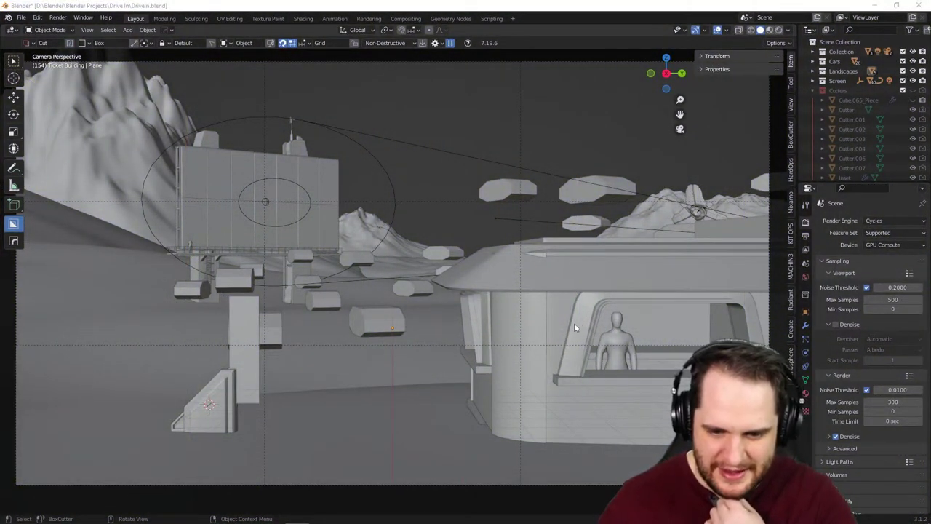
# - Display the Cycles render of the sunset drive-in scene in the render window
pyautogui.click(57, 17)
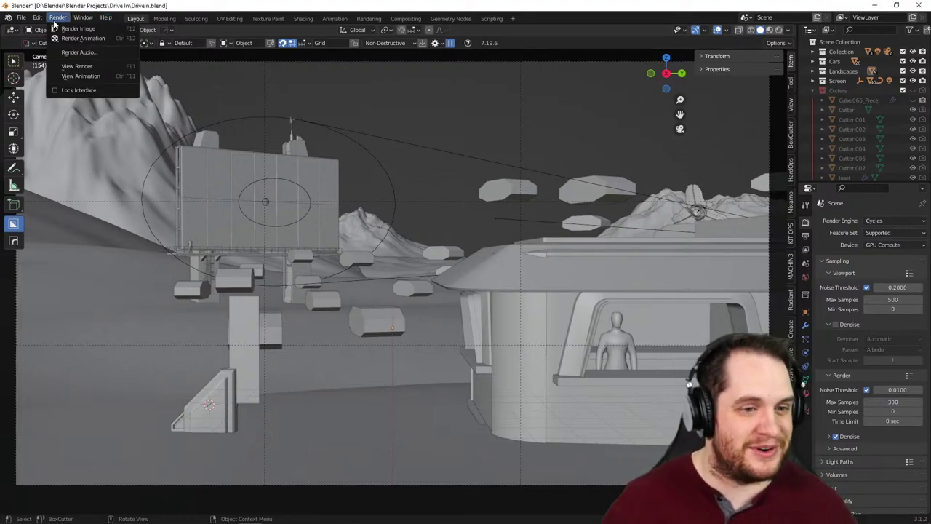
pyautogui.click(90, 66)
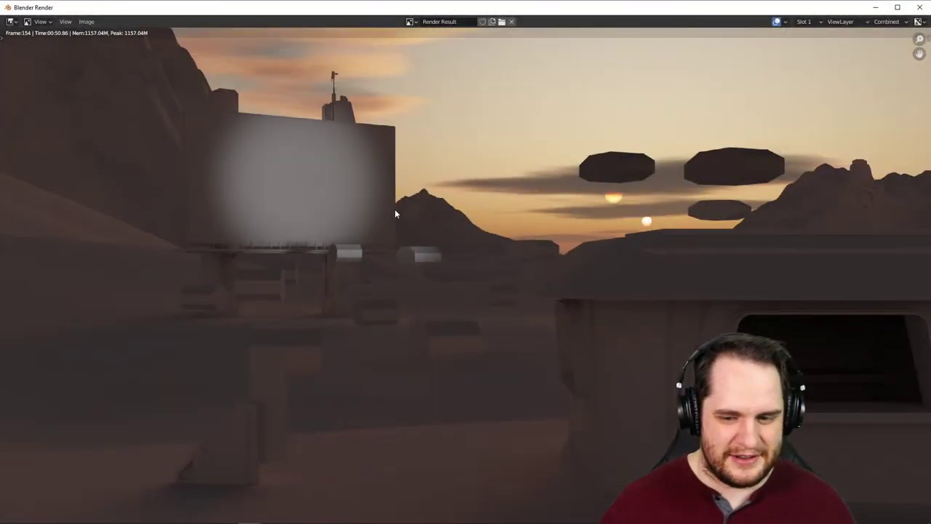
pyautogui.scroll(-1, 395, 209)
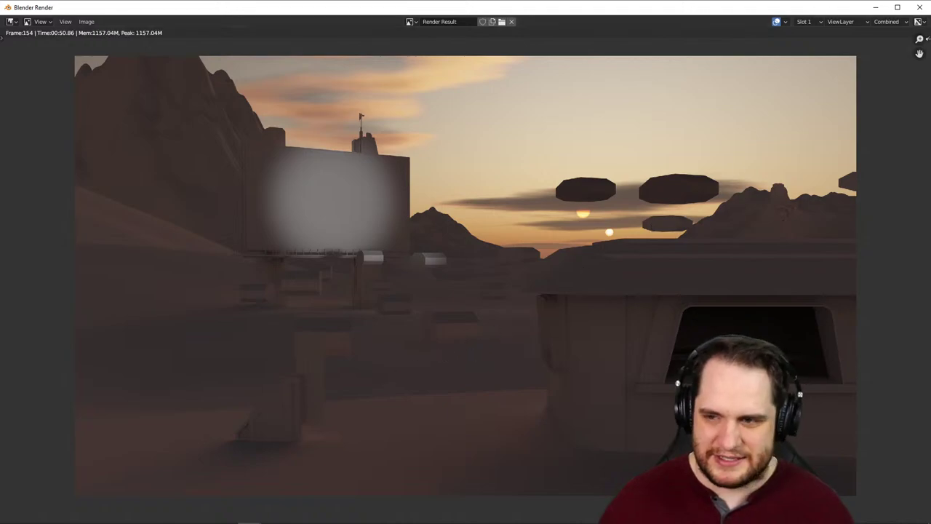
# - Close the render result and orbit the 3D view of the drive-in model
pyautogui.press('Escape')
pyautogui.moveTo(604, 257); pyautogui.dragTo(393, 363, button='middle')
pyautogui.scroll(3, 497, 326)
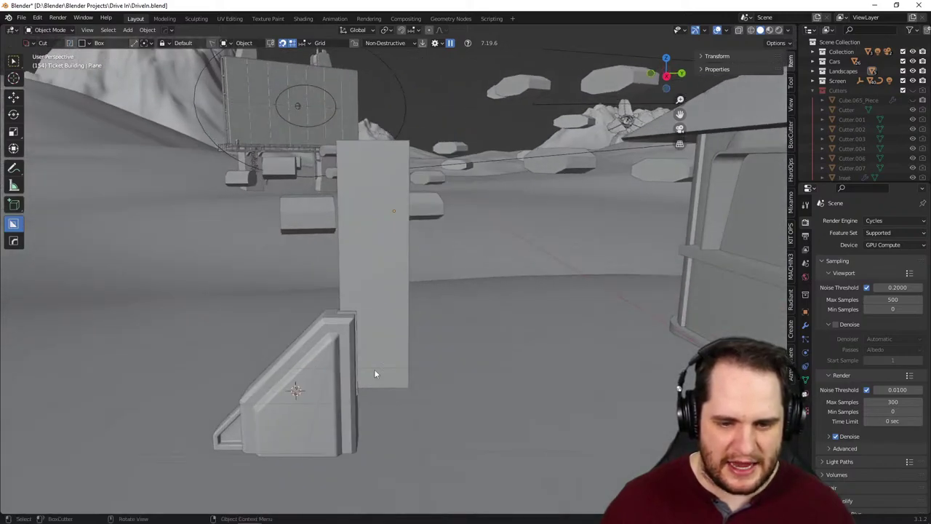
# - Look through the scene camera, then orbit out to a level view around the ticket building
pyautogui.press('KP_0')
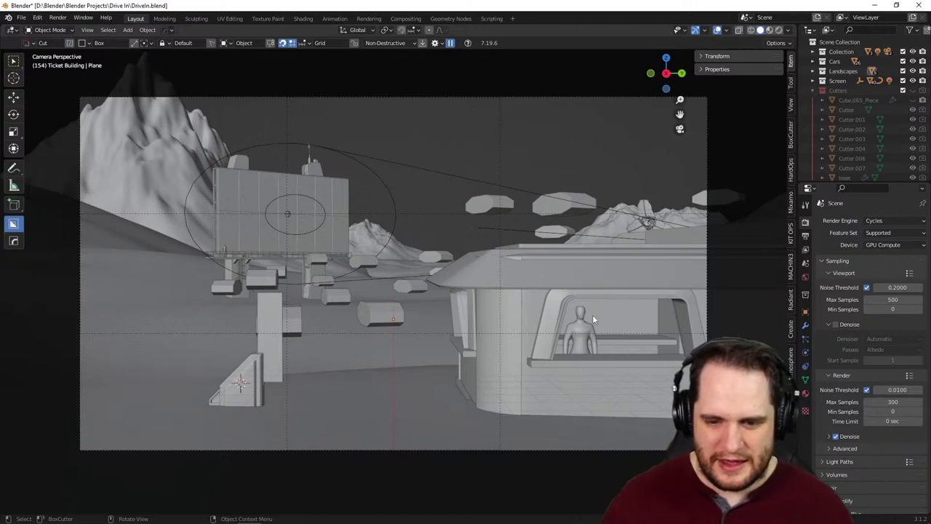
pyautogui.moveTo(593, 314); pyautogui.dragTo(480, 314, button='middle')
pyautogui.moveTo(482, 325); pyautogui.dragTo(478, 339, button='middle')
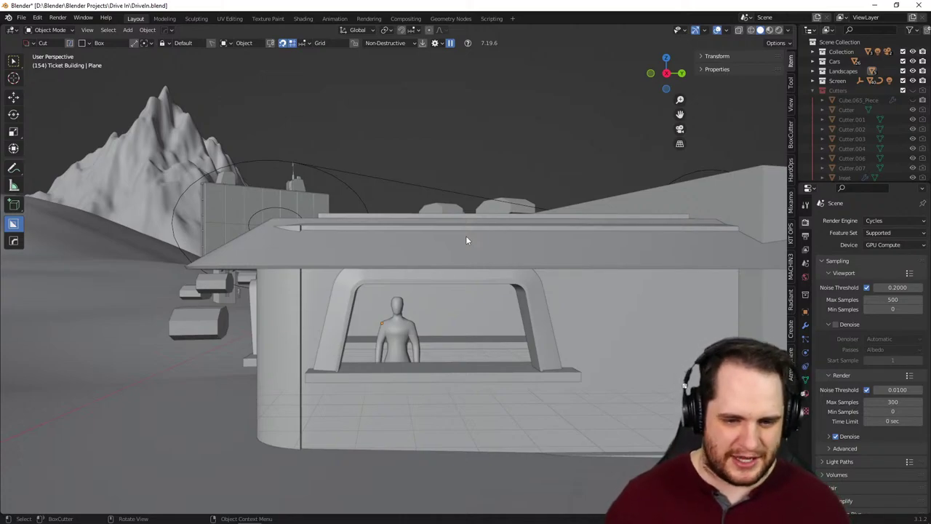
pyautogui.moveTo(422, 335); pyautogui.dragTo(487, 328, button='middle')
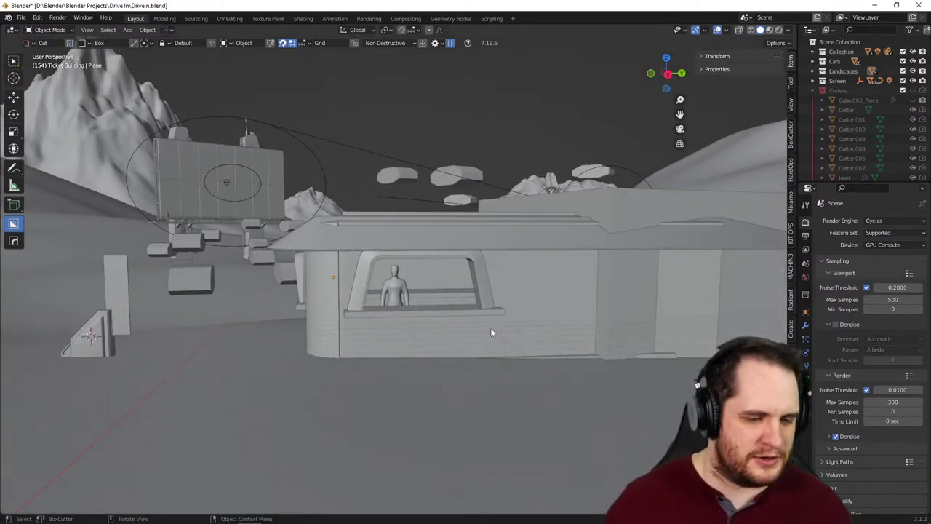
pyautogui.click(491, 332)
pyautogui.press('KP_Decimal')
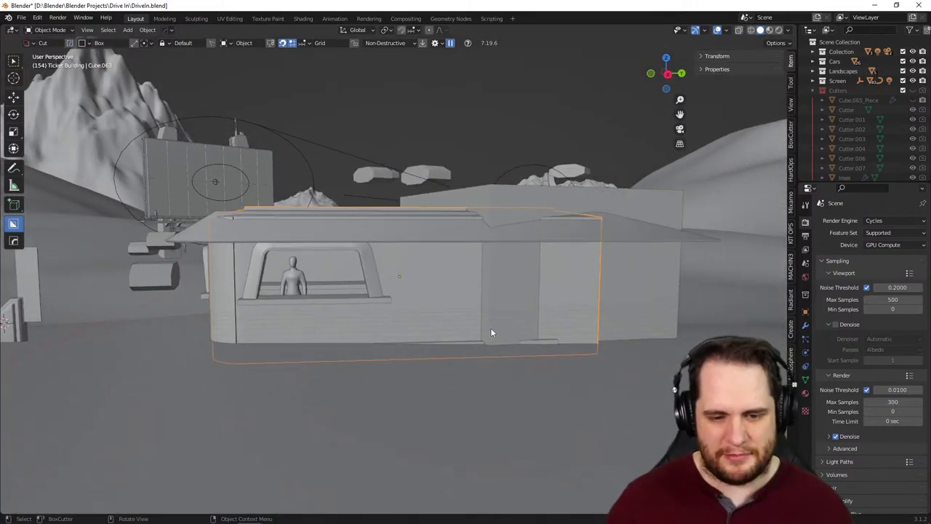
pyautogui.scroll(6, 408, 313)
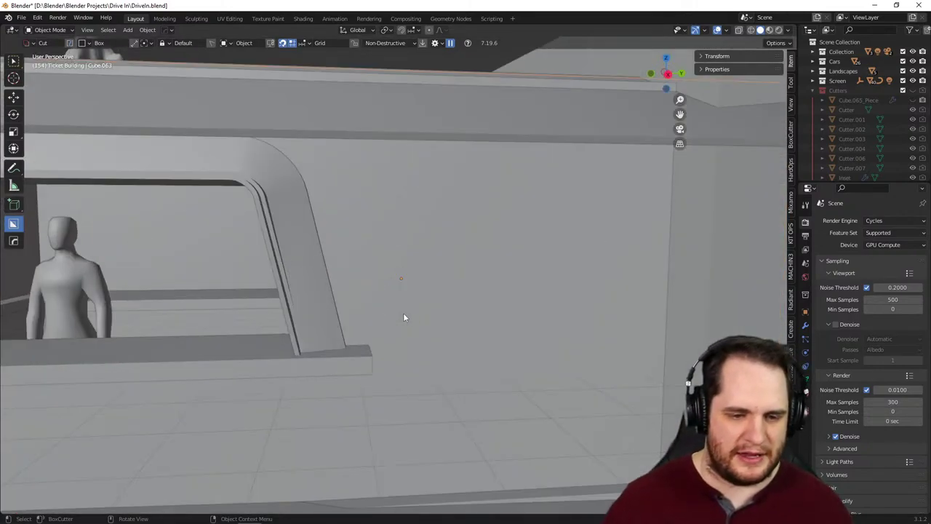
pyautogui.moveTo(404, 313)
pyautogui.mouseDown(button='middle')
pyautogui.moveTo(461, 327)
pyautogui.moveTo(351, 337)
pyautogui.moveTo(425, 320)
pyautogui.moveTo(398, 325)
pyautogui.mouseUp(button='middle')
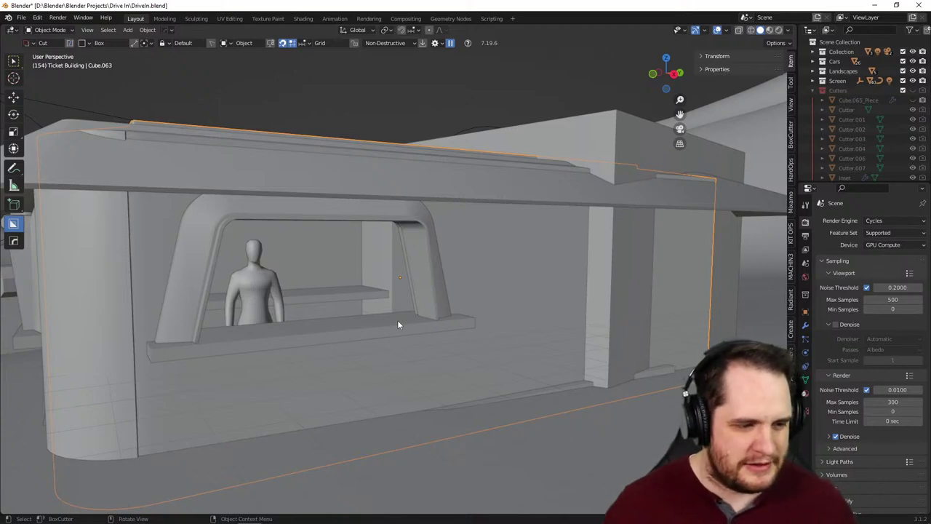
pyautogui.scroll(-8, 398, 322)
pyautogui.moveTo(403, 339); pyautogui.dragTo(407, 318, button='middle')
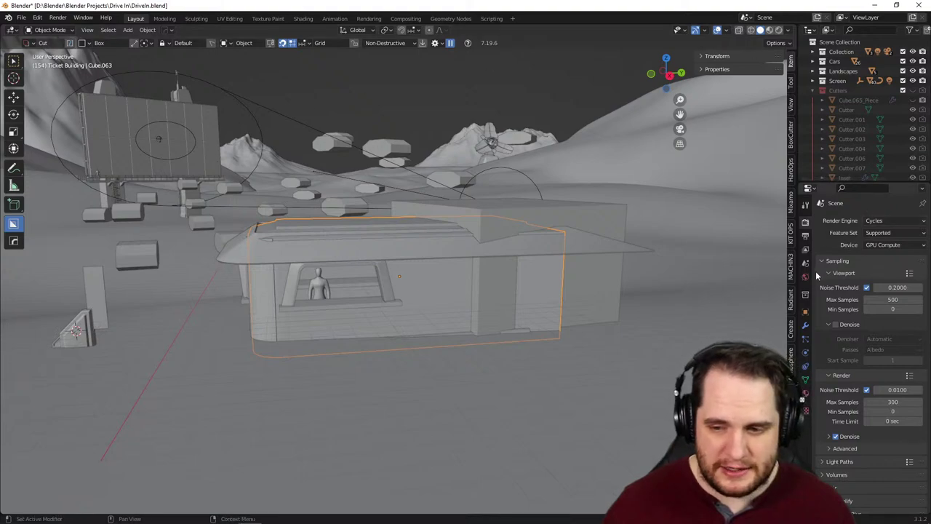
pyautogui.moveTo(592, 262); pyautogui.dragTo(594, 254, button='middle')
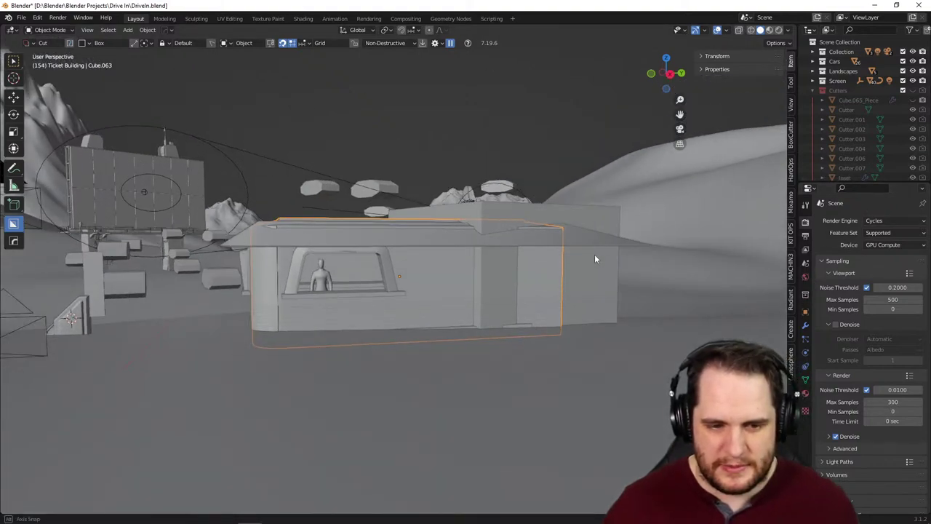
pyautogui.moveTo(438, 235); pyautogui.dragTo(553, 267, button='middle')
pyautogui.scroll(4, 542, 266)
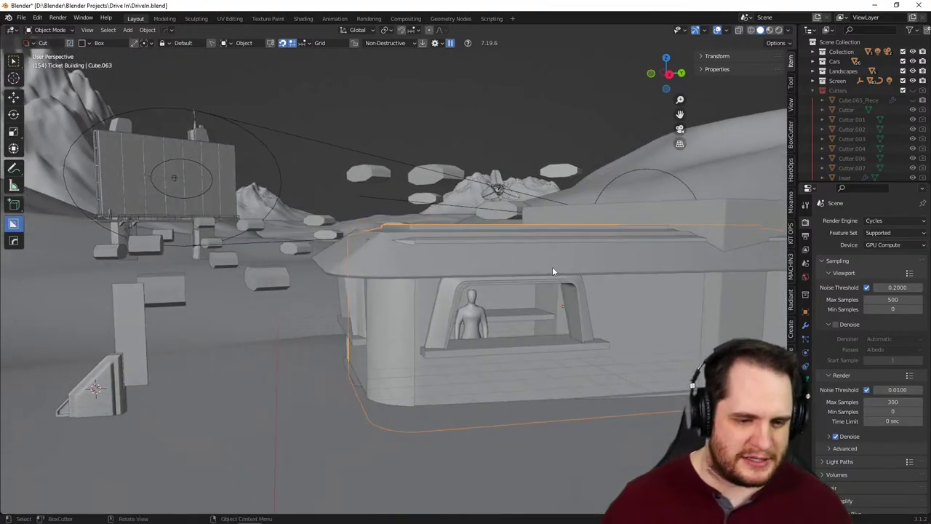
pyautogui.click(267, 278)
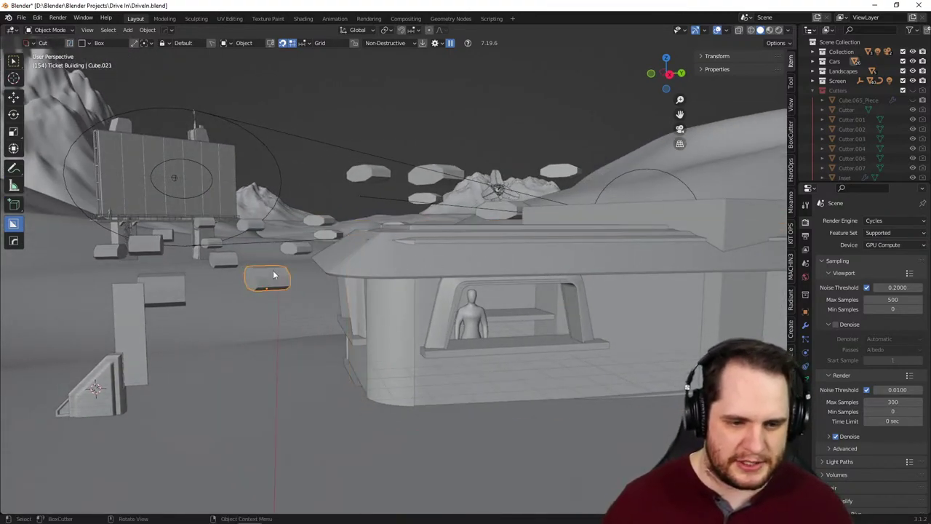
pyautogui.click(292, 250)
pyautogui.click(368, 173)
pyautogui.click(220, 176)
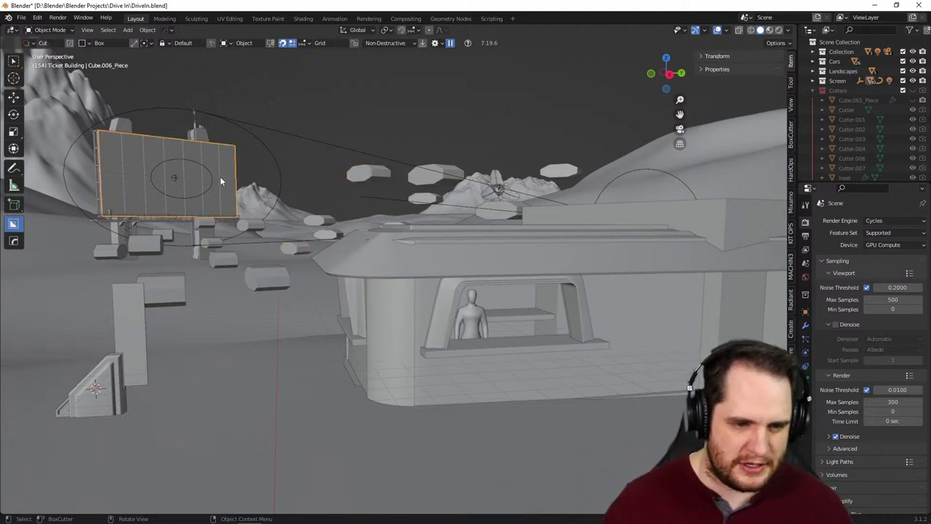
pyautogui.click(220, 176)
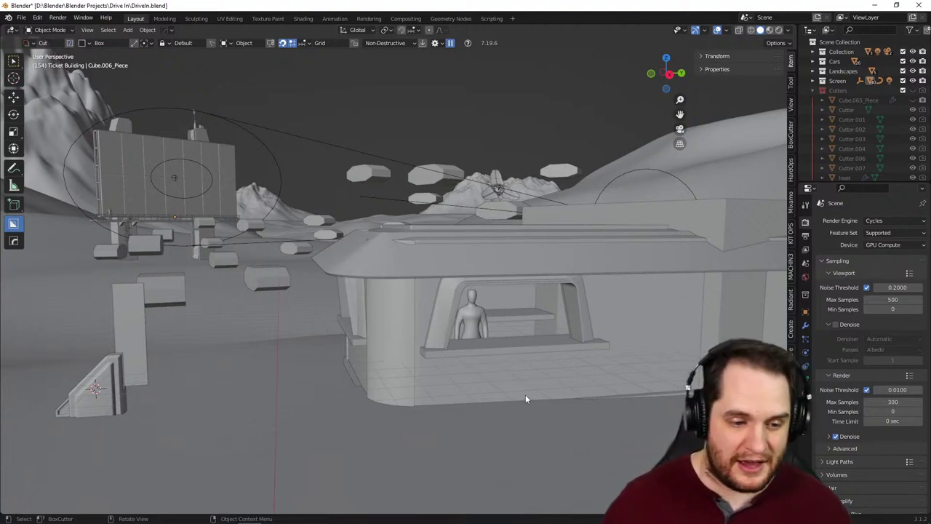
pyautogui.moveTo(525, 394)
pyautogui.mouseDown(button='middle')
pyautogui.moveTo(533, 389)
pyautogui.moveTo(520, 386)
pyautogui.mouseUp(button='middle')
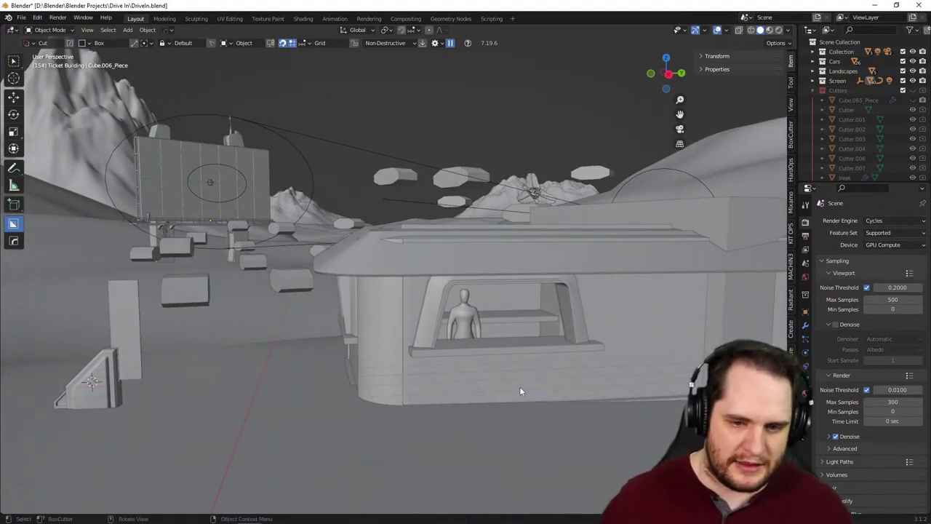
pyautogui.moveTo(476, 306); pyautogui.dragTo(482, 309, button='middle')
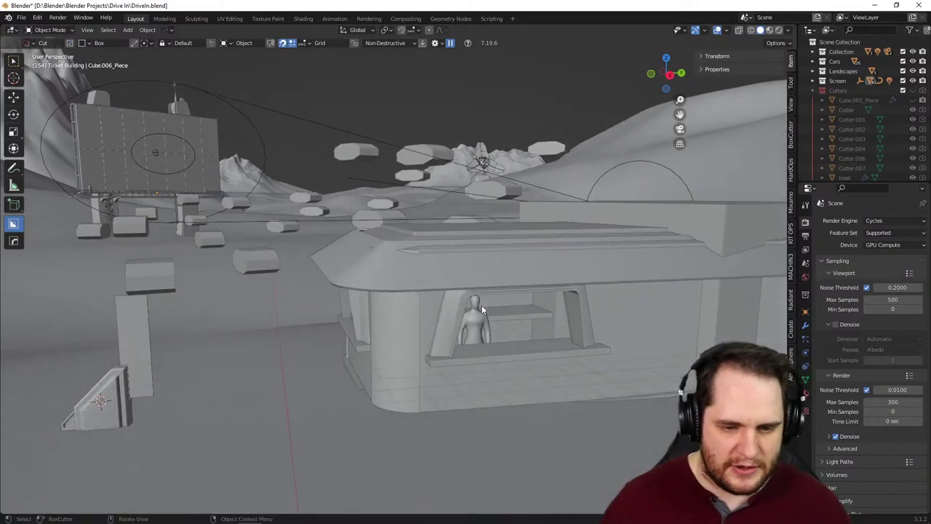
pyautogui.scroll(2, 478, 313)
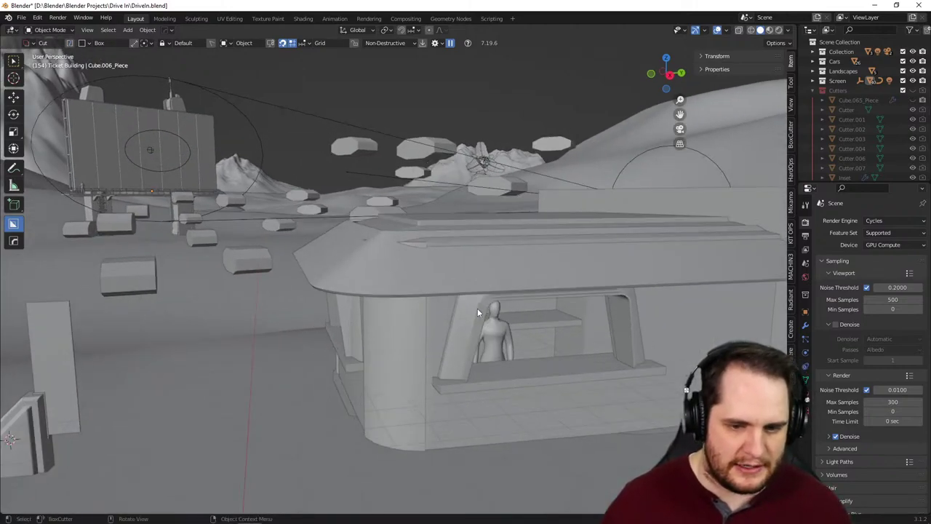
pyautogui.click(433, 283)
pyautogui.moveTo(480, 336); pyautogui.dragTo(537, 355, button='middle')
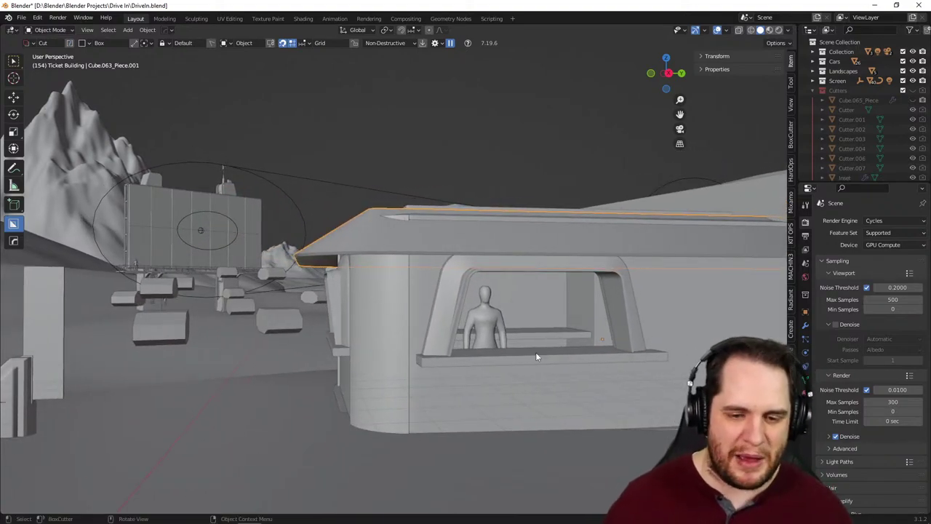
pyautogui.moveTo(536, 357); pyautogui.dragTo(572, 372, button='middle')
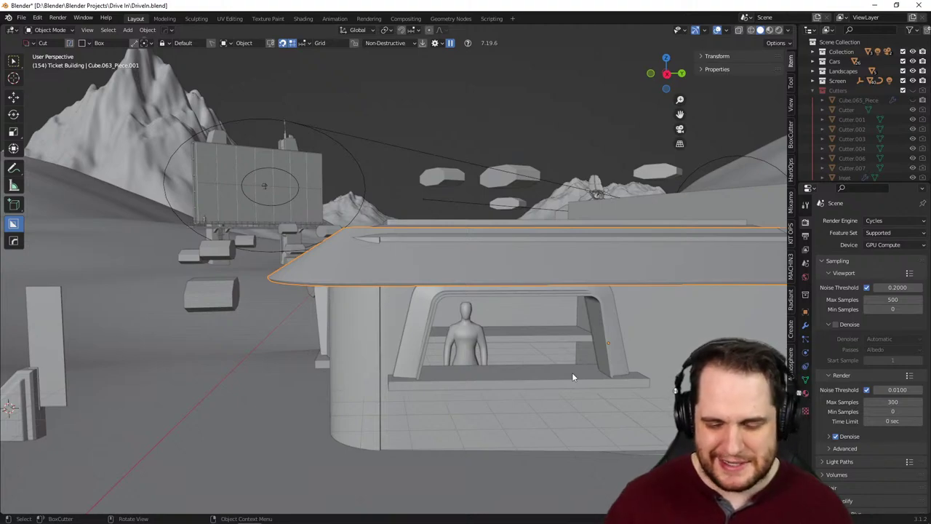
pyautogui.click(466, 342)
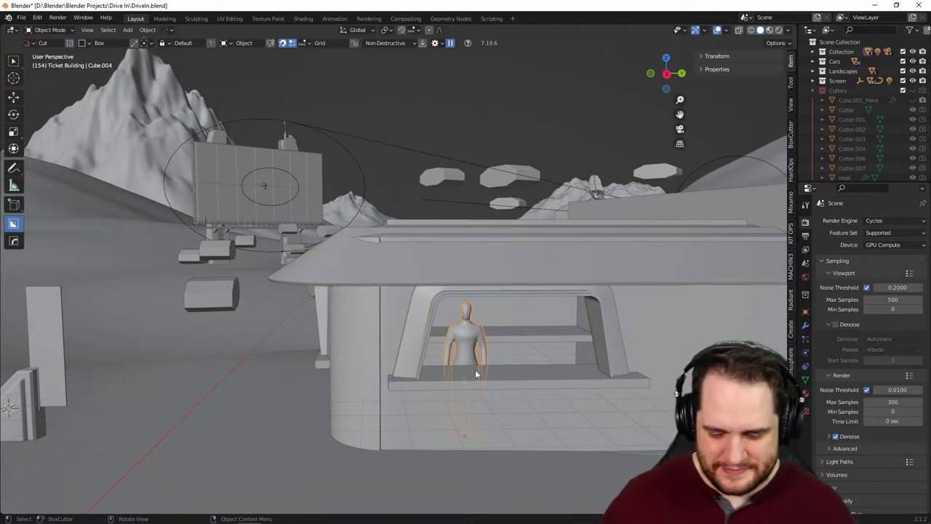
pyautogui.press('KP_Decimal')
pyautogui.scroll(3, 611, 269)
pyautogui.keyDown('shift'); pyautogui.moveTo(621, 264); pyautogui.dragTo(394, 375, button='middle'); pyautogui.keyUp('shift')
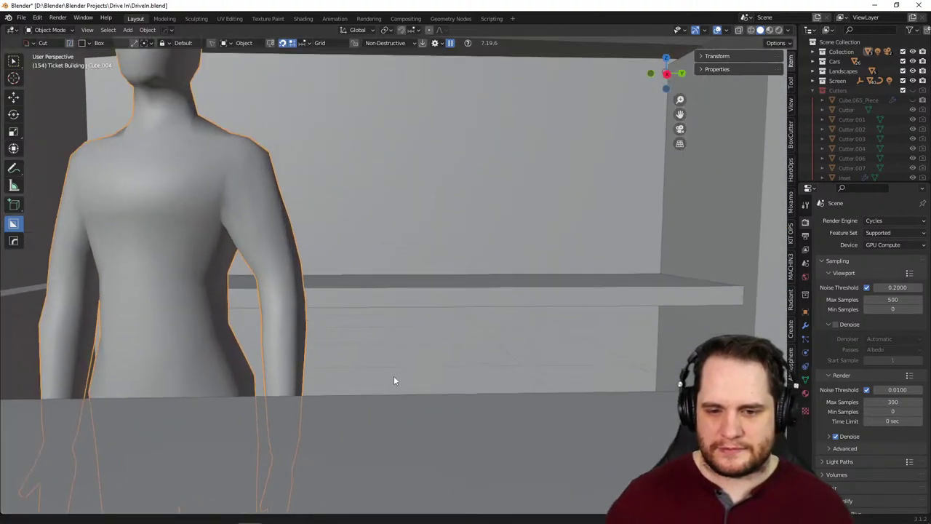
pyautogui.scroll(4, 543, 357)
pyautogui.moveTo(543, 357); pyautogui.dragTo(249, 225, button='middle')
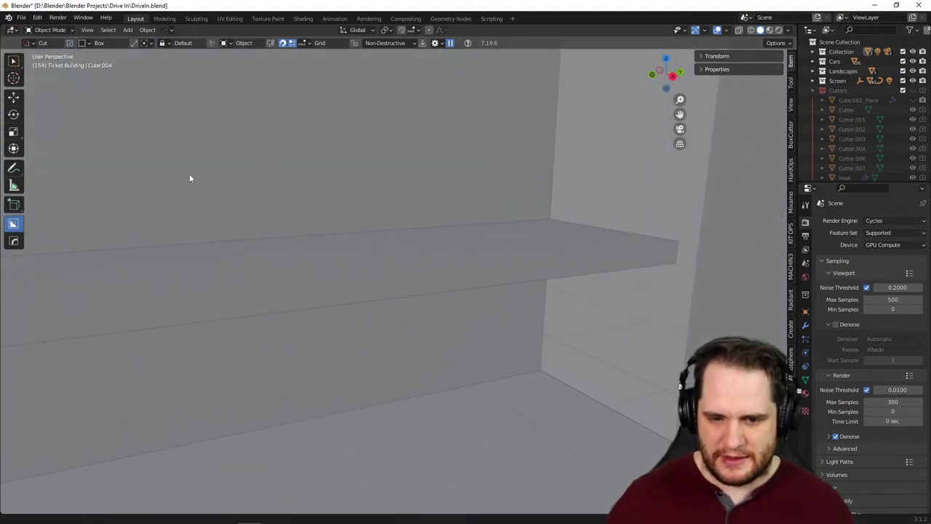
# - Snap the 3D cursor to the shelf's origin
pyautogui.click(324, 274)
pyautogui.rightClick(324, 274)
pyautogui.moveTo(324, 273)
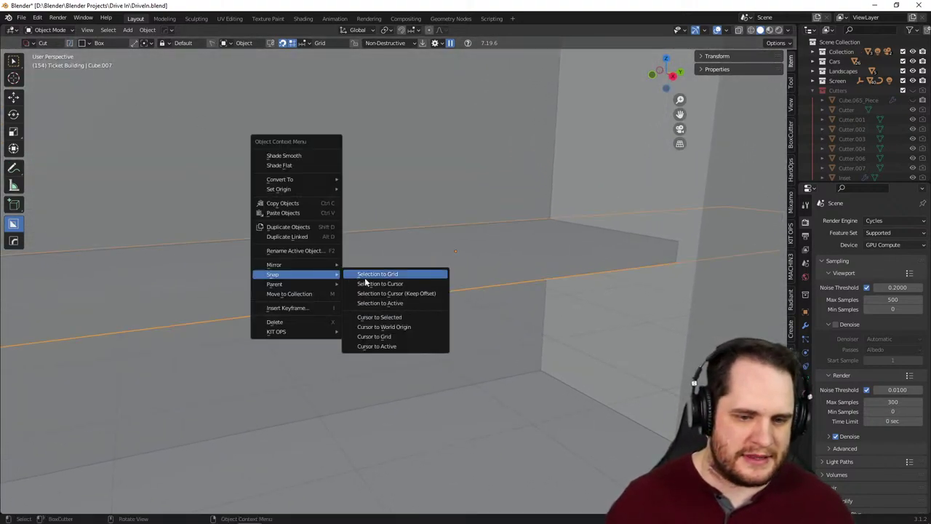
pyautogui.click(400, 318)
# - Add a cylinder at the cursor and scale it up to 1.363 as the kettle
pyautogui.hotkey('shift', 'a')
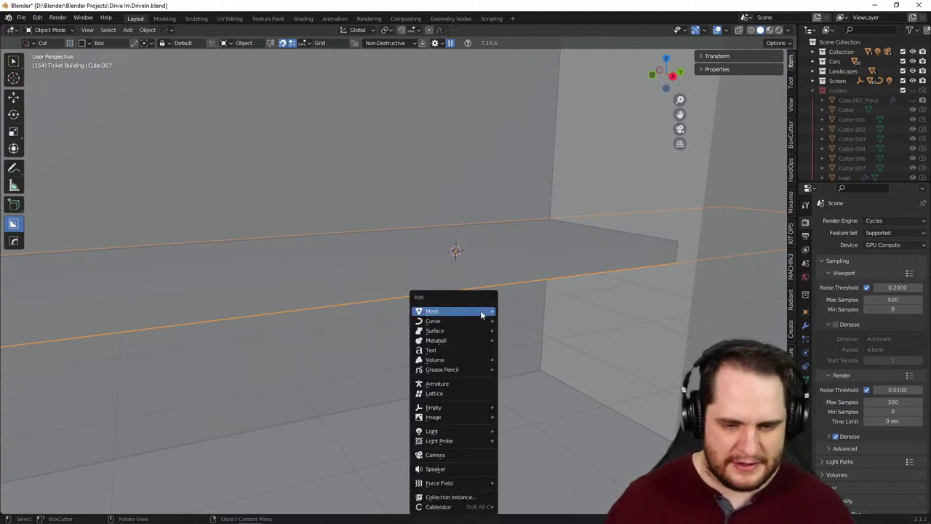
pyautogui.moveTo(480, 313)
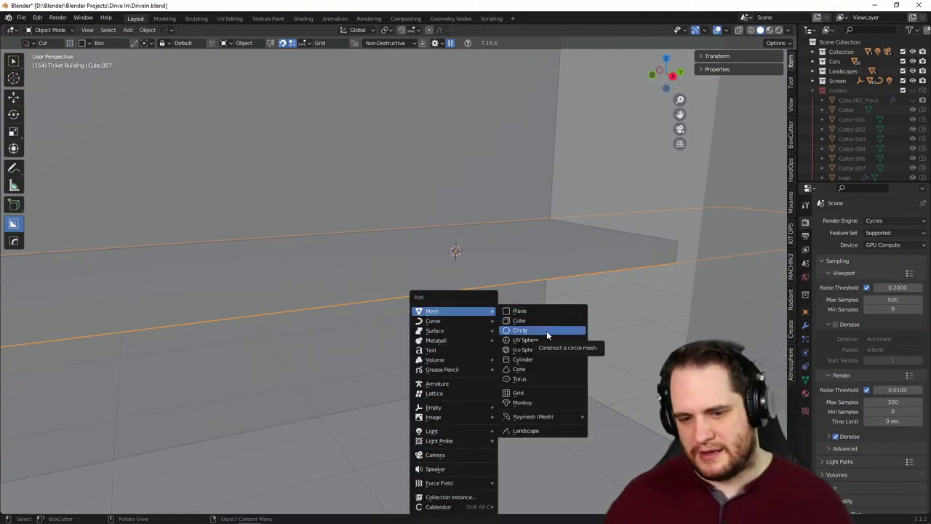
pyautogui.click(544, 360)
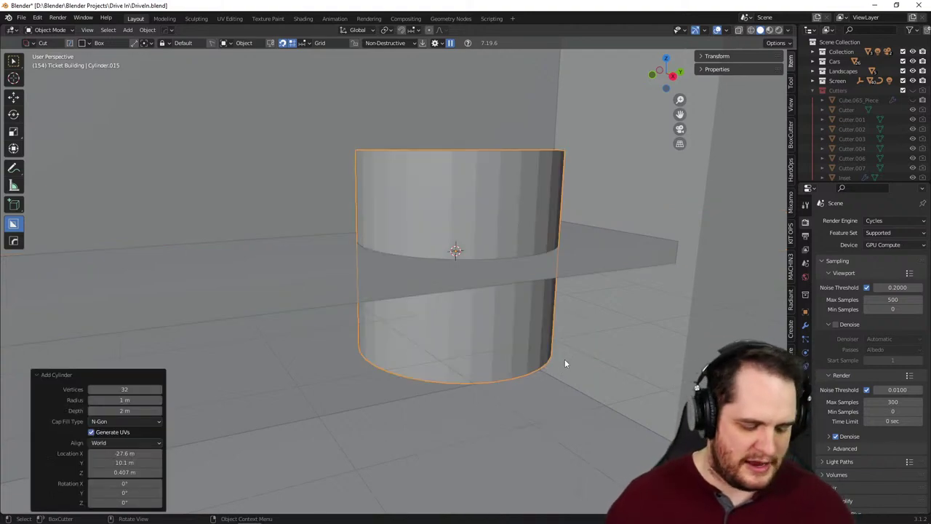
pyautogui.press('s')
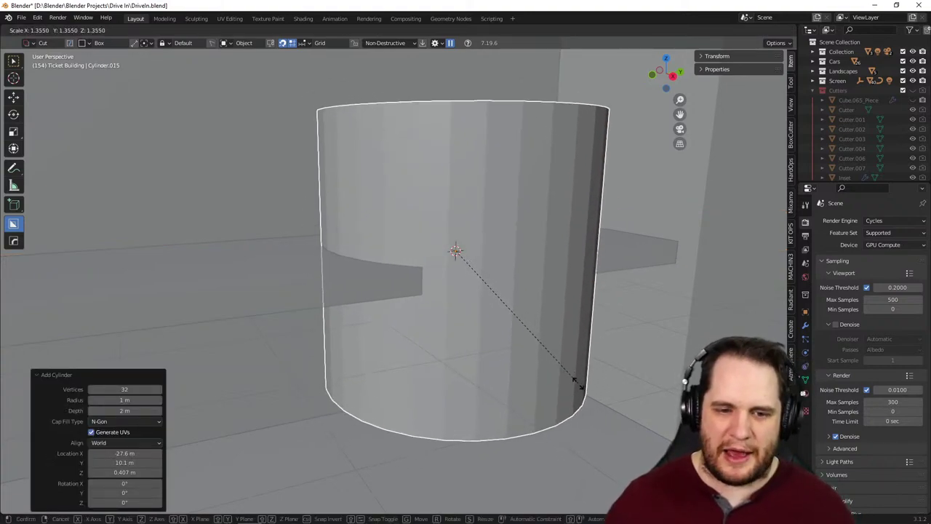
pyautogui.click(576, 380)
# - Lower the kettle cylinder 0.43123 m along Z so it encloses the shelf ends
pyautogui.press('g')
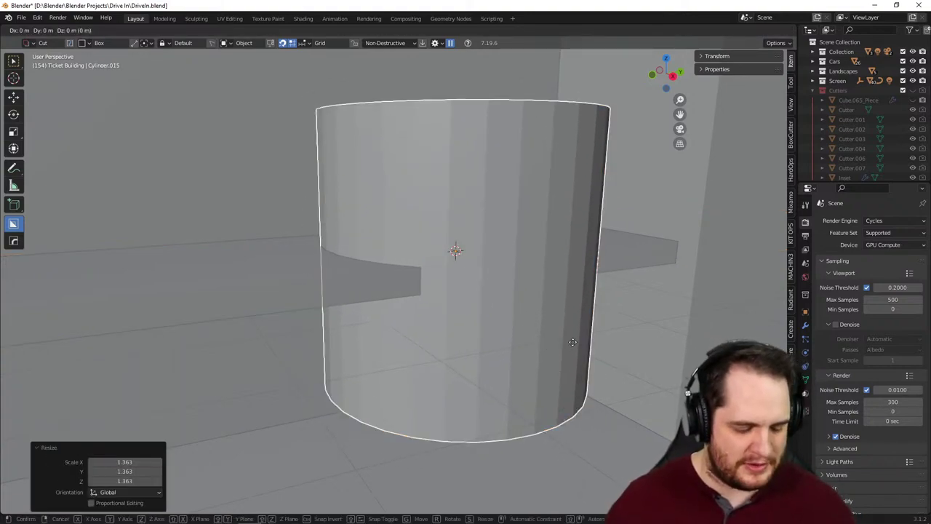
pyautogui.press('z')
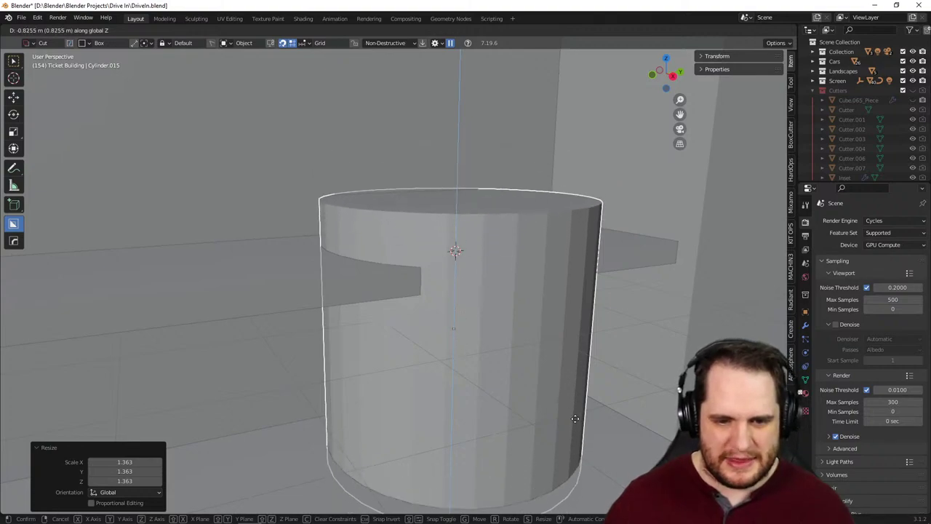
pyautogui.click(575, 400)
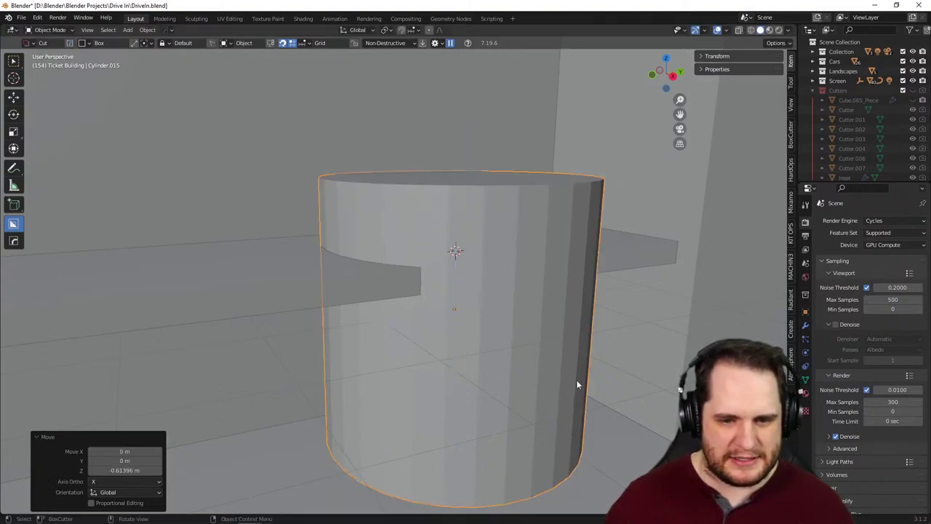
pyautogui.press('g')
pyautogui.press('z')
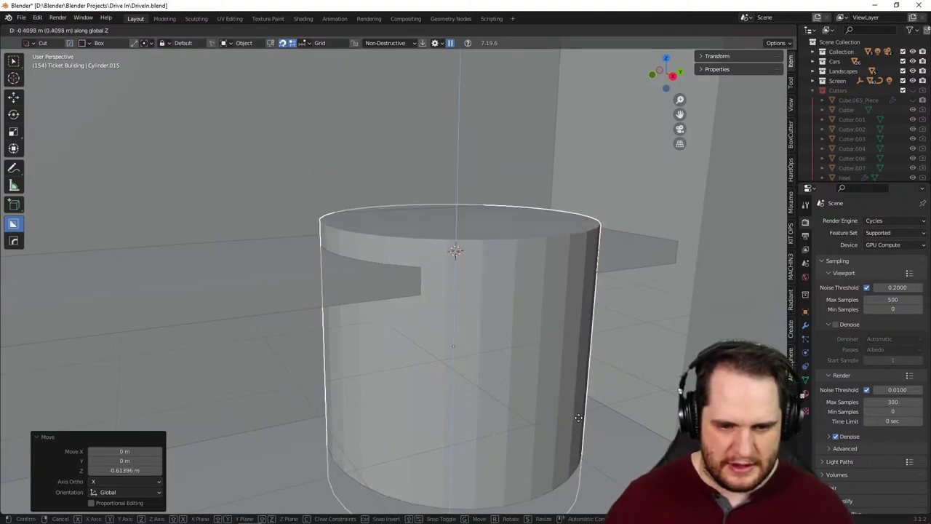
pyautogui.click(606, 368)
# - Frame the kettle cylinder from above and bring up its object context menu
pyautogui.moveTo(605, 368); pyautogui.dragTo(407, 379, button='middle')
pyautogui.press('KP_Decimal')
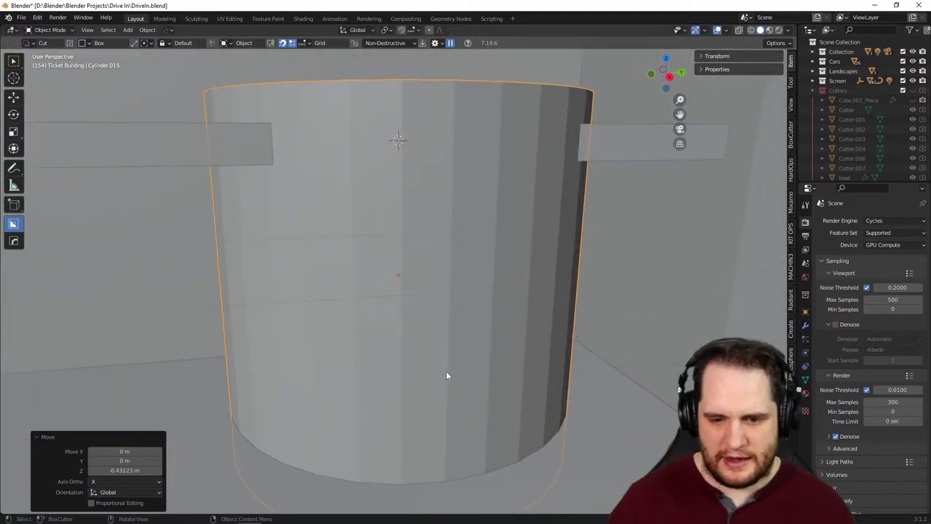
pyautogui.moveTo(456, 230); pyautogui.dragTo(416, 284, button='middle')
pyautogui.rightClick(418, 347)
pyautogui.moveTo(417, 353)
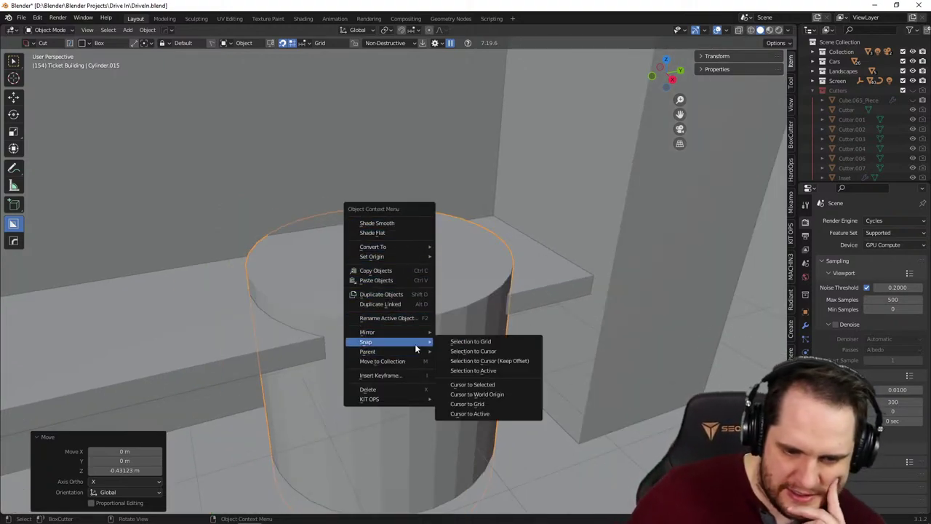
# - Snap the cursor to the kettle and add a new cylinder there, flattened along Z
pyautogui.click(482, 385)
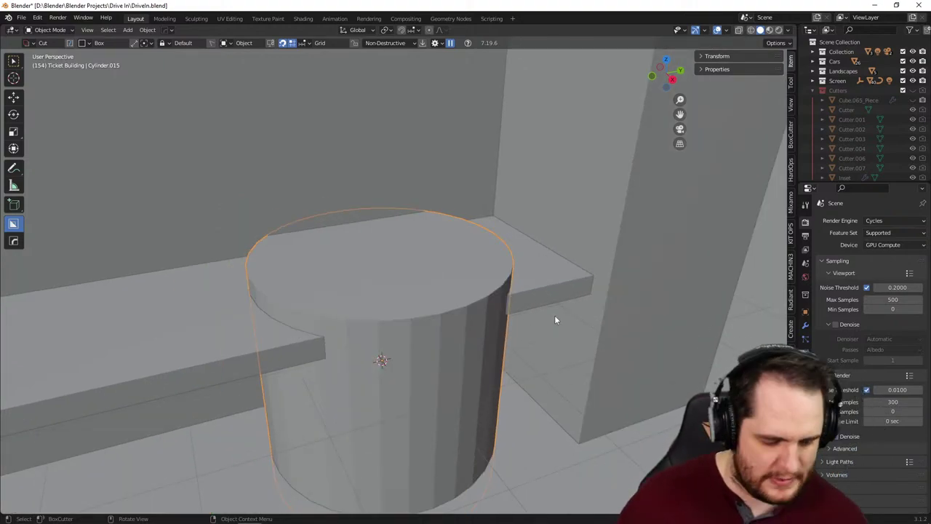
pyautogui.hotkey('shift', 'a')
pyautogui.moveTo(515, 306)
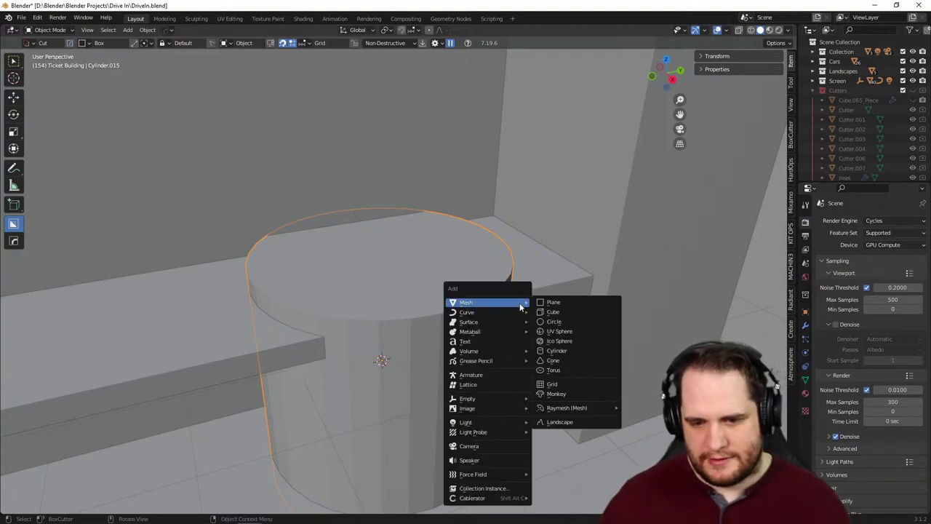
pyautogui.click(557, 351)
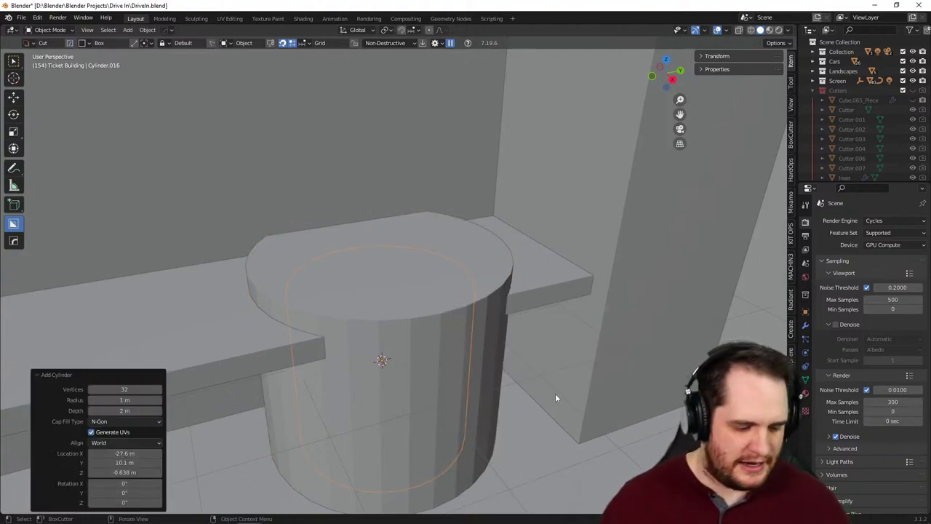
pyautogui.press('s')
pyautogui.press('z')
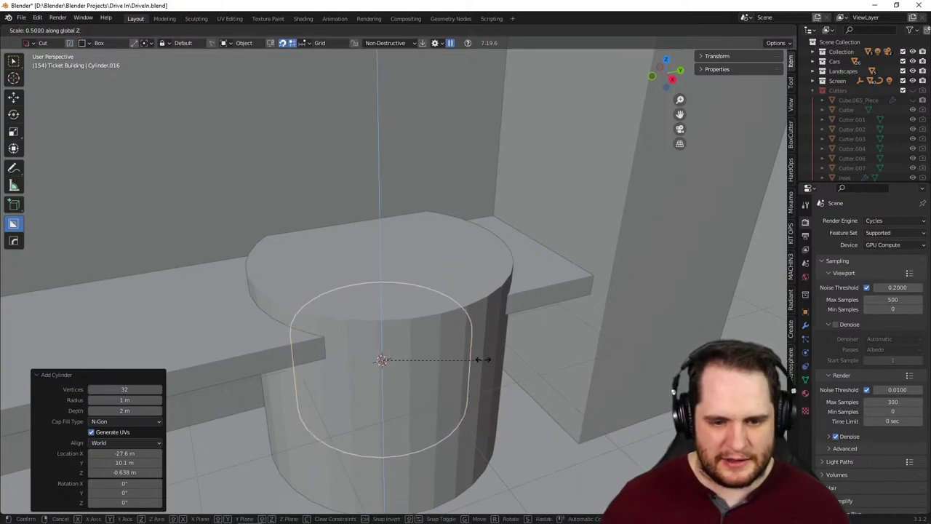
pyautogui.click(455, 350)
# - Raise the flattened cylinder above the kettle and shrink it to 0.558
pyautogui.press('g')
pyautogui.press('z')
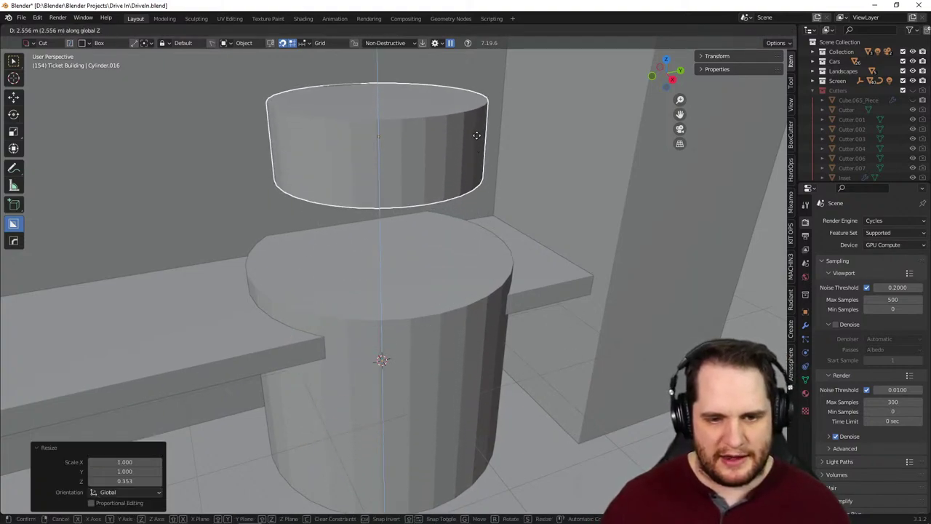
pyautogui.click(590, 250)
pyautogui.press('s')
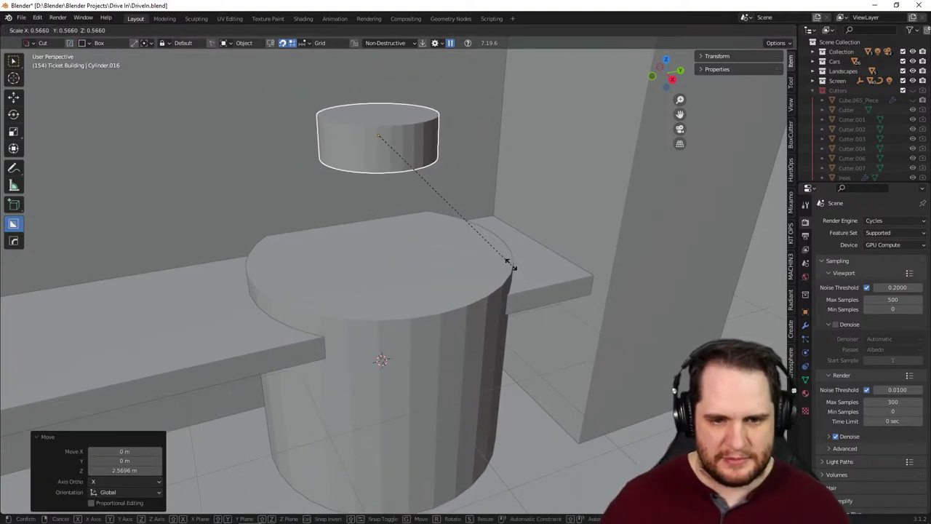
pyautogui.click(509, 267)
pyautogui.moveTo(509, 268); pyautogui.dragTo(489, 316, button='middle')
pyautogui.moveTo(397, 336); pyautogui.dragTo(421, 334, button='middle')
# - Add another cylinder and flatten it along Z into a disc
pyautogui.hotkey('shift', 'a')
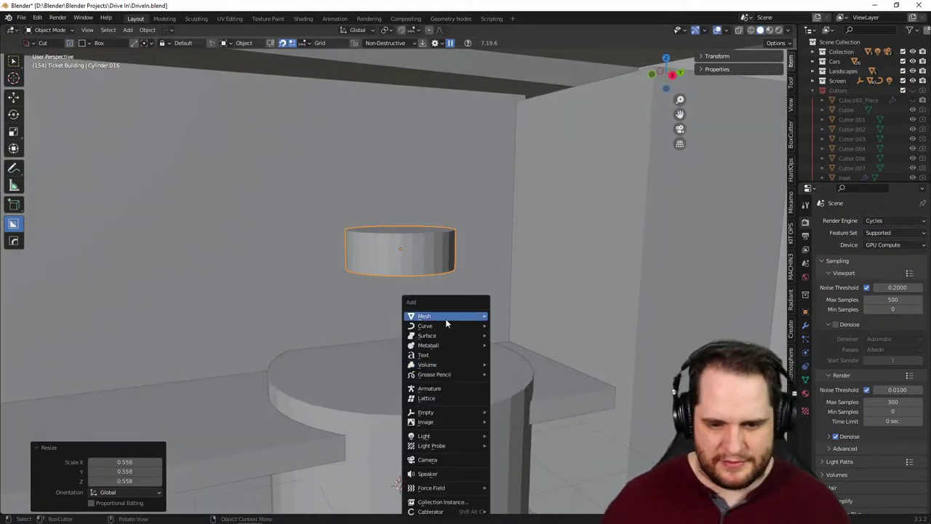
pyautogui.moveTo(446, 321)
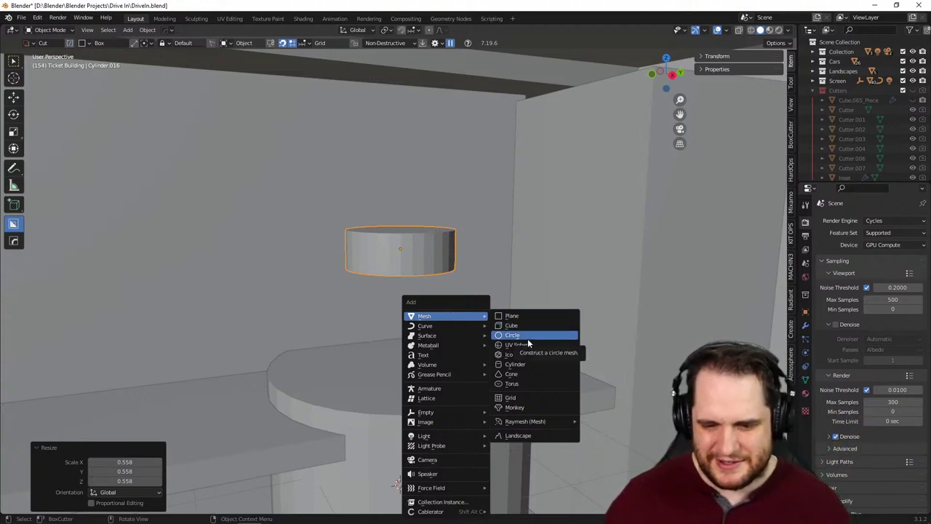
pyautogui.click(524, 364)
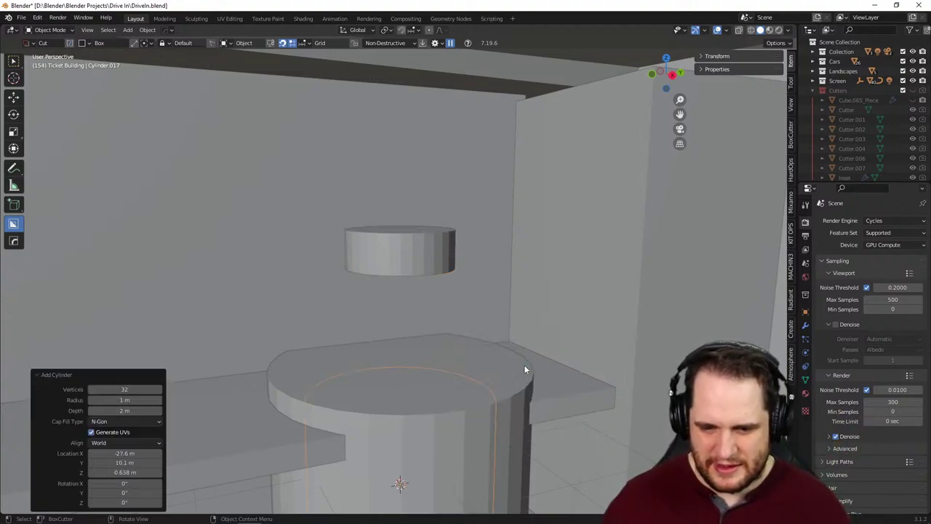
pyautogui.press('s')
pyautogui.press('z')
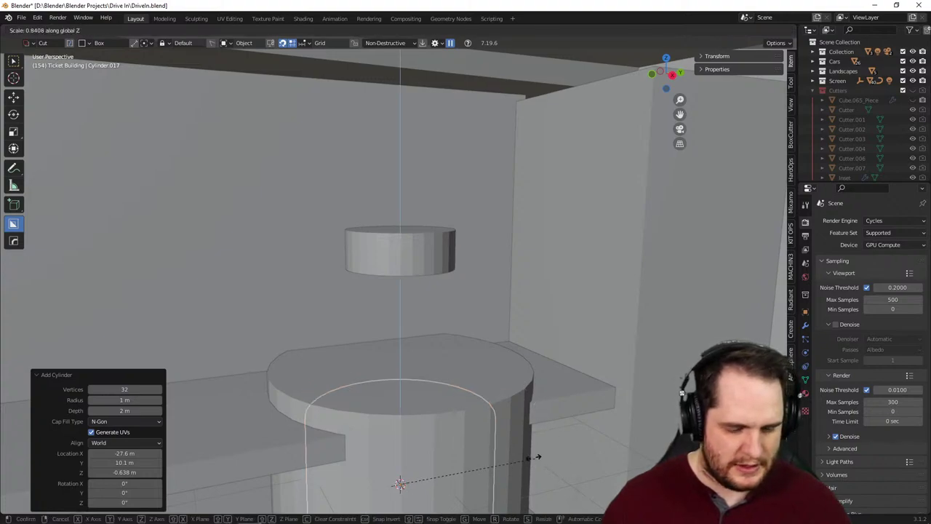
pyautogui.click(408, 473)
# - Place the disc under the upper cylinder and shrink it to 0.170
pyautogui.press('g')
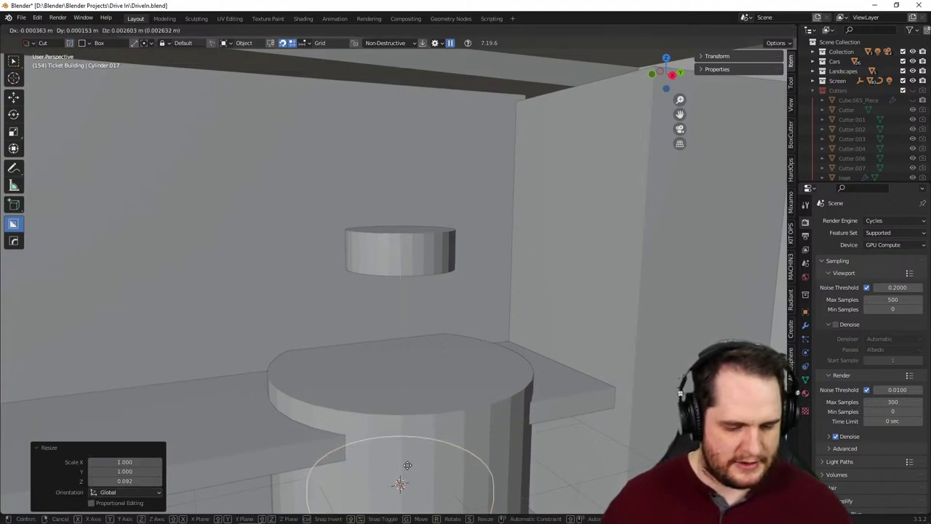
pyautogui.click(409, 263)
pyautogui.press('s')
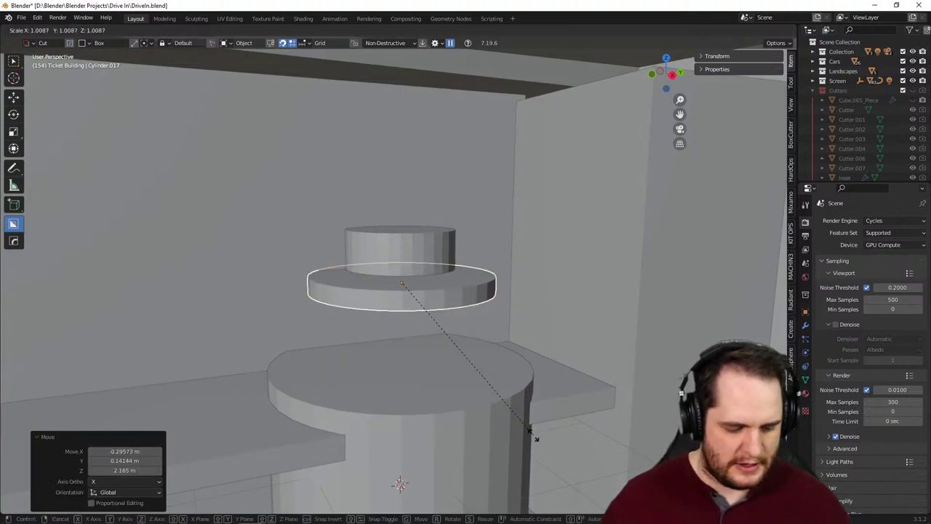
pyautogui.click(429, 324)
pyautogui.scroll(1, 443, 339)
pyautogui.scroll(2, 444, 342)
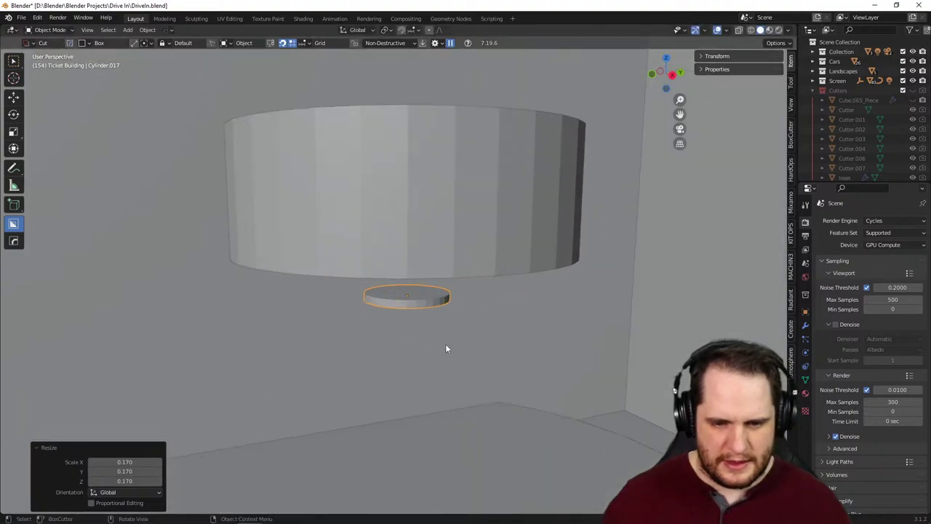
pyautogui.moveTo(447, 350); pyautogui.dragTo(550, 425, button='middle')
# - Select the small disc, view its object properties, and undo its last resize
pyautogui.click(507, 415)
pyautogui.click(416, 287)
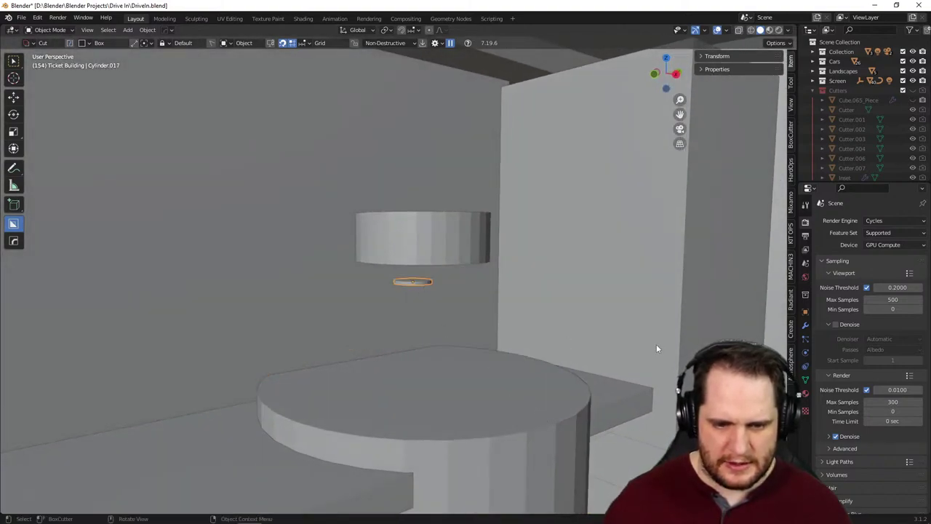
pyautogui.click(806, 311)
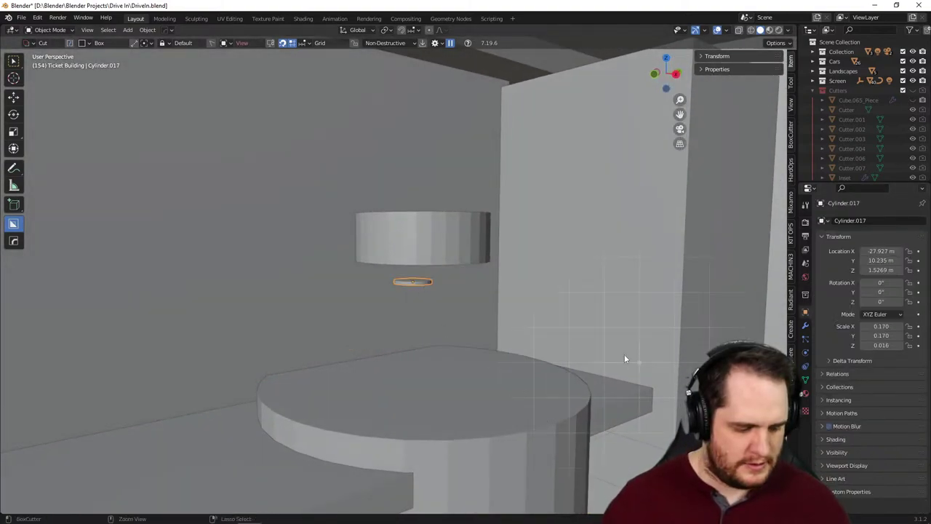
pyautogui.hotkey('ctrl', 'z')
pyautogui.hotkey('ctrl', 'z')
pyautogui.hotkey('ctrl', 'z')
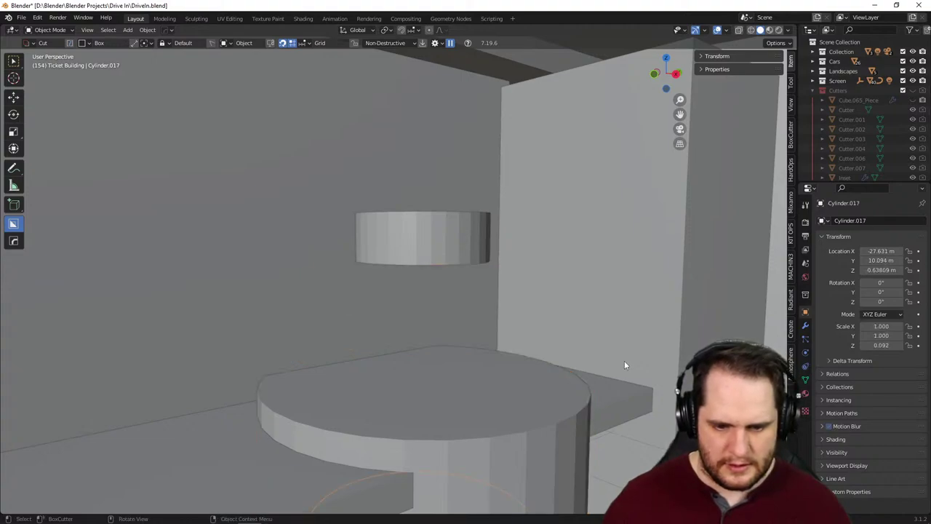
# - Raise the disc just below the upper cylinder and shrink it to 0.151
pyautogui.press('g')
pyautogui.press('z')
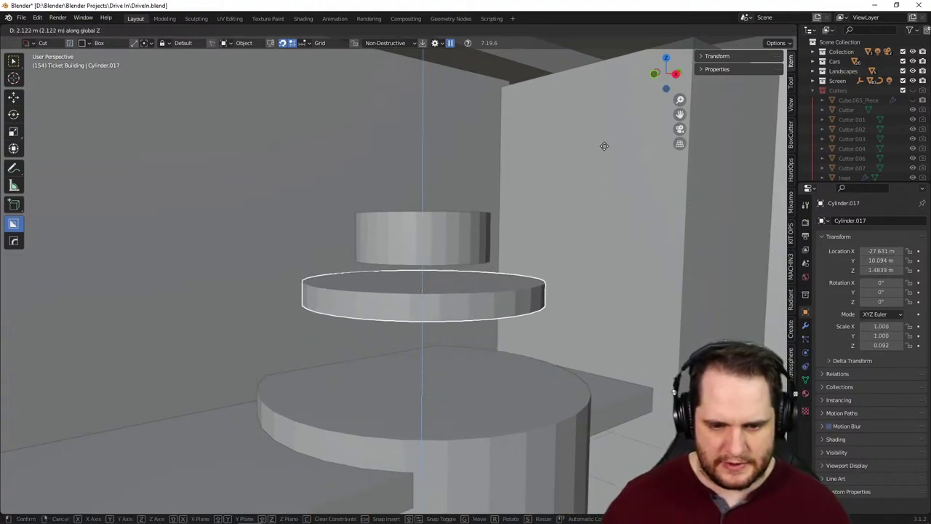
pyautogui.click(603, 146)
pyautogui.press('s')
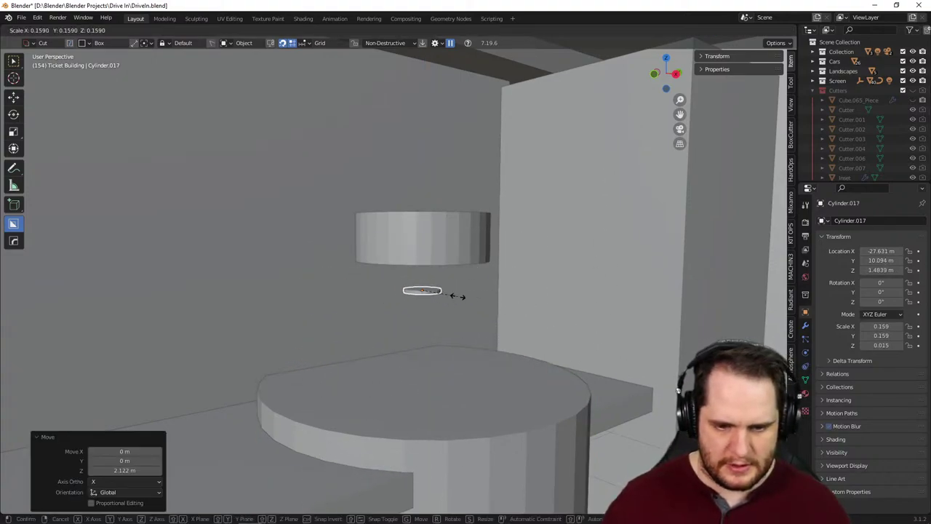
pyautogui.click(488, 320)
pyautogui.scroll(4, 545, 319)
pyautogui.scroll(-3, 530, 332)
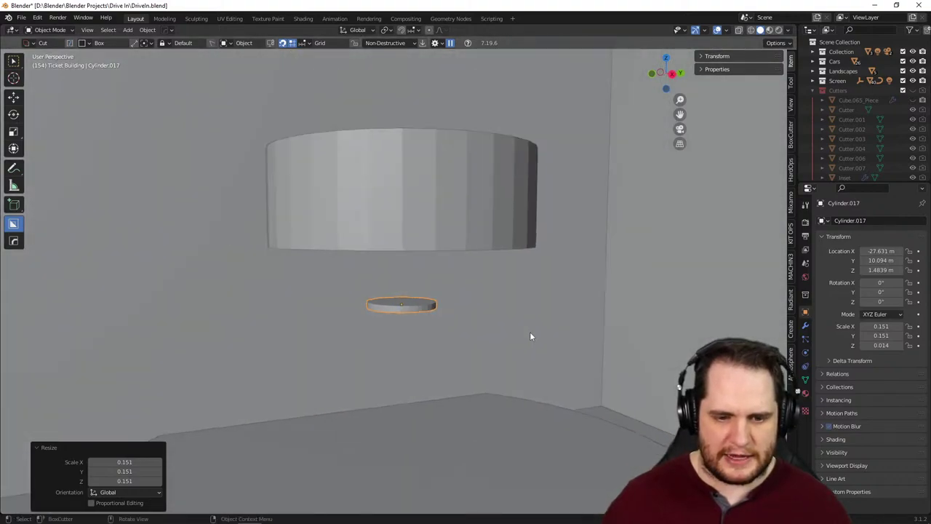
pyautogui.moveTo(515, 344); pyautogui.dragTo(525, 358, button='middle')
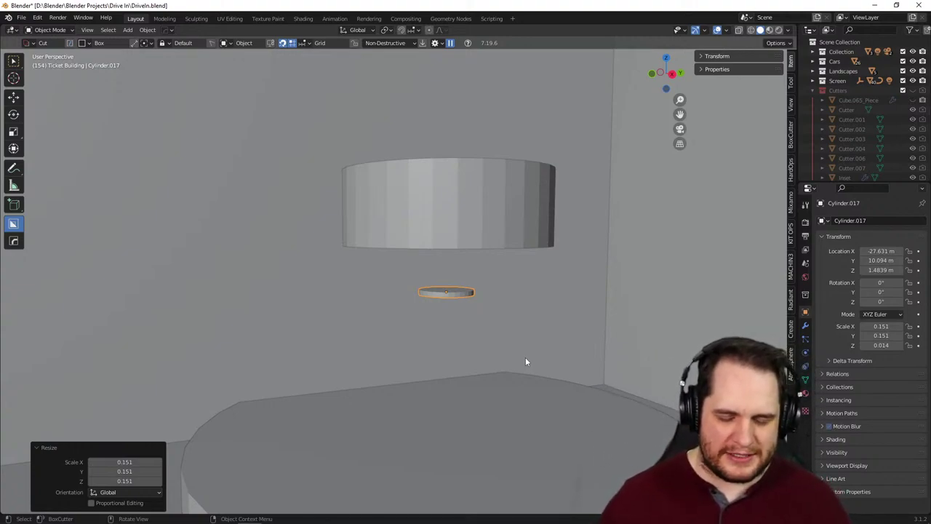
# - Nudge the disc slightly up along Z, then switch to the popcorn machine reference images
pyautogui.press('g')
pyautogui.press('z')
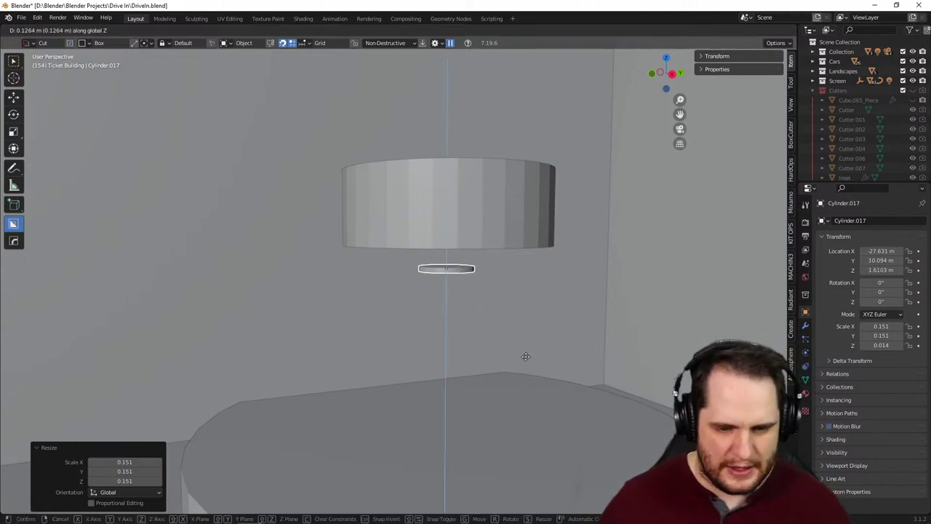
pyautogui.click(527, 377)
pyautogui.scroll(-2, 540, 373)
pyautogui.moveTo(529, 371); pyautogui.dragTo(551, 366, button='middle')
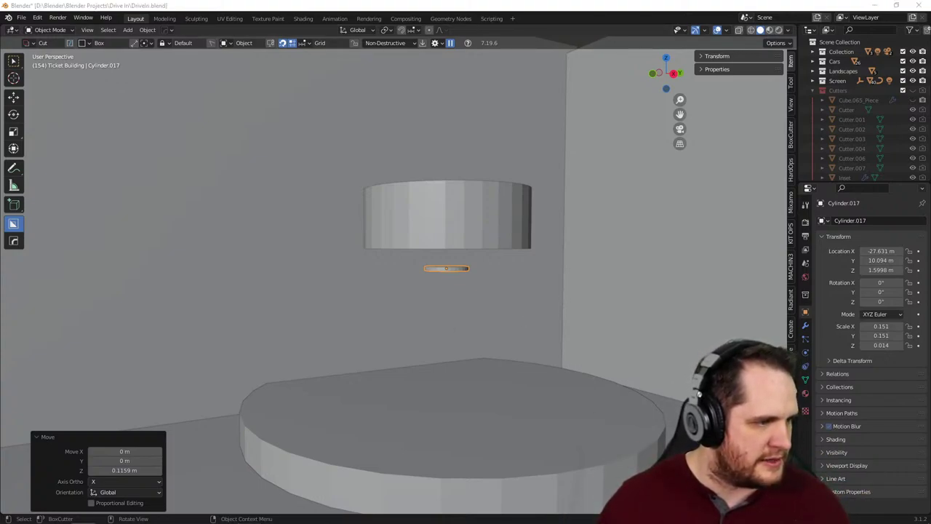
pyautogui.hotkey('alt', 'Tab')
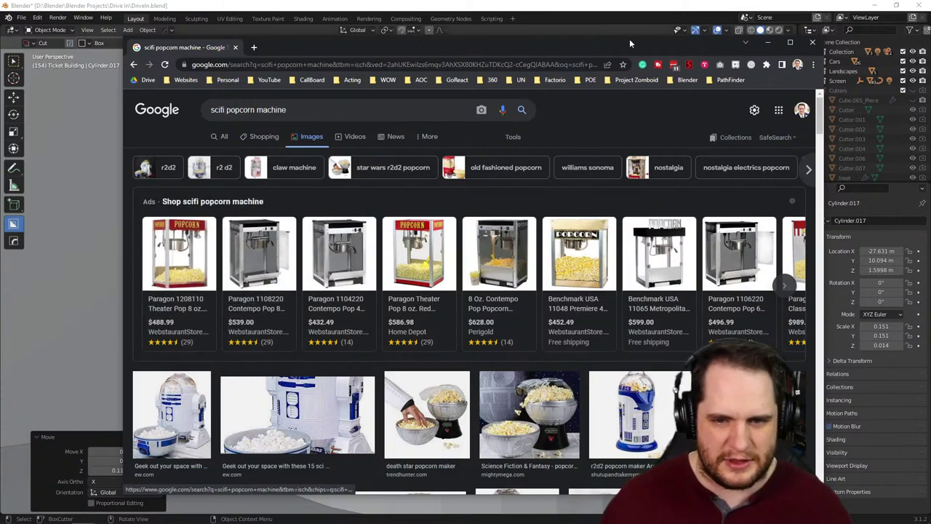
# - Leave the popcorn machine image results and return to the Blender scene
pyautogui.hotkey('alt', 'Tab')
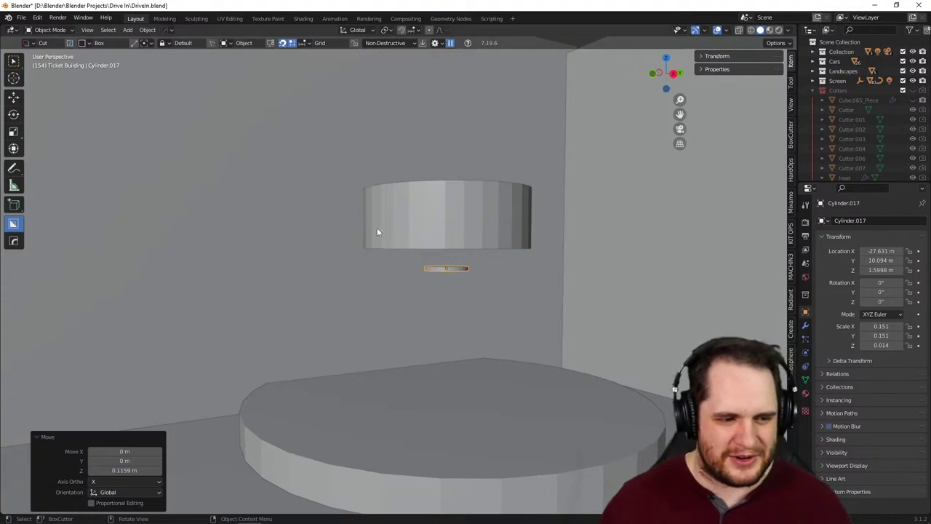
# - Add a new cube and raise it along Z behind the kettle cylinder
pyautogui.moveTo(377, 227); pyautogui.dragTo(472, 400, button='middle')
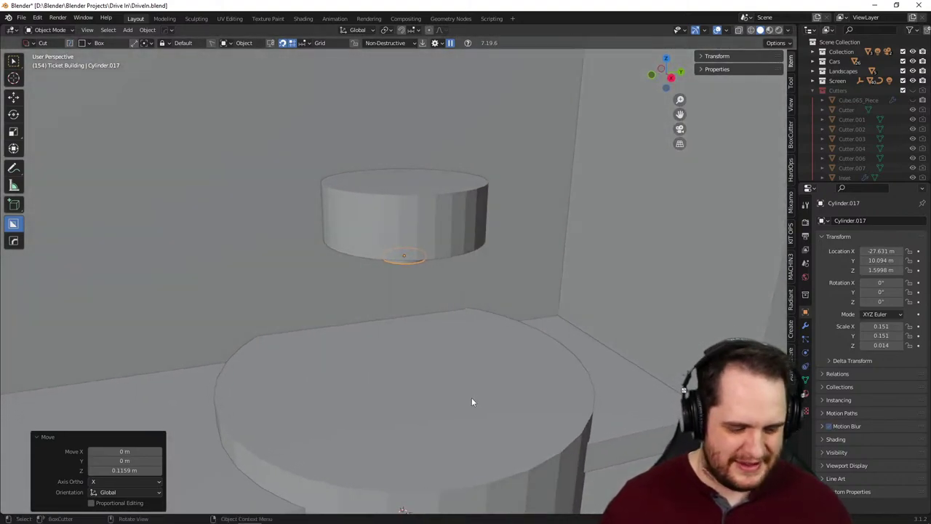
pyautogui.hotkey('shift', 'a')
pyautogui.moveTo(424, 316)
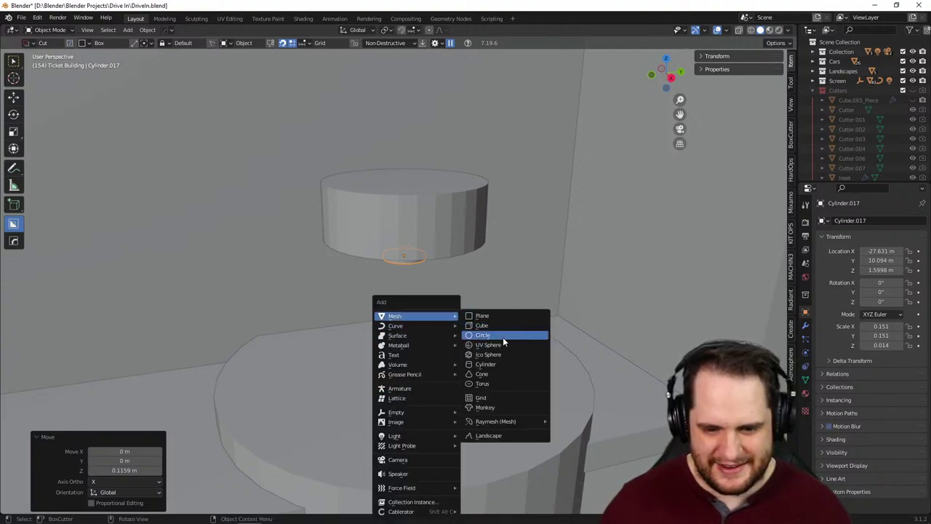
pyautogui.click(506, 325)
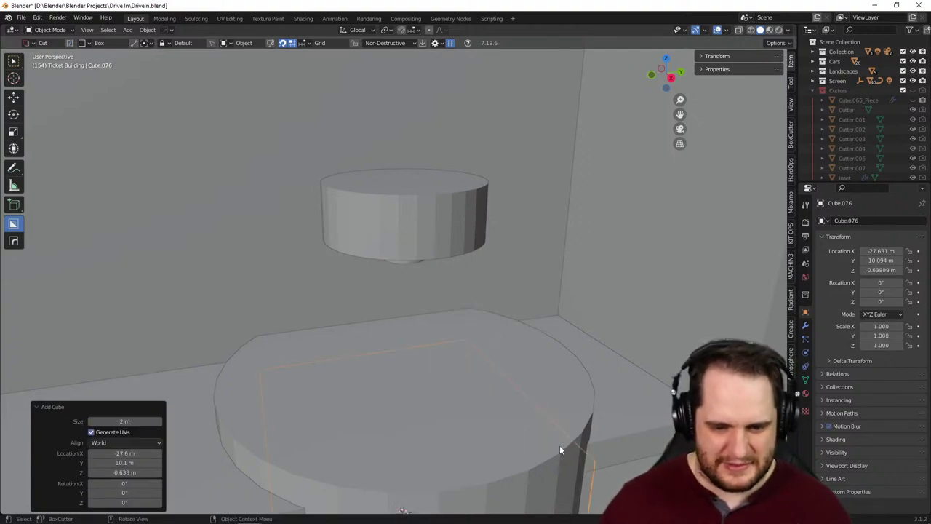
pyautogui.press('g')
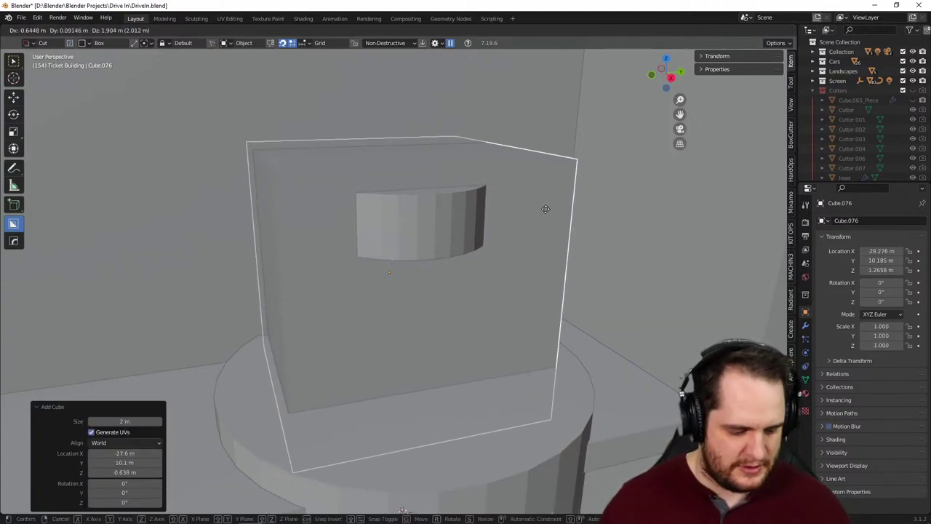
pyautogui.press('z')
pyautogui.click(542, 193)
pyautogui.moveTo(543, 196); pyautogui.dragTo(622, 246, button='middle')
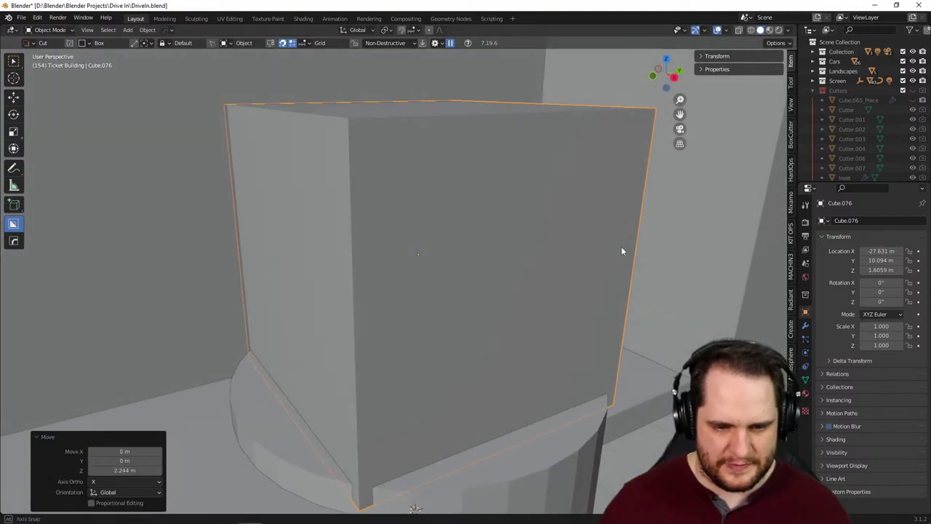
# - Flatten the cube to 0.126 on X and slide it -0.8237 m along X
pyautogui.press('s')
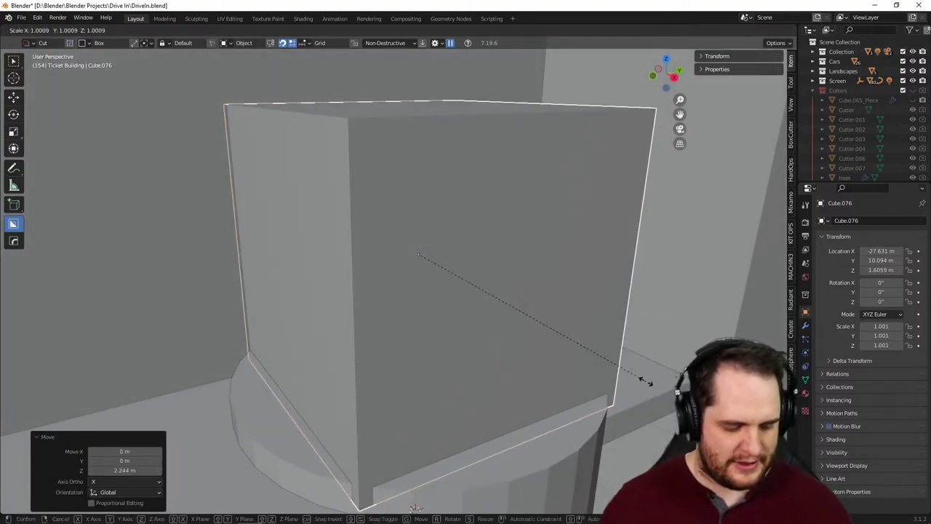
pyautogui.press('y')
pyautogui.press('x')
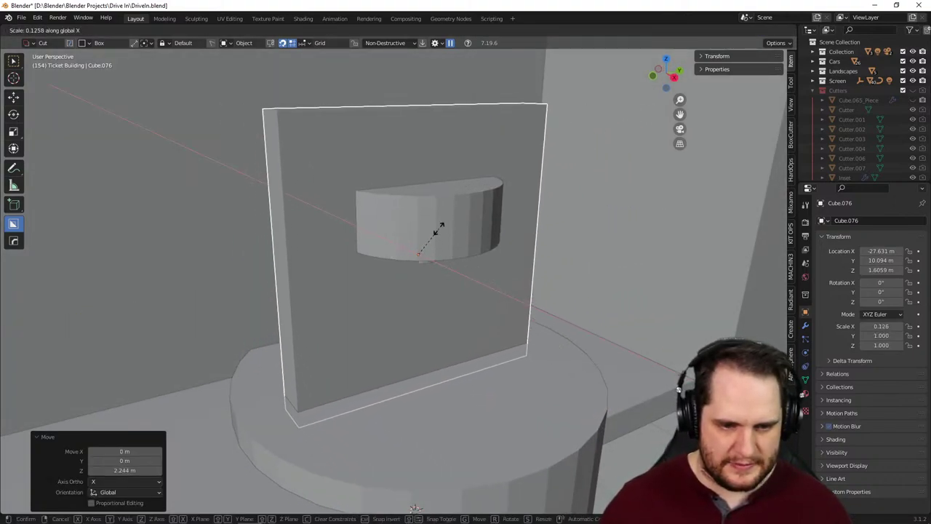
pyautogui.click(455, 248)
pyautogui.press('g')
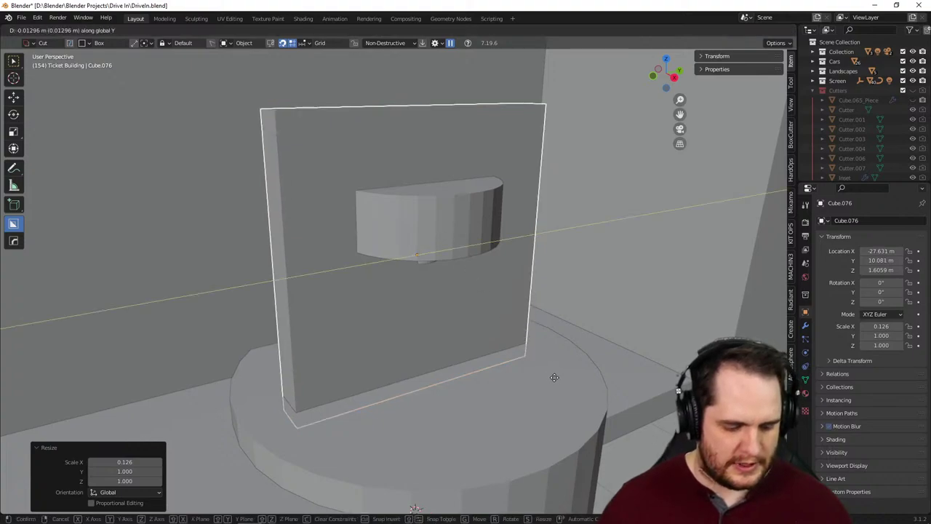
pyautogui.press('x')
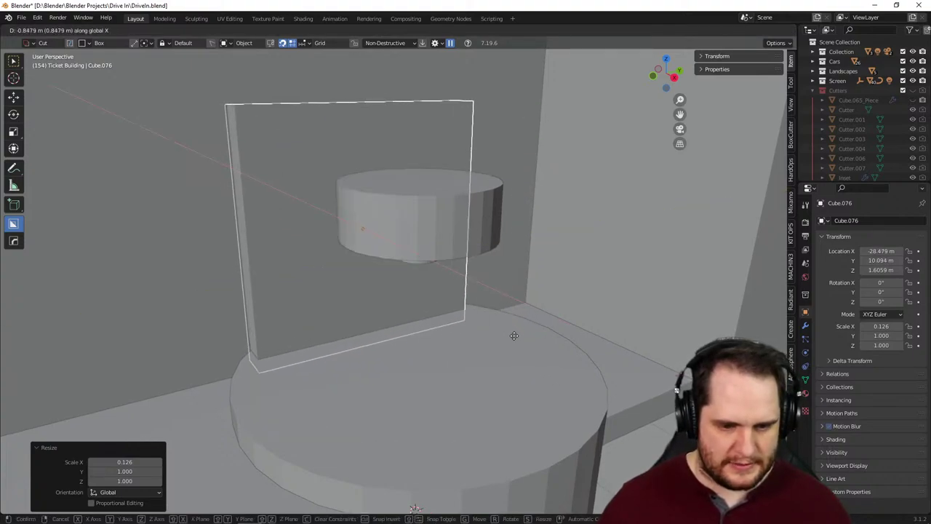
pyautogui.click(514, 335)
pyautogui.moveTo(514, 336); pyautogui.dragTo(548, 370, button='middle')
pyautogui.scroll(3, 549, 352)
# - Add another cube, raise it near the cylinder, and shrink it to 0.039
pyautogui.hotkey('shift', 'a')
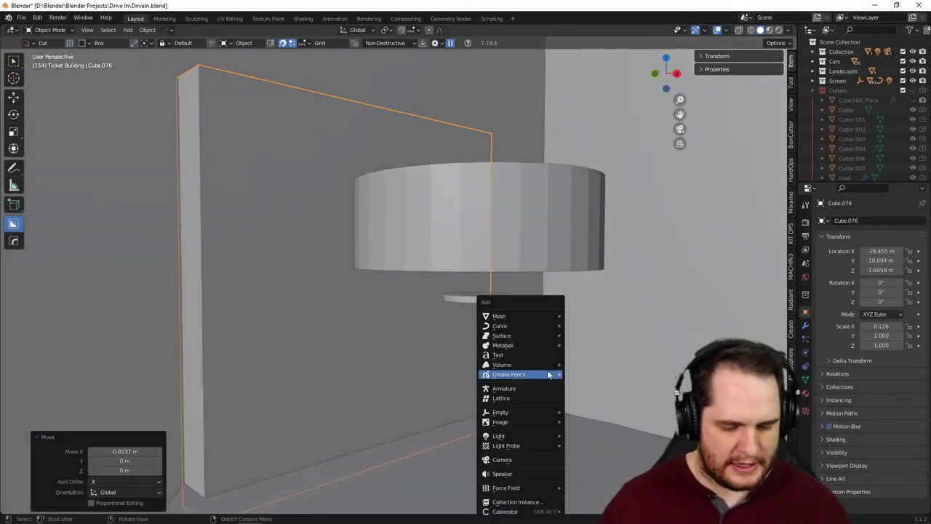
pyautogui.moveTo(526, 316)
pyautogui.click(598, 326)
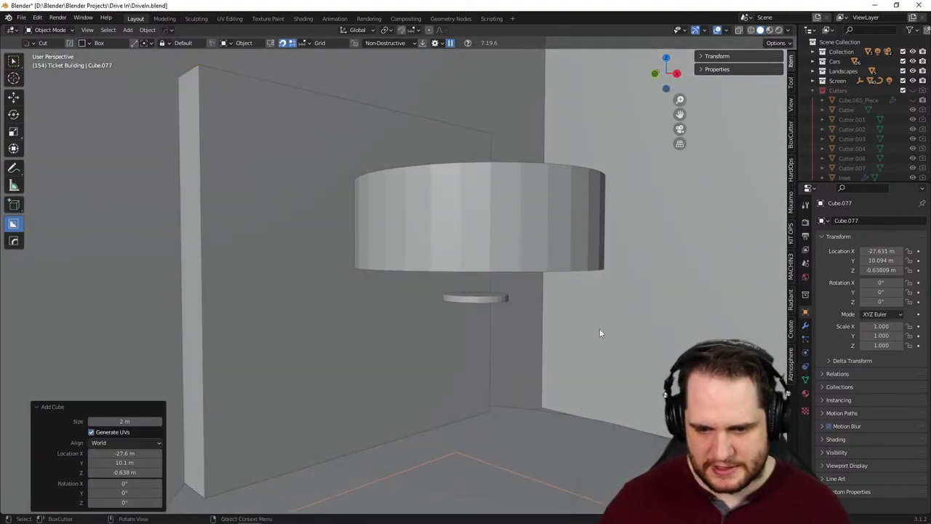
pyautogui.press('g')
pyautogui.press('z')
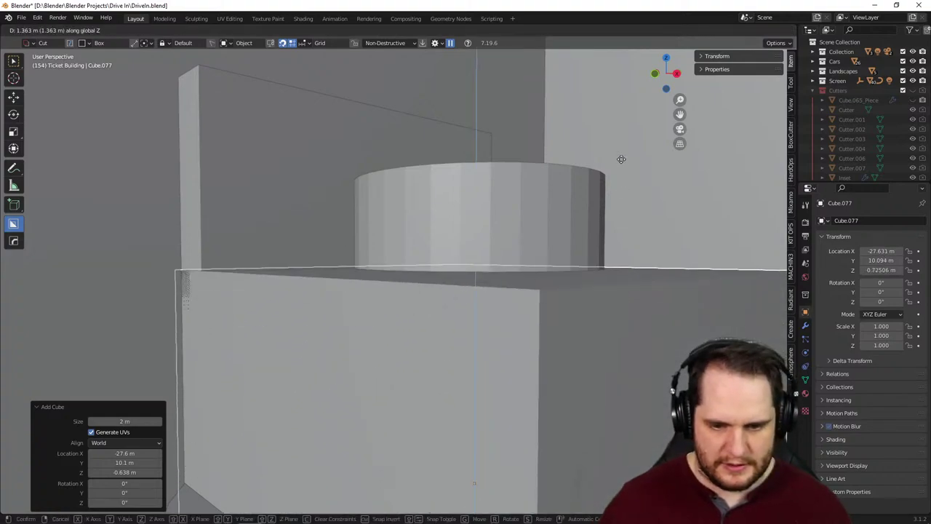
pyautogui.click(670, 280)
pyautogui.press('s')
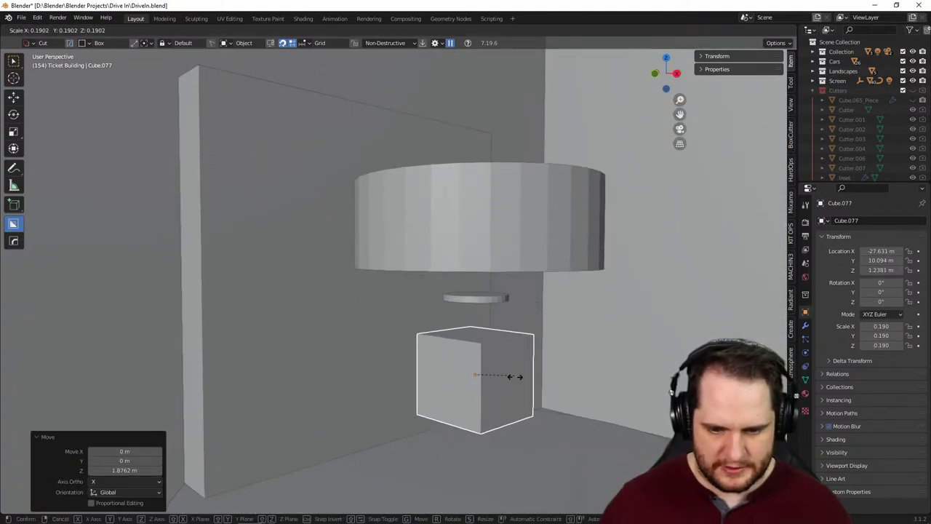
pyautogui.click(484, 376)
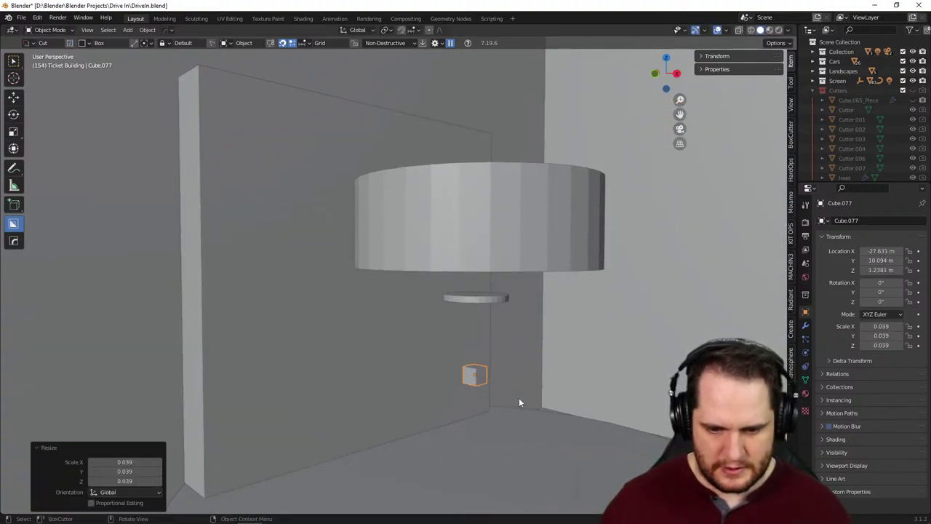
# - Stretch the small block along X into a 0.367-long bar
pyautogui.press('s')
pyautogui.press('y')
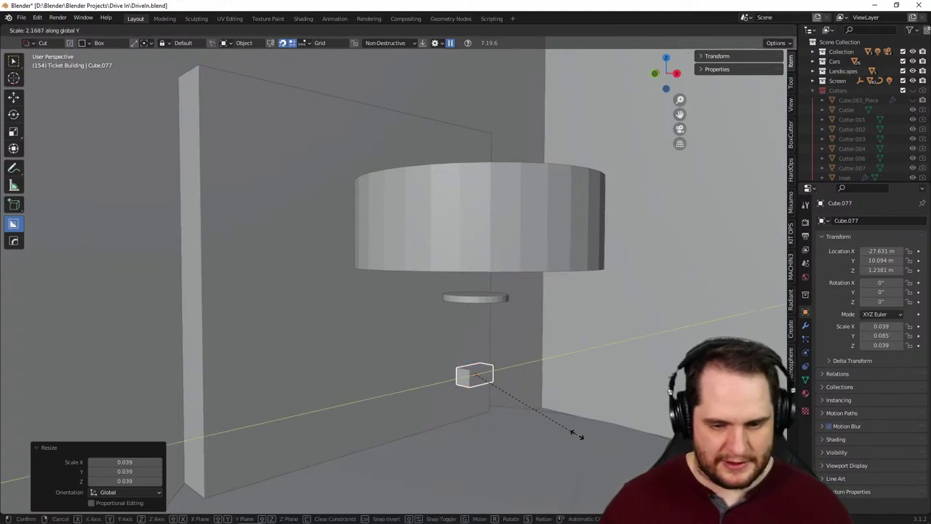
pyautogui.press('x')
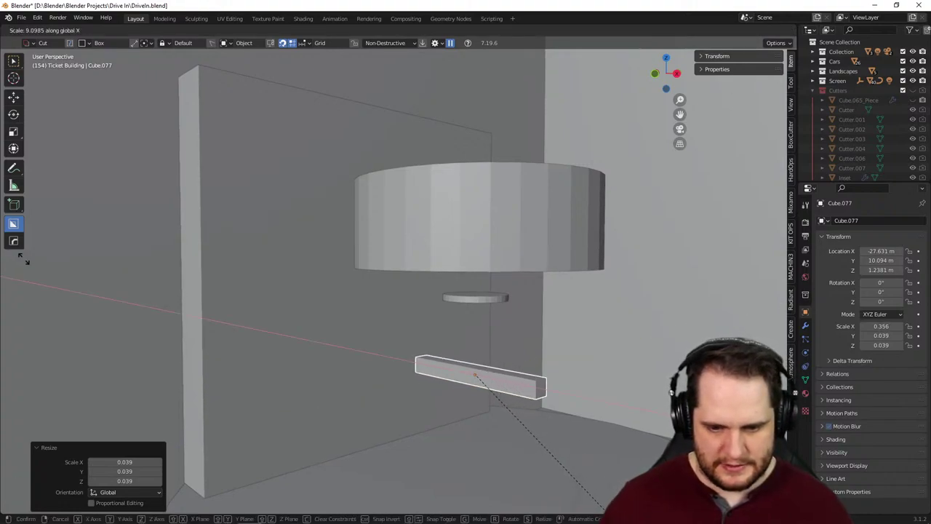
pyautogui.click(40, 263)
pyautogui.moveTo(458, 446); pyautogui.dragTo(489, 369, button='middle')
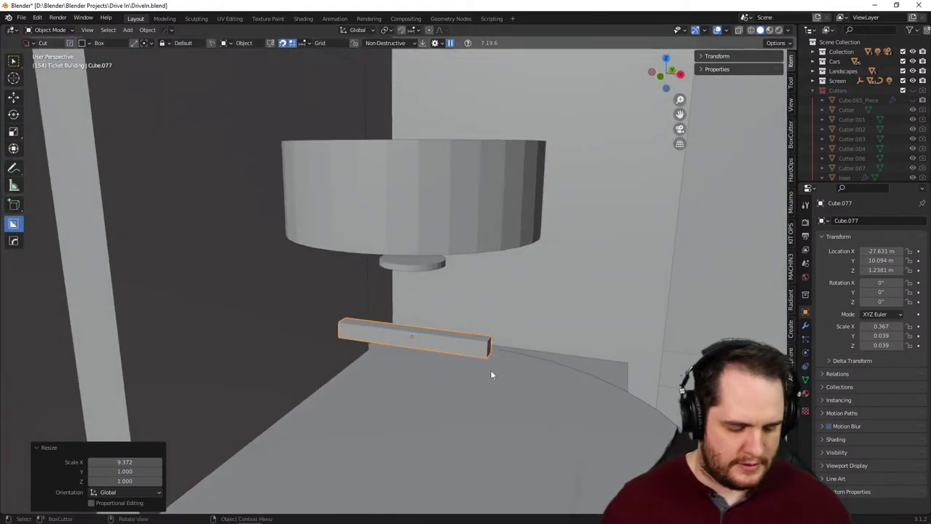
# - Shift the bar along X and raise it 0.31263 m beside the small disc
pyautogui.press('g')
pyautogui.press('x')
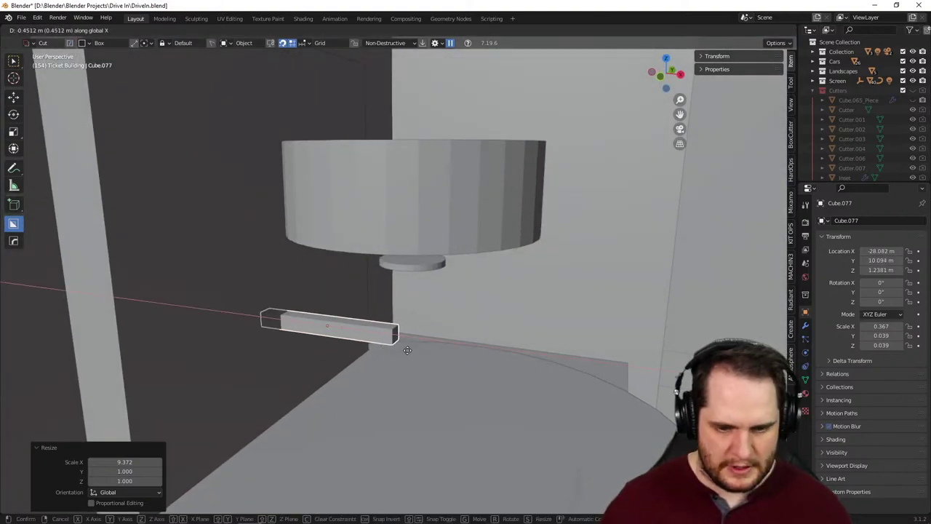
pyautogui.click(422, 355)
pyautogui.moveTo(437, 359); pyautogui.dragTo(507, 352, button='middle')
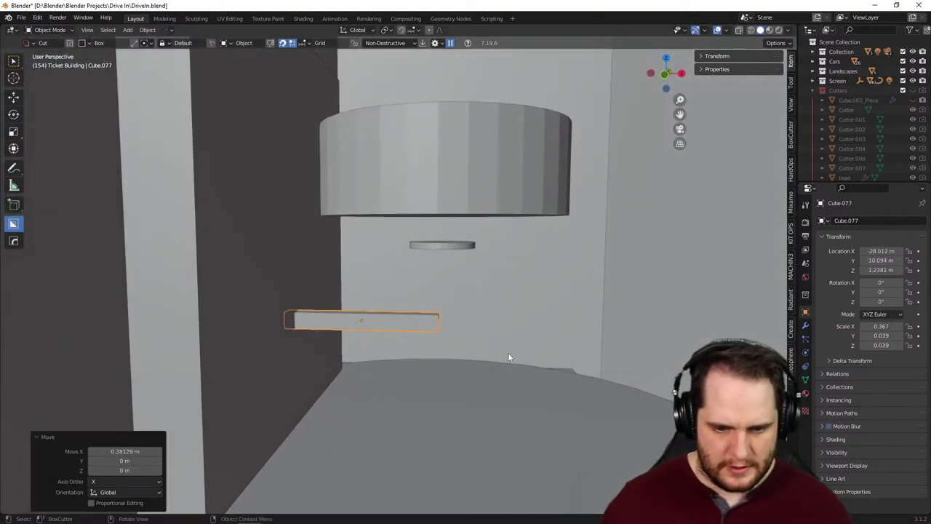
pyautogui.press('g')
pyautogui.press('z')
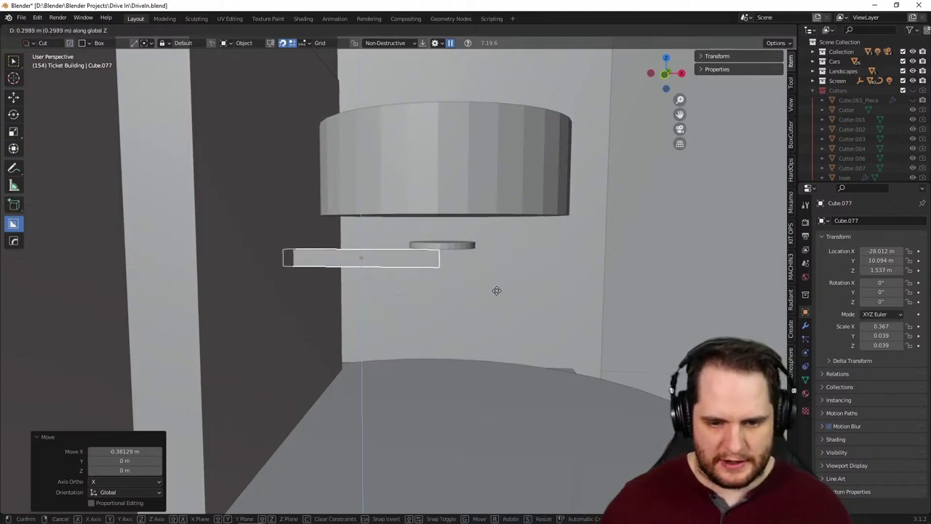
pyautogui.click(497, 292)
# - Orbit around the cylinder and bar to check the bar's placement from the front
pyautogui.moveTo(497, 292)
pyautogui.mouseDown(button='middle')
pyautogui.moveTo(499, 312)
pyautogui.moveTo(432, 320)
pyautogui.moveTo(451, 329)
pyautogui.moveTo(427, 322)
pyautogui.moveTo(522, 347)
pyautogui.moveTo(493, 305)
pyautogui.mouseUp(button='middle')
pyautogui.scroll(-2, 486, 327)
pyautogui.scroll(2, 450, 328)
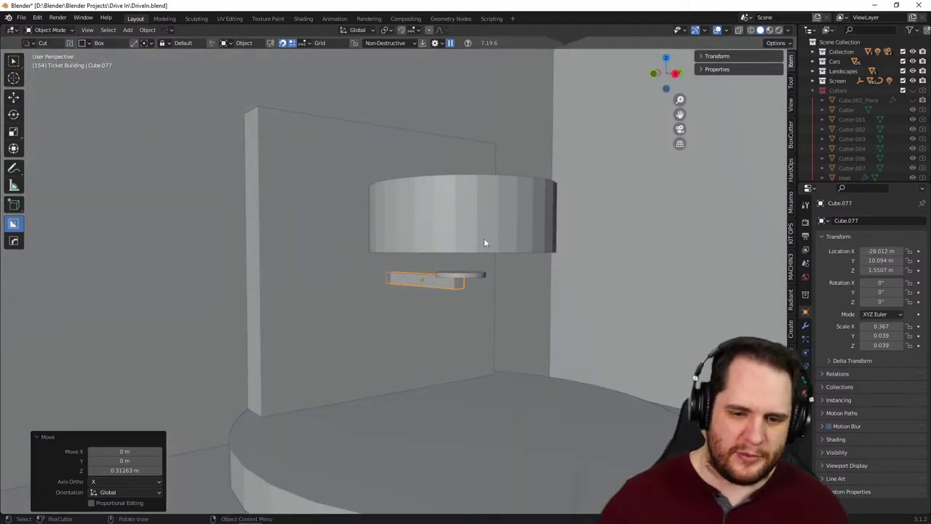
pyautogui.scroll(1, 539, 355)
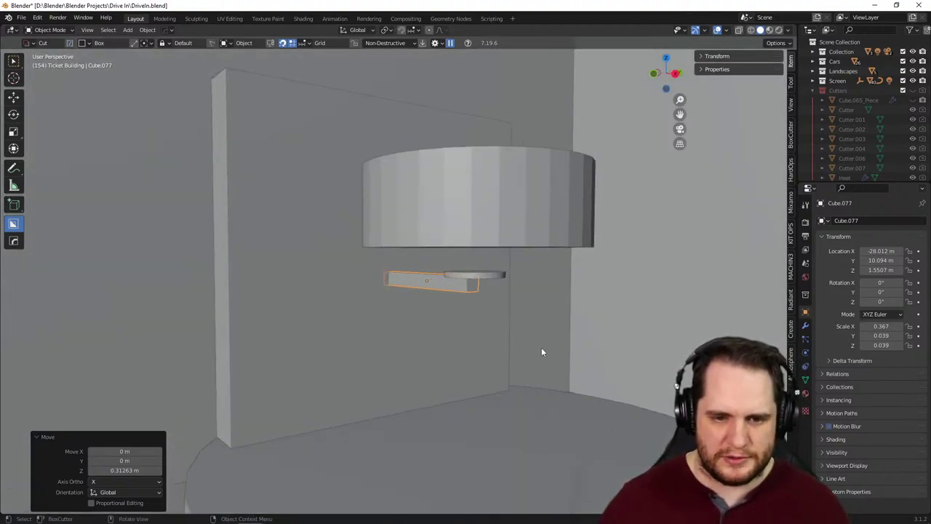
pyautogui.moveTo(543, 352); pyautogui.dragTo(529, 365, button='middle')
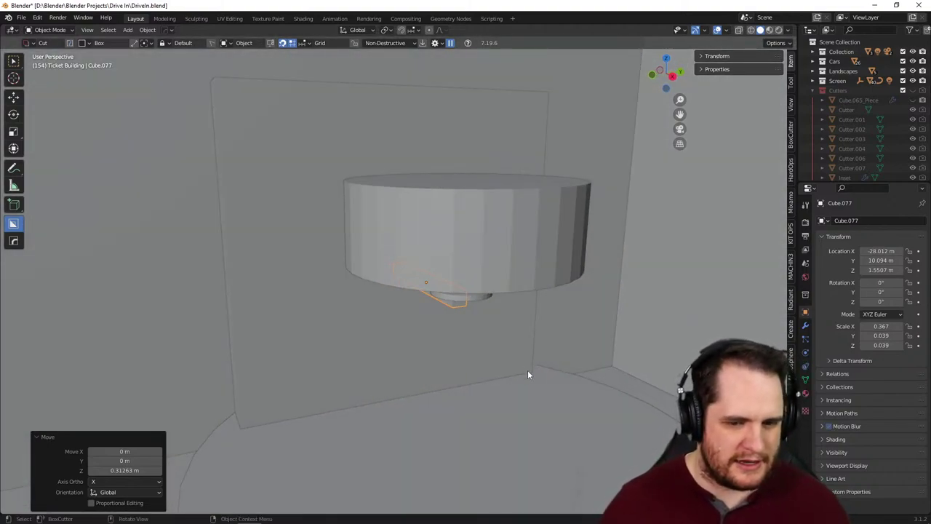
pyautogui.moveTo(529, 375); pyautogui.dragTo(488, 265, button='middle')
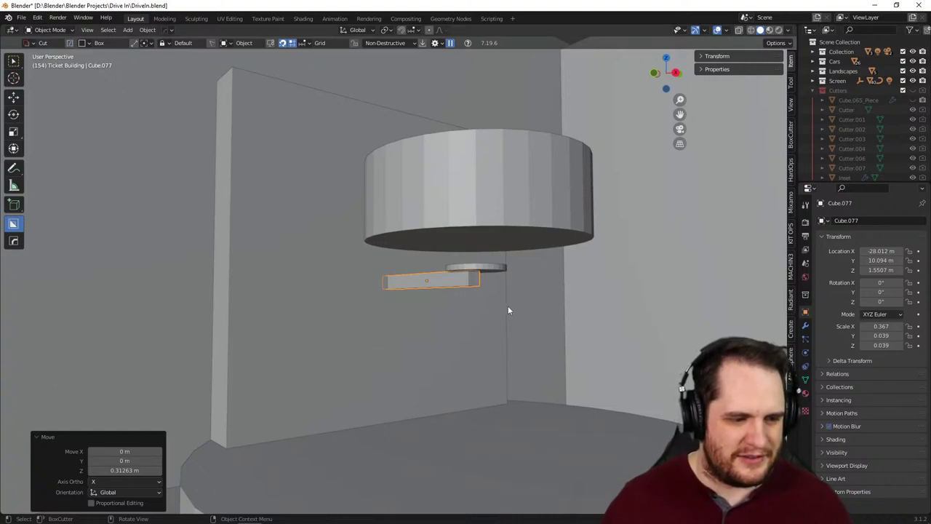
pyautogui.moveTo(508, 311); pyautogui.dragTo(478, 291, button='middle')
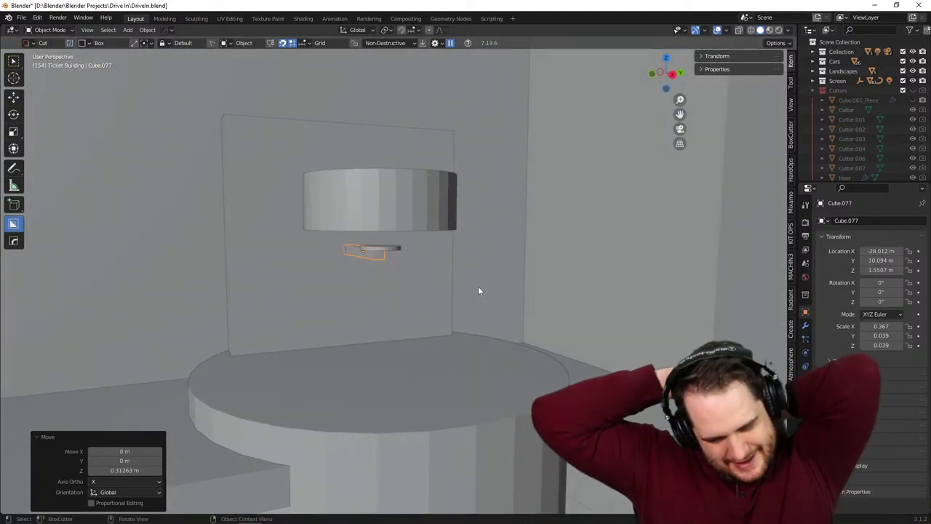
pyautogui.moveTo(478, 292)
pyautogui.mouseDown(button='middle')
pyautogui.moveTo(439, 240)
pyautogui.moveTo(476, 306)
pyautogui.mouseUp(button='middle')
# - Add a cube, raise it level with the cylinder, shrink it to a small block and slide it along Y
pyautogui.hotkey('shift', 'a')
pyautogui.moveTo(477, 312)
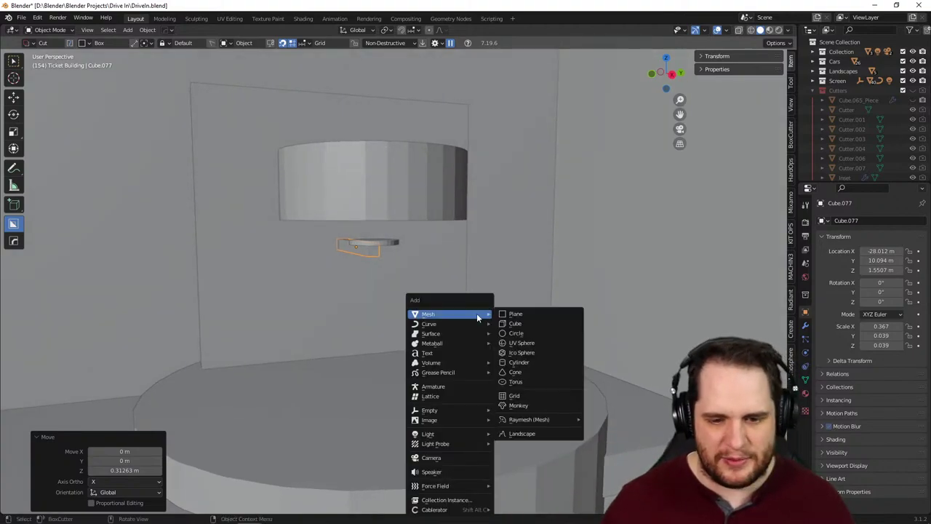
pyautogui.click(521, 323)
pyautogui.press('g')
pyautogui.press('z')
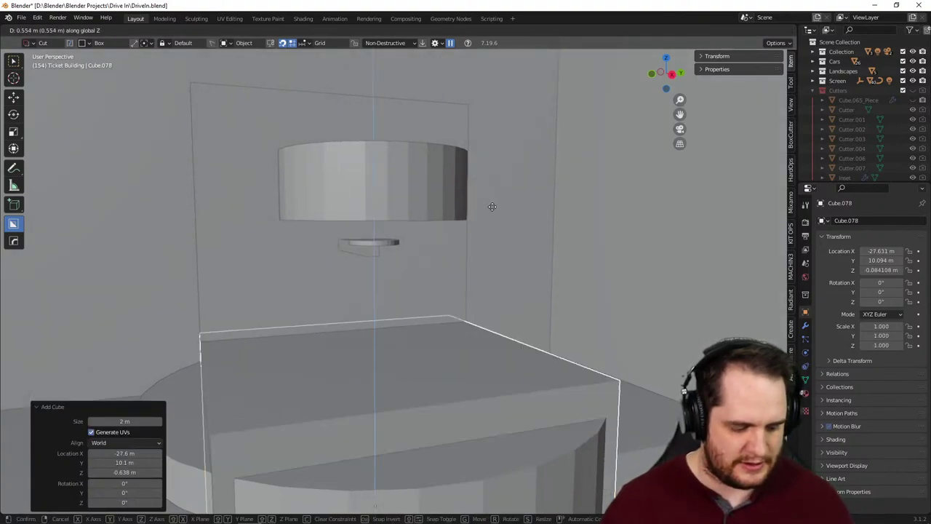
pyautogui.click(463, 399)
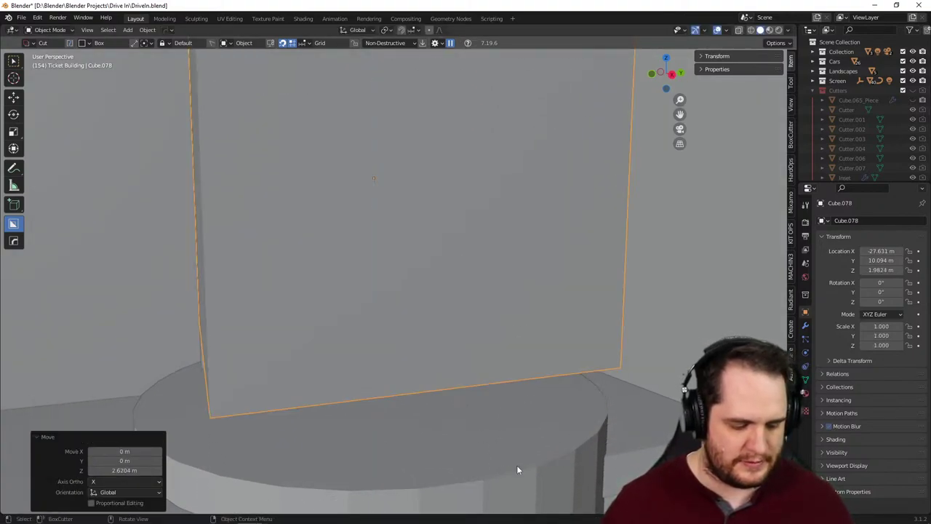
pyautogui.press('s')
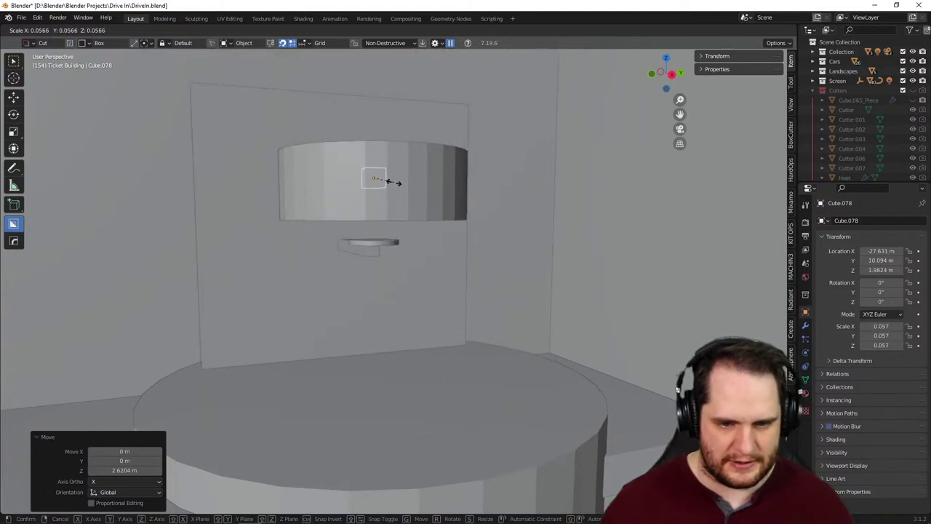
pyautogui.click(398, 183)
pyautogui.press('g')
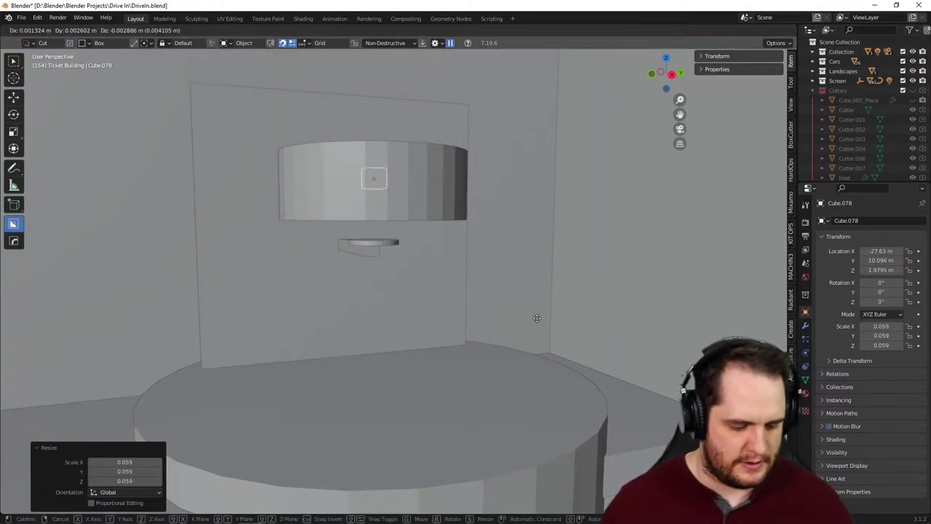
pyautogui.press('y')
pyautogui.click(436, 315)
# - Stretch the block along X into a 0.445 bar and slide it 0.34681 m into the kettle's side
pyautogui.moveTo(435, 315); pyautogui.dragTo(487, 349, button='middle')
pyautogui.press('s')
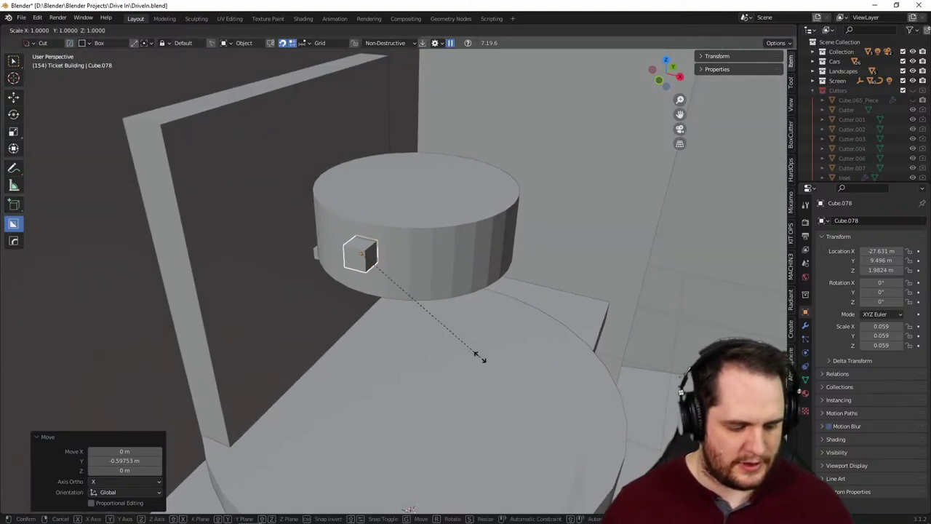
pyautogui.press('x')
pyautogui.click(598, 374)
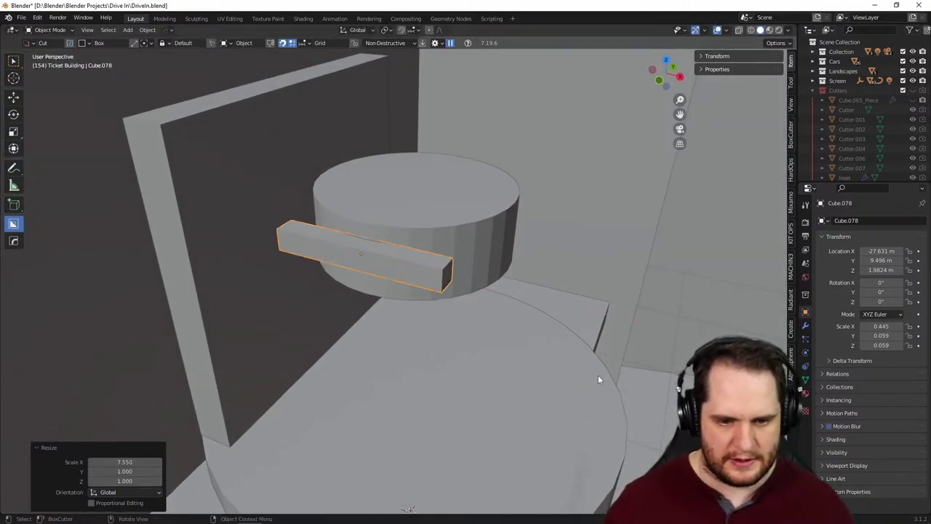
pyautogui.press('g')
pyautogui.press('y')
pyautogui.press('x')
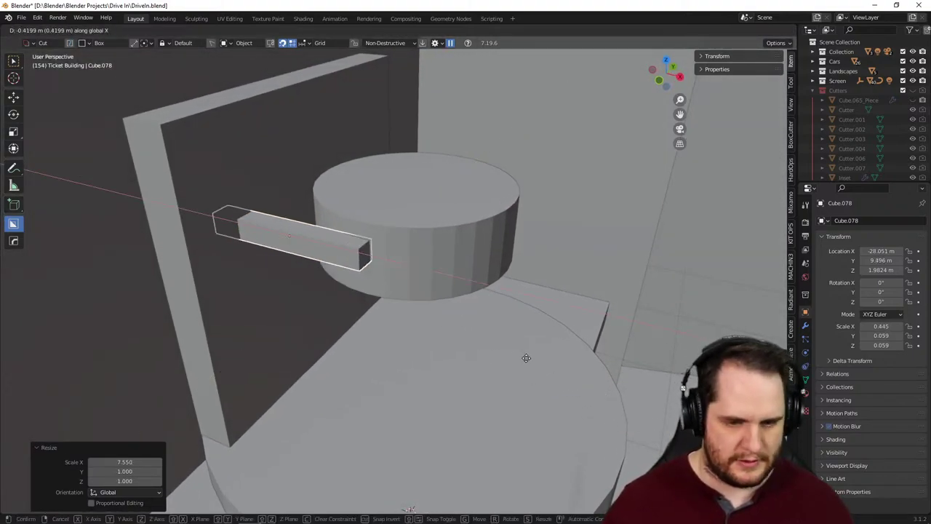
pyautogui.click(539, 366)
pyautogui.moveTo(539, 366); pyautogui.dragTo(497, 332, button='middle')
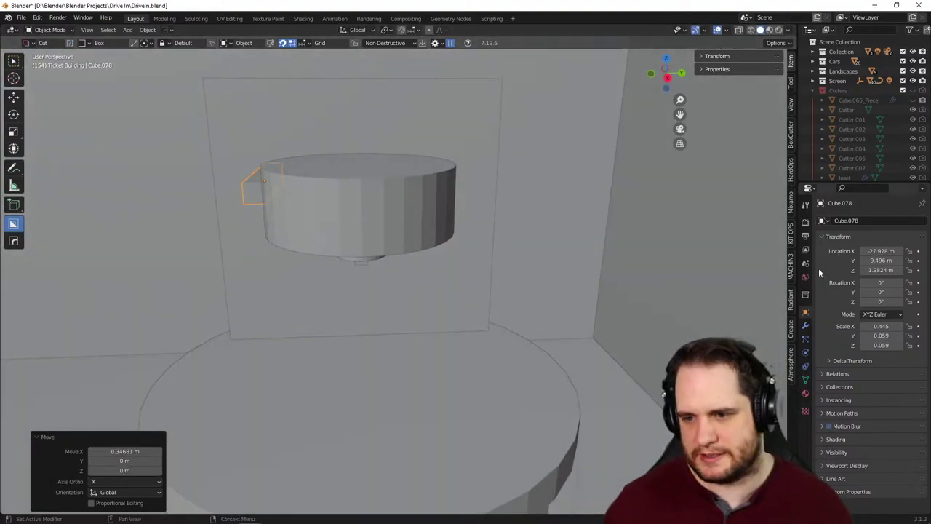
pyautogui.click(805, 325)
pyautogui.click(841, 233)
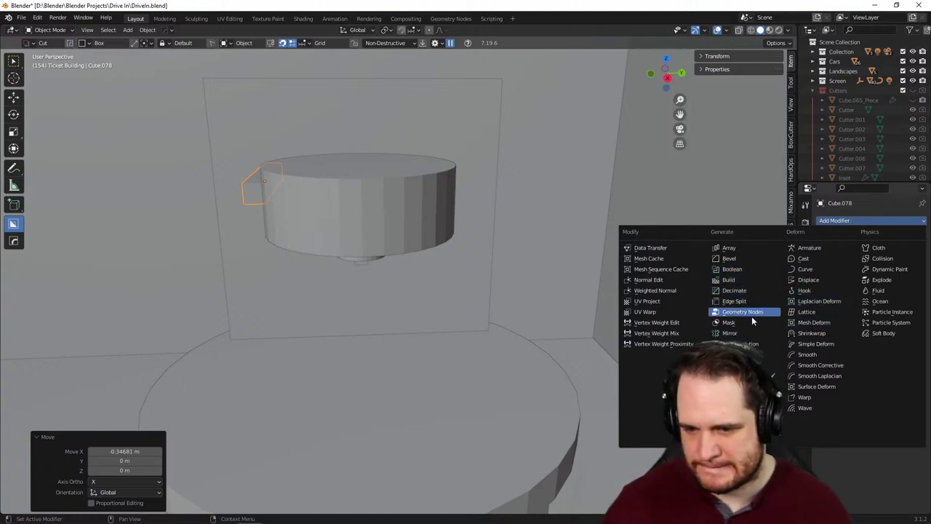
# - Mirror the handle bar onto the kettle's opposite side with a Mirror modifier on axis Y
pyautogui.click(742, 333)
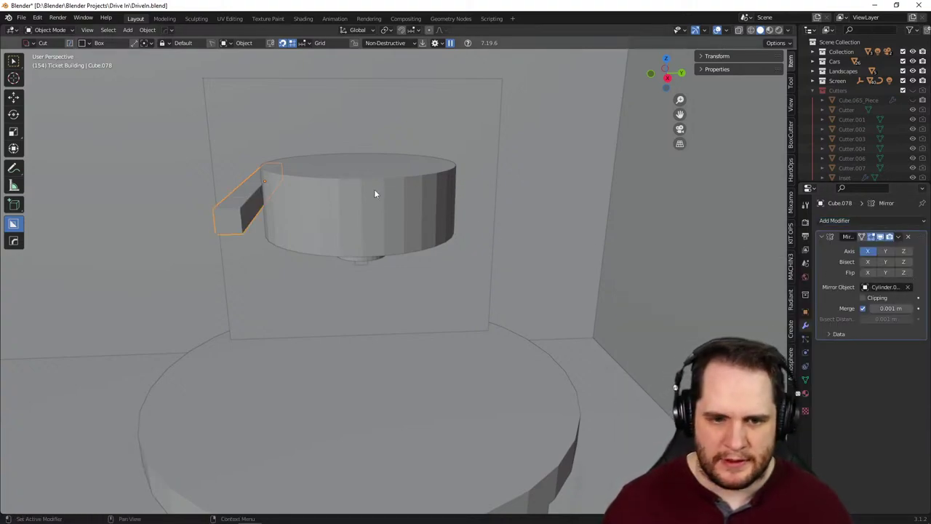
pyautogui.click(868, 251)
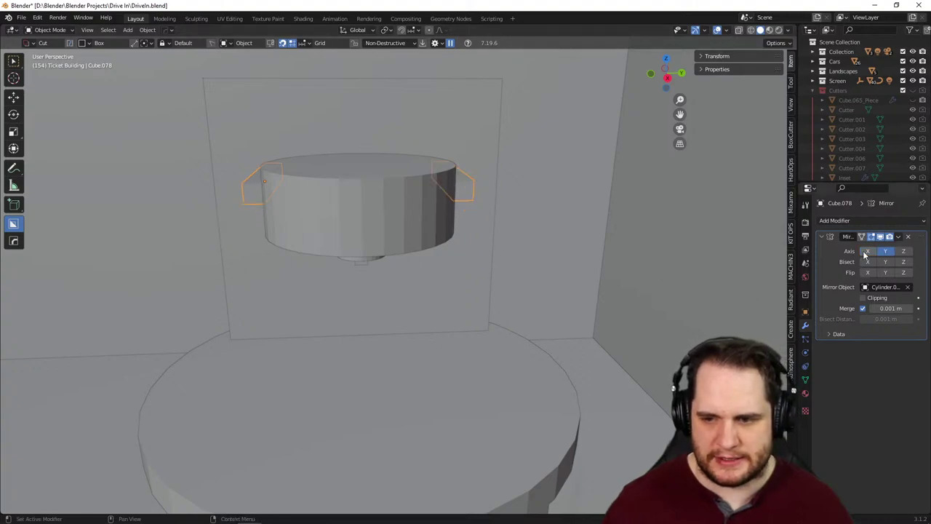
pyautogui.moveTo(538, 284); pyautogui.dragTo(526, 268, button='middle')
pyautogui.press('Tab')
pyautogui.press('Tab')
pyautogui.click(532, 279)
# - Select the kettle handle piece and the small base piece from the camera view
pyautogui.scroll(1, 523, 272)
pyautogui.scroll(1, 523, 275)
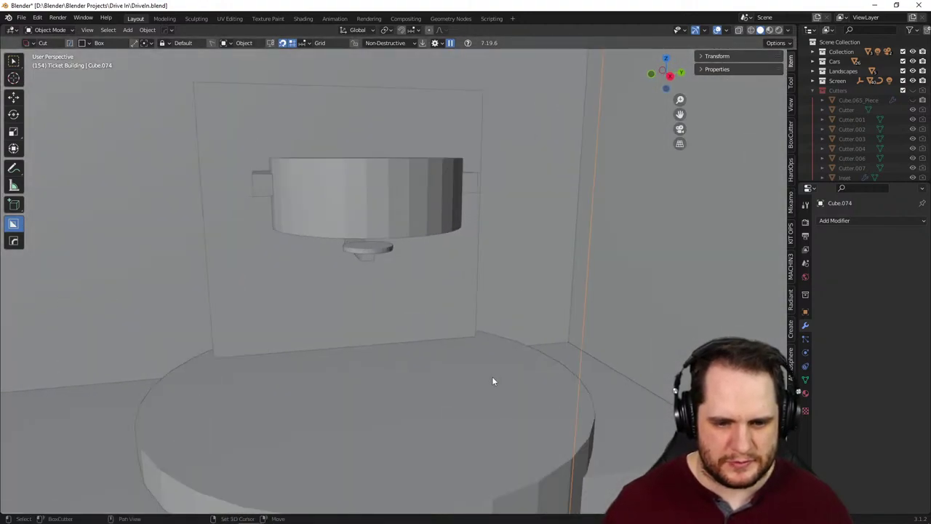
pyautogui.moveTo(493, 379); pyautogui.dragTo(515, 291, button='middle')
pyautogui.moveTo(508, 352); pyautogui.dragTo(536, 348, button='middle')
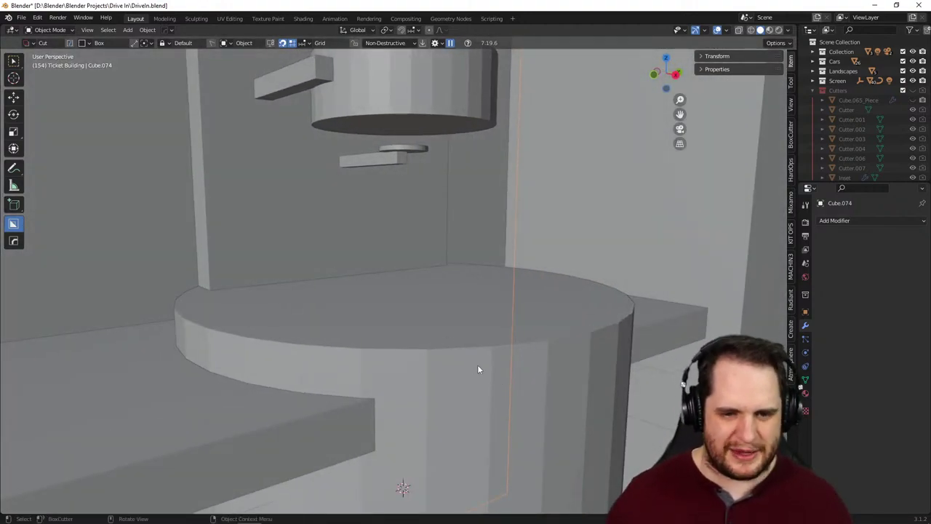
pyautogui.moveTo(470, 370)
pyautogui.mouseDown(button='middle')
pyautogui.moveTo(480, 378)
pyautogui.moveTo(414, 377)
pyautogui.moveTo(466, 378)
pyautogui.mouseUp(button='middle')
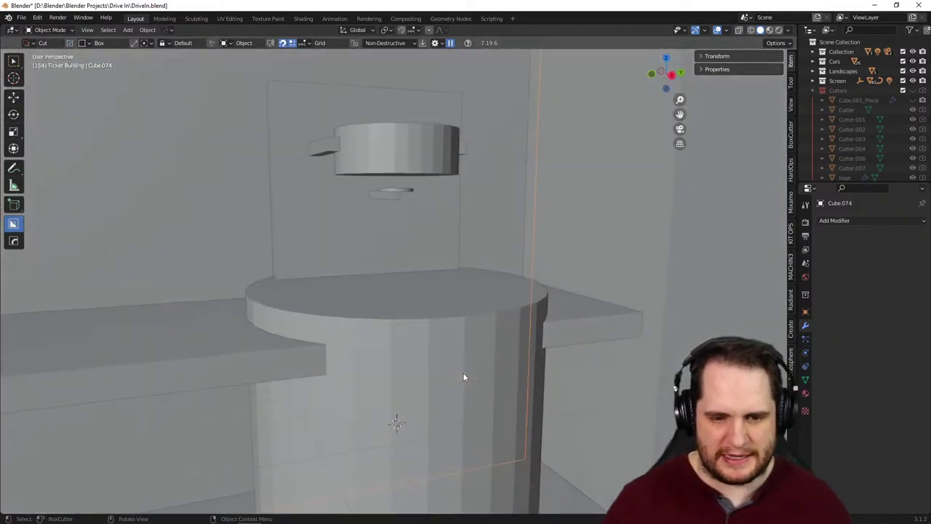
pyautogui.press('KP_0')
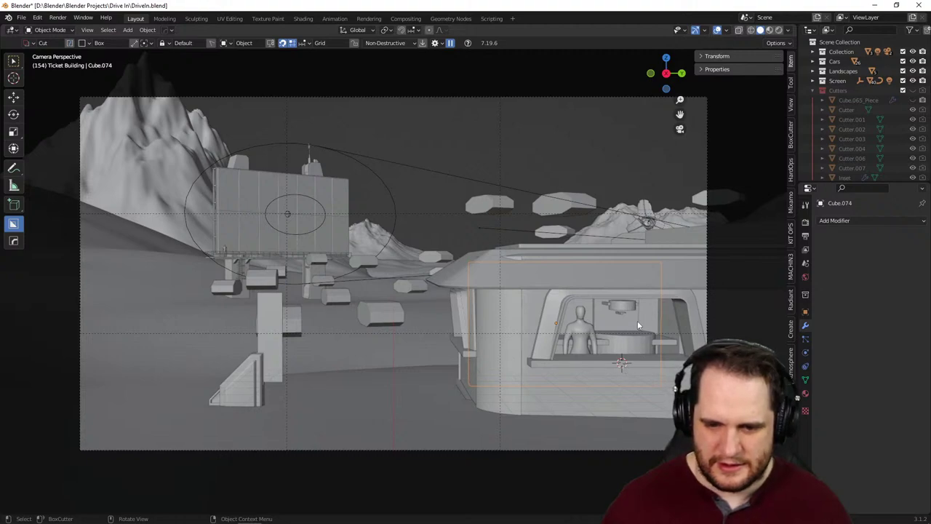
pyautogui.click(613, 305)
pyautogui.click(616, 308)
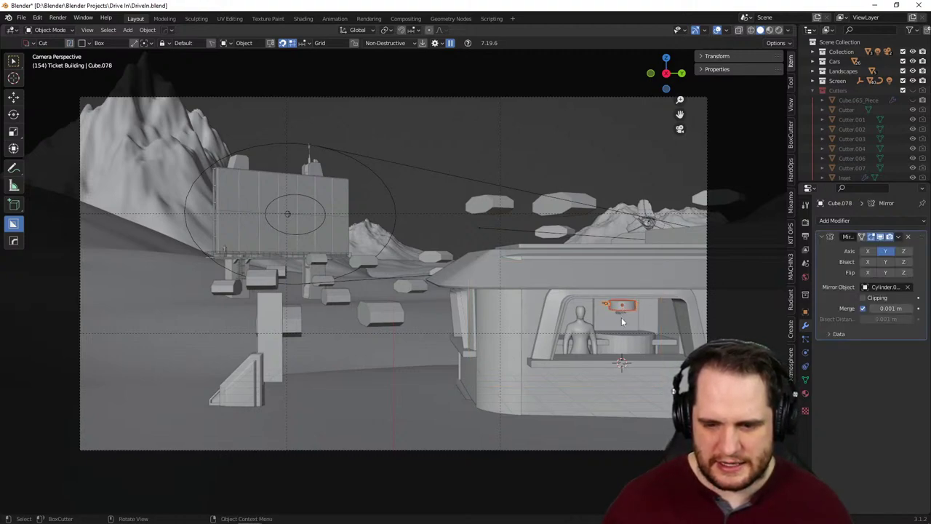
pyautogui.press('KP_Decimal')
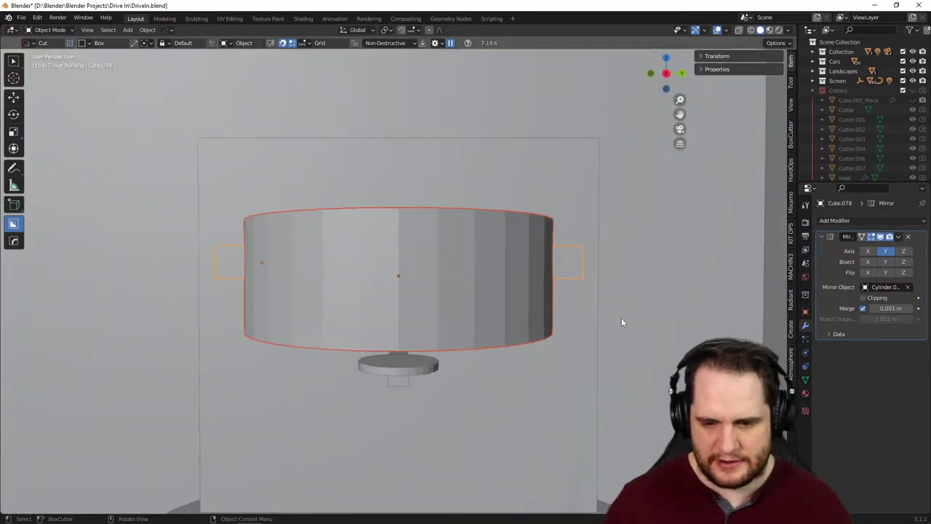
pyautogui.moveTo(622, 322); pyautogui.dragTo(451, 372, button='middle')
pyautogui.keyDown('shift'); pyautogui.click(408, 371); pyautogui.keyUp('shift')
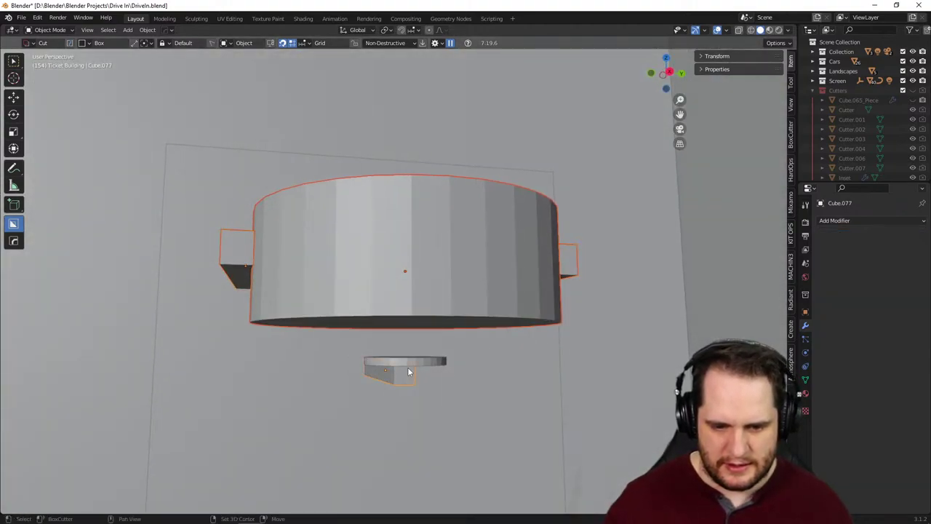
pyautogui.press('KP_0')
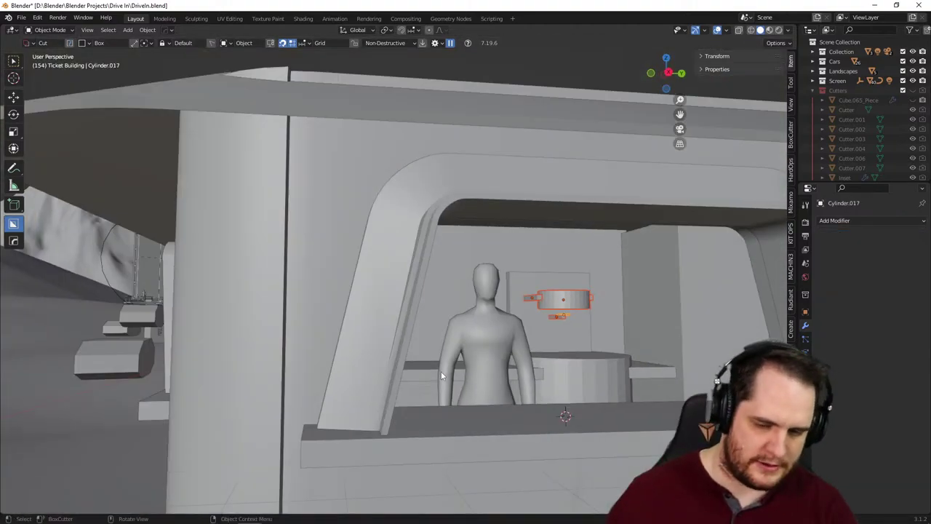
# - Lower the kettle with its handles and base 0.38167 m along Z
pyautogui.press('g')
pyautogui.press('z')
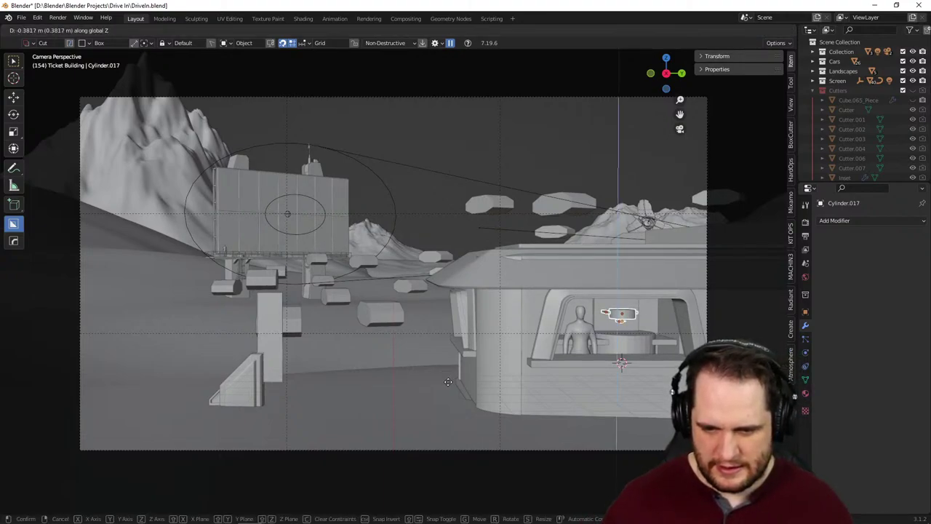
pyautogui.click(449, 382)
pyautogui.moveTo(449, 382); pyautogui.dragTo(544, 345, button='middle')
pyautogui.press('KP_Decimal')
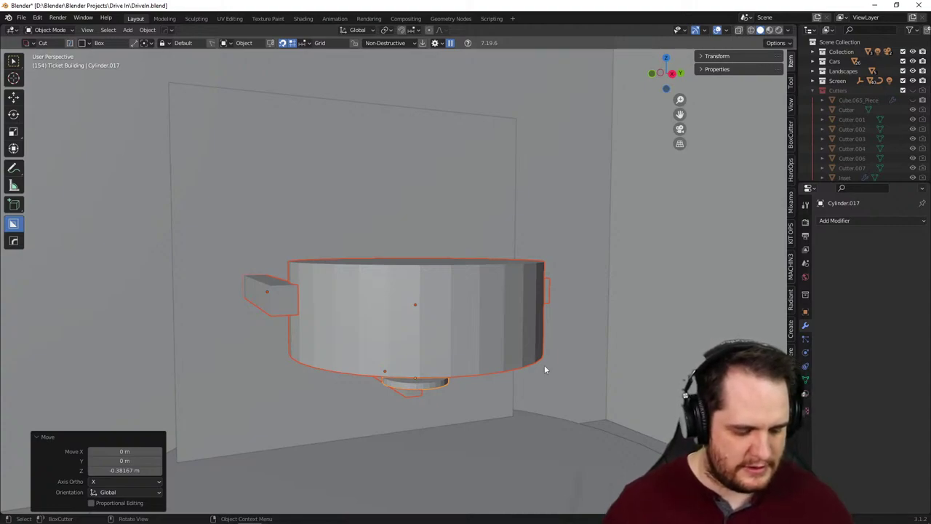
pyautogui.hotkey('shift', 'a')
pyautogui.moveTo(539, 314)
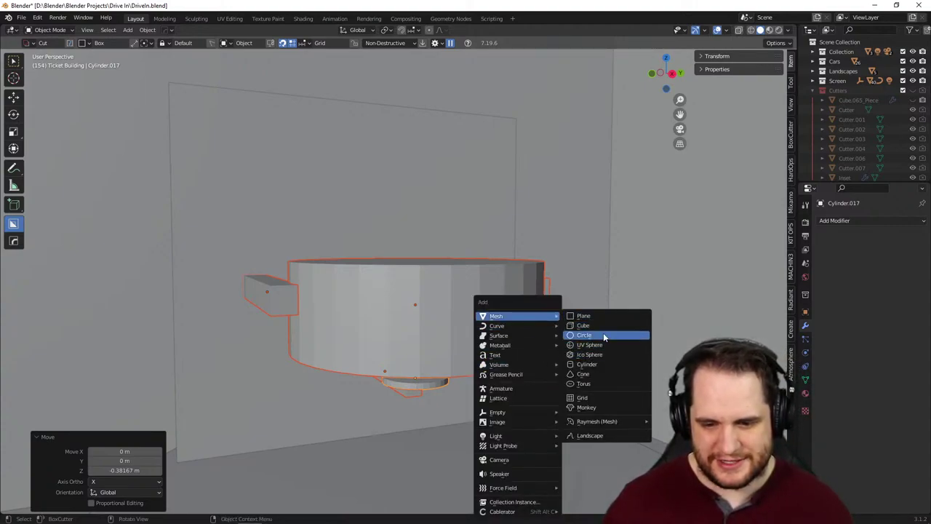
# - Add a cylinder, raise it above the kettle and scale it to 0.554
pyautogui.click(607, 364)
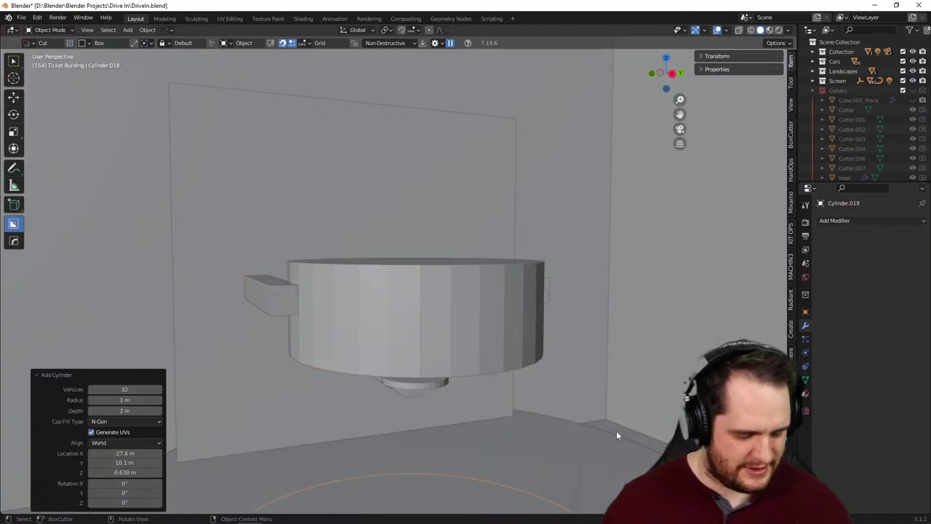
pyautogui.press('g')
pyautogui.press('z')
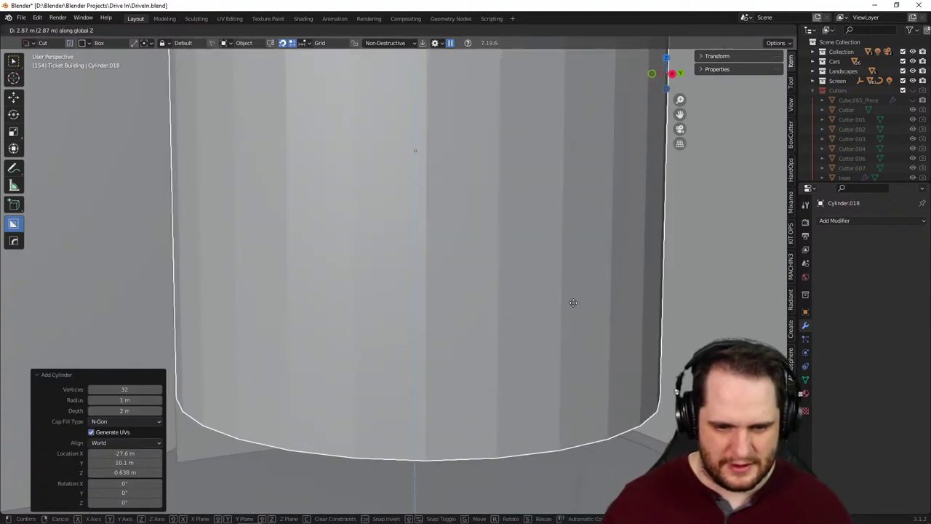
pyautogui.click(597, 385)
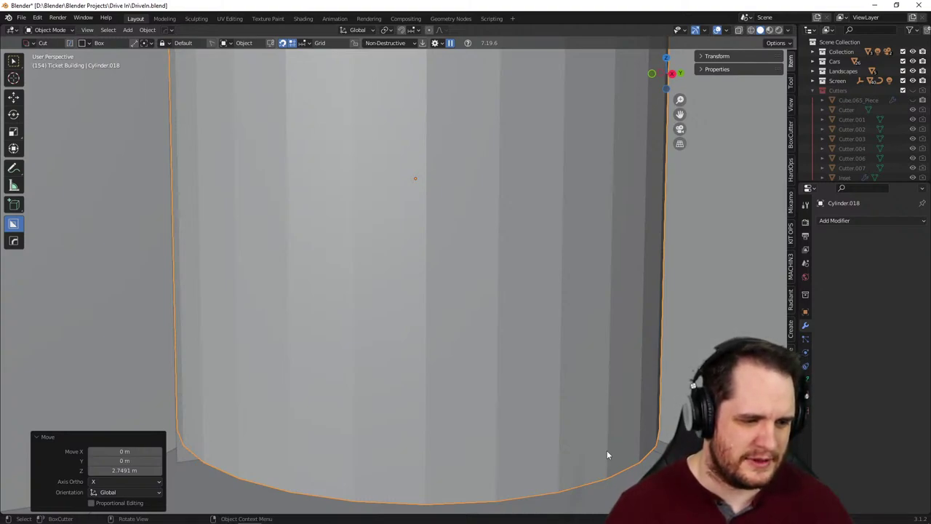
pyautogui.press('s')
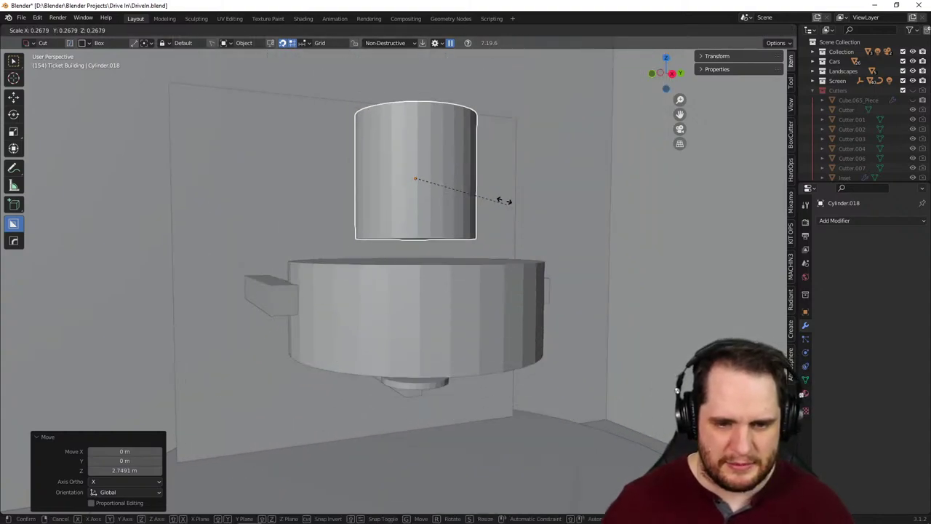
pyautogui.click(565, 296)
# - Lift the narrowed cylinder 0.37959 m along Z, leaving a gap above the kettle
pyautogui.moveTo(590, 306); pyautogui.dragTo(515, 376, button='middle')
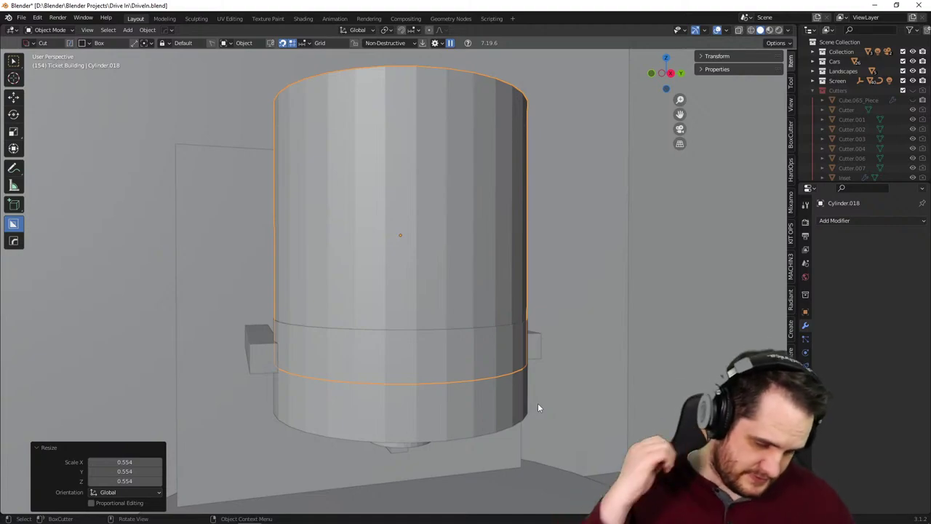
pyautogui.press('g')
pyautogui.press('z')
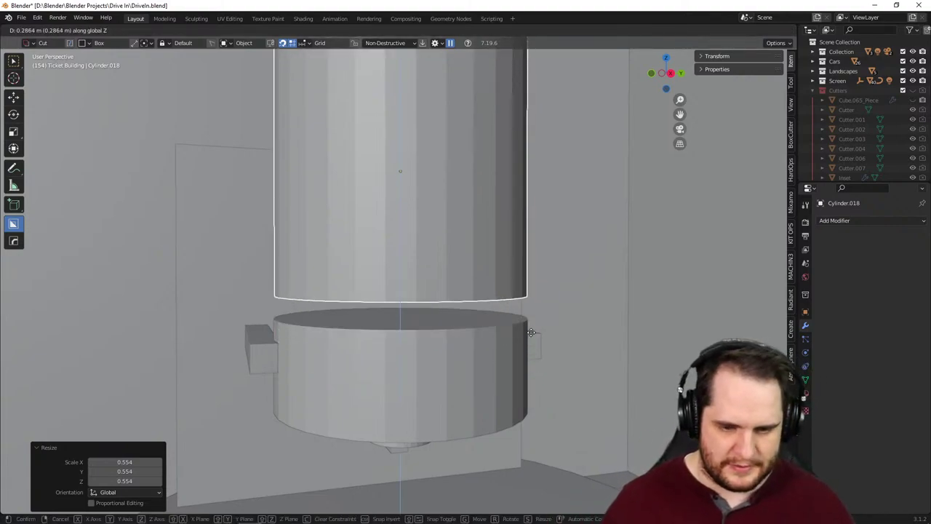
pyautogui.click(534, 319)
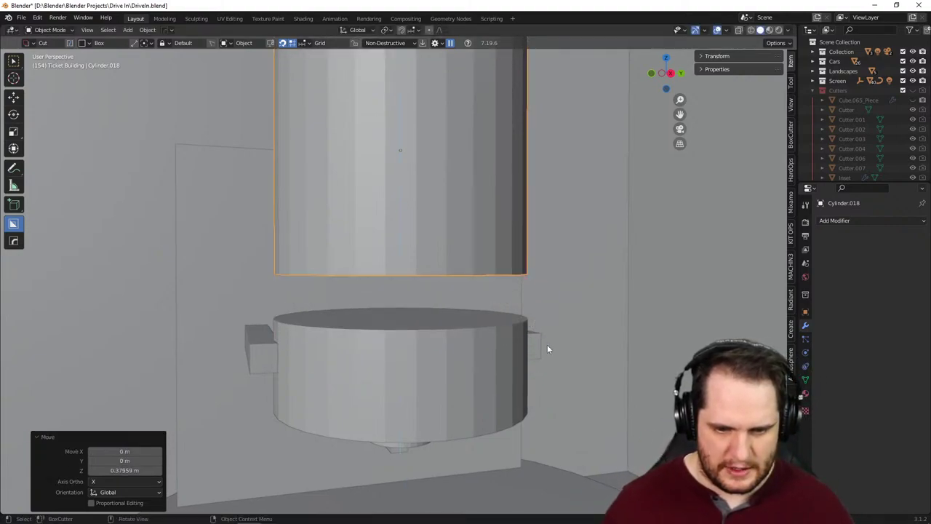
pyautogui.moveTo(547, 344); pyautogui.dragTo(553, 337, button='middle')
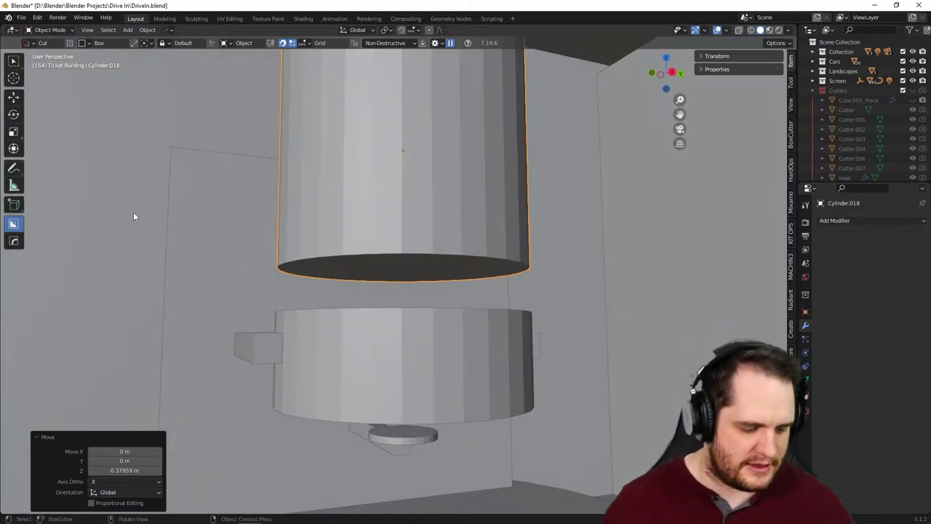
pyautogui.press('Tab')
pyautogui.click(13, 274)
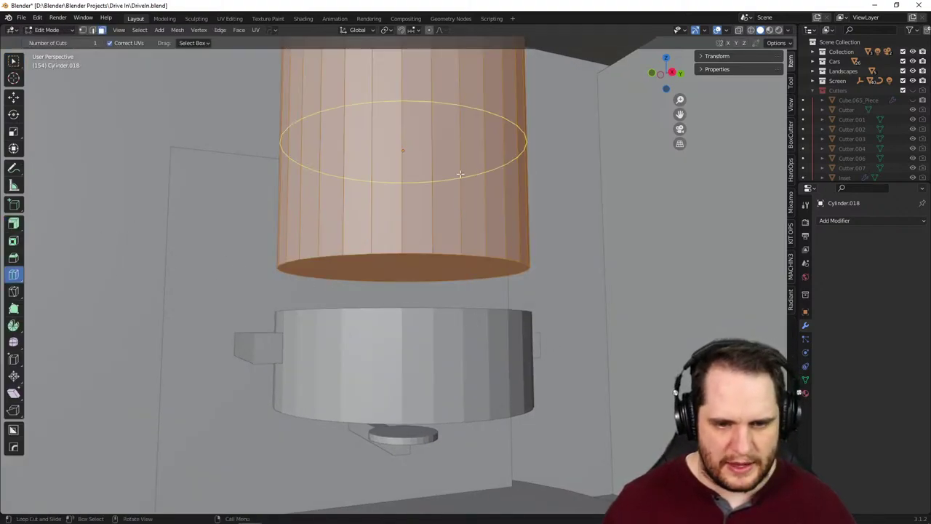
# - Add an edge loop and scale the hopper's bottom face to 0.309 into a narrow spout
pyautogui.hotkey('alt', 'a')
pyautogui.click(463, 249)
pyautogui.scroll(2, 441, 262)
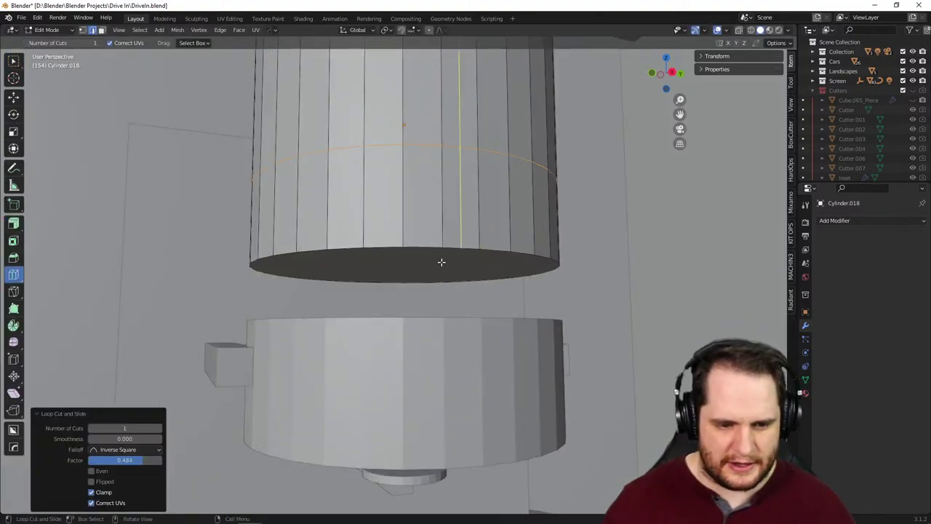
pyautogui.click(16, 62)
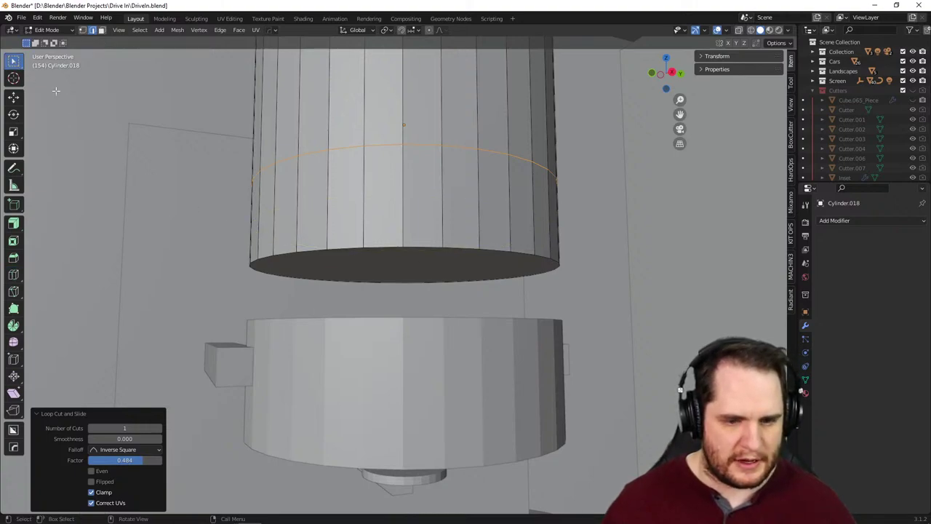
pyautogui.press('3')
pyautogui.click(377, 261)
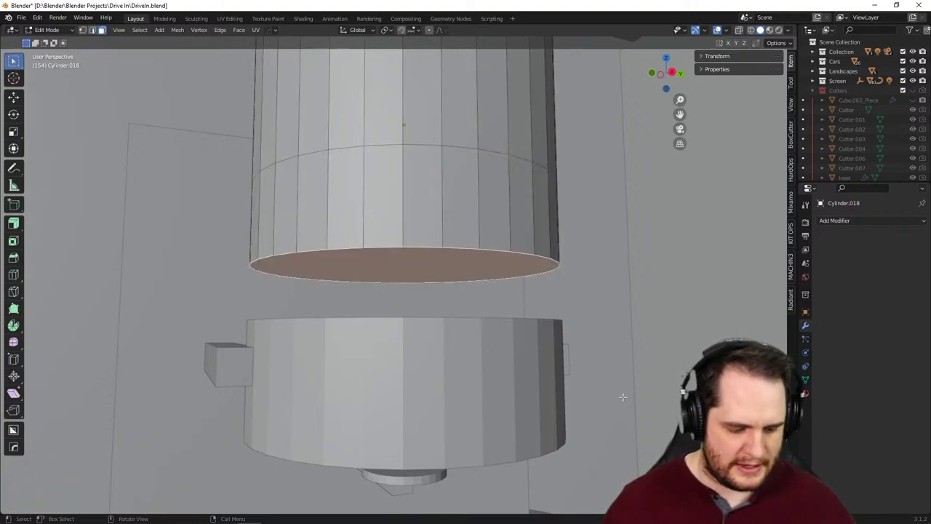
pyautogui.press('s')
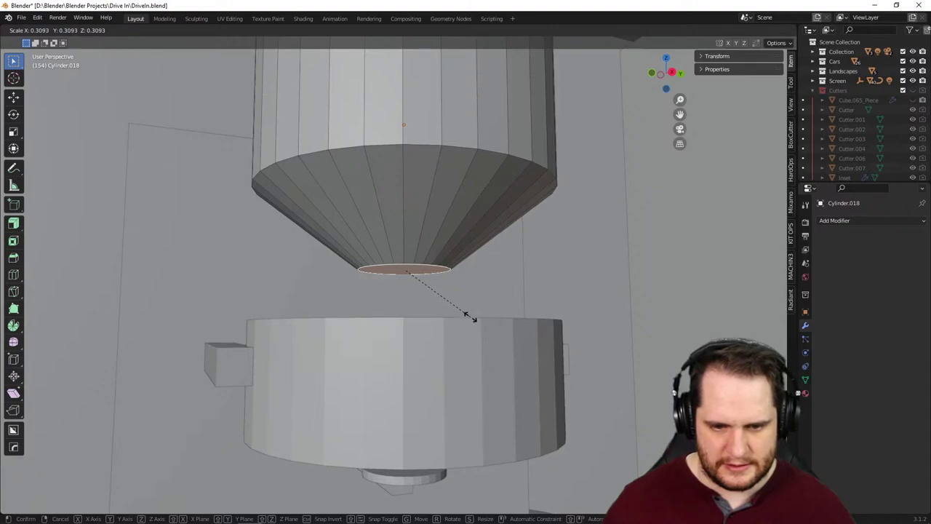
pyautogui.click(469, 314)
pyautogui.moveTo(469, 314); pyautogui.dragTo(551, 364, button='middle')
# - Back in Object Mode, check the tapered hopper through the camera and start resizing it
pyautogui.press('Tab')
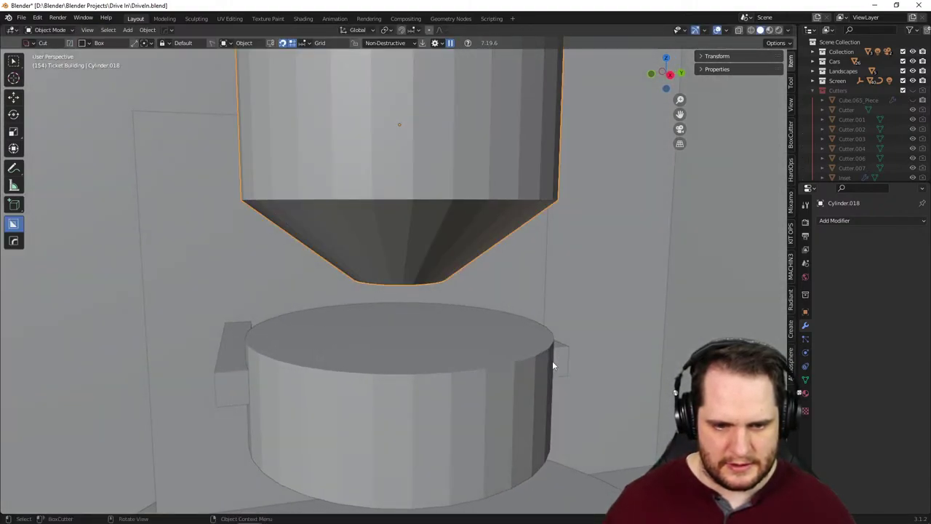
pyautogui.press('KP_0')
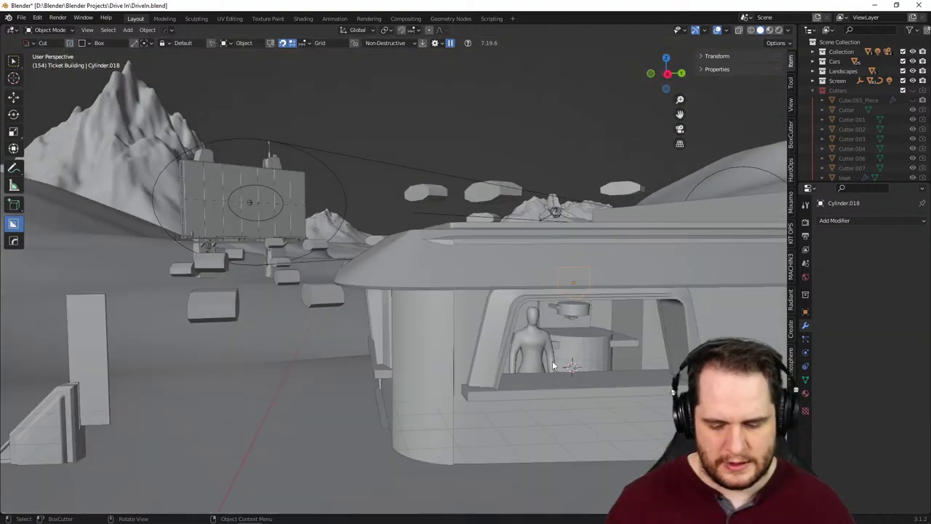
pyautogui.press('KP_Decimal')
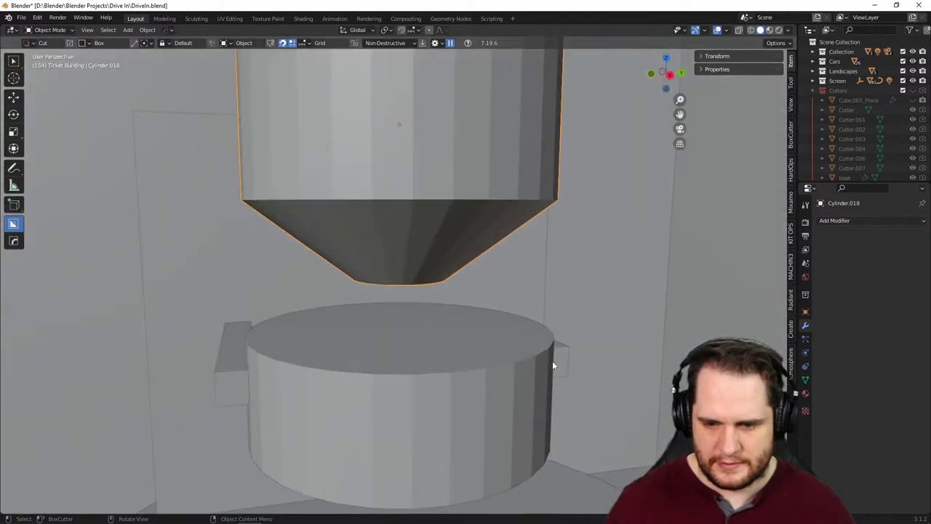
pyautogui.press('Tab')
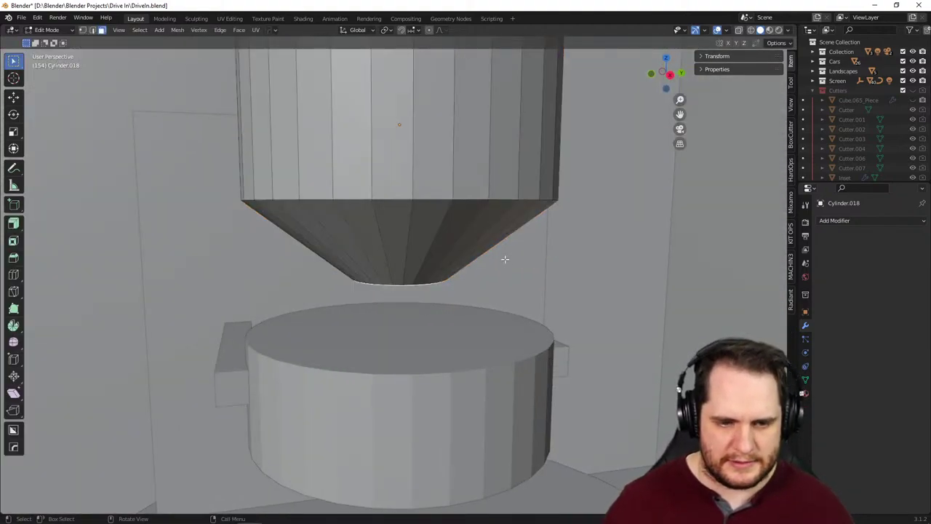
pyautogui.press('Tab')
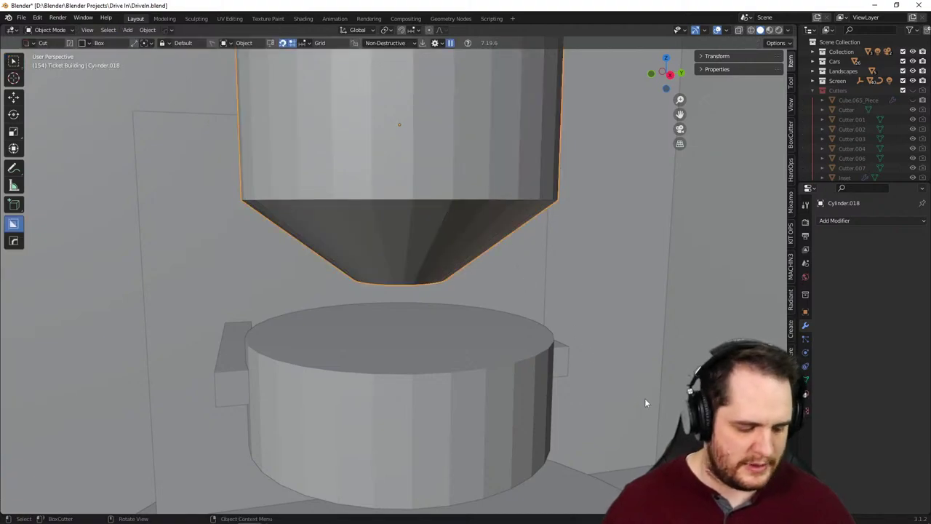
pyautogui.press('s')
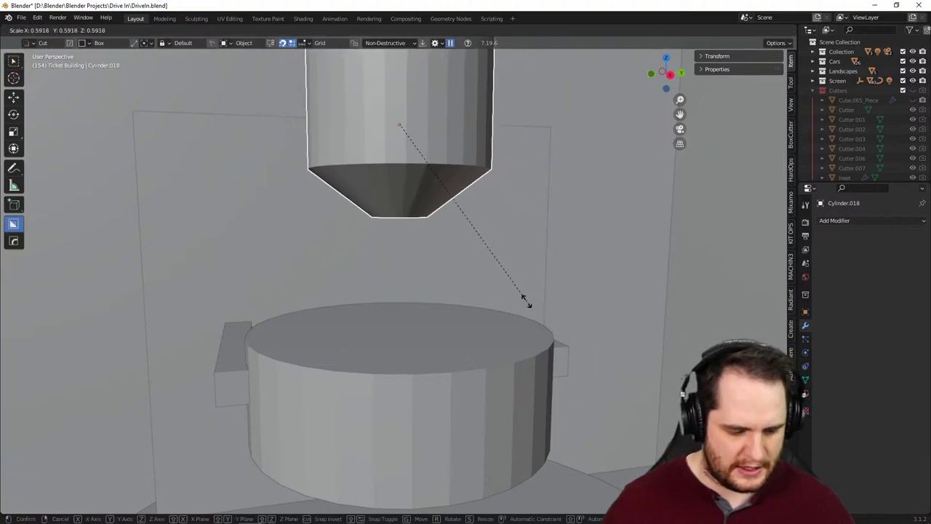
# - Scale the hopper to about 0.71 and lower it 0.30414 m along Z
pyautogui.click(552, 337)
pyautogui.press('g')
pyautogui.press('z')
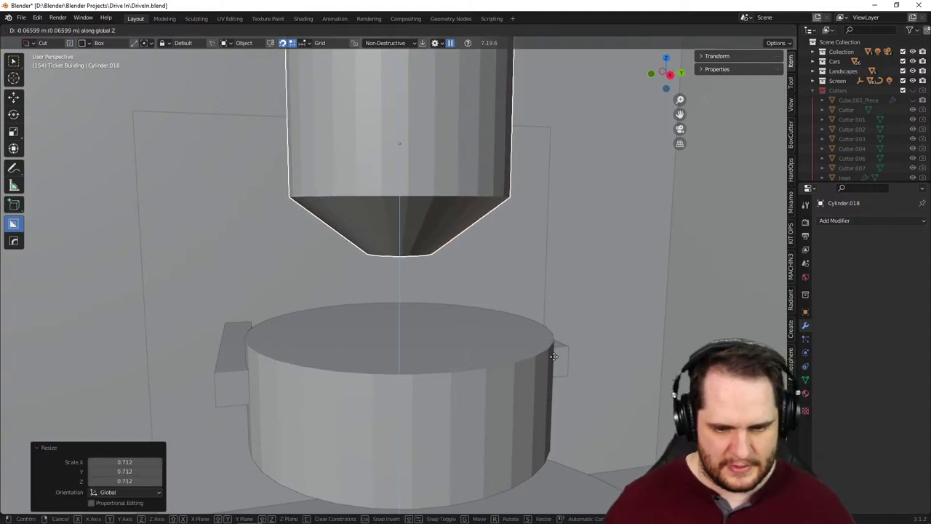
pyautogui.click(562, 423)
# - Check the hopper through the camera view, then switch to the Shading workspace
pyautogui.press('KP_0')
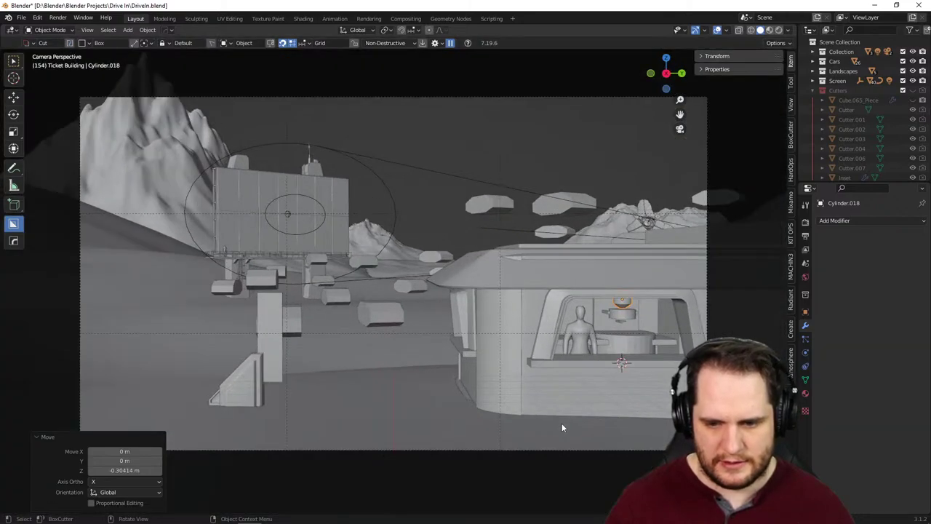
pyautogui.press('KP_0')
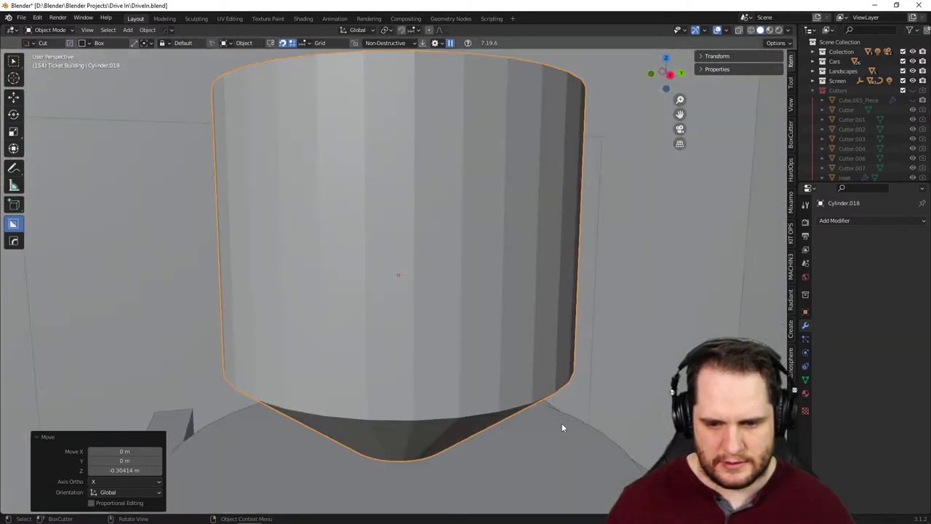
pyautogui.press('KP_0')
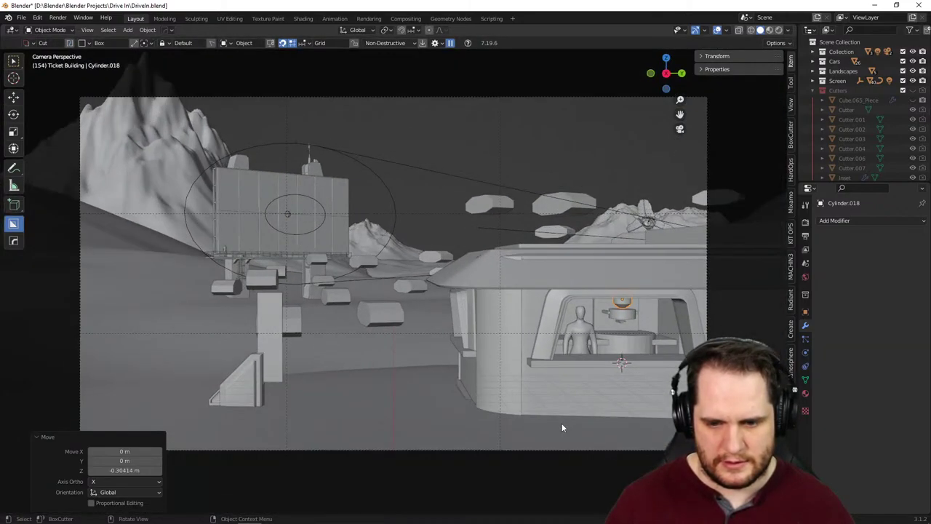
pyautogui.press('KP_Decimal')
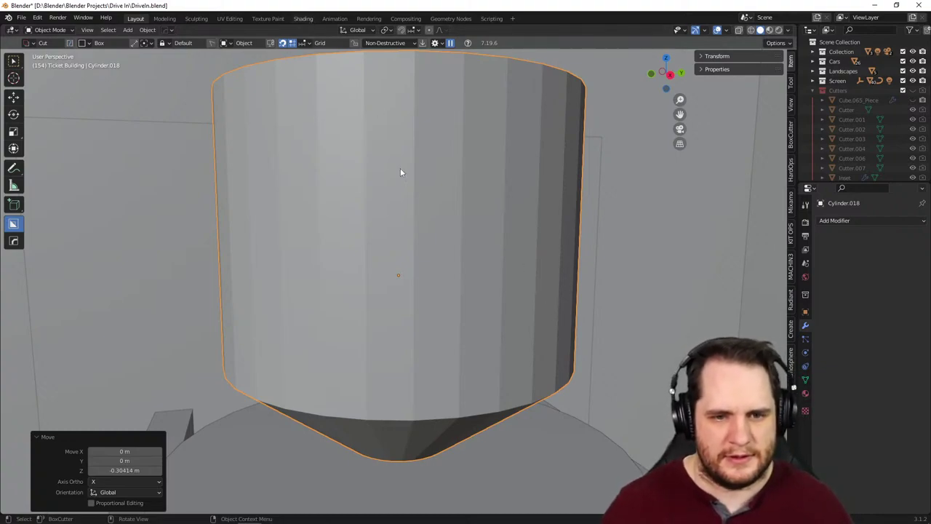
pyautogui.click(303, 18)
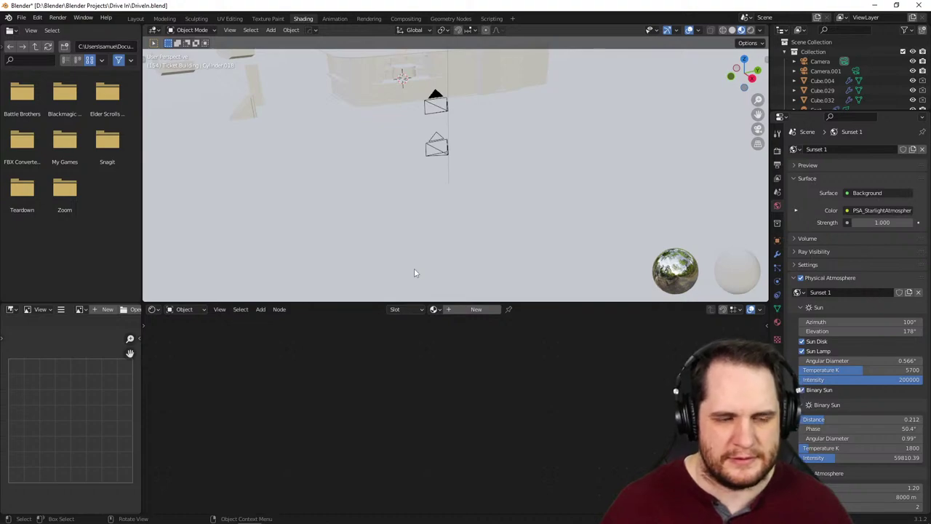
pyautogui.moveTo(435, 276)
pyautogui.mouseDown(button='middle')
pyautogui.moveTo(461, 264)
pyautogui.moveTo(459, 240)
pyautogui.moveTo(408, 262)
pyautogui.moveTo(446, 257)
pyautogui.moveTo(419, 262)
pyautogui.moveTo(426, 260)
pyautogui.mouseUp(button='middle')
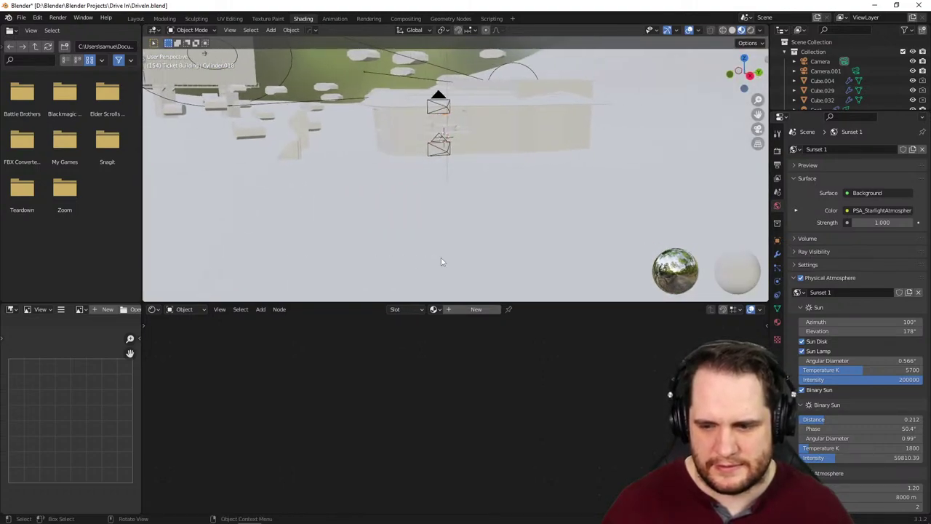
pyautogui.scroll(-1, 843, 371)
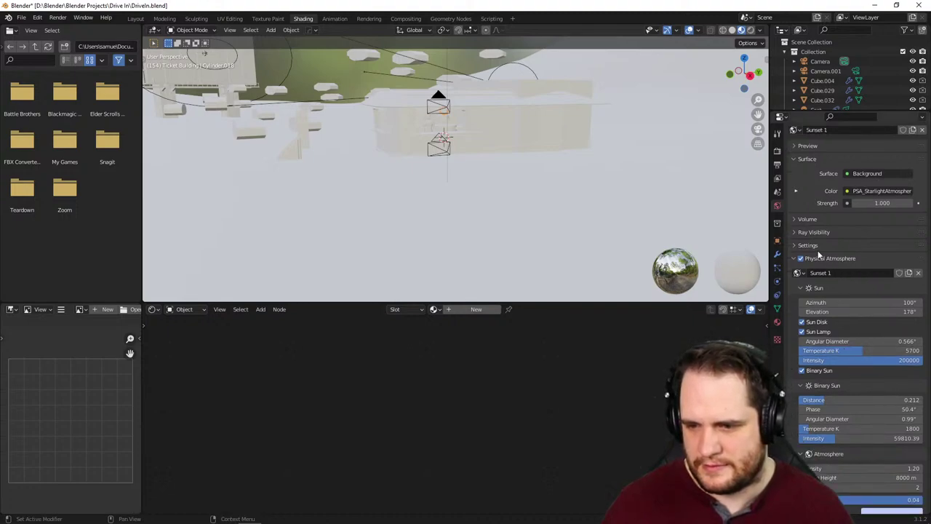
pyautogui.click(798, 259)
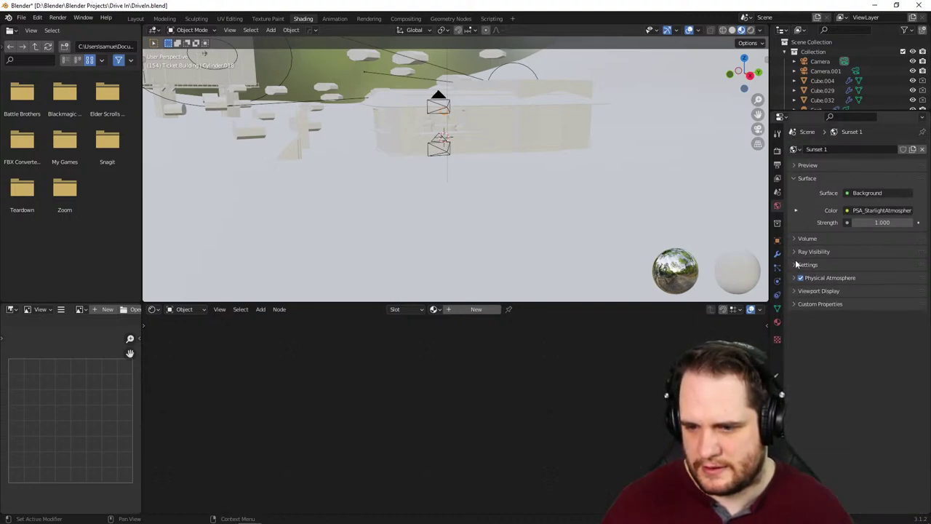
pyautogui.click(797, 306)
pyautogui.click(797, 305)
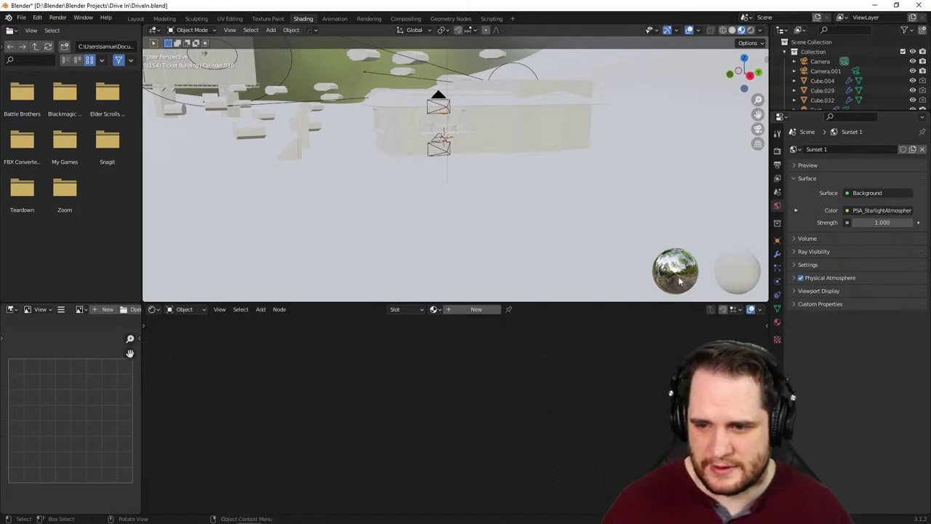
pyautogui.scroll(3, 426, 213)
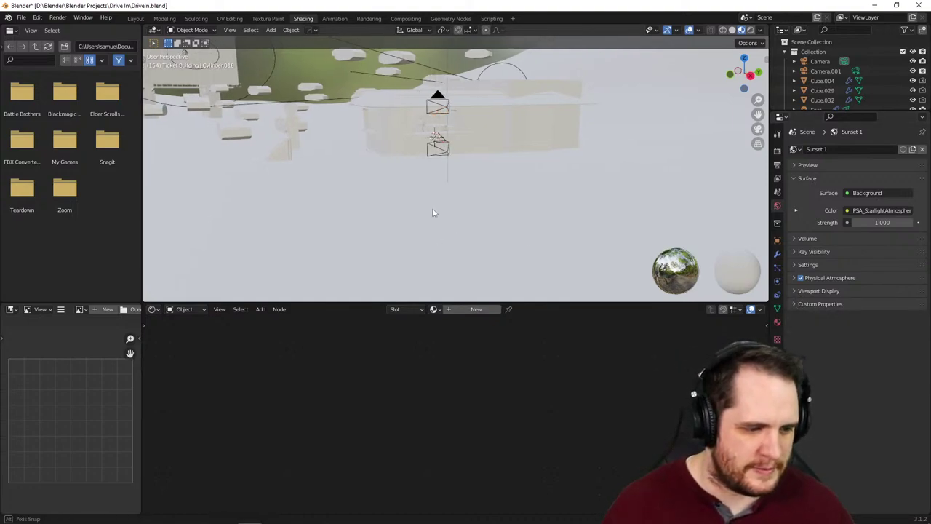
pyautogui.scroll(5, 449, 196)
pyautogui.press('KP_Decimal')
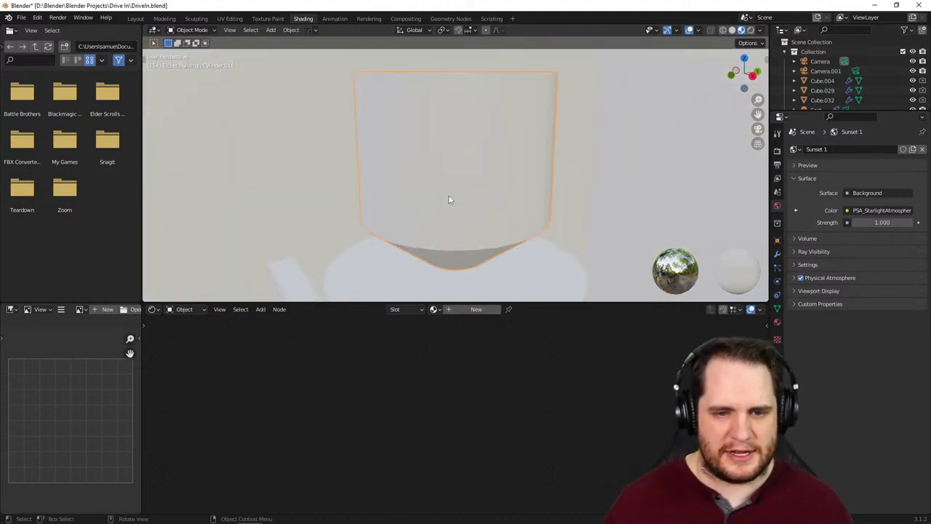
# - Back in Layout, extrude the hopper's top face 0.39575 m upward
pyautogui.click(136, 19)
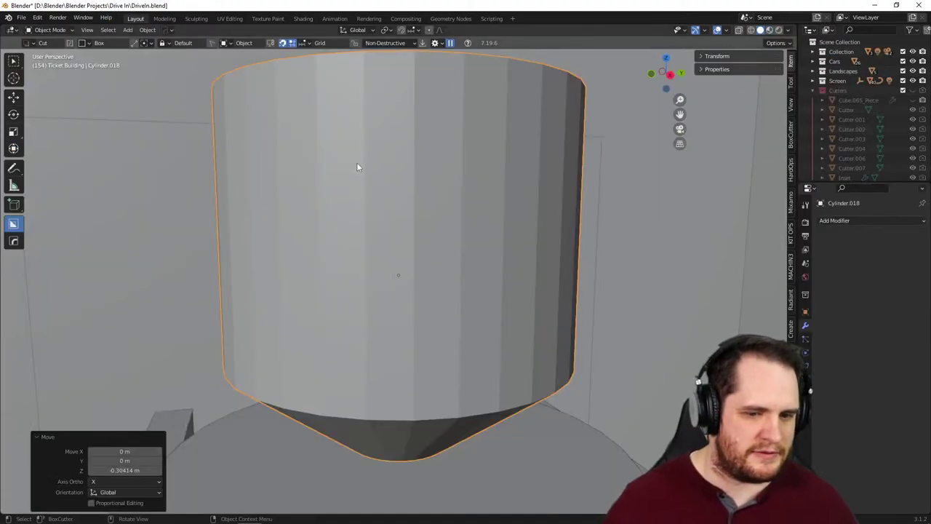
pyautogui.scroll(-2, 427, 262)
pyautogui.moveTo(401, 273); pyautogui.dragTo(427, 206, button='middle')
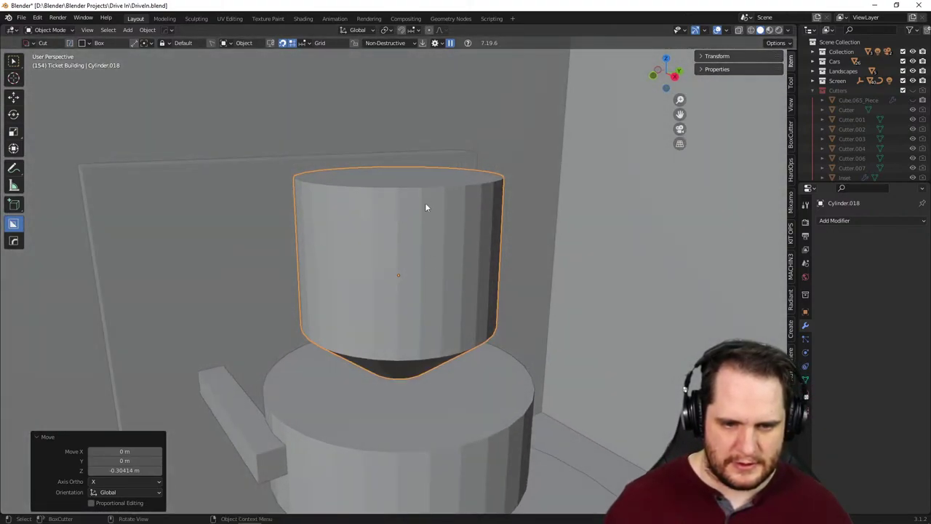
pyautogui.press('Tab')
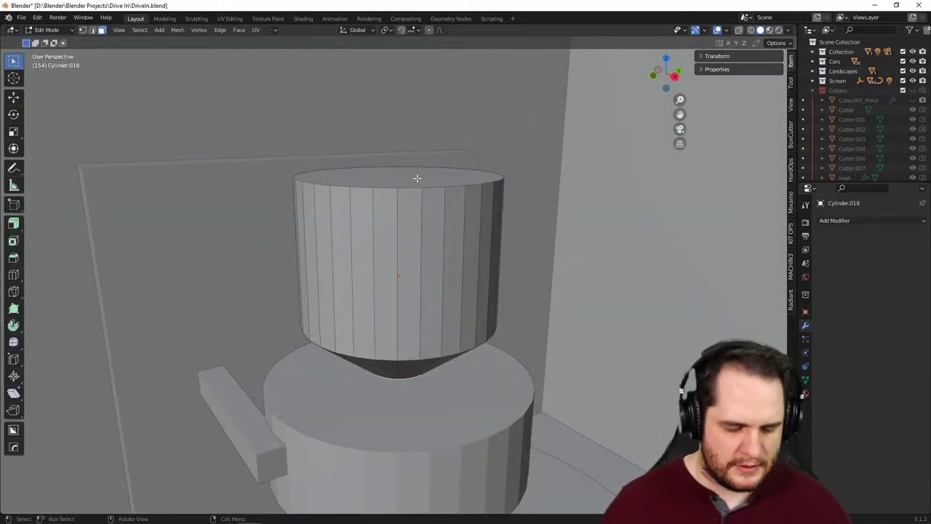
pyautogui.click(393, 179)
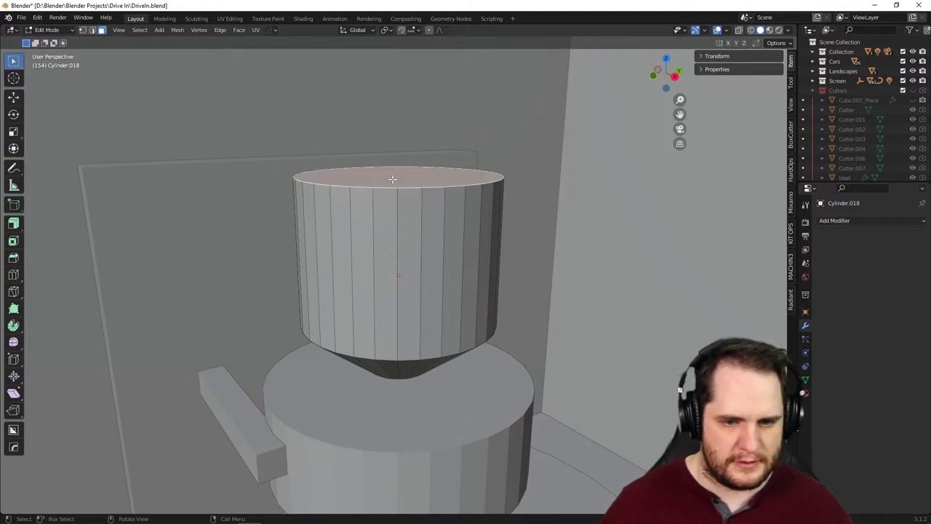
pyautogui.press('e')
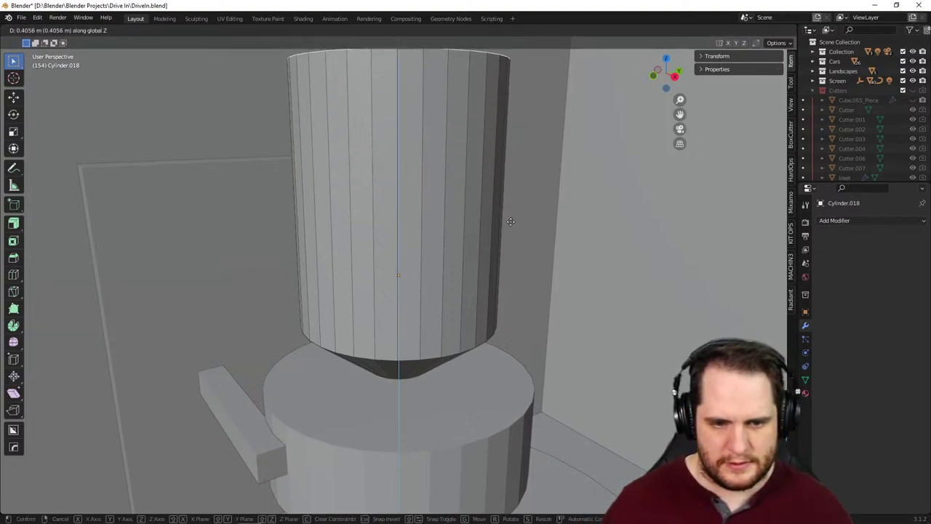
pyautogui.click(500, 254)
pyautogui.moveTo(499, 255); pyautogui.dragTo(480, 301, button='middle')
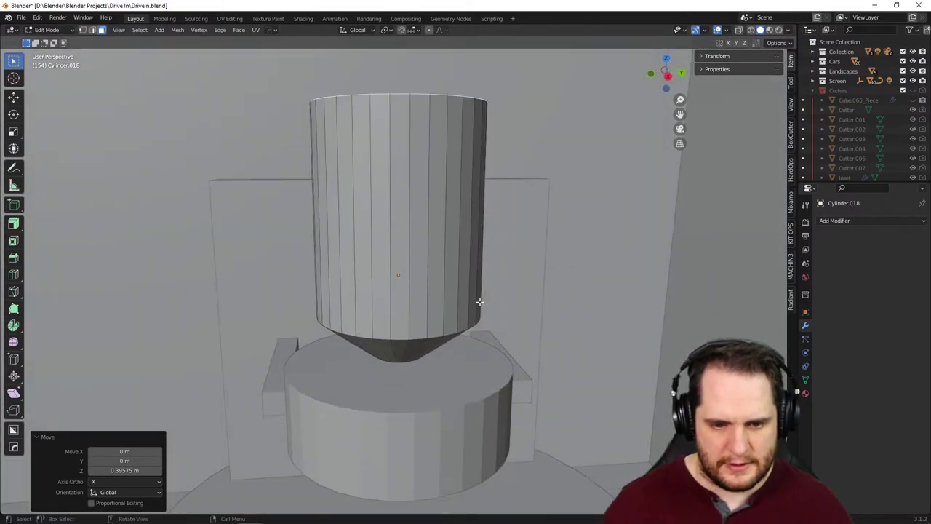
pyautogui.moveTo(472, 374)
pyautogui.mouseDown(button='middle')
pyautogui.moveTo(484, 251)
pyautogui.moveTo(461, 369)
pyautogui.moveTo(525, 355)
pyautogui.moveTo(458, 349)
pyautogui.moveTo(484, 358)
pyautogui.moveTo(479, 393)
pyautogui.moveTo(381, 437)
pyautogui.moveTo(378, 468)
pyautogui.moveTo(391, 424)
pyautogui.moveTo(387, 364)
pyautogui.moveTo(486, 368)
pyautogui.mouseUp(button='middle')
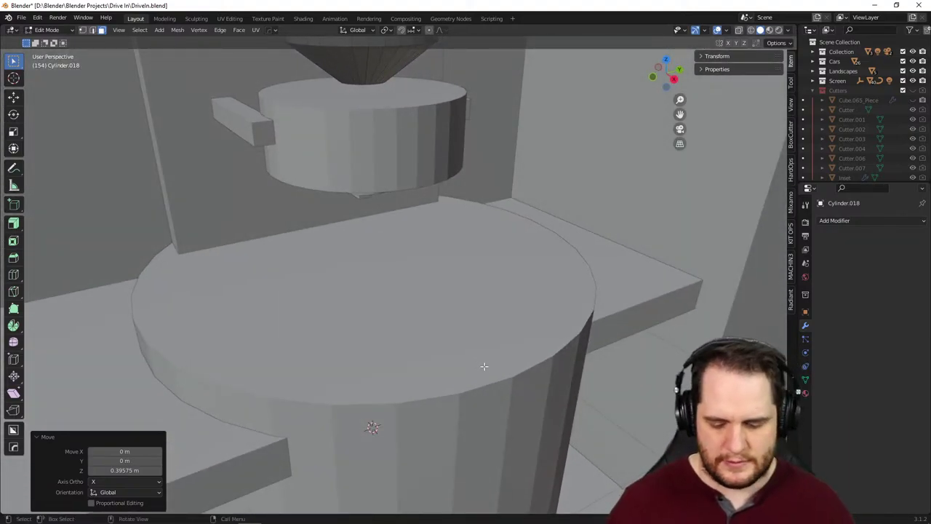
pyautogui.press('KP_0')
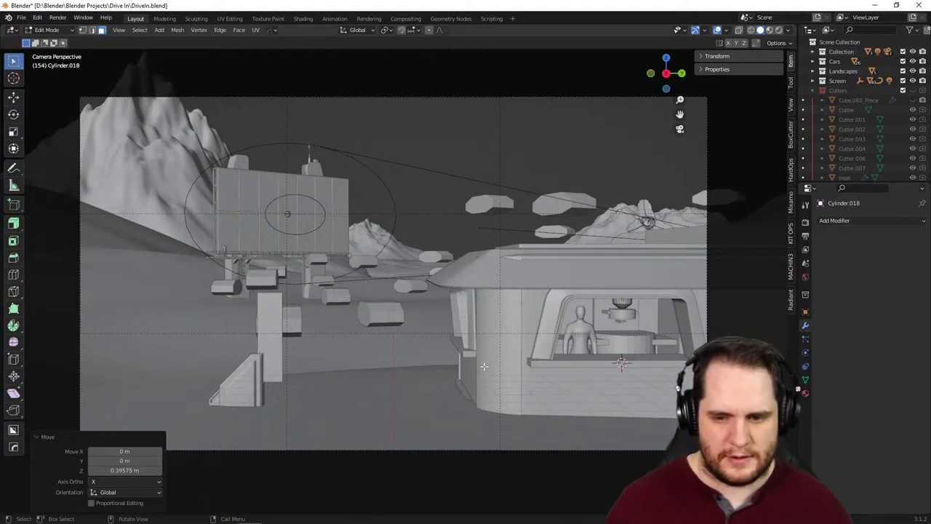
# - Reselect the hopper behind the ticket window, frame it close up, and open the Shading workspace
pyautogui.press('Tab')
pyautogui.click(501, 142)
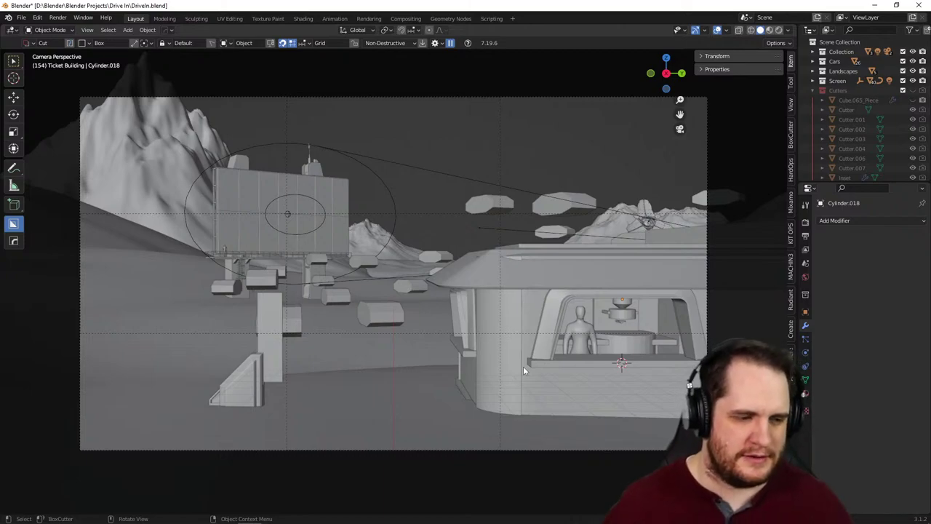
pyautogui.moveTo(523, 366); pyautogui.dragTo(598, 345, button='middle')
pyautogui.scroll(4, 398, 209)
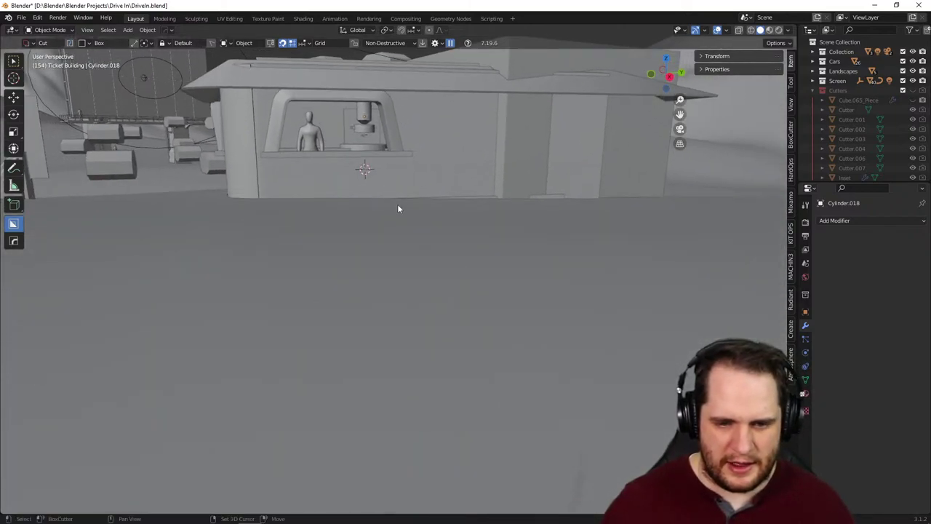
pyautogui.click(358, 115)
pyautogui.click(359, 114)
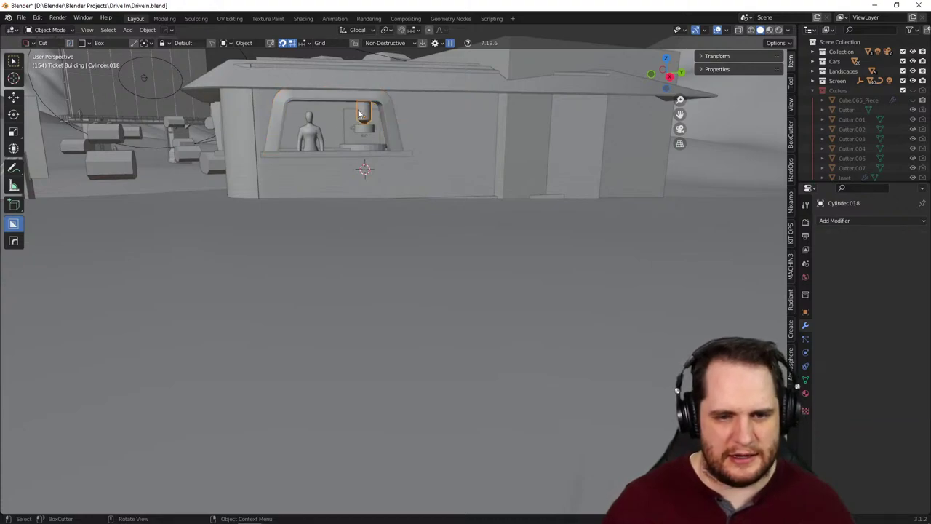
pyautogui.press('KP_Decimal')
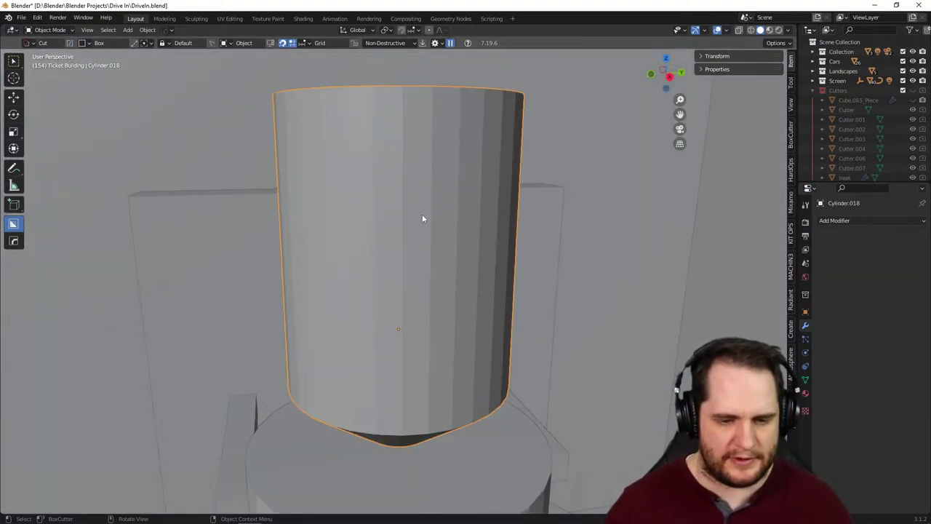
pyautogui.scroll(-3, 422, 217)
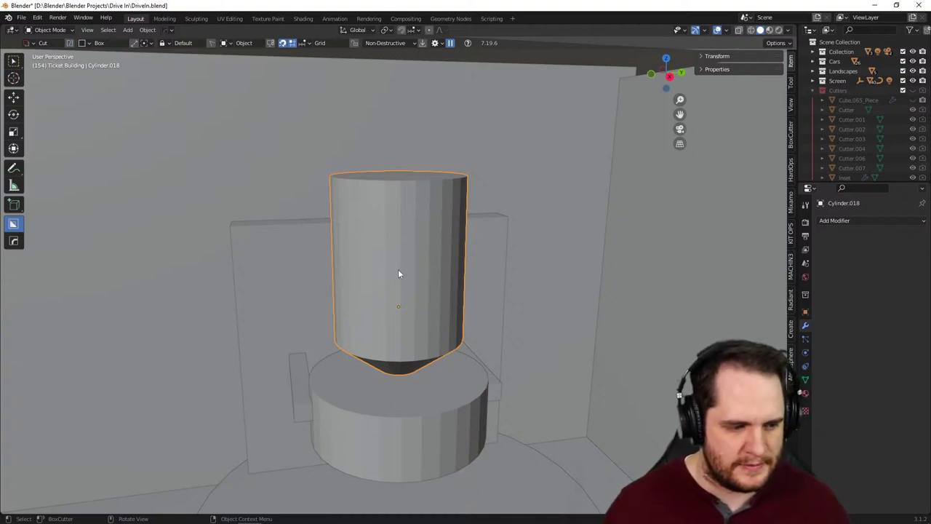
pyautogui.moveTo(401, 277); pyautogui.dragTo(419, 275, button='middle')
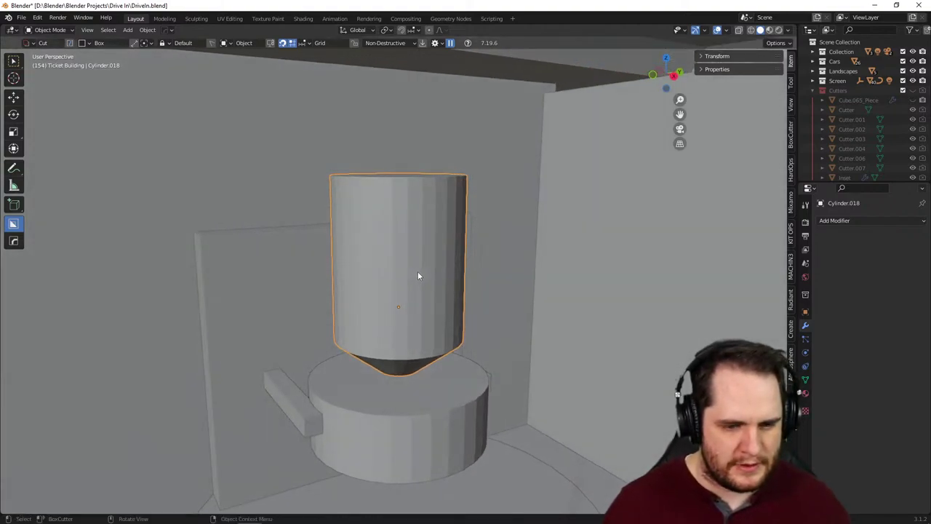
pyautogui.click(302, 18)
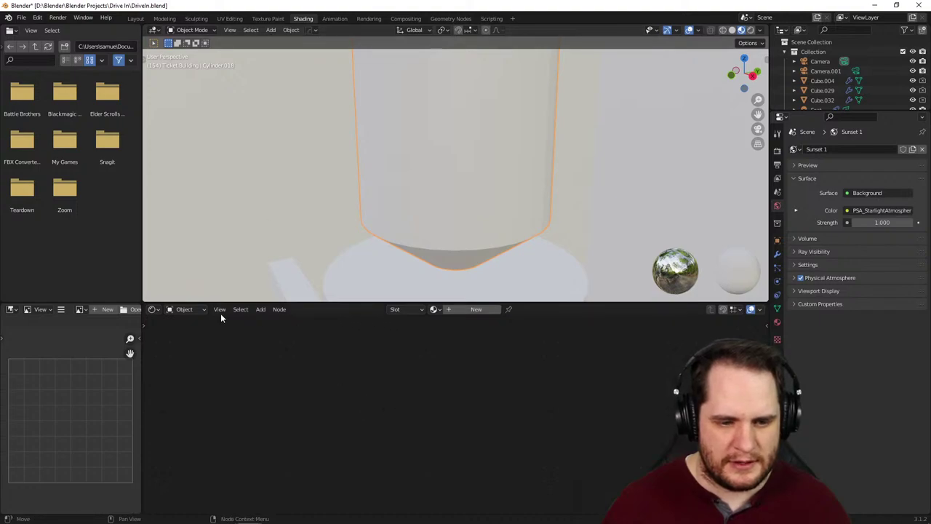
# - Browse the shader Add menu and cylinder's Material tab, then return to Layout in camera view
pyautogui.click(261, 310)
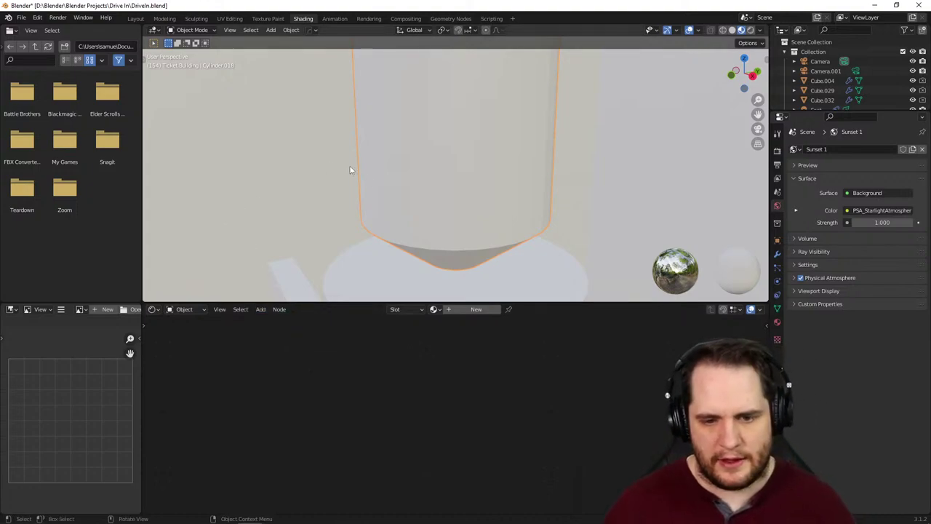
pyautogui.scroll(-1, 499, 246)
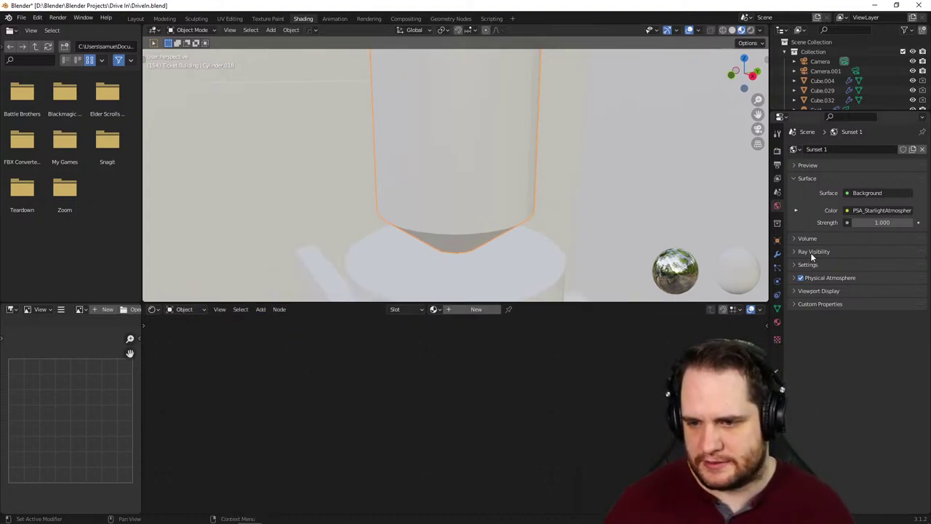
pyautogui.click(778, 322)
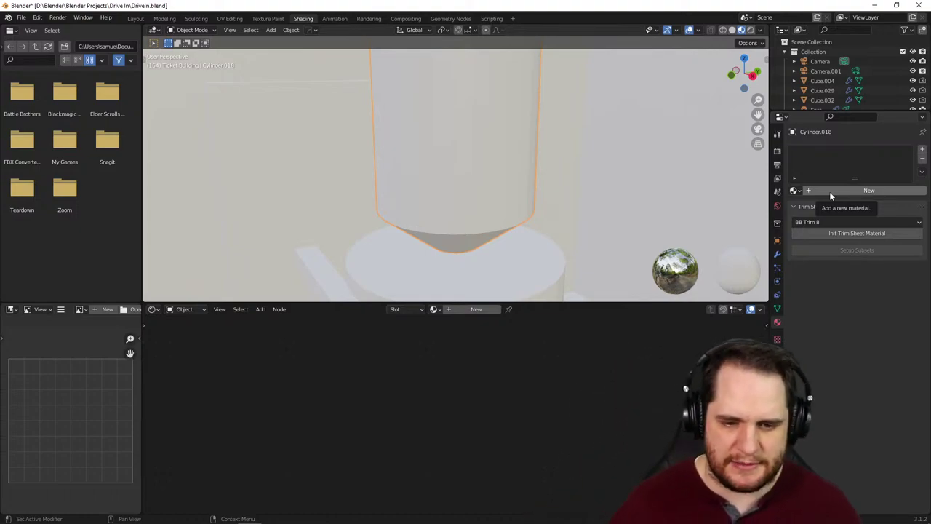
pyautogui.click(134, 19)
pyautogui.press('KP_0')
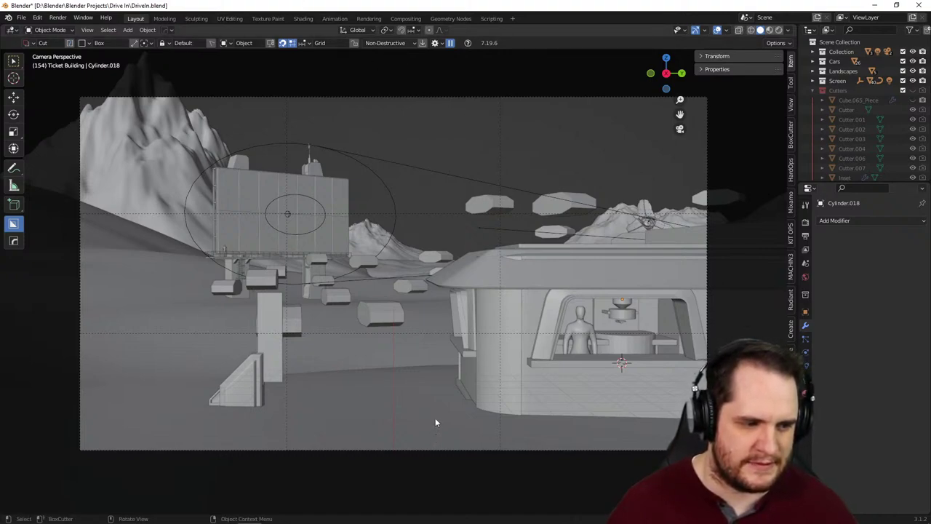
# - Zoom into the ticket booth and select the lower kettle cylinder below the hopper
pyautogui.moveTo(435, 422); pyautogui.dragTo(374, 393, button='middle')
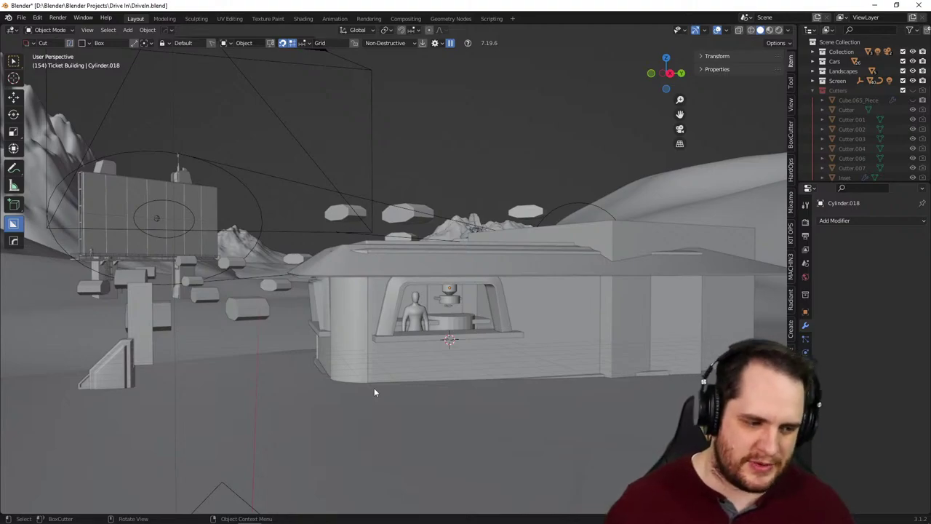
pyautogui.scroll(3, 532, 320)
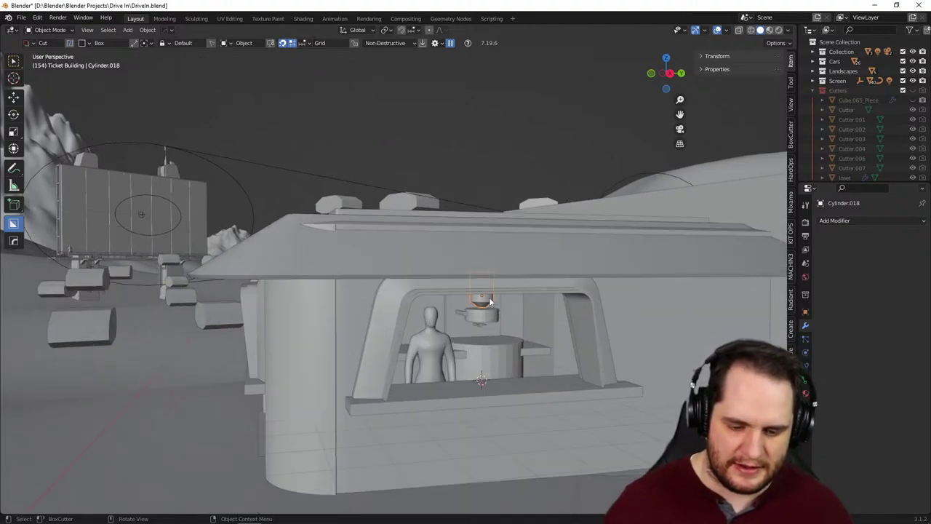
pyautogui.press('KP_Decimal')
pyautogui.scroll(-3, 489, 297)
pyautogui.moveTo(489, 297); pyautogui.dragTo(488, 321, button='middle')
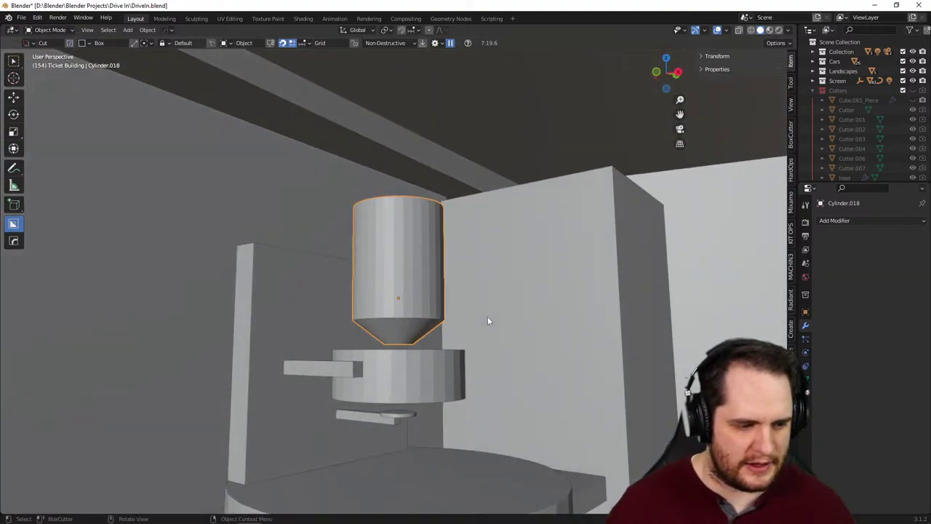
pyautogui.scroll(2, 488, 320)
pyautogui.moveTo(465, 347); pyautogui.dragTo(453, 310, button='middle')
pyautogui.scroll(1, 445, 425)
pyautogui.click(446, 323)
pyautogui.scroll(2, 472, 335)
pyautogui.moveTo(507, 347); pyautogui.dragTo(507, 366, button='middle')
# - Sharpen the kettle with HardOps and inset its top face to a thin rim
pyautogui.press('q')
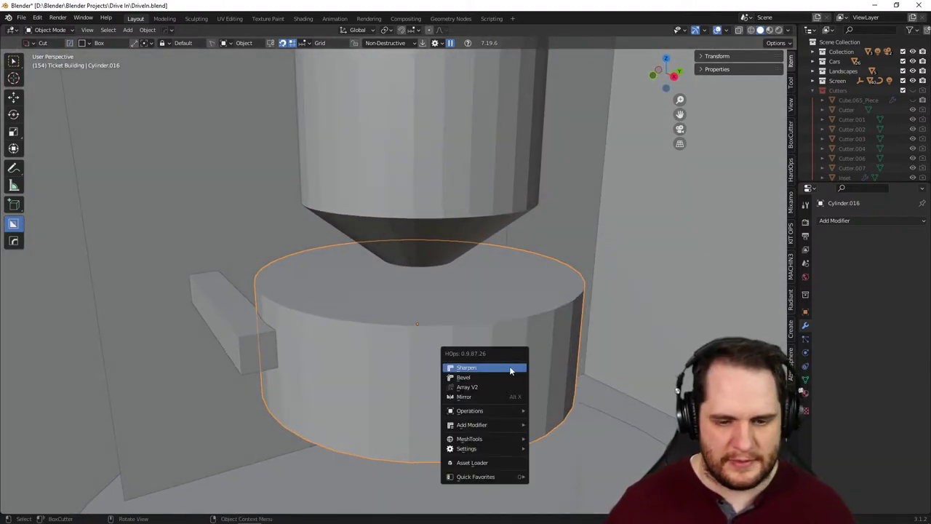
pyautogui.click(512, 370)
pyautogui.press('Tab')
pyautogui.click(466, 296)
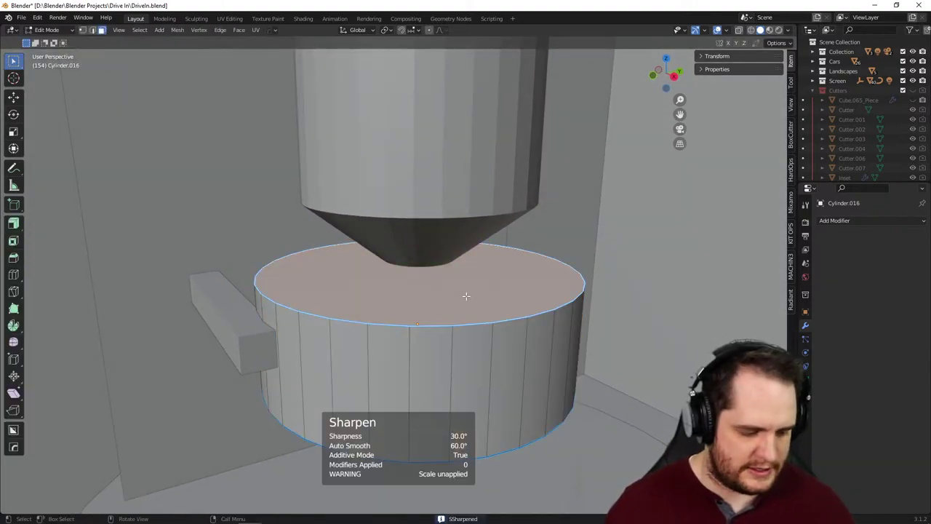
pyautogui.press('i')
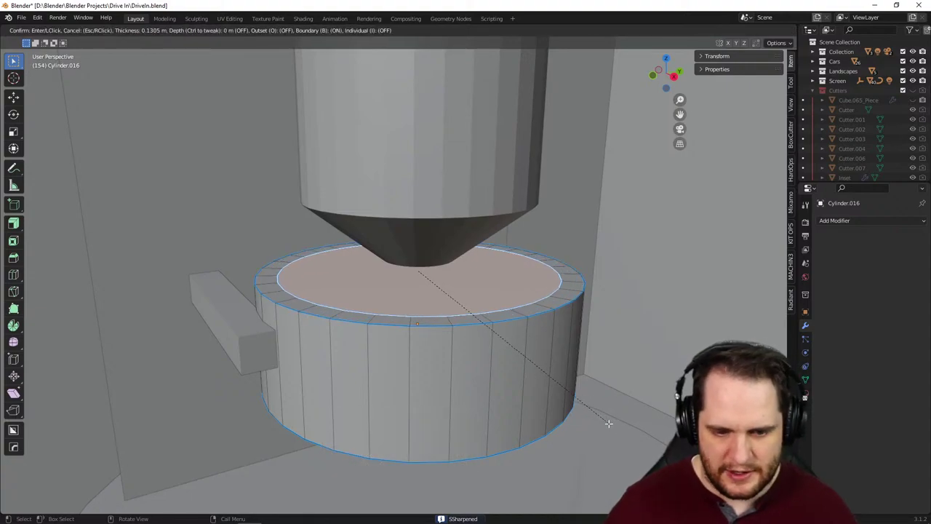
pyautogui.click(609, 425)
pyautogui.moveTo(610, 425); pyautogui.dragTo(601, 422, button='middle')
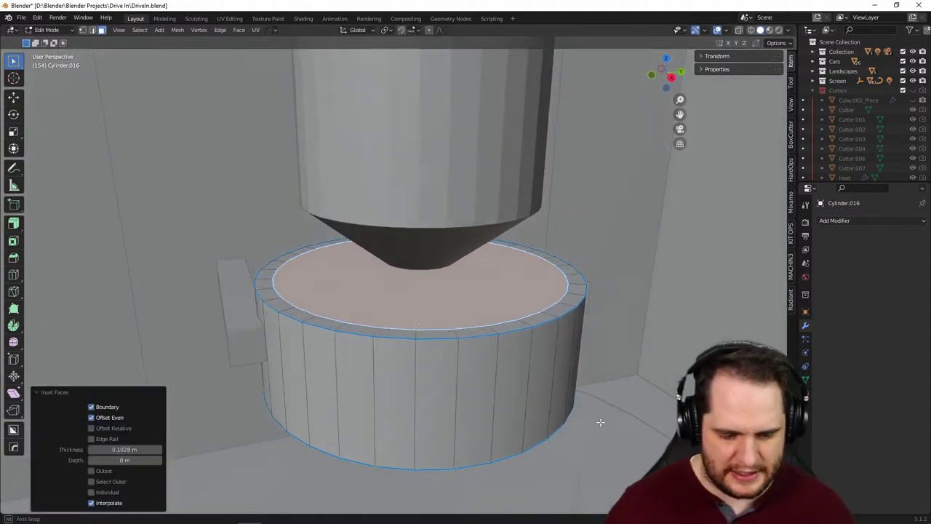
# - Extrude the inset face 0.31709 m down to hollow the kettle into an open pot
pyautogui.press('e')
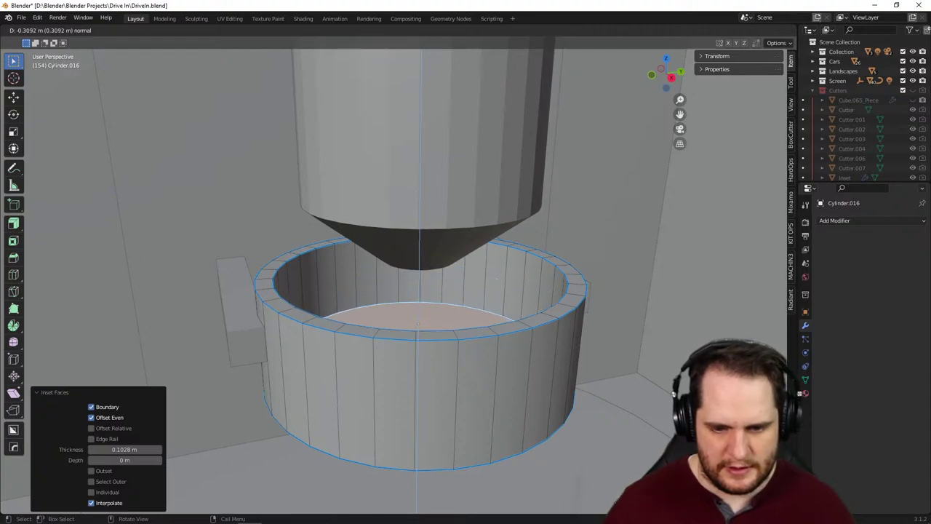
pyautogui.click(640, 451)
pyautogui.moveTo(640, 451); pyautogui.dragTo(561, 428, button='middle')
pyautogui.press('Tab')
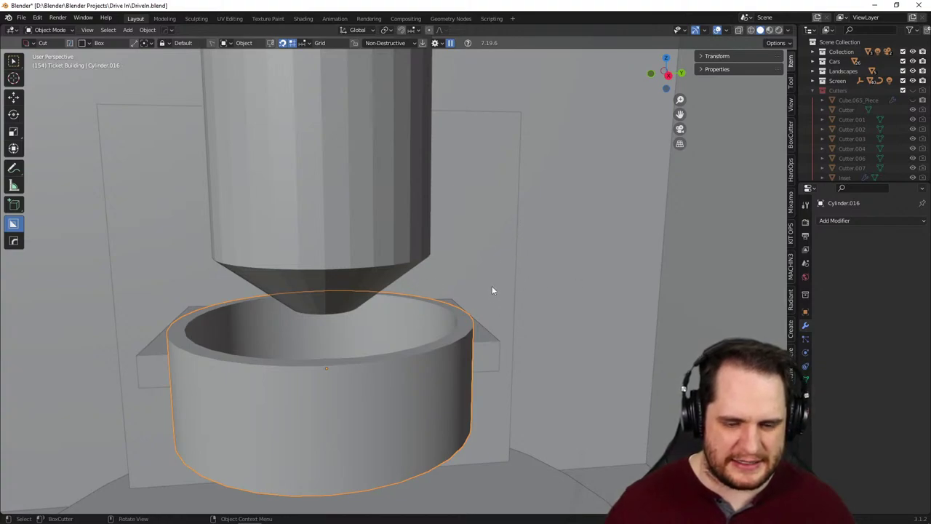
pyautogui.press('KP_0')
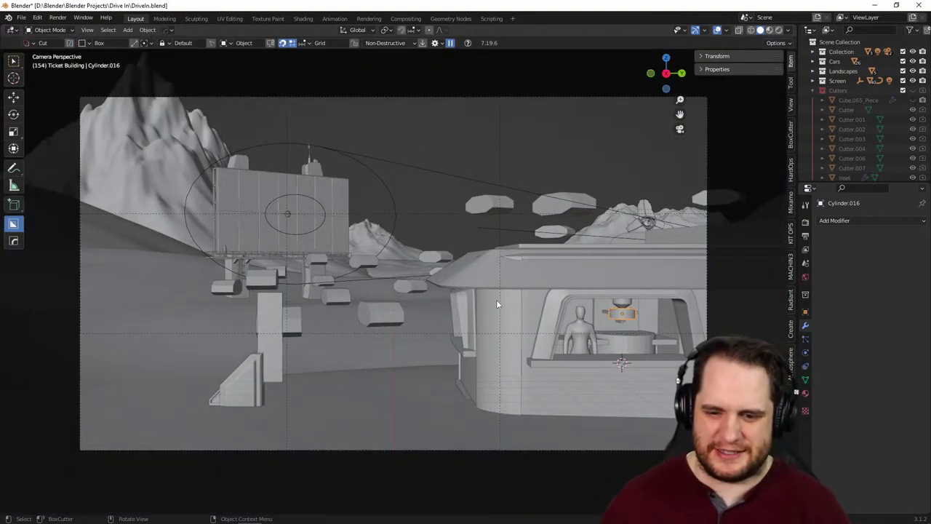
# - Leave camera view and orbit around the hopper and kettle from above and below
pyautogui.scroll(1, 567, 314)
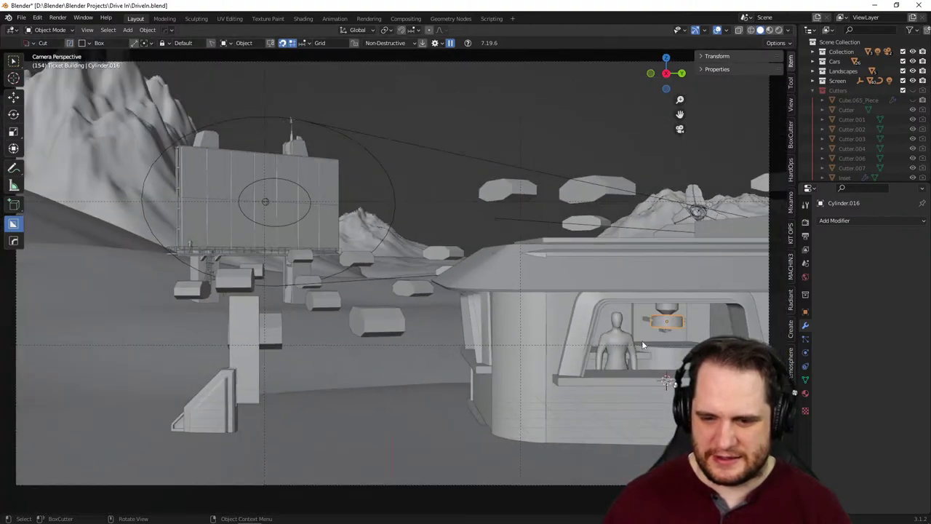
pyautogui.press('KP_Decimal')
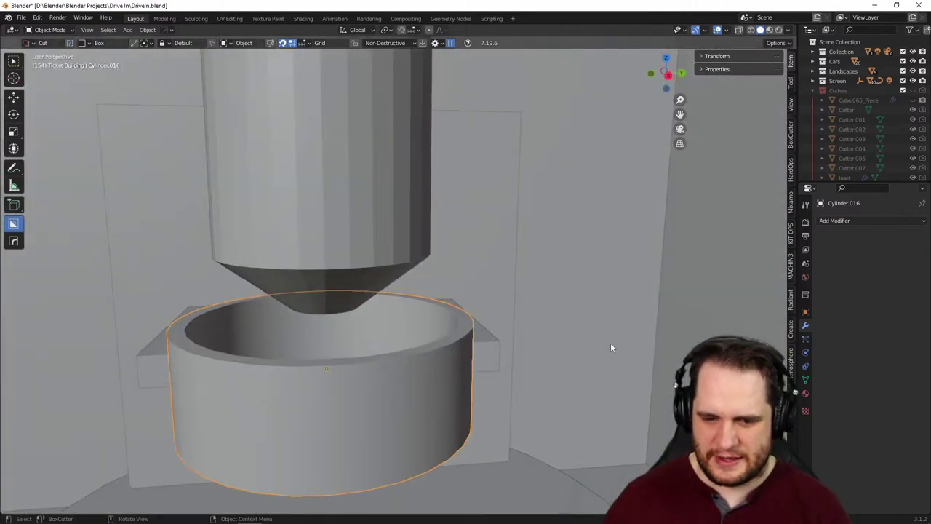
pyautogui.moveTo(611, 343); pyautogui.dragTo(553, 318, button='middle')
pyautogui.scroll(4, 545, 312)
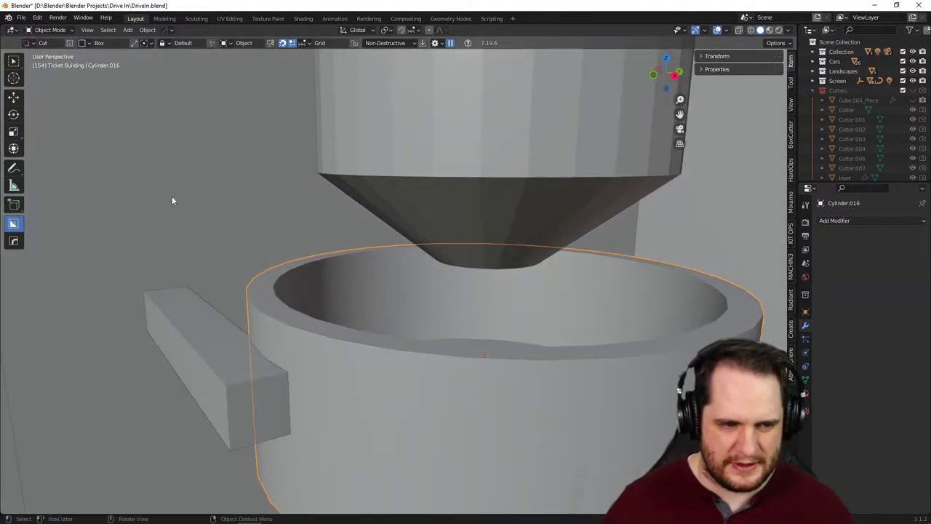
pyautogui.scroll(-6, 467, 296)
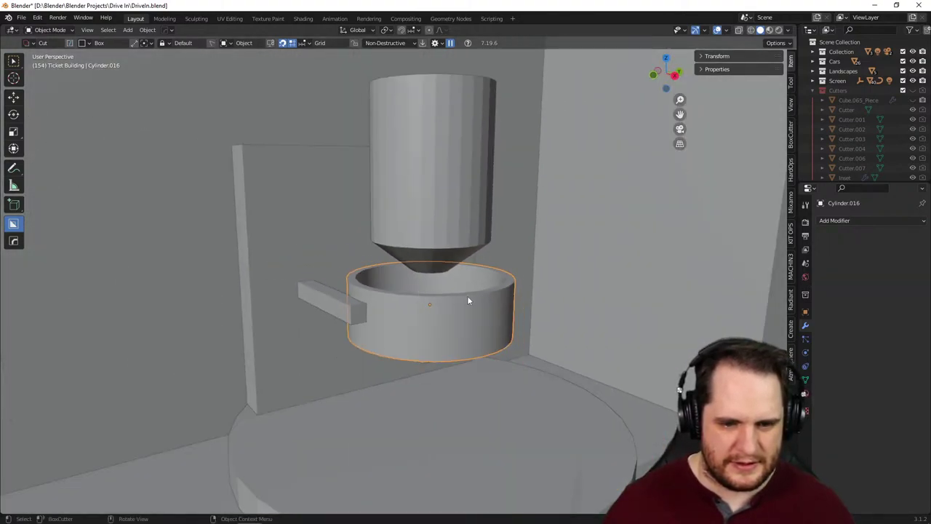
pyautogui.moveTo(467, 295)
pyautogui.mouseDown(button='middle')
pyautogui.moveTo(437, 293)
pyautogui.moveTo(462, 282)
pyautogui.moveTo(483, 294)
pyautogui.moveTo(467, 296)
pyautogui.mouseUp(button='middle')
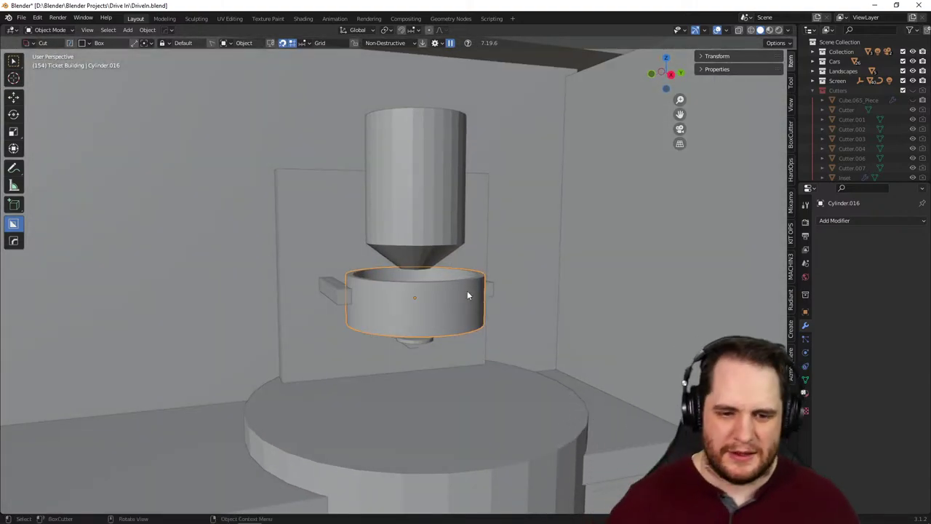
pyautogui.moveTo(468, 294); pyautogui.dragTo(468, 332, button='middle')
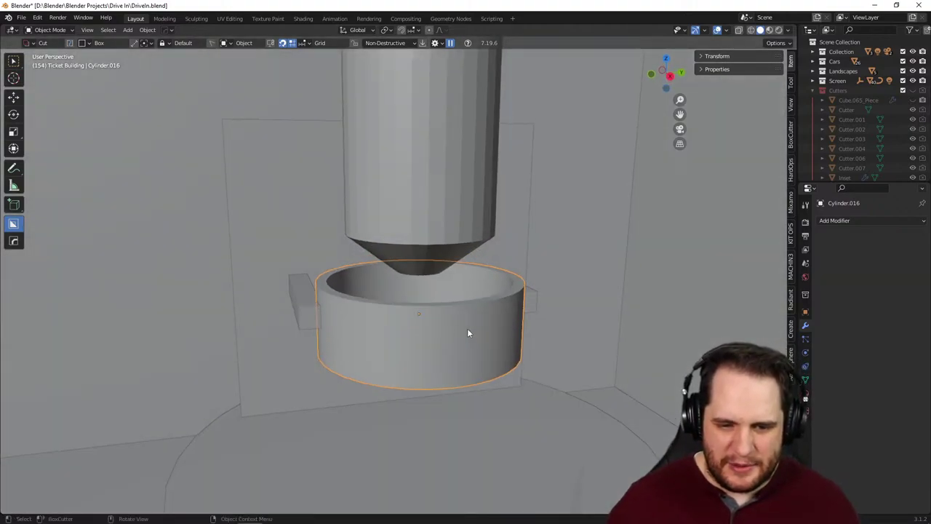
pyautogui.moveTo(425, 417)
pyautogui.mouseDown(button='middle')
pyautogui.moveTo(515, 407)
pyautogui.moveTo(472, 402)
pyautogui.moveTo(457, 386)
pyautogui.moveTo(409, 395)
pyautogui.moveTo(398, 420)
pyautogui.moveTo(431, 428)
pyautogui.mouseUp(button='middle')
# - Sharpen the upper hopper cylinder with HardOps at 30° sharpness and 60° auto smooth
pyautogui.click(403, 192)
pyautogui.press('q')
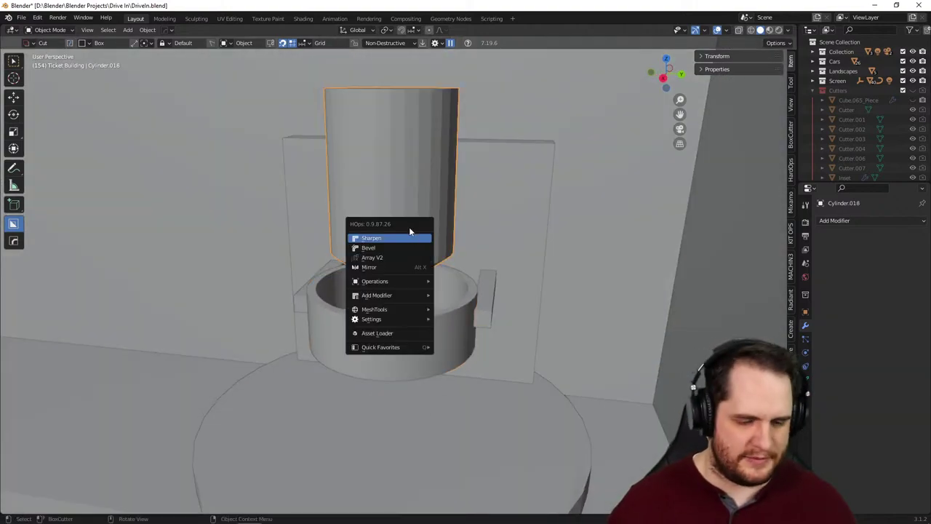
pyautogui.click(403, 245)
pyautogui.moveTo(403, 245); pyautogui.dragTo(488, 345, button='middle')
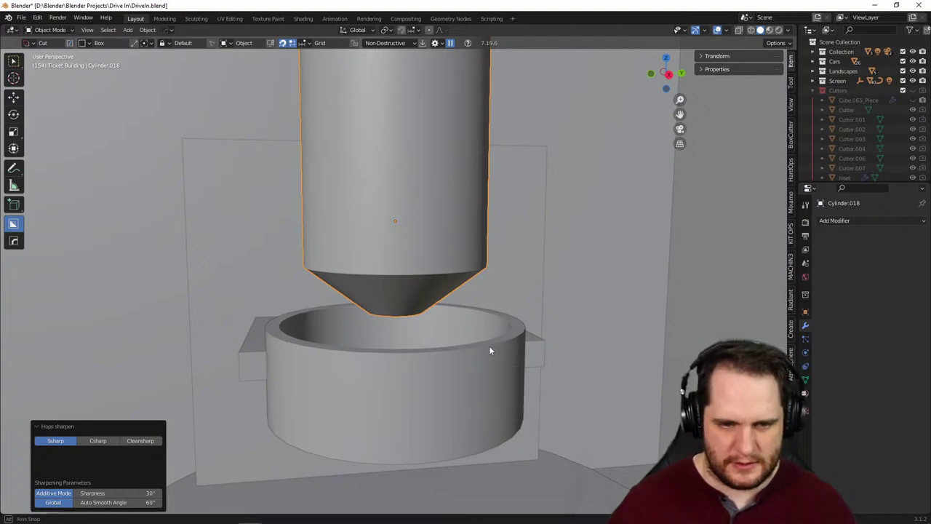
pyautogui.moveTo(489, 350); pyautogui.dragTo(512, 347, button='middle')
pyautogui.hotkey('shift', 'a')
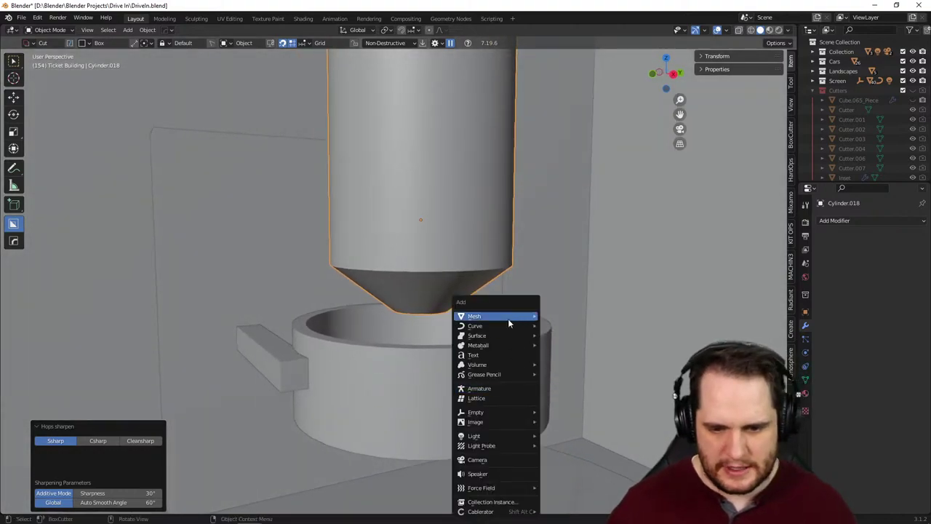
# - Add a new cylinder, raise it 3.44 m and shrink it to 0.124 scale
pyautogui.moveTo(509, 318)
pyautogui.click(583, 368)
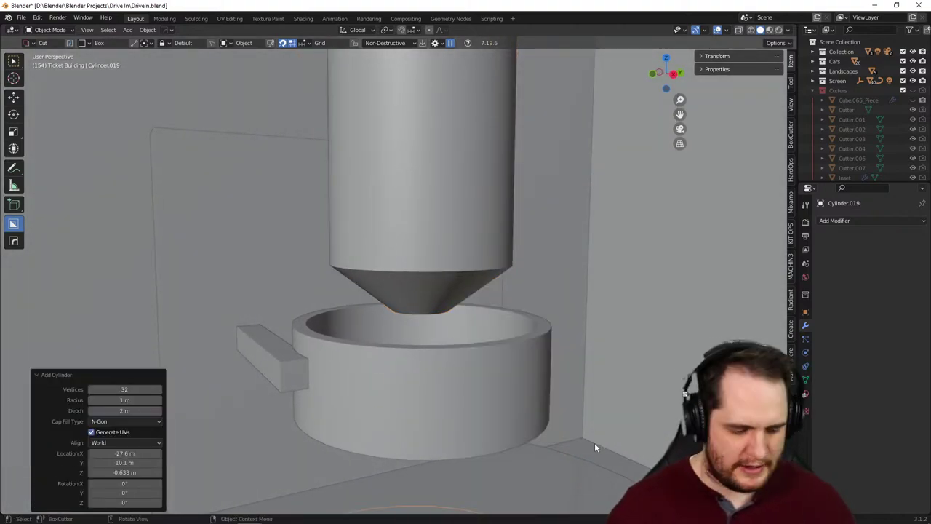
pyautogui.press('g')
pyautogui.press('z')
pyautogui.click(553, 314)
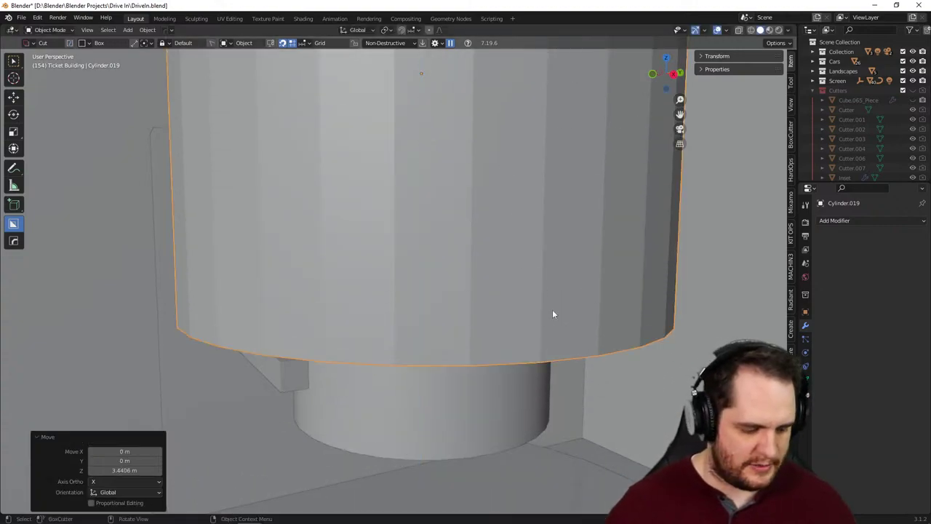
pyautogui.press('s')
pyautogui.click(412, 125)
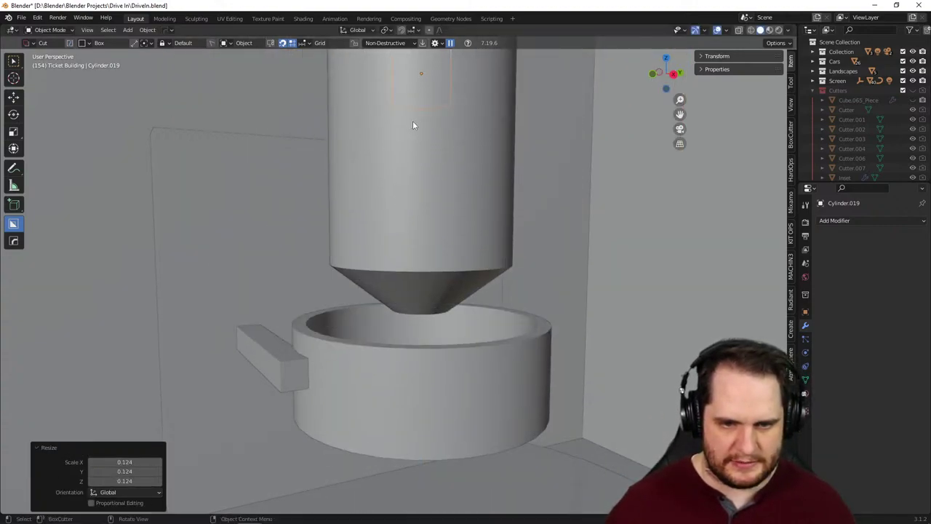
pyautogui.moveTo(412, 125); pyautogui.dragTo(501, 207, button='middle')
# - Move the nozzle along Y beside the hopper and stretch it to 3.605 on Z
pyautogui.press('g')
pyautogui.press('y')
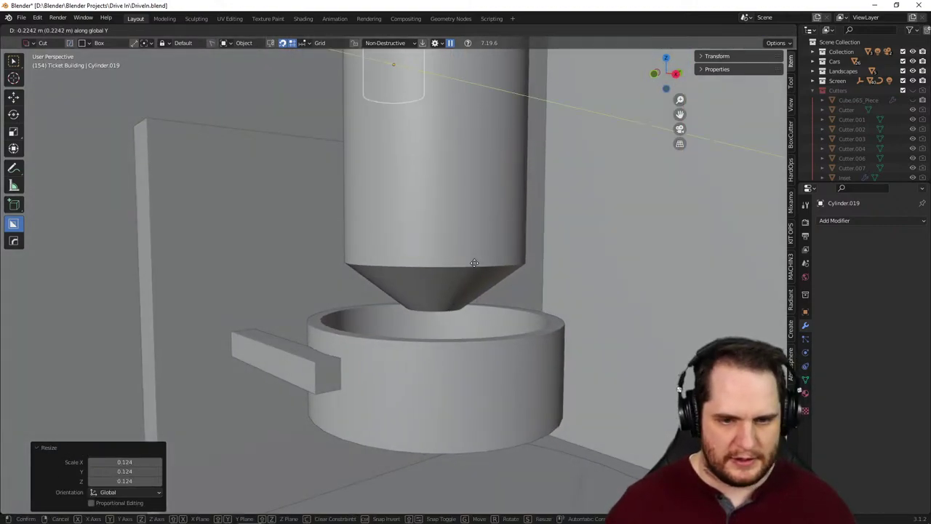
pyautogui.click(447, 264)
pyautogui.moveTo(462, 271); pyautogui.dragTo(449, 302, button='middle')
pyautogui.press('s')
pyautogui.press('z')
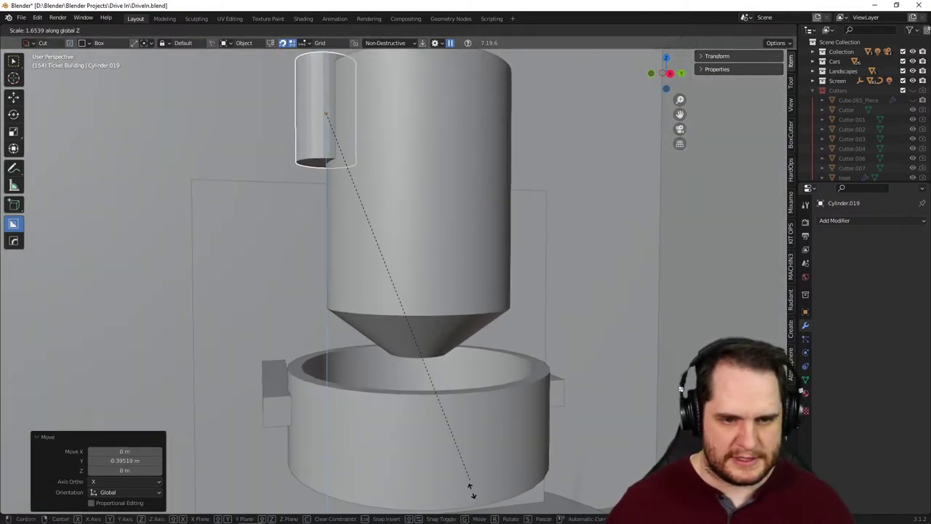
pyautogui.click(510, 477)
pyautogui.moveTo(473, 407); pyautogui.dragTo(500, 364, button='middle')
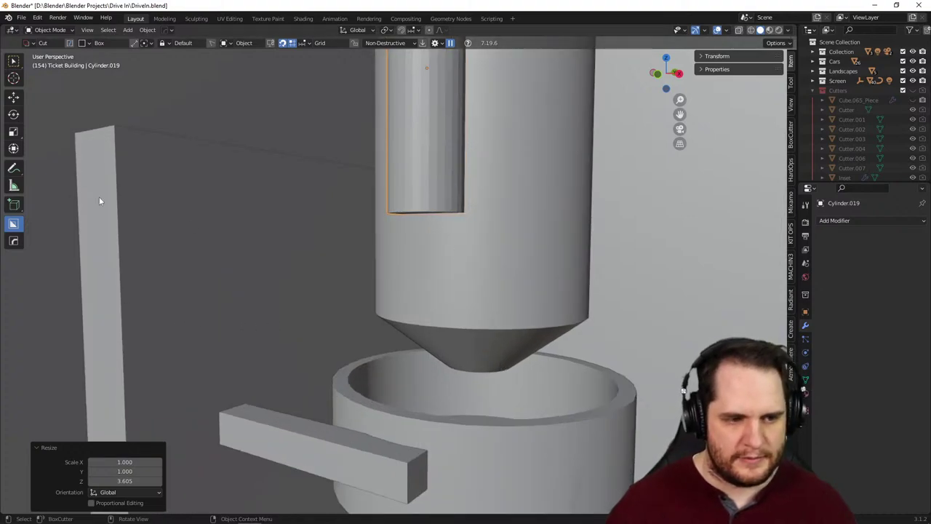
# - Add an edge loop near the nozzle's bottom and scale the bottom cap into a tapered cone
pyautogui.press('Tab')
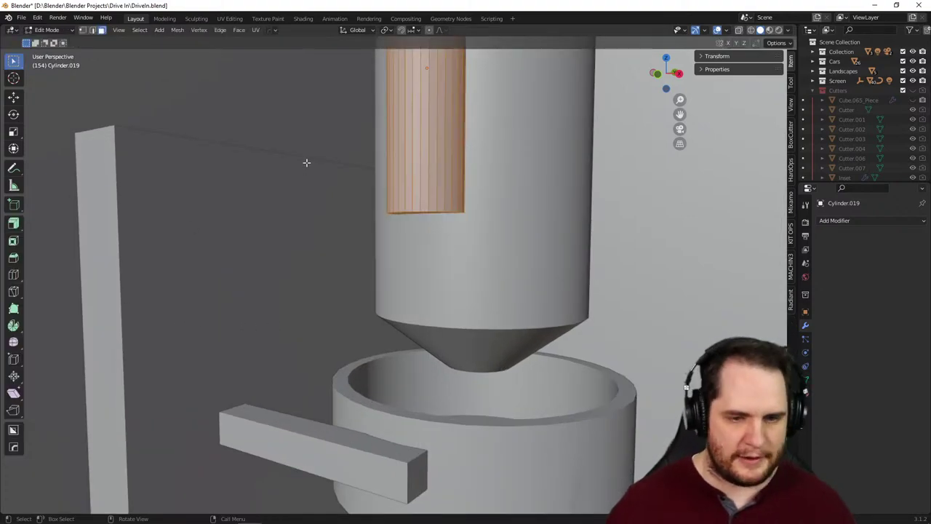
pyautogui.click(13, 274)
pyautogui.moveTo(434, 177); pyautogui.dragTo(434, 177)
pyautogui.moveTo(435, 254); pyautogui.dragTo(435, 254)
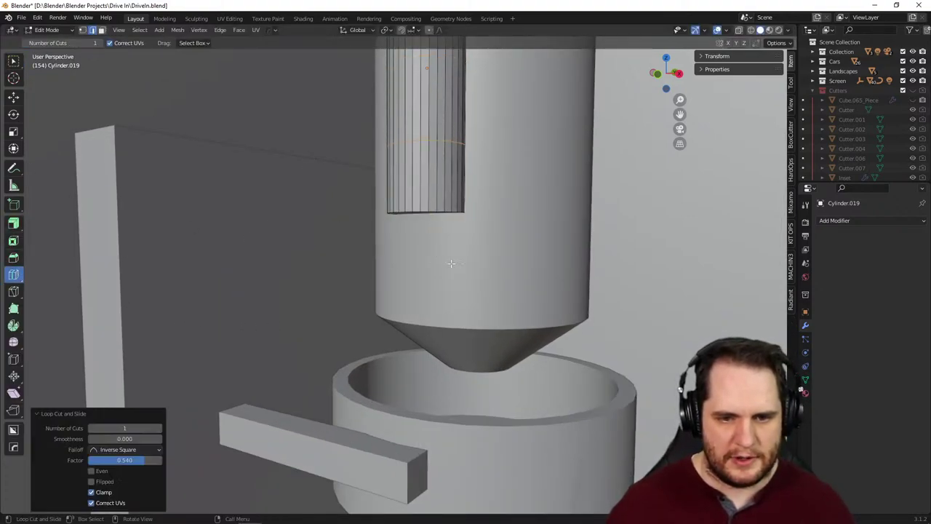
pyautogui.moveTo(435, 254); pyautogui.dragTo(452, 237, button='middle')
pyautogui.press('w')
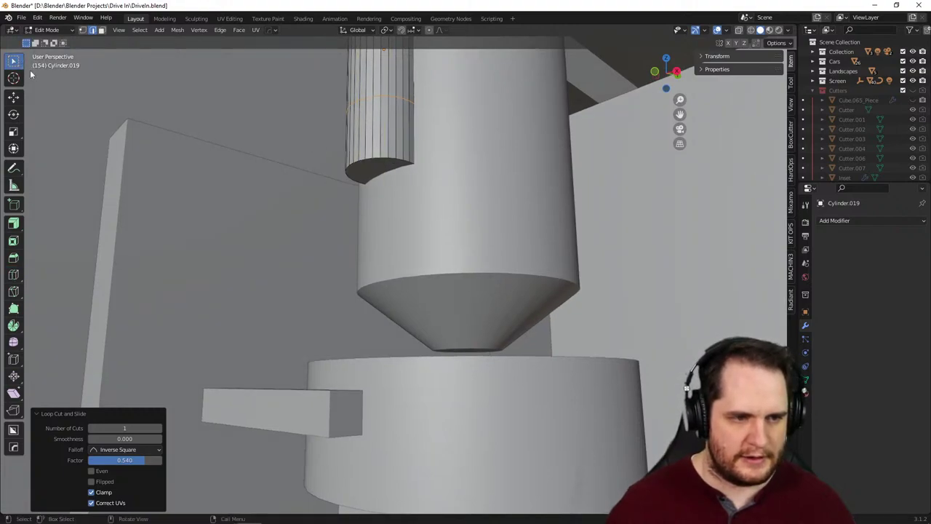
pyautogui.hotkey('alt', 'a')
pyautogui.click(371, 169)
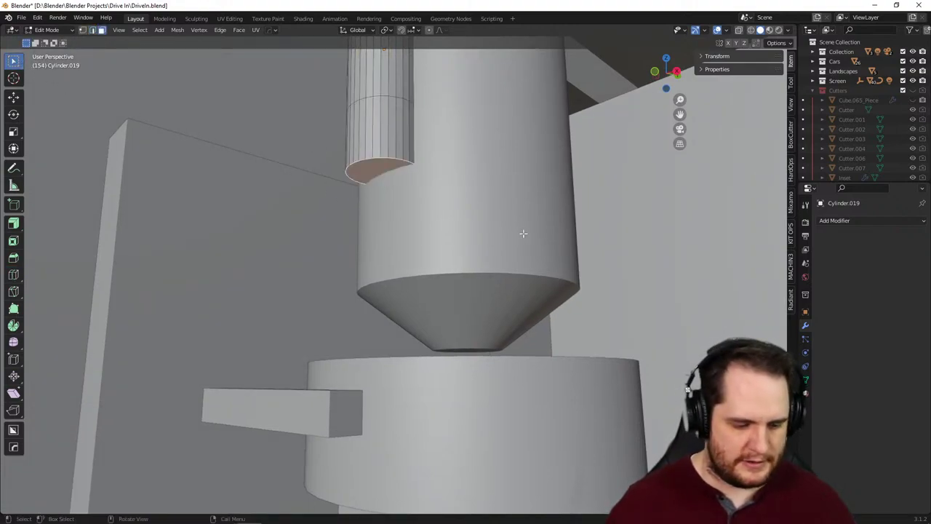
pyautogui.press('s')
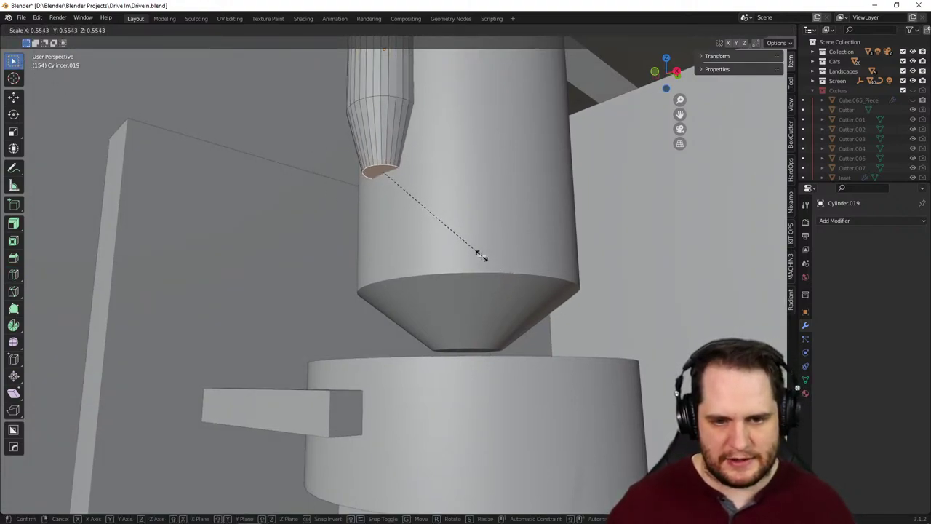
pyautogui.click(481, 254)
pyautogui.moveTo(499, 253); pyautogui.dragTo(468, 272, button='middle')
pyautogui.press('Tab')
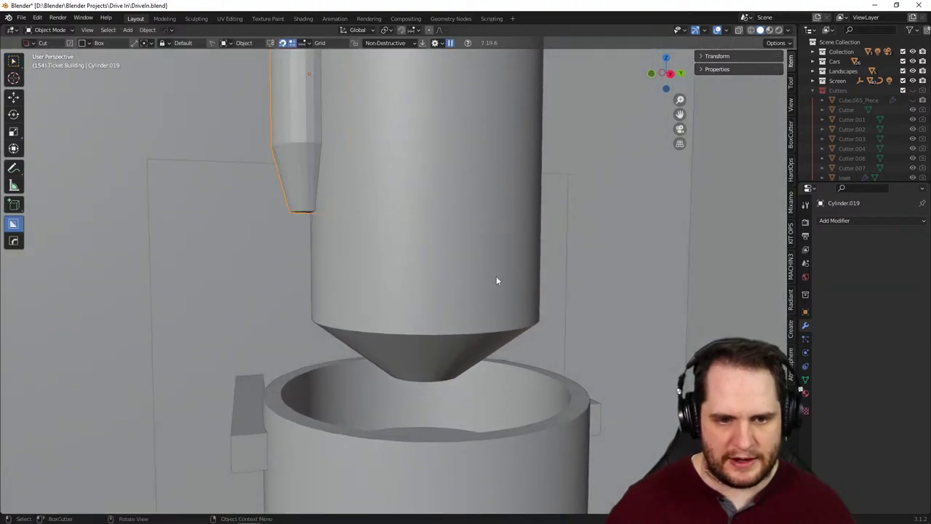
pyautogui.click(634, 256)
pyautogui.moveTo(634, 256); pyautogui.dragTo(580, 249, button='middle')
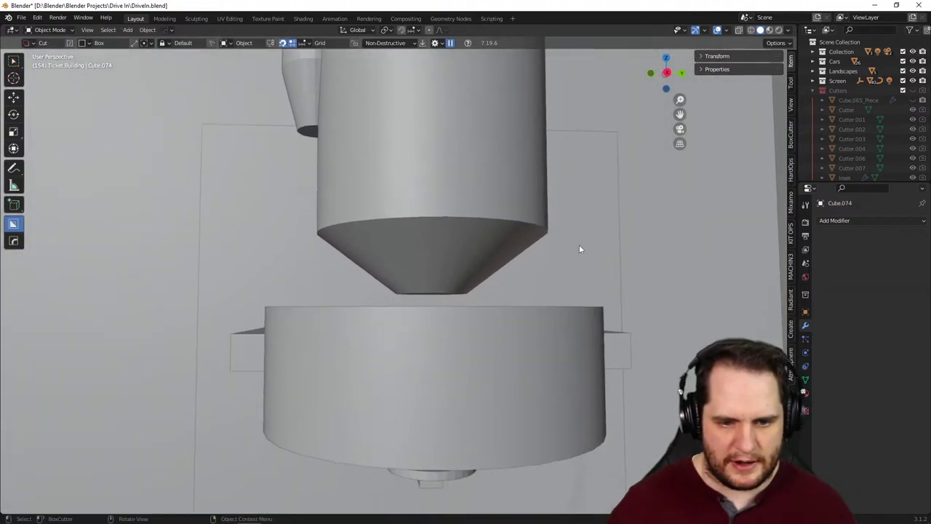
pyautogui.moveTo(441, 304); pyautogui.dragTo(469, 325, button='middle')
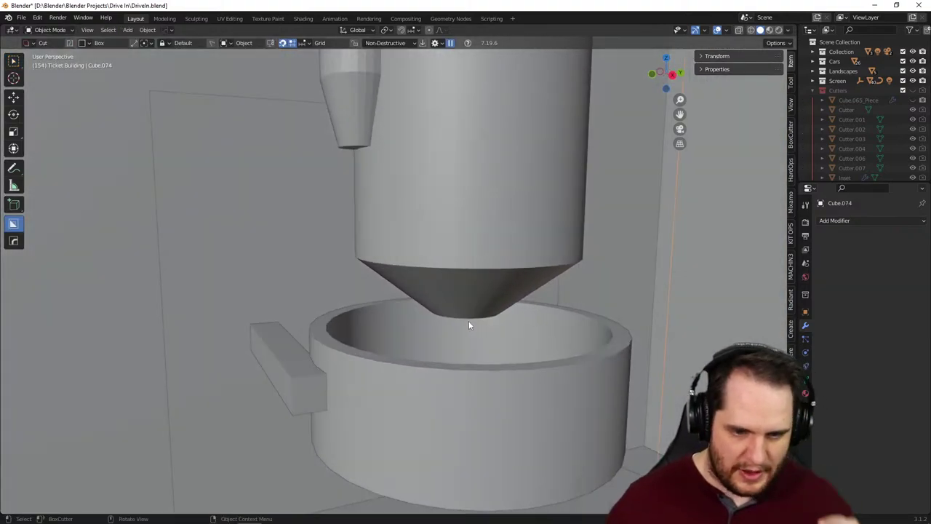
pyautogui.moveTo(387, 223); pyautogui.dragTo(414, 233, button='middle')
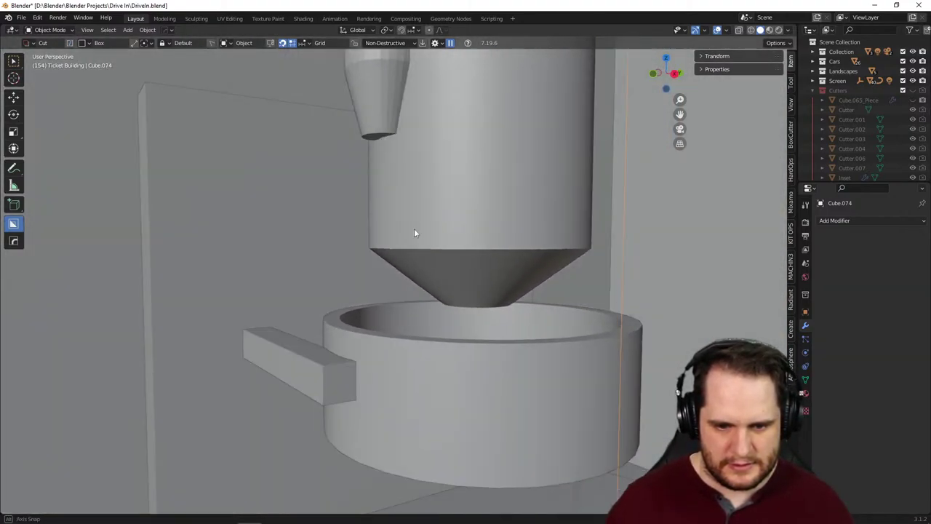
pyautogui.moveTo(460, 320); pyautogui.dragTo(406, 259, button='middle')
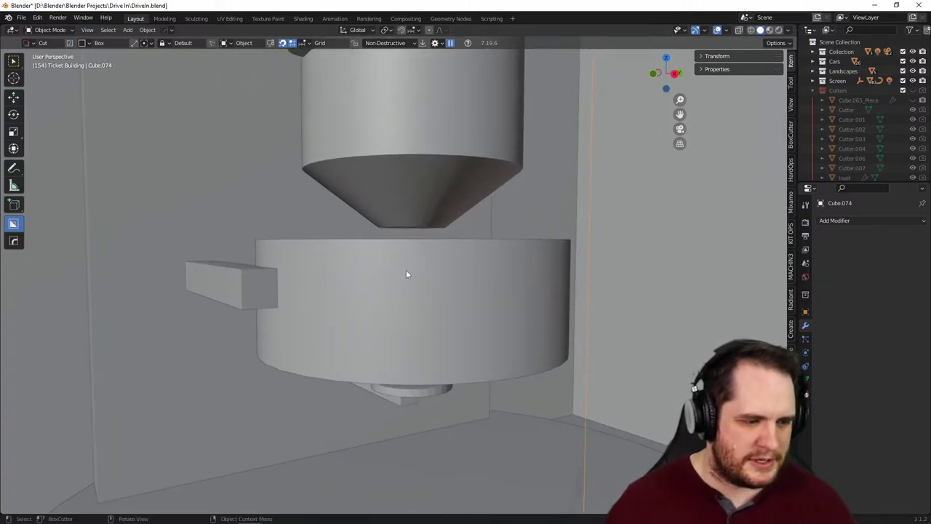
pyautogui.scroll(5, 407, 277)
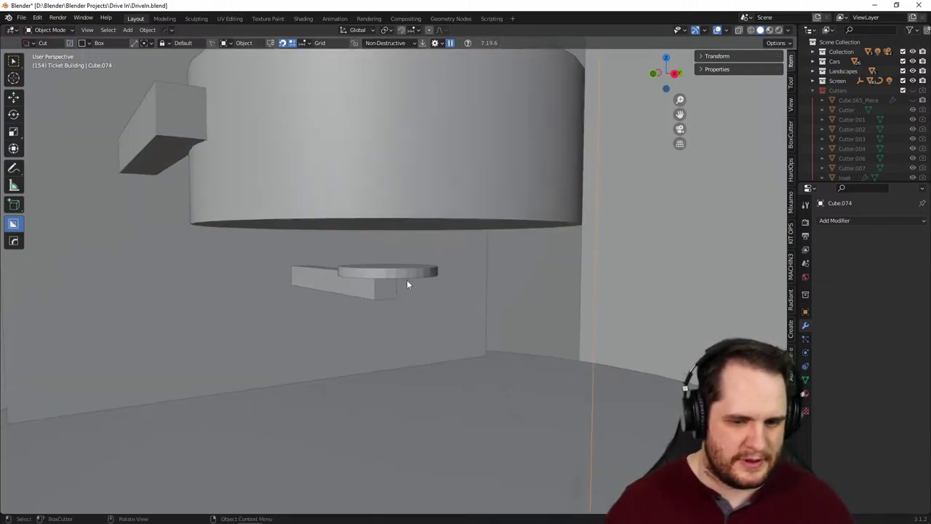
pyautogui.moveTo(401, 293); pyautogui.dragTo(474, 303, button='middle')
pyautogui.scroll(5, 416, 314)
pyautogui.click(465, 303)
pyautogui.scroll(4, 487, 308)
pyautogui.scroll(-2, 474, 304)
pyautogui.press('KP_0')
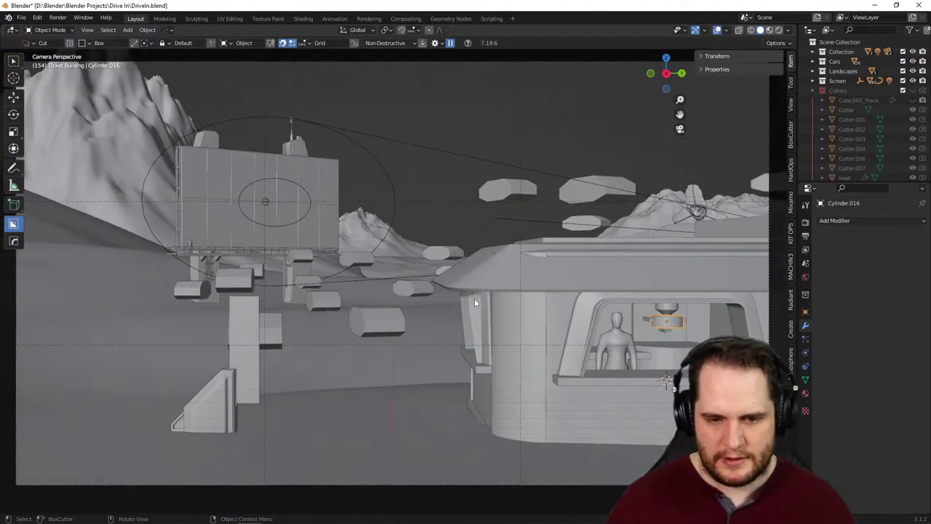
pyautogui.click(552, 138)
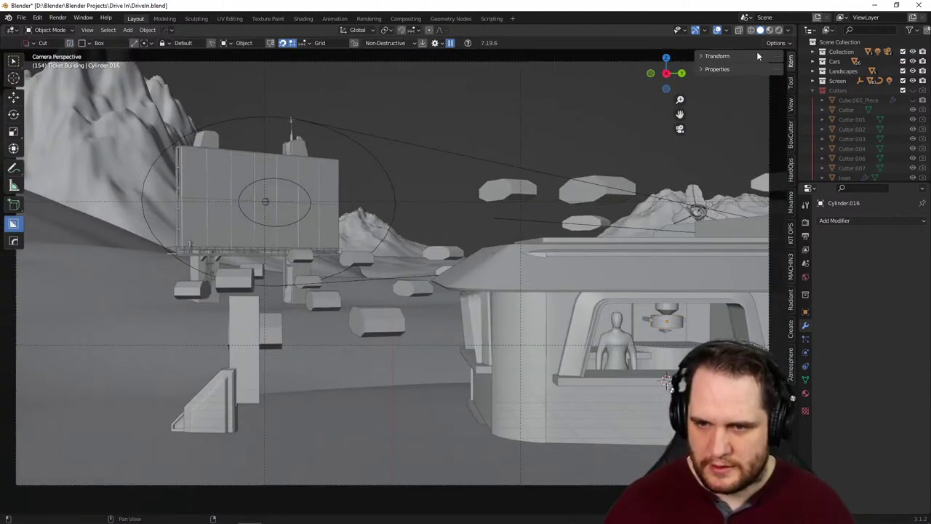
pyautogui.click(779, 30)
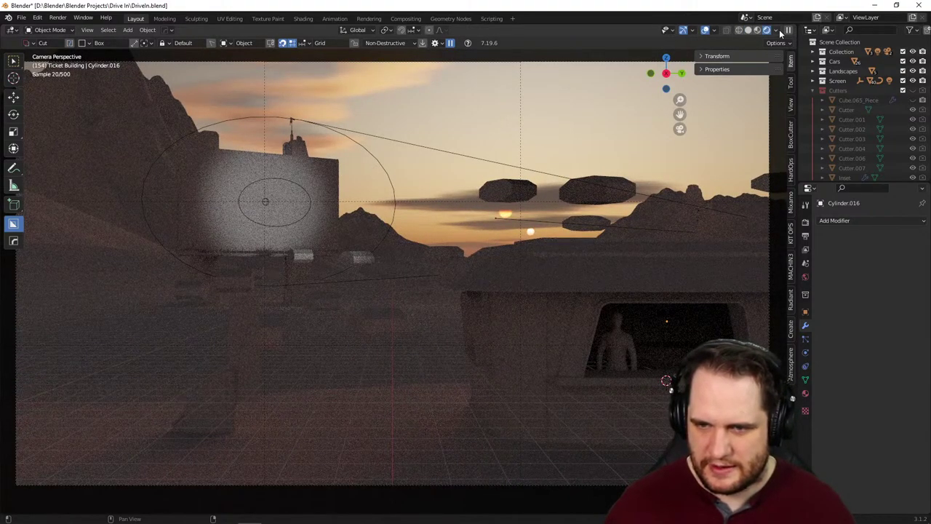
pyautogui.click(749, 31)
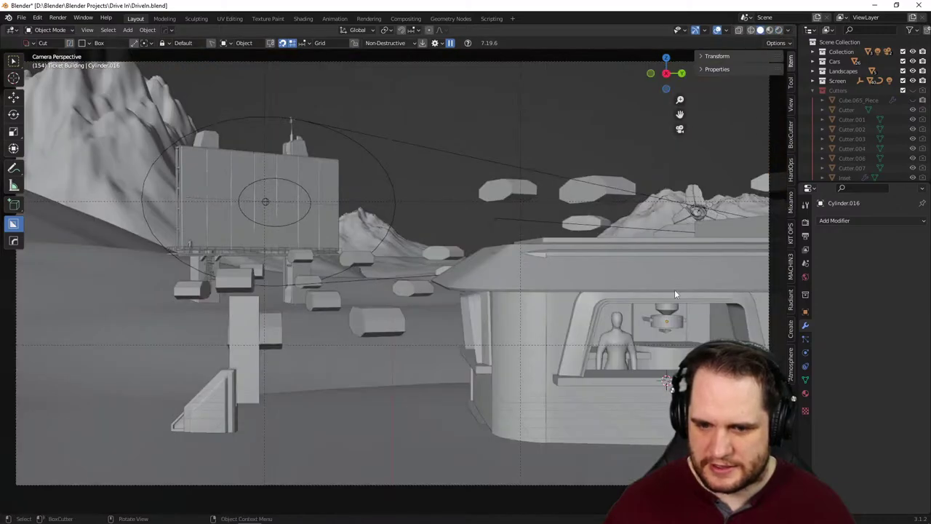
pyautogui.press('KP_Decimal')
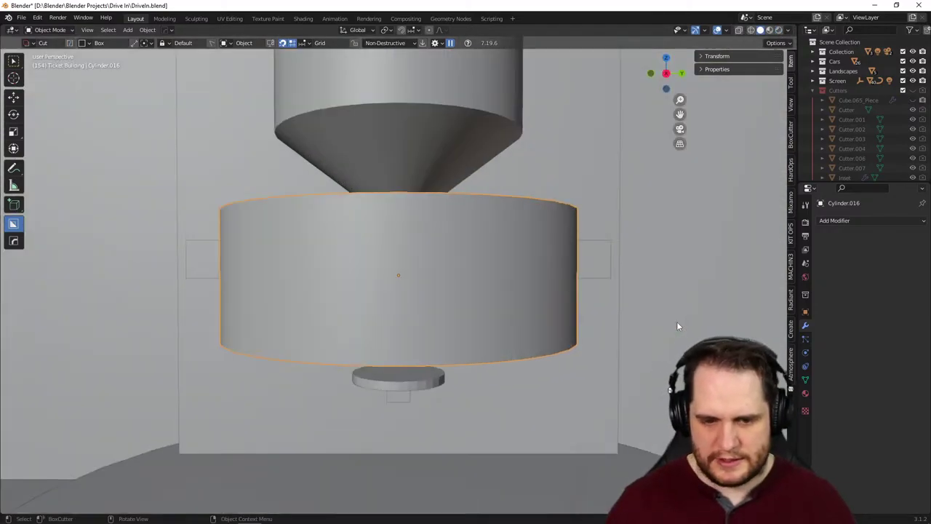
pyautogui.moveTo(576, 338); pyautogui.dragTo(572, 364, button='middle')
pyautogui.scroll(-8, 597, 342)
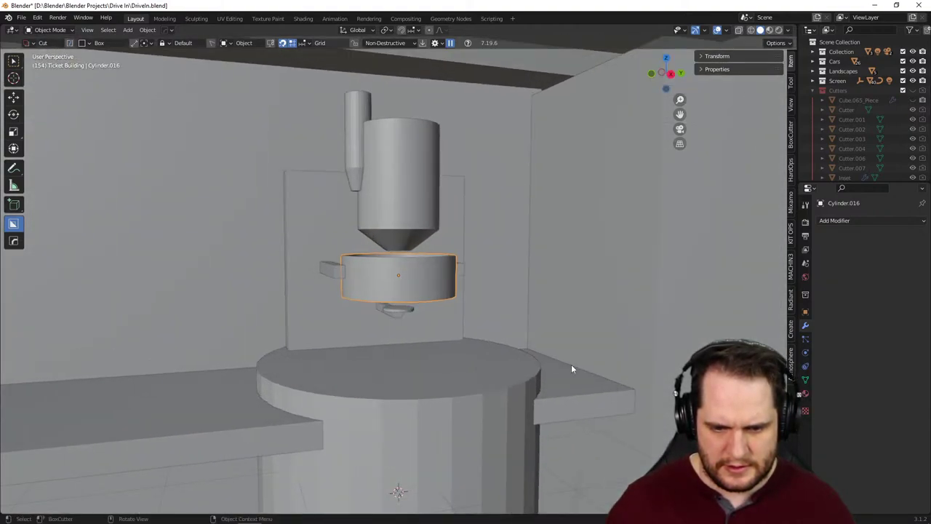
pyautogui.scroll(5, 540, 321)
pyautogui.moveTo(541, 321); pyautogui.dragTo(557, 343, button='middle')
pyautogui.scroll(2, 563, 336)
pyautogui.moveTo(426, 343); pyautogui.dragTo(470, 320, button='middle')
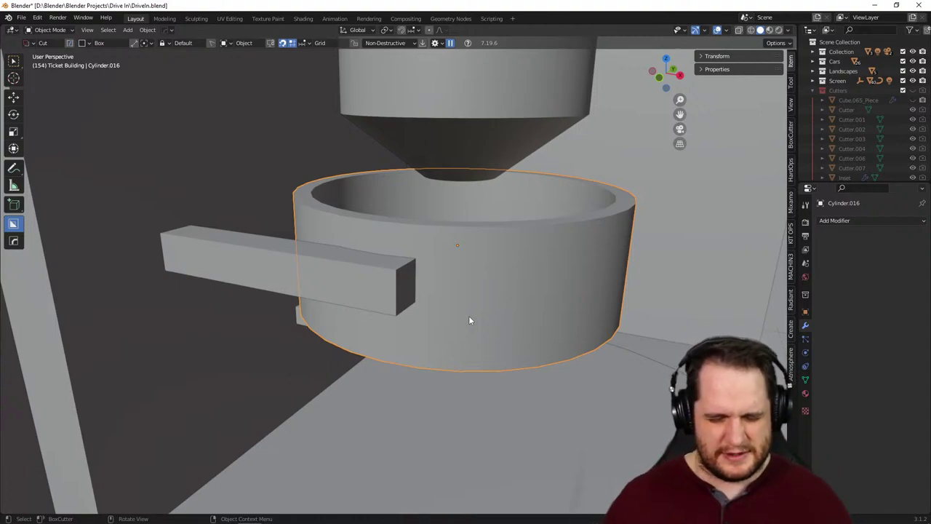
pyautogui.moveTo(520, 357); pyautogui.dragTo(434, 335, button='middle')
pyautogui.click(273, 259)
pyautogui.moveTo(327, 313); pyautogui.dragTo(516, 310, button='middle')
pyautogui.scroll(2, 567, 324)
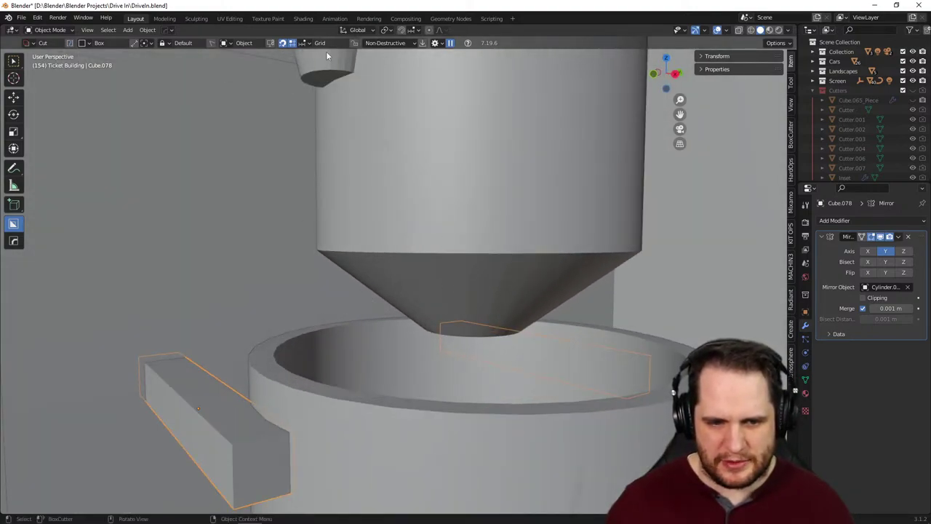
pyautogui.press('KP_0')
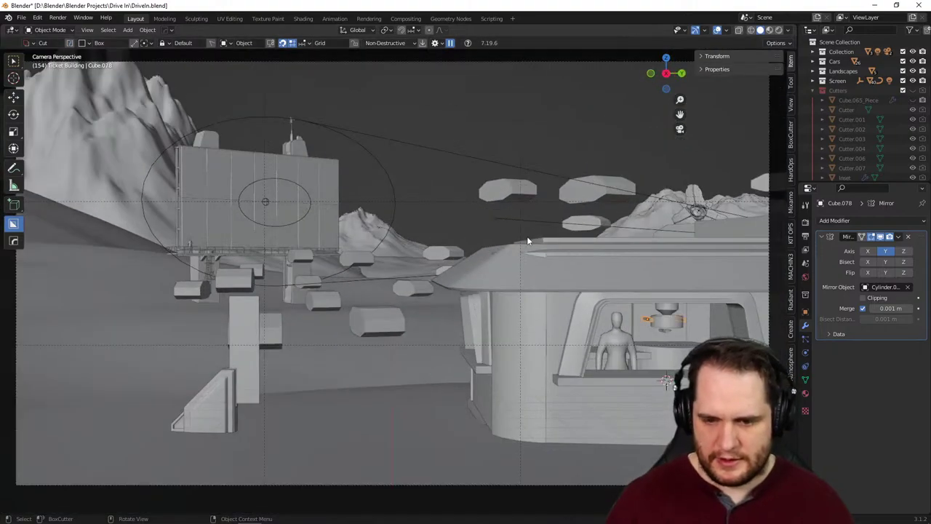
pyautogui.press('KP_0')
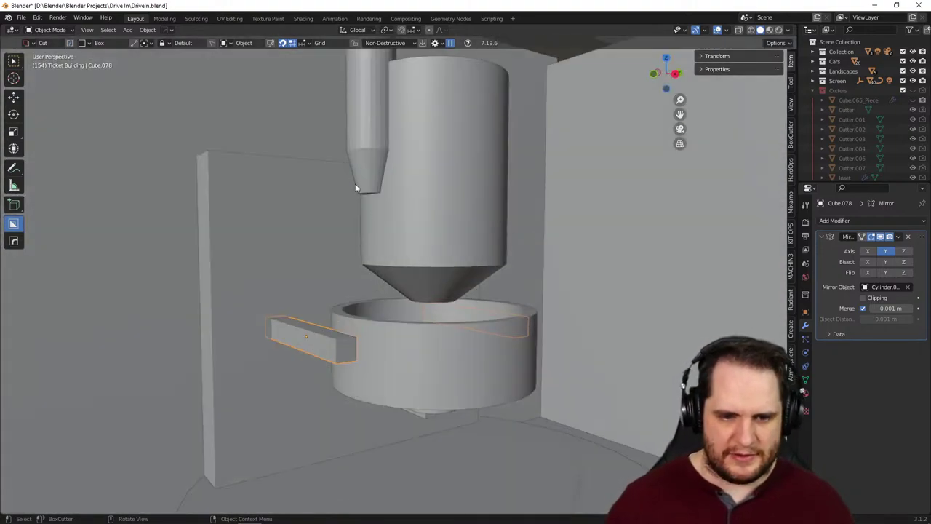
pyautogui.click(367, 142)
# - Lower the nozzle cylinder 0.194 m along Z
pyautogui.press('KP_0')
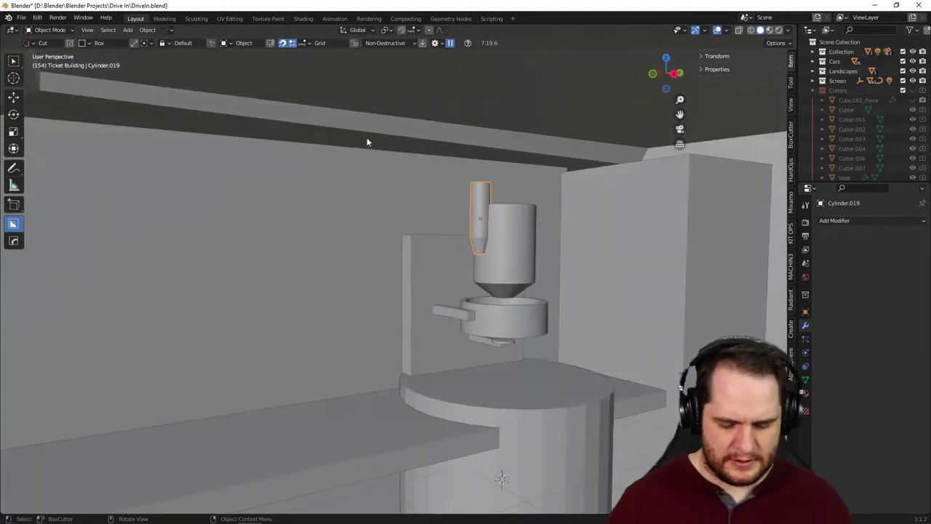
pyautogui.press('g')
pyautogui.press('z')
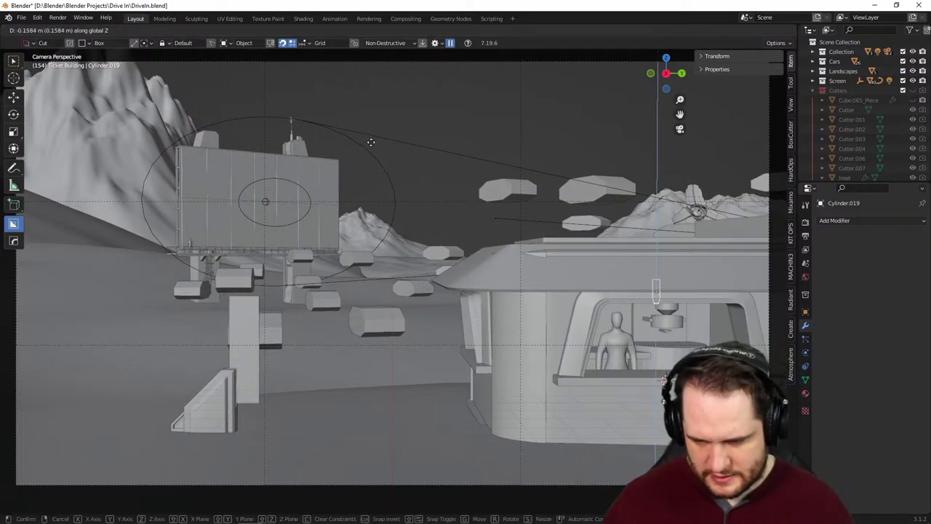
pyautogui.click(371, 143)
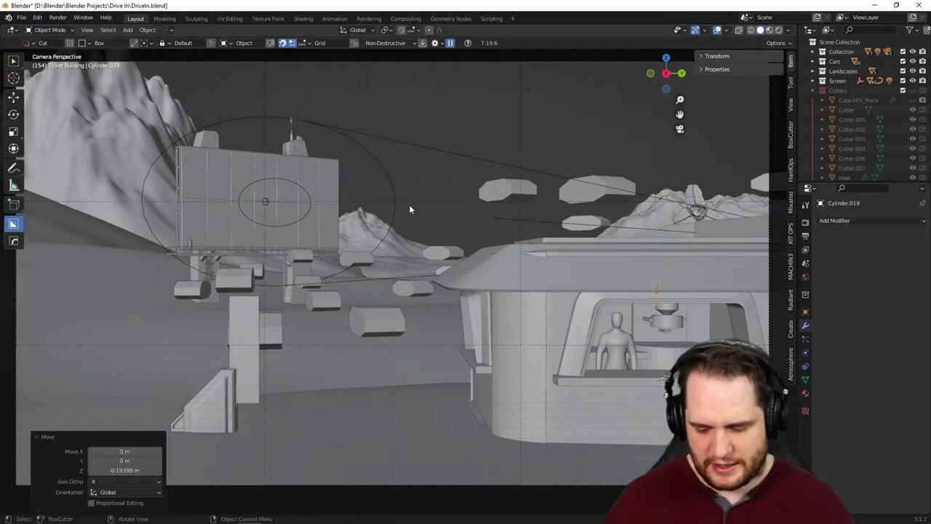
# - Frame the hopper and base, then select the ring below the kettle from a low front view
pyautogui.press('KP_Decimal')
pyautogui.scroll(-3, 409, 210)
pyautogui.moveTo(398, 214); pyautogui.dragTo(410, 321, button='middle')
pyautogui.scroll(2, 393, 263)
pyautogui.scroll(-6, 489, 376)
pyautogui.scroll(3, 395, 348)
pyautogui.scroll(-1, 471, 358)
pyautogui.scroll(3, 465, 364)
pyautogui.scroll(2, 466, 364)
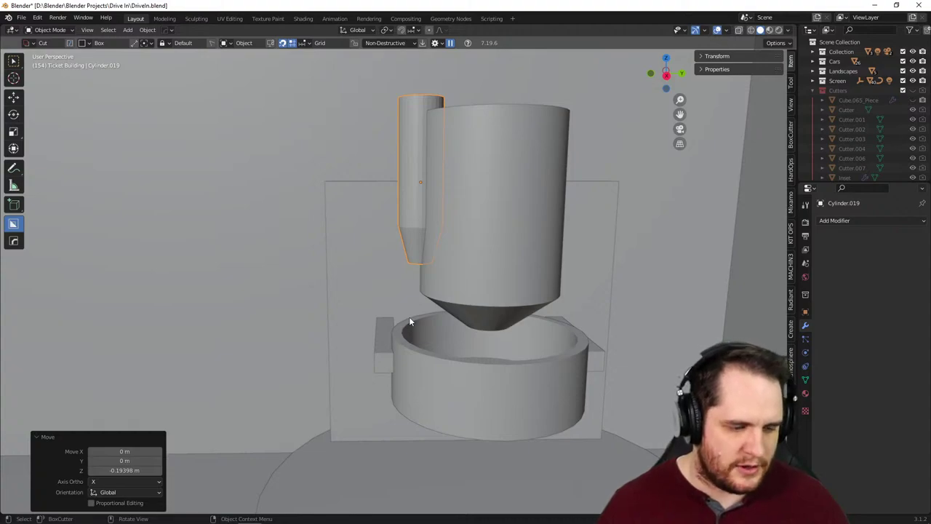
pyautogui.moveTo(406, 363); pyautogui.dragTo(440, 331, button='middle')
pyautogui.scroll(2, 337, 307)
pyautogui.click(446, 335)
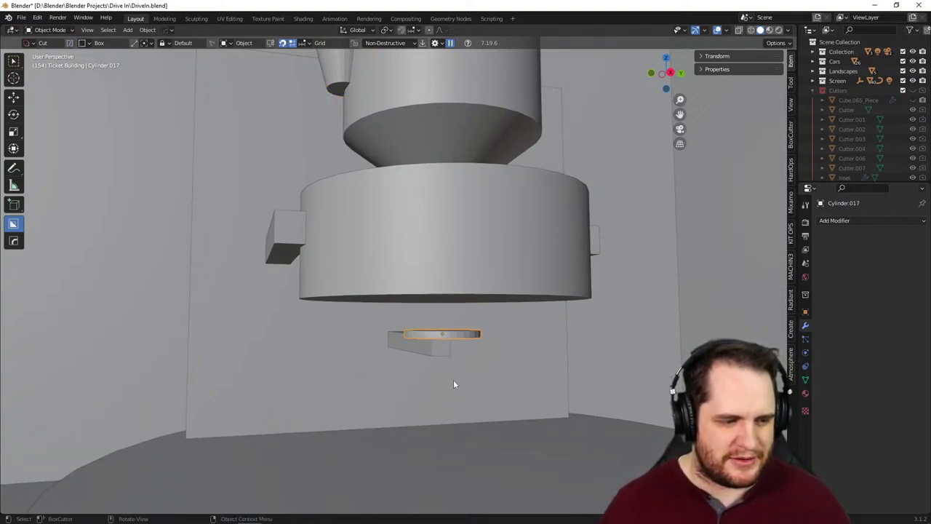
pyautogui.moveTo(482, 318)
pyautogui.mouseDown(button='middle')
pyautogui.moveTo(484, 285)
pyautogui.moveTo(456, 364)
pyautogui.moveTo(450, 355)
pyautogui.moveTo(478, 294)
pyautogui.moveTo(512, 276)
pyautogui.moveTo(459, 260)
pyautogui.moveTo(521, 241)
pyautogui.moveTo(584, 260)
pyautogui.moveTo(522, 254)
pyautogui.moveTo(507, 343)
pyautogui.moveTo(466, 347)
pyautogui.moveTo(474, 318)
pyautogui.mouseUp(button='middle')
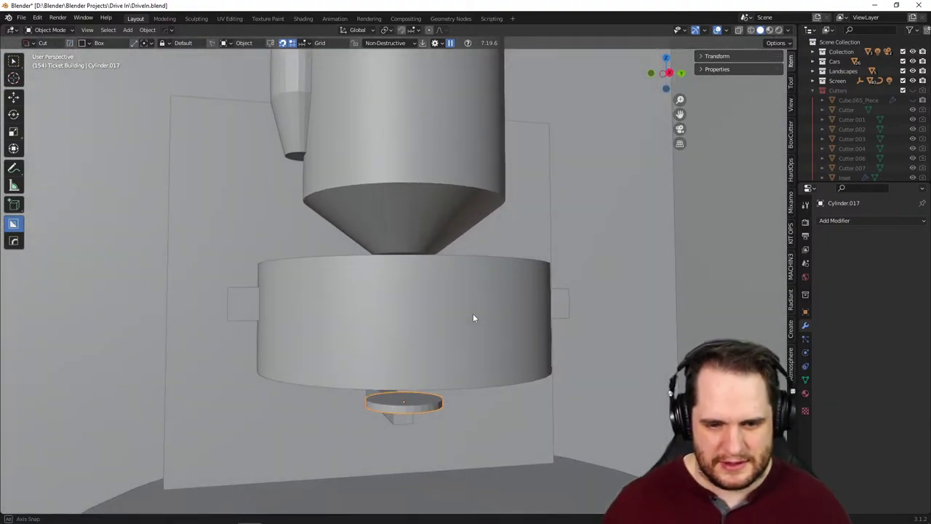
pyautogui.moveTo(451, 358); pyautogui.dragTo(466, 310, button='middle')
# - Select the mirrored handle bar and try an edge-loop bevel in Edit Mode, then cancel it
pyautogui.click(402, 268)
pyautogui.moveTo(405, 283); pyautogui.dragTo(398, 293, button='middle')
pyautogui.rightClick(426, 324)
pyautogui.press('Tab')
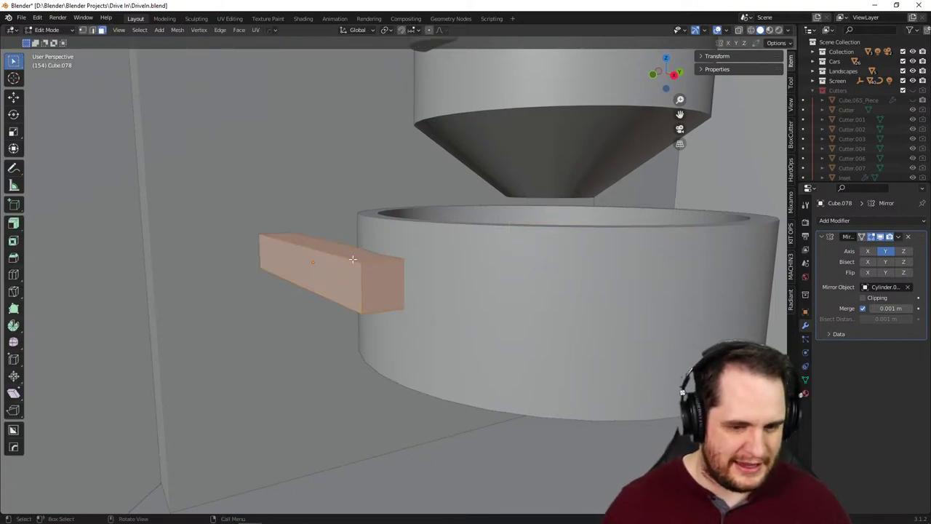
pyautogui.keyDown('alt'); pyautogui.click(351, 262); pyautogui.keyUp('alt')
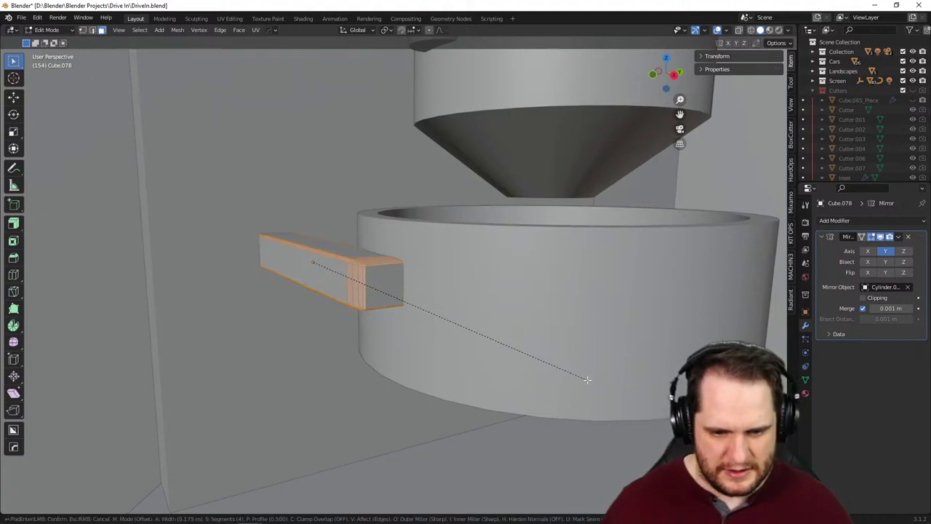
pyautogui.rightClick(553, 377)
pyautogui.moveTo(536, 376); pyautogui.dragTo(502, 355, button='middle')
pyautogui.press('Tab')
pyautogui.moveTo(430, 351); pyautogui.dragTo(480, 355, button='middle')
# - Bevel the handle bar's long edges at 0.239 m width with one segment
pyautogui.press('Tab')
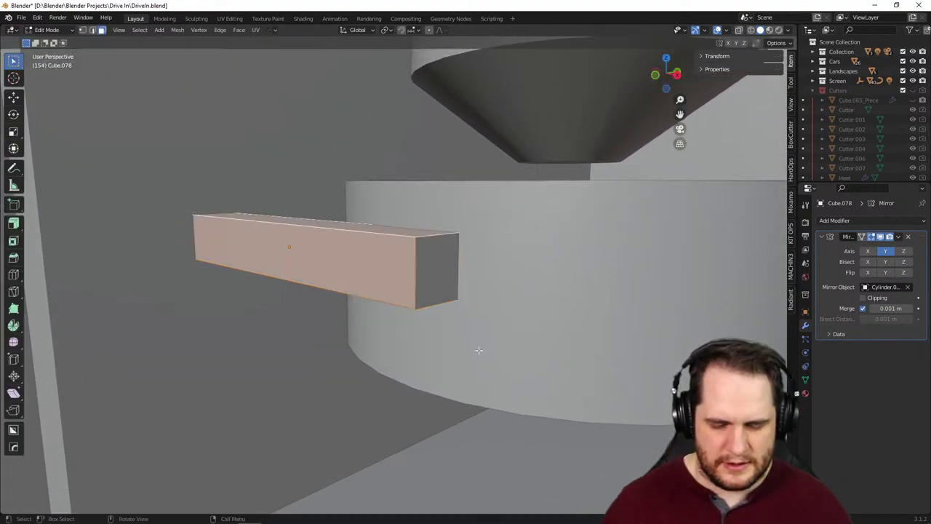
pyautogui.moveTo(418, 256); pyautogui.dragTo(413, 269, button='middle')
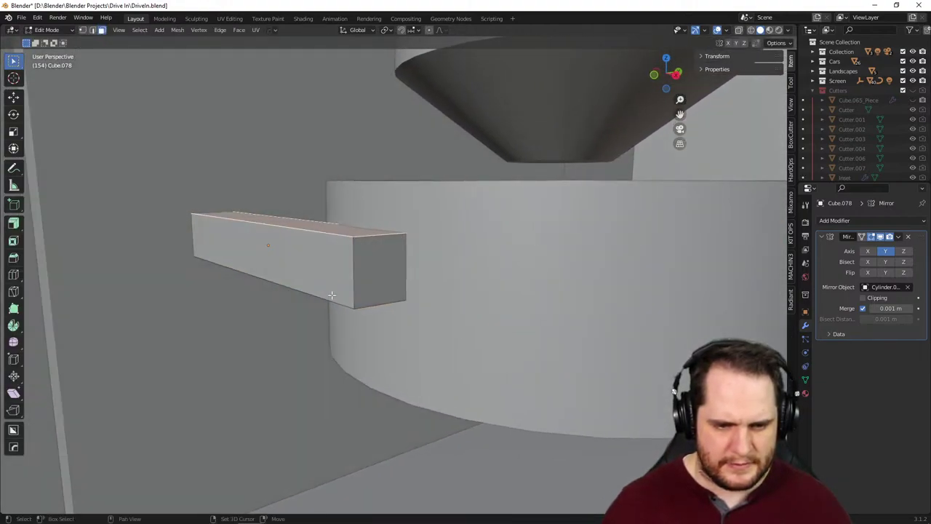
pyautogui.press('2')
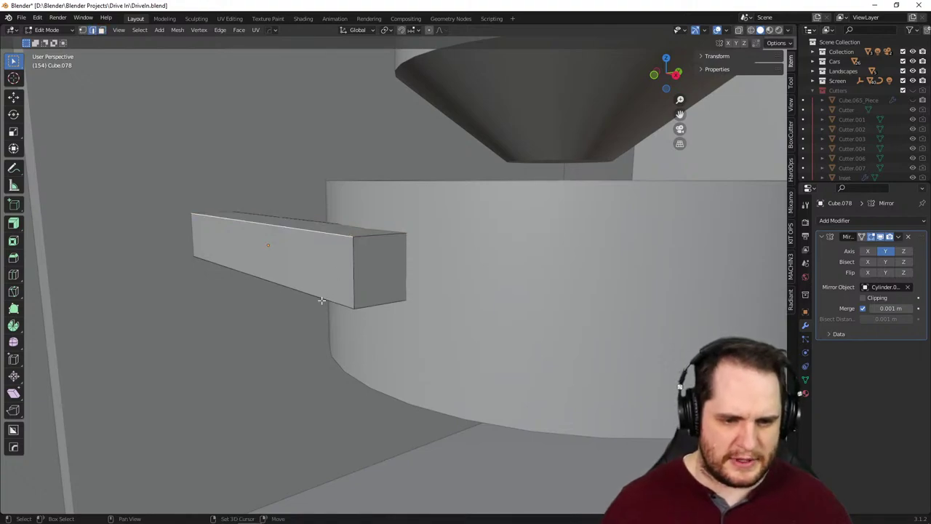
pyautogui.hotkey('ctrl', 'b')
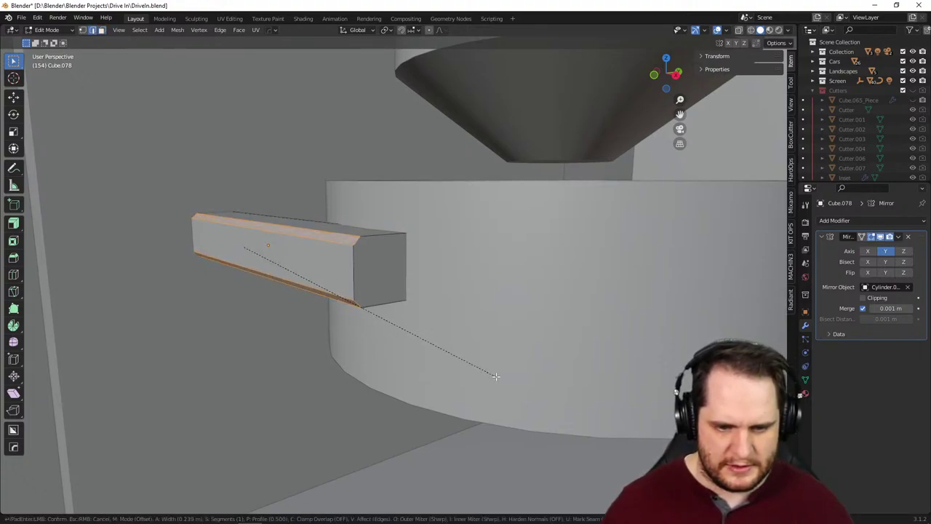
pyautogui.click(495, 376)
pyautogui.moveTo(619, 370)
pyautogui.mouseDown(button='middle')
pyautogui.moveTo(640, 362)
pyautogui.moveTo(624, 358)
pyautogui.mouseUp(button='middle')
pyautogui.scroll(2, 623, 364)
pyautogui.press('Tab')
pyautogui.hotkey('shift', 'a')
# - Add a cylinder, raise it, scale it to 0.039 and rotate it 90° on X
pyautogui.moveTo(621, 316)
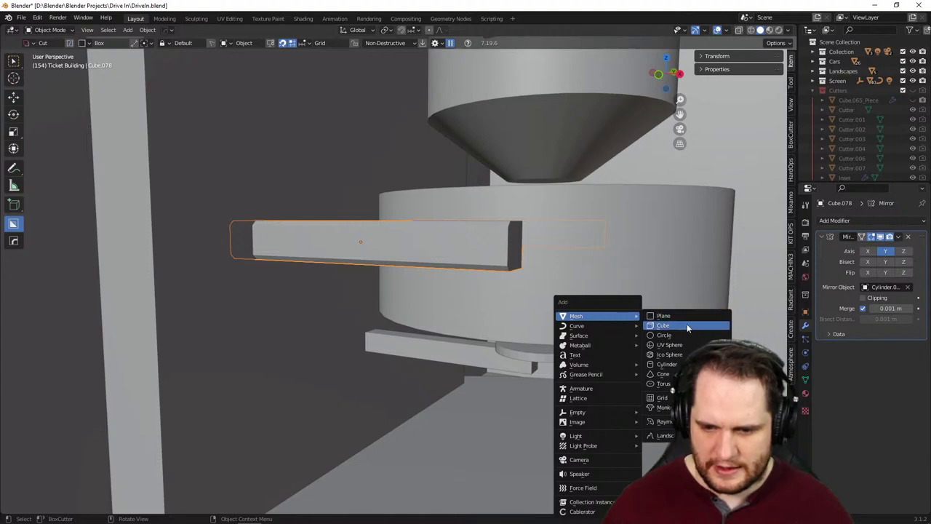
pyautogui.click(676, 365)
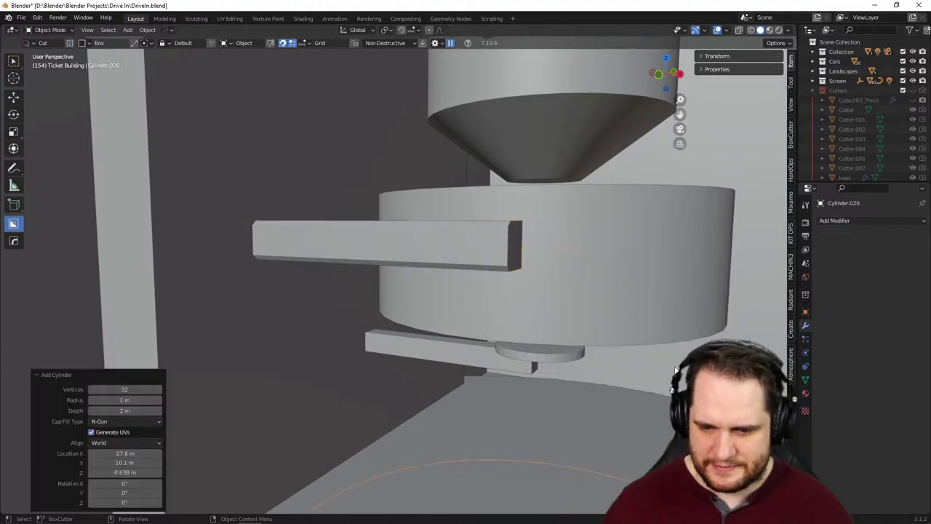
pyautogui.press('g')
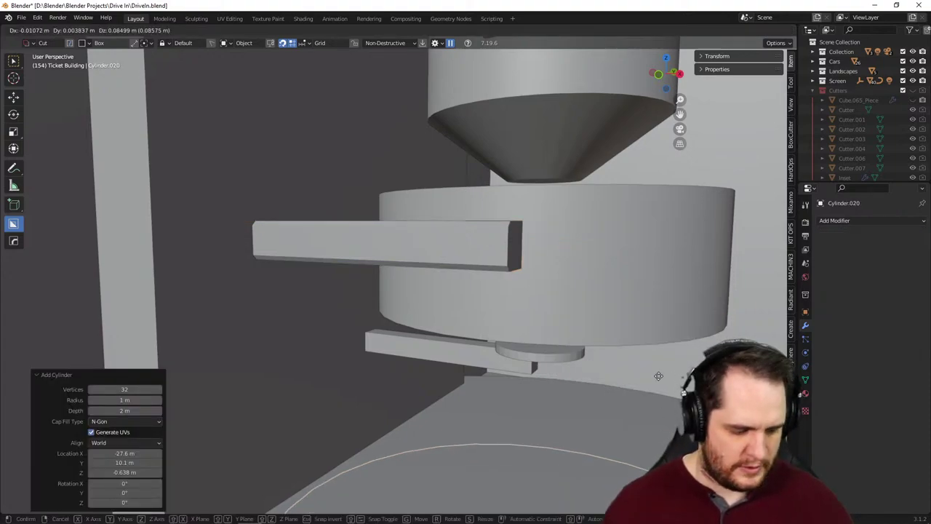
pyautogui.press('z')
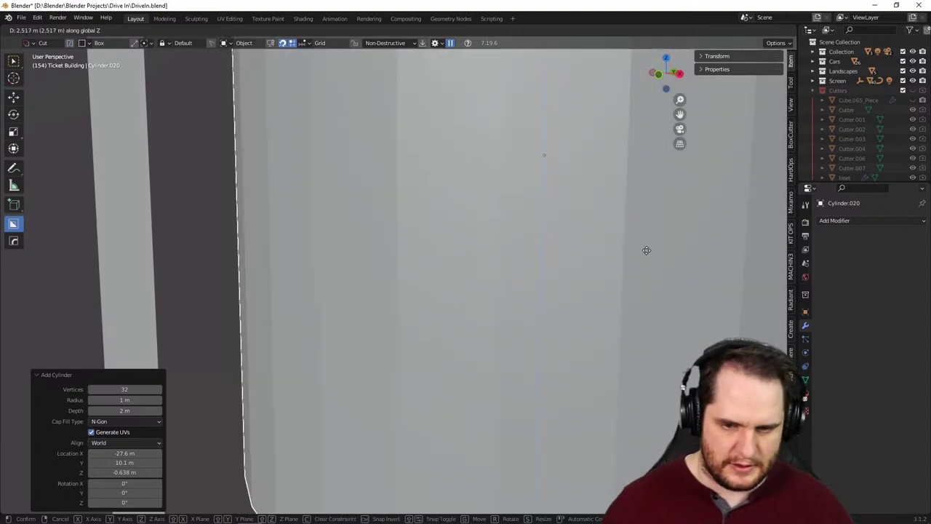
pyautogui.click(647, 250)
pyautogui.press('s')
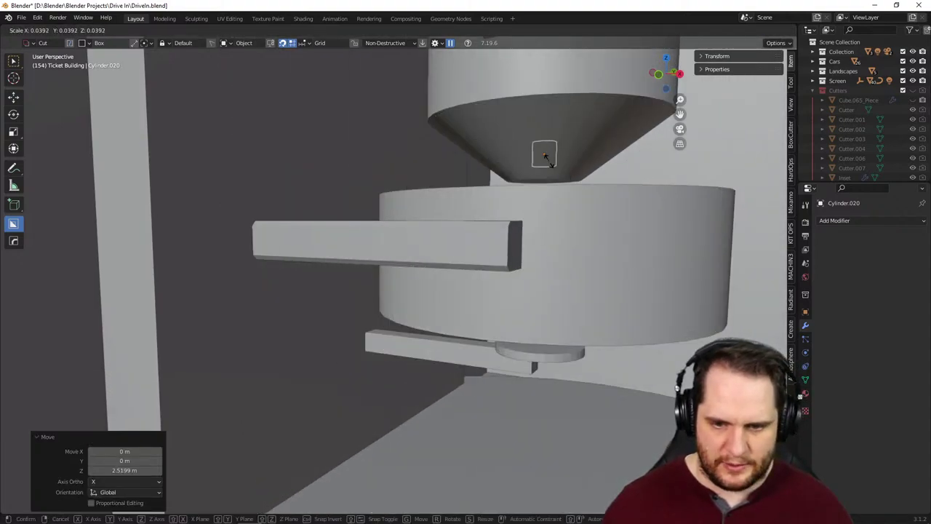
pyautogui.click(545, 156)
pyautogui.press('r')
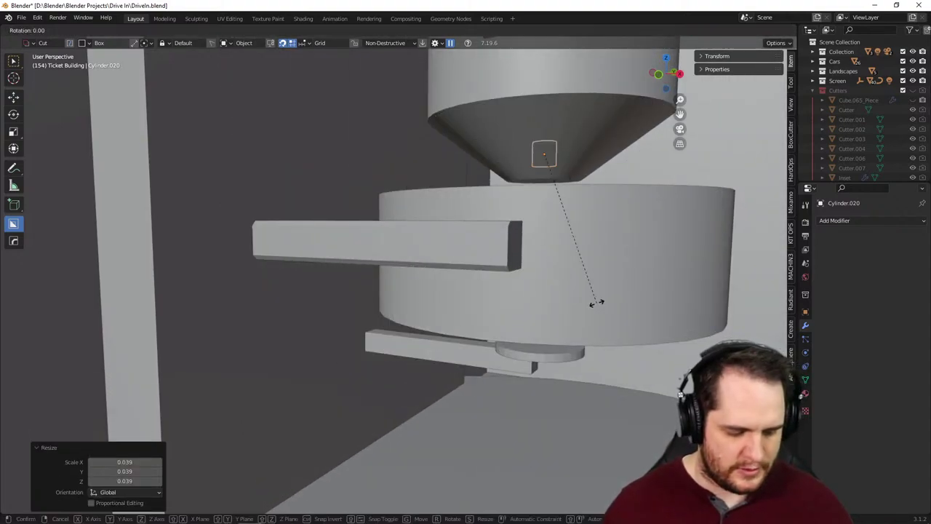
pyautogui.press('x')
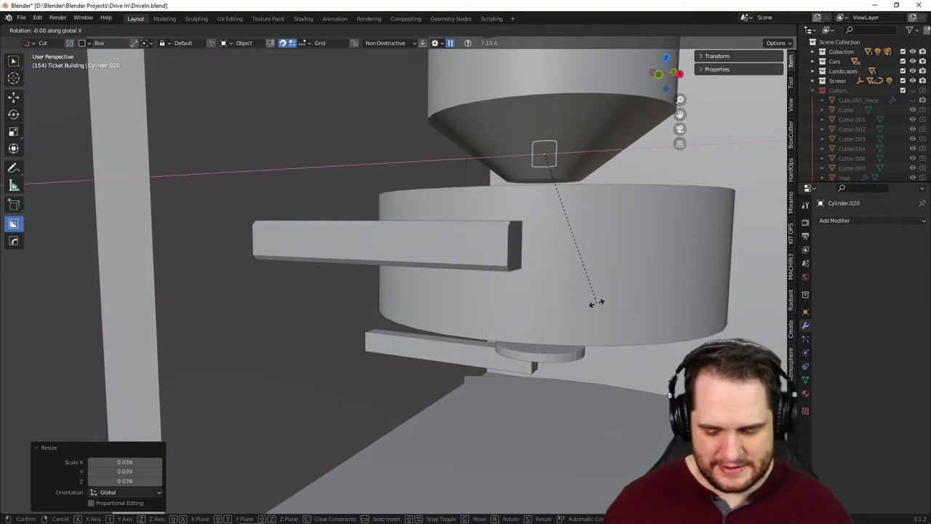
pyautogui.write('90')
pyautogui.press('Return')
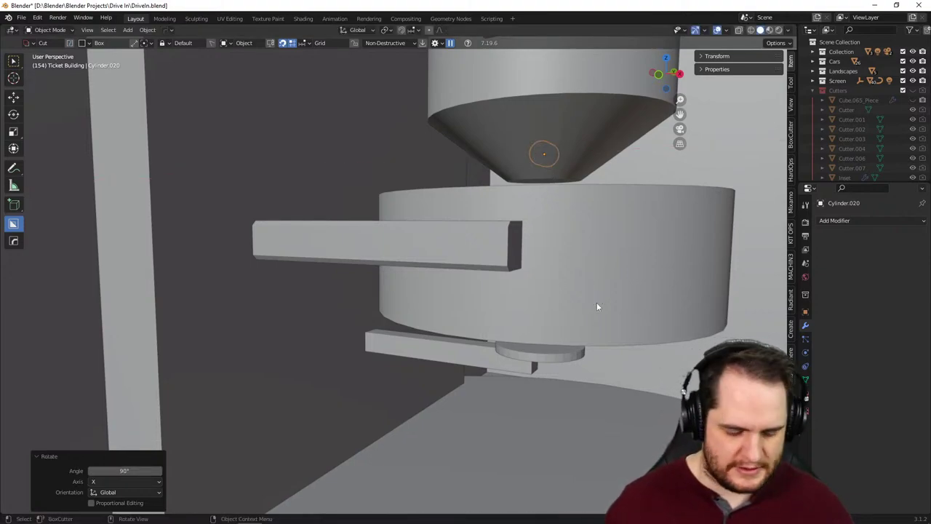
# - Move the knob cylinder down along Z and along Y onto the handle's face
pyautogui.press('g')
pyautogui.press('z')
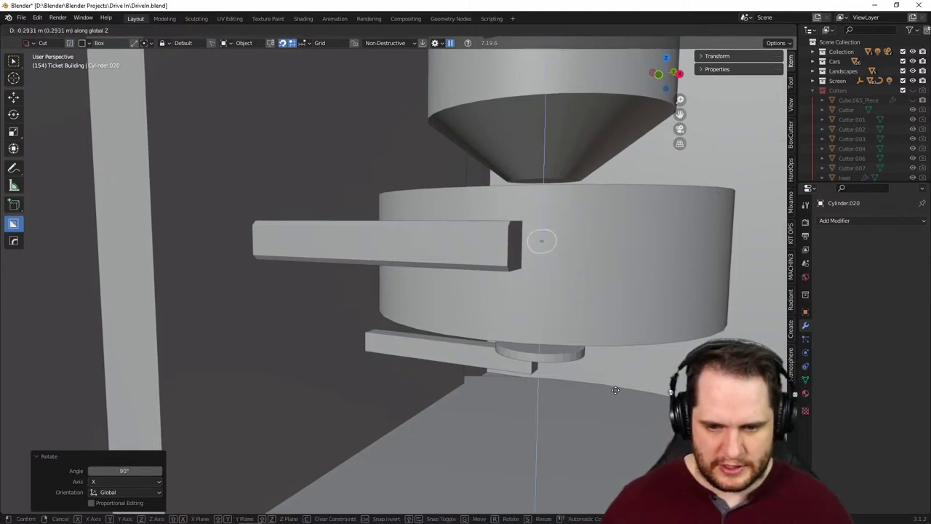
pyautogui.click(616, 390)
pyautogui.press('g')
pyautogui.press('y')
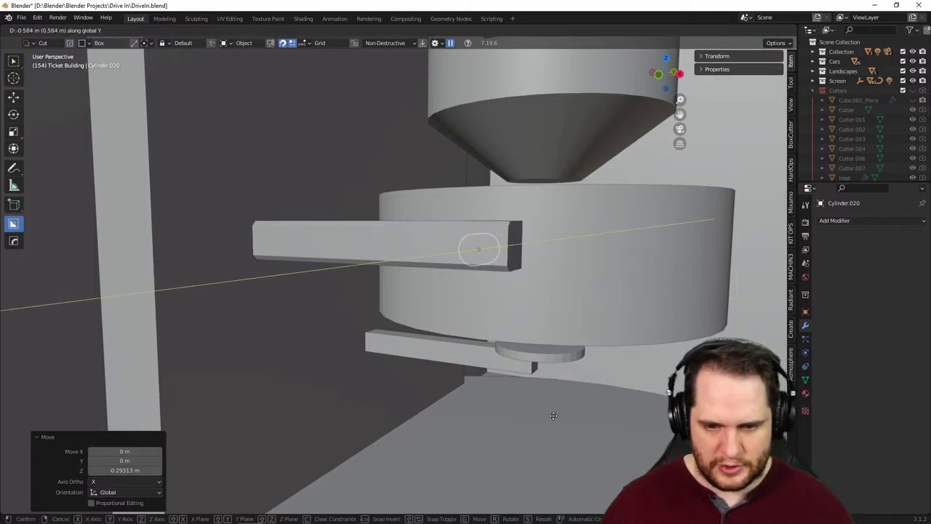
pyautogui.click(548, 422)
pyautogui.moveTo(624, 400); pyautogui.dragTo(603, 401, button='middle')
# - Nudge the handle bar slightly down along Z and sideways along X, then reselect the knob
pyautogui.click(404, 252)
pyautogui.press('g')
pyautogui.press('z')
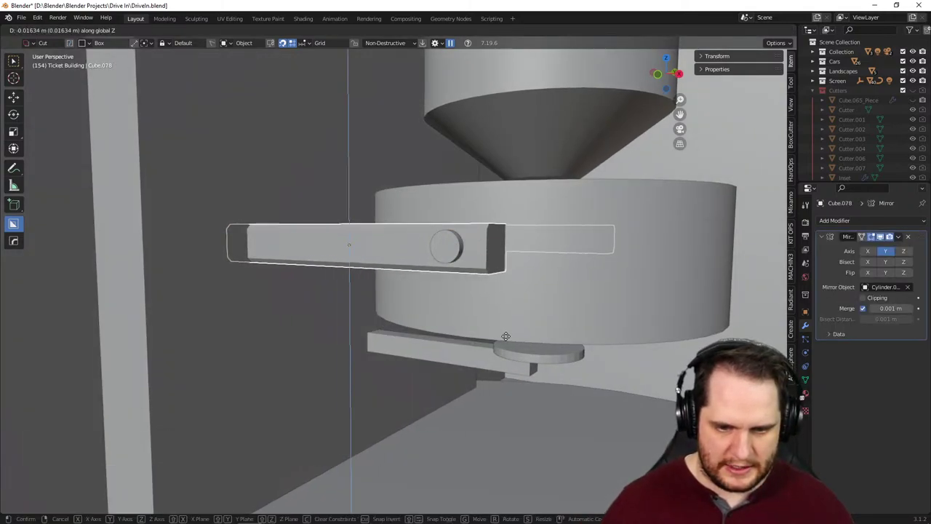
pyautogui.click(505, 335)
pyautogui.press('g')
pyautogui.press('y')
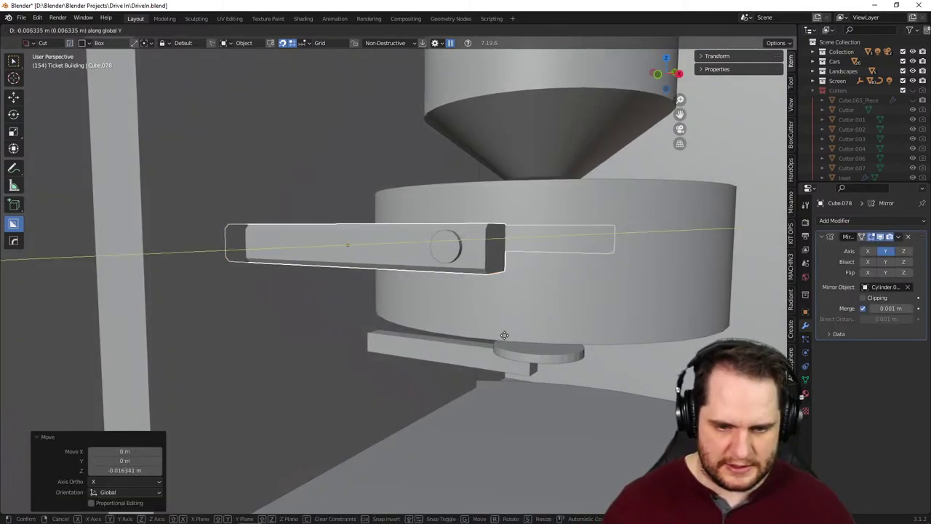
pyautogui.press('x')
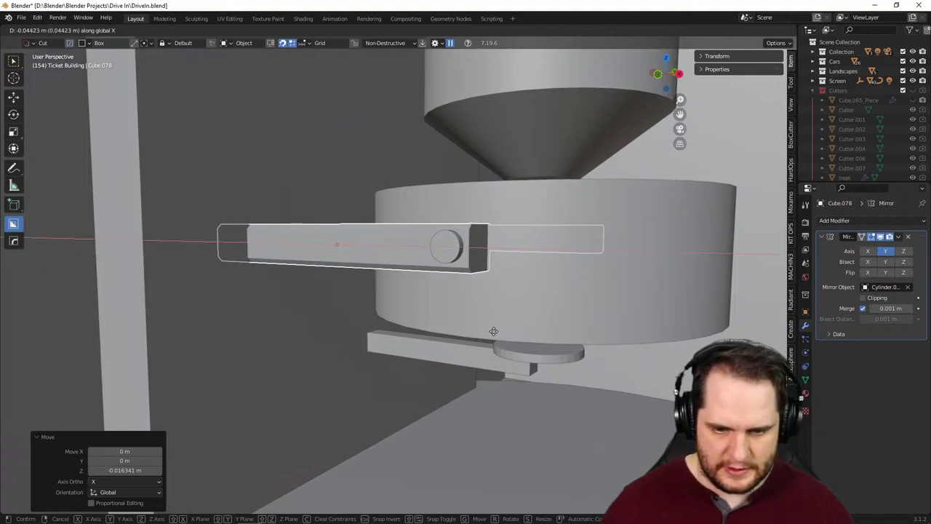
pyautogui.click(496, 332)
pyautogui.moveTo(573, 353); pyautogui.dragTo(499, 330, button='middle')
pyautogui.click(316, 268)
# - Enlarge the knob slightly and bevel all of its edges
pyautogui.press('s')
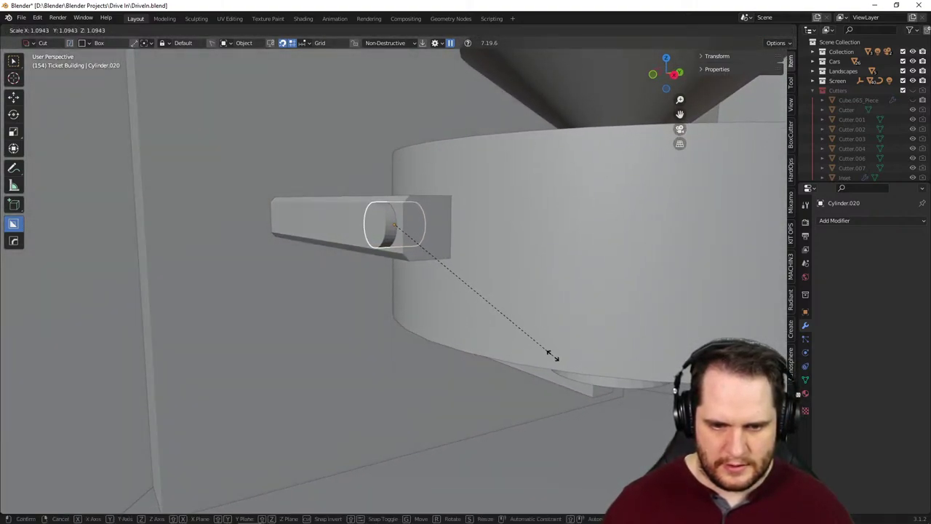
pyautogui.click(501, 331)
pyautogui.moveTo(502, 332); pyautogui.dragTo(469, 304, button='middle')
pyautogui.press('Tab')
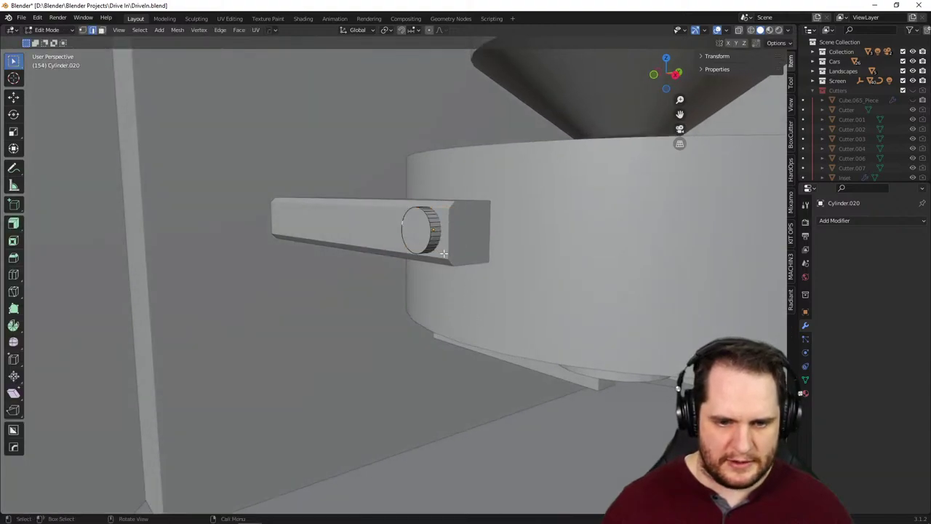
pyautogui.press('a')
pyautogui.hotkey('ctrl', 'b')
pyautogui.click(541, 331)
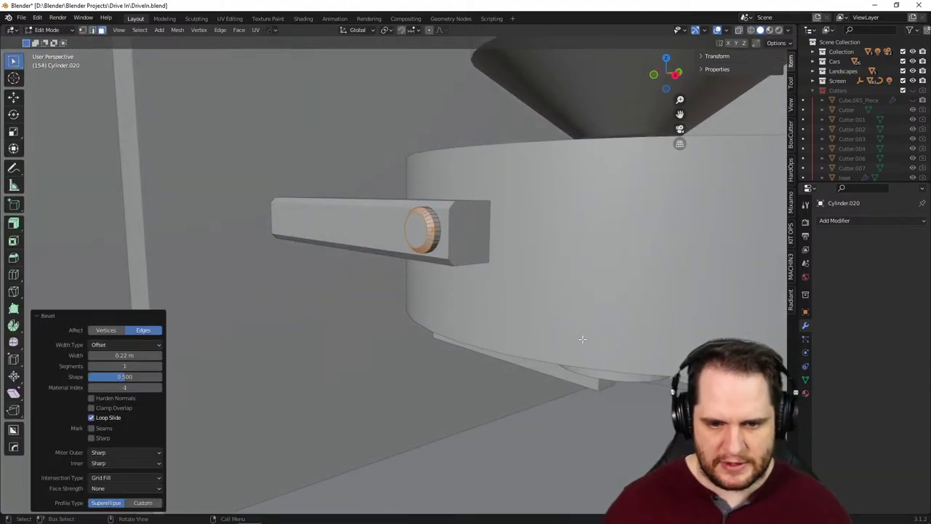
pyautogui.moveTo(582, 338); pyautogui.dragTo(329, 272, button='middle')
pyautogui.press('Tab')
pyautogui.press('Tab')
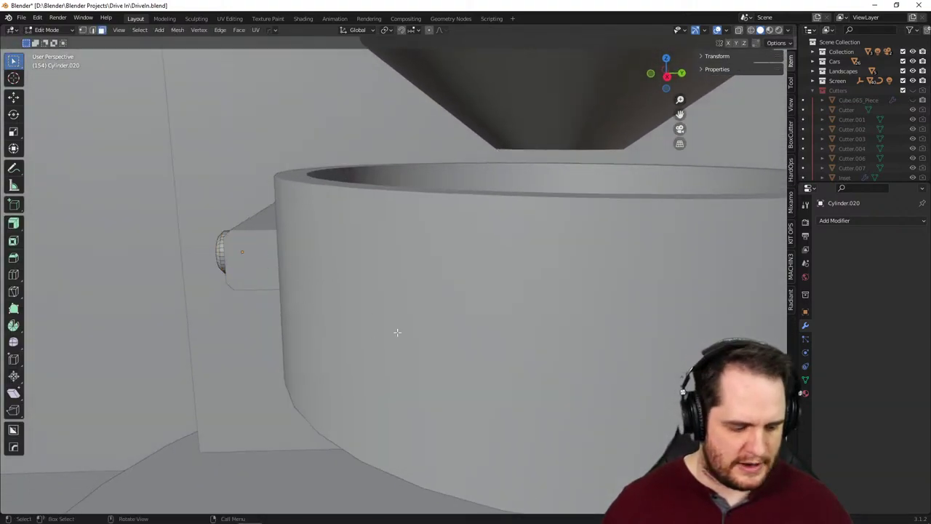
# - In wireframe, push the knob 0.078 m outward along Y, then return to solid shading
pyautogui.press('g')
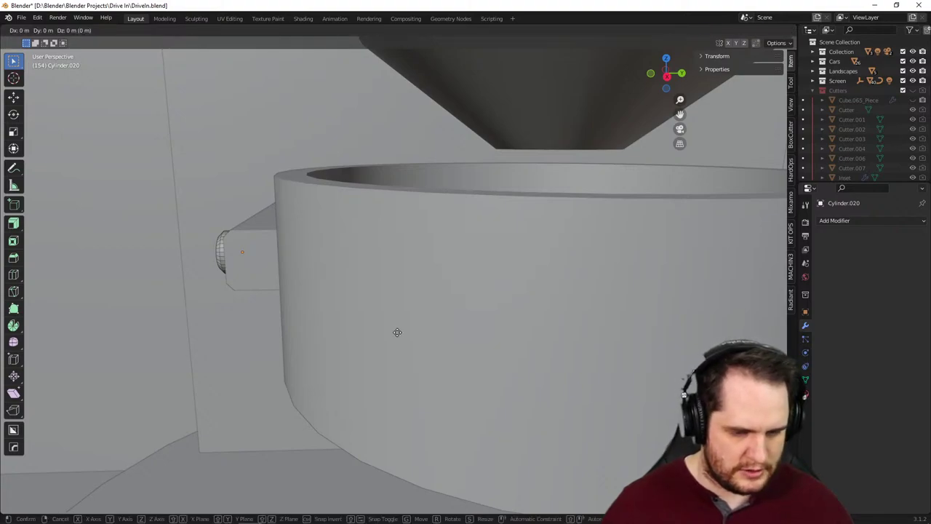
pyautogui.press('Escape')
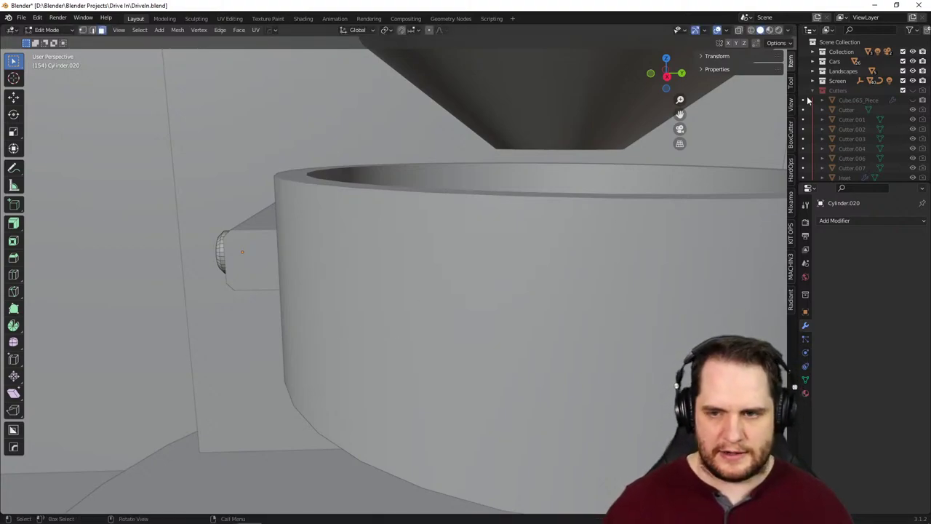
pyautogui.click(750, 31)
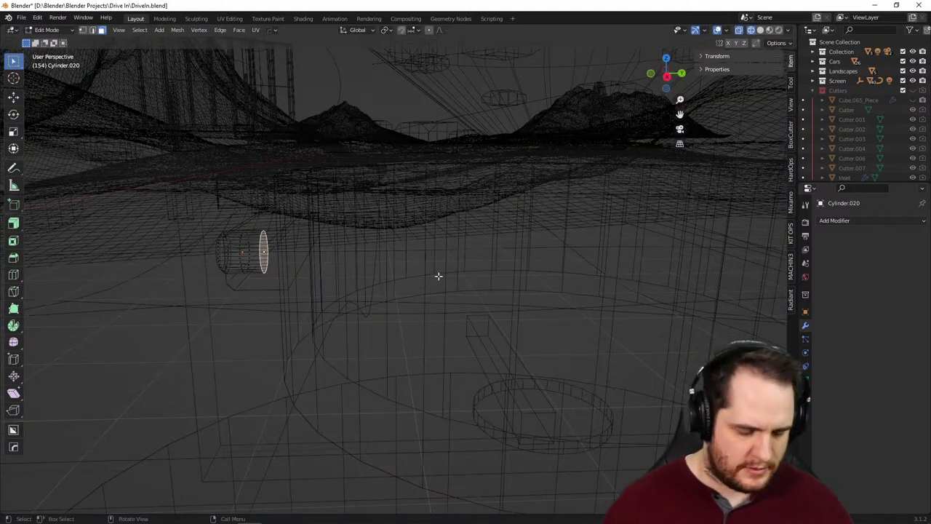
pyautogui.press('g')
pyautogui.press('y')
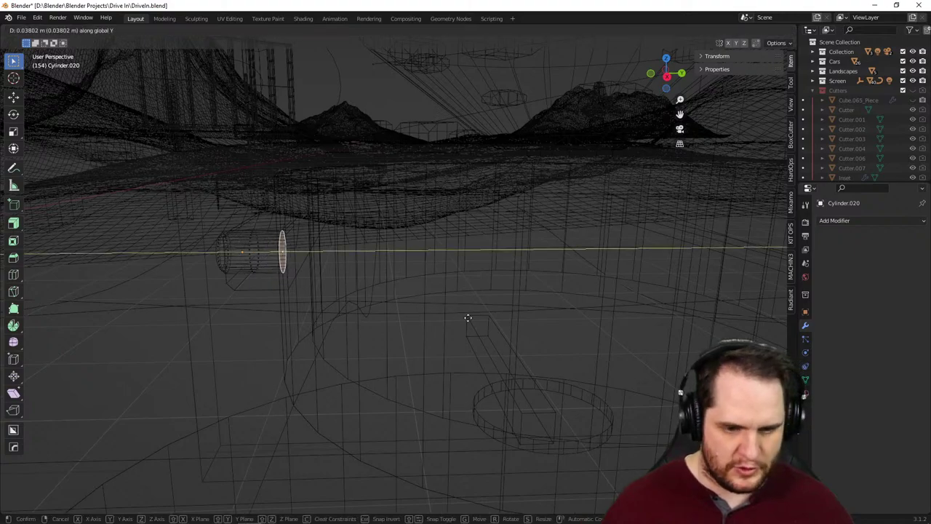
pyautogui.click(488, 322)
pyautogui.moveTo(485, 316); pyautogui.dragTo(503, 312, button='middle')
pyautogui.press('Tab')
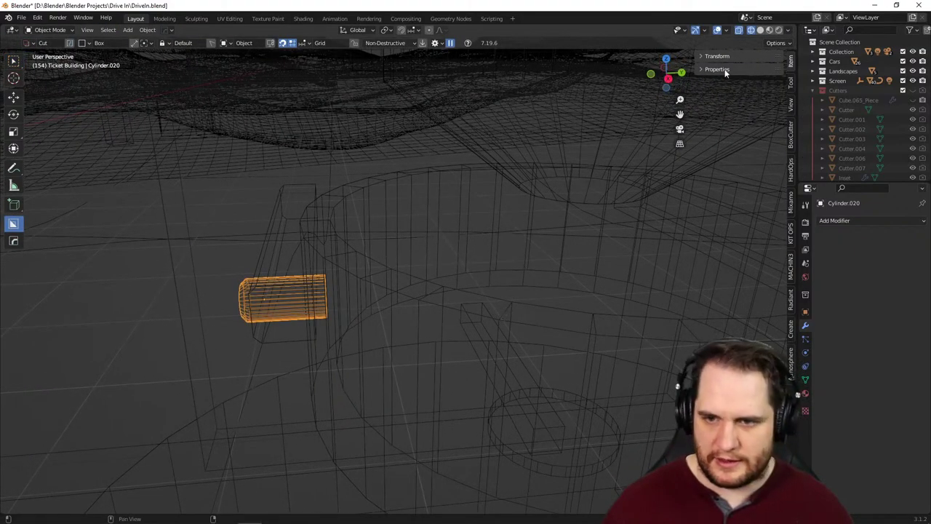
pyautogui.click(760, 34)
pyautogui.moveTo(657, 198)
pyautogui.mouseDown(button='middle')
pyautogui.moveTo(624, 229)
pyautogui.moveTo(625, 252)
pyautogui.mouseUp(button='middle')
pyautogui.scroll(-3, 625, 256)
pyautogui.click(862, 221)
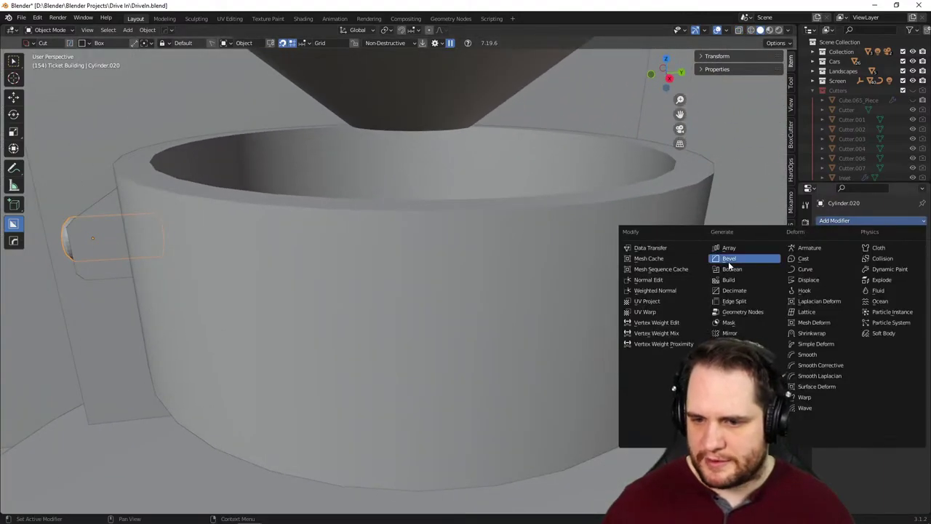
# - Add a Mirror modifier to the knob, mirroring it across the kettle's centre cylinder
pyautogui.click(730, 333)
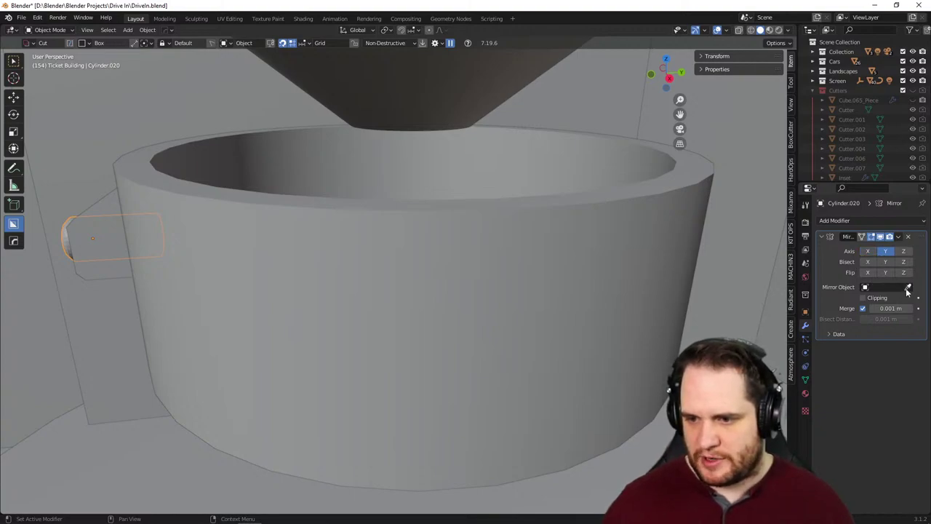
pyautogui.click(674, 278)
pyautogui.scroll(-2, 674, 278)
pyautogui.moveTo(673, 278); pyautogui.dragTo(605, 269, button='middle')
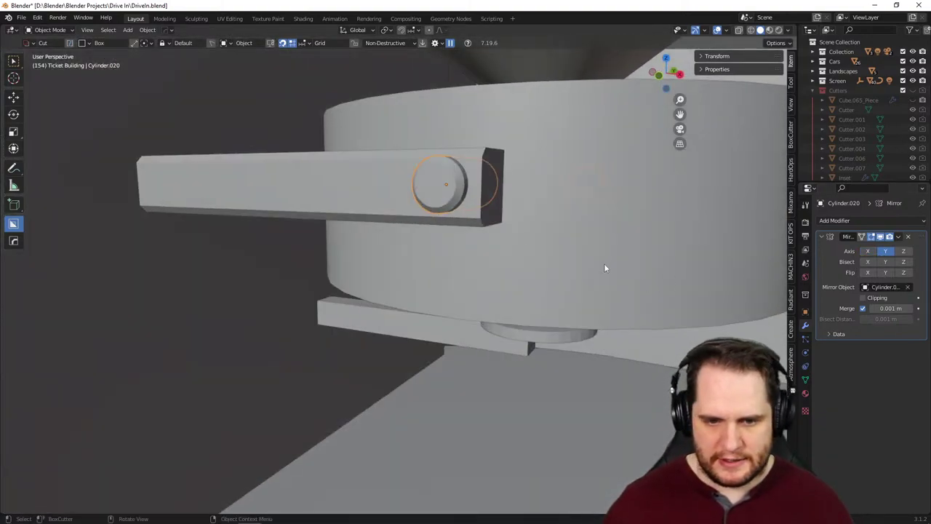
# - Select the handle bar Cube.078 and scale it up to 1.024
pyautogui.click(385, 195)
pyautogui.moveTo(385, 195); pyautogui.dragTo(420, 221, button='middle')
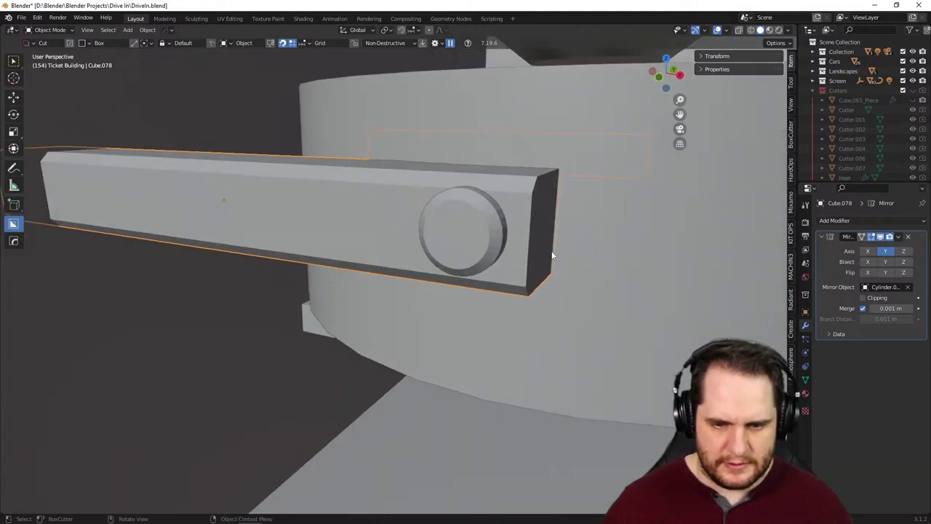
pyautogui.moveTo(551, 256); pyautogui.dragTo(594, 266, button='middle')
pyautogui.press('s')
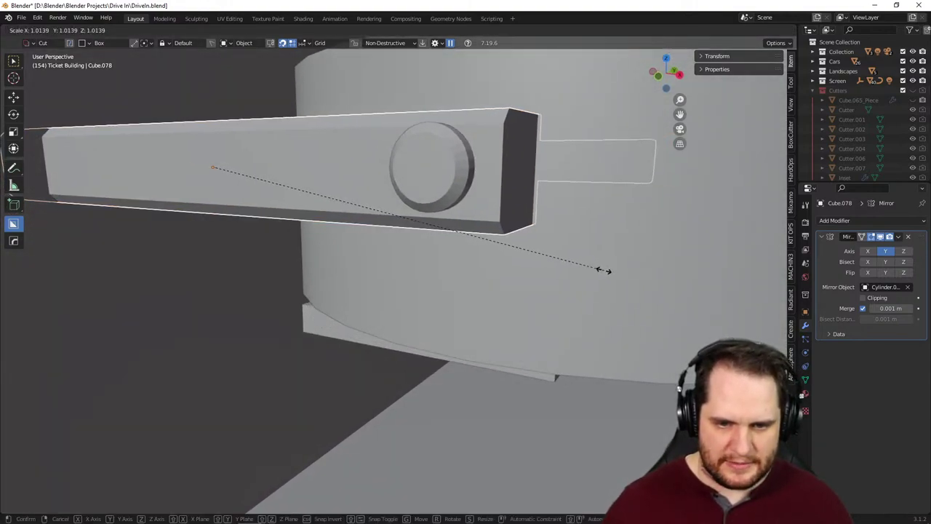
pyautogui.click(606, 271)
# - Raise the handle bar 0.004 m and shift it -0.0275 m along X
pyautogui.press('g')
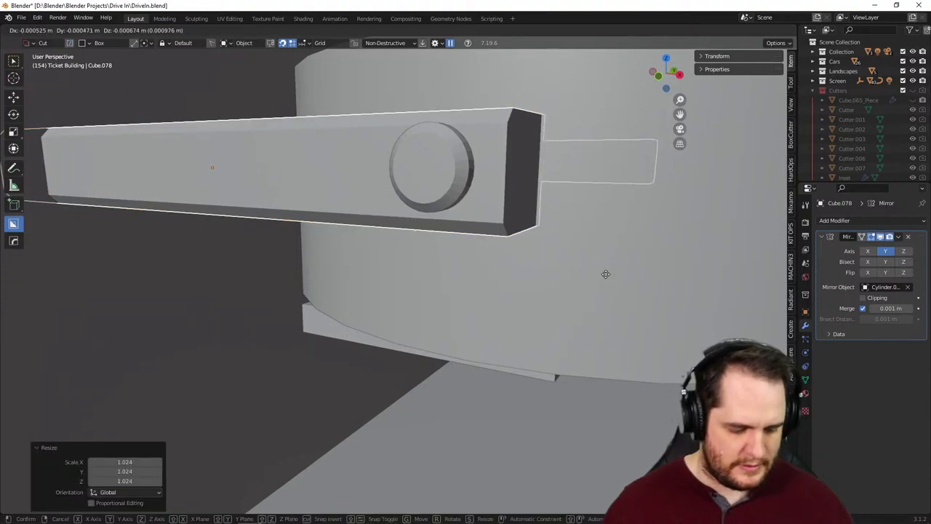
pyautogui.press('z')
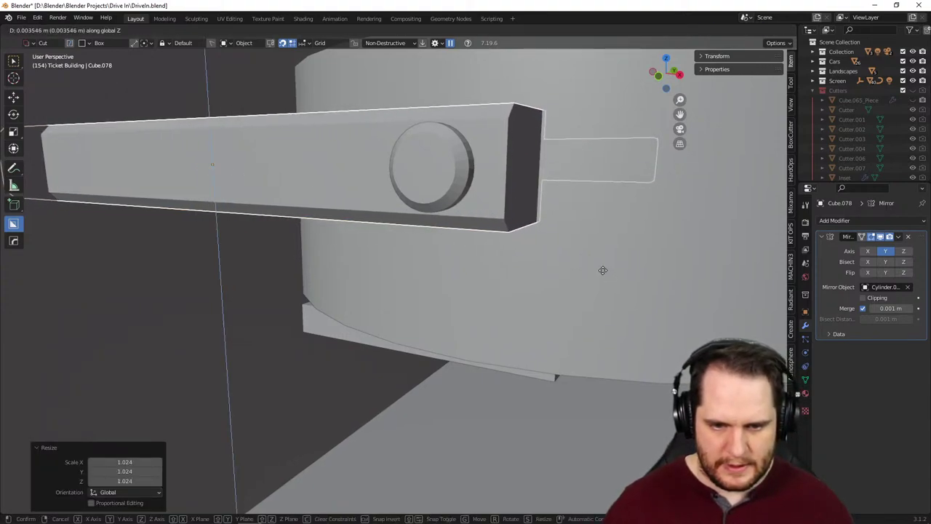
pyautogui.click(602, 271)
pyautogui.press('g')
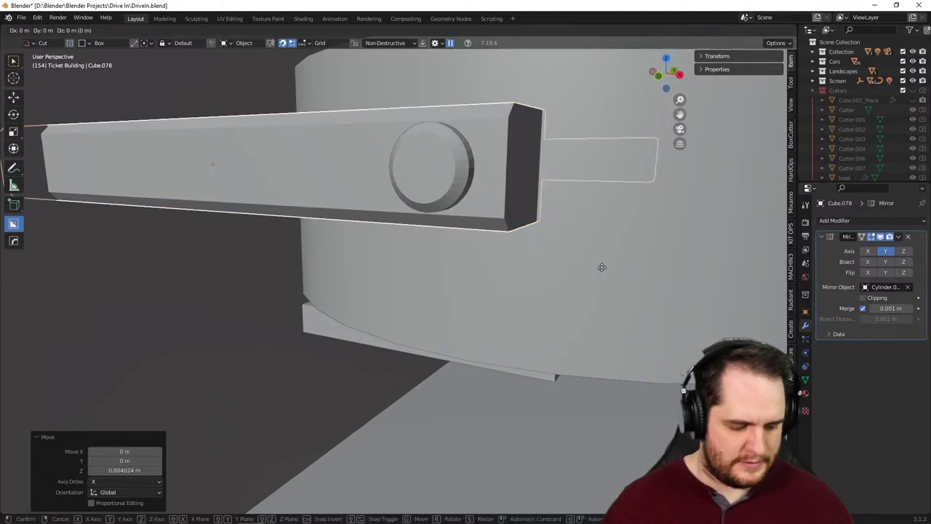
pyautogui.press('y')
pyautogui.press('x')
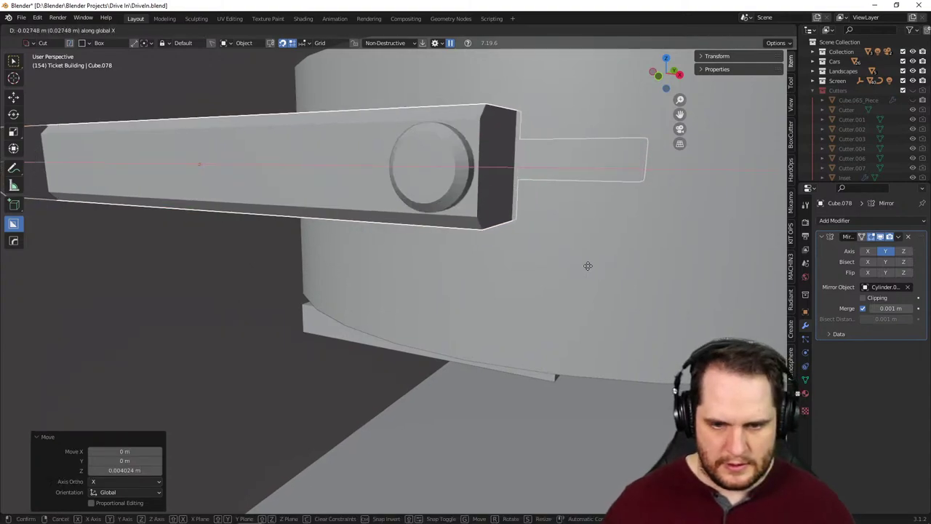
pyautogui.click(588, 265)
pyautogui.scroll(-2, 632, 258)
pyautogui.moveTo(632, 258); pyautogui.dragTo(457, 221, button='middle')
pyautogui.scroll(3, 566, 282)
# - In Edit Mode, move the bar's selected geometry along Y
pyautogui.press('Tab')
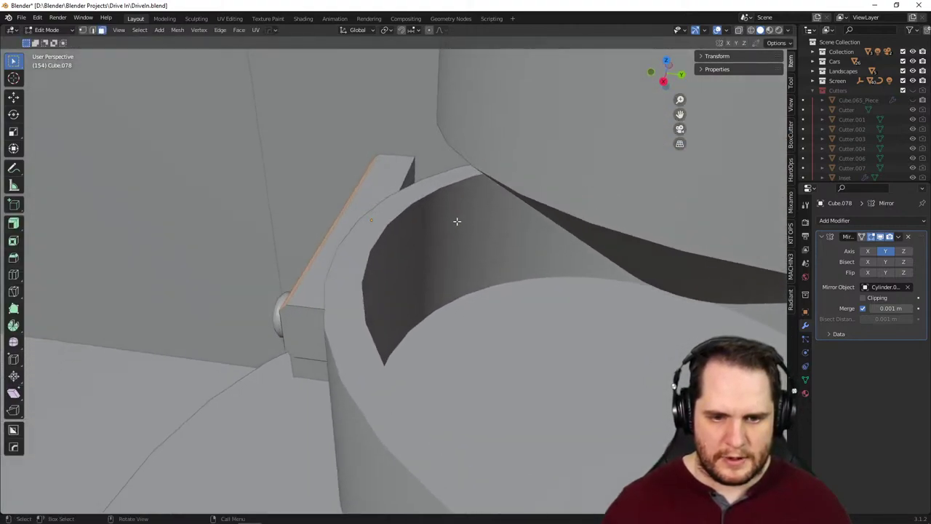
pyautogui.moveTo(413, 181); pyautogui.dragTo(603, 267, button='middle')
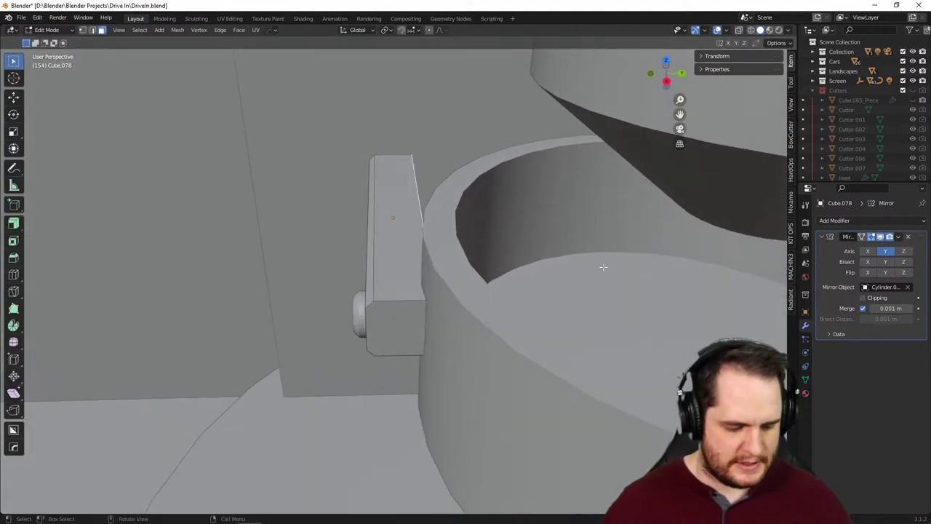
pyautogui.press('g')
pyautogui.press('y')
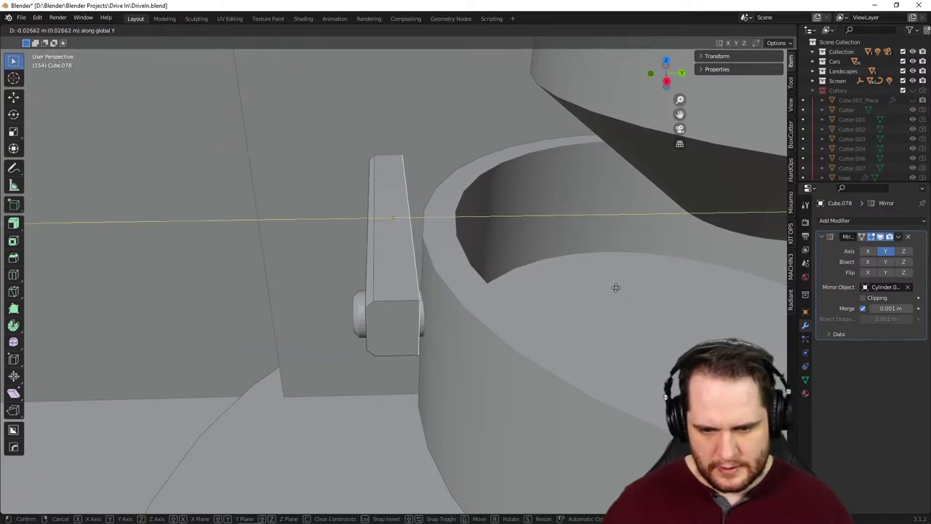
pyautogui.click(617, 288)
pyautogui.moveTo(592, 323); pyautogui.dragTo(568, 309, button='middle')
# - Apply the handle bar's scale and bevel its end edges
pyautogui.press('Tab')
pyautogui.press('Tab')
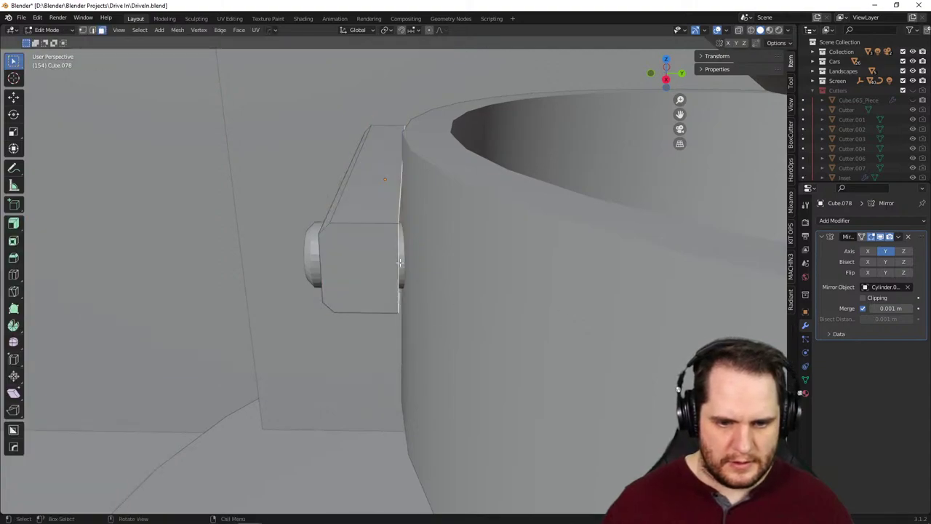
pyautogui.moveTo(444, 276); pyautogui.dragTo(469, 320, button='middle')
pyautogui.hotkey('ctrl', 'b')
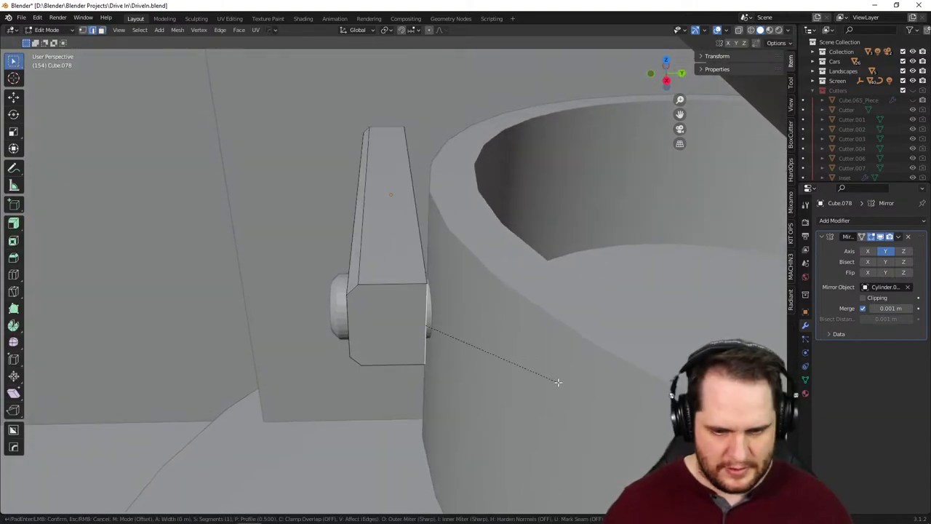
pyautogui.click(577, 390)
pyautogui.press('Tab')
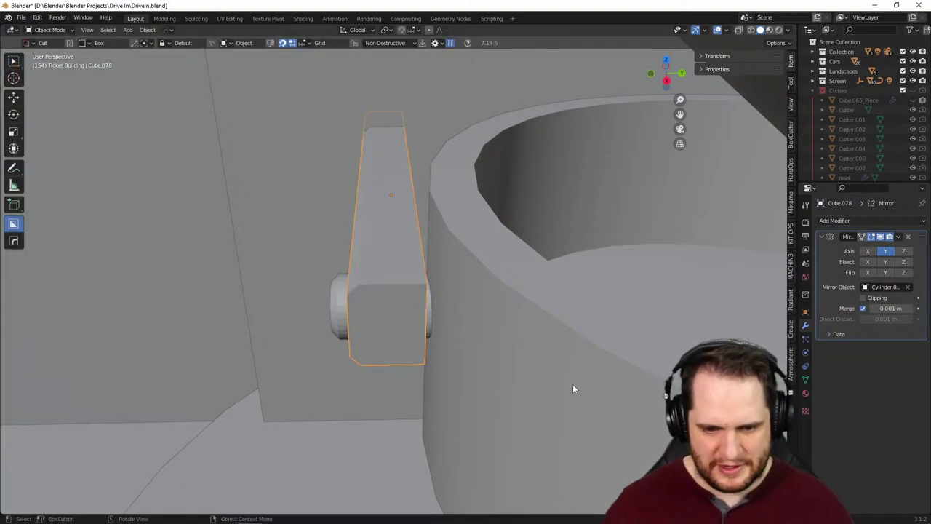
pyautogui.hotkey('shift', 'a')
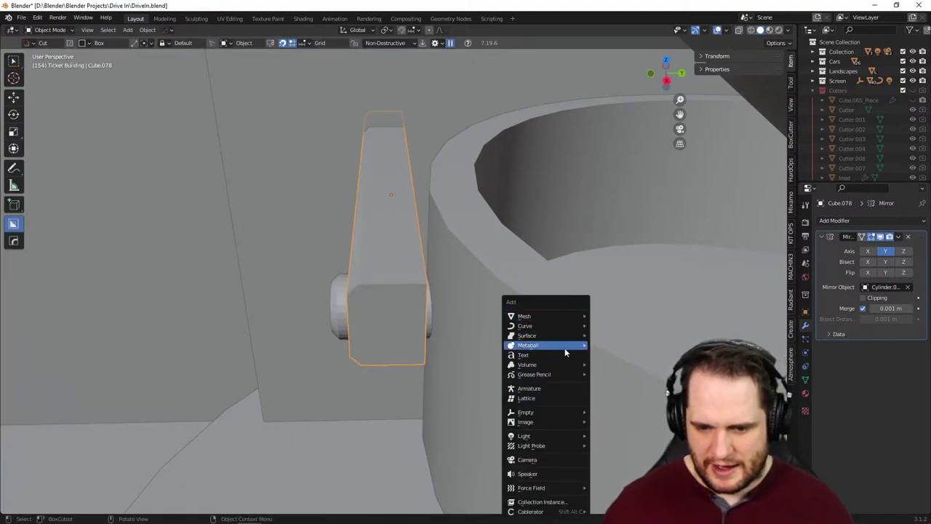
pyautogui.hotkey('ctrl', 'a')
pyautogui.click(425, 226)
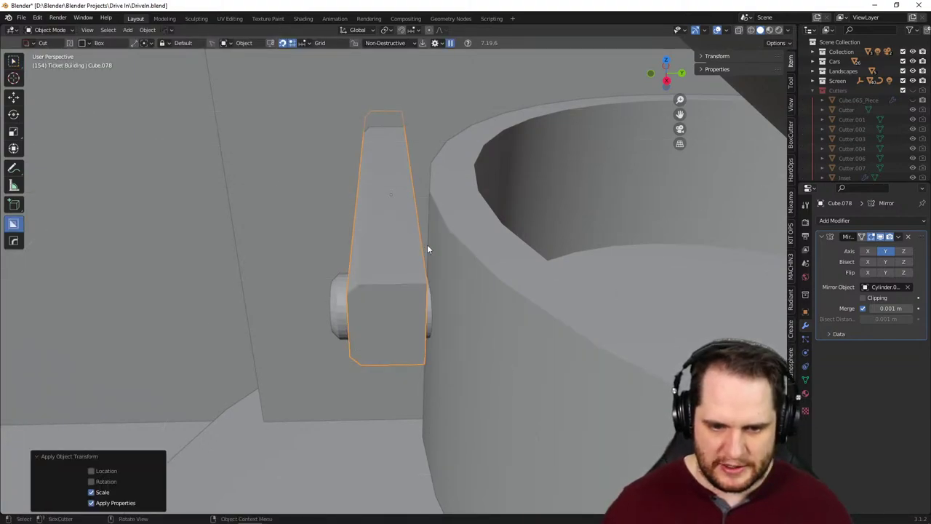
pyautogui.press('Tab')
pyautogui.moveTo(437, 322); pyautogui.dragTo(436, 327, button='middle')
pyautogui.hotkey('ctrl', 'b')
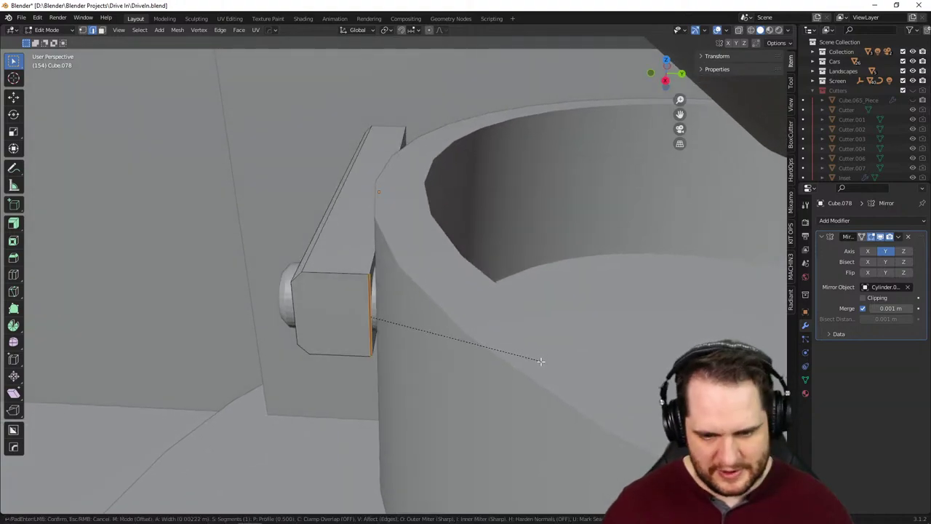
pyautogui.click(549, 369)
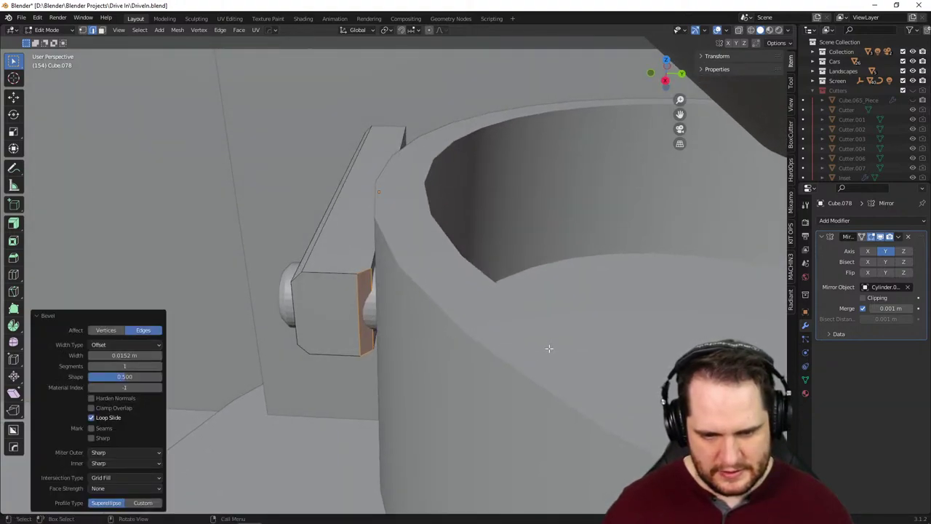
# - Slide the handle bar along X against the kettle wall
pyautogui.moveTo(551, 347); pyautogui.dragTo(665, 280, button='middle')
pyautogui.press('q')
pyautogui.press('Tab')
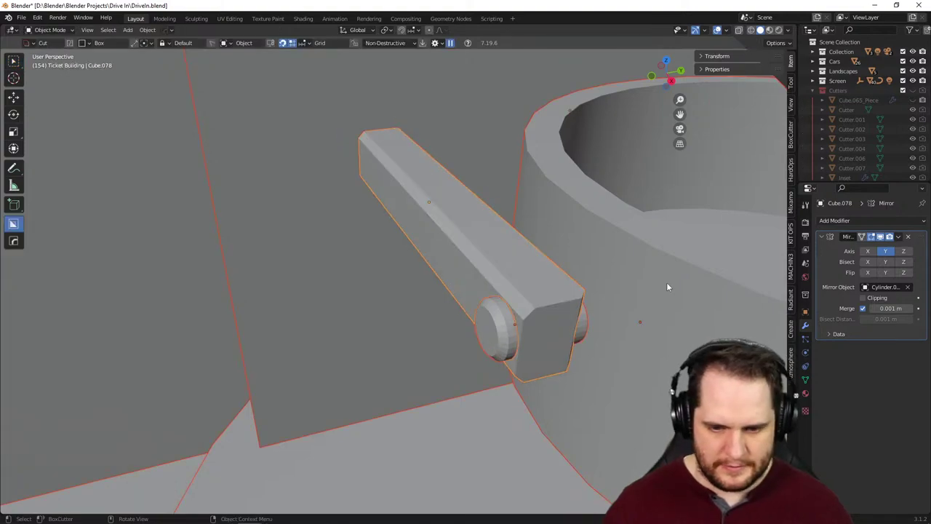
pyautogui.click(506, 261)
pyautogui.press('g')
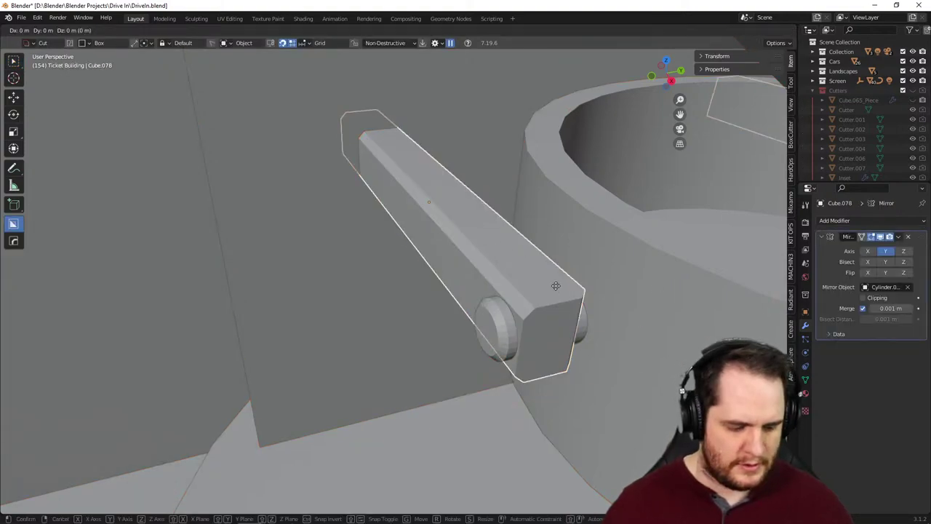
pyautogui.press('x')
pyautogui.click(560, 290)
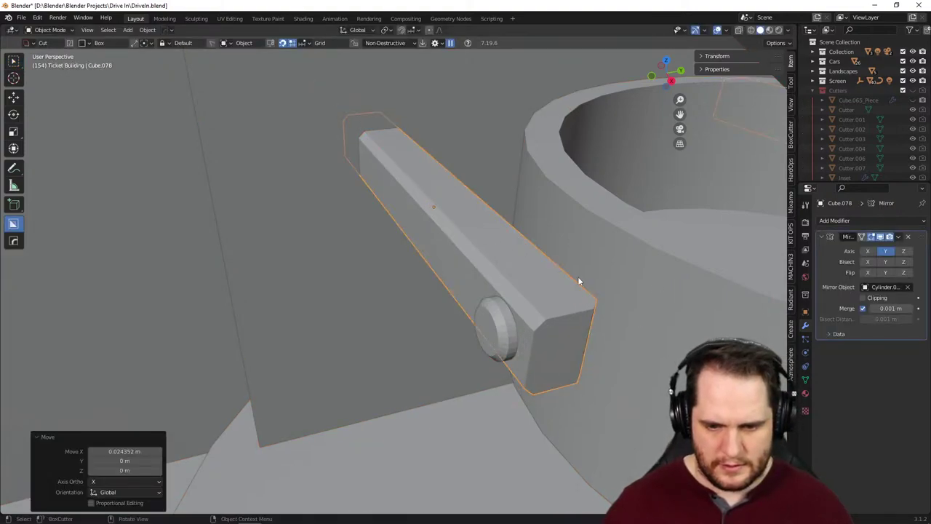
# - Select the wall behind the kettle and view the kettle from a low frontal angle
pyautogui.moveTo(563, 287); pyautogui.dragTo(552, 252, button='middle')
pyautogui.press('Tab')
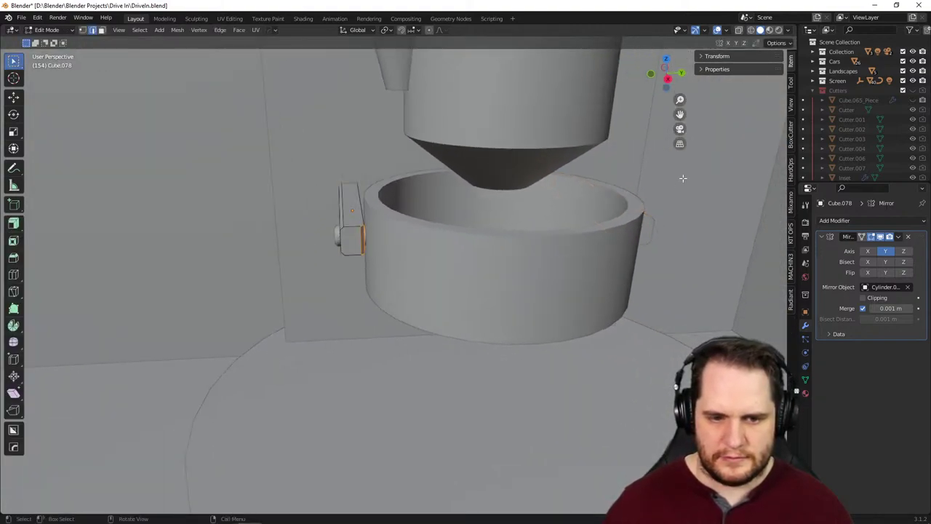
pyautogui.press('Tab')
pyautogui.click(697, 182)
pyautogui.moveTo(697, 182); pyautogui.dragTo(680, 217, button='middle')
pyautogui.moveTo(566, 260); pyautogui.dragTo(495, 291, button='middle')
# - Widen Cylinder.016's inner wall faces by 1.043 in X and Y, keeping height unchanged
pyautogui.scroll(2, 522, 201)
pyautogui.click(493, 286)
pyautogui.press('Tab')
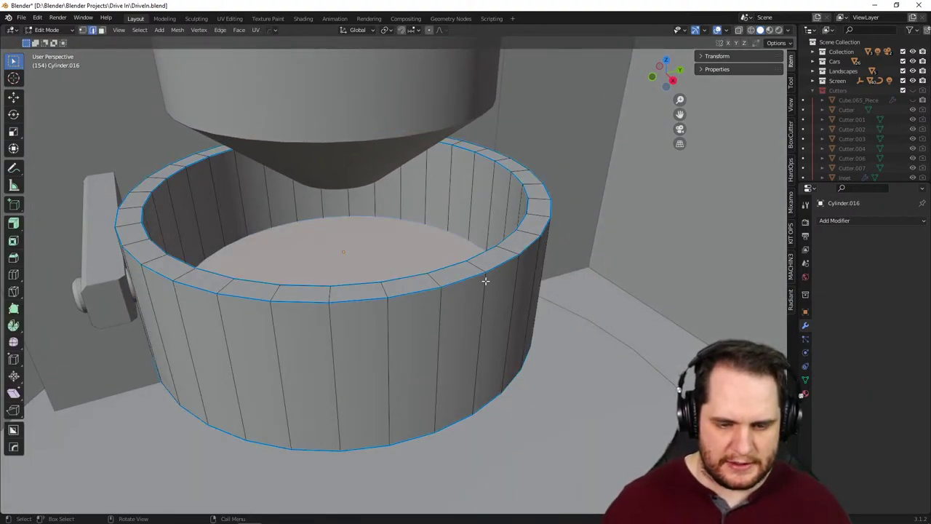
pyautogui.press('ctrl+KP_Add')
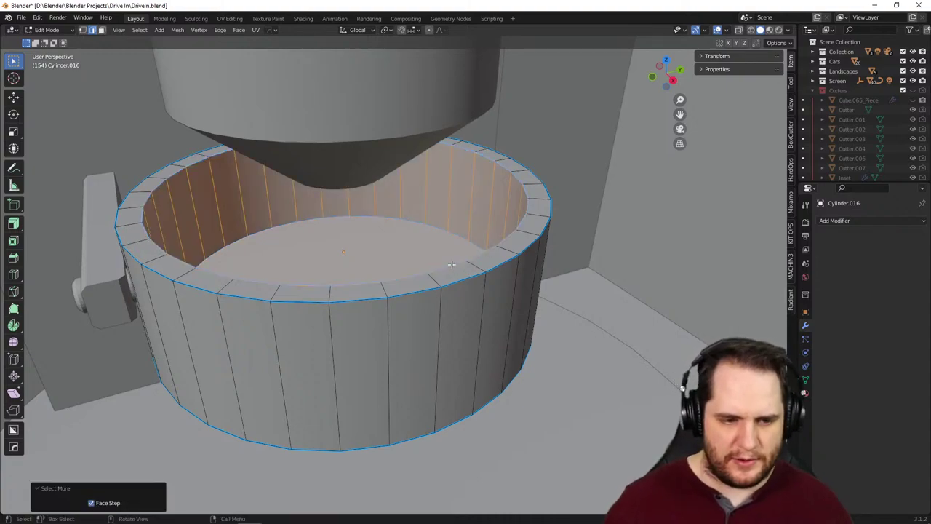
pyautogui.press('s')
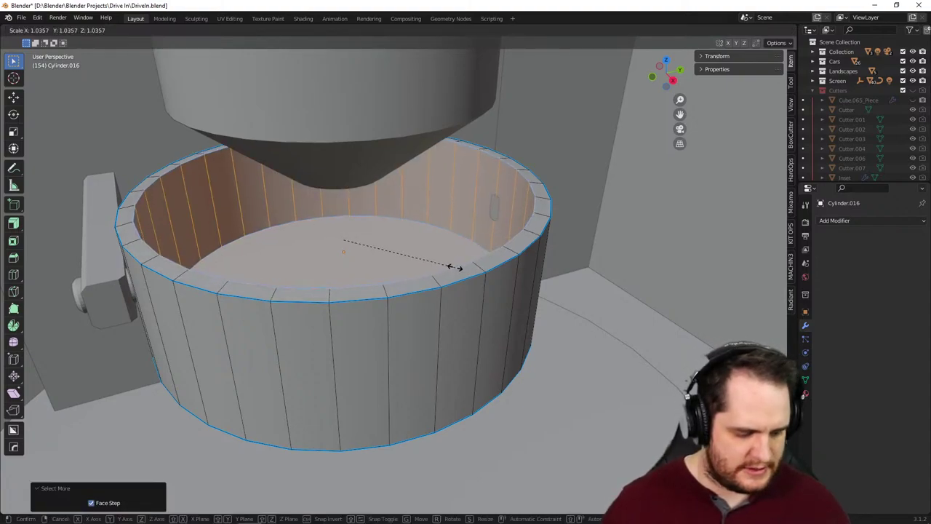
pyautogui.hotkey('shift', 'z')
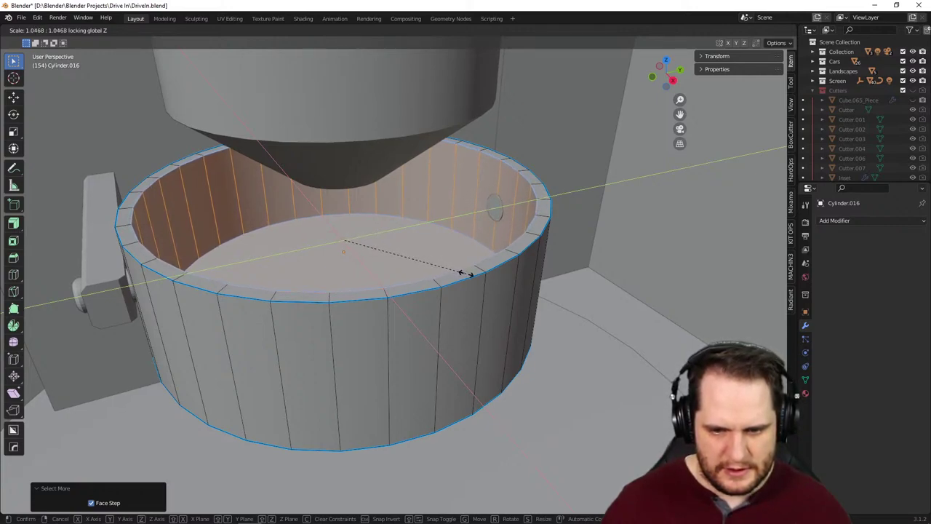
pyautogui.click(464, 271)
pyautogui.scroll(-6, 509, 291)
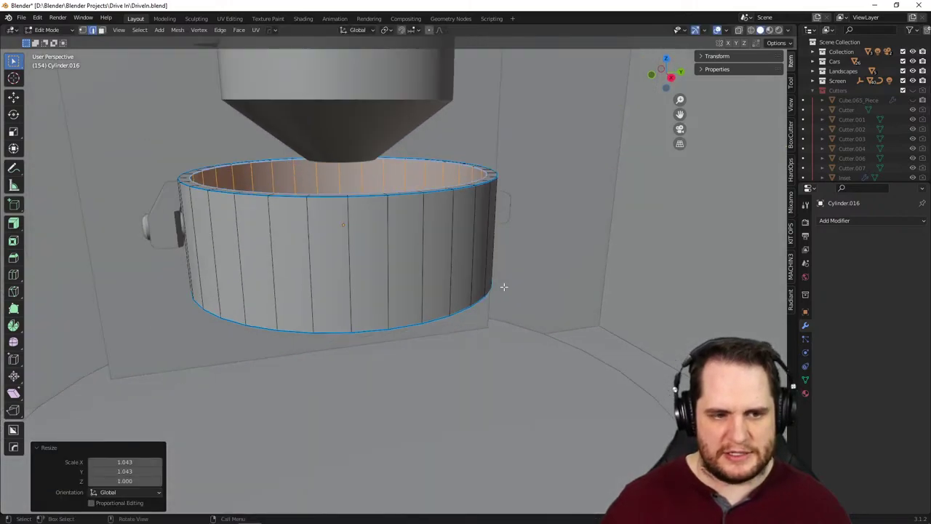
pyautogui.scroll(6, 509, 295)
pyautogui.press('Tab')
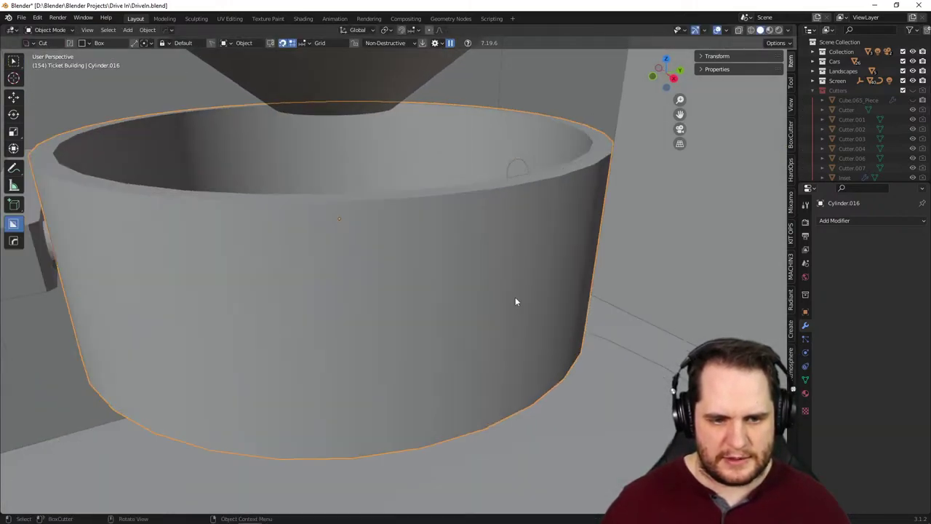
pyautogui.moveTo(518, 312); pyautogui.dragTo(457, 296, button='middle')
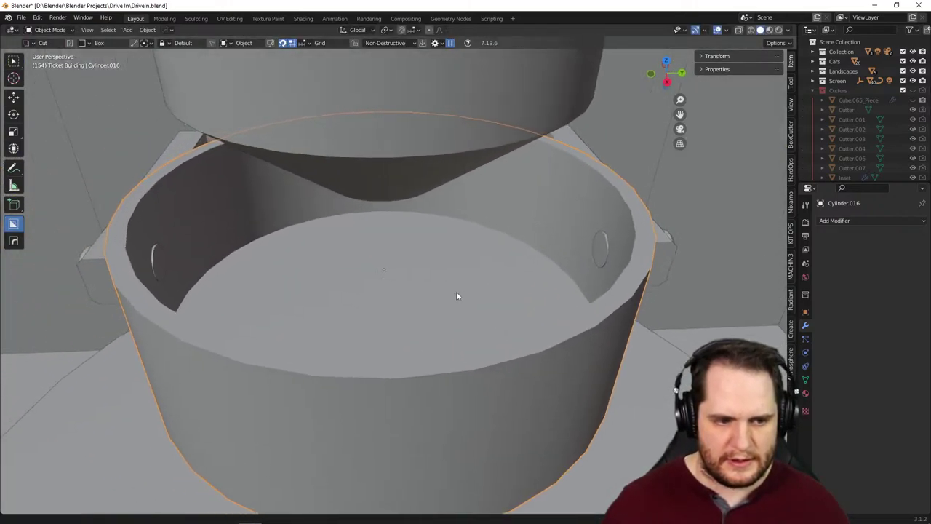
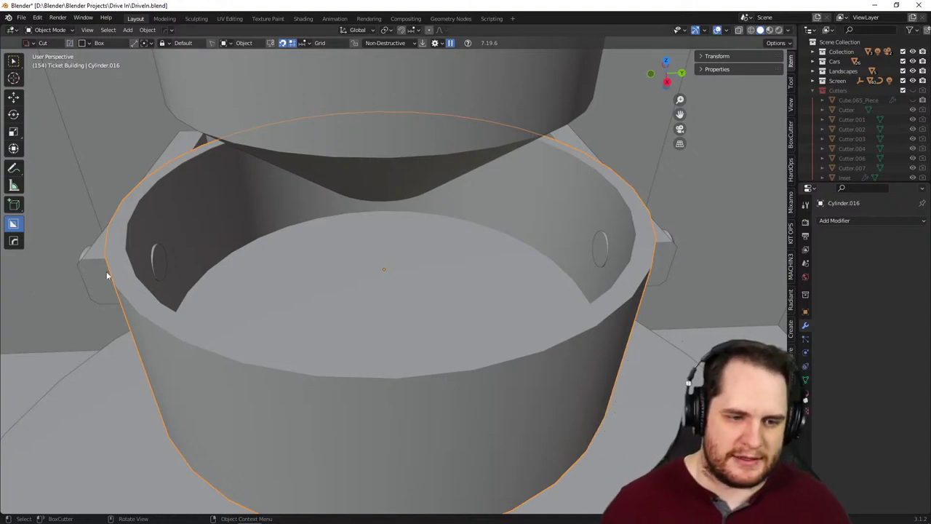
# - Add a Bevel modifier to the bowl cylinder
pyautogui.moveTo(109, 278); pyautogui.dragTo(183, 222, button='middle')
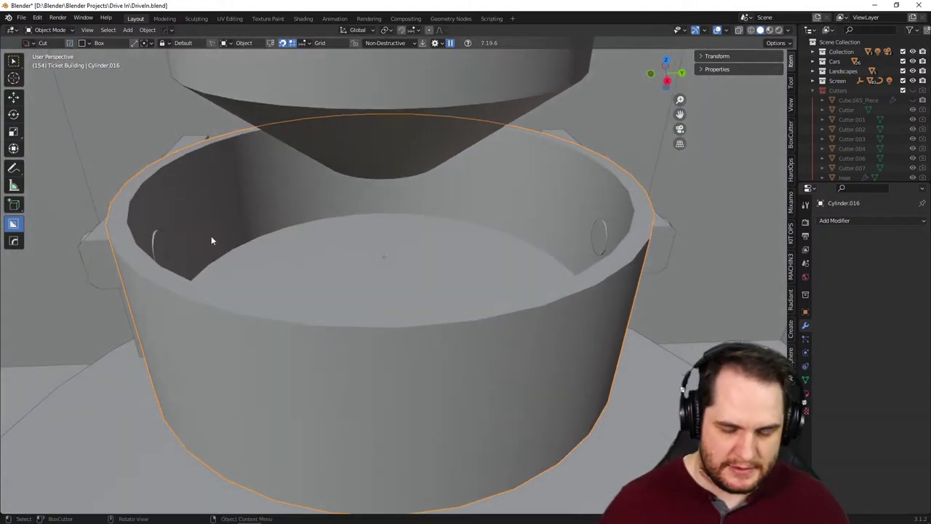
pyautogui.moveTo(520, 373); pyautogui.dragTo(503, 345, button='middle')
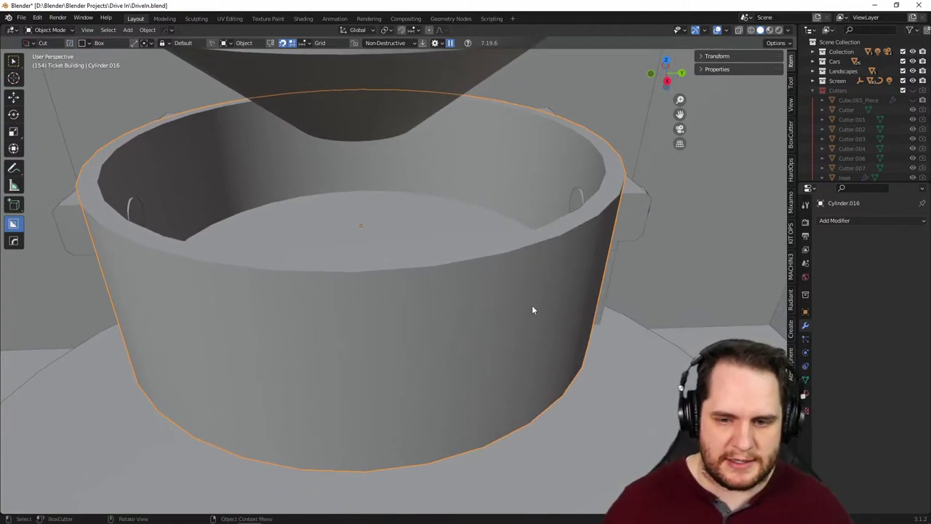
pyautogui.click(839, 222)
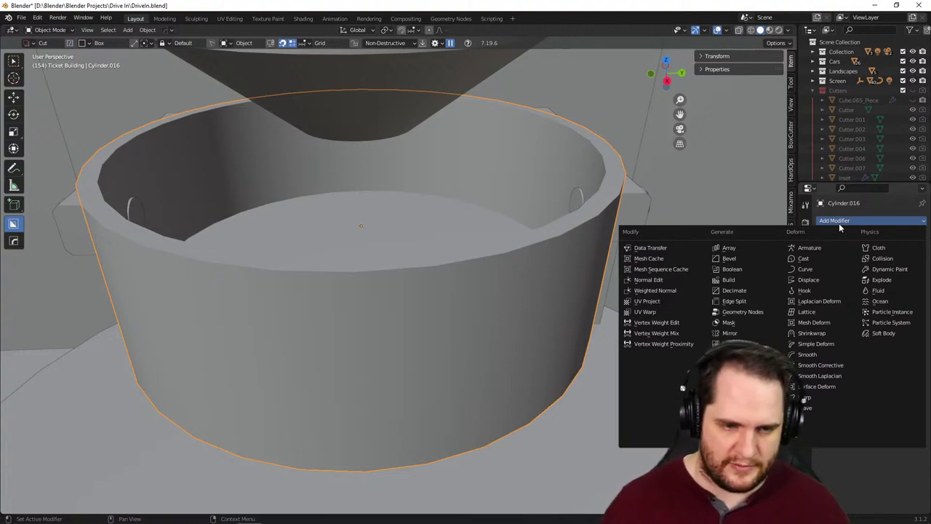
pyautogui.click(739, 263)
# - Set the bowl's bevel to 14 segments with an amount of about 0.011 m
pyautogui.moveTo(663, 292); pyautogui.dragTo(677, 289, button='middle')
pyautogui.moveTo(886, 286); pyautogui.dragTo(910, 286)
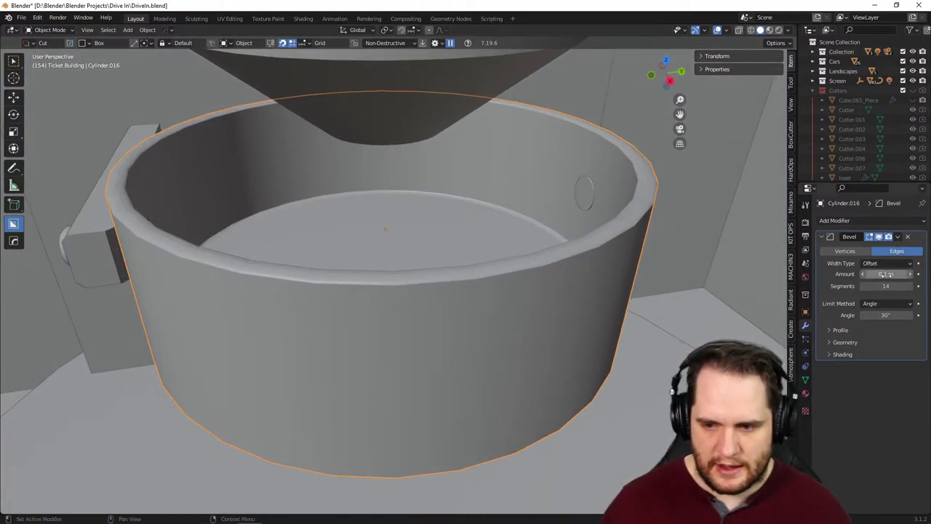
pyautogui.moveTo(886, 273); pyautogui.dragTo(855, 274)
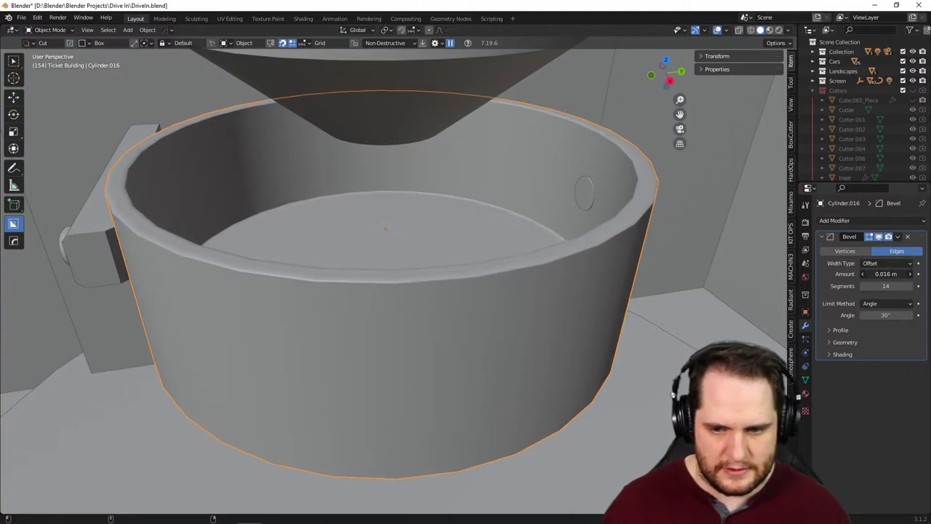
pyautogui.moveTo(639, 319); pyautogui.dragTo(564, 306, button='middle')
pyautogui.scroll(3, 544, 335)
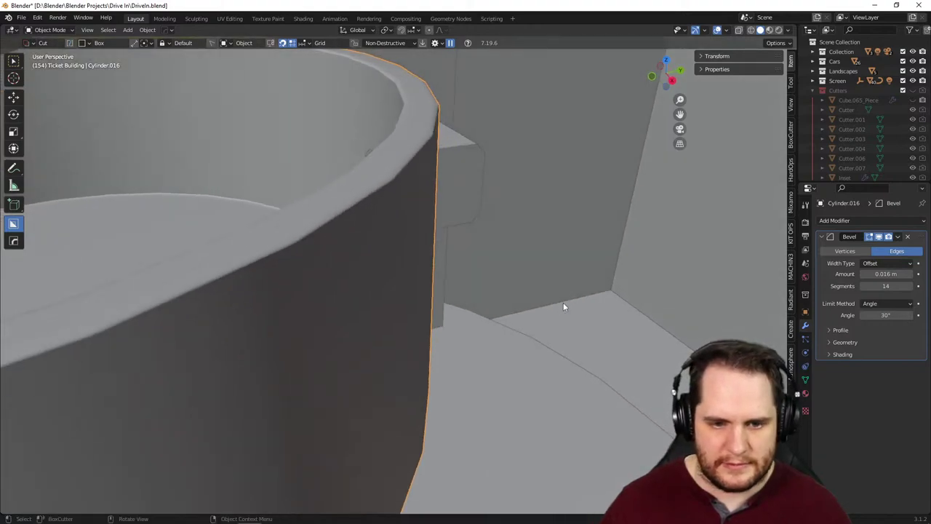
pyautogui.moveTo(887, 274)
pyautogui.mouseDown()
pyautogui.moveTo(906, 274)
pyautogui.moveTo(887, 273)
pyautogui.mouseUp()
# - Sharpen the bowl and mark its sharp edges with the HardOps Q menu
pyautogui.press('q')
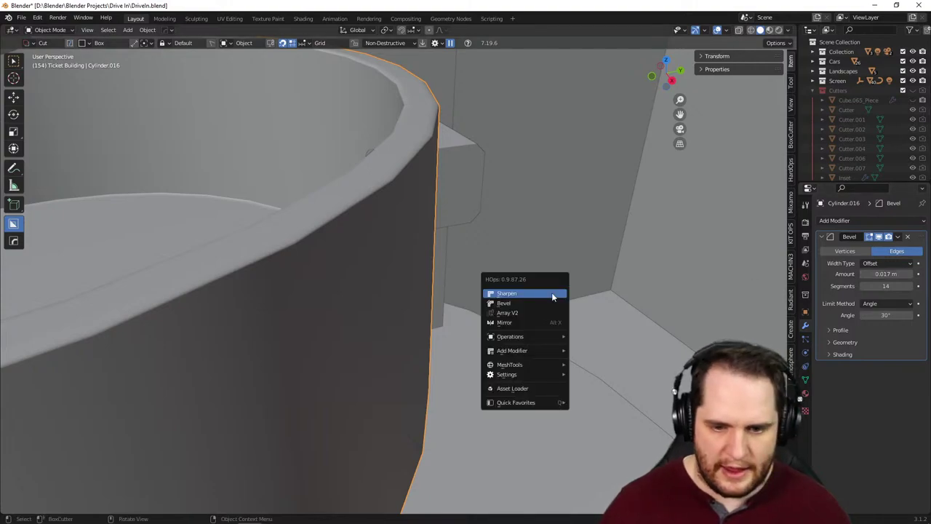
pyautogui.click(552, 294)
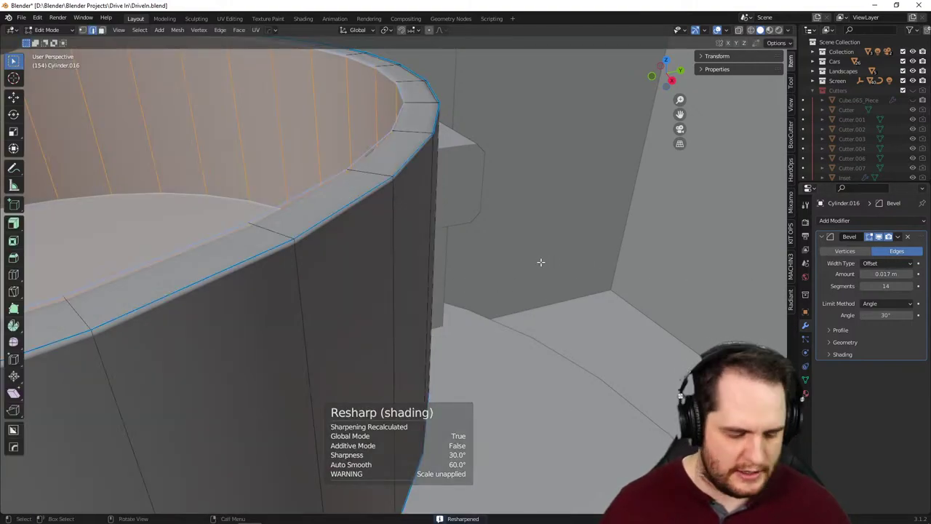
pyautogui.press('Tab')
pyautogui.press('q')
pyautogui.click(541, 263)
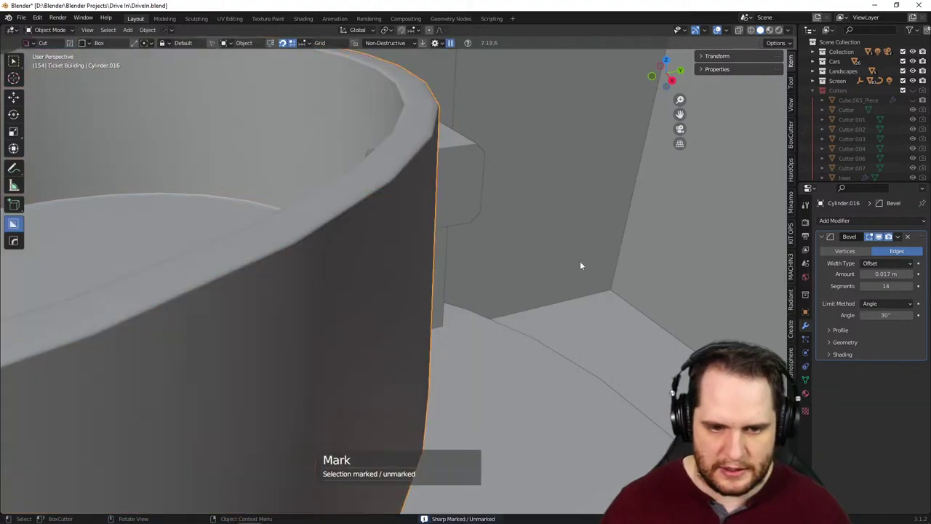
pyautogui.scroll(-5, 618, 265)
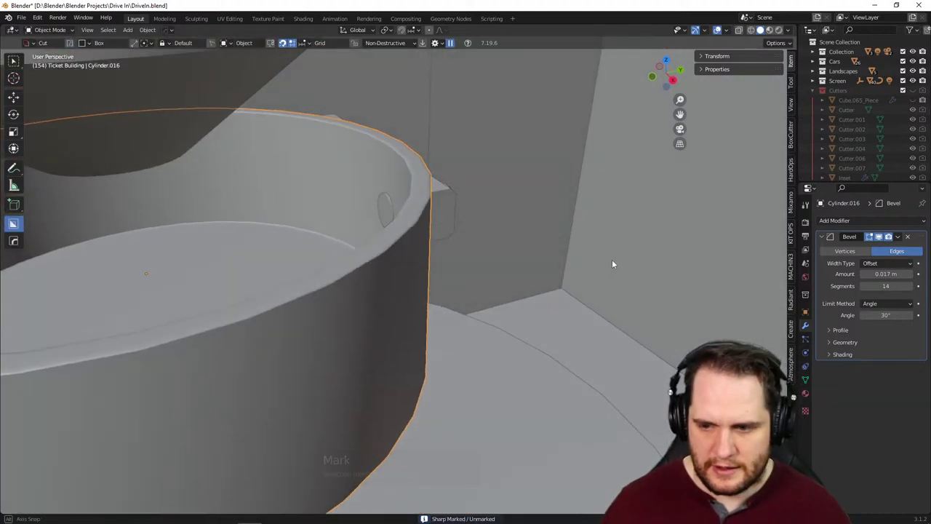
pyautogui.moveTo(612, 264); pyautogui.dragTo(628, 260, button='middle')
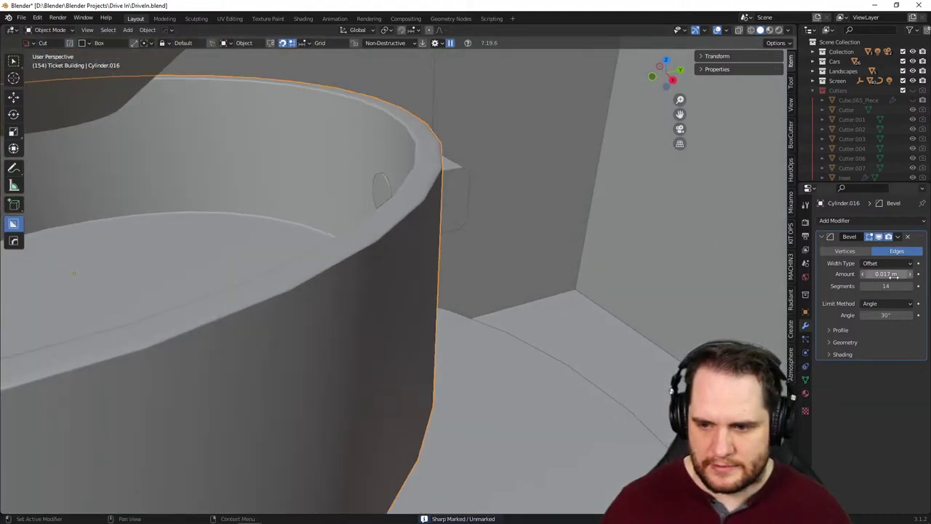
# - Reduce the bowl's bevel modifier to 2 segments
pyautogui.moveTo(865, 287); pyautogui.dragTo(846, 287)
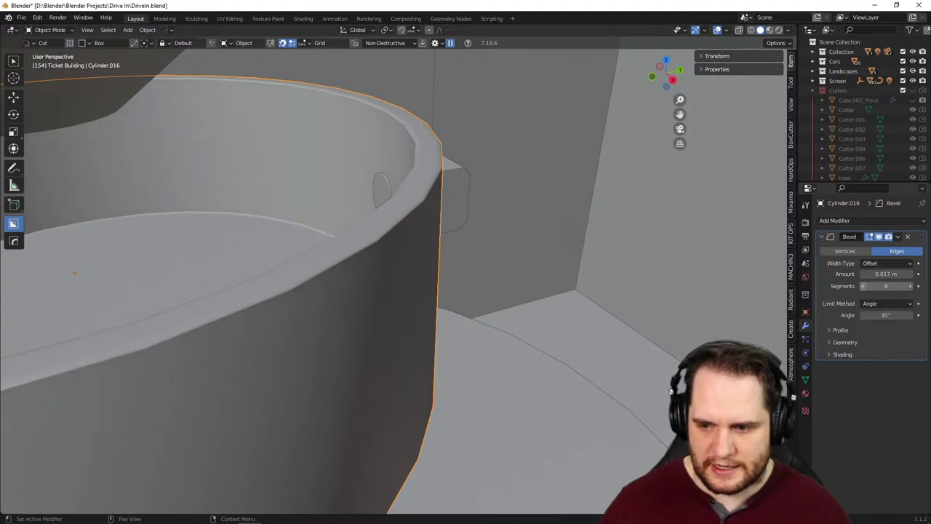
pyautogui.click(864, 286)
pyautogui.click(865, 287)
pyautogui.click(864, 287)
pyautogui.click(865, 286)
pyautogui.click(864, 287)
pyautogui.click(864, 287)
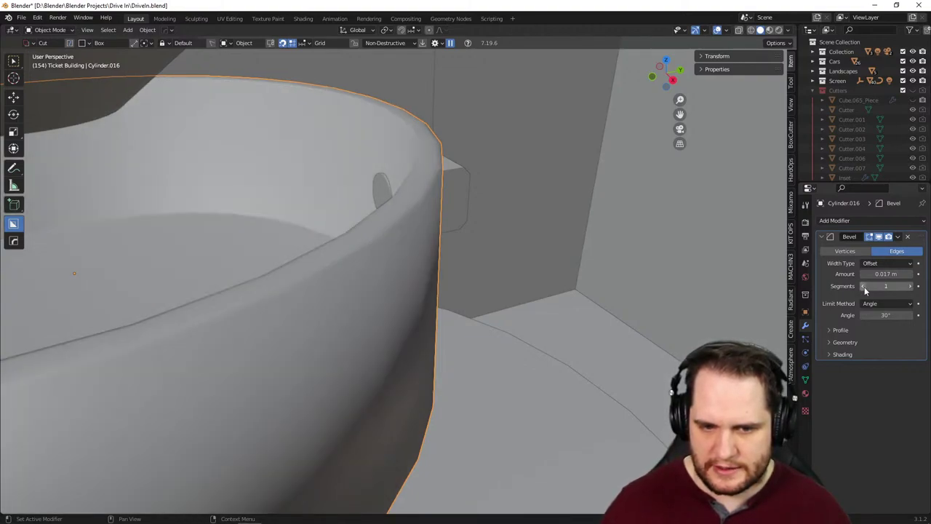
pyautogui.click(910, 286)
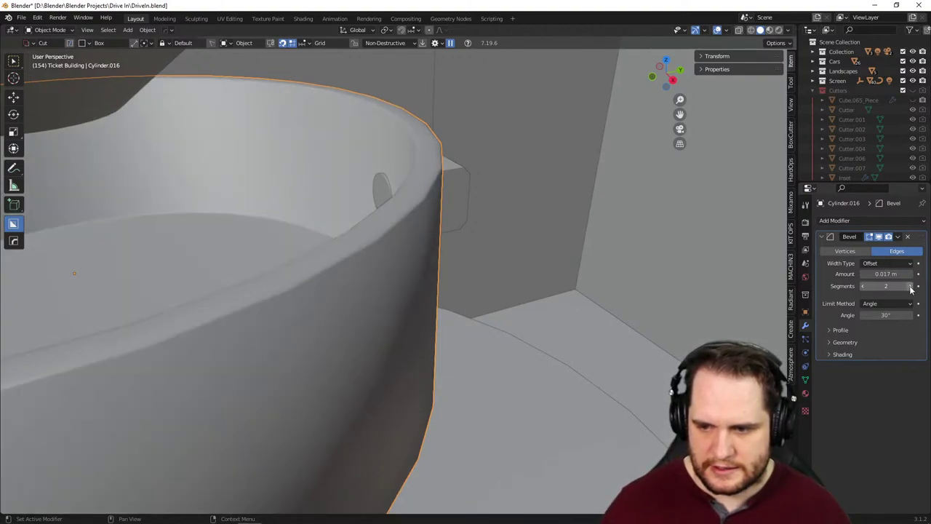
pyautogui.moveTo(887, 273)
pyautogui.mouseDown()
pyautogui.moveTo(909, 274)
pyautogui.moveTo(888, 274)
pyautogui.mouseUp()
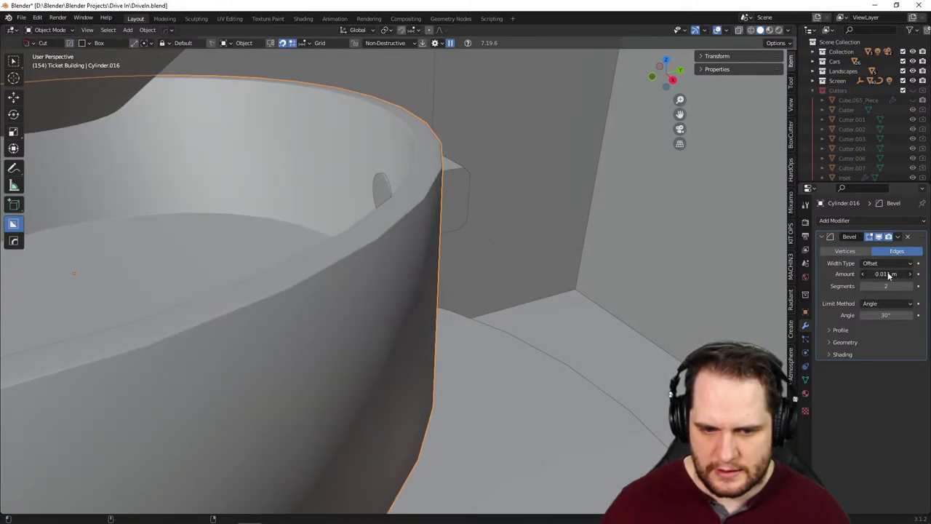
pyautogui.moveTo(510, 291); pyautogui.dragTo(580, 251, button='middle')
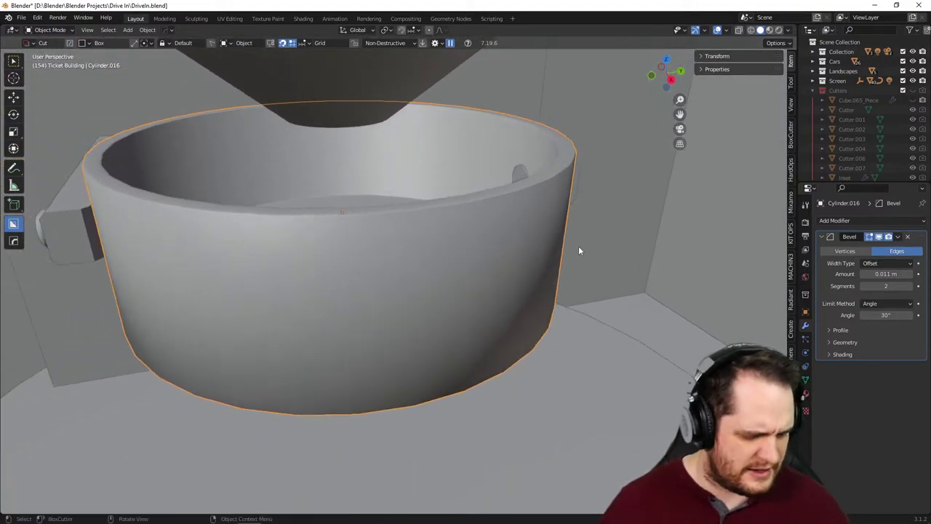
# - Apply the bowl's scale and set the bevel amount to 0.006 m
pyautogui.hotkey('ctrl', 'a')
pyautogui.click(580, 247)
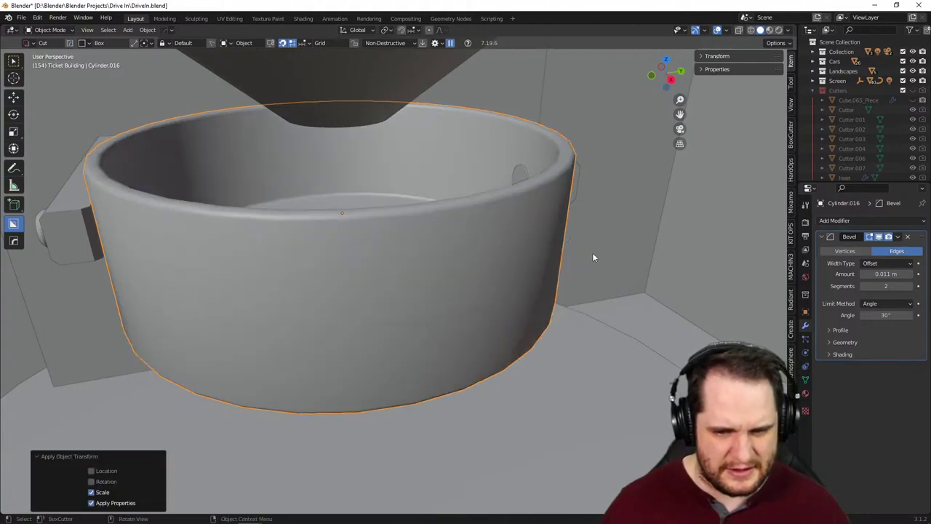
pyautogui.moveTo(595, 258); pyautogui.dragTo(519, 308, button='middle')
pyautogui.moveTo(891, 273); pyautogui.dragTo(870, 274)
pyautogui.moveTo(466, 233); pyautogui.dragTo(483, 248, button='middle')
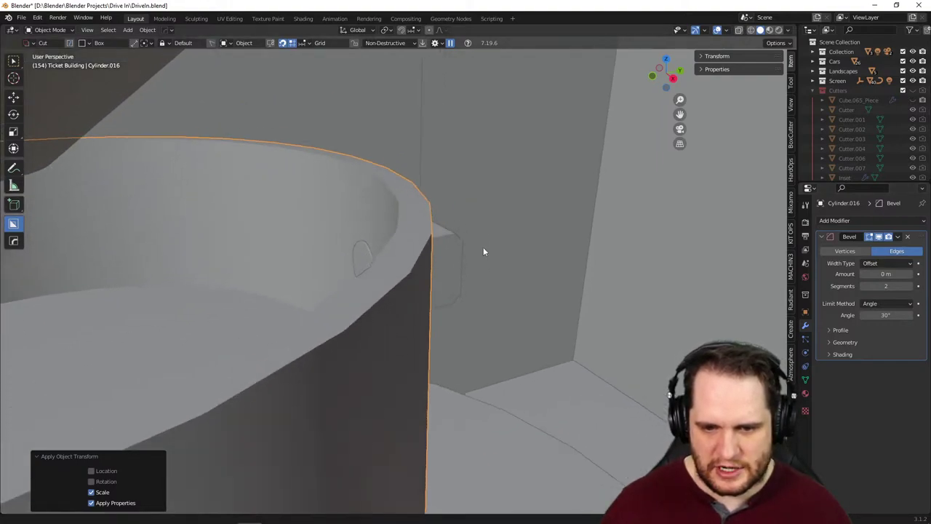
pyautogui.scroll(2, 483, 249)
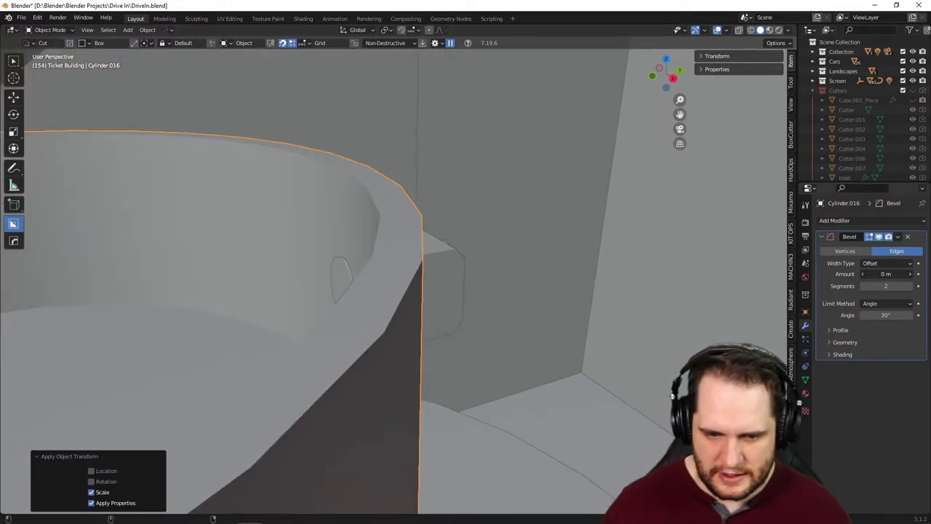
pyautogui.moveTo(886, 274); pyautogui.dragTo(896, 273)
pyautogui.scroll(-2, 587, 282)
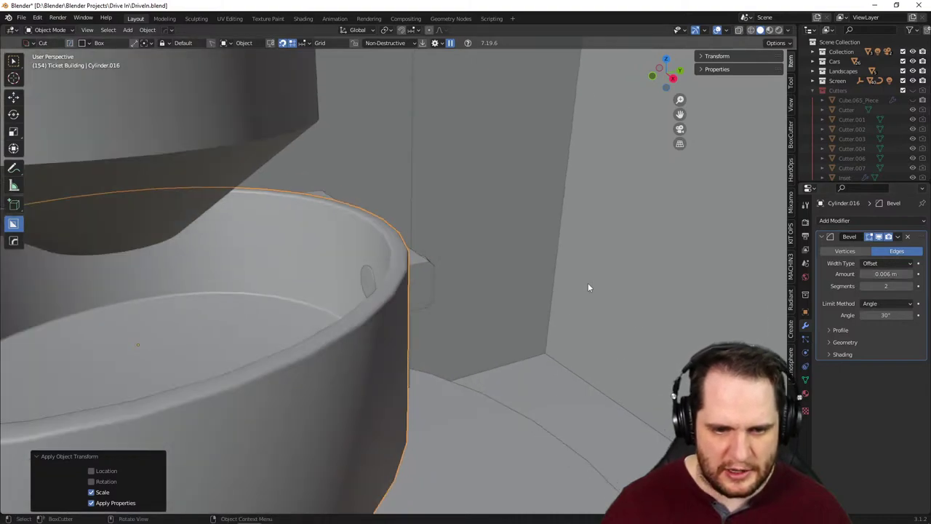
pyautogui.moveTo(588, 283); pyautogui.dragTo(608, 219, button='middle')
pyautogui.scroll(-2, 473, 246)
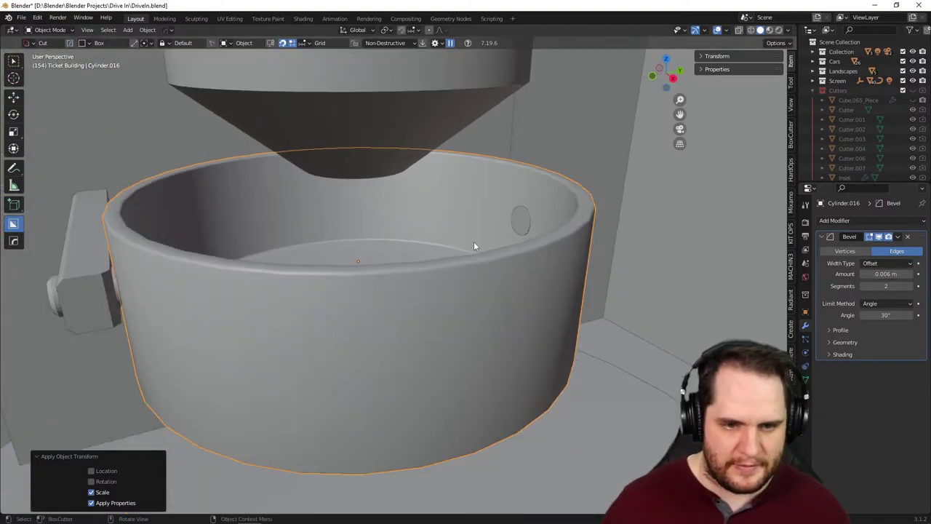
# - Select the cone above the bowl and enter Edit Mode on it
pyautogui.click(400, 134)
pyautogui.moveTo(386, 121); pyautogui.dragTo(411, 160, button='middle')
pyautogui.press('Tab')
pyautogui.scroll(2, 389, 224)
pyautogui.scroll(2, 327, 161)
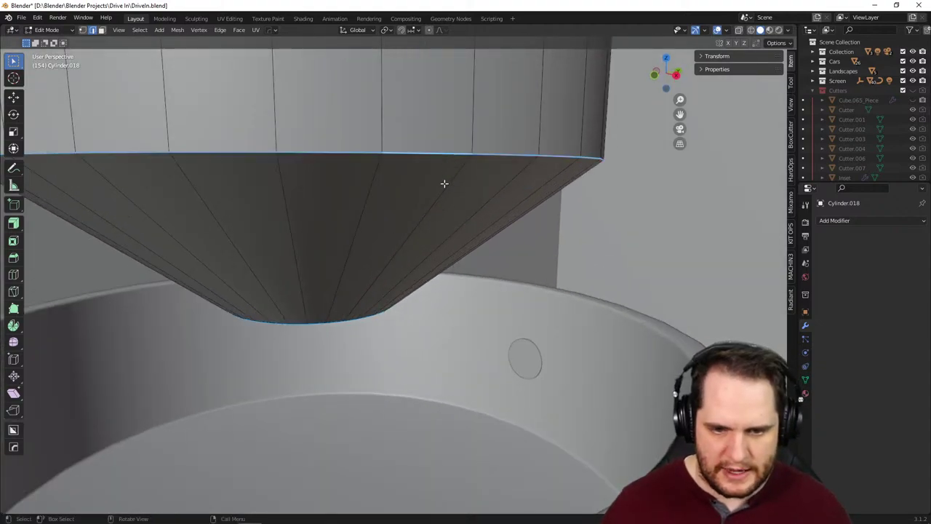
# - Try a Ctrl+B bevel on the cone's edge loop, then cancel it
pyautogui.moveTo(442, 183); pyautogui.dragTo(492, 235, button='middle')
pyautogui.hotkey('ctrl', 'b')
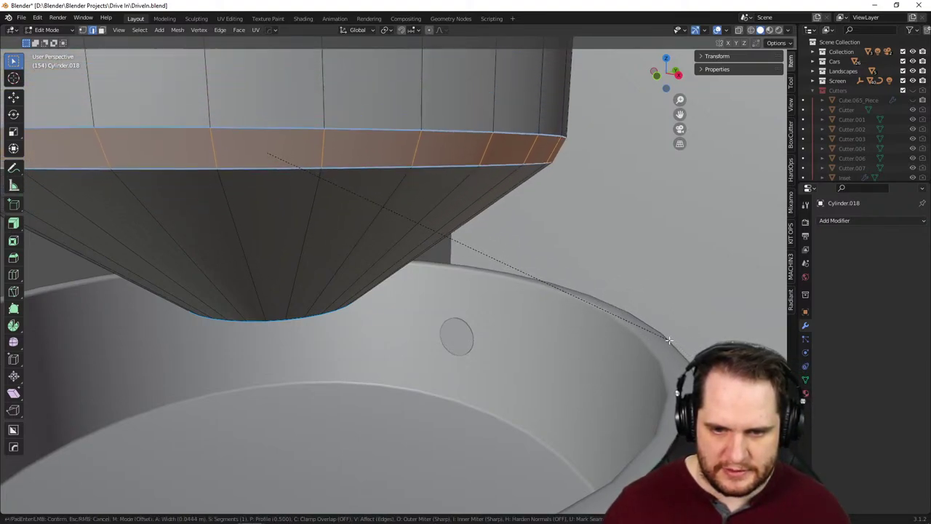
pyautogui.scroll(2, 677, 342)
pyautogui.scroll(5, 676, 343)
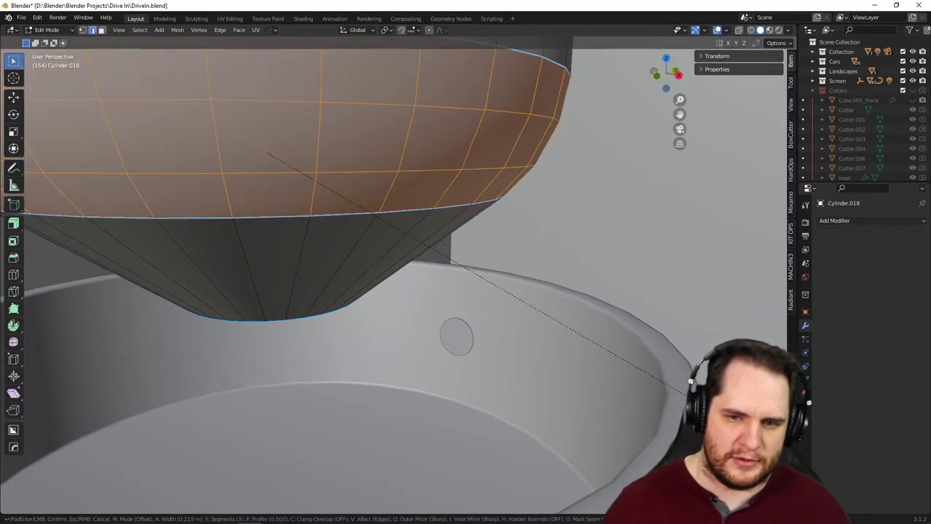
pyautogui.rightClick(691, 380)
pyautogui.scroll(-3, 692, 379)
pyautogui.moveTo(657, 351); pyautogui.dragTo(585, 310, button='middle')
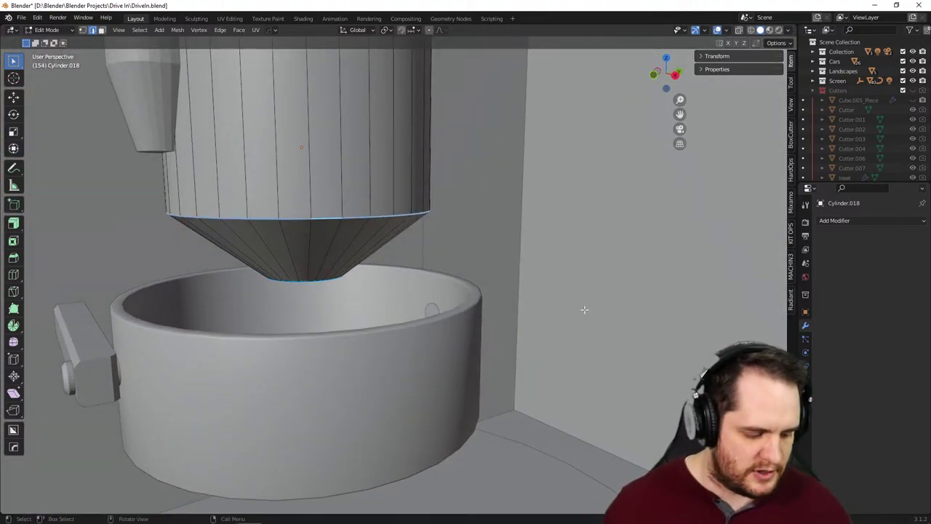
# - Return the cone to Object Mode and orbit to a lower view of the machine
pyautogui.press('Tab')
pyautogui.press('Tab')
pyautogui.press('Tab')
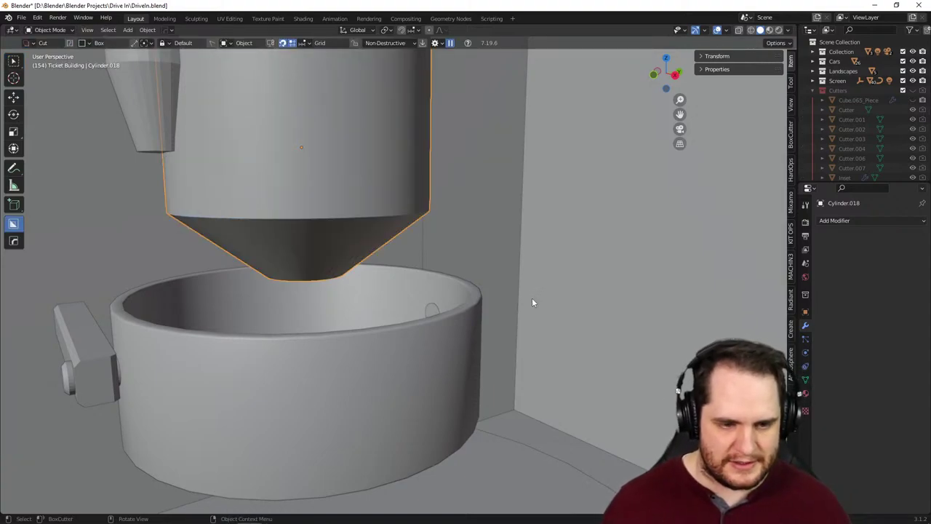
pyautogui.moveTo(532, 298); pyautogui.dragTo(549, 269, button='middle')
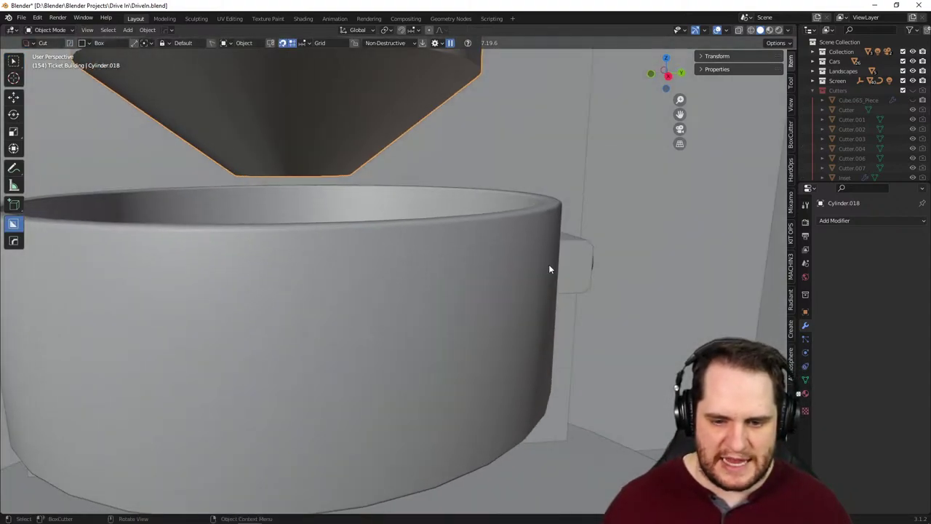
pyautogui.moveTo(467, 353); pyautogui.dragTo(425, 340, button='middle')
pyautogui.scroll(-5, 517, 368)
pyautogui.scroll(1, 412, 347)
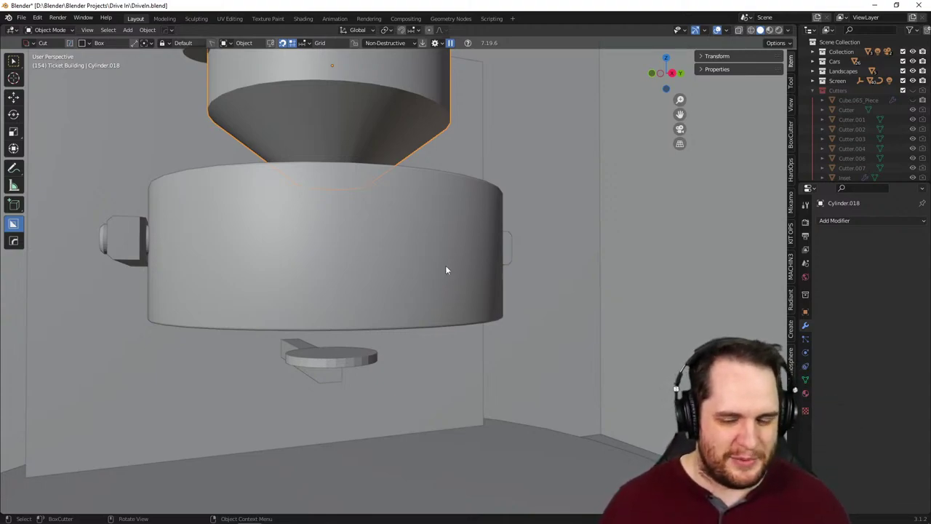
pyautogui.moveTo(464, 296); pyautogui.dragTo(483, 323, button='middle')
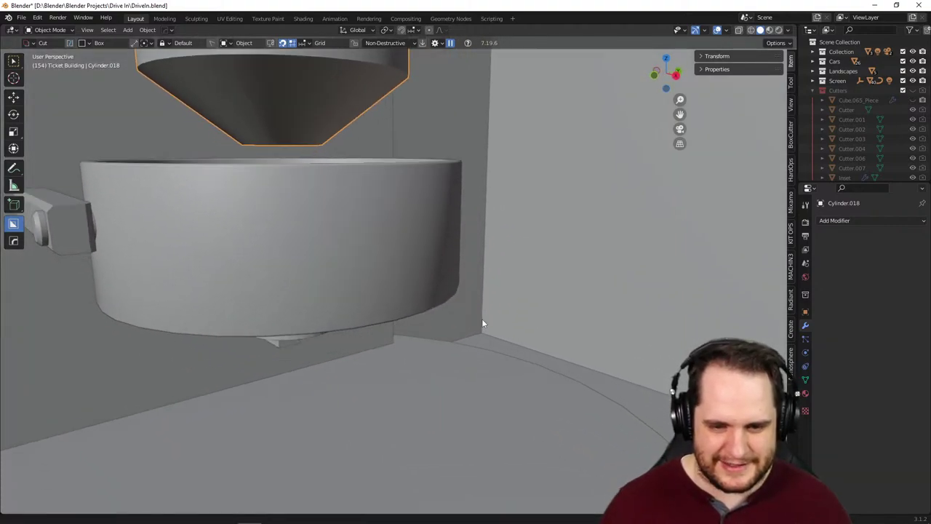
# - Bevel the edge loop around the bowl's underside with Ctrl+B
pyautogui.click(413, 319)
pyautogui.press('Tab')
pyautogui.scroll(4, 410, 313)
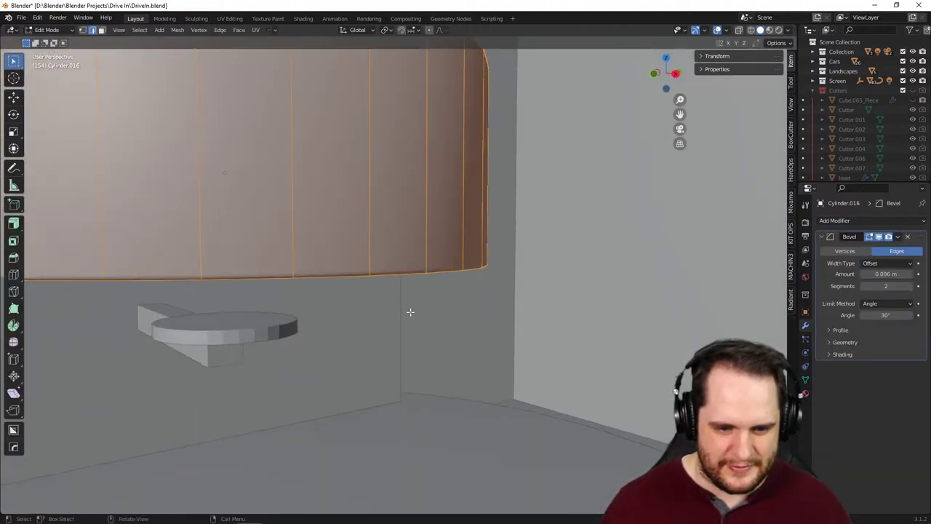
pyautogui.moveTo(410, 312); pyautogui.dragTo(414, 335, button='middle')
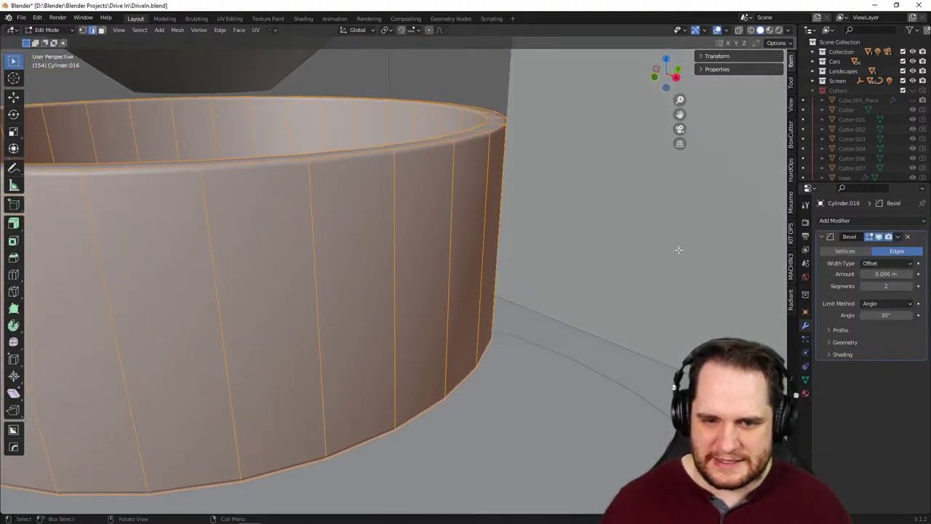
pyautogui.moveTo(472, 294); pyautogui.dragTo(494, 280, button='middle')
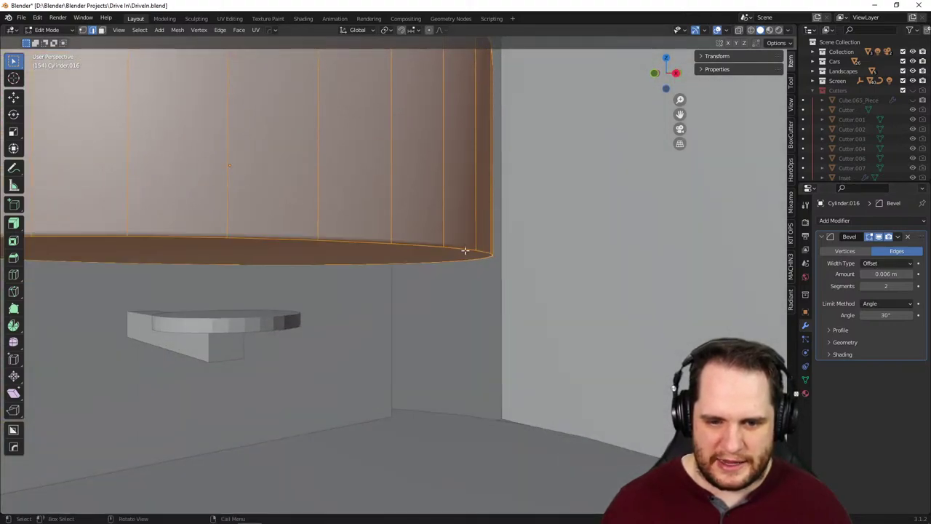
pyautogui.click(494, 280)
pyautogui.keyDown('alt'); pyautogui.click(431, 243); pyautogui.keyUp('alt')
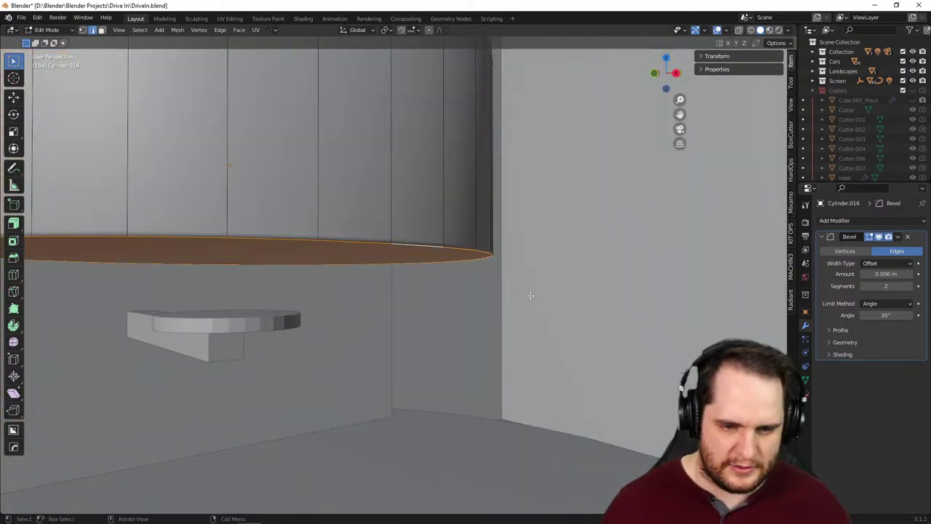
pyautogui.hotkey('ctrl', 'b')
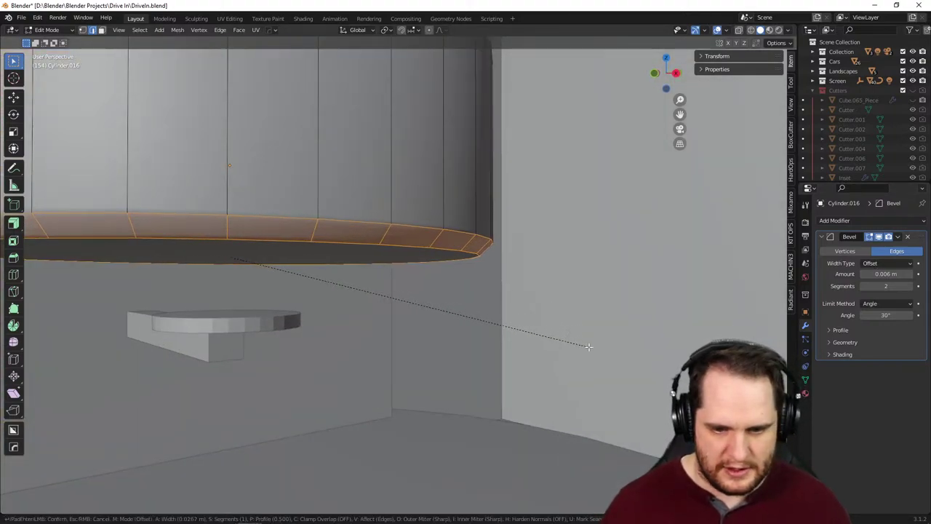
pyautogui.click(591, 352)
pyautogui.press('Tab')
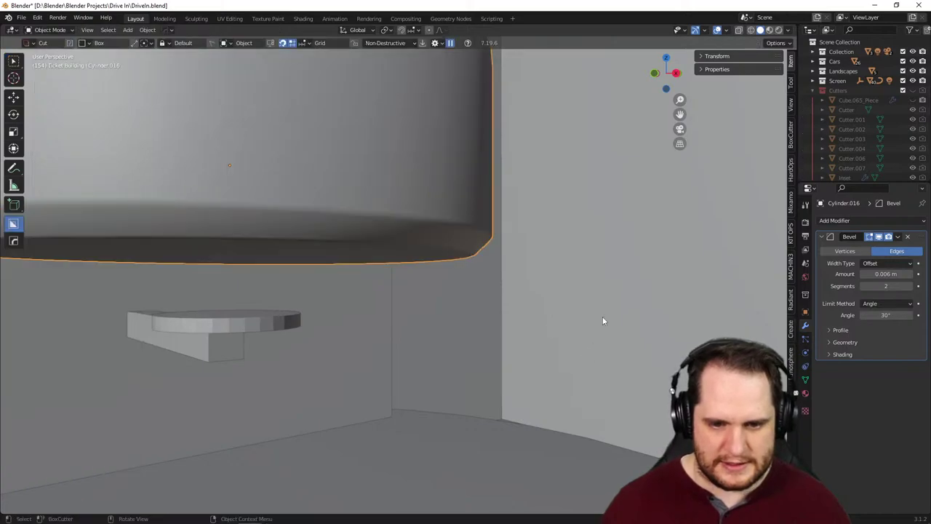
pyautogui.moveTo(573, 316); pyautogui.dragTo(540, 312, button='middle')
pyautogui.scroll(10, 541, 312)
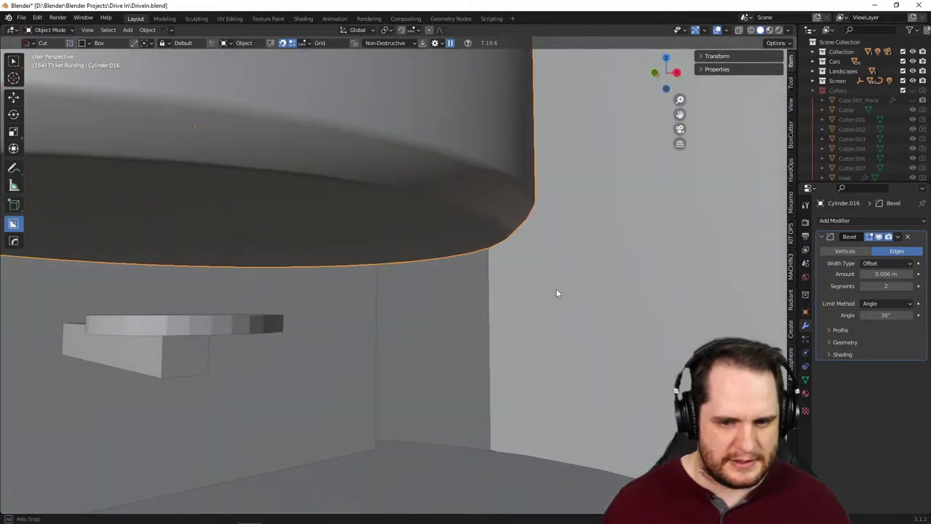
# - Keep only the bowl's bottom face selected and bevel its outer edge
pyautogui.press('Tab')
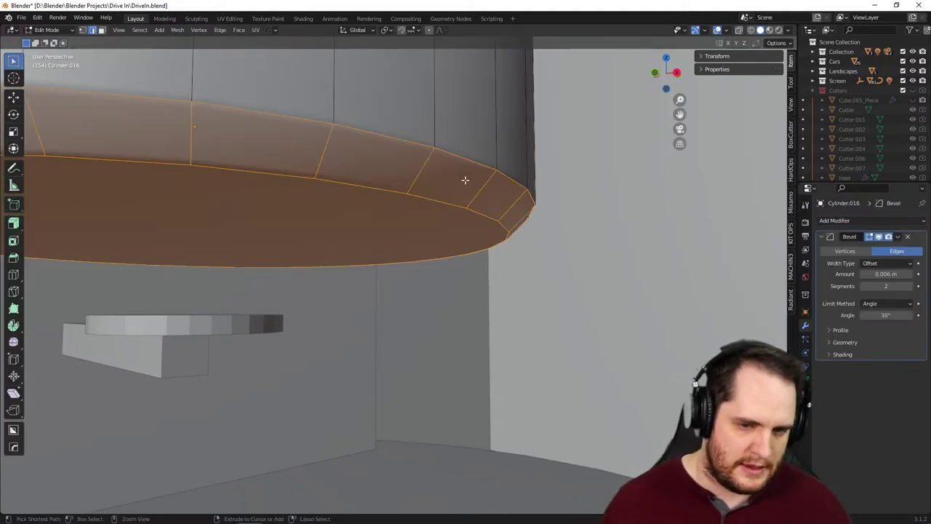
pyautogui.press('ctrl+KP_Subtract')
pyautogui.moveTo(529, 230); pyautogui.dragTo(541, 249, button='middle')
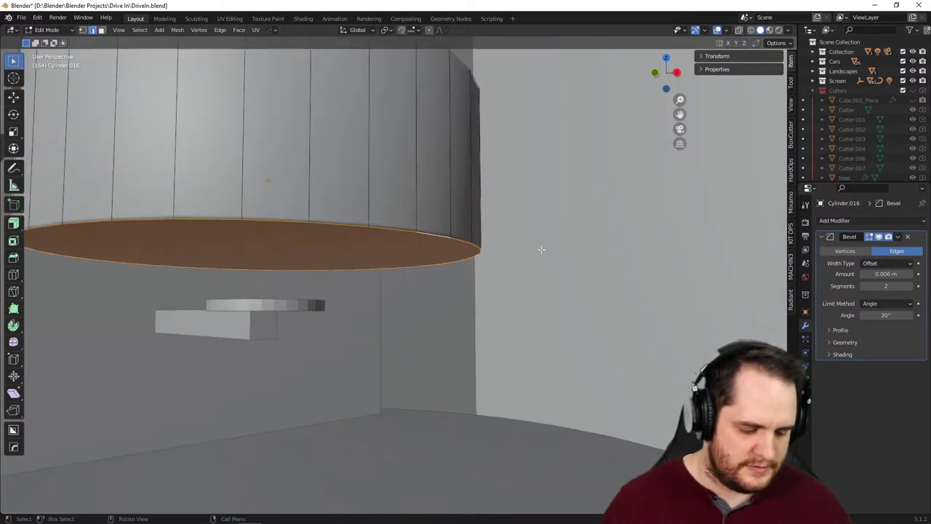
pyautogui.hotkey('ctrl', 'b')
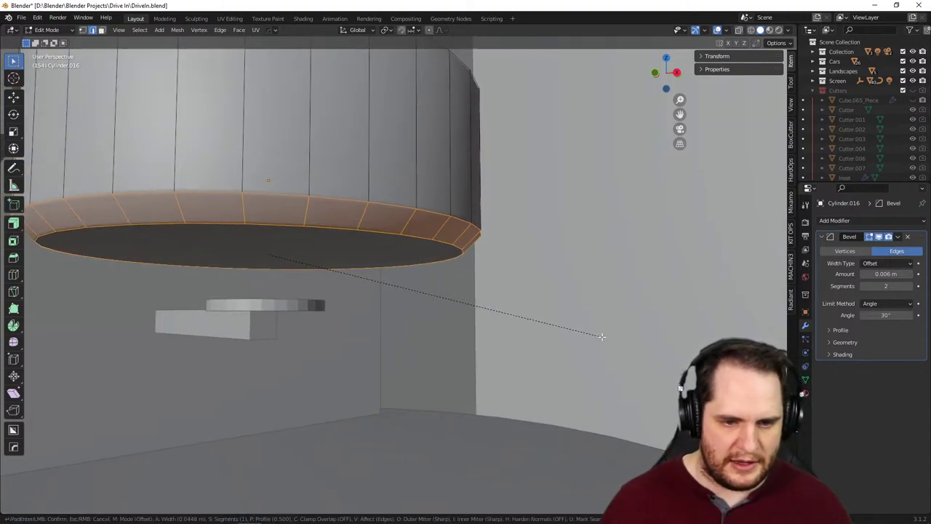
pyautogui.click(602, 336)
pyautogui.moveTo(631, 211); pyautogui.dragTo(601, 233, button='middle')
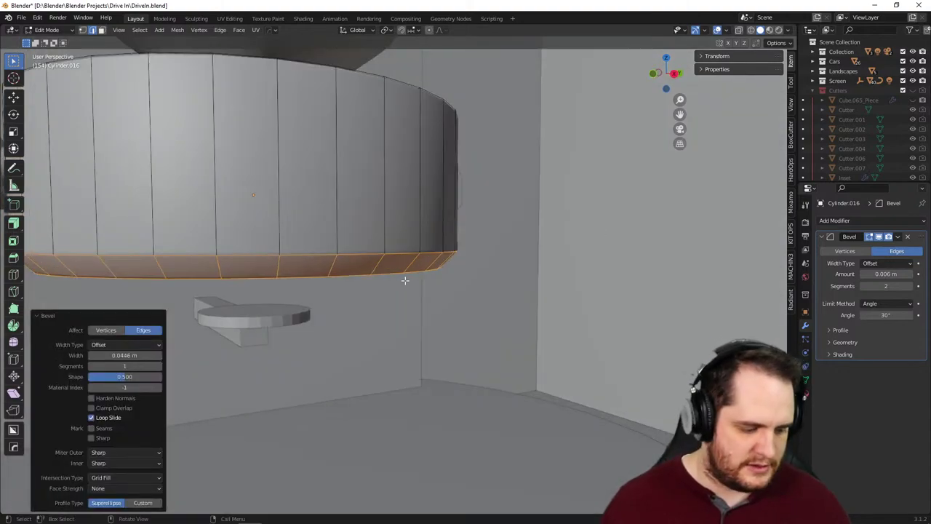
pyautogui.press('Tab')
pyautogui.moveTo(405, 281); pyautogui.dragTo(495, 246, button='middle')
pyautogui.click(595, 294)
pyautogui.scroll(-3, 595, 294)
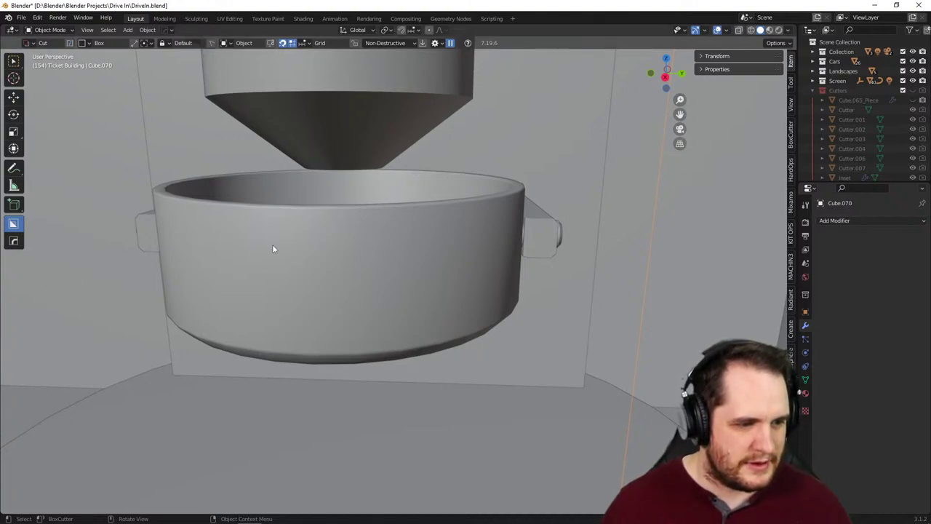
# - Select the bowl, toggle its Bevel modifier display to compare, and adjust the Amount
pyautogui.moveTo(260, 272); pyautogui.dragTo(444, 277, button='middle')
pyautogui.click(444, 277)
pyautogui.moveTo(571, 260); pyautogui.dragTo(656, 271, button='middle')
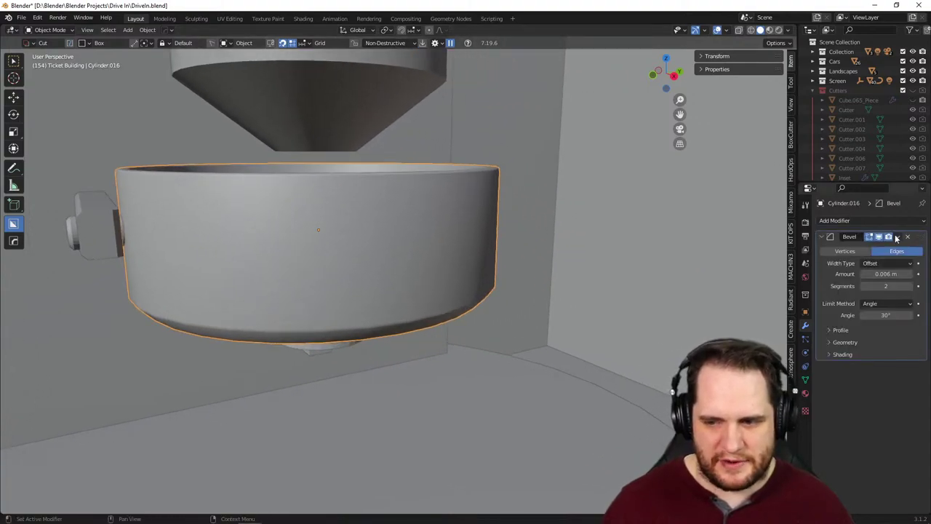
pyautogui.click(880, 238)
pyautogui.click(880, 238)
pyautogui.click(880, 237)
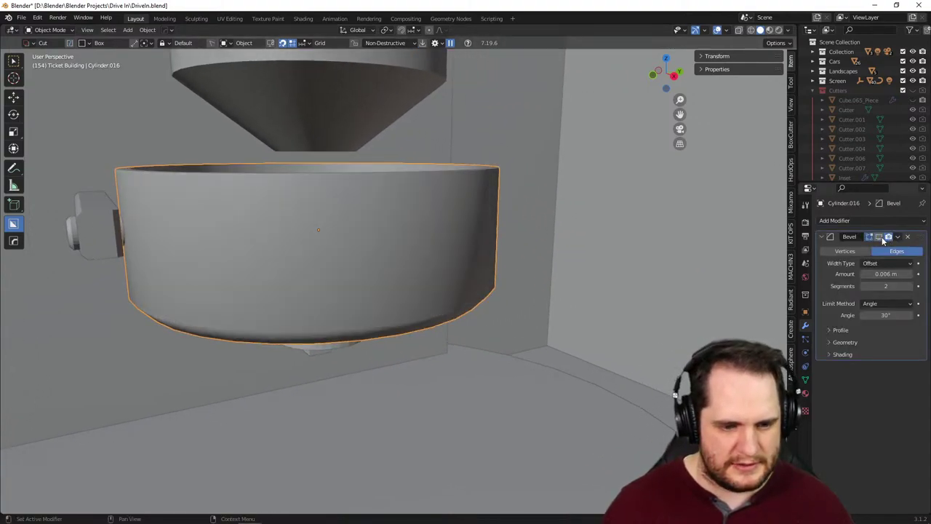
pyautogui.click(879, 238)
pyautogui.moveTo(561, 269)
pyautogui.mouseDown(button='middle')
pyautogui.moveTo(506, 301)
pyautogui.moveTo(531, 277)
pyautogui.moveTo(555, 274)
pyautogui.mouseUp(button='middle')
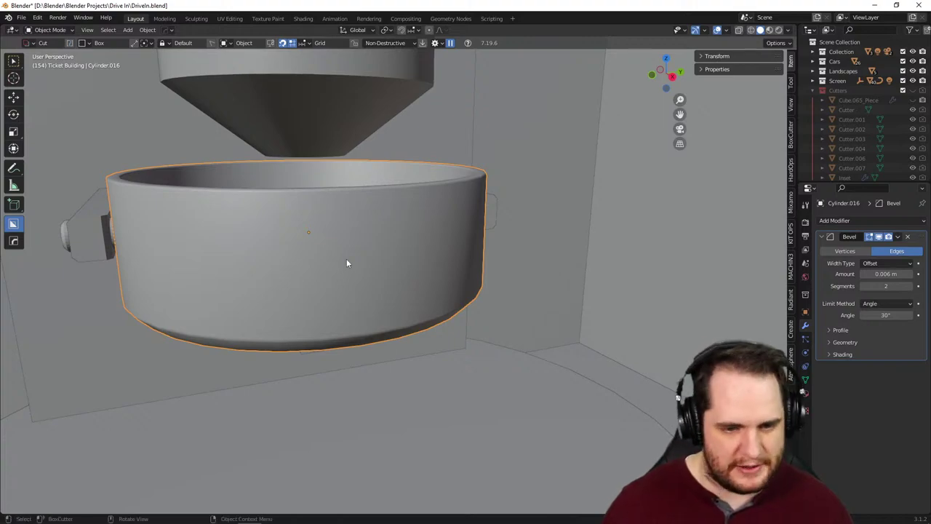
pyautogui.moveTo(389, 252); pyautogui.dragTo(439, 259, button='middle')
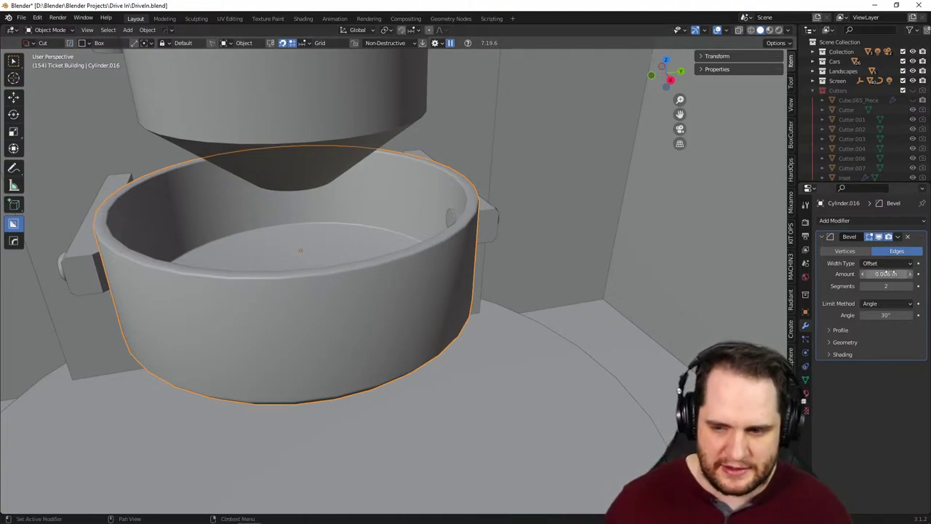
pyautogui.moveTo(886, 274)
pyautogui.mouseDown()
pyautogui.moveTo(870, 274)
pyautogui.moveTo(896, 274)
pyautogui.mouseUp()
# - Set the bowl's bevel amount to 0.009 m and apply HardOps Sharpen to it
pyautogui.hotkey('ctrl', 'z')
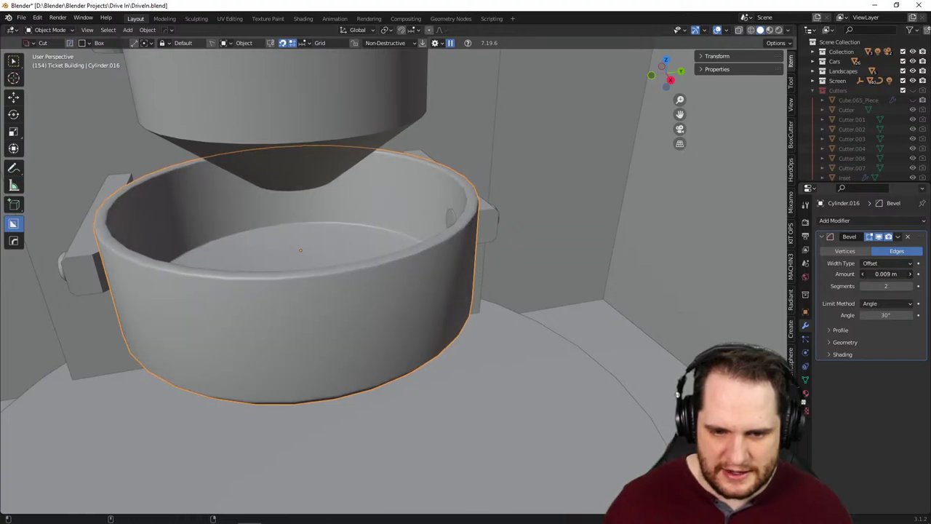
pyautogui.moveTo(524, 342); pyautogui.dragTo(538, 294, button='middle')
pyautogui.scroll(-3, 539, 293)
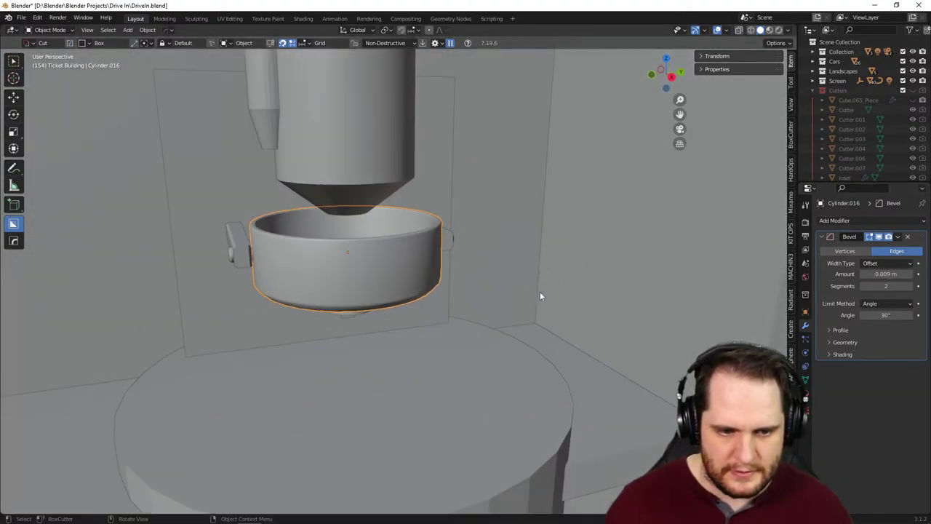
pyautogui.press('q')
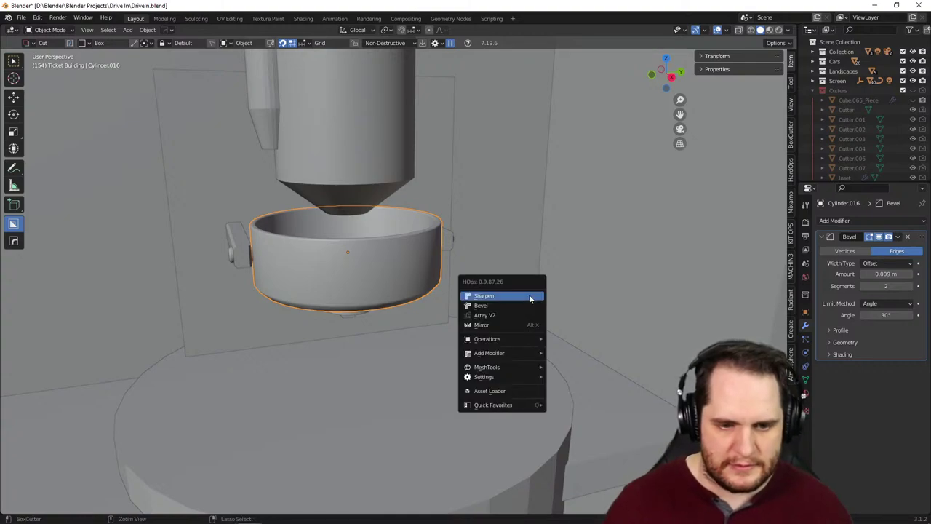
pyautogui.click(530, 297)
pyautogui.moveTo(531, 298); pyautogui.dragTo(395, 352, button='middle')
pyautogui.scroll(4, 526, 294)
pyautogui.scroll(2, 489, 310)
pyautogui.scroll(-5, 491, 335)
# - Select the floor disk and view the ticket booth through the scene camera
pyautogui.press('KP_0')
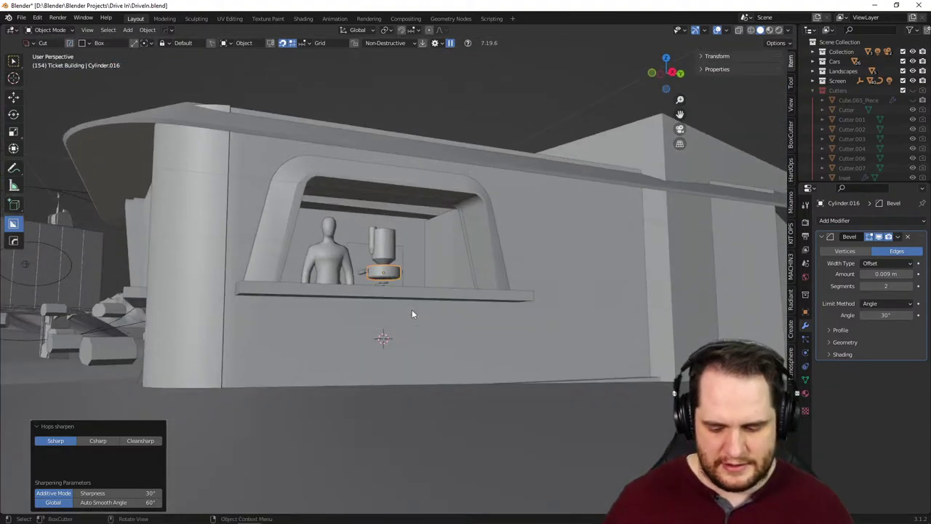
pyautogui.press('Home')
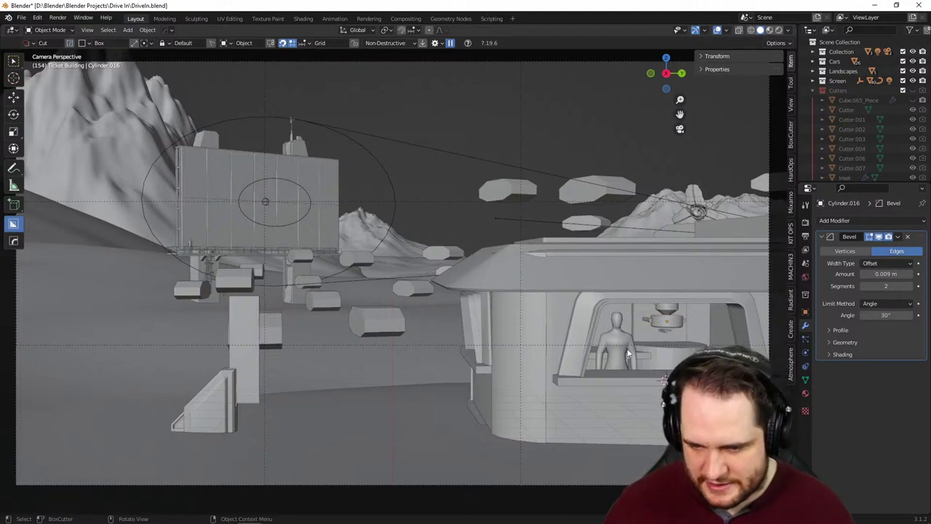
pyautogui.press('KP_Decimal')
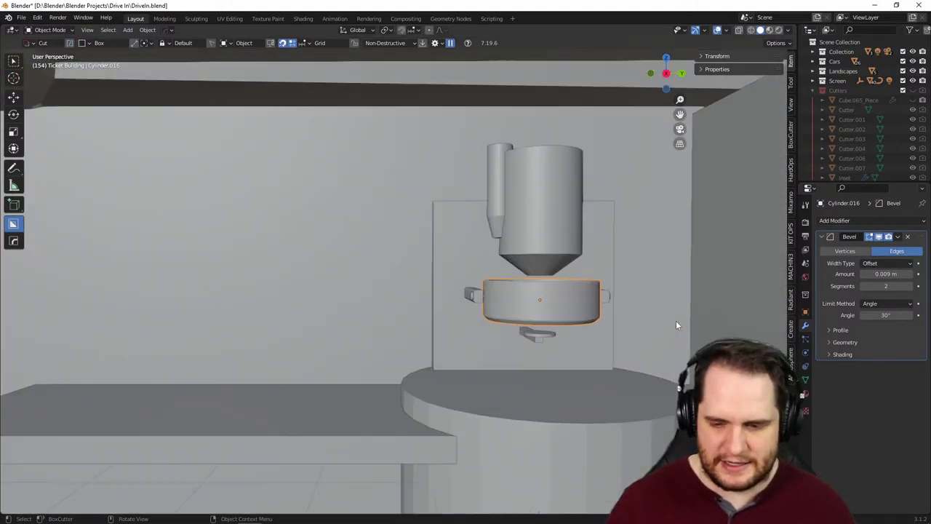
pyautogui.moveTo(556, 380); pyautogui.dragTo(479, 328, button='middle')
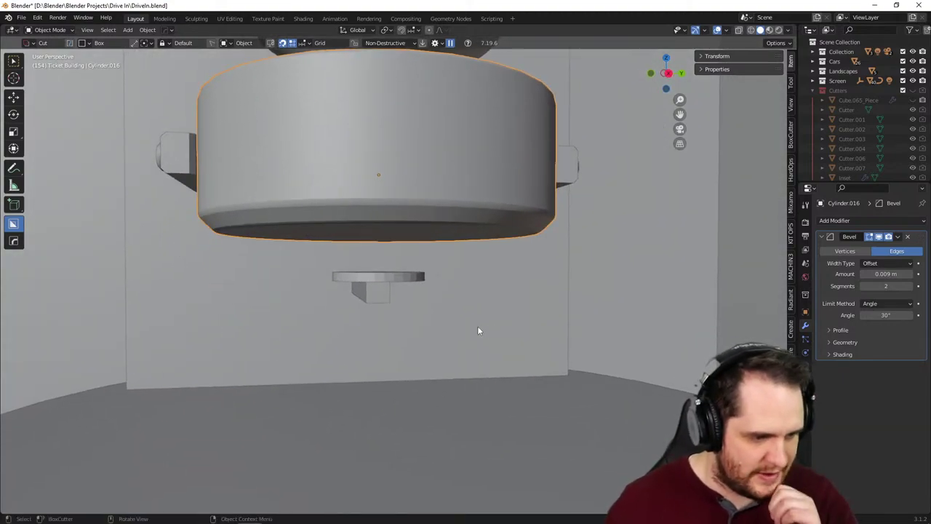
pyautogui.scroll(-2, 458, 356)
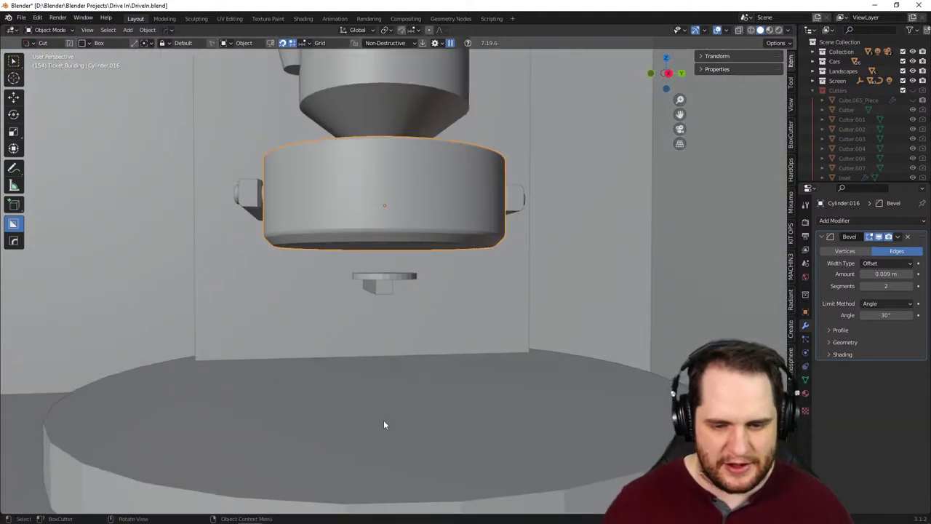
pyautogui.click(410, 434)
pyautogui.press('KP_0')
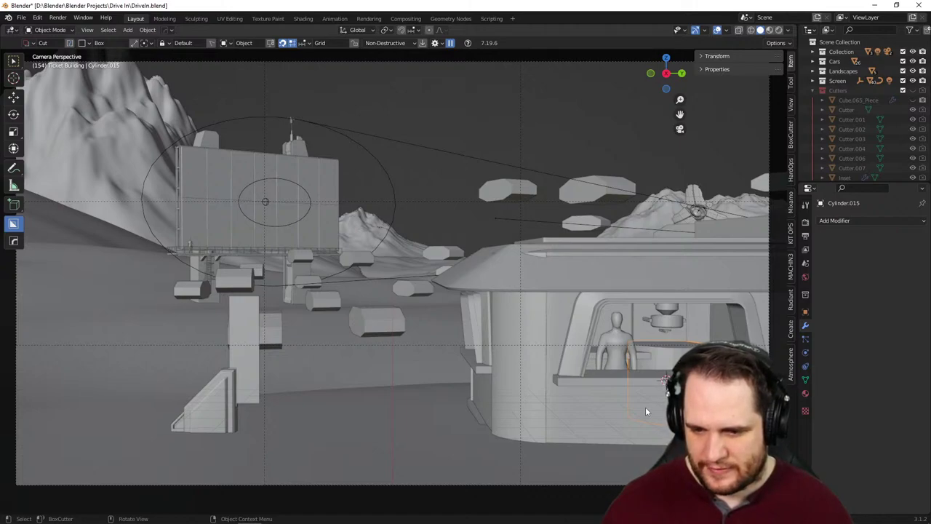
# - Frame the old floor cylinder and briefly inspect its mesh in Edit Mode
pyautogui.scroll(-3, 653, 396)
pyautogui.press('KP_Decimal')
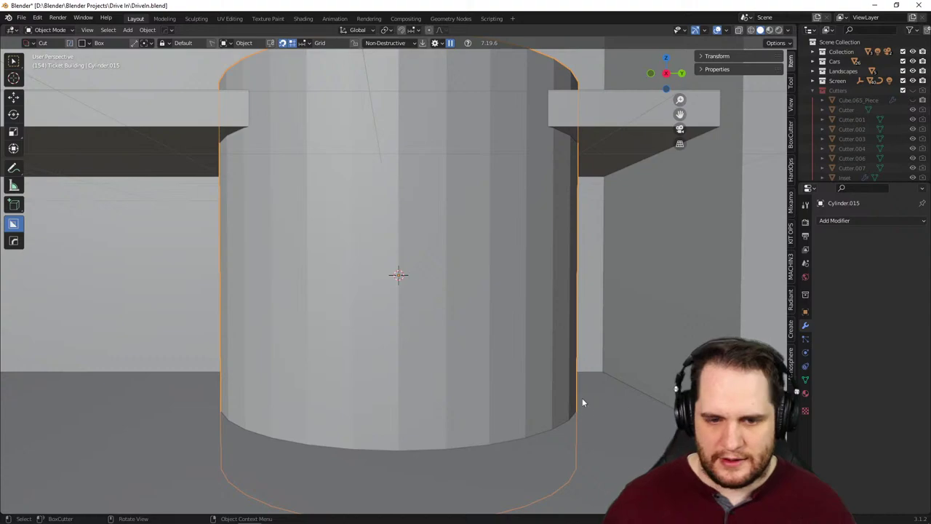
pyautogui.scroll(-5, 582, 403)
pyautogui.scroll(4, 522, 330)
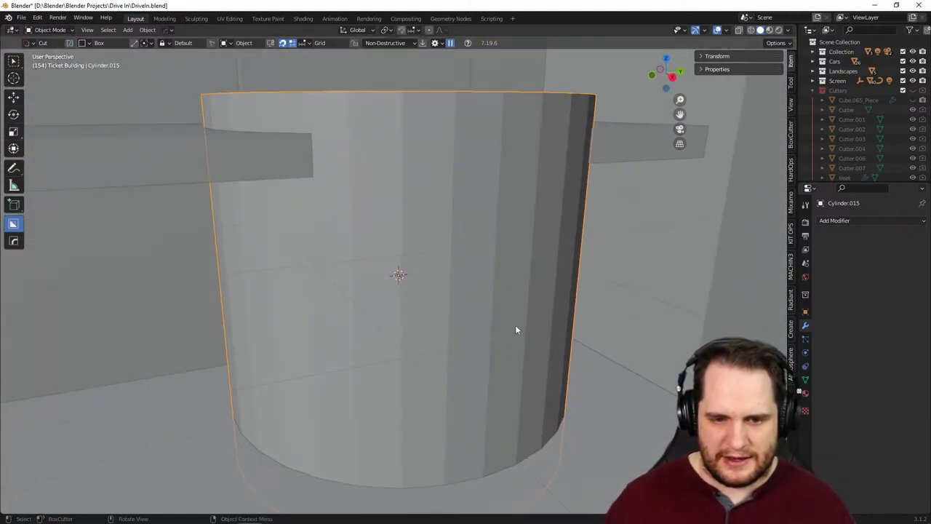
pyautogui.moveTo(517, 327); pyautogui.dragTo(464, 374, button='middle')
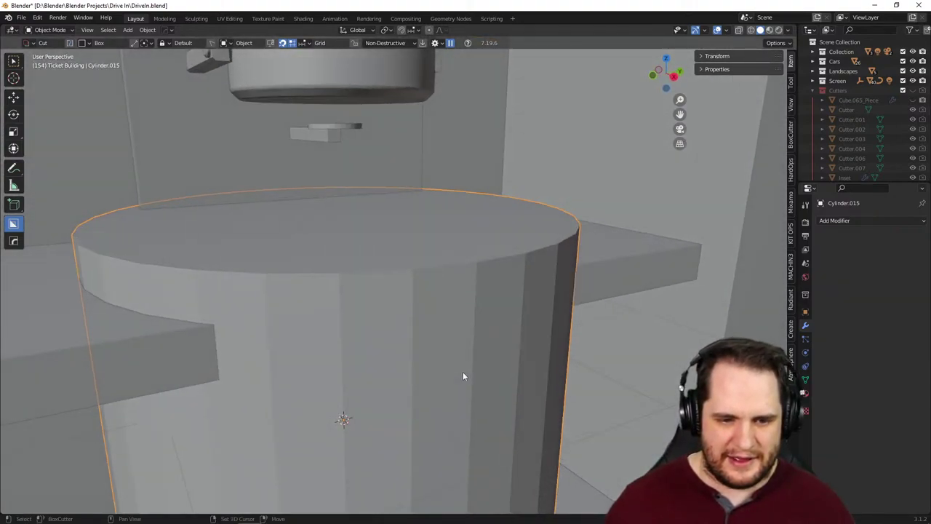
pyautogui.press('Tab')
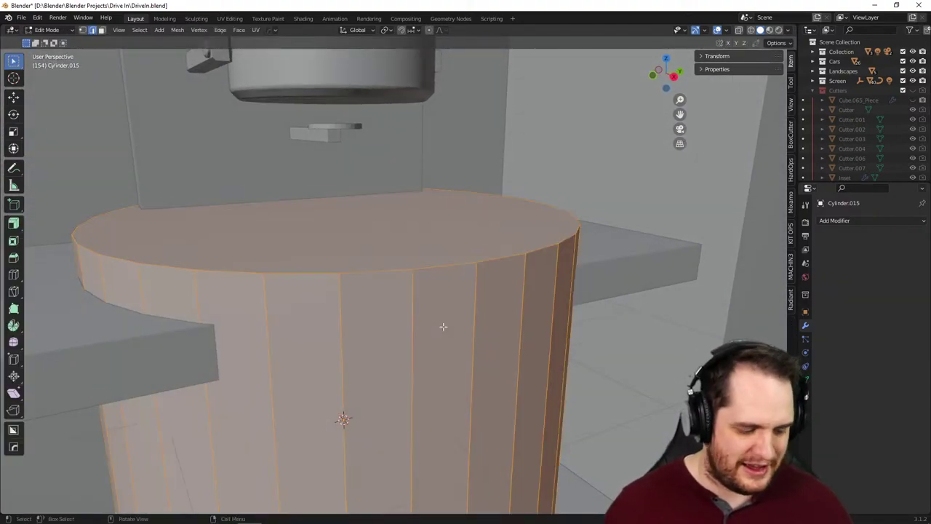
pyautogui.press('Tab')
pyautogui.scroll(-2, 443, 326)
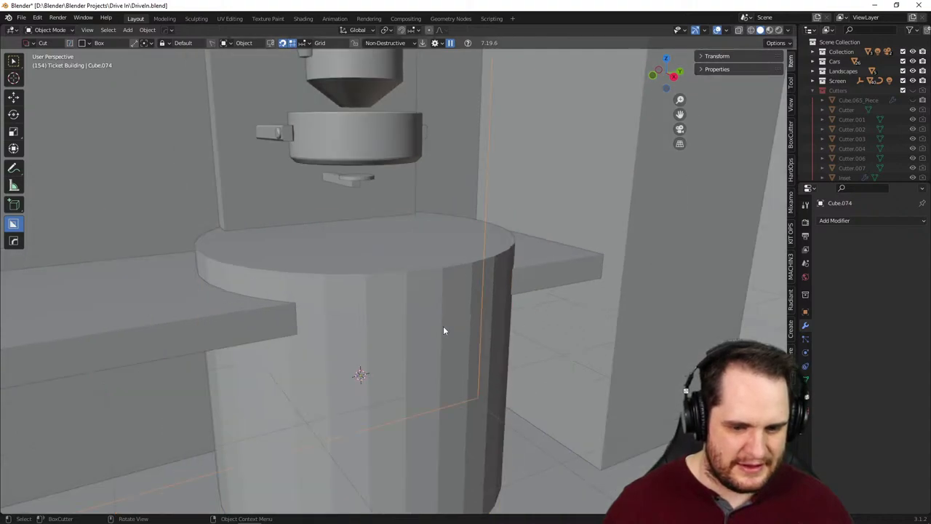
# - Add a 64-vertex cylinder and scale it up to 1.36
pyautogui.hotkey('shift', 'a')
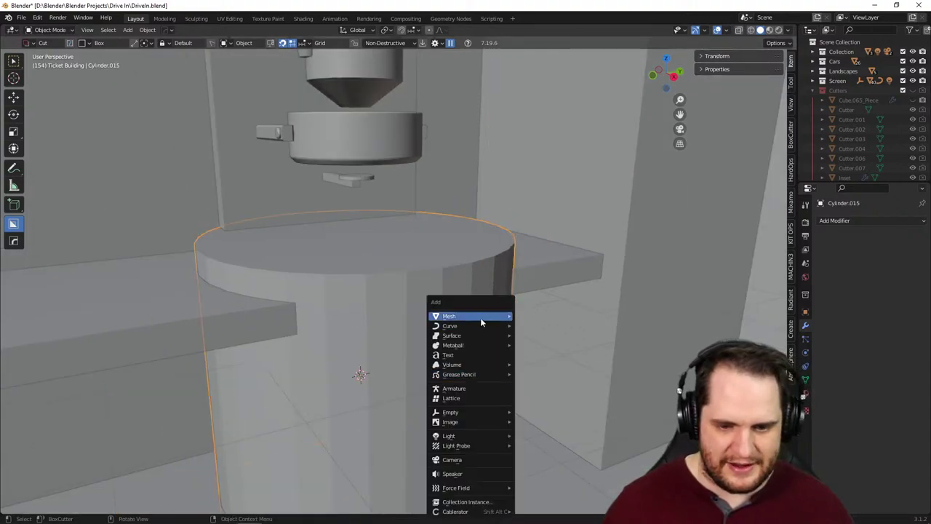
pyautogui.moveTo(480, 317)
pyautogui.click(539, 364)
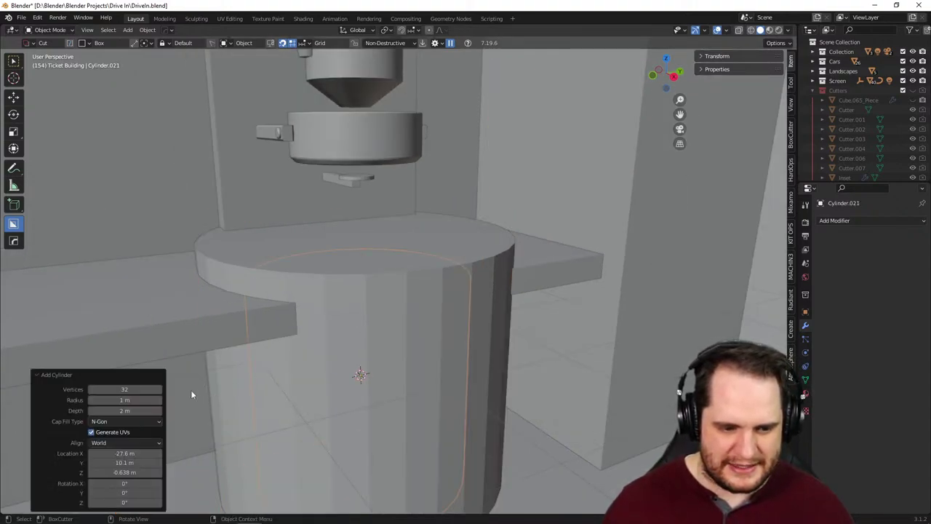
pyautogui.click(149, 391)
pyautogui.write('64')
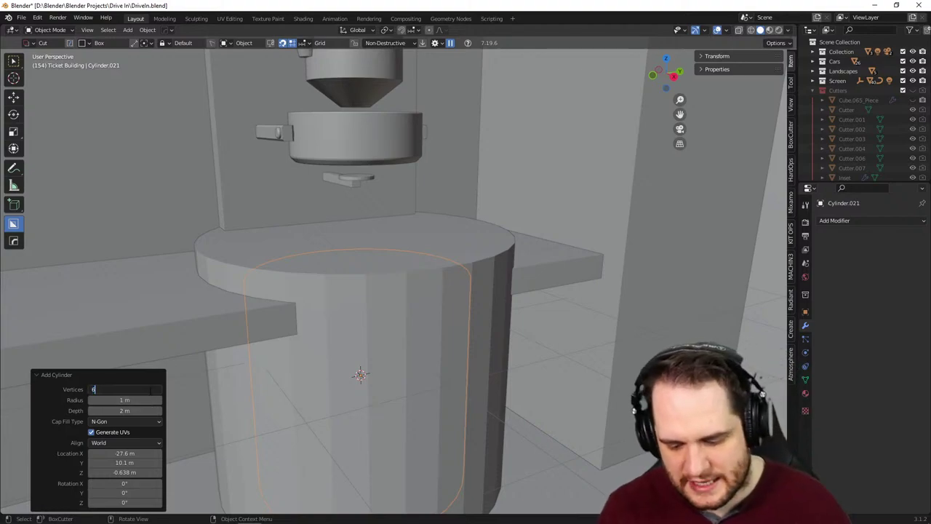
pyautogui.press('Return')
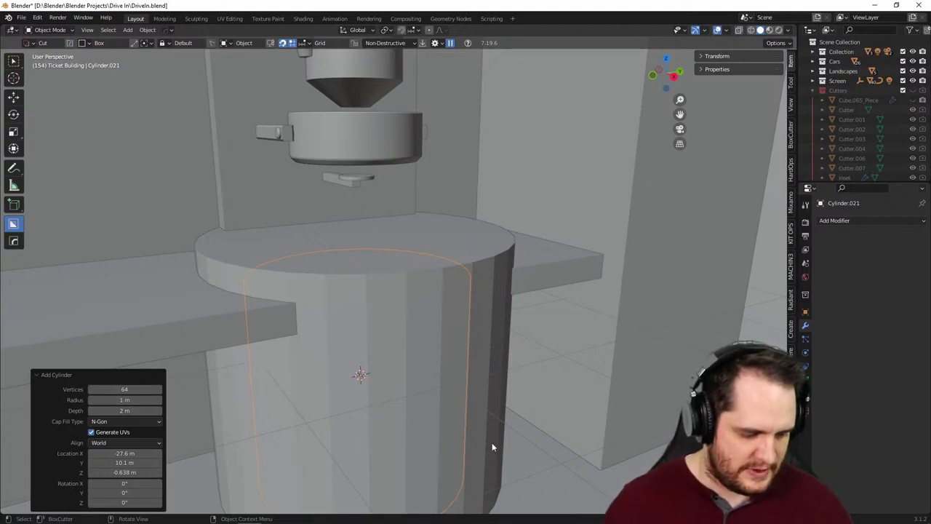
pyautogui.press('s')
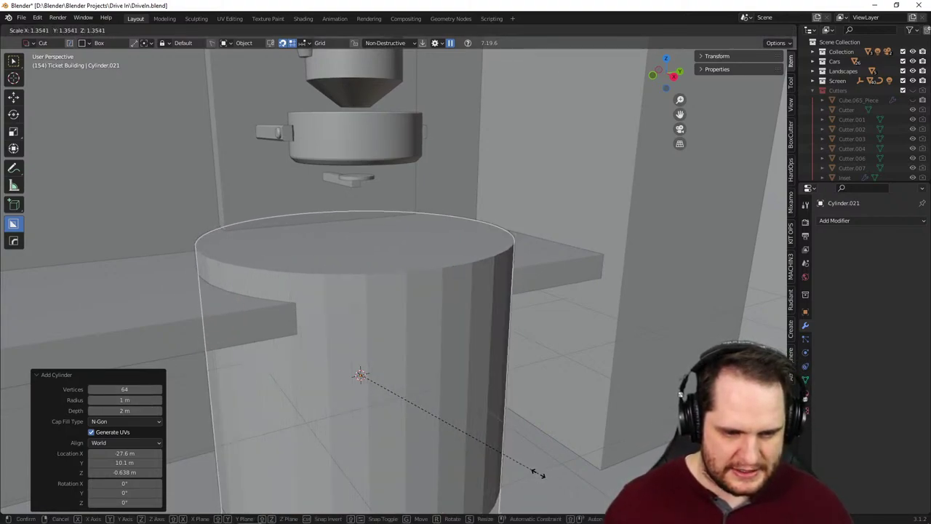
pyautogui.click(540, 478)
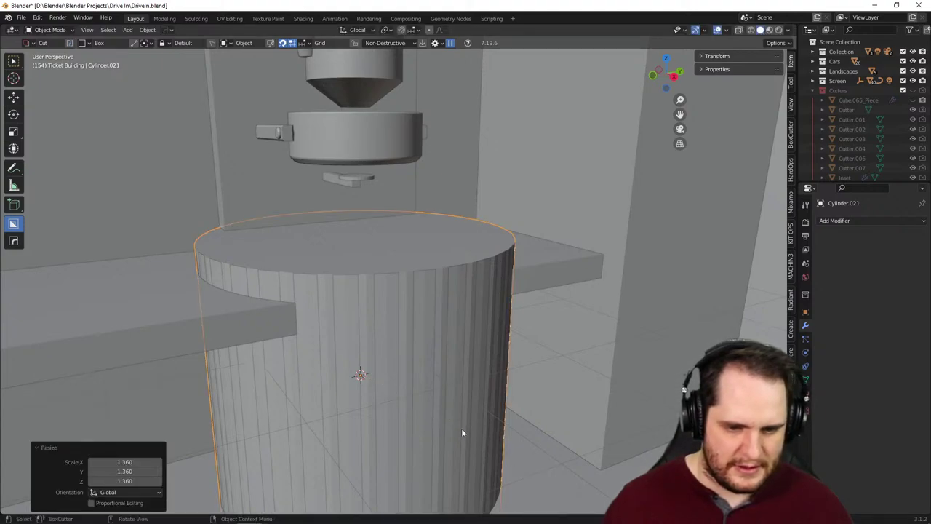
# - Delete the old ribbed cylinder Cylinder.015
pyautogui.hotkey('ctrl', 'z')
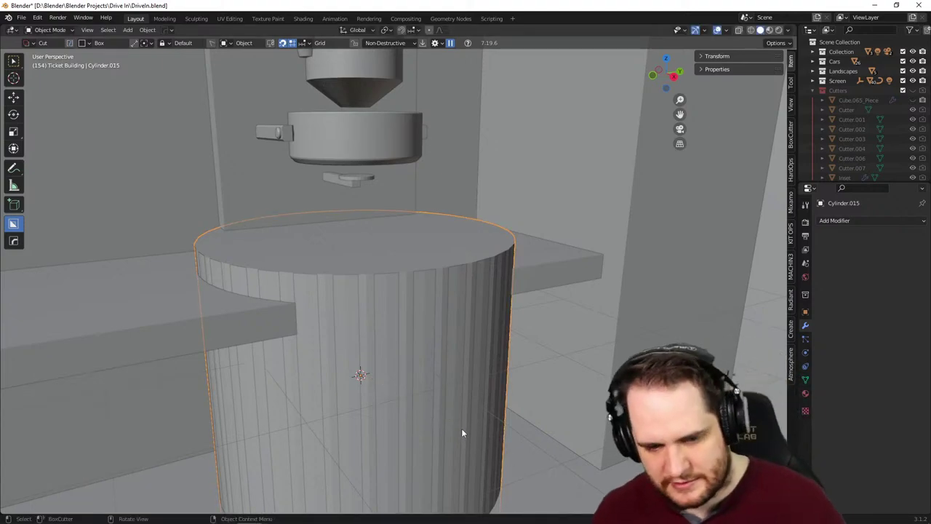
pyautogui.press('Delete')
pyautogui.scroll(4, 451, 386)
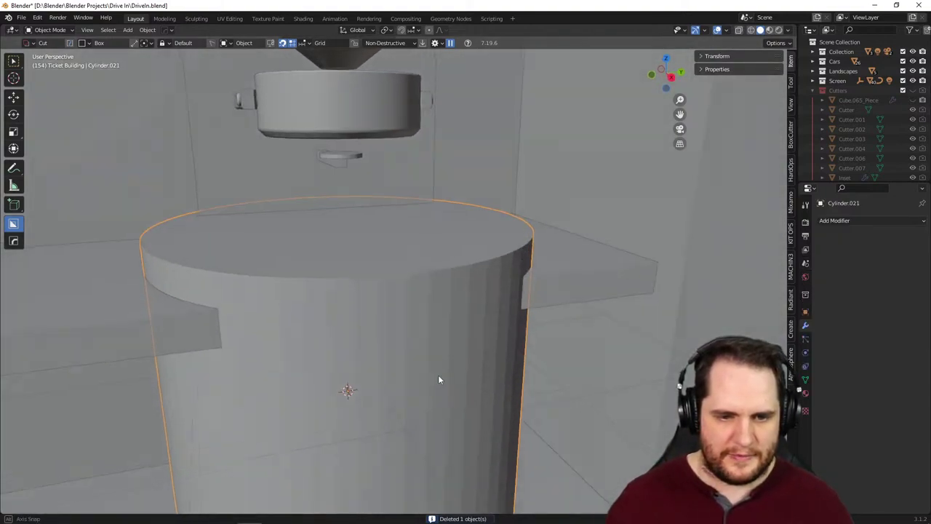
# - Inset the cylinder's top face to a thin rim and push the inner face down
pyautogui.press('Tab')
pyautogui.moveTo(436, 372); pyautogui.dragTo(440, 348, button='middle')
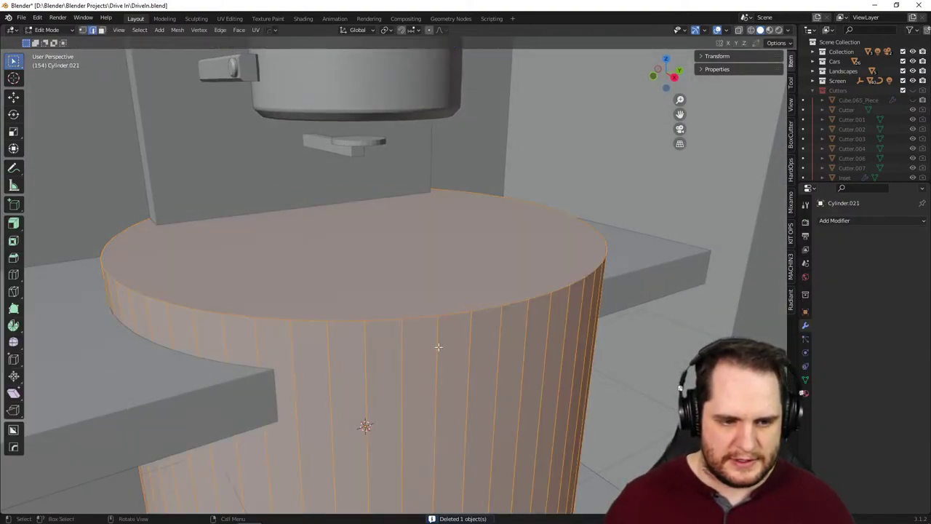
pyautogui.press('3')
pyautogui.click(402, 282)
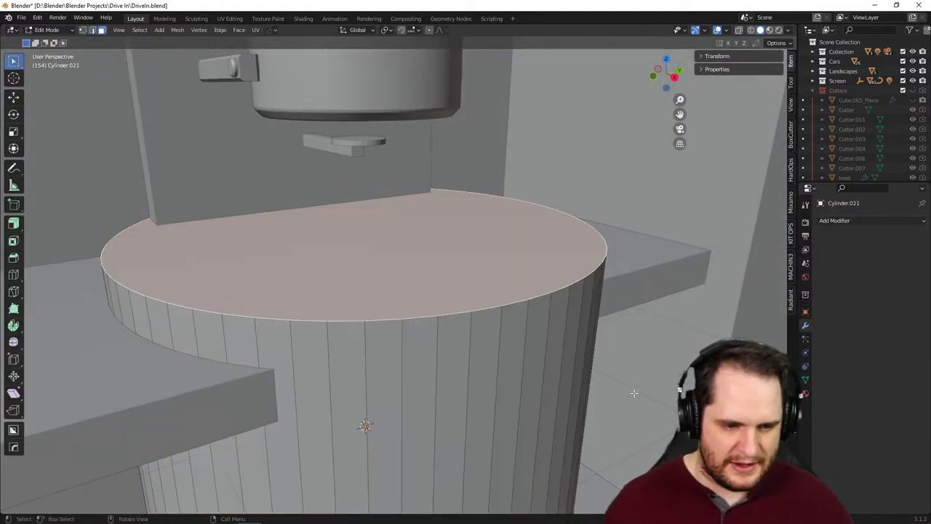
pyautogui.press('i')
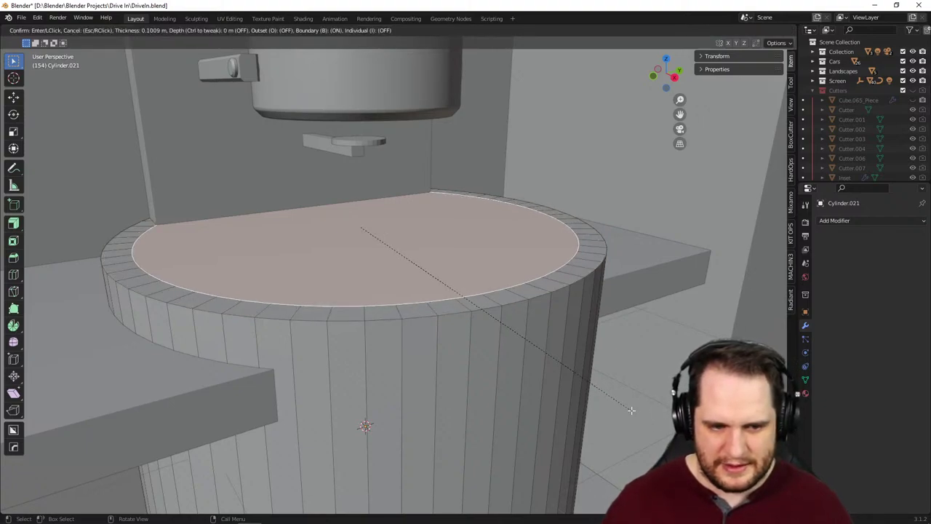
pyautogui.click(631, 411)
pyautogui.moveTo(624, 392); pyautogui.dragTo(581, 390, button='middle')
pyautogui.press('e')
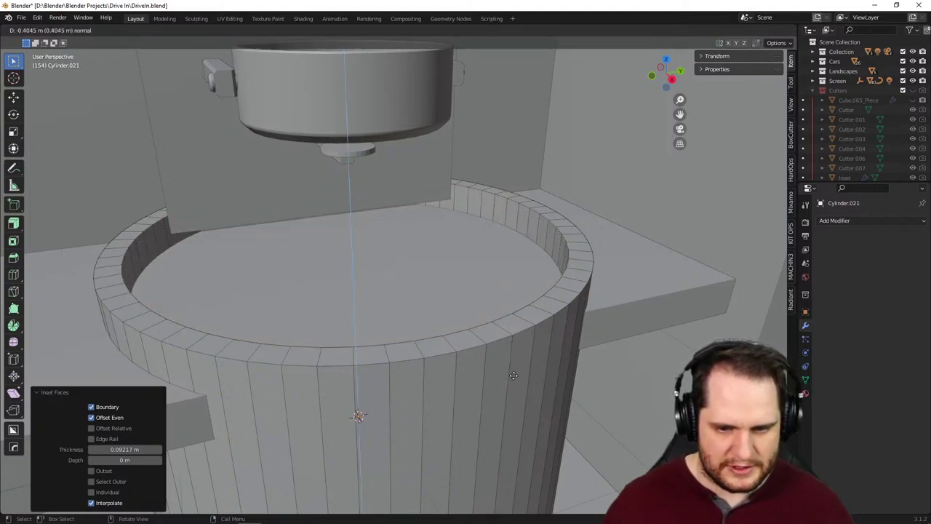
pyautogui.rightClick(514, 375)
pyautogui.scroll(-2, 630, 316)
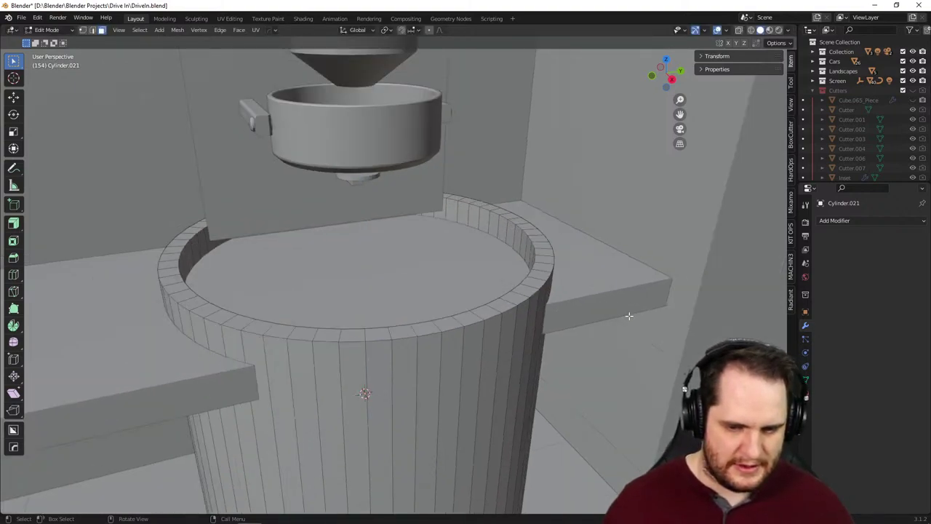
pyautogui.press('Tab')
# - Extrude the inner face deeper so the hollow reaches 1.1212 m down into the cylinder
pyautogui.press('Tab')
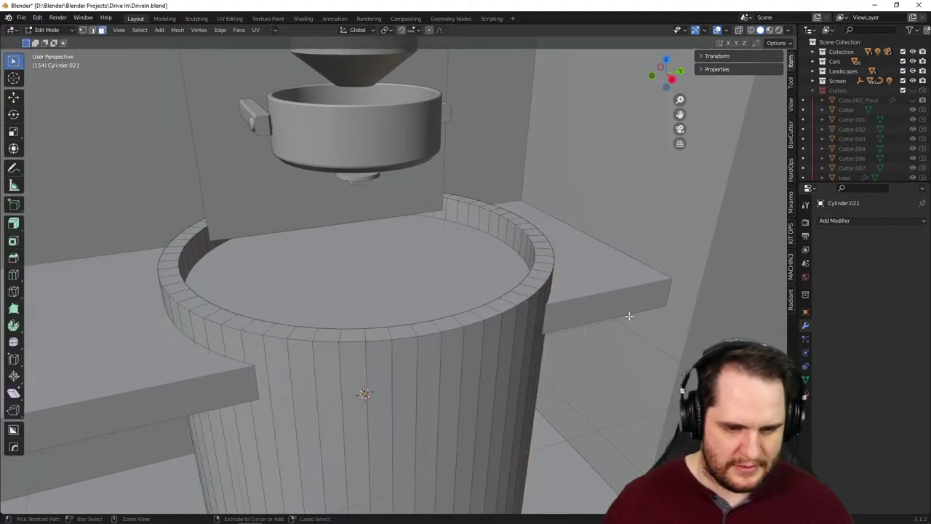
pyautogui.press('Tab')
pyautogui.click(614, 291)
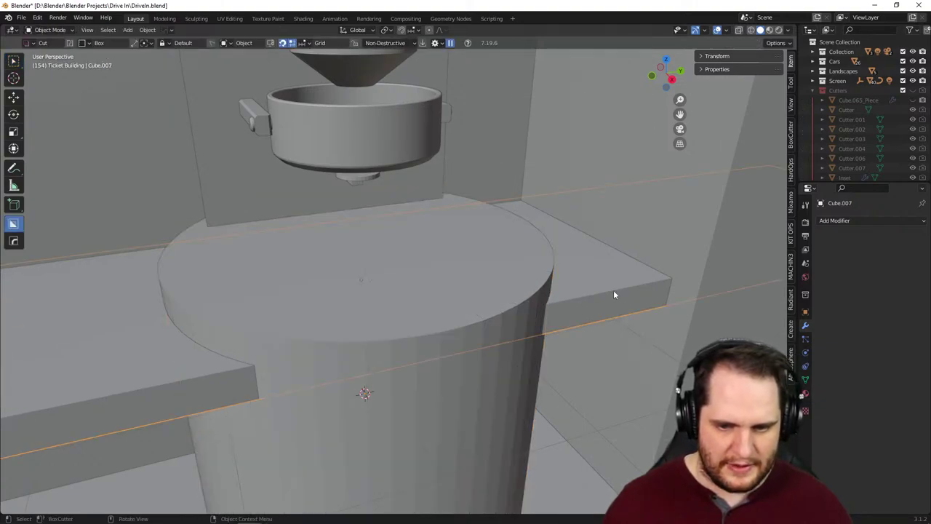
pyautogui.click(545, 312)
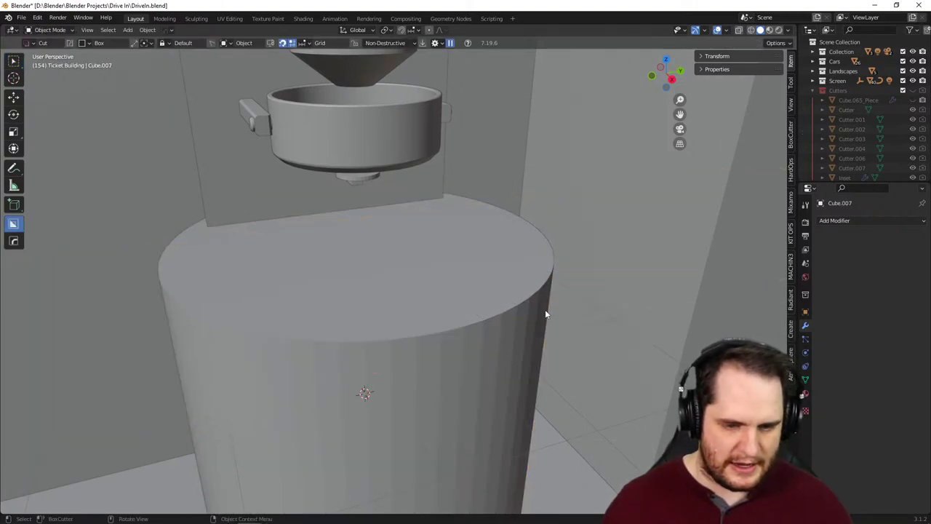
pyautogui.scroll(3, 545, 311)
pyautogui.press('Tab')
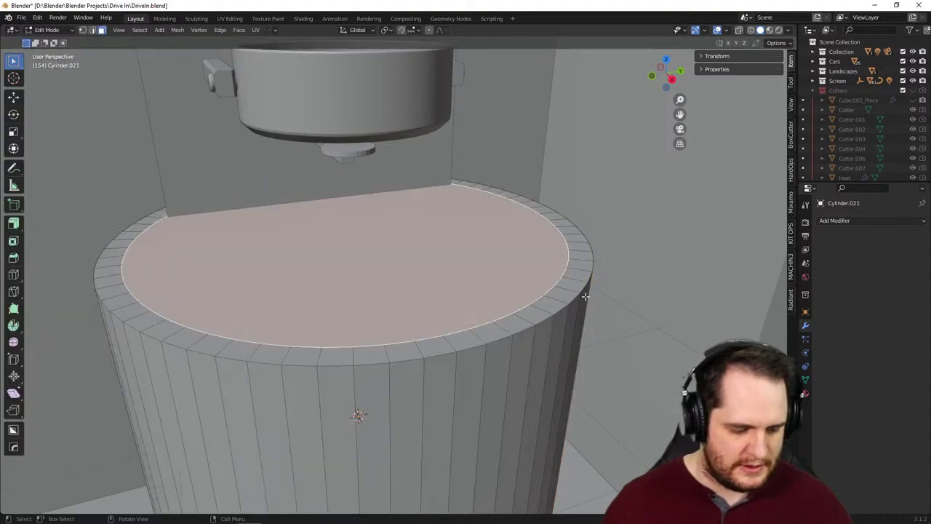
pyautogui.press('e')
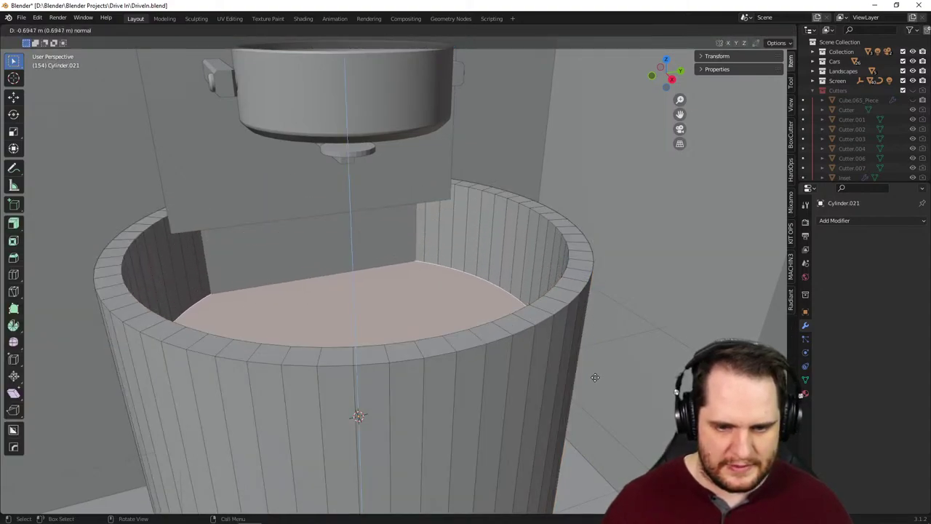
pyautogui.click(593, 429)
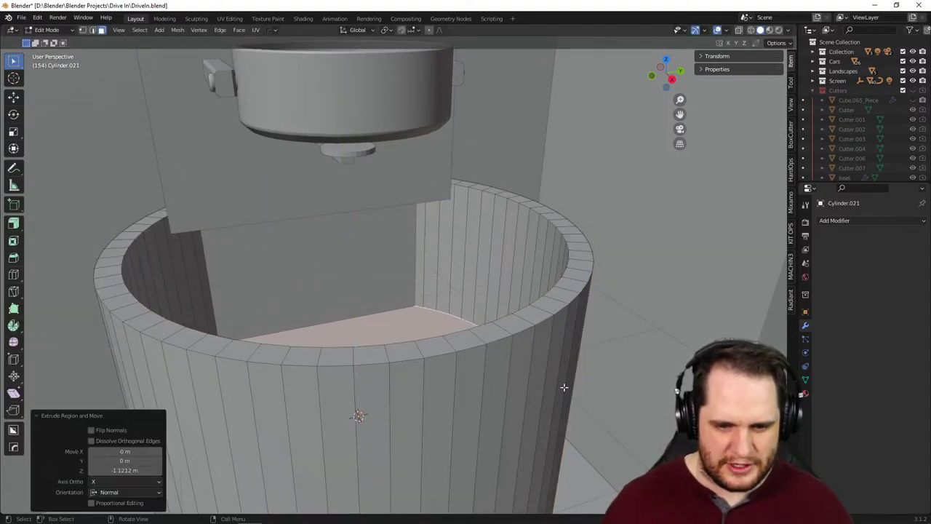
pyautogui.moveTo(565, 384); pyautogui.dragTo(601, 393, button='middle')
pyautogui.scroll(3, 266, 191)
pyautogui.click(263, 225)
pyautogui.scroll(-4, 288, 227)
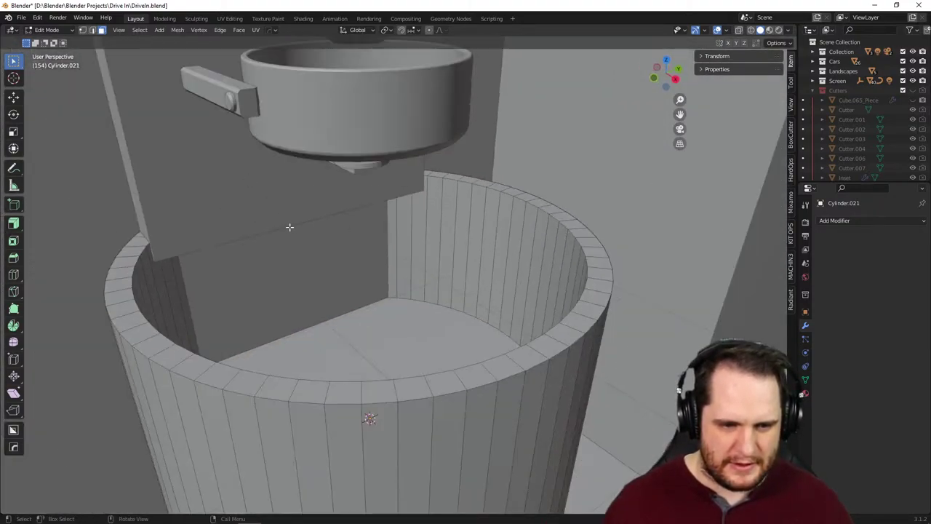
pyautogui.press('Tab')
pyautogui.press('Tab')
pyautogui.hotkey('ctrl', 'z')
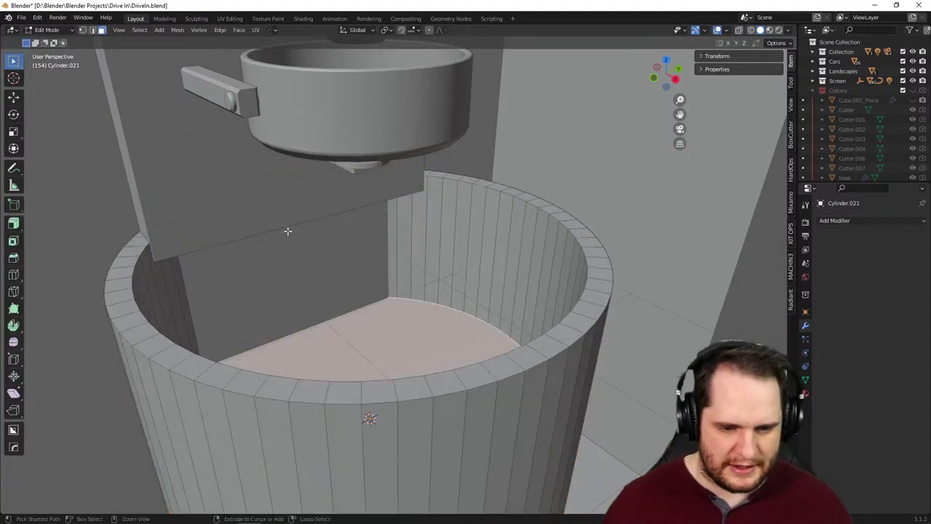
# - Stretch the panel taller along Z and lower it vertically
pyautogui.hotkey('ctrl', 'z')
pyautogui.hotkey('ctrl', 'z')
pyautogui.moveTo(240, 201); pyautogui.dragTo(272, 195, button='middle')
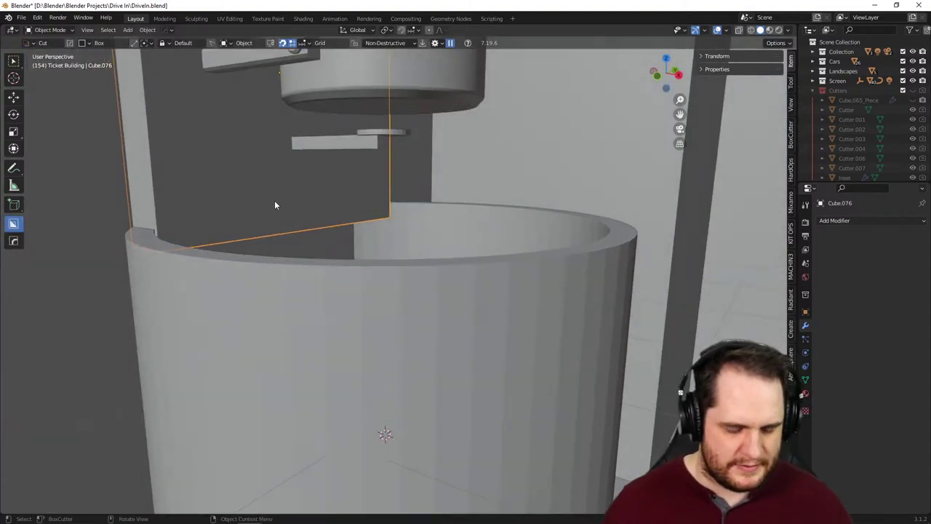
pyautogui.scroll(-3, 277, 210)
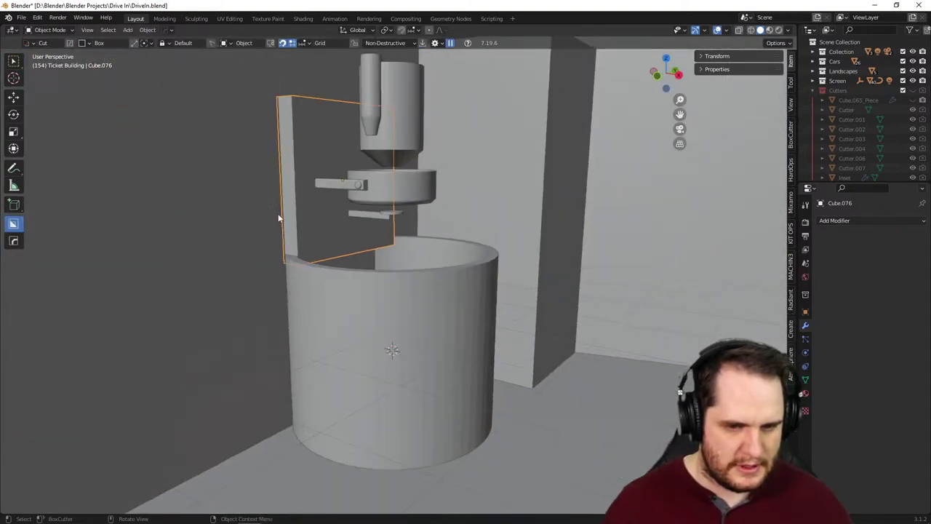
pyautogui.scroll(3, 331, 234)
pyautogui.moveTo(331, 236); pyautogui.dragTo(336, 242, button='middle')
pyautogui.scroll(-2, 336, 245)
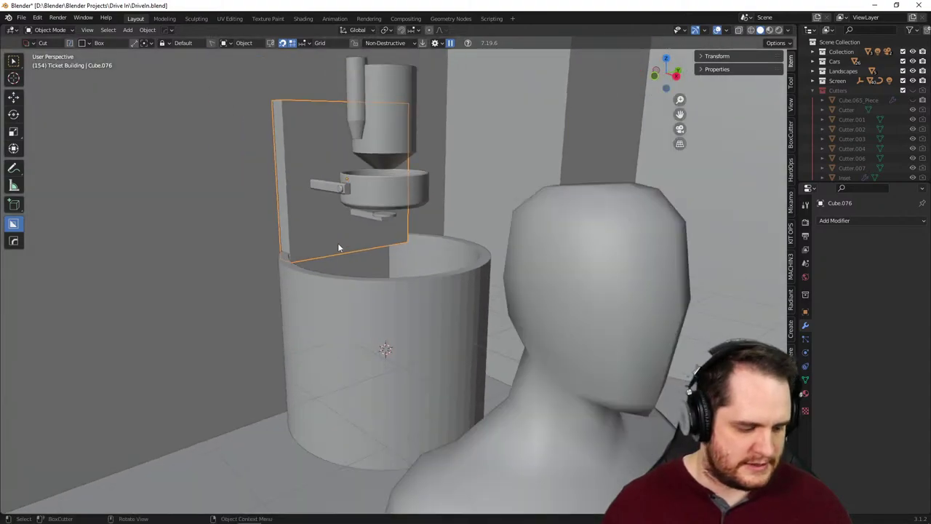
pyautogui.press('s')
pyautogui.press('z')
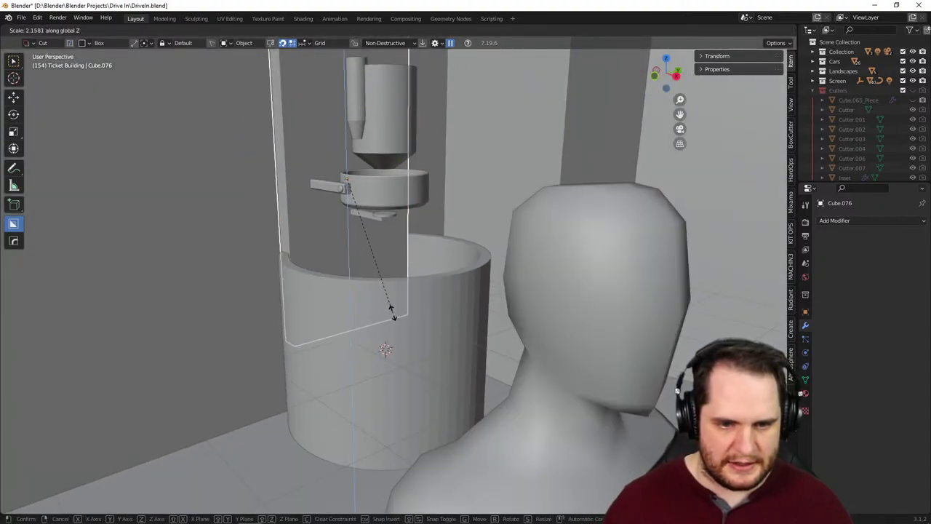
pyautogui.click(393, 313)
pyautogui.press('g')
pyautogui.press('z')
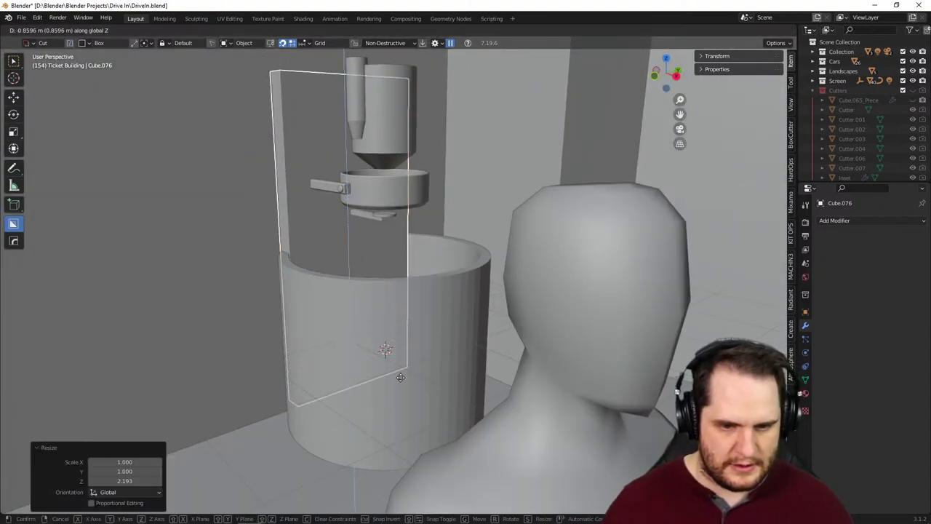
pyautogui.click(400, 380)
# - Shift the panel 0.113 m along the X axis
pyautogui.scroll(6, 416, 311)
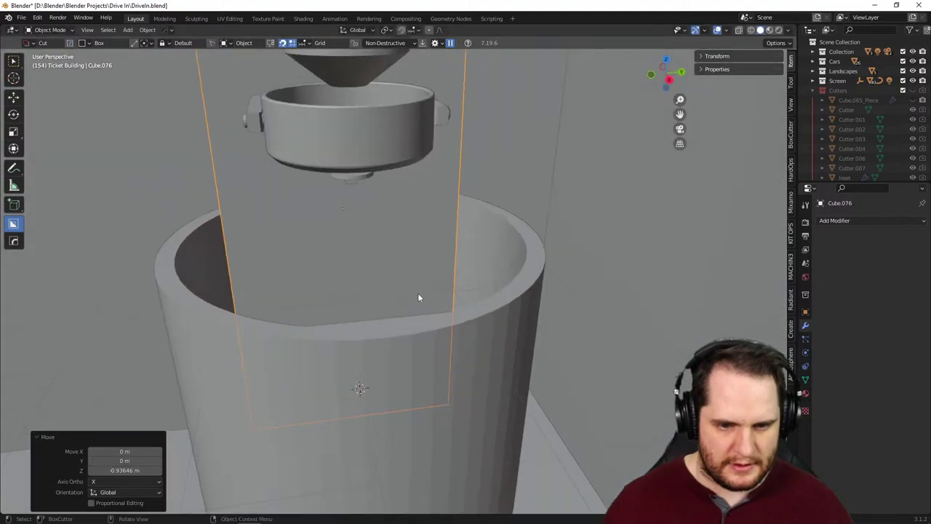
pyautogui.moveTo(418, 298); pyautogui.dragTo(470, 302, button='middle')
pyautogui.press('g')
pyautogui.press('x')
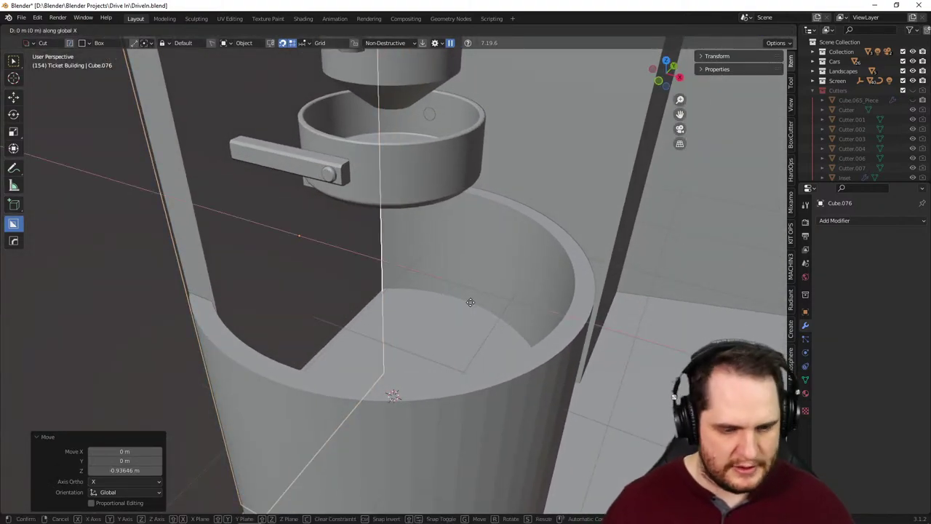
pyautogui.click(481, 308)
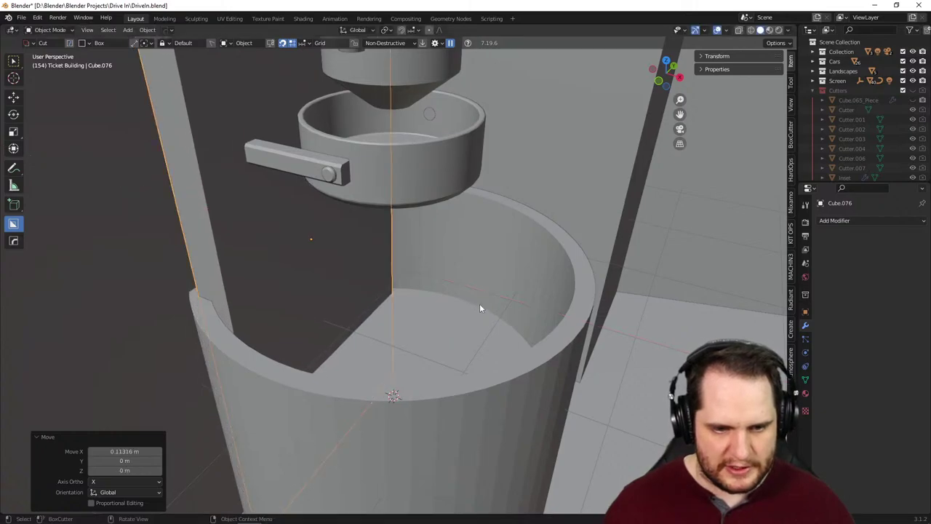
pyautogui.moveTo(479, 306); pyautogui.dragTo(424, 254, button='middle')
# - Extrude the pillar's narrow left face further out to the left
pyautogui.press('Tab')
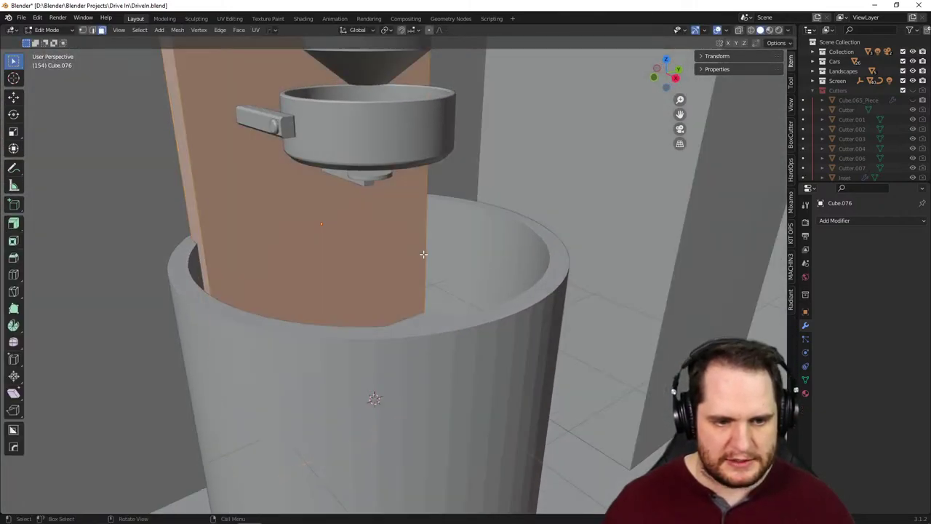
pyautogui.hotkey('alt', 'a')
pyautogui.moveTo(468, 178); pyautogui.dragTo(426, 227, button='middle')
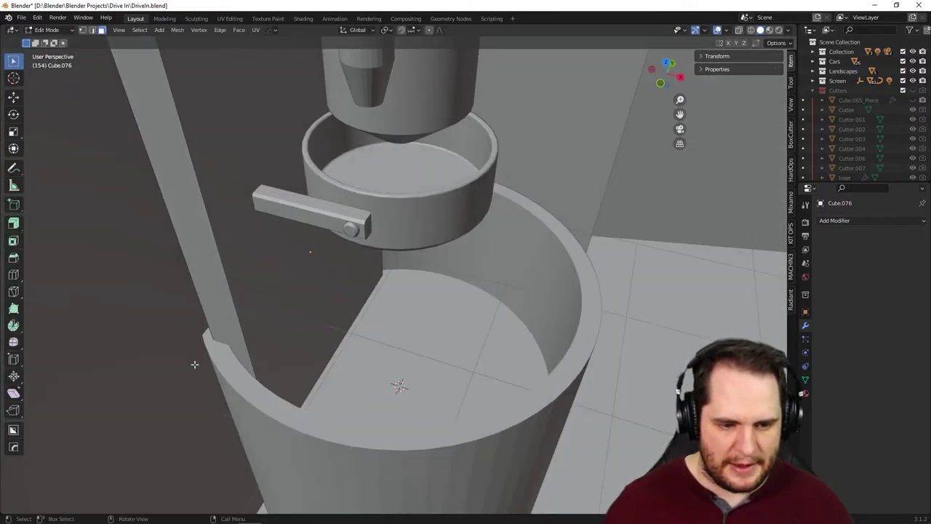
pyautogui.moveTo(195, 364); pyautogui.dragTo(315, 323, button='middle')
pyautogui.press('Tab')
pyautogui.press('Tab')
pyautogui.click(310, 260)
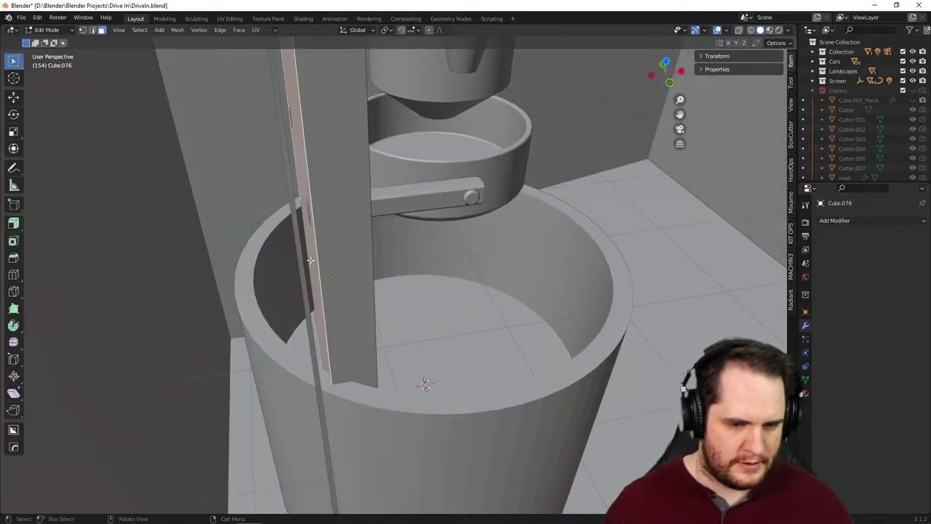
pyautogui.press('e')
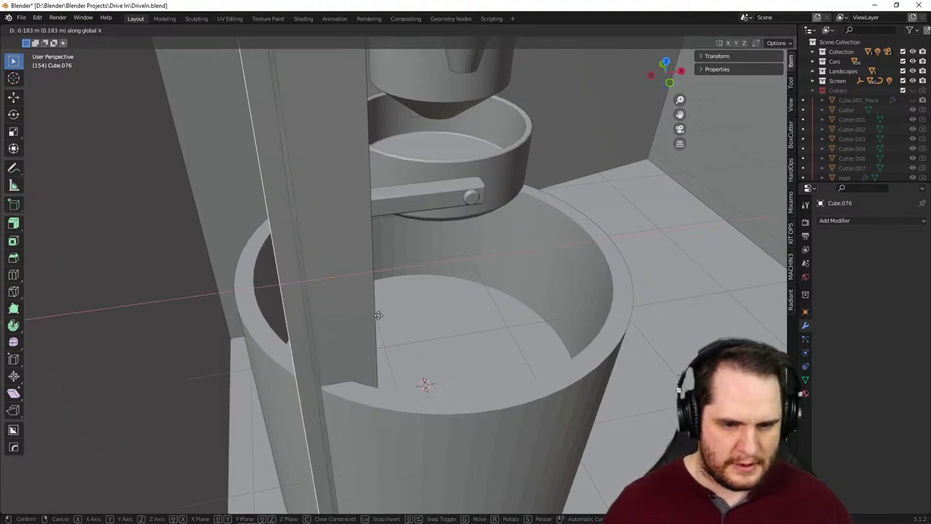
pyautogui.click(472, 291)
# - Select the bowl cylinder to work on next
pyautogui.press('Tab')
pyautogui.moveTo(508, 281); pyautogui.dragTo(466, 276, button='middle')
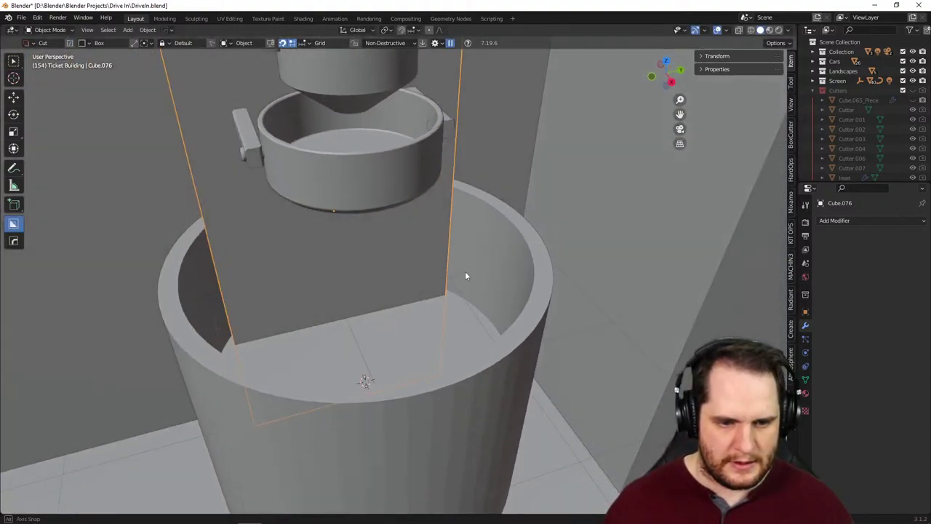
pyautogui.moveTo(546, 252); pyautogui.dragTo(479, 293, button='middle')
pyautogui.click(479, 287)
# - Add an edge loop on the bowl cylinder close to its rim
pyautogui.press('q')
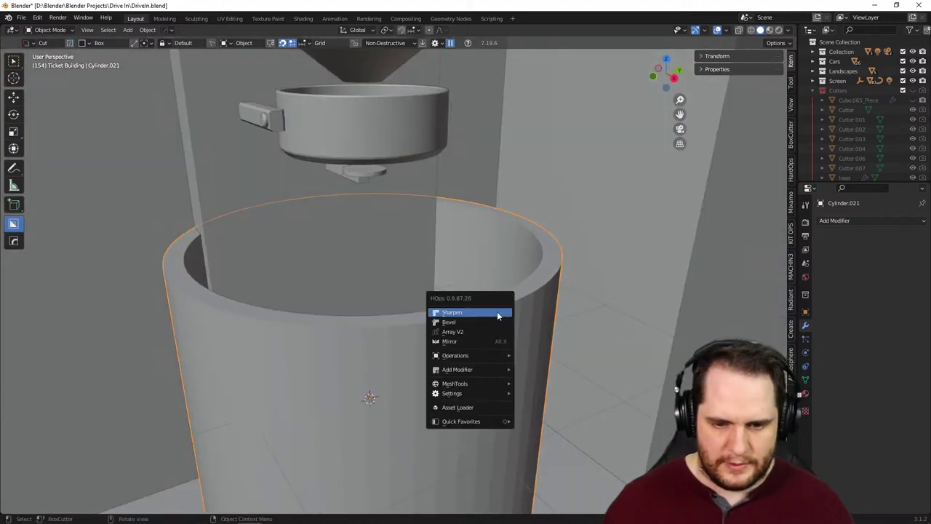
pyautogui.press('Tab')
pyautogui.moveTo(577, 266); pyautogui.dragTo(301, 273, button='middle')
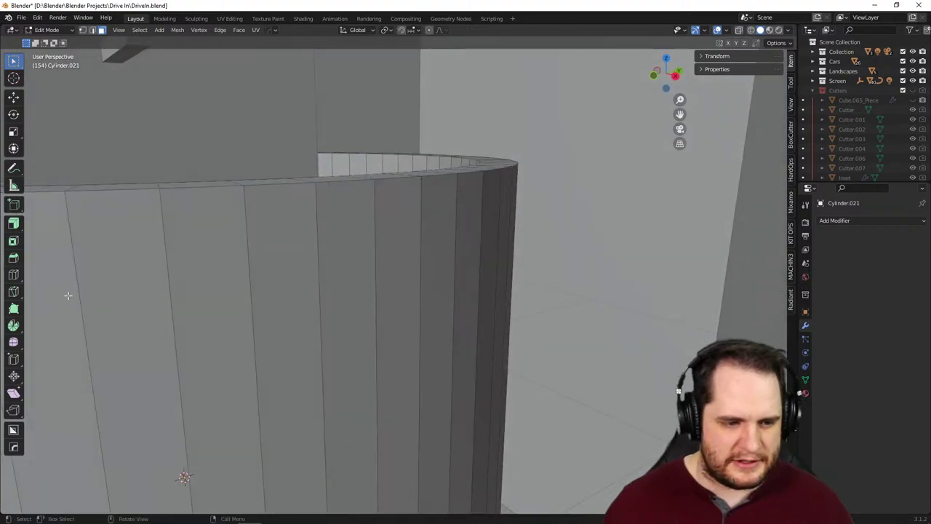
pyautogui.click(13, 274)
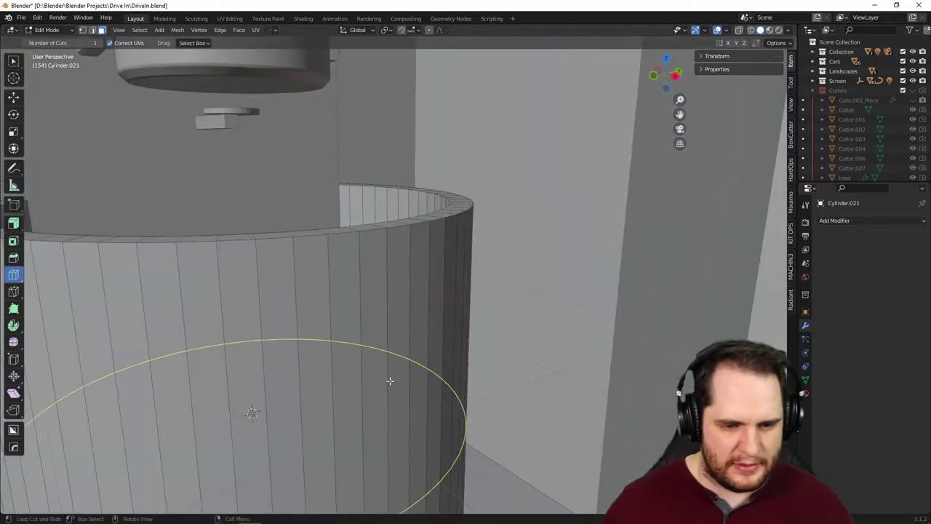
pyautogui.moveTo(389, 381); pyautogui.dragTo(404, 422)
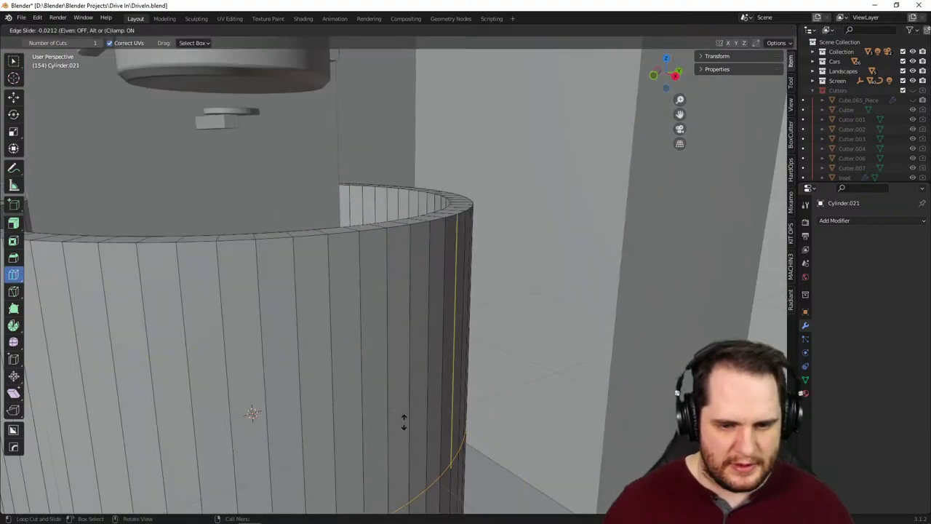
pyautogui.click(431, 195)
pyautogui.scroll(6, 439, 205)
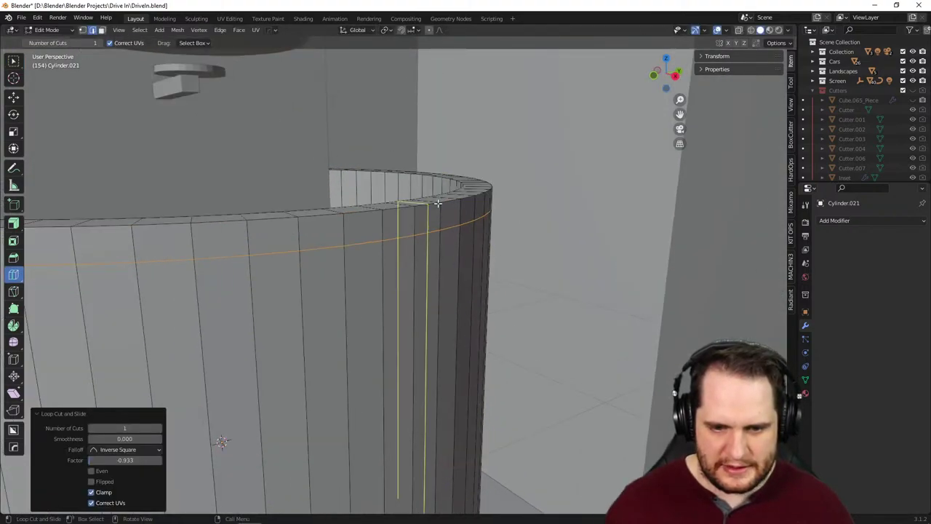
pyautogui.scroll(-5, 441, 208)
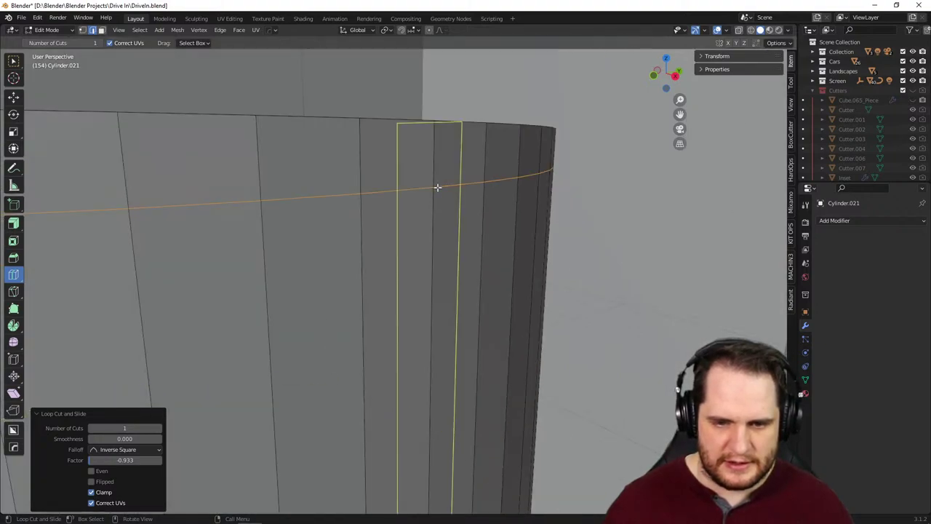
pyautogui.moveTo(436, 187); pyautogui.dragTo(449, 215, button='middle')
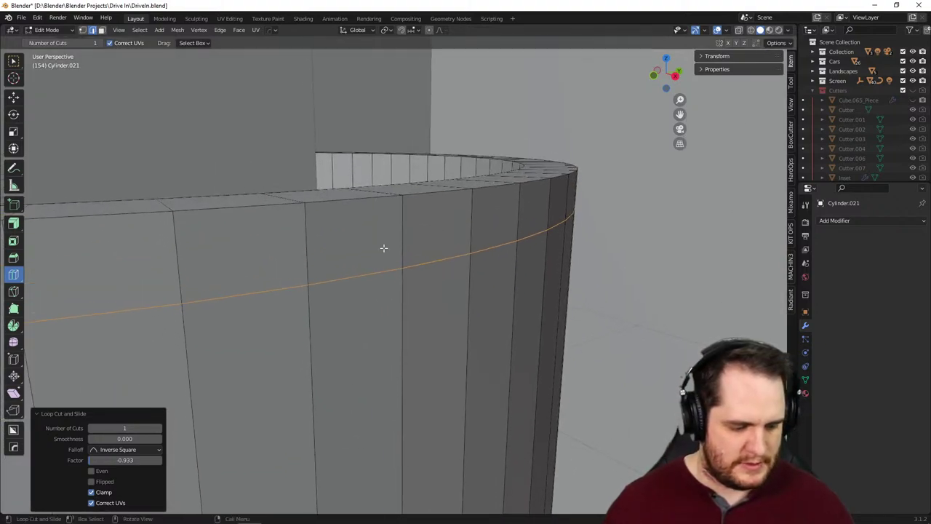
# - Shift the band of faces above the new loop by 0.00884 m to form a slight rim lip
pyautogui.click(16, 63)
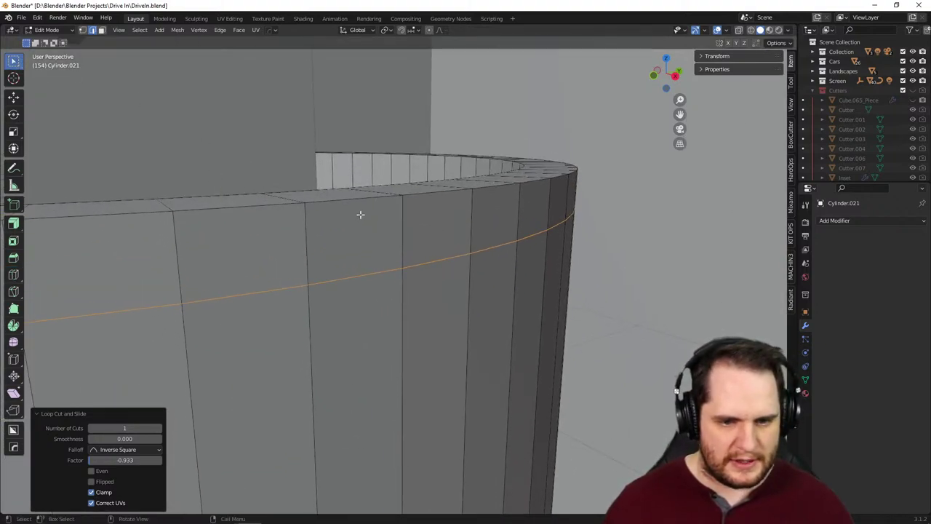
pyautogui.keyDown('alt'); pyautogui.click(400, 235); pyautogui.keyUp('alt')
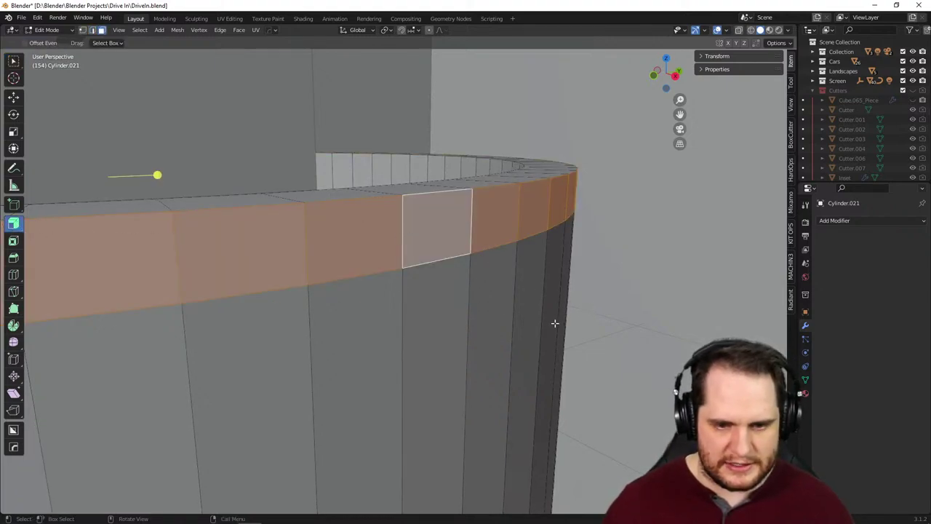
pyautogui.moveTo(157, 179); pyautogui.dragTo(51, 149)
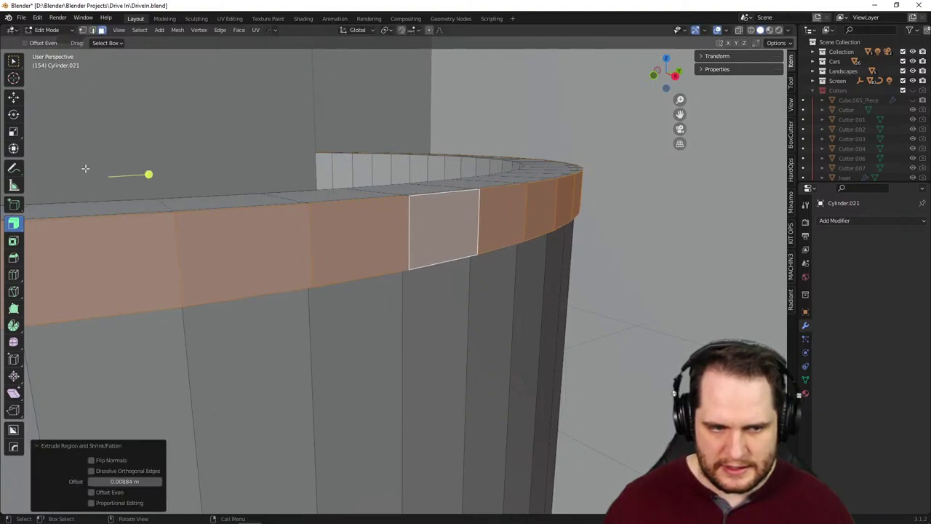
pyautogui.scroll(-5, 305, 219)
pyautogui.press('Tab')
pyautogui.moveTo(419, 171); pyautogui.dragTo(438, 226, button='middle')
# - Scale the tub's inner floor face down to 0.674, tapering its inner walls
pyautogui.click(298, 396)
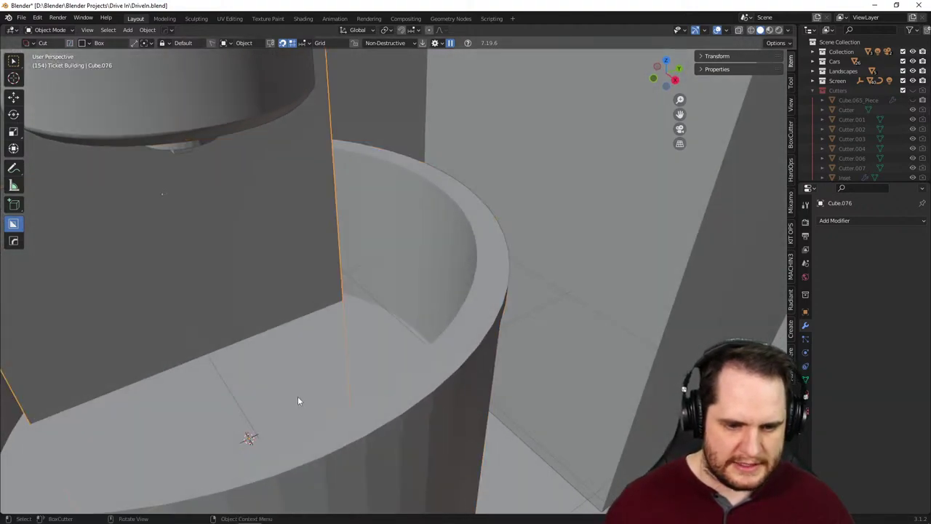
pyautogui.click(428, 386)
pyautogui.press('Tab')
pyautogui.click(359, 369)
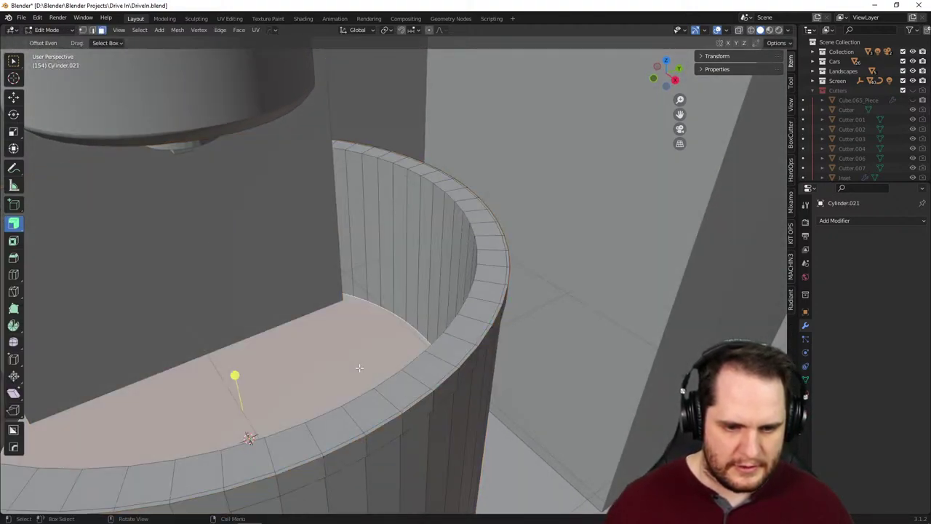
pyautogui.keyDown('shift'); pyautogui.moveTo(359, 365); pyautogui.dragTo(406, 344, button='middle'); pyautogui.keyUp('shift')
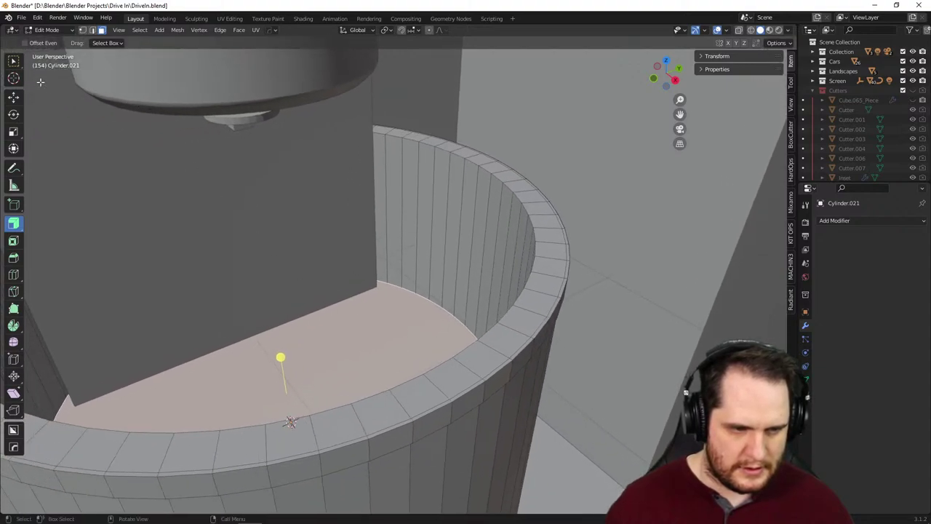
pyautogui.press('s')
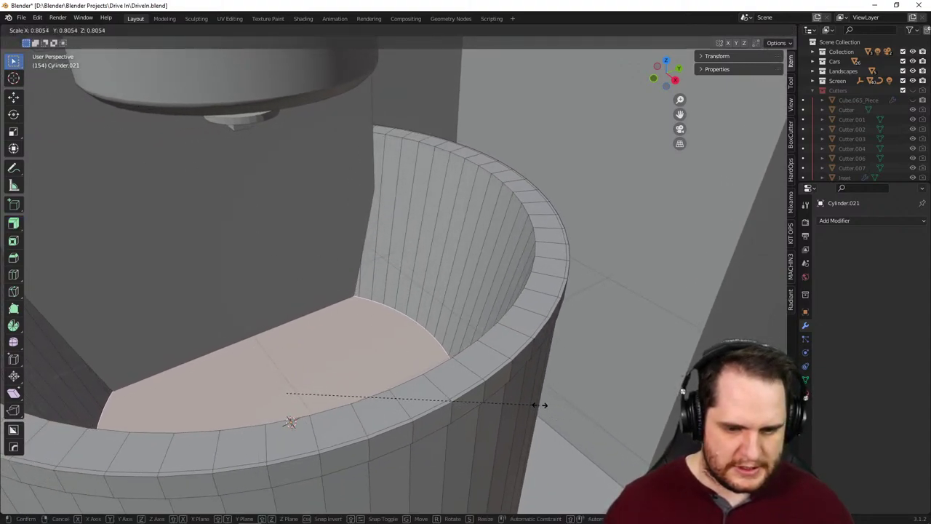
pyautogui.click(499, 401)
pyautogui.moveTo(509, 410); pyautogui.dragTo(572, 391, button='middle')
pyautogui.scroll(2, 551, 395)
pyautogui.press('Tab')
pyautogui.scroll(2, 551, 396)
# - Add a Bevel modifier to the bowl with 3 segments and a 0.081 m amount
pyautogui.click(834, 220)
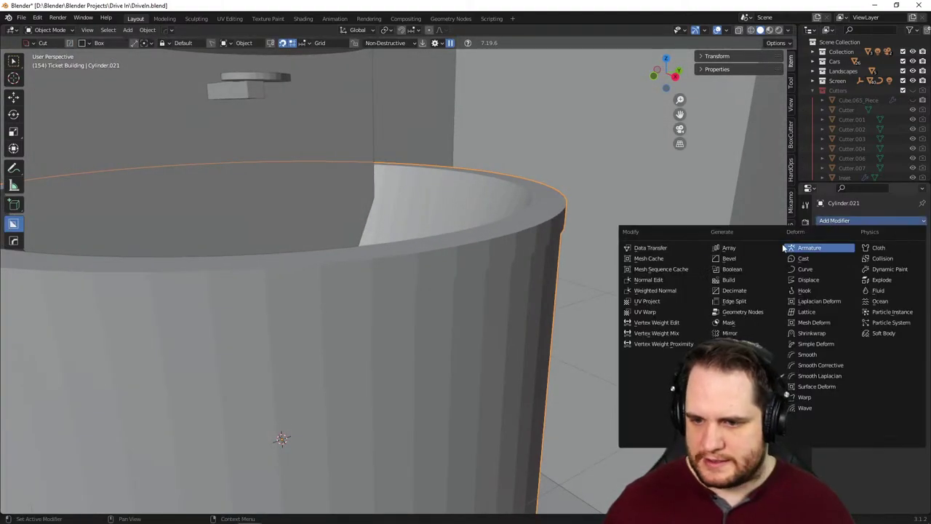
pyautogui.click(751, 263)
pyautogui.moveTo(774, 276); pyautogui.dragTo(654, 316, button='middle')
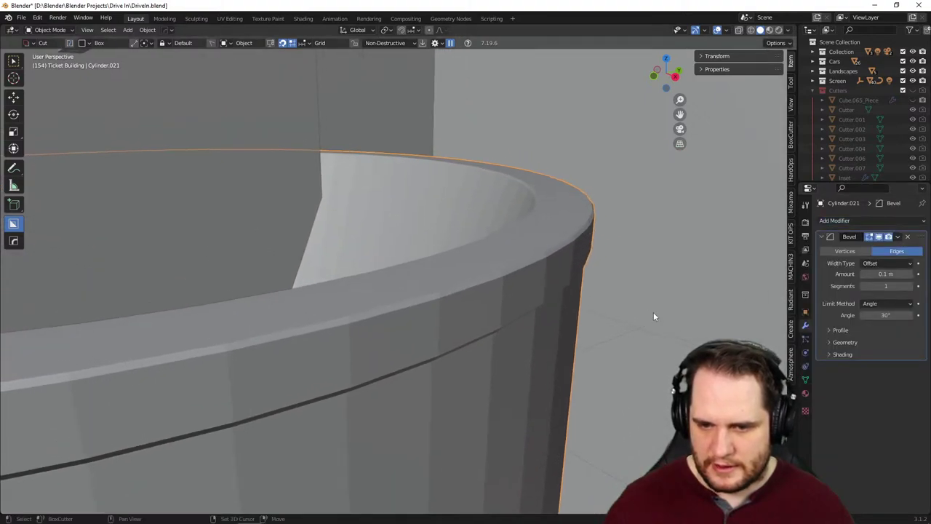
pyautogui.click(910, 287)
pyautogui.click(910, 287)
pyautogui.moveTo(886, 273); pyautogui.dragTo(880, 274)
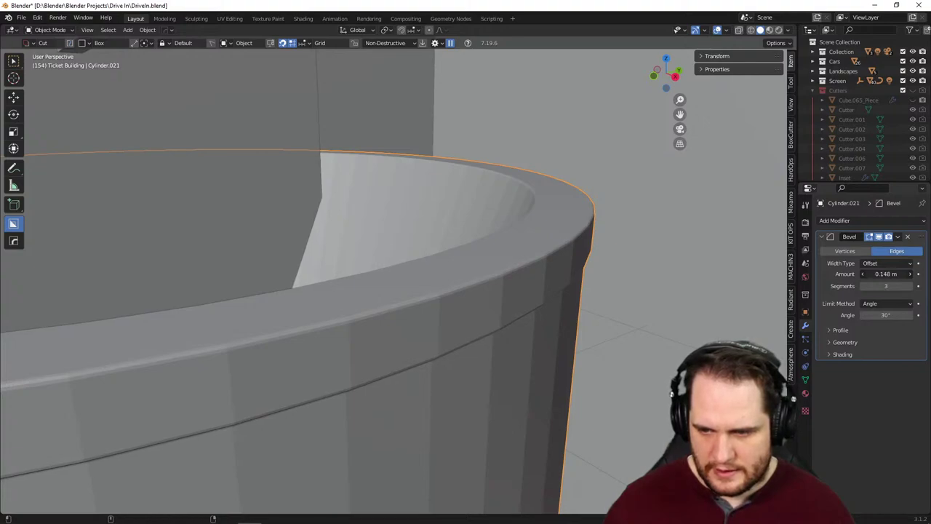
pyautogui.moveTo(886, 273)
pyautogui.mouseDown()
pyautogui.moveTo(858, 273)
pyautogui.moveTo(895, 274)
pyautogui.mouseUp()
pyautogui.scroll(5, 591, 291)
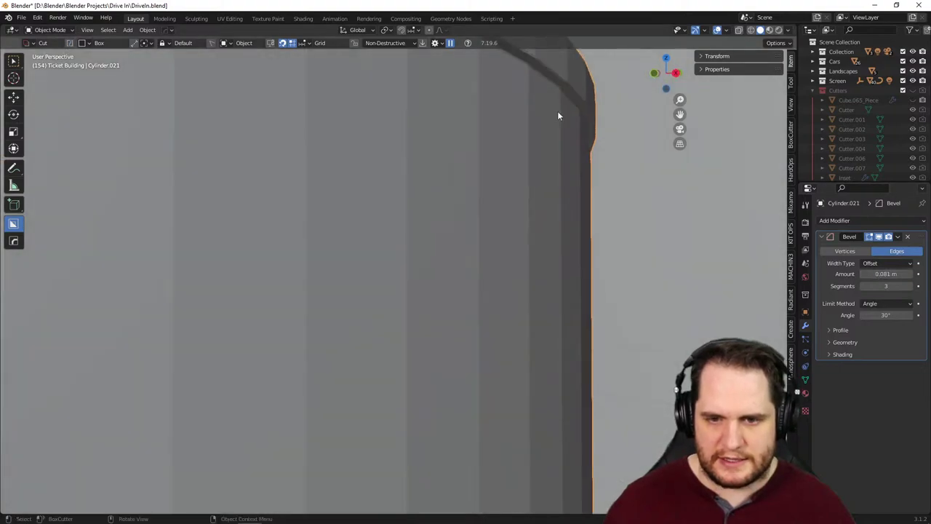
pyautogui.scroll(-5, 558, 89)
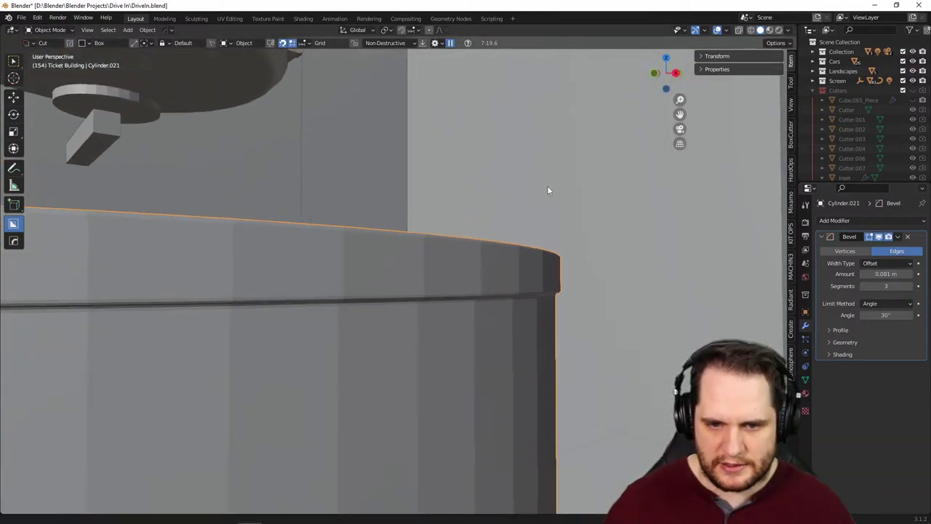
pyautogui.moveTo(532, 210); pyautogui.dragTo(559, 236, button='middle')
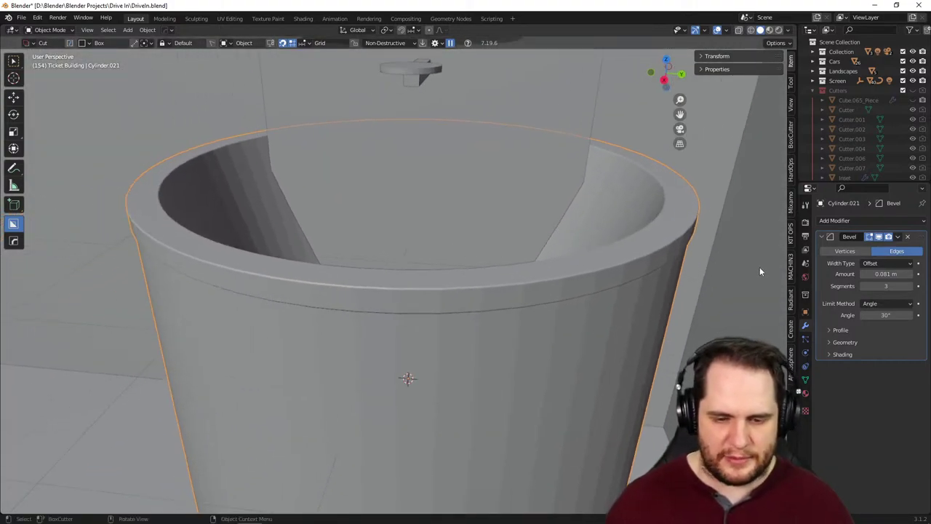
pyautogui.moveTo(611, 312); pyautogui.dragTo(516, 287, button='middle')
# - Sharpen the bowl's edges with HOps Sharpen from the Q menu
pyautogui.press('q')
pyautogui.click(589, 298)
pyautogui.scroll(4, 576, 329)
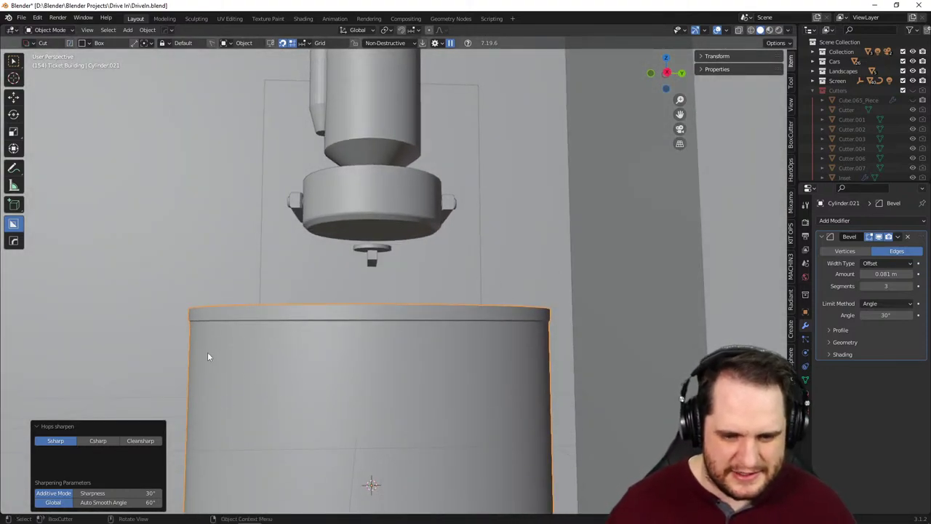
pyautogui.moveTo(422, 319); pyautogui.dragTo(396, 357, button='middle')
pyautogui.scroll(3, 396, 359)
pyautogui.scroll(2, 410, 306)
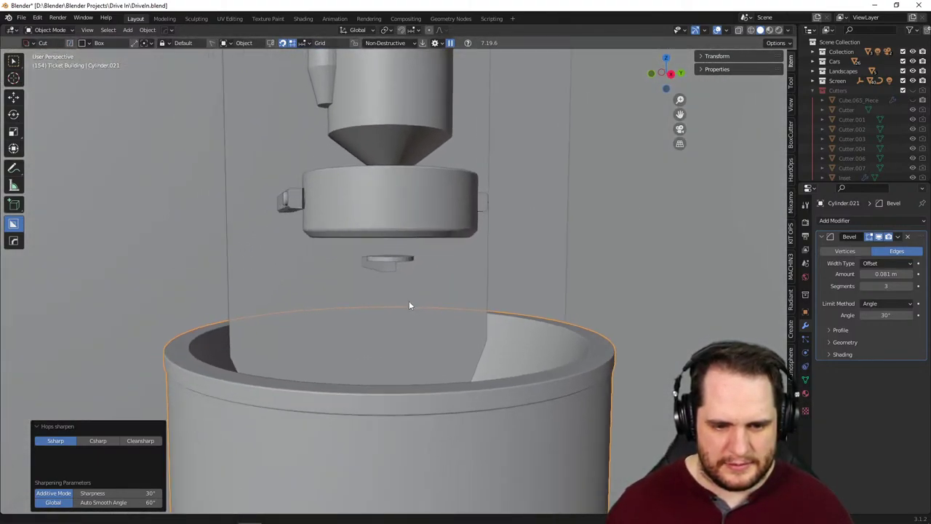
pyautogui.scroll(3, 408, 320)
pyautogui.moveTo(408, 321); pyautogui.dragTo(408, 300, button='middle')
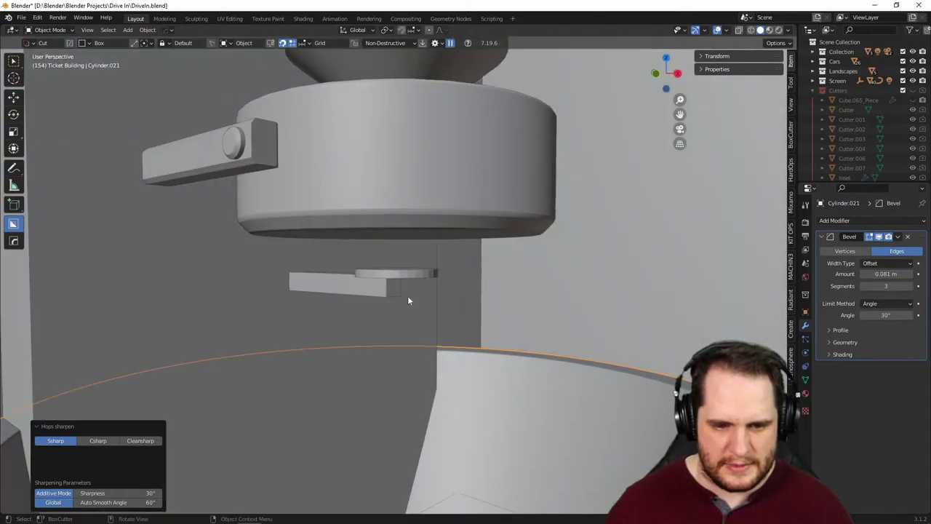
# - Lower the small piece Cube.077 by about 0.087 m along Z
pyautogui.click(406, 277)
pyautogui.scroll(3, 450, 307)
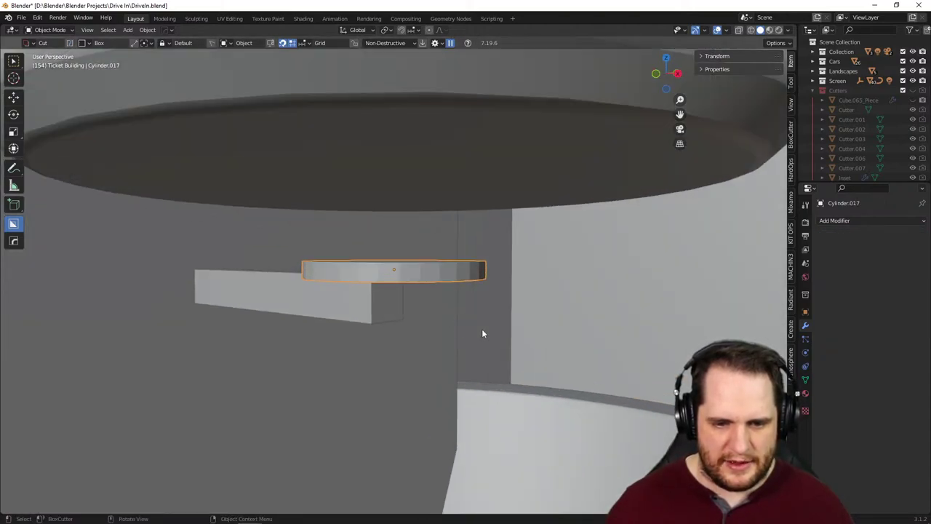
pyautogui.scroll(-2, 482, 329)
pyautogui.scroll(-4, 416, 339)
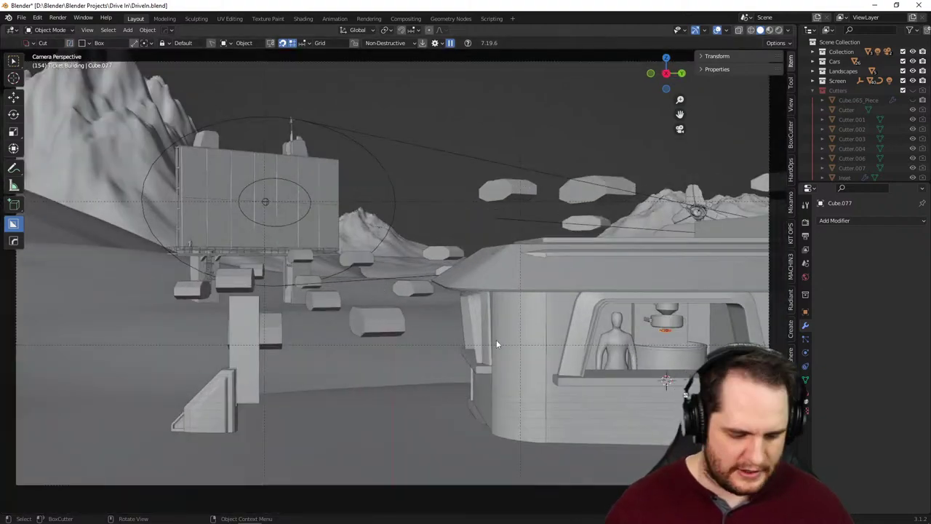
pyautogui.press('g')
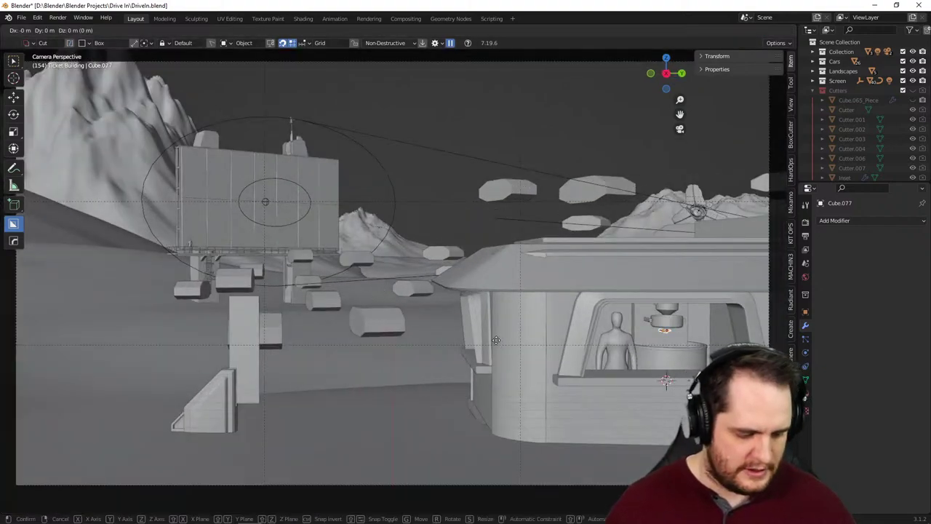
pyautogui.press('z')
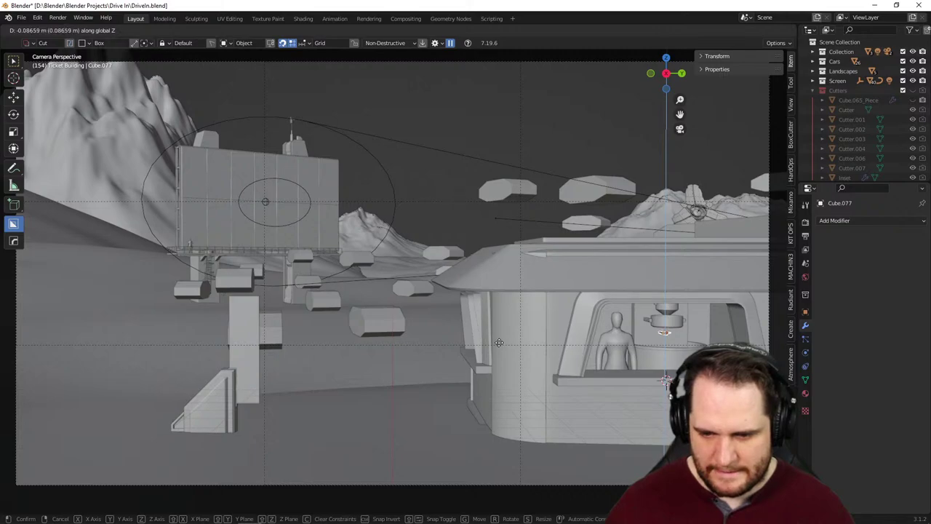
pyautogui.click(499, 342)
# - Select the small disc Cylinder.017 and enter Edit Mode with nothing selected
pyautogui.press('KP_Decimal')
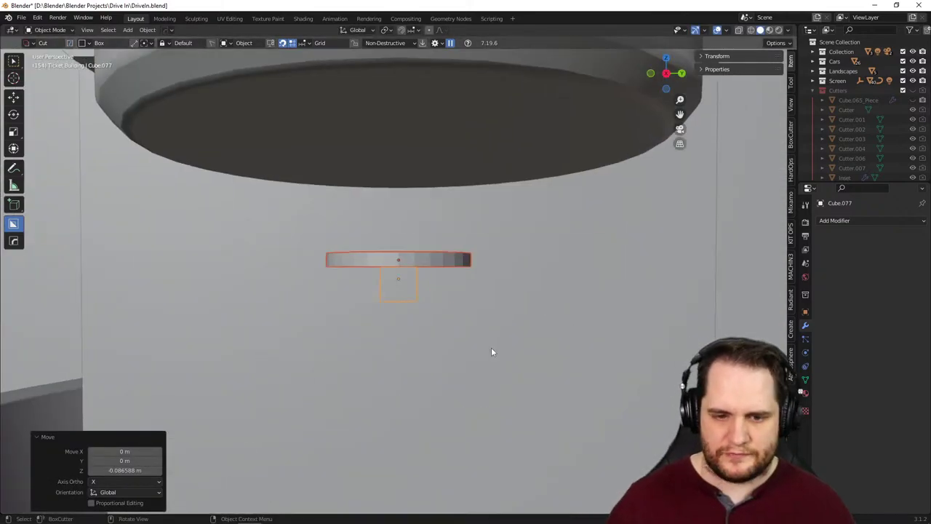
pyautogui.moveTo(491, 352); pyautogui.dragTo(454, 258, button='middle')
pyautogui.click(398, 244)
pyautogui.press('Tab')
pyautogui.hotkey('alt', 'a')
# - Extrude the disc's bottom face downward and add an edge loop around it
pyautogui.click(429, 227)
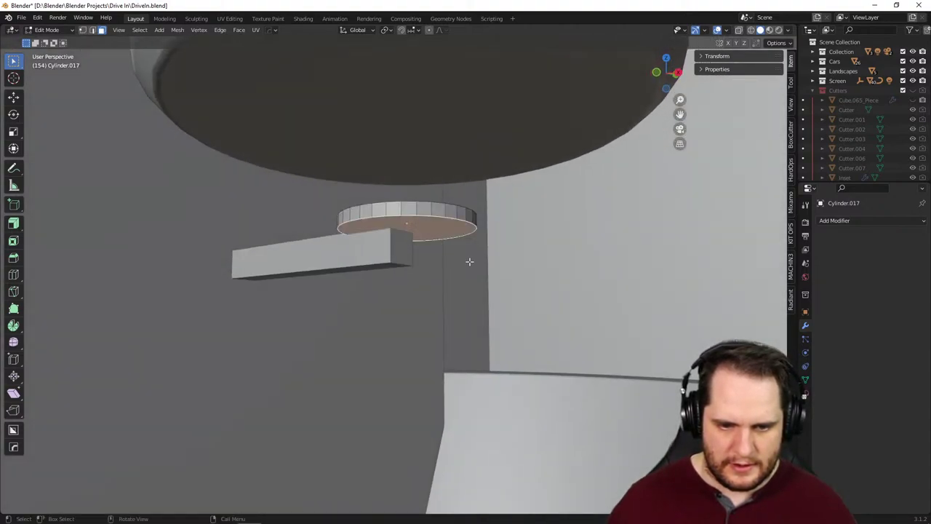
pyautogui.press('e')
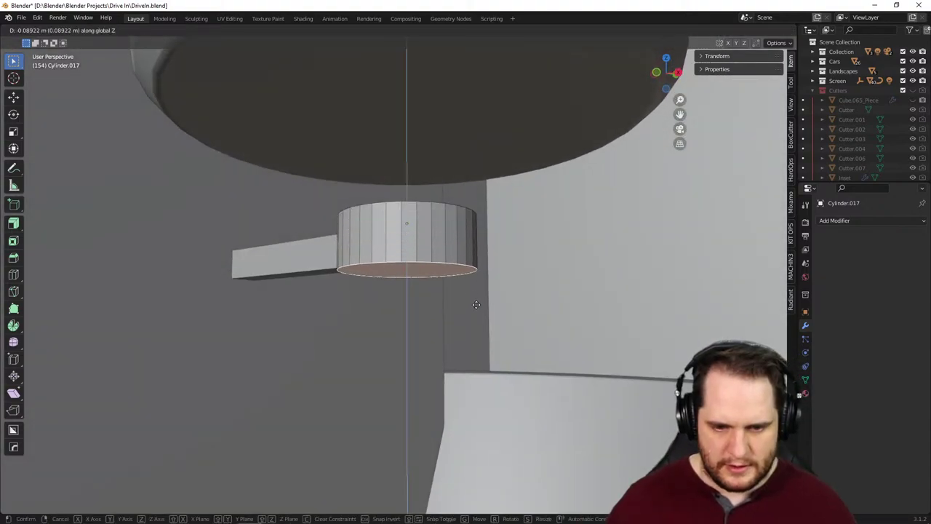
pyautogui.click(475, 313)
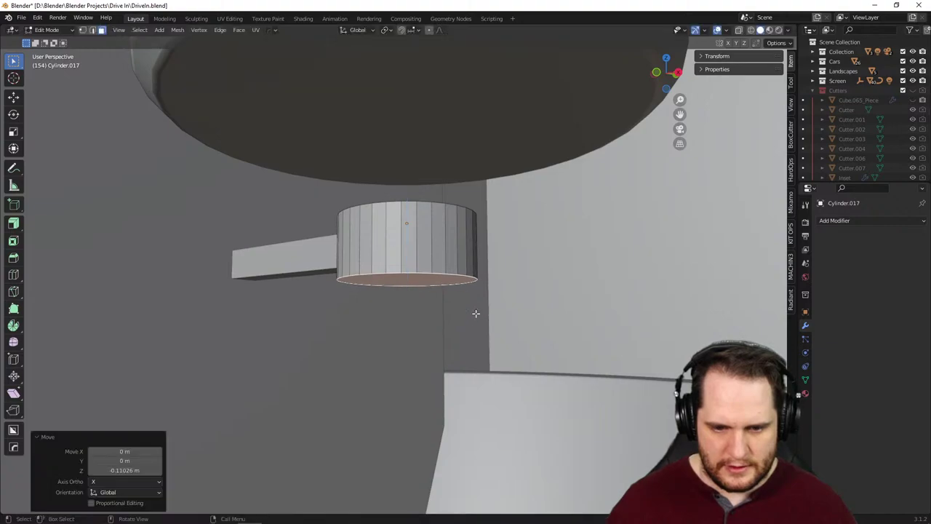
pyautogui.click(13, 275)
pyautogui.click(425, 234)
pyautogui.click(427, 222)
pyautogui.moveTo(427, 223); pyautogui.dragTo(87, 118, button='middle')
pyautogui.click(14, 62)
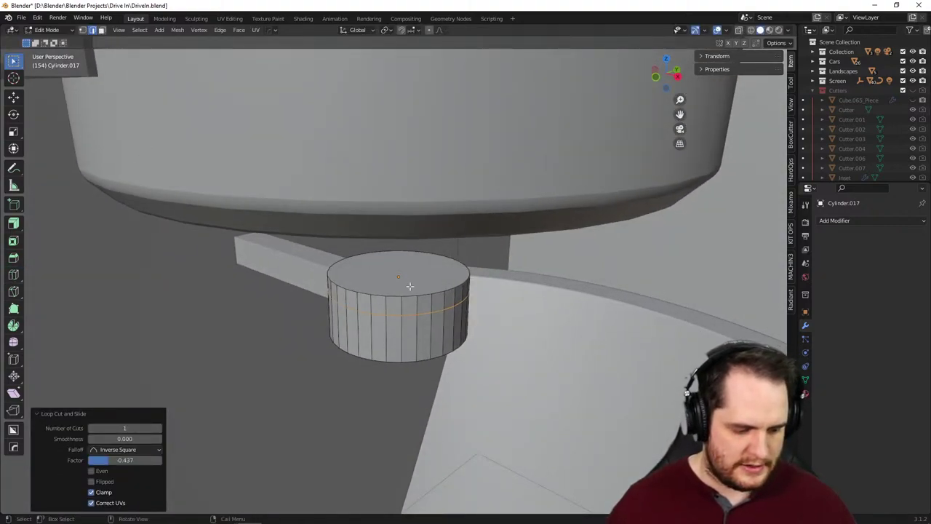
# - Scale down the knob's top face to taper it and raise it along Z
pyautogui.press('3')
pyautogui.click(411, 281)
pyautogui.press('s')
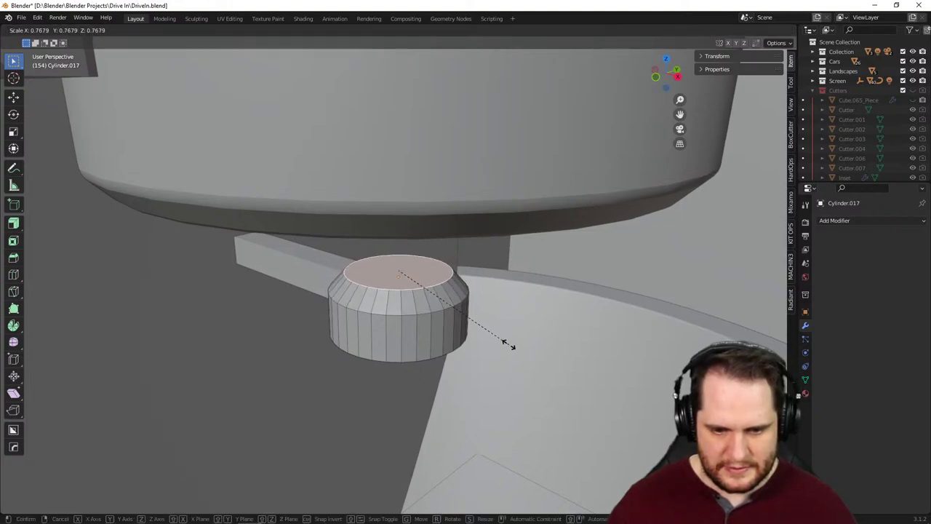
pyautogui.click(494, 340)
pyautogui.moveTo(495, 341); pyautogui.dragTo(511, 330, button='middle')
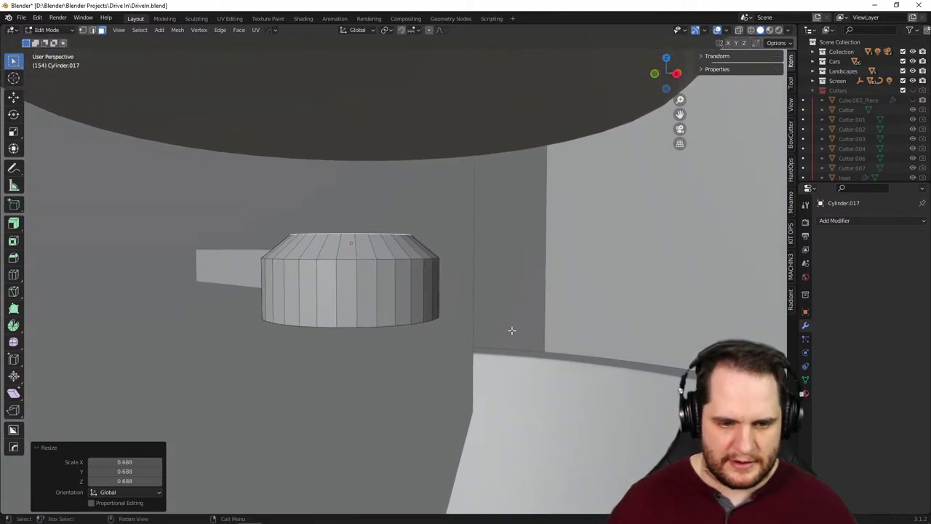
pyautogui.press('s')
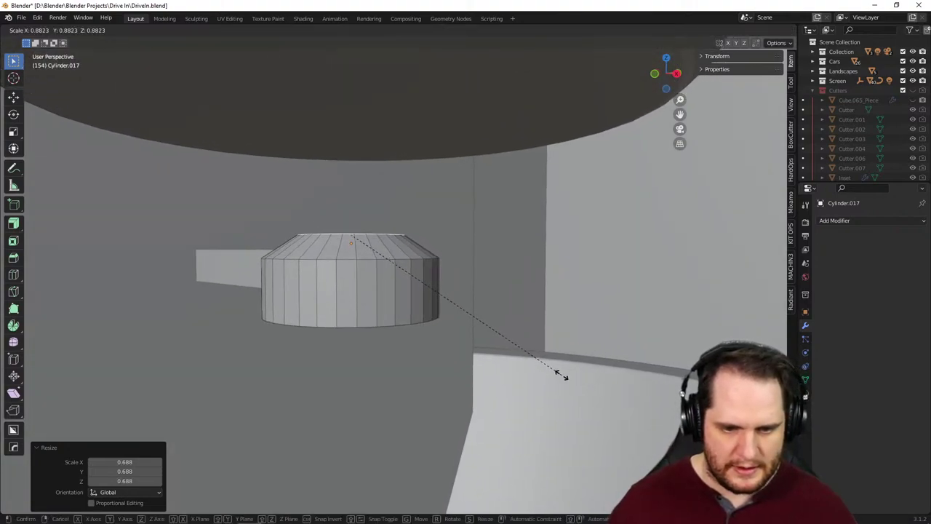
pyautogui.click(557, 374)
pyautogui.press('g')
pyautogui.press('z')
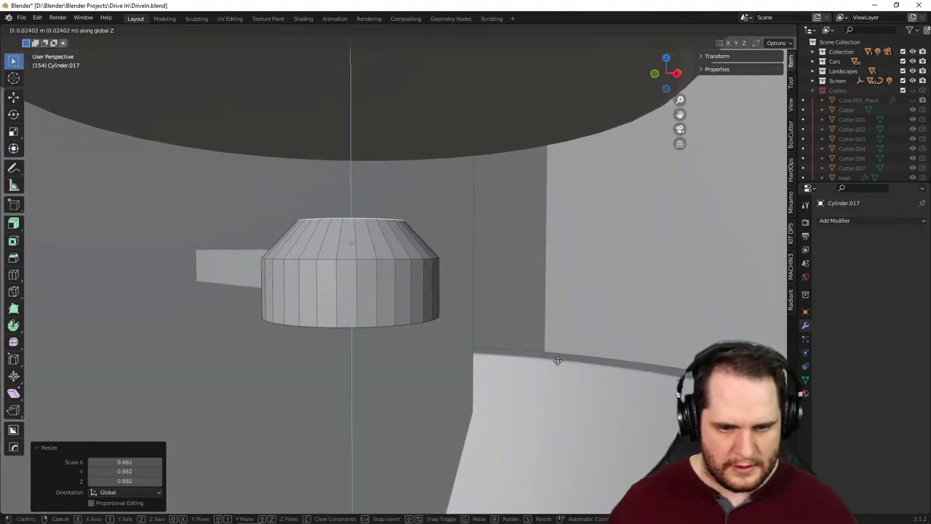
pyautogui.click(557, 357)
pyautogui.scroll(-4, 558, 355)
pyautogui.moveTo(557, 354); pyautogui.dragTo(514, 347, button='middle')
pyautogui.scroll(4, 557, 370)
pyautogui.scroll(2, 538, 360)
# - Inset the knob's bottom face by 0.1018 m and extrude it 0.0155 m into a stepped base
pyautogui.press('Tab')
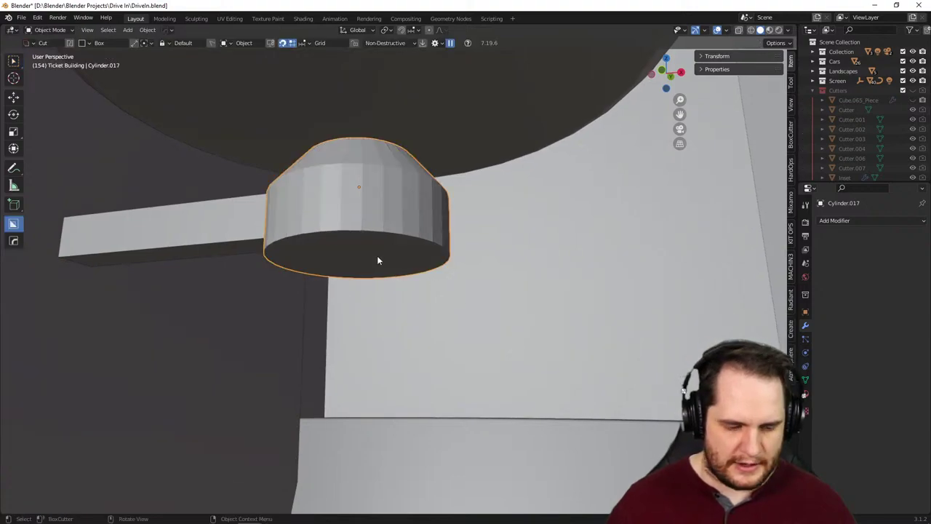
pyautogui.press('Tab')
pyautogui.click(377, 256)
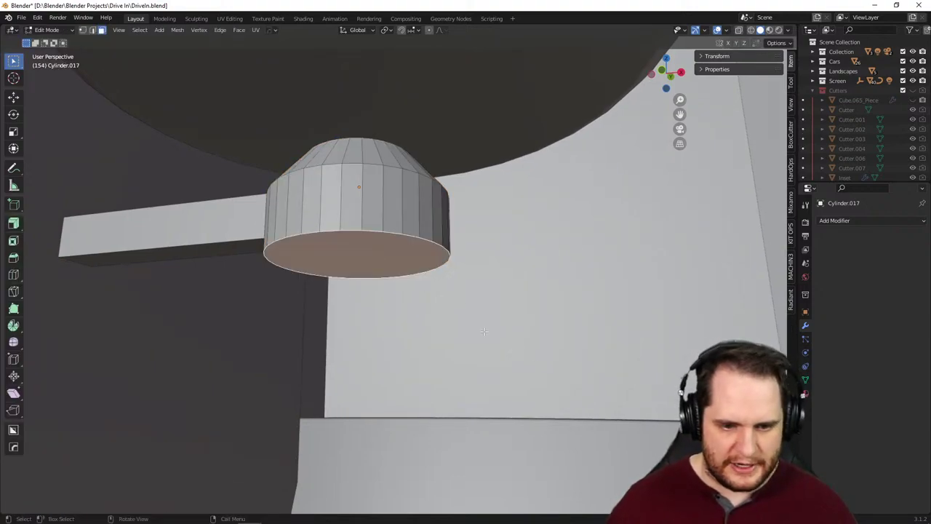
pyautogui.press('i')
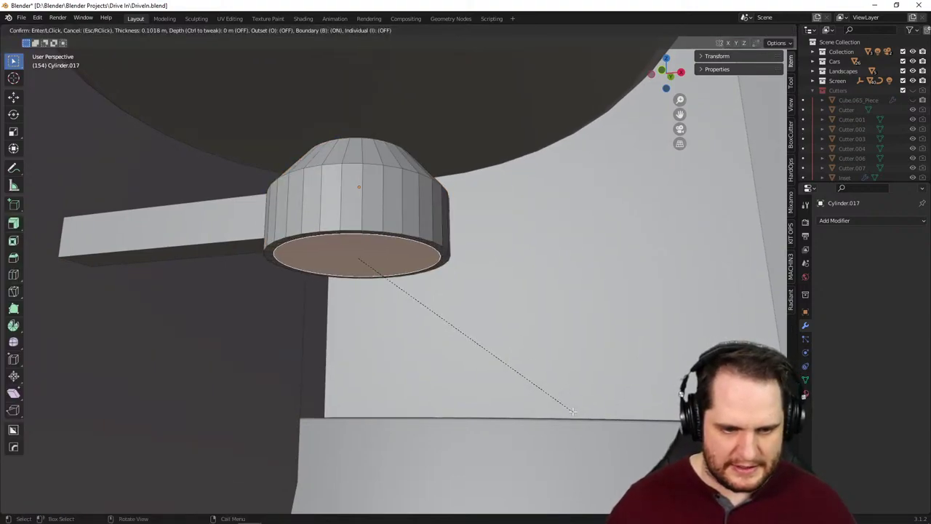
pyautogui.click(573, 412)
pyautogui.press('e')
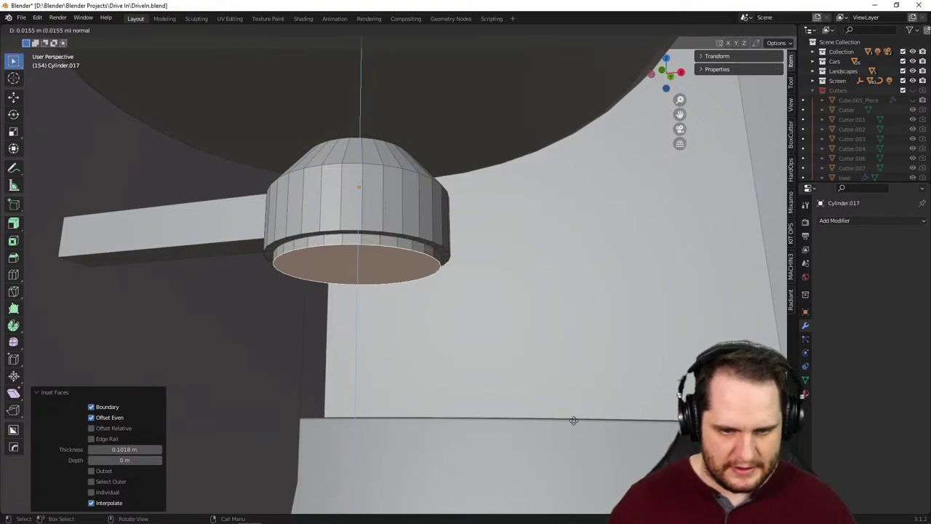
pyautogui.click(574, 420)
pyautogui.moveTo(574, 352); pyautogui.dragTo(467, 295, button='middle')
# - In Object Mode, add a Bevel modifier to the cross bar Cube.077, ending at 0.271 m amount
pyautogui.press('Tab')
pyautogui.click(300, 249)
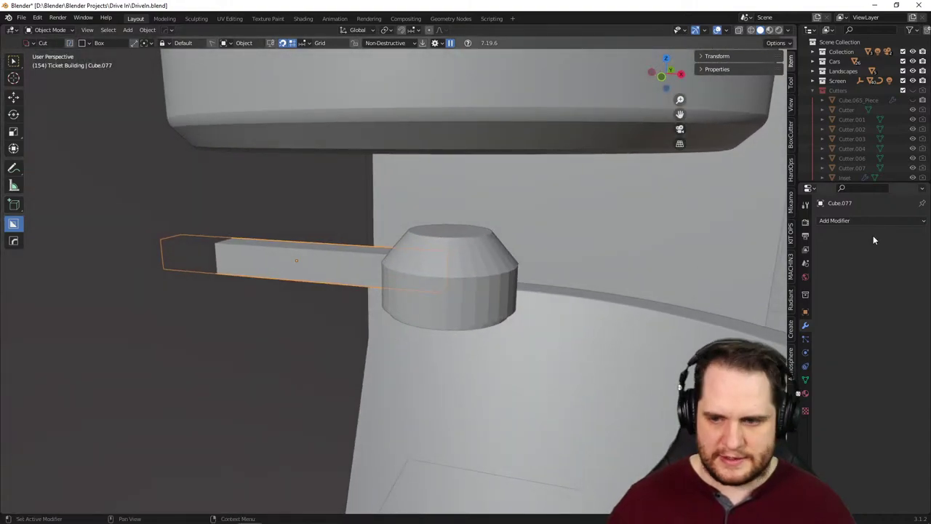
pyautogui.click(840, 221)
pyautogui.click(752, 258)
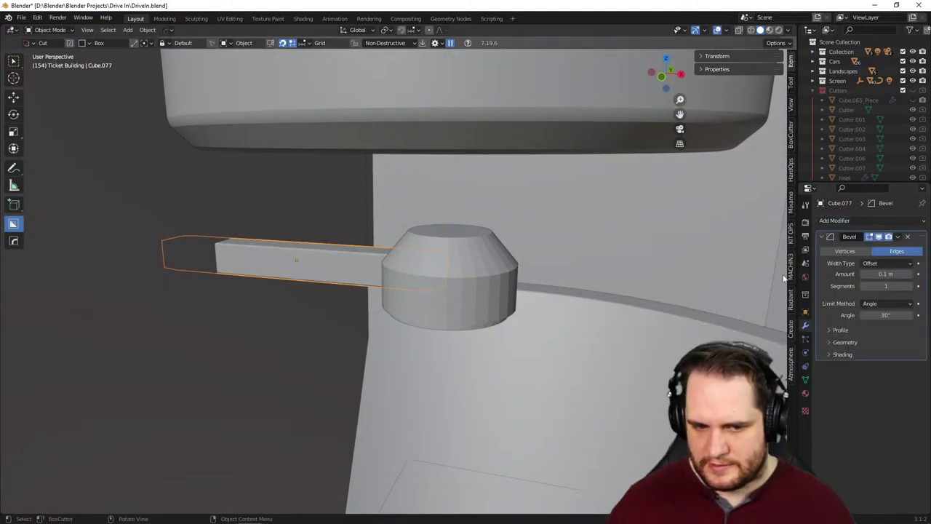
pyautogui.scroll(1, 659, 297)
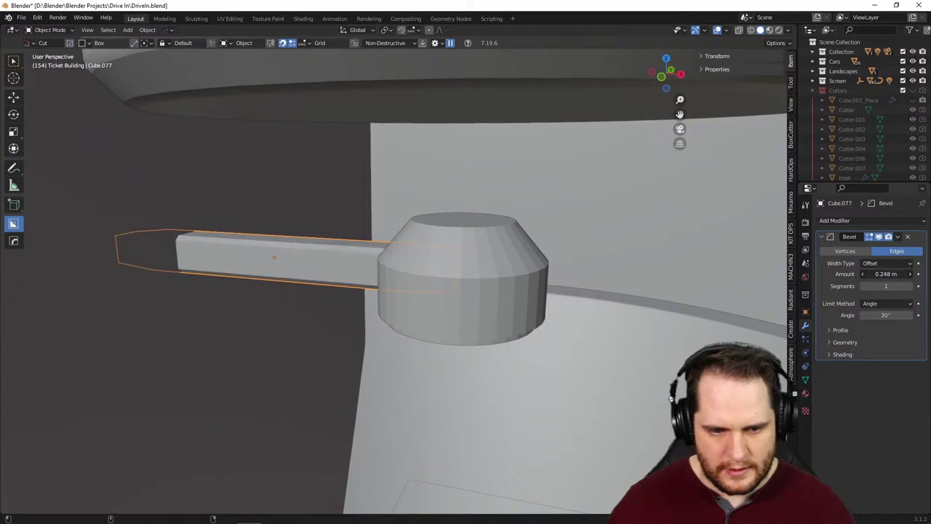
pyautogui.scroll(-4, 626, 276)
# - Select the wall piece and check the booth from the front and through the scene camera
pyautogui.moveTo(626, 276); pyautogui.dragTo(512, 263, button='middle')
pyautogui.click(621, 262)
pyautogui.scroll(-4, 612, 261)
pyautogui.press('KP_1')
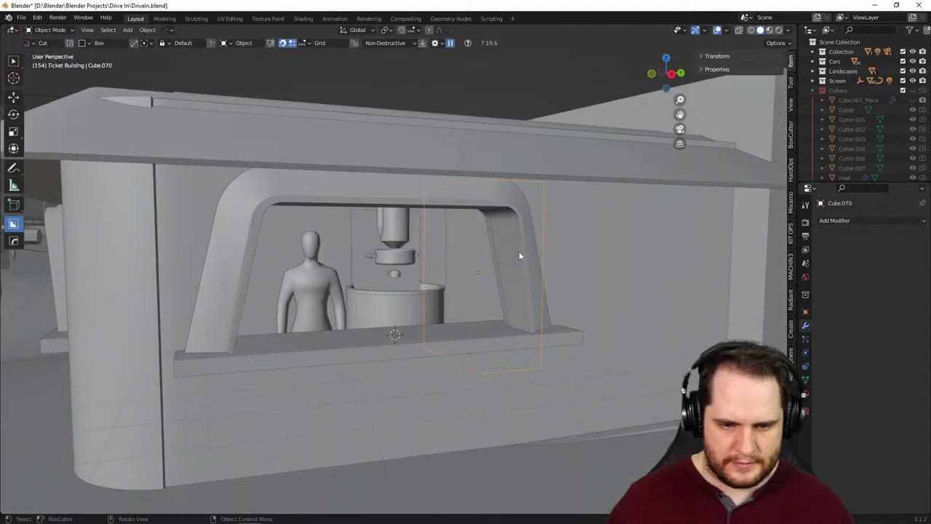
pyautogui.press('KP_0')
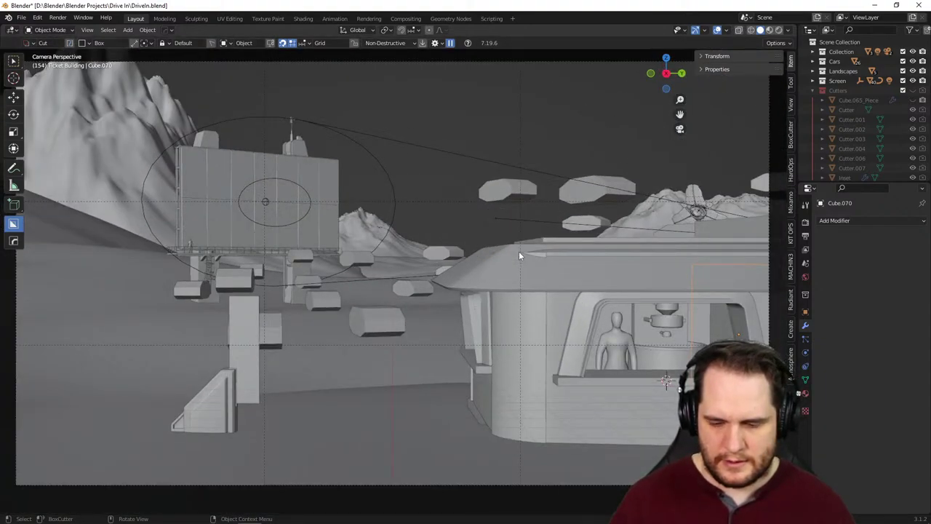
pyautogui.press('KP_0')
pyautogui.press('KP_0')
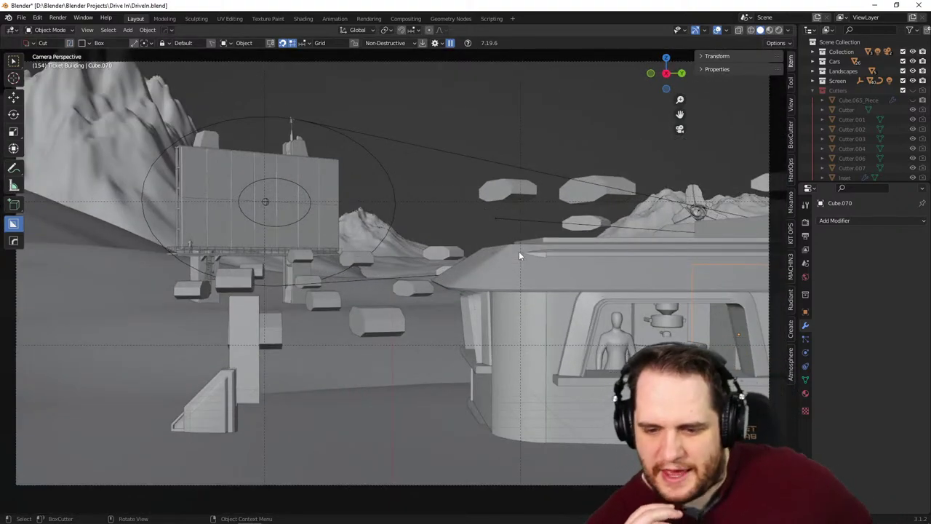
pyautogui.click(646, 320)
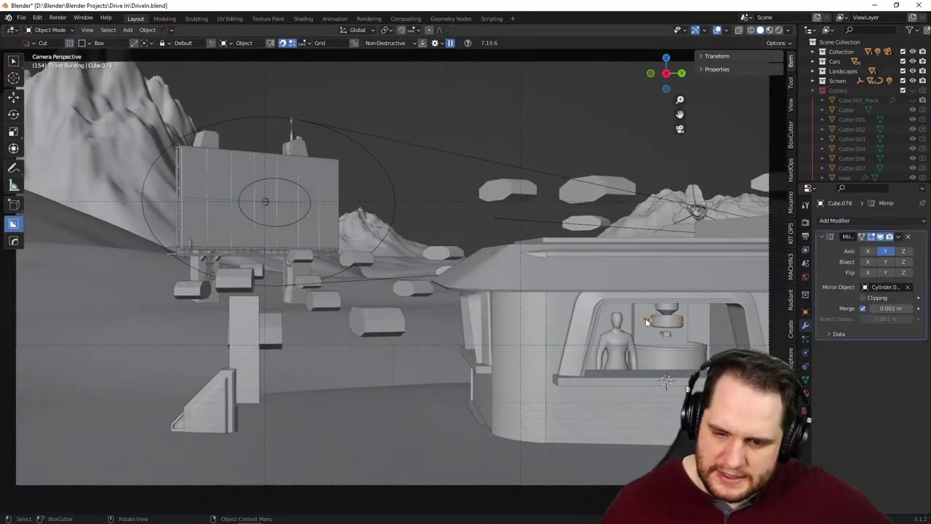
pyautogui.click(663, 337)
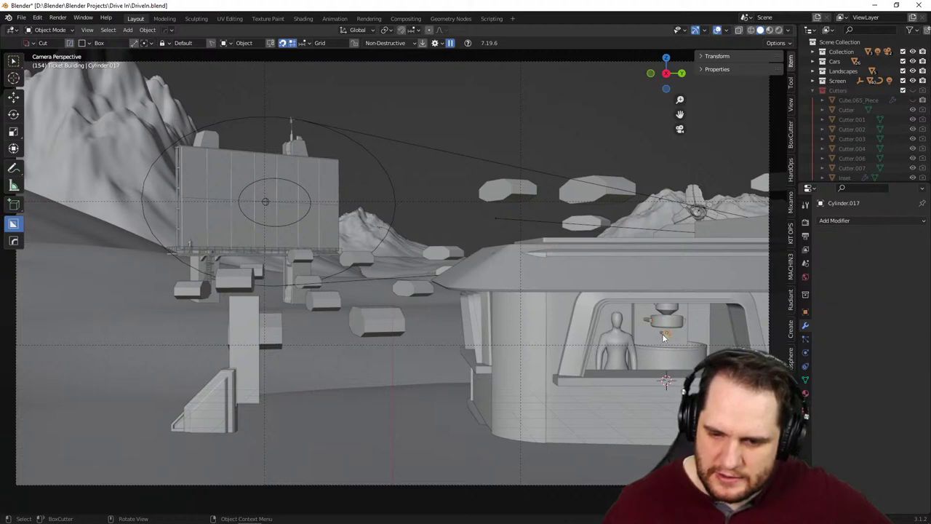
pyautogui.click(662, 336)
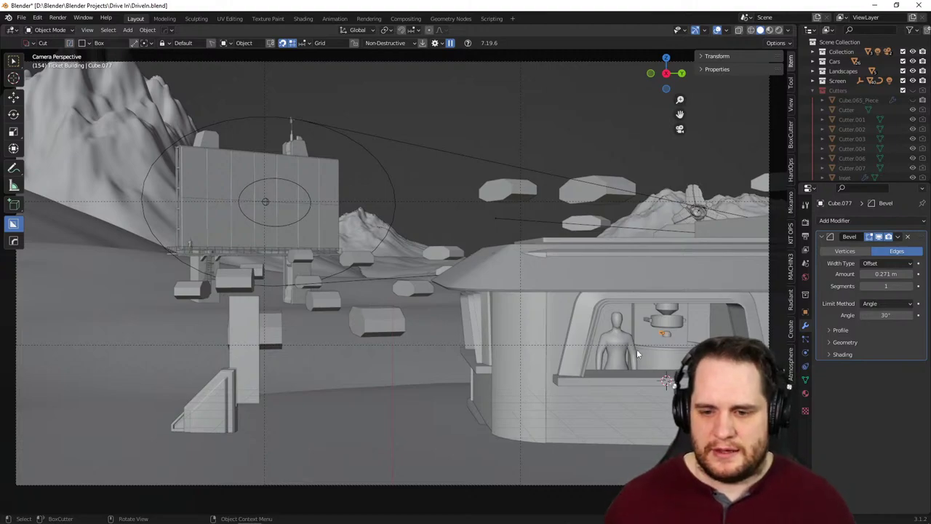
pyautogui.scroll(-3, 658, 358)
pyautogui.moveTo(658, 358); pyautogui.dragTo(487, 340, button='middle')
pyautogui.scroll(6, 617, 366)
pyautogui.scroll(-4, 528, 362)
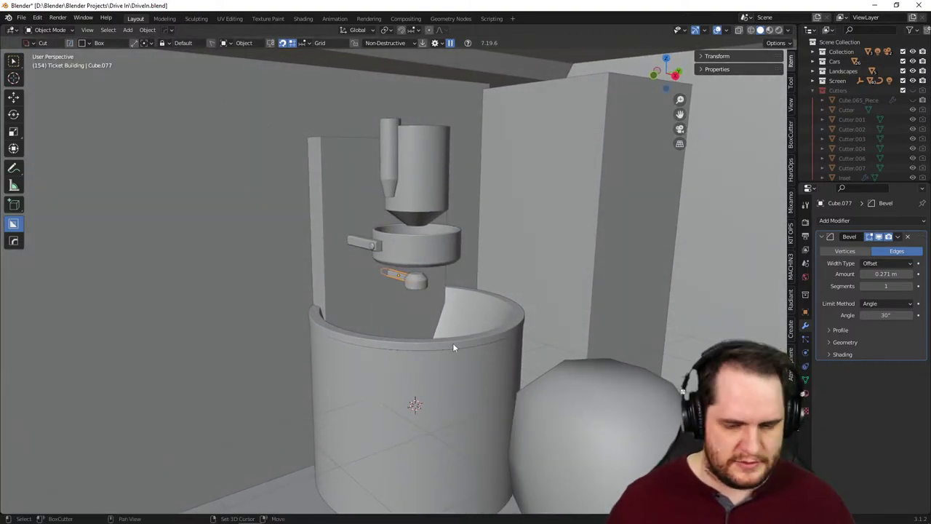
# - Add a new cube and raise it 4.2383 m on Z above the grinder
pyautogui.hotkey('shift', 'a')
pyautogui.moveTo(437, 316)
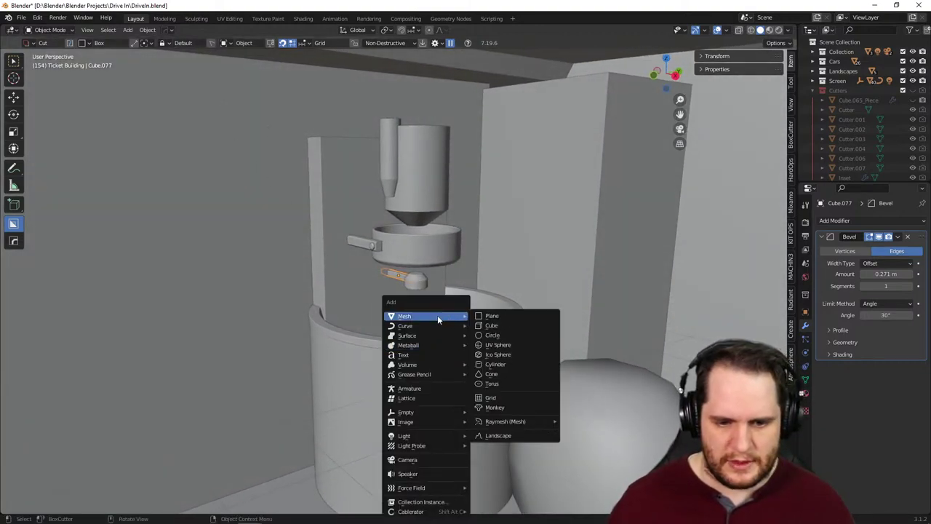
pyautogui.click(510, 327)
pyautogui.press('g')
pyautogui.press('z')
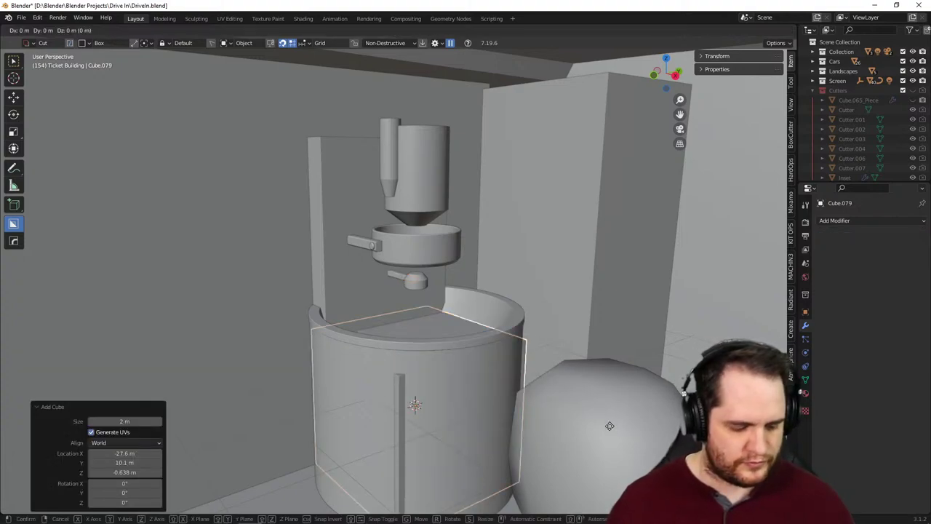
pyautogui.click(583, 92)
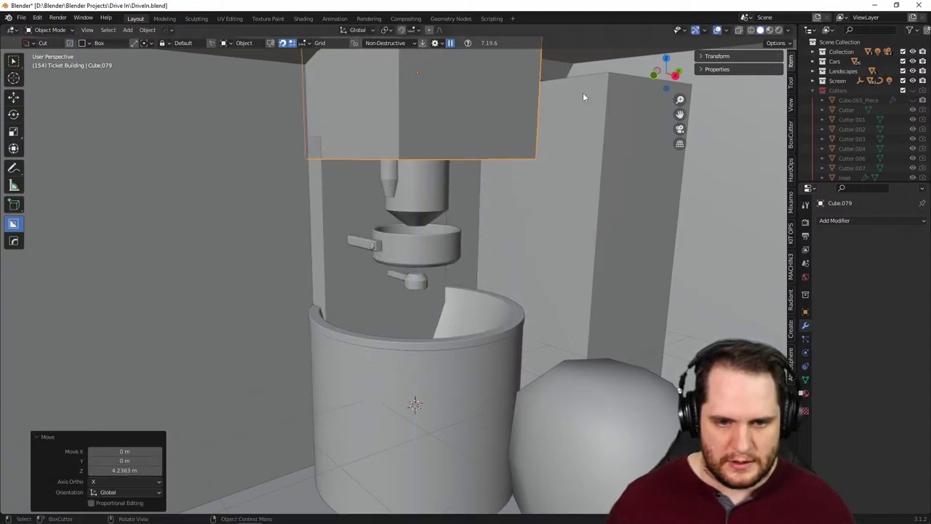
# - Flatten the cube to 0.073 on Z and slide it 2.5289 m along X
pyautogui.press('s')
pyautogui.press('z')
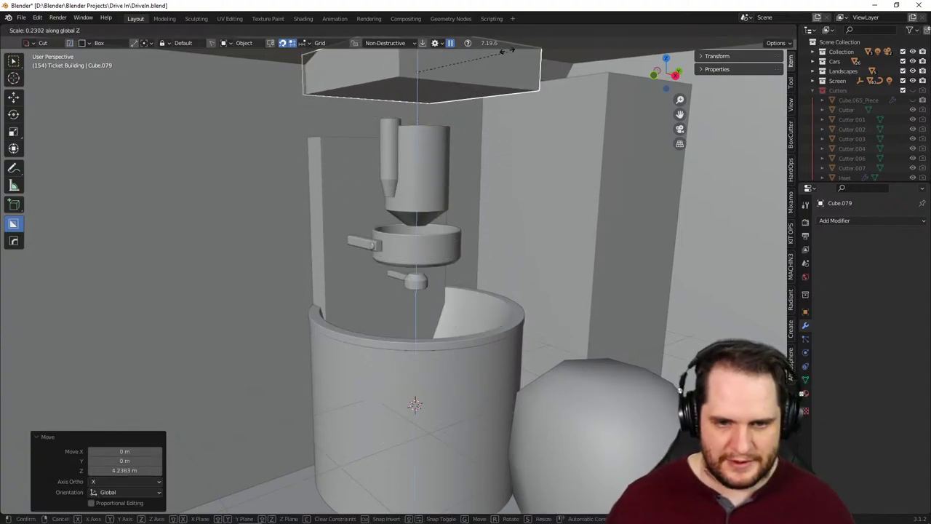
pyautogui.click(450, 155)
pyautogui.moveTo(451, 156); pyautogui.dragTo(484, 207, button='middle')
pyautogui.press('g')
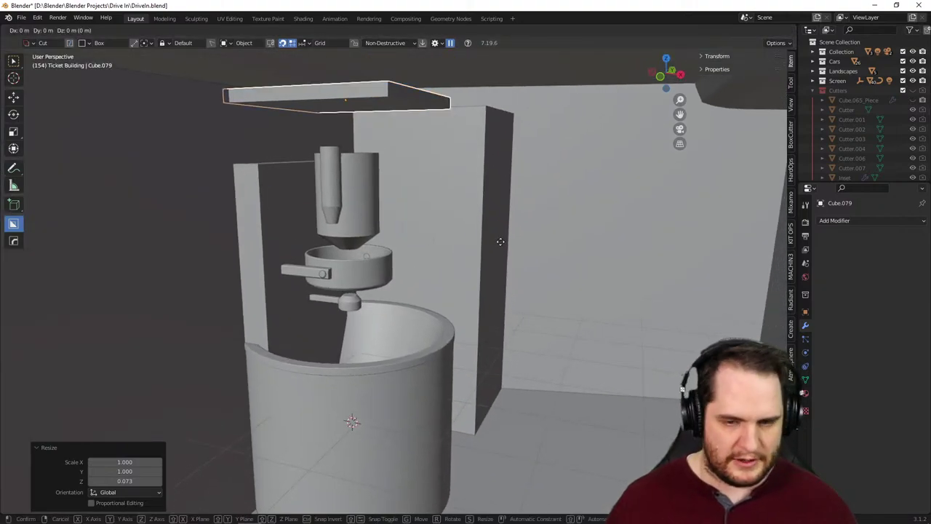
pyautogui.press('y')
pyautogui.press('x')
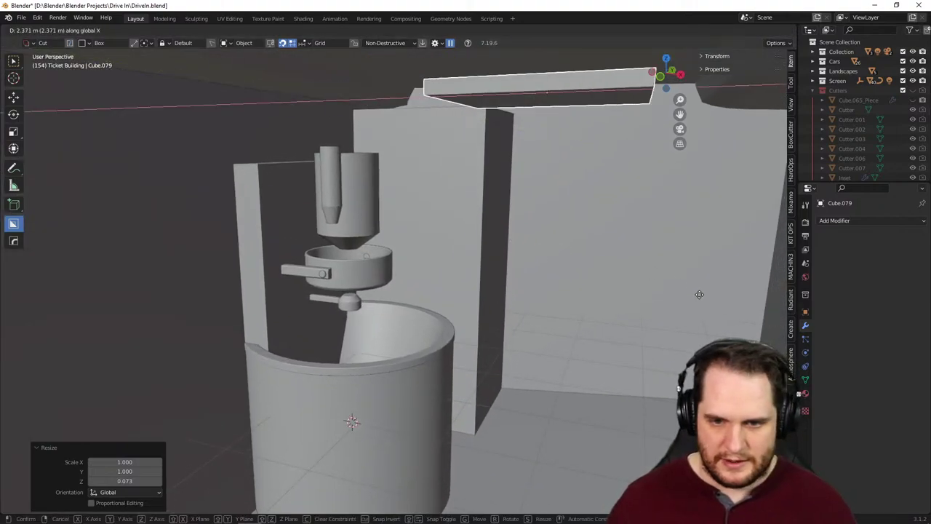
pyautogui.click(716, 305)
pyautogui.moveTo(714, 305); pyautogui.dragTo(647, 295, button='middle')
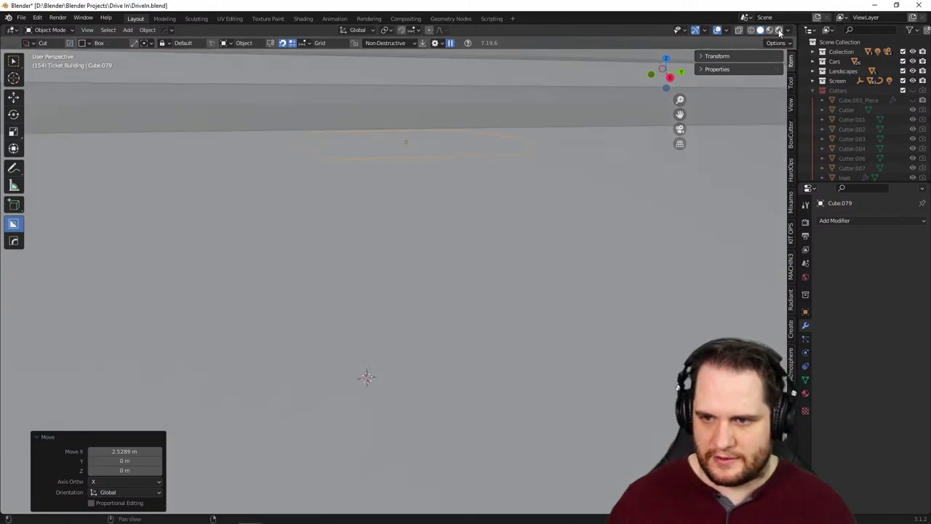
# - From the camera view, give the slab a new material, Material.002
pyautogui.press('KP_0')
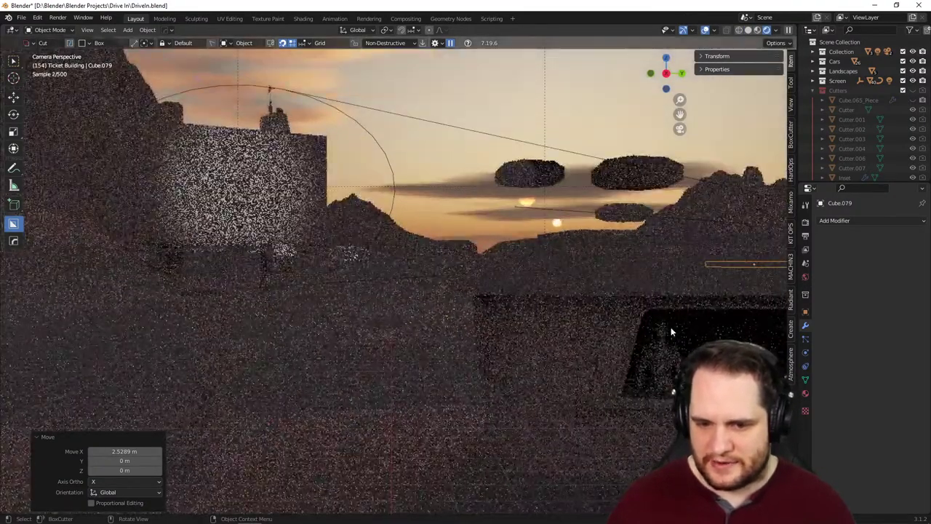
pyautogui.keyDown('shift'); pyautogui.moveTo(657, 327); pyautogui.dragTo(540, 285, button='middle'); pyautogui.keyUp('shift')
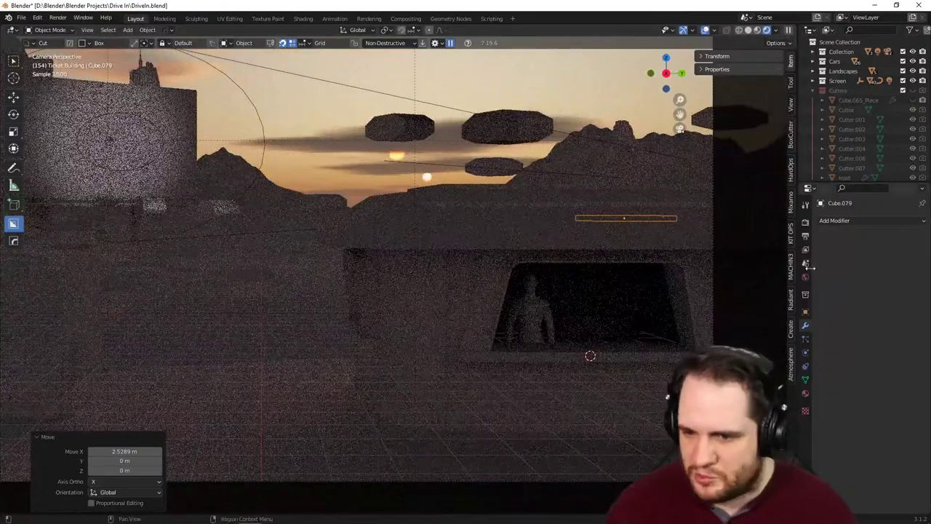
pyautogui.click(806, 392)
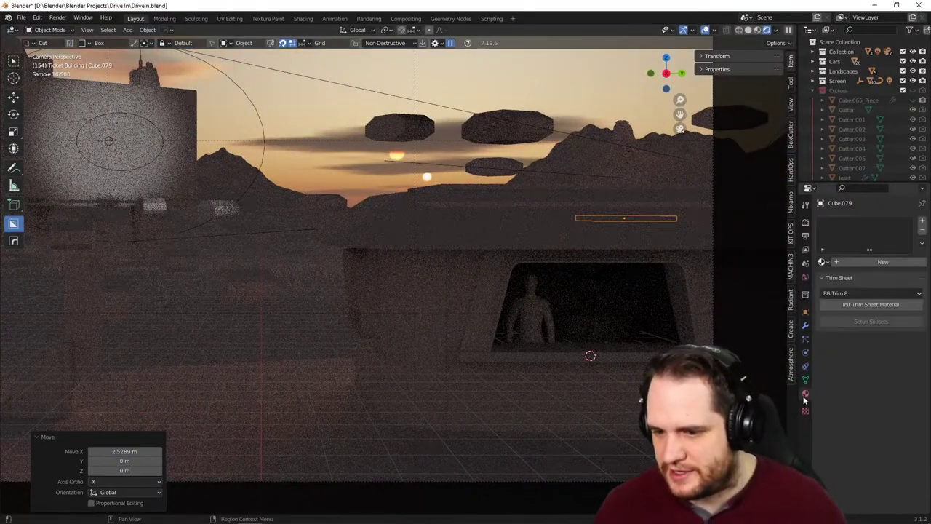
pyautogui.click(849, 261)
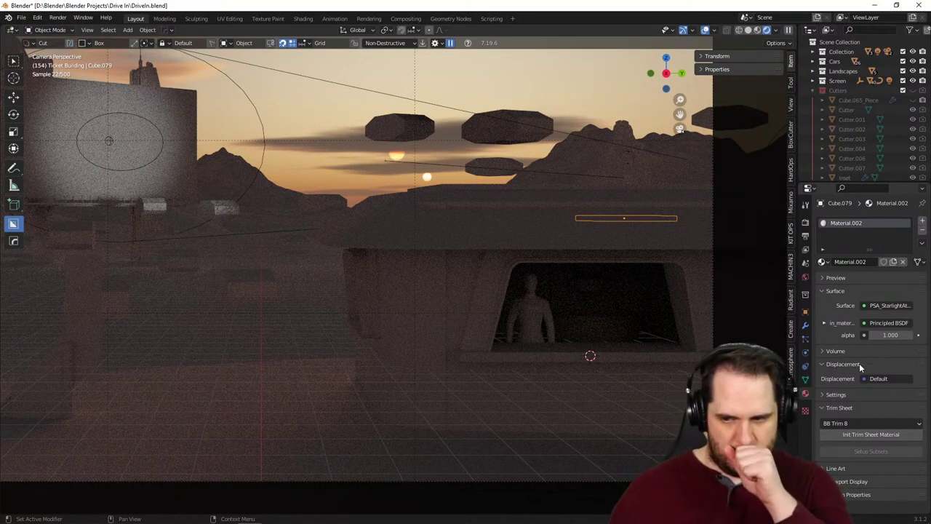
# - Replace Material.002's Principled BSDF surface shader with a white Emission shader
pyautogui.click(824, 290)
pyautogui.click(823, 290)
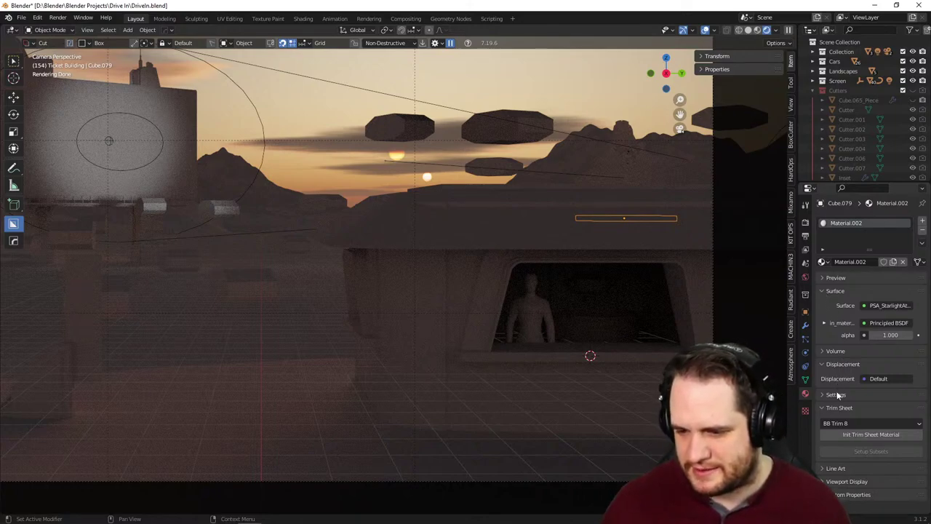
pyautogui.click(825, 278)
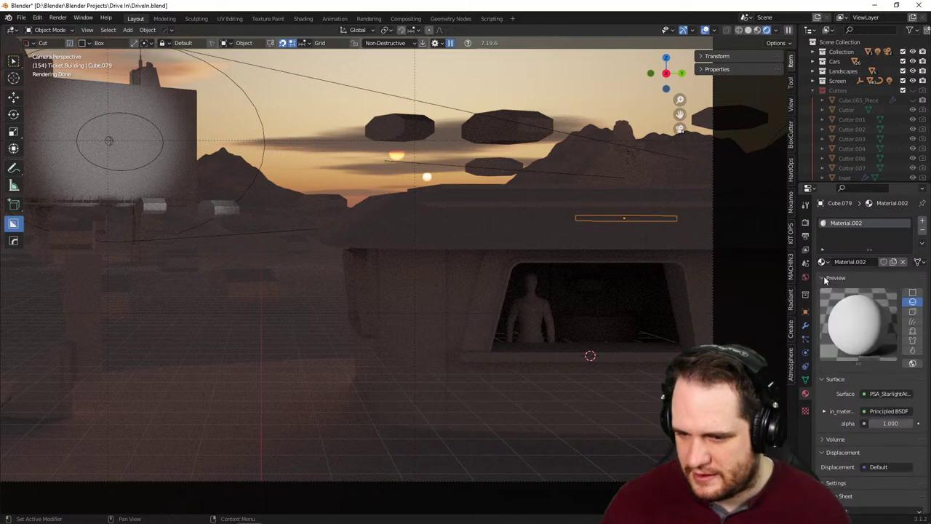
pyautogui.click(825, 278)
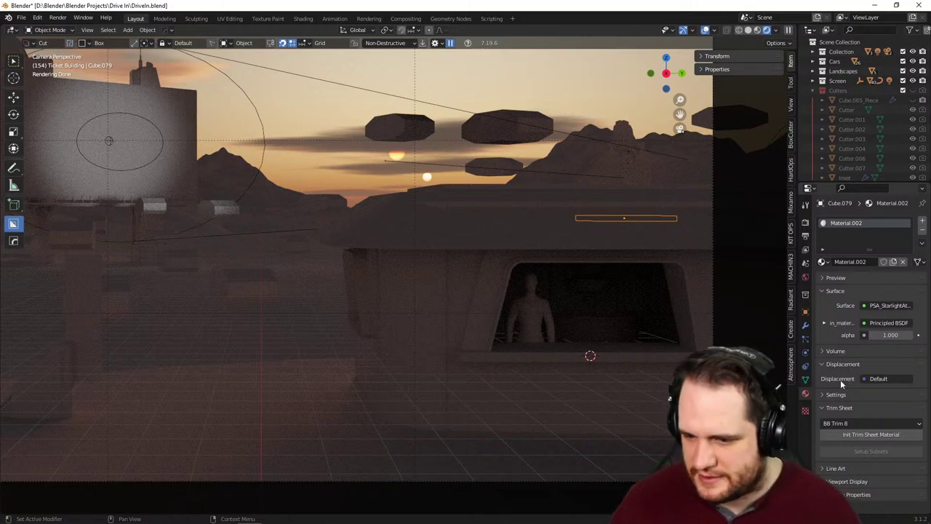
pyautogui.click(806, 412)
pyautogui.click(806, 394)
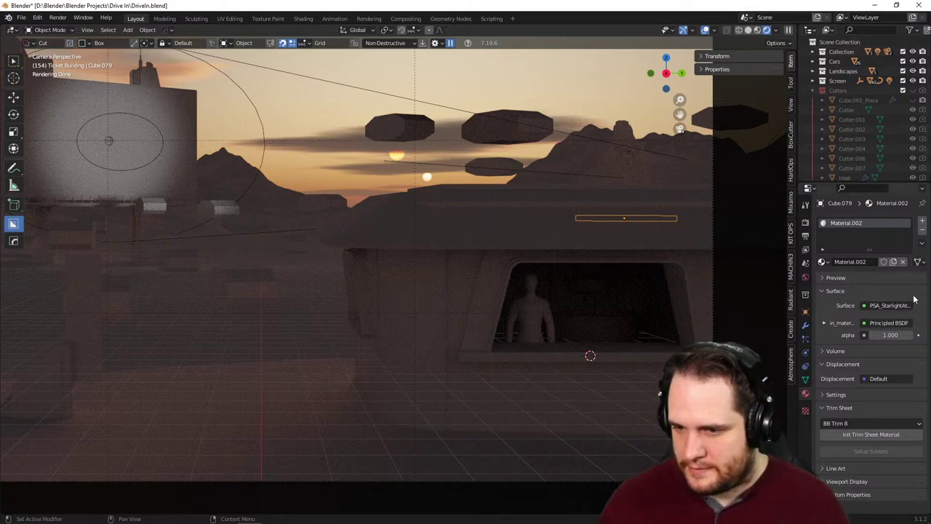
pyautogui.click(830, 398)
pyautogui.click(830, 397)
pyautogui.click(833, 352)
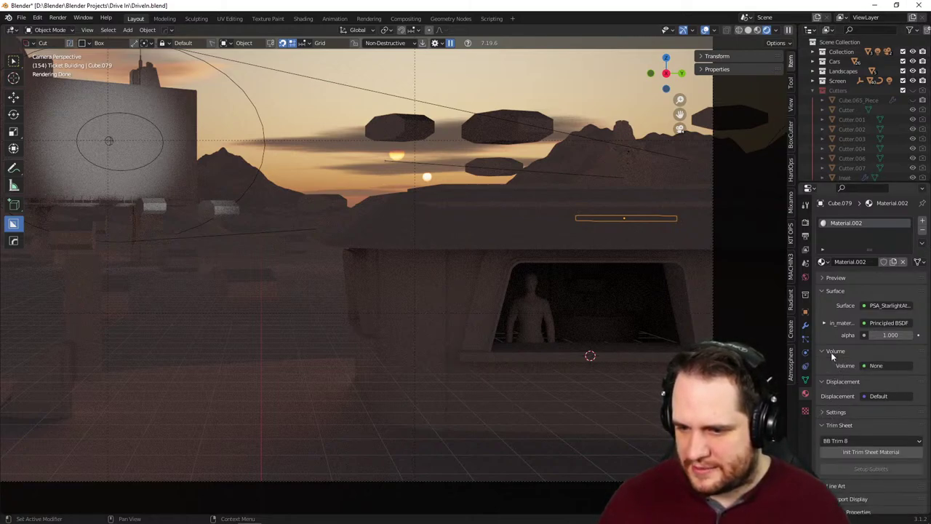
pyautogui.click(834, 353)
pyautogui.click(886, 324)
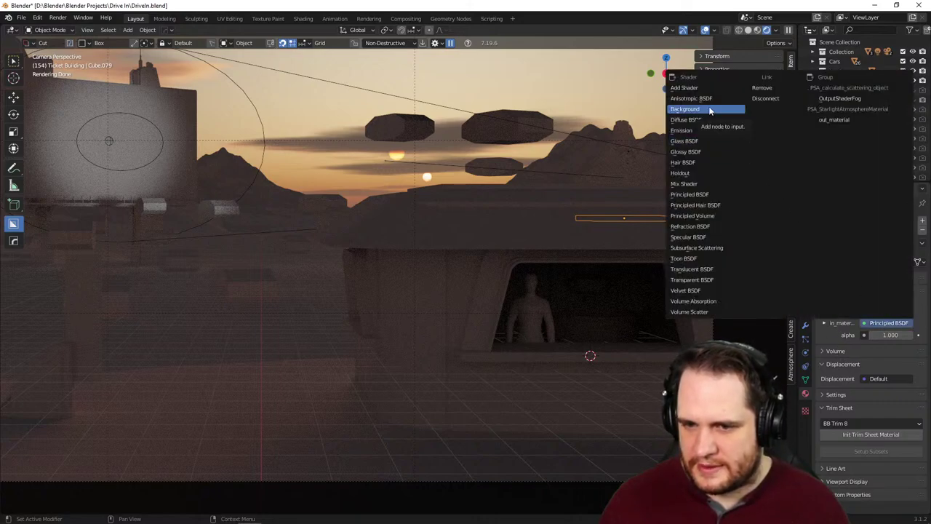
pyautogui.click(704, 130)
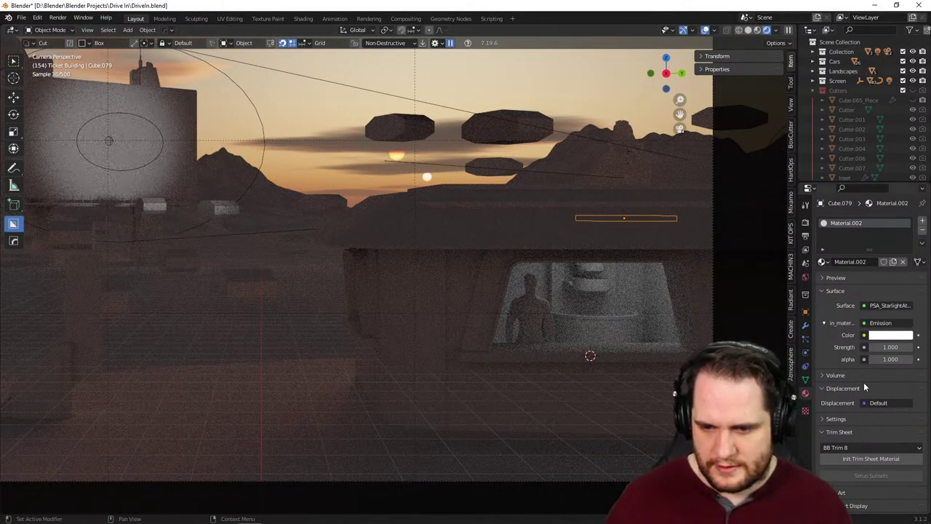
# - Set Material.002's Emission strength to 5, then settle on 4.000
pyautogui.click(890, 347)
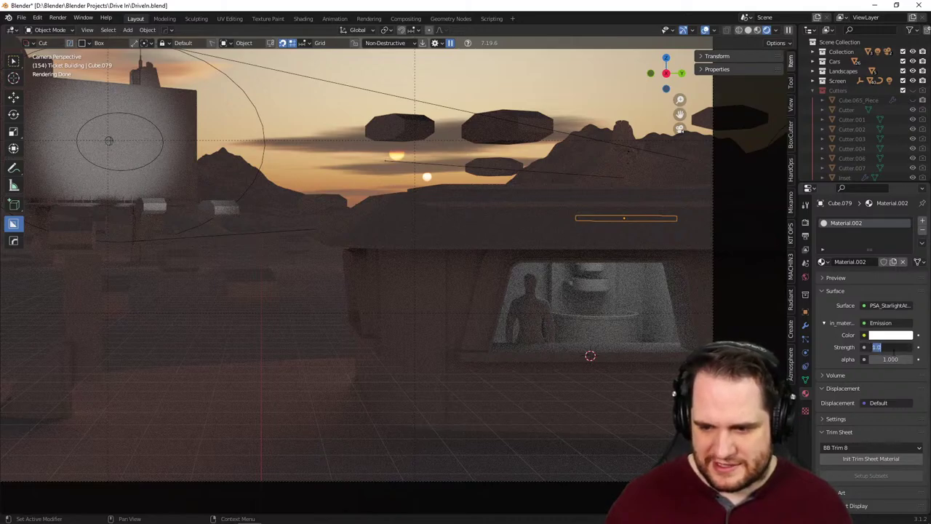
pyautogui.write('5')
pyautogui.press('Return')
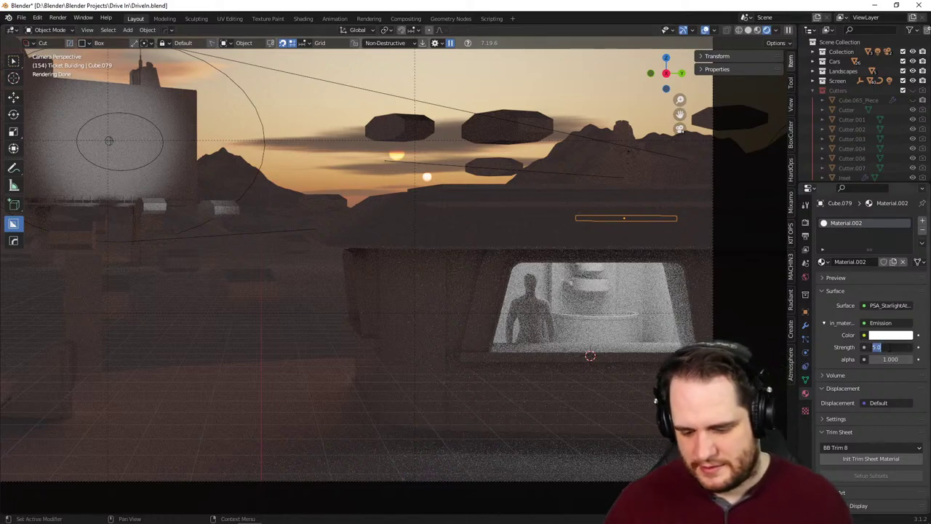
pyautogui.write('4')
pyautogui.press('Return')
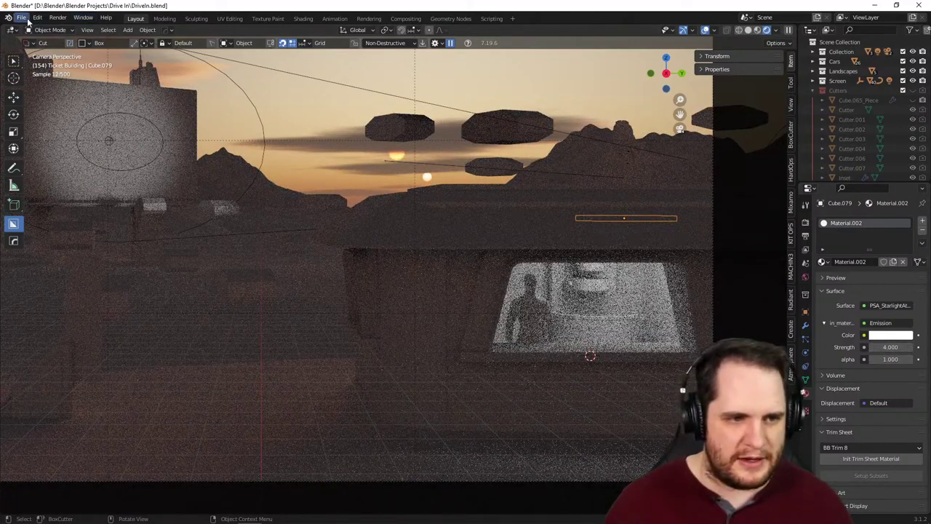
# - Render frame 154 as a still image and fit it in the render window
pyautogui.click(58, 17)
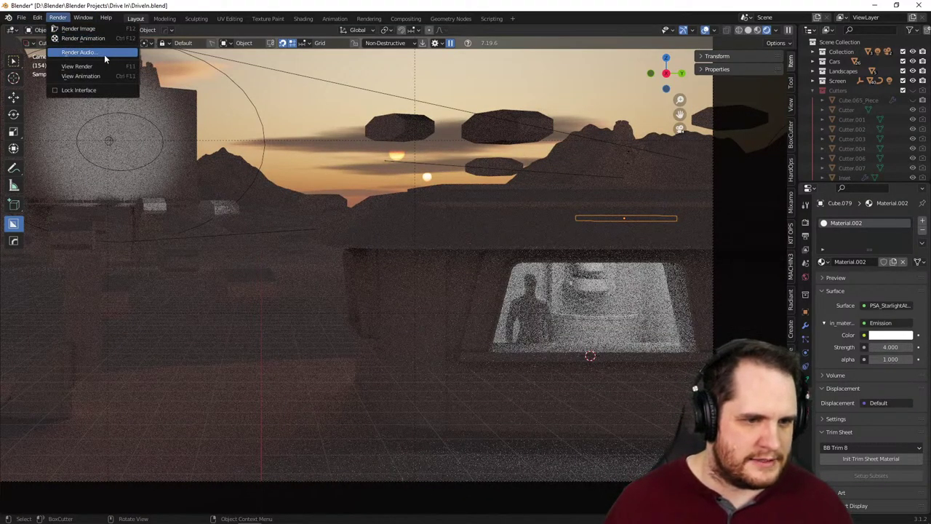
pyautogui.click(93, 28)
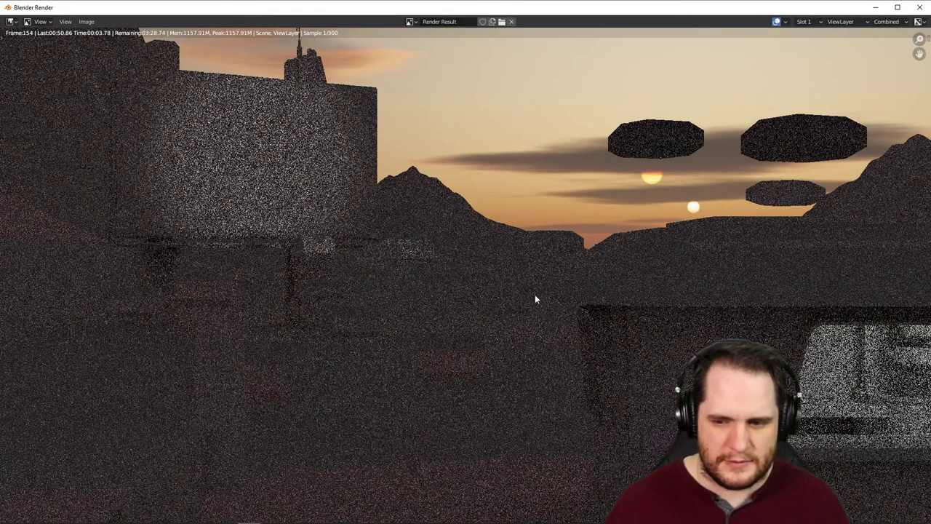
pyautogui.scroll(-3, 535, 299)
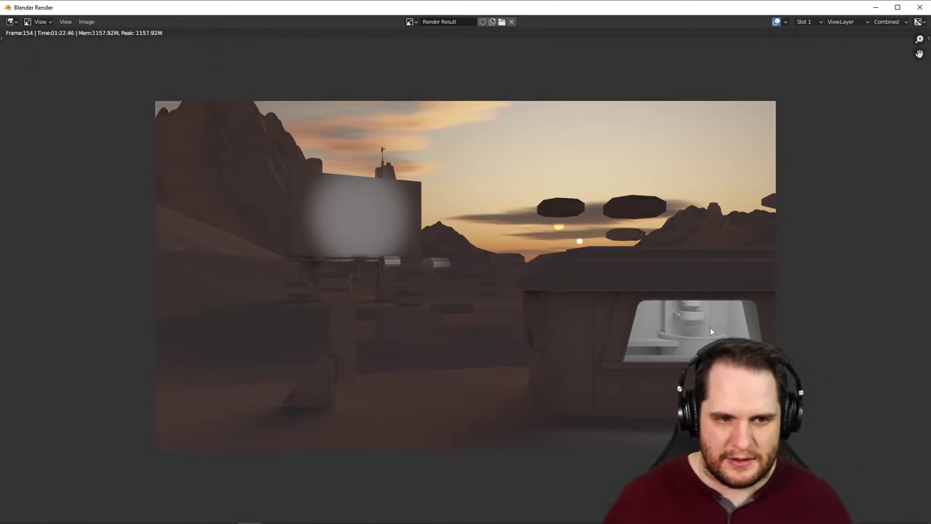
# - Zoom and pan the render result to inspect the lit booth window and sky
pyautogui.scroll(5, 711, 331)
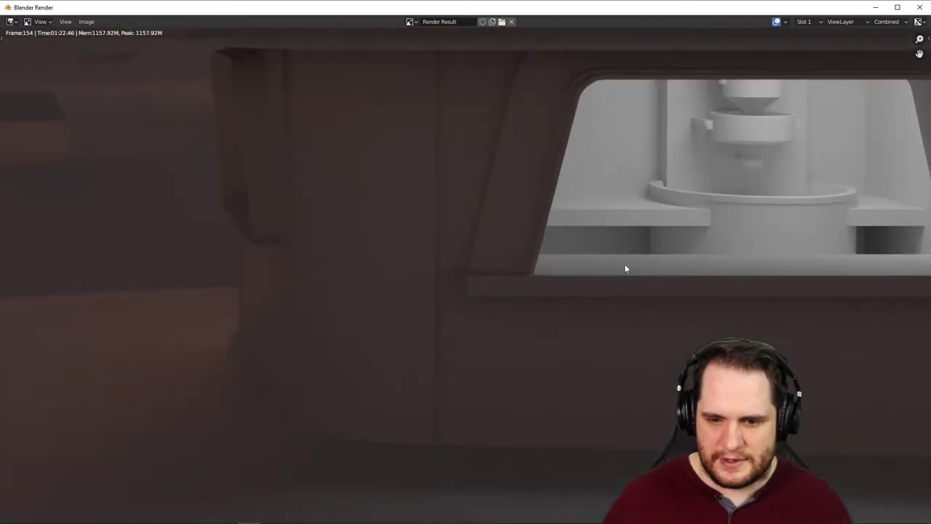
pyautogui.moveTo(624, 268); pyautogui.dragTo(534, 315, button='middle')
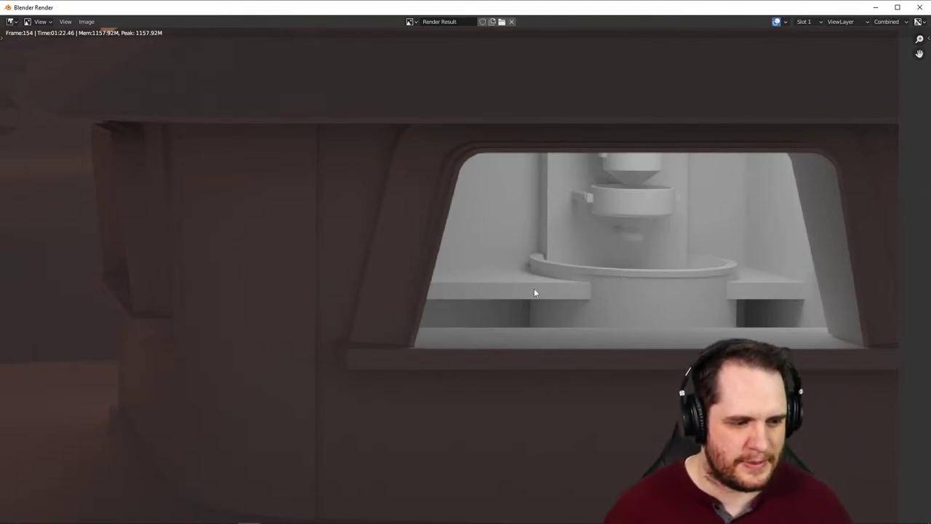
pyautogui.scroll(-2, 527, 297)
pyautogui.scroll(-1, 527, 297)
pyautogui.scroll(1, 527, 298)
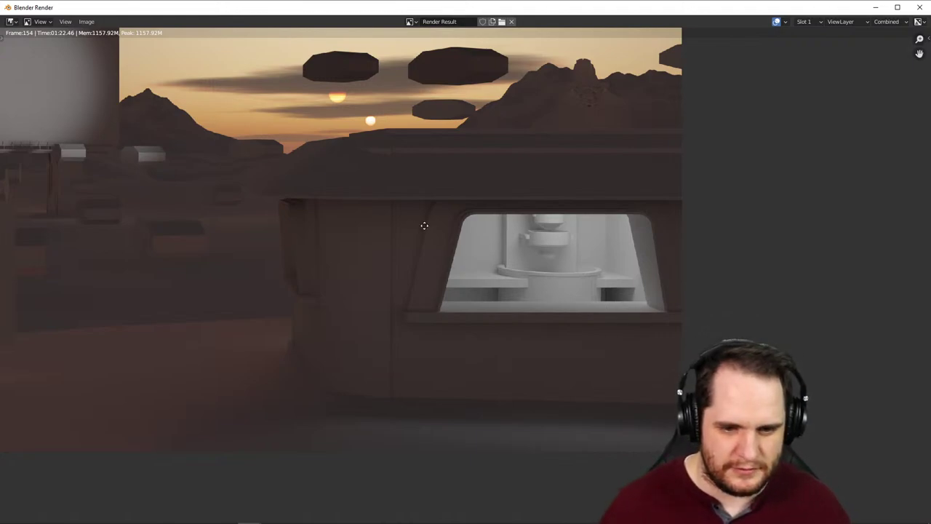
pyautogui.moveTo(424, 225); pyautogui.dragTo(693, 300, button='middle')
pyautogui.scroll(-2, 692, 301)
pyautogui.scroll(1, 693, 300)
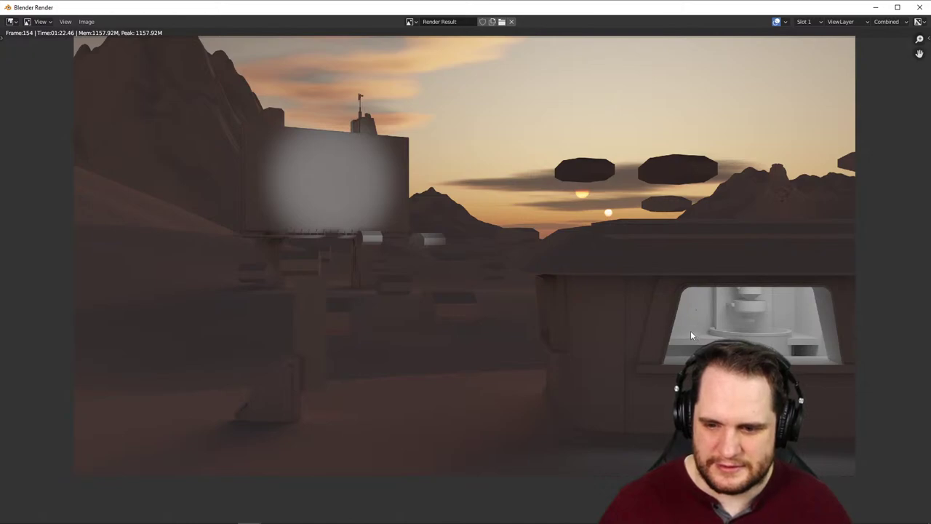
pyautogui.scroll(-2, 689, 331)
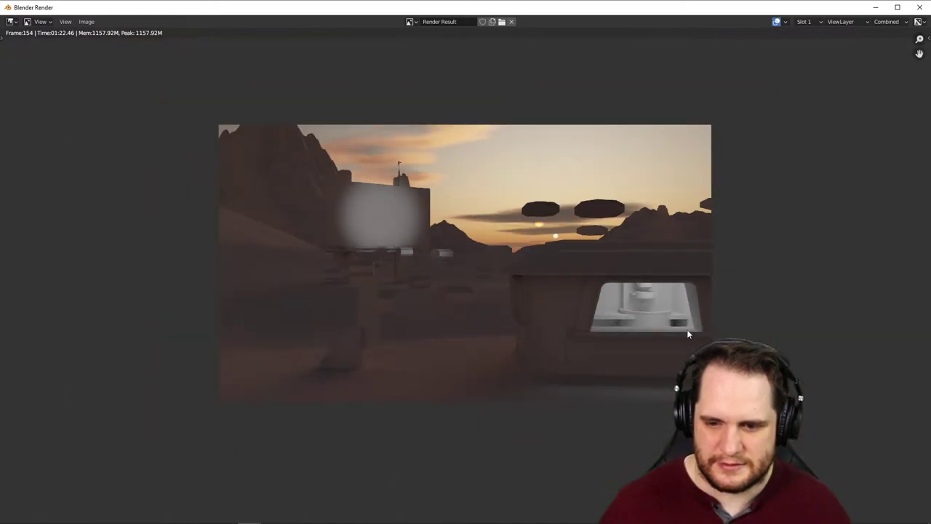
pyautogui.scroll(2, 687, 334)
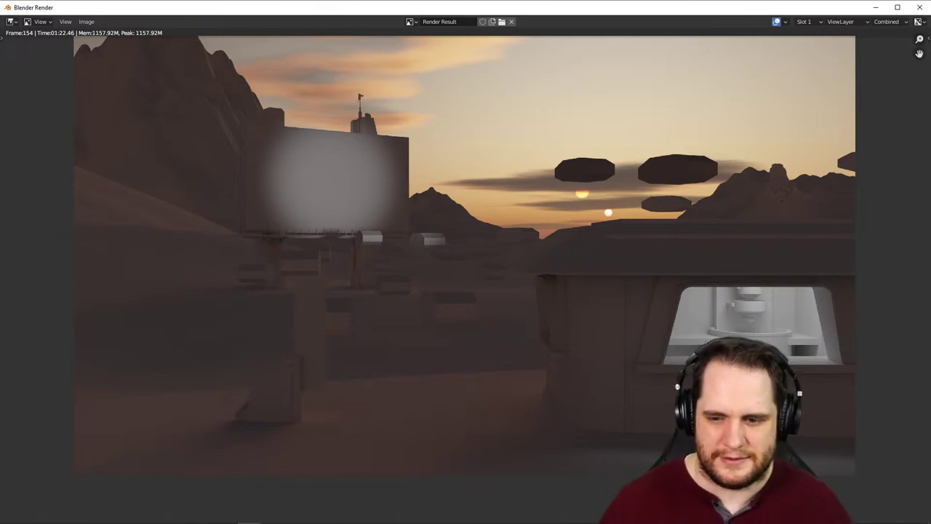
pyautogui.scroll(2, 655, 313)
pyautogui.scroll(1, 692, 320)
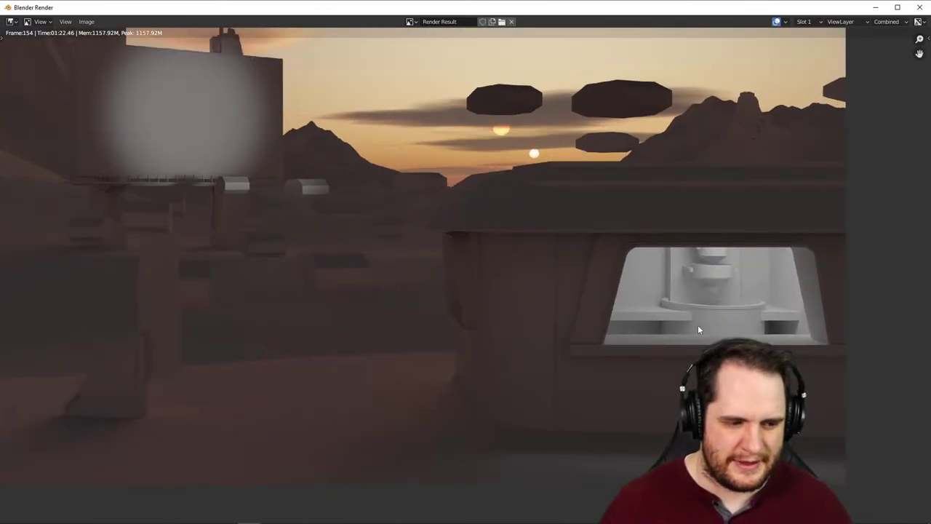
# - Close in on the machine through the window, then close the render window
pyautogui.moveTo(698, 329); pyautogui.dragTo(639, 303, button='middle')
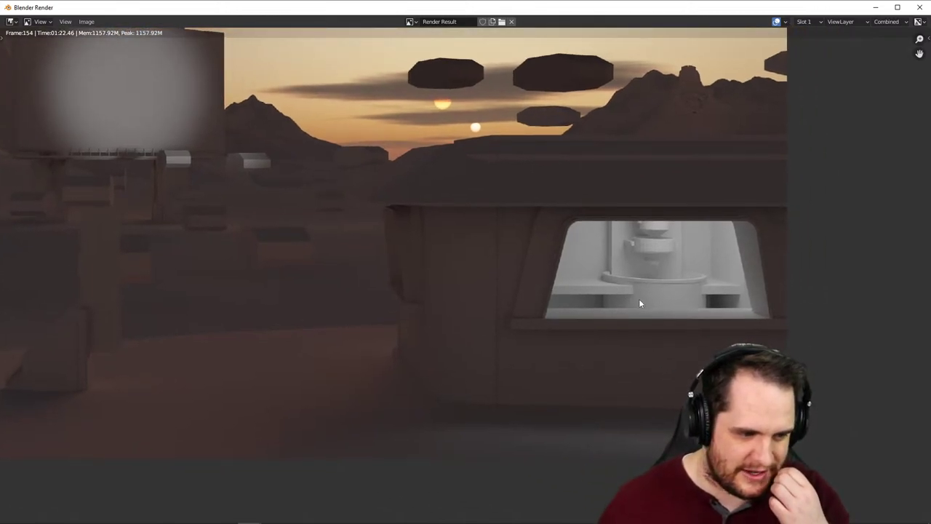
pyautogui.scroll(-2, 639, 298)
pyautogui.scroll(1, 484, 278)
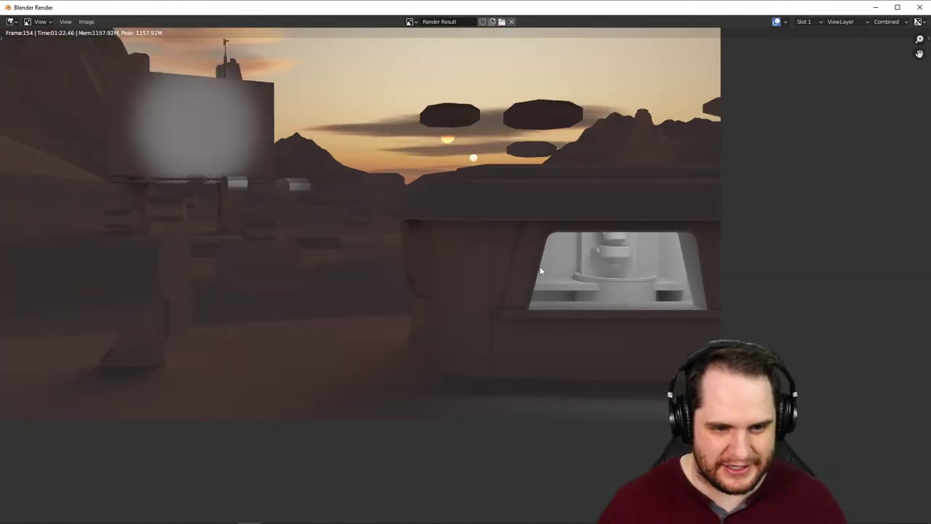
pyautogui.moveTo(558, 301); pyautogui.dragTo(670, 369, button='middle')
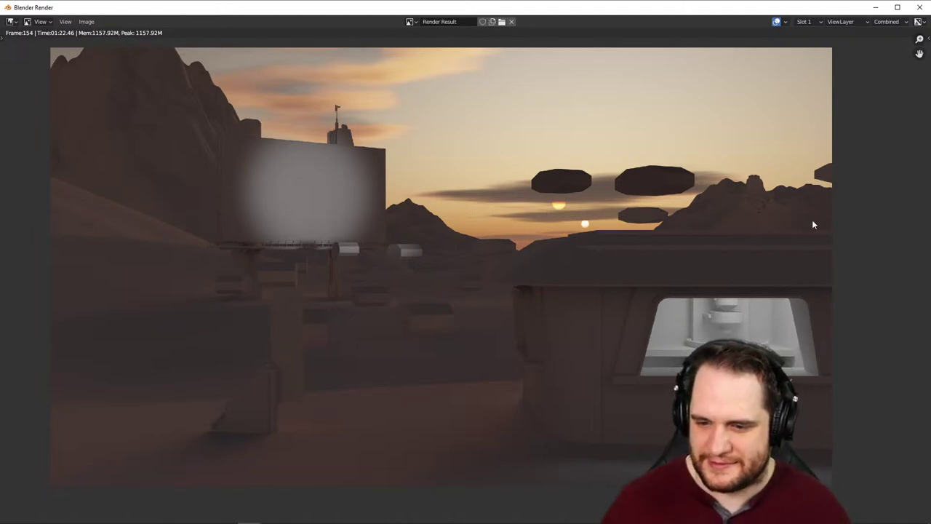
pyautogui.scroll(8, 662, 267)
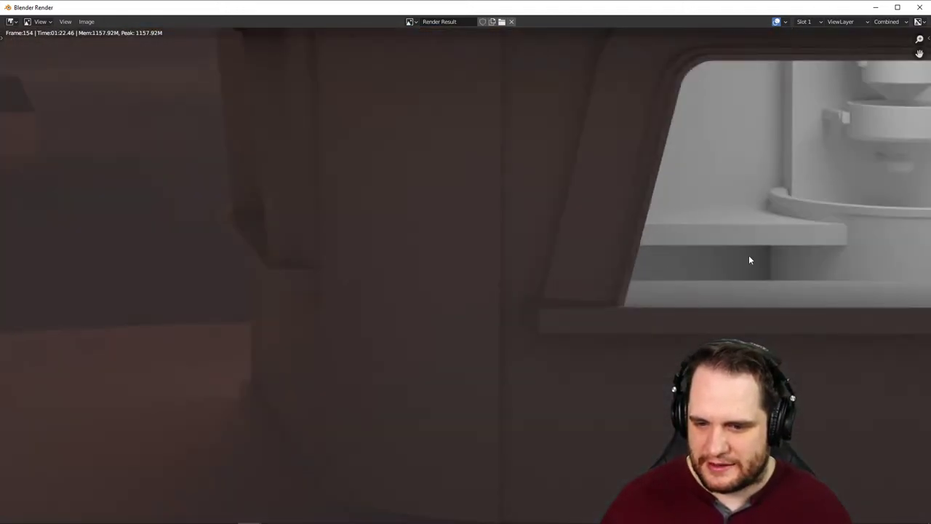
pyautogui.moveTo(750, 260); pyautogui.dragTo(318, 353, button='middle')
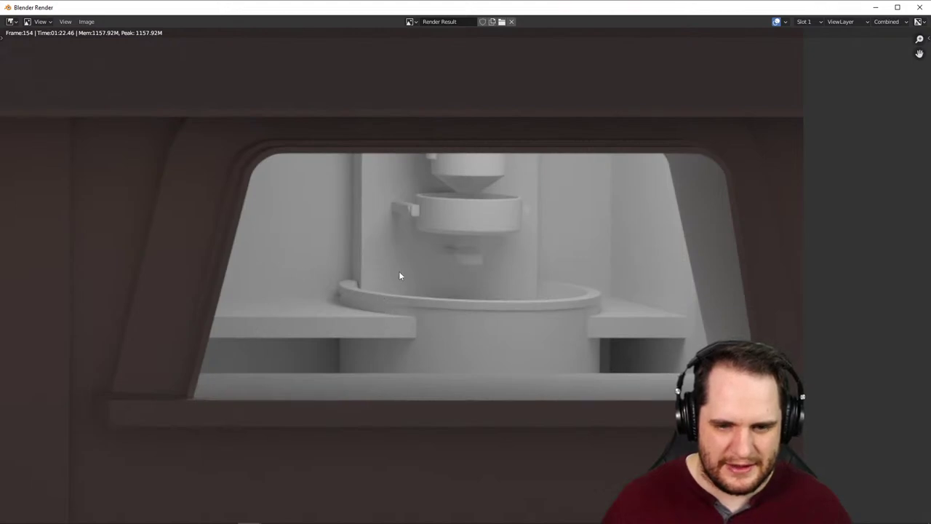
pyautogui.scroll(-2, 537, 296)
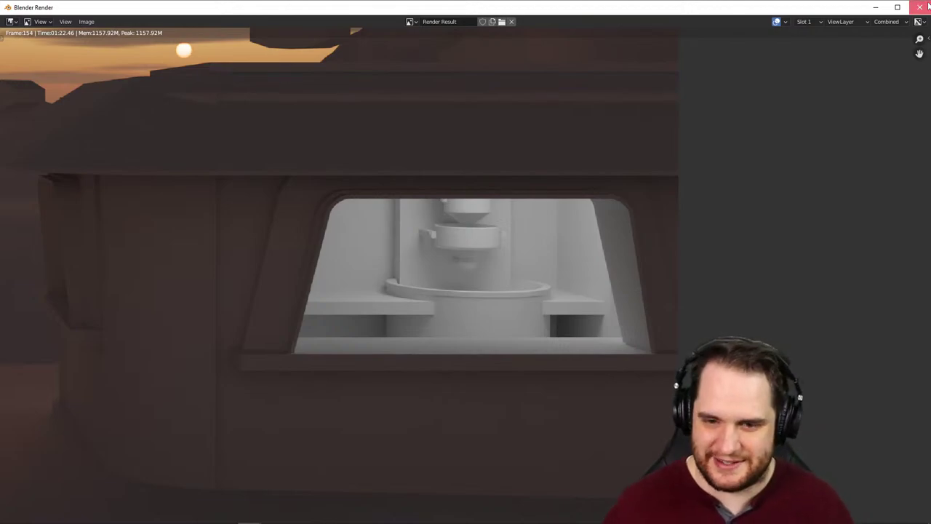
pyautogui.click(926, 7)
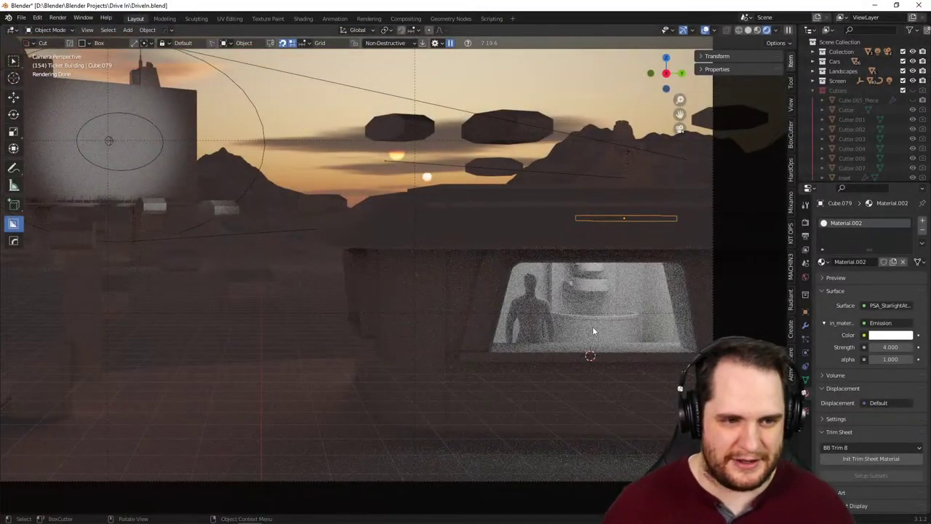
# - Switch to solid shading and frame the bowl cylinder Cylinder.021 from several angles
pyautogui.click(748, 30)
pyautogui.click(624, 337)
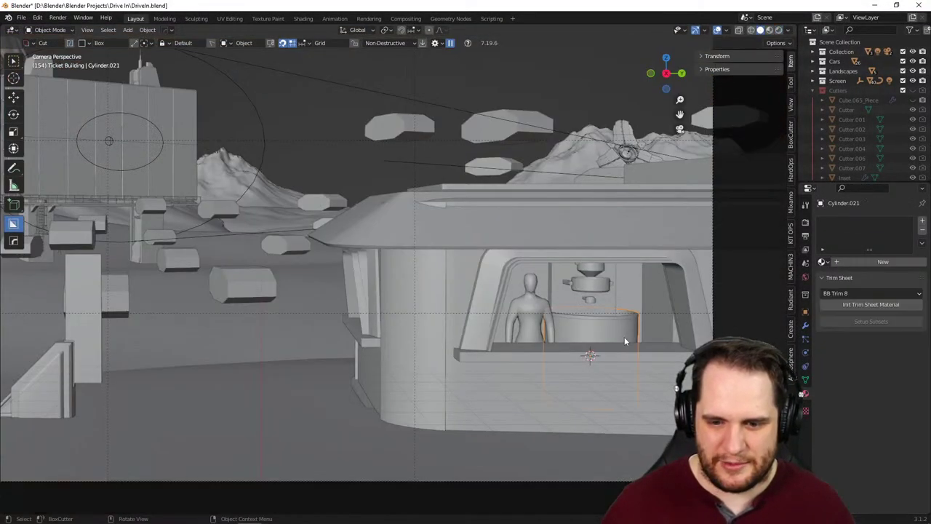
pyautogui.press('KP_Decimal')
pyautogui.scroll(-3, 625, 339)
pyautogui.moveTo(624, 337); pyautogui.dragTo(584, 349, button='middle')
pyautogui.scroll(5, 607, 359)
pyautogui.moveTo(587, 291); pyautogui.dragTo(541, 391, button='middle')
pyautogui.press('KP_0')
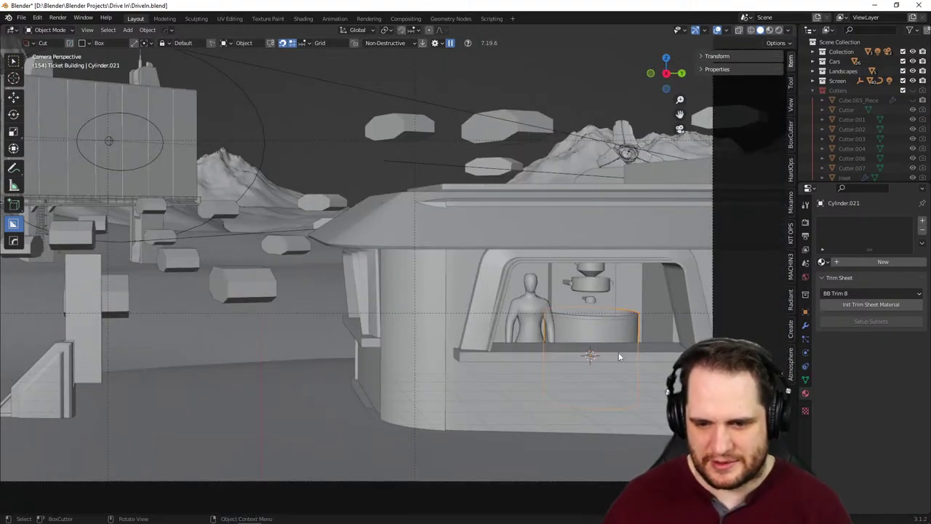
pyautogui.press('KP_0')
pyautogui.press('KP_0')
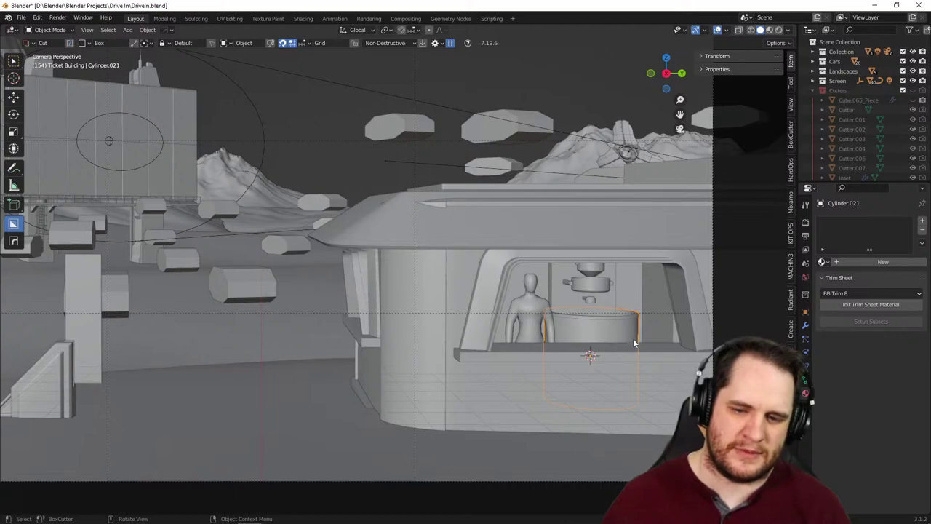
# - Sharpen the edges of the small cylinder Cylinder.017 with the HardOps Q menu
pyautogui.press('KP_Decimal')
pyautogui.moveTo(633, 344); pyautogui.dragTo(592, 337, button='middle')
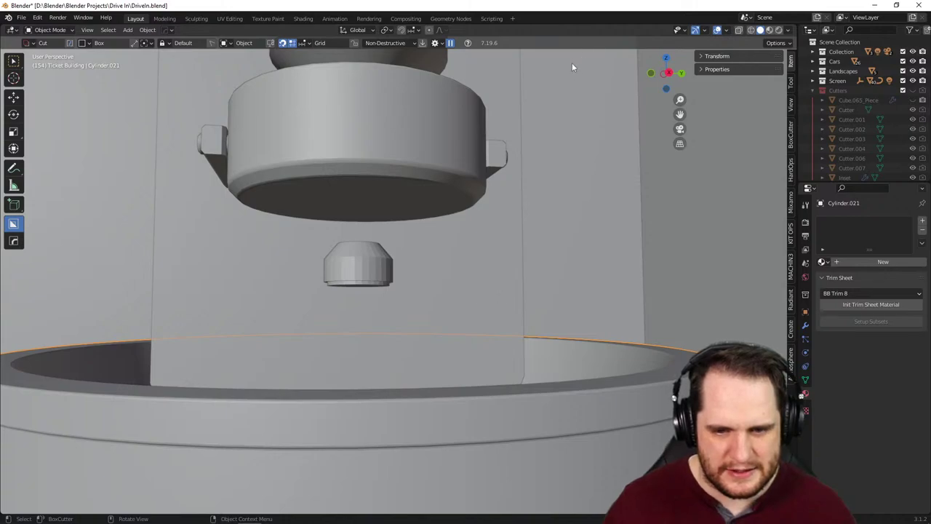
pyautogui.moveTo(579, 197); pyautogui.dragTo(599, 213, button='middle')
pyautogui.moveTo(430, 272); pyautogui.dragTo(366, 273, button='middle')
pyautogui.moveTo(386, 338); pyautogui.dragTo(274, 118, button='middle')
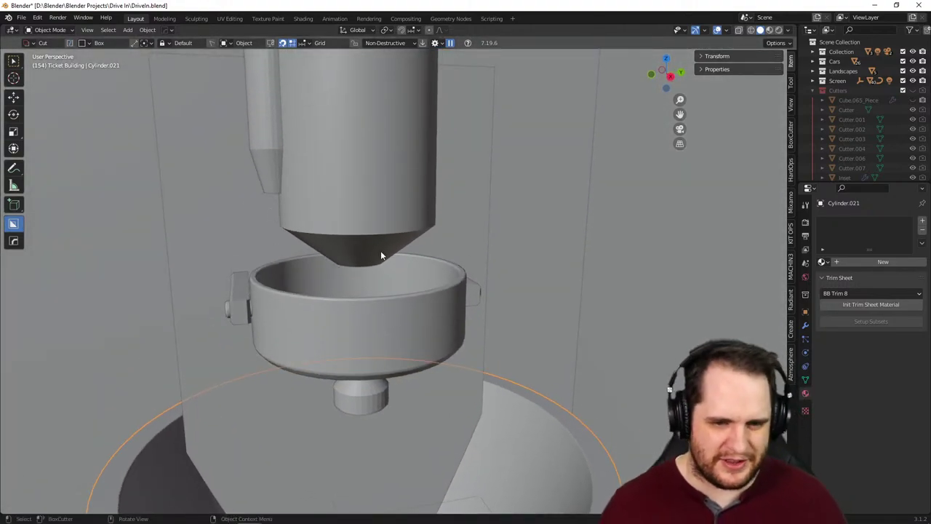
pyautogui.moveTo(284, 396); pyautogui.dragTo(563, 335, button='middle')
pyautogui.click(387, 336)
pyautogui.press('q')
pyautogui.click(405, 349)
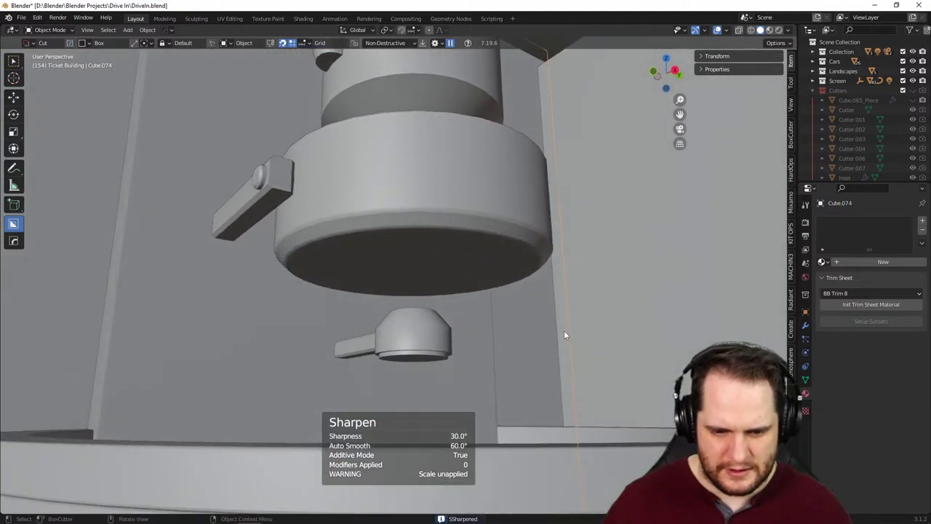
# - Mark all of the nozzle's edges sharp, then sharpen the small cone under the hopper
pyautogui.press('Tab')
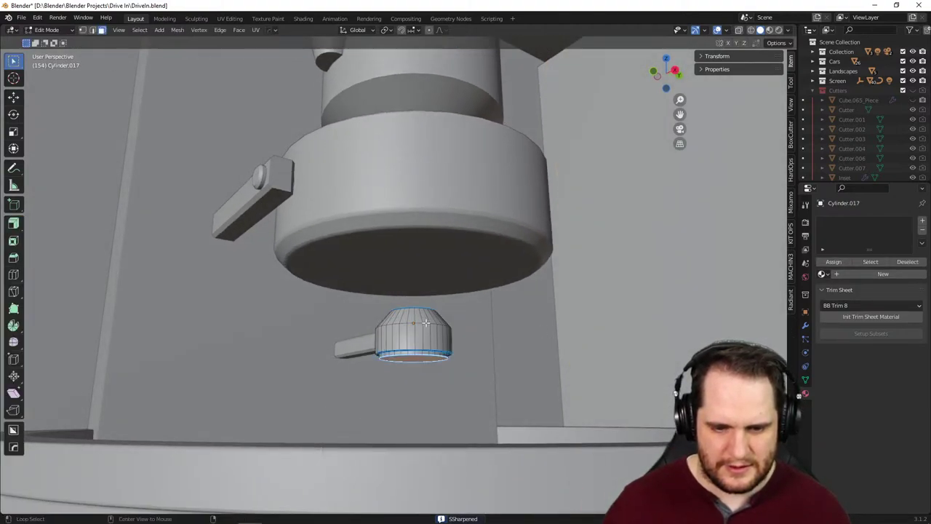
pyautogui.press('a')
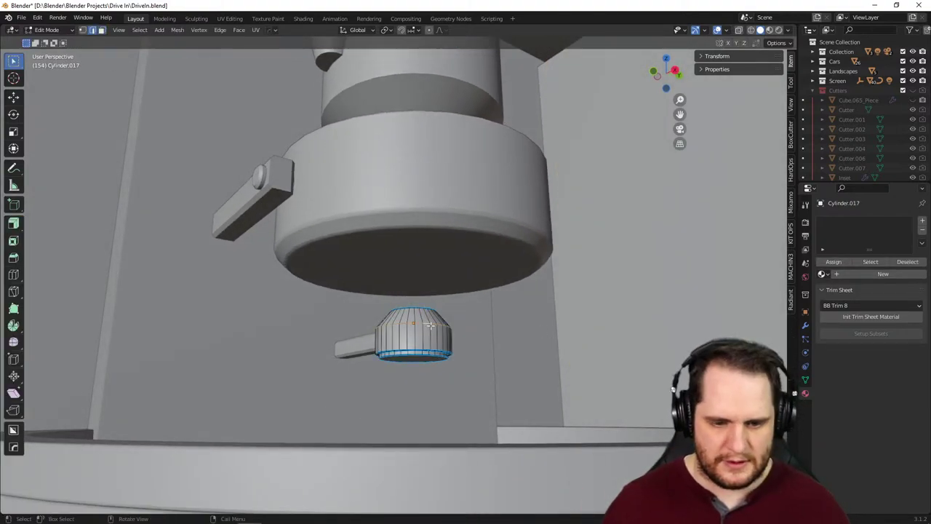
pyautogui.press('q')
pyautogui.click(431, 328)
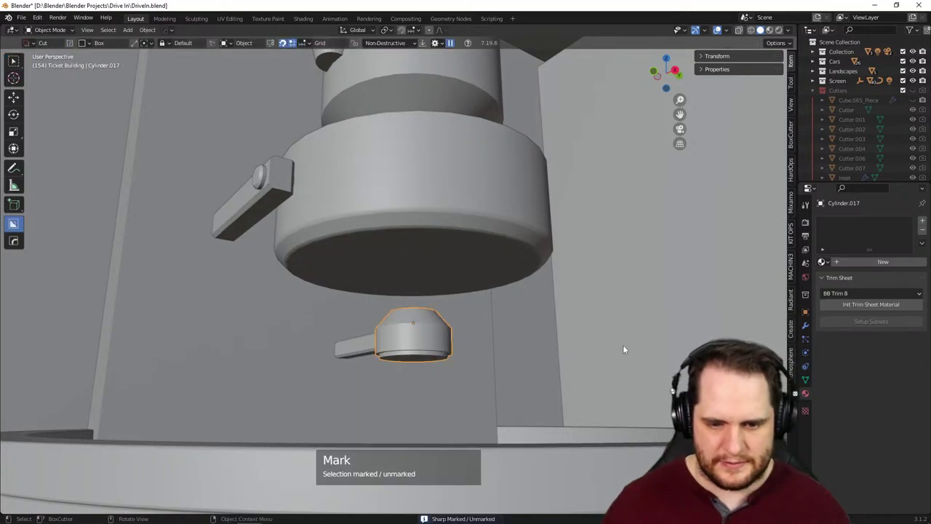
pyautogui.moveTo(623, 349); pyautogui.dragTo(618, 378, button='middle')
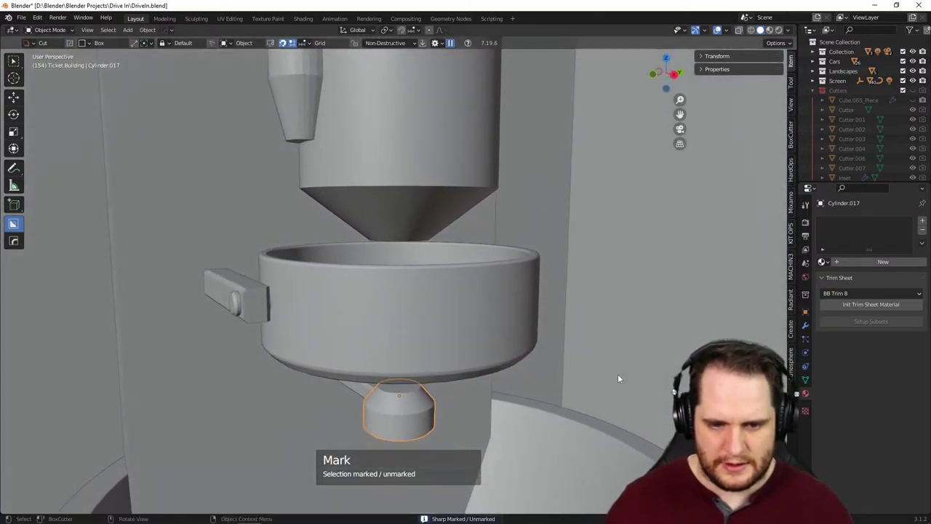
pyautogui.click(305, 104)
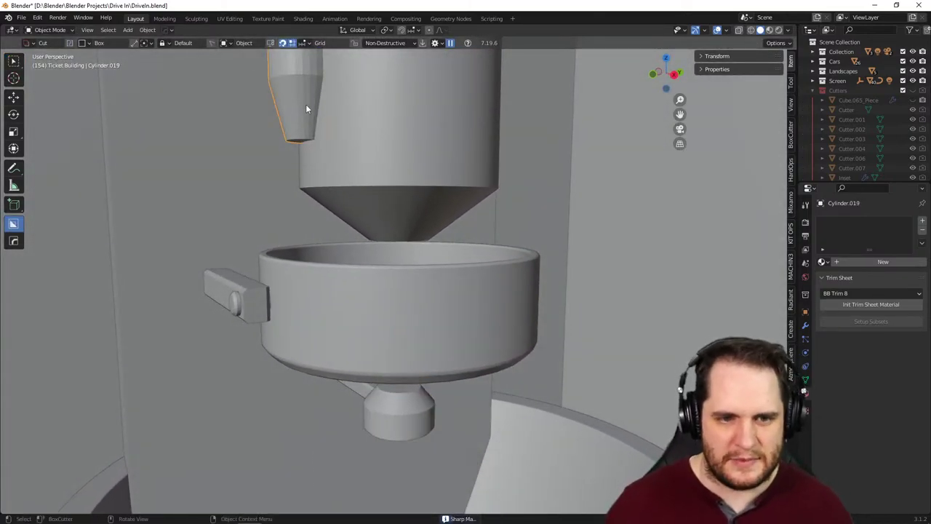
pyautogui.press('q')
pyautogui.click(307, 123)
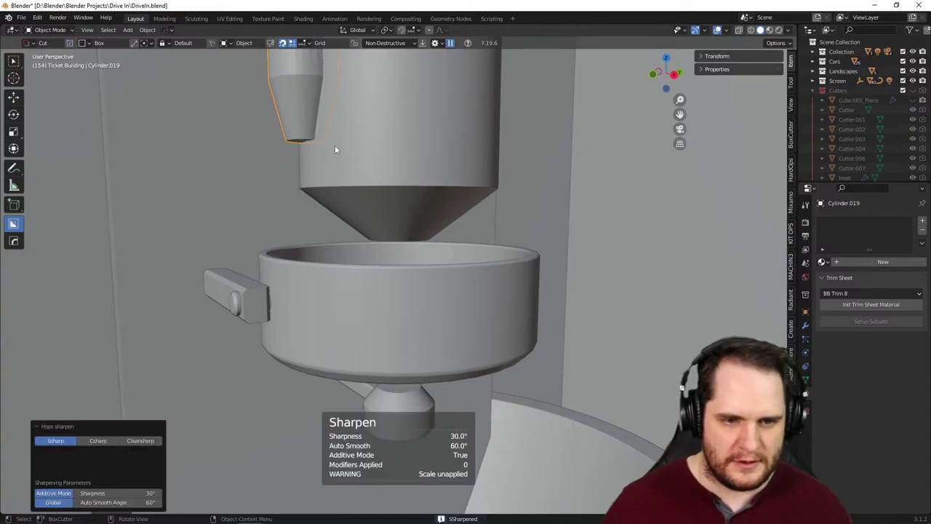
# - Select the panel behind the machine and view the booth through the scene camera
pyautogui.click(591, 272)
pyautogui.moveTo(597, 296); pyautogui.dragTo(552, 343, button='middle')
pyautogui.scroll(4, 577, 332)
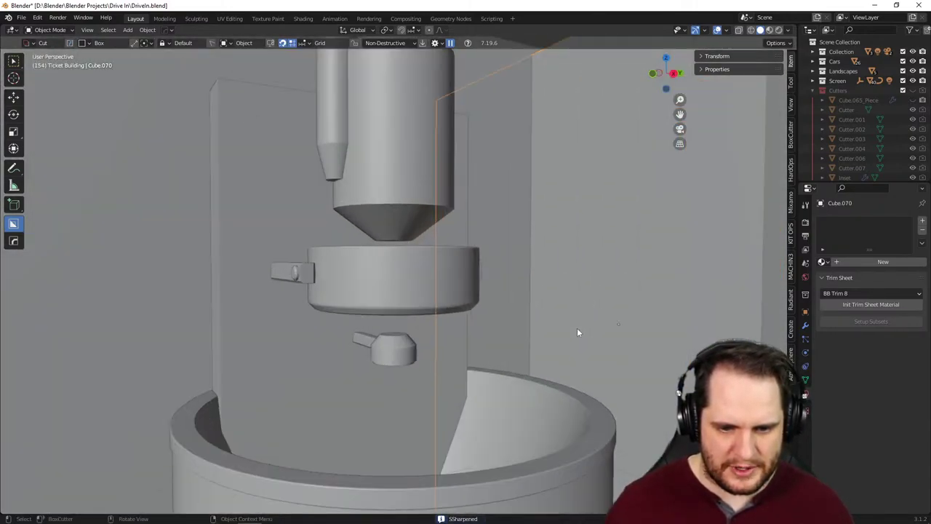
pyautogui.keyDown('shift'); pyautogui.moveTo(571, 338); pyautogui.dragTo(561, 227, button='middle'); pyautogui.keyUp('shift')
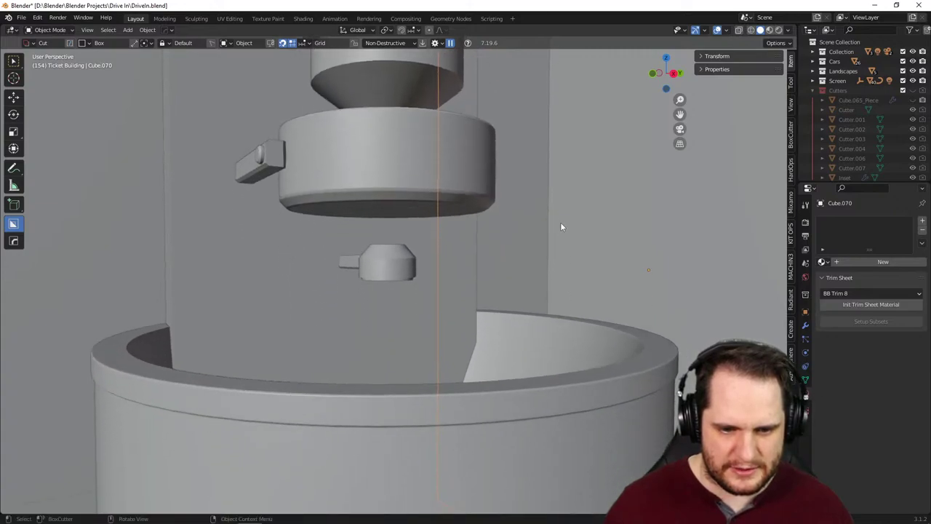
pyautogui.press('KP_0')
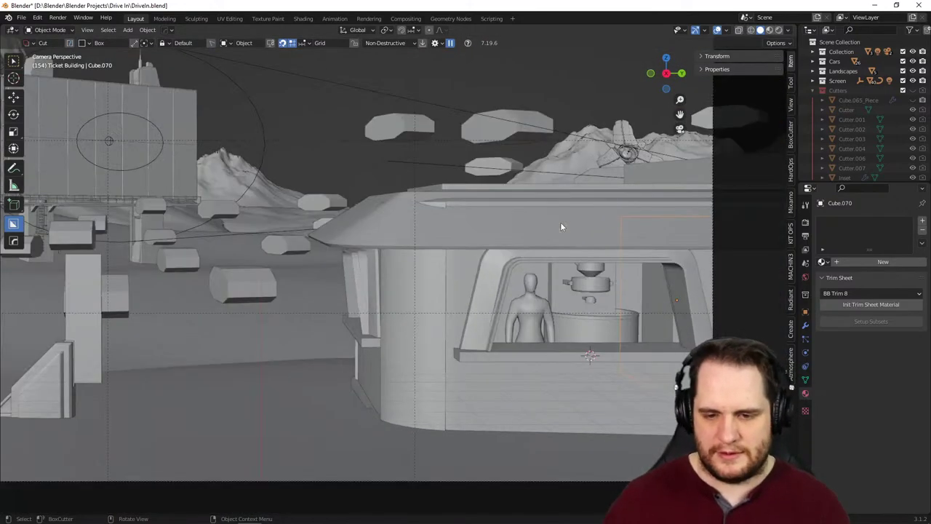
pyautogui.click(60, 20)
pyautogui.click(93, 67)
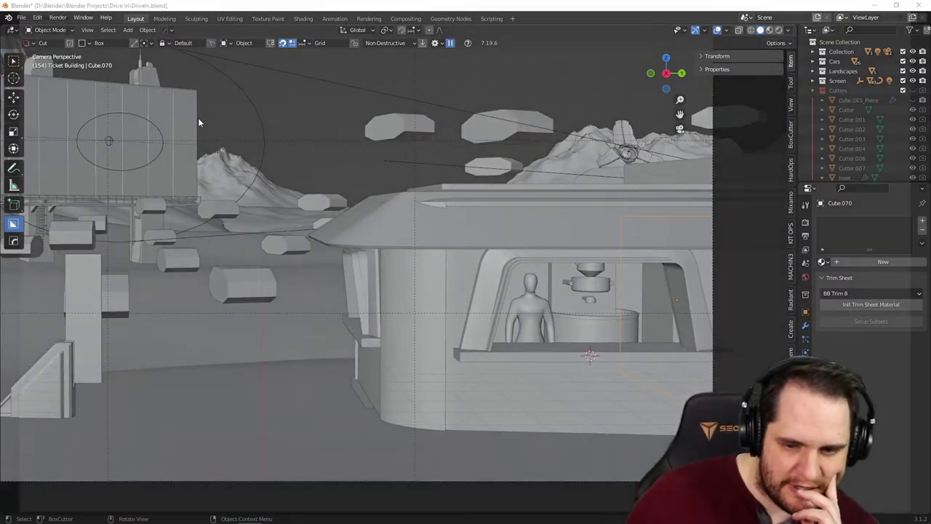
pyautogui.moveTo(736, 366); pyautogui.dragTo(358, 260, button='middle')
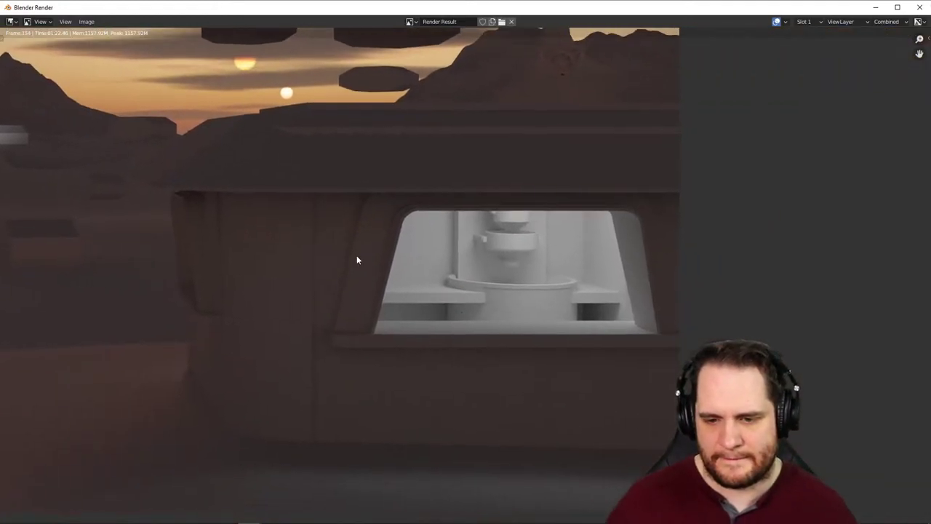
pyautogui.scroll(5, 357, 259)
pyautogui.moveTo(557, 277); pyautogui.dragTo(489, 322, button='middle')
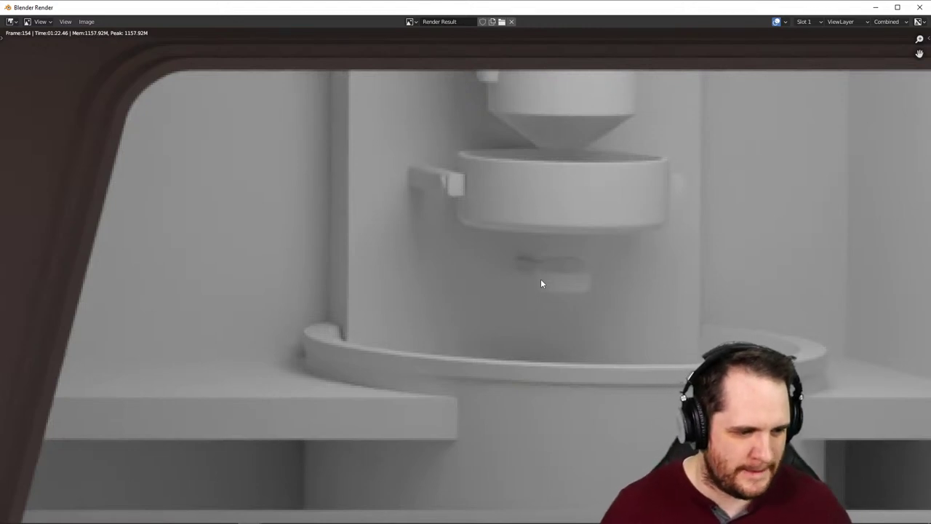
pyautogui.scroll(-2, 644, 357)
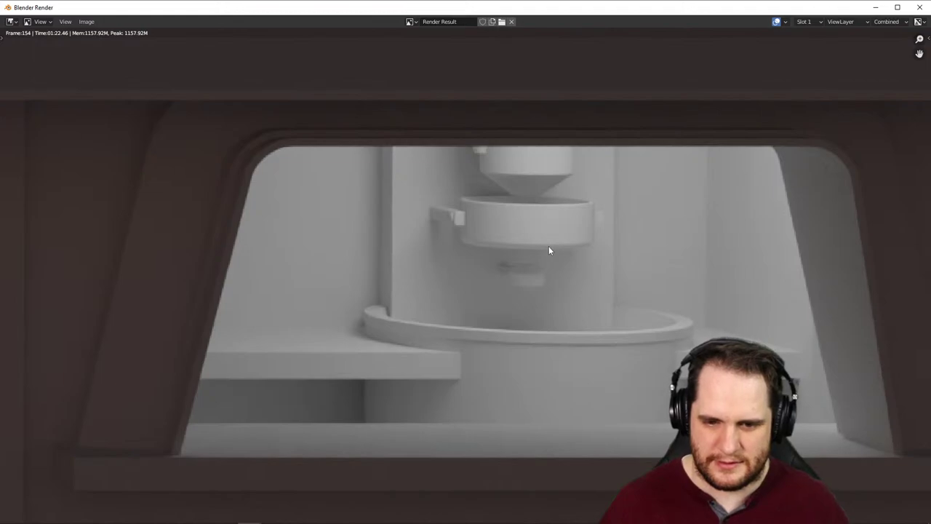
pyautogui.click(922, 13)
# - Orbit around to the nozzle's side and delete the bevelled cross bar Cube.077
pyautogui.scroll(5, 466, 266)
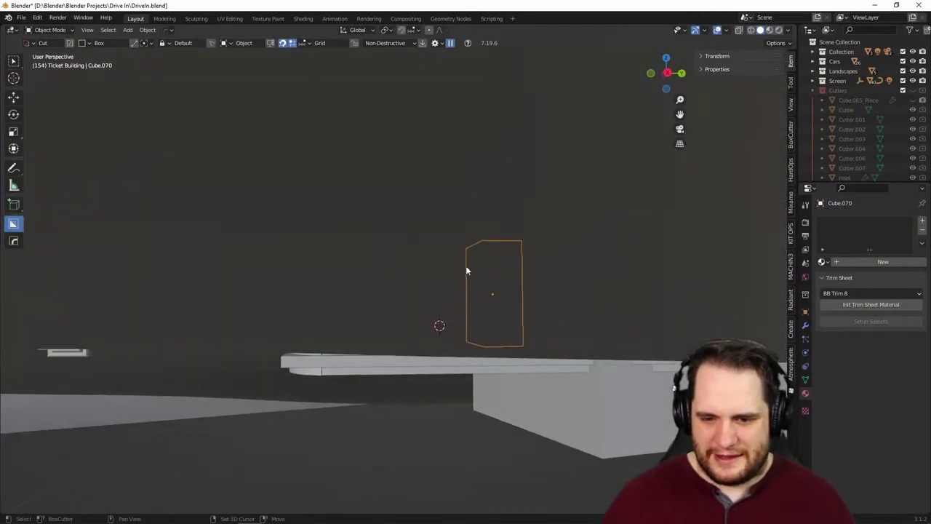
pyautogui.scroll(2, 466, 270)
pyautogui.scroll(8, 446, 289)
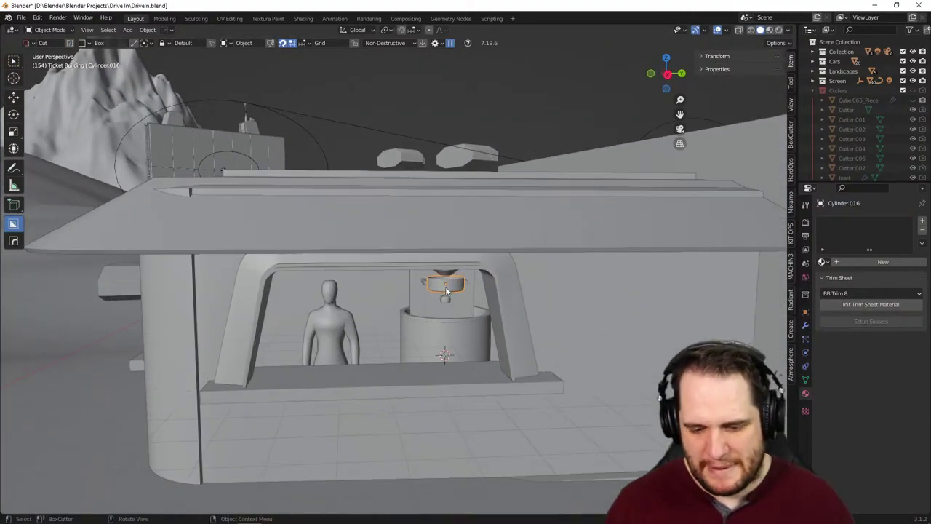
pyautogui.scroll(-2, 446, 287)
pyautogui.moveTo(449, 302)
pyautogui.mouseDown(button='middle')
pyautogui.moveTo(480, 312)
pyautogui.moveTo(563, 294)
pyautogui.moveTo(462, 311)
pyautogui.moveTo(428, 358)
pyautogui.moveTo(438, 291)
pyautogui.moveTo(516, 312)
pyautogui.moveTo(478, 327)
pyautogui.moveTo(427, 302)
pyautogui.moveTo(360, 305)
pyautogui.moveTo(468, 311)
pyautogui.moveTo(450, 318)
pyautogui.mouseUp(button='middle')
pyautogui.scroll(1, 422, 307)
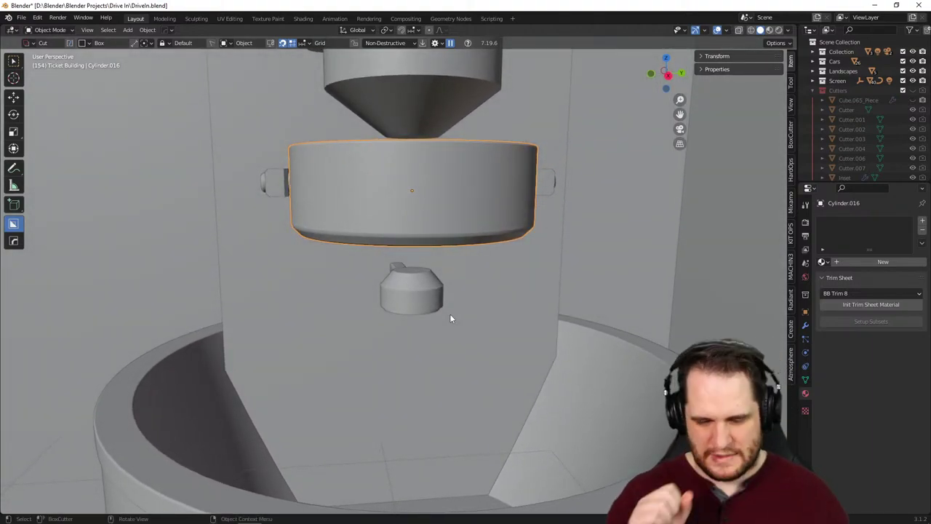
pyautogui.scroll(4, 406, 358)
pyautogui.moveTo(405, 358); pyautogui.dragTo(310, 275, button='middle')
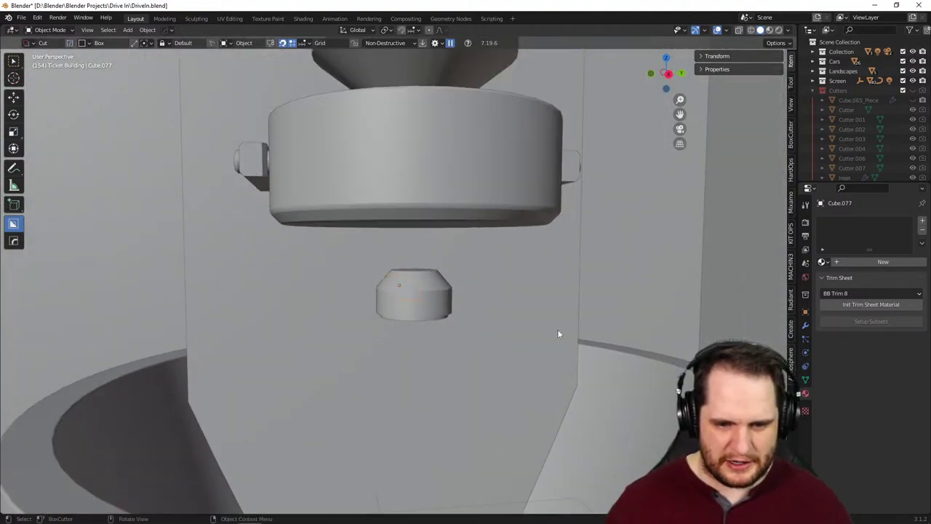
pyautogui.moveTo(550, 180); pyautogui.dragTo(559, 204, button='middle')
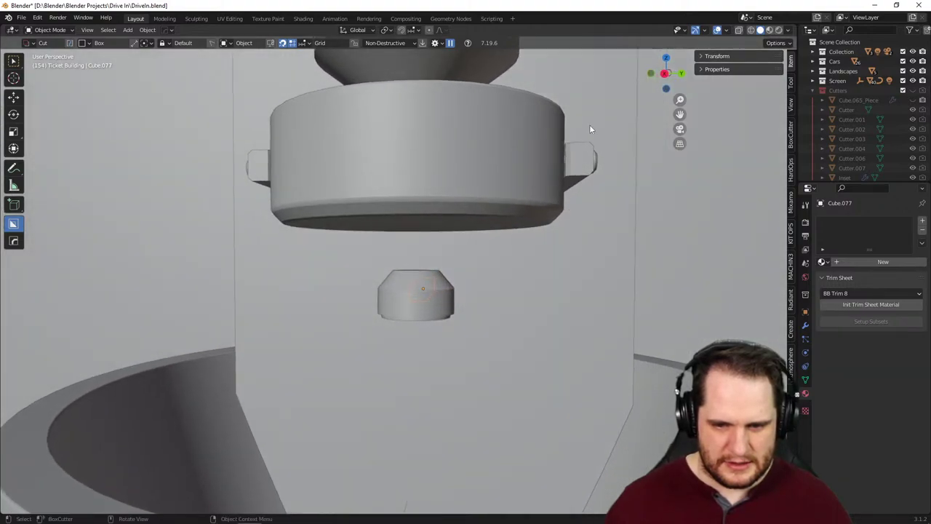
pyautogui.moveTo(271, 206); pyautogui.dragTo(334, 300, button='middle')
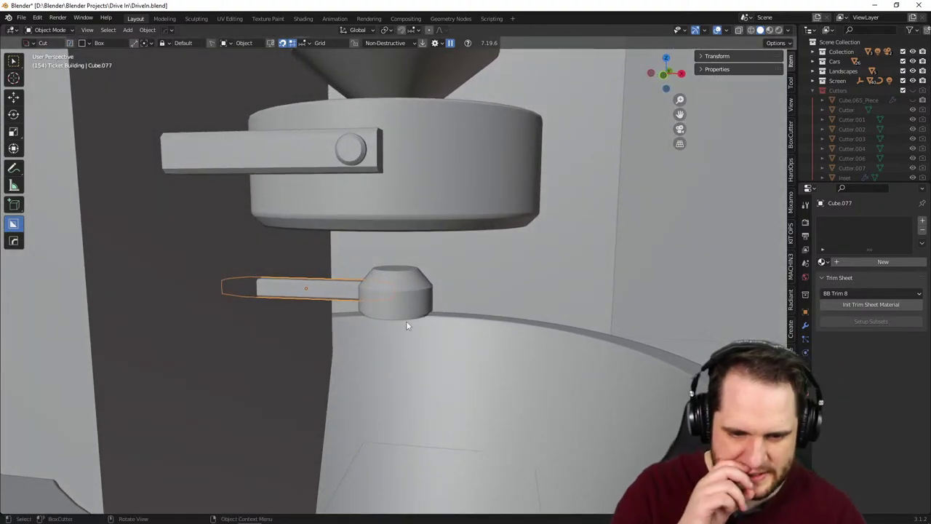
pyautogui.moveTo(395, 333); pyautogui.dragTo(401, 312, button='middle')
pyautogui.press('Delete')
pyautogui.hotkey('shift', 'a')
# - Add a new cube, lift it vertically and frame it in view
pyautogui.moveTo(401, 313)
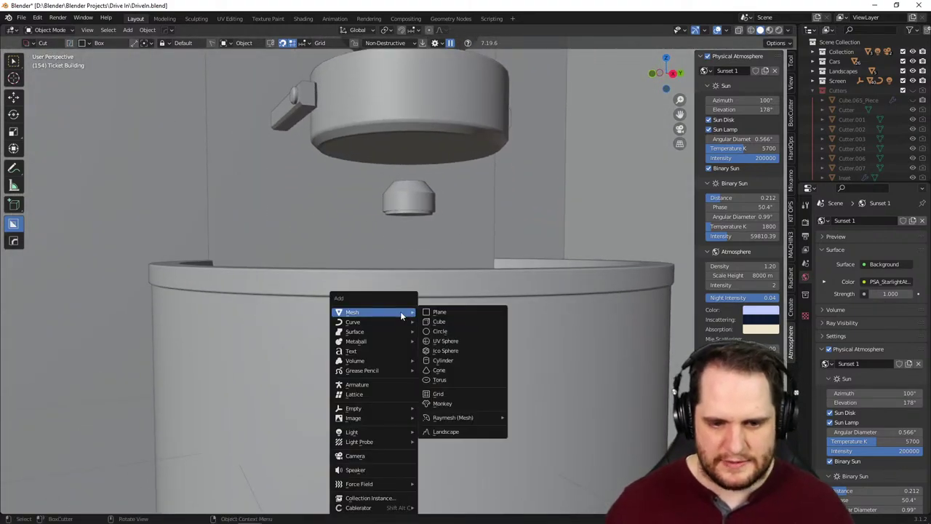
pyautogui.click(450, 322)
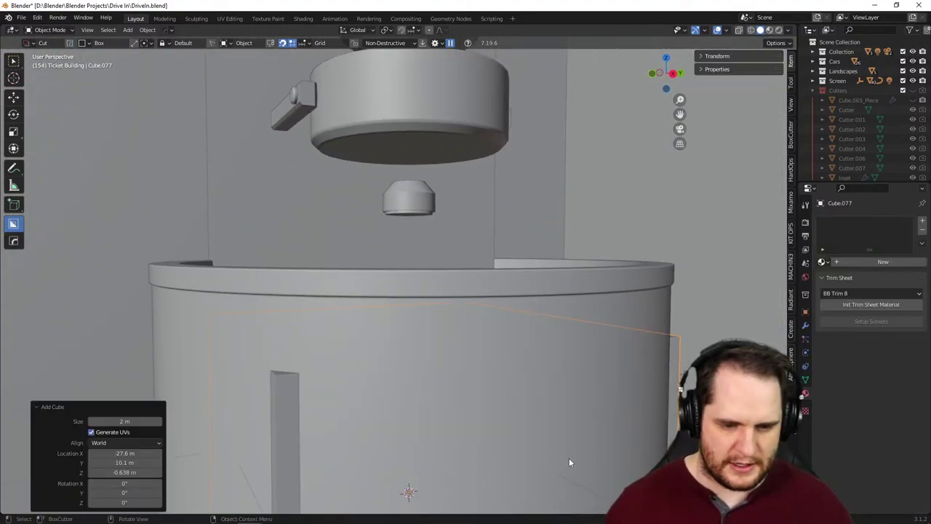
pyautogui.press('g')
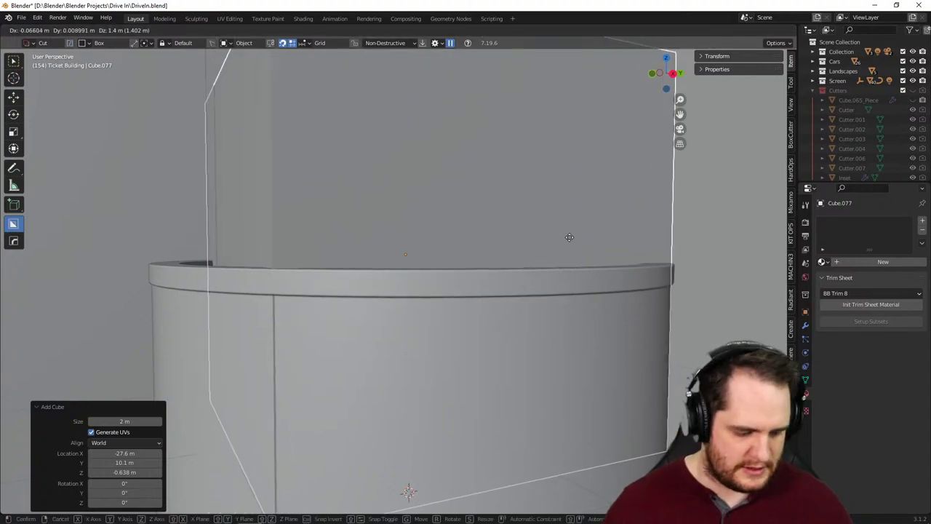
pyautogui.press('z')
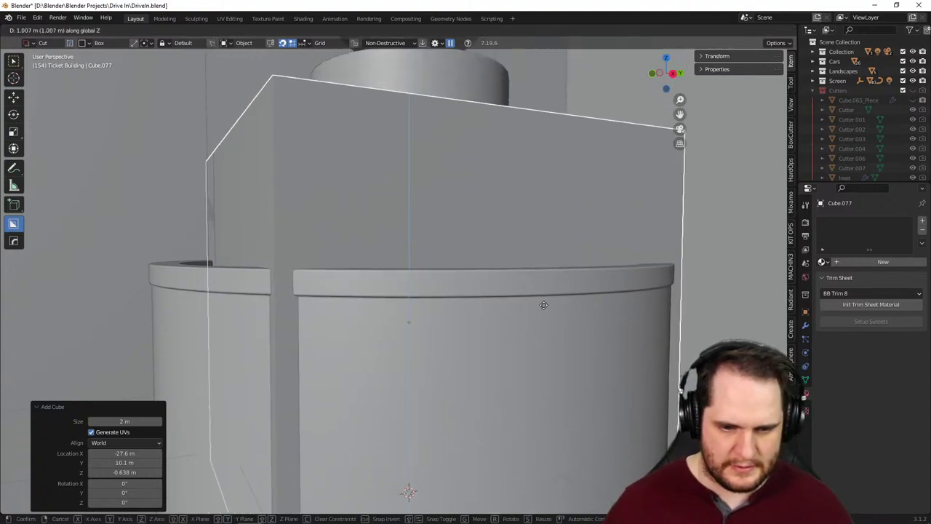
pyautogui.click(543, 305)
pyautogui.scroll(-5, 507, 306)
pyautogui.press('KP_Decimal')
pyautogui.scroll(-3, 455, 344)
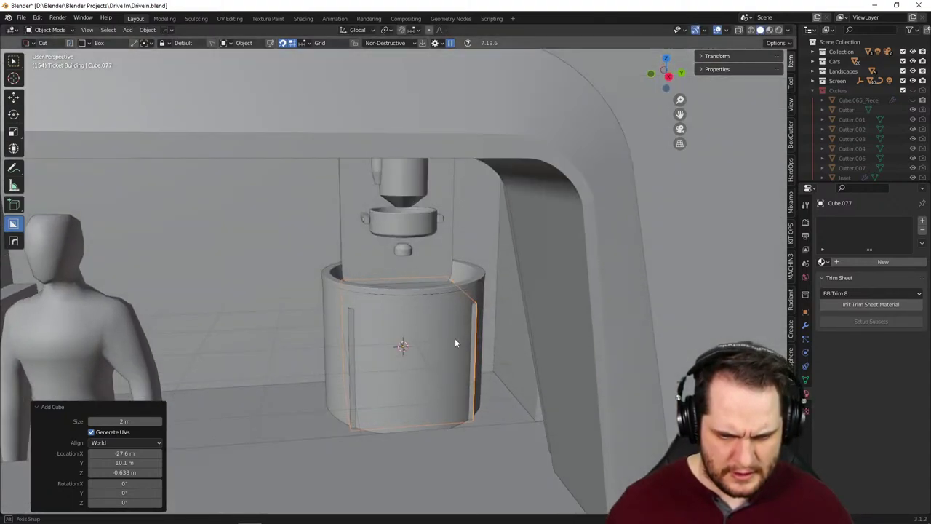
pyautogui.scroll(5, 456, 340)
pyautogui.scroll(-2, 463, 335)
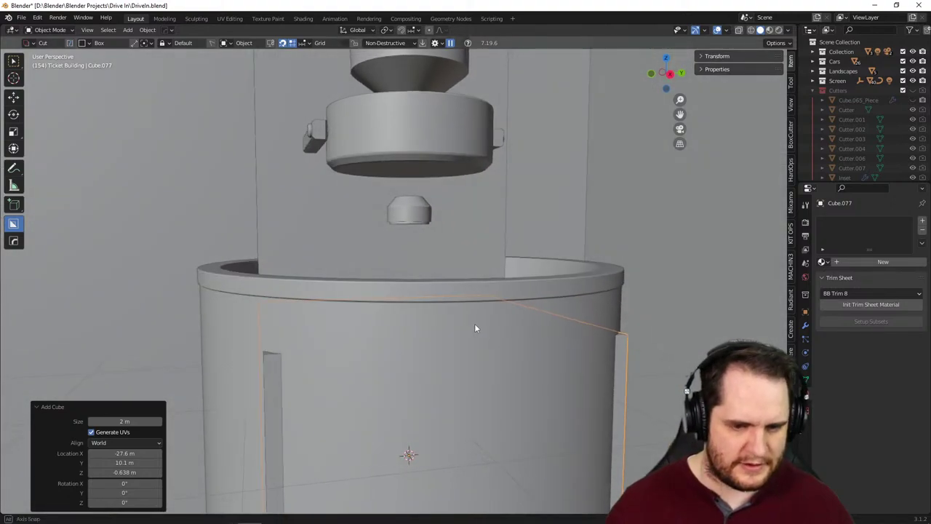
# - Raise the cube to 1.5915 m and shrink it to 0.040 scale
pyautogui.press('g')
pyautogui.press('z')
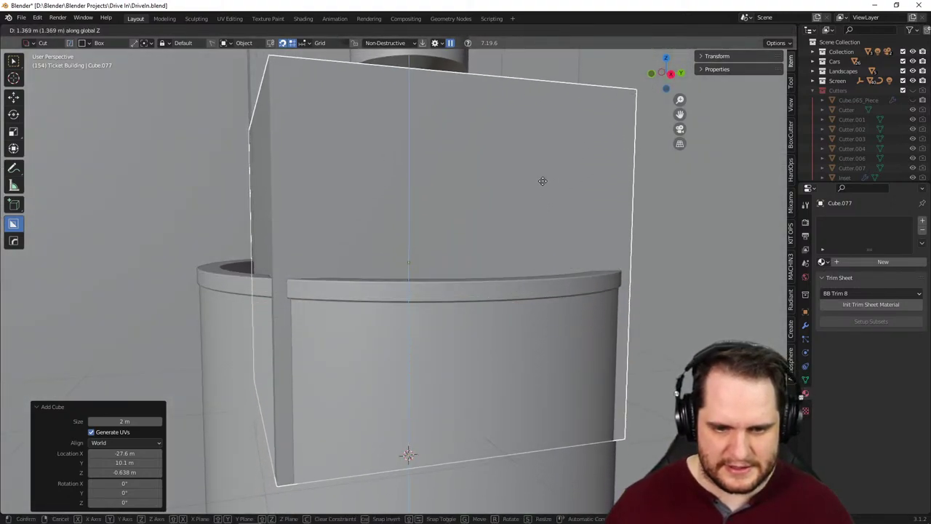
pyautogui.click(537, 154)
pyautogui.press('s')
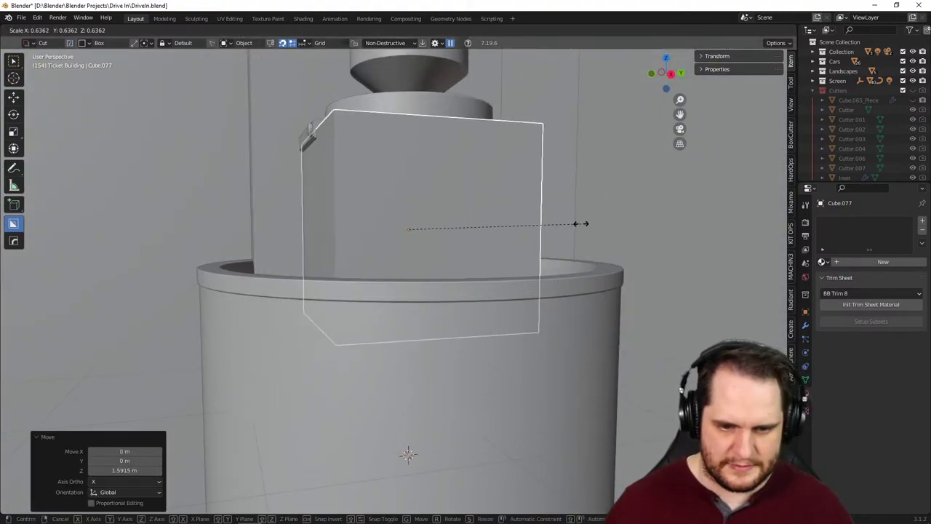
pyautogui.click(414, 231)
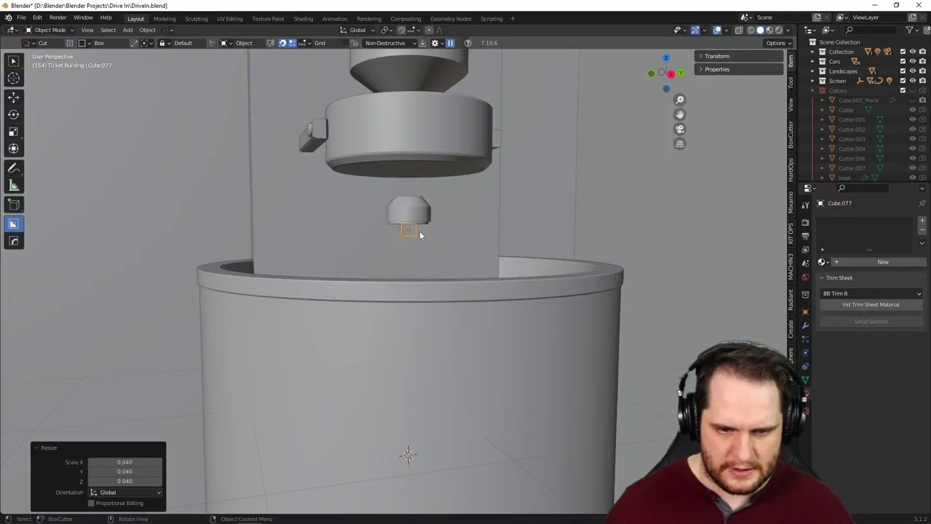
# - Orbit around the small cube under the nozzle, then view the booth through the camera
pyautogui.scroll(5, 495, 285)
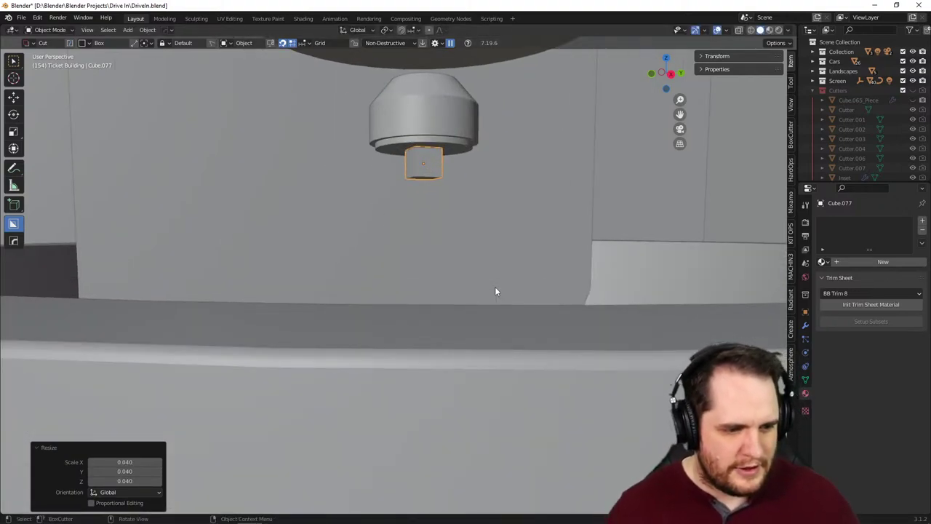
pyautogui.moveTo(476, 267); pyautogui.dragTo(461, 279, button='middle')
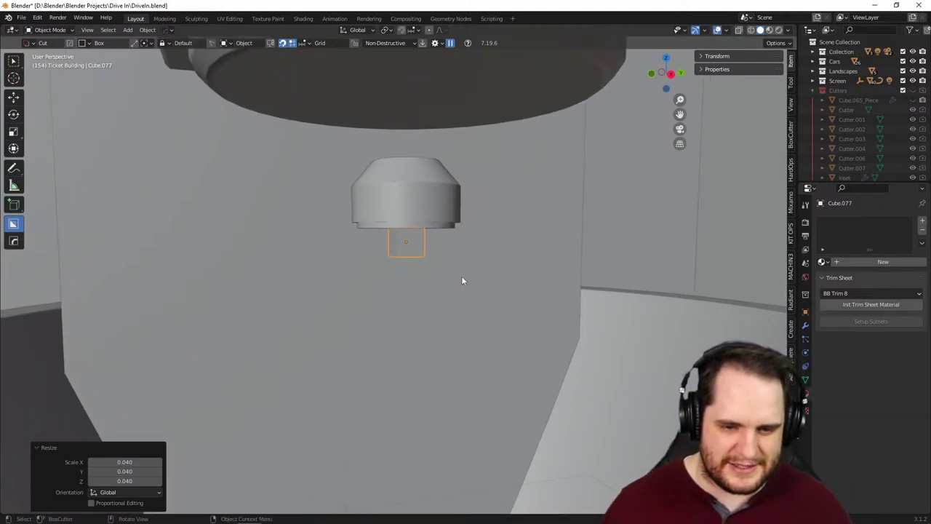
pyautogui.scroll(2, 461, 280)
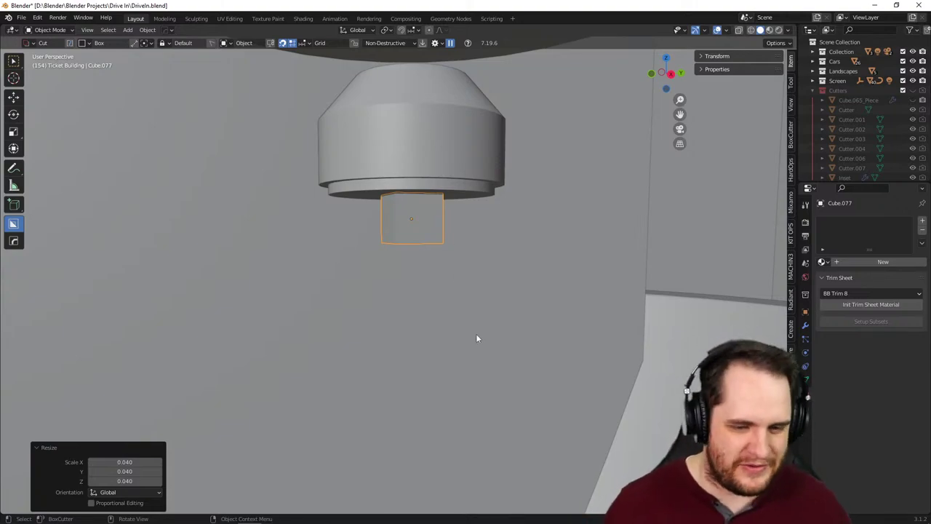
pyautogui.moveTo(474, 321); pyautogui.dragTo(459, 348, button='middle')
pyautogui.scroll(-5, 439, 358)
pyautogui.scroll(-10, 437, 353)
pyautogui.press('KP_0')
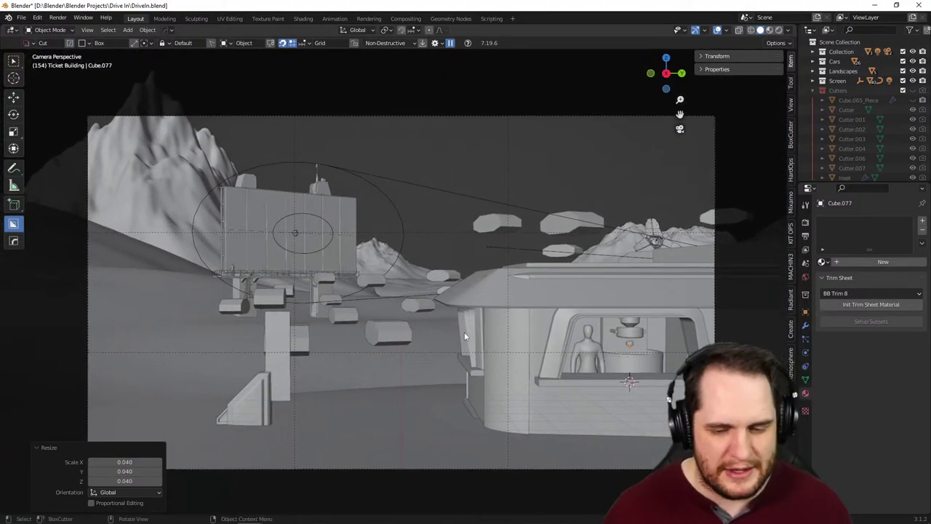
# - Stretch the cube under the nozzle along Y into a long thin cross bar
pyautogui.press('KP_Decimal')
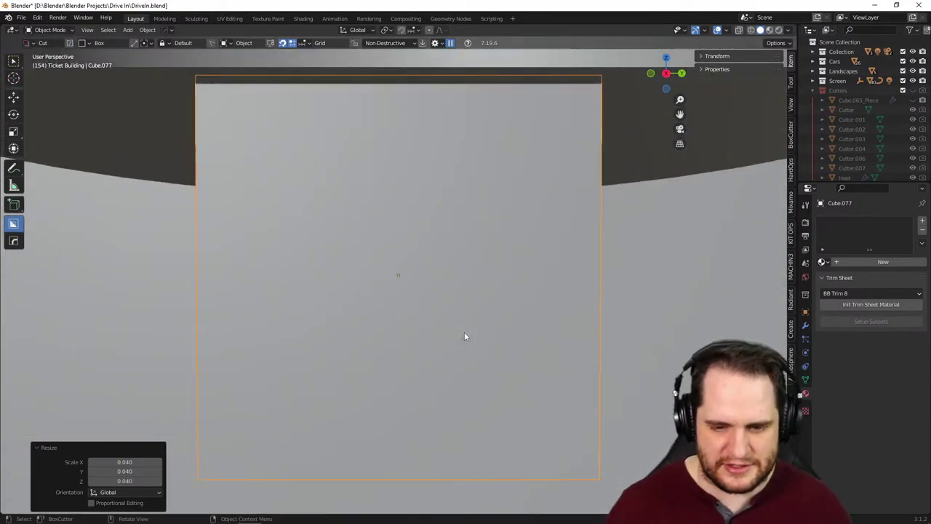
pyautogui.scroll(-3, 502, 316)
pyautogui.moveTo(502, 316); pyautogui.dragTo(519, 357, button='middle')
pyautogui.scroll(-3, 517, 365)
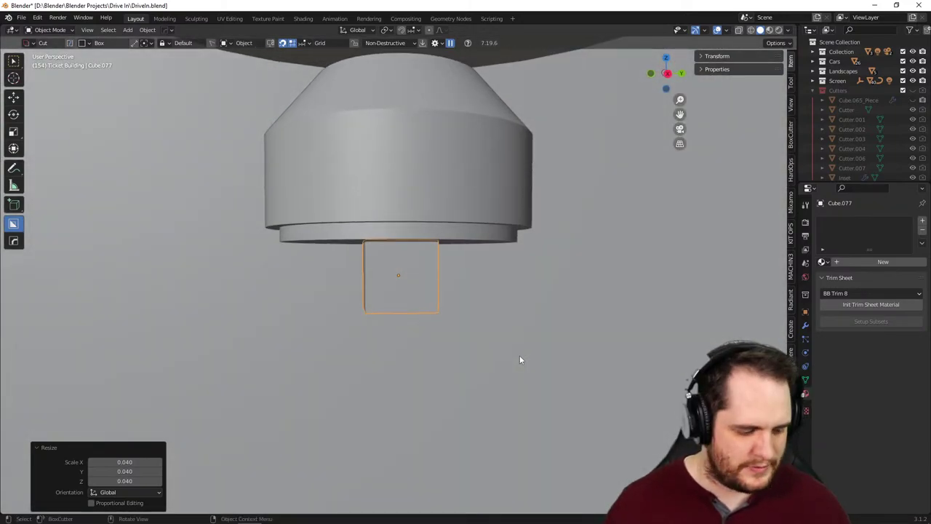
pyautogui.press('s')
pyautogui.press('x')
pyautogui.press('y')
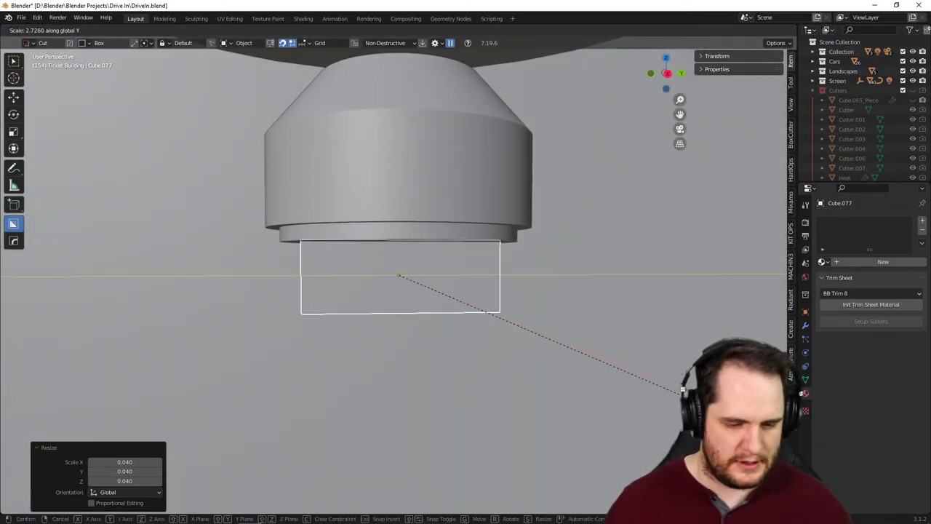
pyautogui.click(252, 304)
pyautogui.scroll(-4, 254, 300)
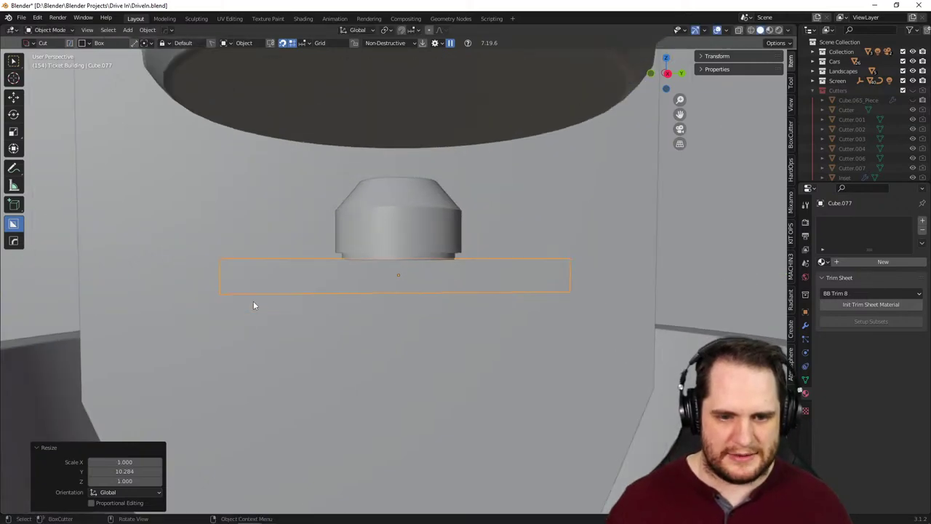
pyautogui.moveTo(253, 301); pyautogui.dragTo(276, 305, button='middle')
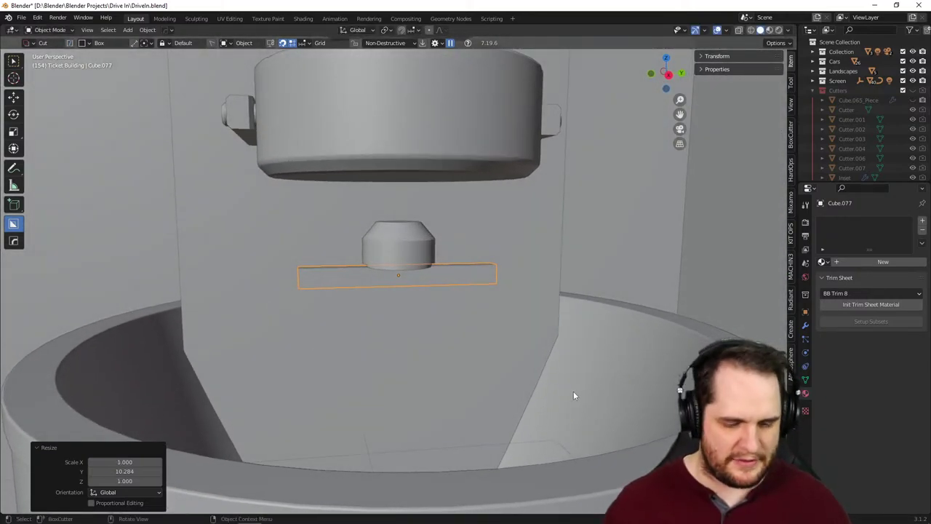
pyautogui.press('s')
pyautogui.press('y')
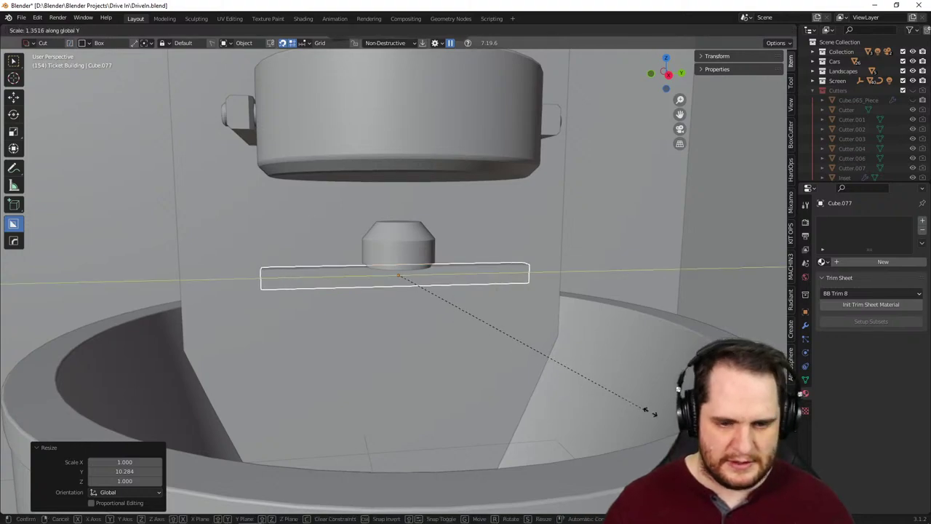
pyautogui.click(668, 426)
pyautogui.moveTo(629, 407); pyautogui.dragTo(624, 380, button='middle')
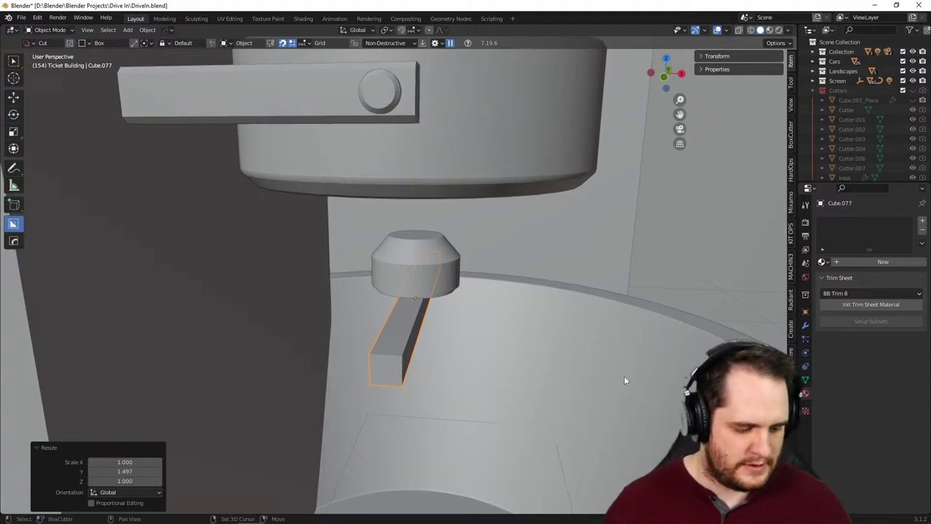
# - Add a new cube, raise it 1.872 m, and adjust its overall size
pyautogui.hotkey('shift', 'a')
pyautogui.moveTo(615, 318)
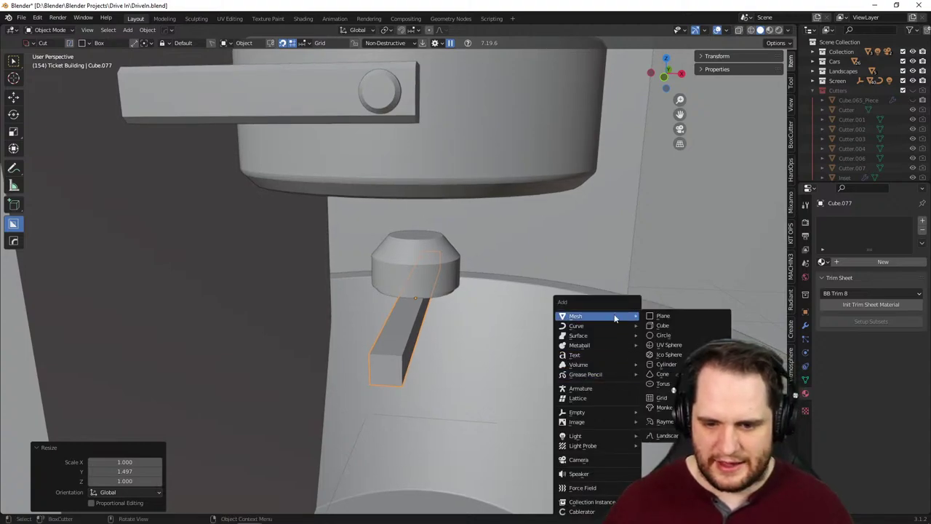
pyautogui.click(673, 328)
pyautogui.press('g')
pyautogui.press('z')
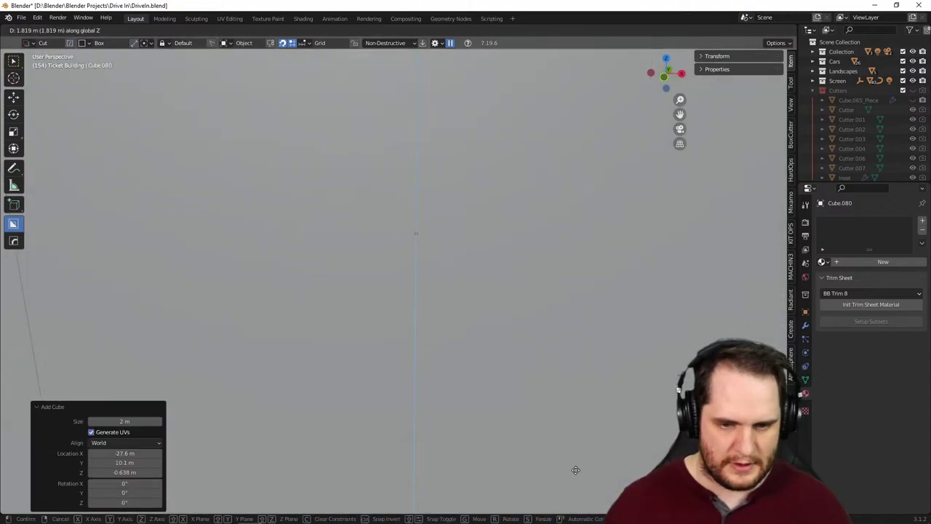
pyautogui.click(577, 454)
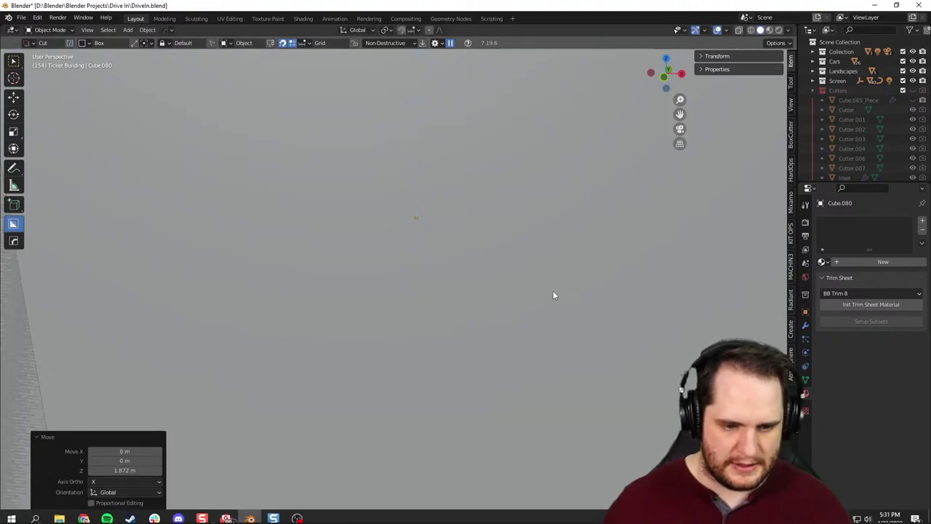
pyautogui.press('s')
pyautogui.click(473, 268)
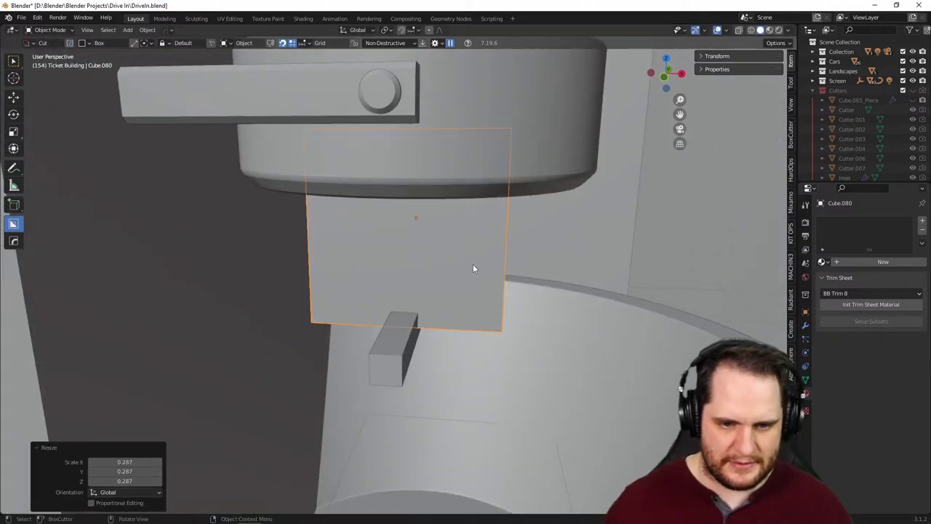
pyautogui.moveTo(531, 310); pyautogui.dragTo(506, 305, button='middle')
pyautogui.press('s')
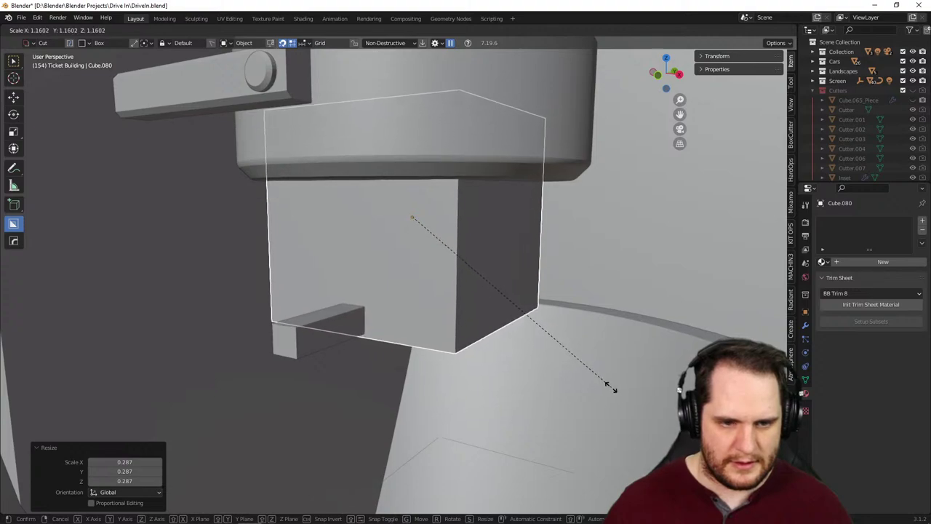
pyautogui.click(624, 405)
pyautogui.moveTo(625, 405); pyautogui.dragTo(542, 397, button='middle')
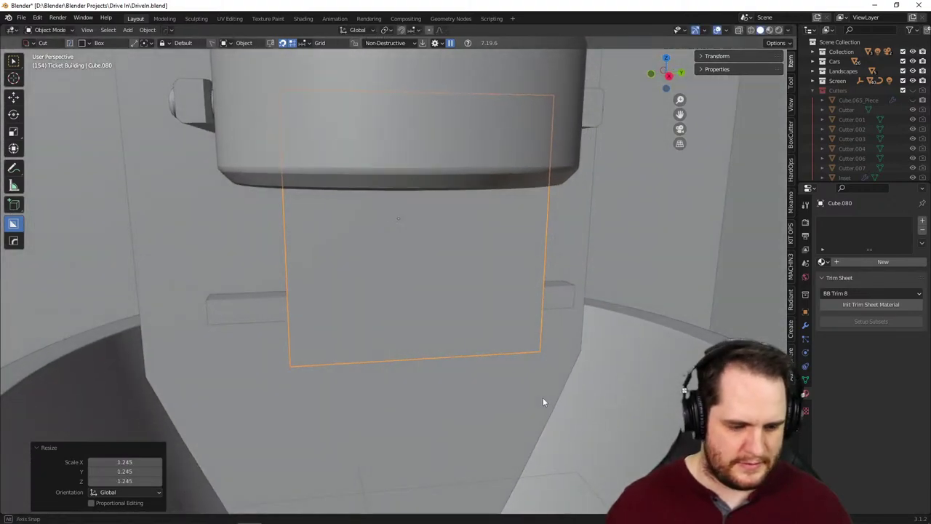
# - Flatten the new cube into a thin panel, shift it along Y, and narrow it to 0.483 on X
pyautogui.press('s')
pyautogui.press('x')
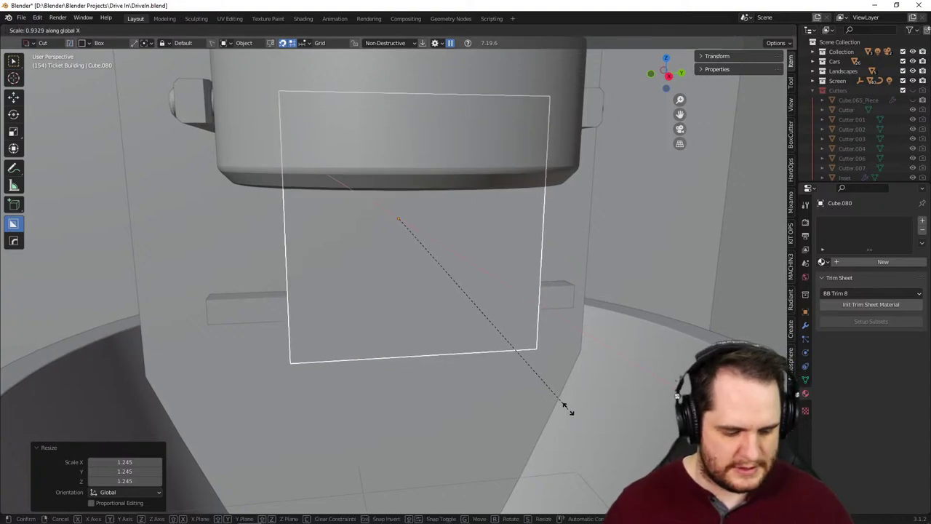
pyautogui.press('y')
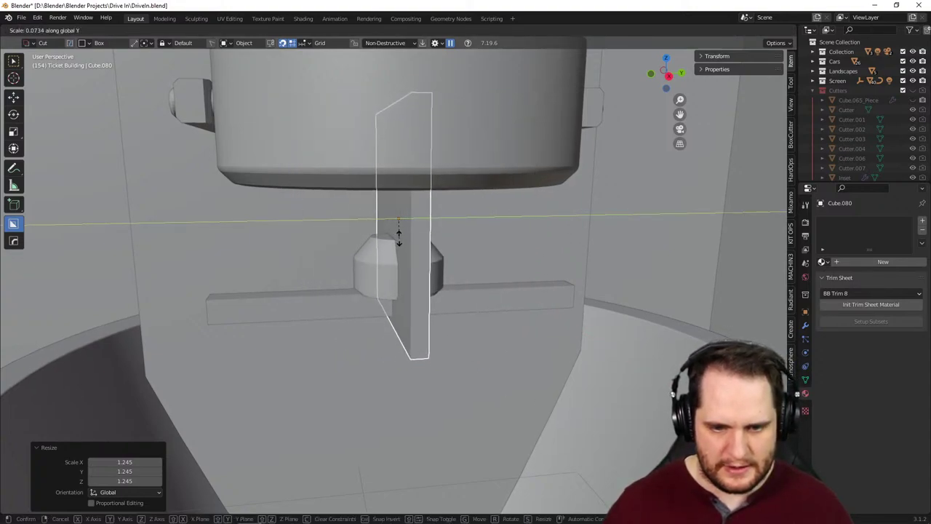
pyautogui.click(403, 245)
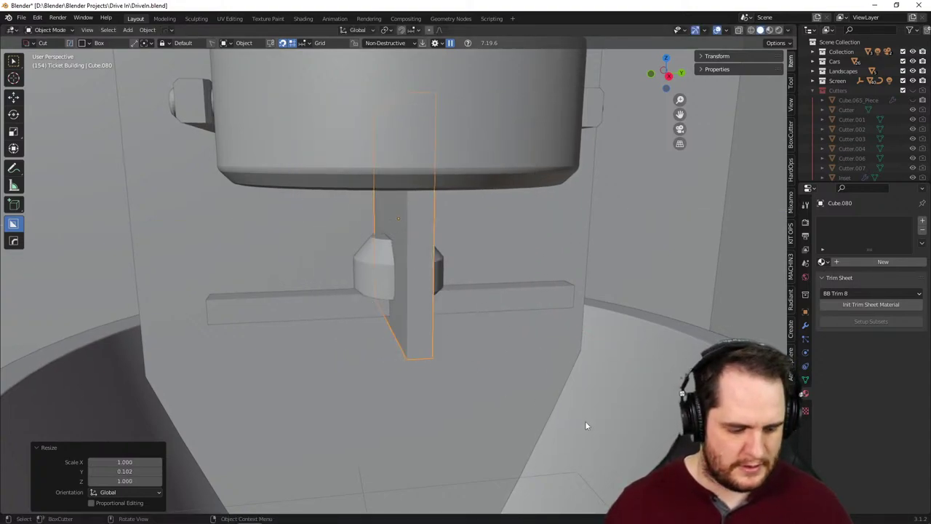
pyautogui.press('g')
pyautogui.press('y')
pyautogui.click(416, 397)
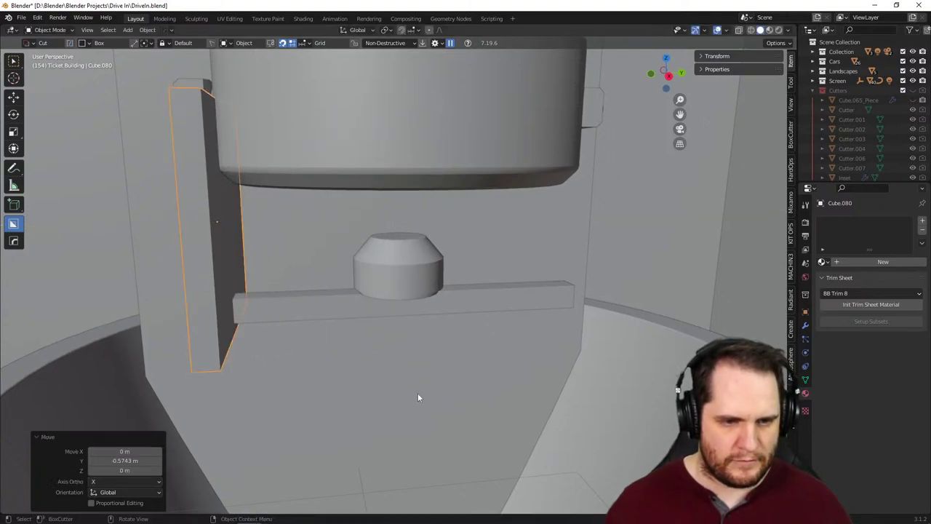
pyautogui.moveTo(418, 398); pyautogui.dragTo(473, 399, button='middle')
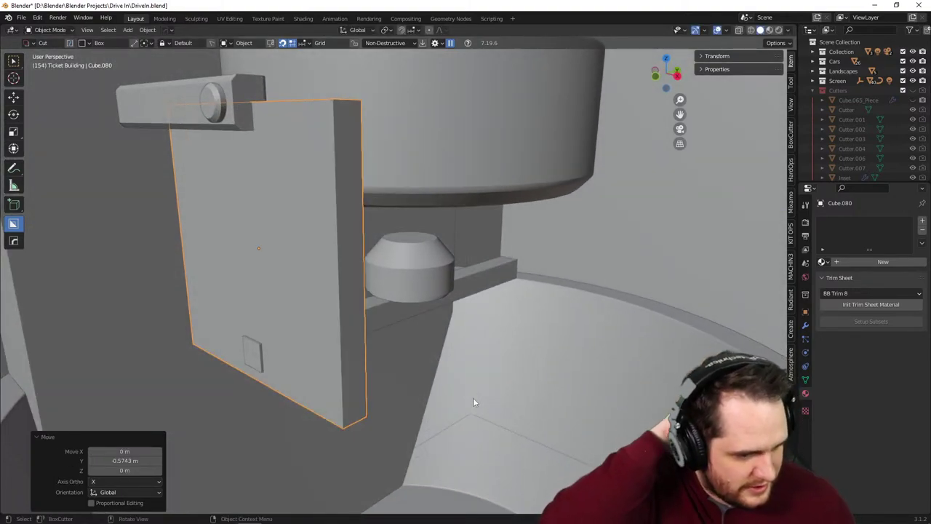
pyautogui.moveTo(461, 388); pyautogui.dragTo(422, 385, button='middle')
pyautogui.press('s')
pyautogui.press('x')
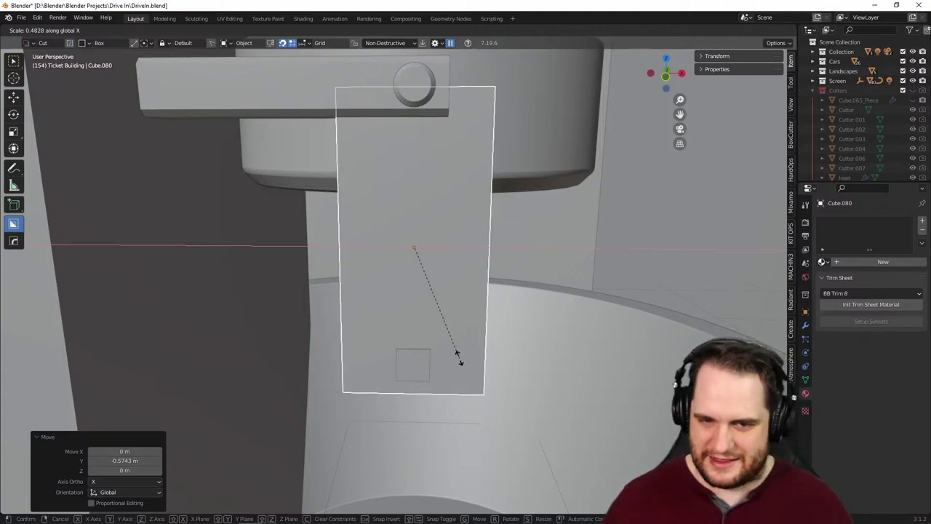
pyautogui.click(458, 355)
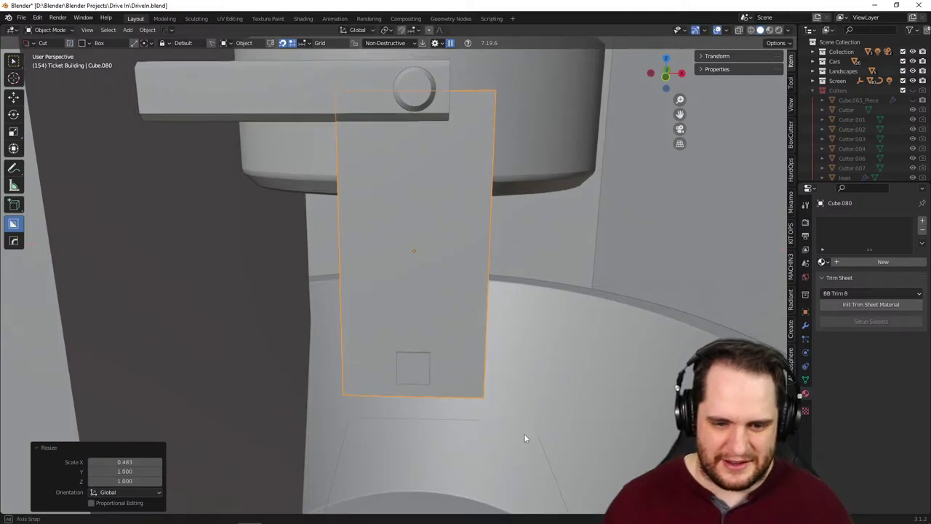
# - Slide the knobbed arm Cube.078 about 0.115 m along X
pyautogui.moveTo(526, 439); pyautogui.dragTo(492, 414, button='middle')
pyautogui.moveTo(417, 409); pyautogui.dragTo(428, 440, button='middle')
pyautogui.click(230, 145)
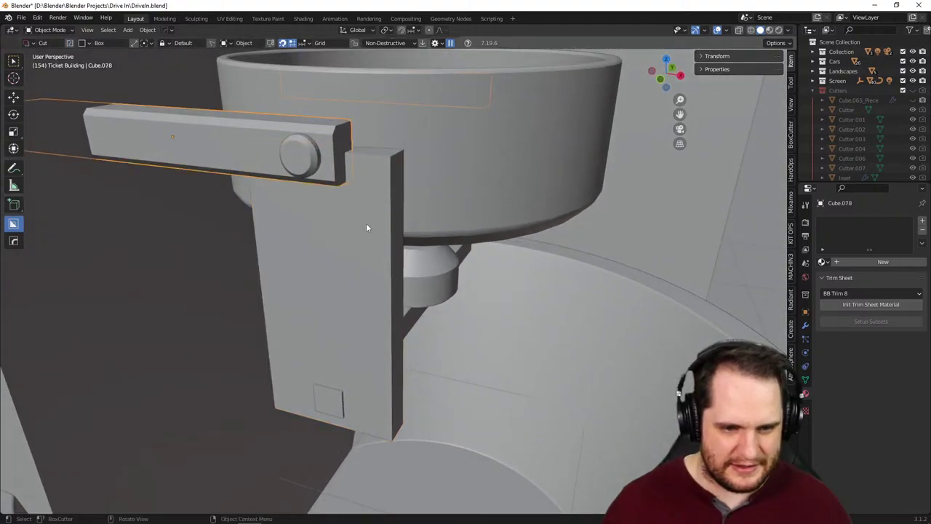
pyautogui.press('g')
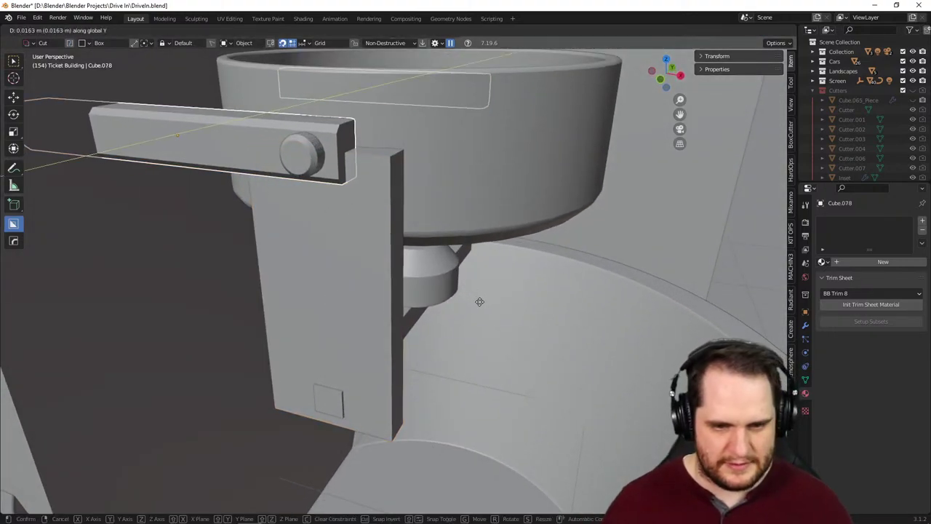
pyautogui.press('x')
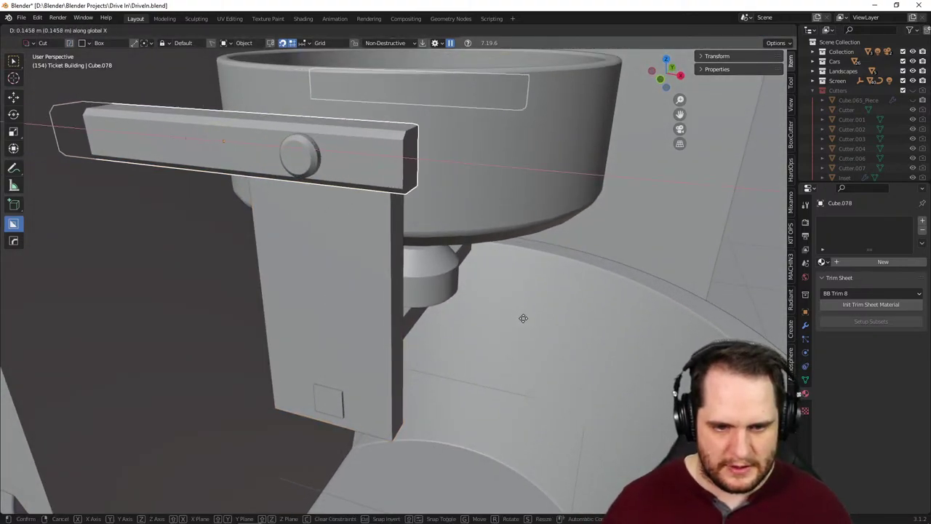
pyautogui.click(511, 318)
pyautogui.moveTo(512, 318); pyautogui.dragTo(488, 325, button='middle')
pyautogui.click(295, 351)
pyautogui.moveTo(294, 351); pyautogui.dragTo(357, 357, button='middle')
# - In Edit Mode, shift, narrow and slightly raise or lower the upright panel's bottom face
pyautogui.click(339, 259)
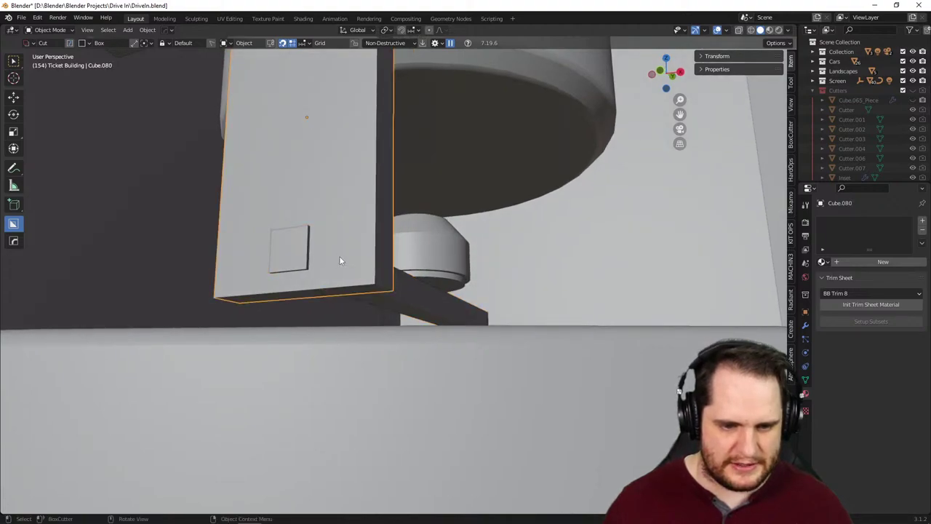
pyautogui.press('Tab')
pyautogui.hotkey('alt', 'a')
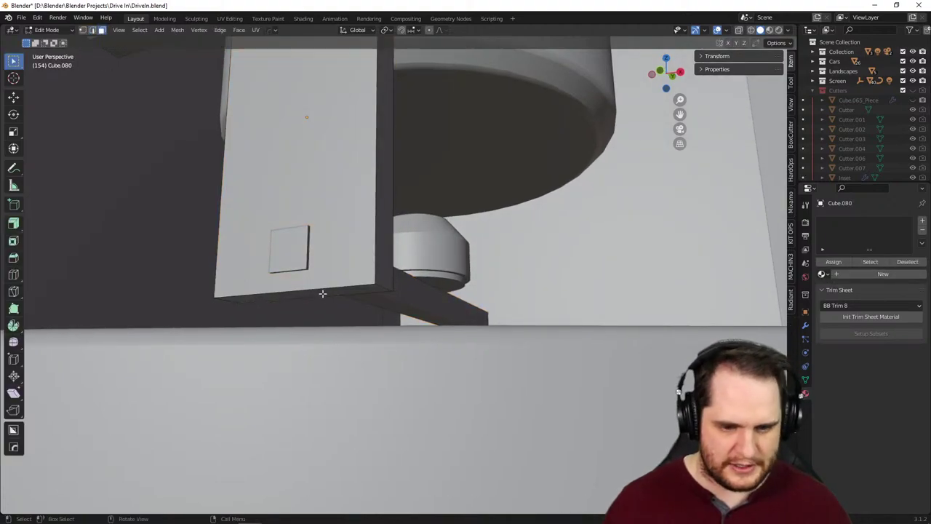
pyautogui.click(322, 293)
pyautogui.press('g')
pyautogui.press('x')
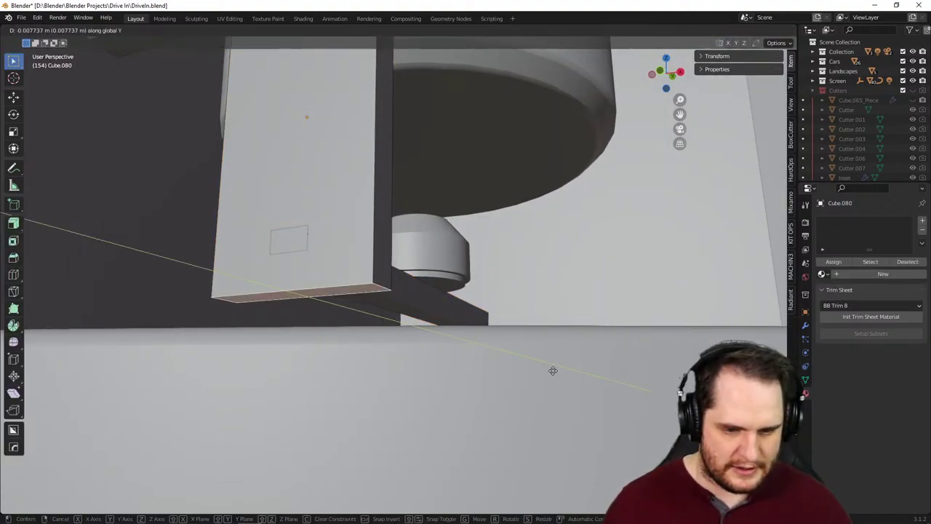
pyautogui.click(553, 376)
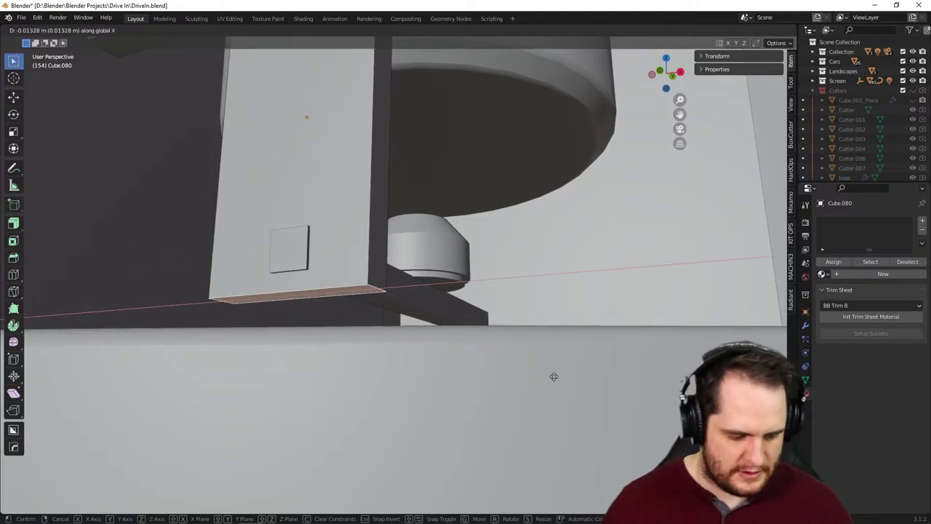
pyautogui.press('s')
pyautogui.press('x')
pyautogui.press('x')
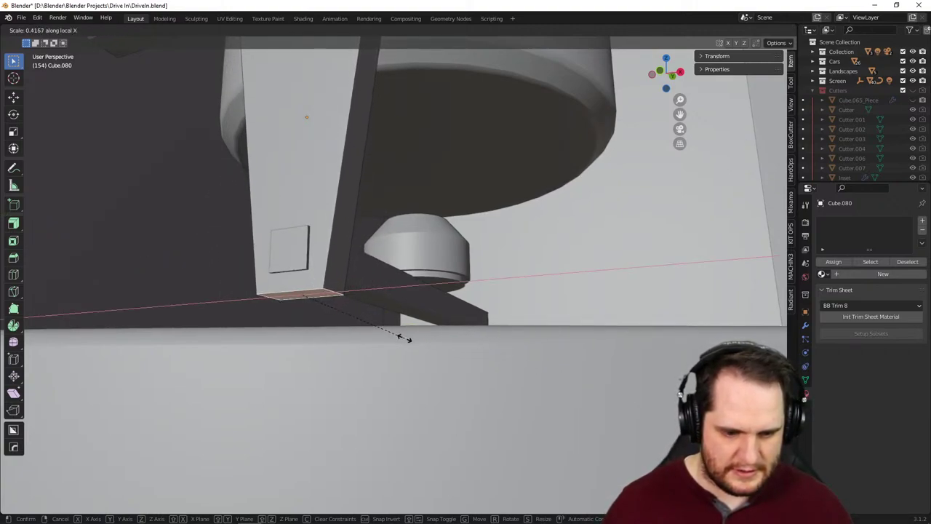
pyautogui.click(404, 337)
pyautogui.press('g')
pyautogui.press('z')
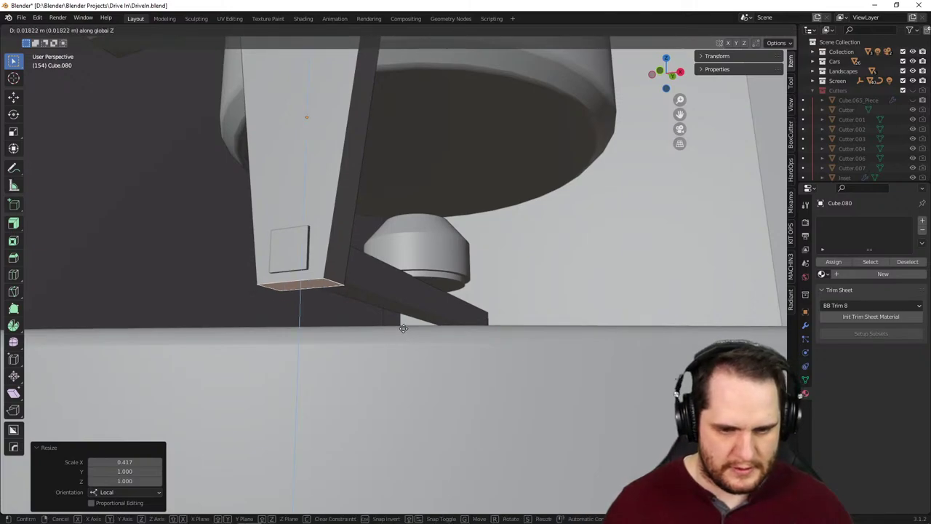
pyautogui.click(403, 331)
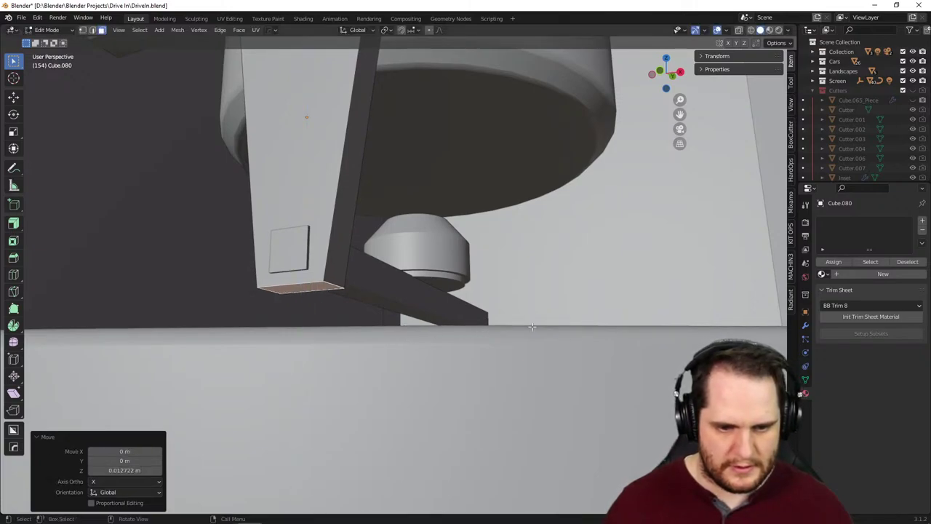
# - Shift the arm below the bowl along Y and slim it to 0.764 on Y
pyautogui.scroll(-8, 532, 328)
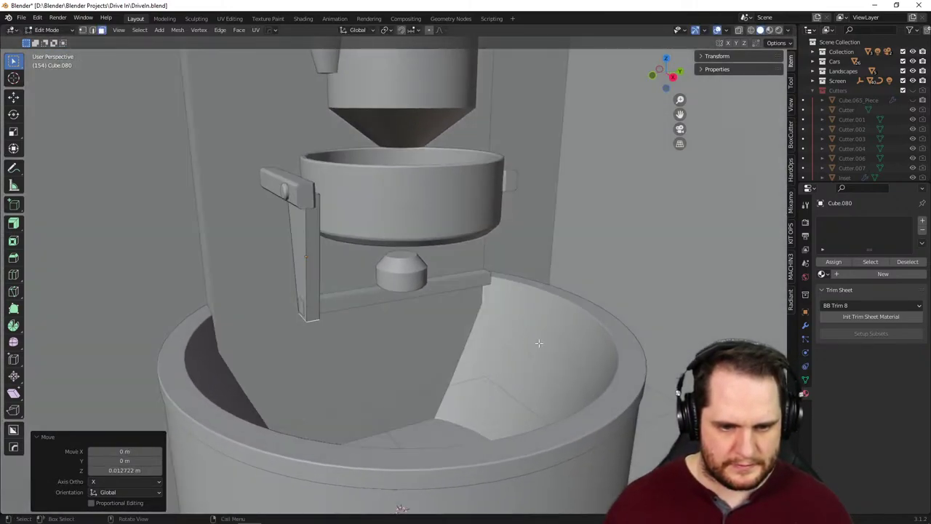
pyautogui.scroll(5, 509, 344)
pyautogui.moveTo(441, 347); pyautogui.dragTo(422, 333, button='middle')
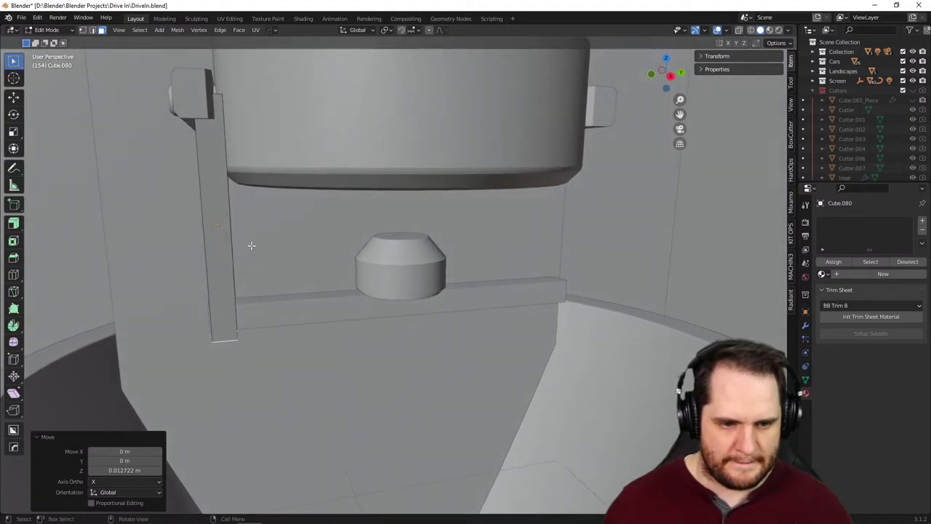
pyautogui.click(226, 244)
pyautogui.press('Tab')
pyautogui.click(226, 244)
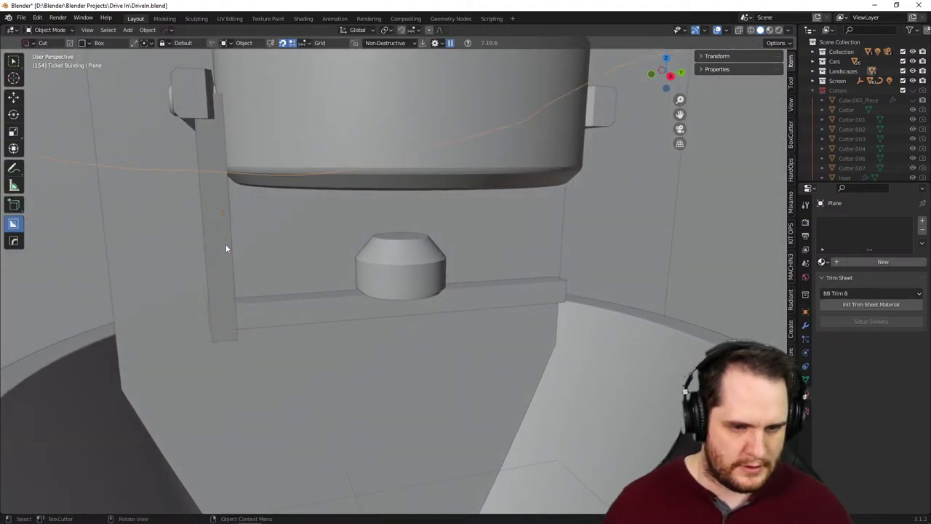
pyautogui.click(227, 283)
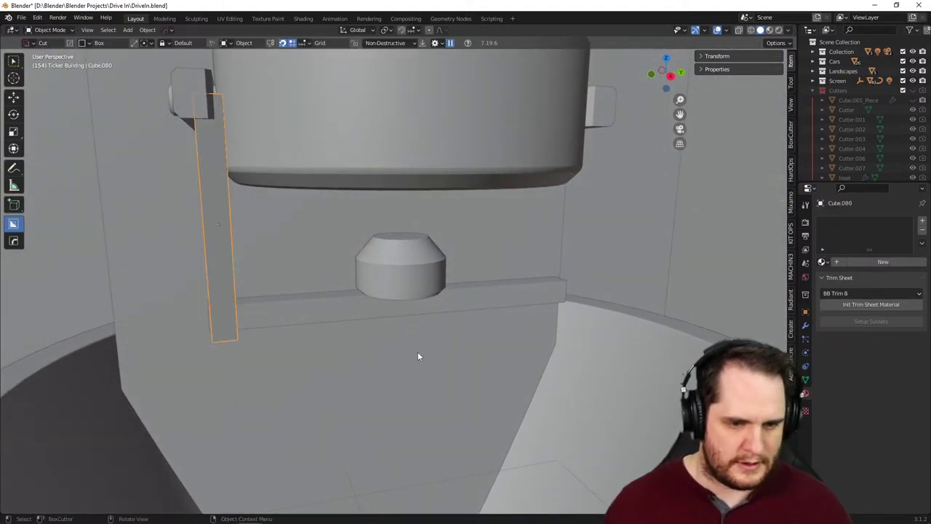
pyautogui.press('g')
pyautogui.press('y')
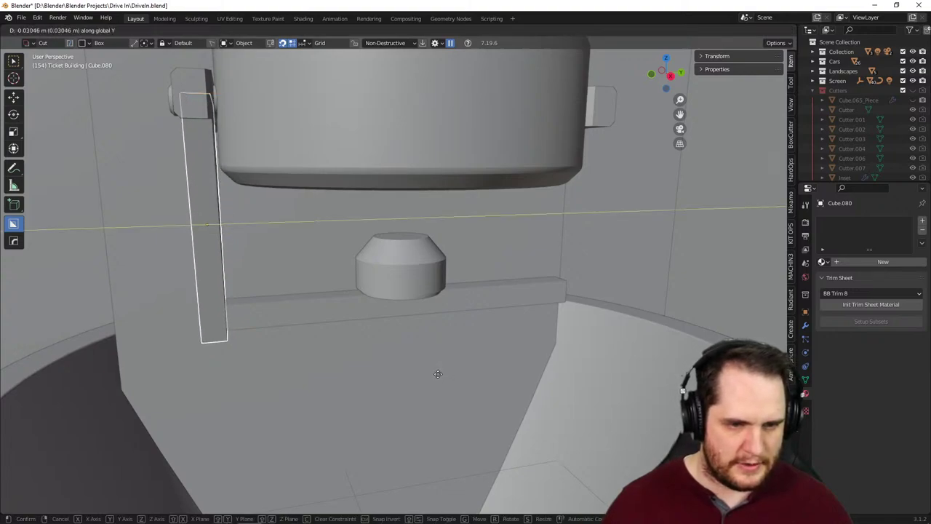
pyautogui.click(439, 374)
pyautogui.moveTo(438, 373)
pyautogui.mouseDown(button='middle')
pyautogui.moveTo(464, 372)
pyautogui.moveTo(457, 374)
pyautogui.mouseUp(button='middle')
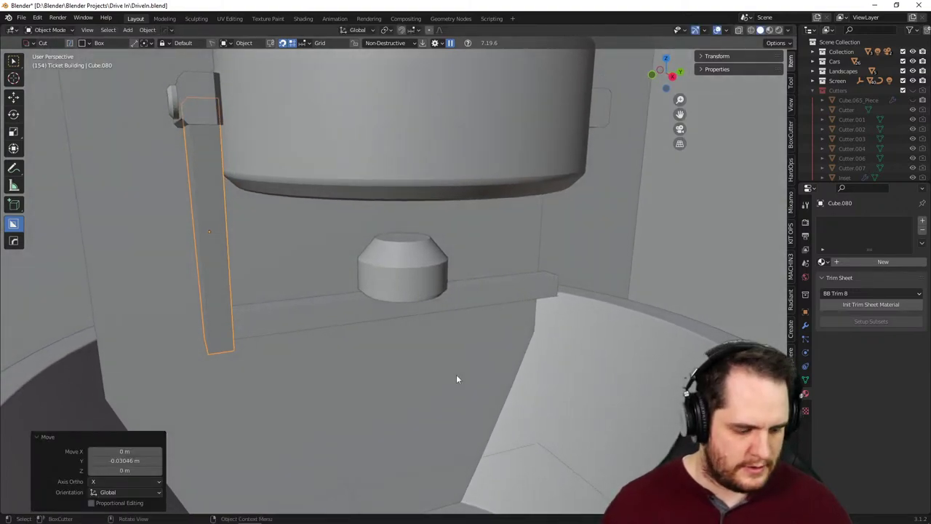
pyautogui.press('s')
pyautogui.press('y')
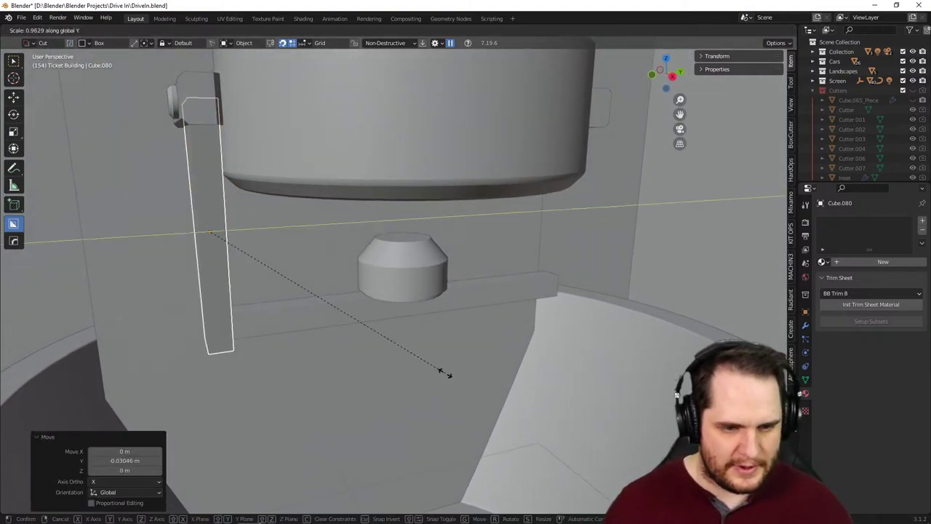
pyautogui.click(405, 337)
# - Nudge the arm further along the Y axis
pyautogui.moveTo(405, 337)
pyautogui.mouseDown(button='middle')
pyautogui.moveTo(399, 326)
pyautogui.moveTo(449, 358)
pyautogui.moveTo(432, 374)
pyautogui.moveTo(418, 344)
pyautogui.mouseUp(button='middle')
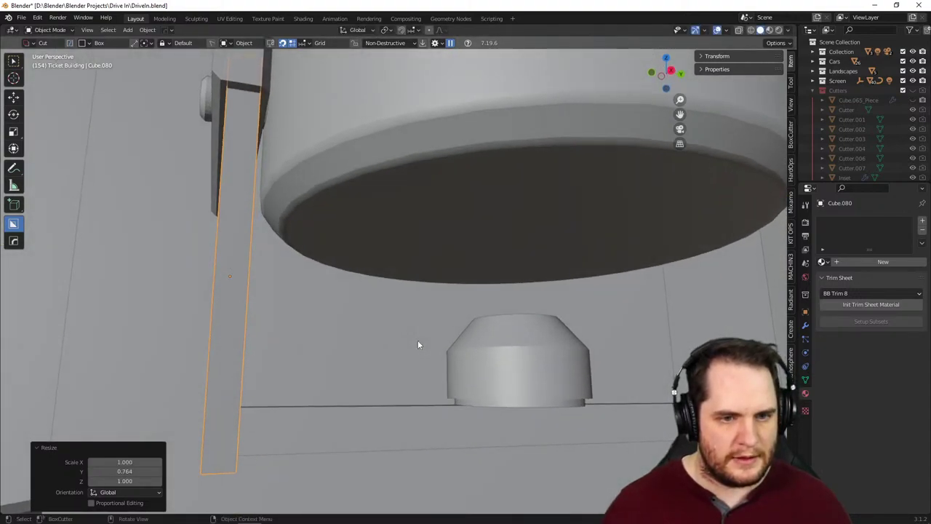
pyautogui.press('g')
pyautogui.press('y')
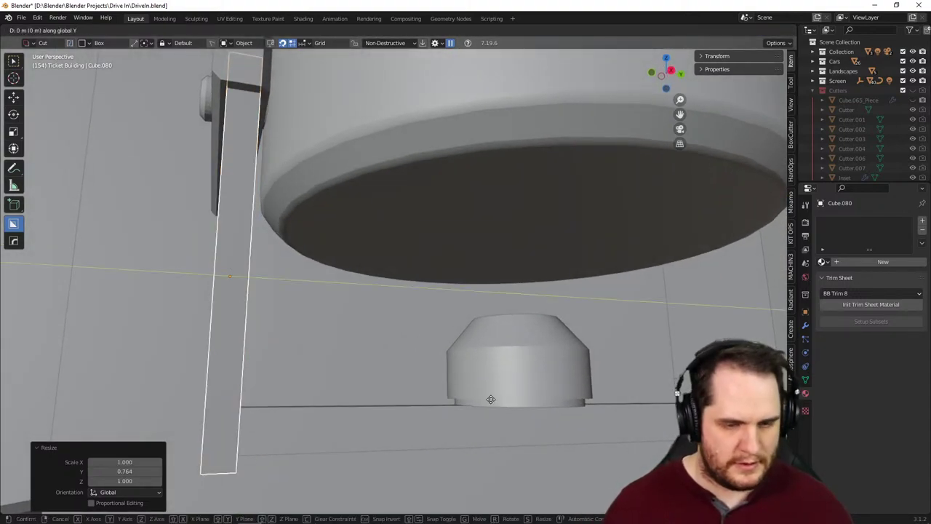
pyautogui.click(492, 400)
# - Lengthen the cross bar under the nozzle to 1.055 along Y
pyautogui.moveTo(492, 400); pyautogui.dragTo(473, 416, button='middle')
pyautogui.click(373, 420)
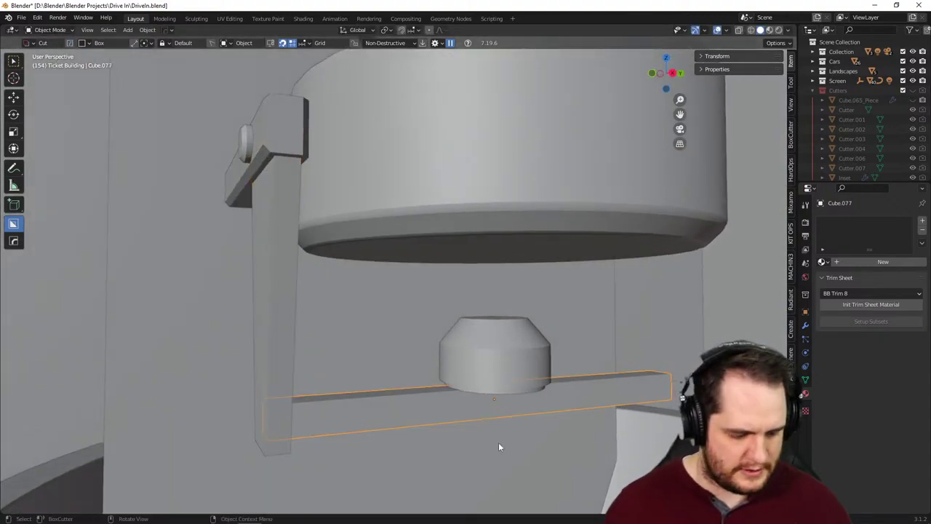
pyautogui.press('s')
pyautogui.press('y')
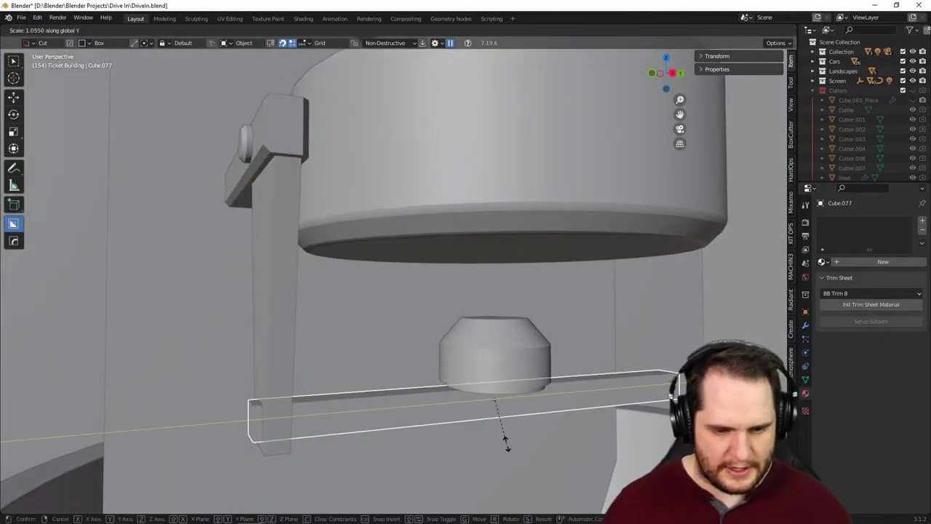
pyautogui.click(507, 444)
pyautogui.moveTo(507, 444); pyautogui.dragTo(414, 386, button='middle')
pyautogui.scroll(-3, 480, 444)
pyautogui.click(320, 307)
pyautogui.moveTo(320, 307); pyautogui.dragTo(495, 366, button='middle')
# - Add a Mirror modifier to the leg, using the central cylinder as Mirror Object
pyautogui.click(806, 325)
pyautogui.click(842, 221)
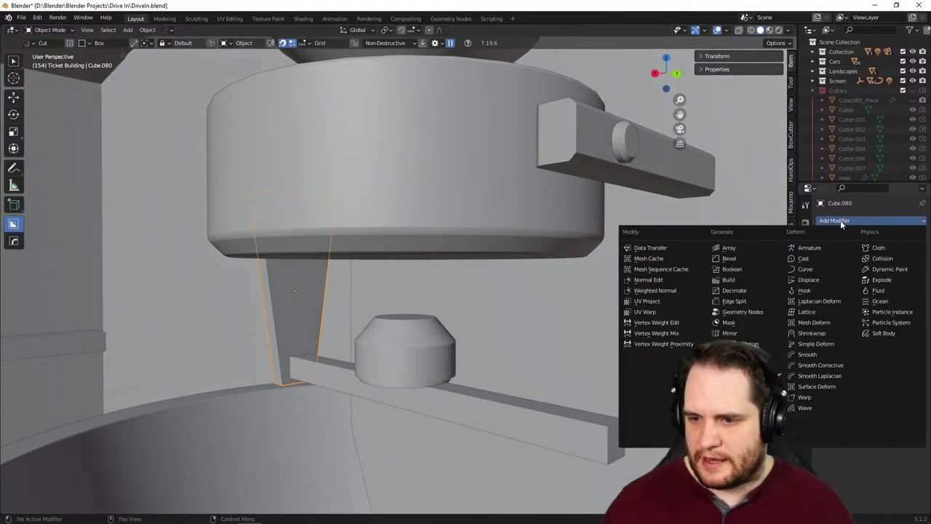
pyautogui.click(730, 333)
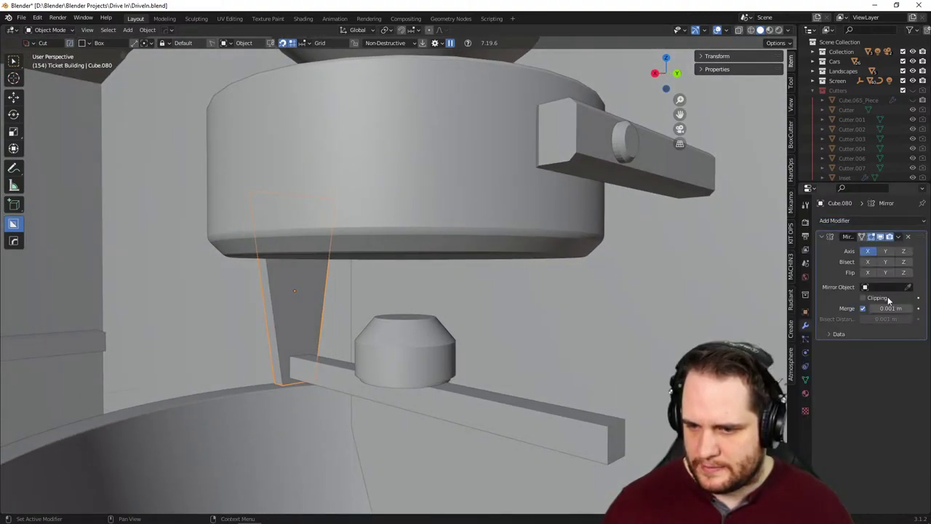
pyautogui.click(901, 286)
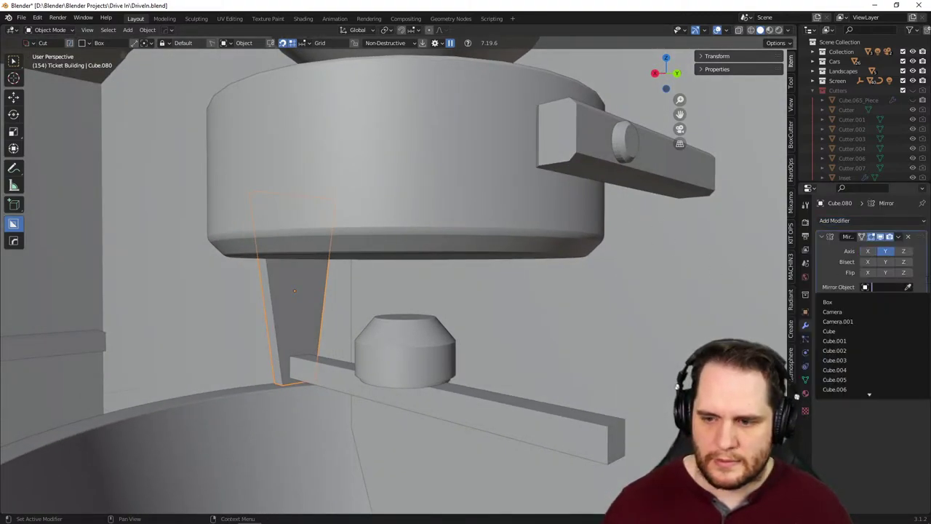
pyautogui.click(633, 181)
pyautogui.moveTo(432, 202); pyautogui.dragTo(524, 385, button='middle')
pyautogui.scroll(2, 556, 247)
pyautogui.scroll(3, 437, 360)
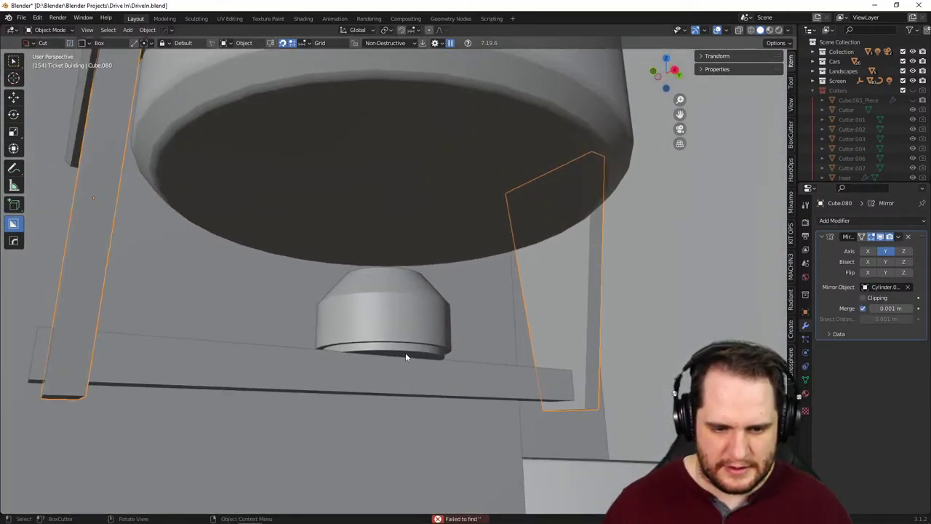
# - Inset the nozzle's bottom face and lower it along Z into a second cone
pyautogui.click(402, 355)
pyautogui.press('Tab')
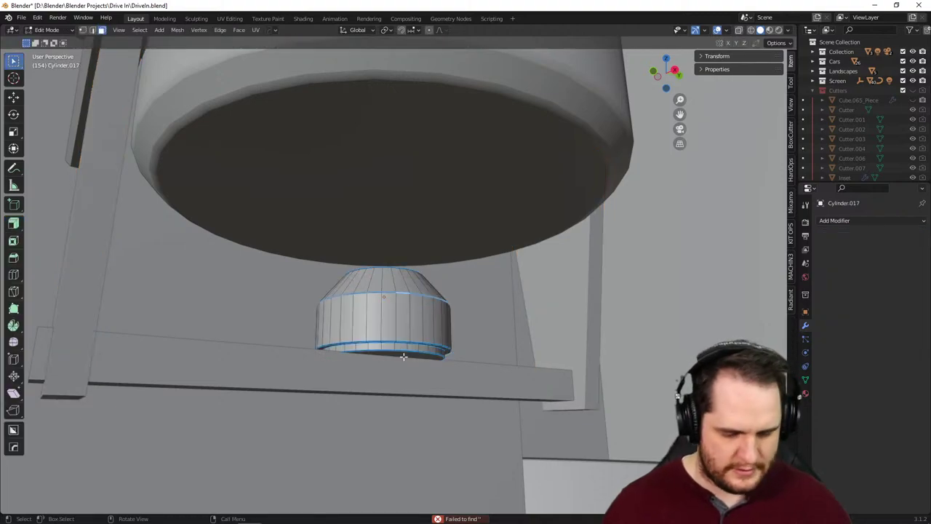
pyautogui.keyDown('alt'); pyautogui.click(404, 356); pyautogui.keyUp('alt')
pyautogui.press('i')
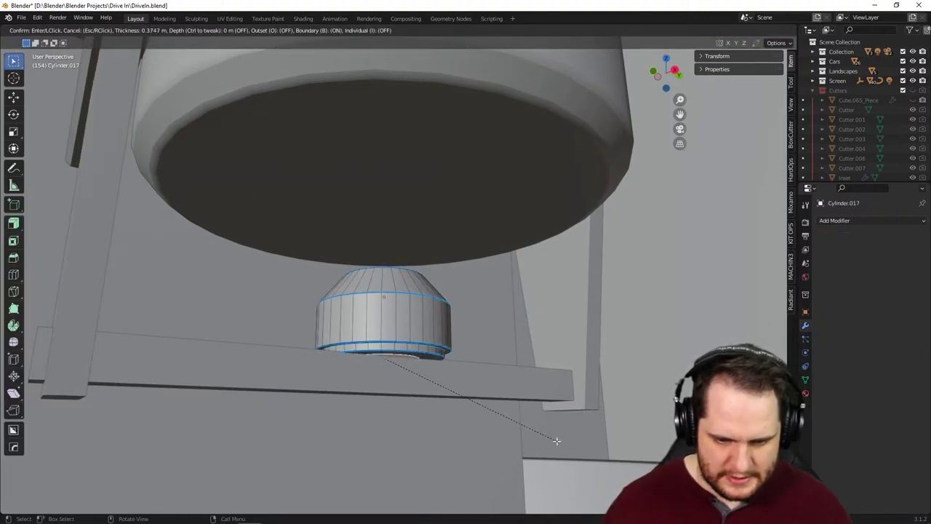
pyautogui.click(552, 440)
pyautogui.press('g')
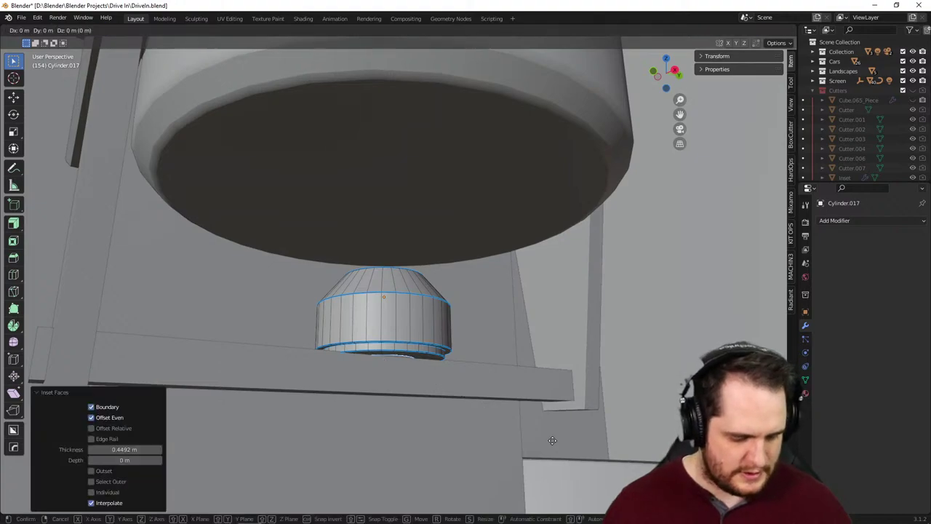
pyautogui.press('z')
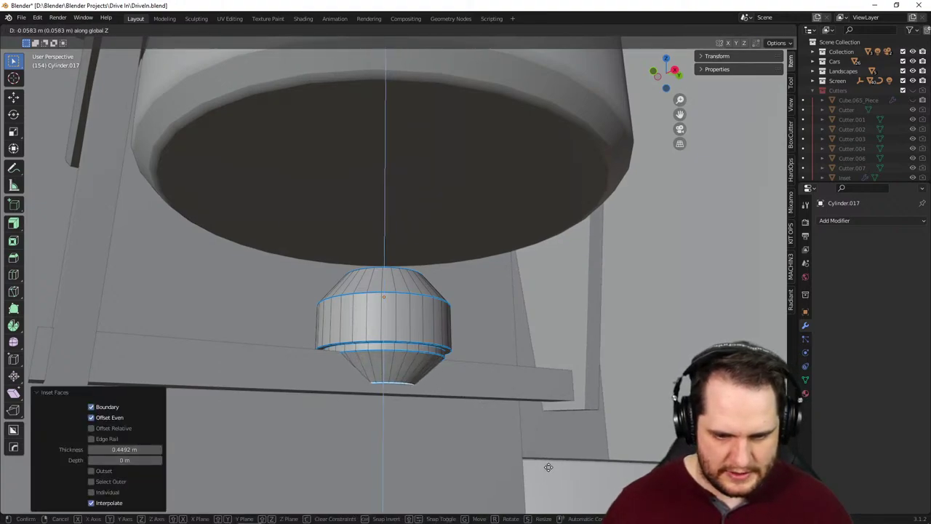
pyautogui.click(548, 467)
pyautogui.moveTo(548, 466); pyautogui.dragTo(540, 434, button='middle')
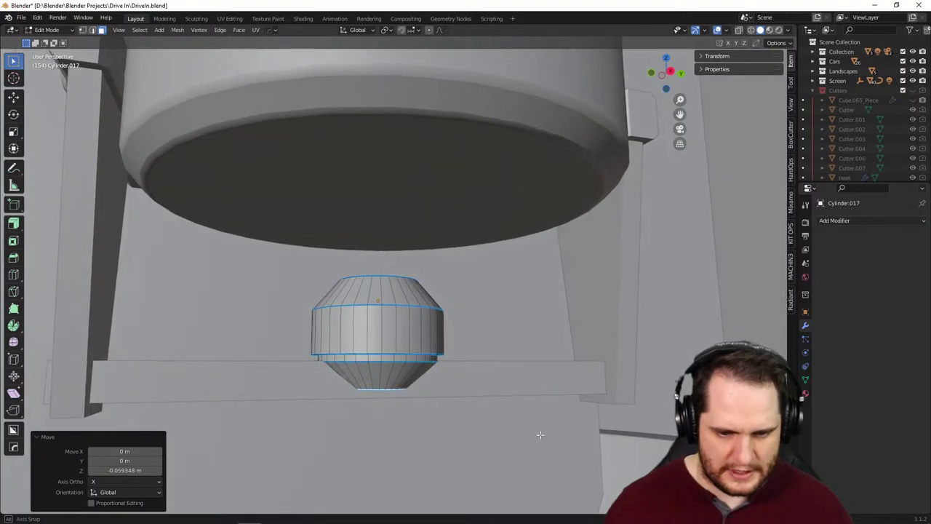
# - Shift the whole nozzle slightly along Z in Object Mode
pyautogui.press('Tab')
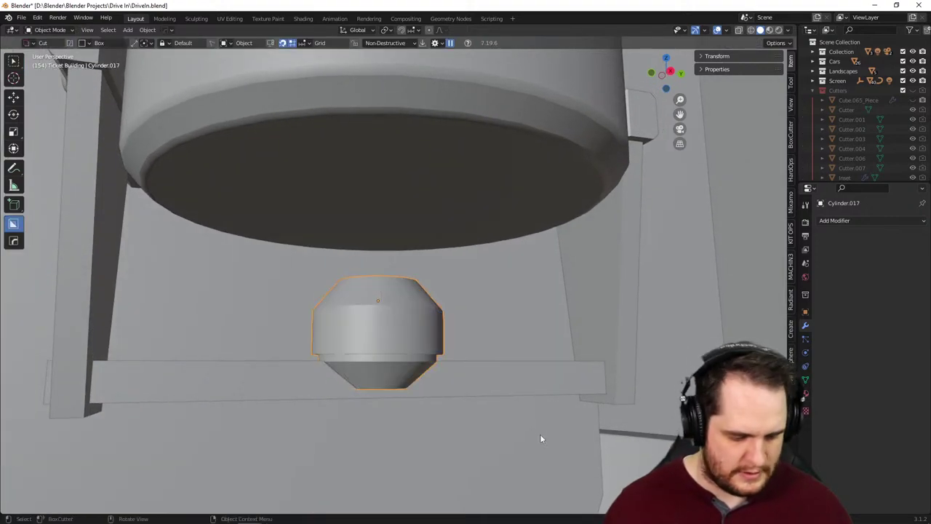
pyautogui.press('g')
pyautogui.press('z')
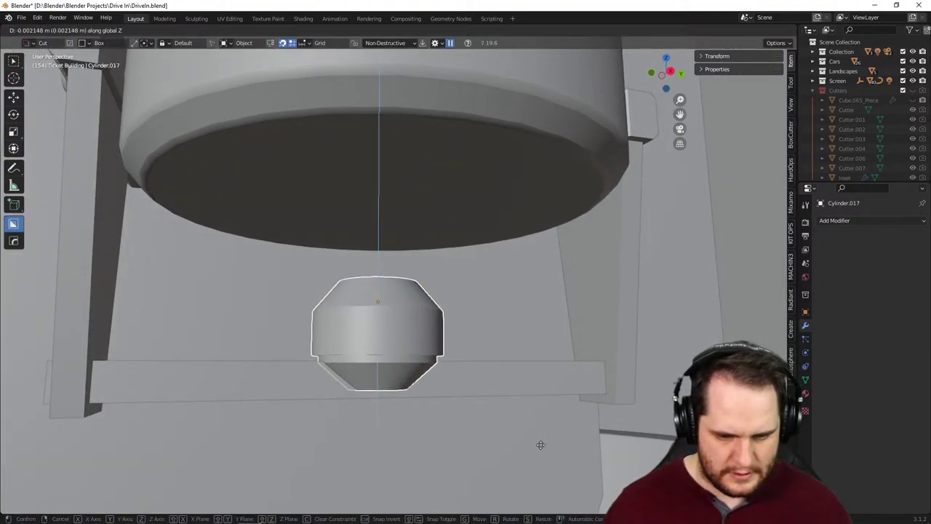
pyautogui.click(541, 459)
pyautogui.press('Tab')
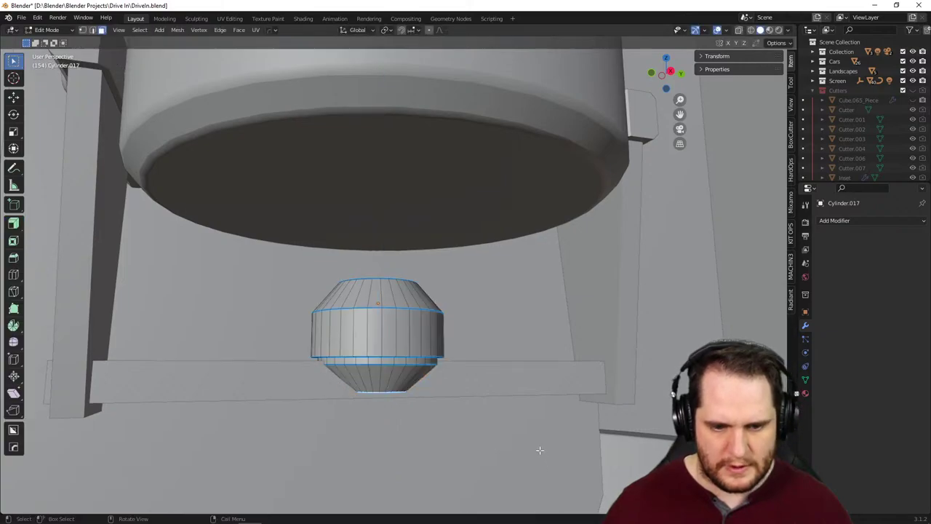
pyautogui.press('Tab')
pyautogui.scroll(-4, 536, 446)
pyautogui.click(477, 396)
pyautogui.moveTo(477, 396); pyautogui.dragTo(527, 334, button='middle')
# - Switch to camera view (Numpad 0) and zoom in on the booth window framing the machine
pyautogui.scroll(-8, 562, 386)
pyautogui.scroll(3, 527, 334)
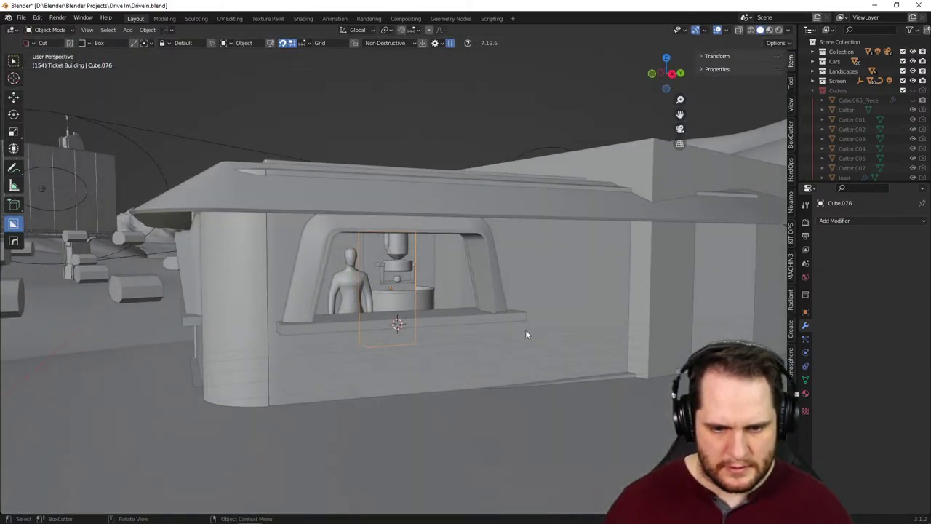
pyautogui.press('KP_0')
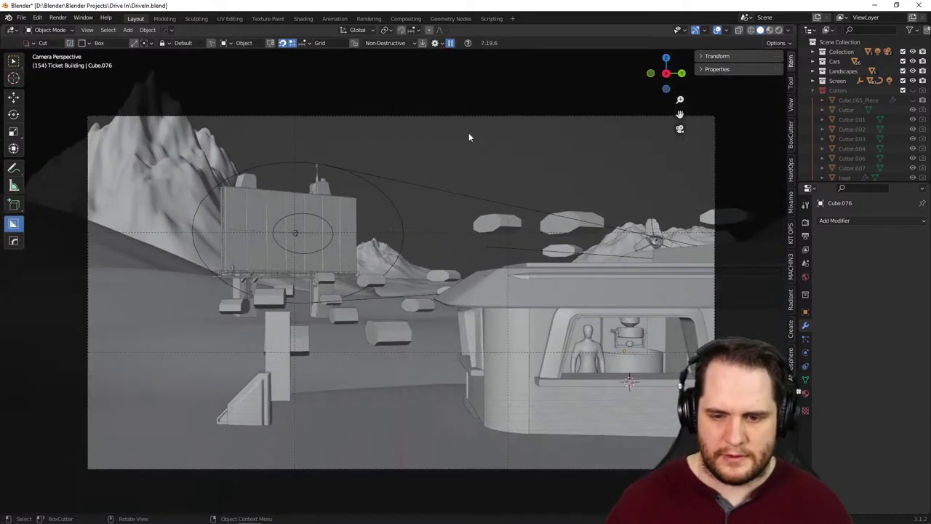
pyautogui.scroll(3, 468, 133)
pyautogui.scroll(5, 588, 398)
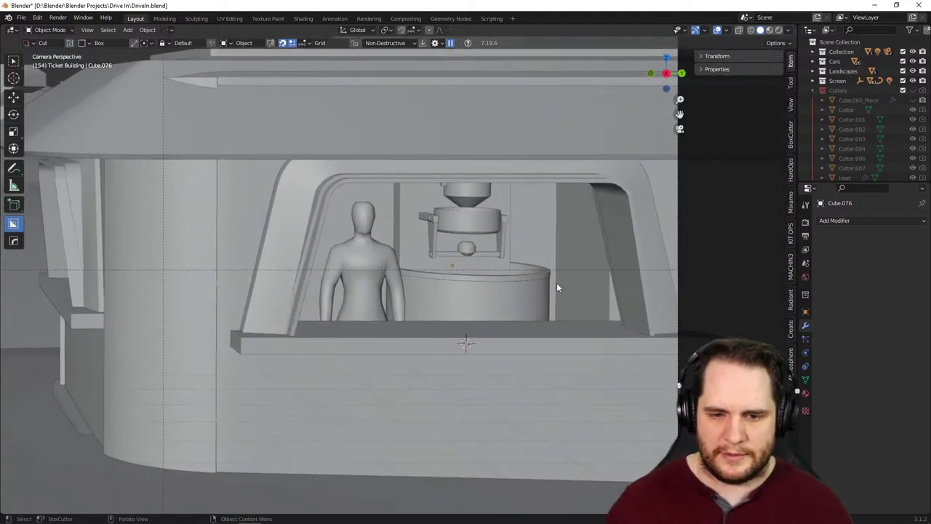
pyautogui.scroll(3, 556, 282)
pyautogui.scroll(2, 586, 223)
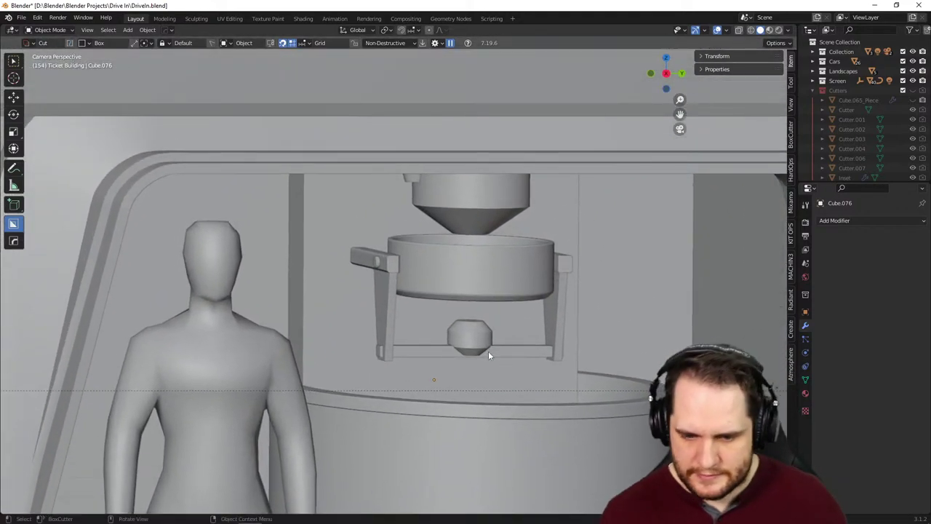
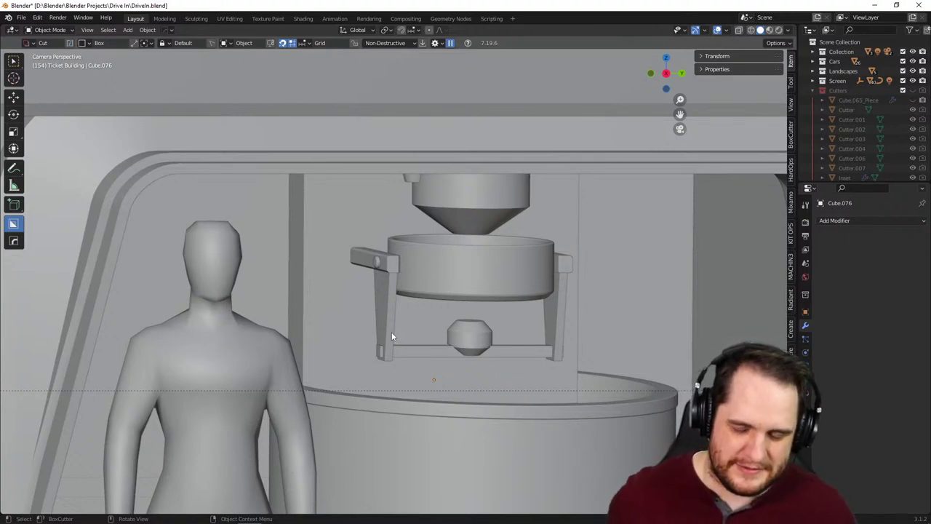
# - Select the kettle's support legs and frame them in a close-up
pyautogui.click(392, 335)
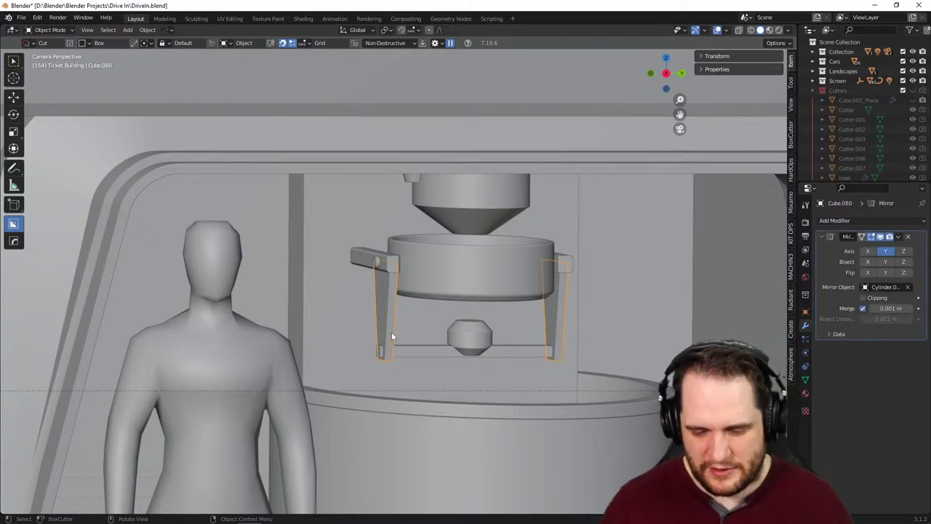
pyautogui.press('KP_Decimal')
pyautogui.moveTo(392, 334); pyautogui.dragTo(484, 319, button='middle')
pyautogui.scroll(3, 518, 370)
# - Bevel the leg's bottom edge with 7 segments at 0.257 m to round the corner
pyautogui.press('Tab')
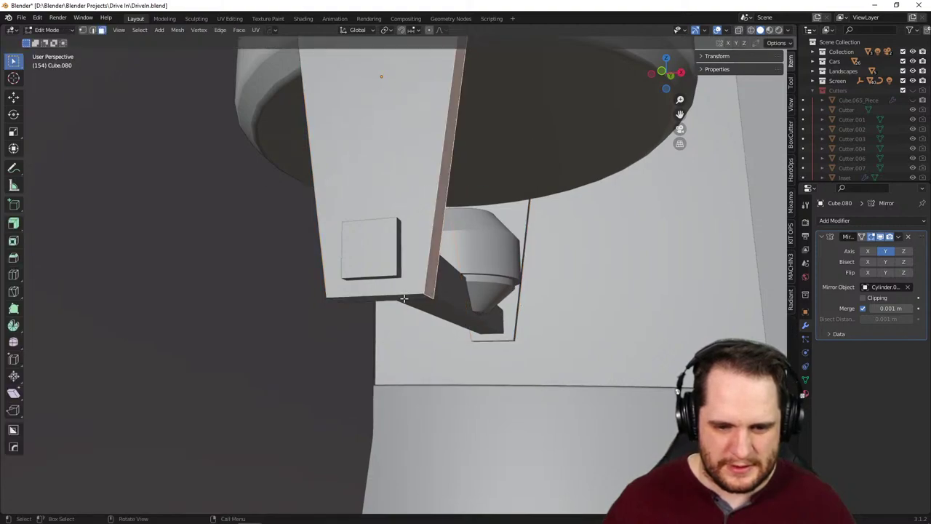
pyautogui.click(399, 298)
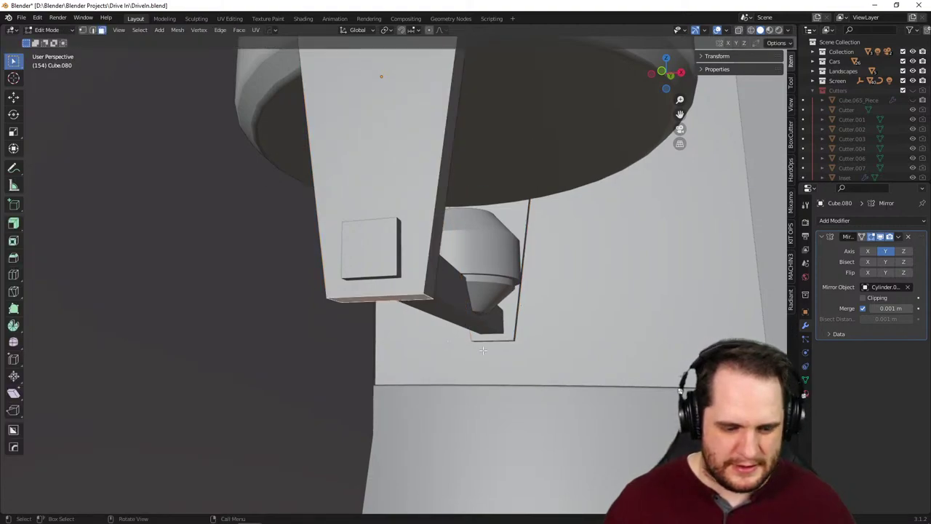
pyautogui.press('2')
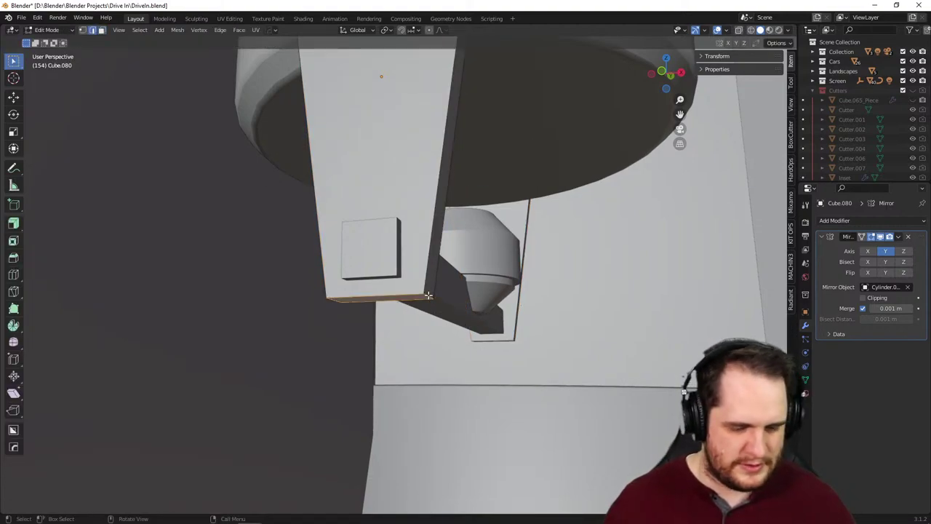
pyautogui.hotkey('ctrl', 'b')
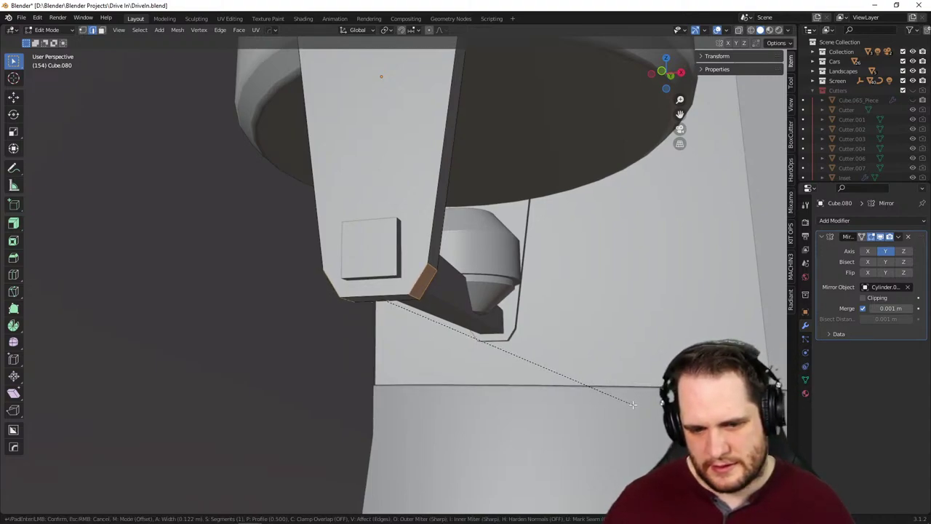
pyautogui.scroll(4, 632, 405)
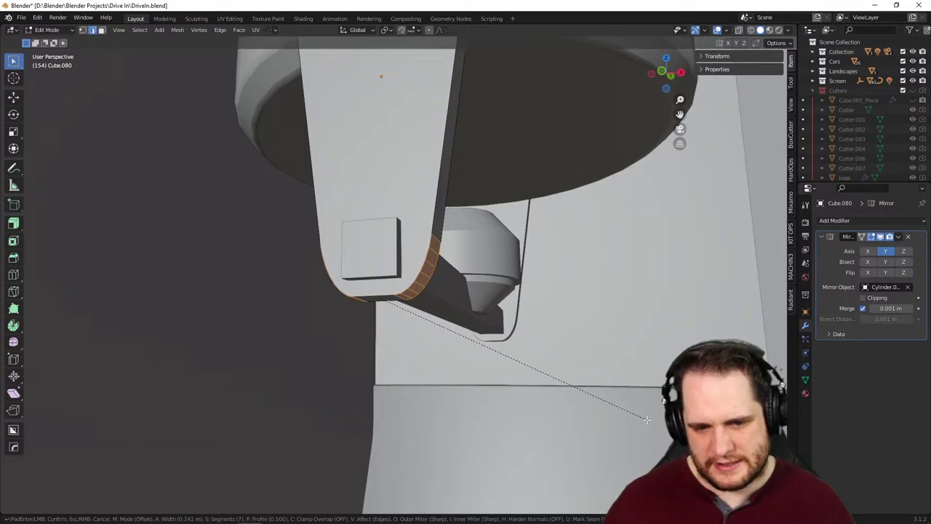
pyautogui.click(648, 422)
pyautogui.moveTo(648, 422); pyautogui.dragTo(574, 417, button='middle')
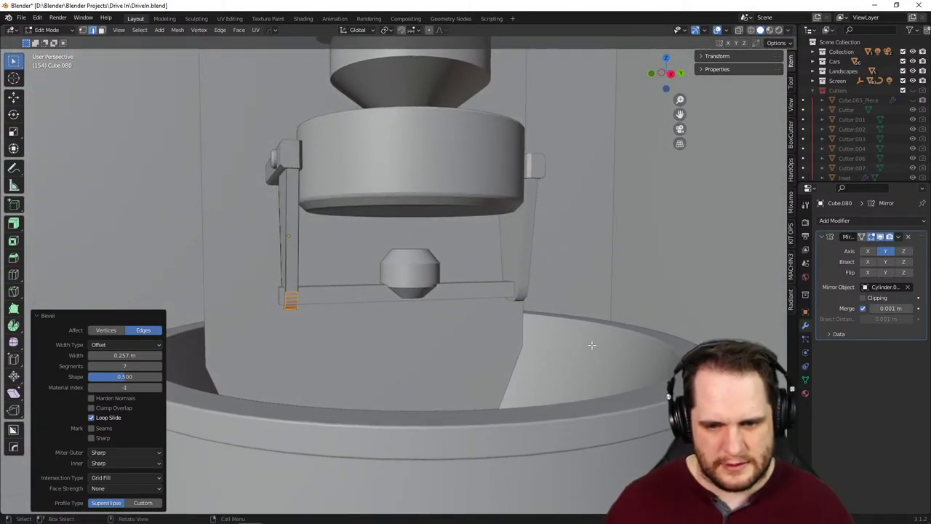
pyautogui.moveTo(591, 345); pyautogui.dragTo(615, 354, button='middle')
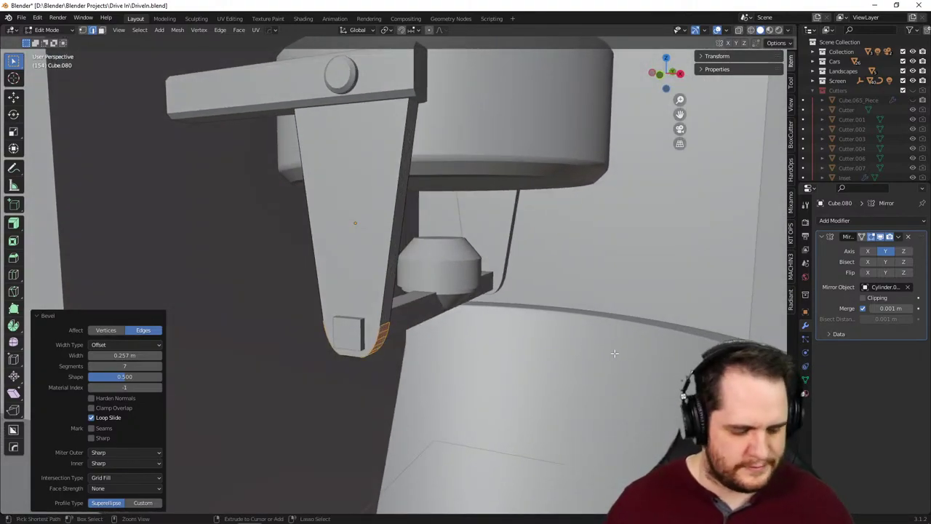
# - Return to Object Mode and apply the legs' scale
pyautogui.hotkey('alt', 'a')
pyautogui.press('Tab')
pyautogui.hotkey('shift', 'a')
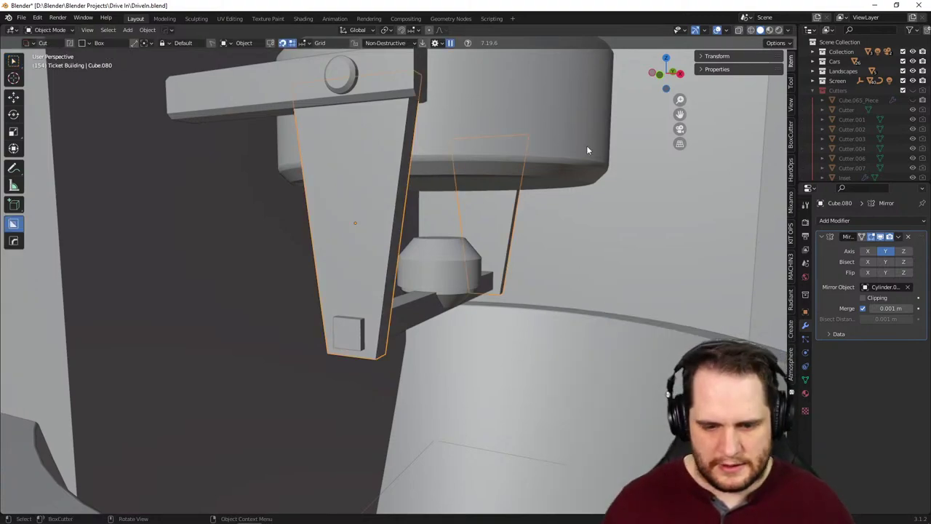
pyautogui.hotkey('ctrl', 'a')
pyautogui.click(615, 217)
# - Bevel the leg's other bottom edge, a 0.0628 m, 7-segment rounding
pyautogui.press('Tab')
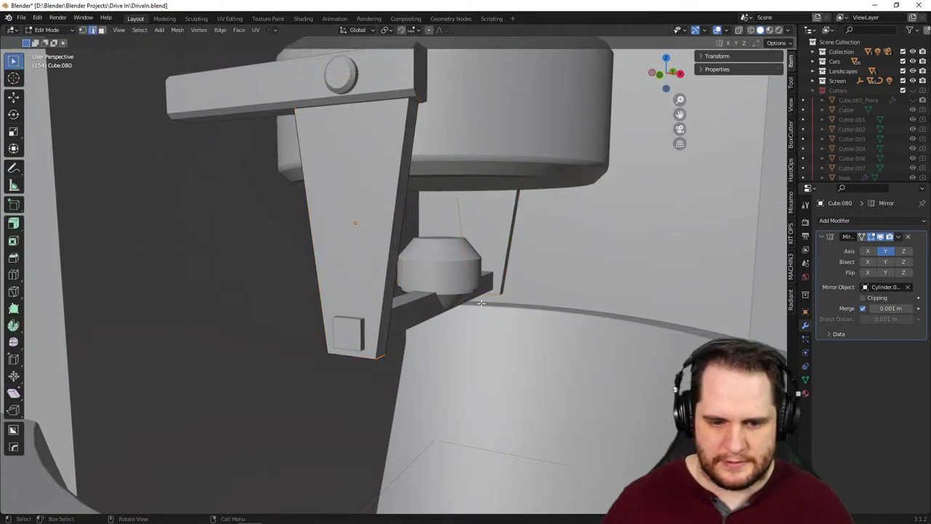
pyautogui.hotkey('ctrl', 'b')
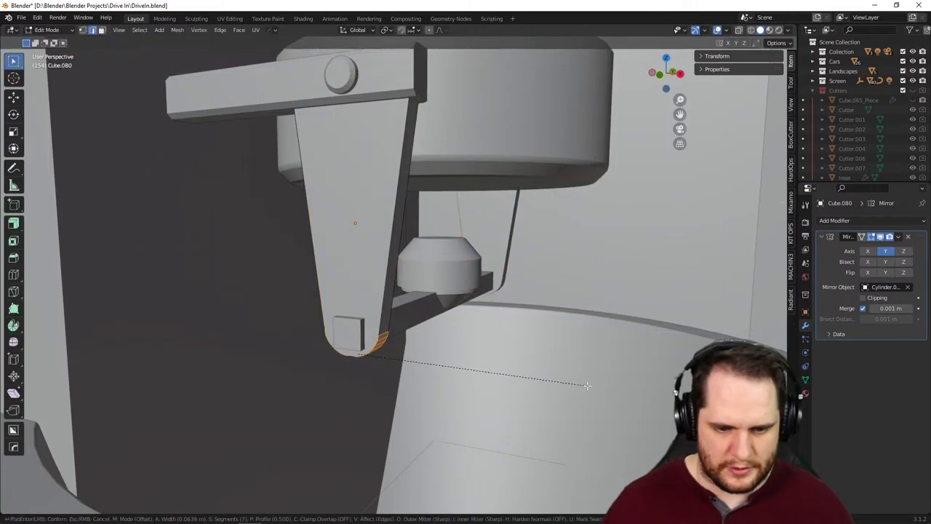
pyautogui.click(586, 386)
pyautogui.moveTo(586, 386); pyautogui.dragTo(327, 264, button='middle')
# - Leave Edit Mode and select the horizontal crossbar
pyautogui.press('Tab')
pyautogui.click(533, 317)
pyautogui.scroll(-3, 601, 327)
pyautogui.scroll(3, 536, 327)
# - Give the support legs a Bevel modifier with a 0.008 m amount
pyautogui.click(291, 252)
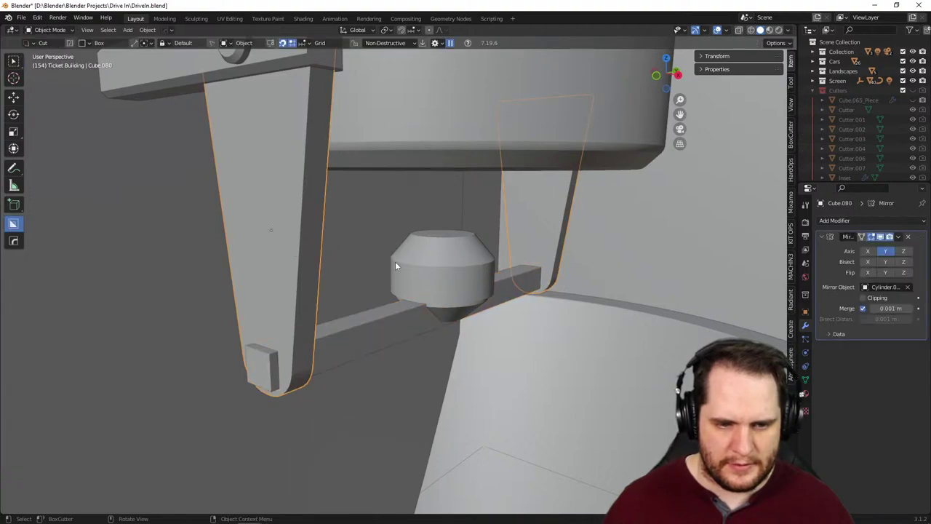
pyautogui.click(830, 221)
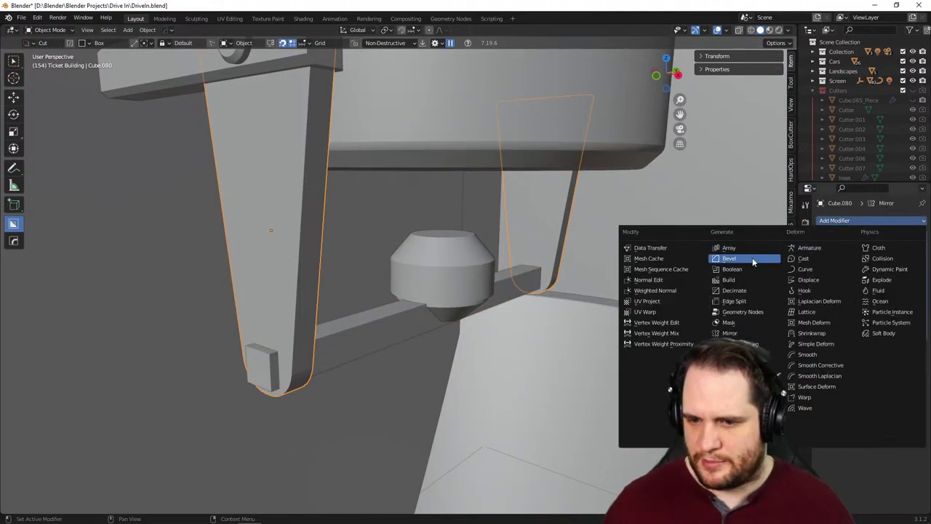
pyautogui.click(755, 259)
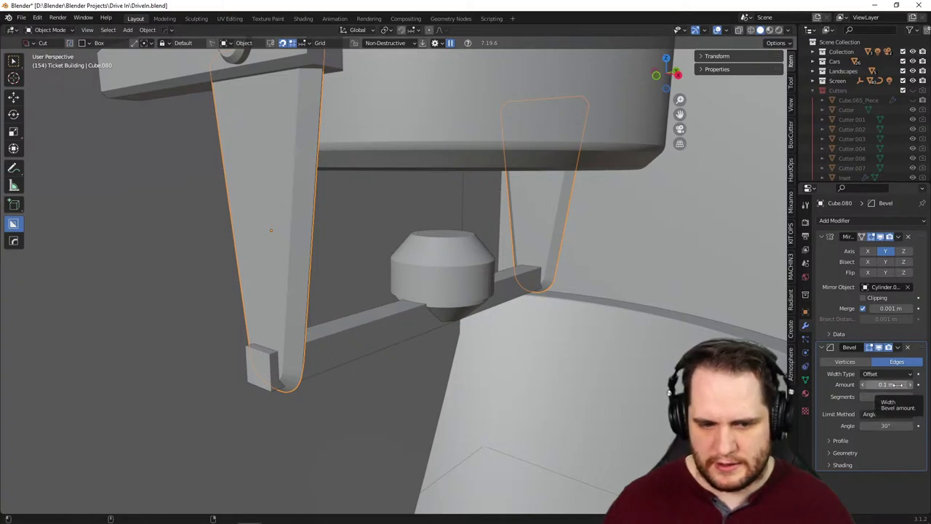
pyautogui.moveTo(894, 384); pyautogui.dragTo(837, 384)
pyautogui.moveTo(684, 331); pyautogui.dragTo(599, 325, button='middle')
pyautogui.scroll(-5, 600, 325)
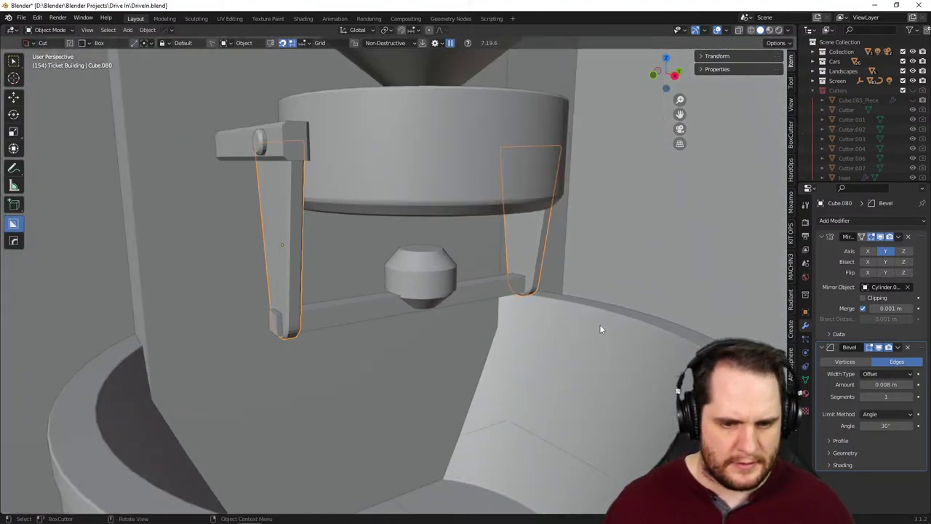
pyautogui.hotkey('shift', 'a')
# - Add a cylinder, raise it along Z and shrink it to 0.067
pyautogui.moveTo(608, 317)
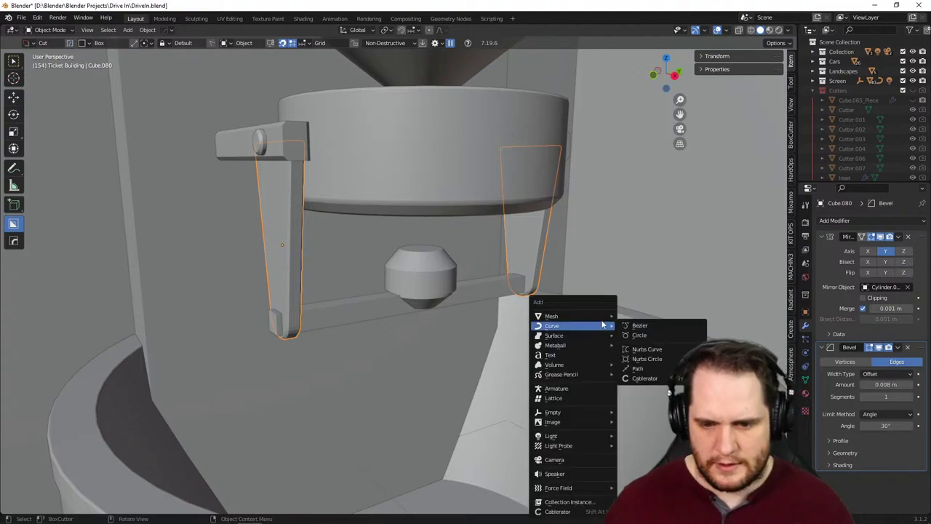
pyautogui.click(669, 365)
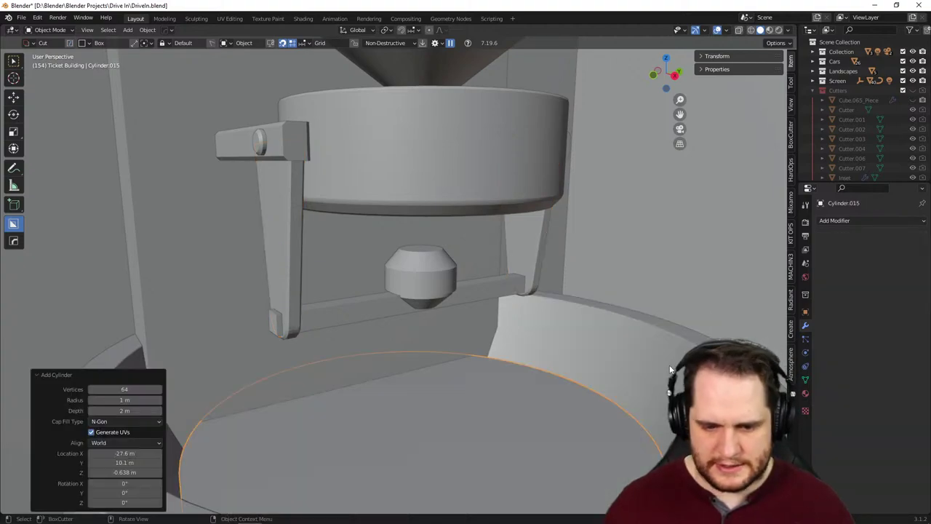
pyautogui.press('g')
pyautogui.press('z')
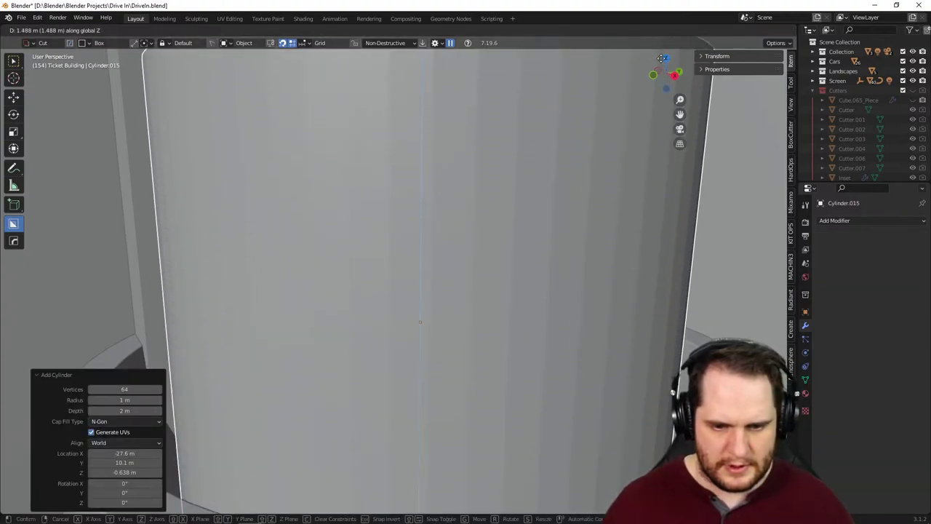
pyautogui.press('Return')
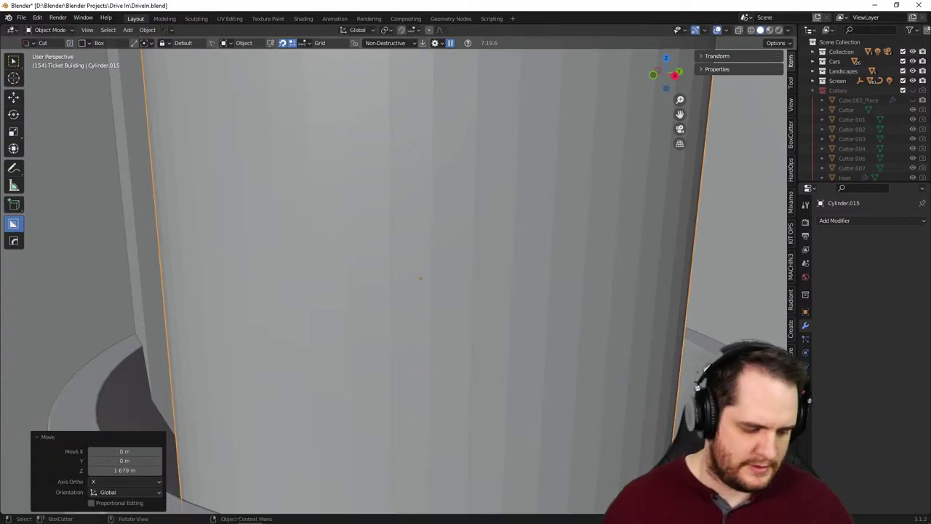
pyautogui.press('s')
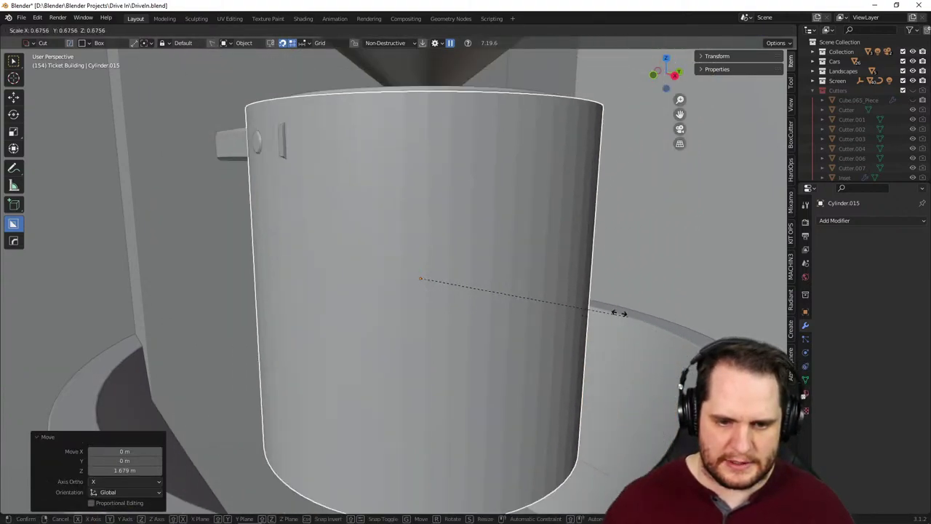
pyautogui.click(442, 282)
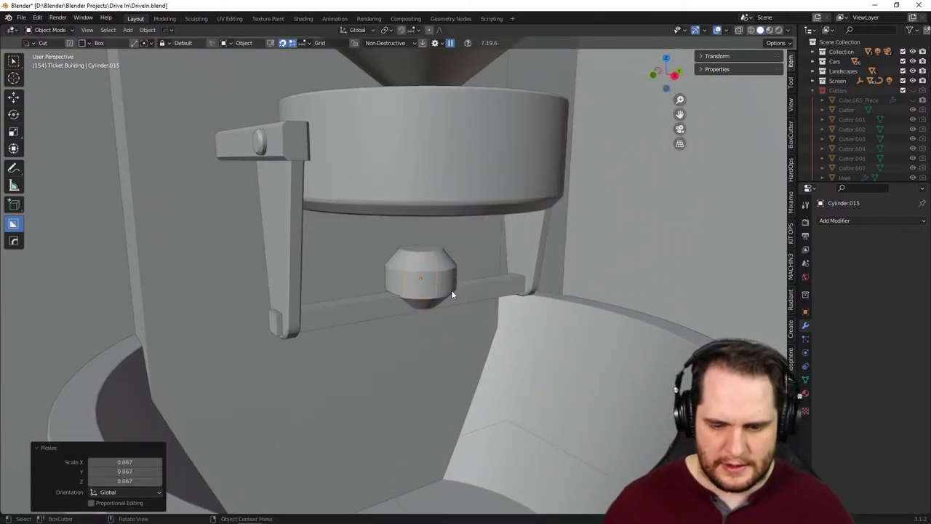
# - Rotate the cylinder 90° about X and stretch it along Y to 9.933
pyautogui.press('r')
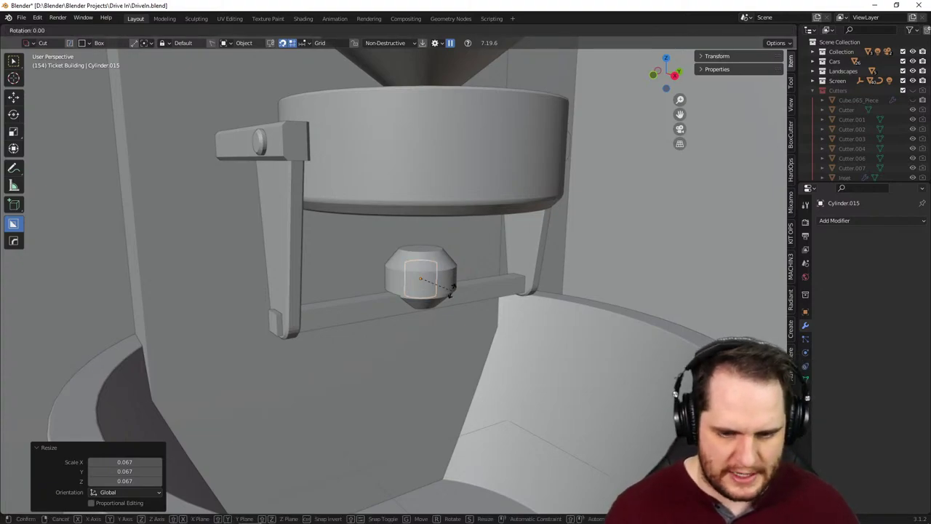
pyautogui.press('y')
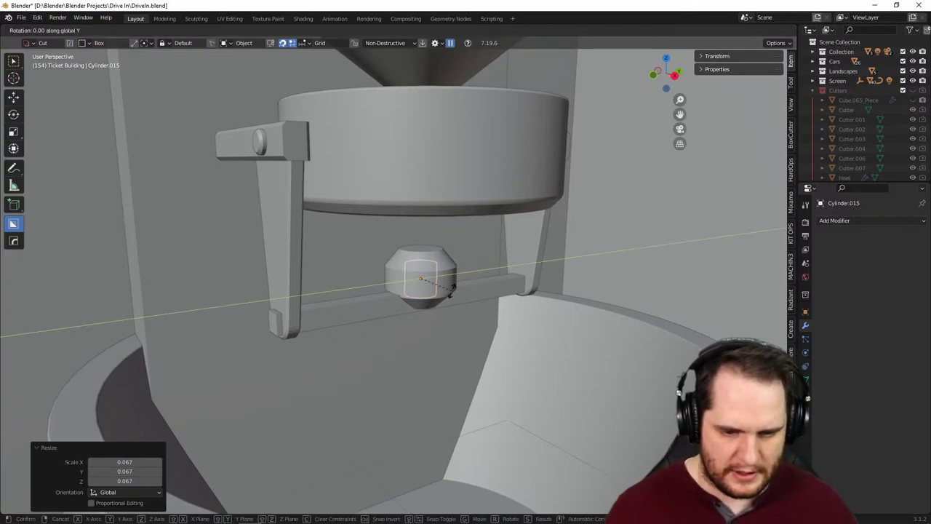
pyautogui.write('x')
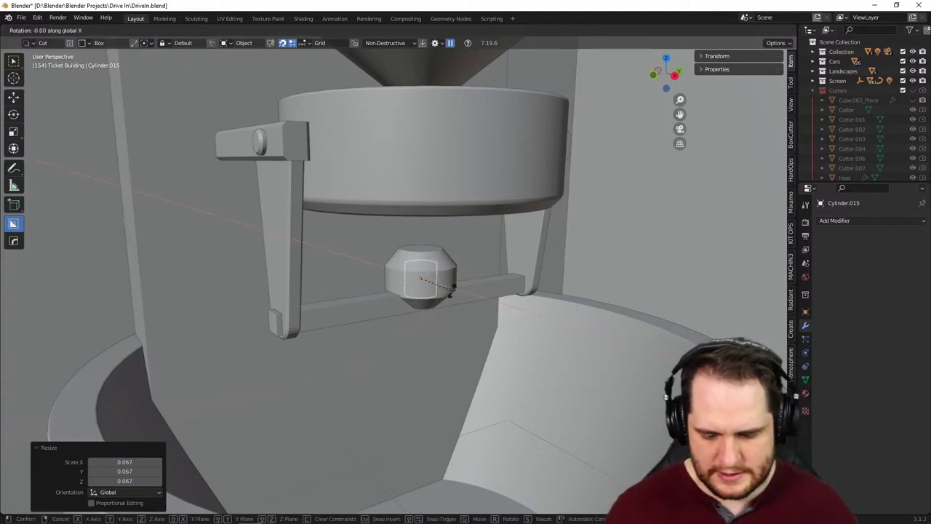
pyautogui.write('90')
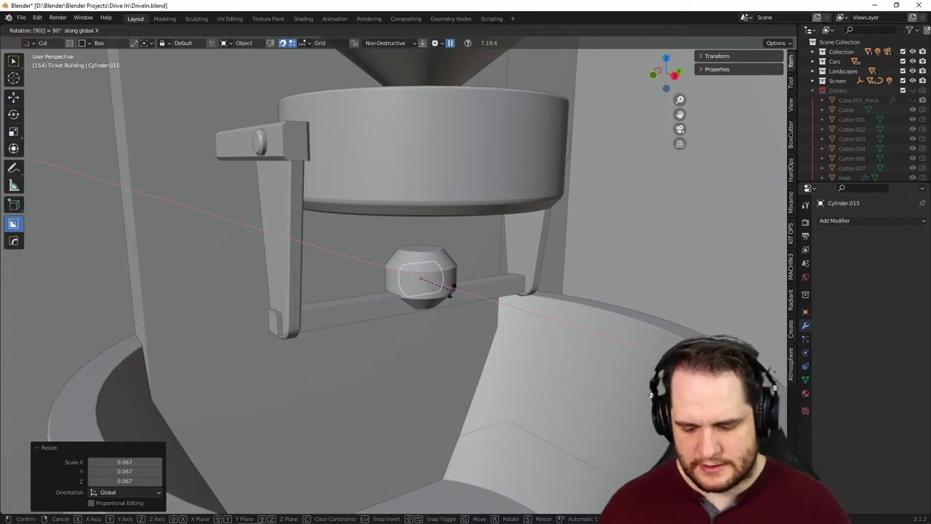
pyautogui.press('Return')
pyautogui.press('s')
pyautogui.press('z')
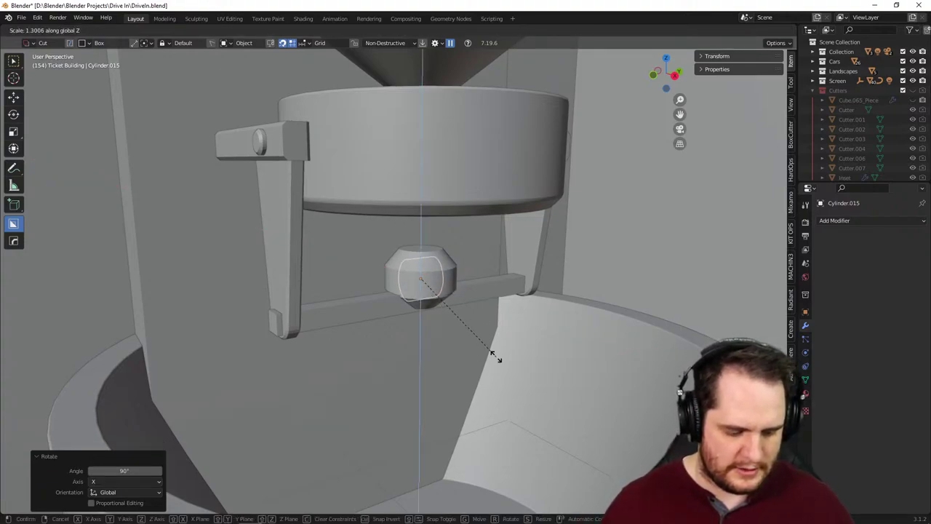
pyautogui.press('x')
pyautogui.press('y')
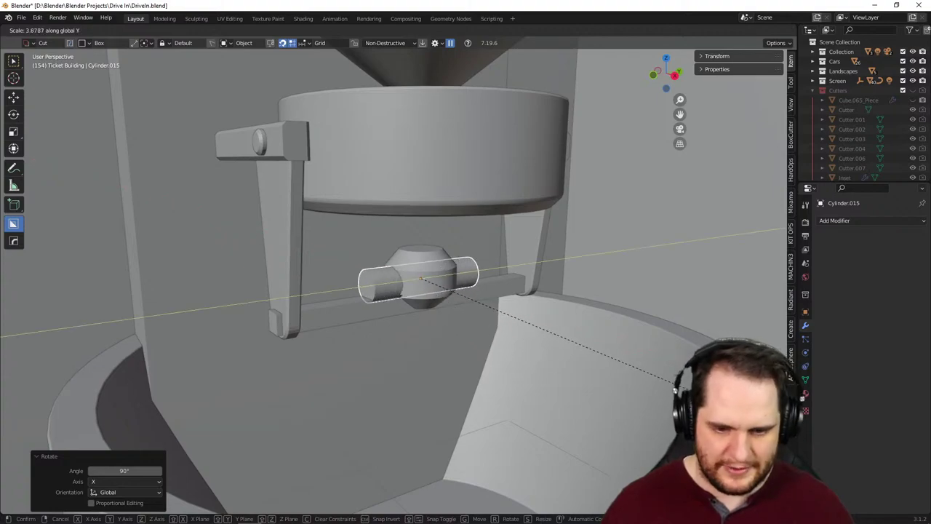
pyautogui.click(423, 503)
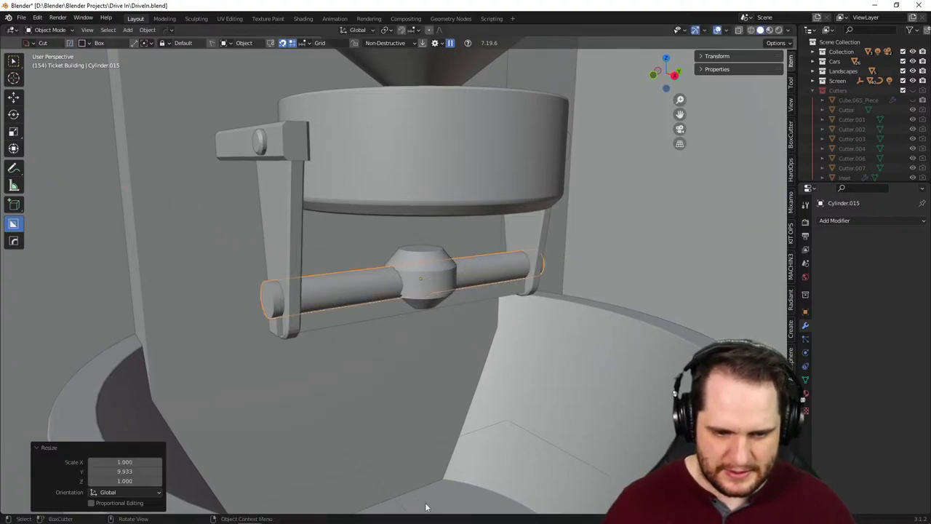
pyautogui.scroll(3, 603, 424)
pyautogui.moveTo(658, 426); pyautogui.dragTo(596, 410, button='middle')
# - Lower the rod slightly along Z
pyautogui.press('g')
pyautogui.press('z')
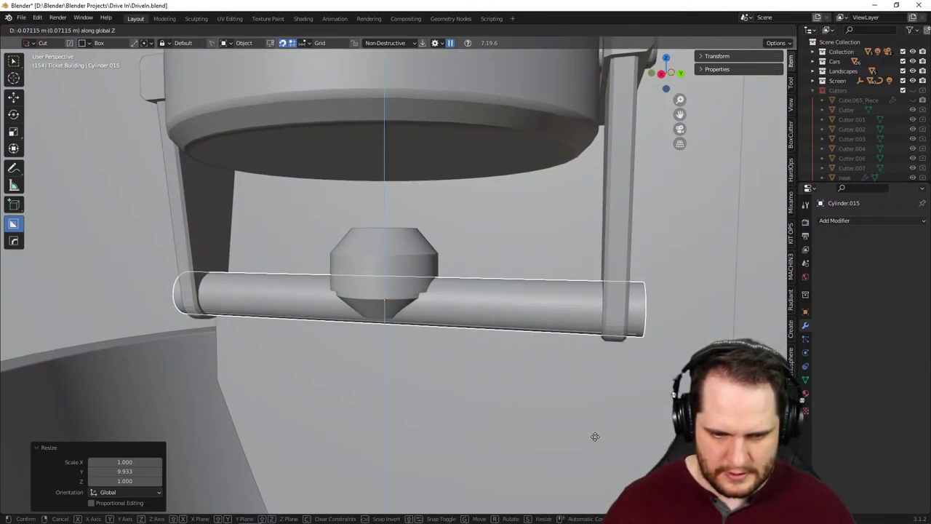
pyautogui.click(598, 440)
pyautogui.moveTo(597, 440); pyautogui.dragTo(640, 435, button='middle')
pyautogui.scroll(3, 624, 424)
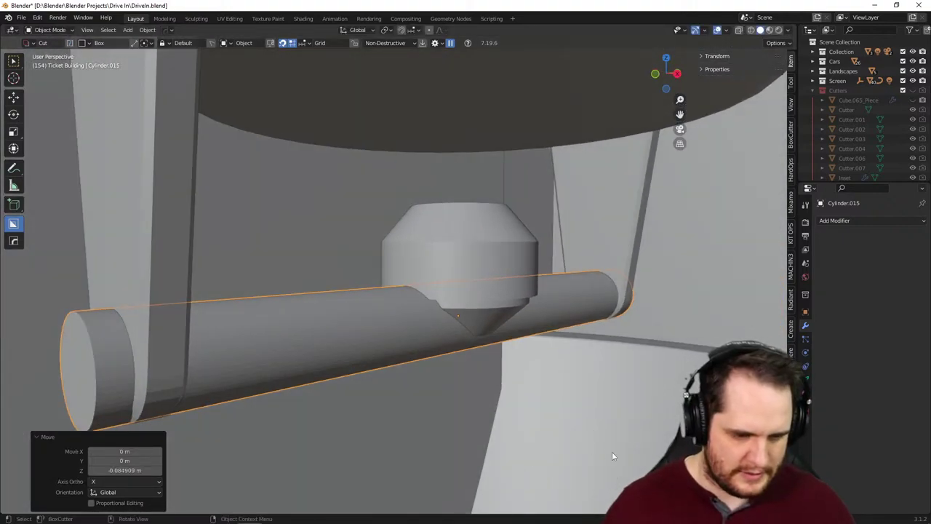
# - Thin the rod across X and Z to 0.908, then 0.770, keeping its length
pyautogui.press('s')
pyautogui.hotkey('shift', 'y')
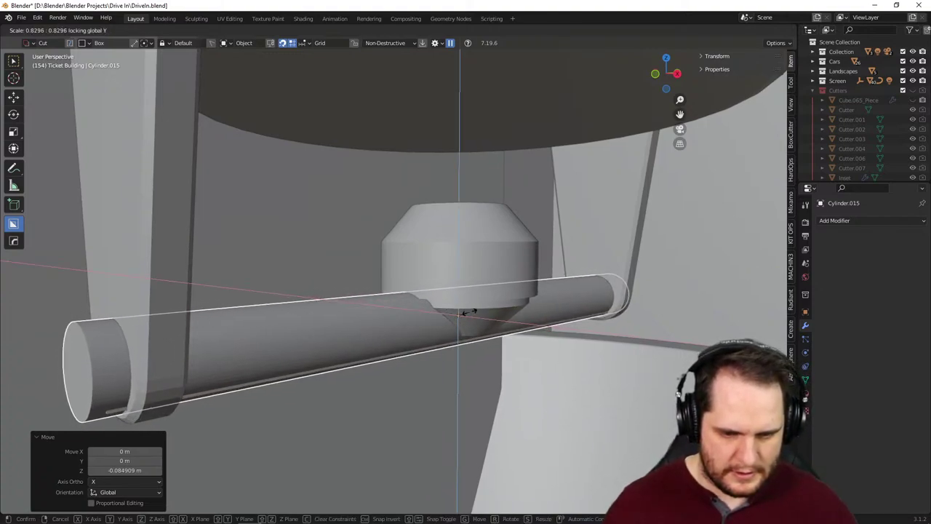
pyautogui.press('Escape')
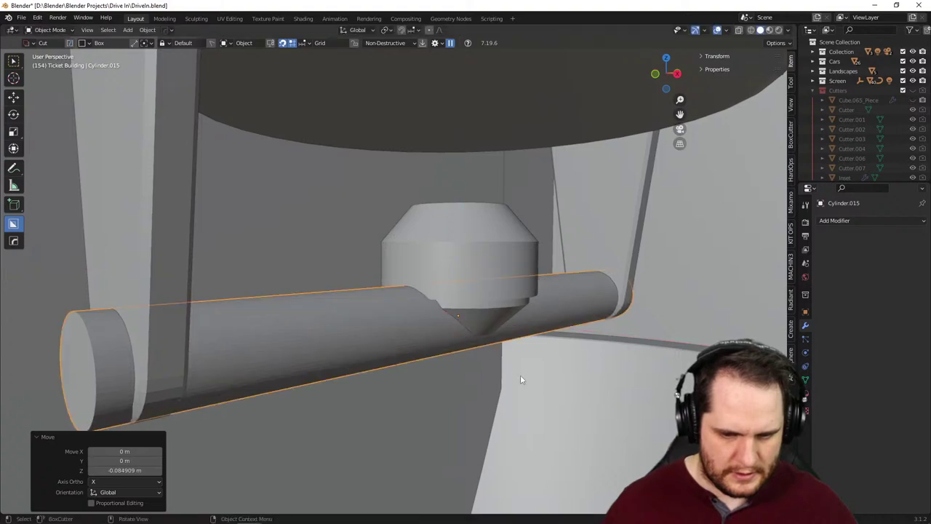
pyautogui.press('s')
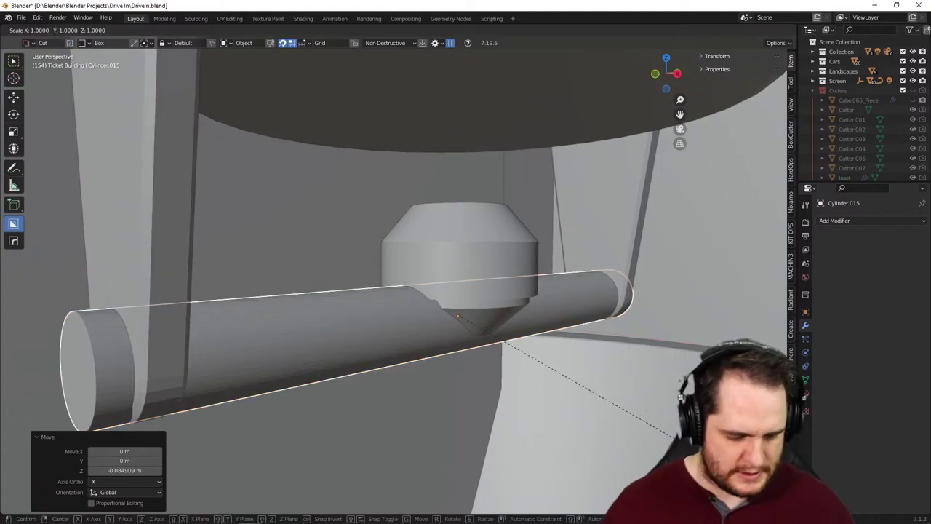
pyautogui.hotkey('shift', 'y')
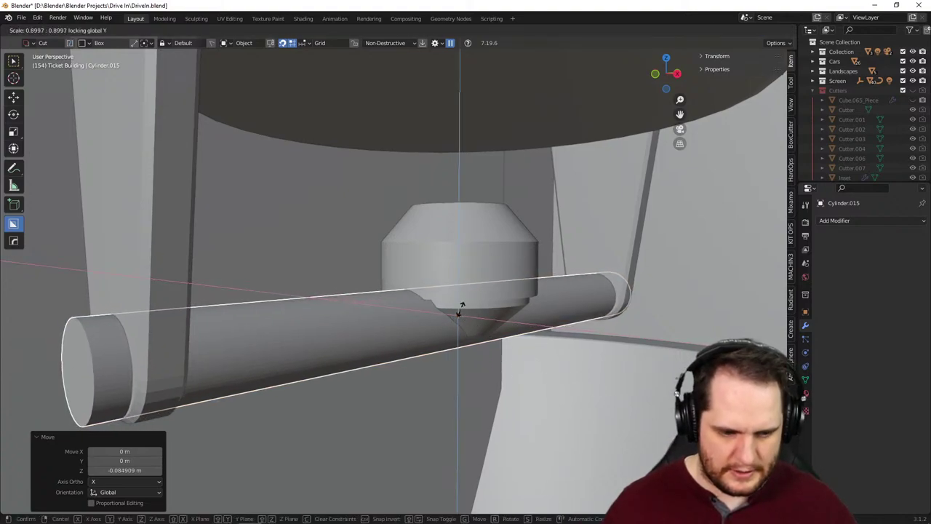
pyautogui.press('Escape')
pyautogui.scroll(-3, 519, 384)
pyautogui.press('s')
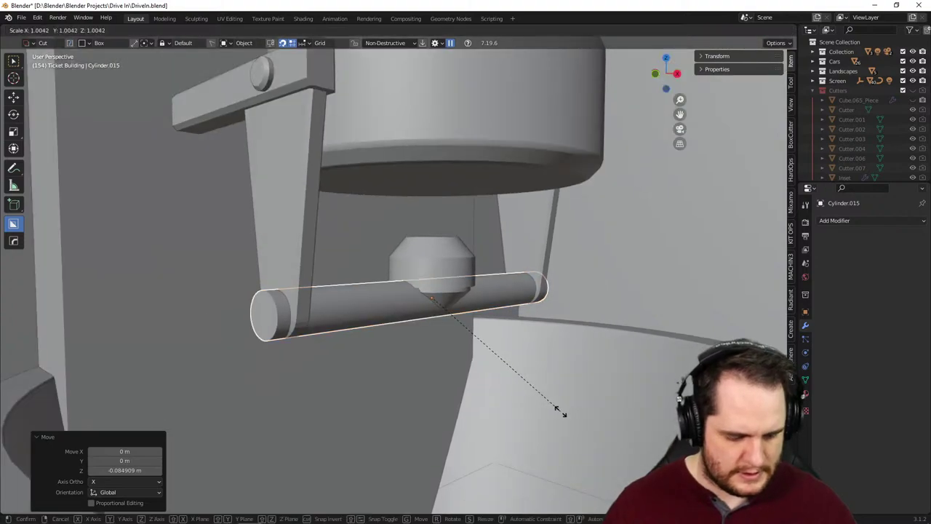
pyautogui.hotkey('shift', 'y')
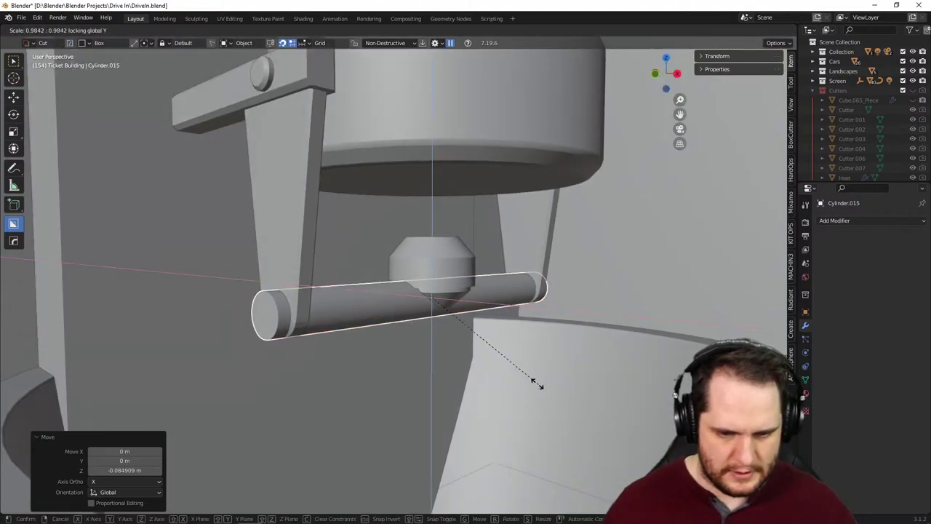
pyautogui.click(436, 307)
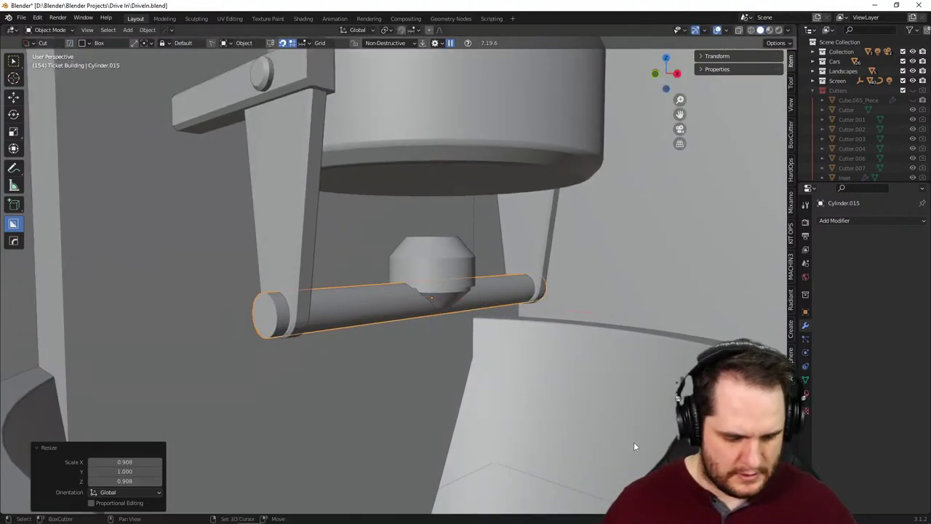
pyautogui.press('s')
pyautogui.hotkey('shift', 'y')
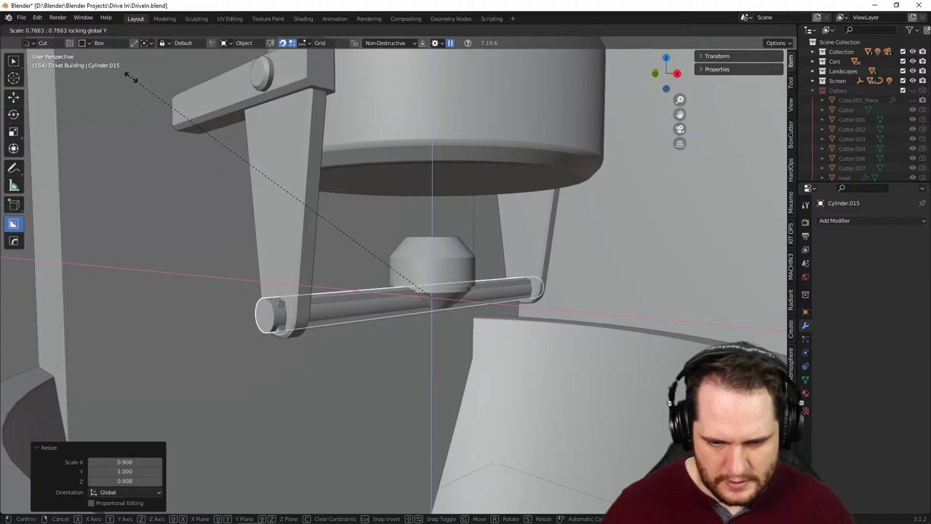
pyautogui.click(137, 85)
# - Delete the leftover overlapping rod Cube.077
pyautogui.scroll(4, 379, 263)
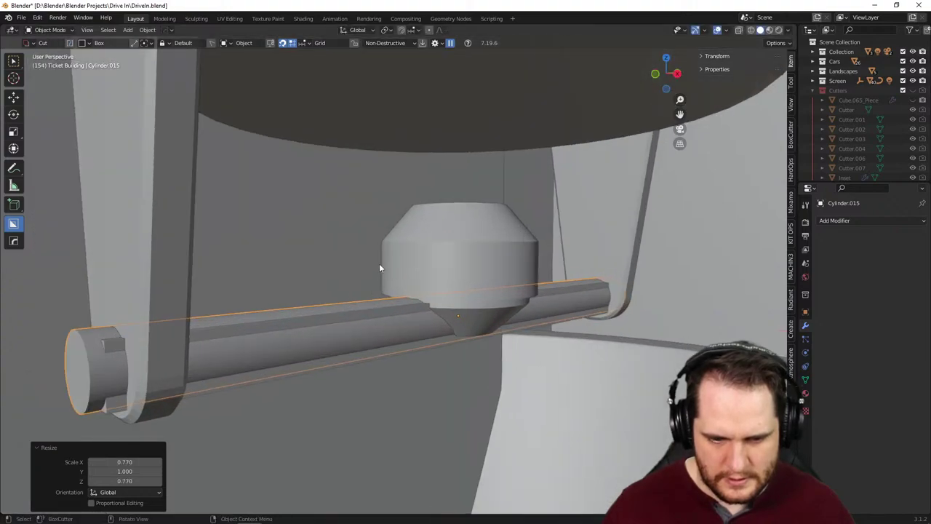
pyautogui.click(347, 320)
pyautogui.press('Delete')
# - Zoom out and view the stand through the camera
pyautogui.moveTo(361, 326); pyautogui.dragTo(468, 331, button='middle')
pyautogui.scroll(-3, 436, 322)
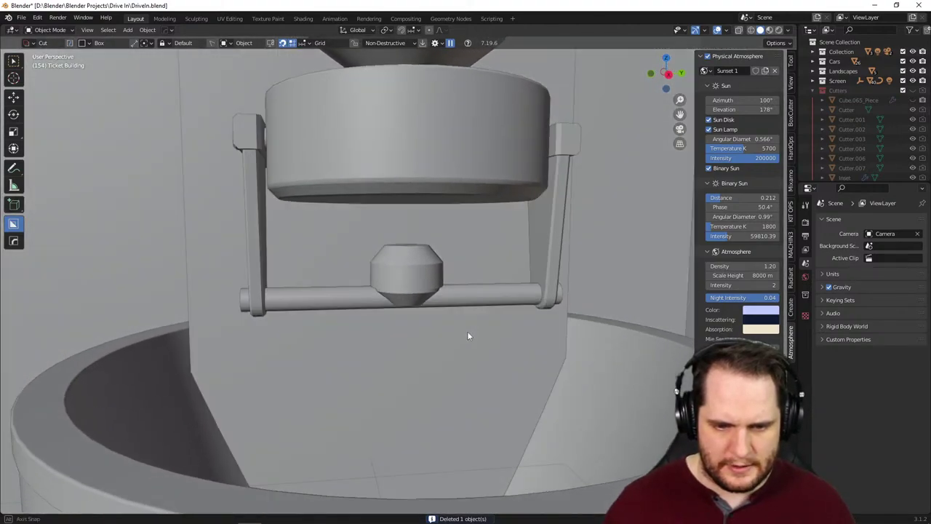
pyautogui.scroll(-3, 490, 332)
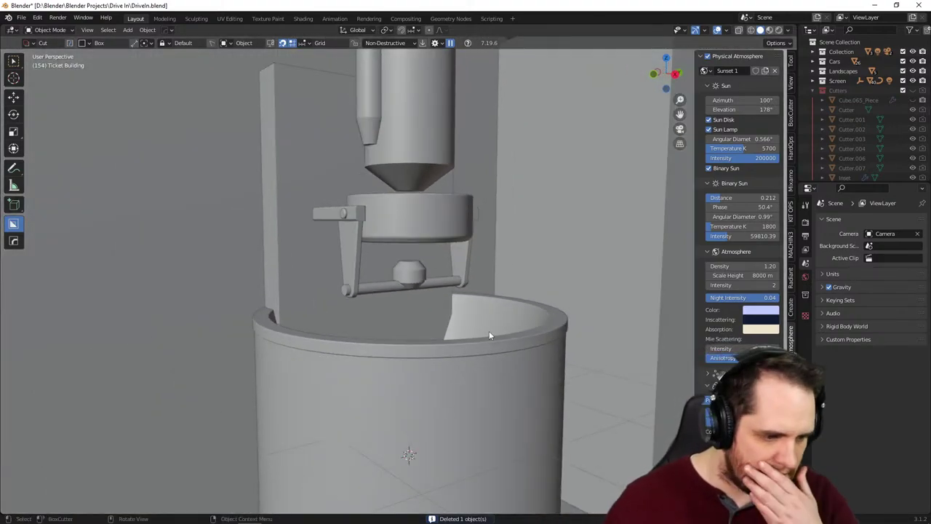
pyautogui.press('KP_0')
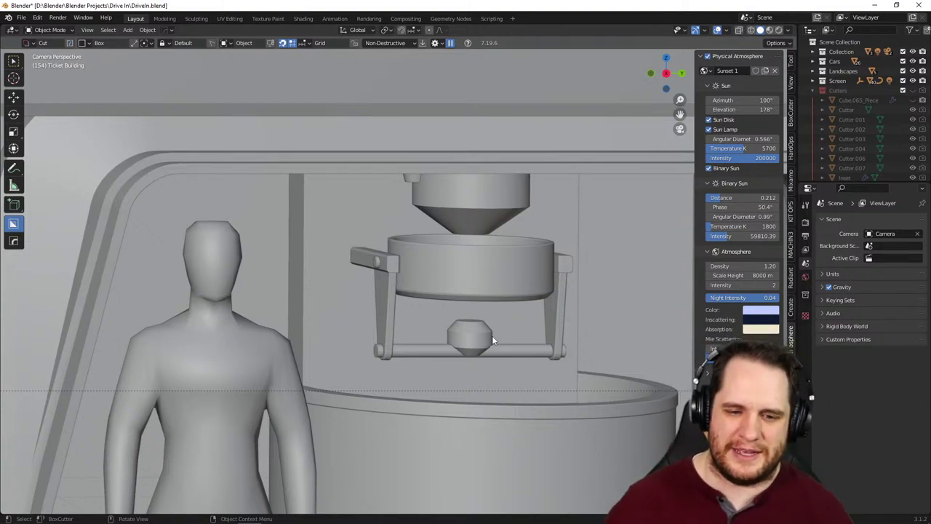
pyautogui.scroll(-4, 492, 336)
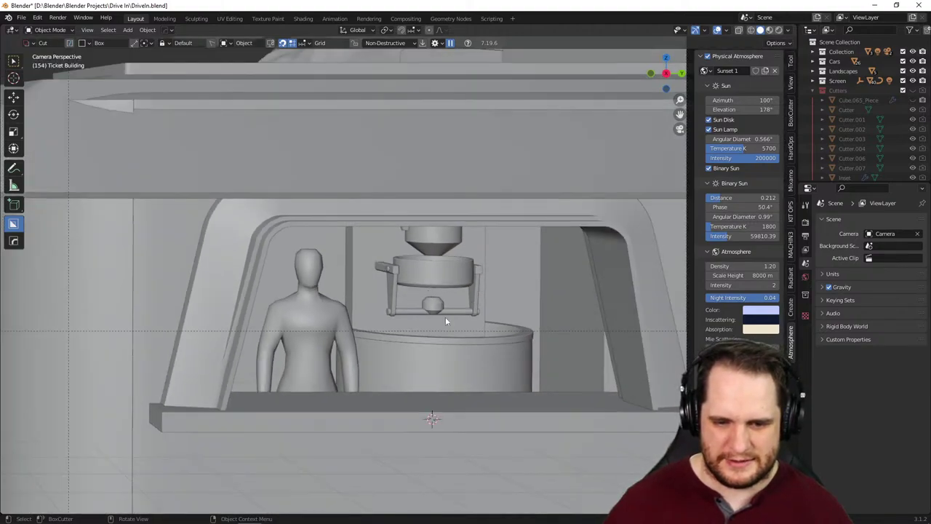
pyautogui.scroll(7, 446, 317)
# - Select the stand's left support arm and frame it in a side close-up
pyautogui.click(393, 355)
pyautogui.scroll(-3, 406, 364)
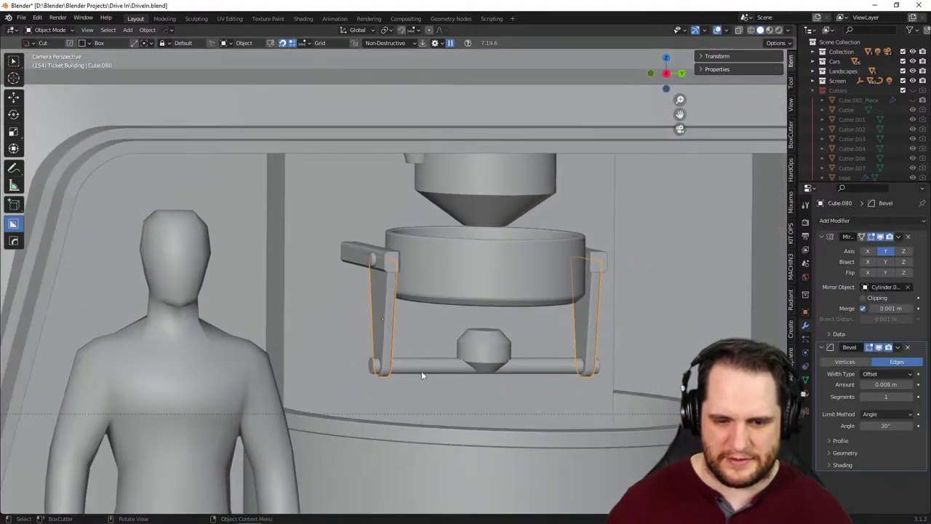
pyautogui.scroll(-4, 422, 373)
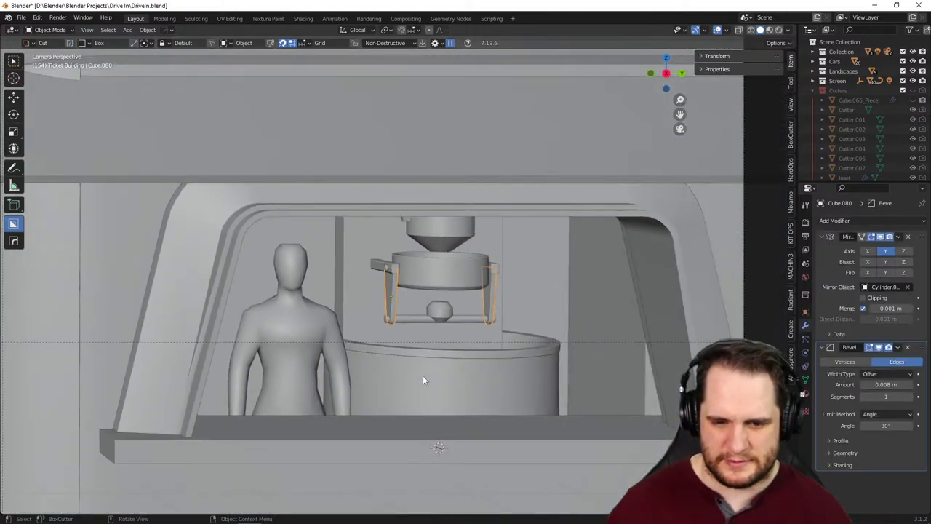
pyautogui.press('KP_Decimal')
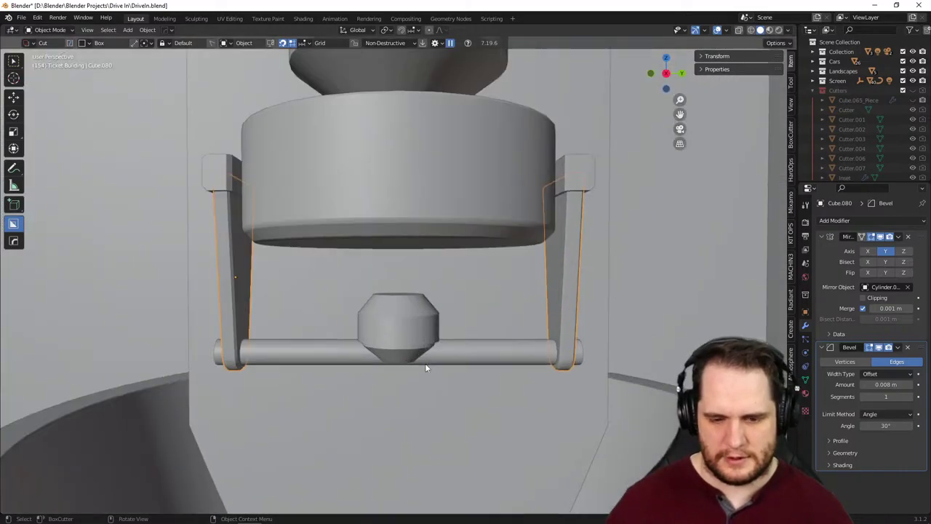
pyautogui.moveTo(385, 369)
pyautogui.mouseDown(button='middle')
pyautogui.moveTo(443, 378)
pyautogui.moveTo(415, 368)
pyautogui.moveTo(395, 387)
pyautogui.moveTo(435, 376)
pyautogui.moveTo(380, 374)
pyautogui.moveTo(430, 389)
pyautogui.moveTo(385, 372)
pyautogui.moveTo(411, 386)
pyautogui.moveTo(388, 384)
pyautogui.mouseUp(button='middle')
pyautogui.scroll(3, 387, 376)
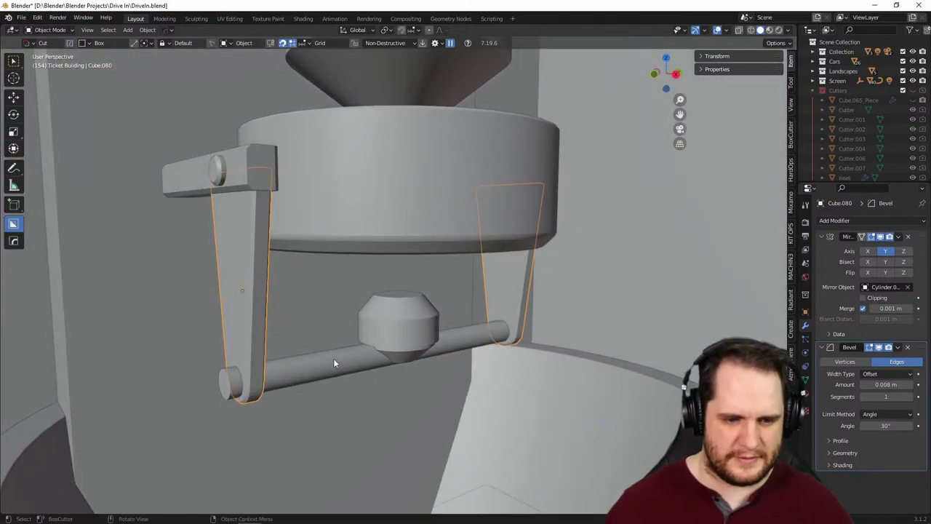
pyautogui.moveTo(334, 361); pyautogui.dragTo(449, 327, button='middle')
pyautogui.press('Tab')
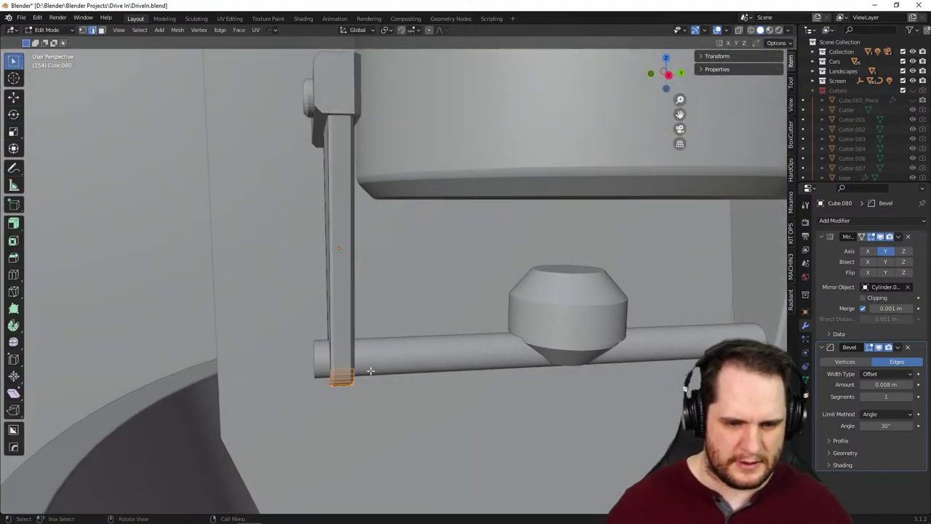
pyautogui.moveTo(370, 371); pyautogui.dragTo(384, 393, button='middle')
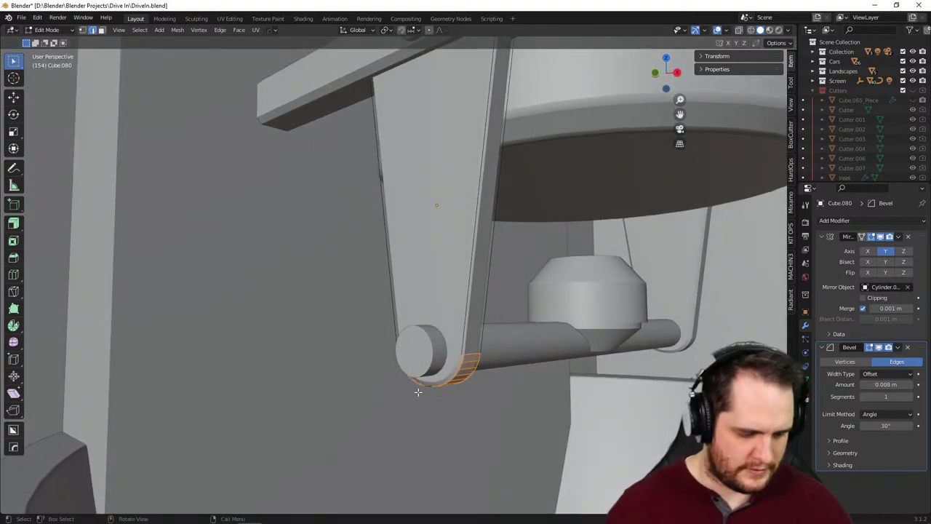
pyautogui.moveTo(459, 360); pyautogui.dragTo(436, 357, button='middle')
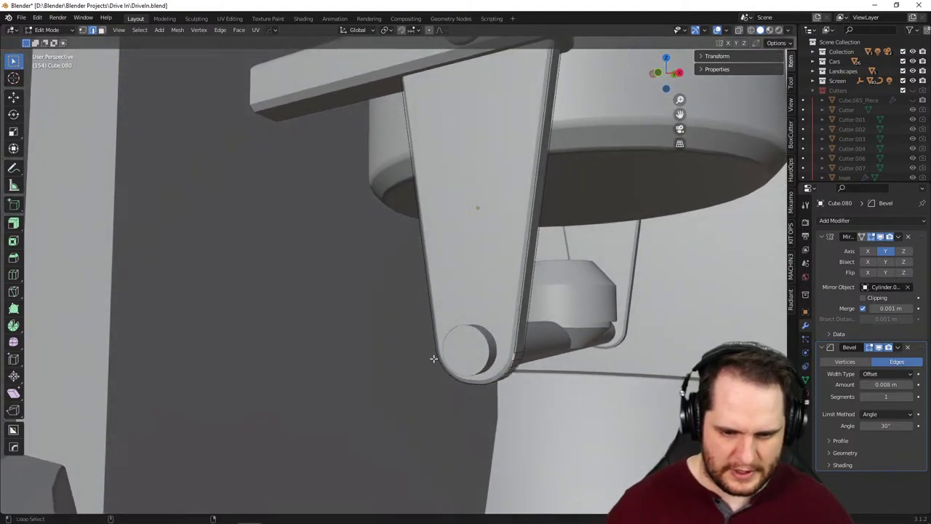
pyautogui.keyDown('alt'); pyautogui.click(438, 357); pyautogui.keyUp('alt')
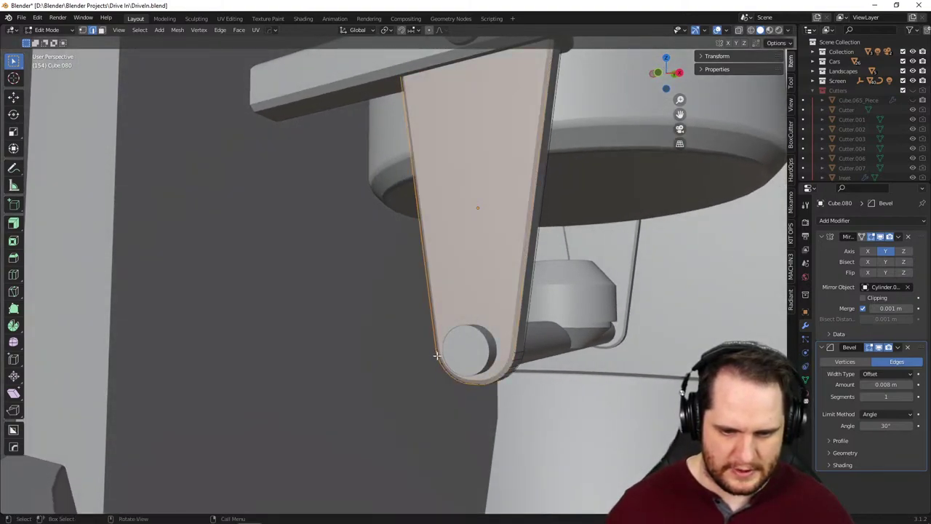
pyautogui.hotkey('alt', 'a')
pyautogui.keyDown('alt'); pyautogui.click(457, 380); pyautogui.keyUp('alt')
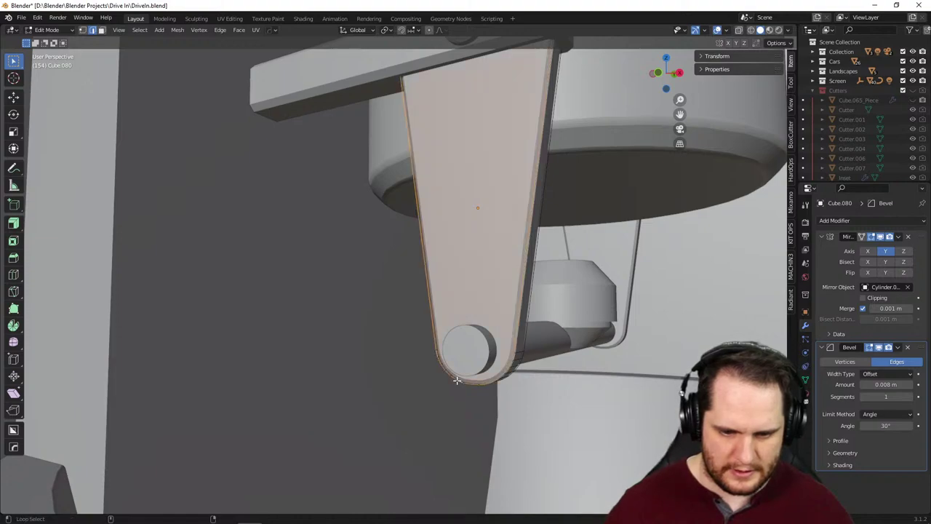
pyautogui.hotkey('alt', 'a')
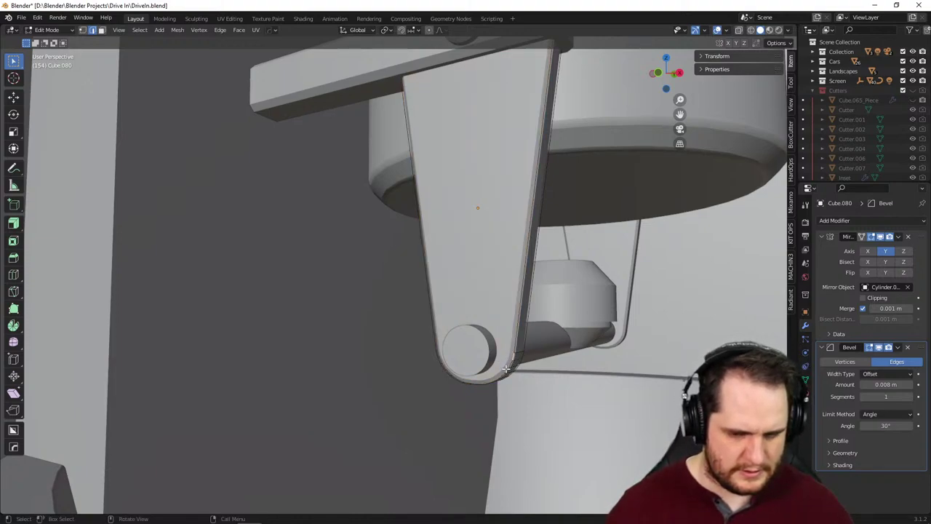
pyautogui.keyDown('ctrl'); pyautogui.click(437, 356); pyautogui.keyUp('ctrl')
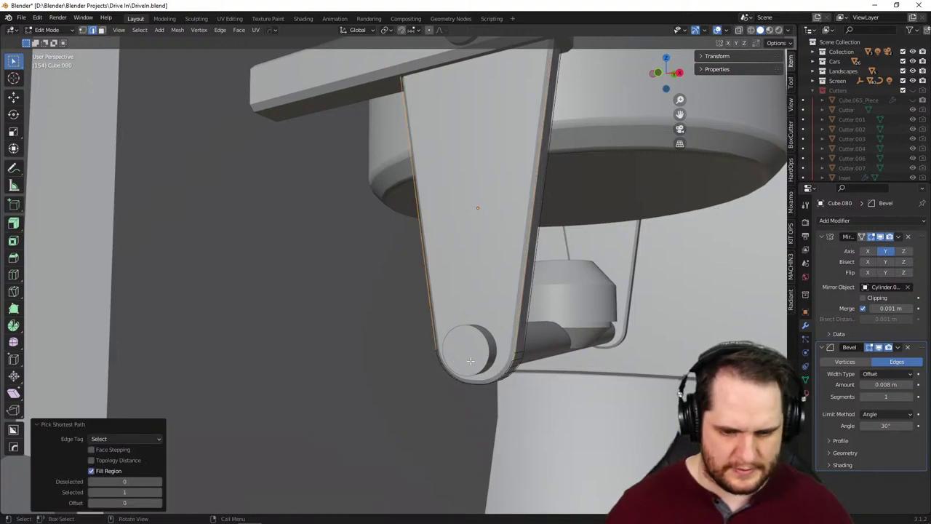
pyautogui.hotkey('ctrl', 'z')
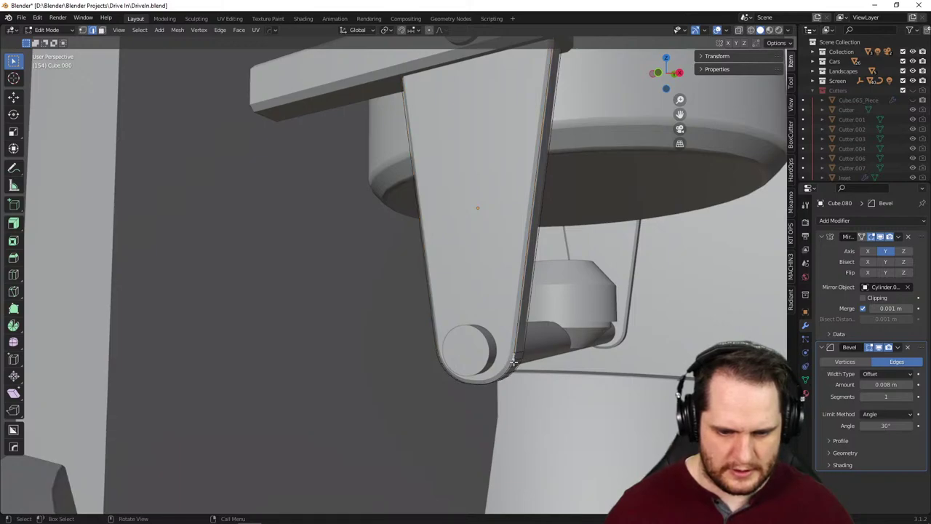
pyautogui.keyDown('ctrl'); pyautogui.click(455, 379); pyautogui.keyUp('ctrl')
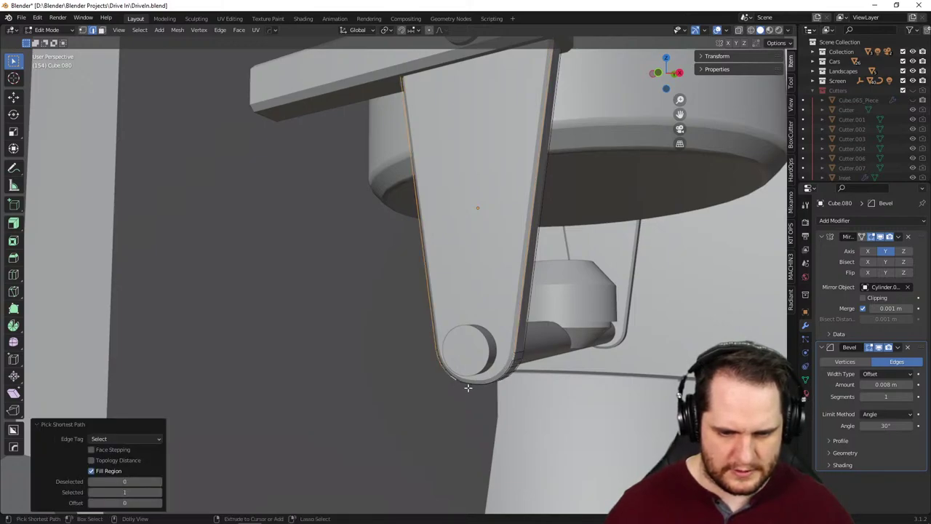
pyautogui.moveTo(470, 297); pyautogui.dragTo(500, 360, button='middle')
pyautogui.moveTo(264, 183); pyautogui.dragTo(407, 178, button='middle')
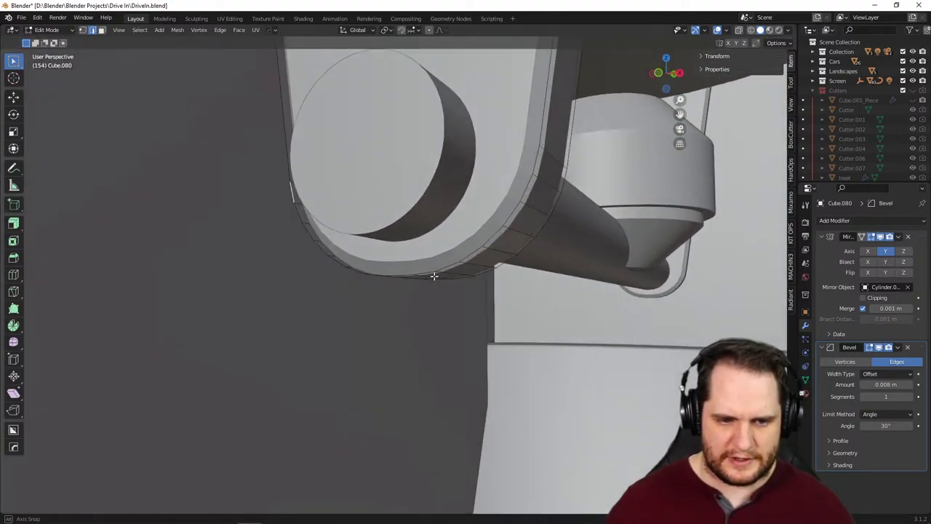
pyautogui.keyDown('ctrl'); pyautogui.keyDown('shift'); pyautogui.click(534, 173); pyautogui.keyUp('shift'); pyautogui.keyUp('ctrl')
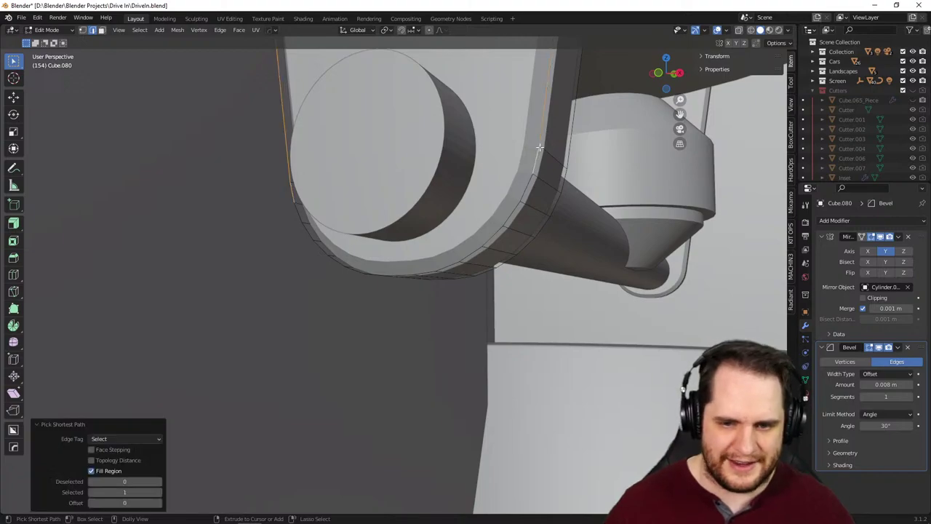
pyautogui.scroll(-5, 532, 186)
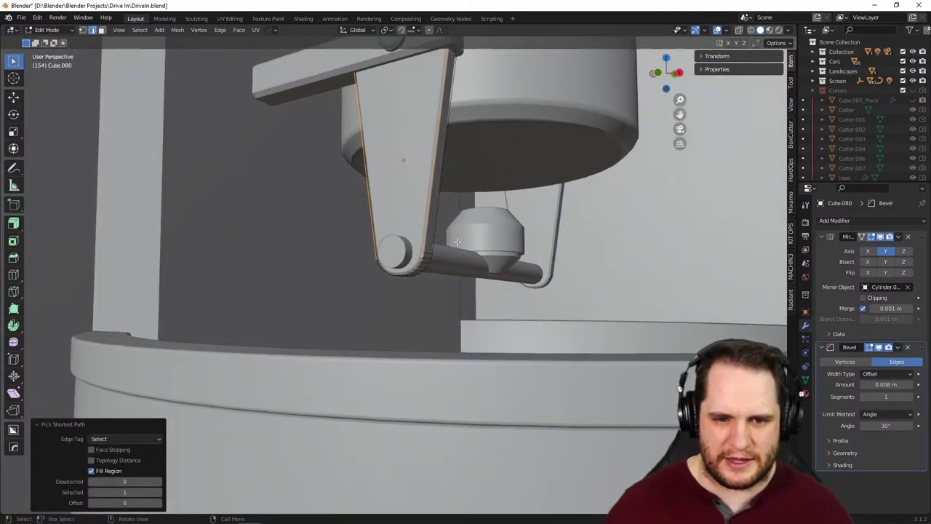
pyautogui.scroll(4, 461, 258)
pyautogui.scroll(2, 473, 212)
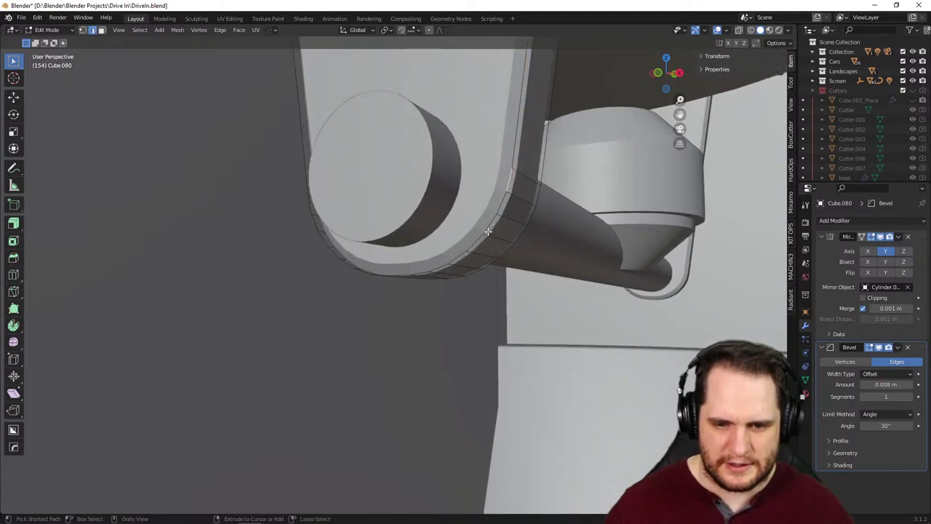
pyautogui.scroll(-1, 441, 295)
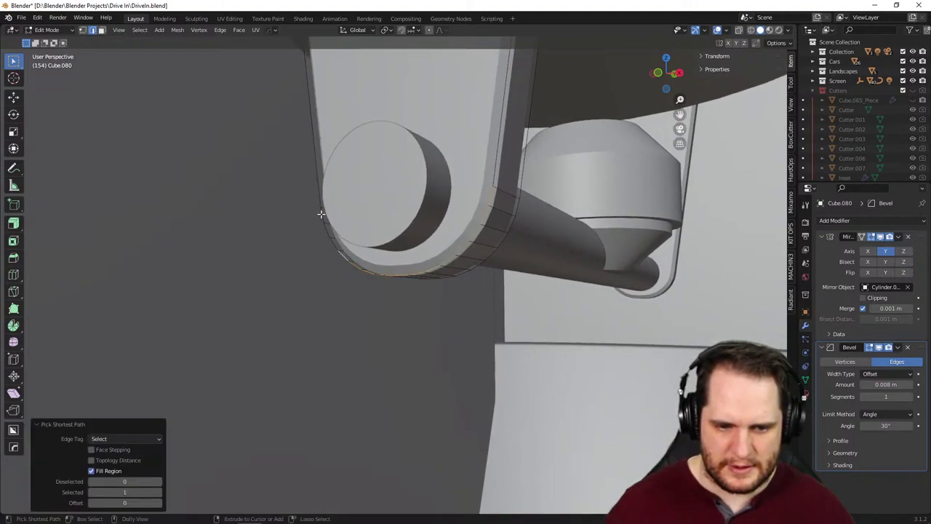
pyautogui.moveTo(382, 281); pyautogui.dragTo(402, 304, button='middle')
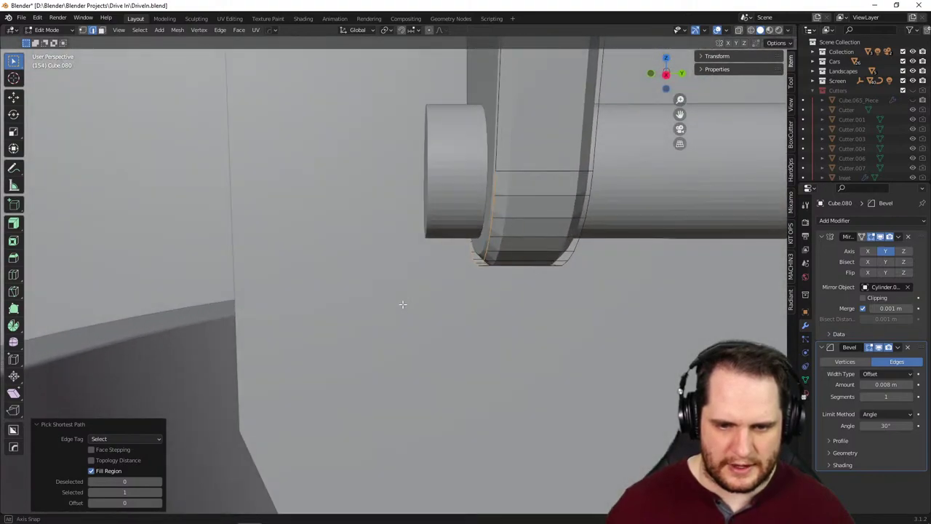
pyautogui.press('g')
pyautogui.press('y')
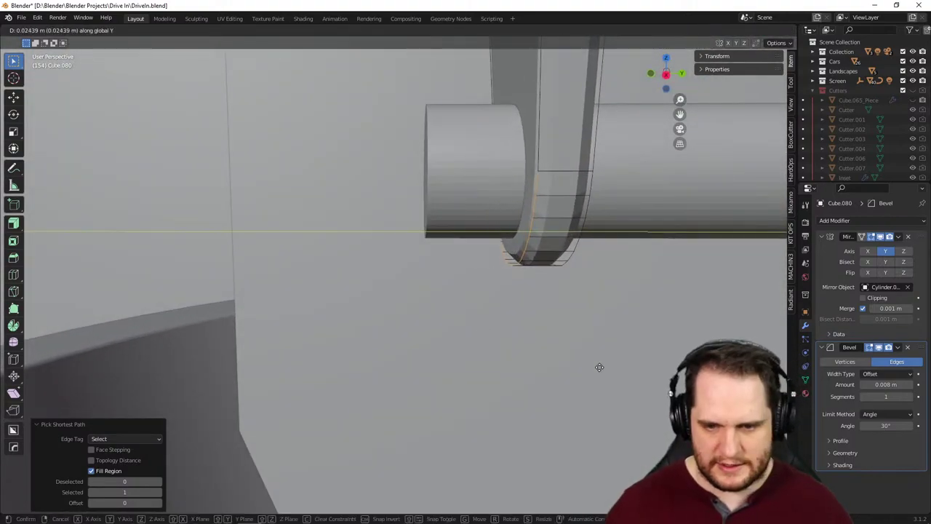
pyautogui.click(609, 369)
pyautogui.scroll(-5, 607, 373)
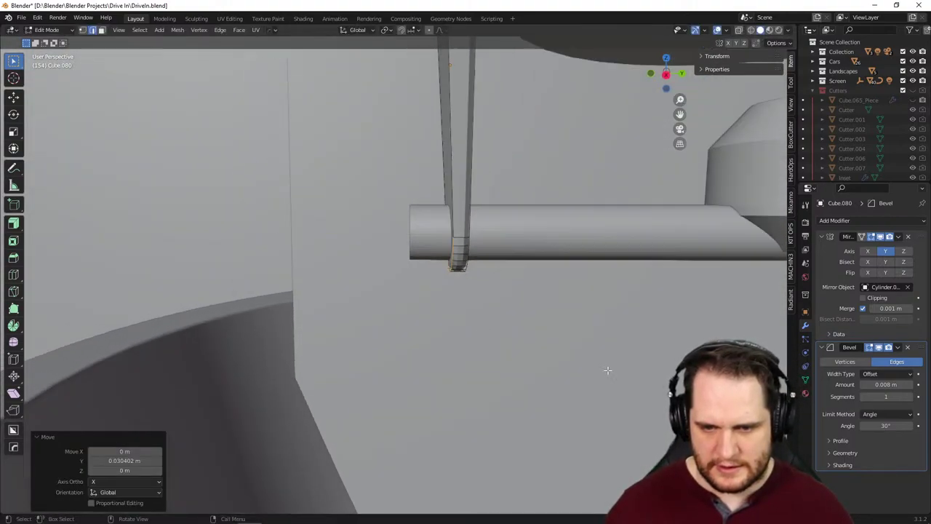
pyautogui.moveTo(606, 371); pyautogui.dragTo(520, 408, button='middle')
pyautogui.scroll(4, 600, 378)
# - Undo the edge move along Y and try knife cuts on the arm's bend, cancelling them
pyautogui.hotkey('ctrl', 'z')
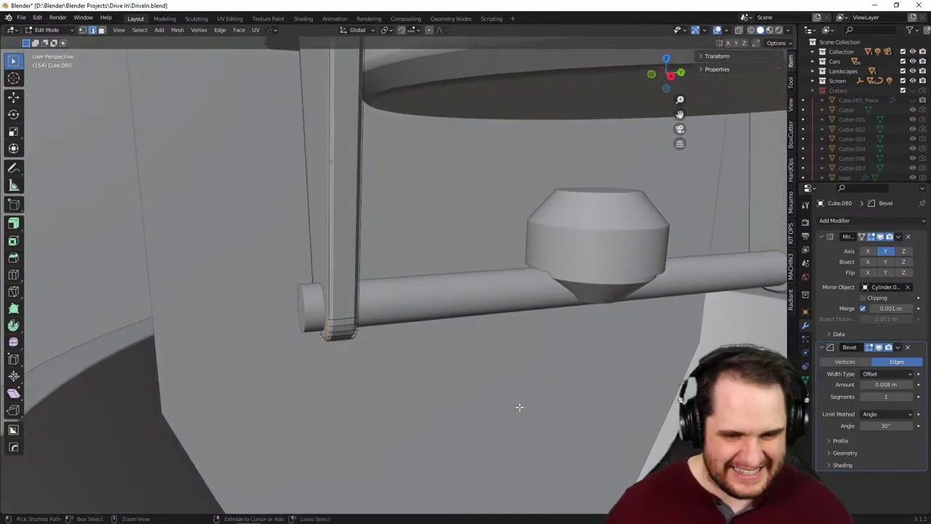
pyautogui.click(13, 275)
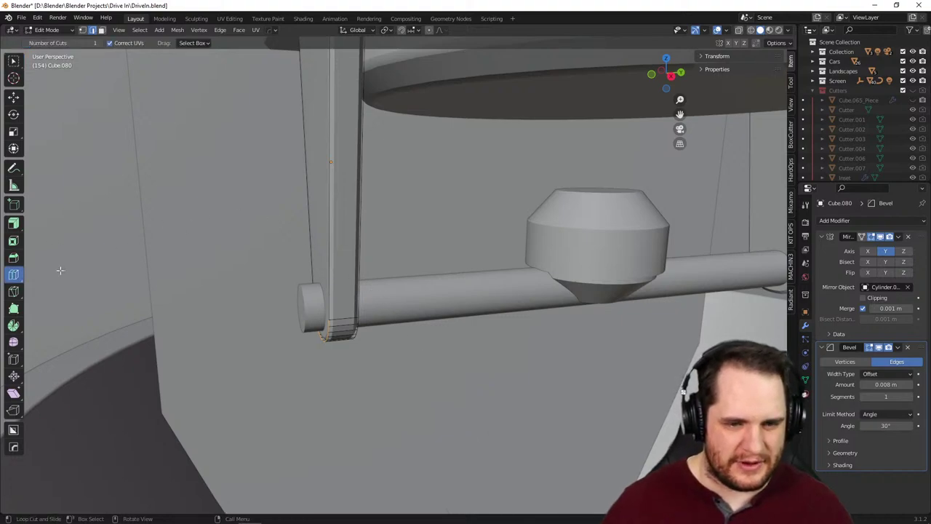
pyautogui.moveTo(324, 141); pyautogui.dragTo(371, 161, button='middle')
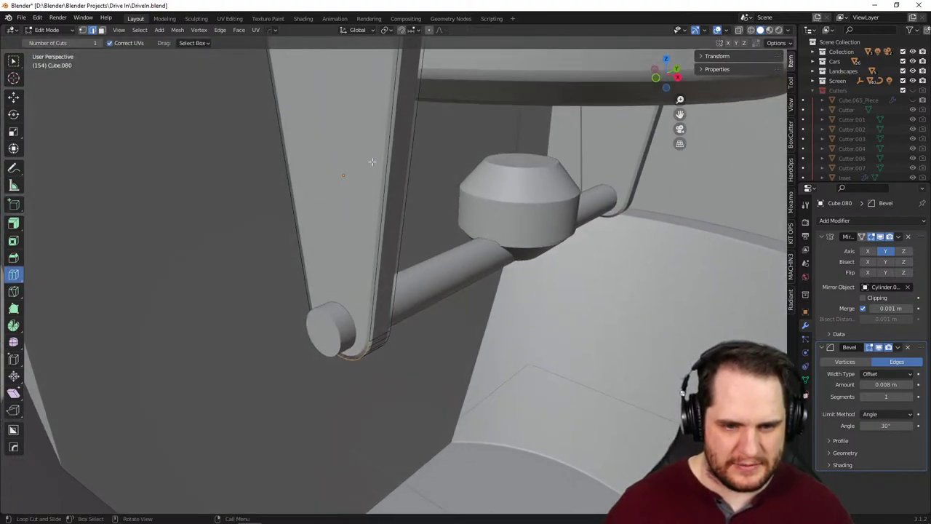
pyautogui.moveTo(236, 146); pyautogui.dragTo(359, 160, button='middle')
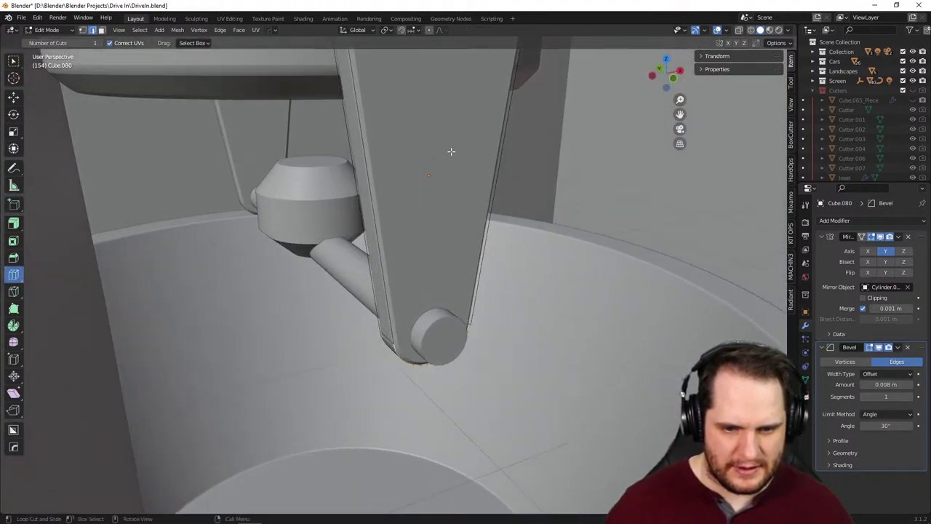
pyautogui.moveTo(493, 160); pyautogui.dragTo(423, 270, button='middle')
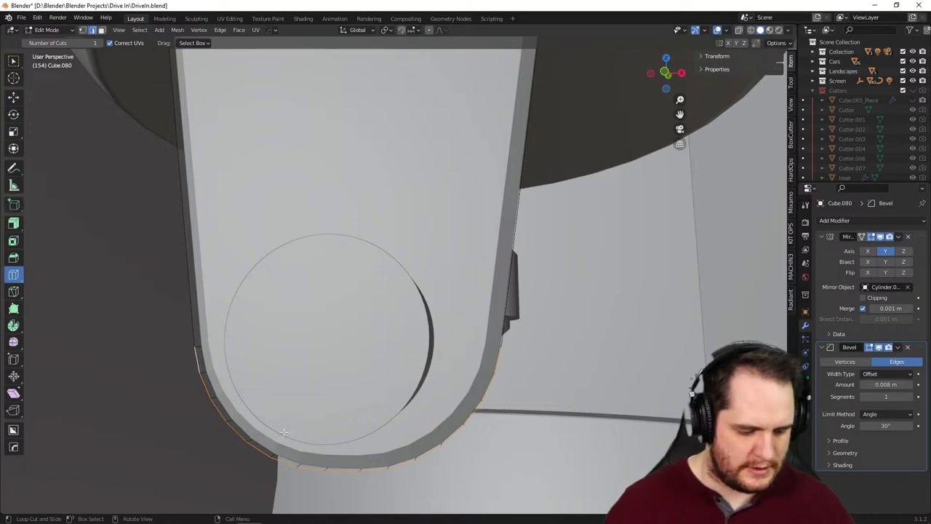
pyautogui.press('k')
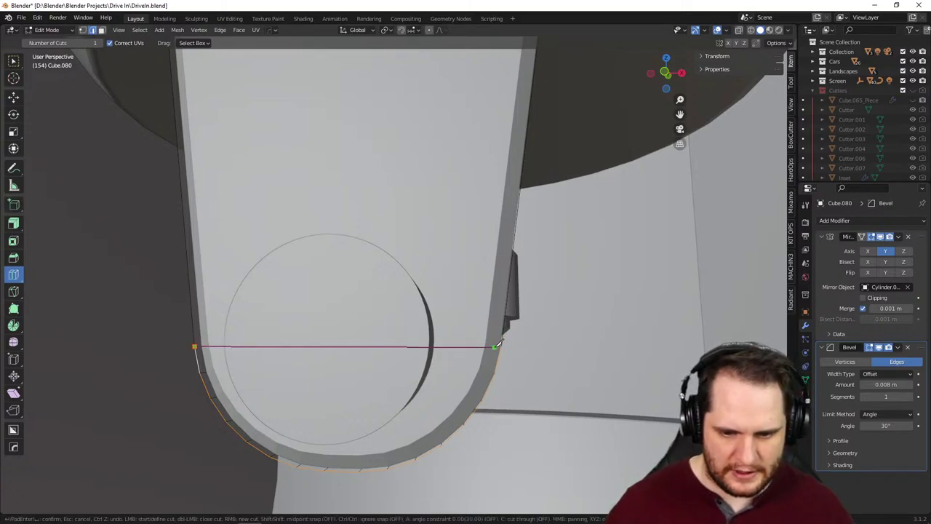
pyautogui.moveTo(595, 345); pyautogui.dragTo(327, 349, button='middle')
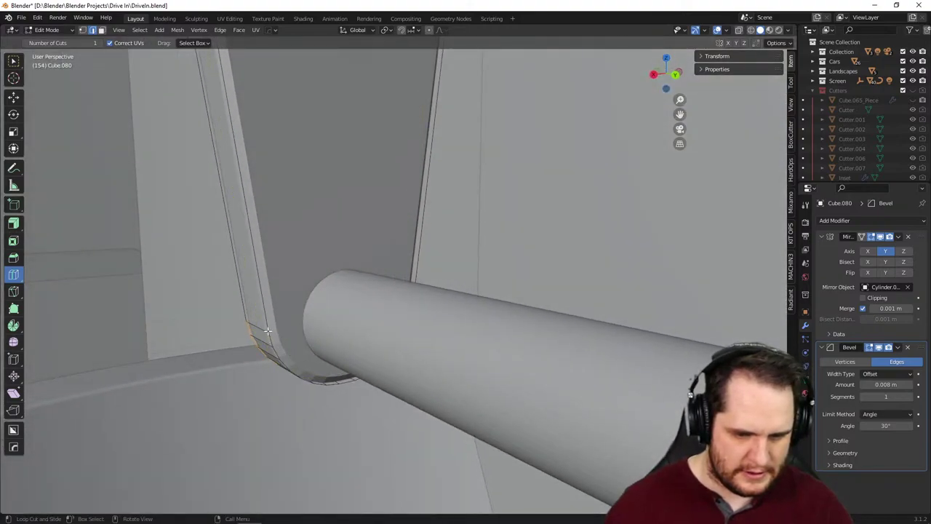
pyautogui.press('k')
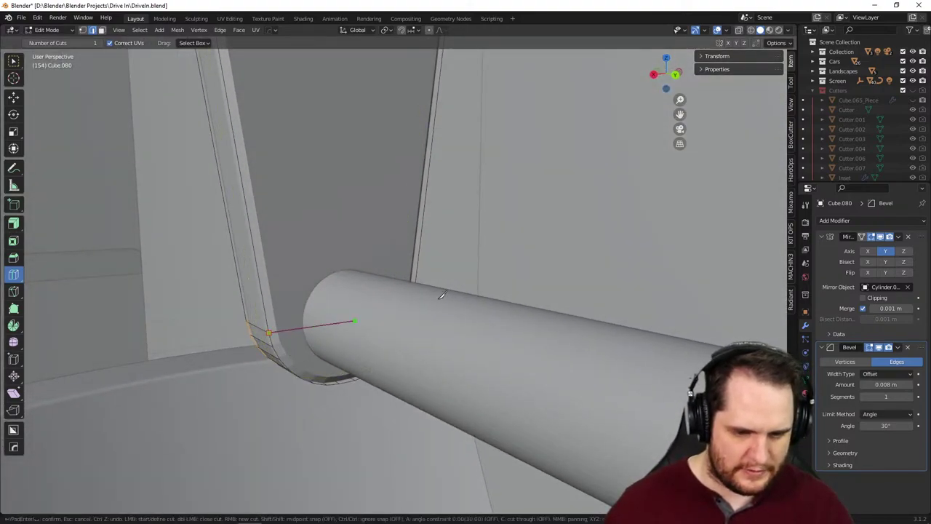
pyautogui.moveTo(441, 295); pyautogui.dragTo(491, 273, button='middle')
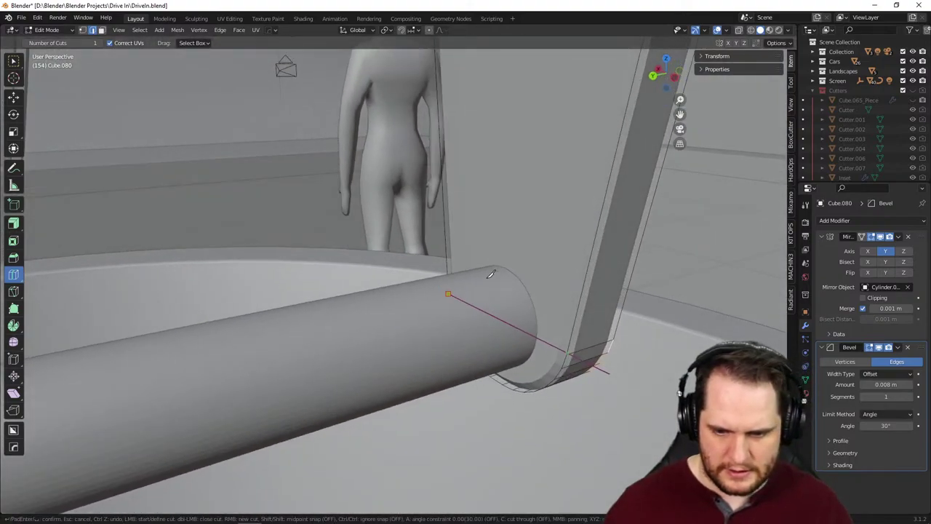
pyautogui.press('Escape')
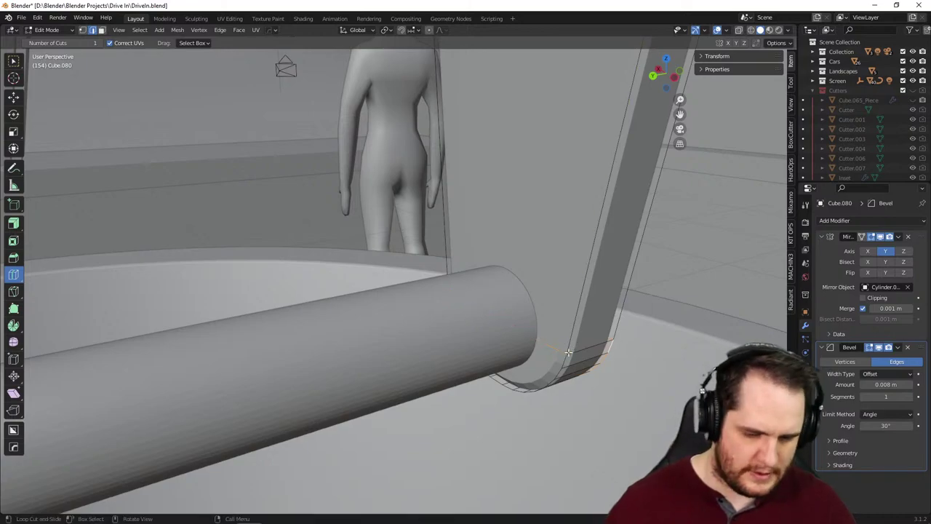
# - Add an edge loop across the arm, then undo it
pyautogui.moveTo(572, 350); pyautogui.dragTo(156, 265, button='middle')
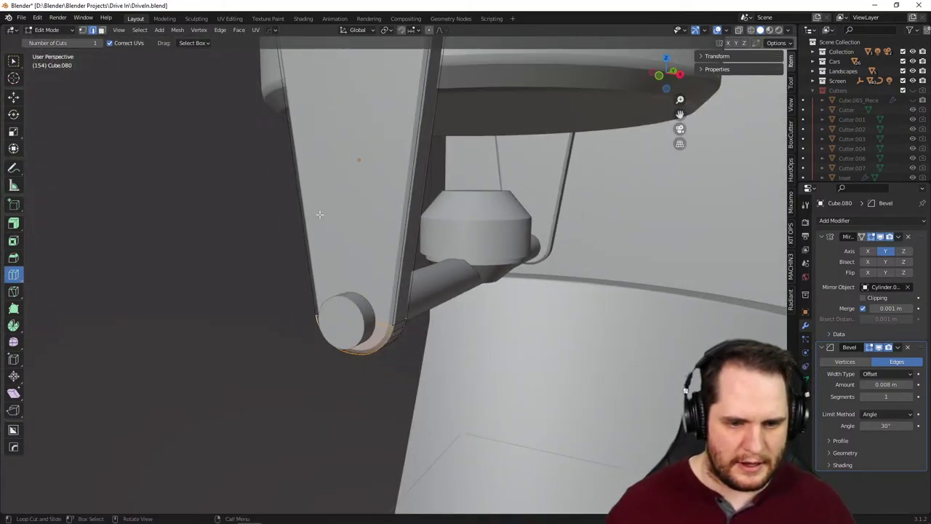
pyautogui.click(394, 161)
pyautogui.moveTo(427, 189); pyautogui.dragTo(467, 244, button='middle')
pyautogui.scroll(3, 407, 210)
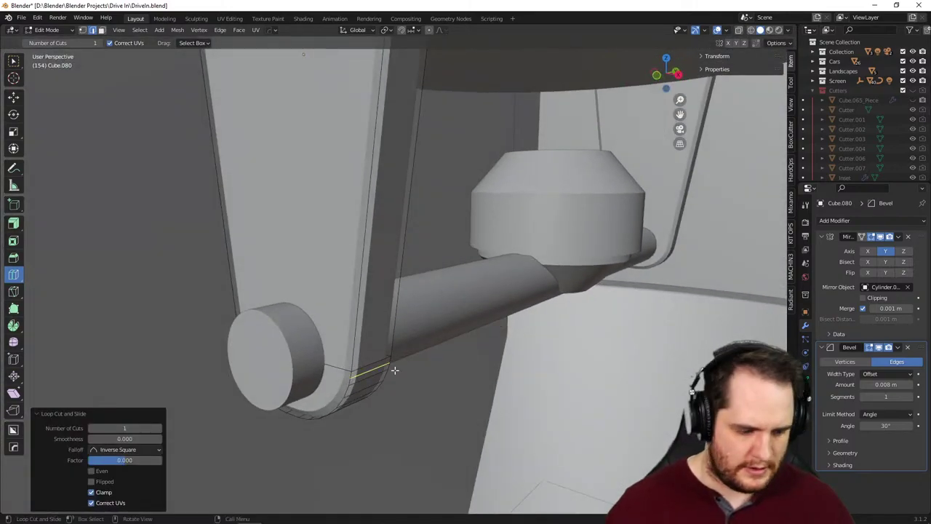
pyautogui.hotkey('ctrl', 'z')
# - Move the face loop on the arm's curved bottom 0.026485 m along Y
pyautogui.click(13, 62)
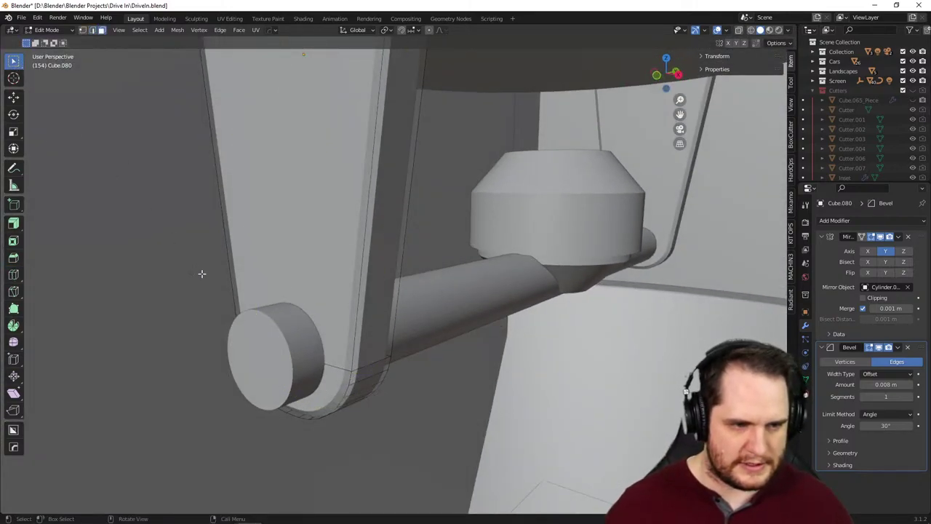
pyautogui.keyDown('alt'); pyautogui.click(331, 404); pyautogui.keyUp('alt')
pyautogui.moveTo(332, 404); pyautogui.dragTo(339, 385, button='middle')
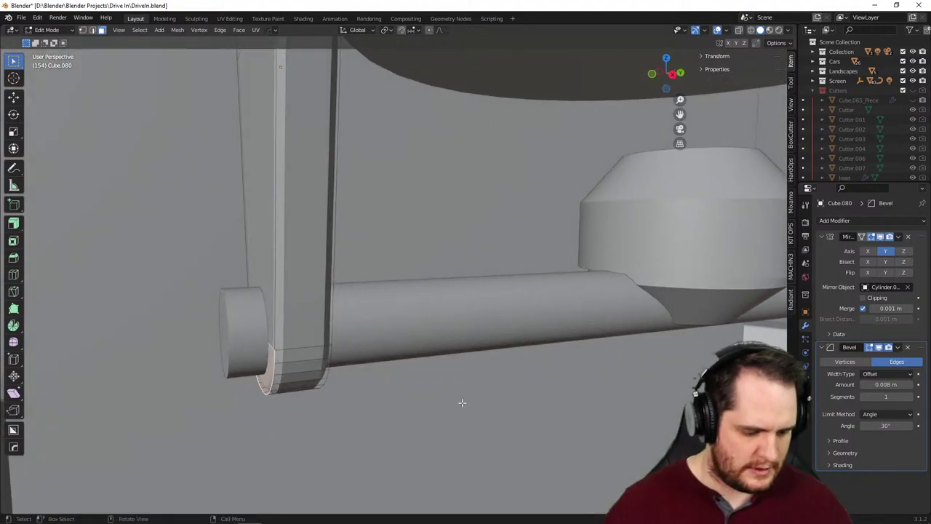
pyautogui.press('g')
pyautogui.press('y')
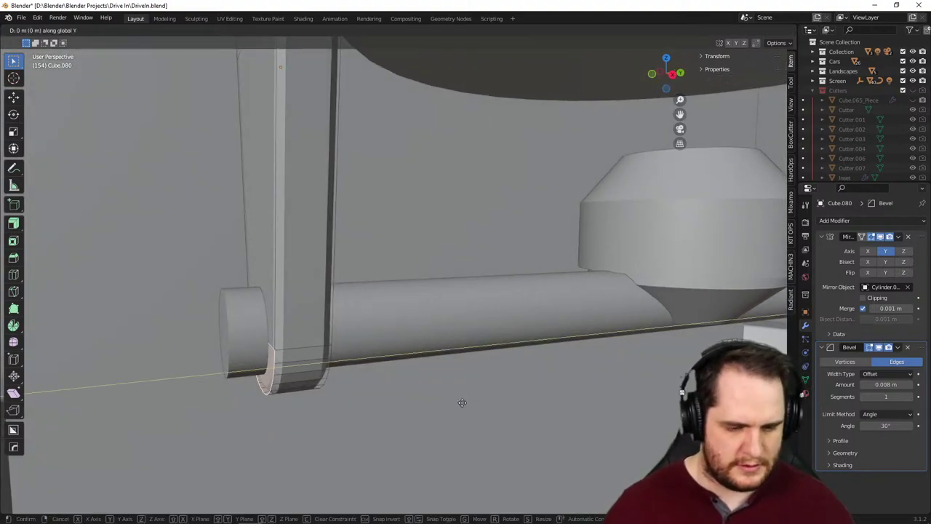
pyautogui.click(486, 401)
pyautogui.scroll(-5, 486, 402)
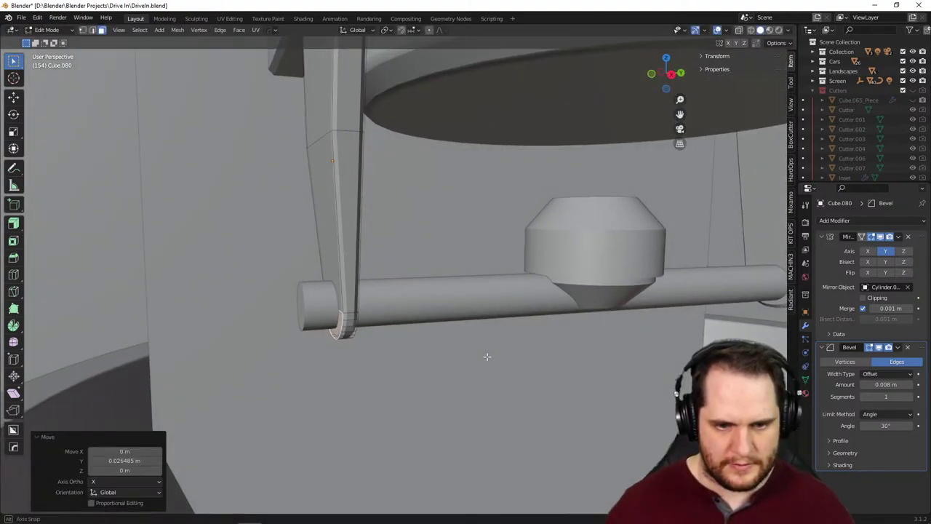
pyautogui.moveTo(487, 357)
pyautogui.mouseDown(button='middle')
pyautogui.moveTo(540, 350)
pyautogui.moveTo(521, 347)
pyautogui.moveTo(495, 366)
pyautogui.mouseUp(button='middle')
pyautogui.scroll(5, 488, 364)
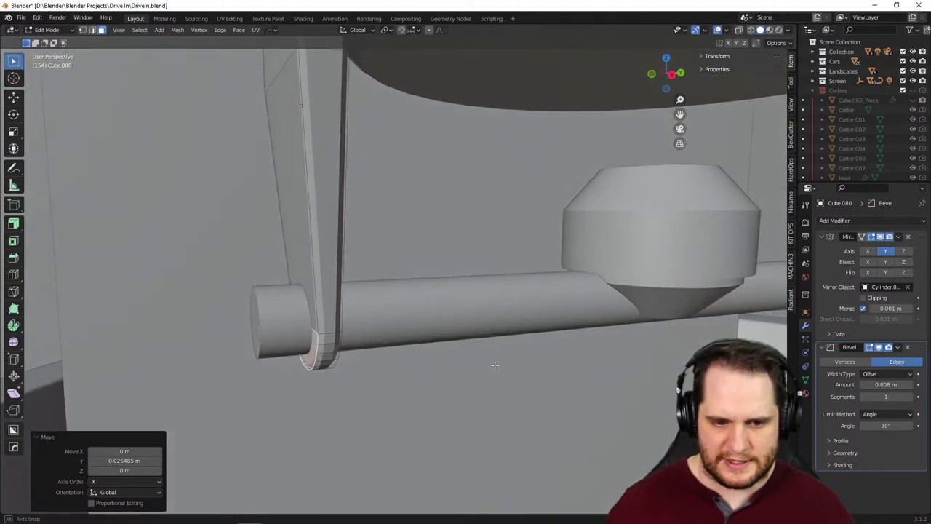
pyautogui.press('Tab')
pyautogui.press('Tab')
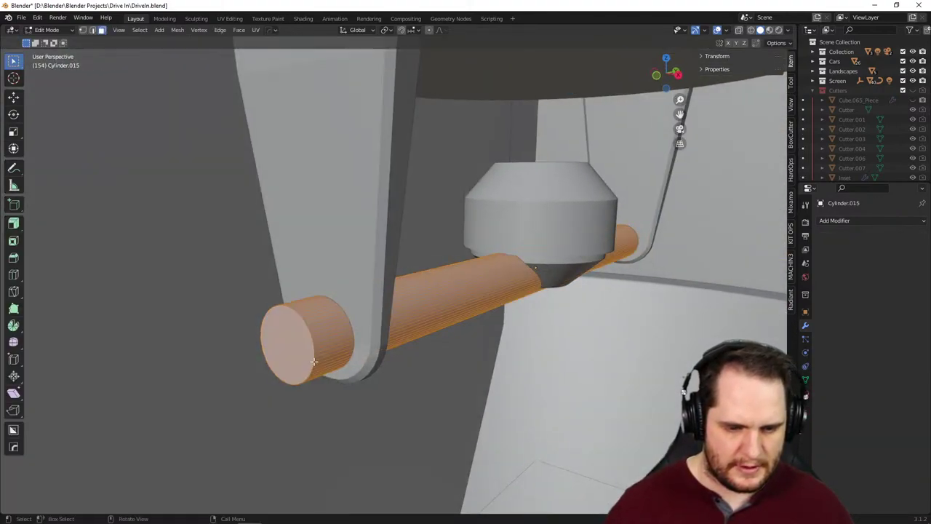
# - Loop-cut the crossbar rod and delete its faces right of the centre block
pyautogui.moveTo(476, 331); pyautogui.dragTo(398, 358, button='middle')
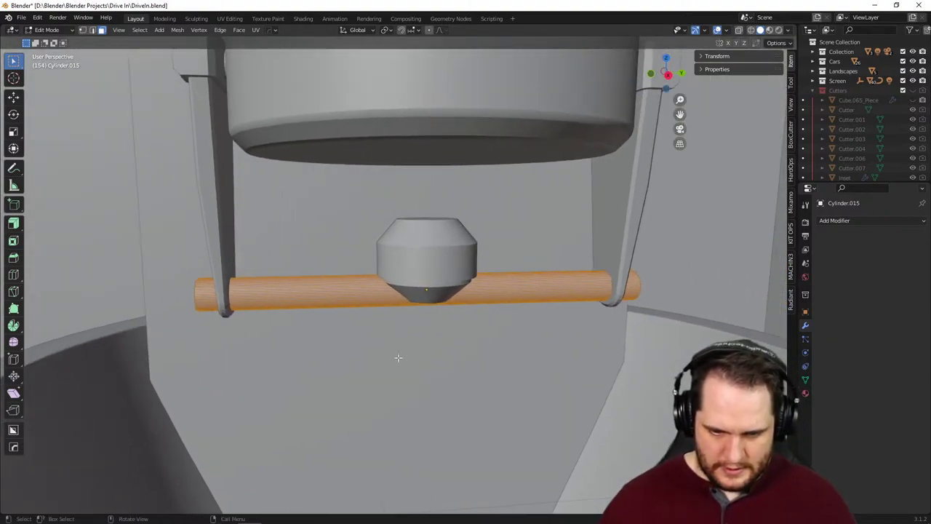
pyautogui.click(13, 280)
pyautogui.click(455, 312)
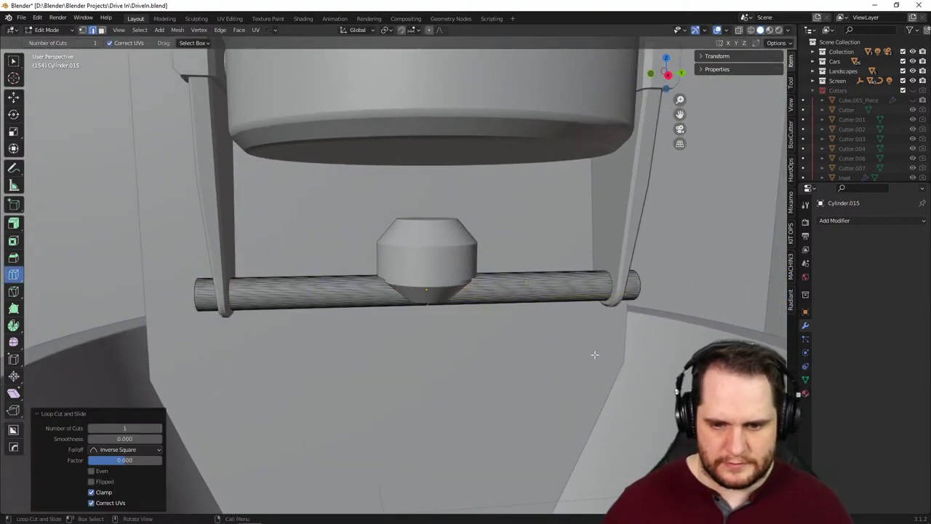
pyautogui.keyDown('shift'); pyautogui.moveTo(595, 354); pyautogui.dragTo(456, 364, button='middle'); pyautogui.keyUp('shift')
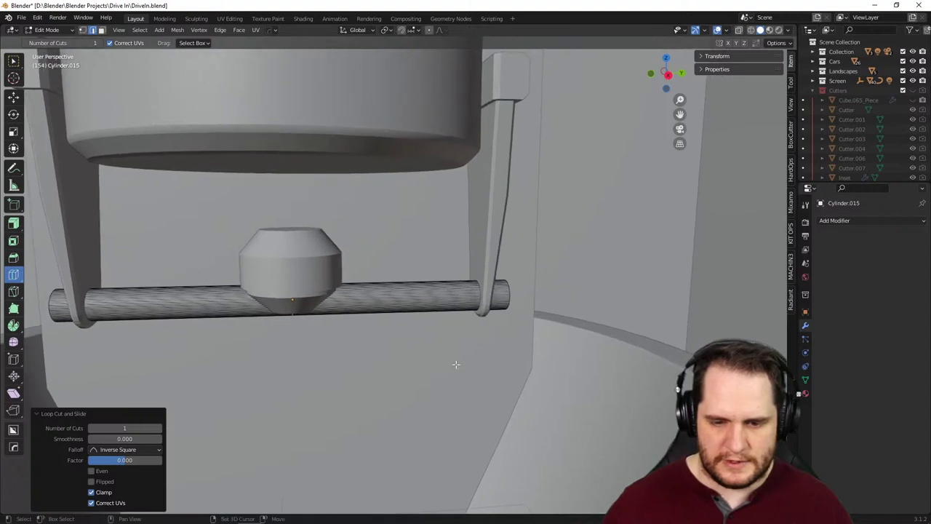
pyautogui.click(750, 31)
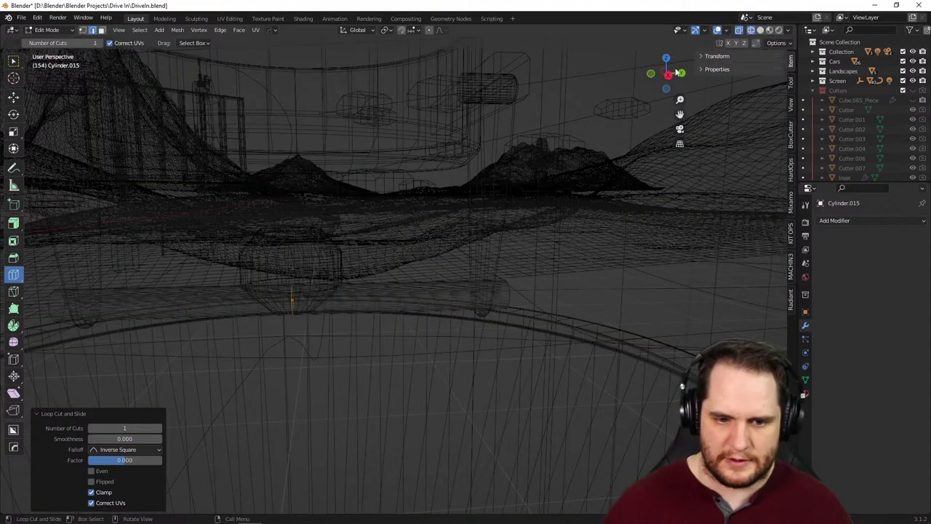
pyautogui.click(14, 61)
pyautogui.moveTo(361, 234); pyautogui.dragTo(538, 394)
pyautogui.press('x')
pyautogui.click(538, 394)
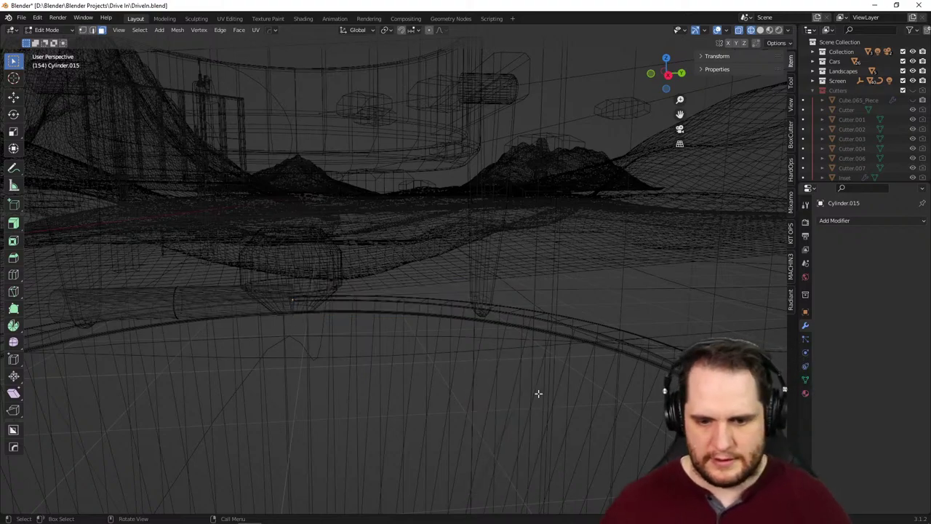
pyautogui.click(759, 29)
pyautogui.press('KP_Decimal')
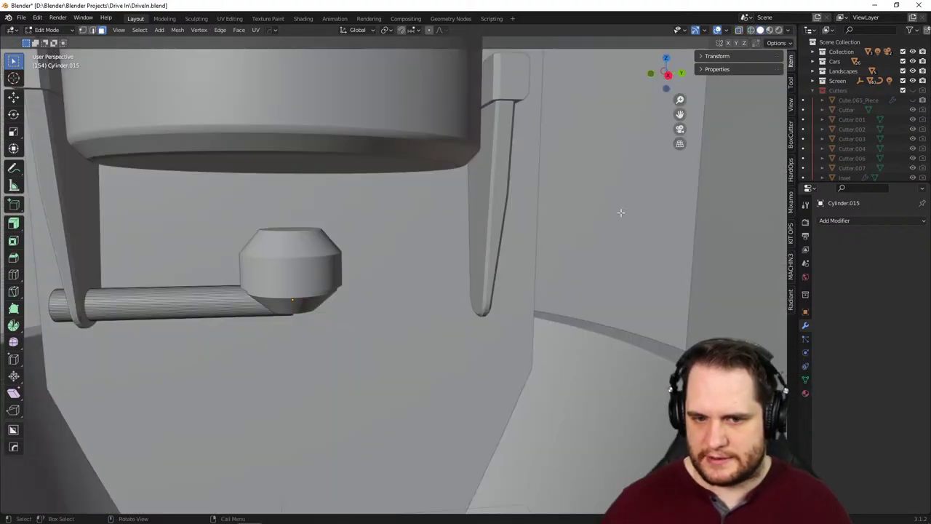
pyautogui.moveTo(619, 208)
pyautogui.mouseDown(button='middle')
pyautogui.moveTo(605, 260)
pyautogui.moveTo(415, 354)
pyautogui.moveTo(505, 375)
pyautogui.mouseUp(button='middle')
pyautogui.scroll(3, 505, 375)
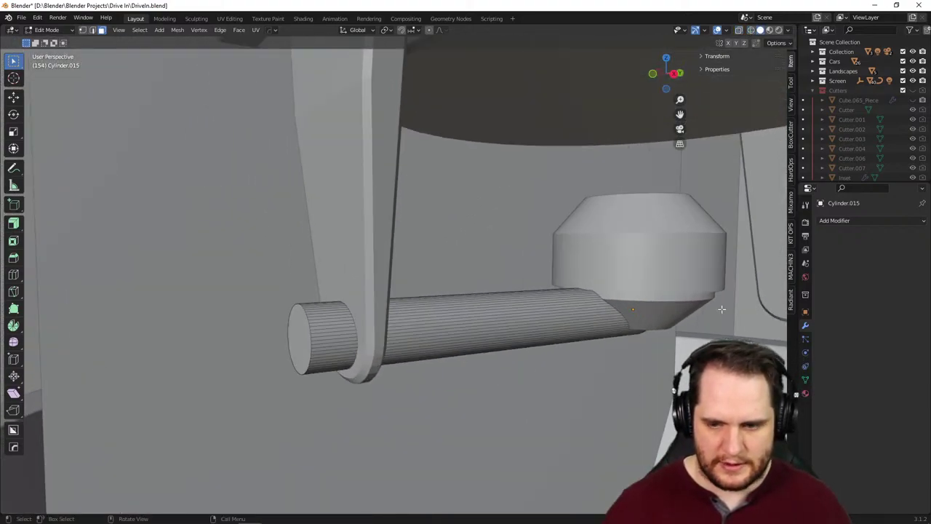
# - Add a Y-axis Mirror modifier to the rod, centred on hub cylinder Cylinder.017
pyautogui.click(808, 311)
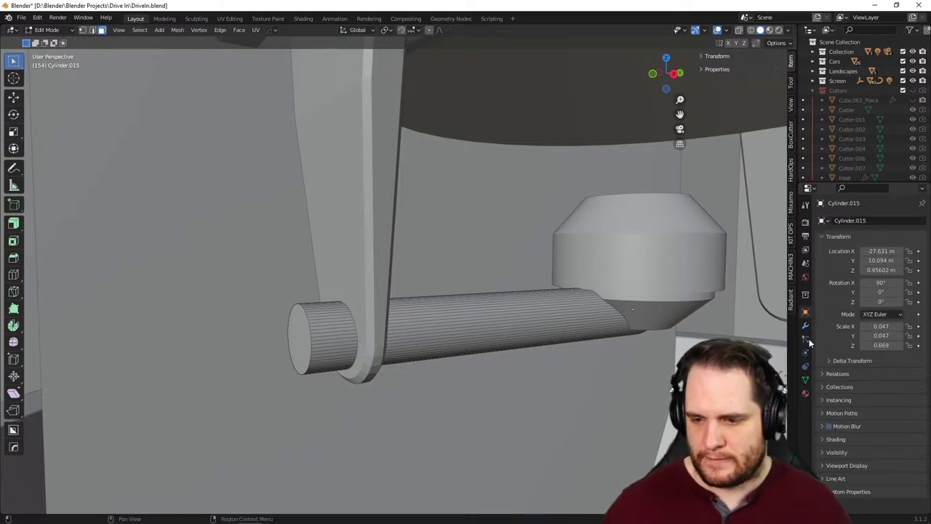
pyautogui.click(805, 326)
pyautogui.click(842, 220)
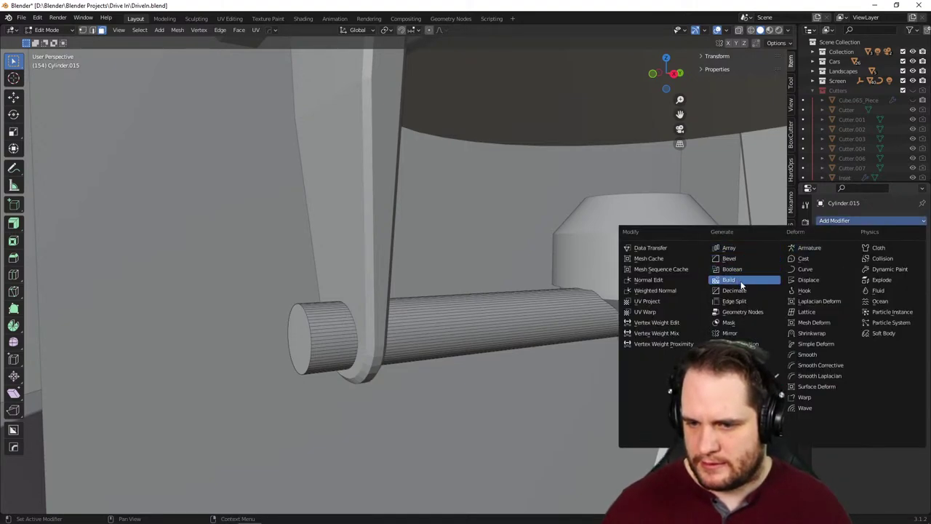
pyautogui.click(754, 335)
pyautogui.press('KP_Decimal')
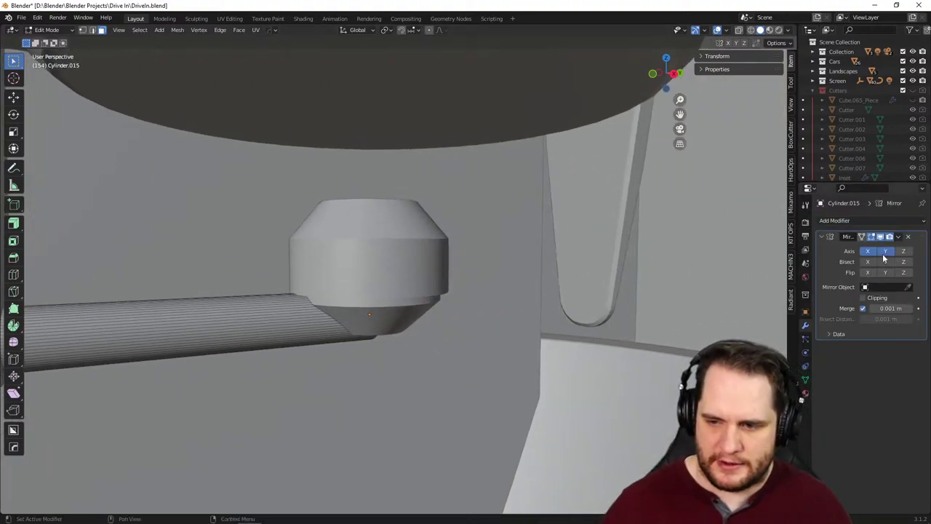
pyautogui.moveTo(575, 305); pyautogui.dragTo(687, 285, button='middle')
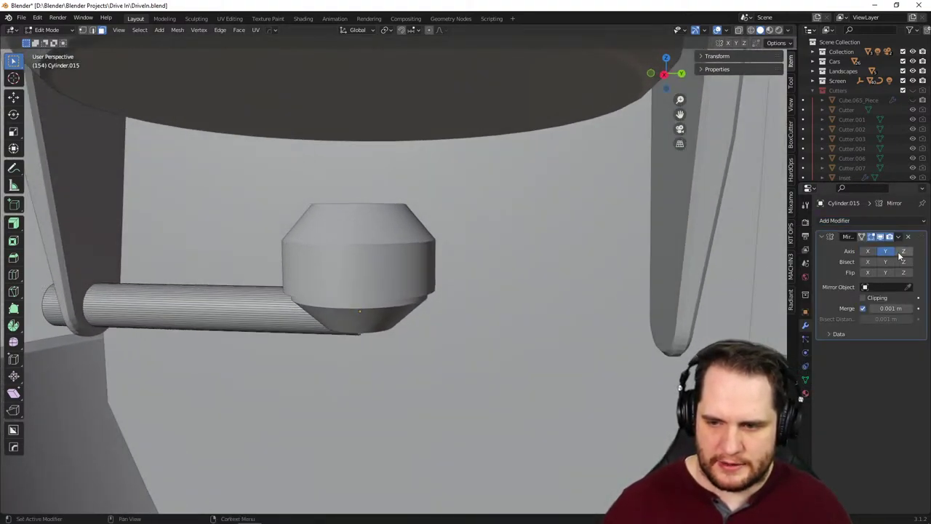
pyautogui.moveTo(480, 324); pyautogui.dragTo(736, 316, button='middle')
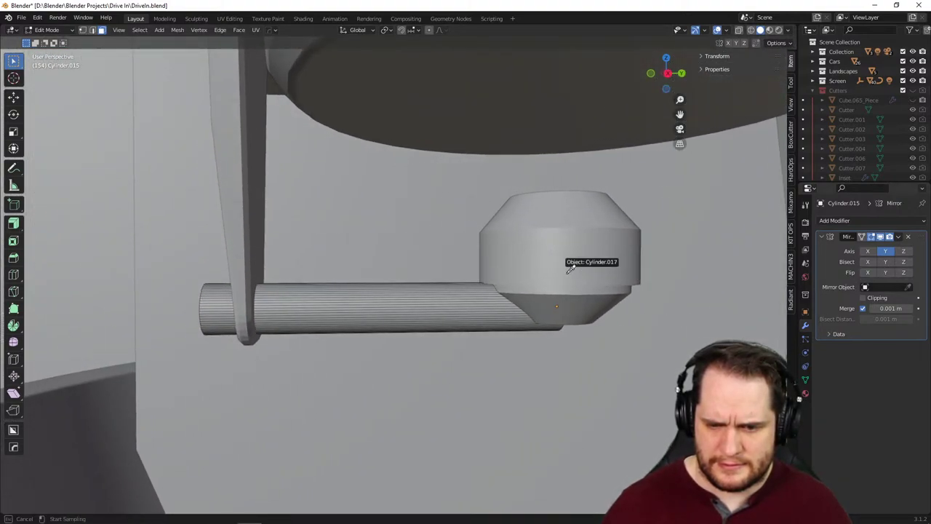
pyautogui.click(519, 62)
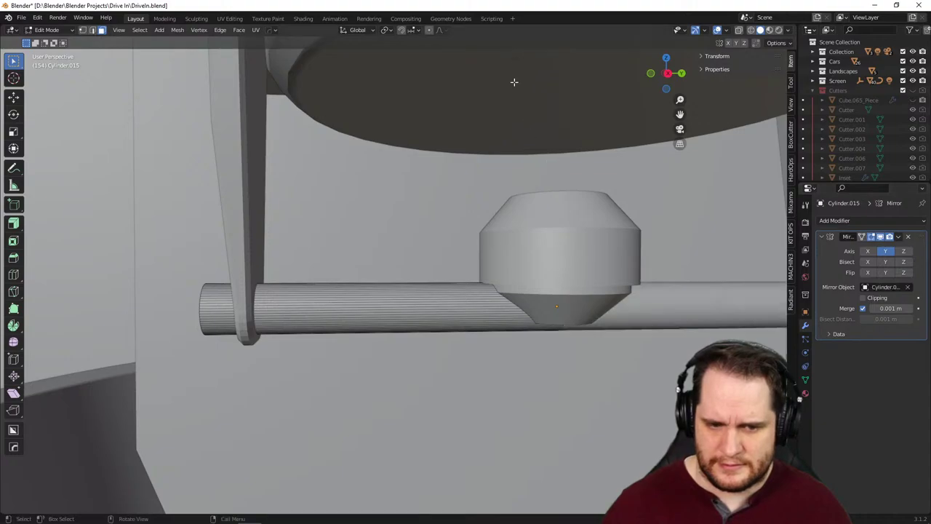
pyautogui.scroll(-3, 599, 256)
pyautogui.moveTo(599, 256); pyautogui.dragTo(381, 323, button='middle')
# - Select the rod's outer end cap face and apply the rod's scale
pyautogui.scroll(4, 540, 328)
pyautogui.press('Tab')
pyautogui.scroll(2, 381, 324)
pyautogui.press('Tab')
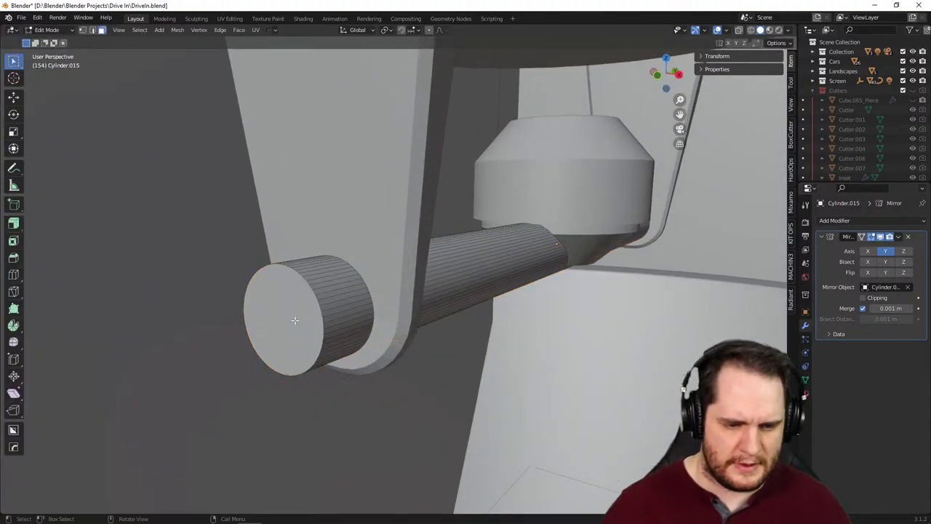
pyautogui.click(295, 320)
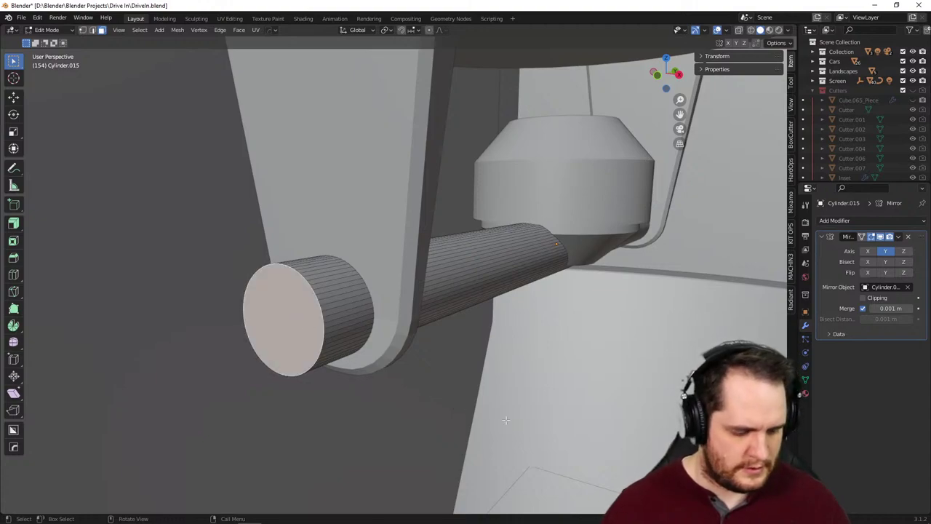
pyautogui.press('Tab')
pyautogui.hotkey('shift', 'a')
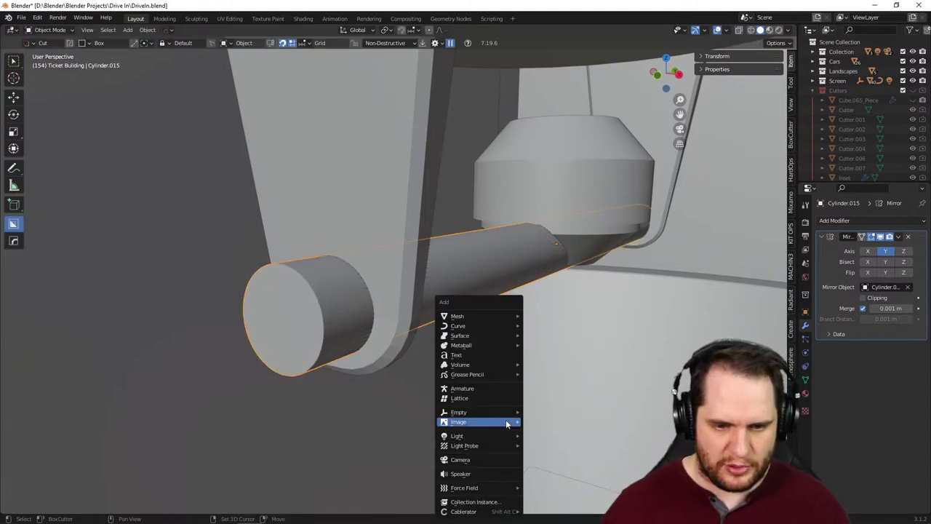
pyautogui.hotkey('ctrl', 'a')
pyautogui.click(576, 237)
# - Chamfer the rod's end cap with a single-segment 0.0198 m bevel
pyautogui.press('Tab')
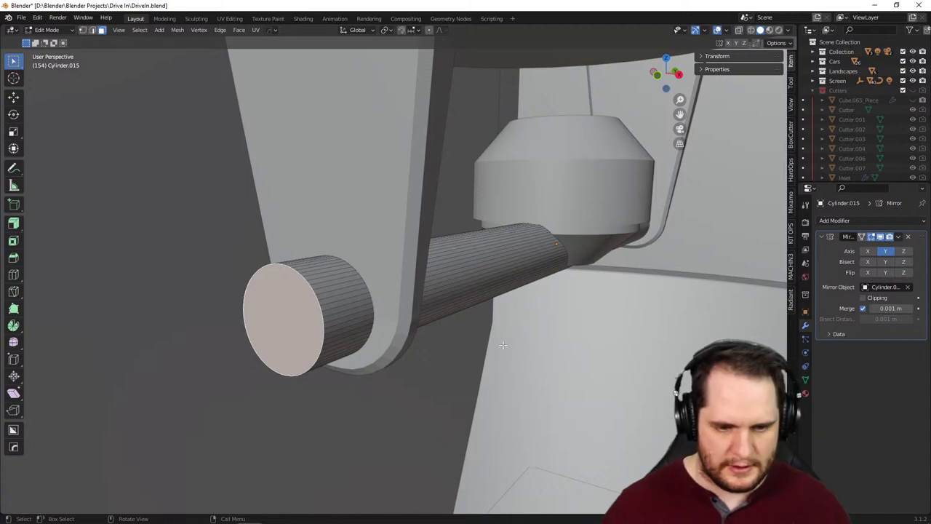
pyautogui.hotkey('ctrl', 'b')
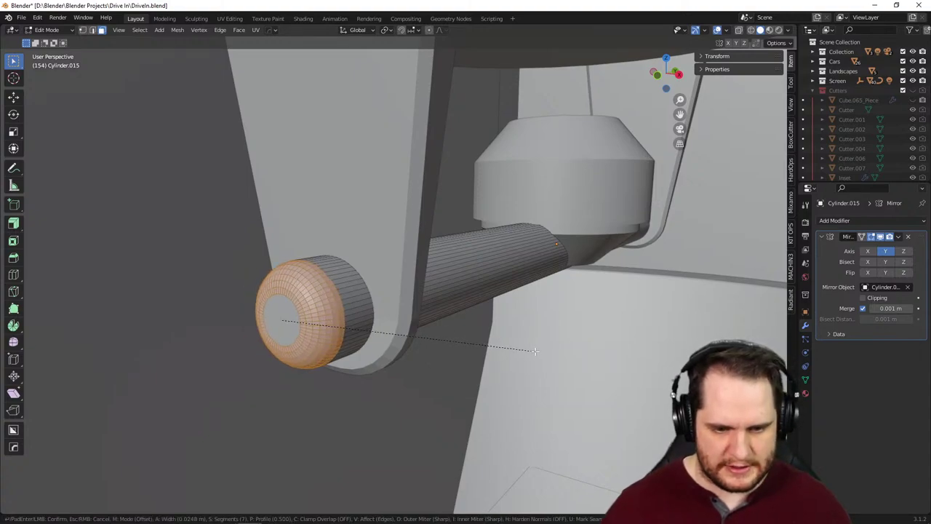
pyautogui.scroll(-6, 534, 351)
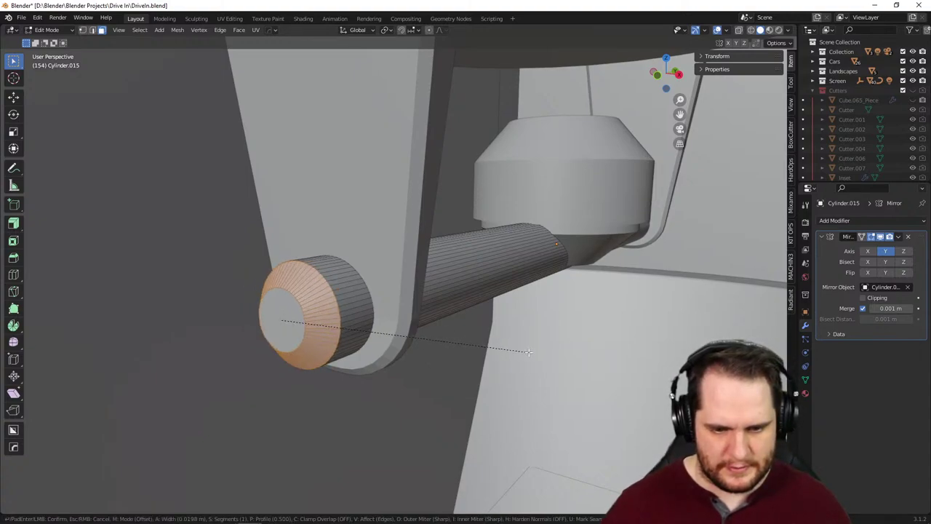
pyautogui.click(529, 352)
pyautogui.moveTo(529, 352); pyautogui.dragTo(568, 322, button='middle')
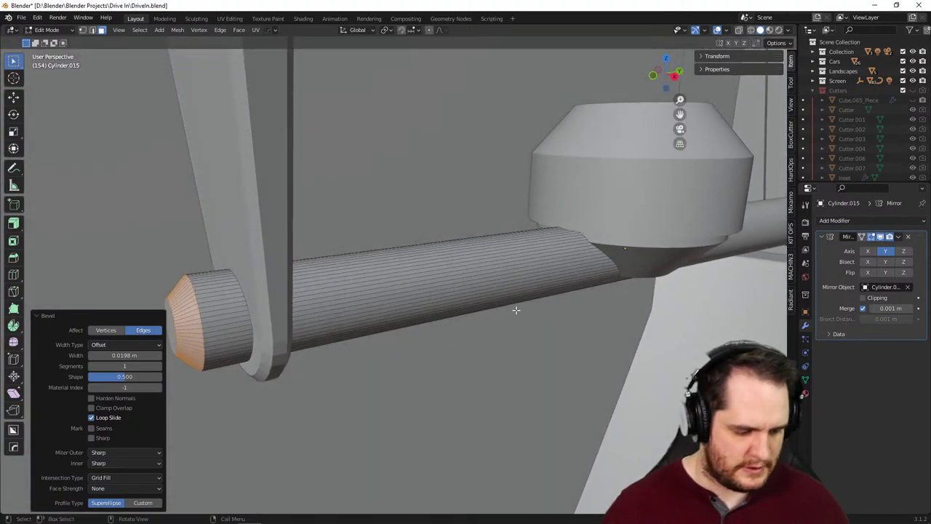
pyautogui.moveTo(255, 324); pyautogui.dragTo(308, 308, button='middle')
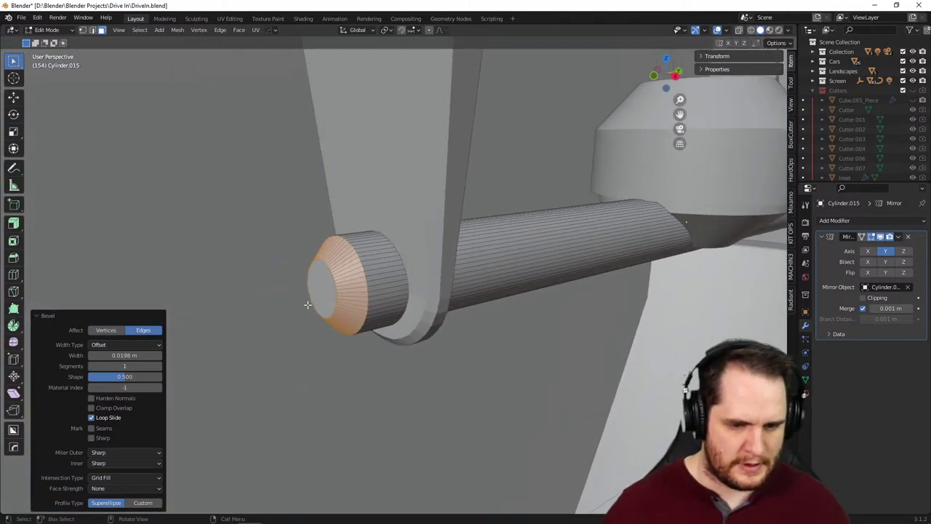
# - Grow the end cap selection and shift it about 0.03 m along Y
pyautogui.click(326, 294)
pyautogui.press('ctrl+KP_Add')
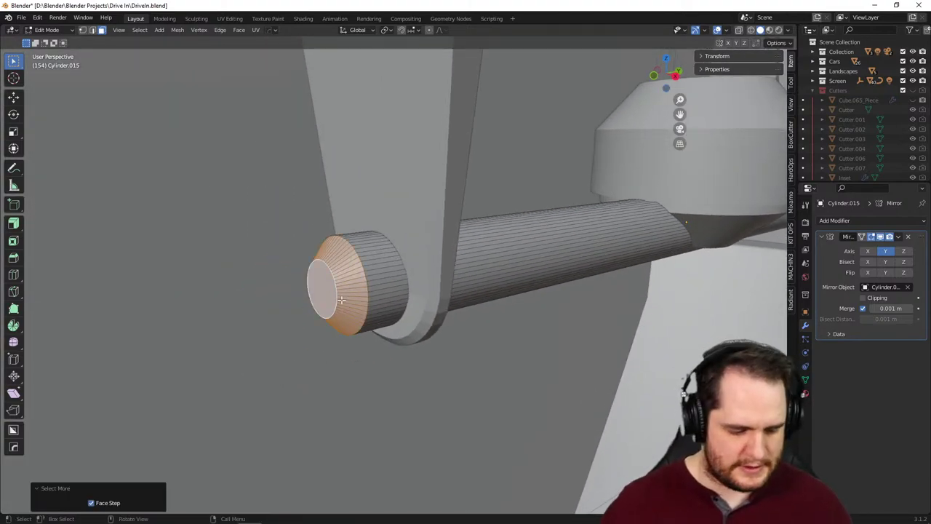
pyautogui.press('g')
pyautogui.press('y')
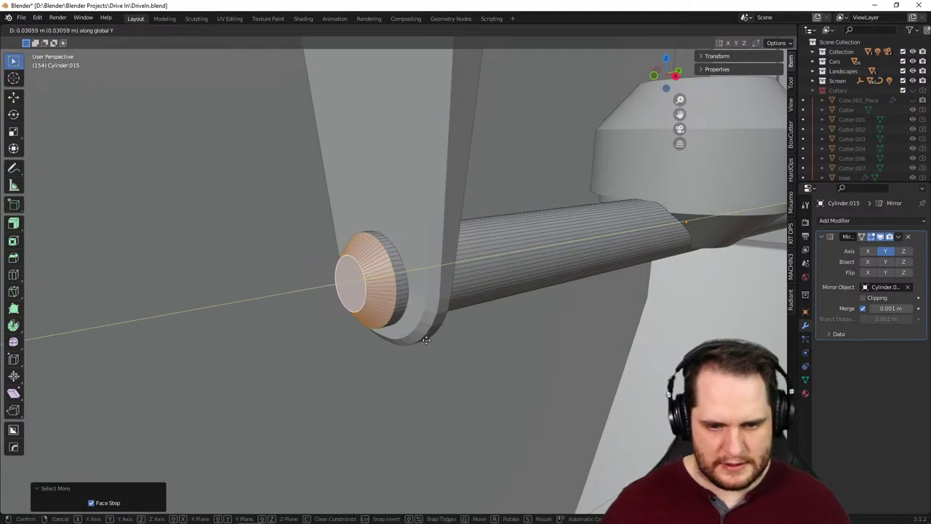
pyautogui.click(427, 340)
pyautogui.moveTo(558, 354); pyautogui.dragTo(586, 355, button='middle')
pyautogui.scroll(-6, 532, 357)
pyautogui.press('Tab')
pyautogui.scroll(-5, 547, 353)
pyautogui.scroll(8, 503, 339)
# - Select the mirrored rod and move its end face -0.1 m along Y to lengthen it
pyautogui.scroll(-8, 585, 355)
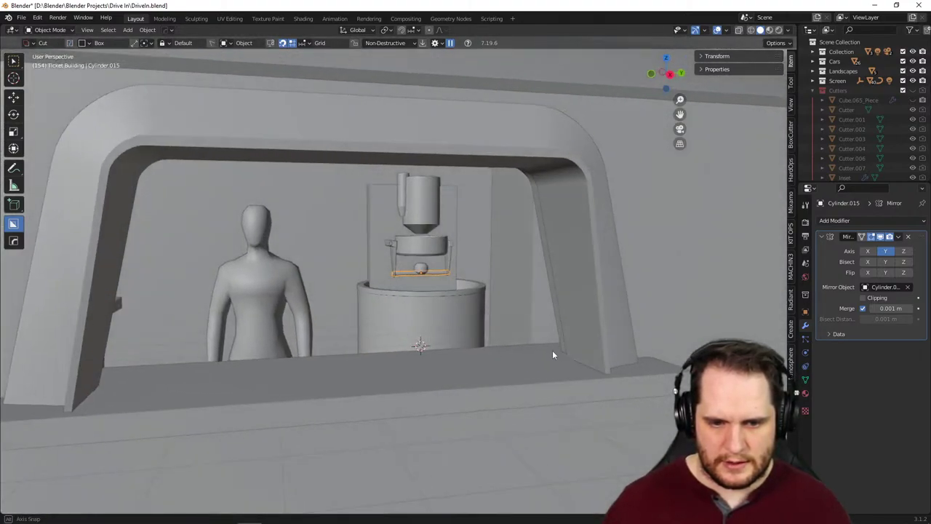
pyautogui.click(538, 292)
pyautogui.press('KP_Decimal')
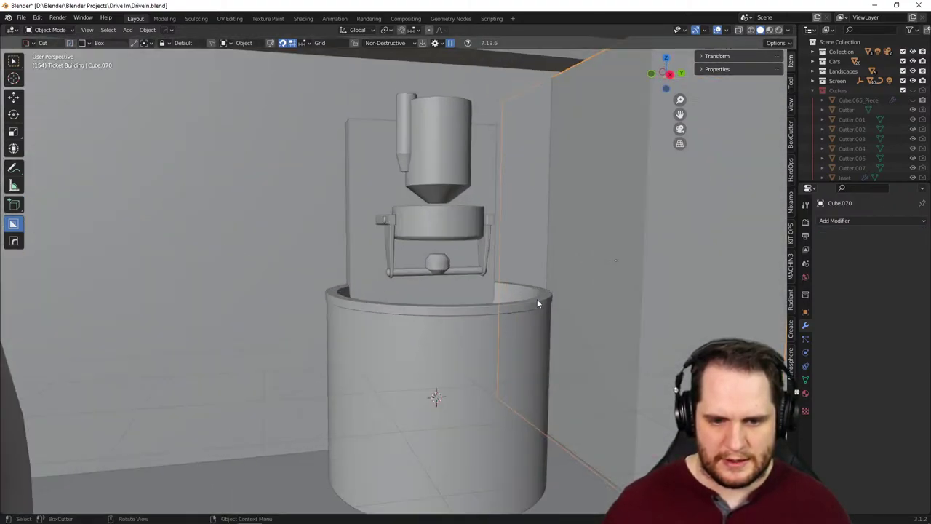
pyautogui.scroll(11, 537, 300)
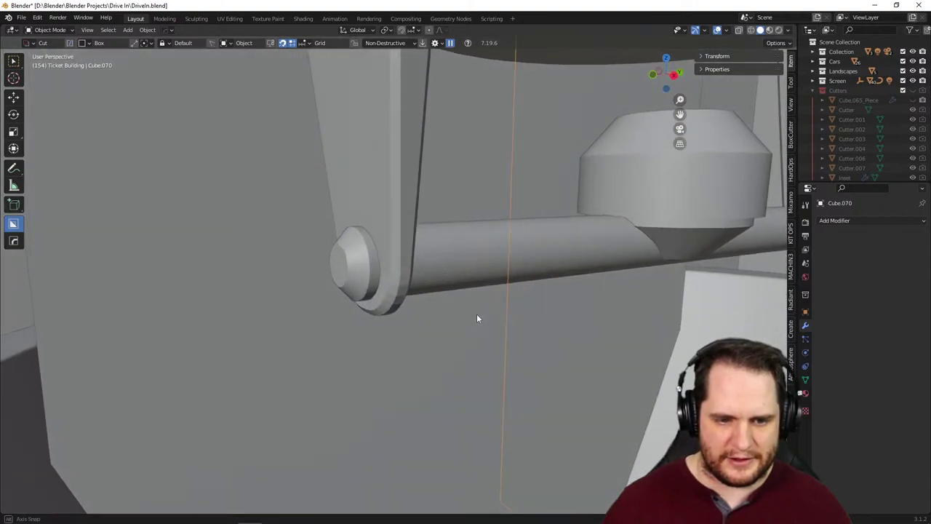
pyautogui.click(449, 253)
pyautogui.press('KP_Decimal')
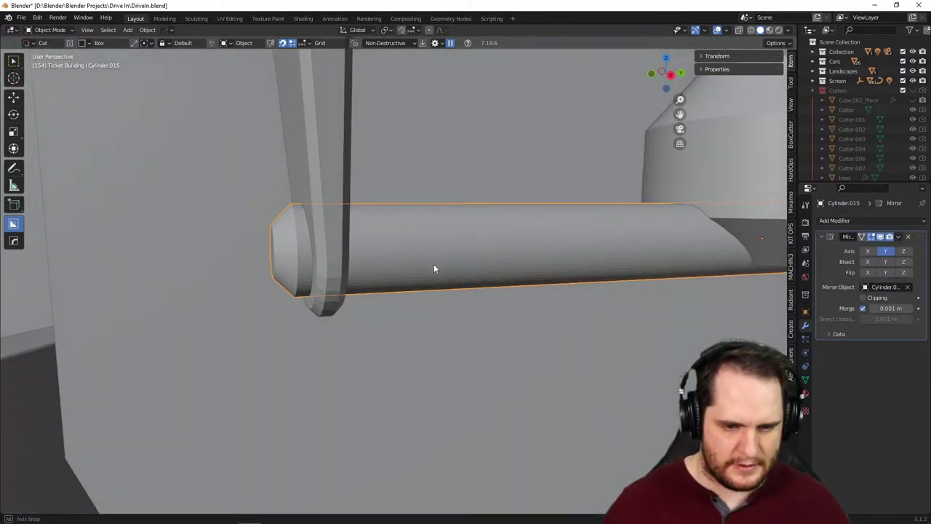
pyautogui.press('Tab')
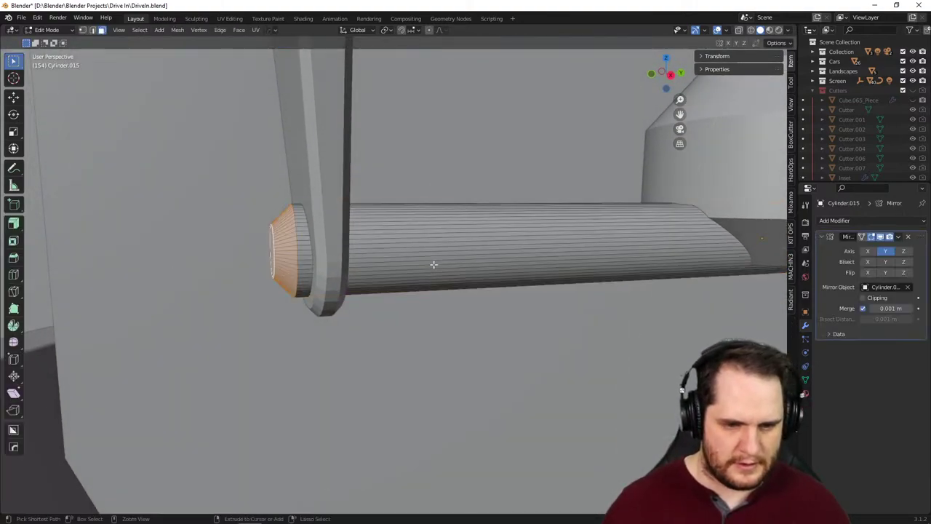
pyautogui.write('gy-0.1')
pyautogui.press('Return')
# - Chamfer the rod's cap rim edges with a 0.014 m bevel
pyautogui.press('2')
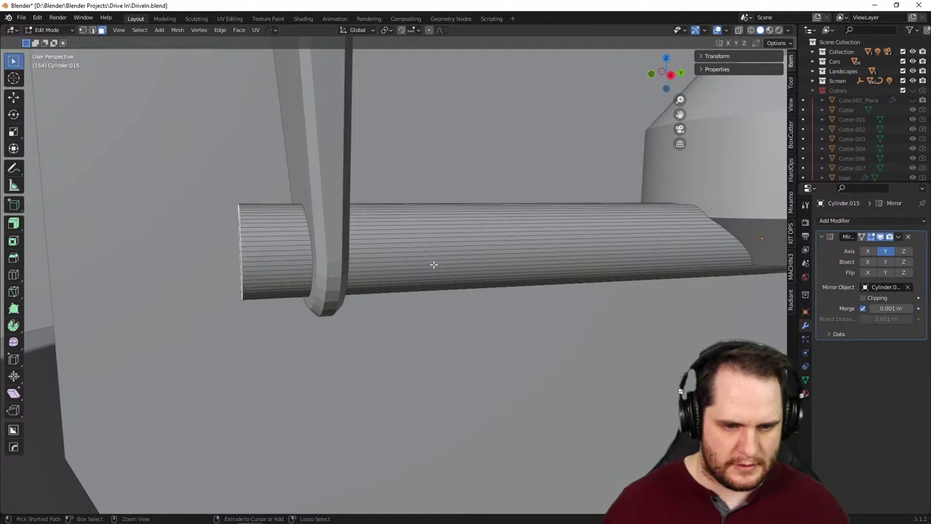
pyautogui.moveTo(432, 264); pyautogui.dragTo(453, 270, button='middle')
pyautogui.hotkey('ctrl', 'b')
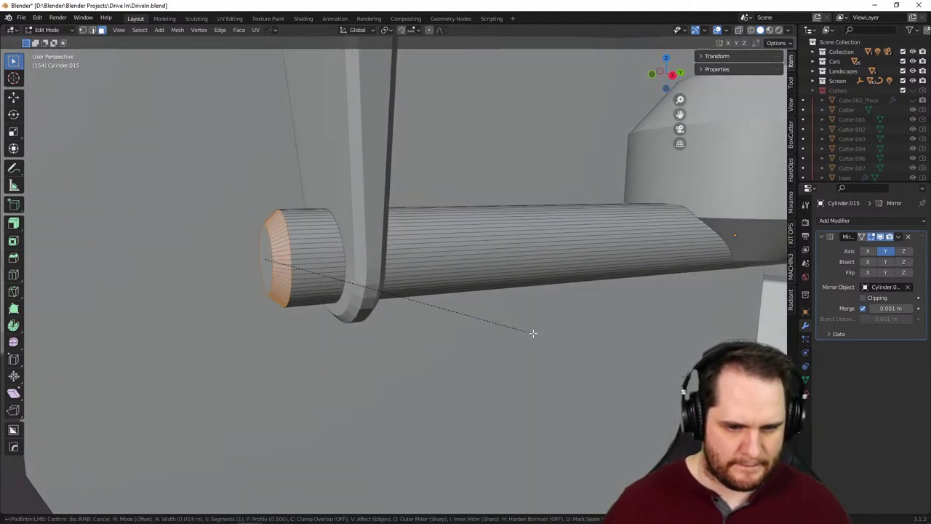
pyautogui.click(533, 333)
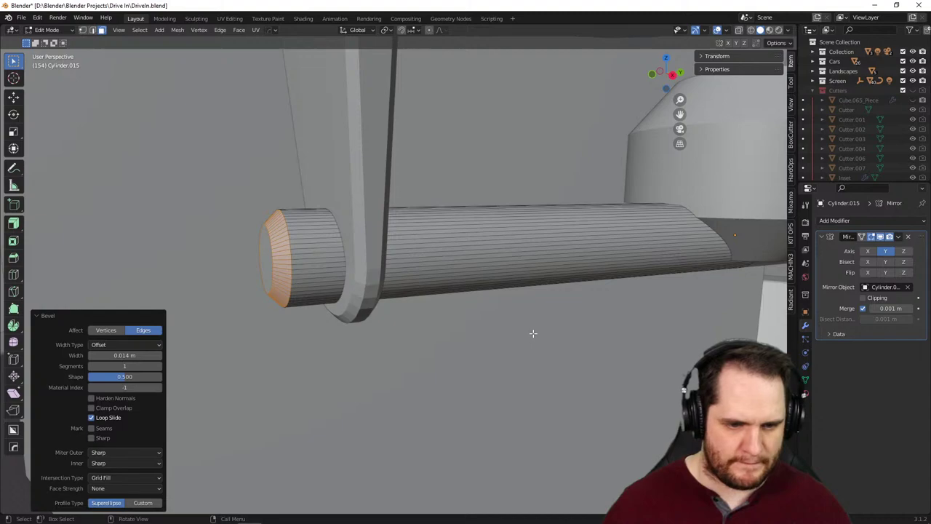
# - Nudge the rod's end cap face about 0.02 m along Y and return to object mode
pyautogui.keyDown('shift'); pyautogui.click(284, 267); pyautogui.keyUp('shift')
pyautogui.press('g')
pyautogui.press('y')
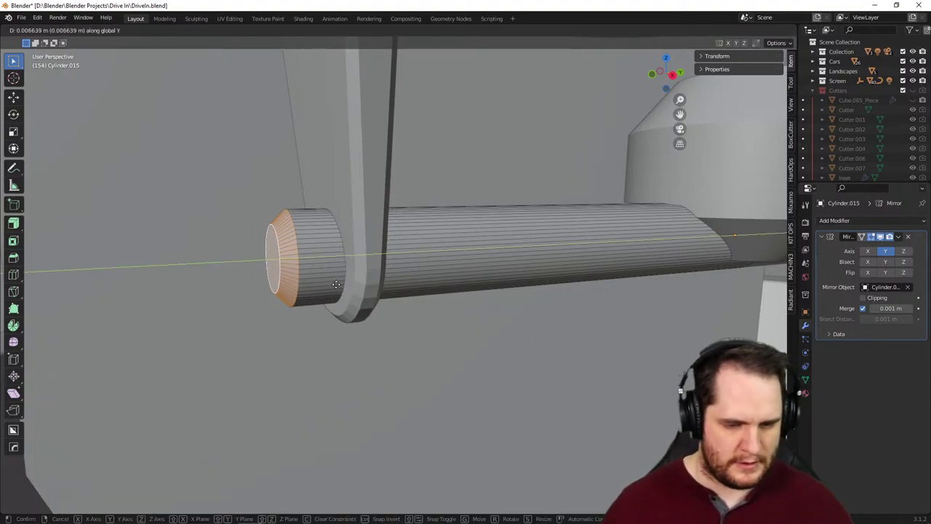
pyautogui.click(349, 286)
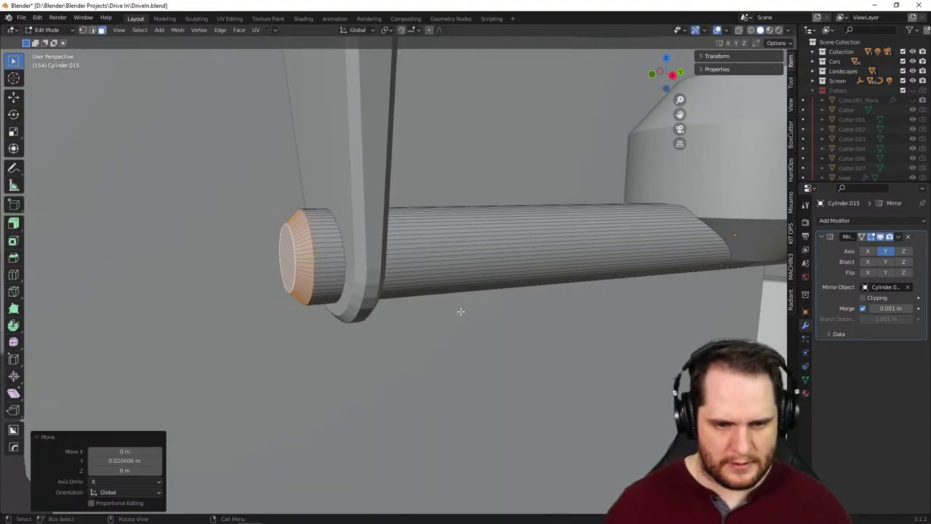
pyautogui.press('Tab')
pyautogui.scroll(-5, 505, 341)
pyautogui.moveTo(519, 353); pyautogui.dragTo(465, 392, button='middle')
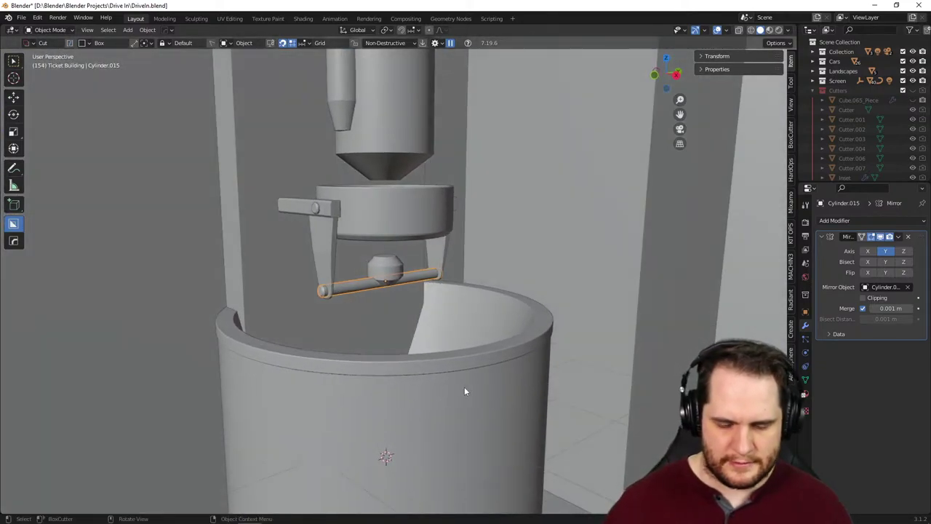
pyautogui.press('KP_0')
pyautogui.click(561, 290)
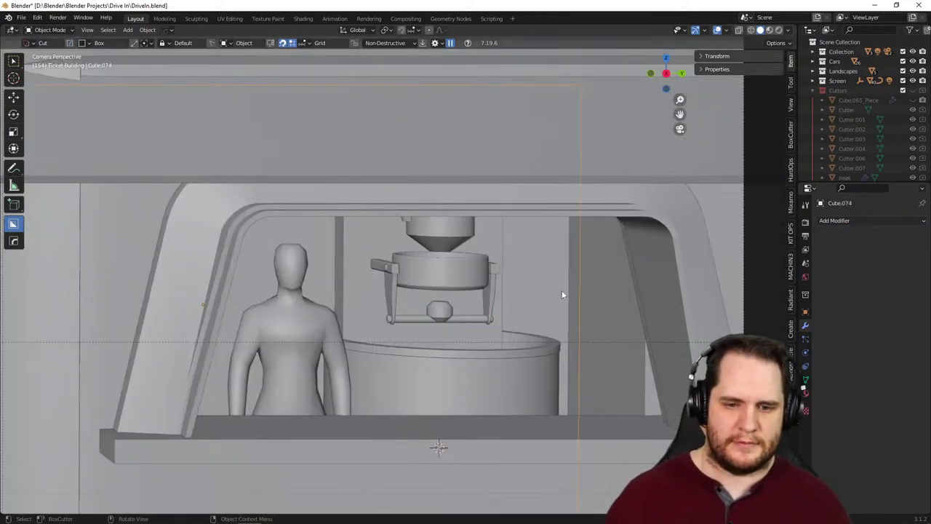
pyautogui.scroll(-2, 562, 304)
pyautogui.scroll(3, 562, 306)
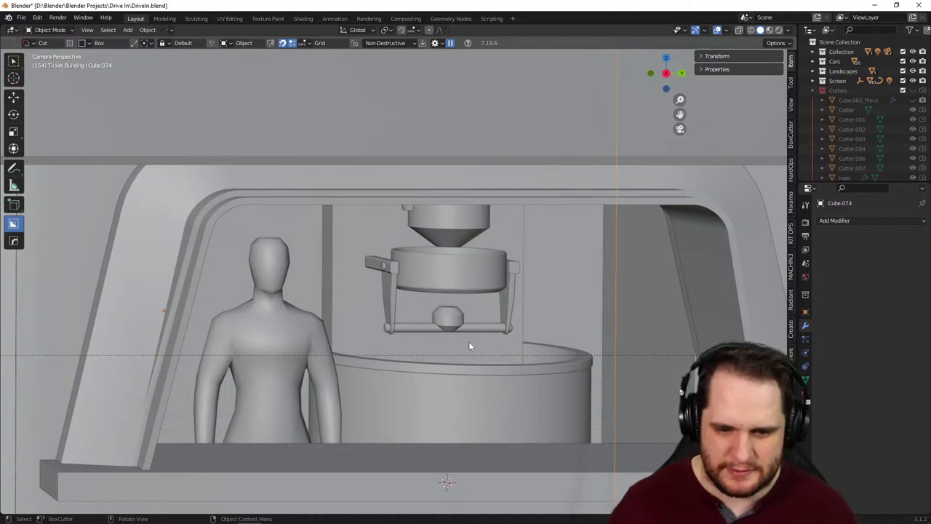
pyautogui.scroll(-6, 469, 341)
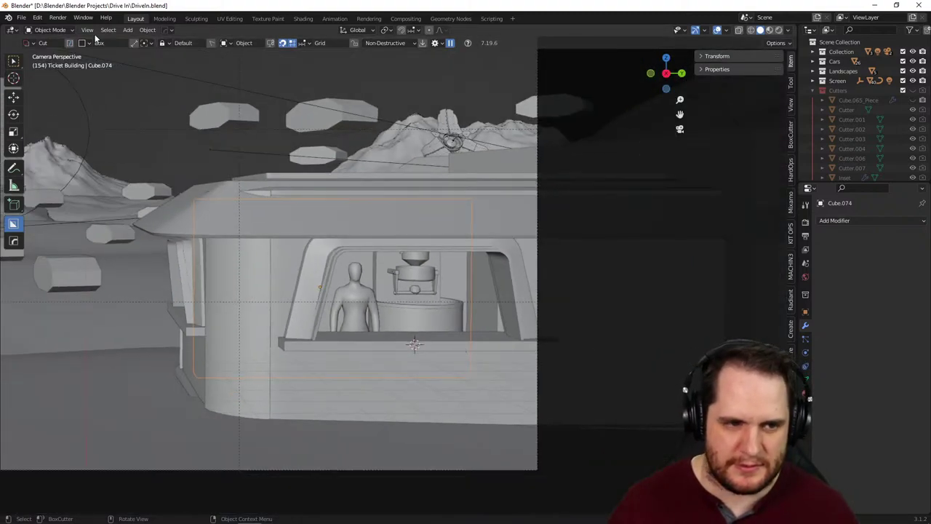
pyautogui.click(59, 17)
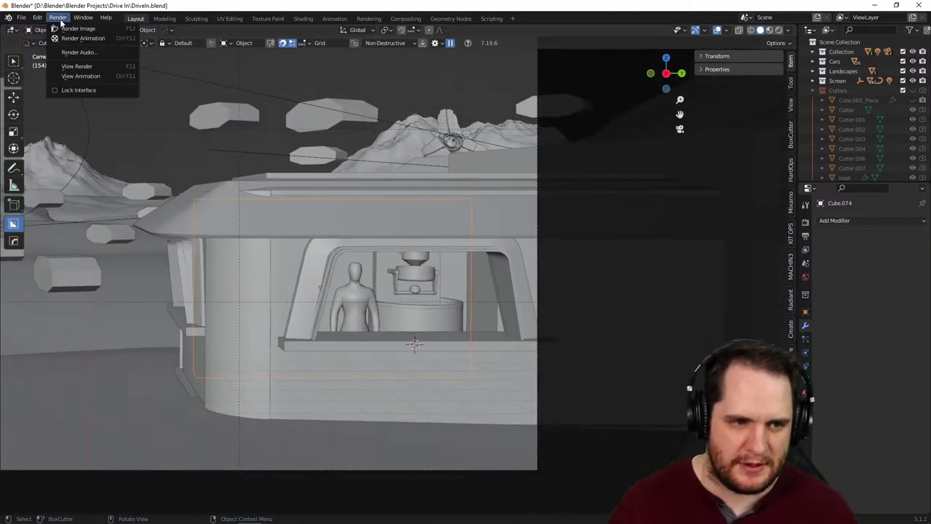
pyautogui.click(86, 66)
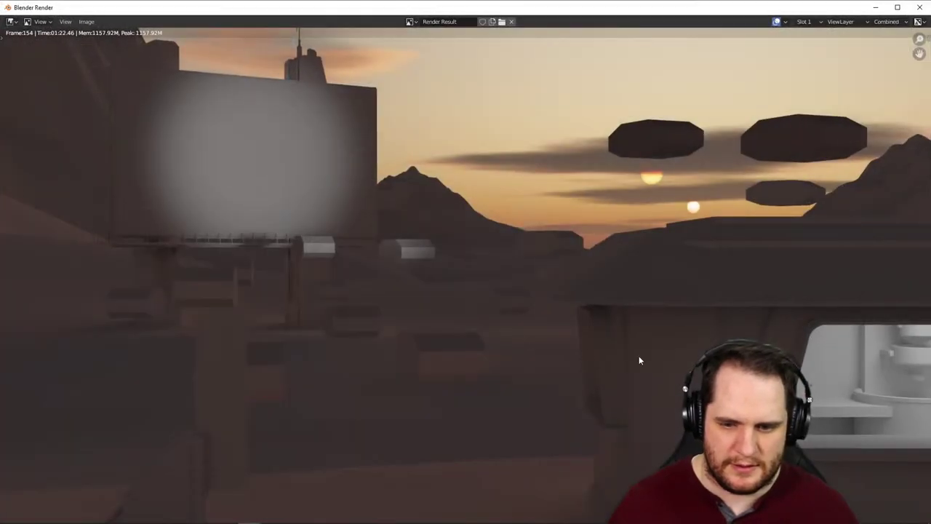
pyautogui.moveTo(752, 373); pyautogui.dragTo(555, 317, button='middle')
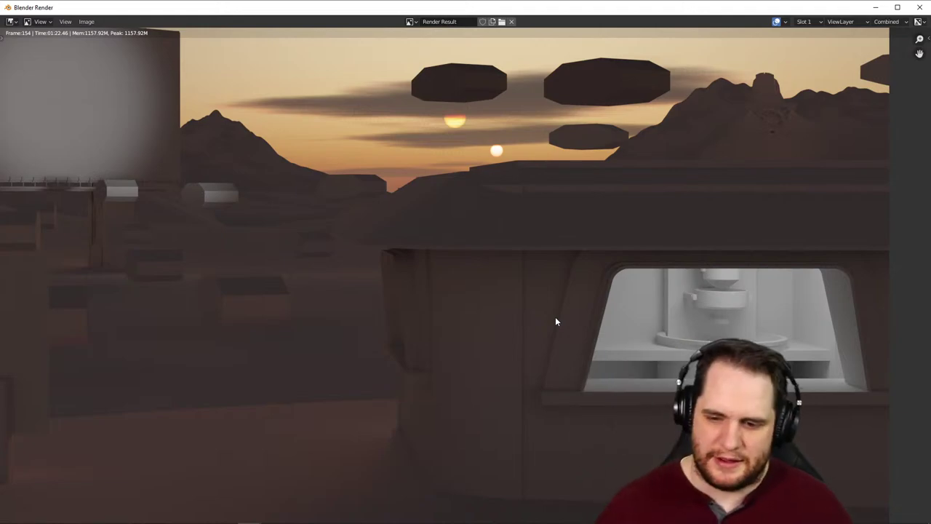
pyautogui.scroll(5, 825, 380)
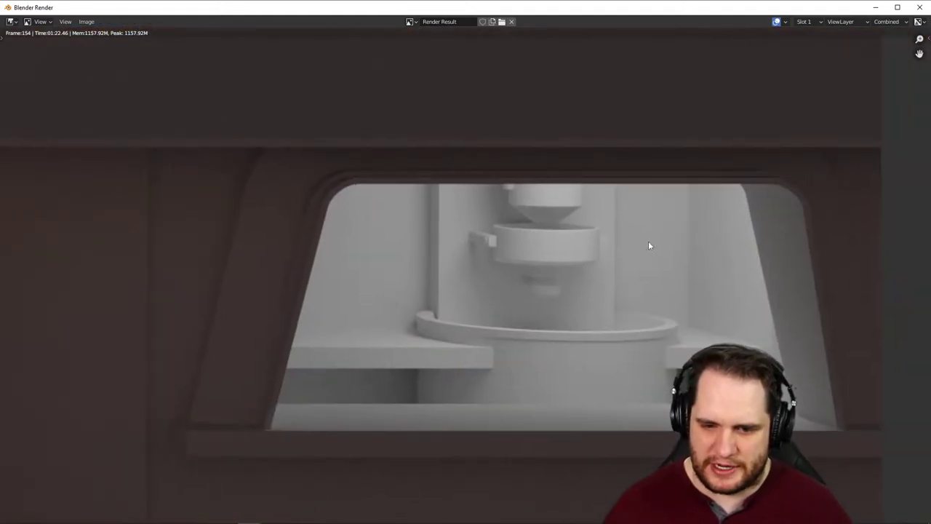
pyautogui.click(64, 21)
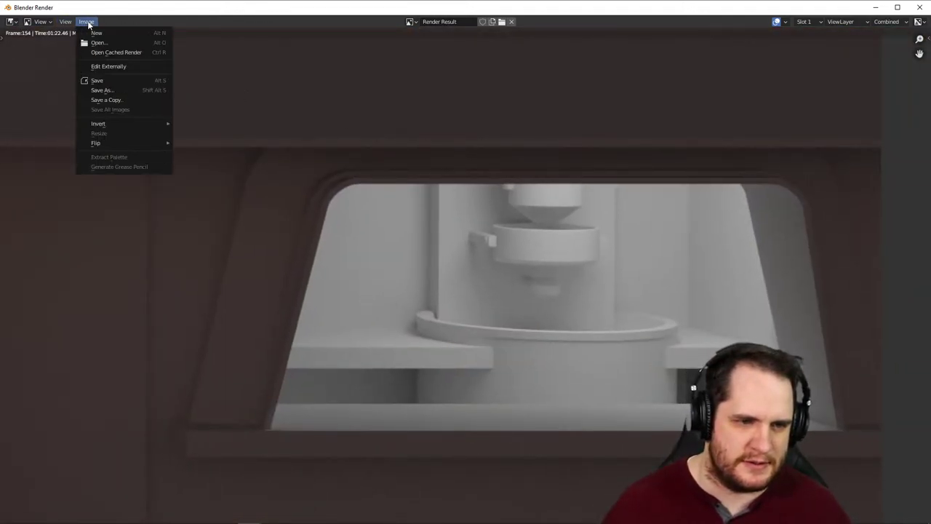
pyautogui.click(919, 8)
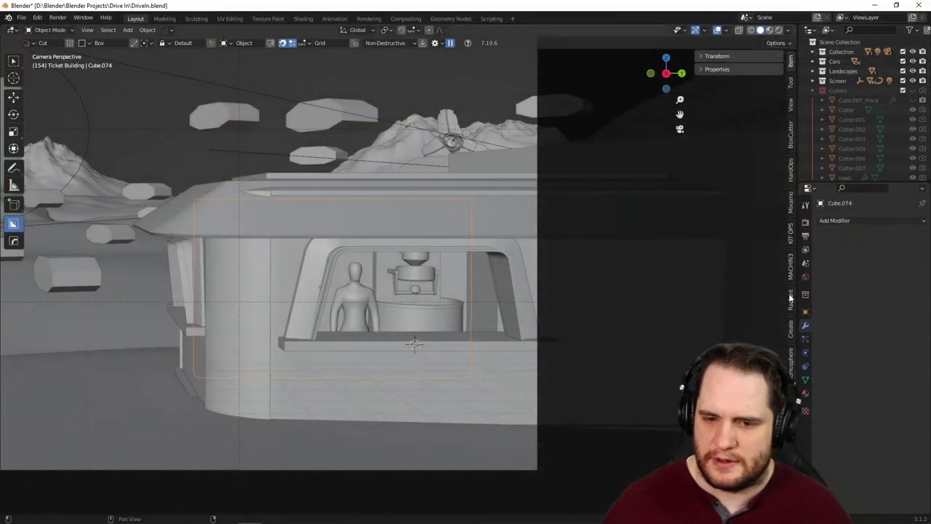
# - In Render properties, change Light Paths Max Bounces Total from 12 to 8
pyautogui.click(806, 236)
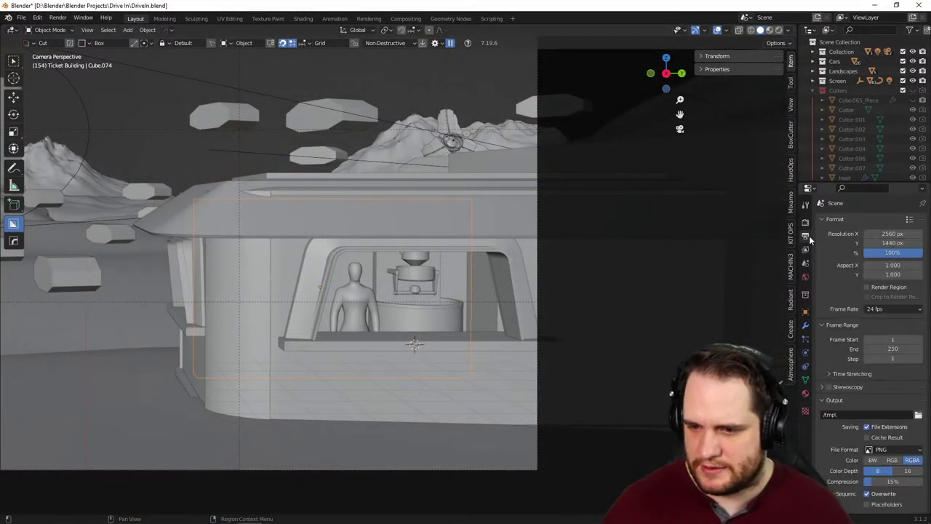
pyautogui.scroll(-2, 855, 300)
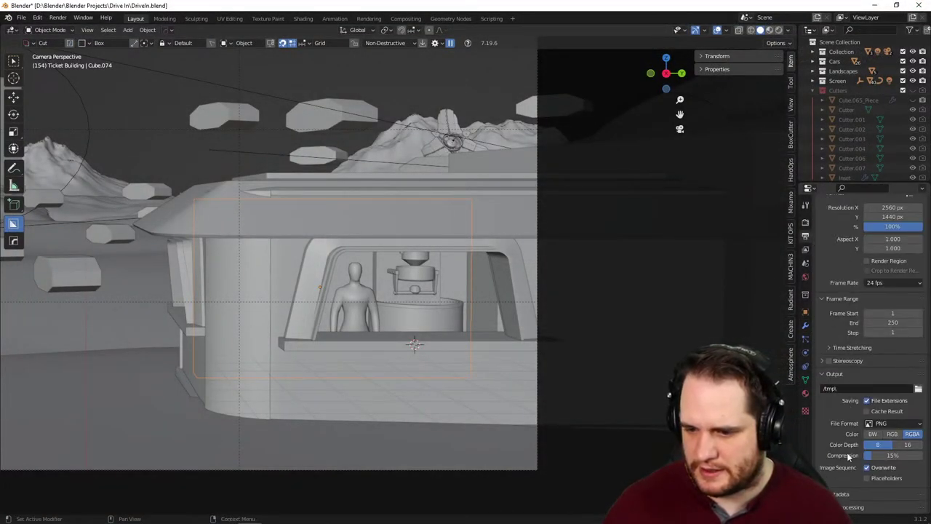
pyautogui.click(806, 224)
pyautogui.scroll(-3, 855, 415)
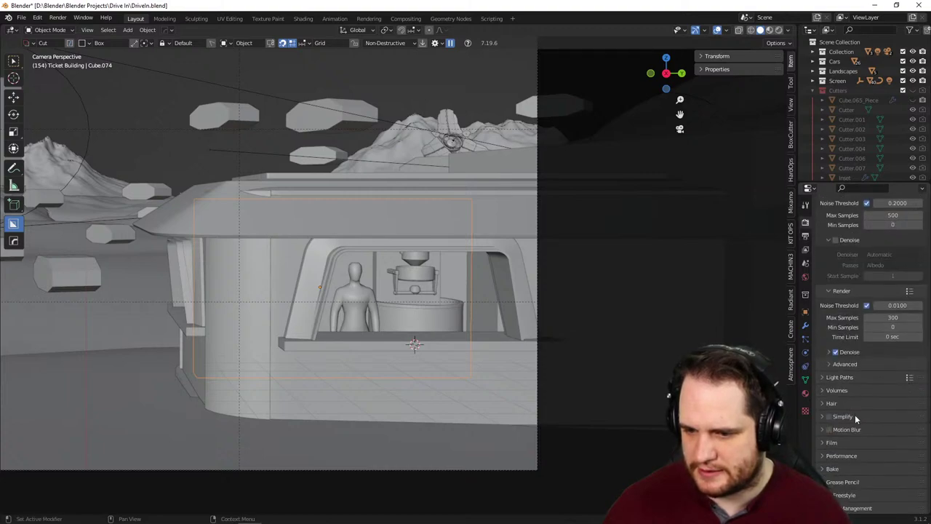
pyautogui.click(826, 378)
pyautogui.scroll(-3, 854, 416)
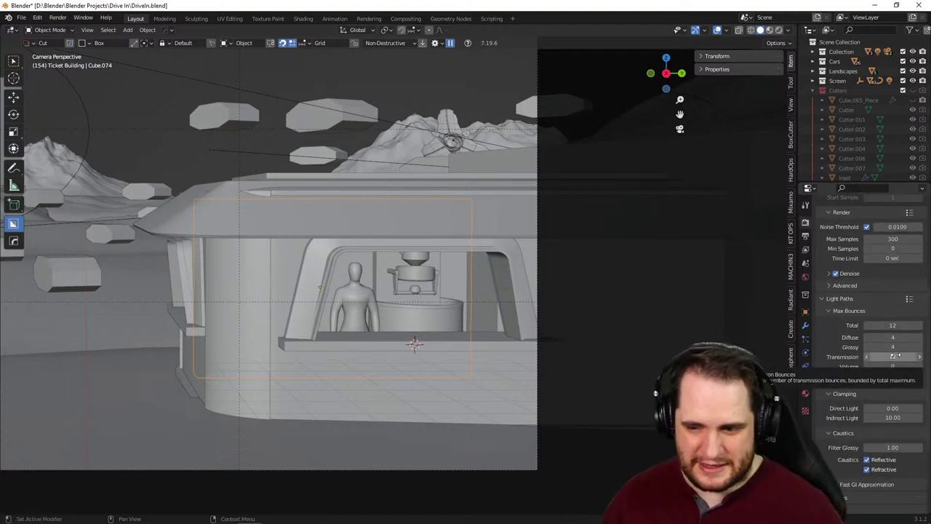
pyautogui.click(897, 326)
pyautogui.write('8')
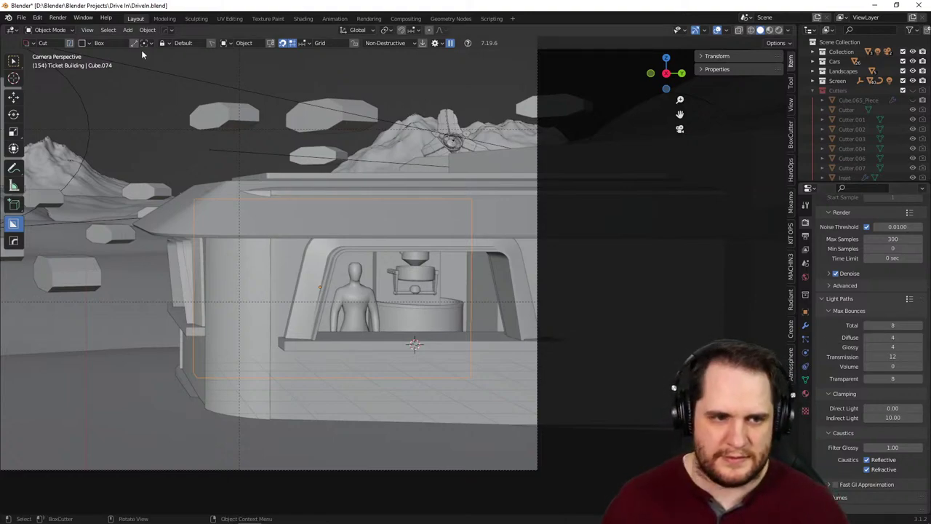
pyautogui.click(57, 19)
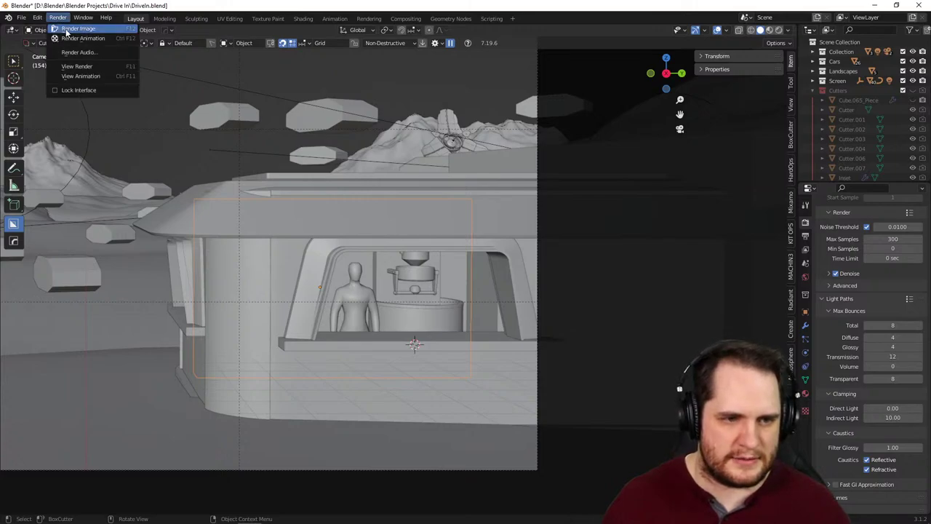
# - Render frame 154 from the camera and pan and zoom the result onto the kettle
pyautogui.click(68, 29)
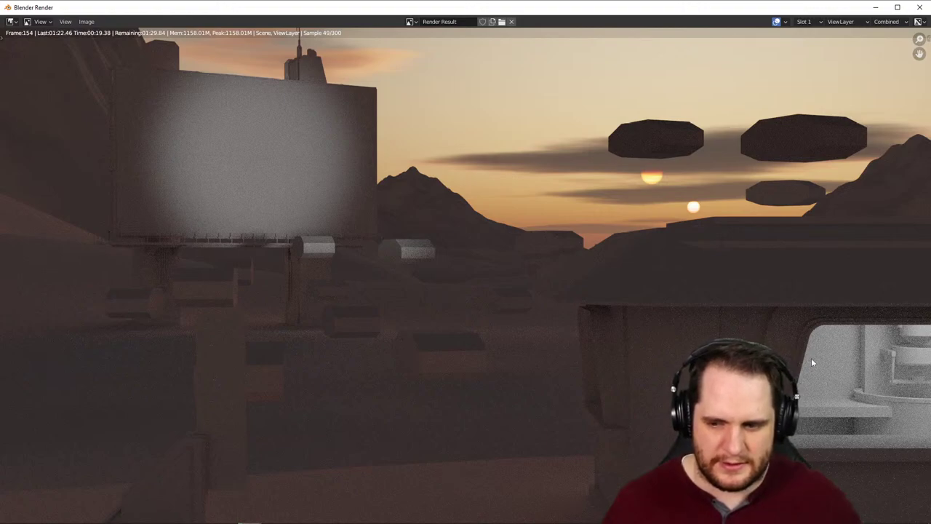
pyautogui.moveTo(818, 390); pyautogui.dragTo(588, 335, button='middle')
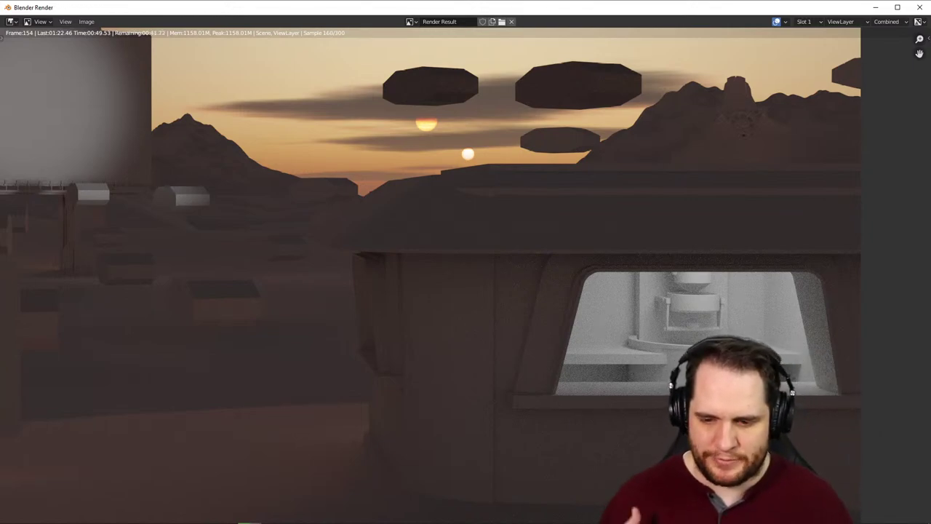
pyautogui.scroll(-3, 690, 380)
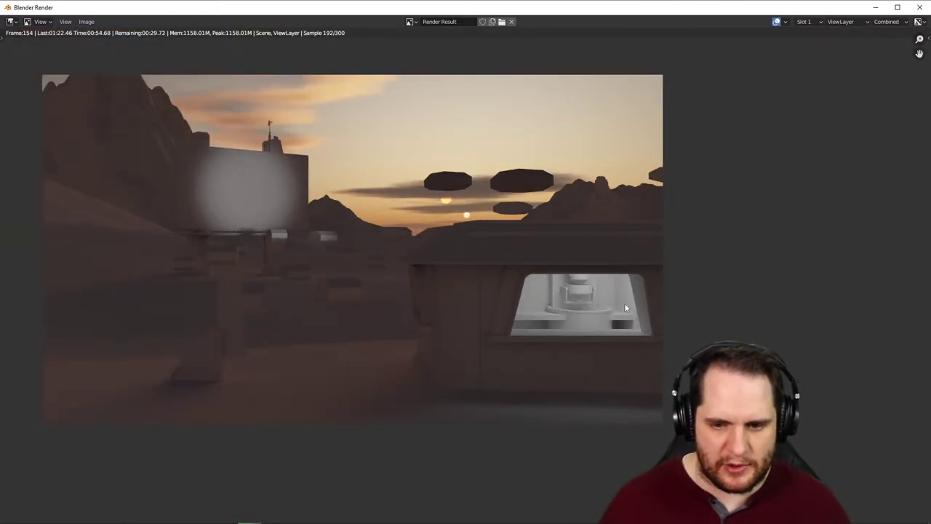
pyautogui.scroll(5, 630, 376)
pyautogui.scroll(-1, 644, 381)
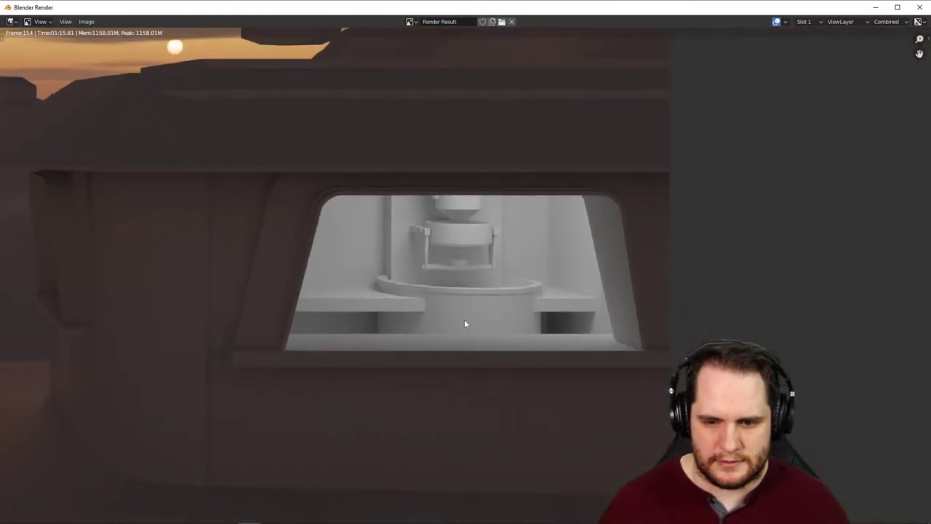
pyautogui.scroll(6, 466, 323)
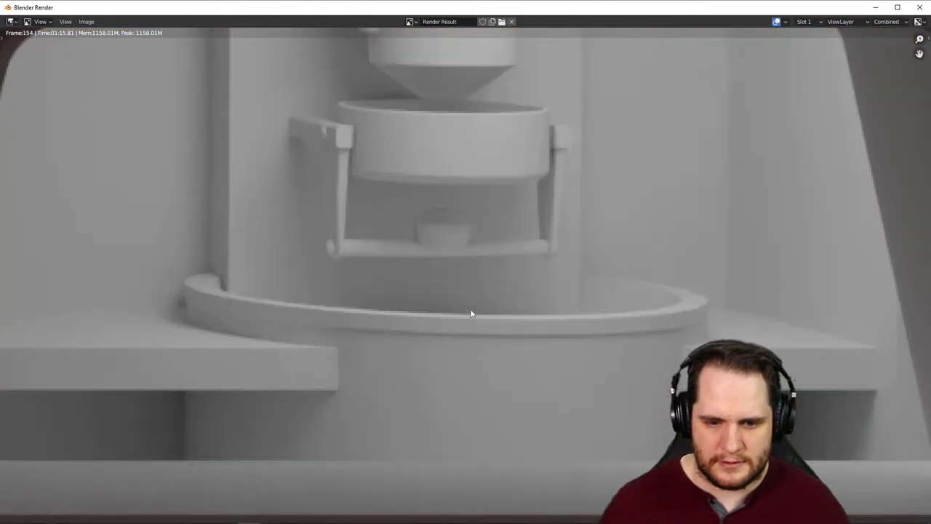
pyautogui.moveTo(454, 317); pyautogui.dragTo(484, 332, button='middle')
pyautogui.scroll(-4, 484, 333)
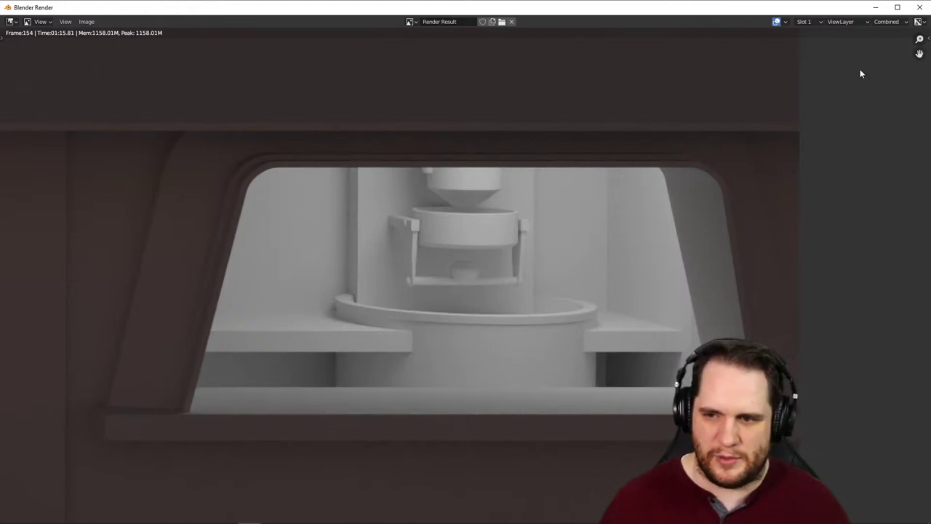
# - Close the render window, frame Cylinder.017, and orbit it, toggling camera view
pyautogui.click(924, 8)
pyautogui.scroll(2, 522, 357)
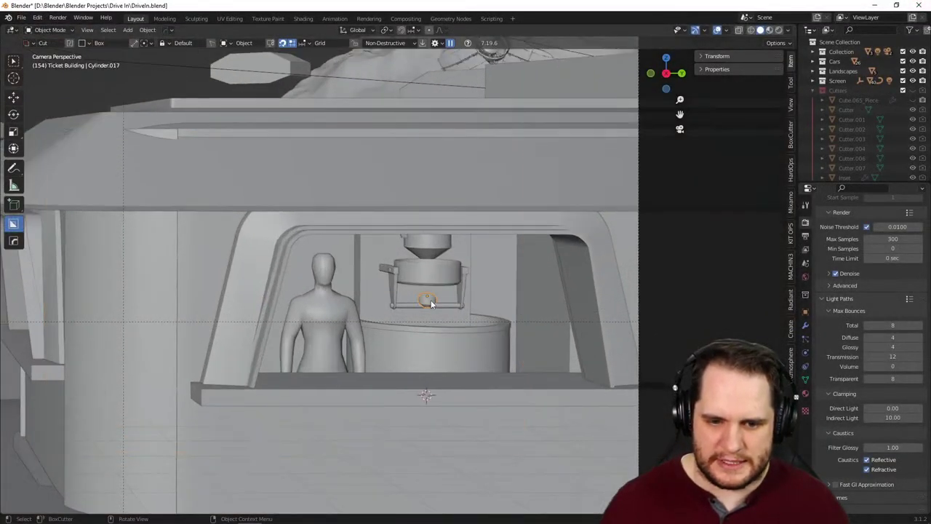
pyautogui.press('KP_Decimal')
pyautogui.scroll(-4, 463, 312)
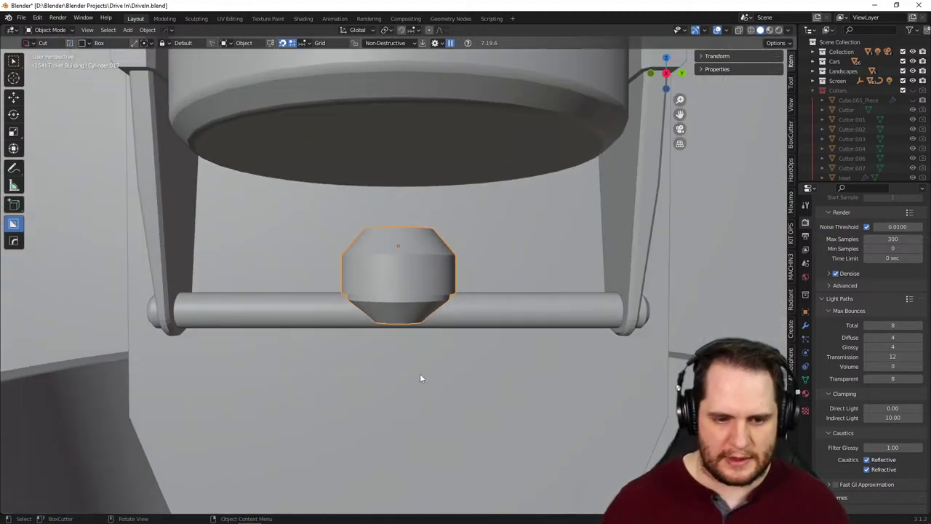
pyautogui.moveTo(420, 373); pyautogui.dragTo(375, 306, button='middle')
pyautogui.scroll(3, 419, 294)
pyautogui.scroll(-1, 393, 306)
pyautogui.press('KP_0')
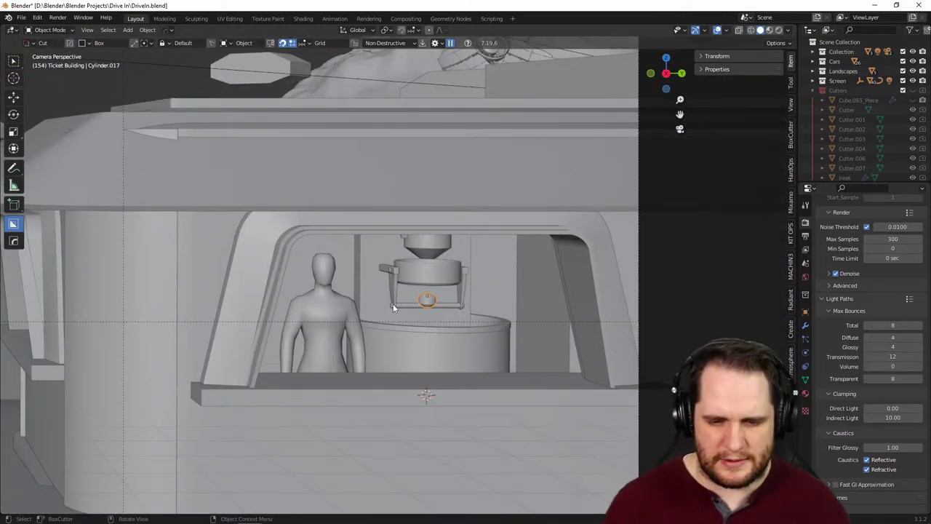
pyautogui.press('KP_0')
pyautogui.press('KP_0')
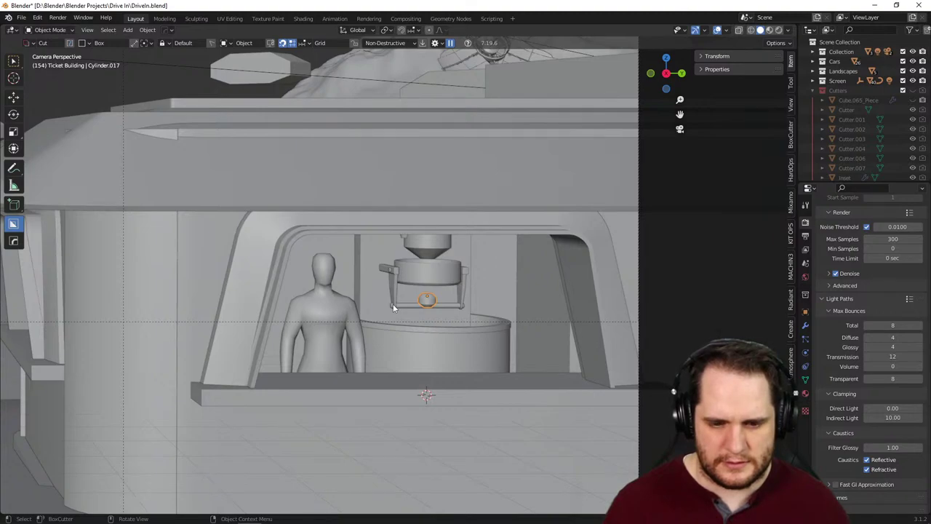
pyautogui.press('KP_0')
pyautogui.moveTo(373, 279); pyautogui.dragTo(455, 279, button='middle')
# - Select Cube.080 and inset its lower and upper support-arm faces
pyautogui.press('Tab')
pyautogui.press('Tab')
pyautogui.click(399, 246)
pyautogui.press('Tab')
pyautogui.click(485, 331)
pyautogui.keyDown('shift'); pyautogui.click(505, 211); pyautogui.keyUp('shift')
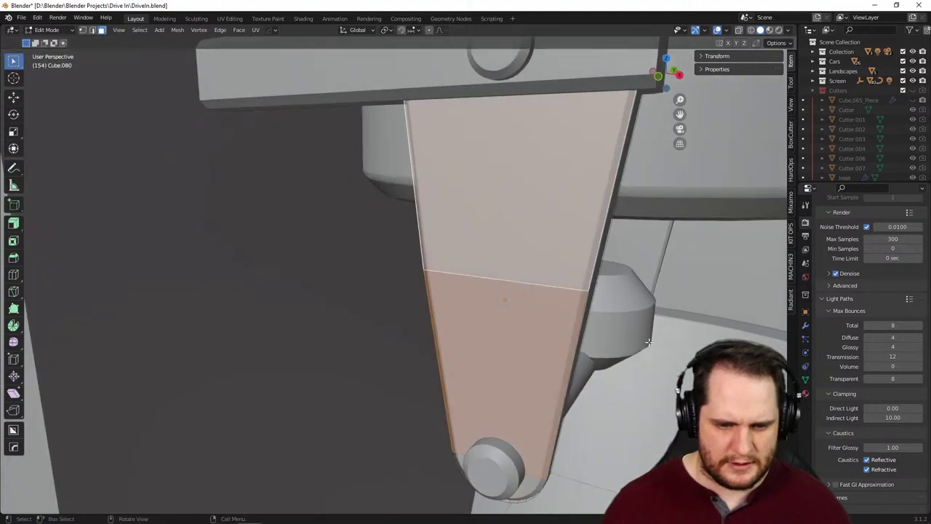
pyautogui.press('i')
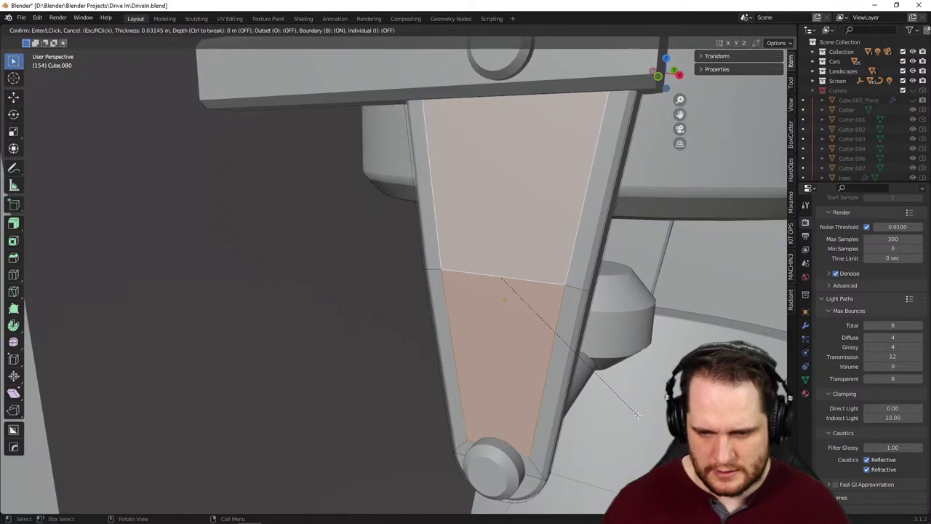
pyautogui.click(637, 415)
pyautogui.moveTo(638, 414); pyautogui.dragTo(544, 398, button='middle')
pyautogui.click(481, 404)
pyautogui.hotkey('alt', 'a')
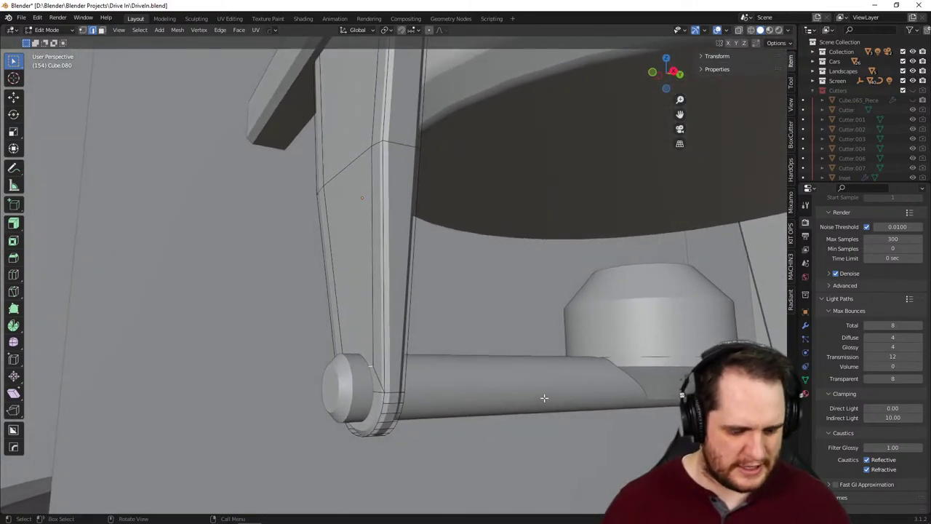
# - Try a vertical move of an arm edge loop, cancel it, and orbit for a front view
pyautogui.press('g')
pyautogui.press('z')
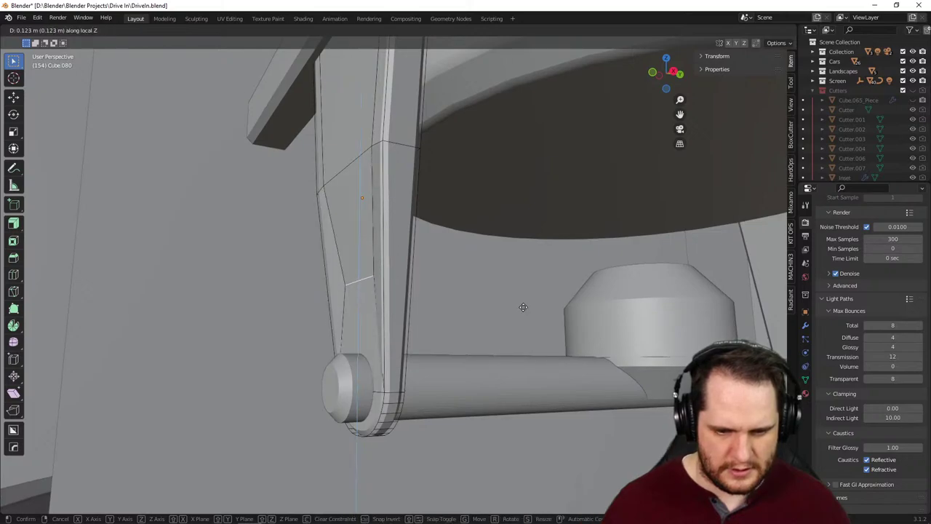
pyautogui.press('z')
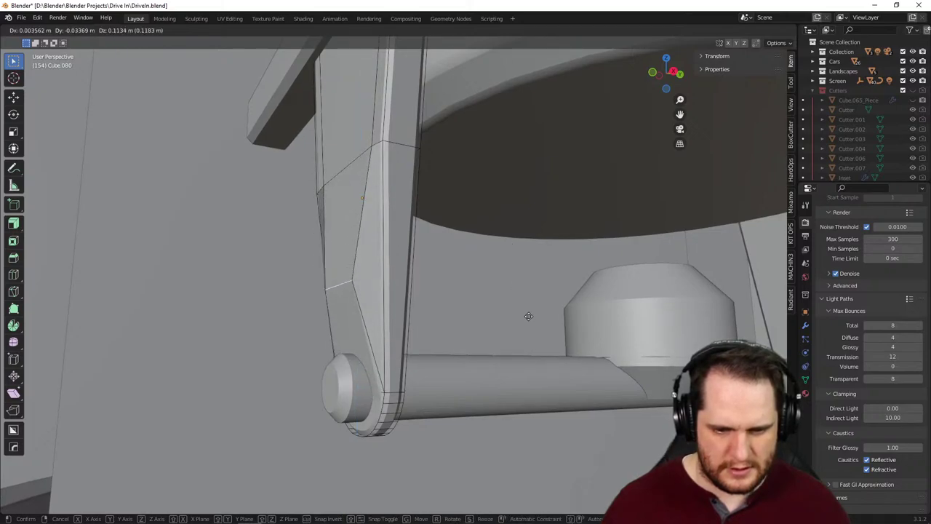
pyautogui.rightClick(547, 302)
pyautogui.moveTo(561, 336)
pyautogui.mouseDown(button='middle')
pyautogui.moveTo(553, 342)
pyautogui.moveTo(567, 347)
pyautogui.mouseUp(button='middle')
pyautogui.scroll(3, 566, 347)
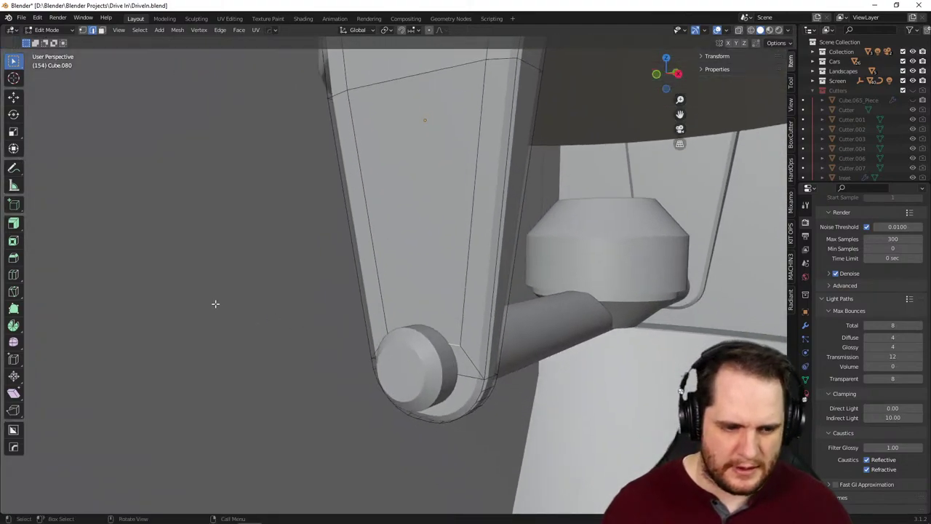
pyautogui.moveTo(420, 353); pyautogui.dragTo(368, 354, button='middle')
# - Add a loop cut across the support arm
pyautogui.scroll(2, 391, 360)
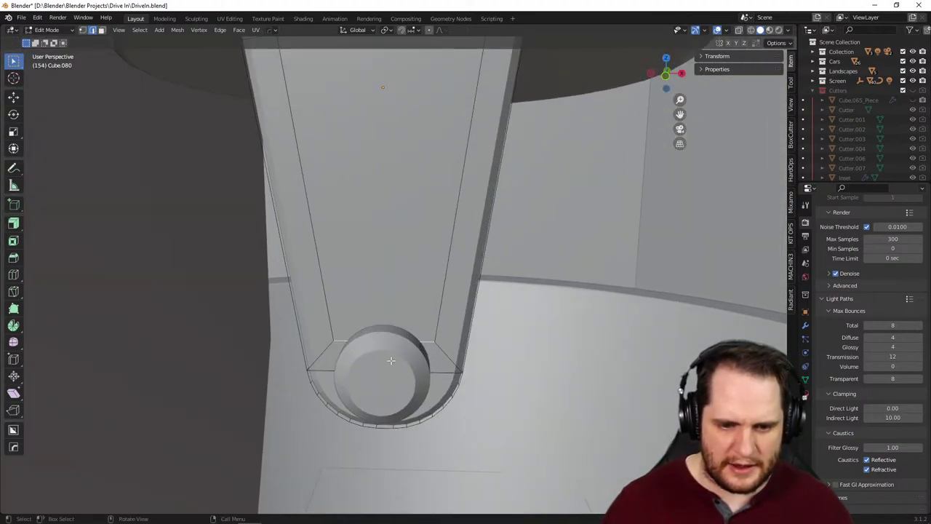
pyautogui.click(13, 274)
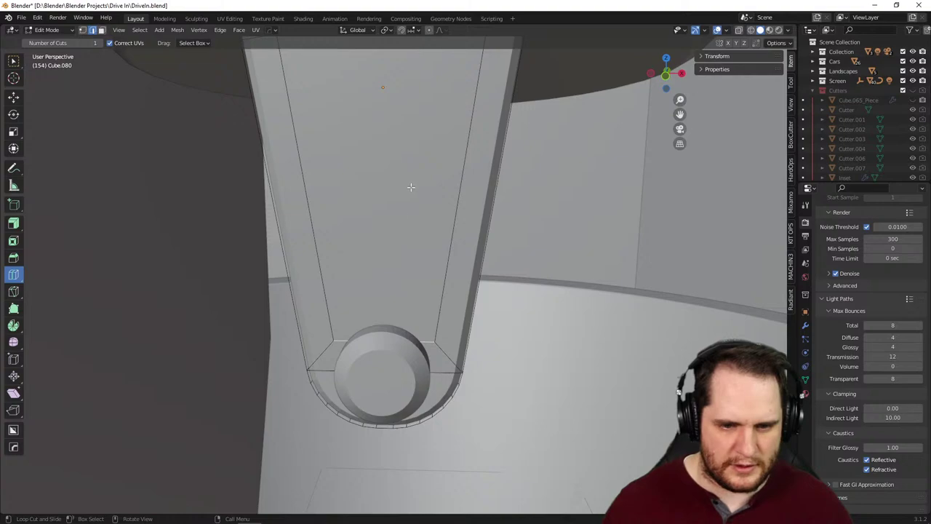
pyautogui.click(309, 226)
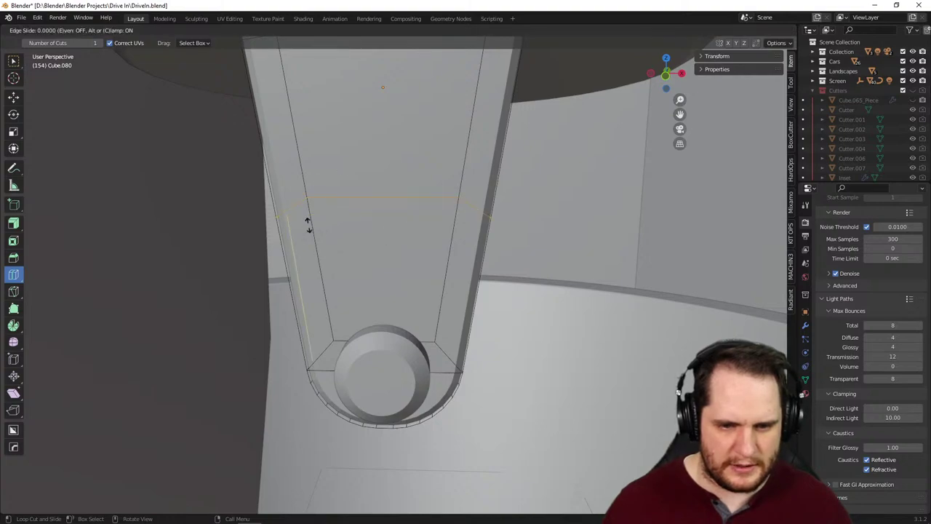
pyautogui.click(309, 345)
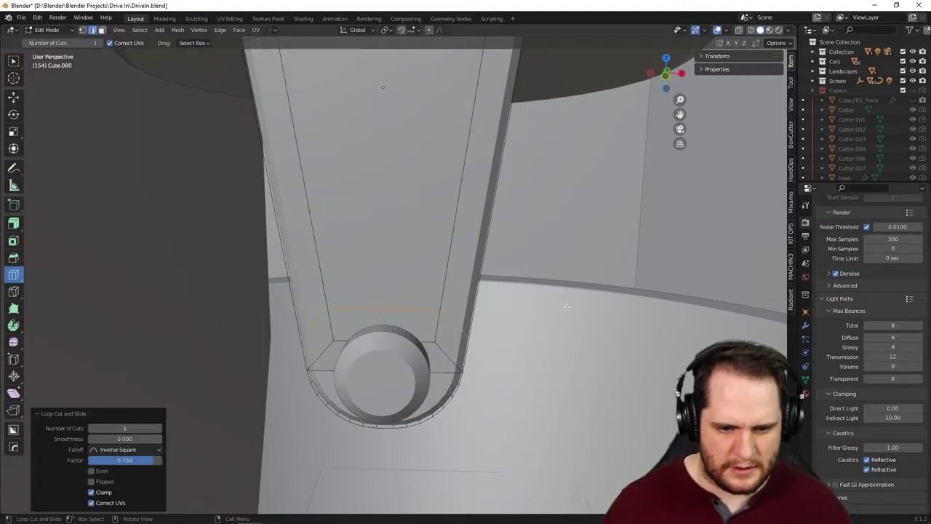
pyautogui.moveTo(310, 345); pyautogui.dragTo(362, 227, button='middle')
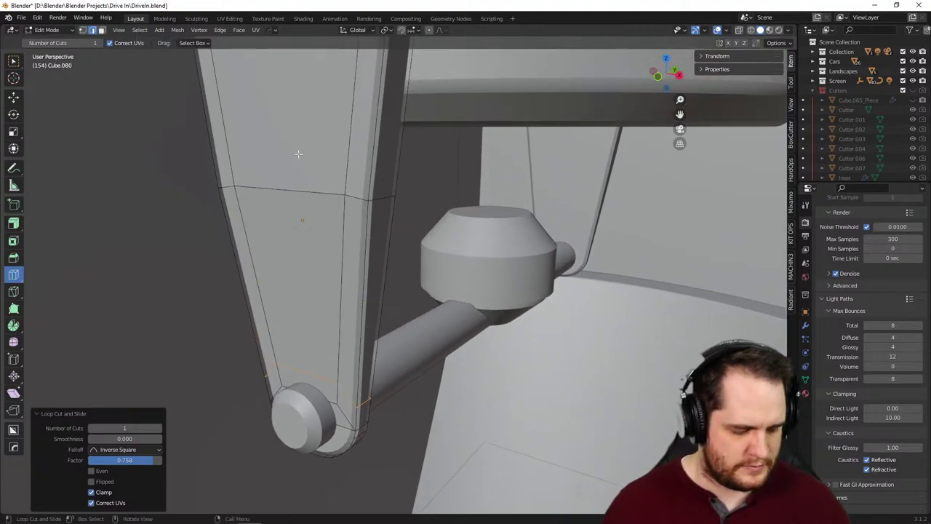
# - Extrude the two inner arm faces about -0.006 m inward to form a recessed panel
pyautogui.hotkey('alt', 'a')
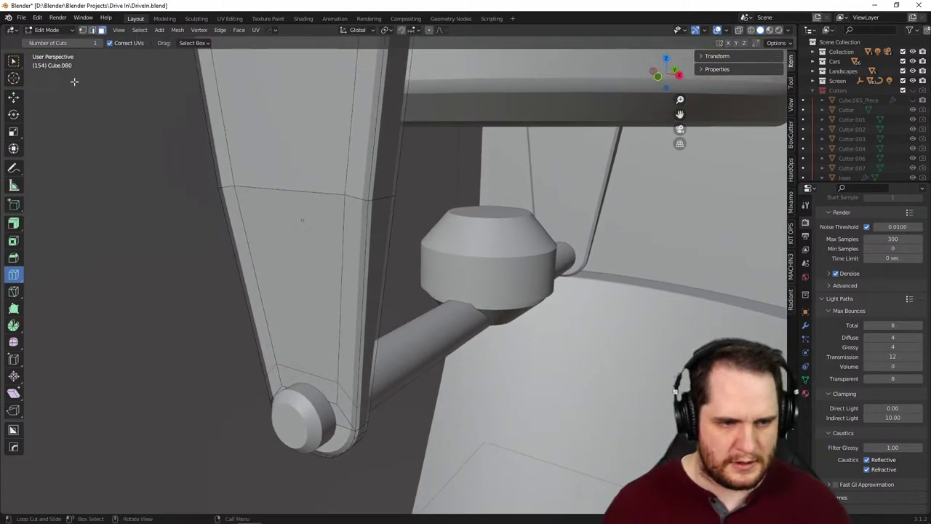
pyautogui.click(14, 61)
pyautogui.click(291, 120)
pyautogui.keyDown('shift'); pyautogui.click(302, 284); pyautogui.keyUp('shift')
pyautogui.moveTo(302, 284); pyautogui.dragTo(414, 313, button='middle')
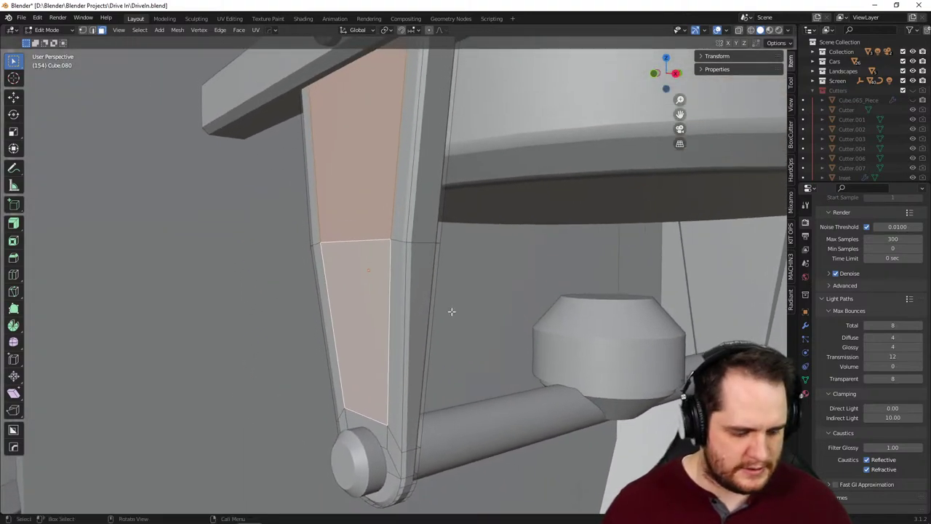
pyautogui.press('e')
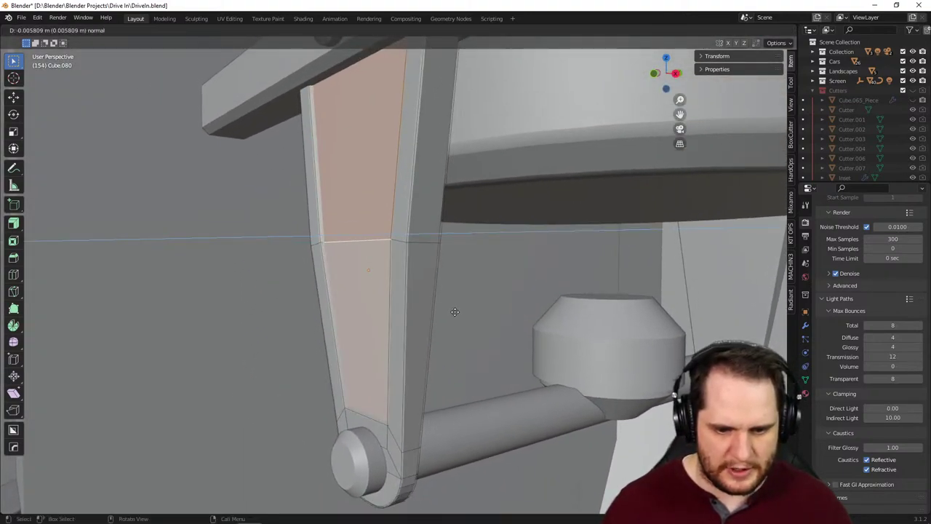
pyautogui.click(454, 312)
pyautogui.press('Tab')
# - Frame the kettle and orbit in to inspect the nut on the rod from below
pyautogui.press('KP_Decimal')
pyautogui.moveTo(459, 314); pyautogui.dragTo(336, 378, button='middle')
pyautogui.scroll(3, 390, 260)
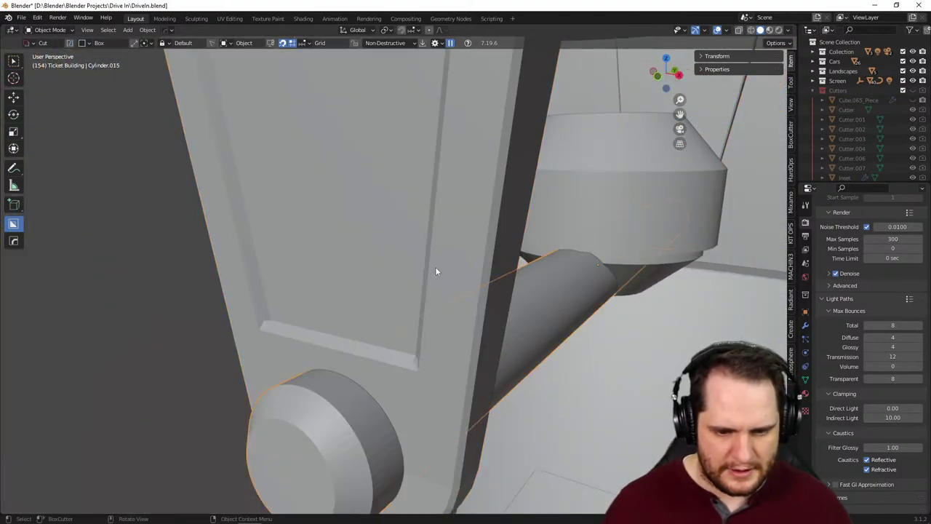
pyautogui.press('Tab')
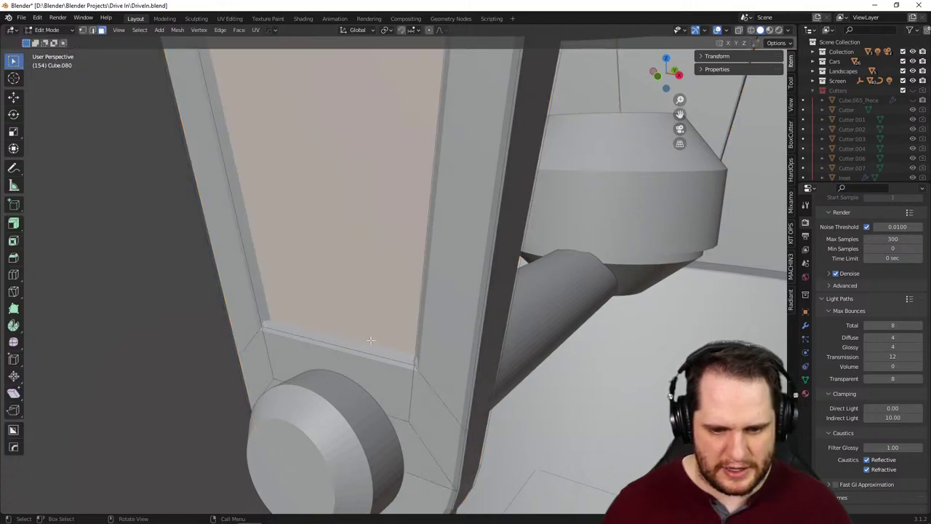
pyautogui.moveTo(397, 368); pyautogui.dragTo(456, 331, button='middle')
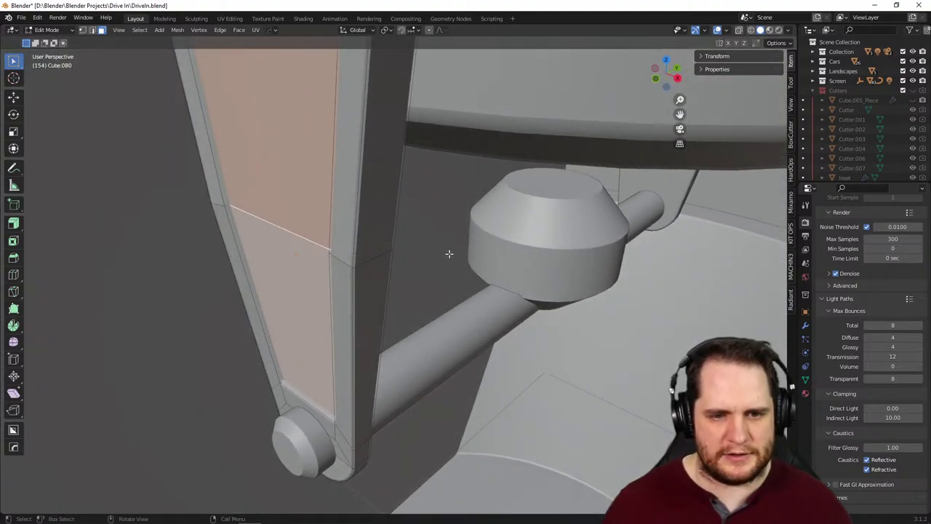
pyautogui.moveTo(449, 253); pyautogui.dragTo(429, 303, button='middle')
pyautogui.press('Tab')
# - Extrude a short stem down from the nut's bottom face
pyautogui.press('Tab')
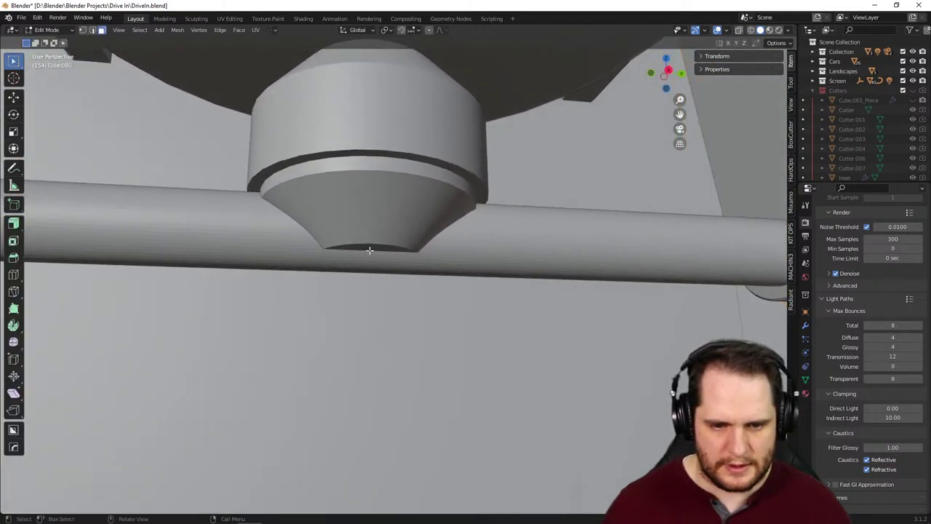
pyautogui.press('Tab')
pyautogui.click(357, 233)
pyautogui.press('Tab')
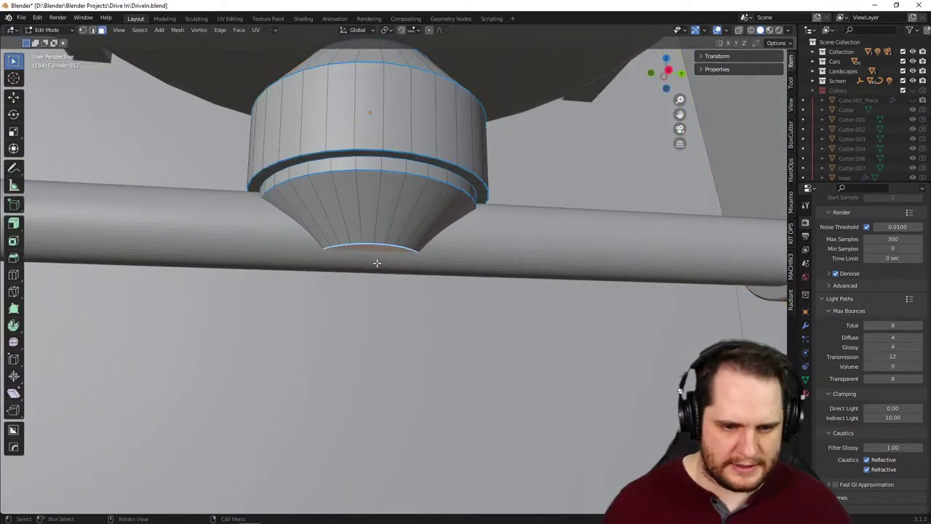
pyautogui.press('e')
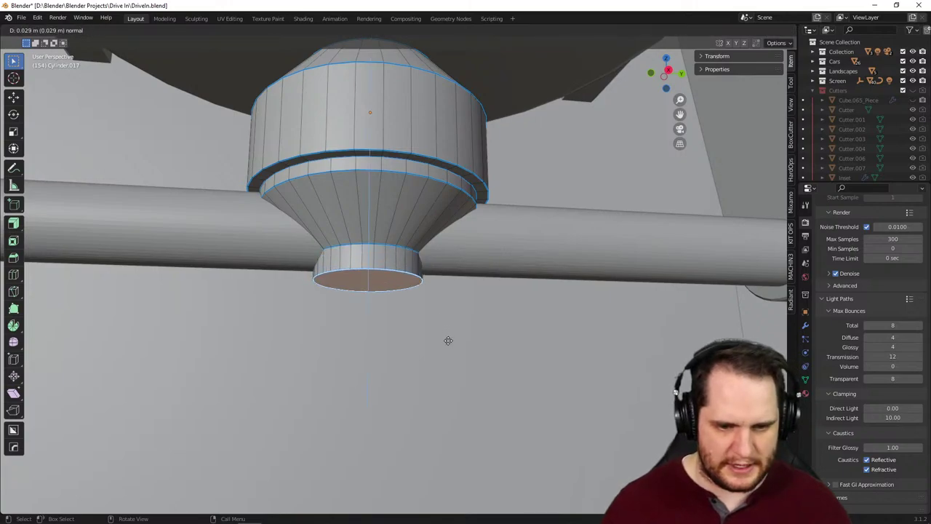
pyautogui.click(448, 339)
pyautogui.moveTo(448, 339); pyautogui.dragTo(466, 298, button='middle')
pyautogui.press('Tab')
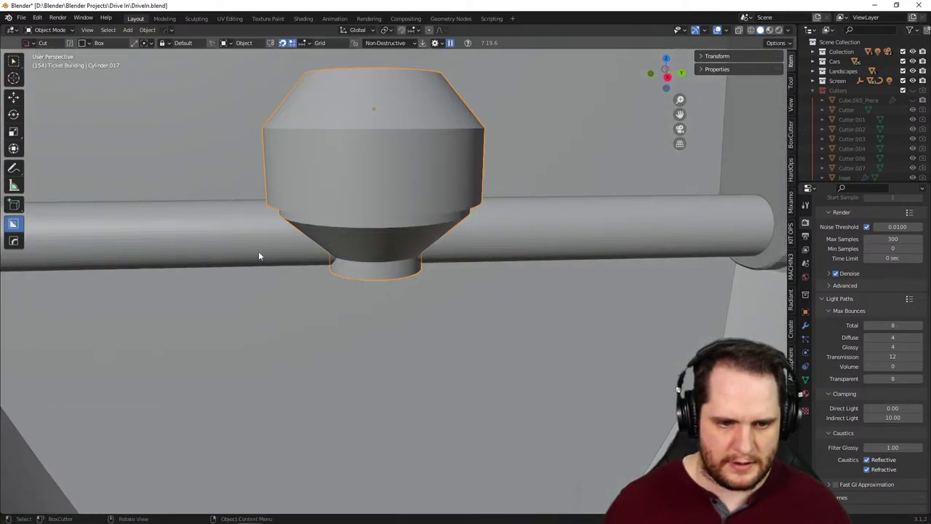
# - Add a loop cut around the rod beside the nut
pyautogui.click(246, 246)
pyautogui.press('Tab')
pyautogui.keyDown('shift'); pyautogui.moveTo(239, 265); pyautogui.dragTo(315, 265, button='middle'); pyautogui.keyUp('shift')
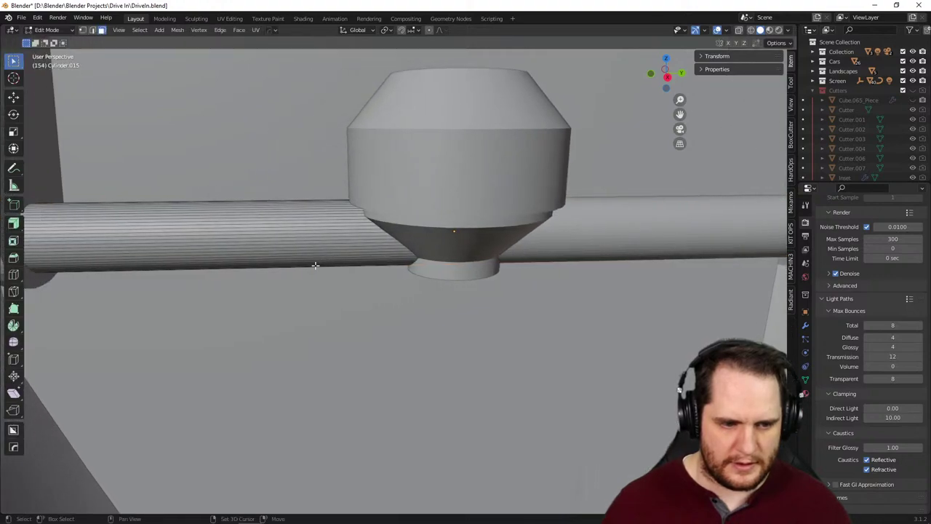
pyautogui.click(14, 275)
pyautogui.click(246, 240)
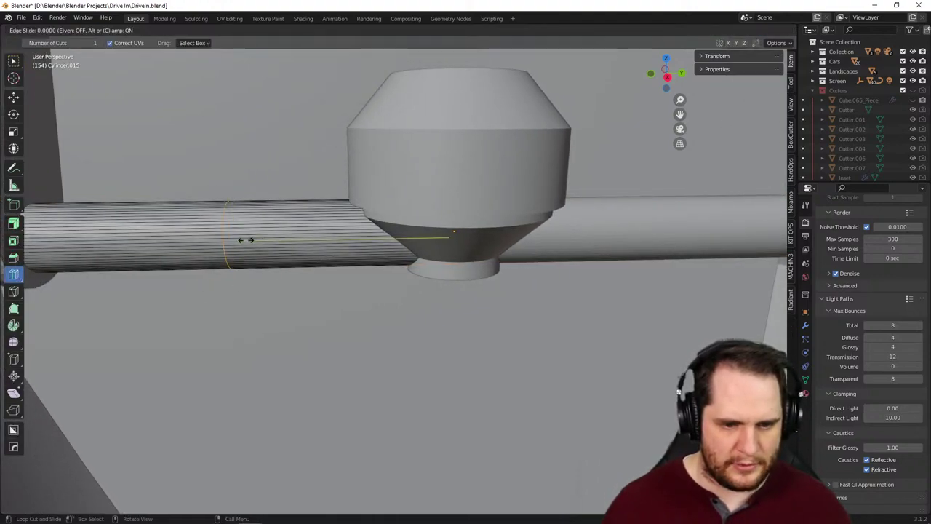
pyautogui.click(366, 243)
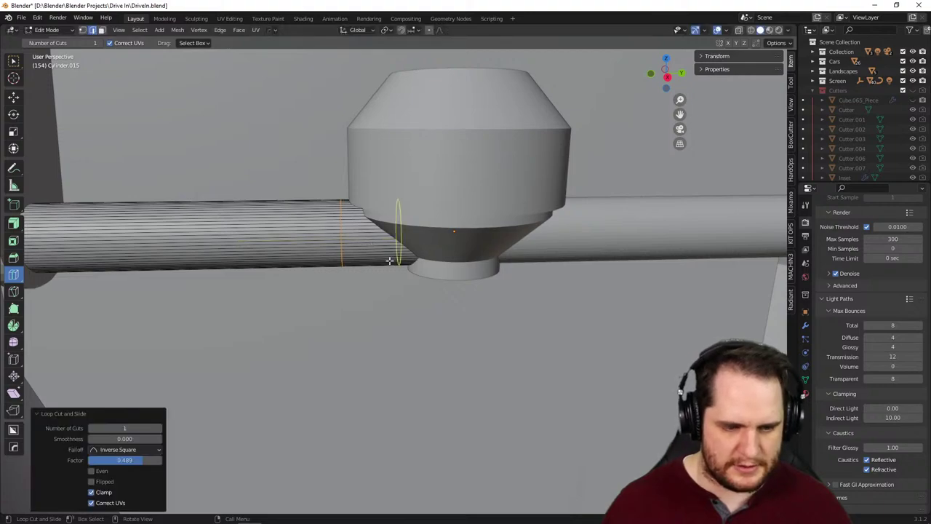
pyautogui.hotkey('alt', 'a')
# - Select the rod face loop at the junction, then undo a cancelled extrusion
pyautogui.click(15, 61)
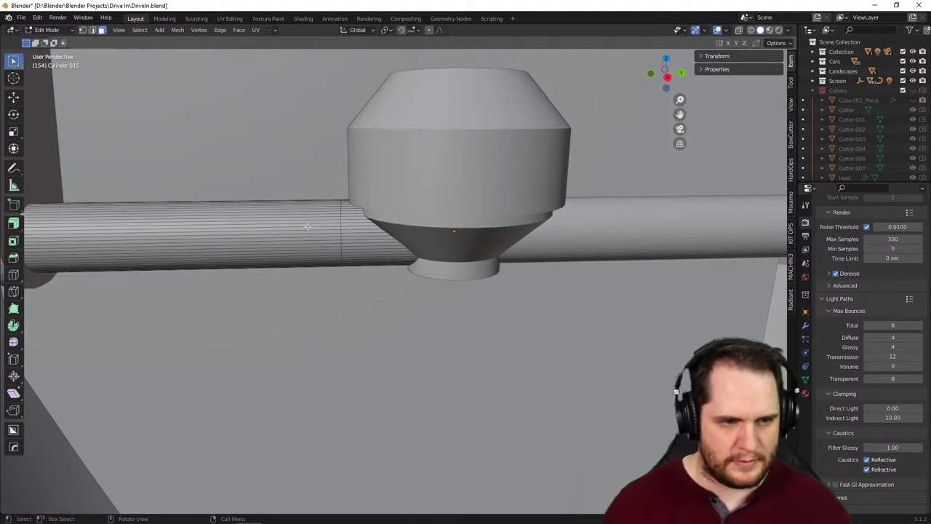
pyautogui.keyDown('ctrl'); pyautogui.click(375, 233); pyautogui.keyUp('ctrl')
pyautogui.moveTo(375, 233); pyautogui.dragTo(380, 231, button='middle')
pyautogui.keyDown('alt'); pyautogui.click(380, 232); pyautogui.keyUp('alt')
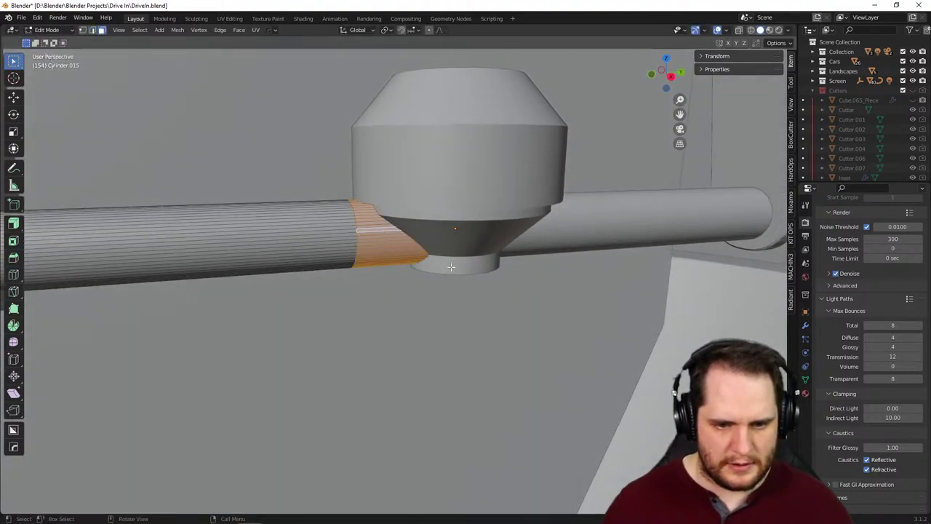
pyautogui.press('e')
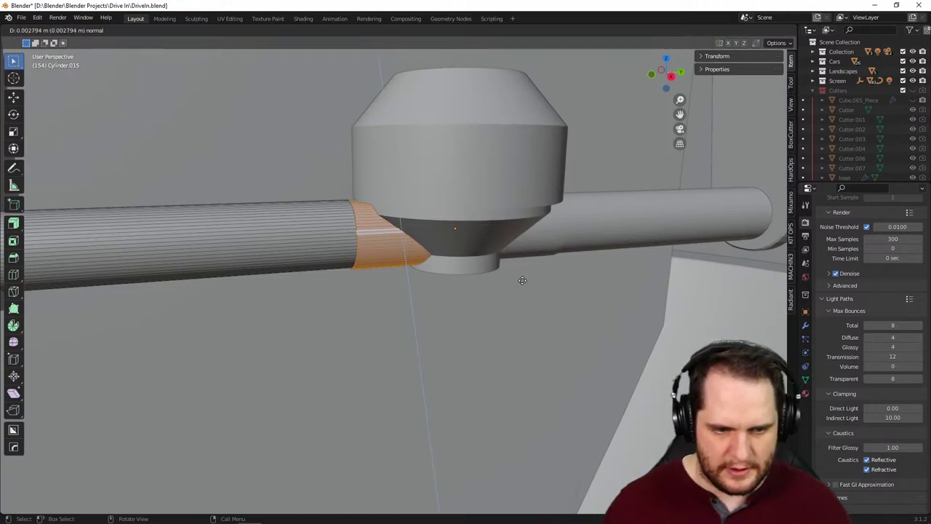
pyautogui.rightClick(522, 280)
pyautogui.hotkey('ctrl', 'z')
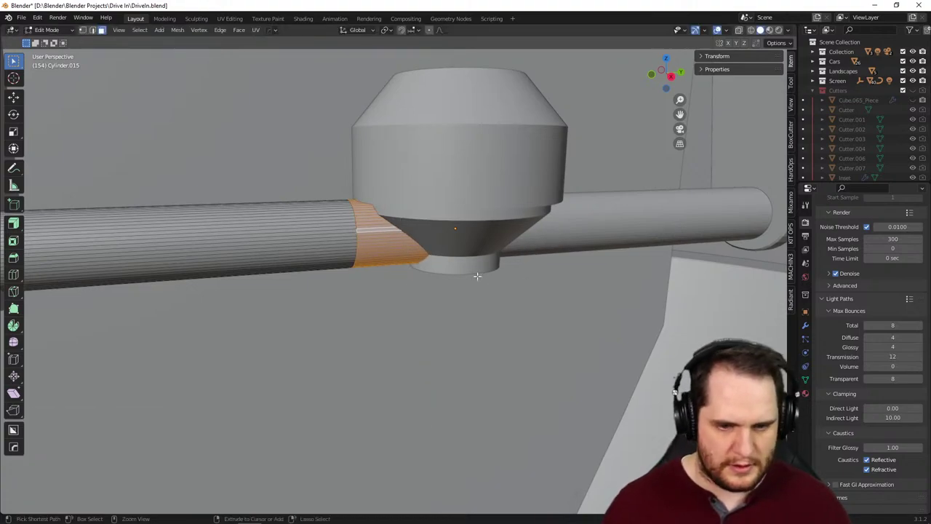
pyautogui.hotkey('ctrl', 'z')
# - Fatten the rod face loop beside the cone outward into a 0.00978 m collar
pyautogui.keyDown('alt'); pyautogui.click(381, 233); pyautogui.keyUp('alt')
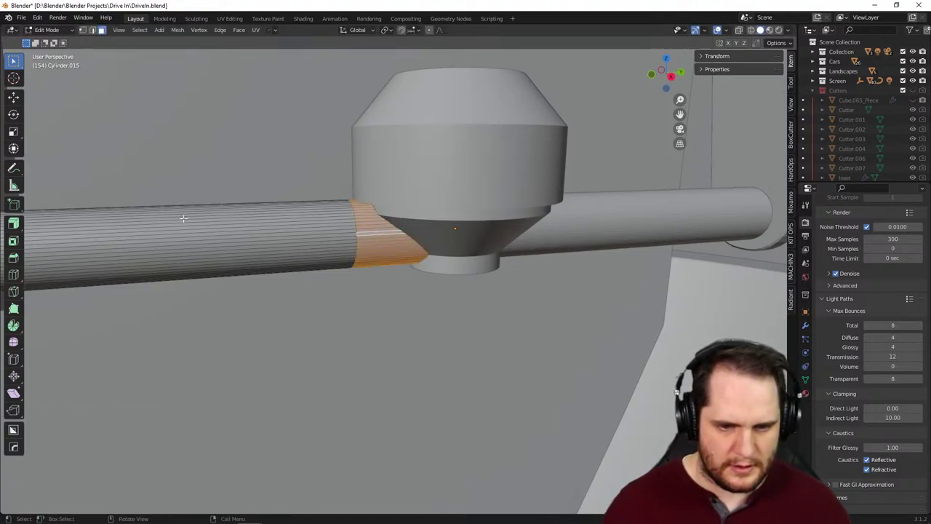
pyautogui.click(14, 224)
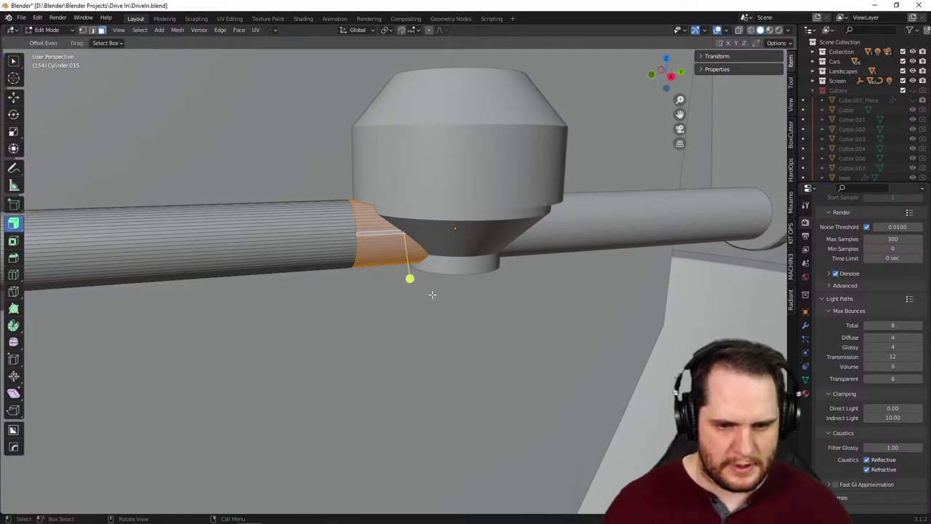
pyautogui.moveTo(411, 279)
pyautogui.mouseDown()
pyautogui.moveTo(410, 266)
pyautogui.moveTo(419, 278)
pyautogui.mouseUp()
pyautogui.moveTo(511, 312); pyautogui.dragTo(495, 297, button='middle')
pyautogui.press('Tab')
pyautogui.click(454, 262)
# - Extrude the nut's bottom edge loop 0.004322 m downward to lengthen the stem
pyautogui.press('Tab')
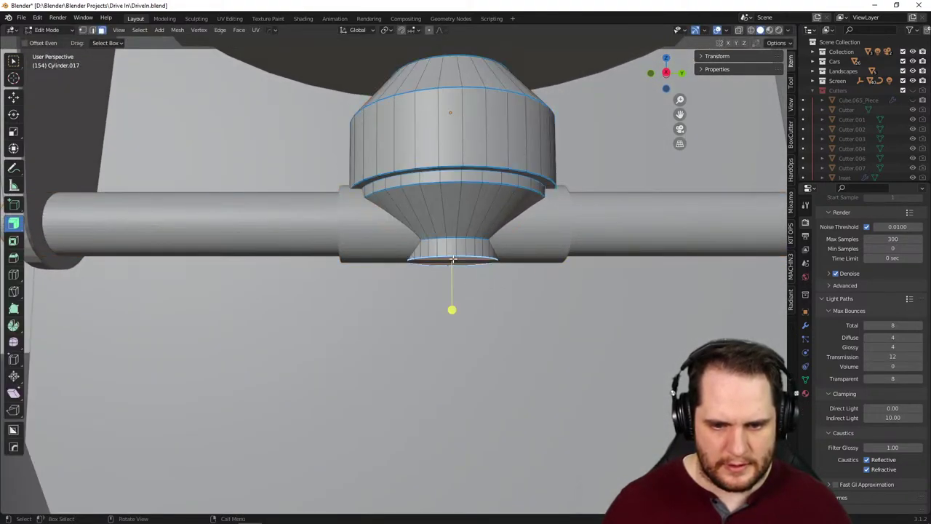
pyautogui.press('e')
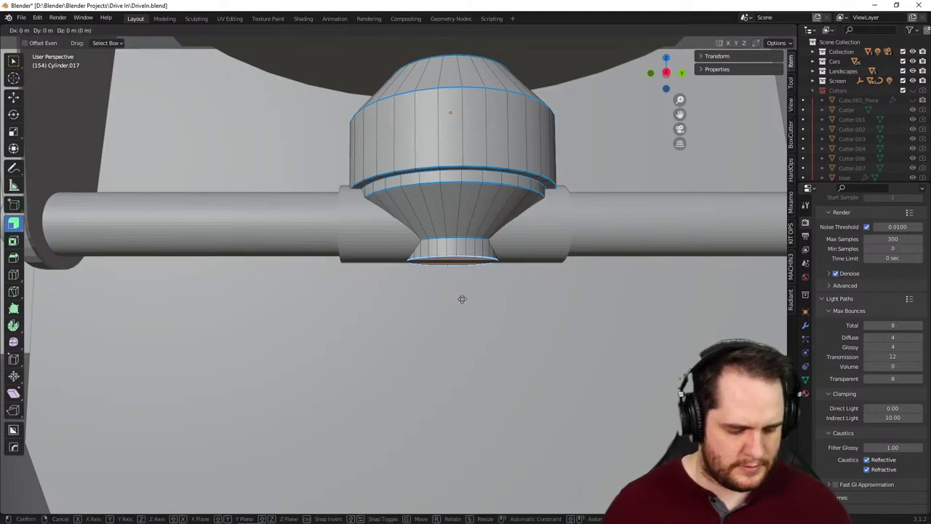
pyautogui.click(464, 302)
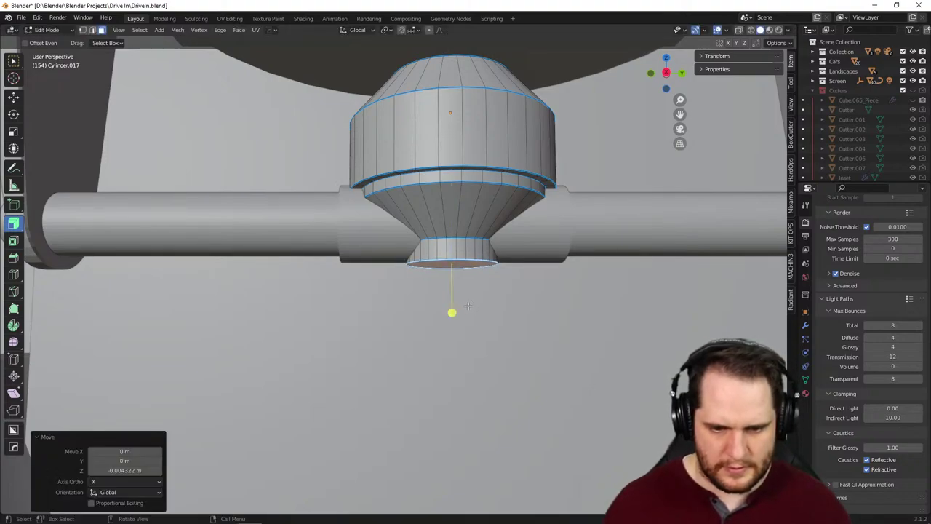
pyautogui.scroll(-5, 465, 305)
# - Orbit around the machine to inspect the kettle, lever assembly and the bowl below
pyautogui.moveTo(466, 309); pyautogui.dragTo(489, 276, button='middle')
pyautogui.scroll(6, 474, 370)
pyautogui.scroll(-4, 474, 369)
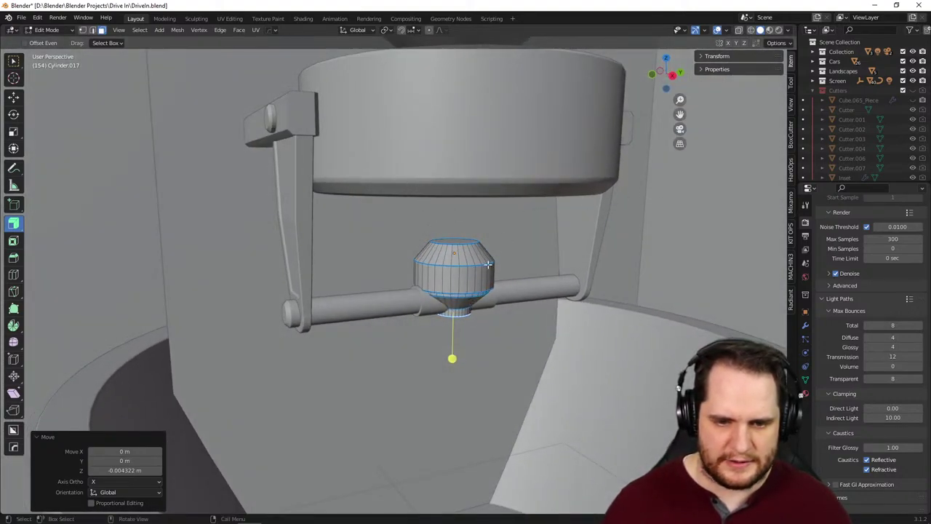
pyautogui.moveTo(489, 264); pyautogui.dragTo(473, 286, button='middle')
pyautogui.scroll(-3, 496, 282)
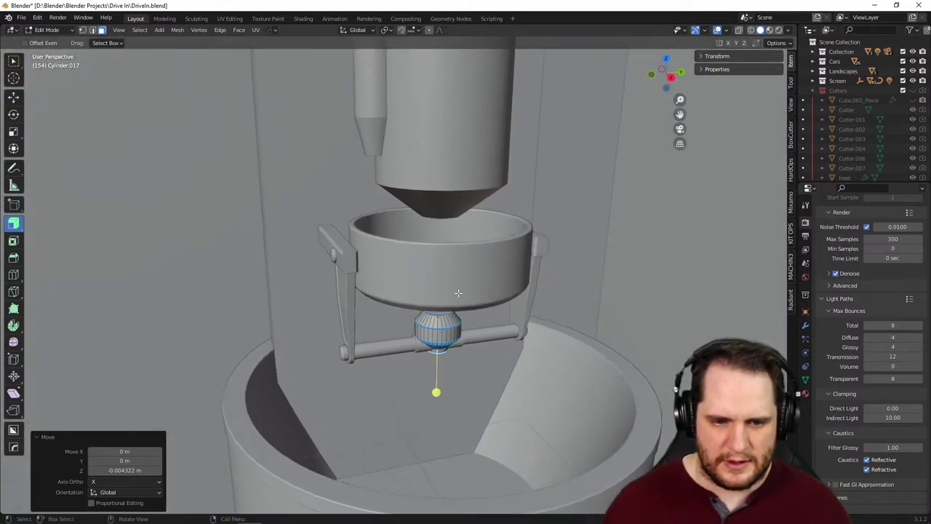
pyautogui.moveTo(459, 292); pyautogui.dragTo(423, 270, button='middle')
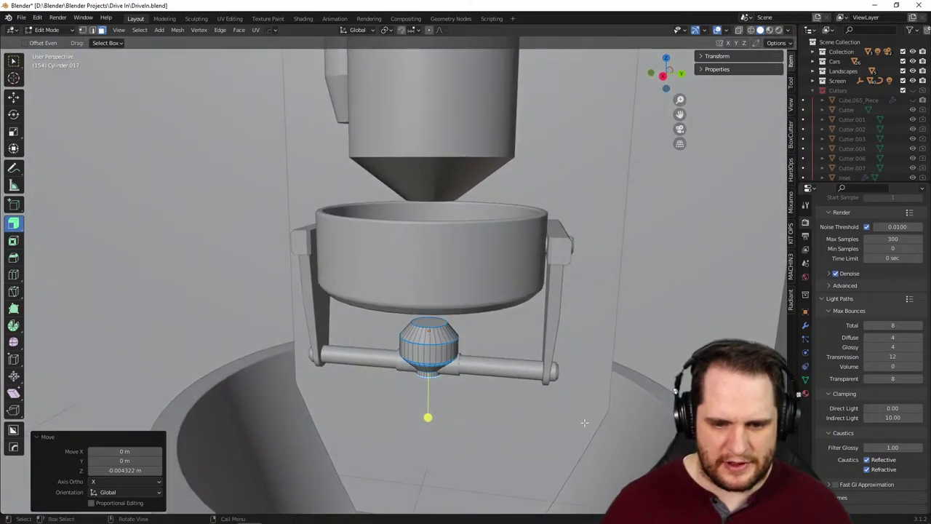
pyautogui.scroll(-3, 305, 391)
pyautogui.moveTo(306, 391); pyautogui.dragTo(434, 427, button='middle')
pyautogui.scroll(4, 434, 427)
pyautogui.moveTo(422, 254); pyautogui.dragTo(481, 349, button='middle')
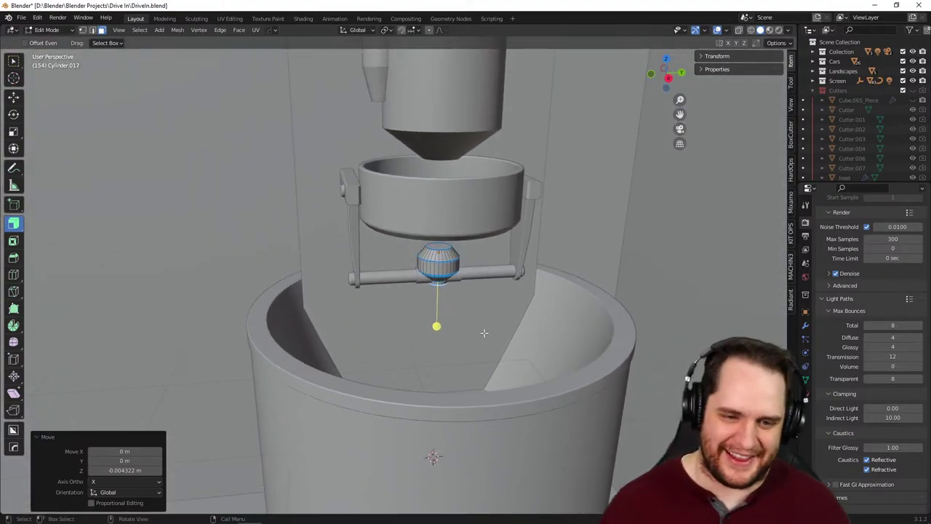
pyautogui.moveTo(506, 262); pyautogui.dragTo(499, 275, button='middle')
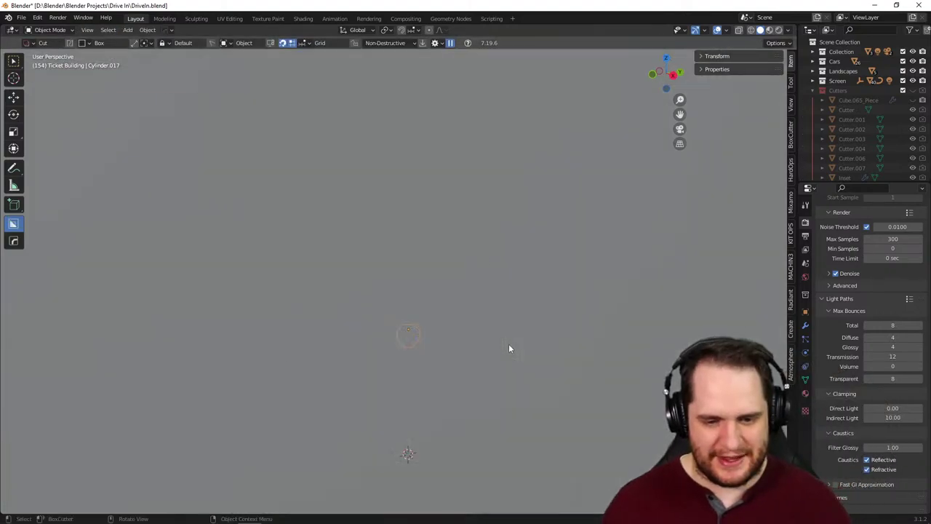
# - Leave camera view and frame the selected kettle bowl, Cylinder.016, up close
pyautogui.scroll(-3, 454, 337)
pyautogui.press('KP_0')
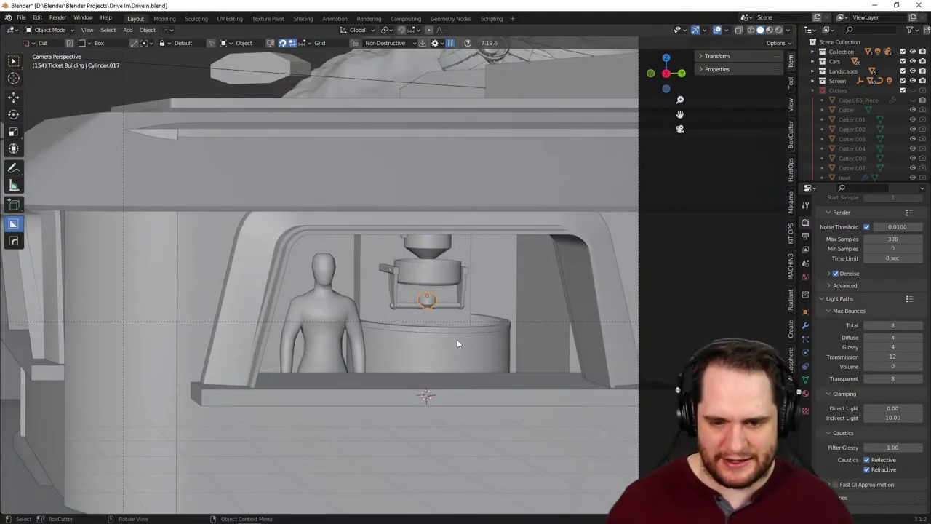
pyautogui.scroll(3, 459, 344)
pyautogui.scroll(-5, 451, 402)
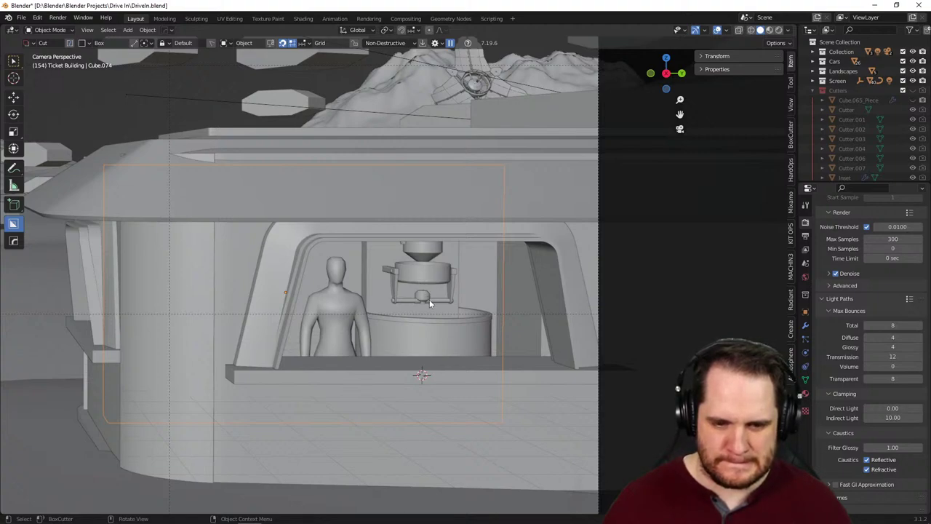
pyautogui.scroll(7, 429, 304)
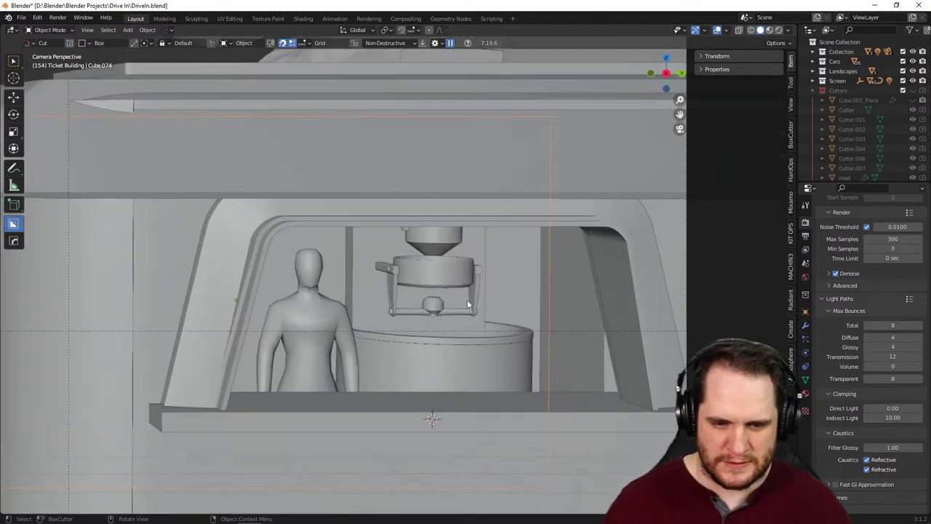
pyautogui.press('KP_0')
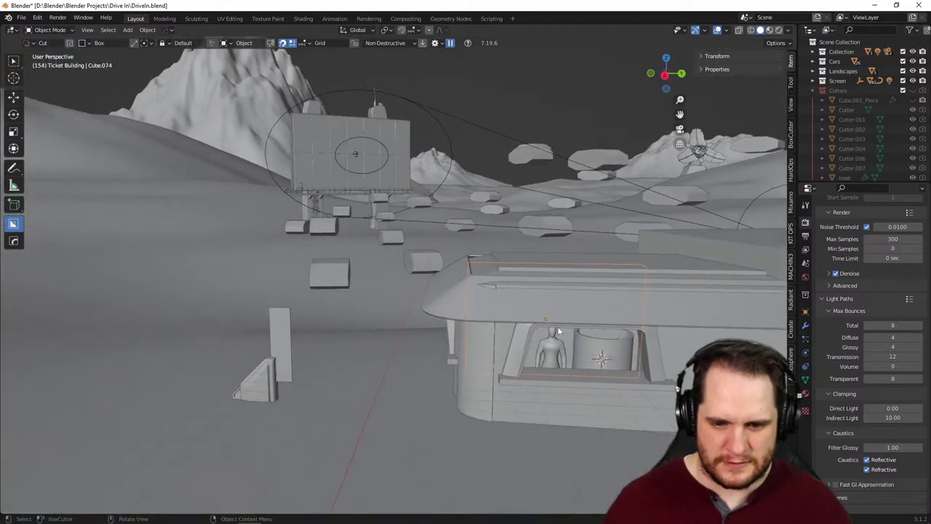
pyautogui.moveTo(590, 332); pyautogui.dragTo(480, 318, button='middle')
pyautogui.press('KP_Decimal')
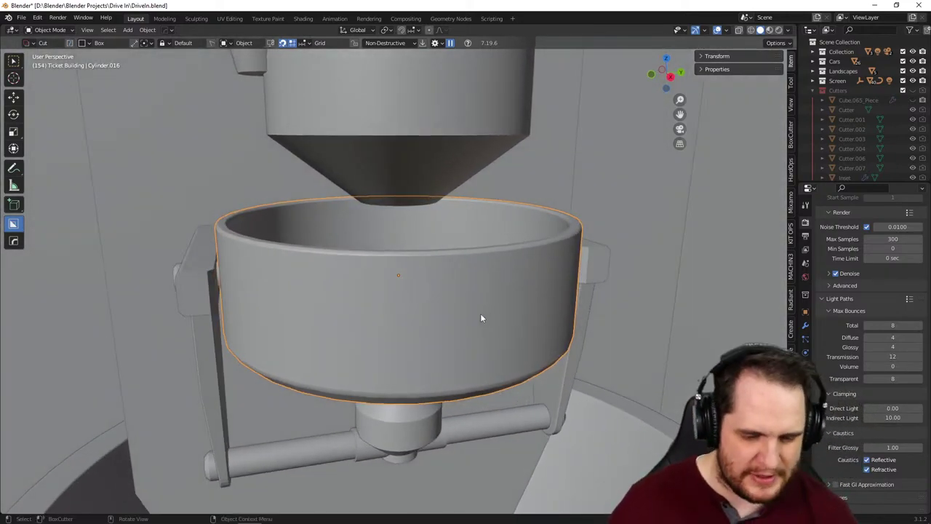
# - Add a cube, raise it along Z and scale it down to 0.108
pyautogui.hotkey('shift', 'a')
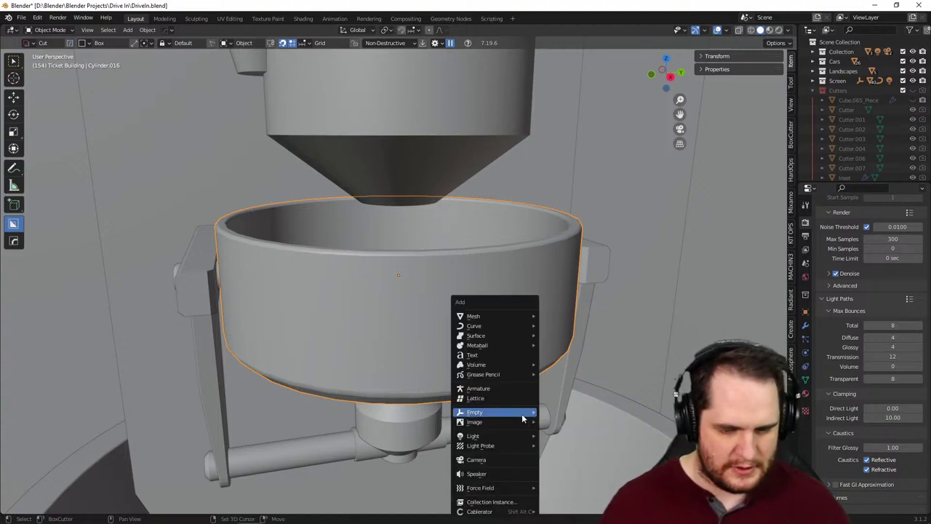
pyautogui.moveTo(518, 318)
pyautogui.click(573, 328)
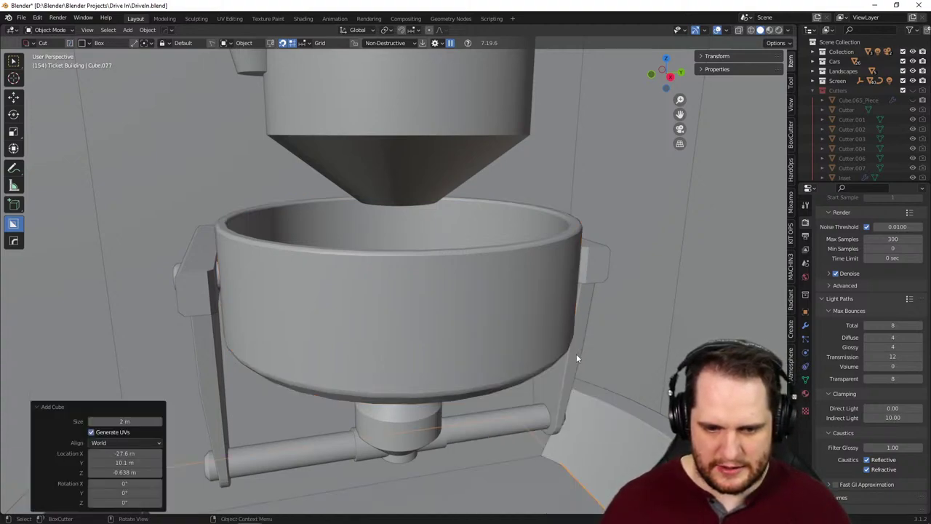
pyautogui.press('g')
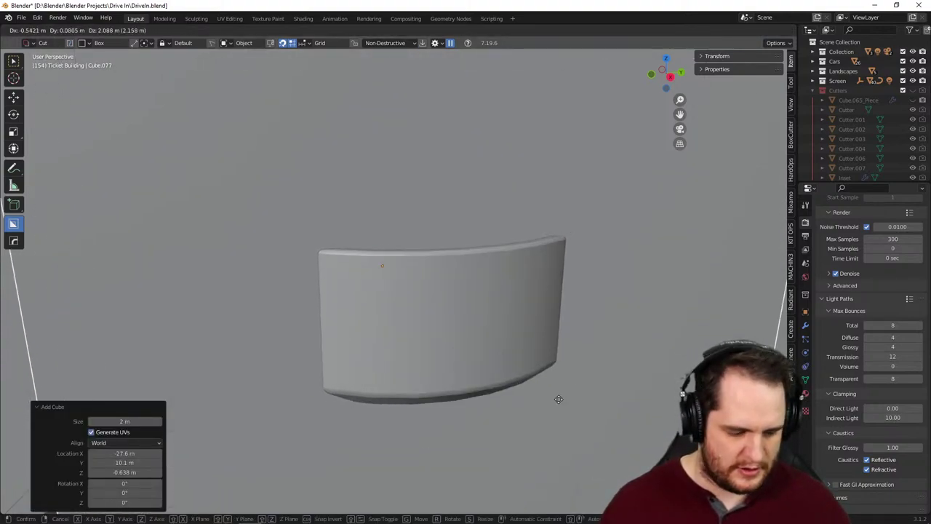
pyautogui.press('z')
pyautogui.click(568, 408)
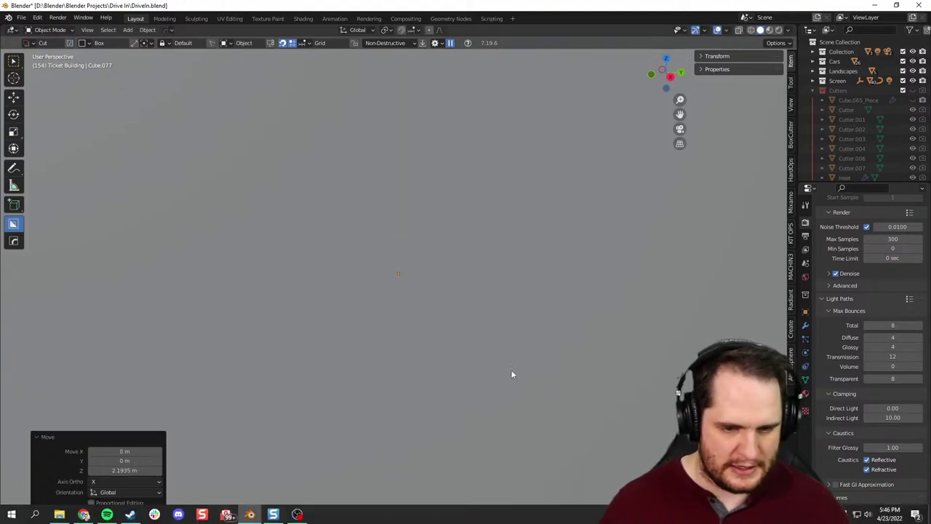
pyautogui.press('s')
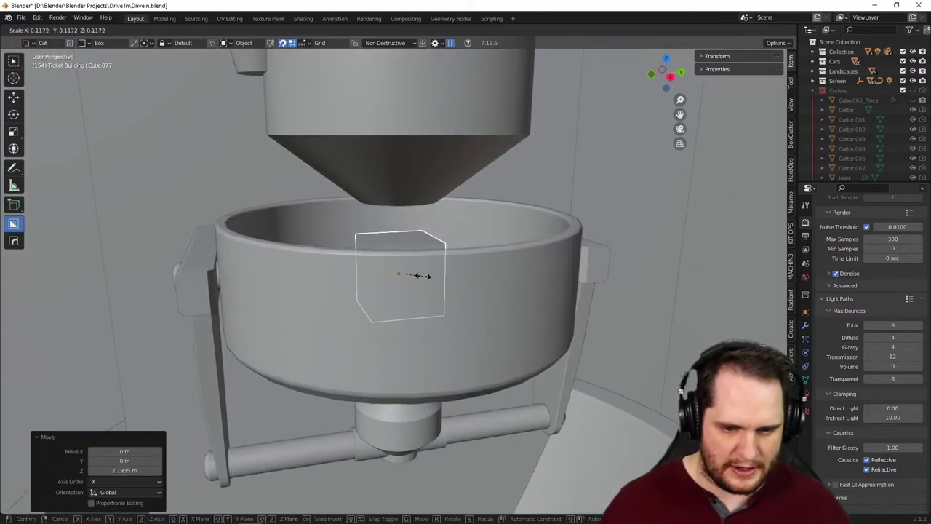
pyautogui.click(420, 277)
pyautogui.scroll(3, 419, 279)
# - Move the cube along Y and Z to the kettle's rim beside the support arm
pyautogui.press('g')
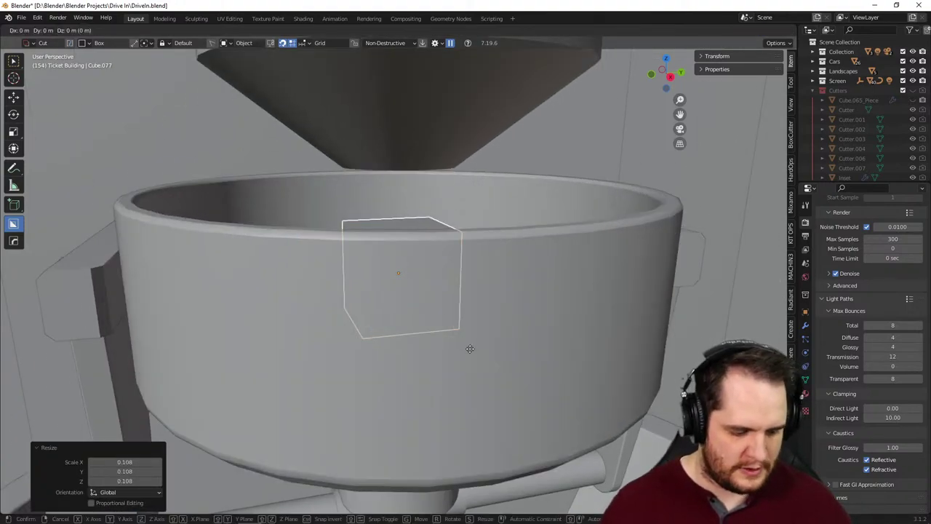
pyautogui.press('y')
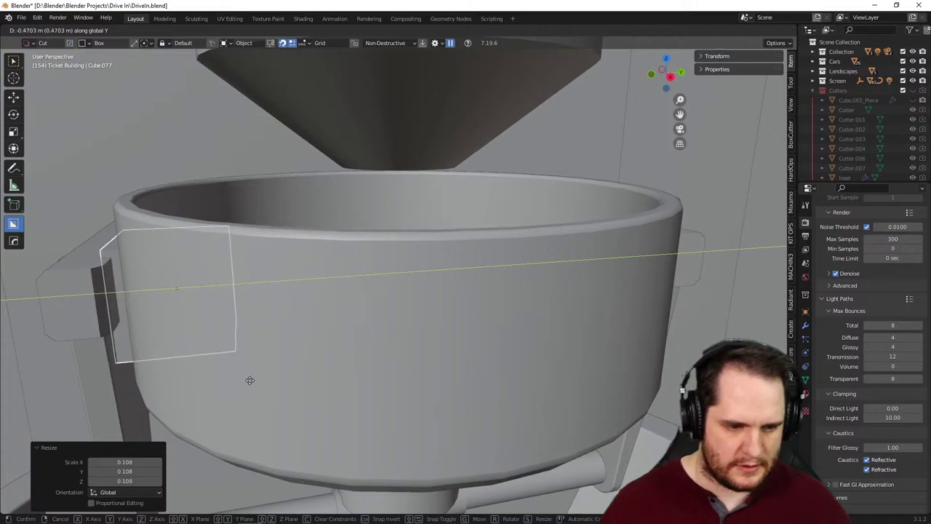
pyautogui.click(249, 380)
pyautogui.moveTo(289, 374); pyautogui.dragTo(530, 414, button='middle')
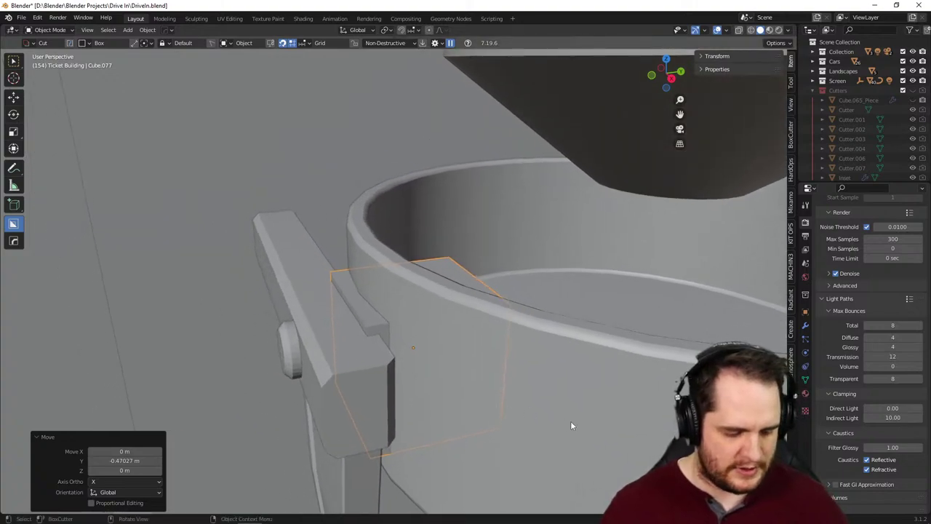
pyautogui.press('s')
pyautogui.press('Escape')
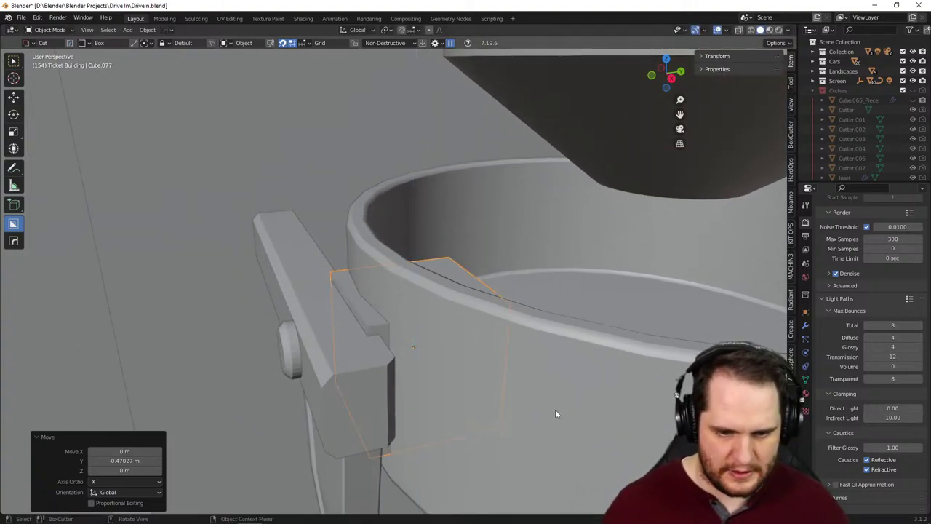
pyautogui.press('g')
pyautogui.press('z')
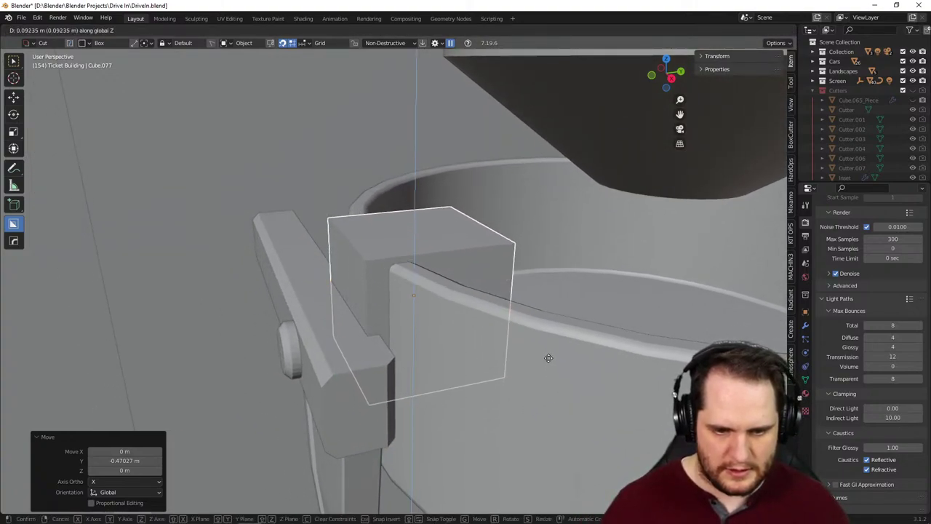
pyautogui.click(549, 362)
pyautogui.moveTo(549, 362); pyautogui.dragTo(527, 357, button='middle')
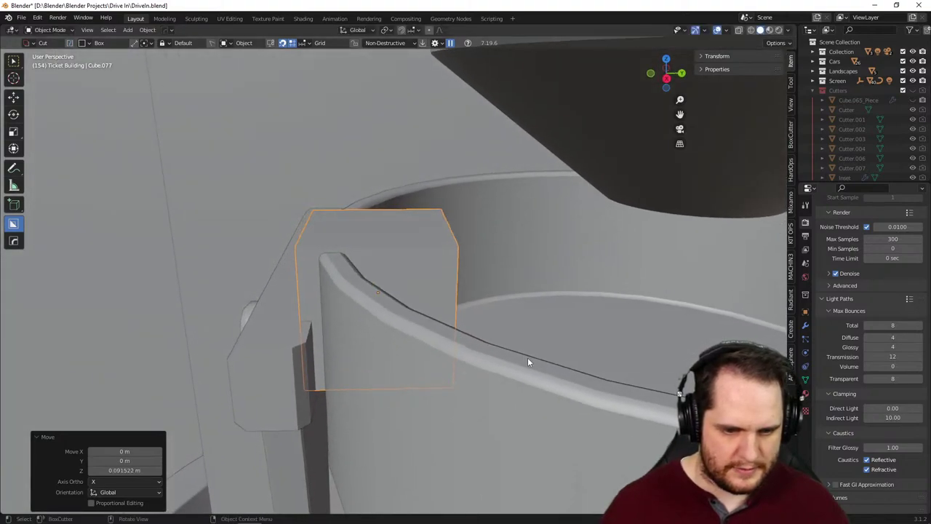
# - Narrow the block along X and thin it to 0.433 along Y
pyautogui.press('s')
pyautogui.press('x')
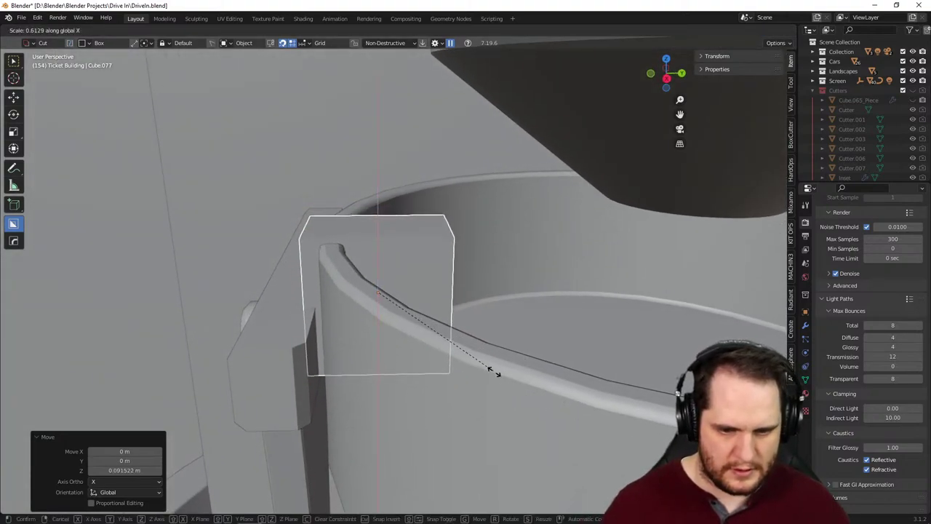
pyautogui.click(548, 431)
pyautogui.moveTo(461, 383); pyautogui.dragTo(570, 395, button='middle')
pyautogui.press('g')
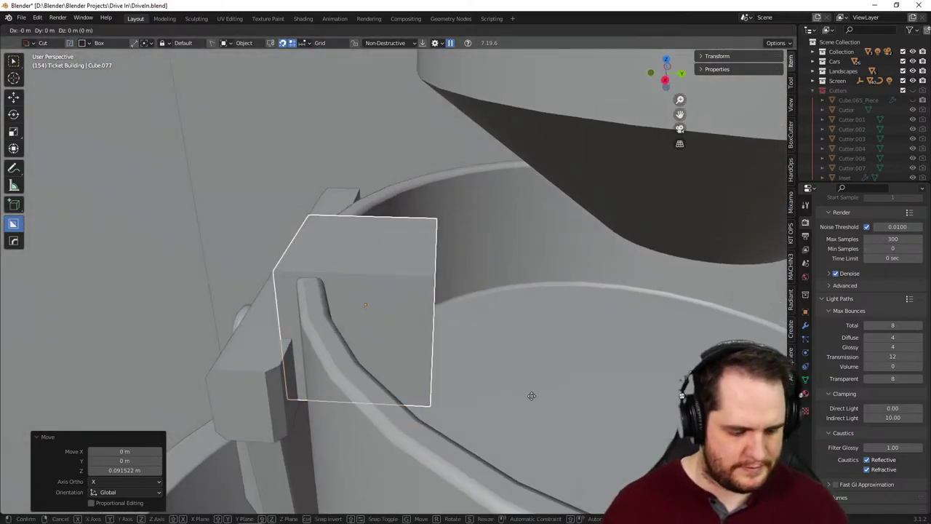
pyautogui.press('y')
pyautogui.rightClick(521, 392)
pyautogui.press('s')
pyautogui.press('y')
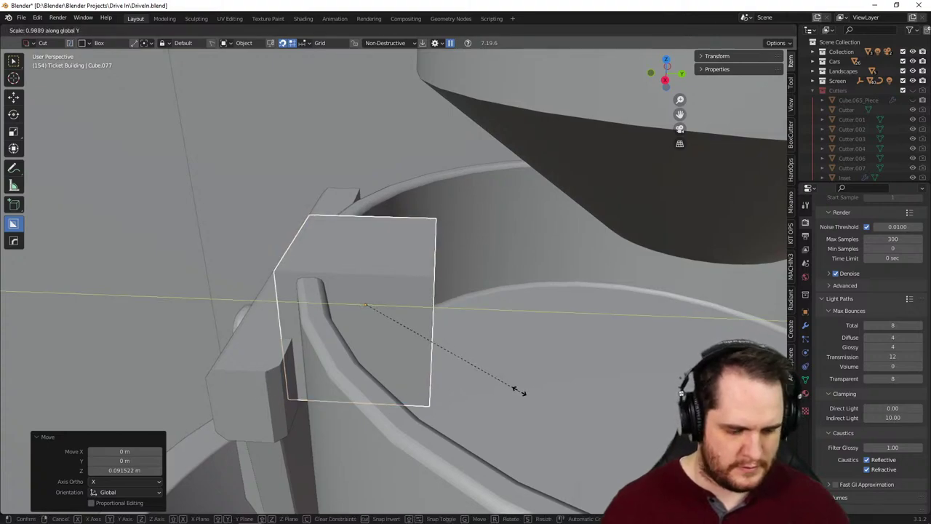
pyautogui.click(429, 342)
pyautogui.moveTo(430, 343); pyautogui.dragTo(455, 345, button='middle')
# - Nudge the block along Y until it sits against the kettle wall
pyautogui.press('g')
pyautogui.press('y')
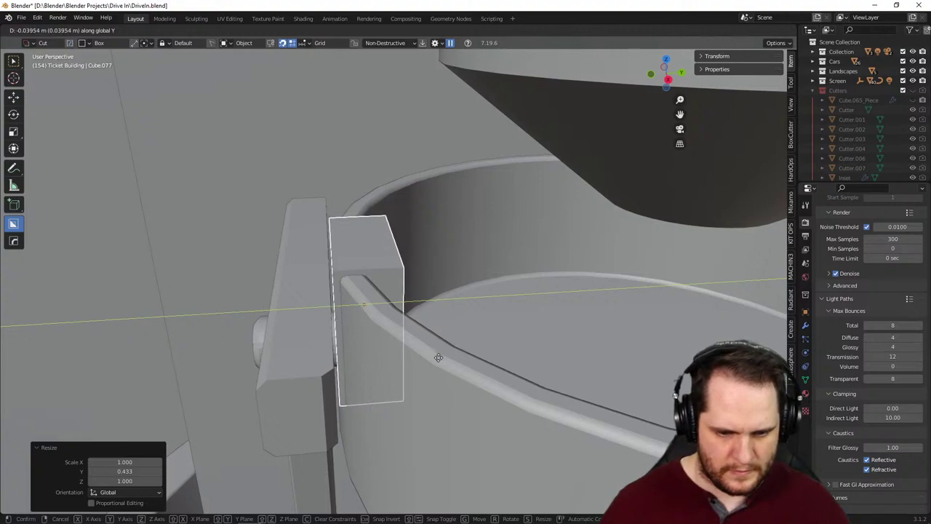
pyautogui.click(438, 357)
pyautogui.moveTo(439, 357); pyautogui.dragTo(481, 376, button='middle')
pyautogui.press('g')
pyautogui.press('y')
pyautogui.click(487, 353)
# - Pull the block's front face 0.0357 m along Y to thin it
pyautogui.press('Tab')
pyautogui.click(371, 310)
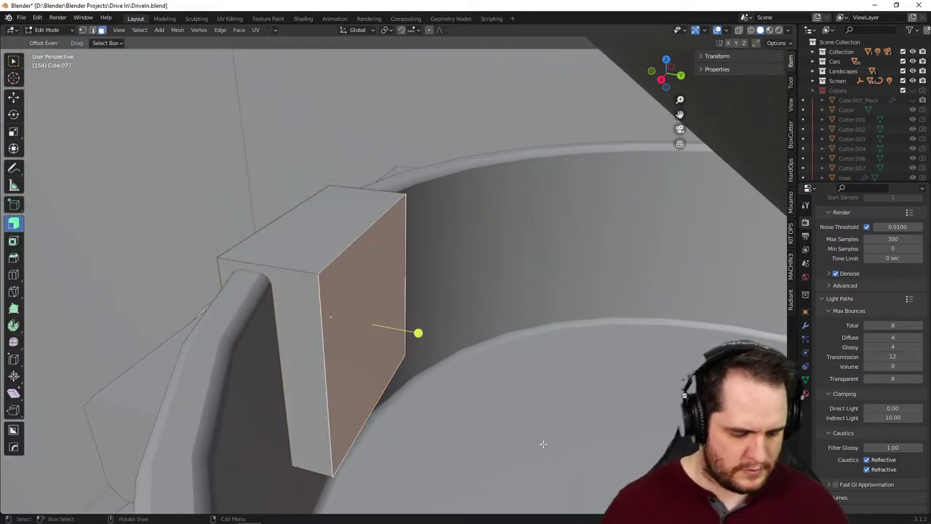
pyautogui.press('g')
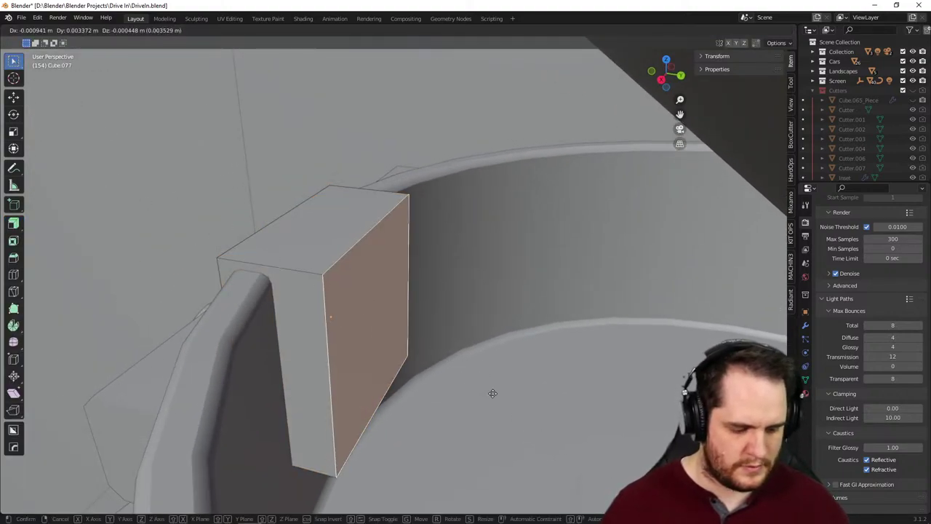
pyautogui.press('y')
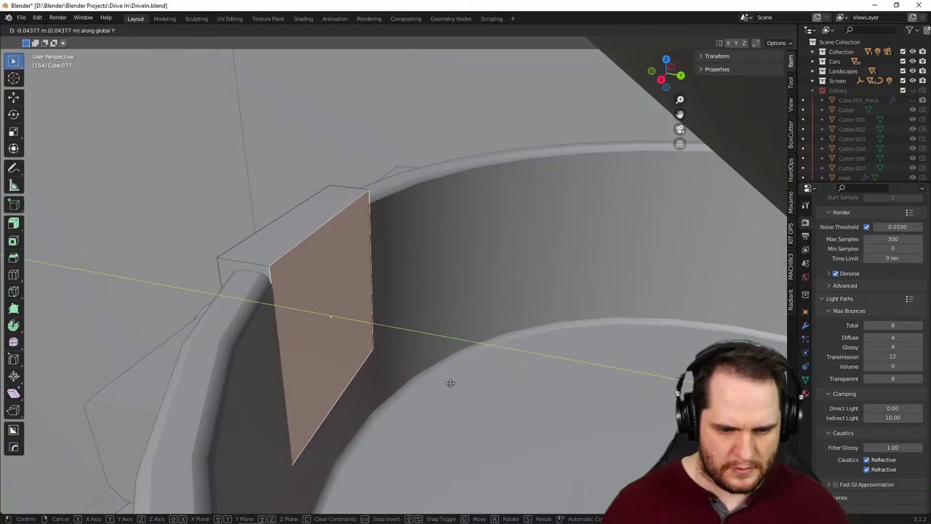
pyautogui.click(455, 386)
pyautogui.moveTo(455, 386); pyautogui.dragTo(409, 371, button='middle')
pyautogui.press('Tab')
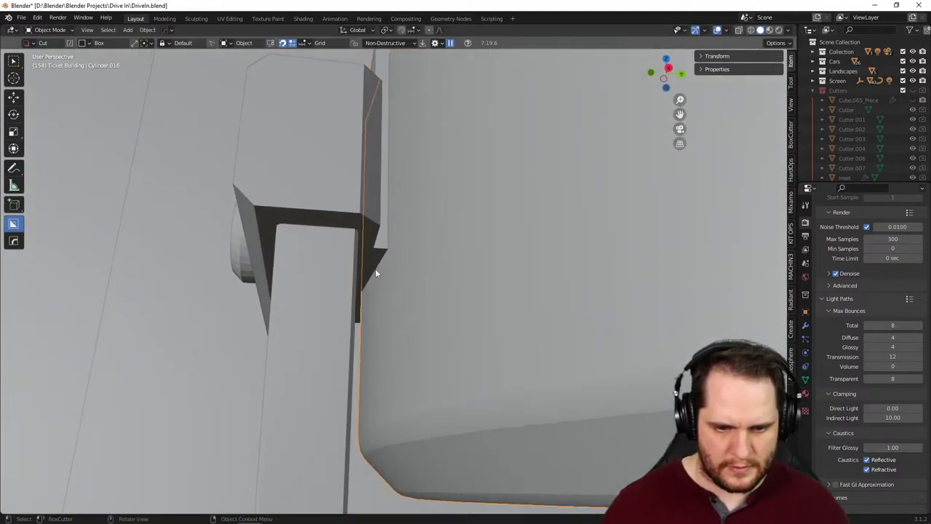
# - Move the block's geometry 0.104 m down so it extends down the kettle wall
pyautogui.click(379, 256)
pyautogui.press('Tab')
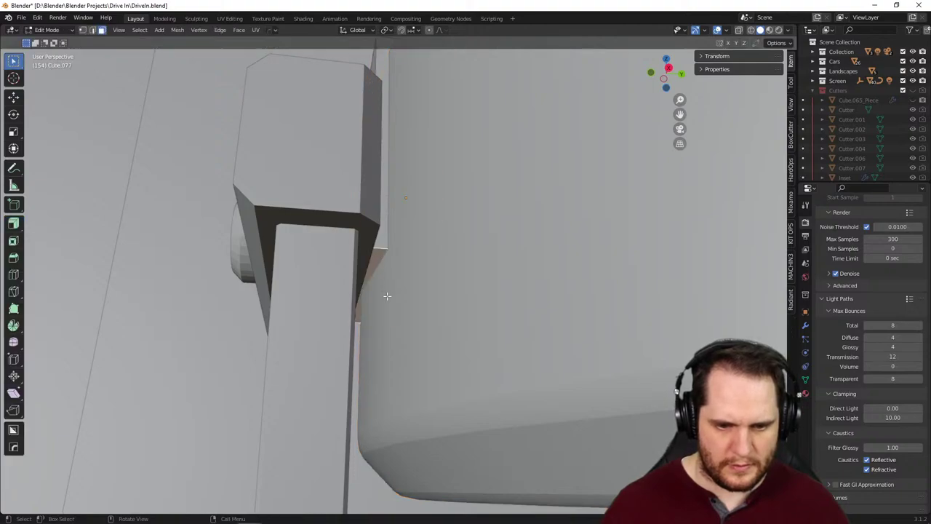
pyautogui.press('g')
pyautogui.press('z')
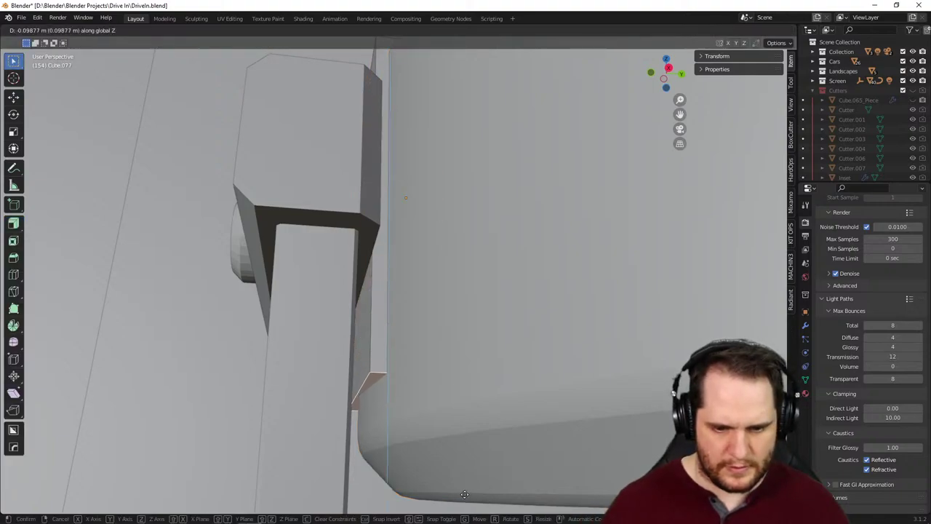
pyautogui.click(465, 499)
pyautogui.moveTo(465, 499); pyautogui.dragTo(479, 402, button='middle')
pyautogui.press('Tab')
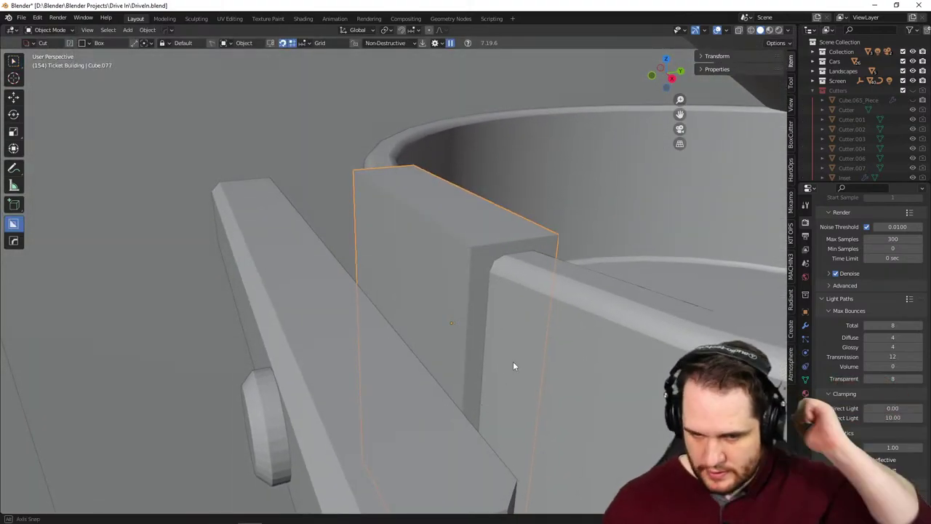
# - Give Cube.077 a Mirror modifier using the kettle cylinder as mirror object, on Y instead of X
pyautogui.moveTo(513, 360); pyautogui.dragTo(498, 365, button='middle')
pyautogui.scroll(-6, 498, 376)
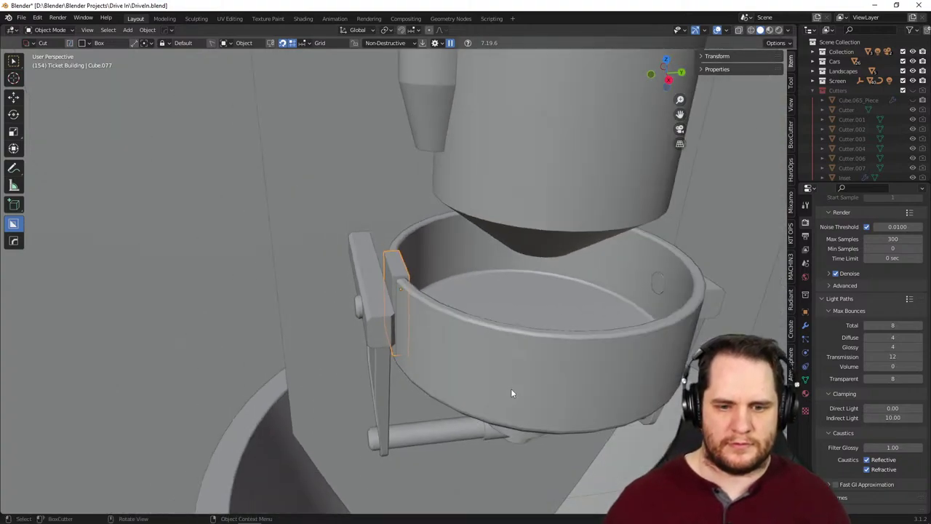
pyautogui.scroll(3, 510, 374)
pyautogui.moveTo(533, 395); pyautogui.dragTo(458, 364, button='middle')
pyautogui.click(805, 325)
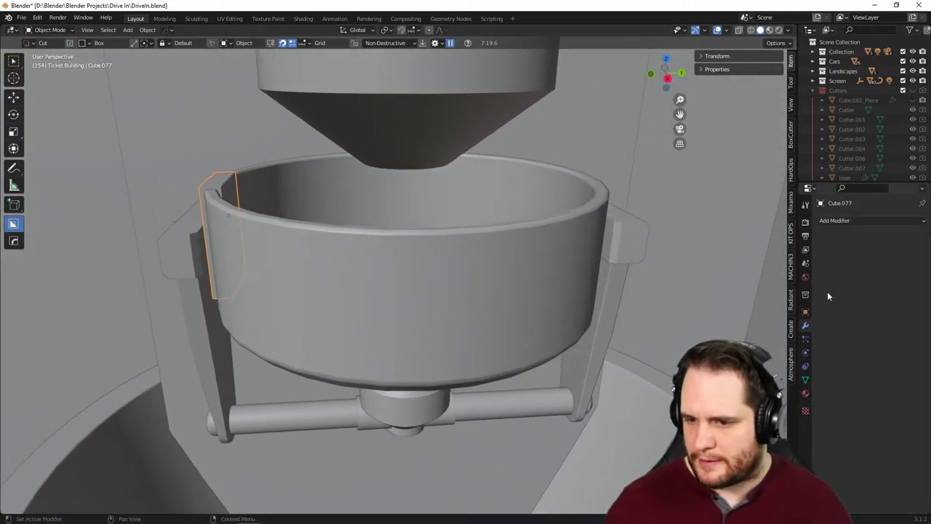
pyautogui.click(836, 222)
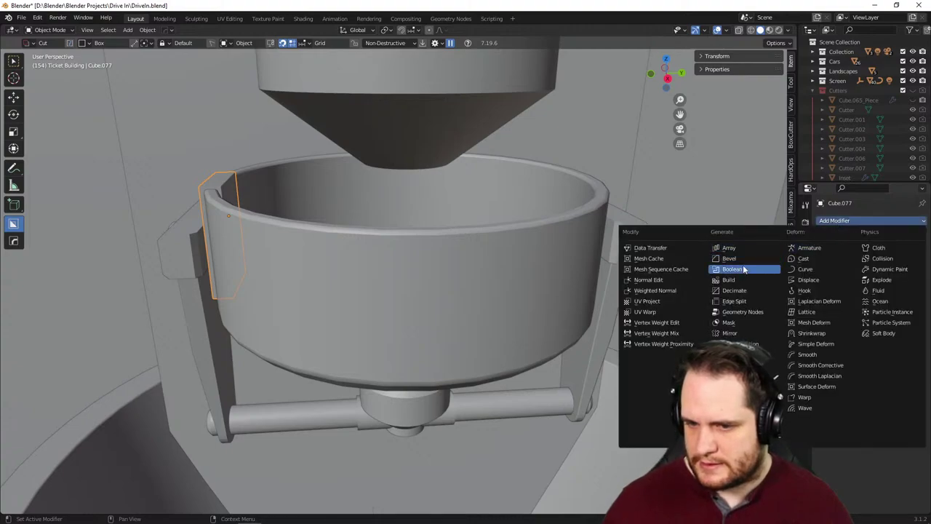
pyautogui.click(750, 333)
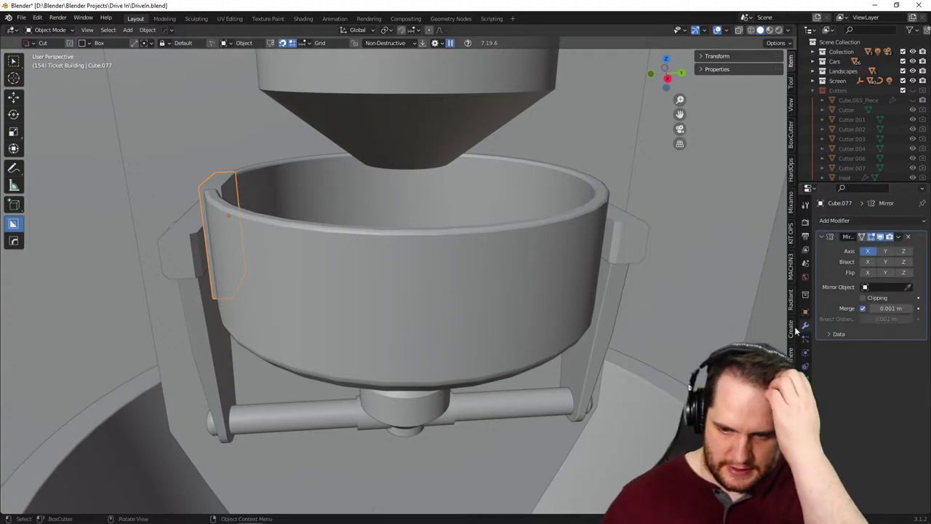
pyautogui.click(908, 286)
pyautogui.click(511, 322)
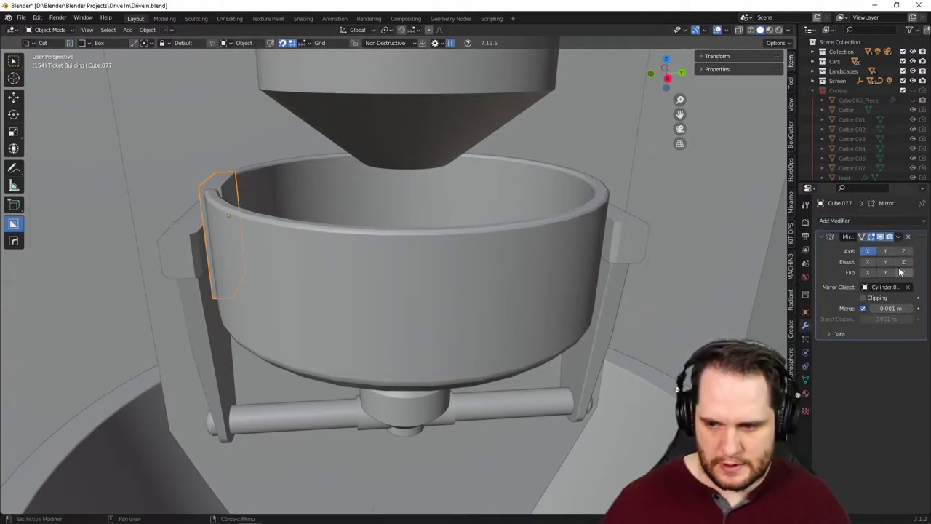
pyautogui.click(886, 251)
pyautogui.click(867, 251)
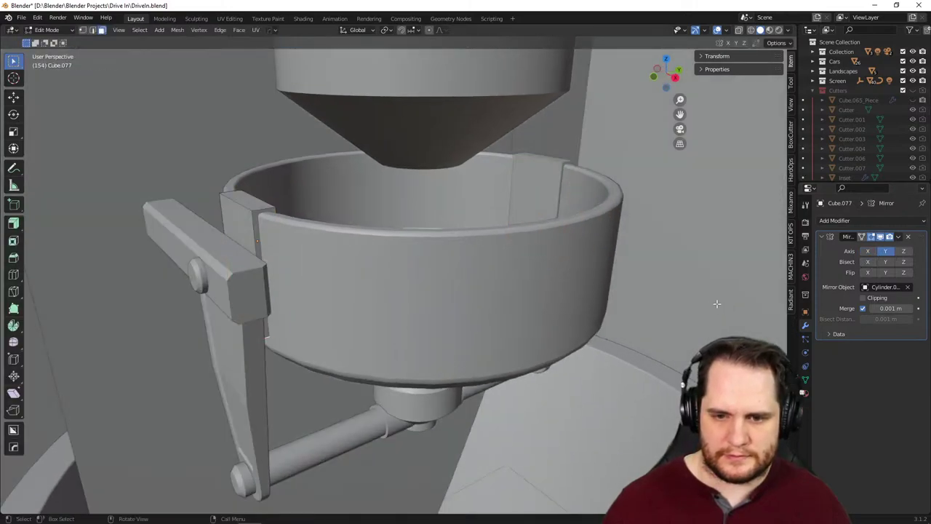
pyautogui.scroll(-4, 662, 297)
# - Return to Object Mode, then select kettle bowl Cylinder.016 and frame it close up
pyautogui.press('KP_0')
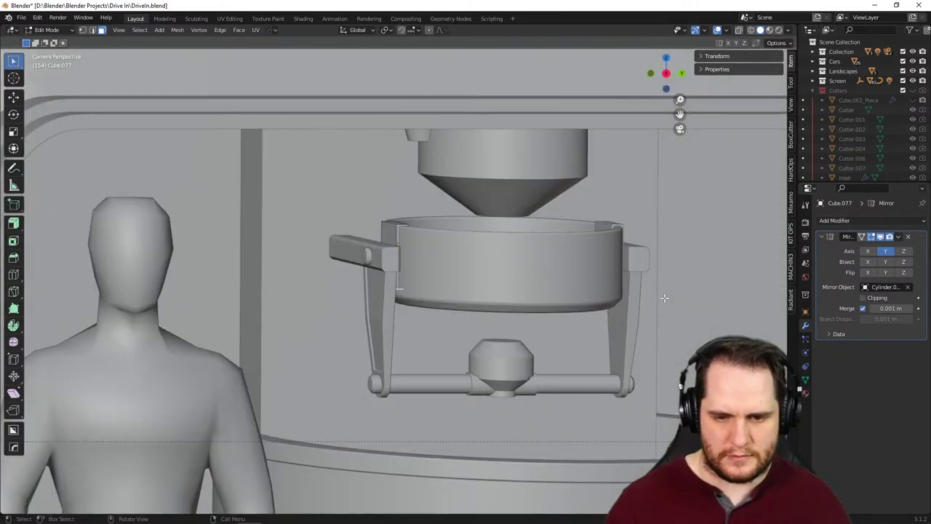
pyautogui.press('Tab')
pyautogui.click(680, 224)
pyautogui.scroll(-4, 685, 300)
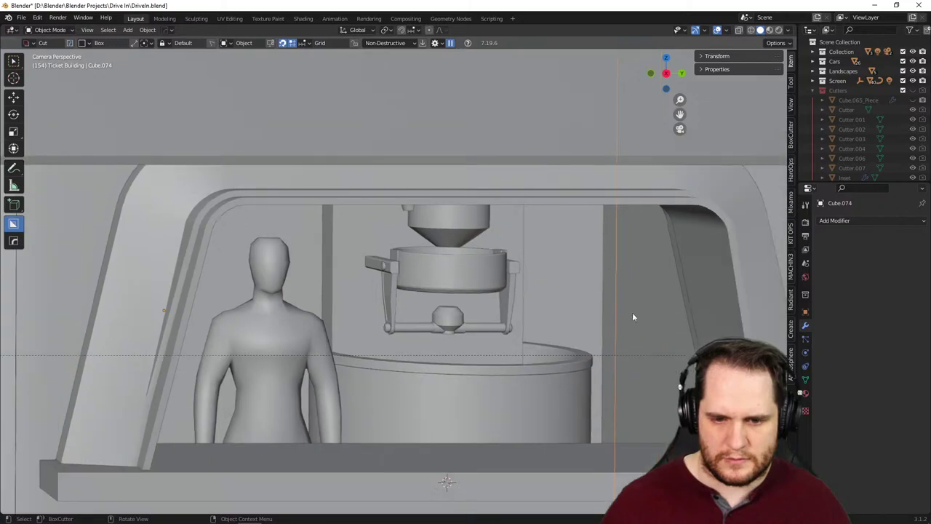
pyautogui.moveTo(632, 317); pyautogui.dragTo(601, 326, button='middle')
pyautogui.press('KP_0')
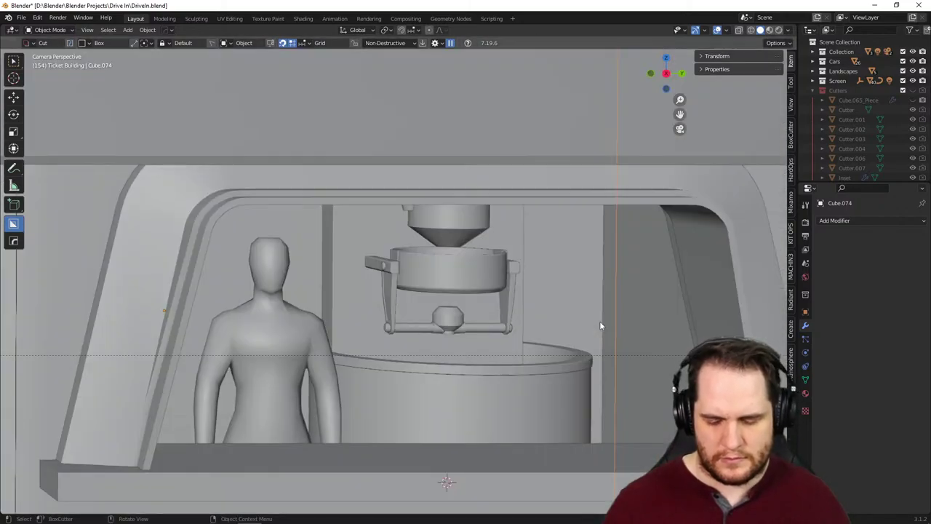
pyautogui.scroll(3, 578, 320)
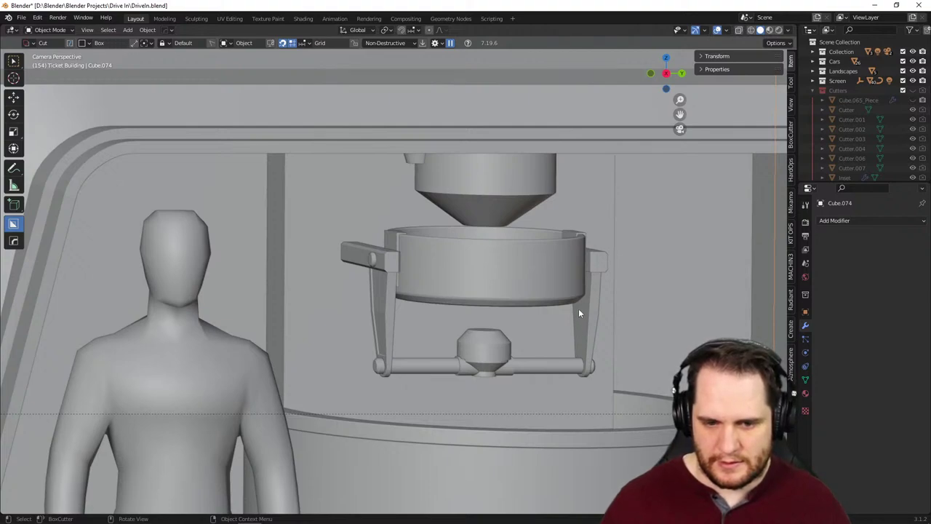
pyautogui.moveTo(579, 313); pyautogui.dragTo(441, 339, button='middle')
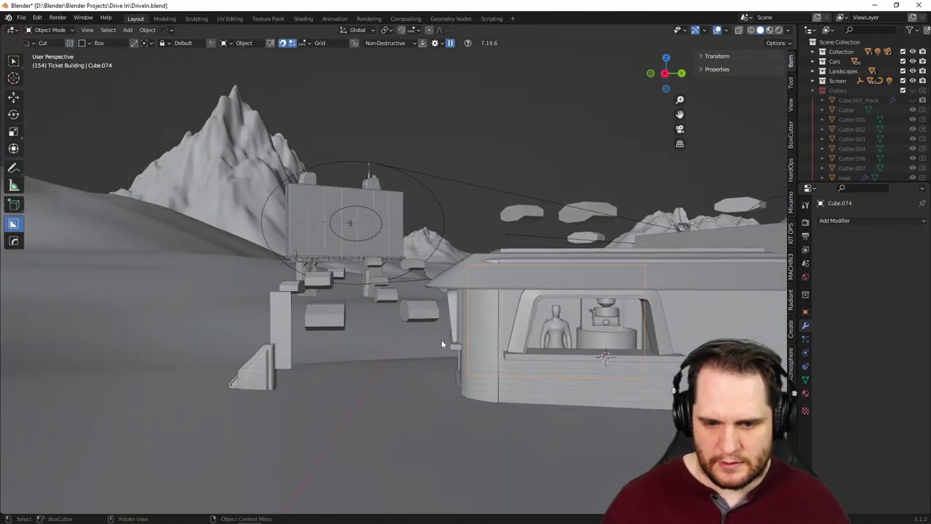
pyautogui.click(595, 311)
pyautogui.press('KP_Decimal')
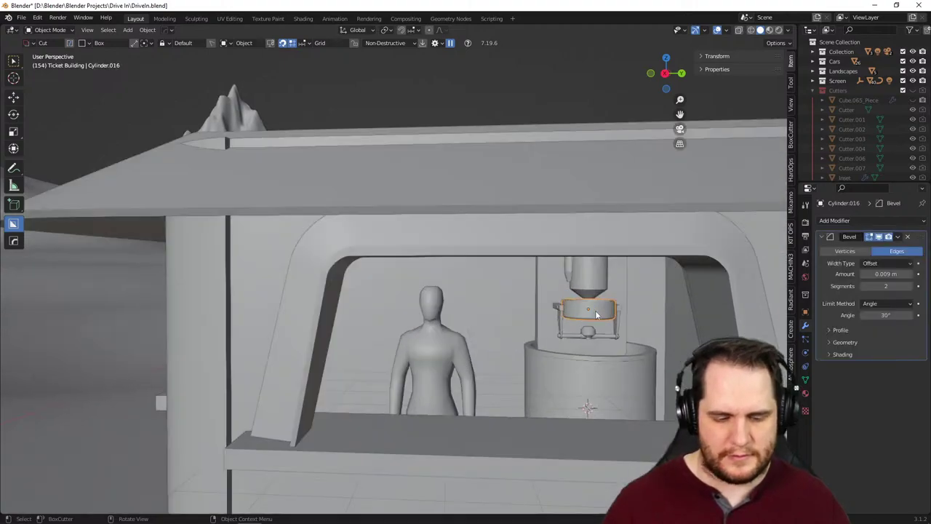
pyautogui.moveTo(566, 277); pyautogui.dragTo(509, 359, button='middle')
pyautogui.scroll(3, 509, 359)
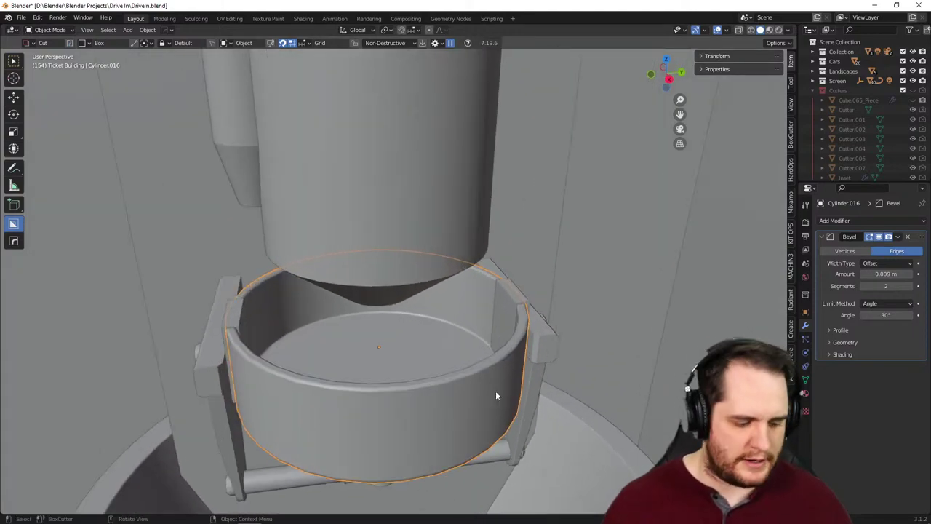
pyautogui.click(124, 32)
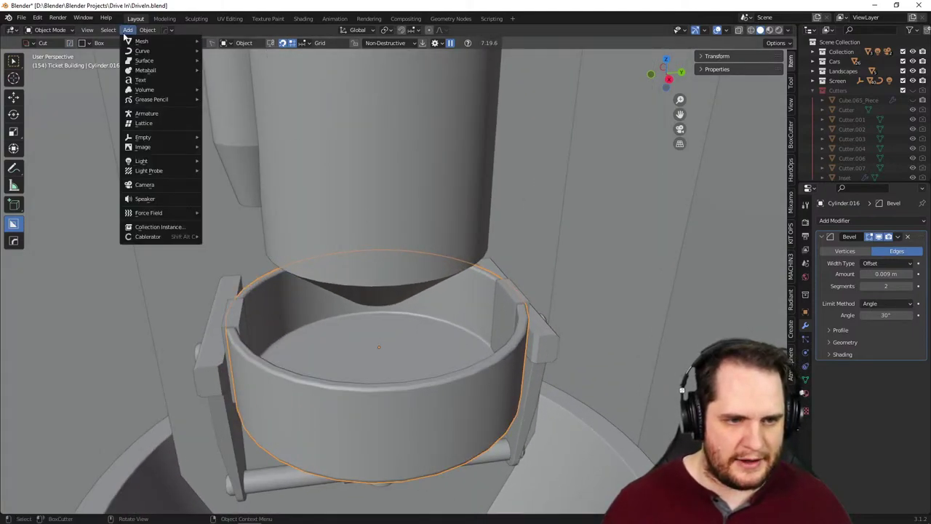
pyautogui.moveTo(140, 44)
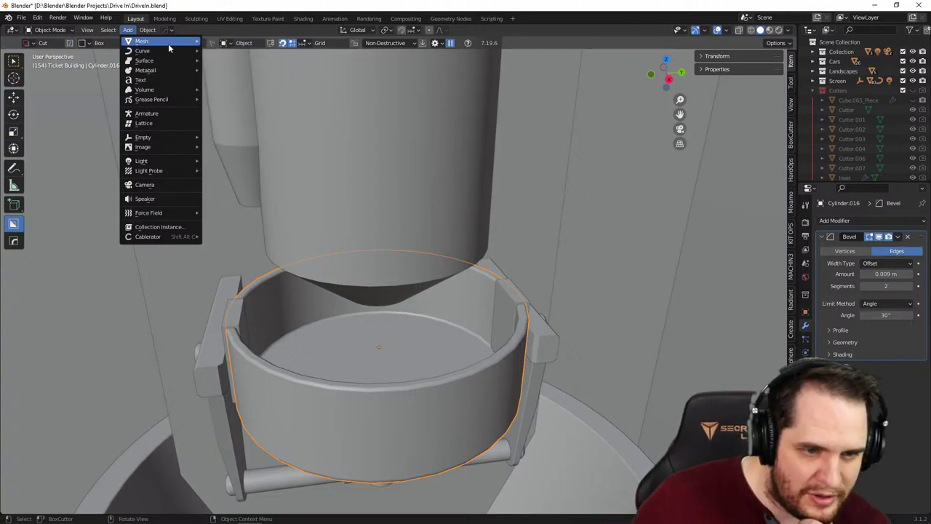
pyautogui.moveTo(168, 44)
pyautogui.click(236, 41)
pyautogui.scroll(-3, 378, 208)
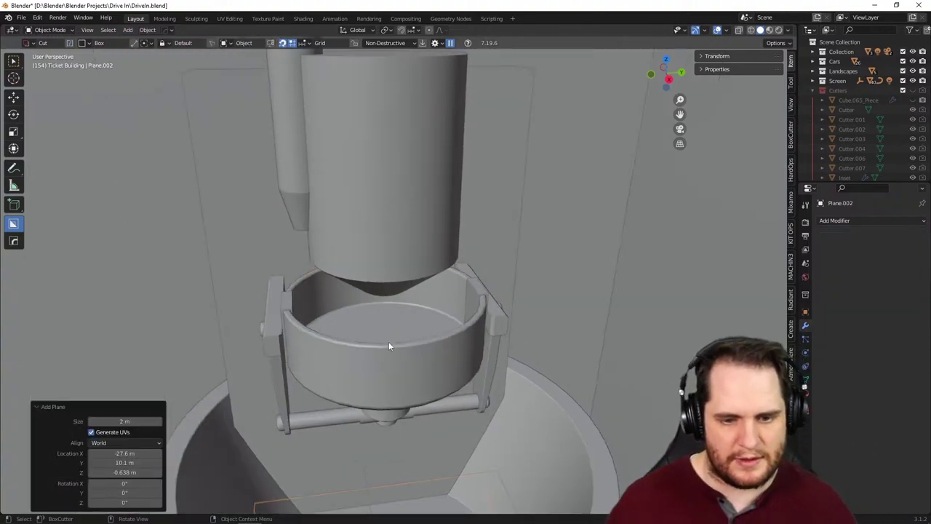
pyautogui.moveTo(389, 346); pyautogui.dragTo(410, 284, button='middle')
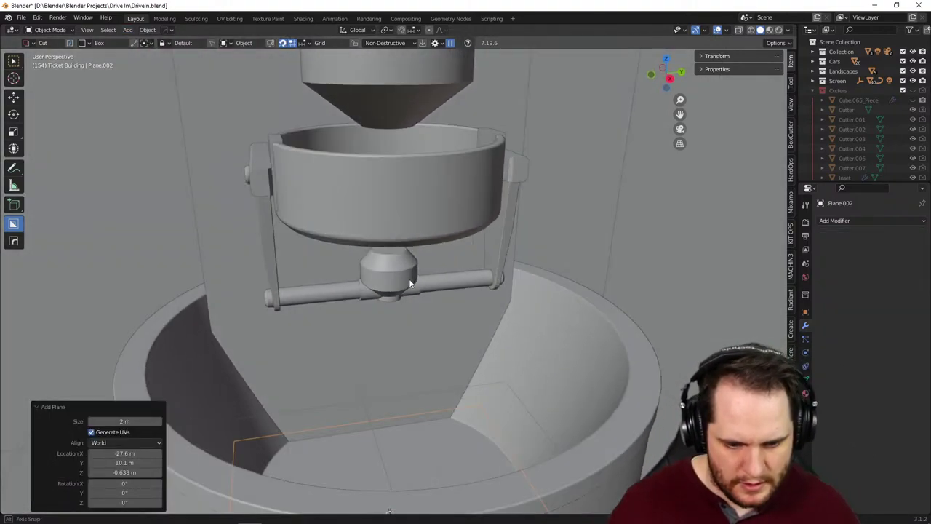
pyautogui.press('g')
pyautogui.press('z')
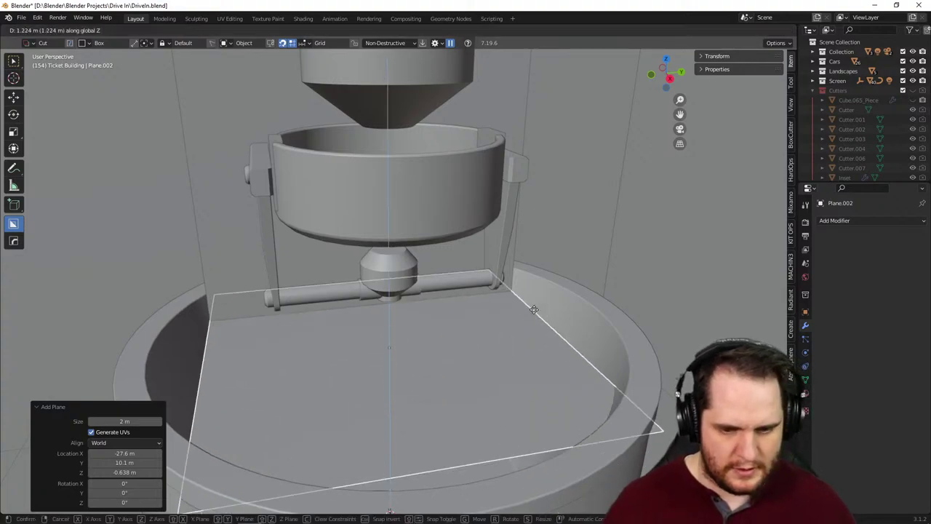
pyautogui.click(534, 148)
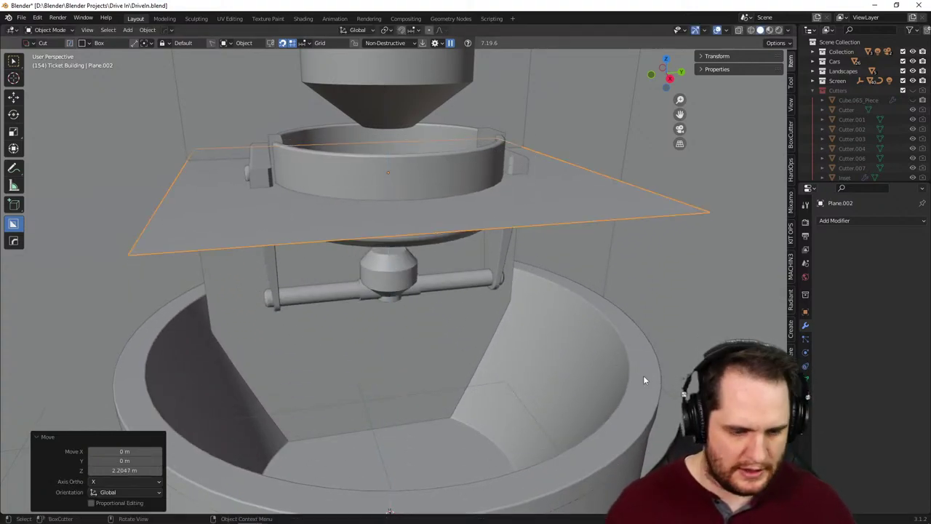
pyautogui.write('s')
pyautogui.write('.25')
pyautogui.press('Return')
pyautogui.moveTo(455, 210); pyautogui.dragTo(451, 279, button='middle')
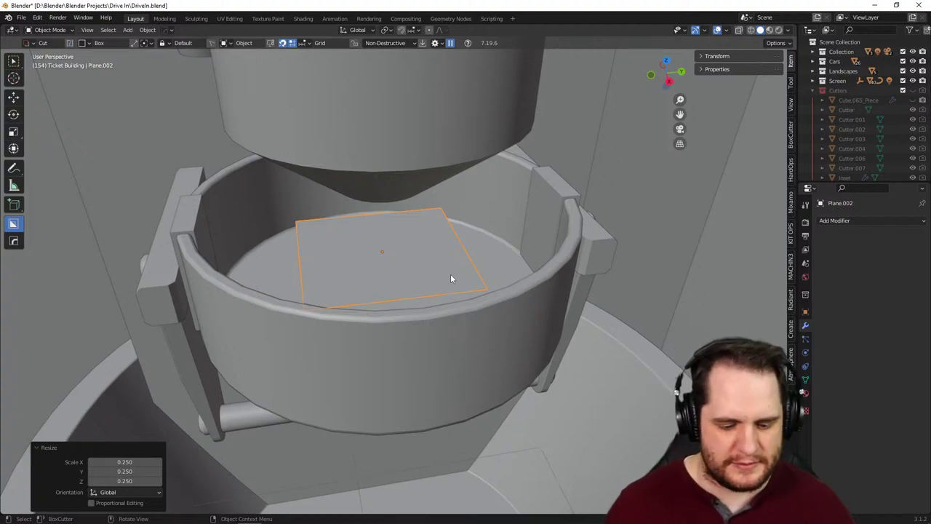
pyautogui.press('Delete')
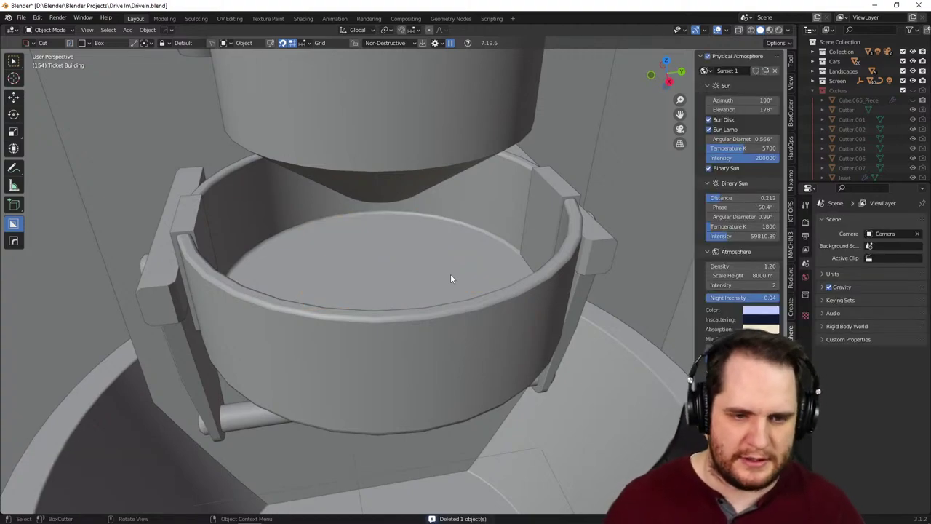
# - Add a trial circle empty beneath the kettle, delete it, and bring up the Add menu
pyautogui.click(127, 30)
pyautogui.moveTo(135, 44)
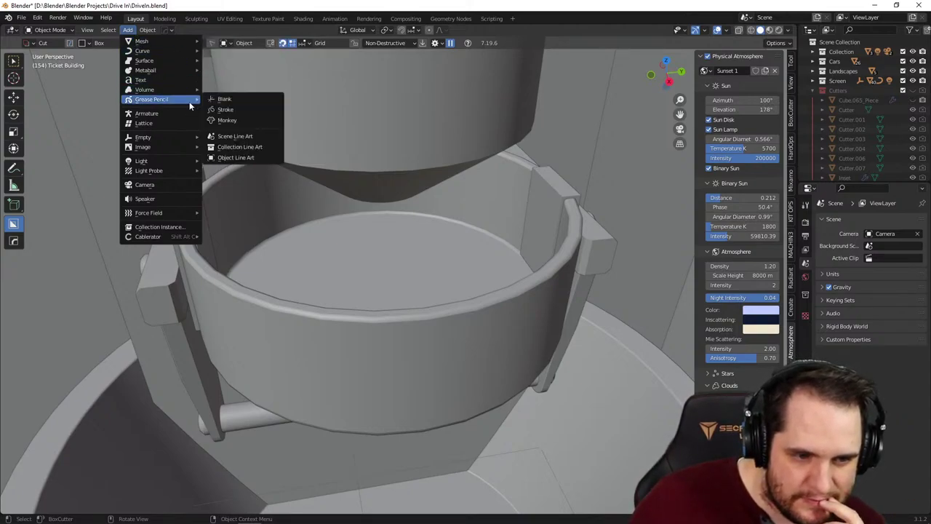
pyautogui.moveTo(191, 138)
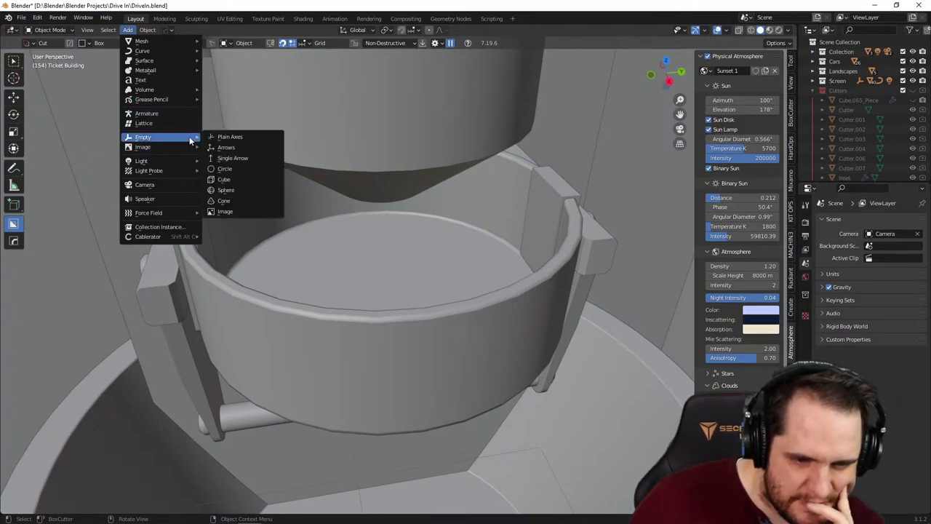
pyautogui.click(233, 168)
pyautogui.moveTo(322, 251); pyautogui.dragTo(396, 232, button='middle')
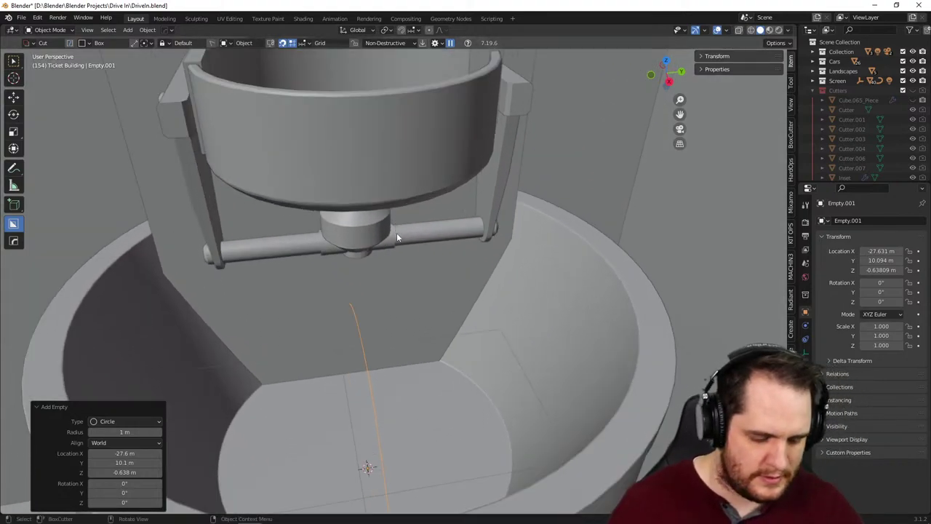
pyautogui.press('Delete')
pyautogui.moveTo(382, 193); pyautogui.dragTo(387, 286, button='middle')
pyautogui.hotkey('shift', 'a')
pyautogui.moveTo(387, 286)
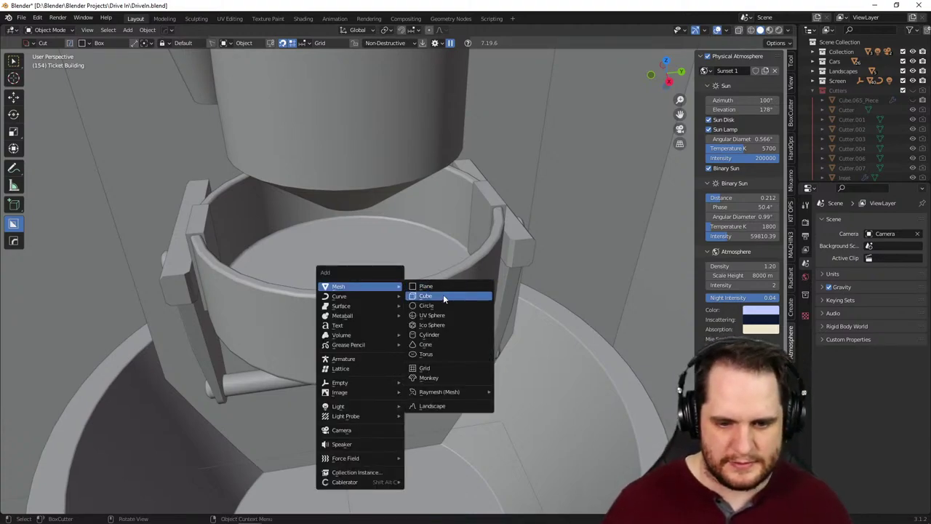
# - Add a torus, raise it along Z into the kettle and scale it to 0.235
pyautogui.click(437, 354)
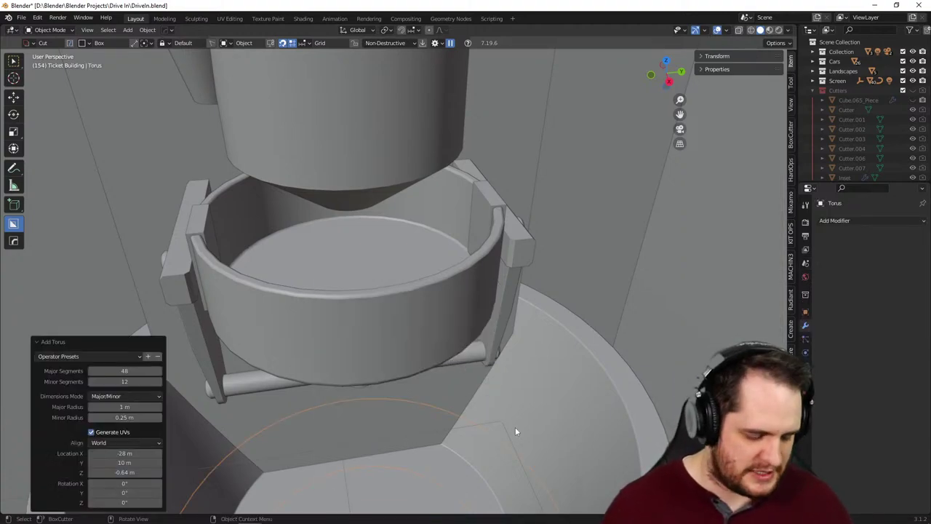
pyautogui.press('g')
pyautogui.press('z')
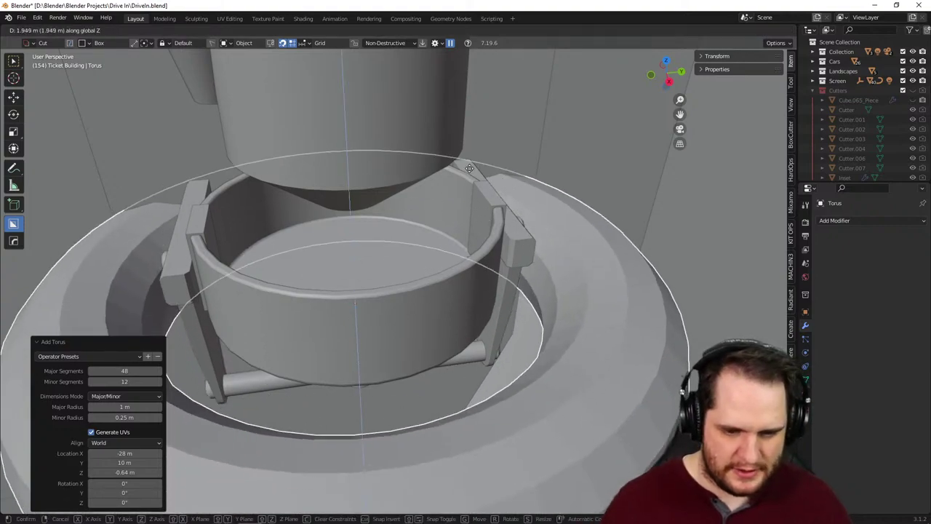
pyautogui.click(470, 136)
pyautogui.press('s')
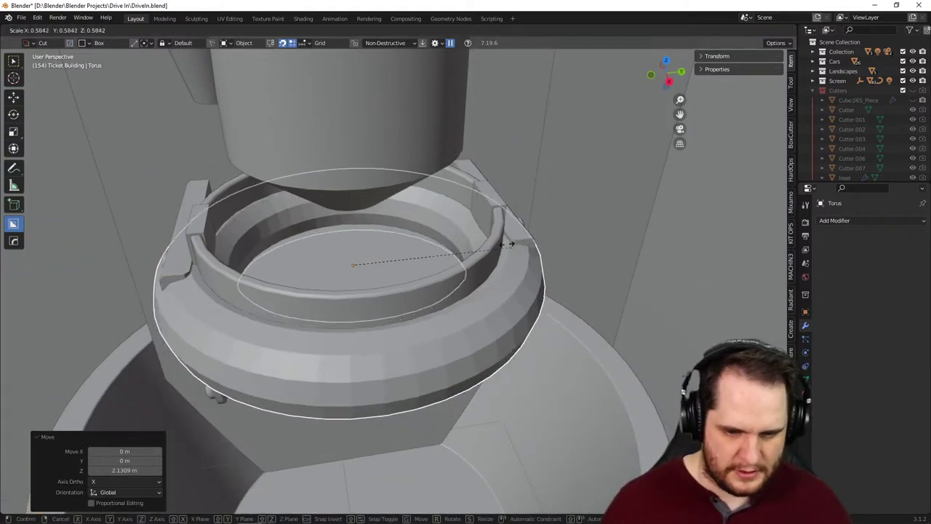
pyautogui.click(409, 235)
pyautogui.moveTo(410, 233); pyautogui.dragTo(459, 308, button='middle')
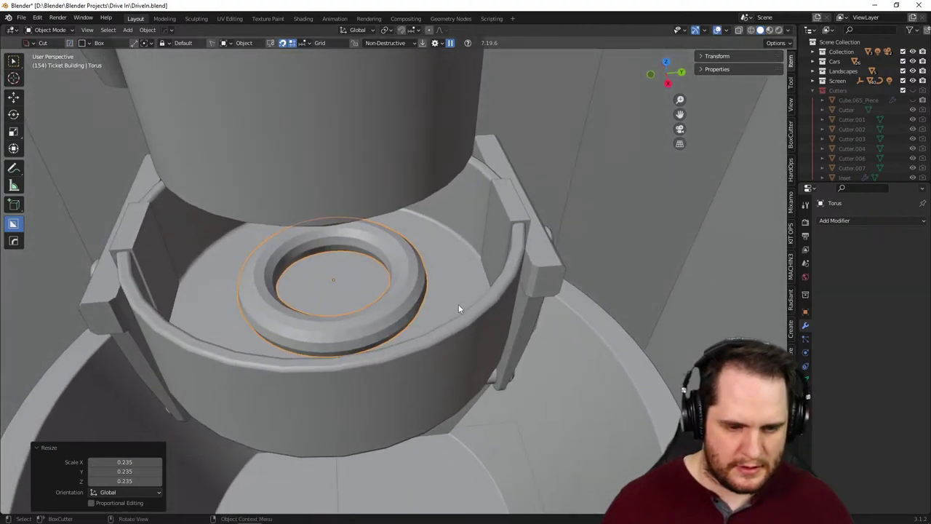
# - Enlarge the torus to 1.261 and nudge it slightly higher along Z above the base
pyautogui.moveTo(518, 345); pyautogui.dragTo(530, 339, button='middle')
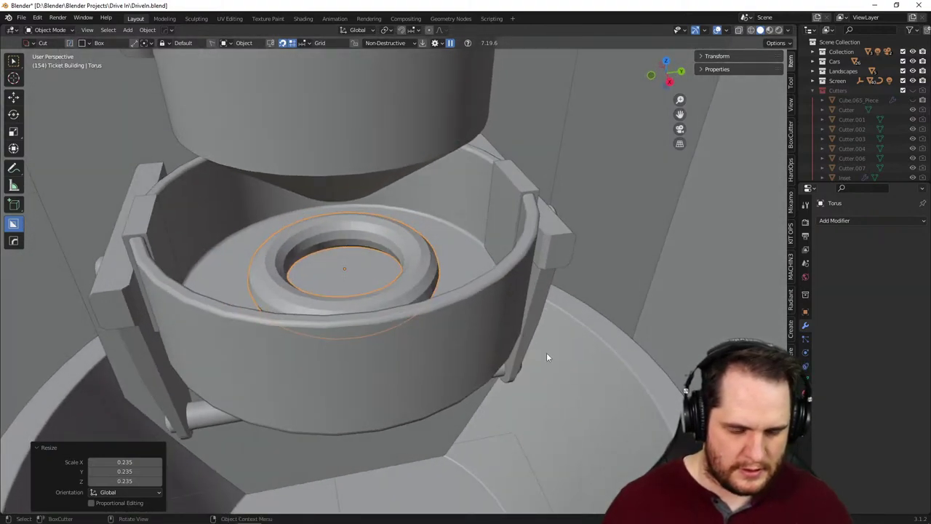
pyautogui.press('s')
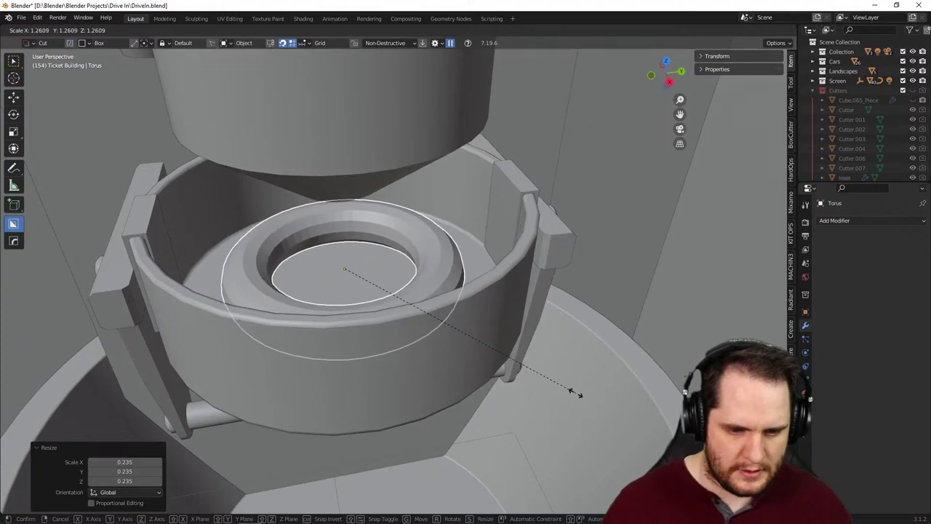
pyautogui.click(574, 391)
pyautogui.moveTo(574, 391); pyautogui.dragTo(574, 367, button='middle')
pyautogui.press('g')
pyautogui.press('z')
pyautogui.click(542, 360)
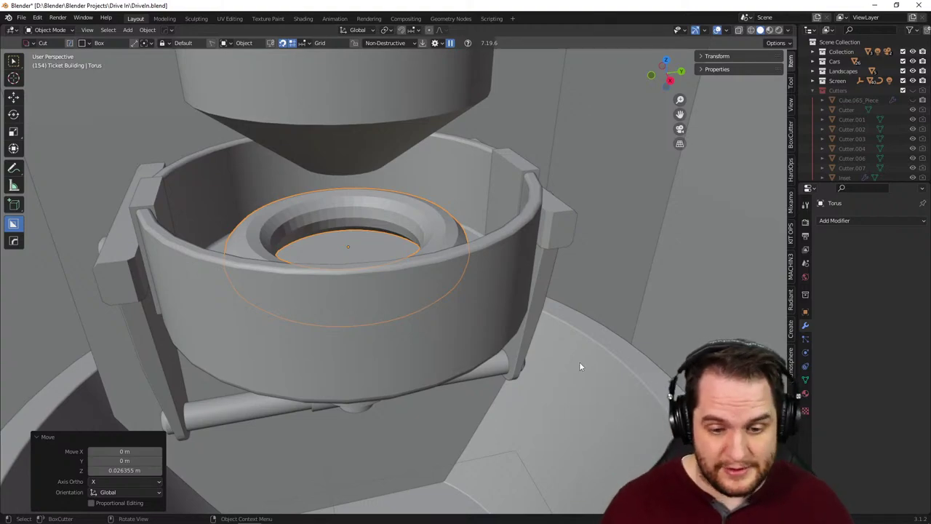
pyautogui.moveTo(579, 367); pyautogui.dragTo(525, 325, button='middle')
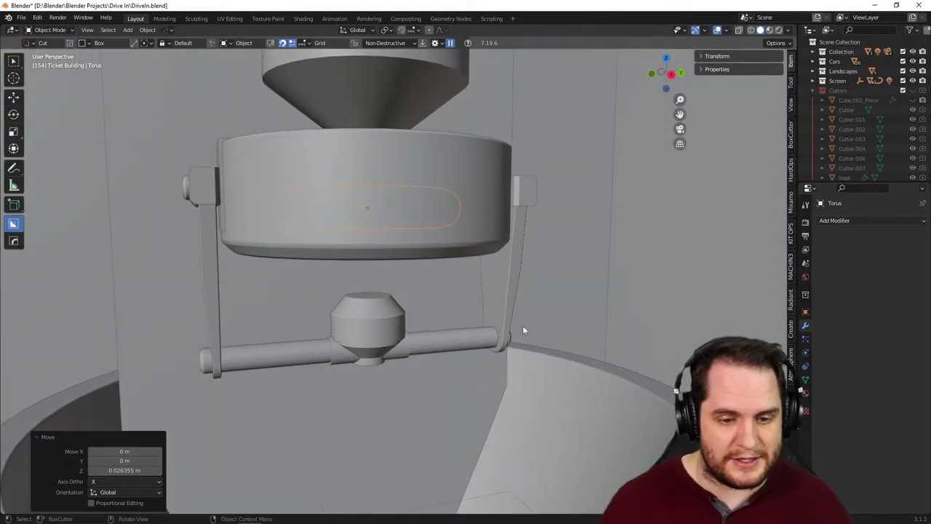
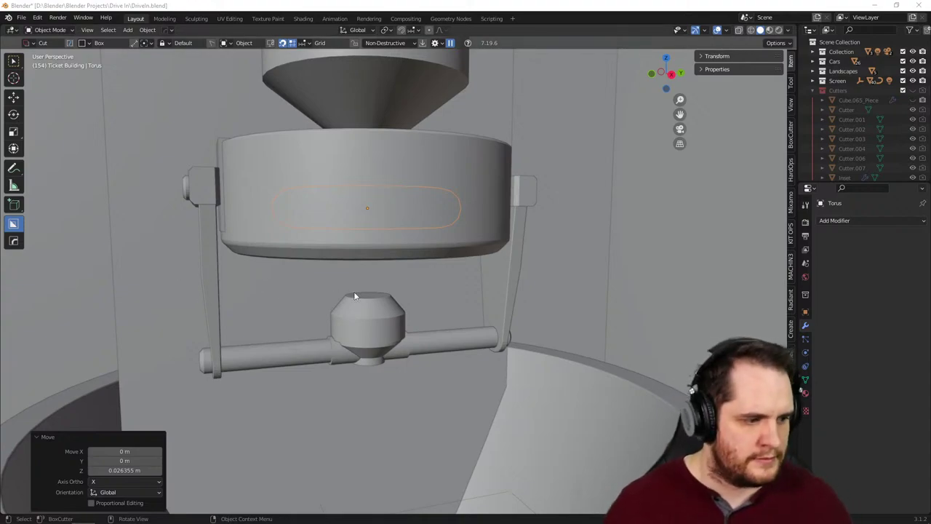
# - Add a new particle system to the Torus: 1000 spheres emitted from frame 1 to 200
pyautogui.click(806, 340)
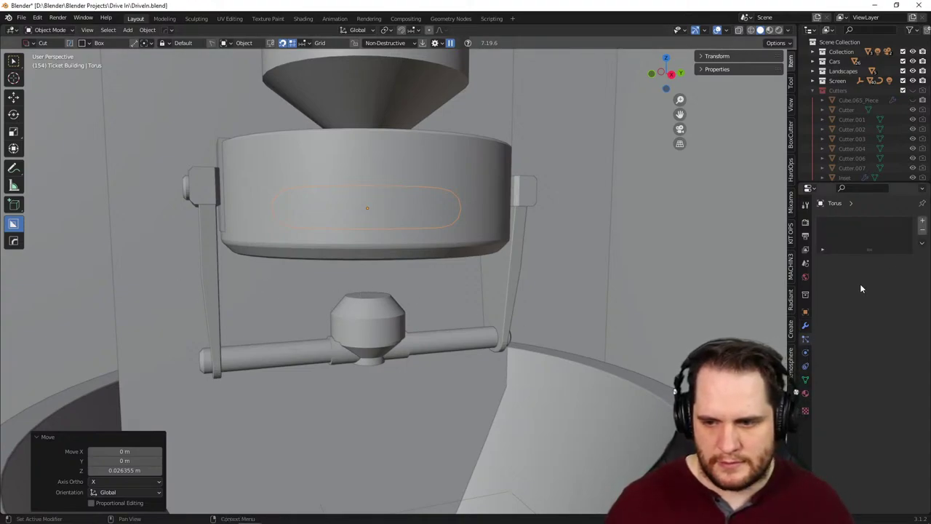
pyautogui.click(922, 221)
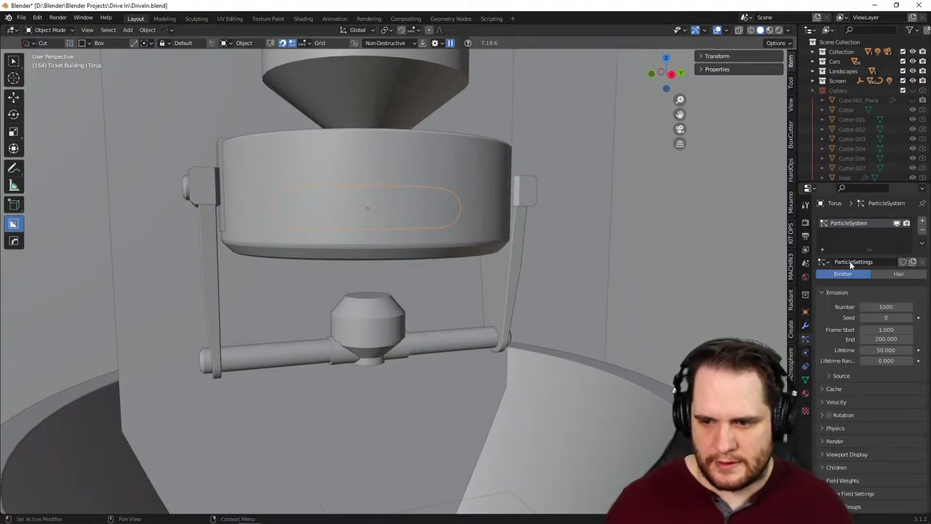
pyautogui.moveTo(437, 182); pyautogui.dragTo(441, 256, button='middle')
pyautogui.scroll(2, 437, 236)
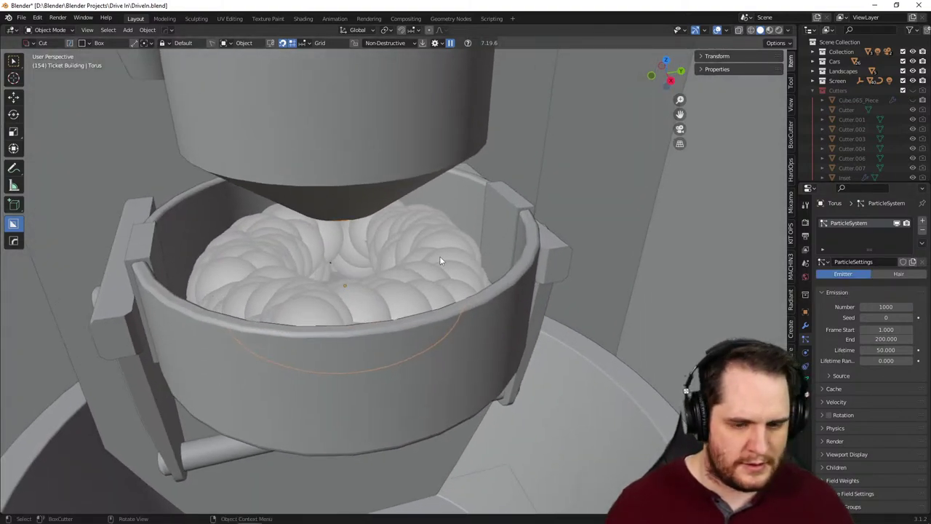
# - Play the particle animation and orbit around the bowl to watch the spheres tumble out
pyautogui.press('space')
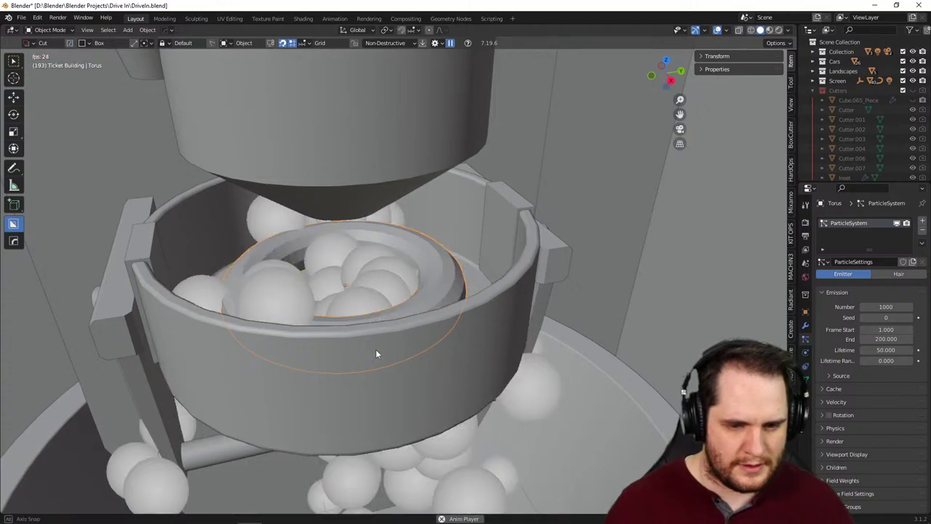
pyautogui.moveTo(376, 350)
pyautogui.mouseDown(button='middle')
pyautogui.moveTo(368, 323)
pyautogui.moveTo(374, 347)
pyautogui.mouseUp(button='middle')
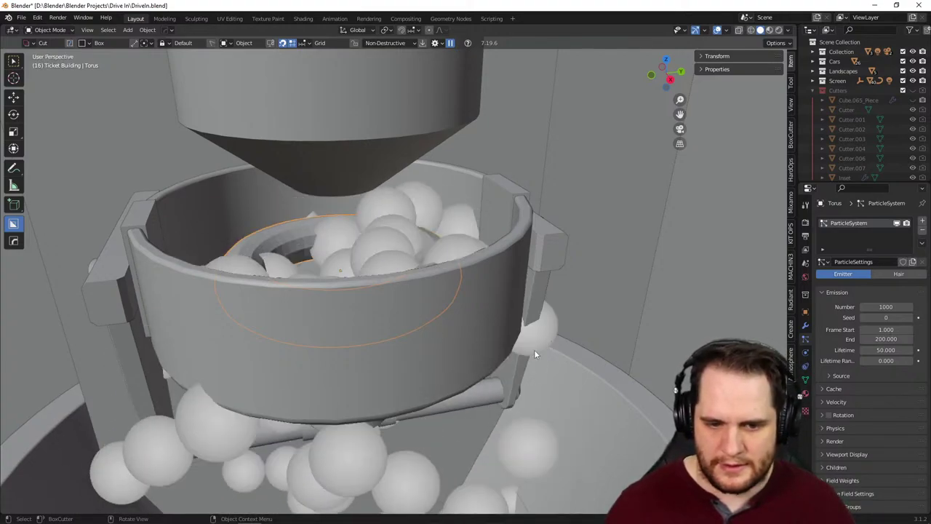
pyautogui.moveTo(534, 349); pyautogui.dragTo(449, 358, button='middle')
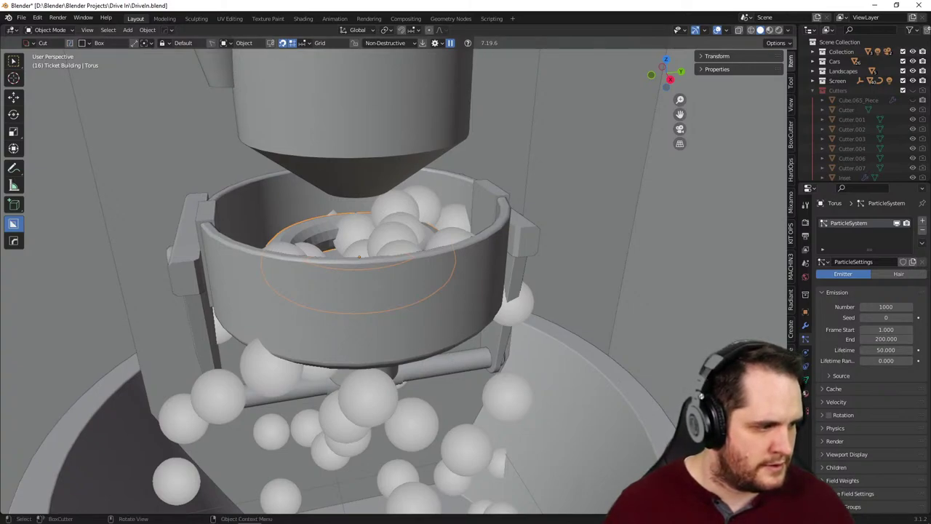
pyautogui.press('space')
pyautogui.moveTo(364, 380); pyautogui.dragTo(377, 361, button='middle')
pyautogui.scroll(-5, 386, 387)
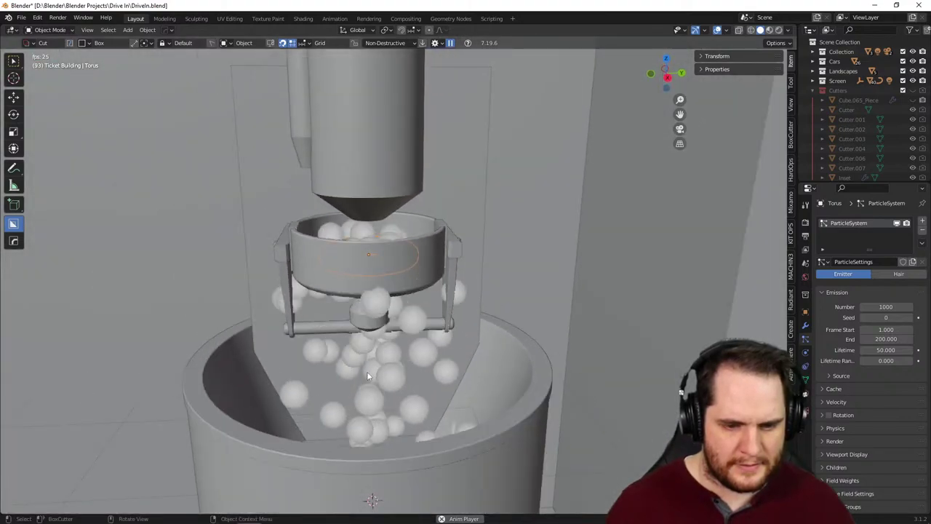
pyautogui.scroll(5, 367, 377)
pyautogui.scroll(-10, 364, 380)
pyautogui.scroll(7, 374, 364)
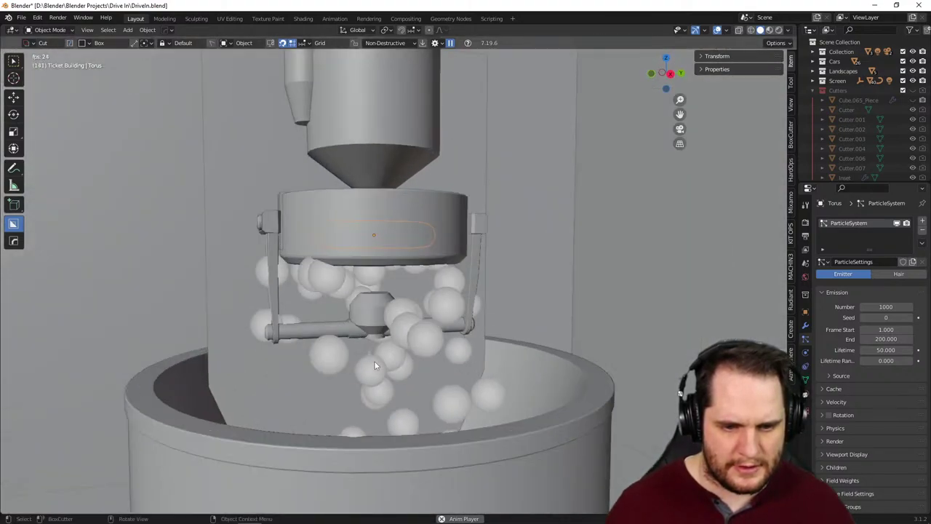
pyautogui.moveTo(374, 364); pyautogui.dragTo(379, 335, button='middle')
pyautogui.scroll(3, 379, 302)
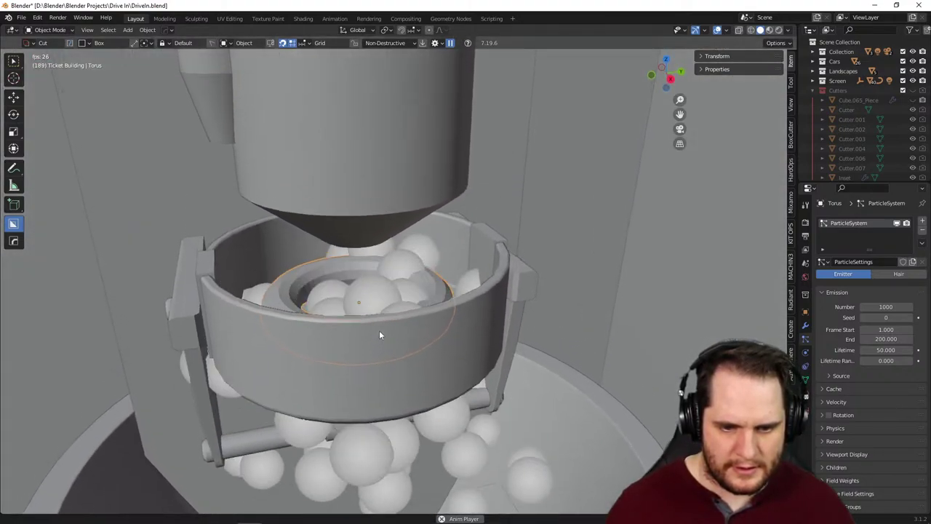
pyautogui.scroll(2, 379, 333)
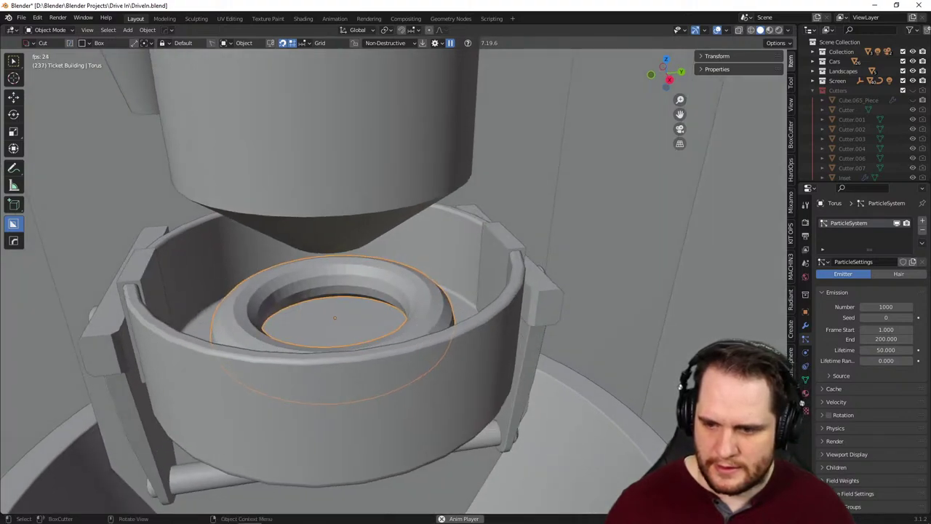
# - End particle emission at frame 400
pyautogui.click(886, 339)
pyautogui.write('400')
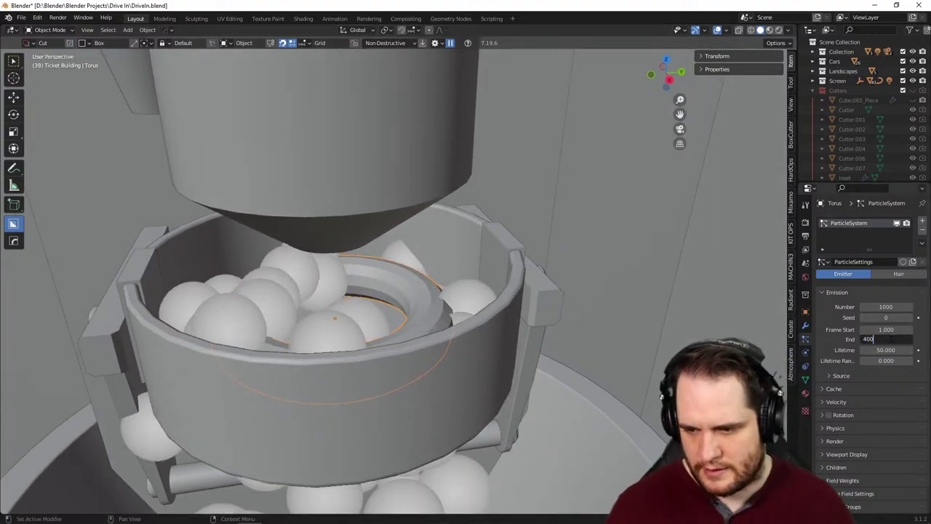
pyautogui.press('Return')
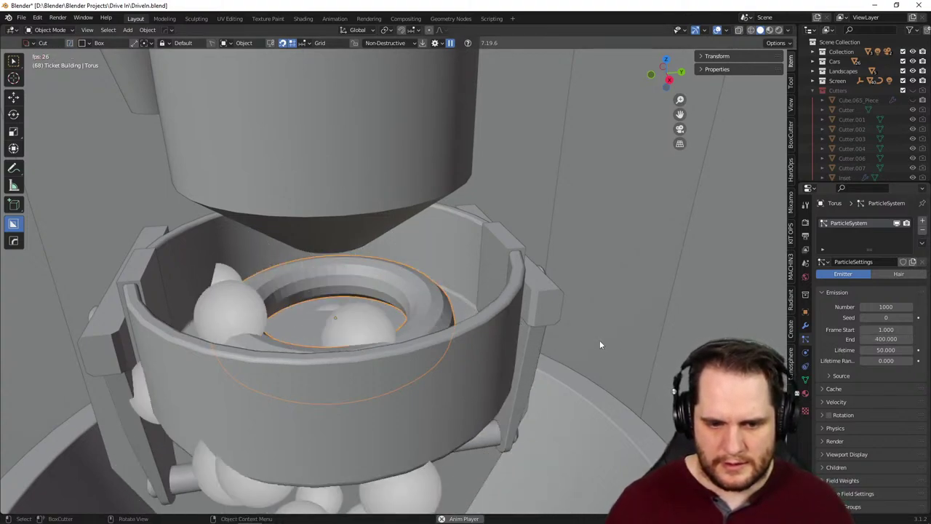
pyautogui.scroll(-5, 553, 336)
pyautogui.moveTo(553, 336); pyautogui.dragTo(555, 330, button='middle')
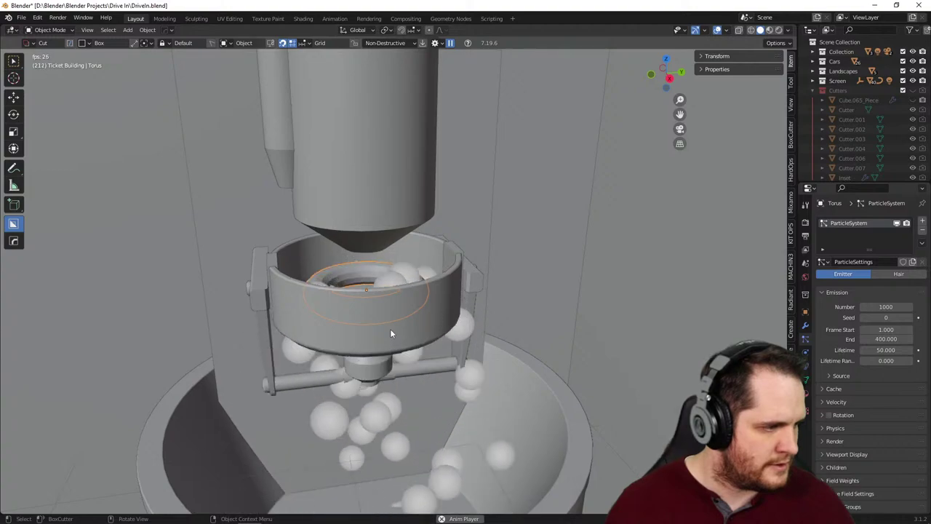
pyautogui.scroll(3, 471, 339)
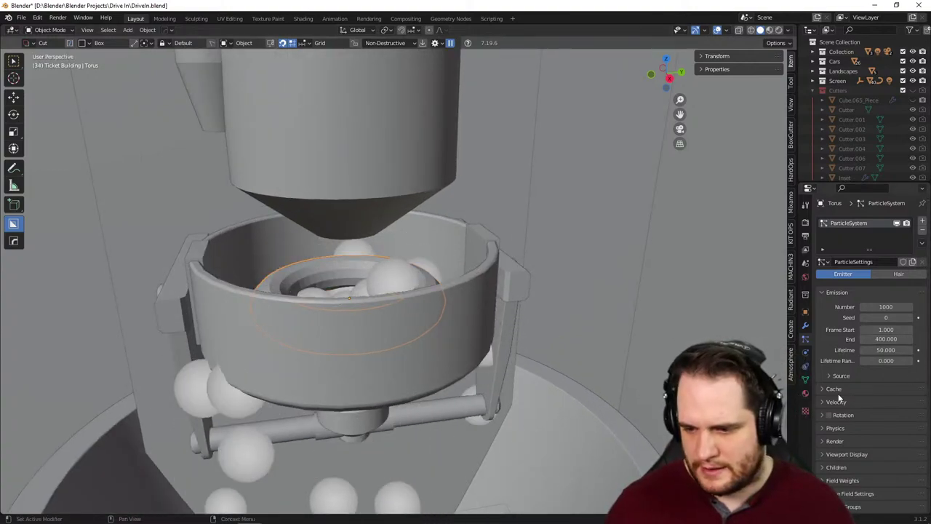
# - Shrink the particle render scale to 0.017 and split the 3D view into two stacked viewports
pyautogui.click(835, 441)
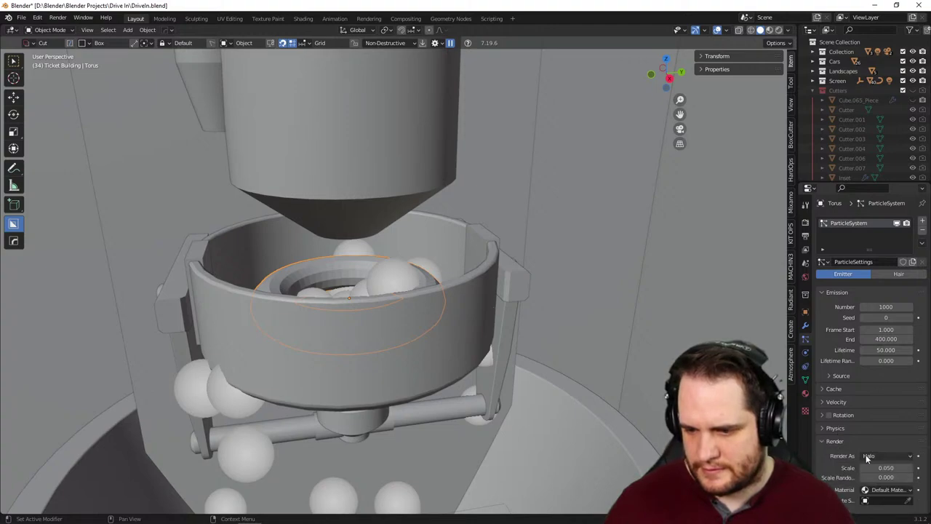
pyautogui.moveTo(882, 468); pyautogui.dragTo(865, 468)
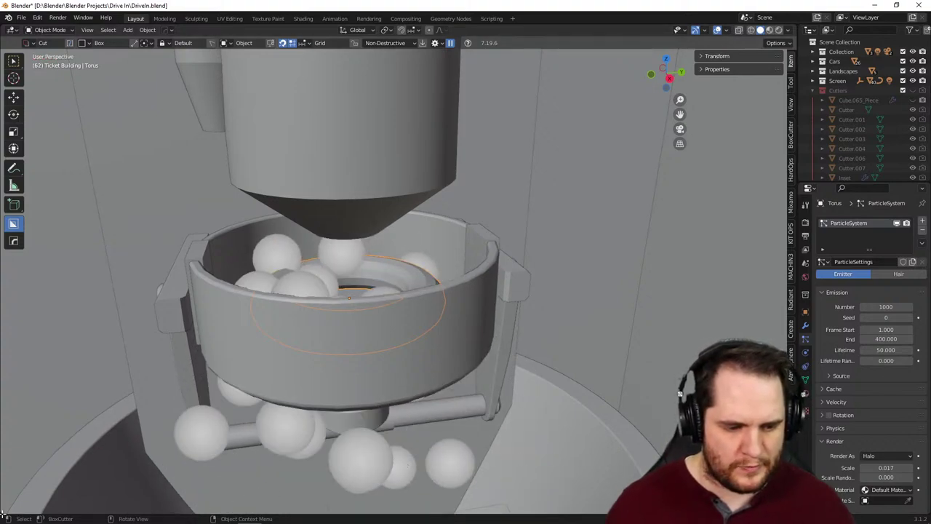
pyautogui.moveTo(3, 513); pyautogui.dragTo(7, 376)
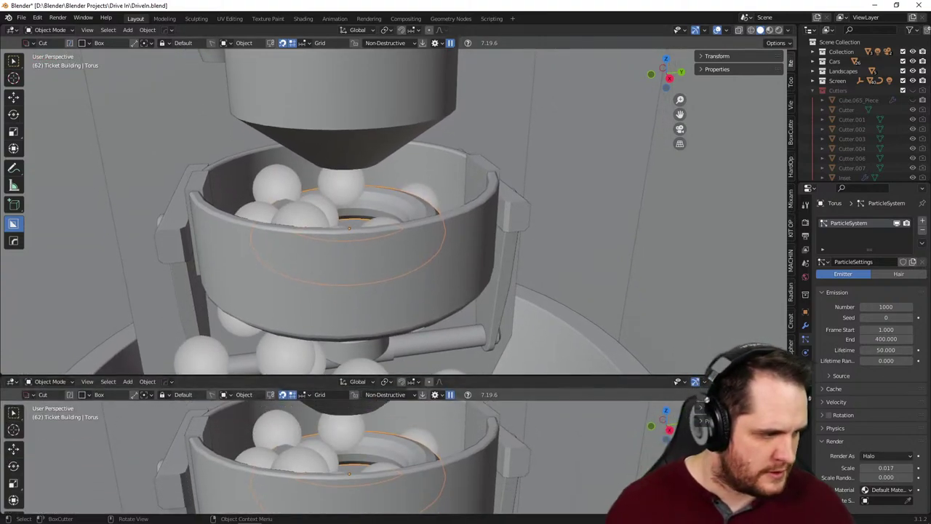
pyautogui.scroll(2, 284, 435)
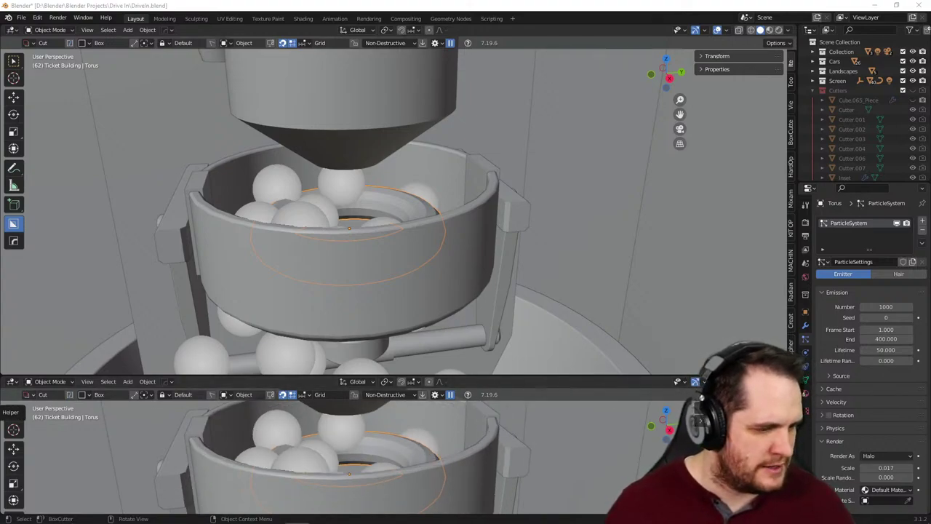
# - Turn the lower area into a Timeline and make the upper 3D view slightly taller
pyautogui.click(13, 382)
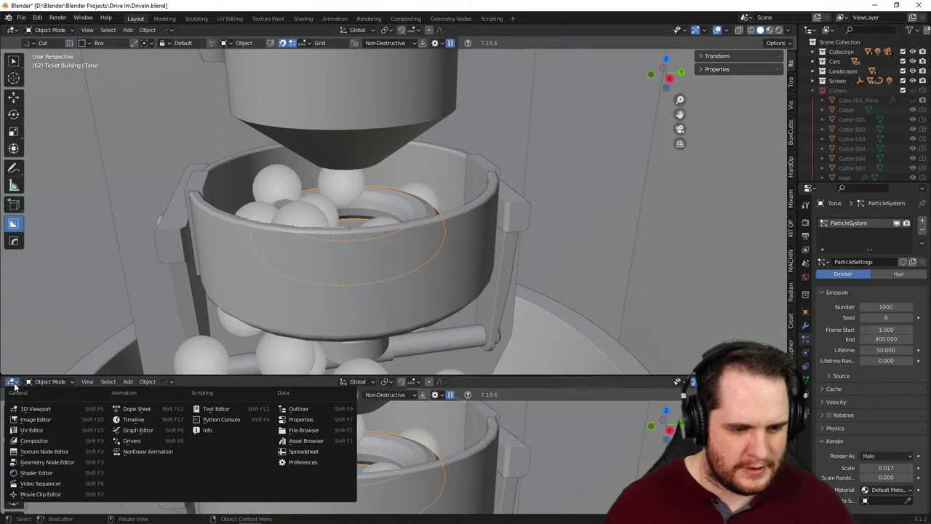
pyautogui.click(134, 420)
pyautogui.moveTo(135, 373); pyautogui.dragTo(135, 391)
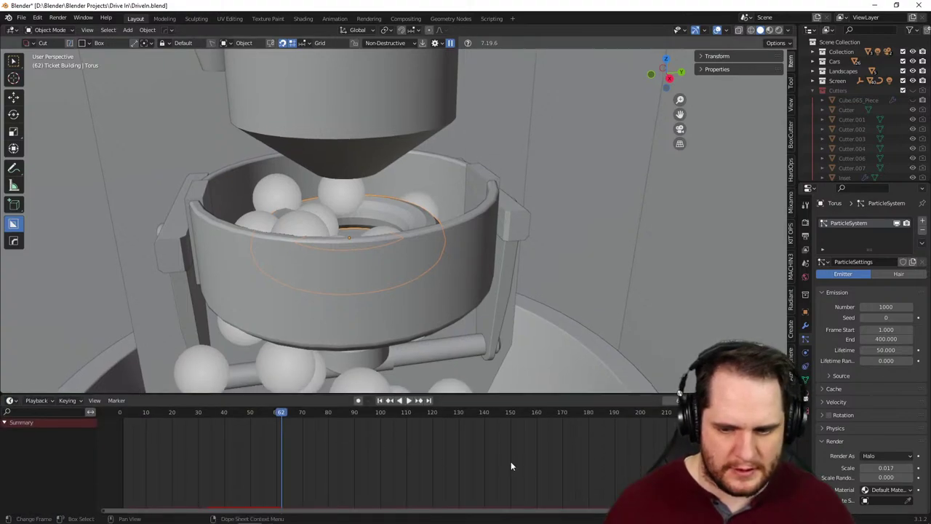
# - Replay the simulation from the start, panning the timeline to show negative frames
pyautogui.hotkey('shift', 'Left')
pyautogui.press('space')
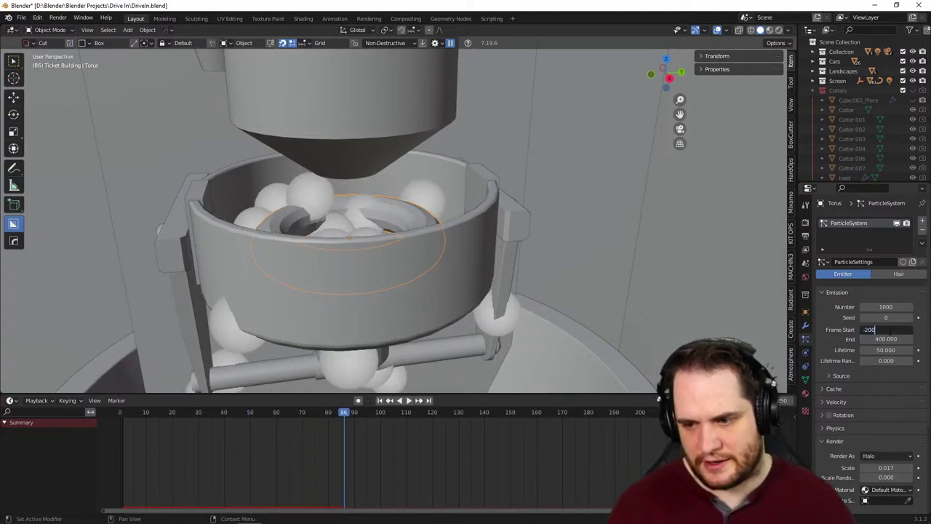
pyautogui.click(128, 413)
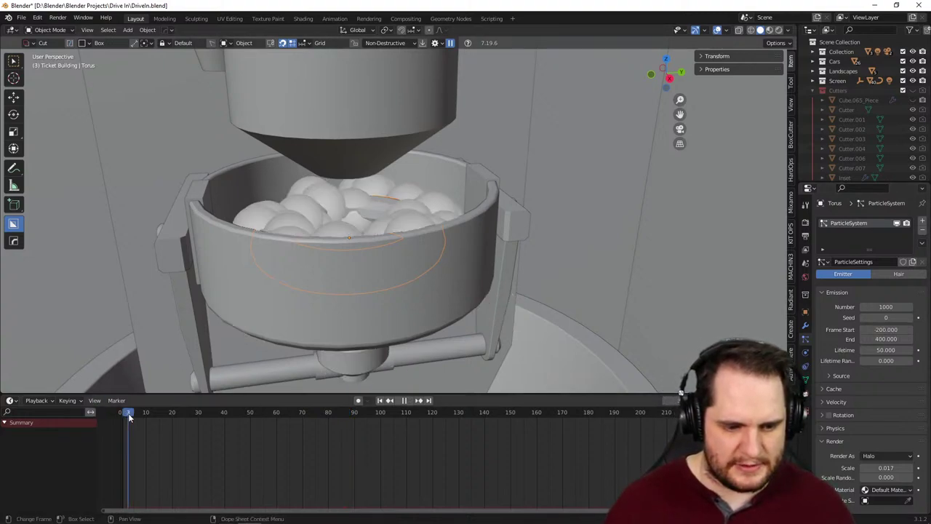
pyautogui.press('space')
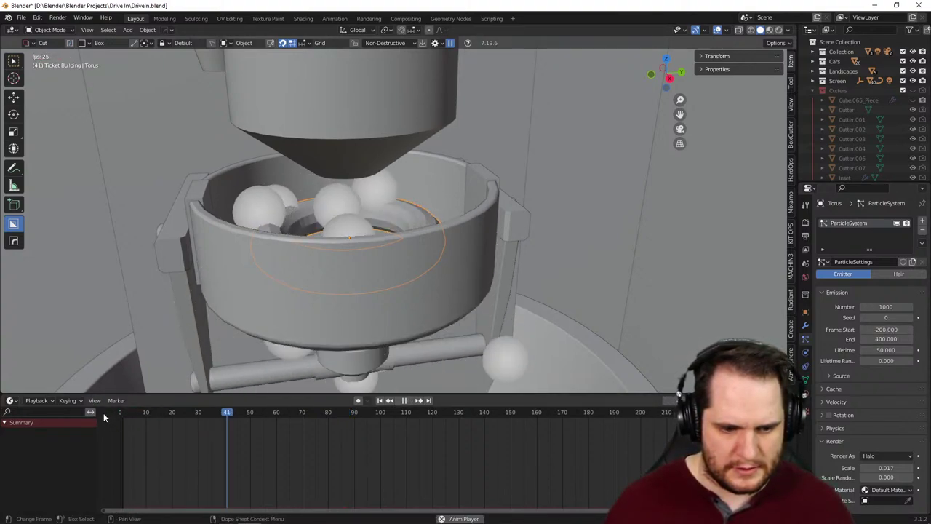
pyautogui.click(102, 412)
pyautogui.press('space')
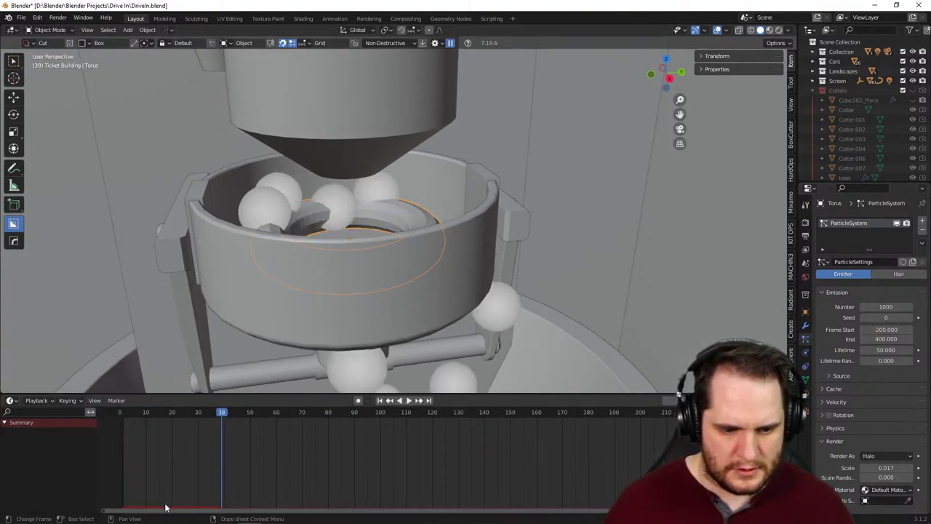
pyautogui.moveTo(166, 507); pyautogui.dragTo(117, 508)
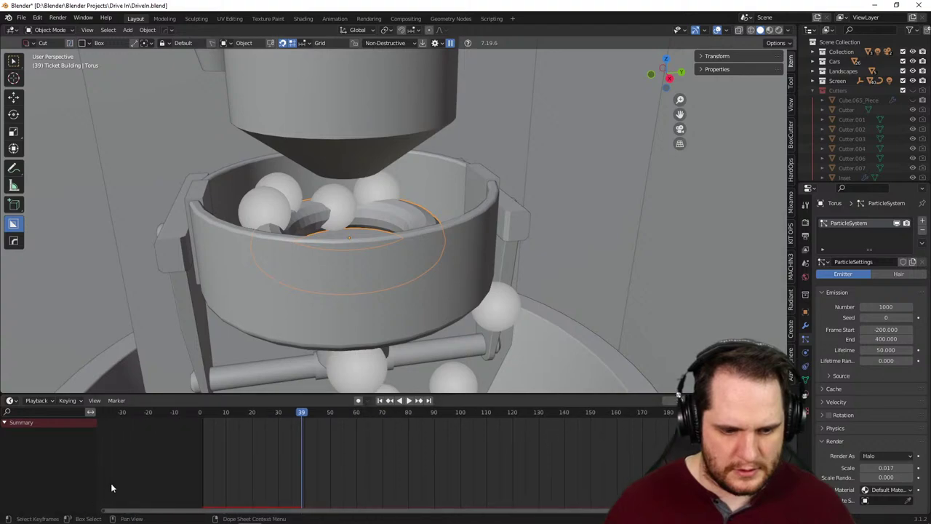
pyautogui.click(106, 412)
pyautogui.press('space')
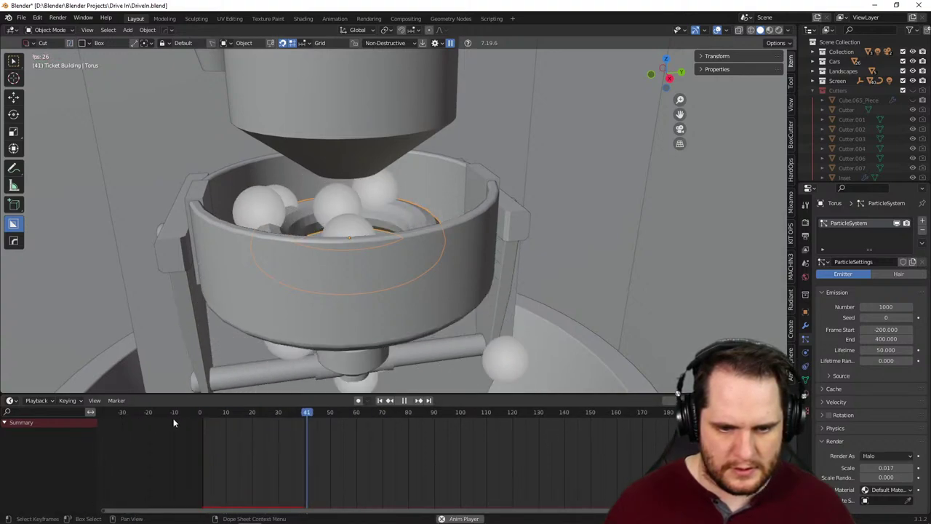
# - Orbit around the machine to look down into the filled bowl, then stop playback
pyautogui.scroll(-4, 441, 352)
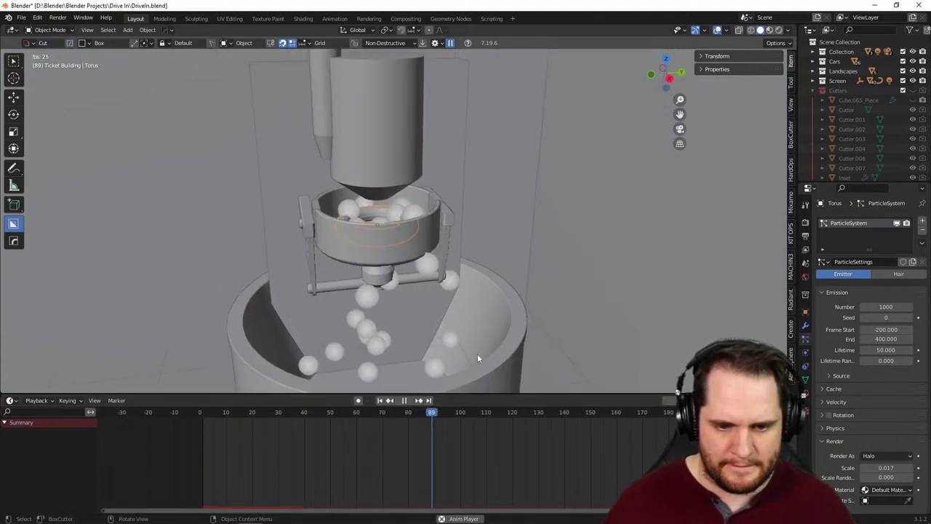
pyautogui.moveTo(478, 358); pyautogui.dragTo(420, 298, button='middle')
pyautogui.scroll(2, 491, 325)
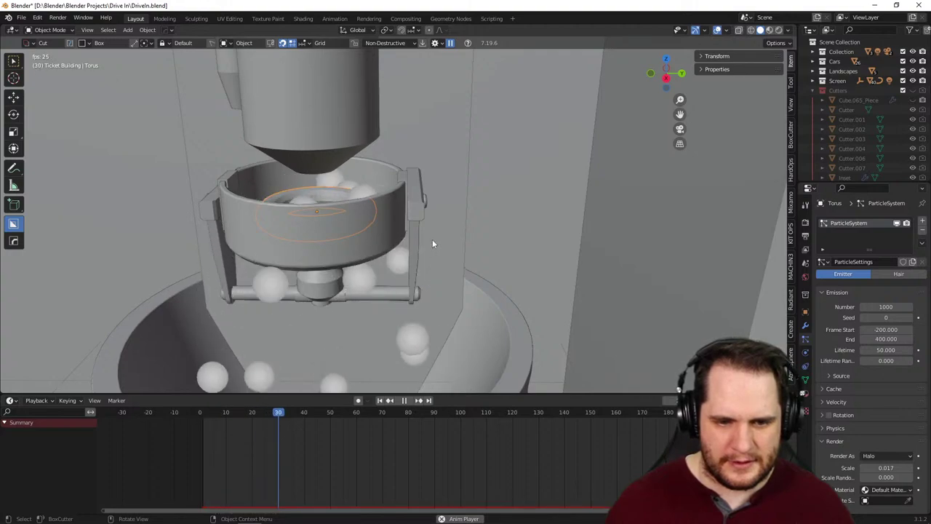
pyautogui.scroll(2, 432, 244)
pyautogui.moveTo(415, 250)
pyautogui.mouseDown(button='middle')
pyautogui.moveTo(389, 250)
pyautogui.moveTo(428, 259)
pyautogui.mouseUp(button='middle')
pyautogui.scroll(1, 427, 262)
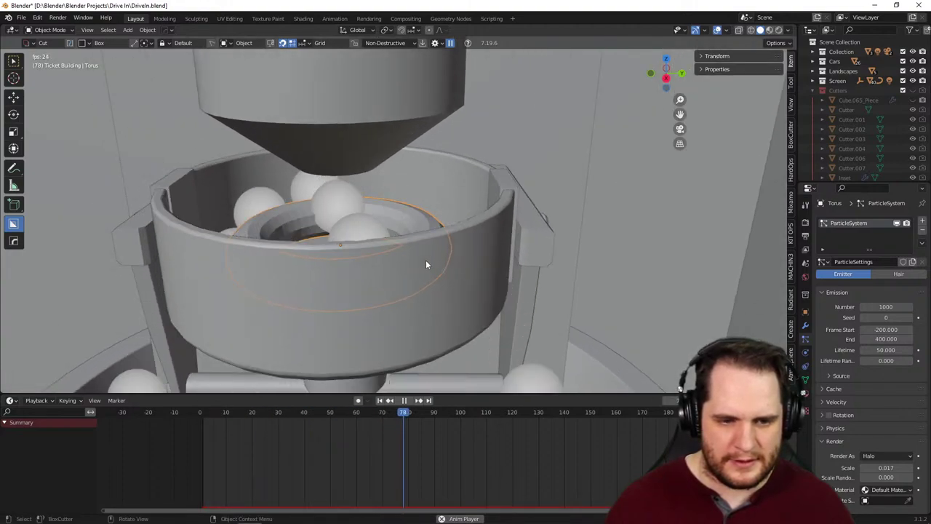
pyautogui.press('space')
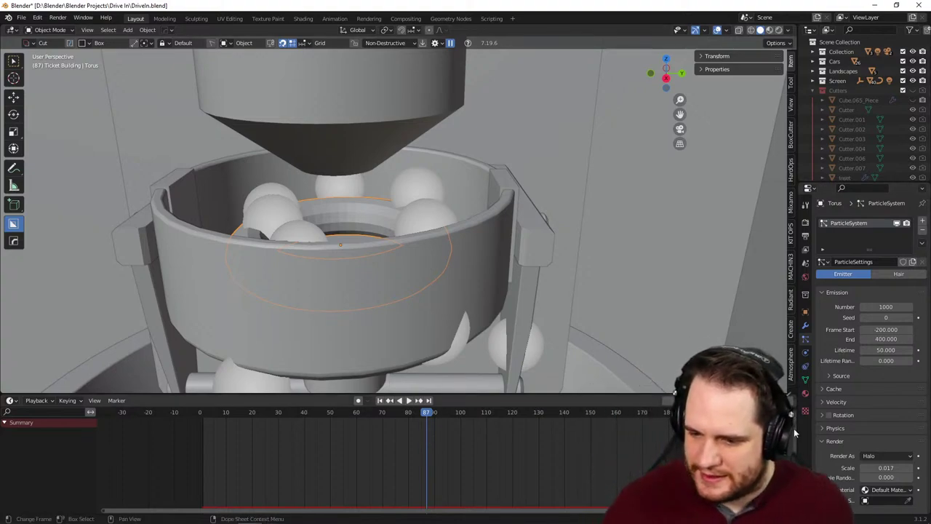
# - Inspect the particle Physics and Integration panels, then play the animation and view the bowl from the side
pyautogui.click(830, 428)
pyautogui.scroll(-3, 909, 436)
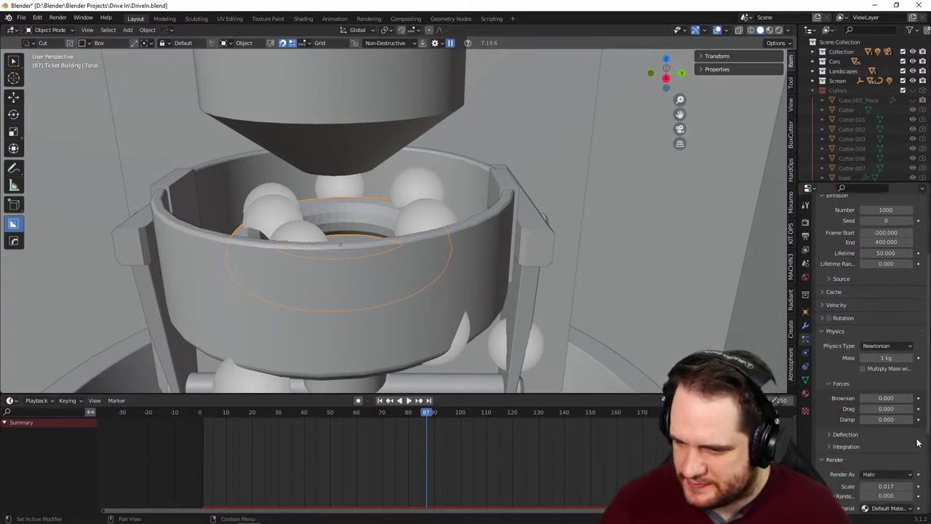
pyautogui.scroll(-1, 917, 443)
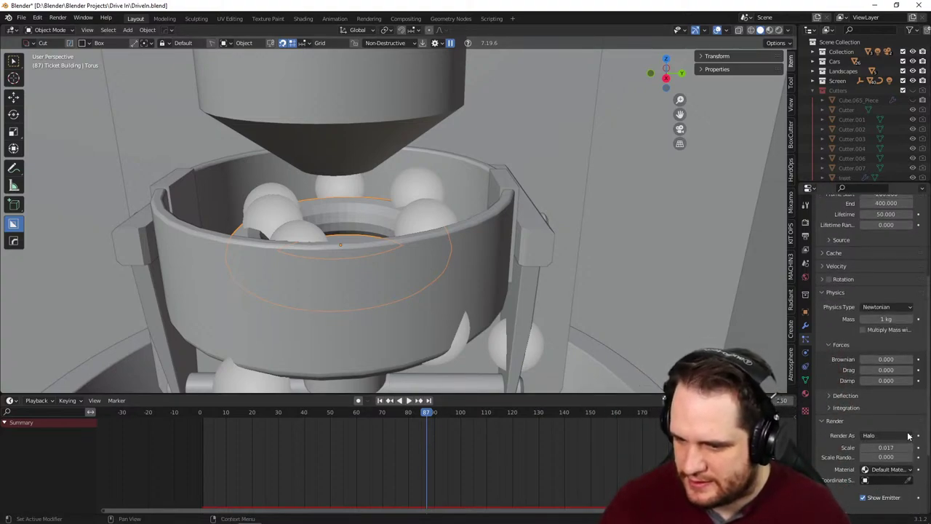
pyautogui.click(828, 408)
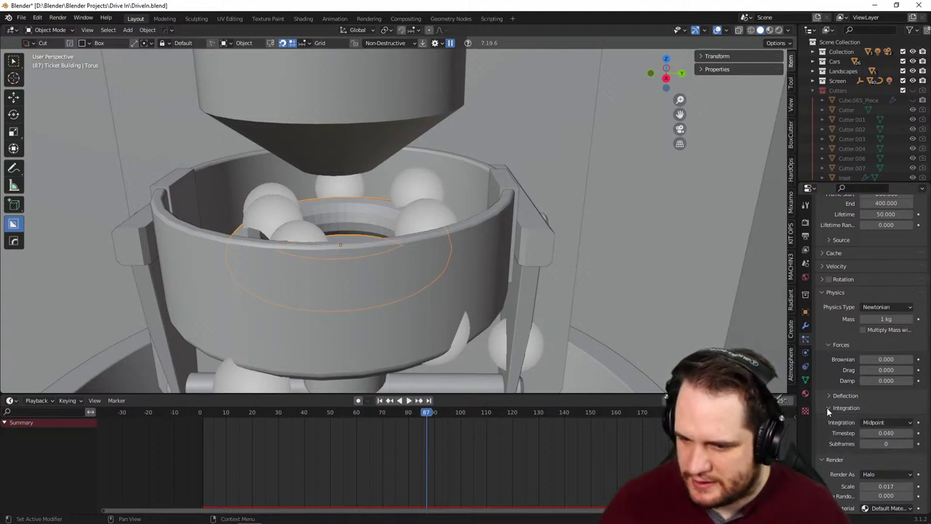
pyautogui.click(826, 407)
pyautogui.click(824, 295)
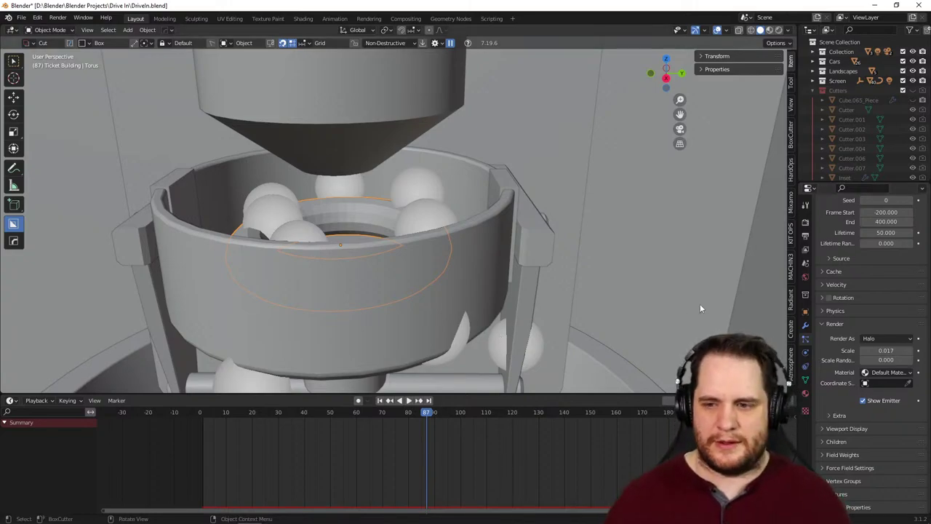
pyautogui.press('space')
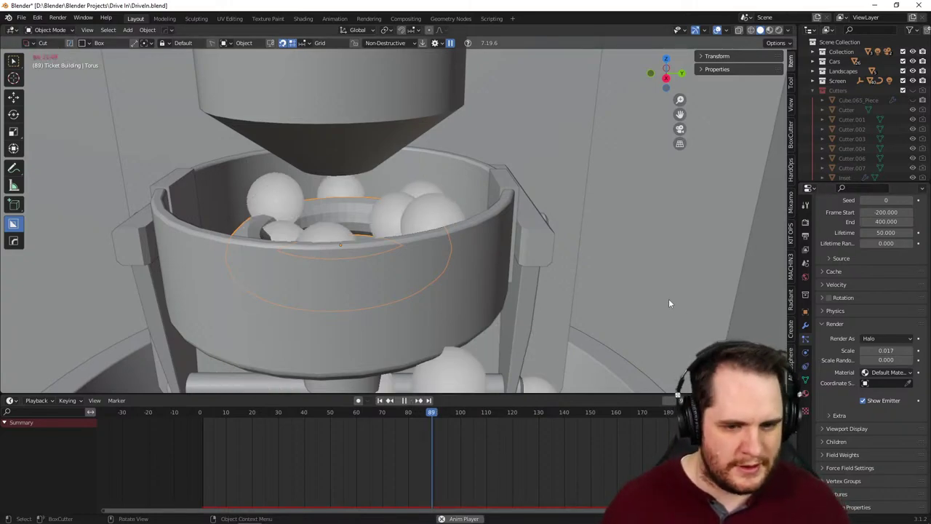
pyautogui.moveTo(670, 304); pyautogui.dragTo(519, 277, button='middle')
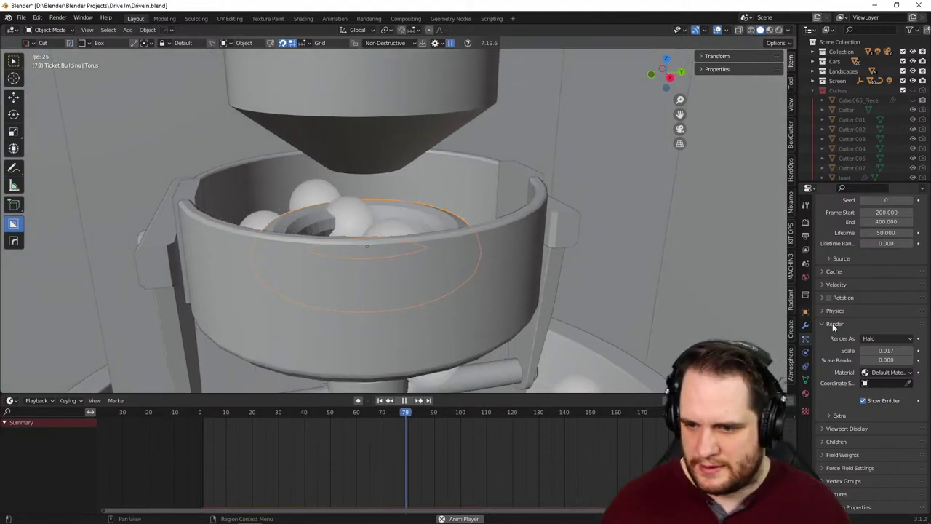
# - Reset particle Scale to its default 0.050 and raise Scale Randomness above zero
pyautogui.scroll(5, 862, 333)
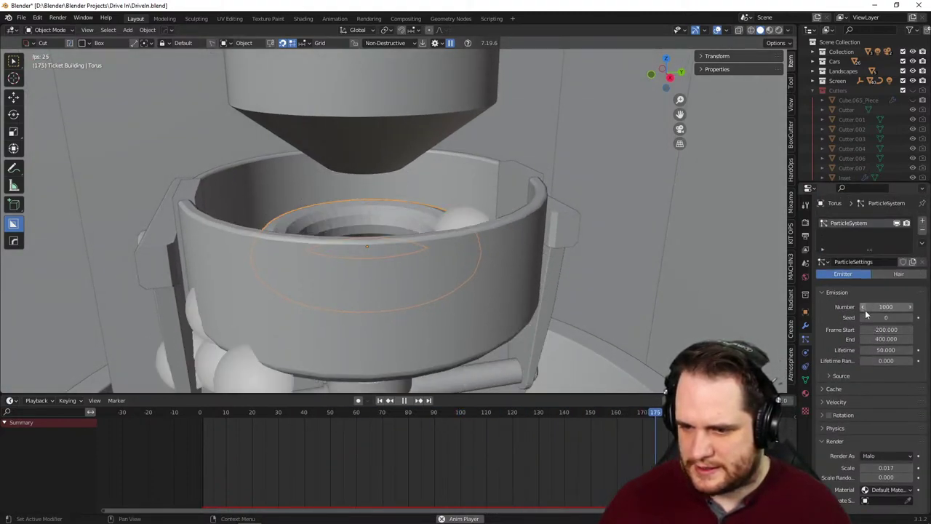
pyautogui.scroll(-3, 864, 399)
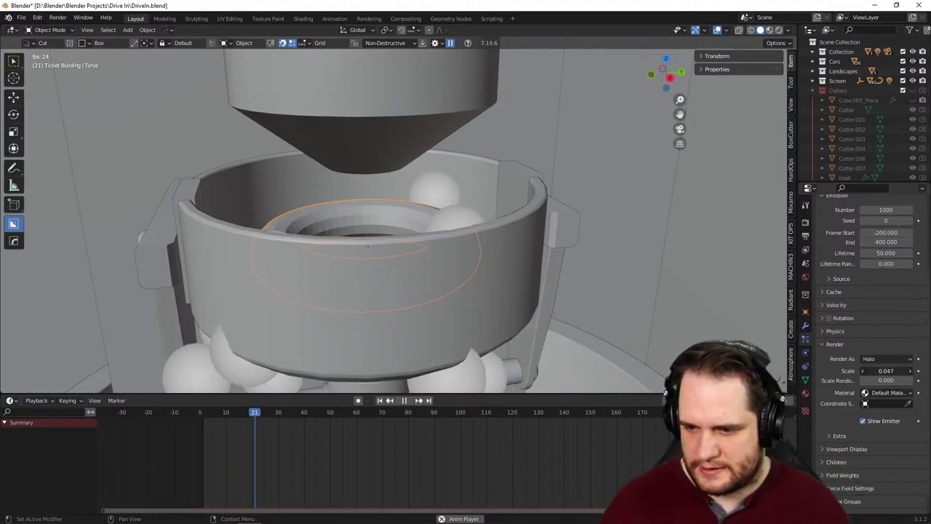
pyautogui.moveTo(888, 371); pyautogui.dragTo(887, 371)
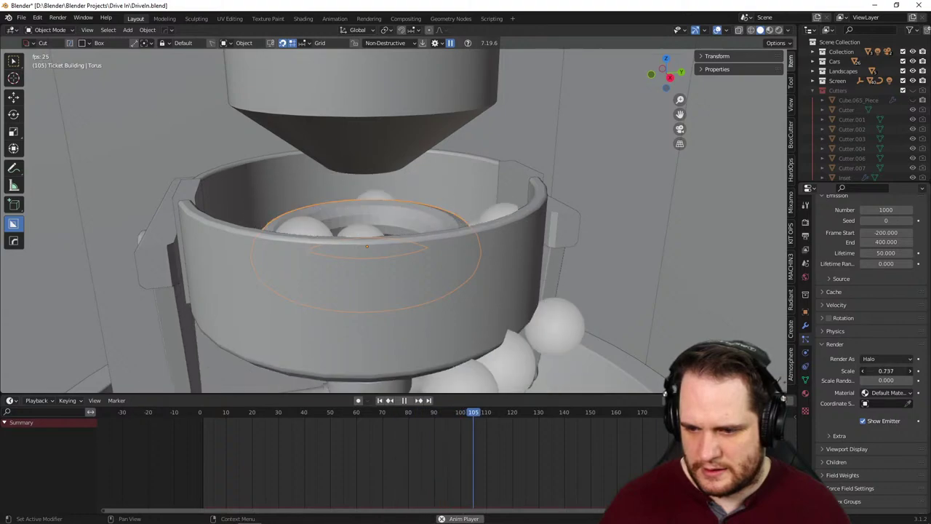
pyautogui.rightClick(883, 371)
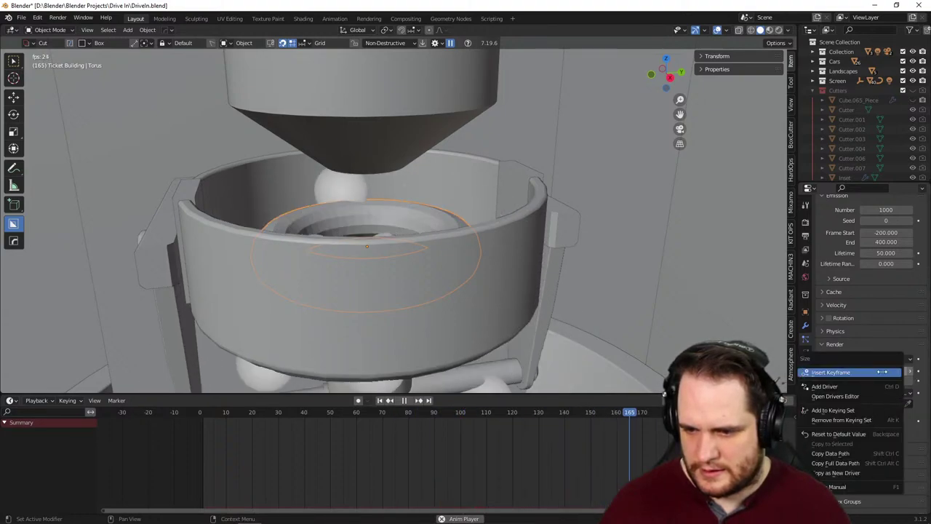
pyautogui.click(845, 438)
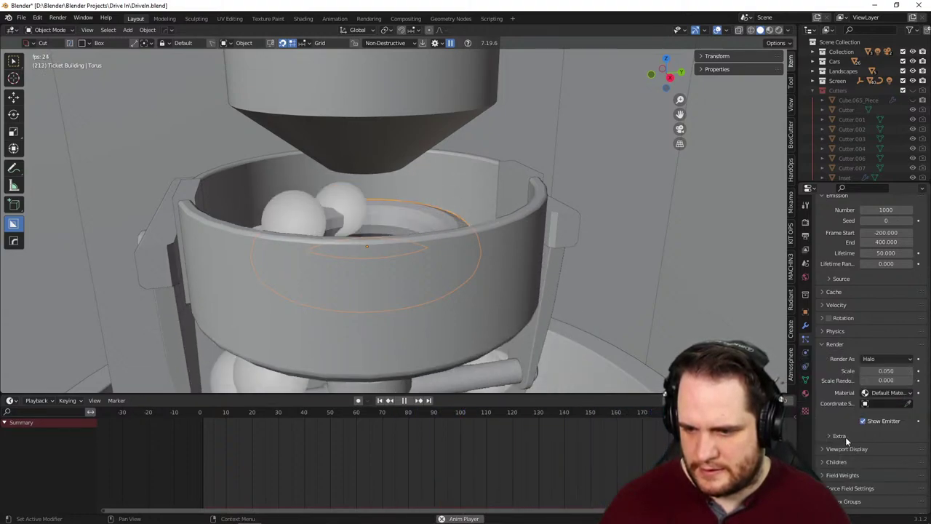
pyautogui.moveTo(886, 381); pyautogui.dragTo(930, 381)
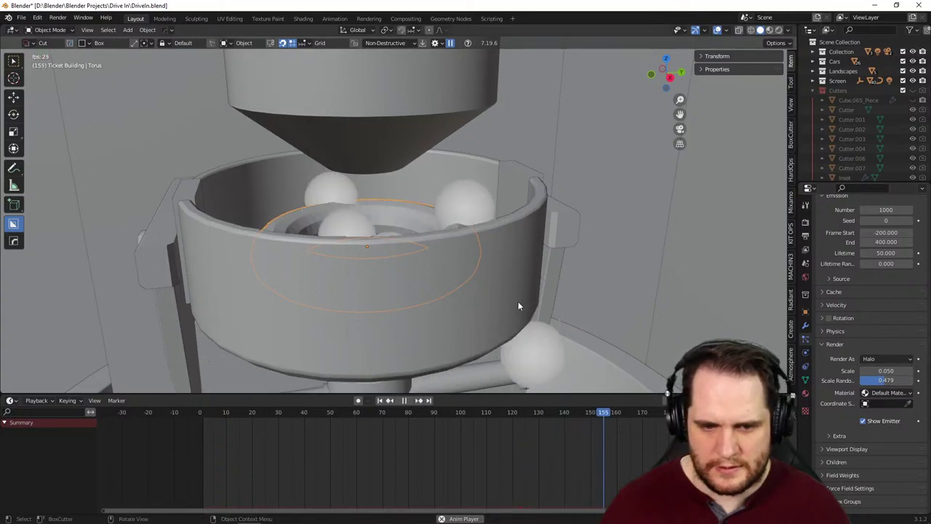
# - Stop playback at frame 56 and orbit to a higher, closer view of the bowl
pyautogui.scroll(-3, 504, 299)
pyautogui.moveTo(480, 289); pyautogui.dragTo(480, 268, button='middle')
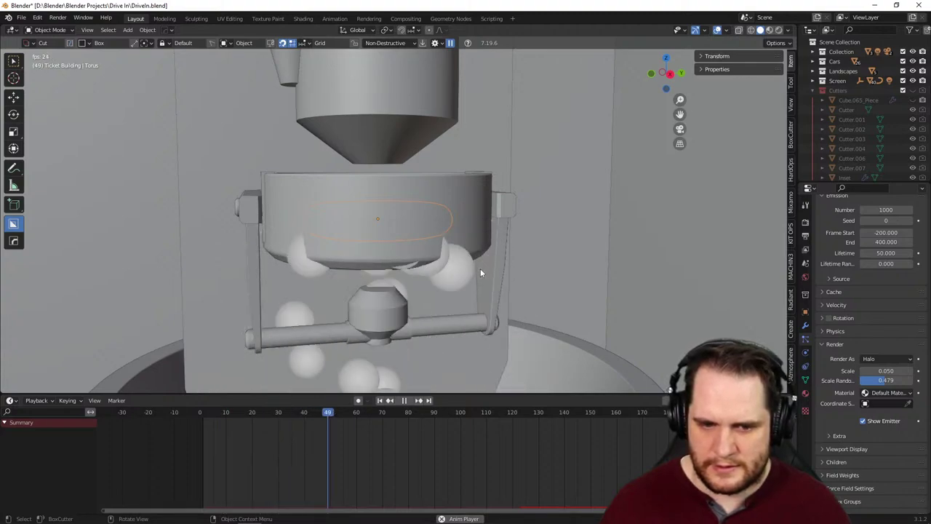
pyautogui.press('space')
pyautogui.moveTo(481, 268); pyautogui.dragTo(381, 237, button='middle')
pyautogui.scroll(-2, 372, 235)
pyautogui.scroll(1, 378, 245)
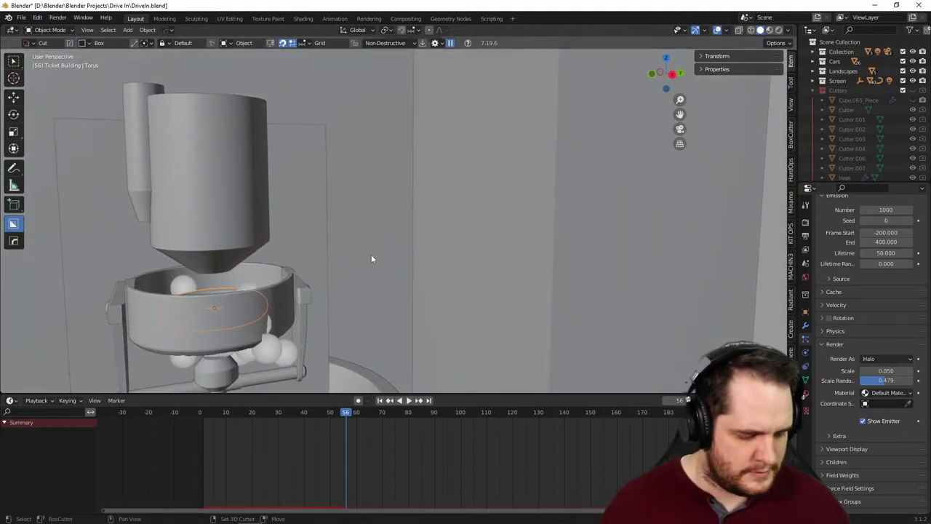
# - Isolate and frame the torus emitter, then show the Add > Mesh primitives list
pyautogui.hotkey('shift', 'a')
pyautogui.moveTo(373, 257)
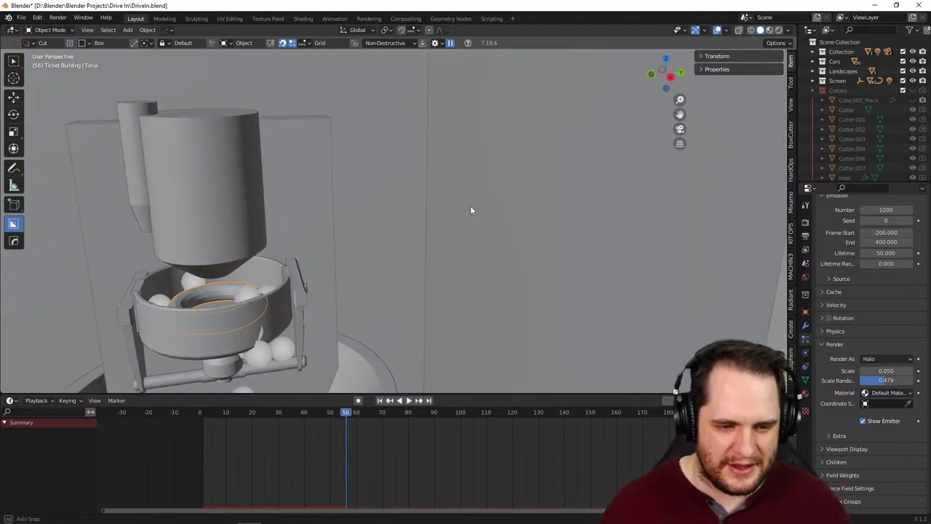
pyautogui.press('KP_Divide')
pyautogui.press('KP_Divide')
pyautogui.press('KP_Decimal')
pyautogui.moveTo(458, 159); pyautogui.dragTo(452, 239, button='middle')
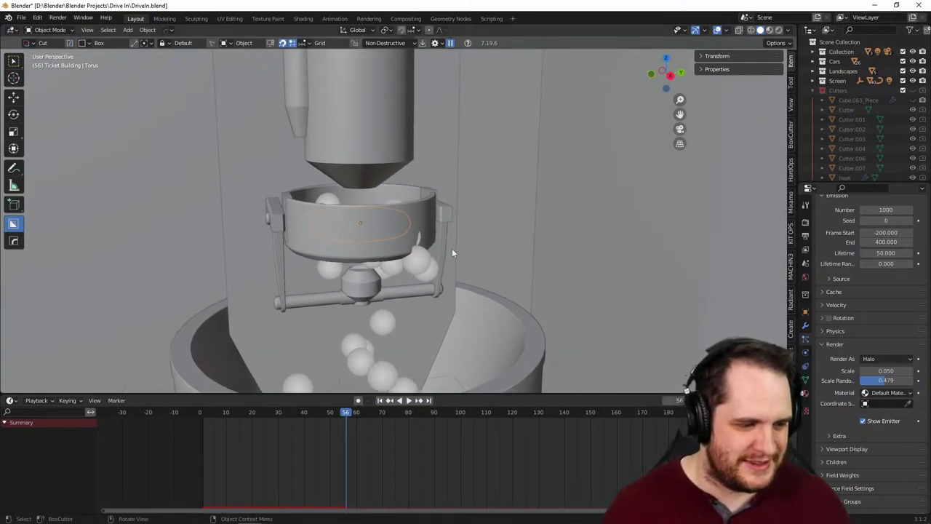
pyautogui.moveTo(466, 276); pyautogui.dragTo(419, 216, button='middle')
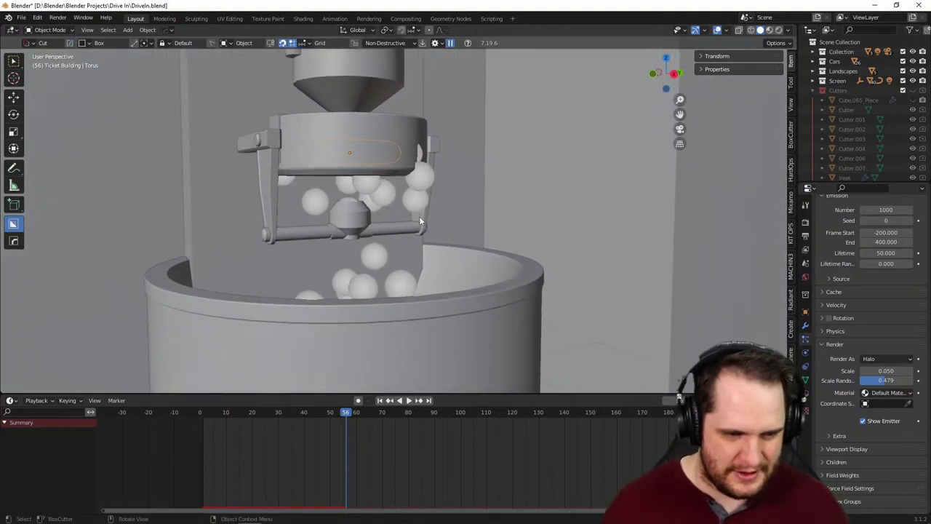
pyautogui.hotkey('shift', 'a')
pyautogui.moveTo(419, 228)
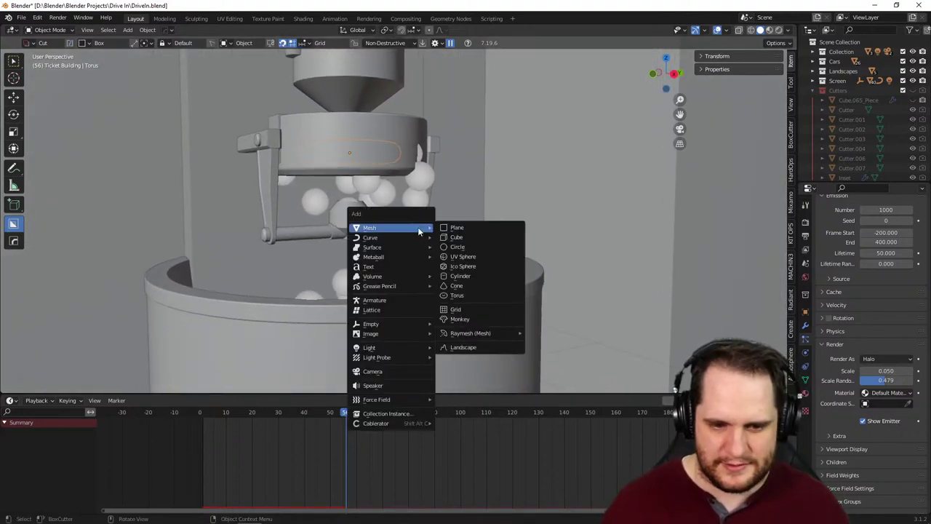
# - Add a UV sphere, raise it along Z and scale it down to 0.035
pyautogui.click(470, 256)
pyautogui.press('g')
pyautogui.press('z')
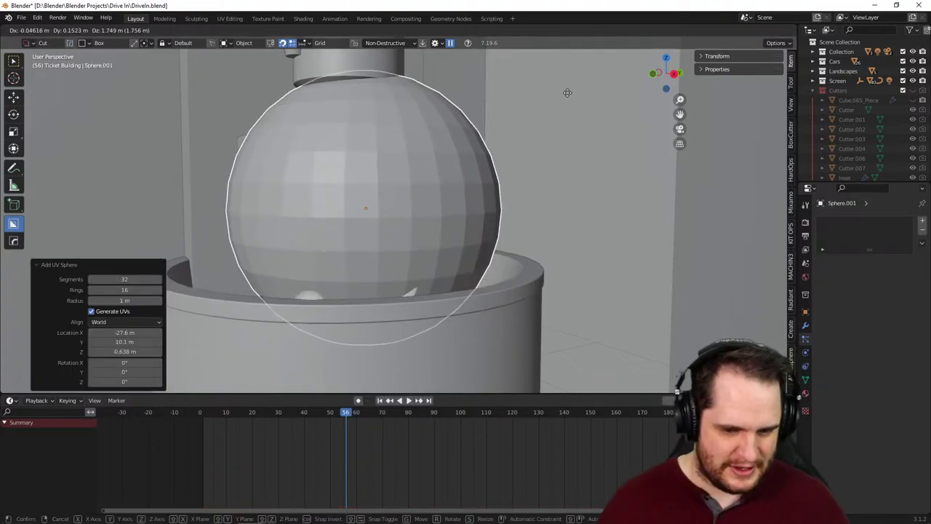
pyautogui.click(553, 377)
pyautogui.press('s')
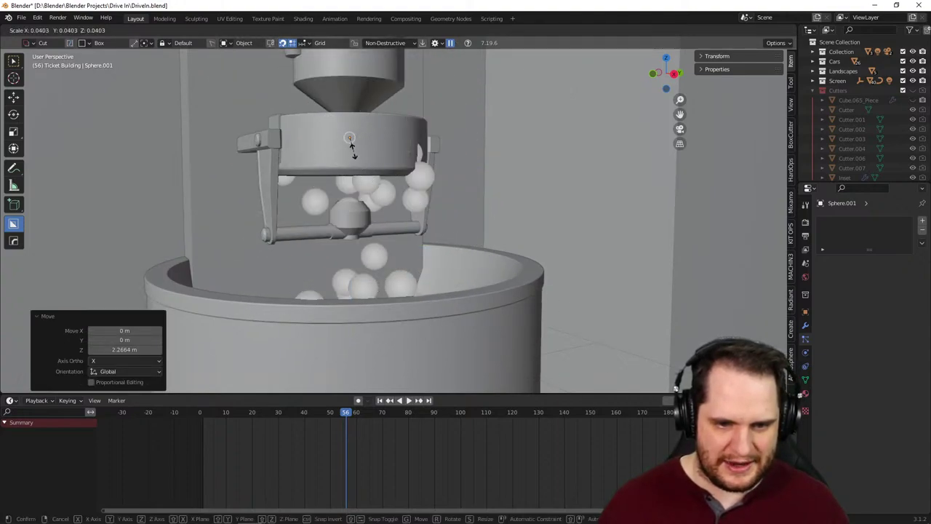
pyautogui.click(354, 152)
# - Move the small sphere above the machine beside the hopper
pyautogui.scroll(5, 436, 214)
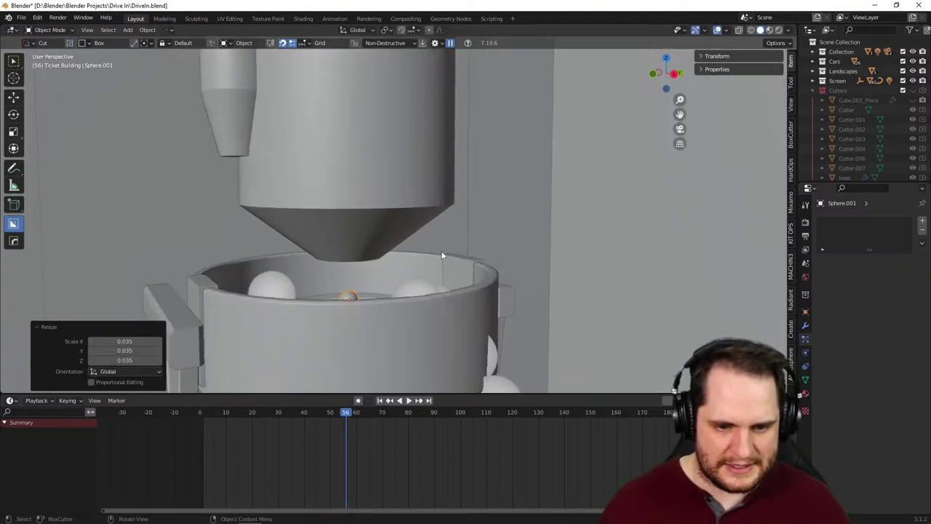
pyautogui.scroll(-5, 422, 295)
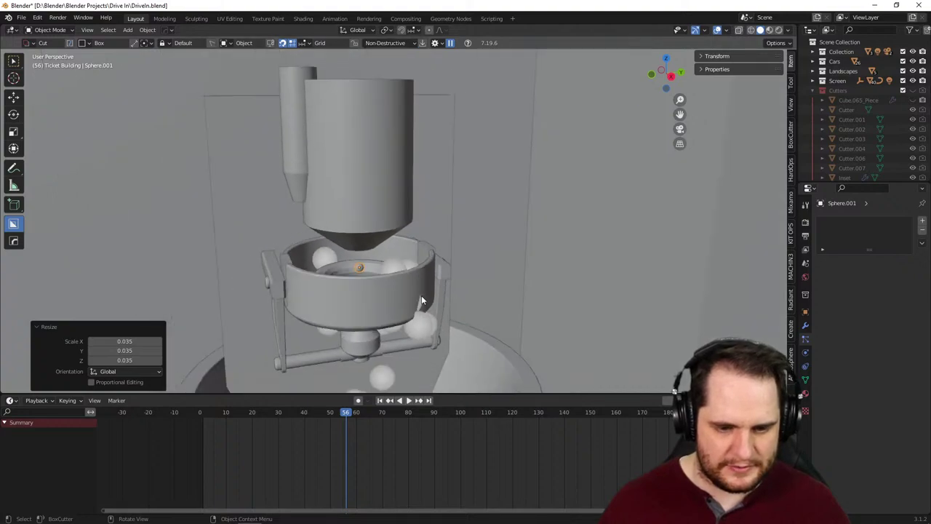
pyautogui.scroll(2, 369, 321)
pyautogui.press('g')
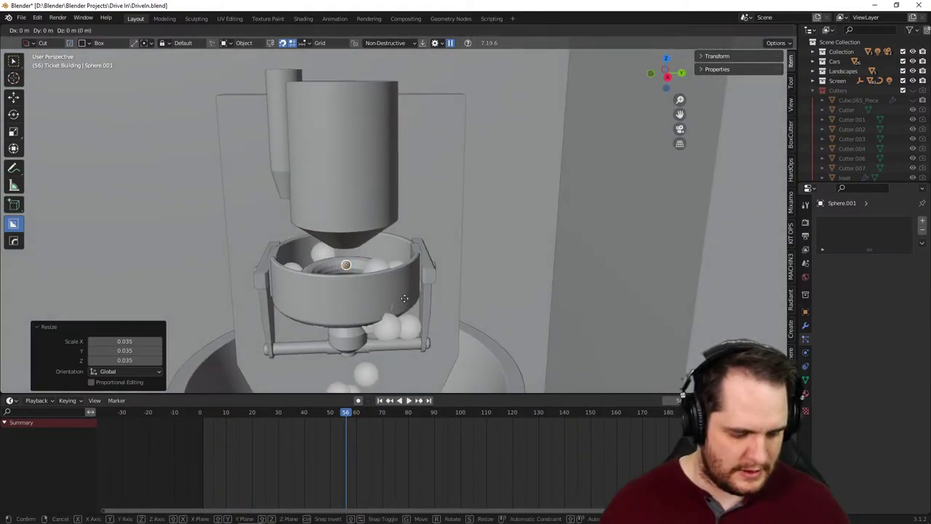
pyautogui.press('y')
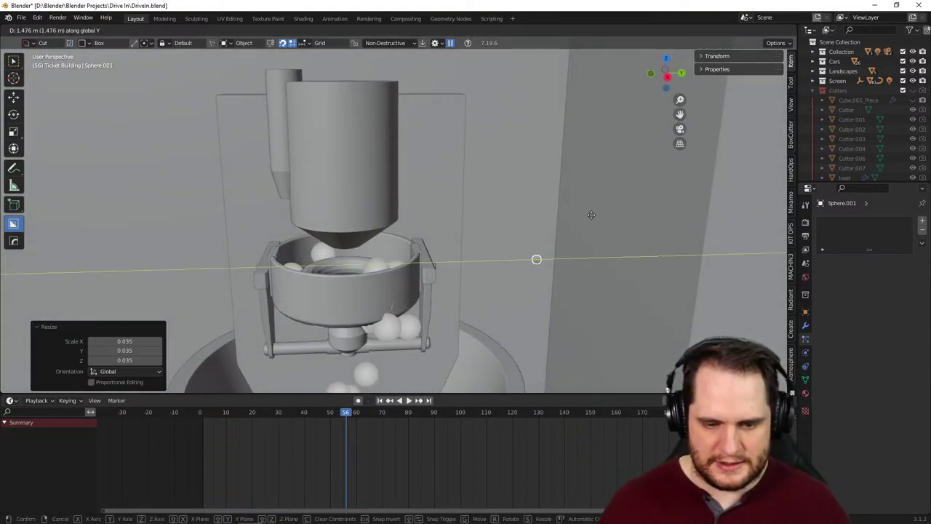
pyautogui.press('y')
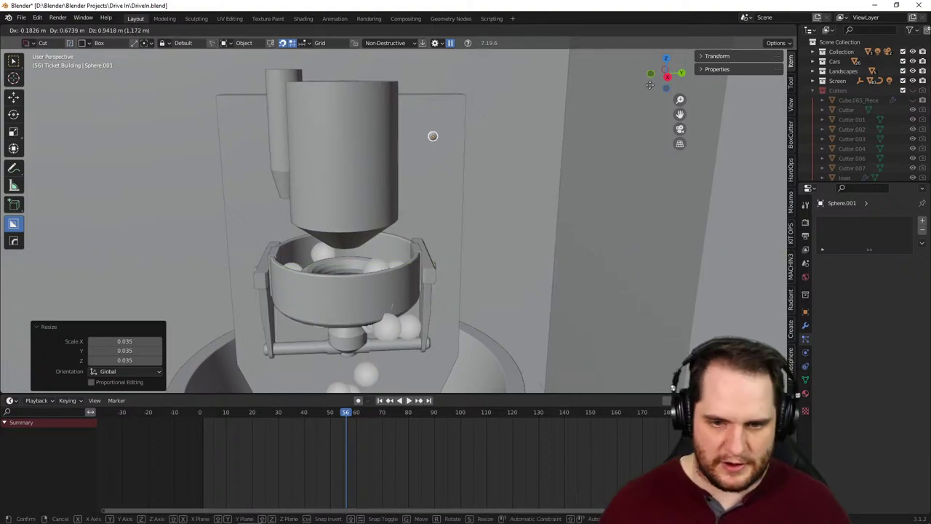
pyautogui.click(751, 64)
# - Select the torus emitter inside the bowl to show its particle settings
pyautogui.moveTo(629, 230); pyautogui.dragTo(426, 280, button='middle')
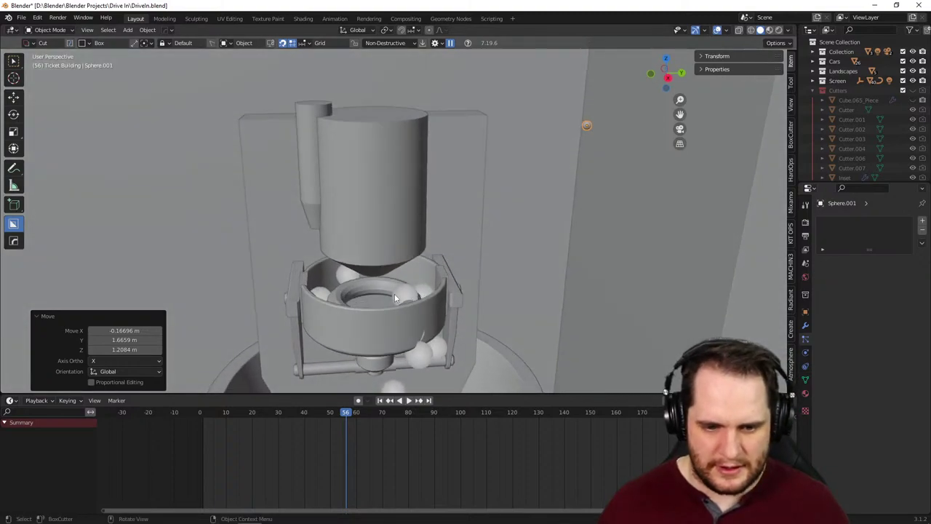
pyautogui.click(384, 322)
pyautogui.scroll(3, 382, 326)
pyautogui.moveTo(388, 323); pyautogui.dragTo(385, 315, button='middle')
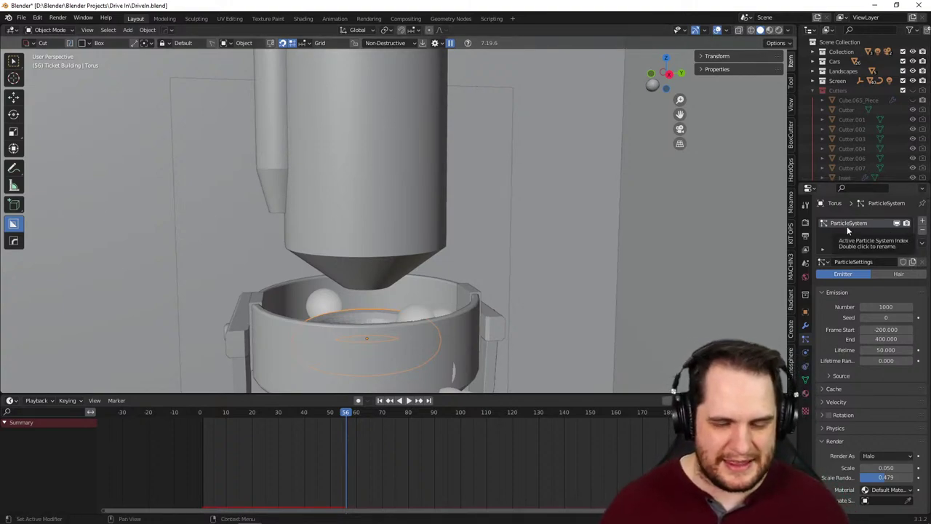
# - Select the small sphere, then reselect the torus emitter inside the bowl
pyautogui.scroll(-1, 896, 398)
pyautogui.scroll(-5, 895, 398)
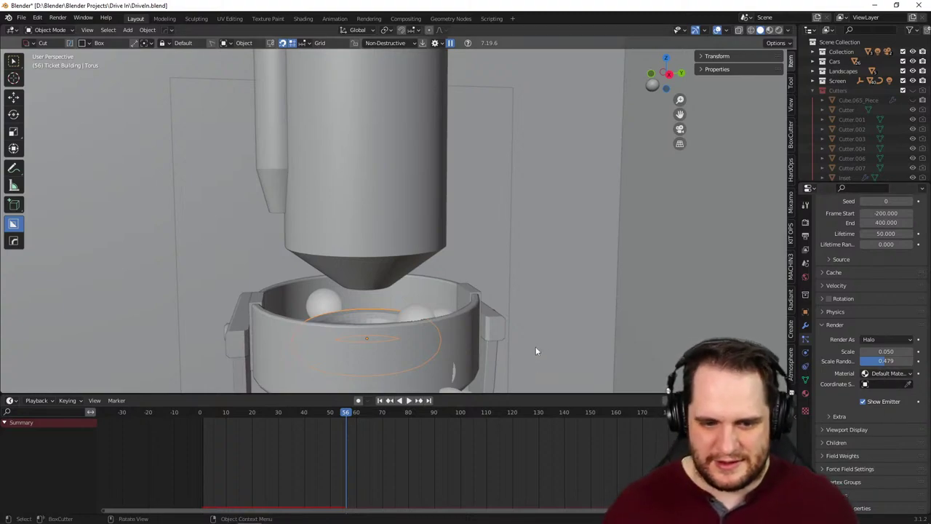
pyautogui.keyDown('shift'); pyautogui.moveTo(536, 348); pyautogui.dragTo(526, 326, button='middle'); pyautogui.keyUp('shift')
pyautogui.scroll(-3, 485, 311)
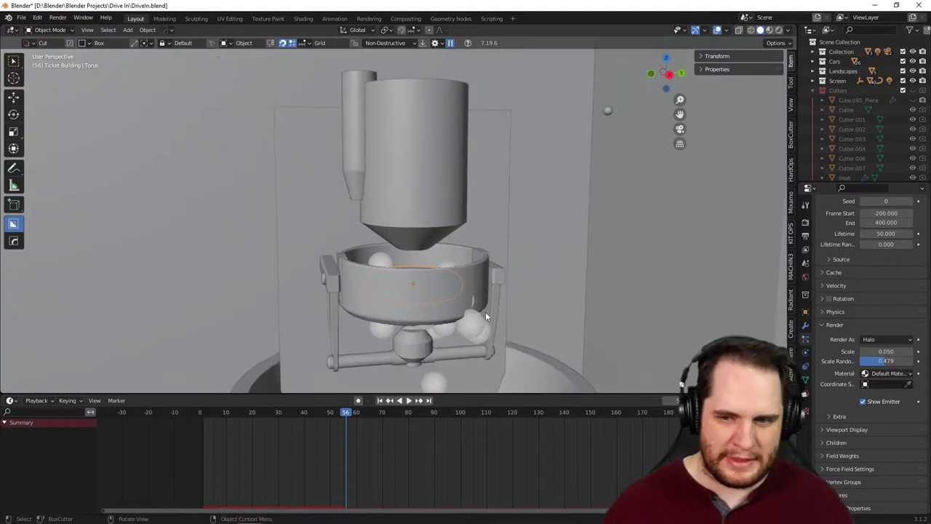
pyautogui.click(597, 120)
pyautogui.moveTo(596, 156); pyautogui.dragTo(580, 167, button='middle')
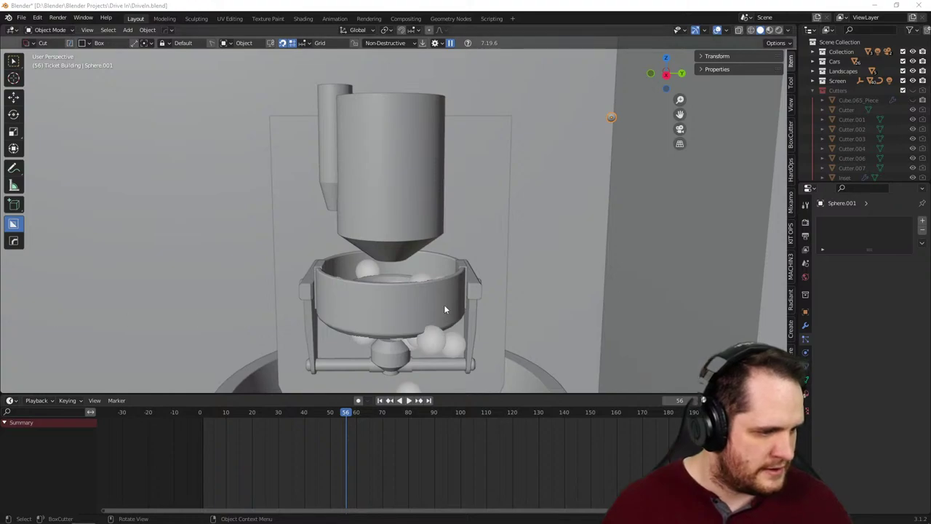
pyautogui.click(401, 276)
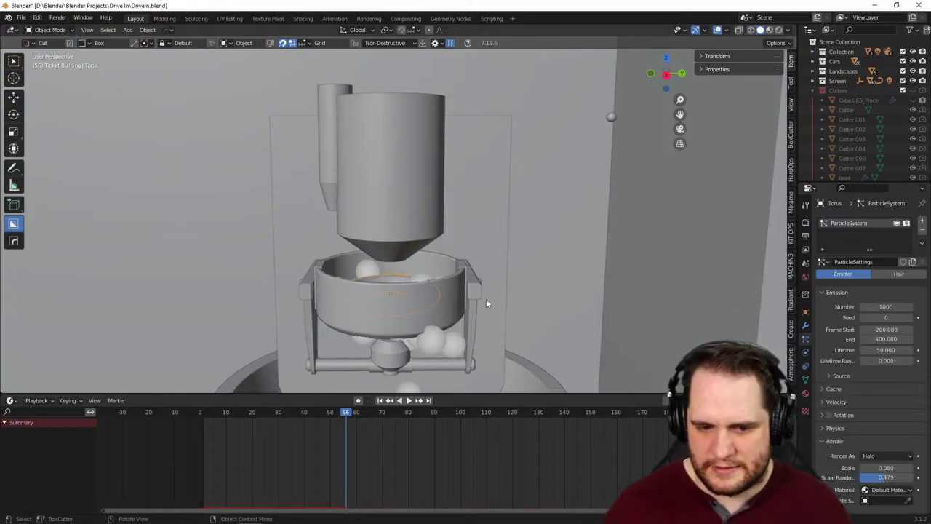
# - Change the torus particles' Render As from Halo to Object
pyautogui.scroll(2, 486, 299)
pyautogui.scroll(-2, 873, 410)
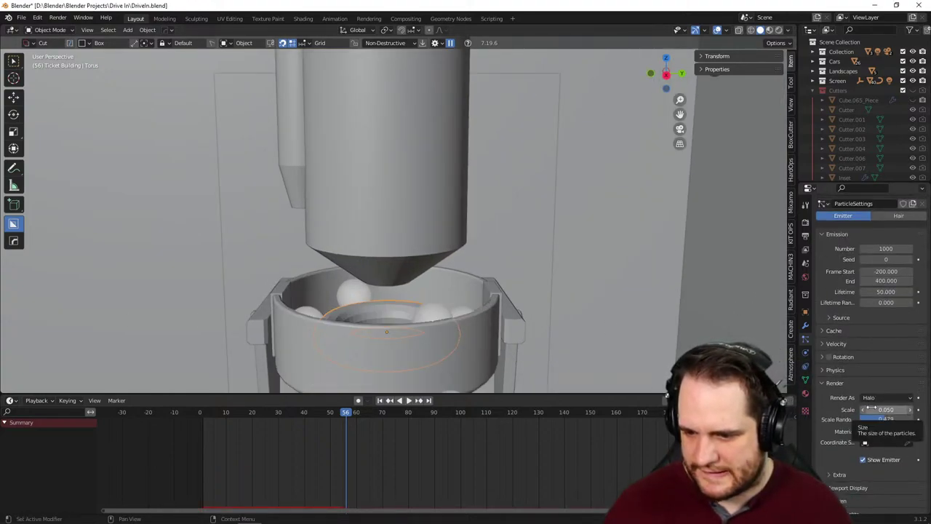
pyautogui.scroll(2, 846, 393)
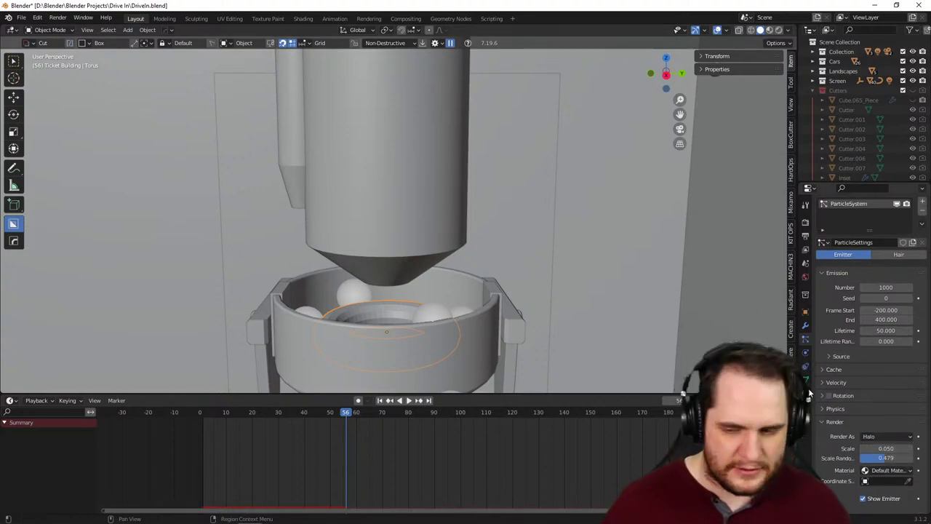
pyautogui.scroll(-2, 849, 404)
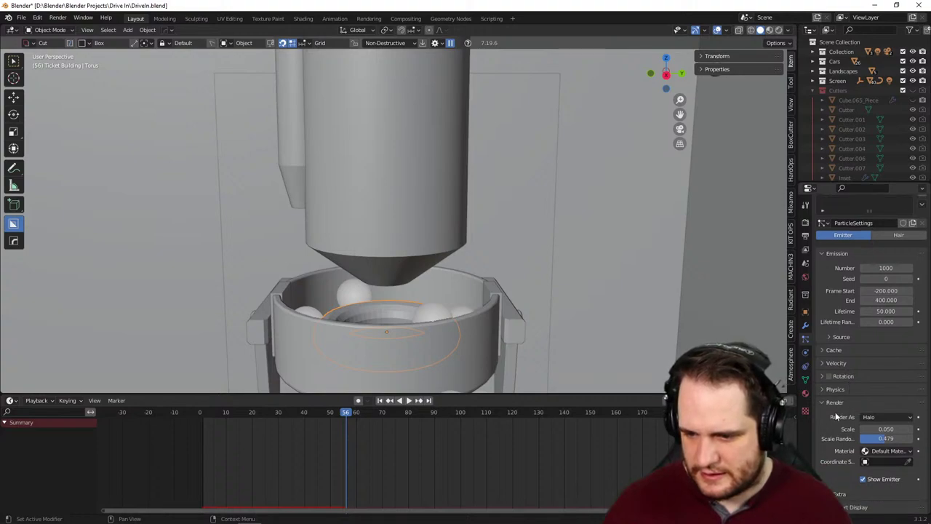
pyautogui.scroll(-2, 835, 412)
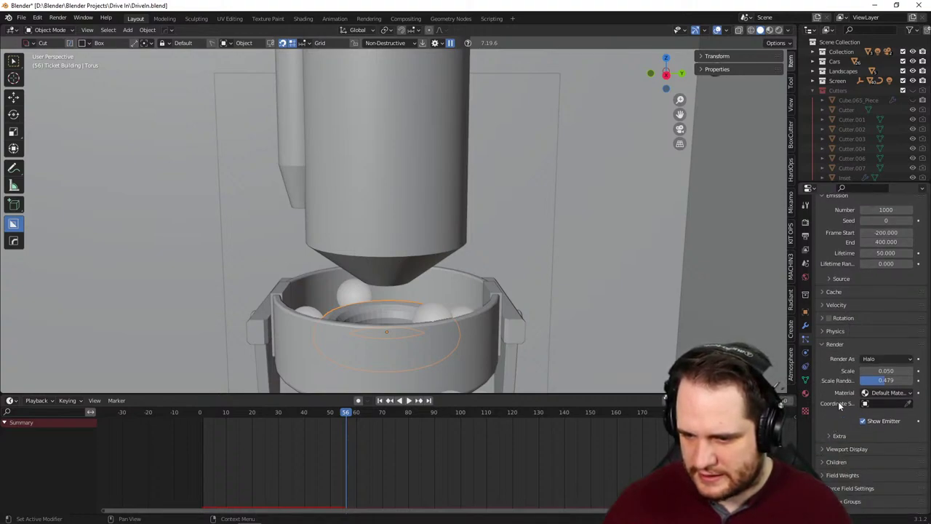
pyautogui.click(875, 360)
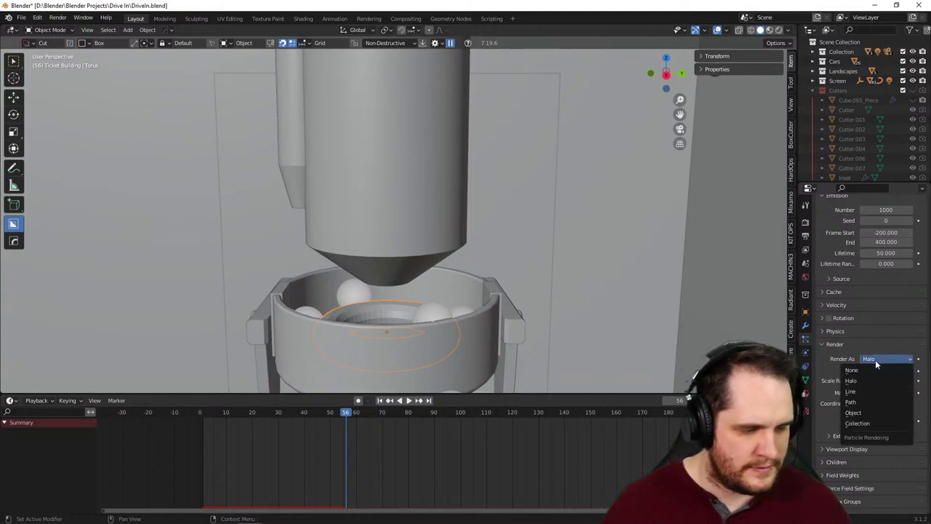
pyautogui.click(866, 412)
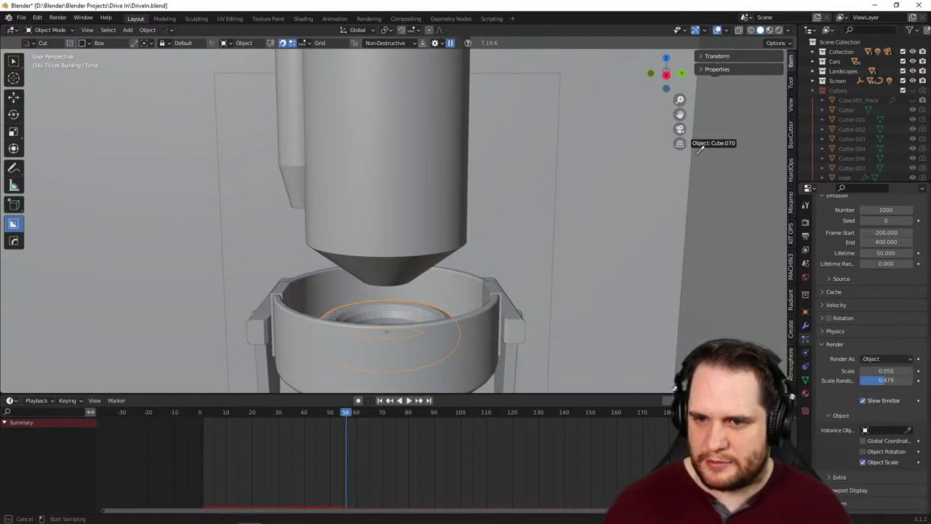
pyautogui.moveTo(714, 175); pyautogui.dragTo(626, 211, button='middle')
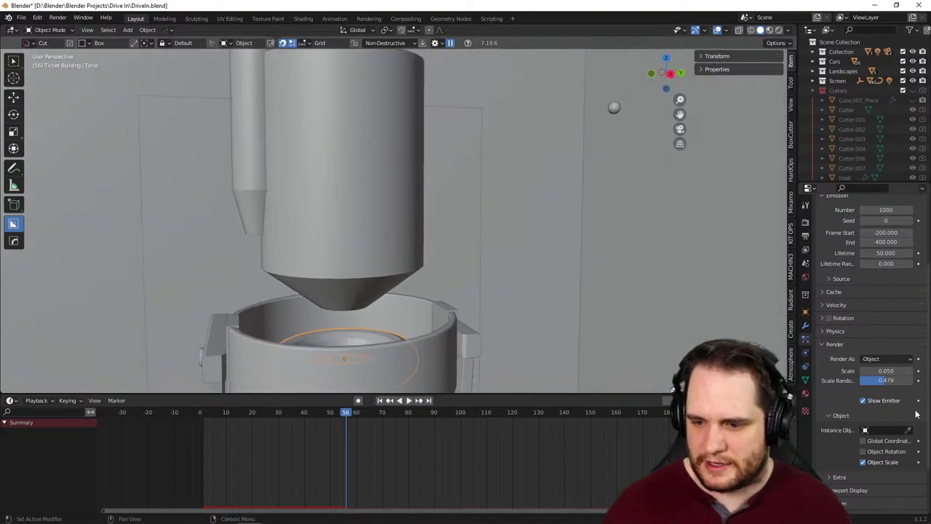
# - Set Sphere.001 as the particles' instance object and play the animation
pyautogui.click(615, 104)
pyautogui.moveTo(597, 146); pyautogui.dragTo(498, 241, button='middle')
pyautogui.press('space')
pyautogui.scroll(2, 498, 236)
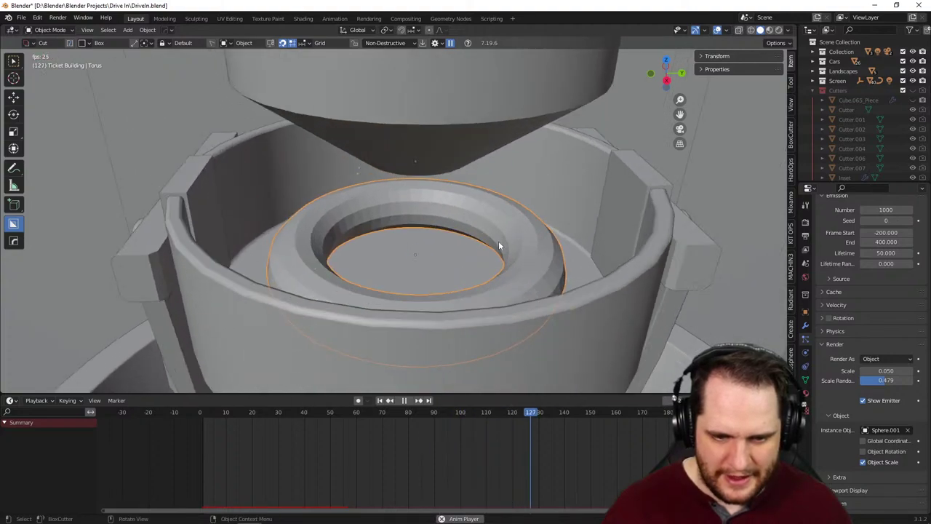
pyautogui.scroll(5, 868, 293)
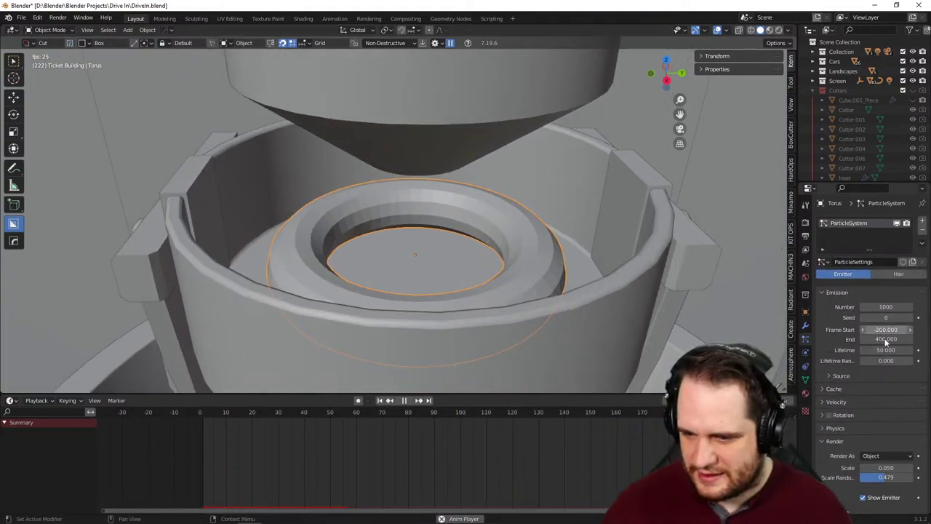
pyautogui.scroll(-1, 882, 380)
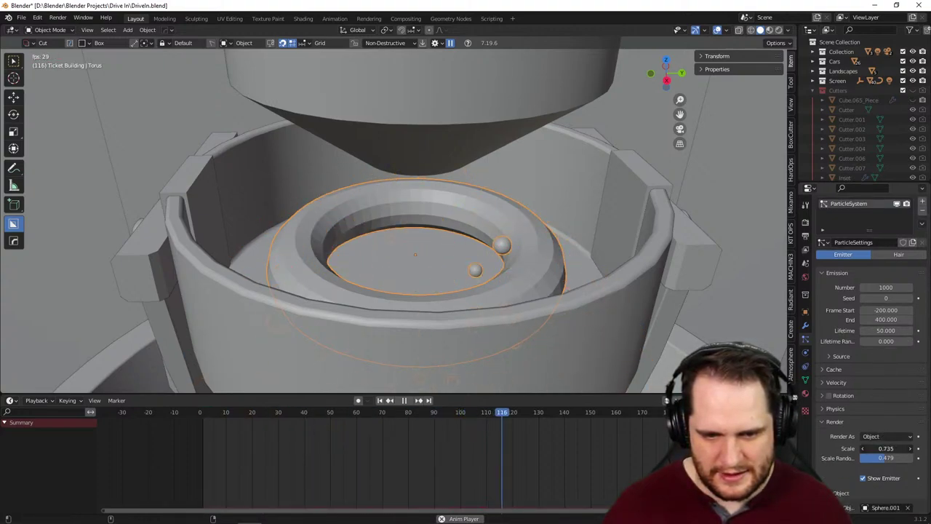
# - Enlarge the sphere particles to scale 0.881
pyautogui.moveTo(886, 448); pyautogui.dragTo(906, 448)
pyautogui.scroll(-3, 427, 248)
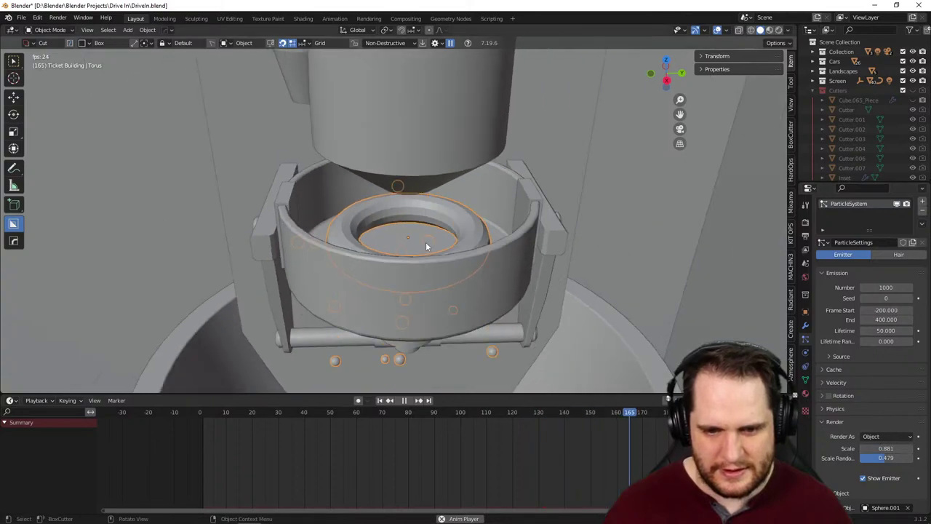
pyautogui.scroll(-8, 427, 247)
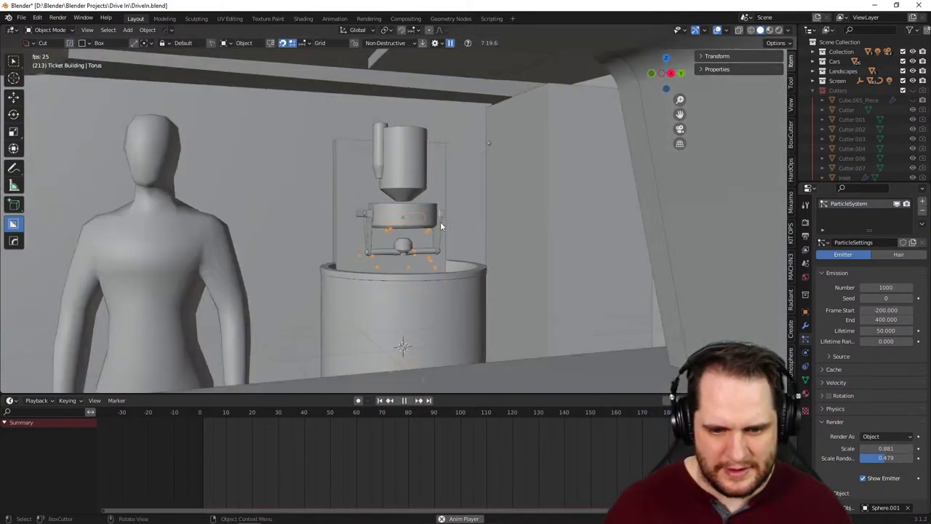
pyautogui.scroll(-4, 440, 223)
pyautogui.scroll(9, 440, 223)
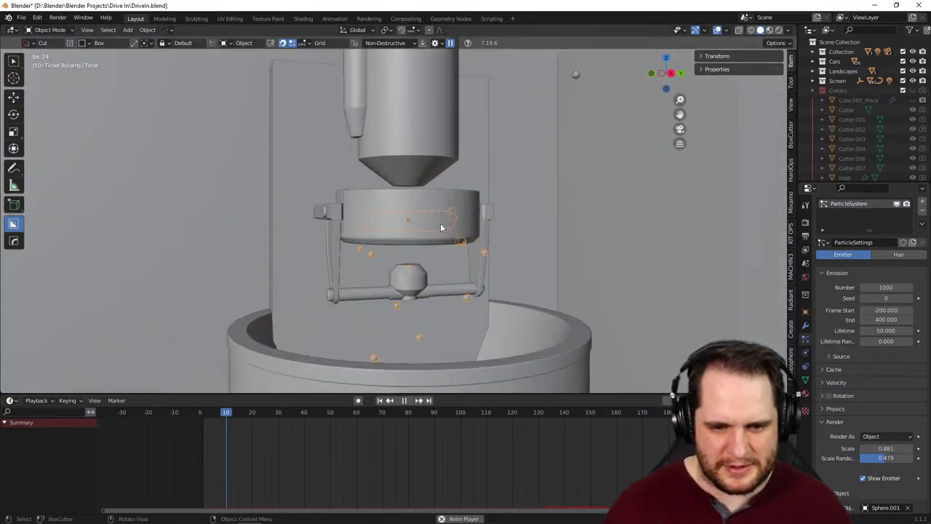
pyautogui.scroll(4, 440, 223)
pyautogui.moveTo(440, 223); pyautogui.dragTo(386, 237, button='middle')
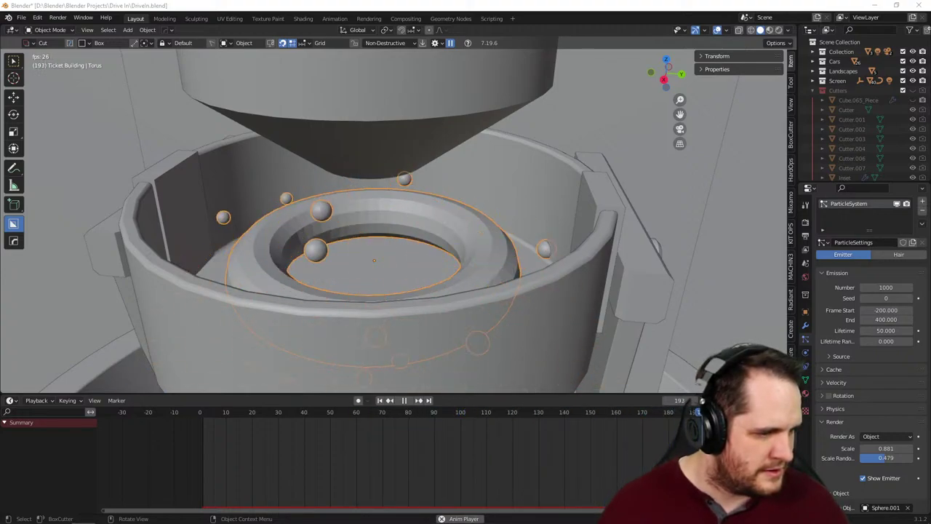
pyautogui.moveTo(171, 266); pyautogui.dragTo(473, 254, button='middle')
# - Raise the torus about 0.075 m along Z in the bowl
pyautogui.press('g')
pyautogui.press('z')
pyautogui.click(474, 234)
pyautogui.scroll(5, 480, 261)
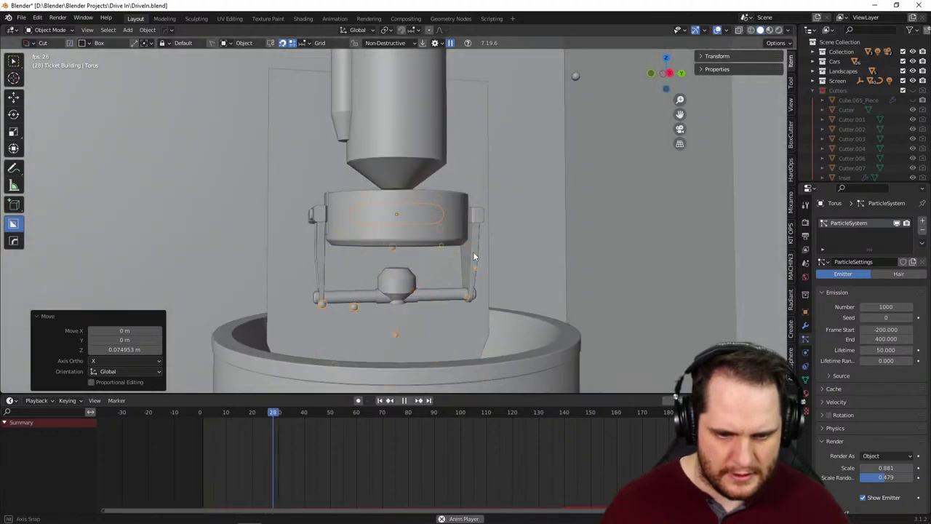
pyautogui.scroll(4, 472, 253)
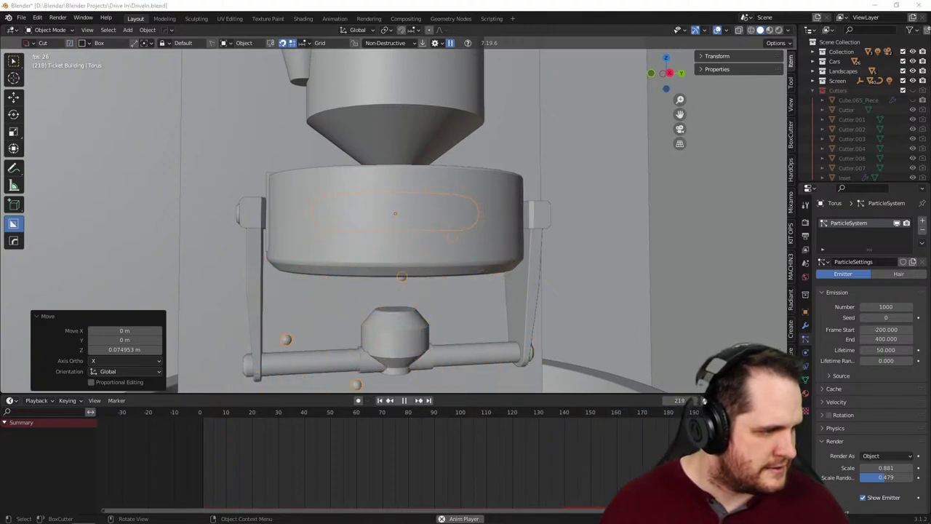
pyautogui.hotkey('alt', 'Tab')
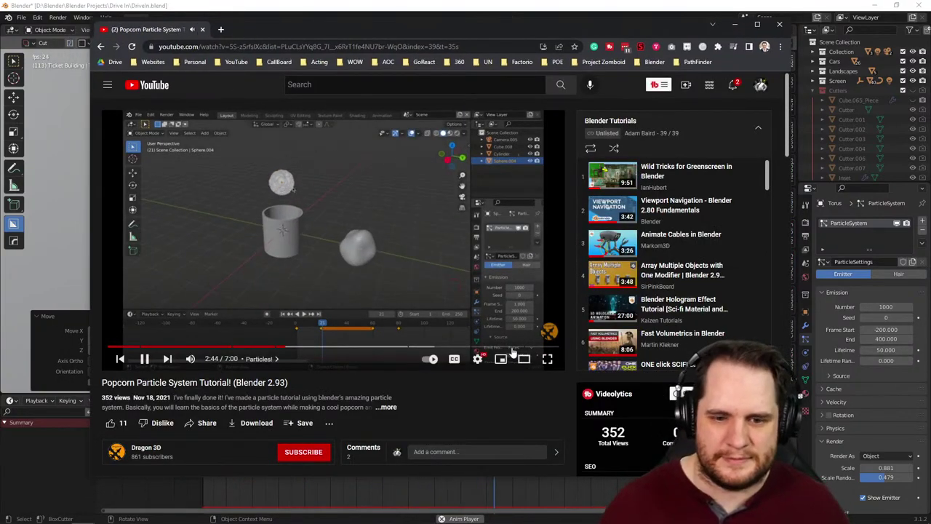
# - Watch the Popcorn Particle System tutorial full-screen, pause it at 4:06, and exit full screen
pyautogui.click(548, 359)
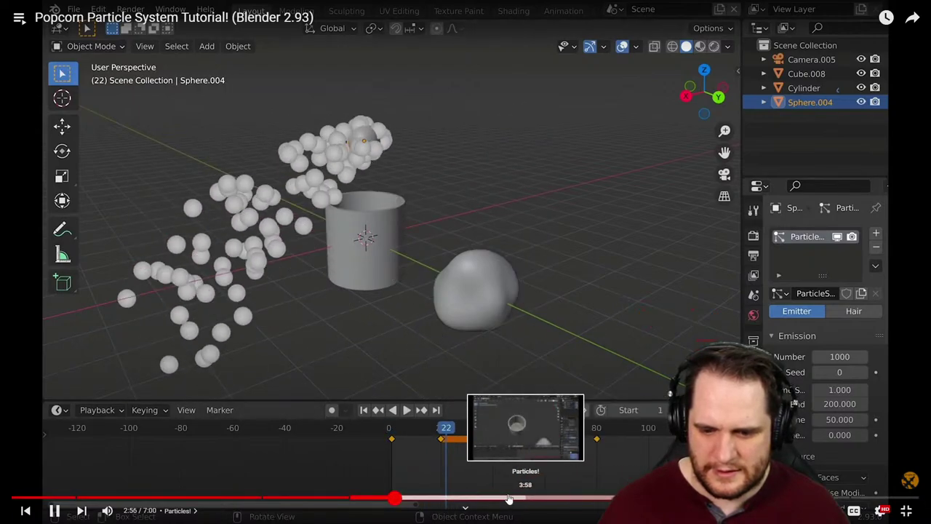
pyautogui.click(429, 499)
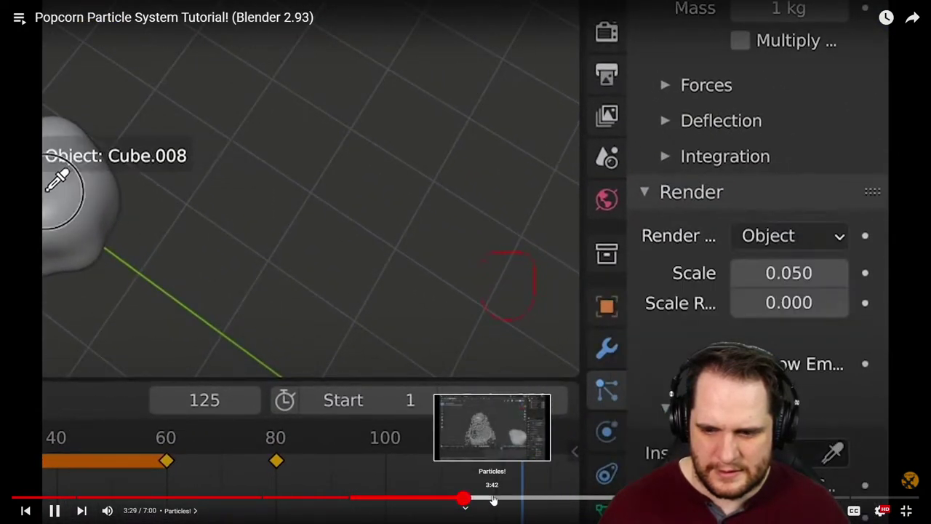
pyautogui.click(435, 499)
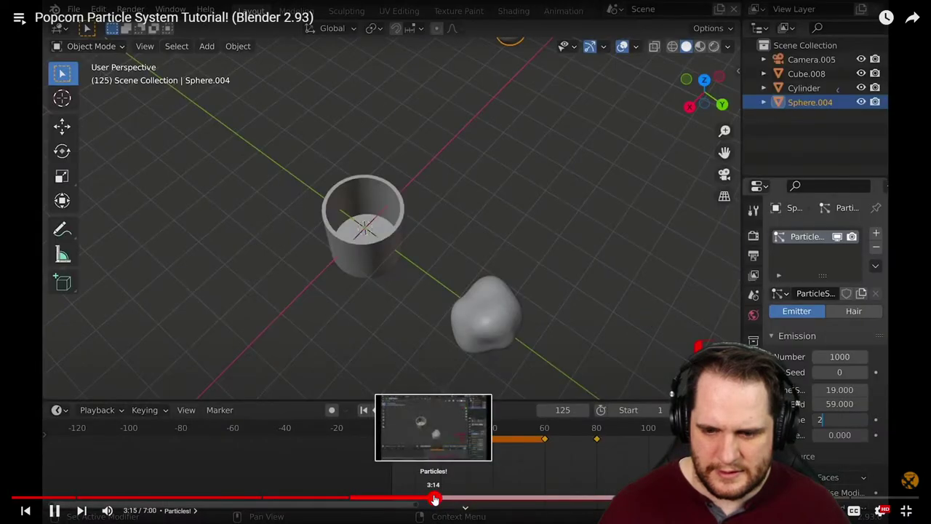
pyautogui.click(452, 436)
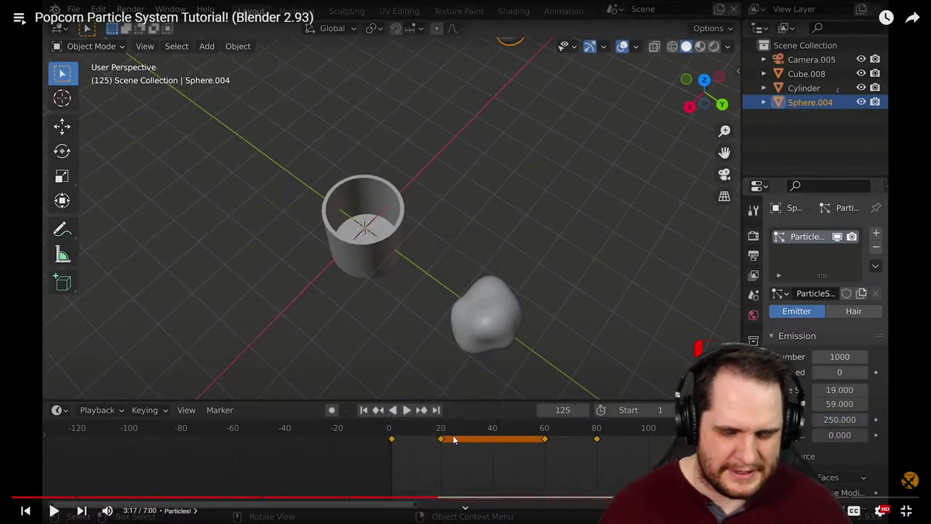
pyautogui.click(453, 435)
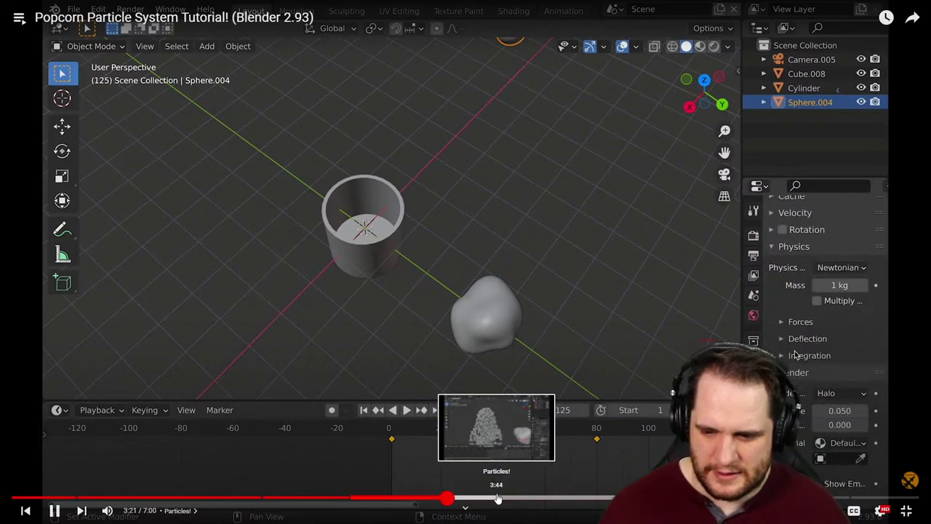
pyautogui.click(542, 499)
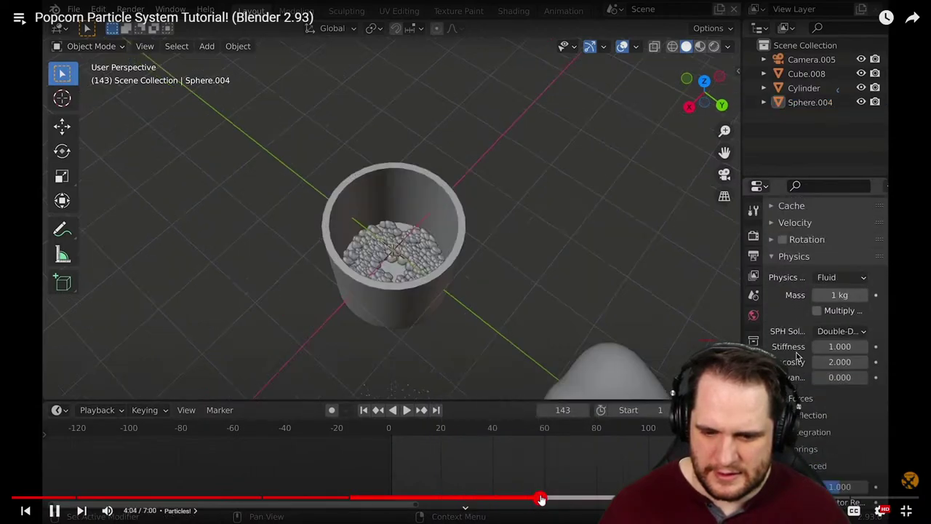
pyautogui.click(517, 340)
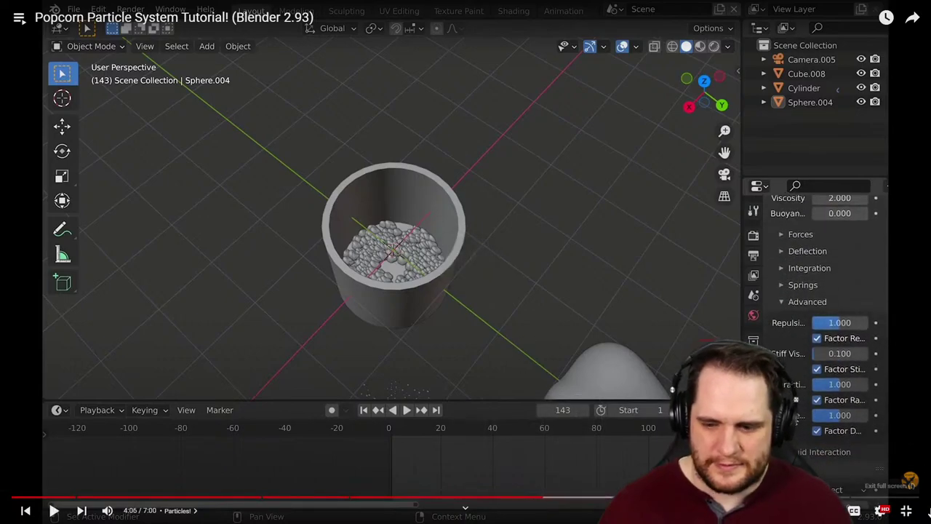
pyautogui.click(906, 513)
# - Return to Blender and browse the torus's object constraints list
pyautogui.hotkey('alt', 'Tab')
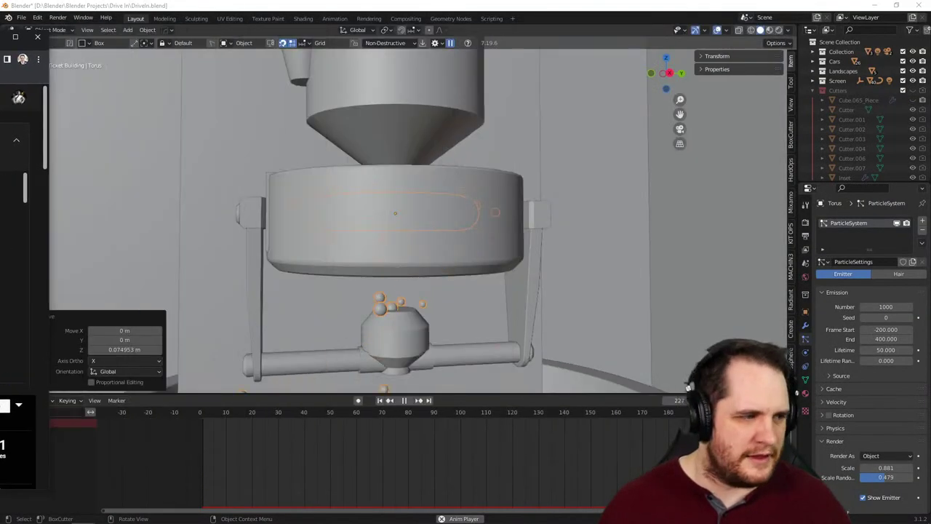
pyautogui.moveTo(262, 229); pyautogui.dragTo(484, 298, button='middle')
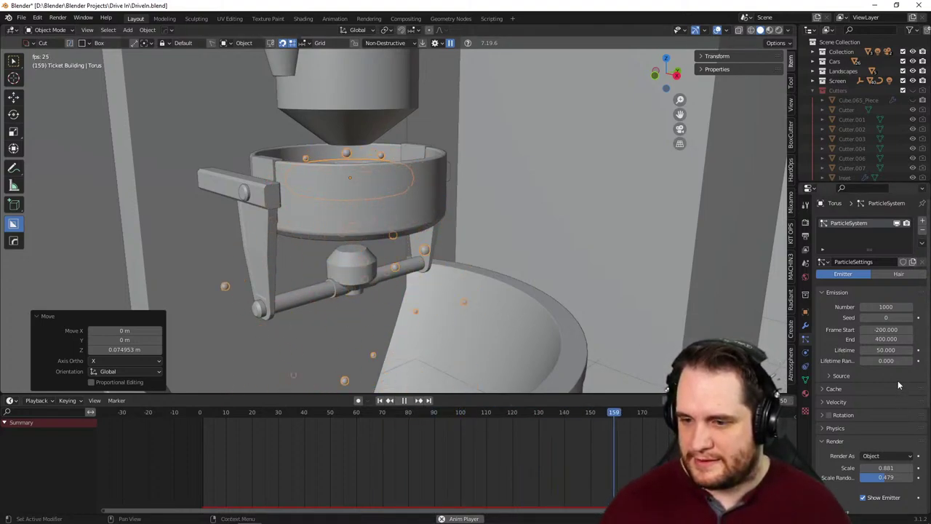
pyautogui.scroll(-3, 898, 404)
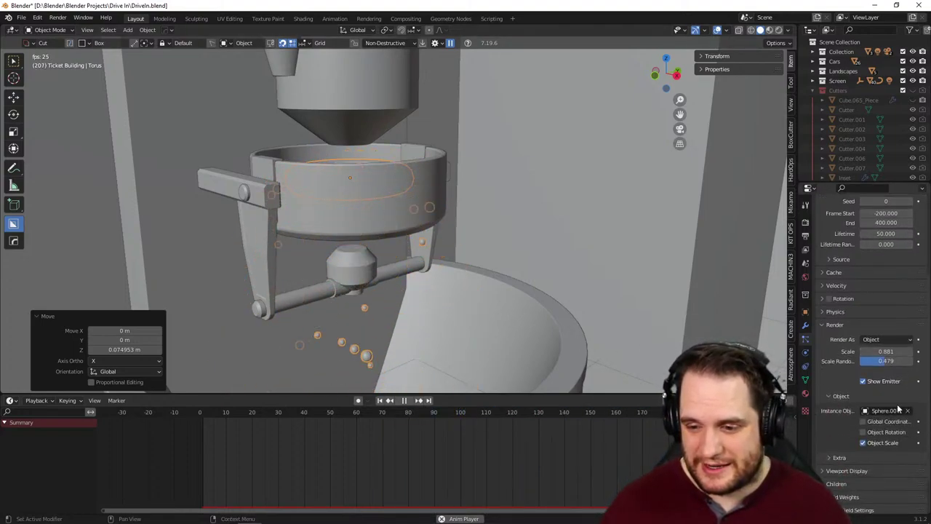
pyautogui.click(805, 366)
pyautogui.click(856, 220)
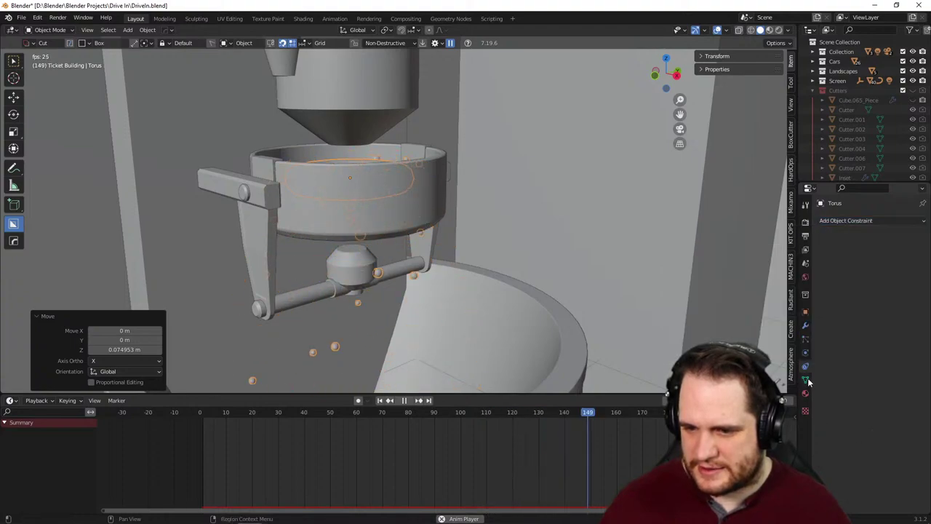
# - Expand the torus ParticleSystem's Physics panel, showing Newtonian type and 1 kg mass
pyautogui.click(806, 352)
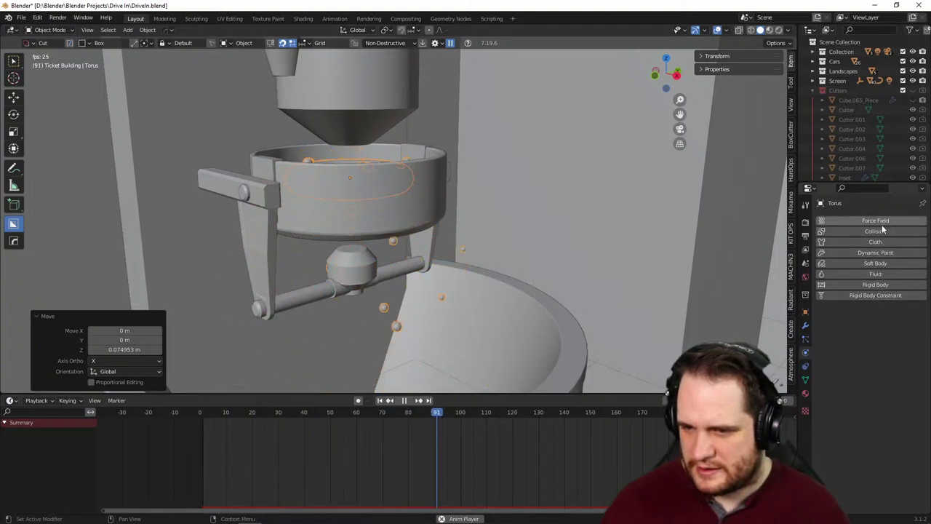
pyautogui.click(806, 339)
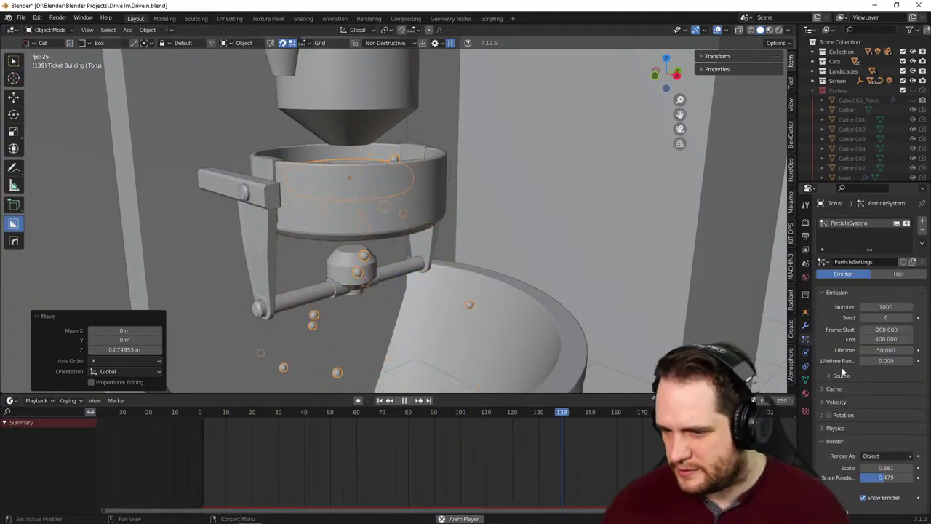
pyautogui.scroll(-1, 844, 378)
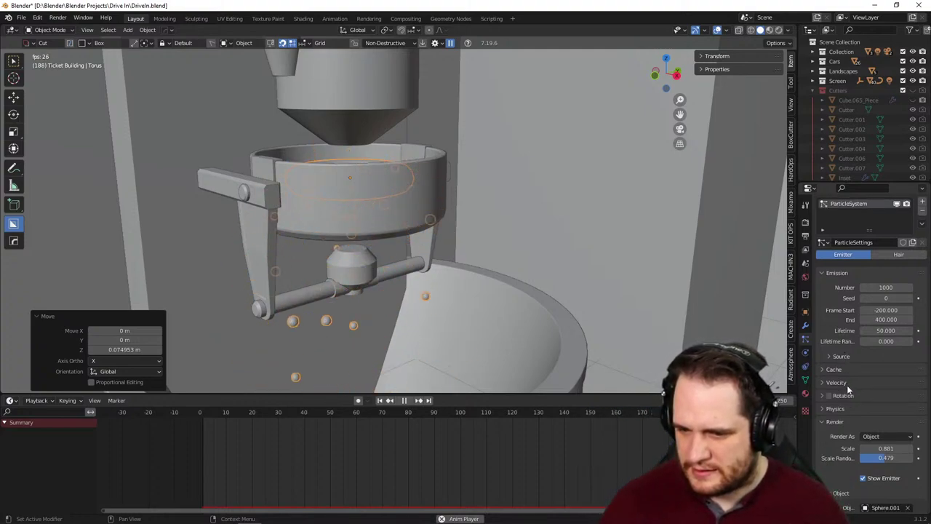
pyautogui.scroll(-2, 848, 396)
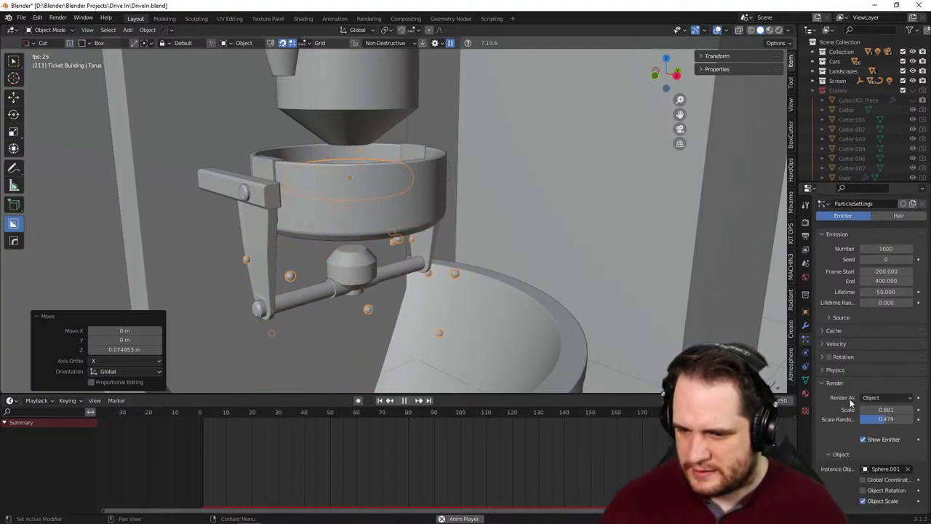
pyautogui.click(823, 371)
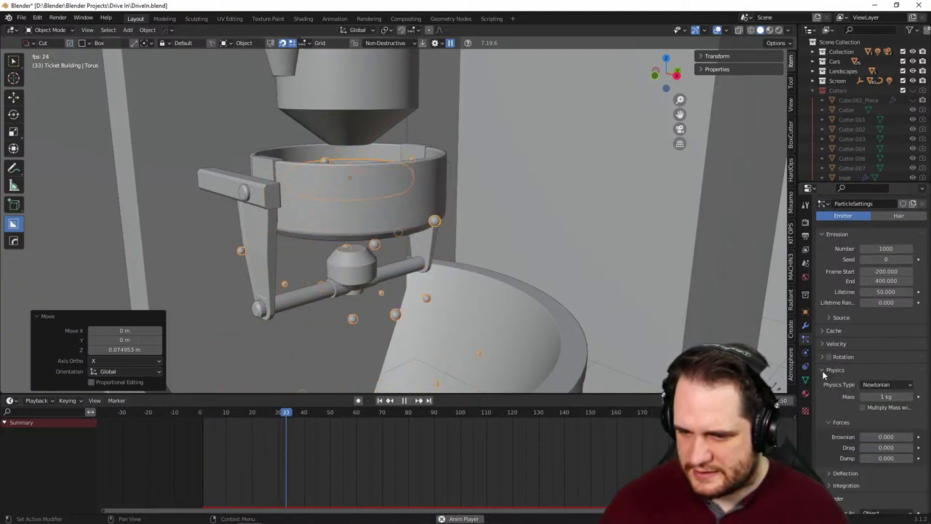
pyautogui.scroll(-2, 836, 390)
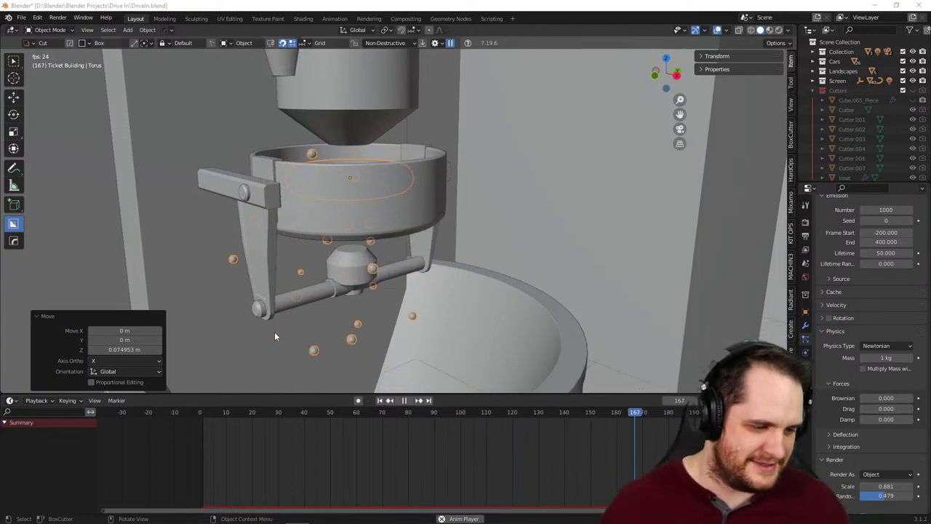
pyautogui.moveTo(463, 289); pyautogui.dragTo(448, 301, button='middle')
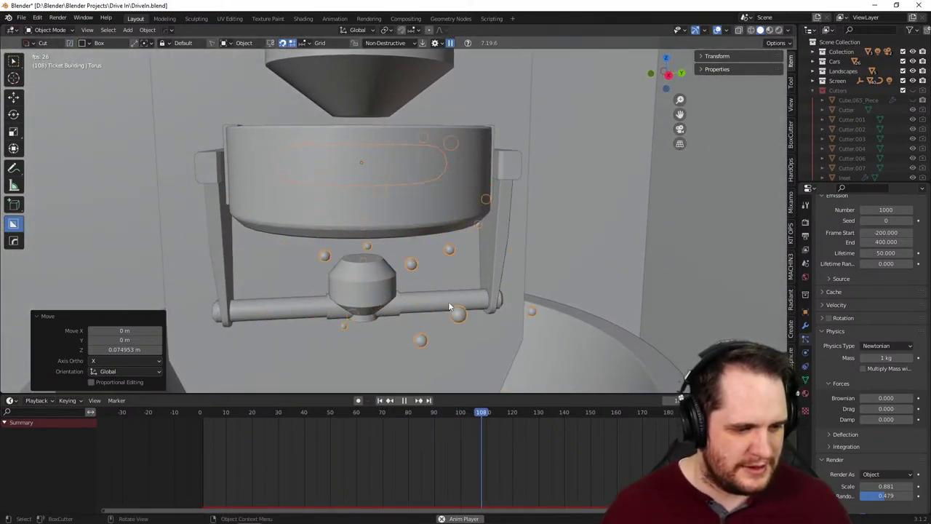
pyautogui.moveTo(450, 305); pyautogui.dragTo(406, 279, button='middle')
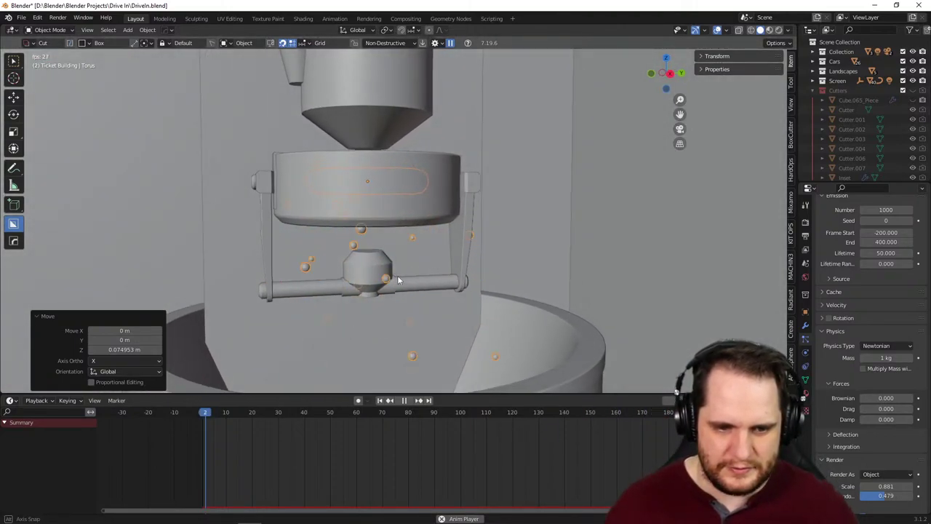
pyautogui.scroll(3, 390, 259)
pyautogui.moveTo(373, 241); pyautogui.dragTo(393, 279, button='middle')
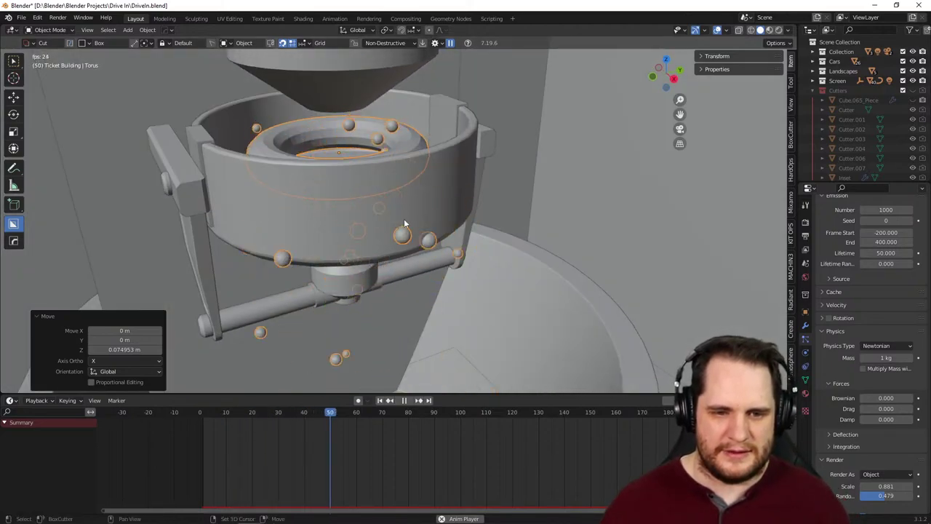
pyautogui.moveTo(404, 218)
pyautogui.mouseDown(button='middle')
pyautogui.moveTo(438, 270)
pyautogui.moveTo(473, 280)
pyautogui.moveTo(403, 254)
pyautogui.moveTo(392, 284)
pyautogui.moveTo(353, 272)
pyautogui.moveTo(380, 270)
pyautogui.moveTo(405, 237)
pyautogui.mouseUp(button='middle')
pyautogui.scroll(4, 438, 270)
pyautogui.scroll(-2, 406, 237)
pyautogui.scroll(-2, 406, 237)
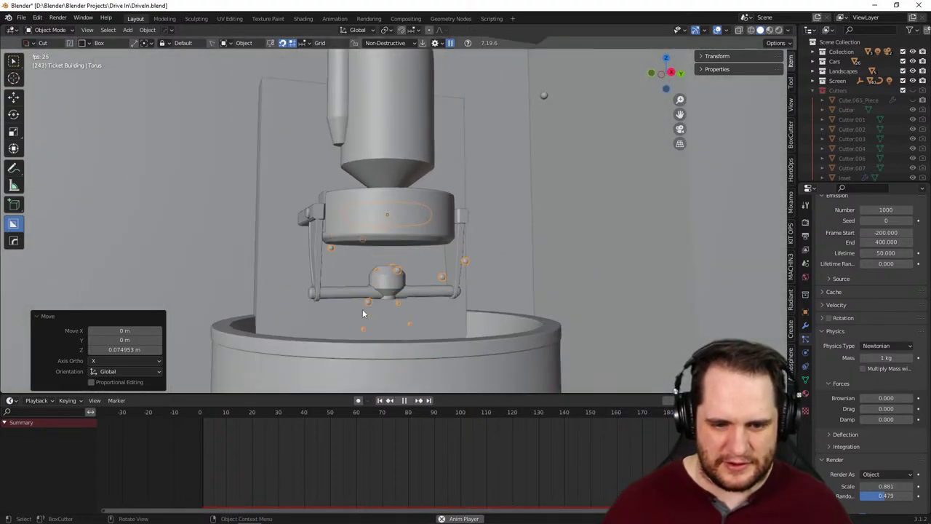
pyautogui.moveTo(362, 309); pyautogui.dragTo(420, 345, button='middle')
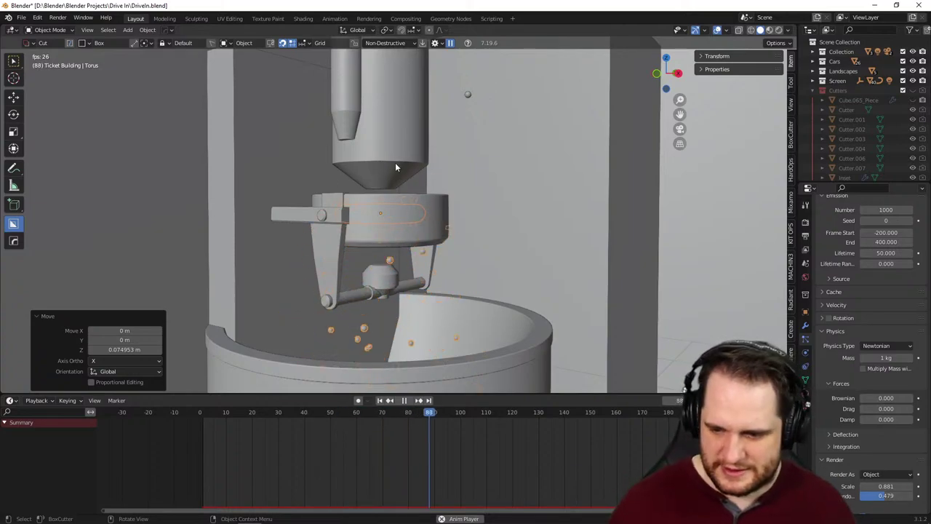
pyautogui.moveTo(475, 269); pyautogui.dragTo(473, 191, button='middle')
# - Drag the YouTube particle-collisions tutorial window over the Blender workspace
pyautogui.scroll(3, 425, 284)
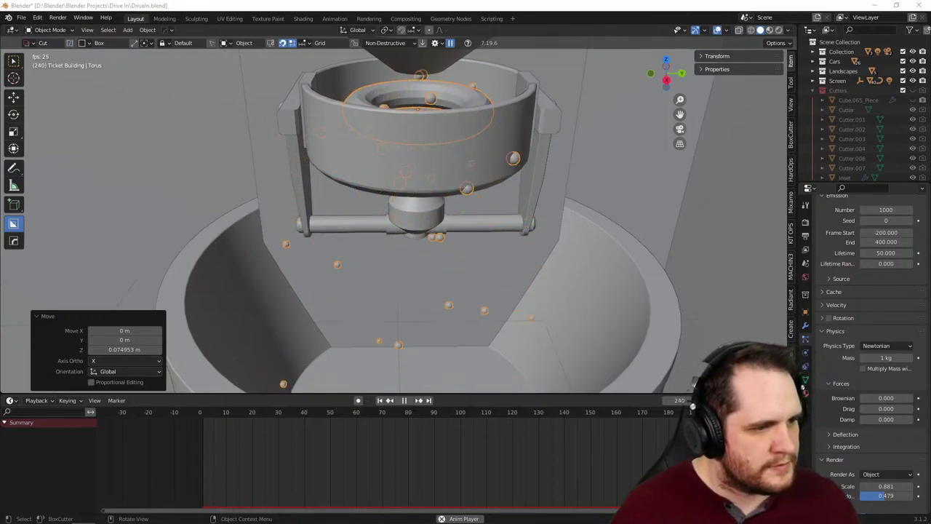
pyautogui.moveTo(0, 10); pyautogui.dragTo(621, 50)
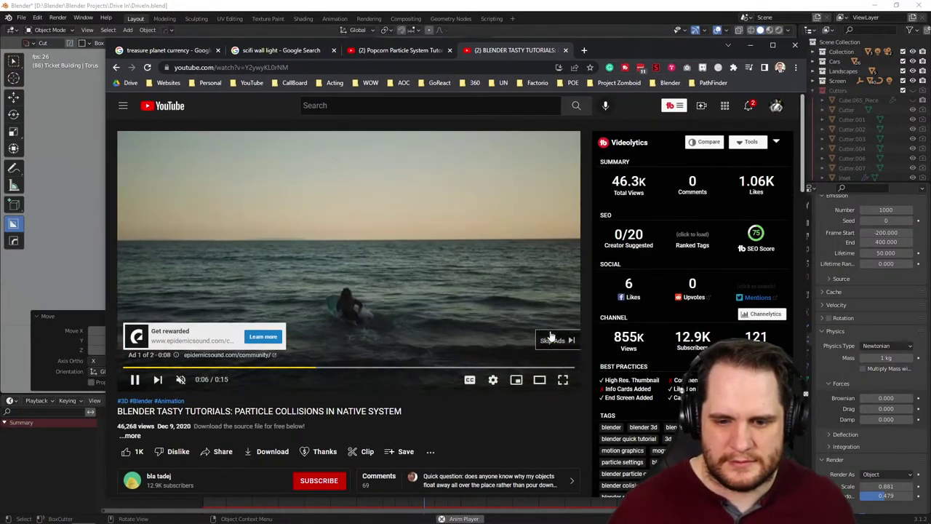
# - Skip the ad and seek the tutorial forward to 2:25, where particles fall
pyautogui.click(554, 340)
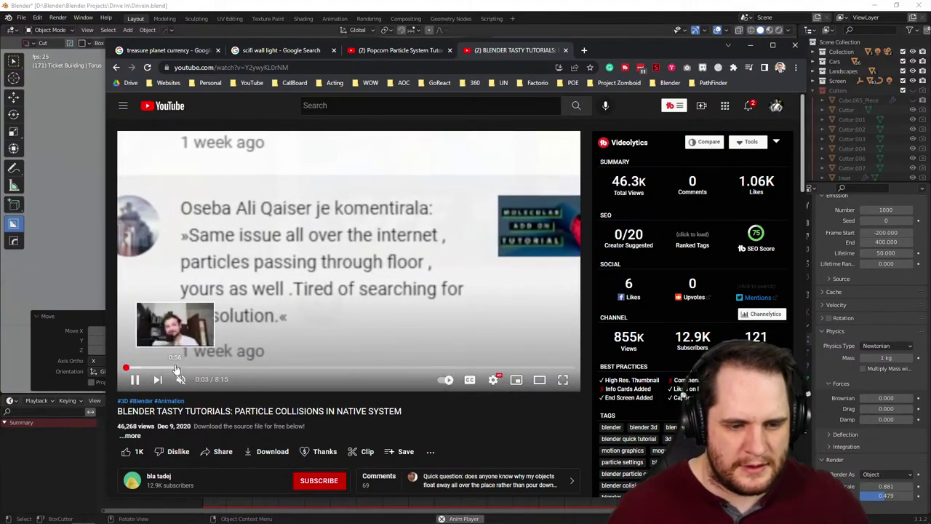
pyautogui.click(176, 368)
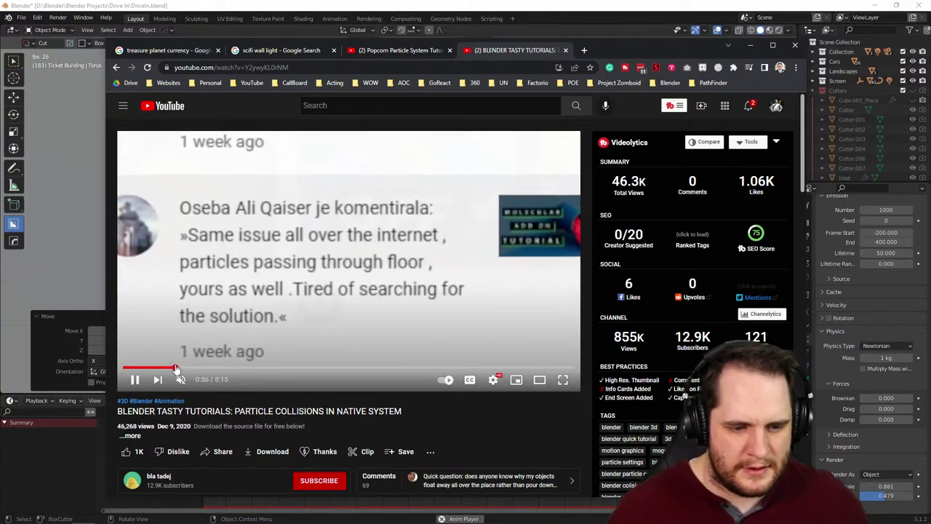
pyautogui.click(188, 369)
pyautogui.click(195, 369)
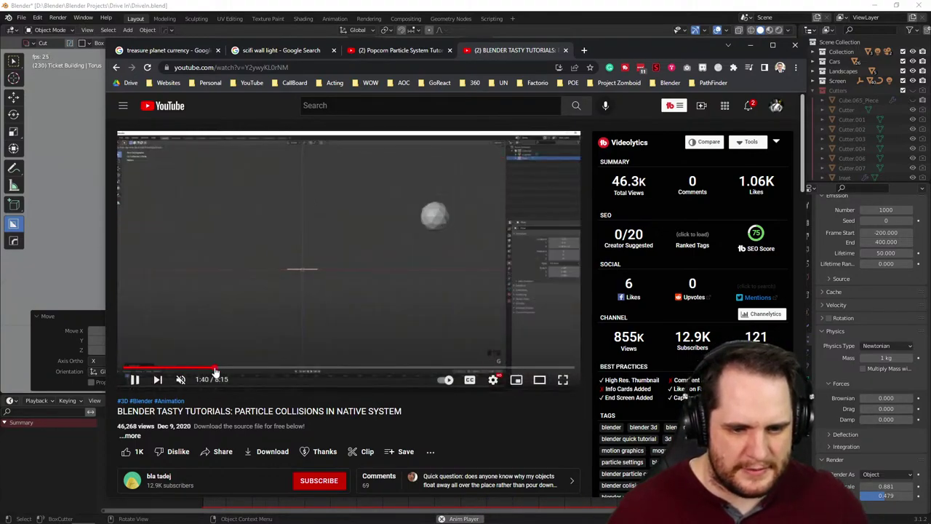
pyautogui.click(217, 369)
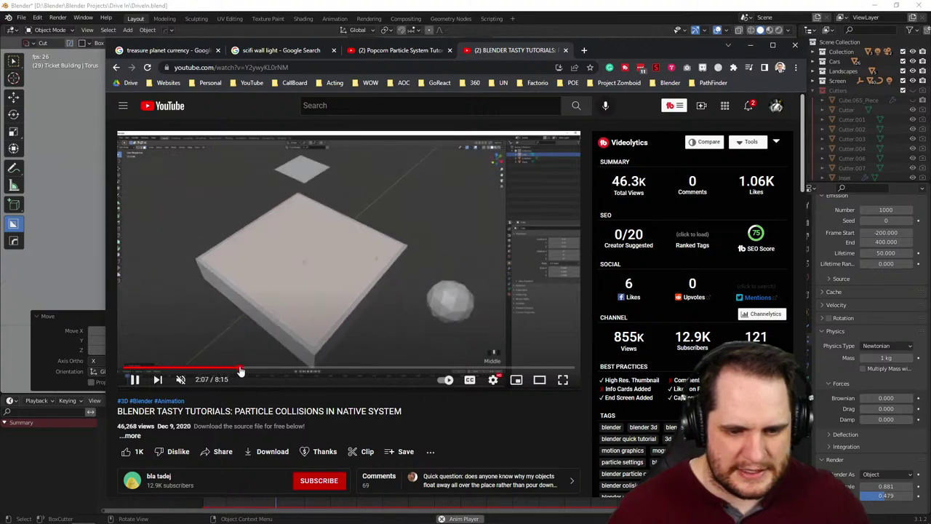
pyautogui.click(242, 371)
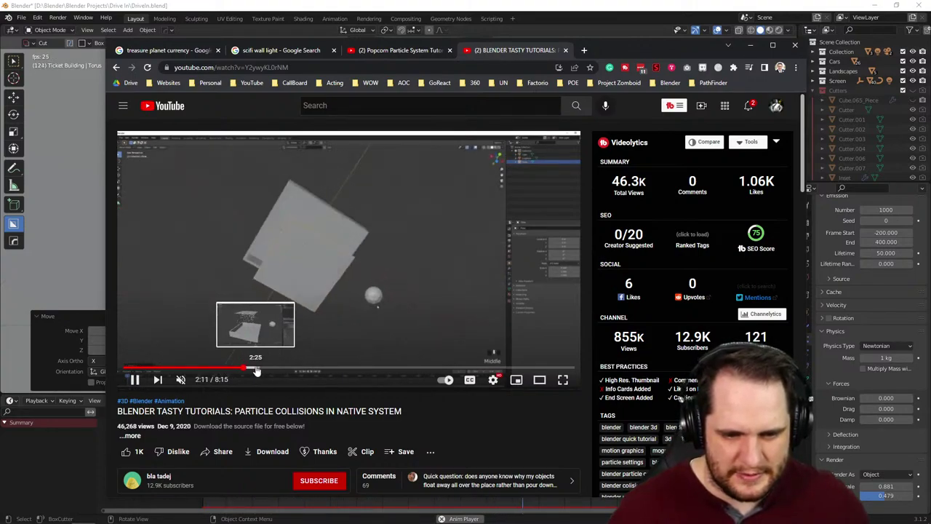
pyautogui.click(257, 370)
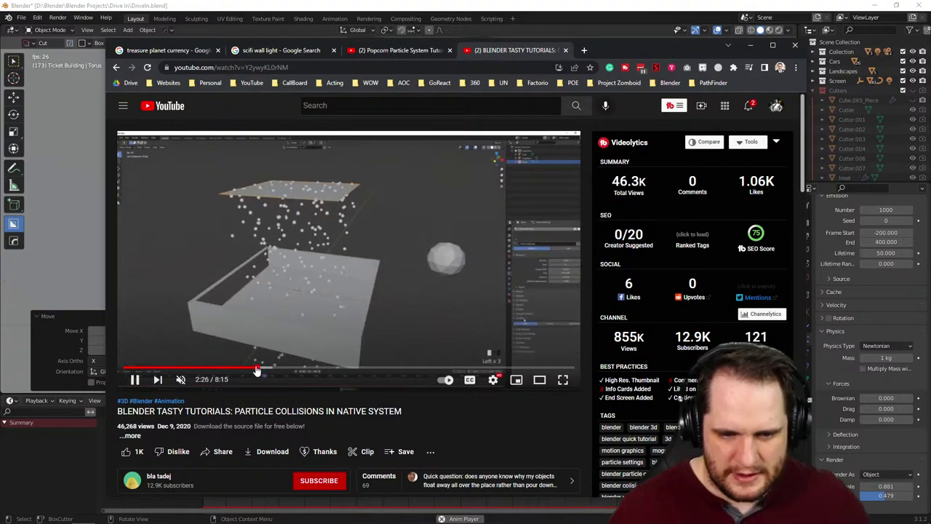
# - Watch full screen, pause at 2:57 on the collision settings, then minimize the browser
pyautogui.click(563, 379)
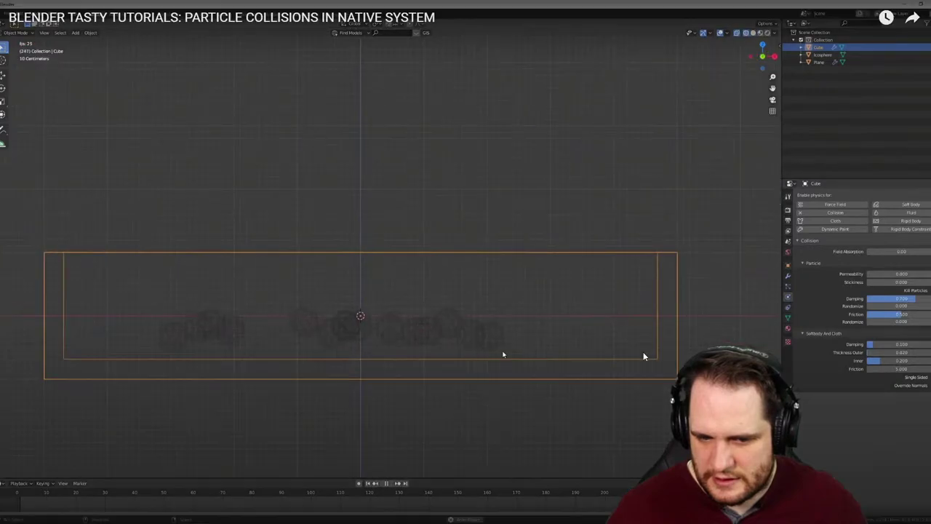
pyautogui.click(351, 314)
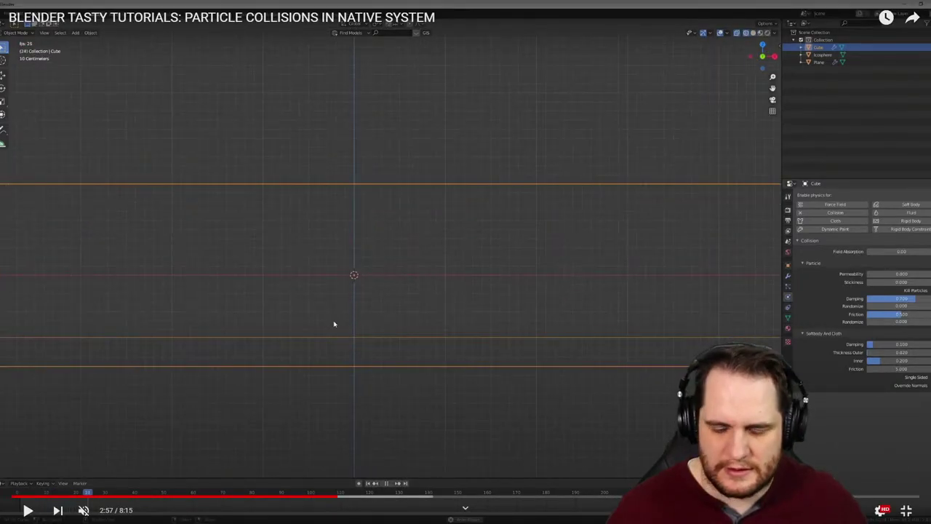
pyautogui.click(907, 510)
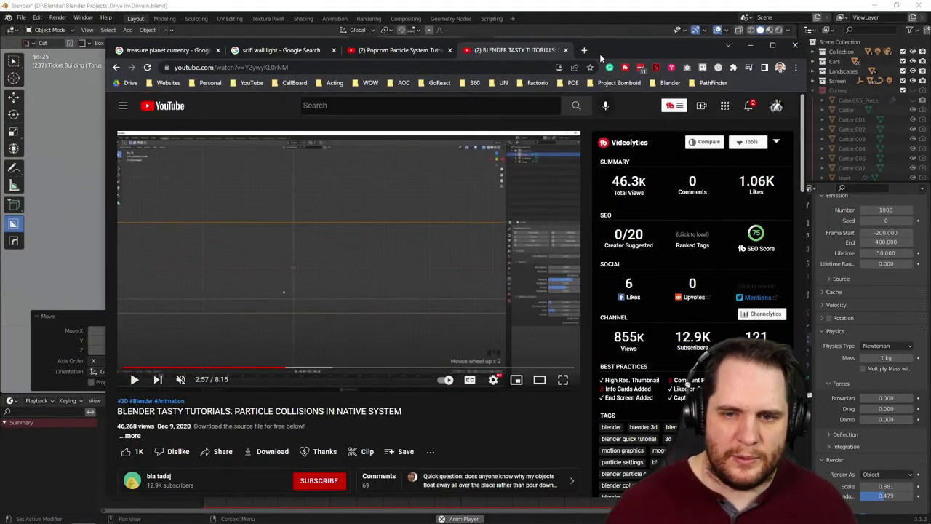
pyautogui.click(750, 46)
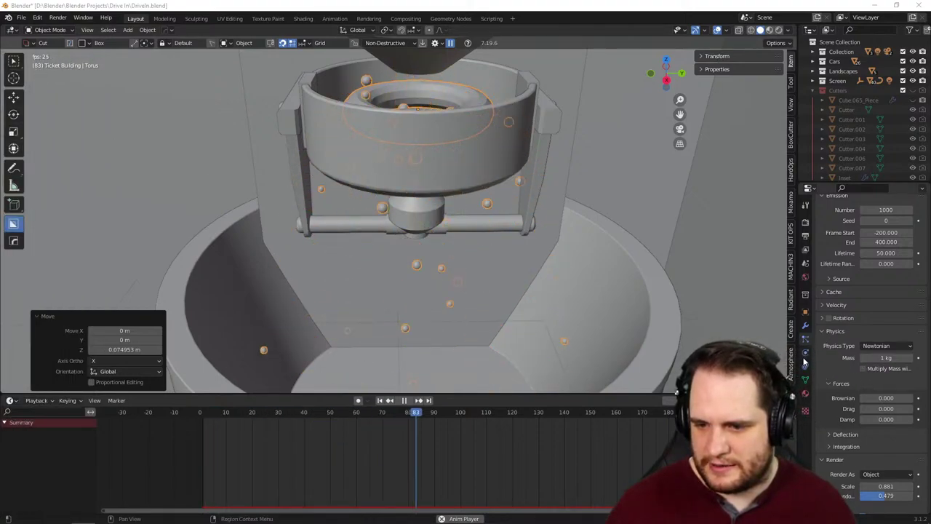
# - Set the torus Collision particle friction to 1.000 while orbiting around the bucket
pyautogui.click(805, 355)
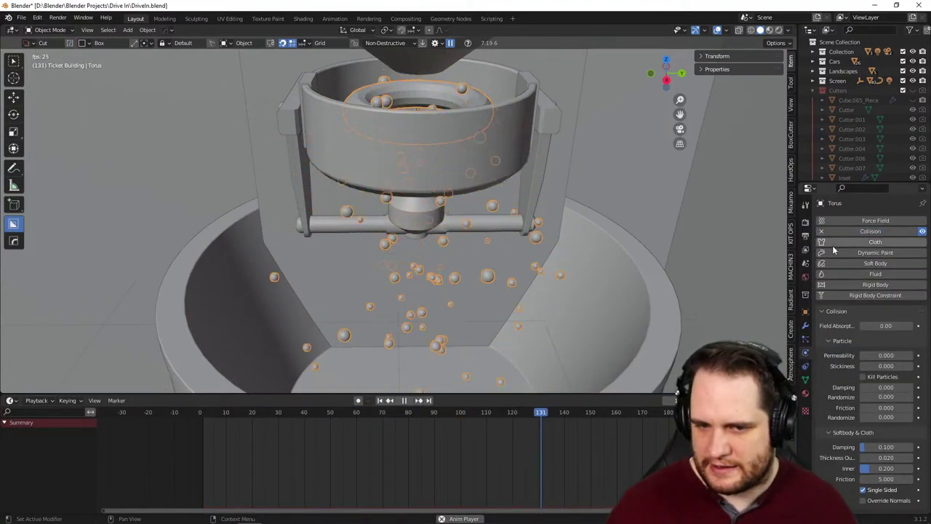
pyautogui.moveTo(541, 239); pyautogui.dragTo(524, 244, button='middle')
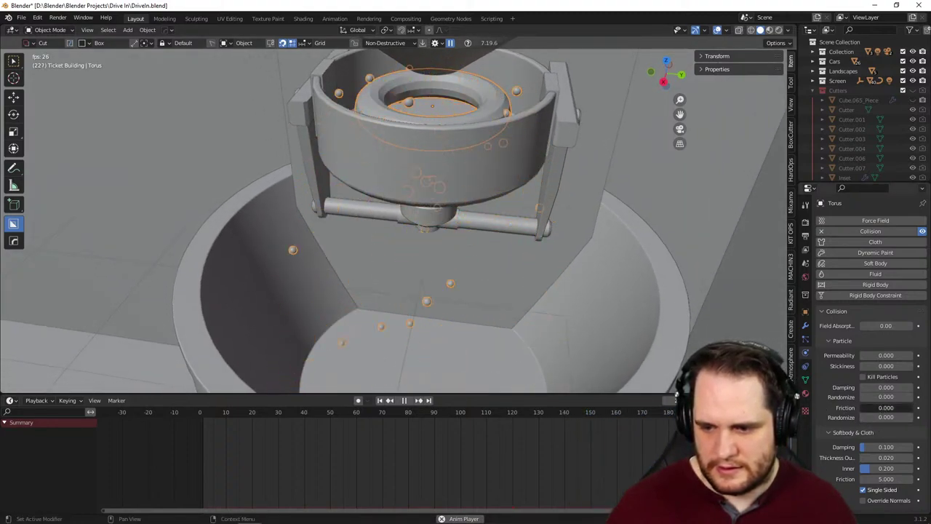
pyautogui.moveTo(863, 407); pyautogui.dragTo(860, 407)
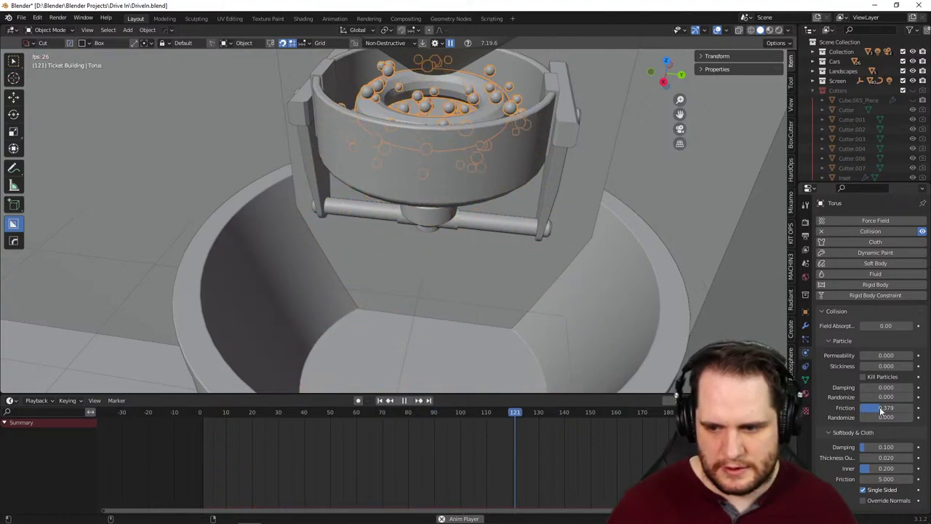
pyautogui.moveTo(610, 351); pyautogui.dragTo(500, 229, button='middle')
pyautogui.moveTo(887, 408); pyautogui.dragTo(919, 408)
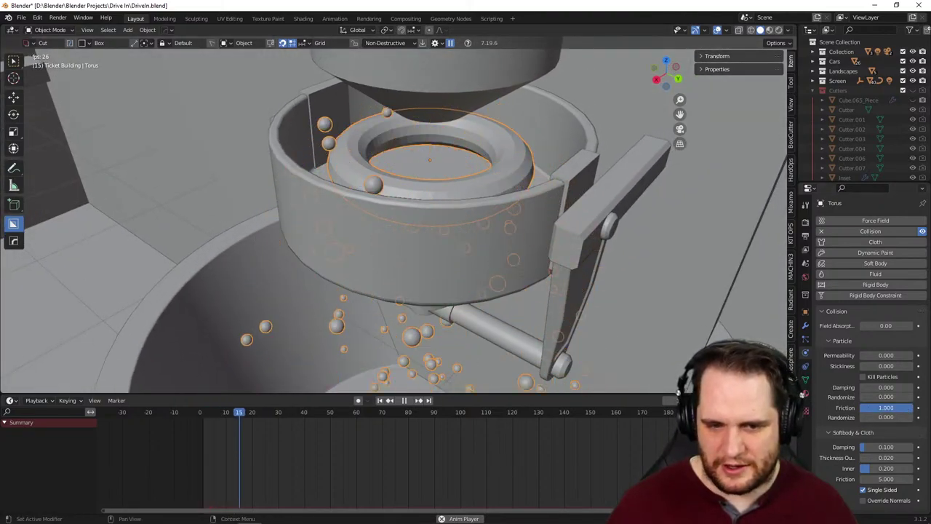
pyautogui.moveTo(502, 317); pyautogui.dragTo(487, 286, button='middle')
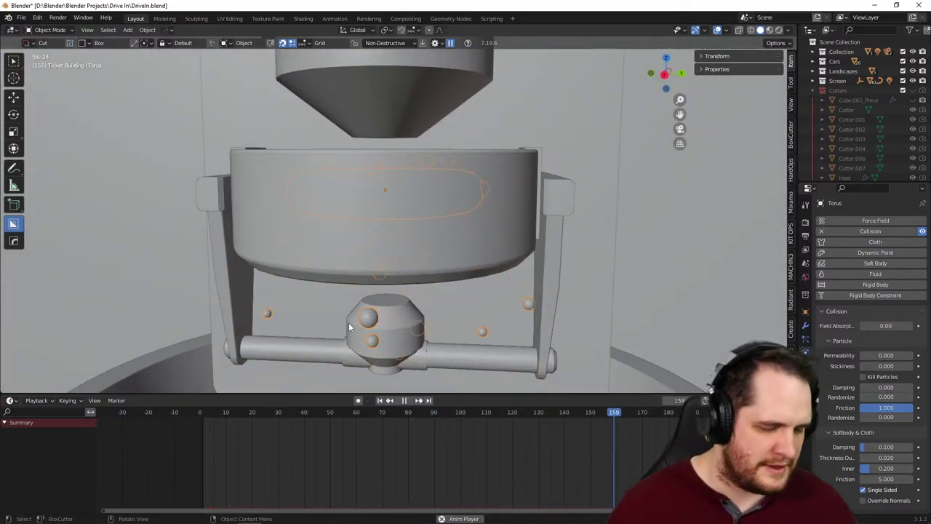
# - Test torus collision permeability 1 from frame 2, revert it to 0, and return to the tutorial
pyautogui.click(207, 414)
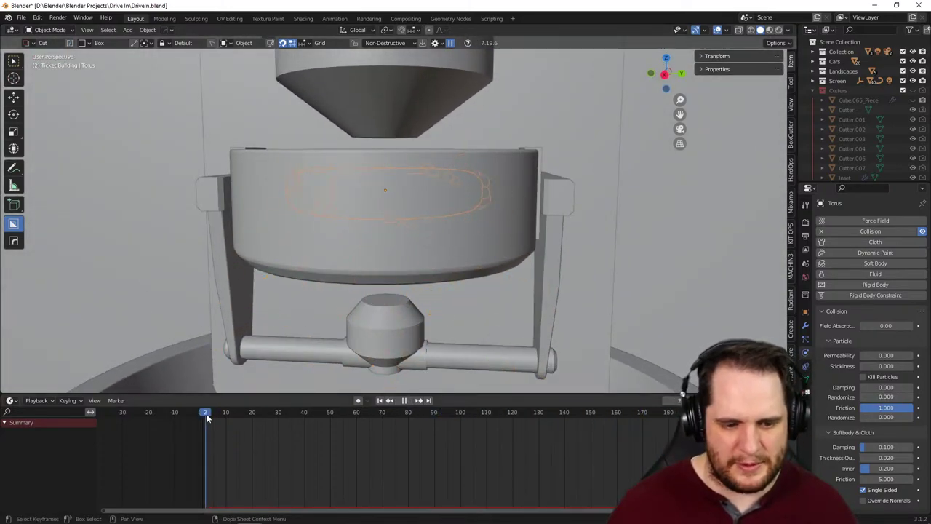
pyautogui.press('space')
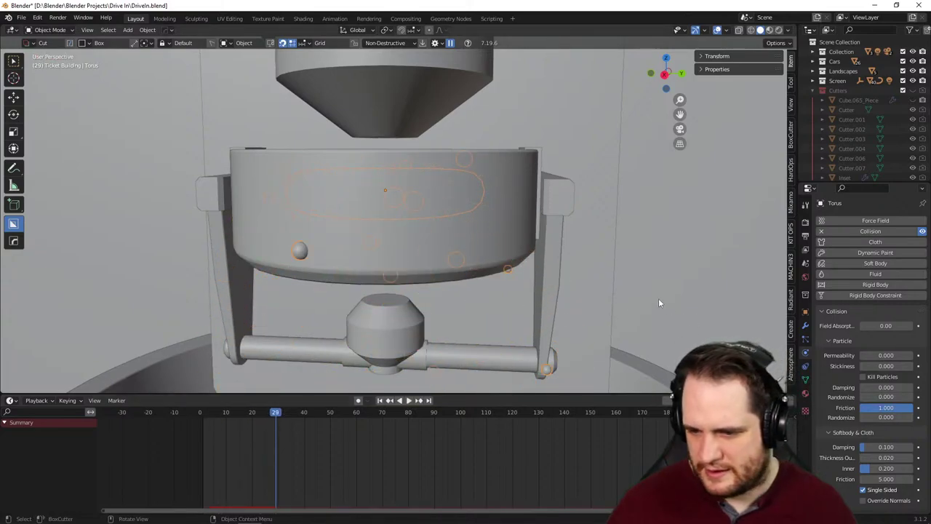
pyautogui.moveTo(660, 303); pyautogui.dragTo(695, 323, button='middle')
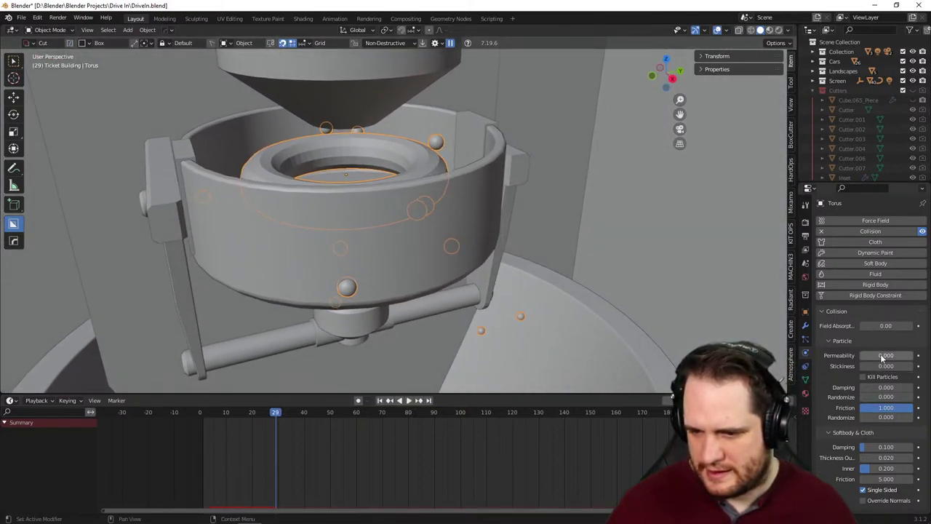
pyautogui.moveTo(886, 355); pyautogui.dragTo(910, 355)
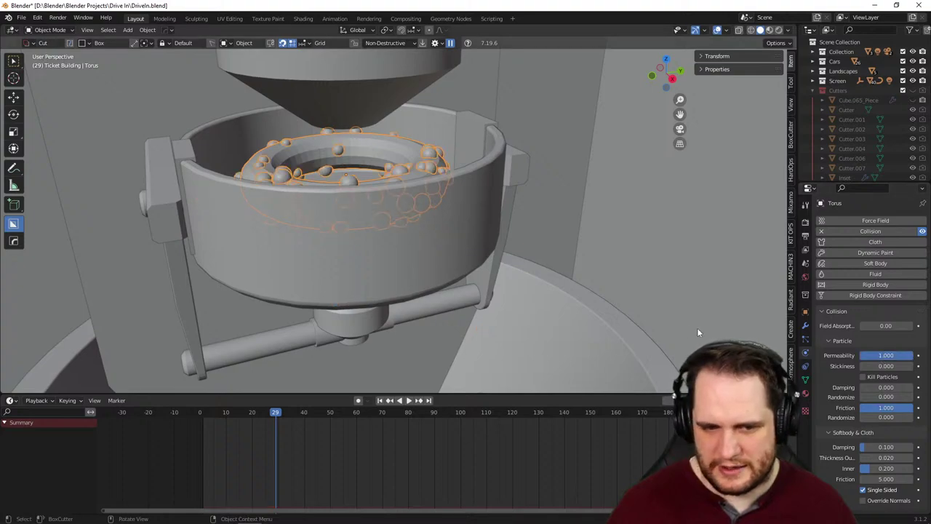
pyautogui.press('space')
pyautogui.press('space')
pyautogui.hotkey('ctrl', 'z')
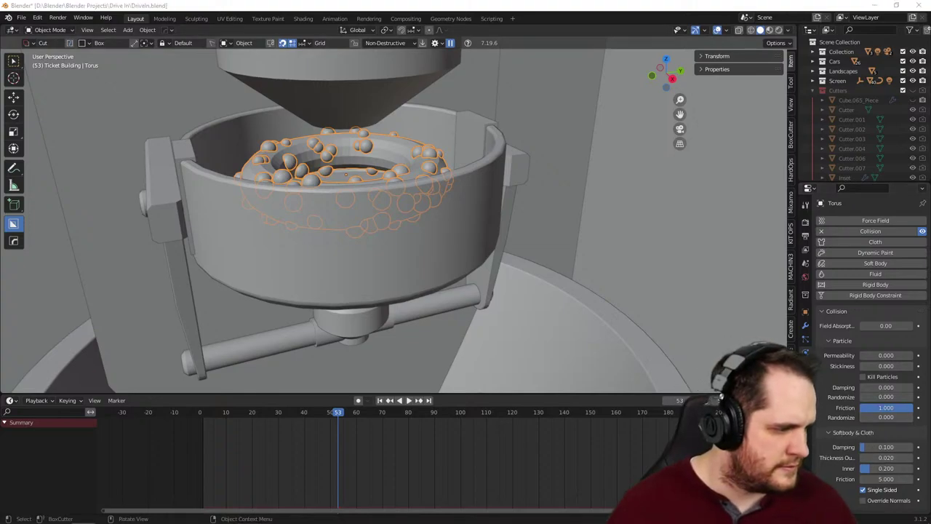
pyautogui.hotkey('alt', 'Tab')
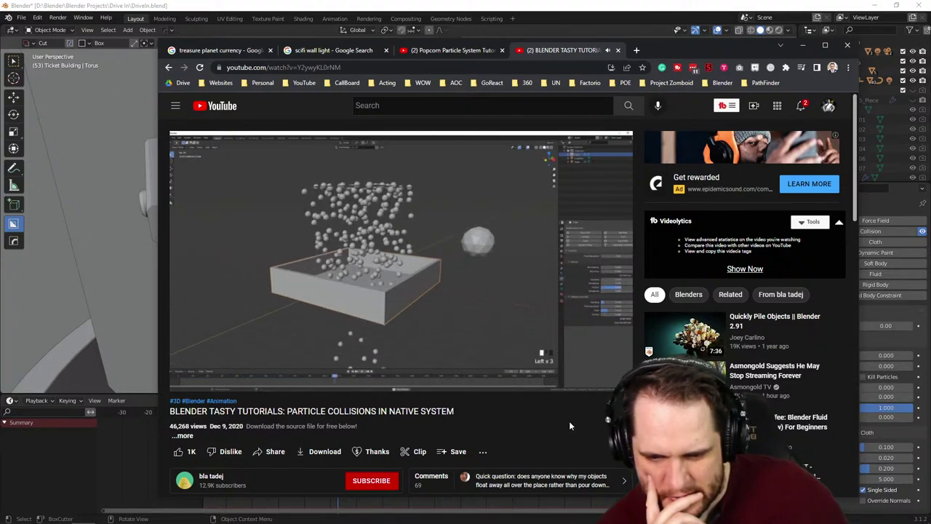
# - View the tutorial full screen up to 2:53, then move the browser aside to reveal Blender
pyautogui.moveTo(561, 351)
pyautogui.click(609, 389)
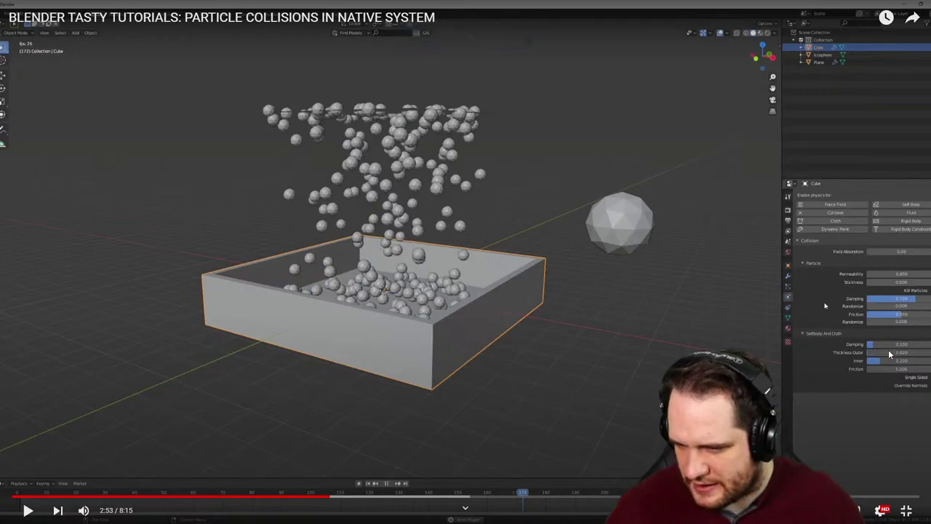
pyautogui.click(917, 513)
pyautogui.moveTo(727, 42); pyautogui.dragTo(0, 43)
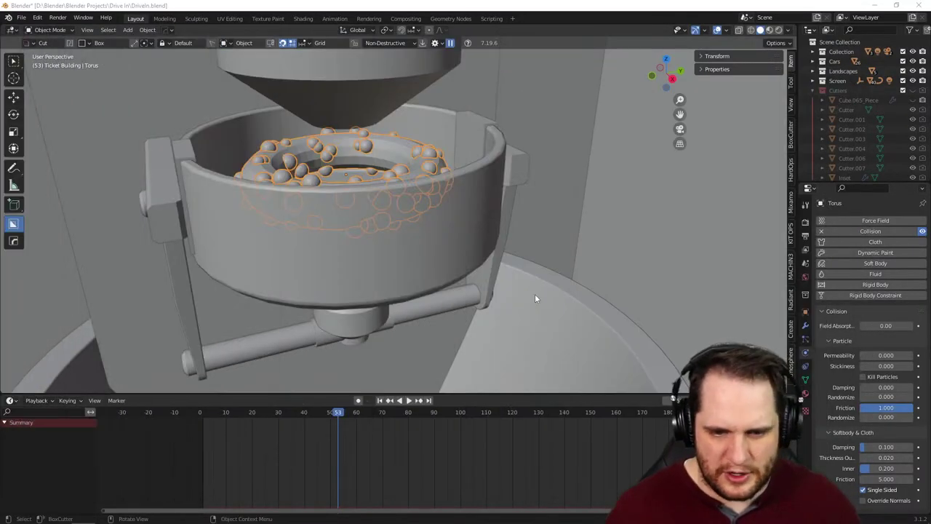
# - Tune torus collision: soft-body friction 34.730, inner 0.162, particle damping 0.866, friction 0.107
pyautogui.moveTo(879, 479); pyautogui.dragTo(907, 480)
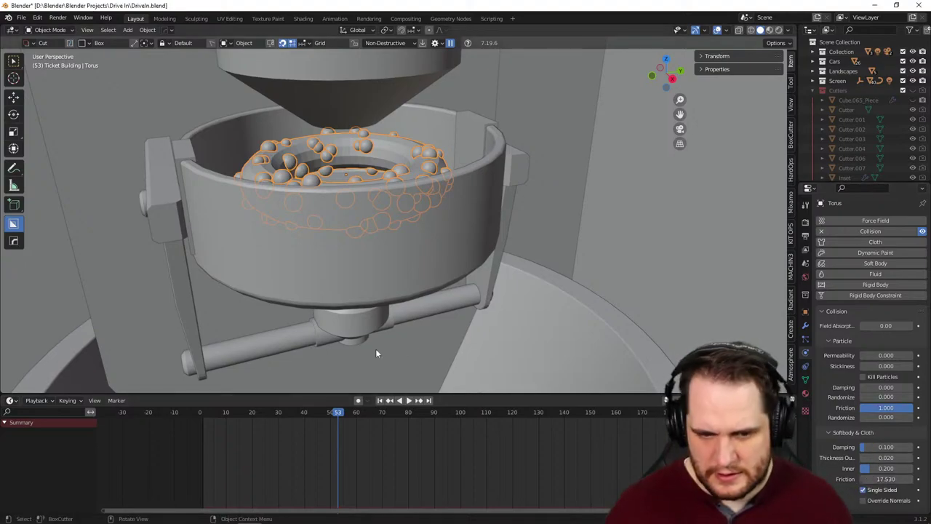
pyautogui.press('space')
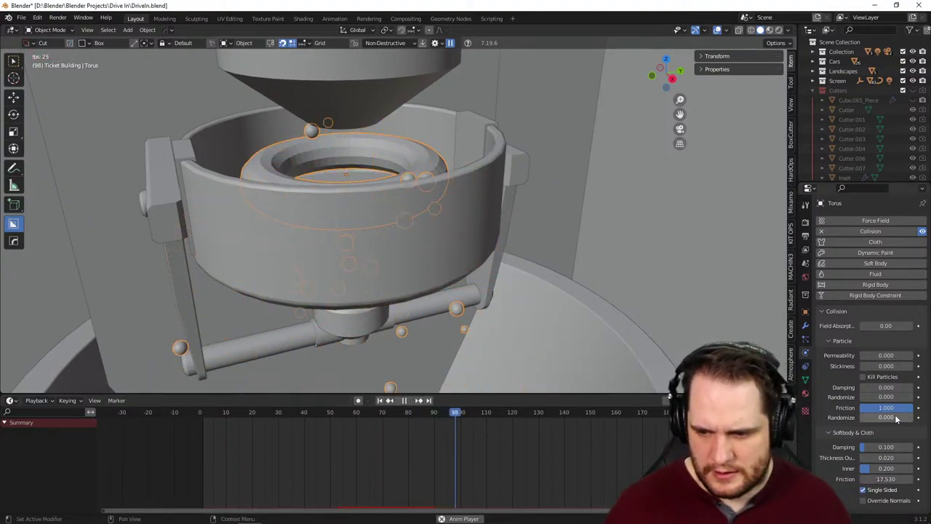
pyautogui.moveTo(868, 391); pyautogui.dragTo(902, 391)
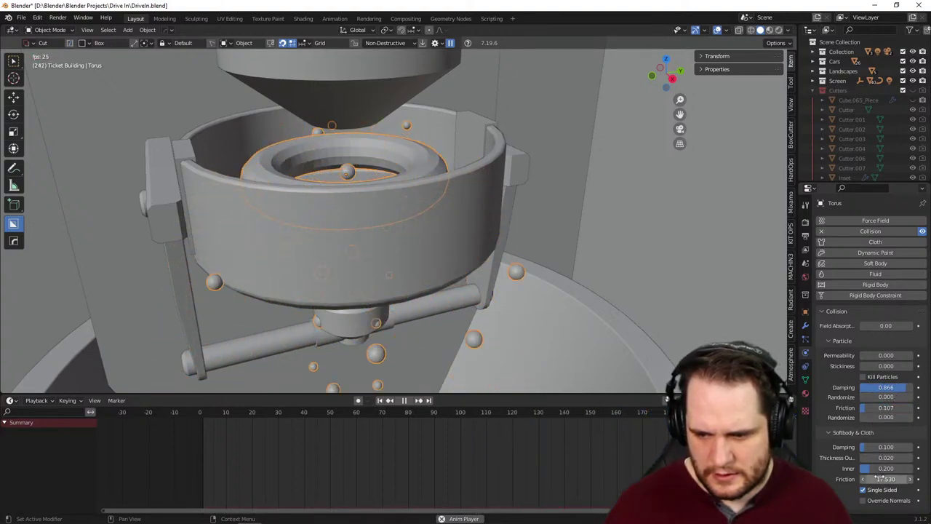
pyautogui.moveTo(880, 471); pyautogui.dragTo(912, 469)
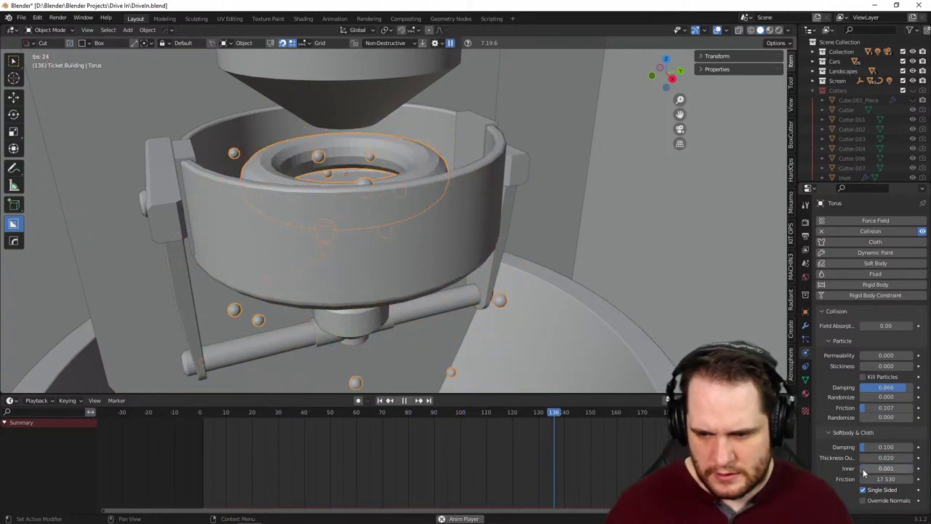
pyautogui.moveTo(866, 468); pyautogui.dragTo(899, 478)
pyautogui.moveTo(521, 280); pyautogui.dragTo(429, 247, button='middle')
pyautogui.scroll(3, 478, 280)
pyautogui.press('space')
pyautogui.click(472, 250)
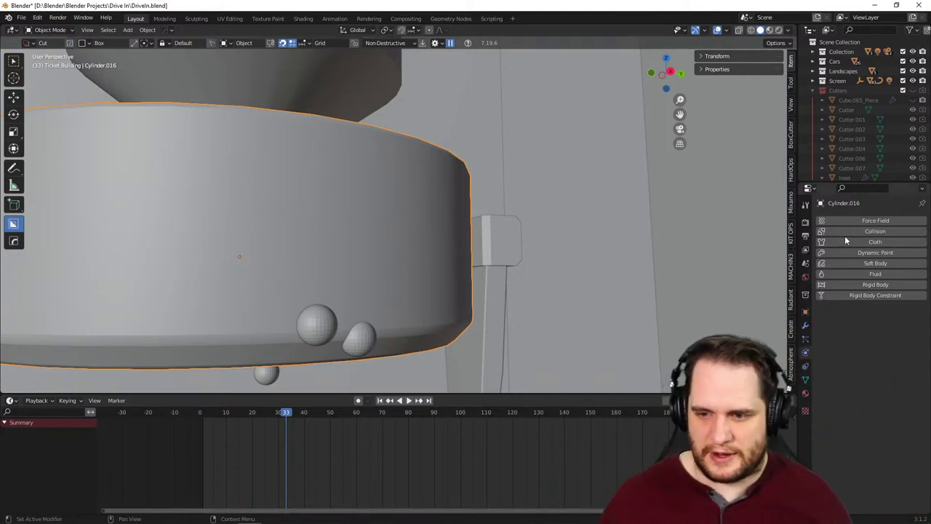
# - Remove Collision from the Torus and add default Collision physics to basket Cylinder.016
pyautogui.moveTo(534, 168); pyautogui.dragTo(484, 246, button='middle')
pyautogui.click(482, 240)
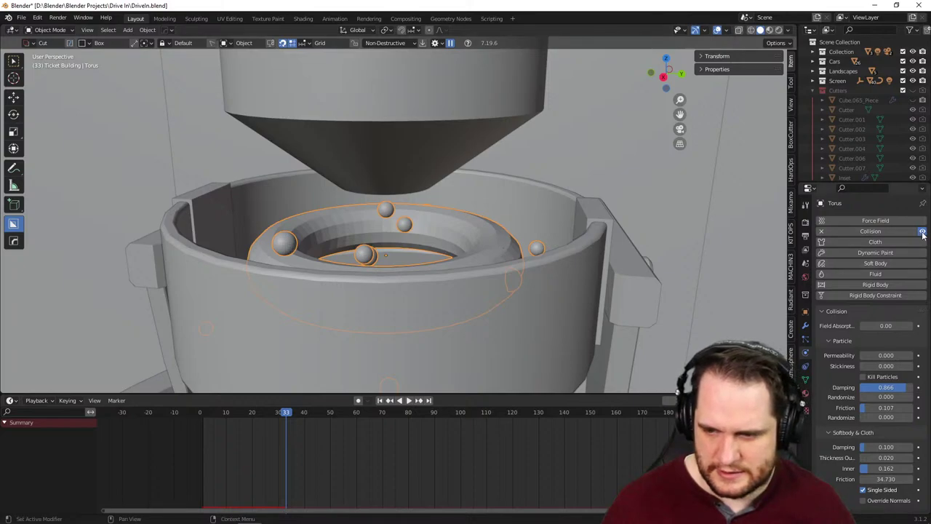
pyautogui.click(821, 231)
pyautogui.click(569, 343)
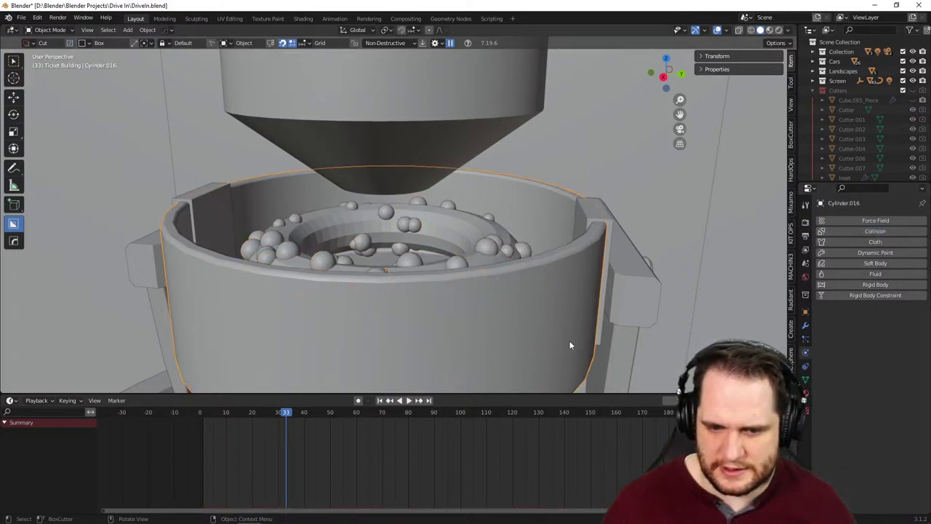
pyautogui.moveTo(569, 344); pyautogui.dragTo(580, 240, button='middle')
pyautogui.click(855, 230)
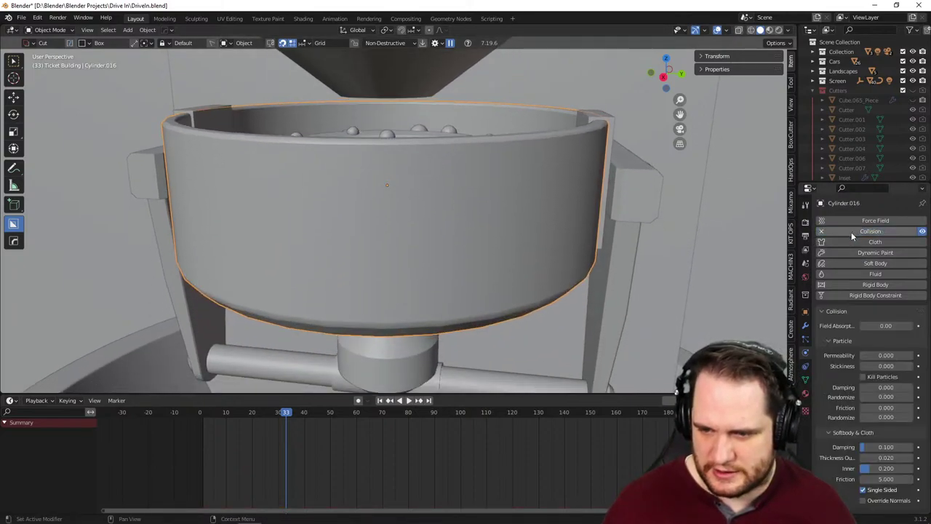
# - Play the simulation and orbit to confirm the spheres gather inside the basket
pyautogui.press('space')
pyautogui.moveTo(482, 303); pyautogui.dragTo(476, 276, button='middle')
pyautogui.scroll(-2, 496, 333)
pyautogui.scroll(1, 474, 276)
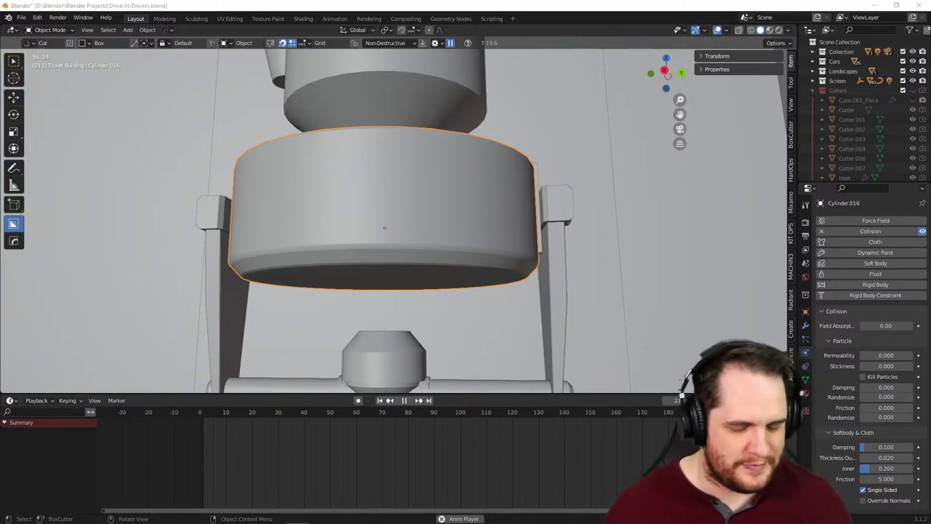
pyautogui.moveTo(450, 294); pyautogui.dragTo(473, 337, button='middle')
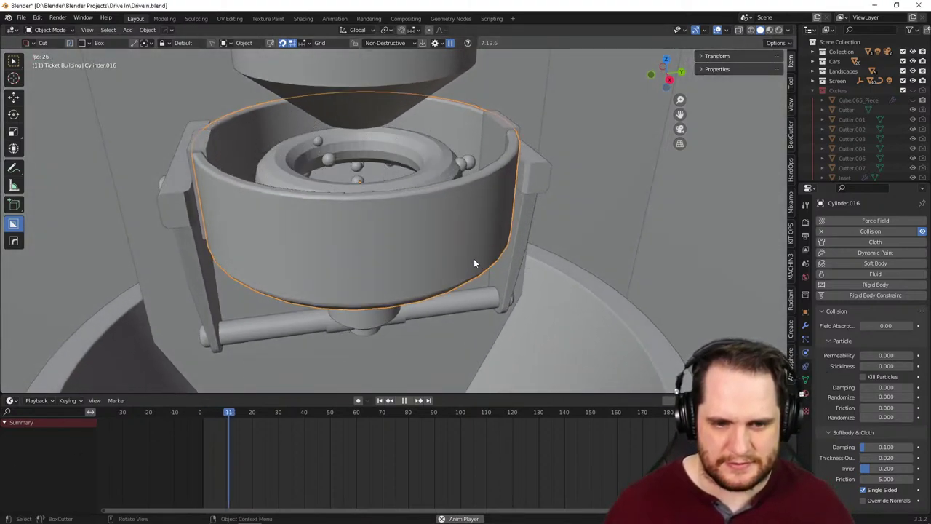
pyautogui.moveTo(466, 268); pyautogui.dragTo(526, 272, button='middle')
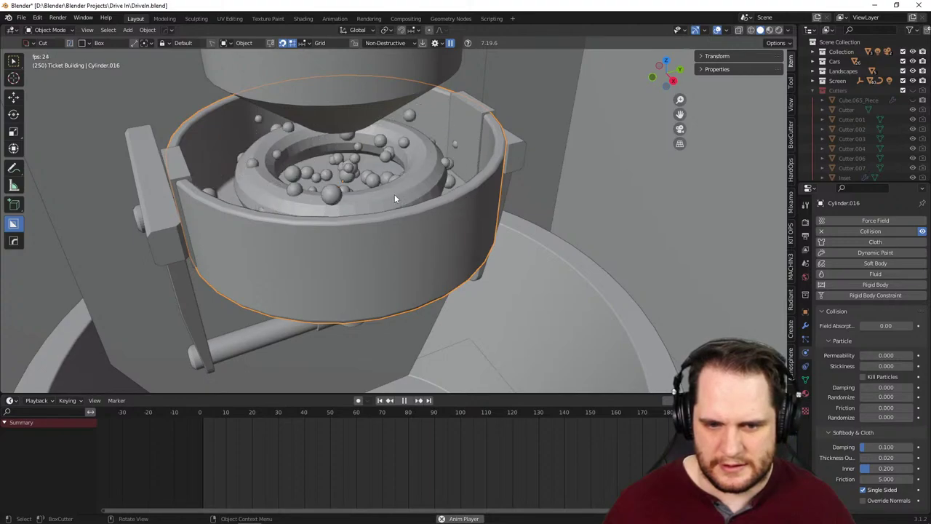
pyautogui.click(419, 183)
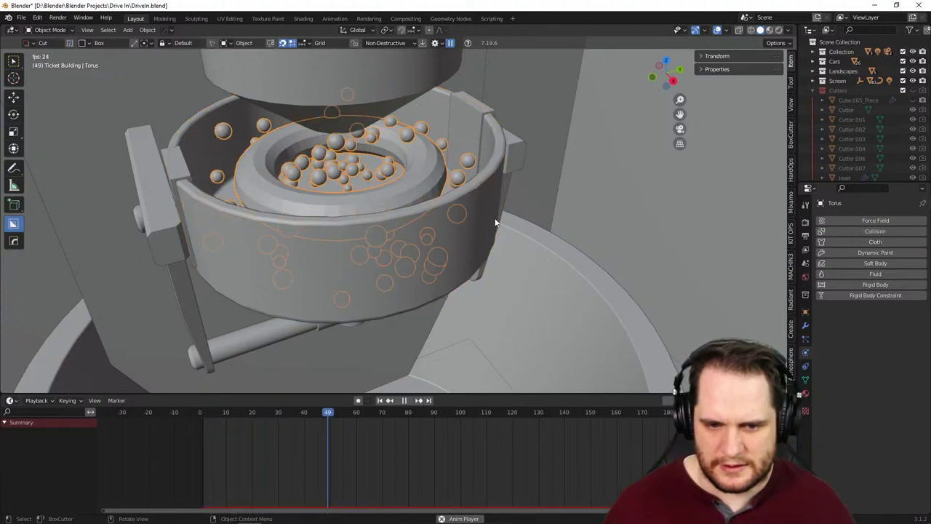
pyautogui.press('space')
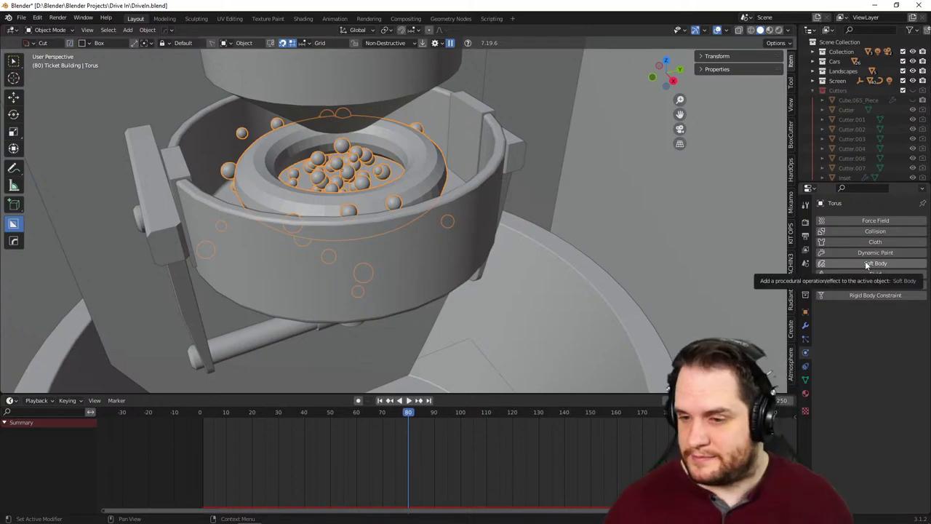
# - Set the torus particle Lifetime to 500 and preview the simulation
pyautogui.click(806, 340)
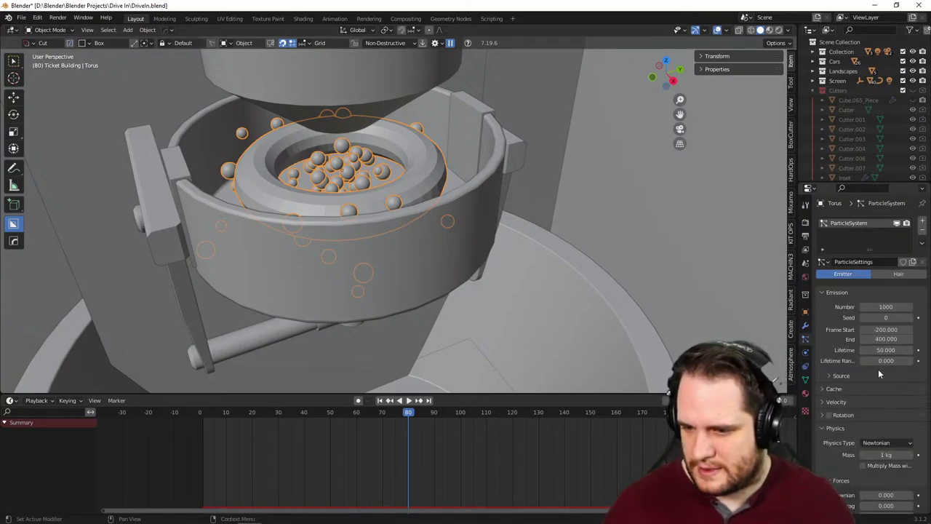
pyautogui.click(884, 349)
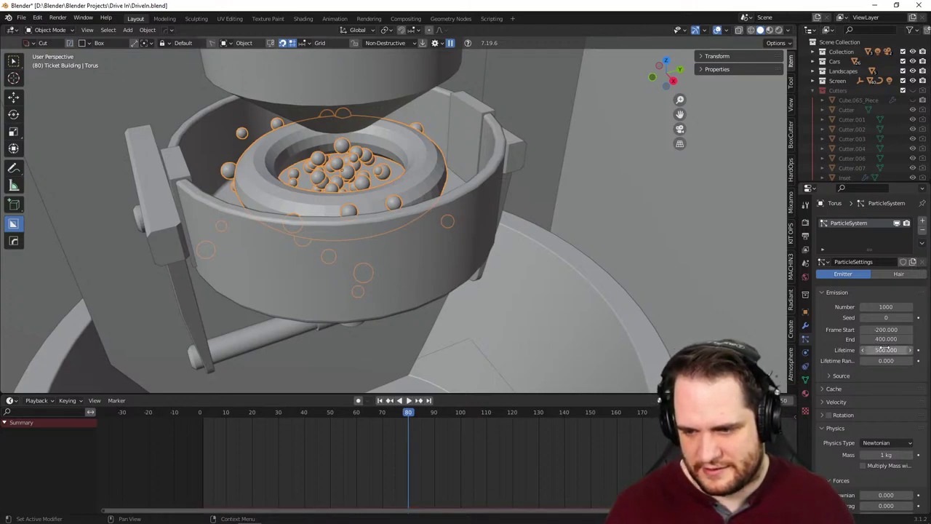
pyautogui.press('space')
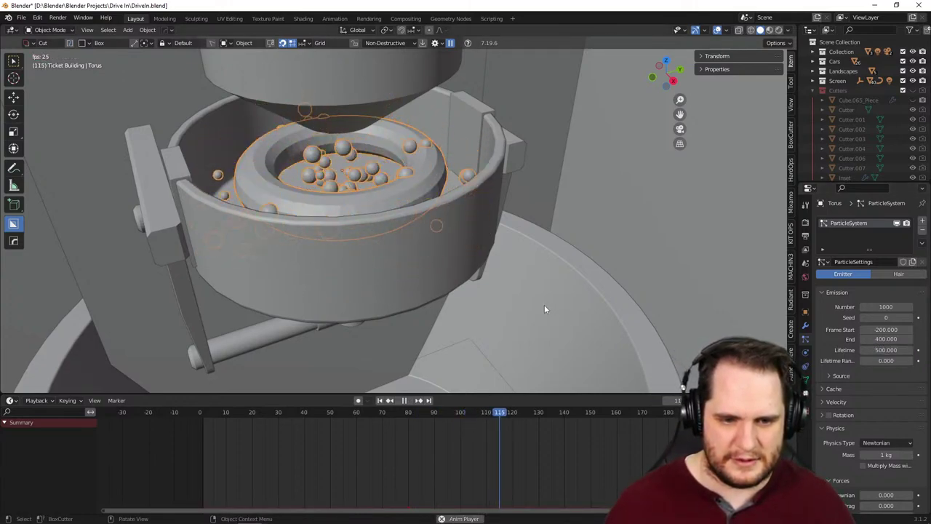
pyautogui.moveTo(529, 288); pyautogui.dragTo(516, 286, button='middle')
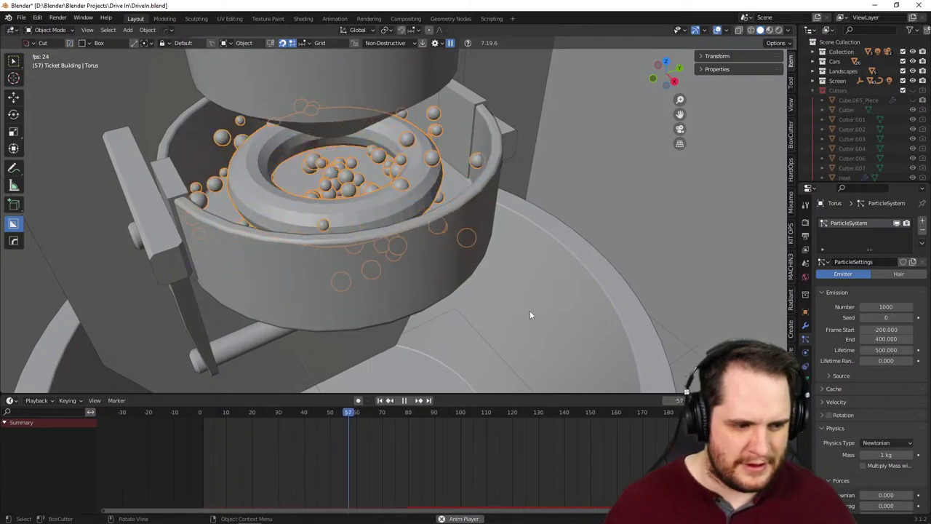
pyautogui.moveTo(530, 310); pyautogui.dragTo(493, 286, button='middle')
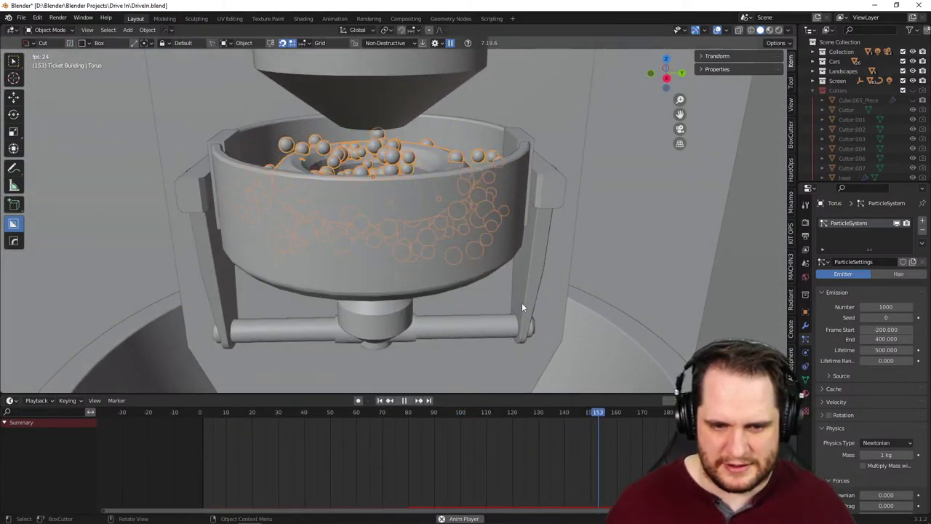
pyautogui.press('space')
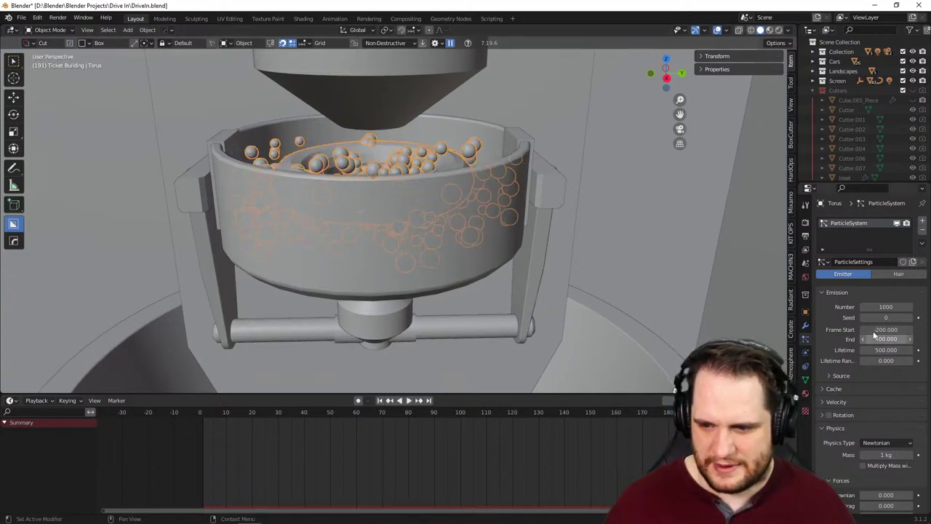
# - Raise the particle Number to 5000 and replay the simulation
pyautogui.write('5000')
pyautogui.press('Return')
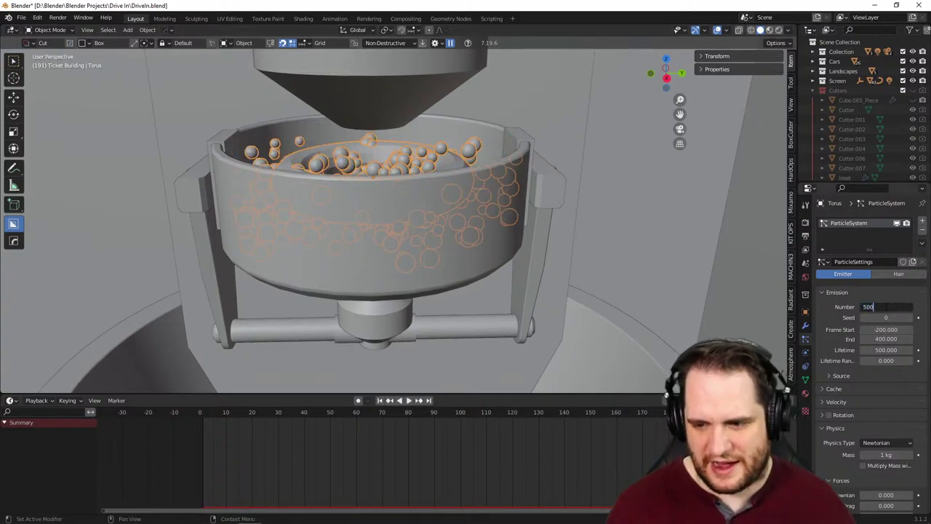
pyautogui.press('space')
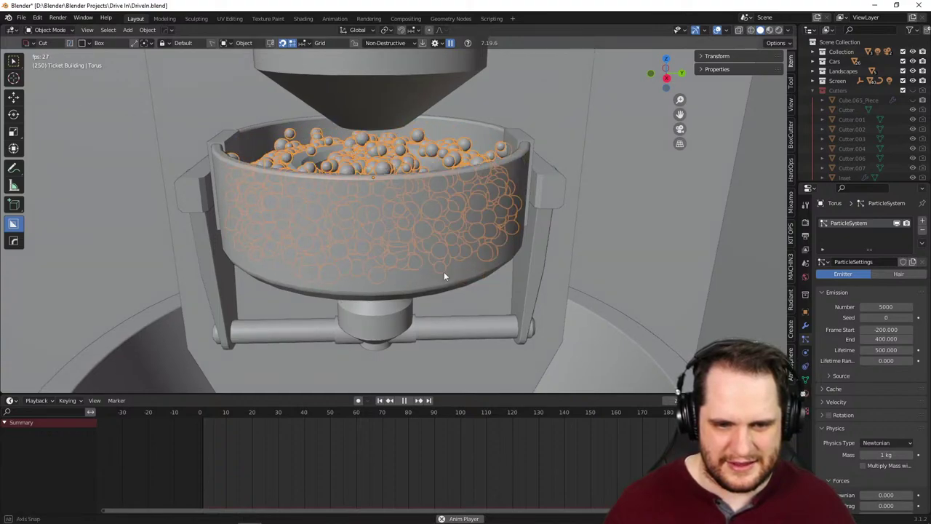
pyautogui.moveTo(444, 271); pyautogui.dragTo(442, 270, button='middle')
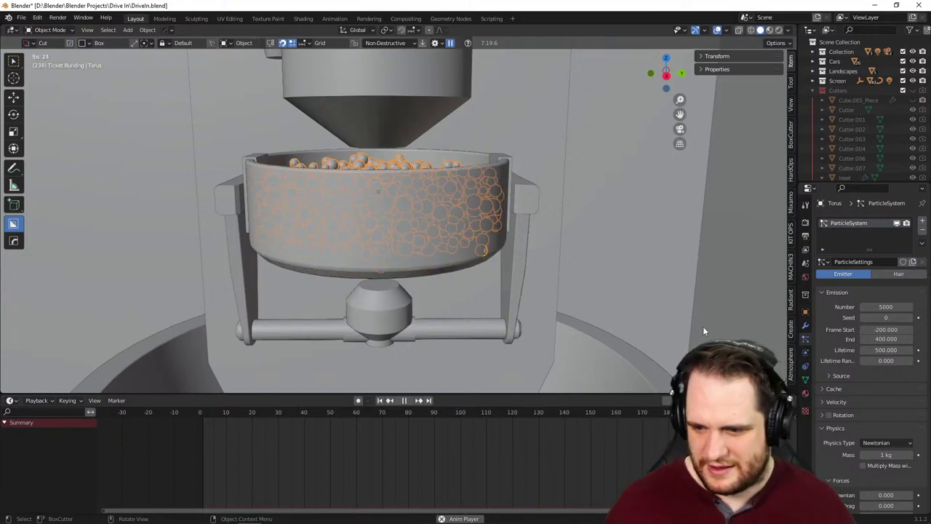
# - Stop playback and review the particle Velocity and Cache panels
pyautogui.press('space')
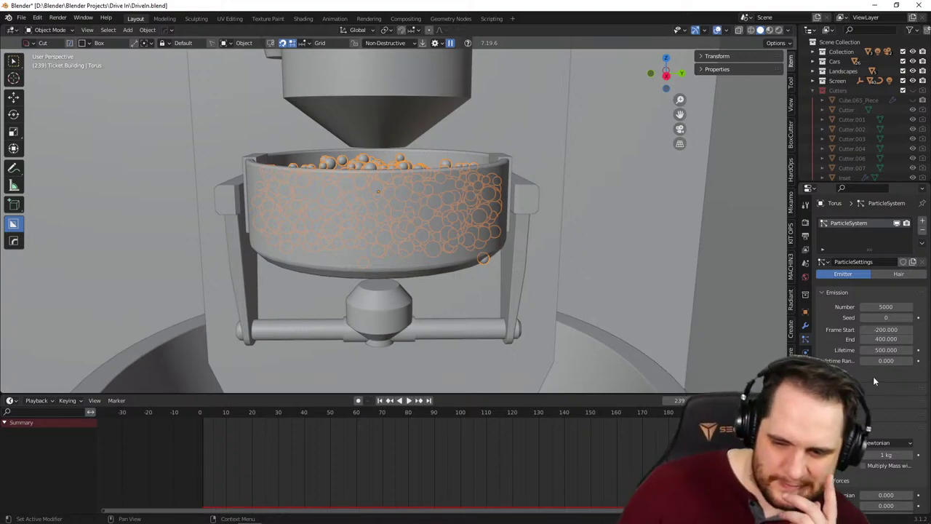
pyautogui.scroll(-2, 873, 377)
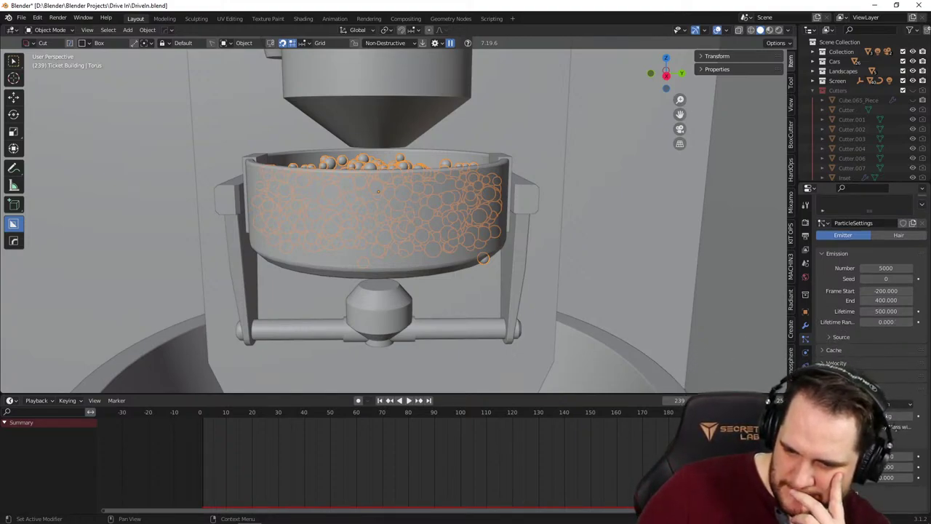
pyautogui.scroll(-2, 873, 376)
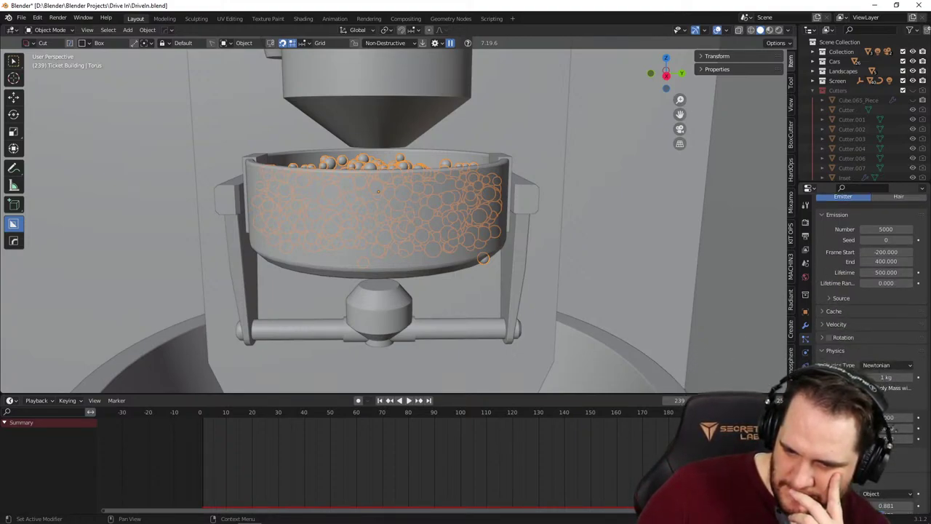
pyautogui.scroll(-4, 874, 376)
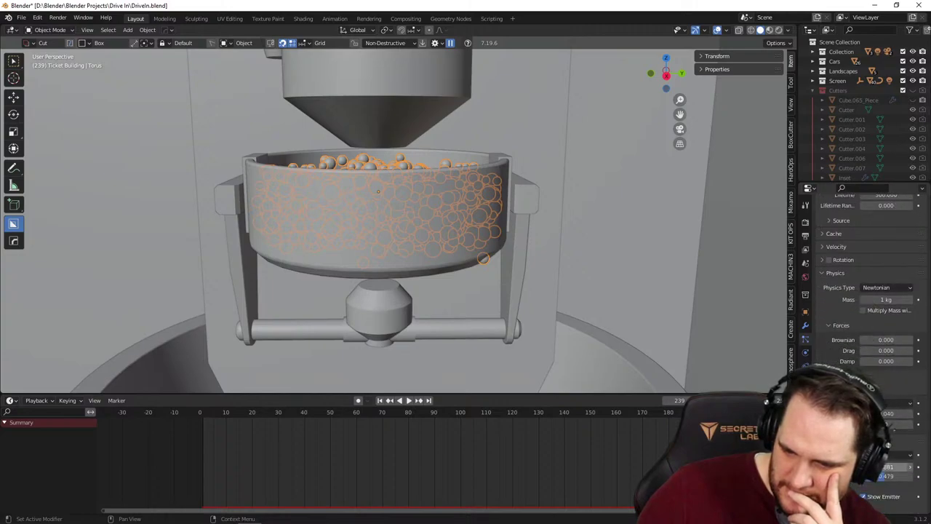
pyautogui.click(873, 376)
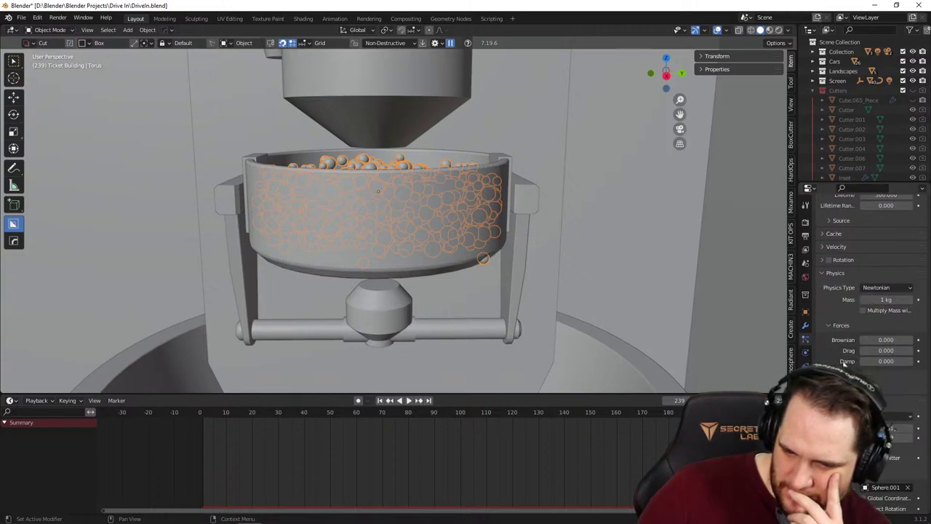
pyautogui.scroll(4, 865, 364)
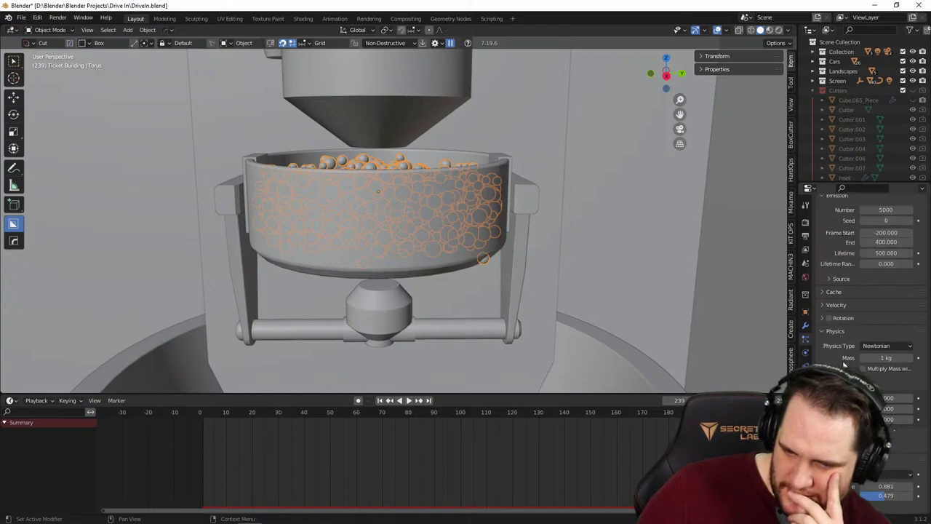
pyautogui.click(831, 325)
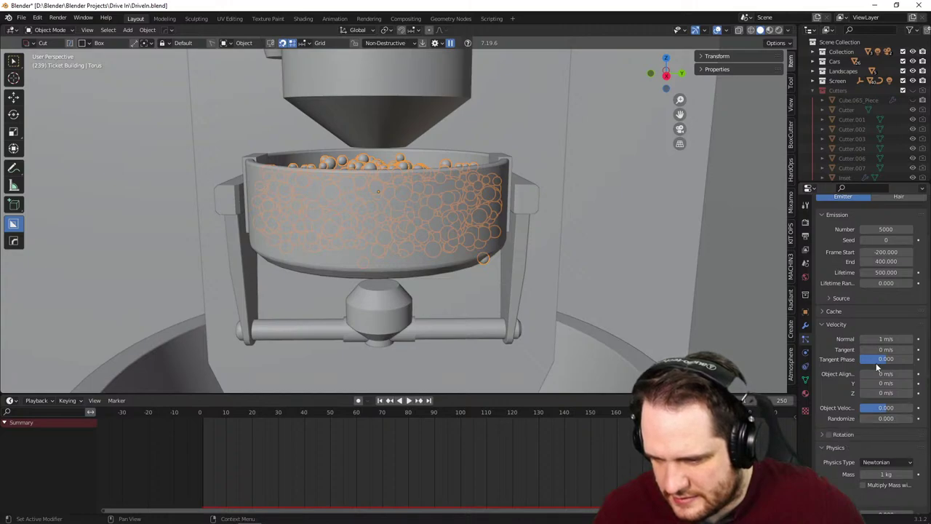
pyautogui.click(842, 312)
pyautogui.click(841, 311)
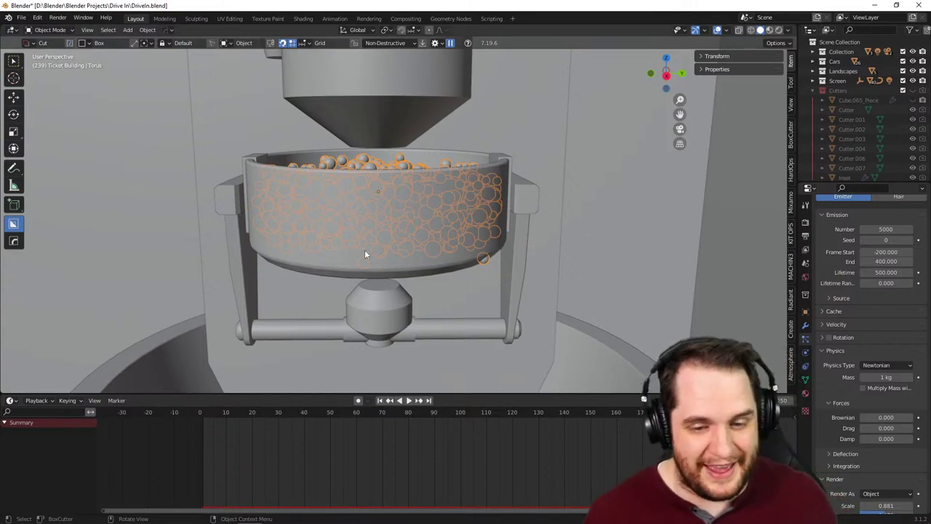
# - Play the simulation to frame 217, viewing the spheres piled inside the bowl
pyautogui.moveTo(366, 254); pyautogui.dragTo(394, 261, button='middle')
pyautogui.press('space')
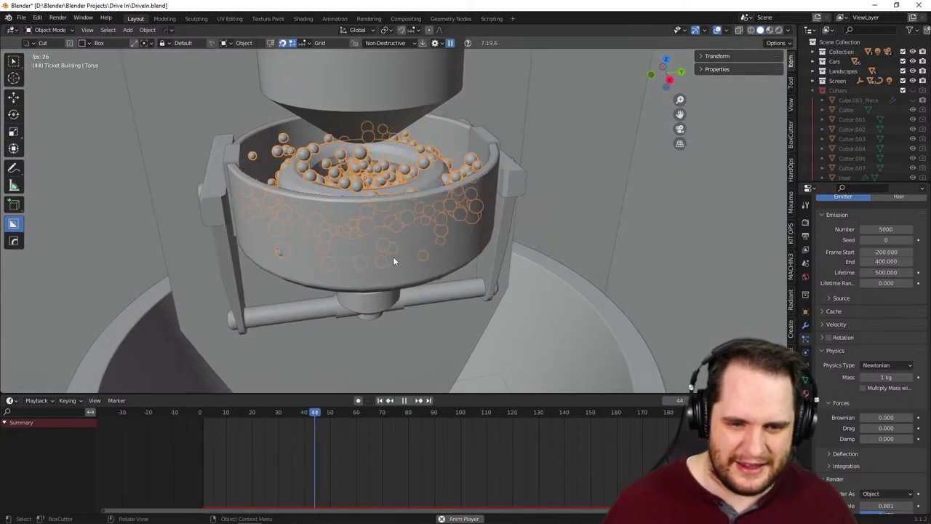
pyautogui.scroll(-4, 393, 257)
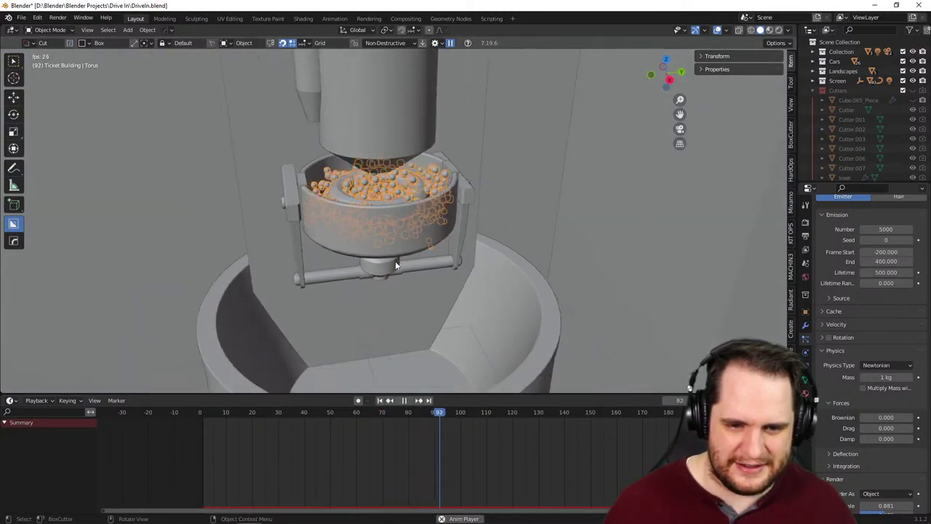
pyautogui.moveTo(395, 261); pyautogui.dragTo(434, 283, button='middle')
pyautogui.scroll(3, 387, 247)
pyautogui.scroll(2, 399, 261)
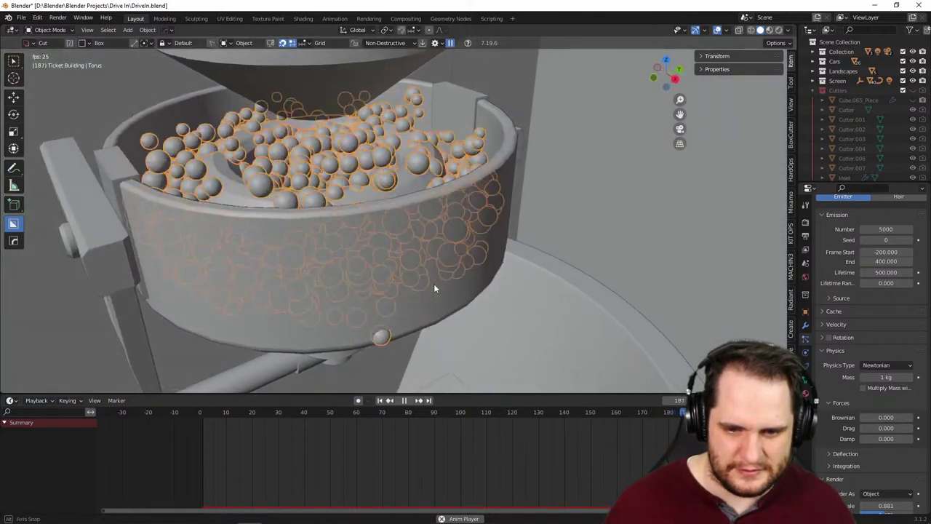
pyautogui.press('space')
# - Select the bowl Cylinder.016, test-play its collision, and set Permeability back to 0
pyautogui.click(468, 296)
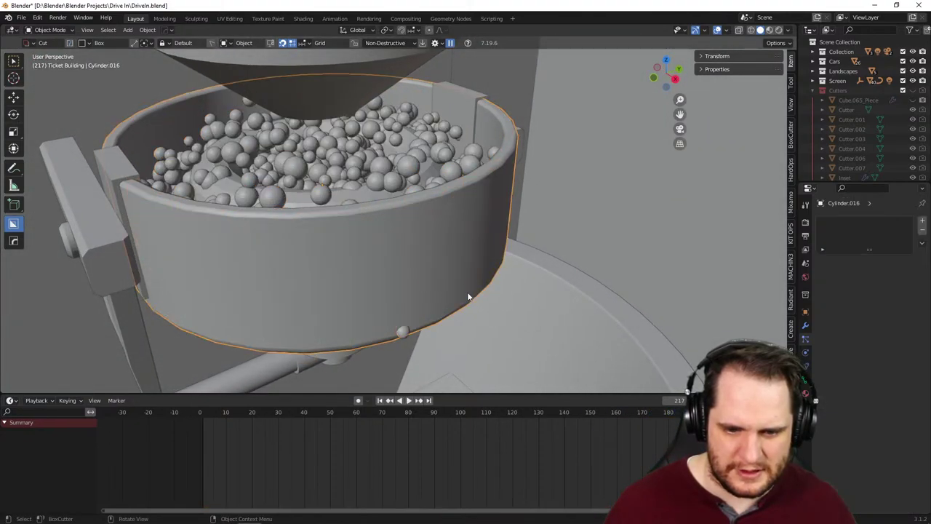
pyautogui.click(805, 326)
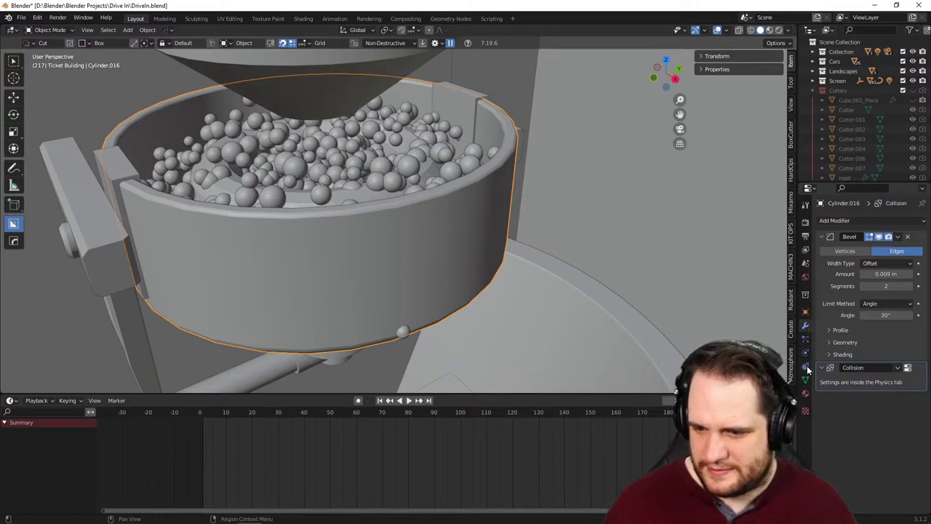
pyautogui.click(806, 354)
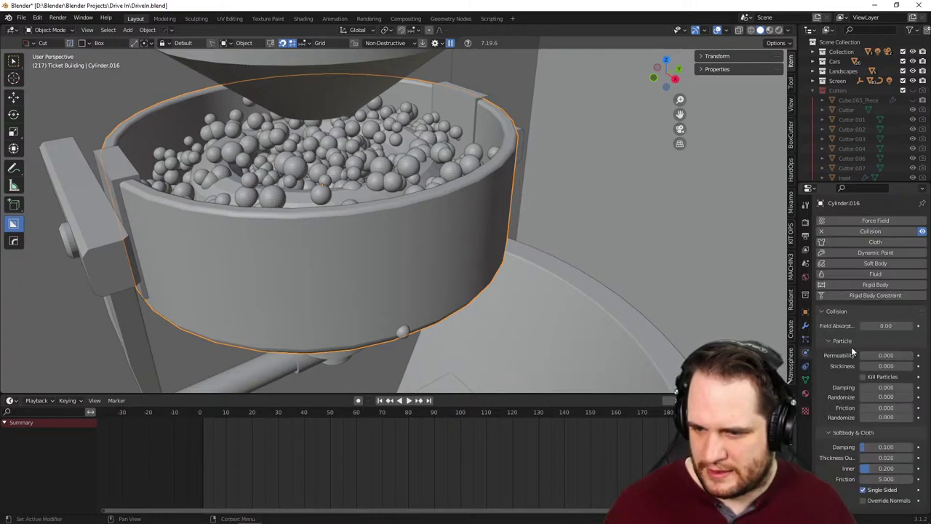
pyautogui.click(885, 356)
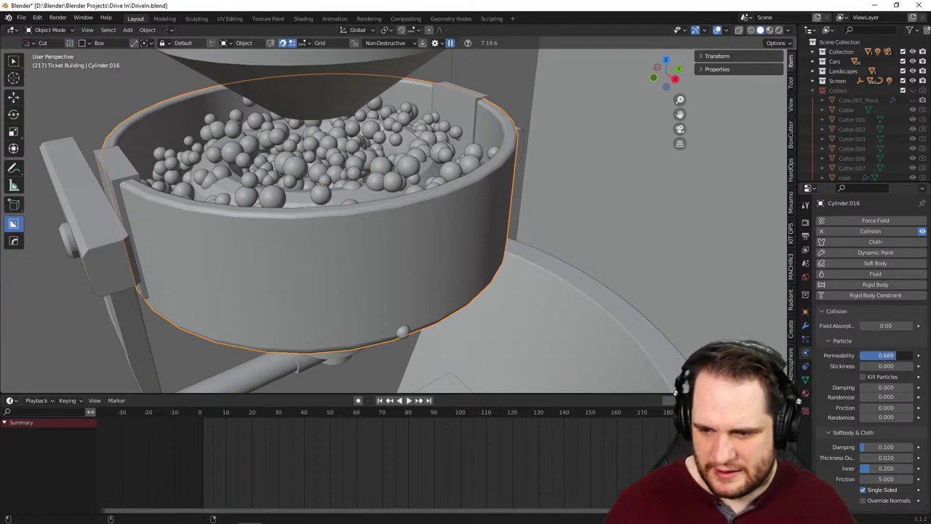
pyautogui.press('space')
pyautogui.scroll(-3, 444, 282)
pyautogui.moveTo(444, 281); pyautogui.dragTo(438, 247, button='middle')
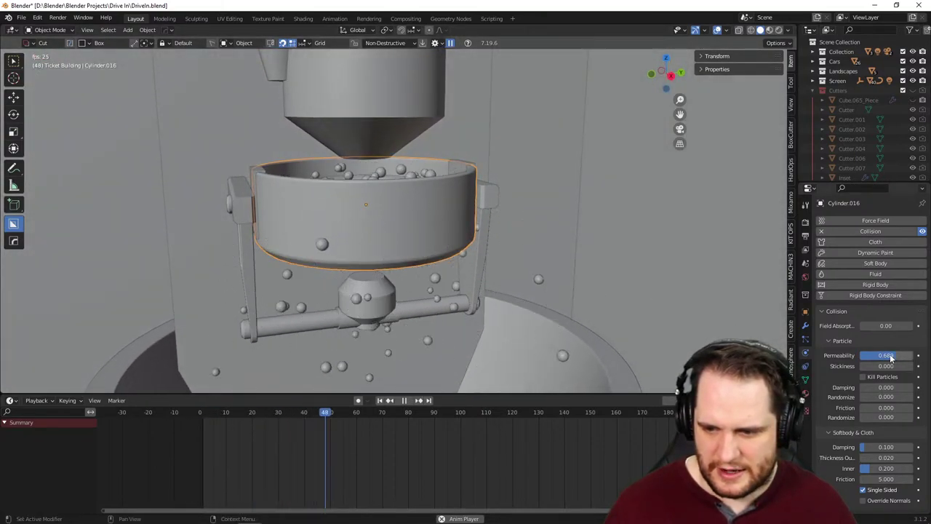
pyautogui.moveTo(891, 358); pyautogui.dragTo(828, 377)
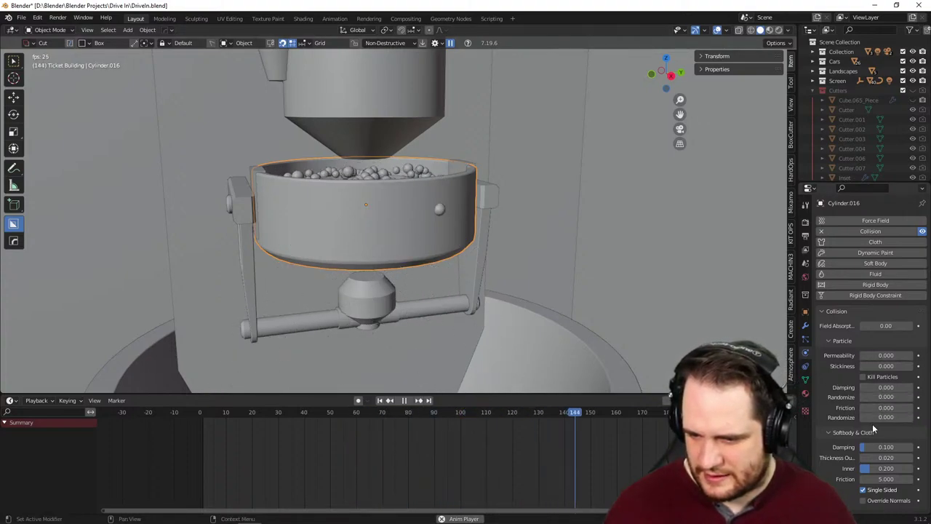
# - Raise the bowl's inner collision thickness to 0.403 and replay the simulation from around frame 35
pyautogui.moveTo(888, 471); pyautogui.dragTo(902, 472)
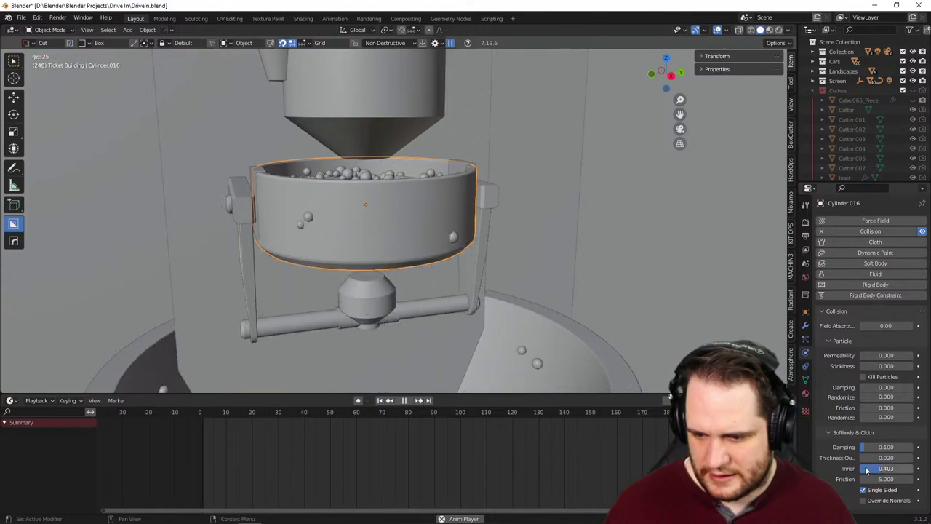
pyautogui.moveTo(440, 288)
pyautogui.mouseDown(button='middle')
pyautogui.moveTo(488, 309)
pyautogui.moveTo(440, 275)
pyautogui.mouseUp(button='middle')
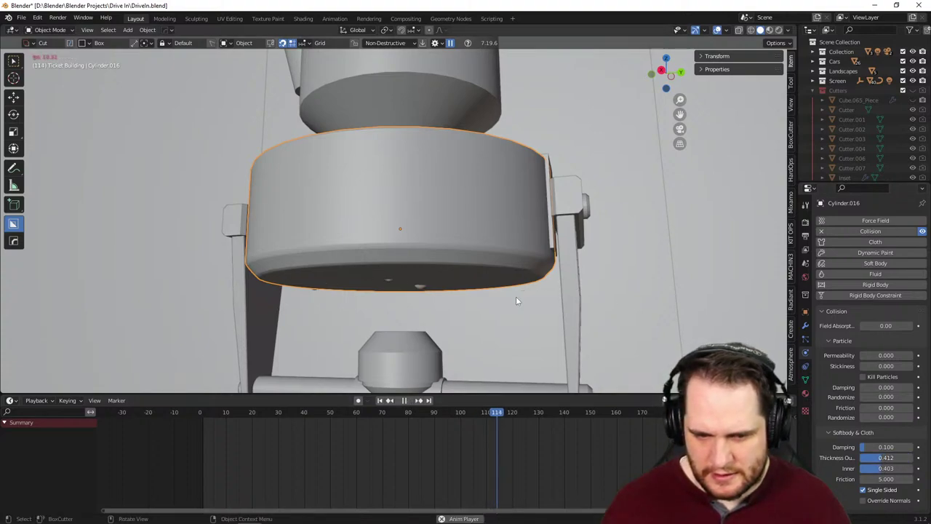
pyautogui.click(405, 401)
pyautogui.click(292, 416)
pyautogui.press('space')
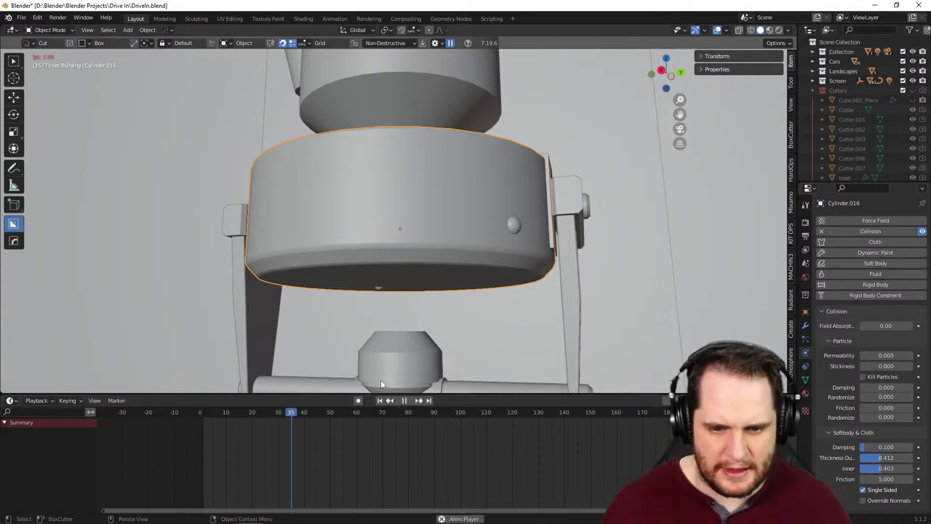
pyautogui.moveTo(426, 333); pyautogui.dragTo(459, 358, button='middle')
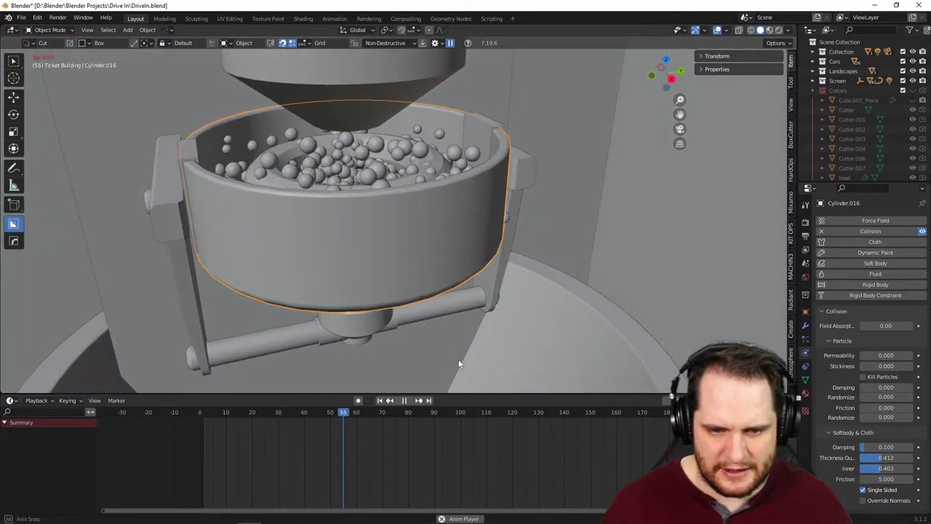
pyautogui.press('space')
# - Reset the bowl's outer and inner collision thickness to the default 0.001 and replay
pyautogui.rightClick(878, 459)
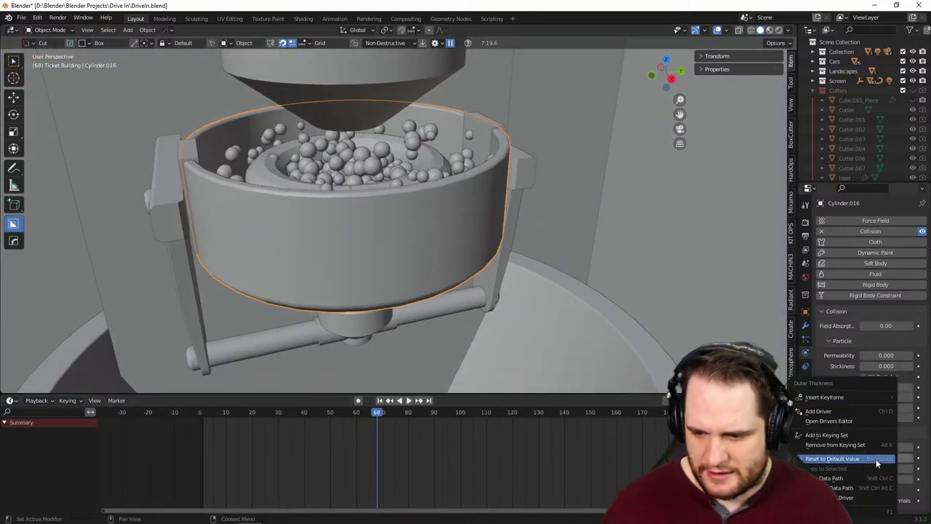
pyautogui.click(877, 460)
pyautogui.rightClick(882, 470)
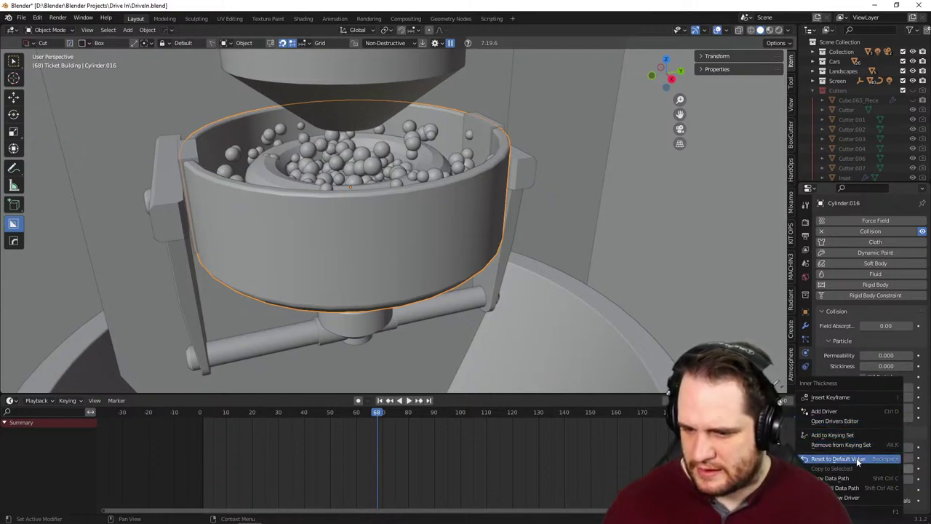
pyautogui.click(856, 458)
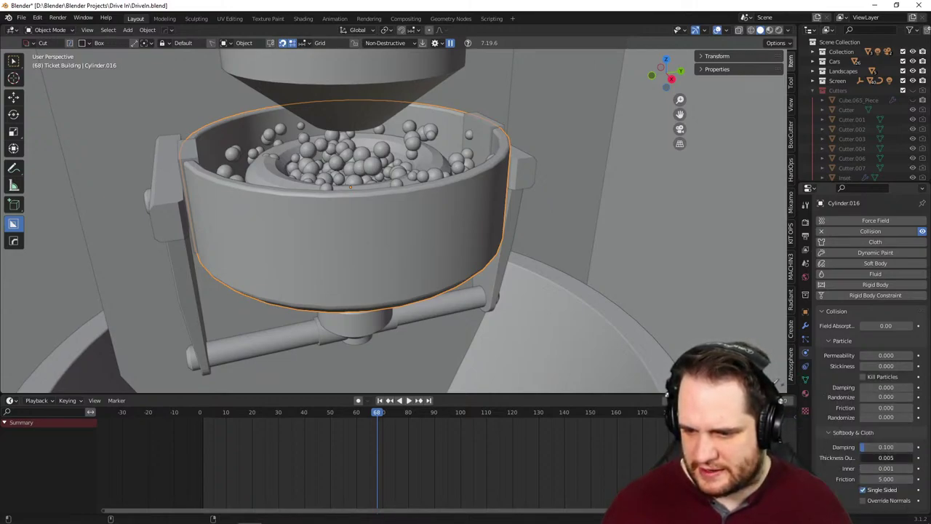
pyautogui.press('space')
pyautogui.moveTo(626, 381); pyautogui.dragTo(573, 308, button='middle')
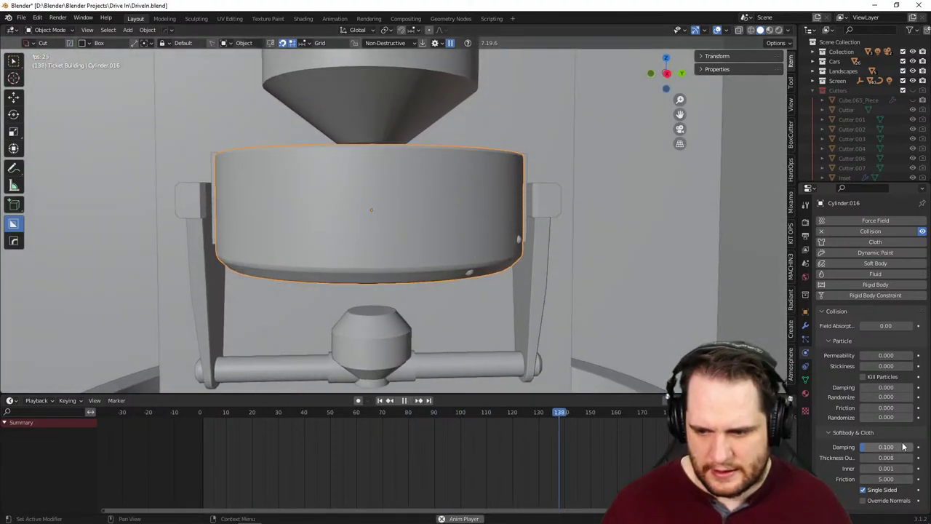
# - Try a larger outer thickness, inspect the spheres, then reset outer thickness to 0.001
pyautogui.moveTo(866, 457); pyautogui.dragTo(915, 457)
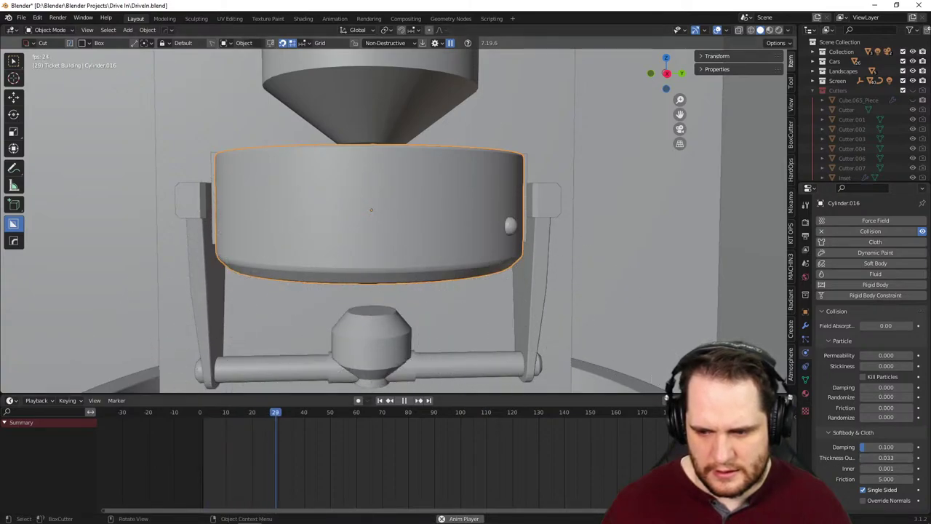
pyautogui.moveTo(630, 366); pyautogui.dragTo(542, 313, button='middle')
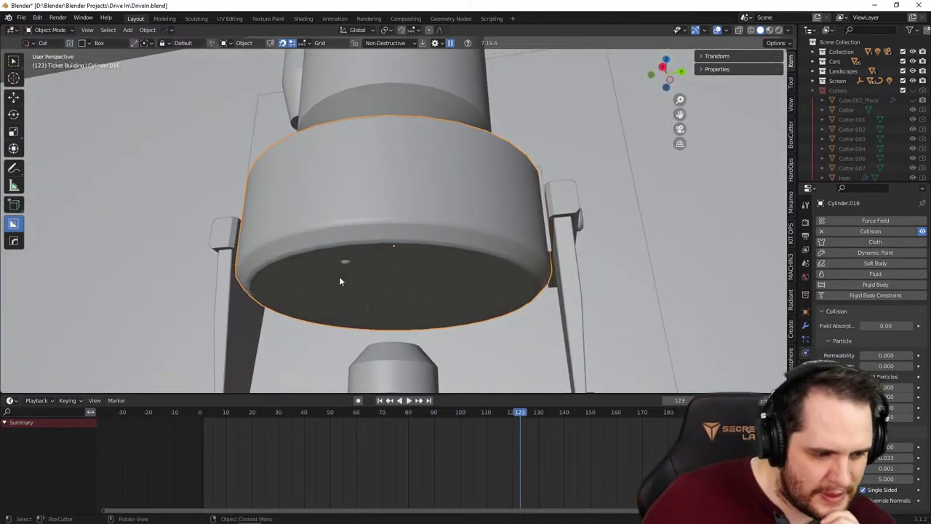
pyautogui.moveTo(340, 281); pyautogui.dragTo(364, 289, button='middle')
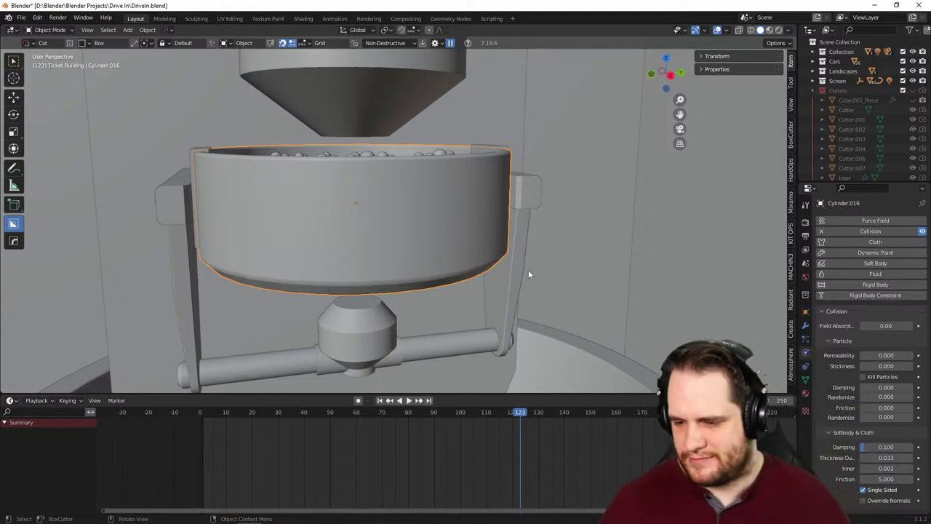
pyautogui.rightClick(877, 460)
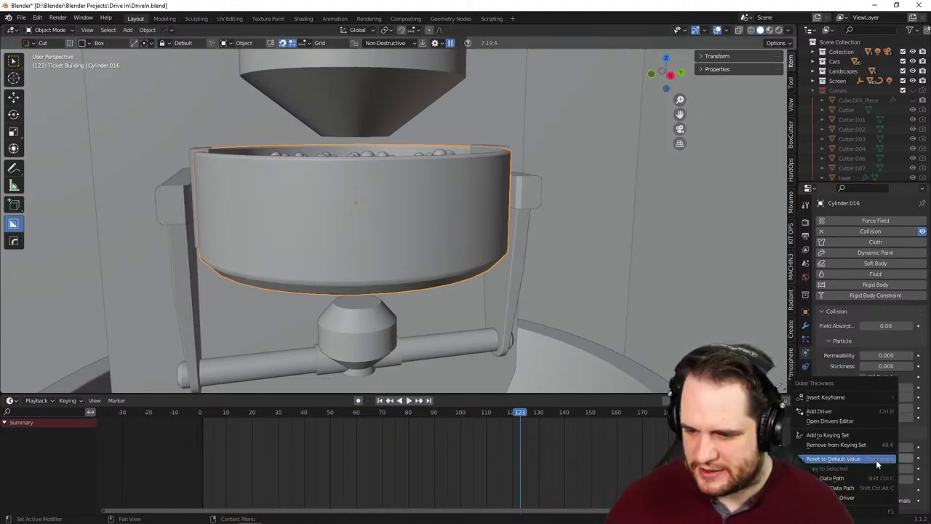
pyautogui.click(876, 459)
pyautogui.moveTo(623, 332); pyautogui.dragTo(496, 282, button='middle')
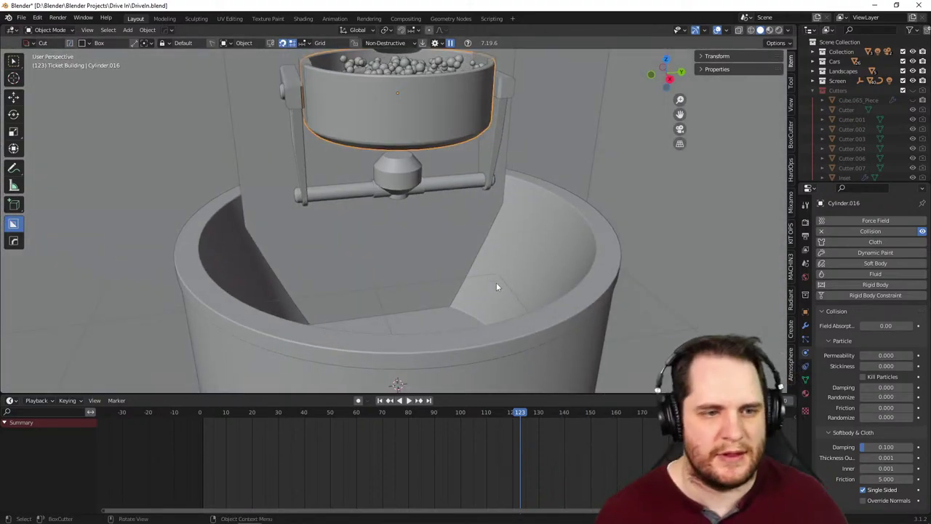
# - Add a Force field object at scale 0.769 and start the simulation
pyautogui.hotkey('shift', 'a')
pyautogui.moveTo(497, 286)
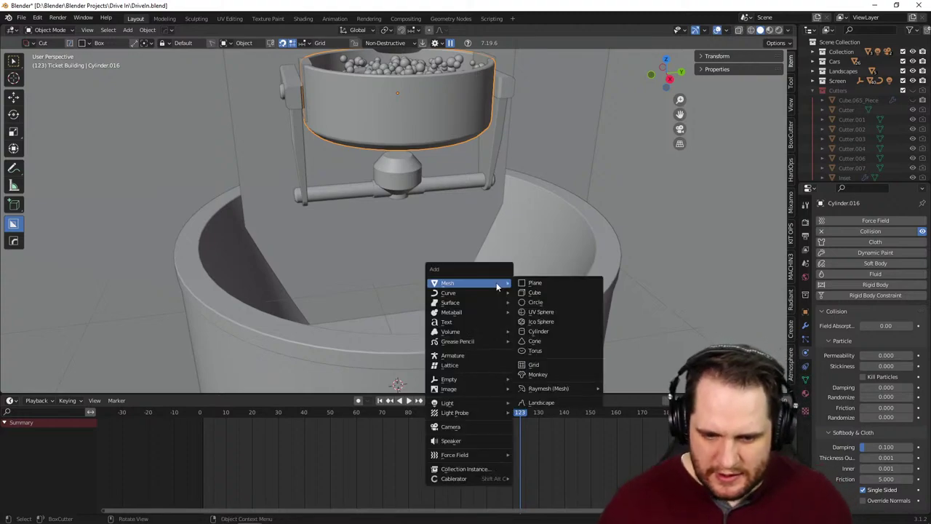
pyautogui.moveTo(481, 390)
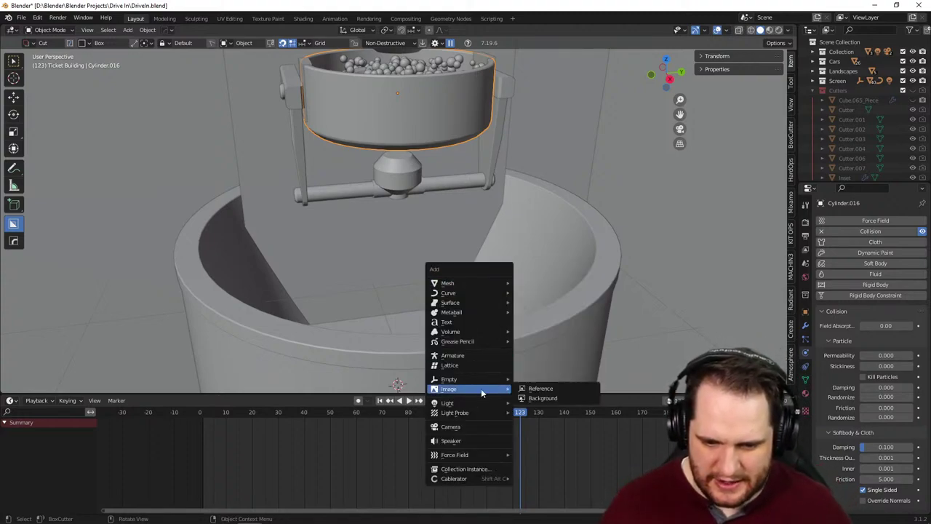
pyautogui.moveTo(498, 455)
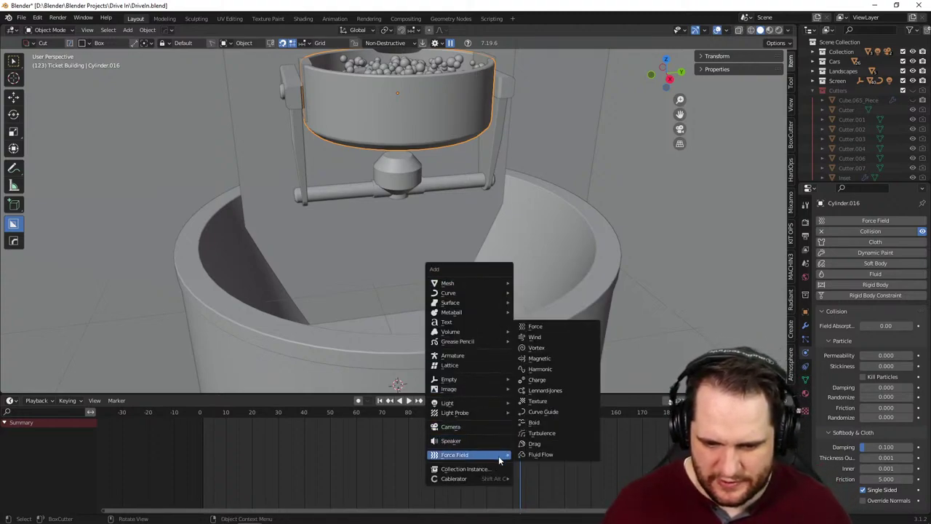
pyautogui.click(547, 328)
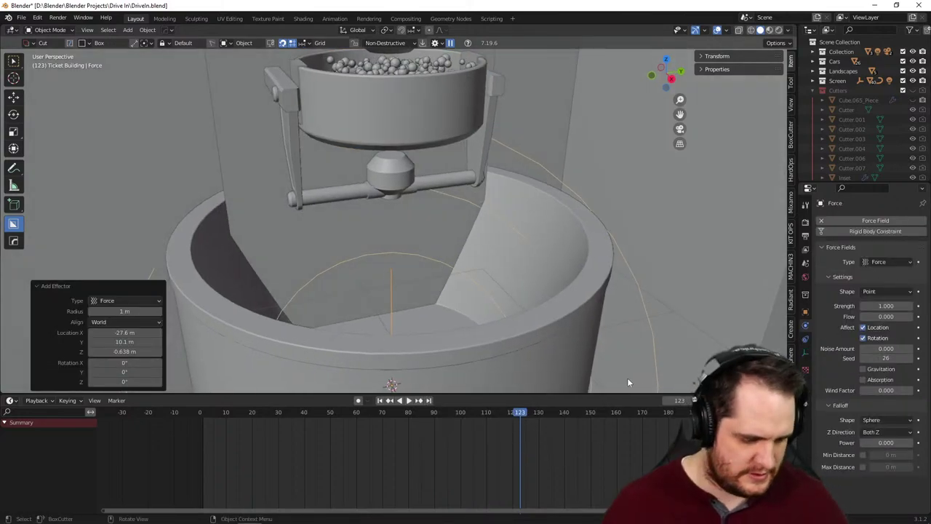
pyautogui.press('s')
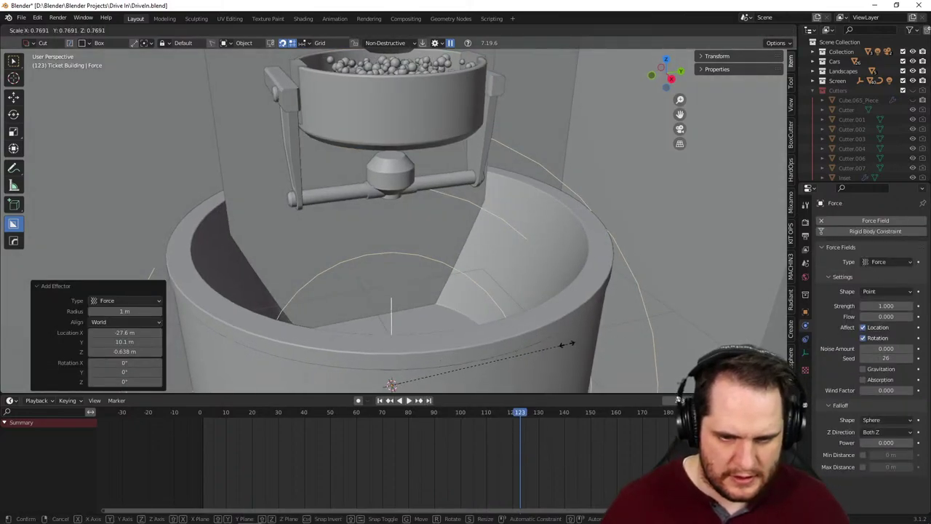
pyautogui.click(567, 344)
pyautogui.press('space')
pyautogui.scroll(-2, 567, 344)
# - Rescale the force field to 10.247 and replay the simulation from an early frame
pyautogui.press('s')
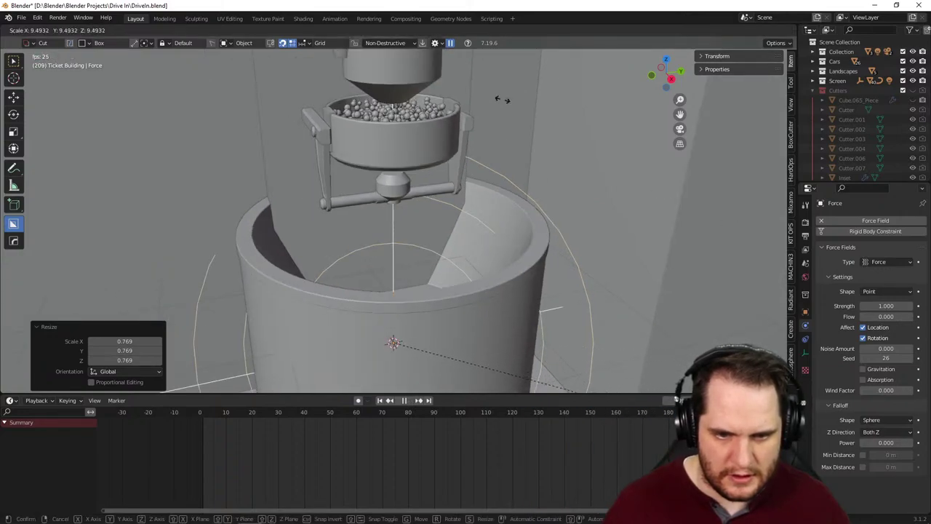
pyautogui.click(584, 138)
pyautogui.scroll(3, 525, 156)
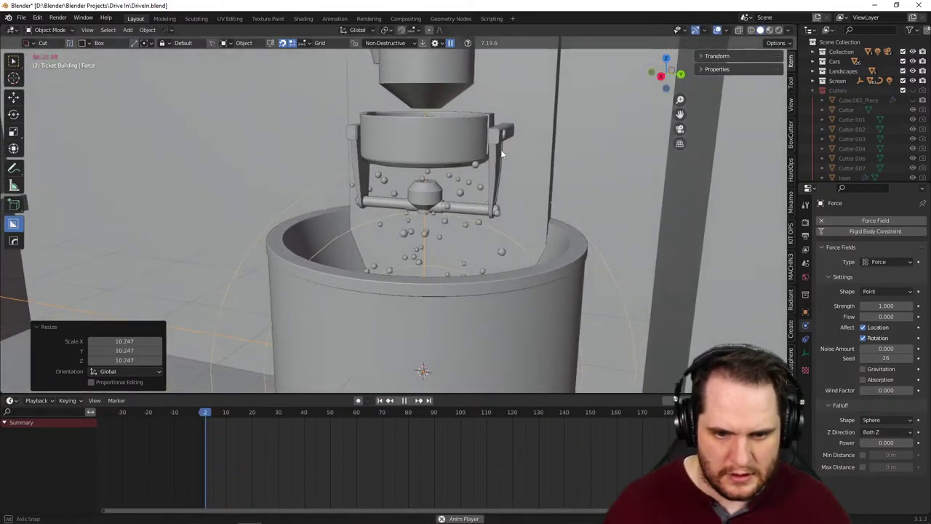
pyautogui.moveTo(502, 152); pyautogui.dragTo(460, 238, button='middle')
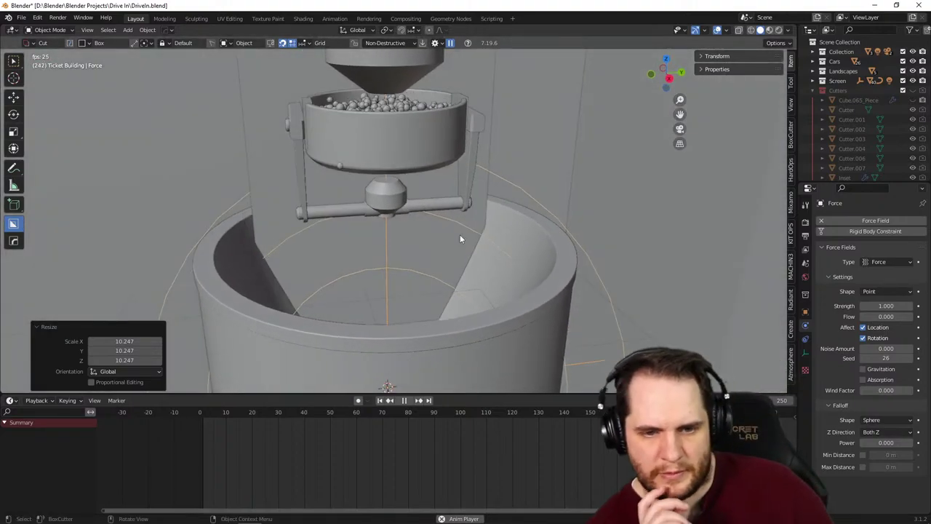
pyautogui.click(211, 414)
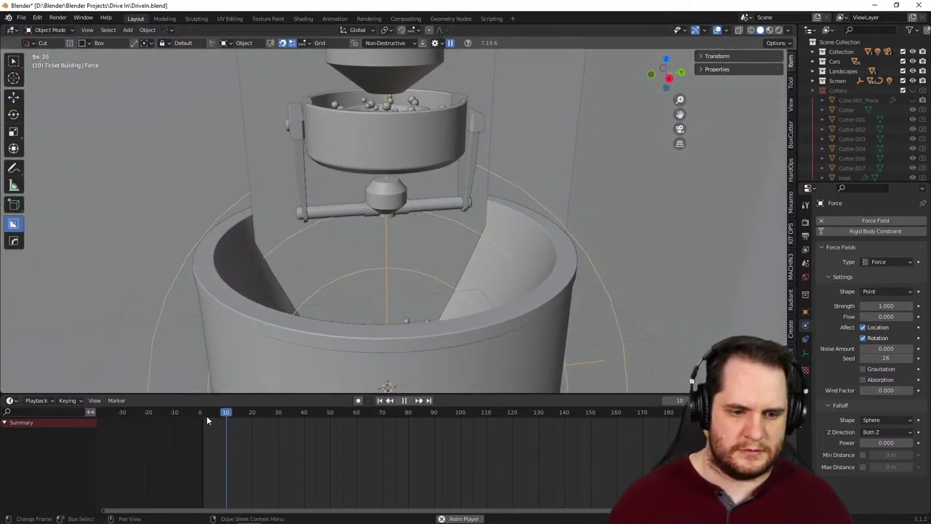
pyautogui.click(207, 416)
pyautogui.press('space')
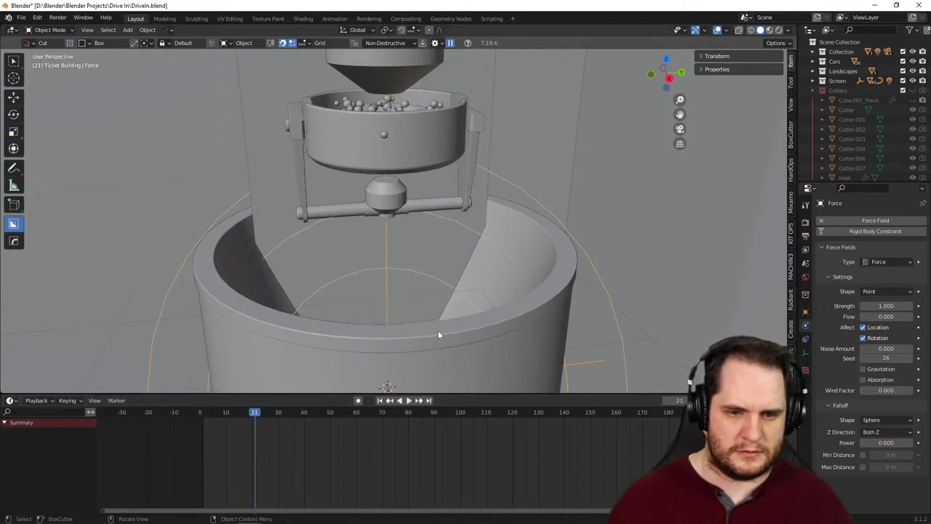
pyautogui.moveTo(510, 300); pyautogui.dragTo(490, 298, button='middle')
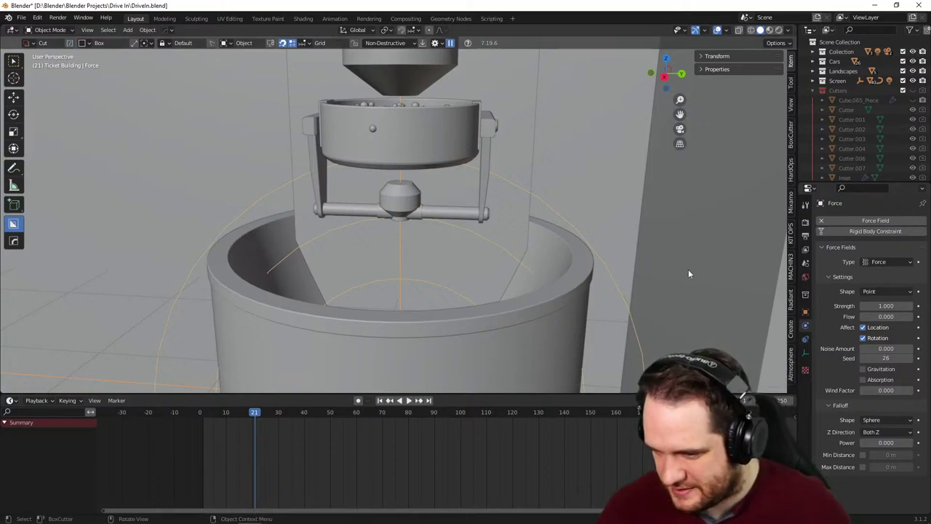
pyautogui.moveTo(382, 112); pyautogui.dragTo(413, 119, button='middle')
# - Select the Torus emitter and bring up its Particle Properties
pyautogui.click(413, 119)
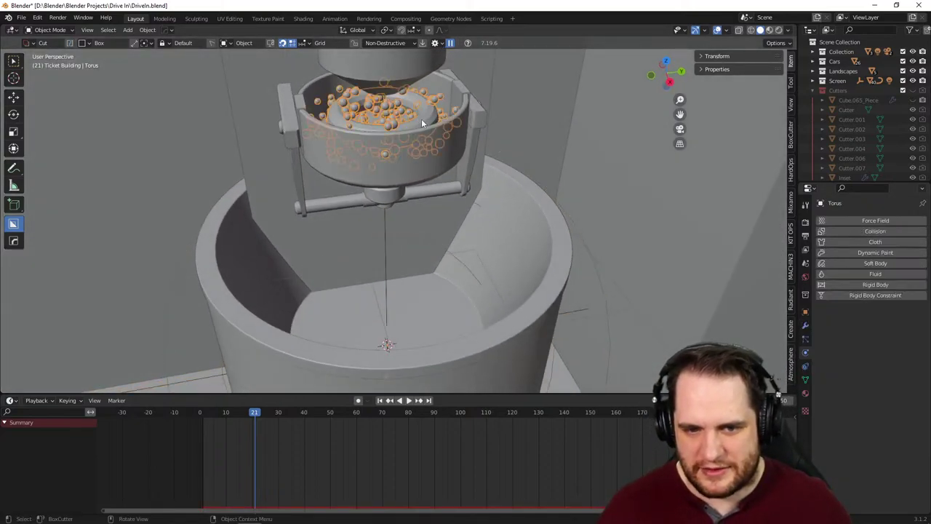
pyautogui.click(807, 340)
pyautogui.click(806, 352)
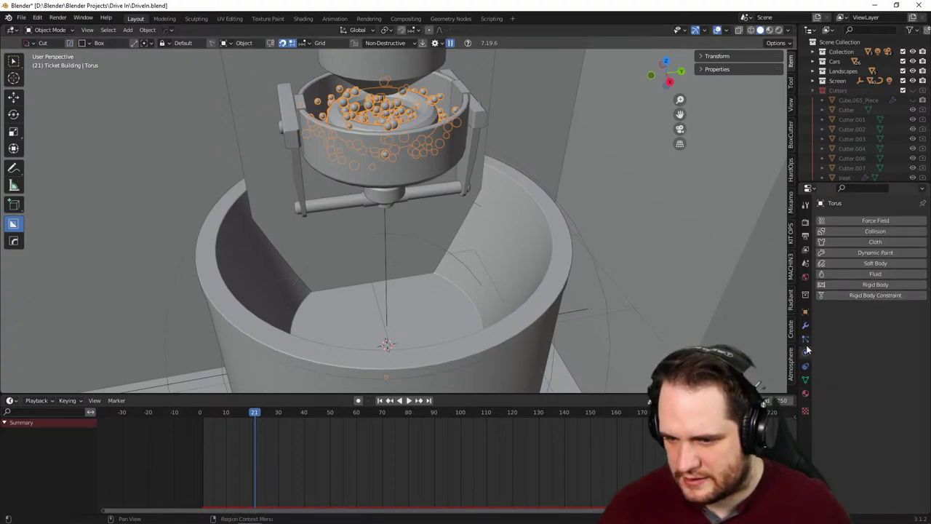
pyautogui.click(421, 123)
pyautogui.click(421, 123)
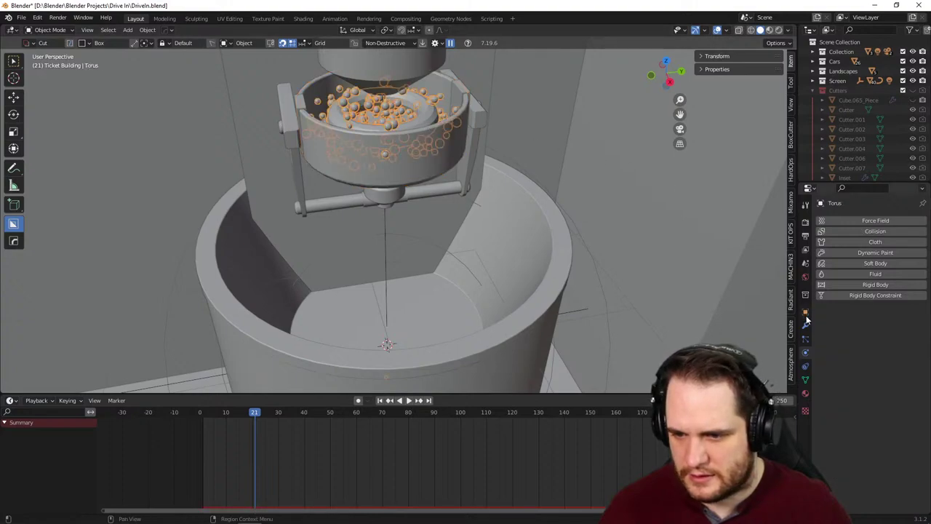
pyautogui.click(806, 338)
pyautogui.scroll(-4, 875, 362)
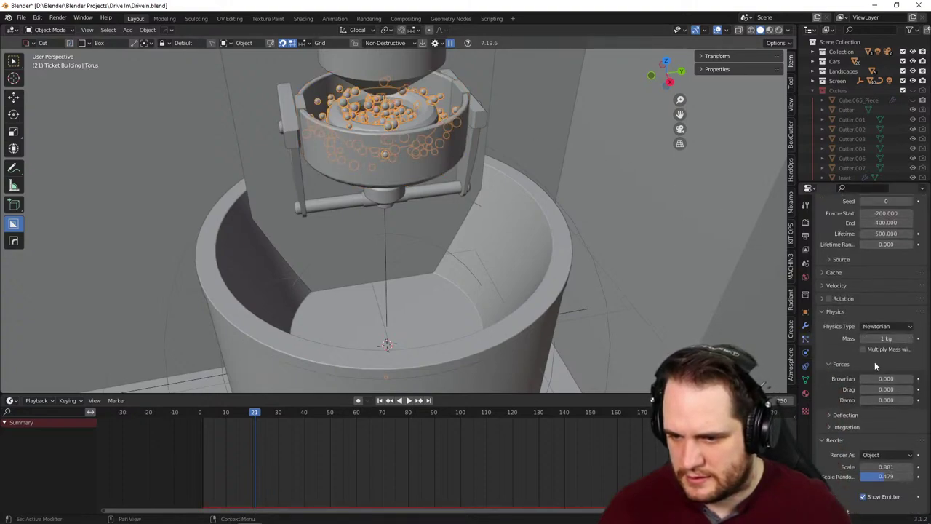
pyautogui.scroll(-3, 875, 360)
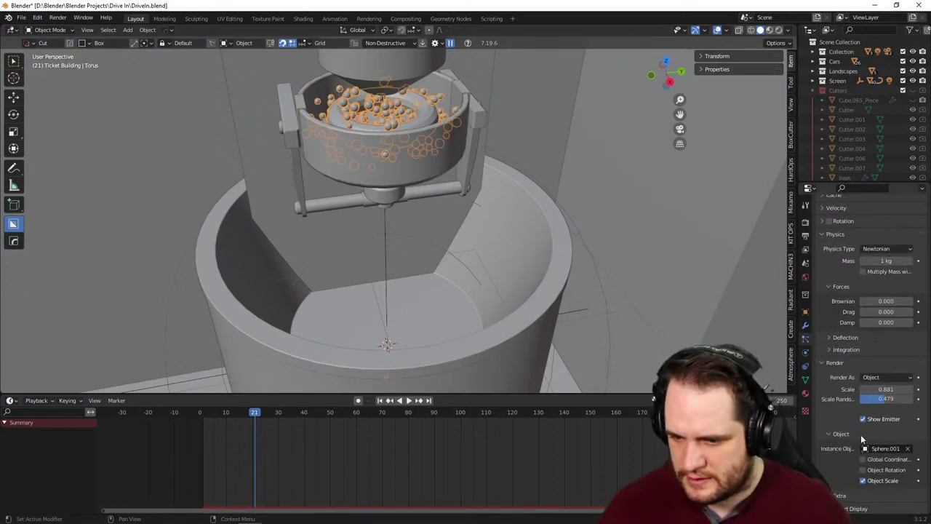
pyautogui.scroll(-3, 860, 436)
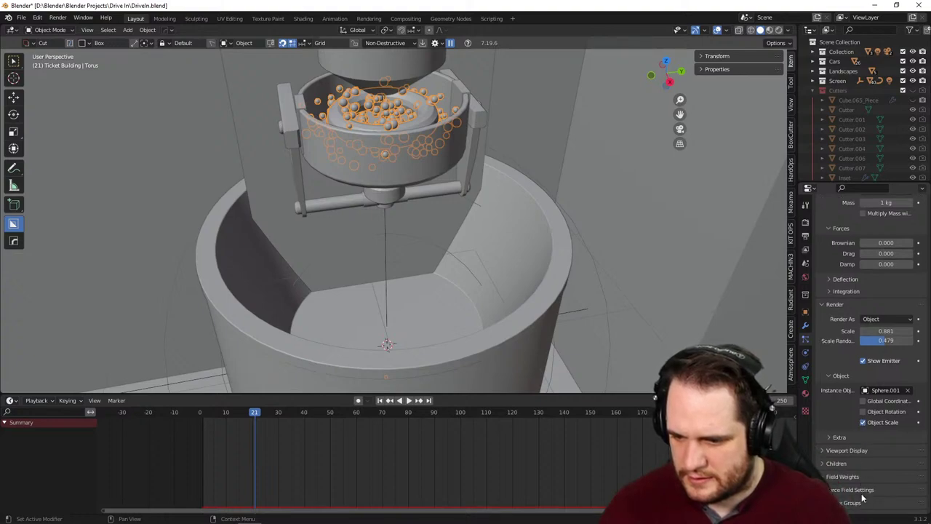
# - In the particles' Force Field Settings, set Type 1 to Force at strength 107.500 and play
pyautogui.click(851, 490)
pyautogui.scroll(-4, 870, 480)
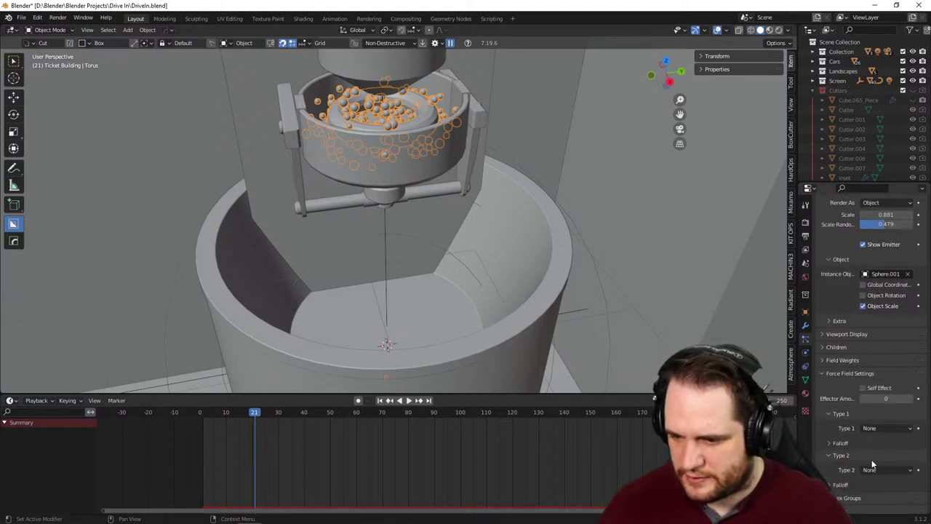
pyautogui.click(900, 429)
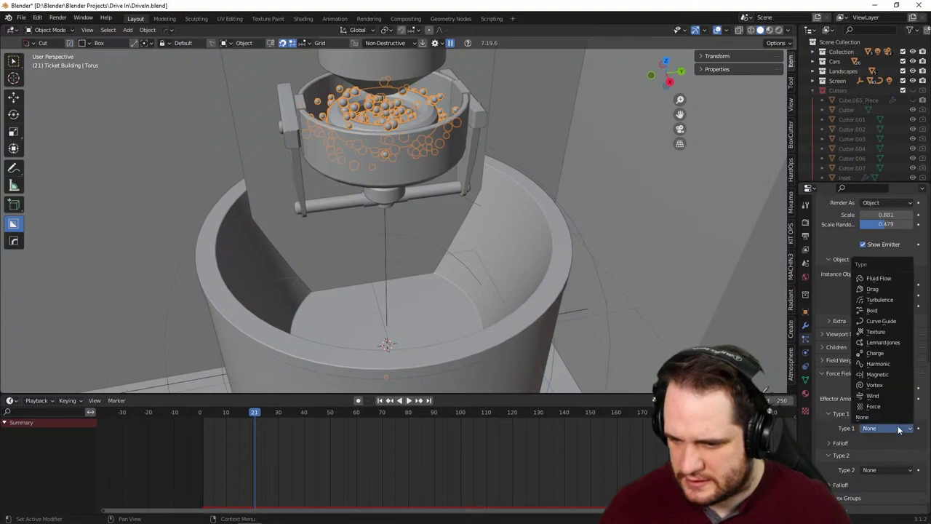
pyautogui.click(903, 442)
pyautogui.scroll(-1, 903, 447)
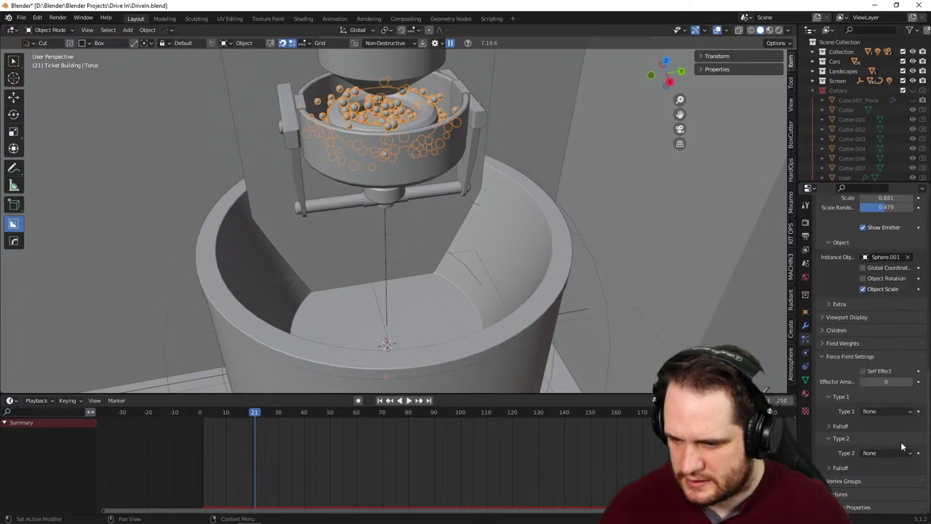
pyautogui.click(879, 412)
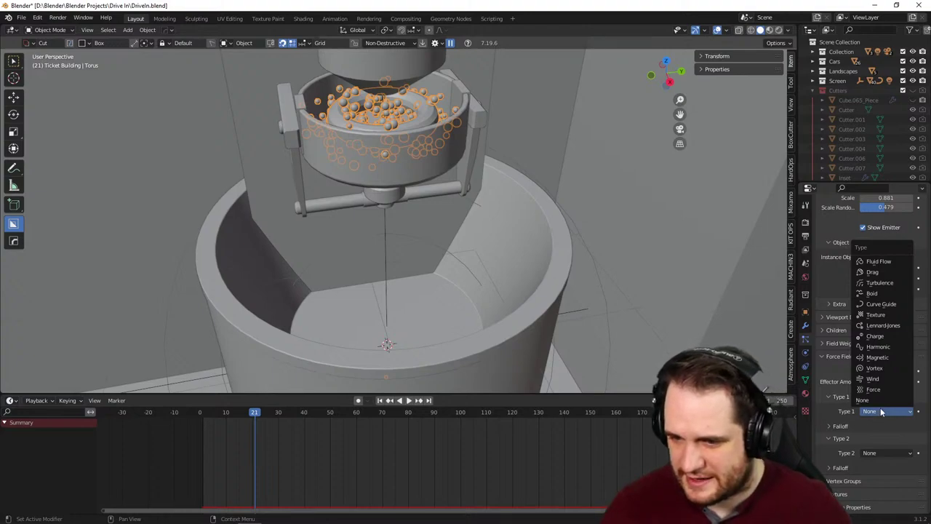
pyautogui.click(885, 392)
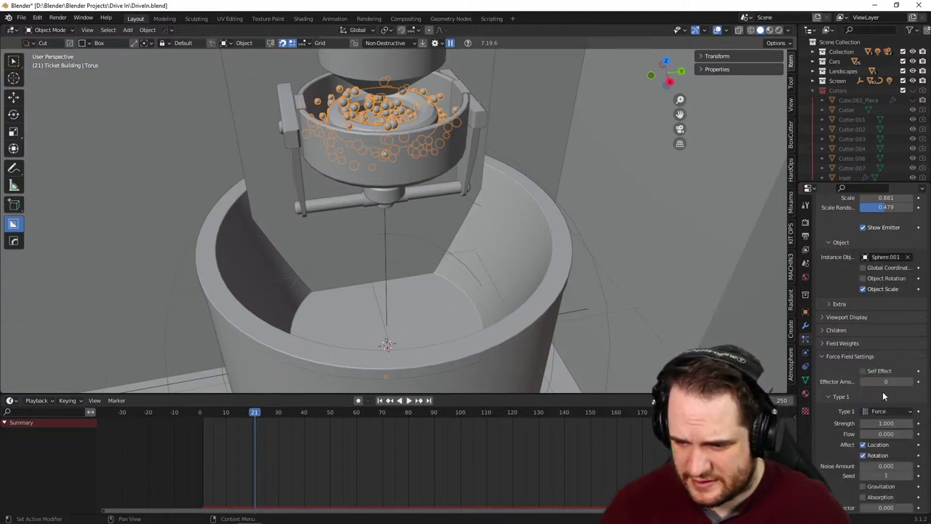
pyautogui.scroll(-2, 881, 458)
pyautogui.scroll(-2, 879, 458)
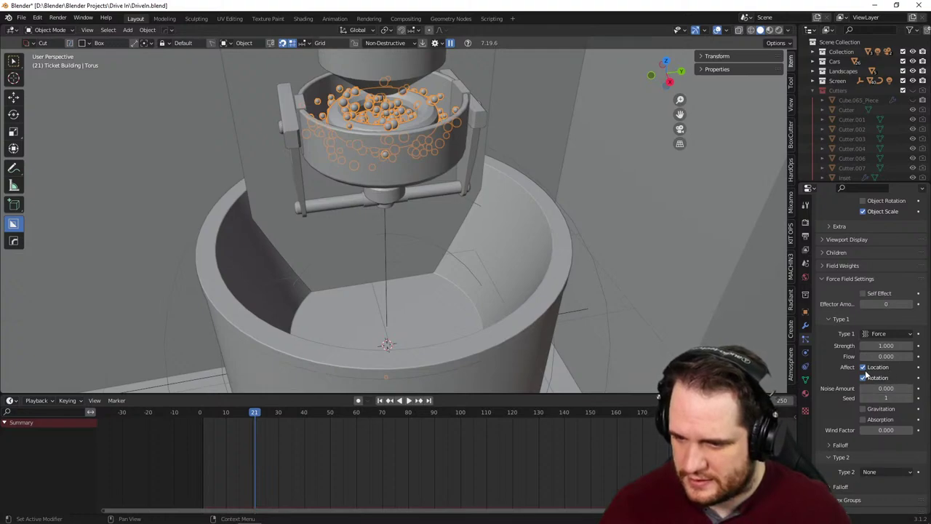
pyautogui.press('space')
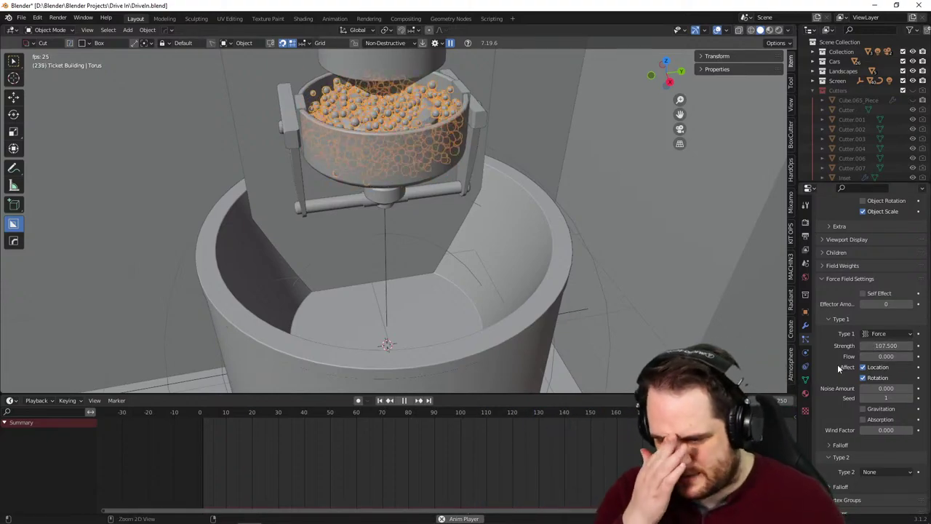
# - Undo the particle force back to None and select the Force field object
pyautogui.hotkey('ctrl', 'z')
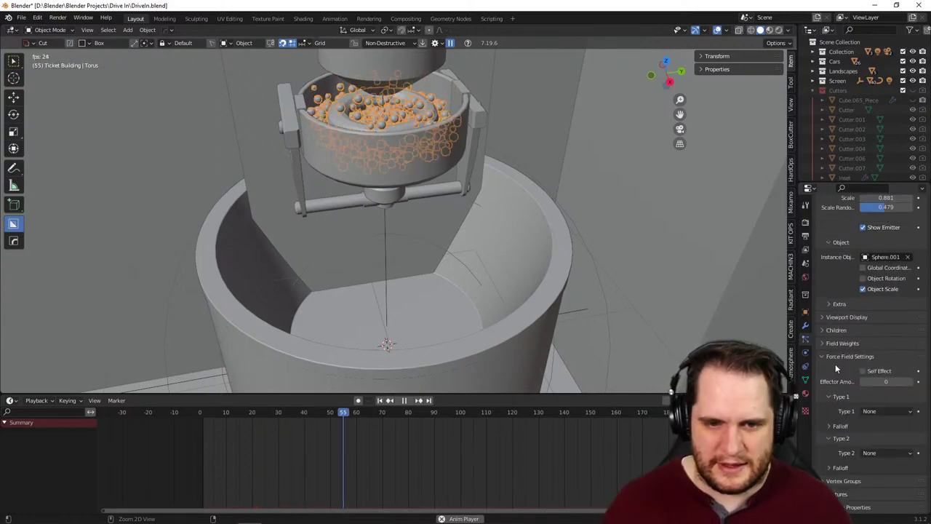
pyautogui.hotkey('ctrl', 'z')
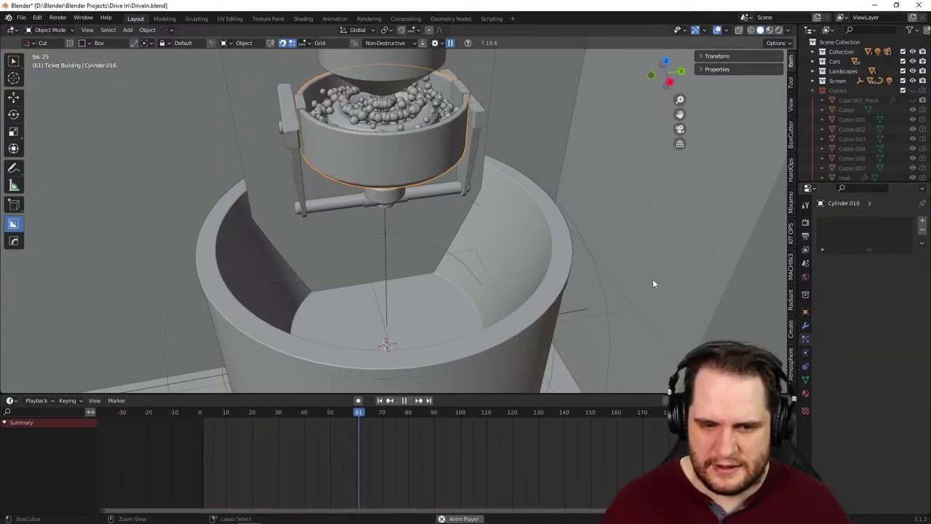
pyautogui.hotkey('ctrl', 'z')
pyautogui.moveTo(578, 277); pyautogui.dragTo(530, 266, button='middle')
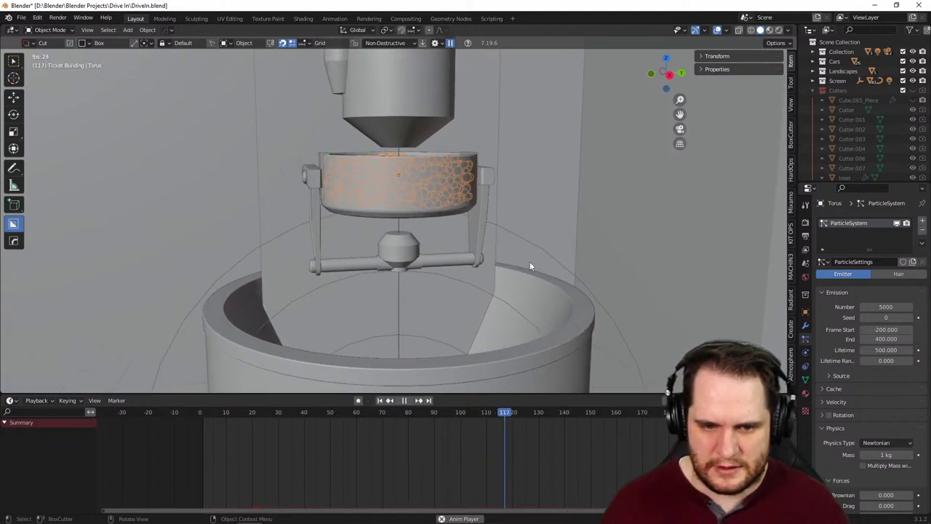
pyautogui.hotkey('ctrl', 'z')
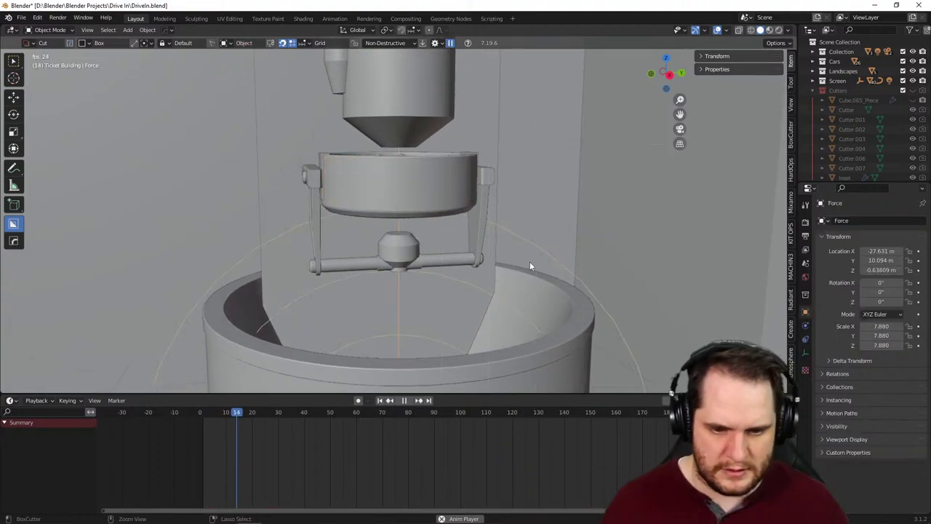
pyautogui.hotkey('shift', 'Right')
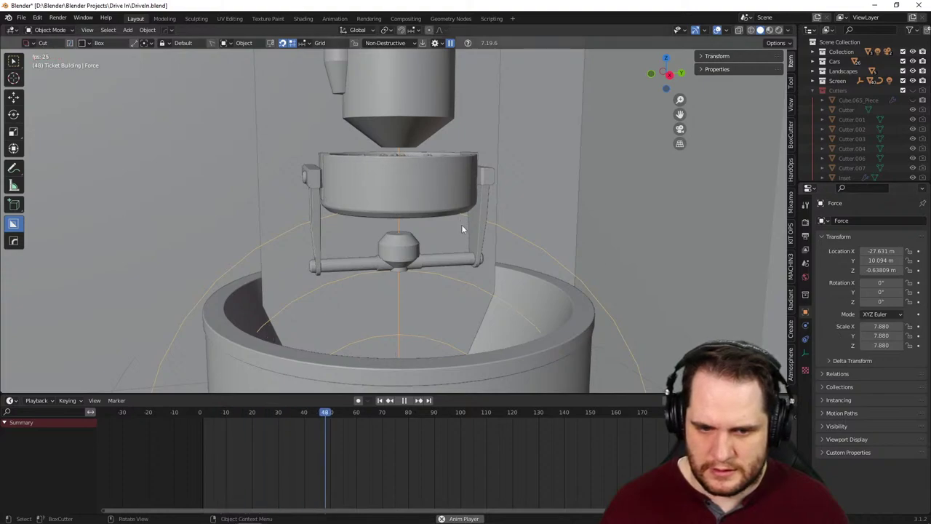
pyautogui.moveTo(461, 224); pyautogui.dragTo(476, 254, button='middle')
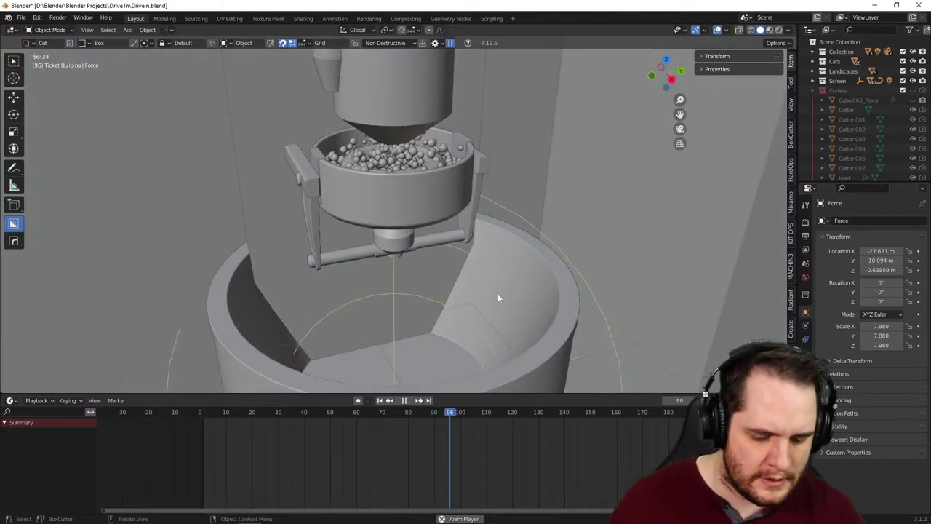
# - Delete the Force field object and reselect the Torus emitter
pyautogui.press('Delete')
pyautogui.click(436, 163)
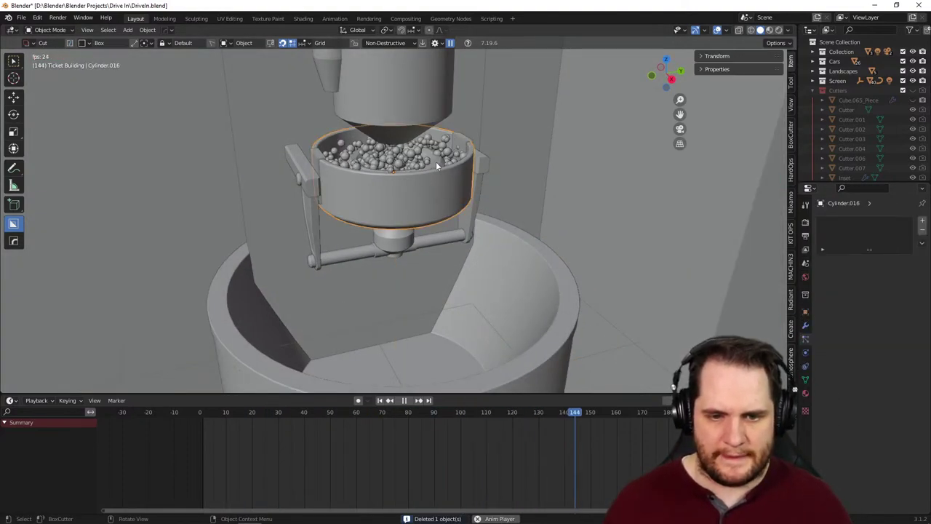
pyautogui.moveTo(435, 161); pyautogui.dragTo(484, 207, button='middle')
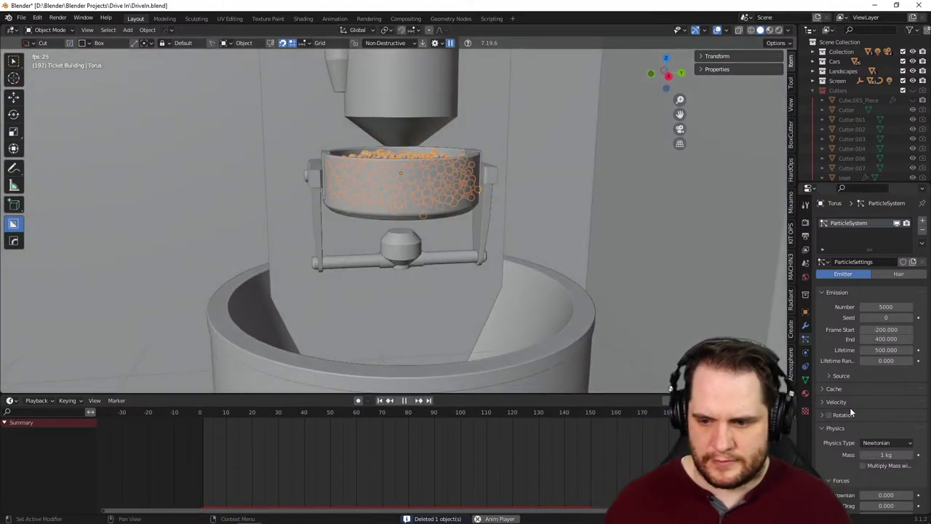
pyautogui.scroll(-2, 852, 408)
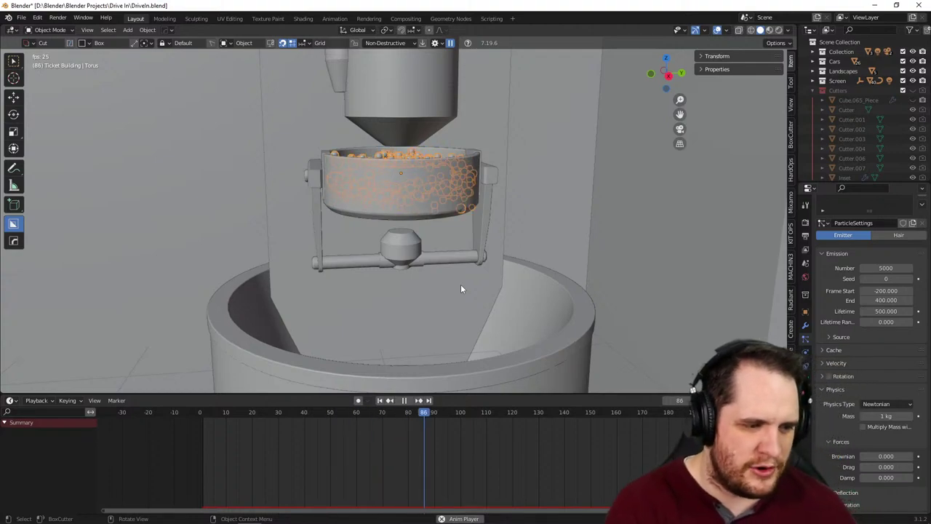
# - Pause the particles at frame 111, then orbit down and select the outer tub
pyautogui.press('space')
pyautogui.scroll(2, 511, 275)
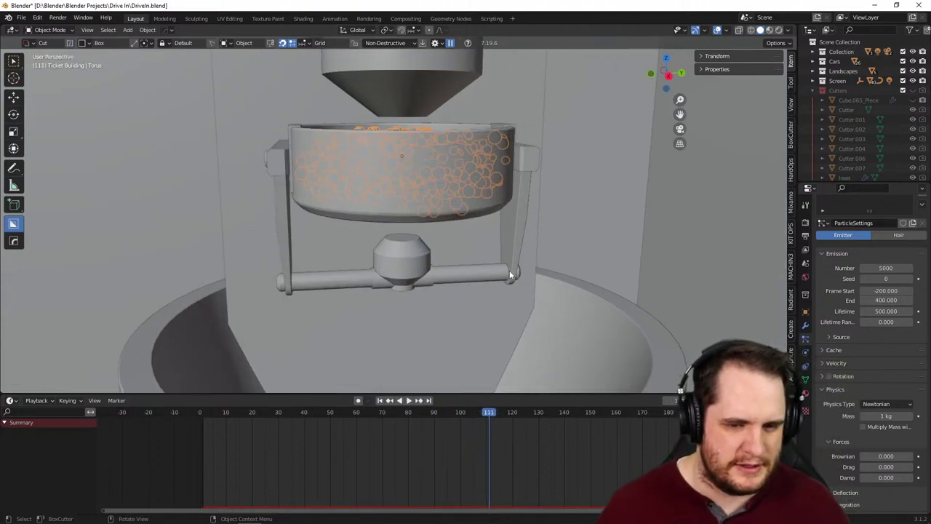
pyautogui.moveTo(510, 275); pyautogui.dragTo(543, 288, button='middle')
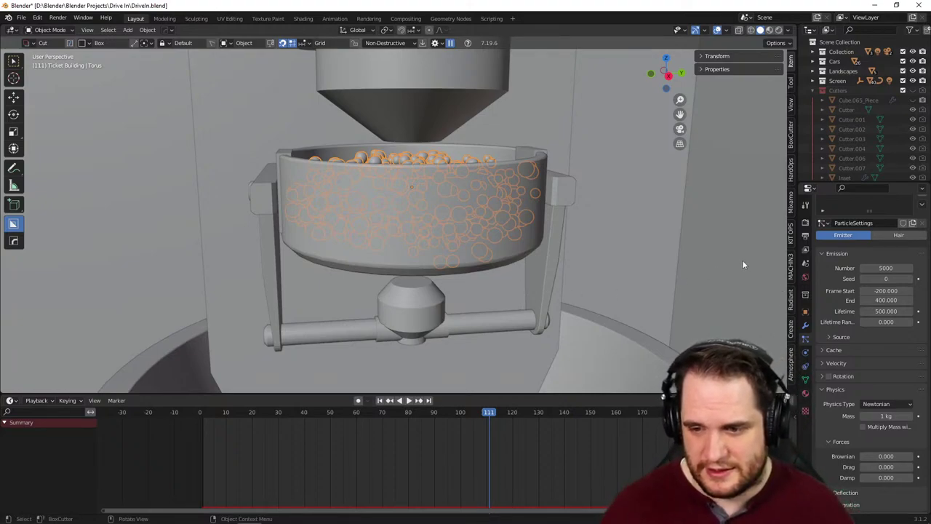
pyautogui.keyDown('shift'); pyautogui.moveTo(587, 318); pyautogui.dragTo(575, 164, button='middle'); pyautogui.keyUp('shift')
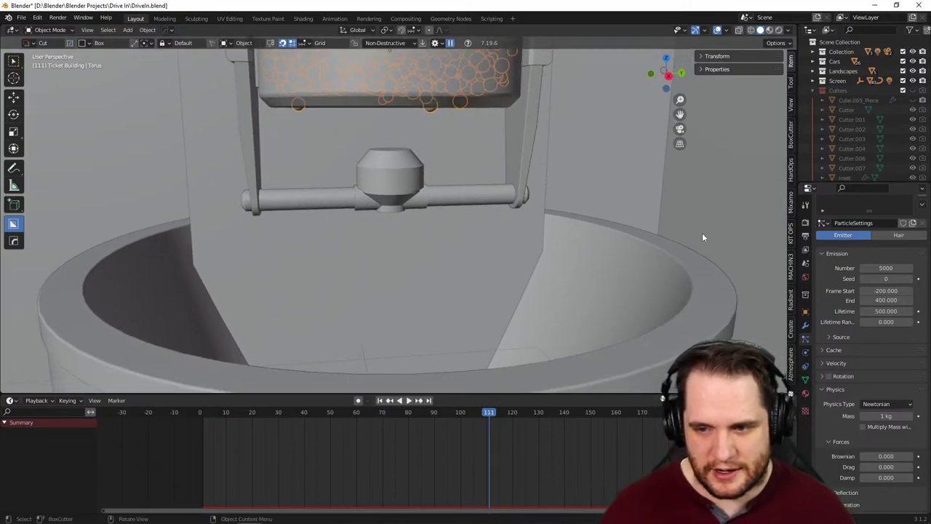
pyautogui.click(674, 336)
# - Add a HardOps Bevel to outer tub Cylinder.021 and browse its Properties tabs
pyautogui.press('q')
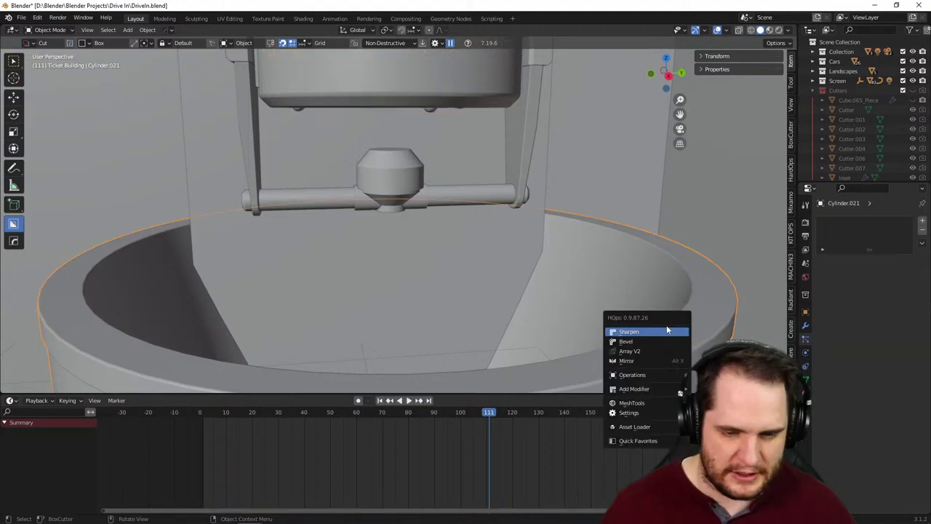
pyautogui.click(625, 342)
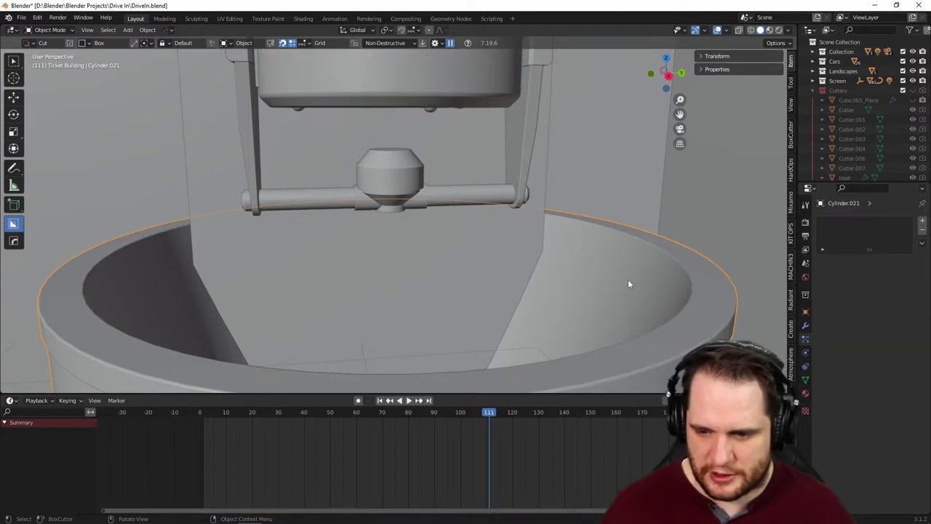
pyautogui.click(806, 327)
pyautogui.click(807, 348)
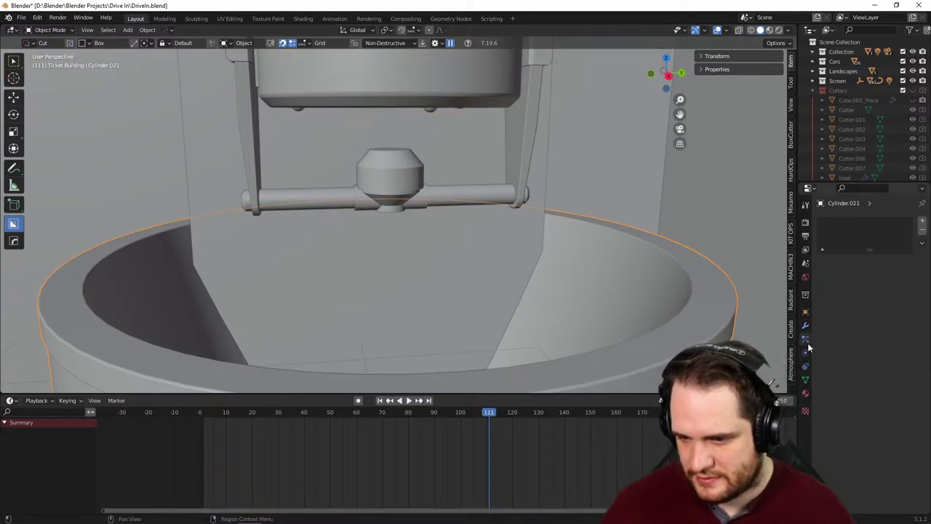
pyautogui.click(806, 393)
pyautogui.click(806, 410)
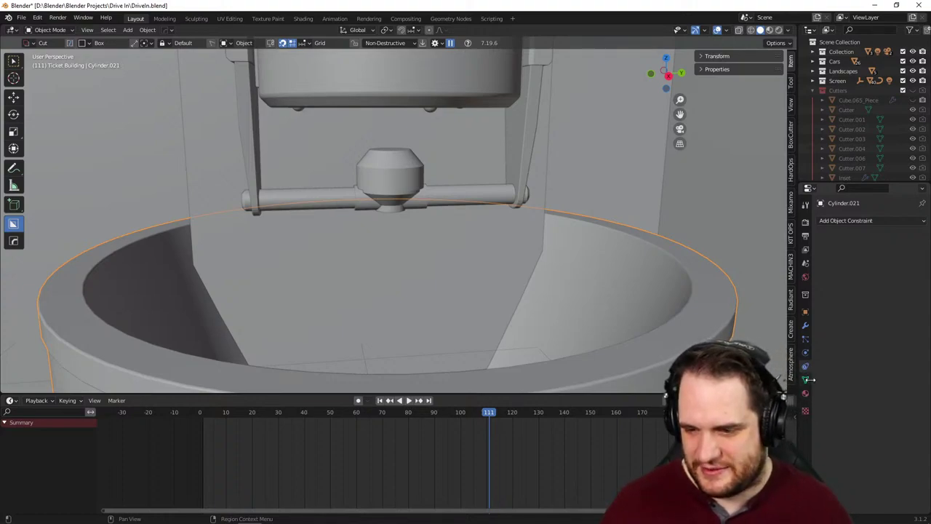
pyautogui.click(805, 380)
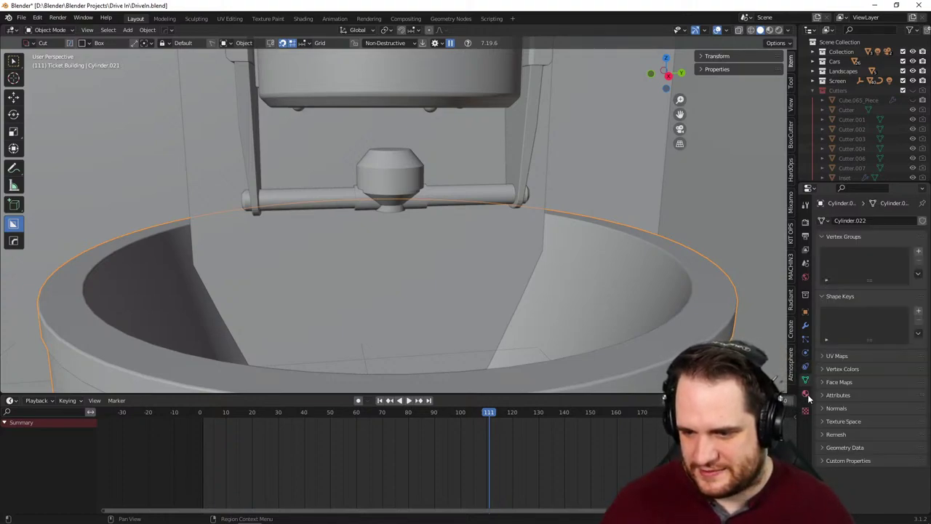
pyautogui.click(805, 311)
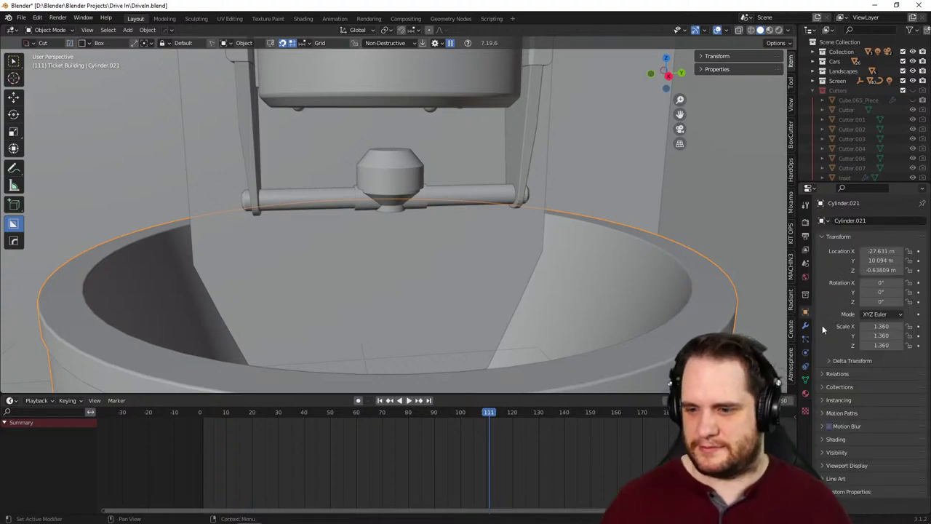
# - Expand and collapse the tub's motion blur, shading, visibility and viewport display panels
pyautogui.click(841, 425)
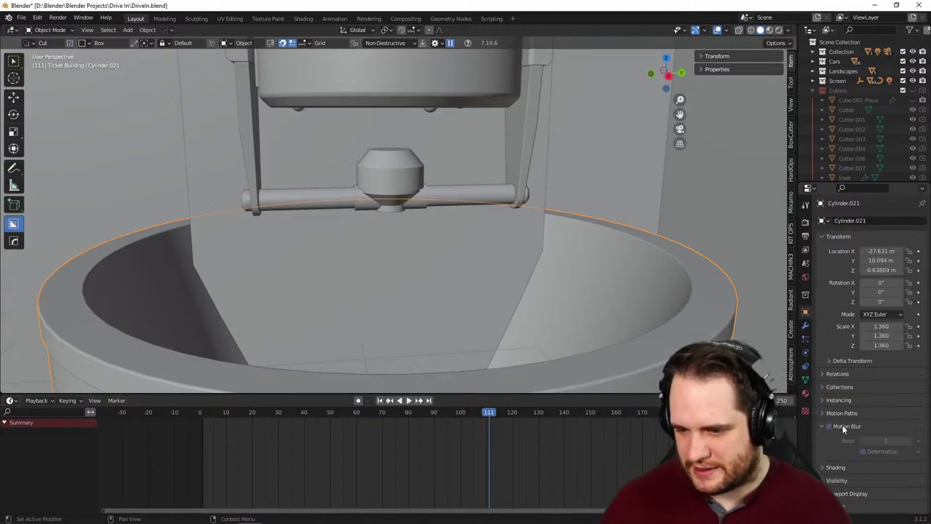
pyautogui.click(833, 467)
pyautogui.scroll(-4, 840, 449)
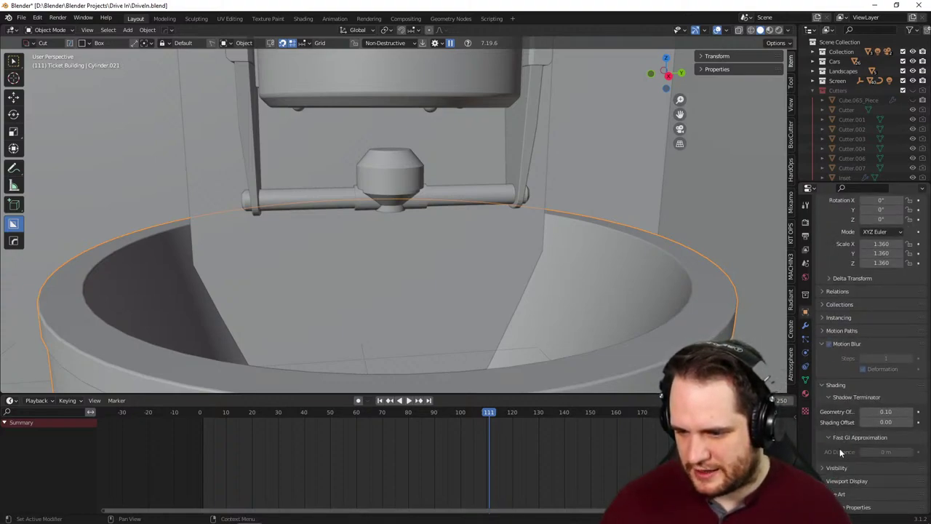
pyautogui.click(835, 467)
pyautogui.scroll(-4, 847, 457)
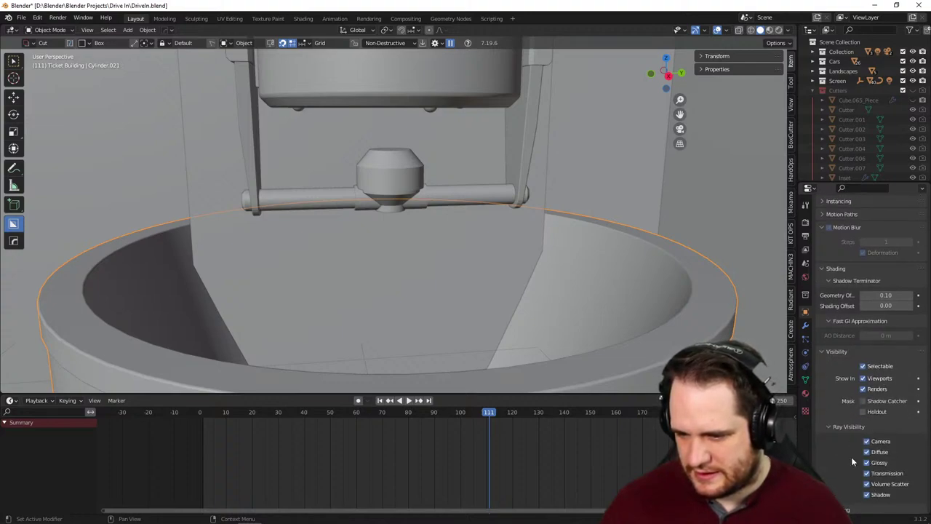
pyautogui.click(828, 354)
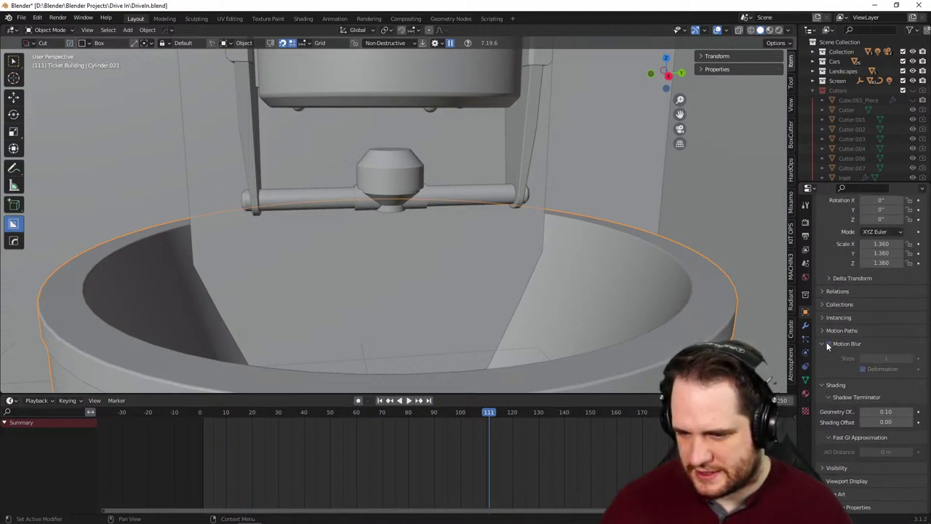
pyautogui.click(822, 385)
pyautogui.scroll(-3, 835, 471)
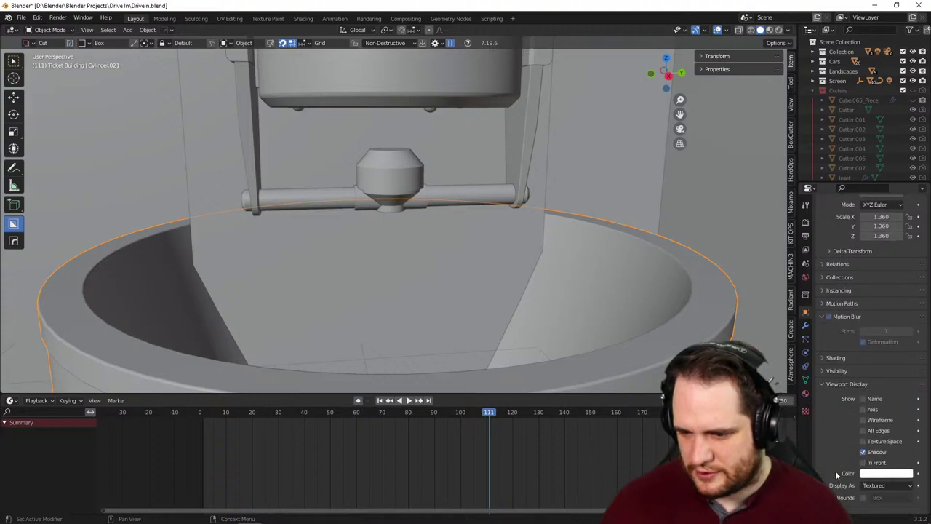
pyautogui.click(820, 389)
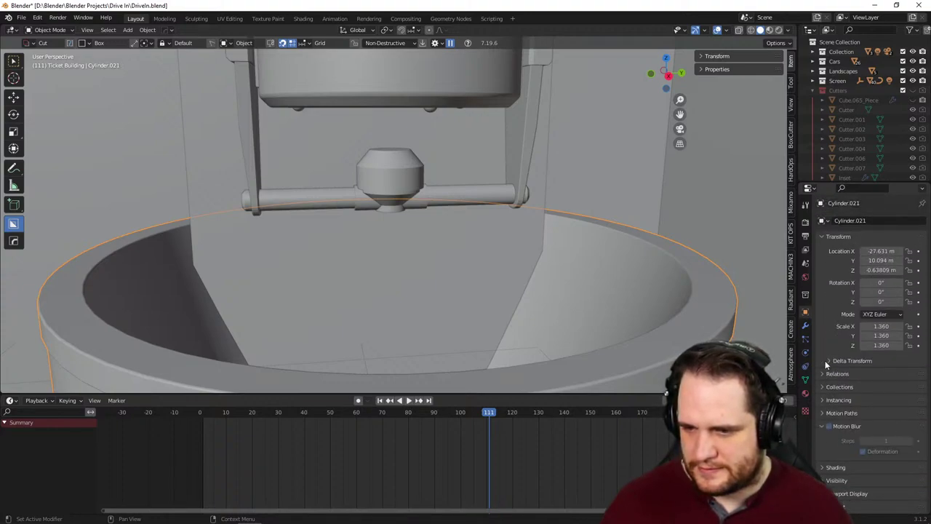
# - Review the Bevel modifier: 0.081 m amount, 3 segments, 30° angle limit
pyautogui.click(806, 325)
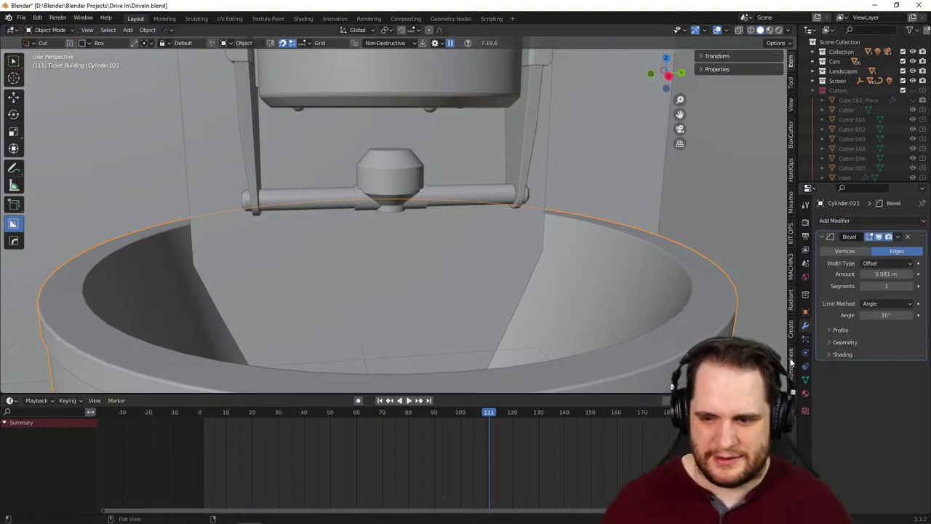
pyautogui.click(830, 354)
pyautogui.click(830, 343)
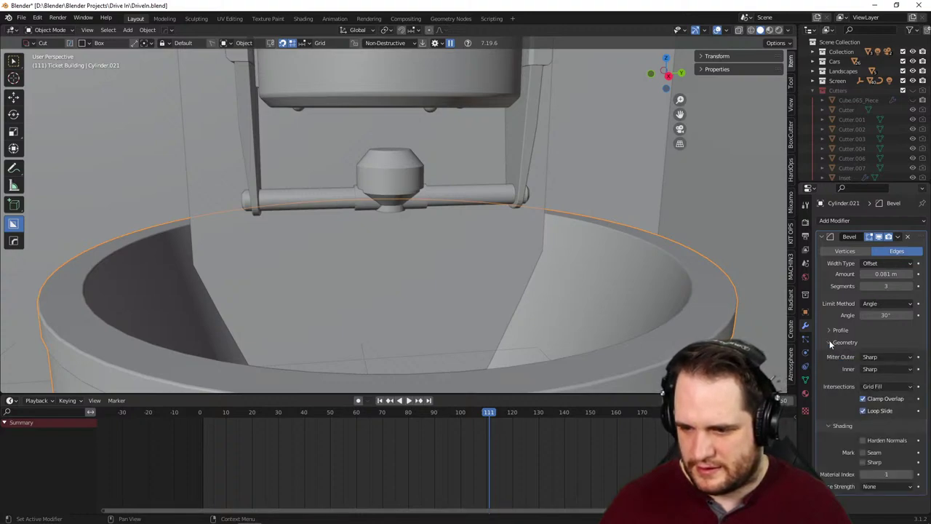
pyautogui.click(830, 342)
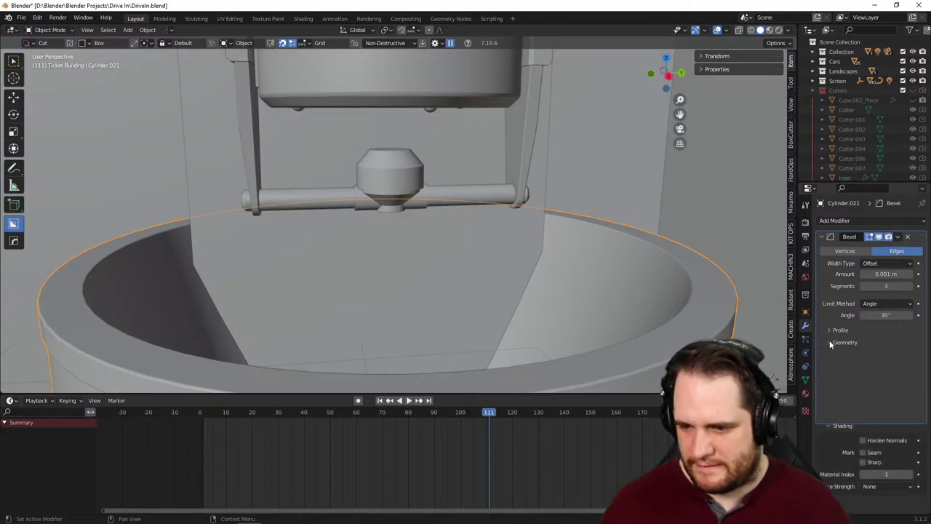
pyautogui.click(830, 343)
pyautogui.click(831, 343)
pyautogui.click(832, 354)
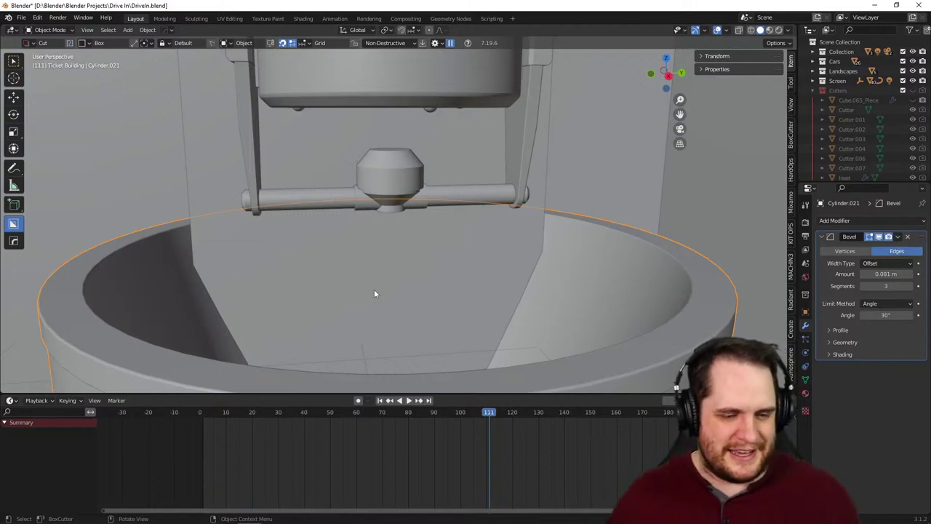
# - Play the simulation, pause at frame 25, and orbit to a level front view
pyautogui.moveTo(374, 289); pyautogui.dragTo(484, 256, button='middle')
pyautogui.press('space')
pyautogui.scroll(2, 474, 235)
pyautogui.scroll(3, 482, 254)
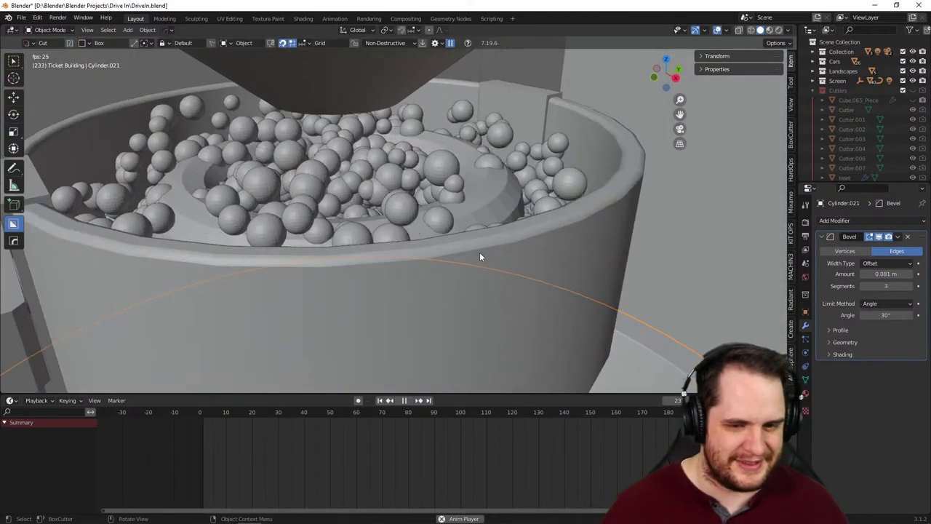
pyautogui.press('space')
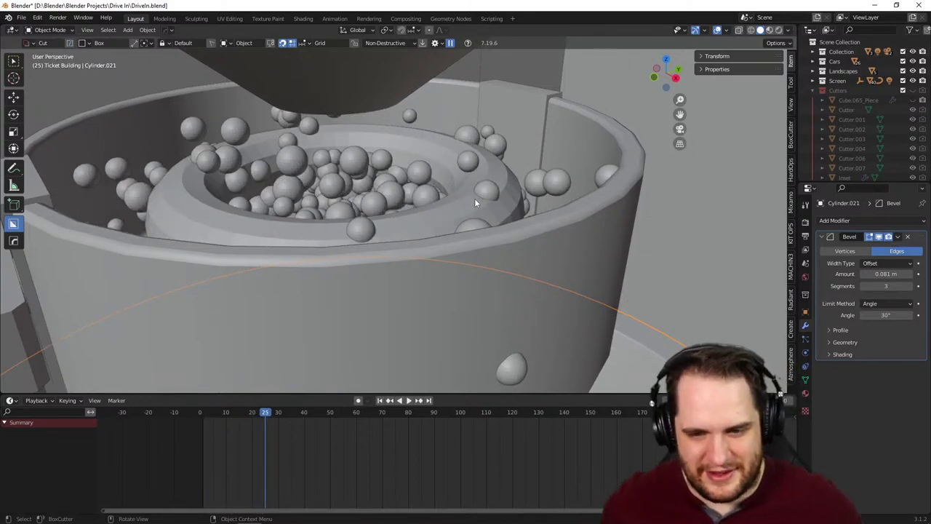
pyautogui.scroll(-8, 474, 198)
pyautogui.moveTo(492, 200); pyautogui.dragTo(437, 190, button='middle')
pyautogui.scroll(3, 468, 166)
# - Resume playback, select the Torus, and run to frame 204 to inspect the settled spheres
pyautogui.press('space')
pyautogui.scroll(4, 485, 197)
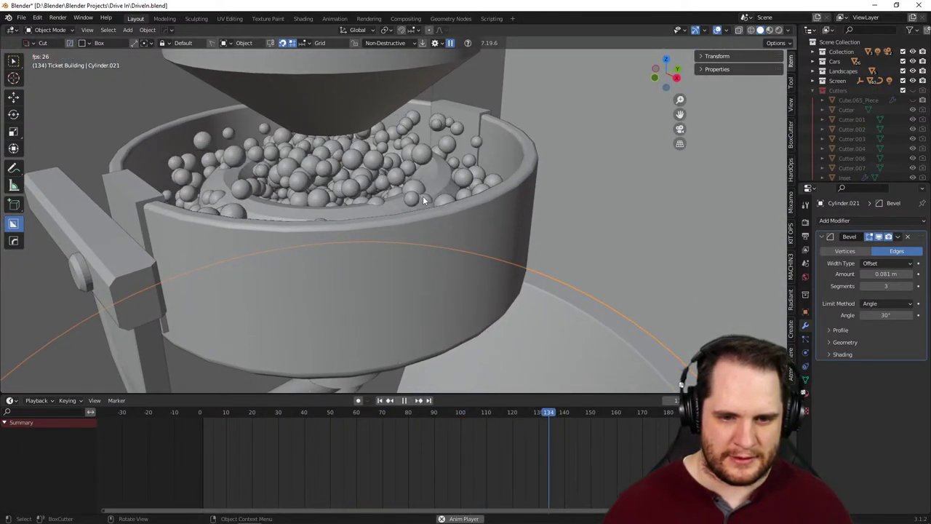
pyautogui.click(423, 198)
pyautogui.press('space')
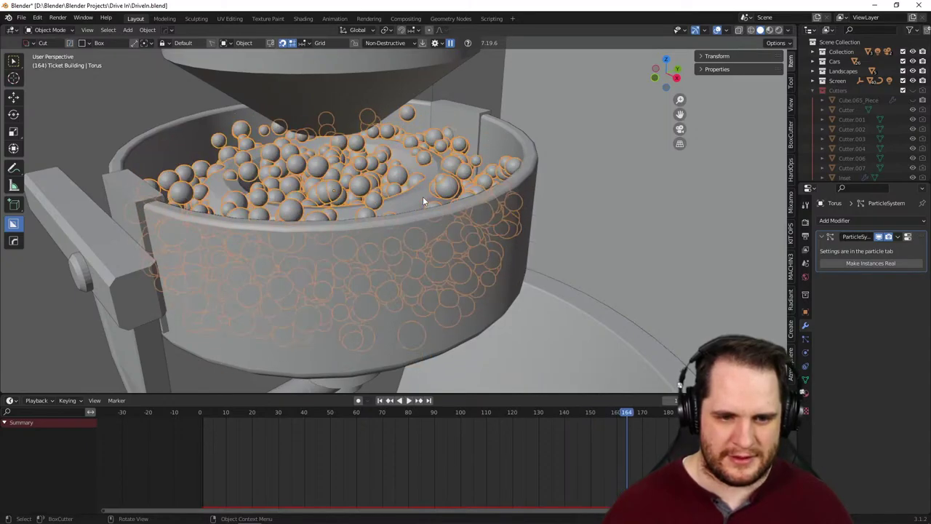
pyautogui.moveTo(423, 196); pyautogui.dragTo(474, 191, button='middle')
pyautogui.press('space')
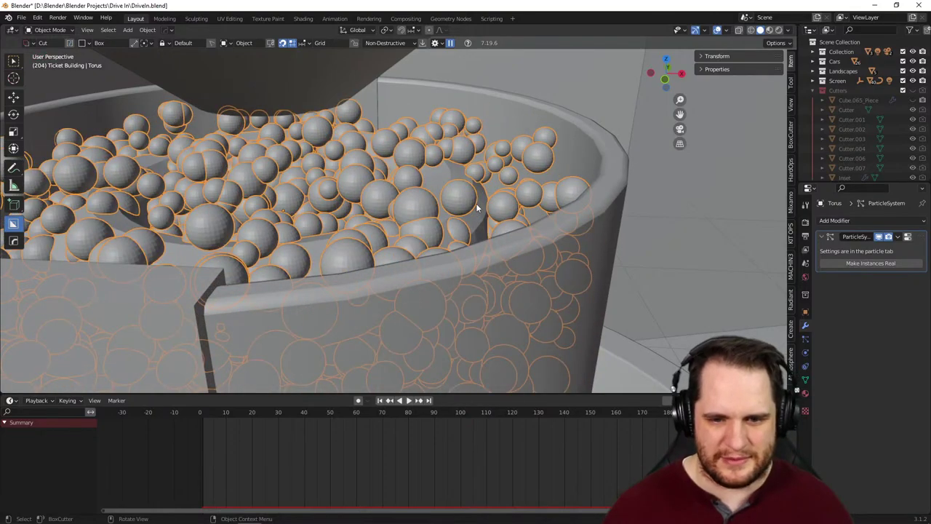
pyautogui.moveTo(477, 207); pyautogui.dragTo(426, 207, button='middle')
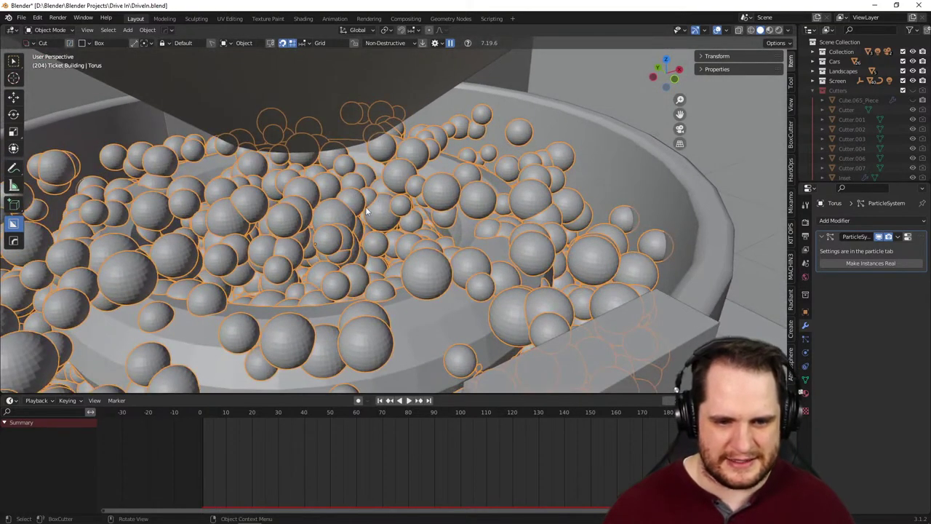
pyautogui.moveTo(367, 211); pyautogui.dragTo(378, 211, button='middle')
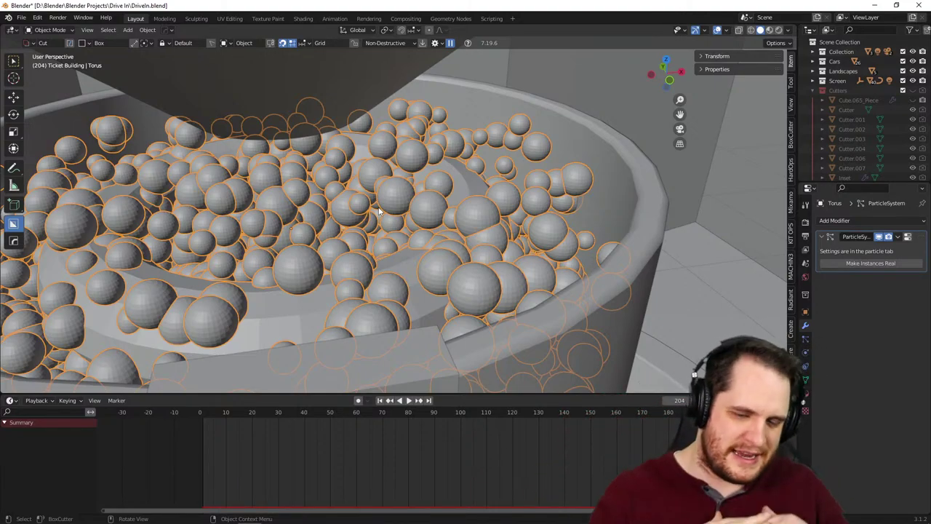
pyautogui.scroll(-3, 443, 218)
pyautogui.moveTo(443, 218); pyautogui.dragTo(507, 241, button='middle')
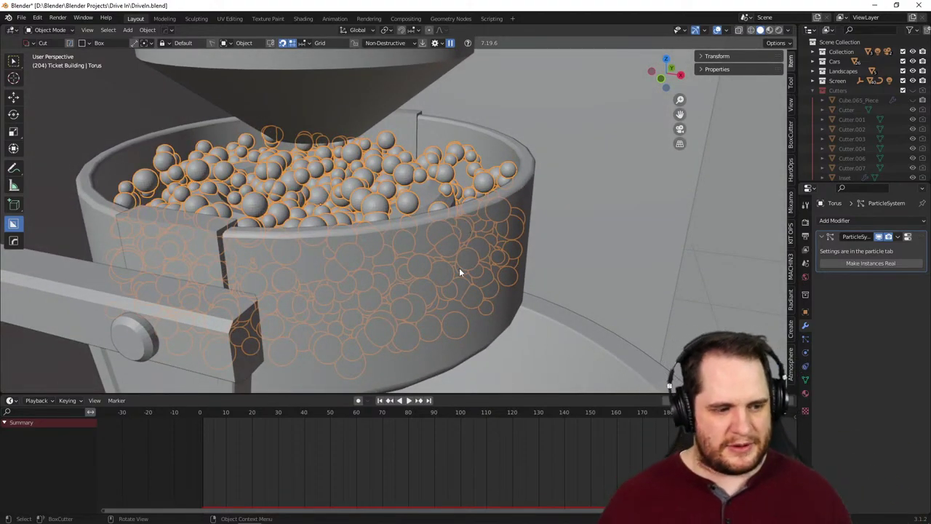
pyautogui.click(412, 274)
pyautogui.moveTo(431, 272); pyautogui.dragTo(464, 243, button='middle')
pyautogui.rightClick(465, 242)
pyautogui.moveTo(463, 246)
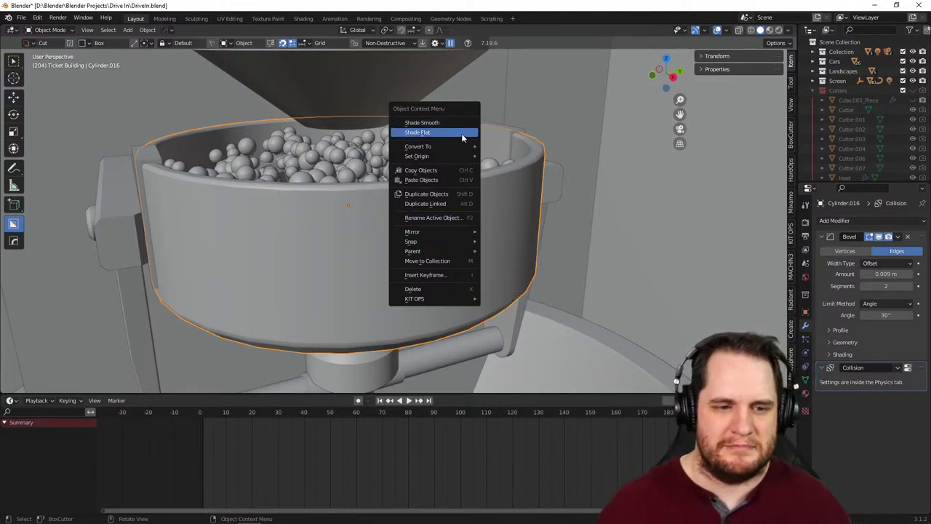
pyautogui.moveTo(638, 323); pyautogui.dragTo(478, 281, button='middle')
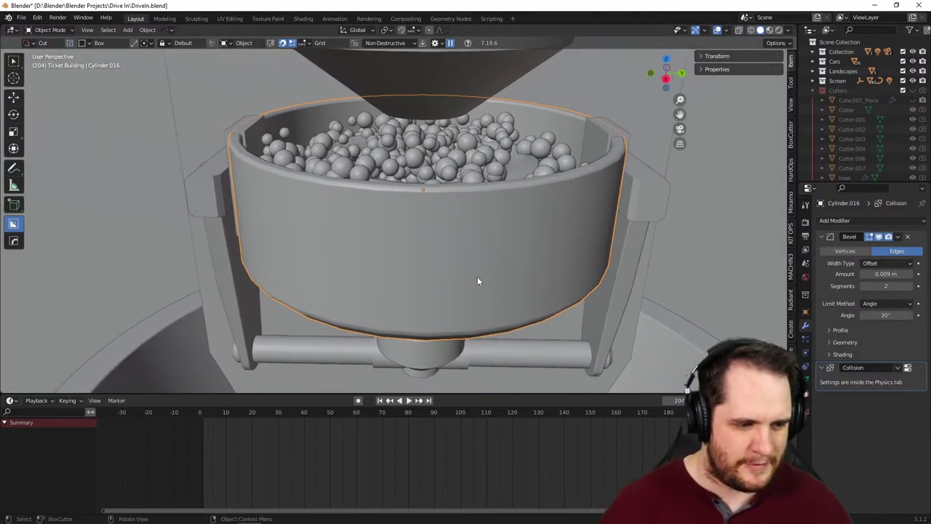
pyautogui.moveTo(384, 290); pyautogui.dragTo(431, 289, button='middle')
pyautogui.click(441, 306)
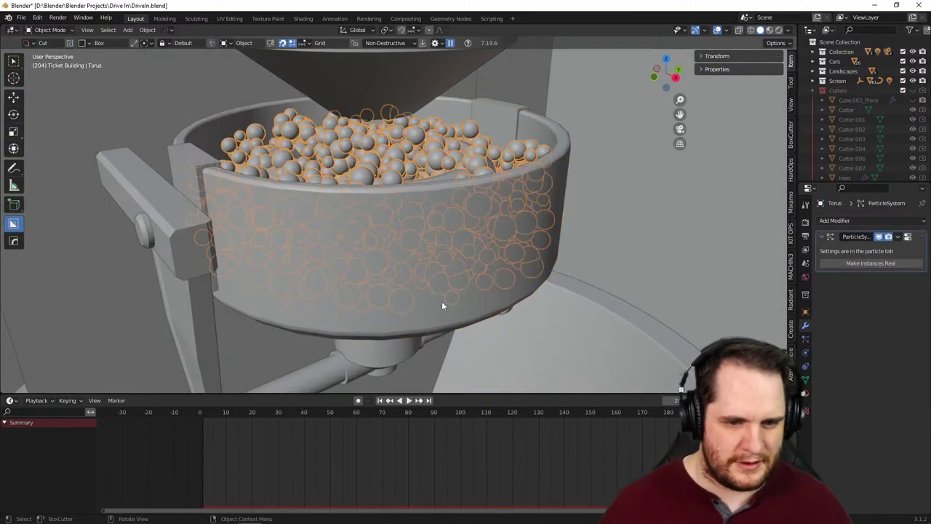
pyautogui.click(213, 246)
pyautogui.rightClick(396, 248)
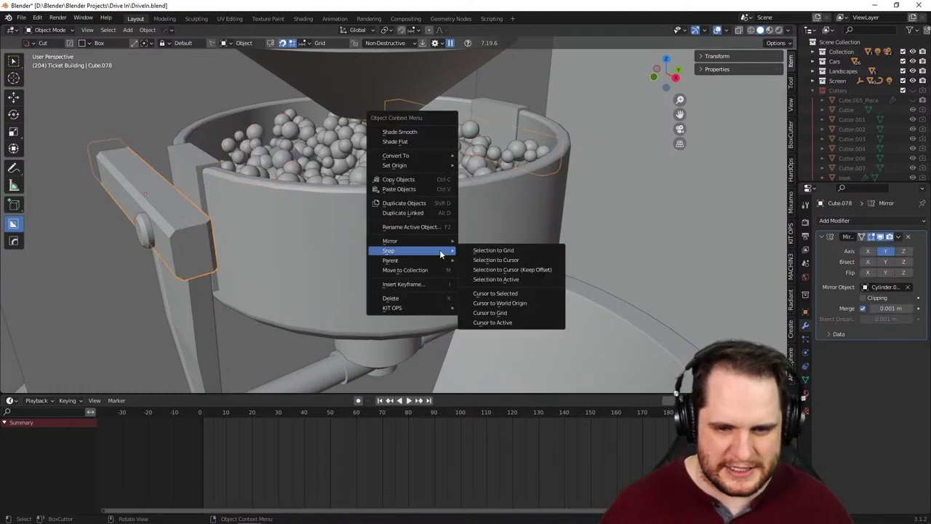
pyautogui.click(422, 131)
pyautogui.moveTo(672, 196); pyautogui.dragTo(614, 214, button='middle')
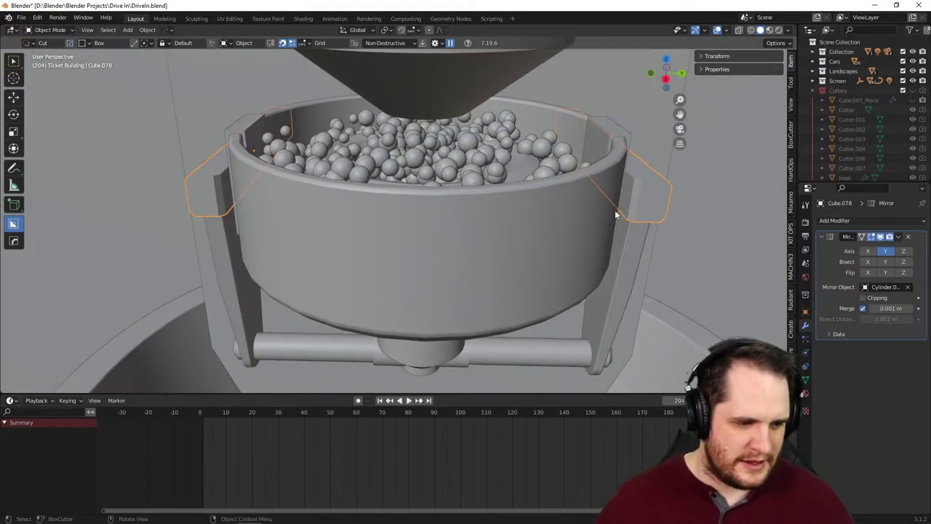
pyautogui.moveTo(615, 215); pyautogui.dragTo(582, 241, button='middle')
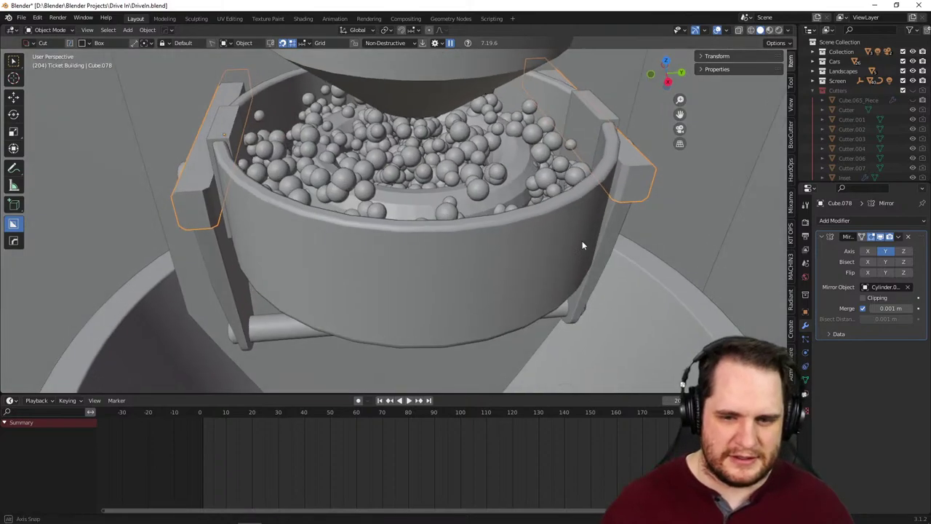
# - Select the Torus emitter and enable Collision in its Physics Properties
pyautogui.click(511, 152)
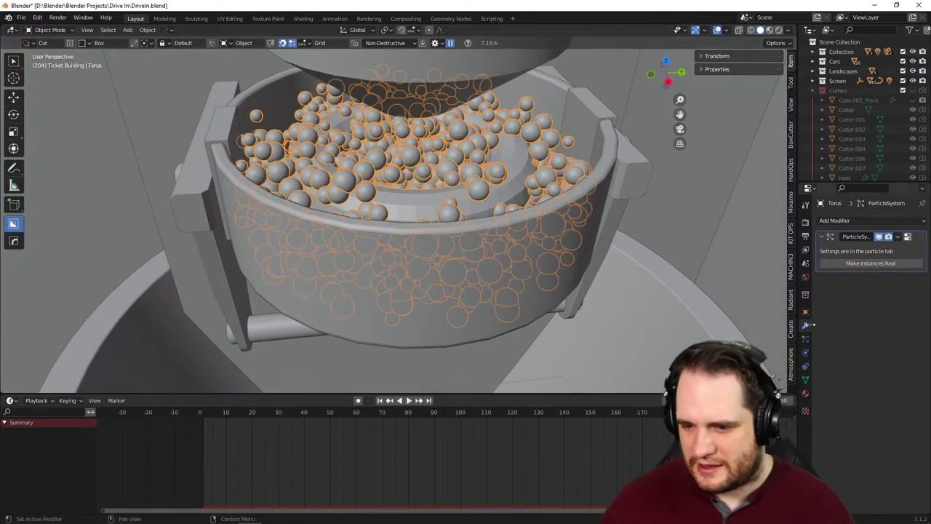
pyautogui.click(806, 380)
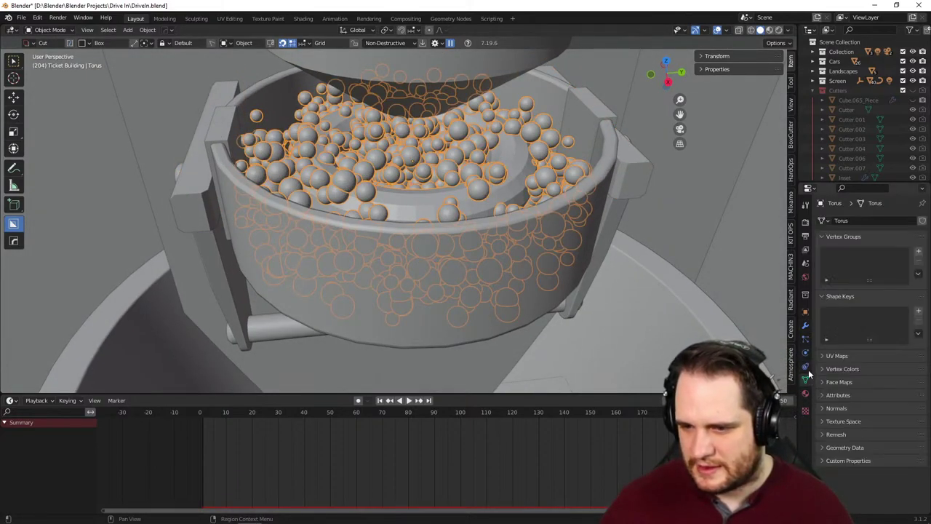
pyautogui.click(806, 339)
pyautogui.click(805, 329)
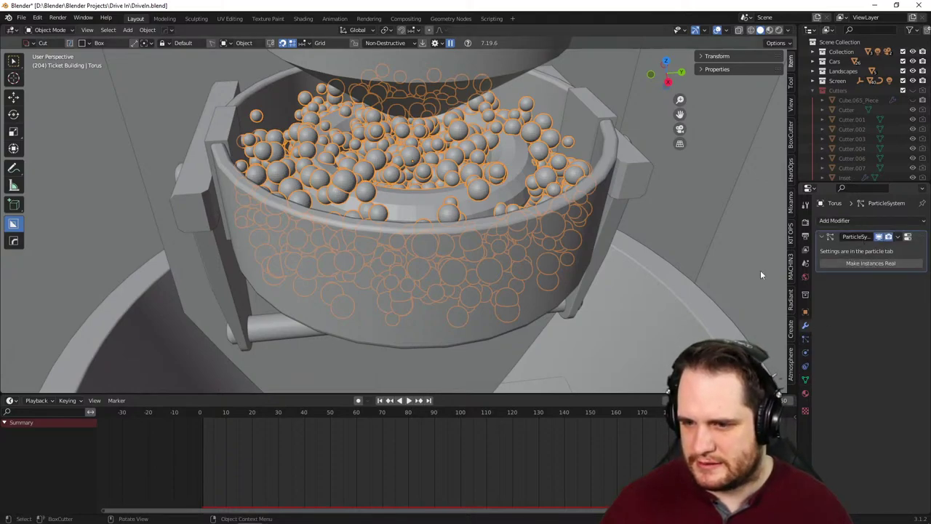
pyautogui.moveTo(761, 270); pyautogui.dragTo(631, 270, button='middle')
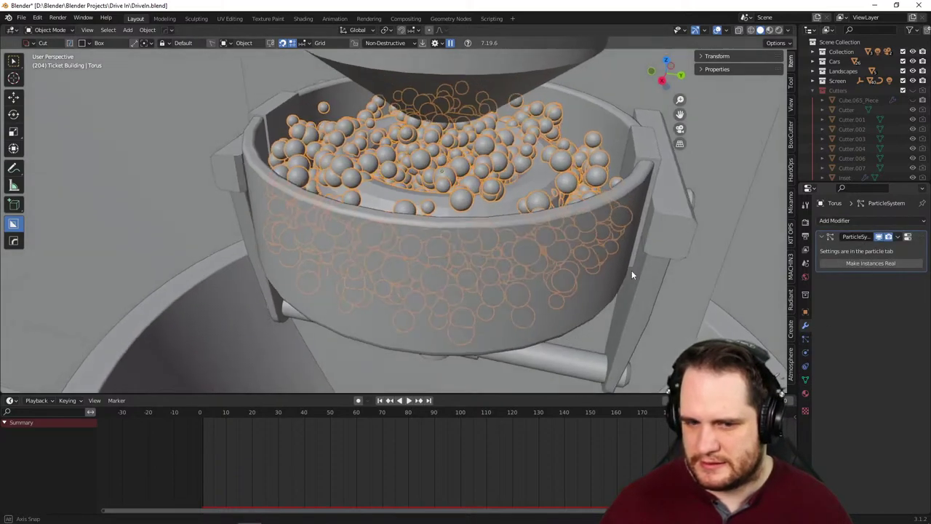
pyautogui.click(805, 339)
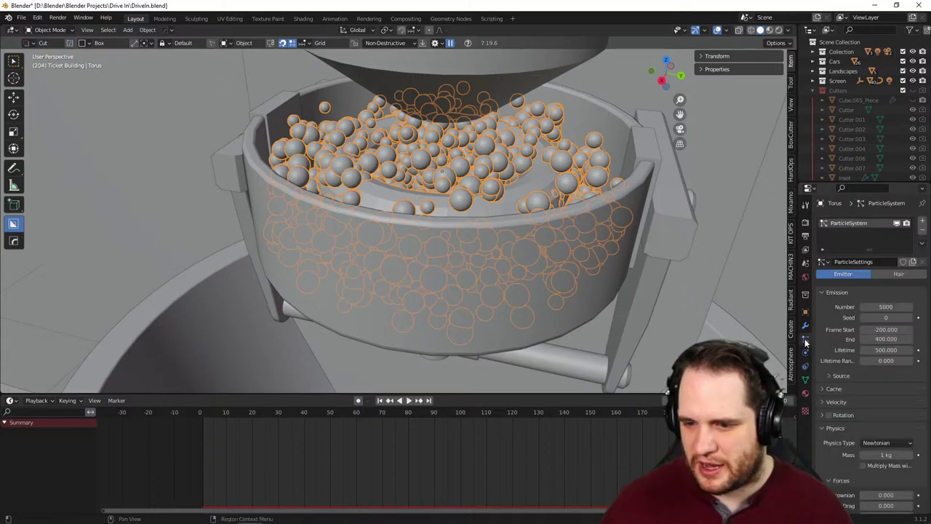
pyautogui.click(806, 353)
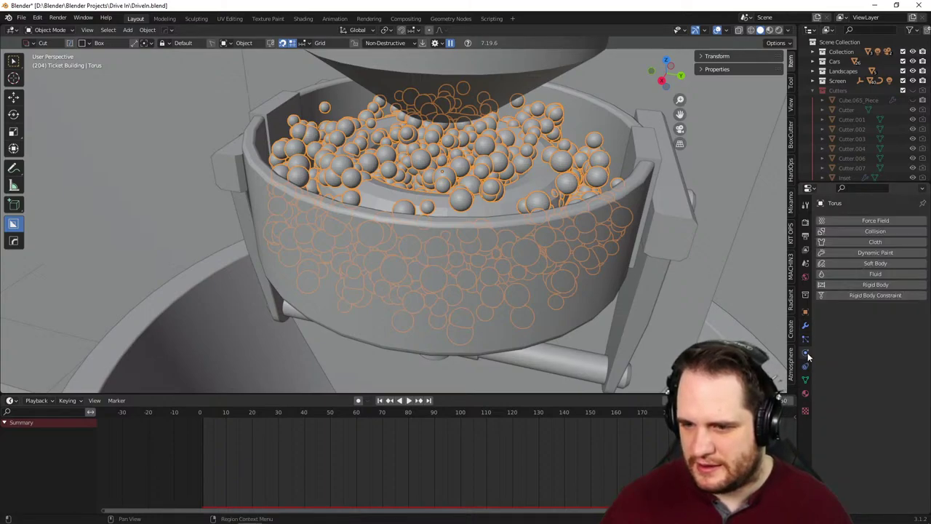
pyautogui.click(832, 231)
# - Play the simulation and orbit in close to check how the spheres collide
pyautogui.press('space')
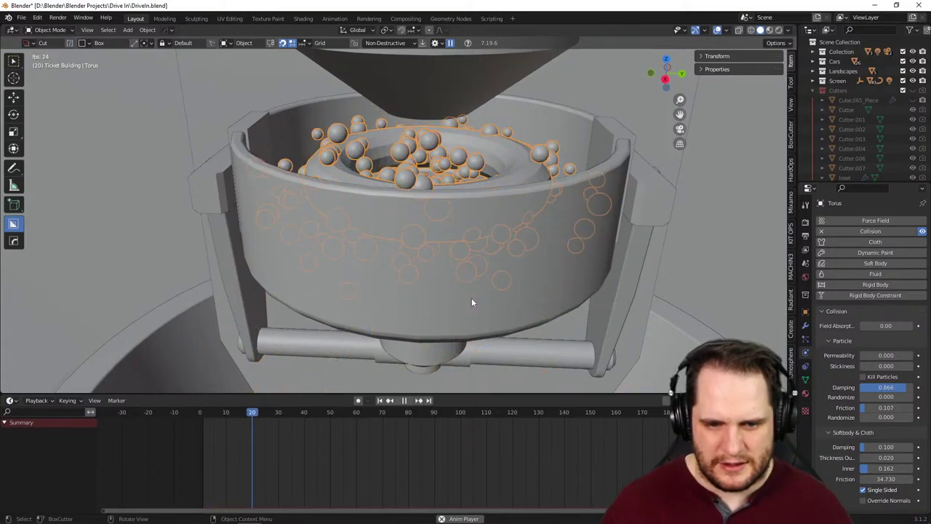
pyautogui.moveTo(471, 297); pyautogui.dragTo(512, 299, button='middle')
pyautogui.press('space')
pyautogui.scroll(5, 512, 298)
pyautogui.moveTo(428, 286); pyautogui.dragTo(460, 285, button='middle')
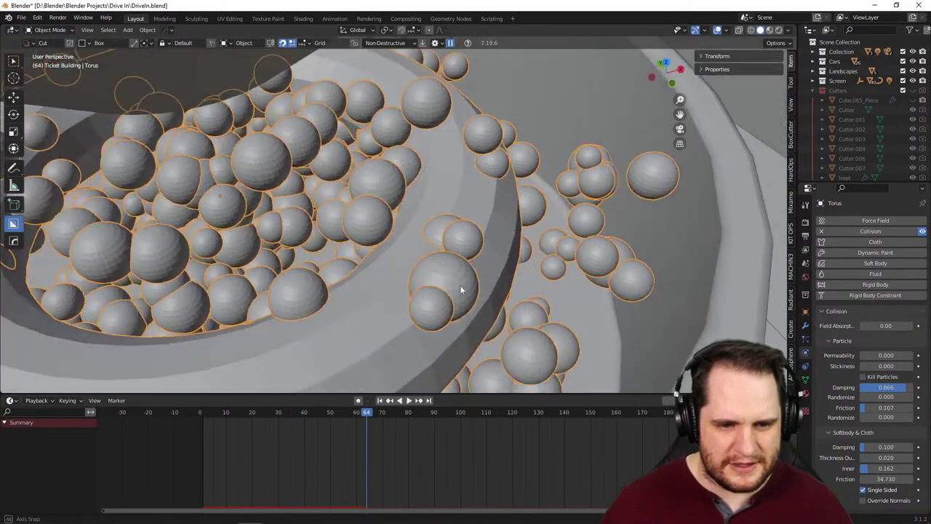
pyautogui.scroll(-4, 321, 234)
pyautogui.moveTo(321, 235); pyautogui.dragTo(541, 272, button='middle')
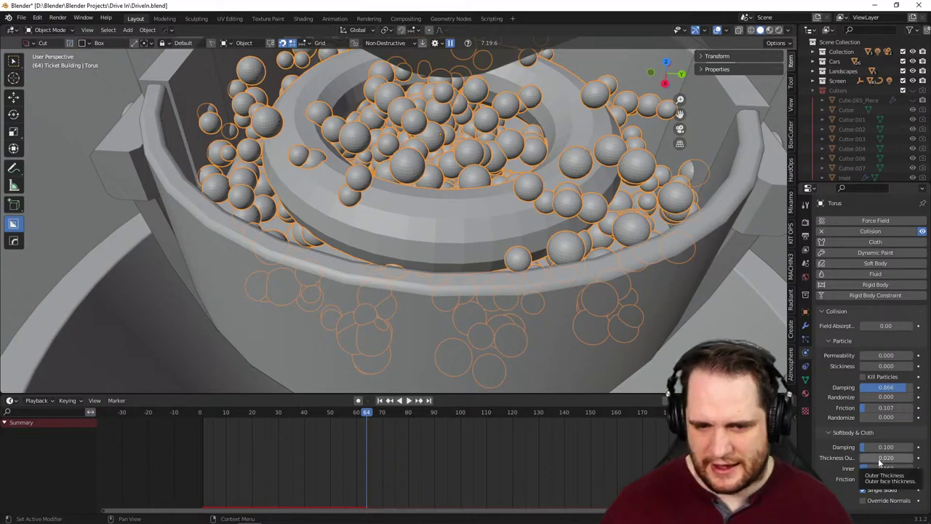
# - Raise the Torus collision outer thickness to 0.063 and replay the simulation
pyautogui.moveTo(880, 459); pyautogui.dragTo(889, 460)
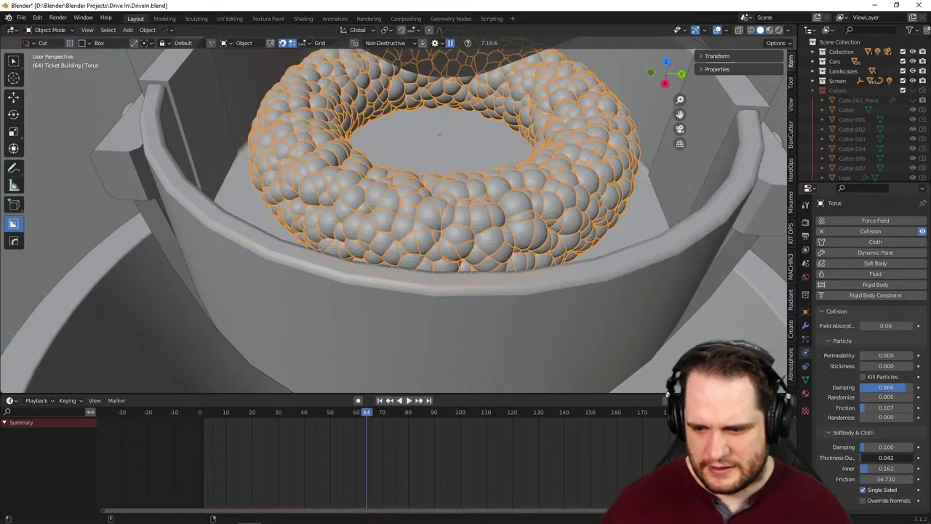
pyautogui.press('space')
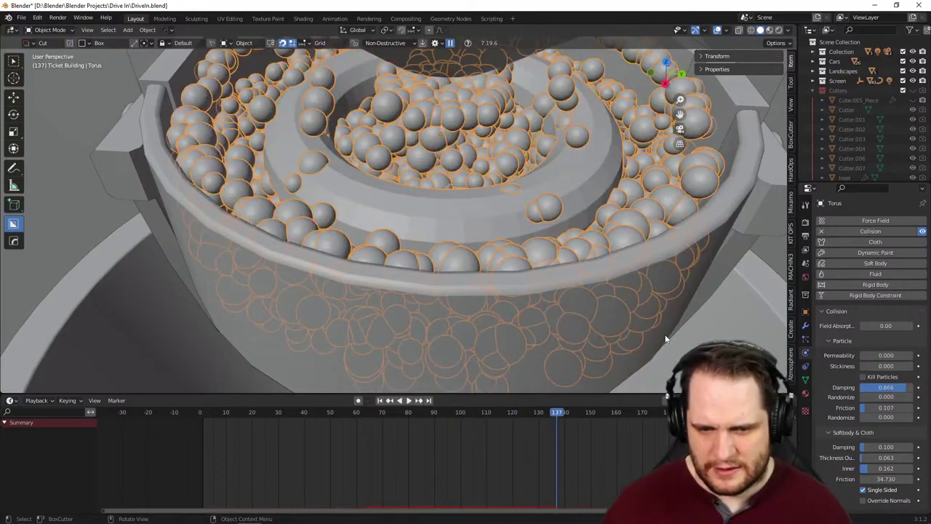
pyautogui.moveTo(607, 297); pyautogui.dragTo(490, 268, button='middle')
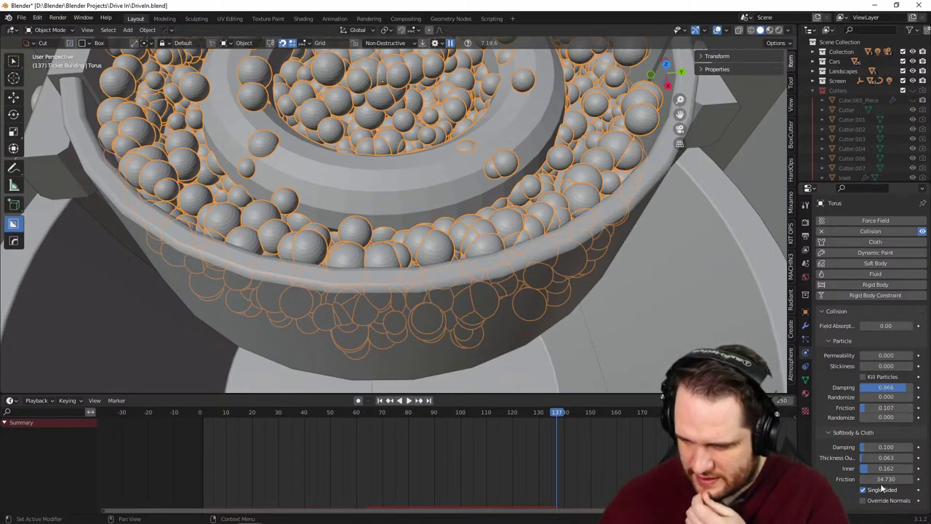
# - Set the Torus collision friction to 3.830 and replay the simulation
pyautogui.moveTo(883, 479); pyautogui.dragTo(895, 479)
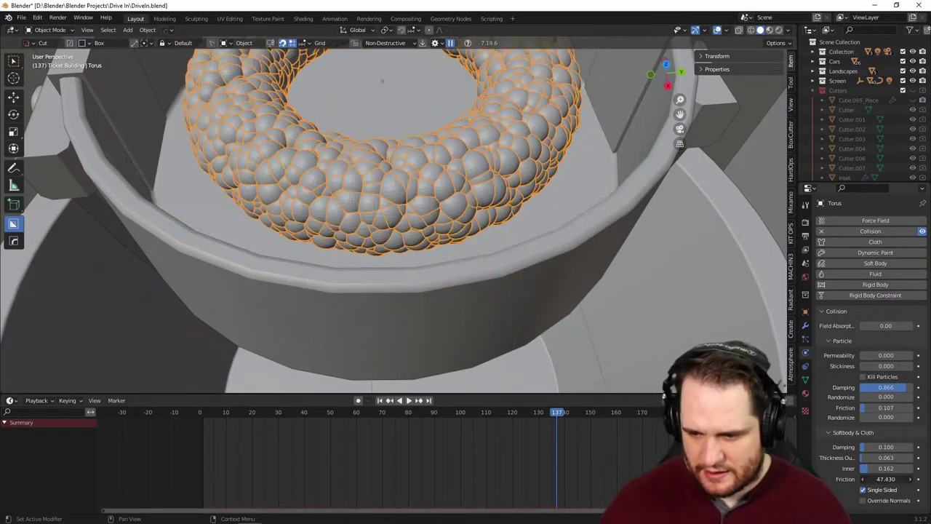
pyautogui.press('space')
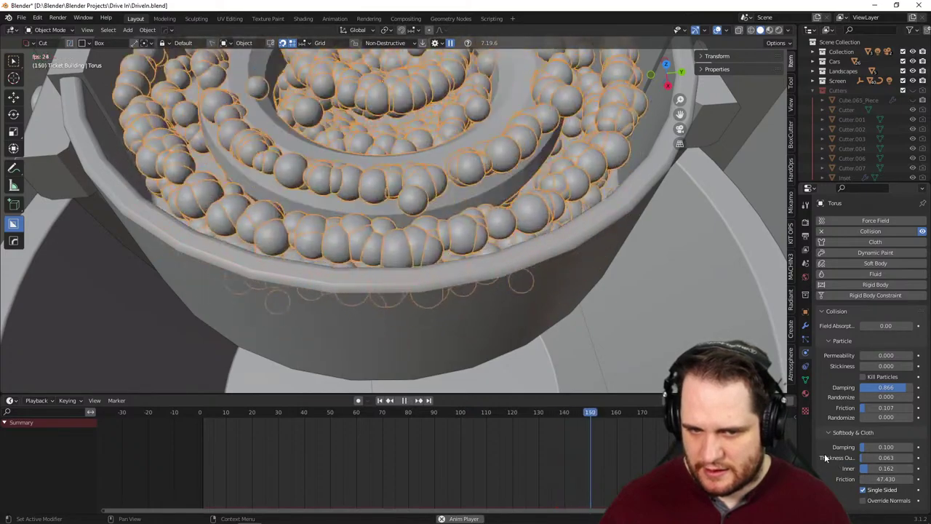
pyautogui.moveTo(878, 477)
pyautogui.mouseDown()
pyautogui.moveTo(865, 479)
pyautogui.moveTo(887, 478)
pyautogui.mouseUp()
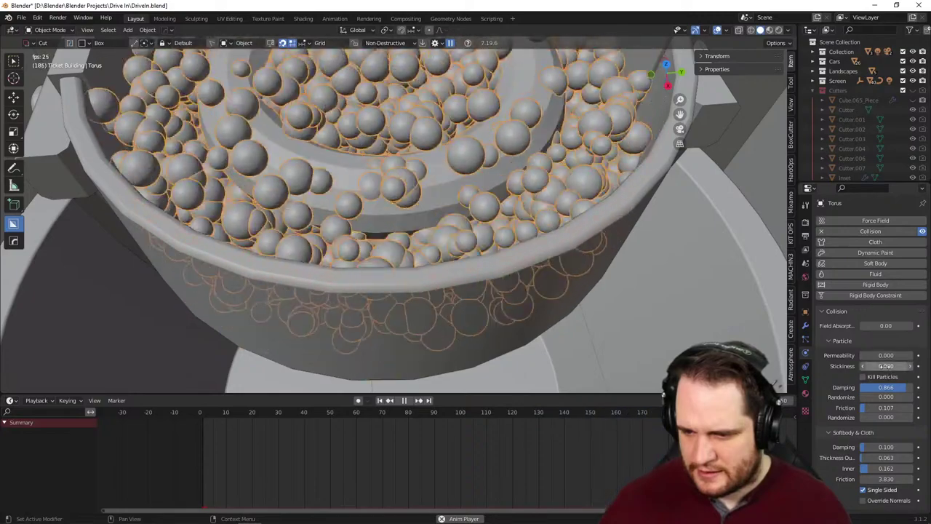
pyautogui.press('space')
# - Orbit around the bowl to inspect the spheres settled inside it
pyautogui.moveTo(484, 326); pyautogui.dragTo(443, 308, button='middle')
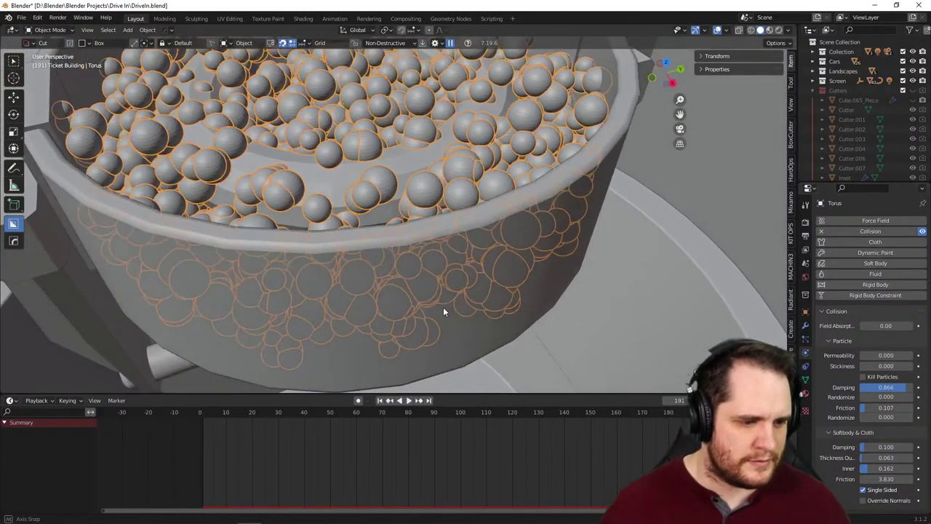
pyautogui.moveTo(503, 269); pyautogui.dragTo(536, 291, button='middle')
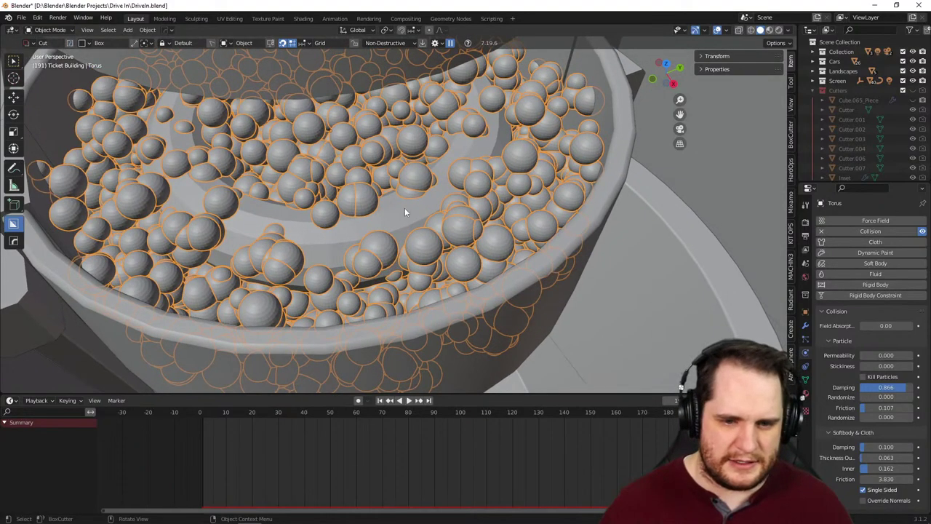
pyautogui.moveTo(401, 230); pyautogui.dragTo(457, 248, button='middle')
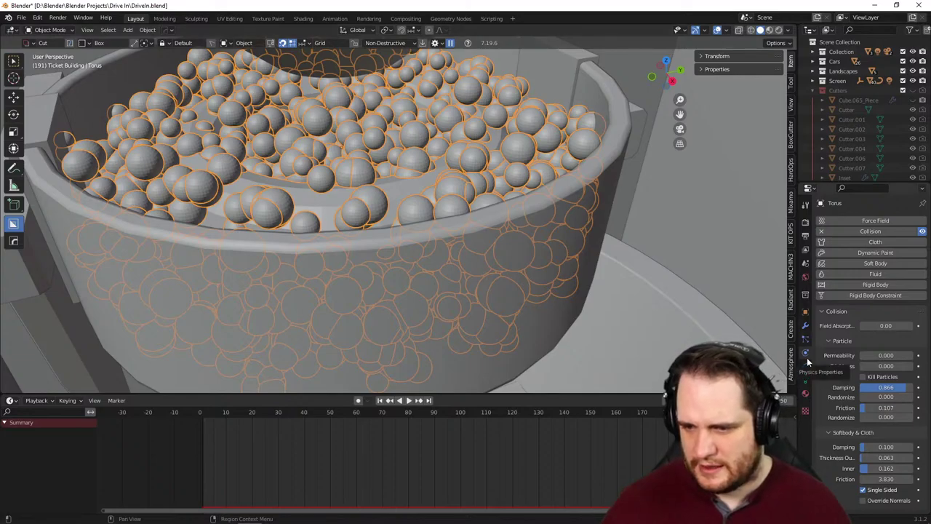
pyautogui.scroll(-3, 642, 298)
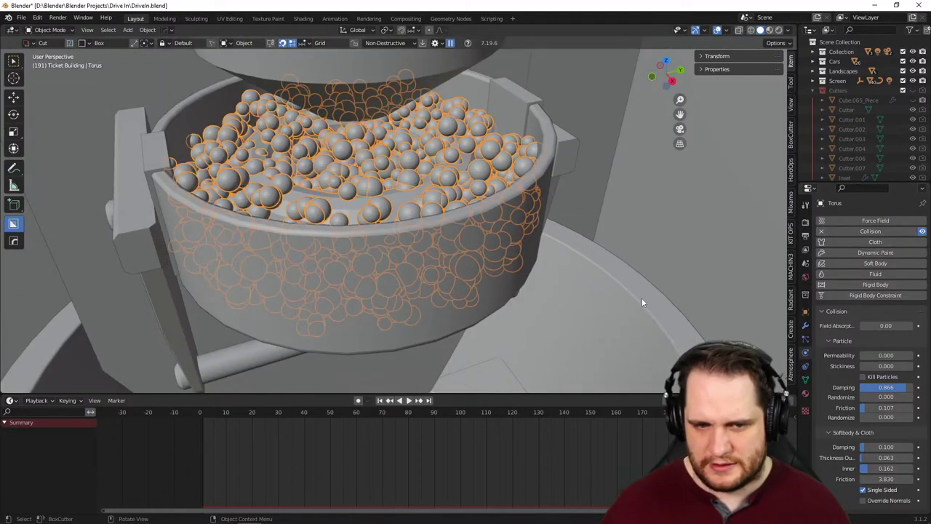
pyautogui.moveTo(642, 298); pyautogui.dragTo(367, 228, button='middle')
# - Select the bowl and frame it in the viewport from a low side angle
pyautogui.click(367, 228)
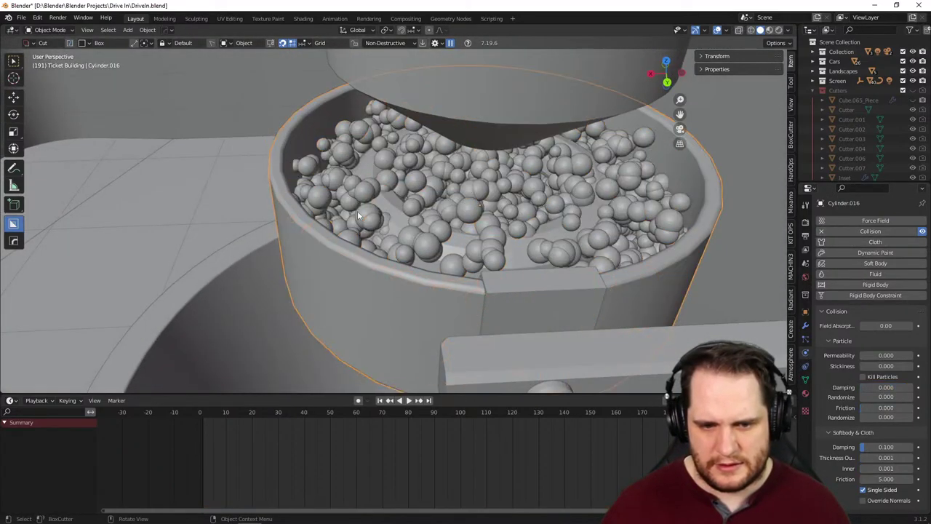
pyautogui.press('KP_Decimal')
pyautogui.moveTo(586, 248); pyautogui.dragTo(519, 321, button='middle')
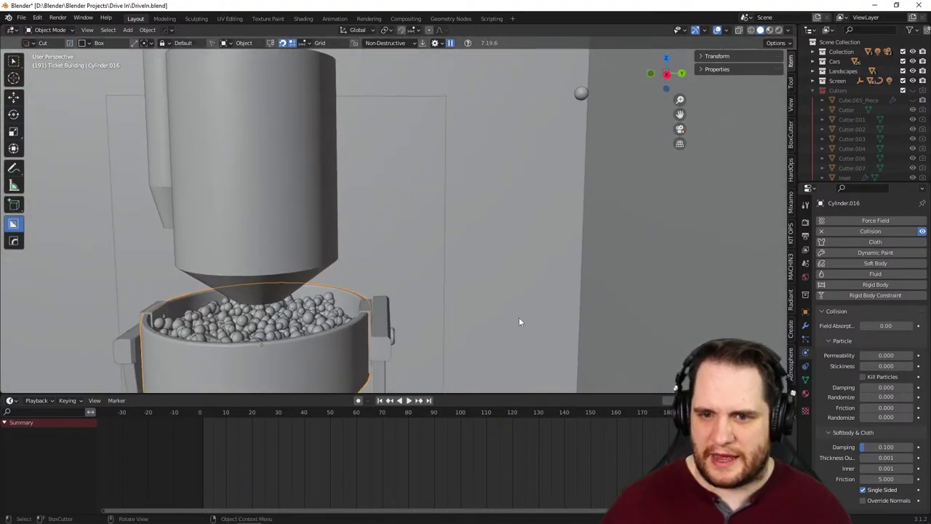
# - Enable Collision on Sphere.001, replay the simulation, then return to the tutorial browser
pyautogui.click(582, 92)
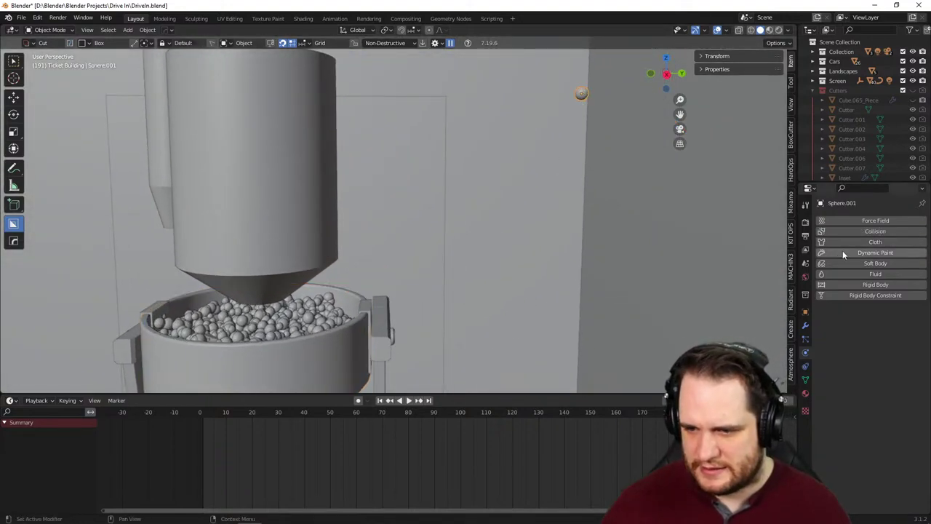
pyautogui.click(843, 232)
pyautogui.moveTo(757, 252); pyautogui.dragTo(678, 201, button='middle')
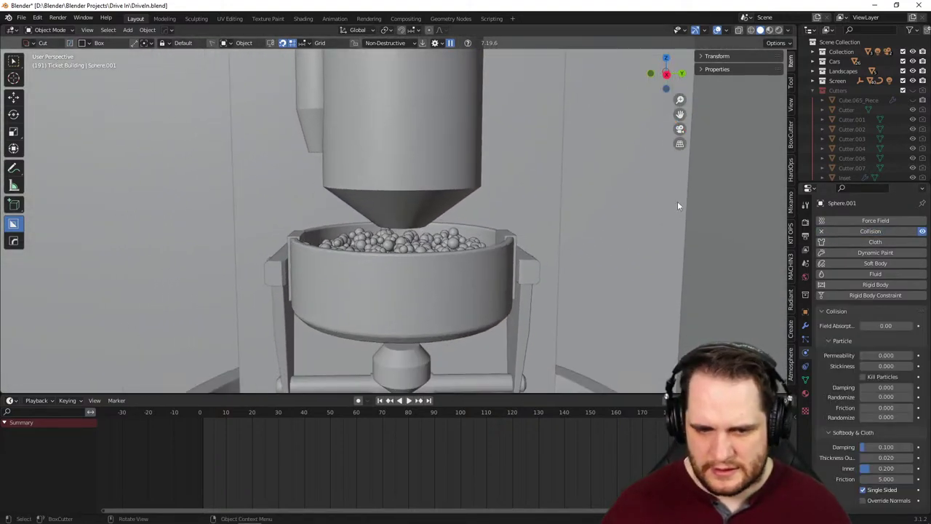
pyautogui.press('space')
pyautogui.moveTo(511, 303)
pyautogui.mouseDown(button='middle')
pyautogui.moveTo(506, 322)
pyautogui.moveTo(520, 338)
pyautogui.moveTo(562, 341)
pyautogui.moveTo(539, 326)
pyautogui.moveTo(553, 344)
pyautogui.moveTo(523, 237)
pyautogui.moveTo(506, 295)
pyautogui.mouseUp(button='middle')
pyautogui.scroll(3, 502, 331)
pyautogui.scroll(1, 474, 347)
pyautogui.press('space')
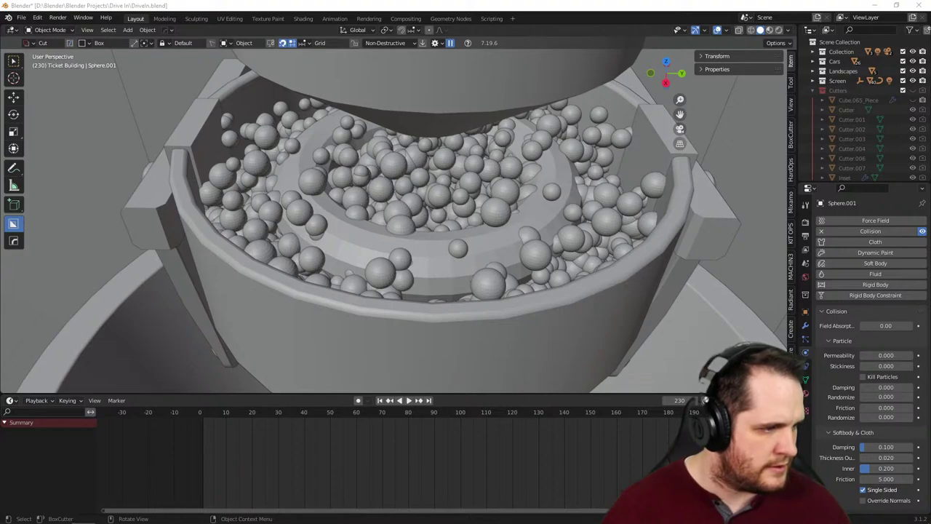
pyautogui.hotkey('alt', 'Tab')
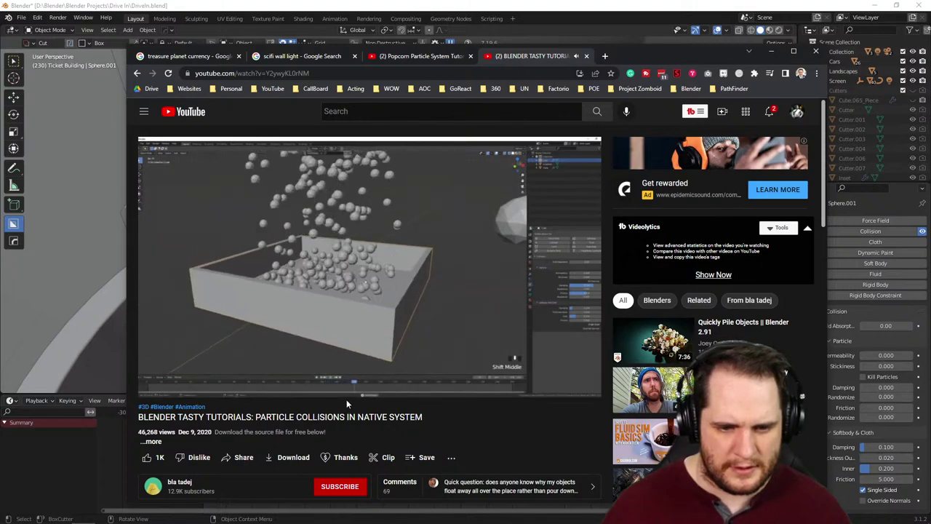
# - Watch the YouTube particle-collisions tutorial in full screen
pyautogui.moveTo(383, 378)
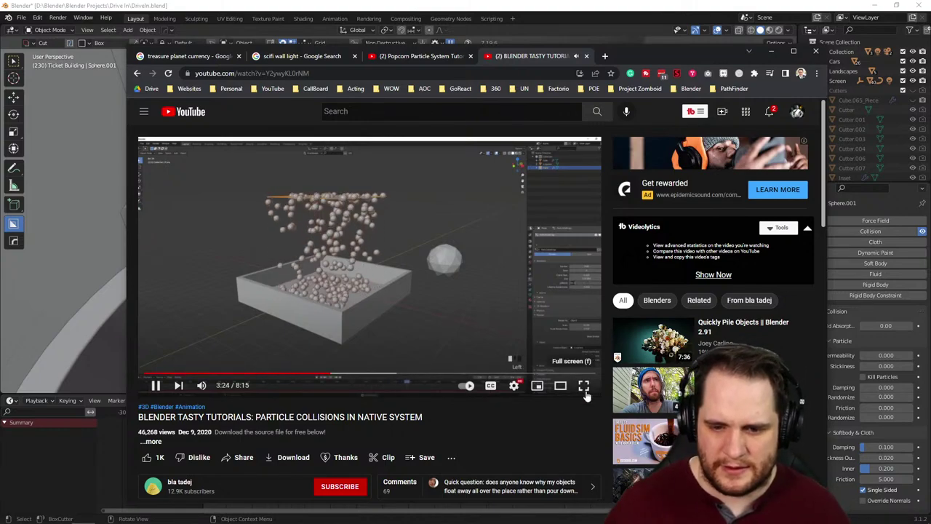
pyautogui.click(585, 390)
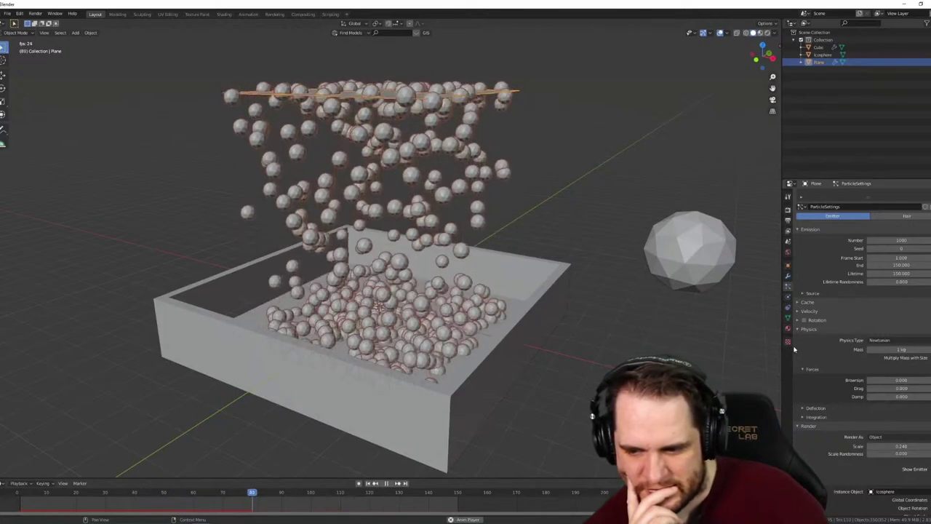
# - Change the particle Physics Type from Newtonian to Fluid and view the box
pyautogui.click(880, 340)
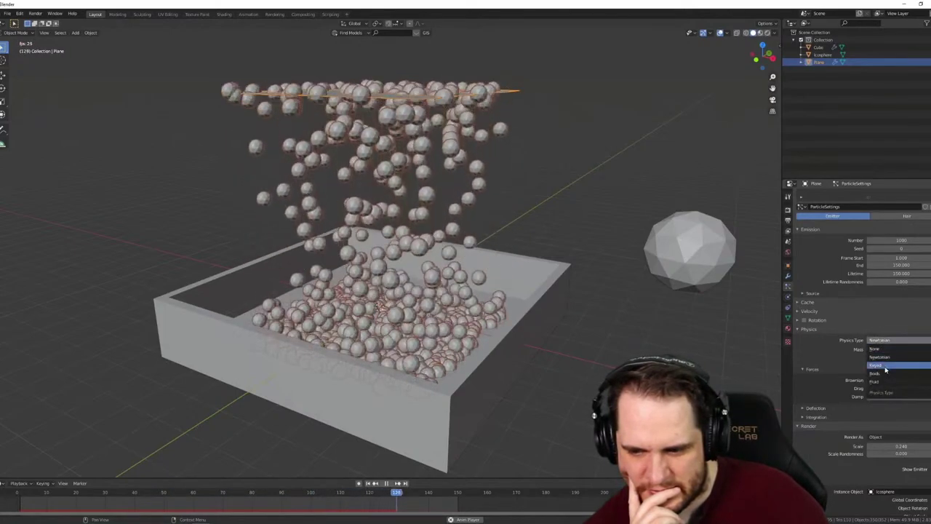
pyautogui.click(879, 380)
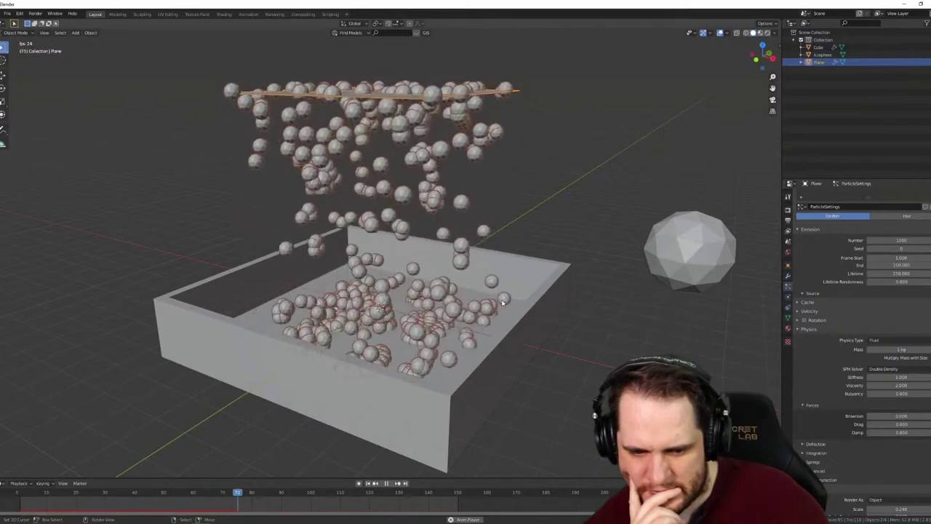
pyautogui.click(537, 316)
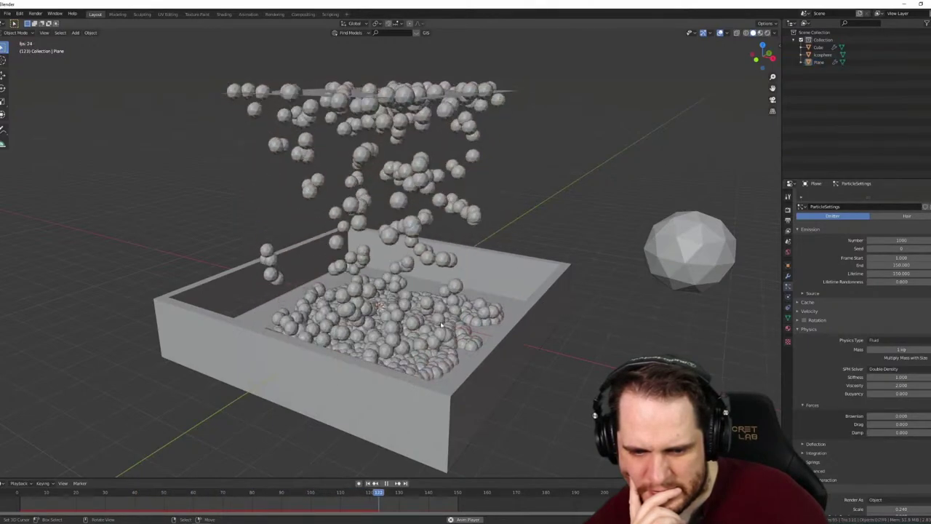
pyautogui.moveTo(536, 317); pyautogui.dragTo(491, 343, button='middle')
pyautogui.scroll(3, 465, 348)
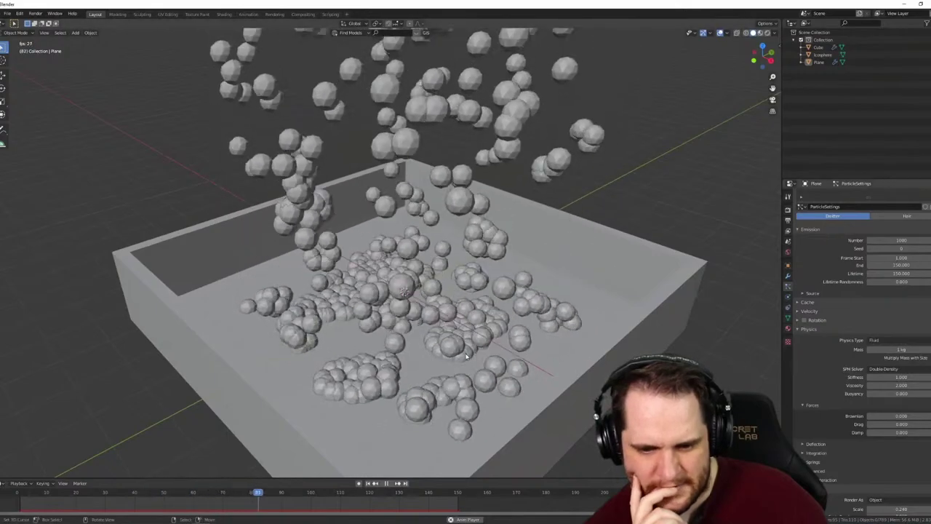
pyautogui.scroll(-2, 815, 407)
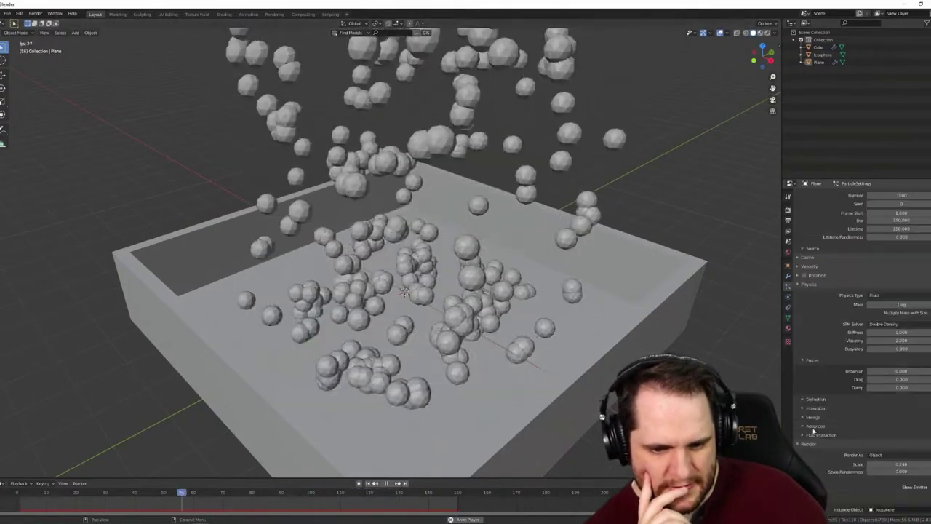
# - Expand the Deflection, Integration, Springs and Advanced fluid panels, then pause the tutorial
pyautogui.click(816, 399)
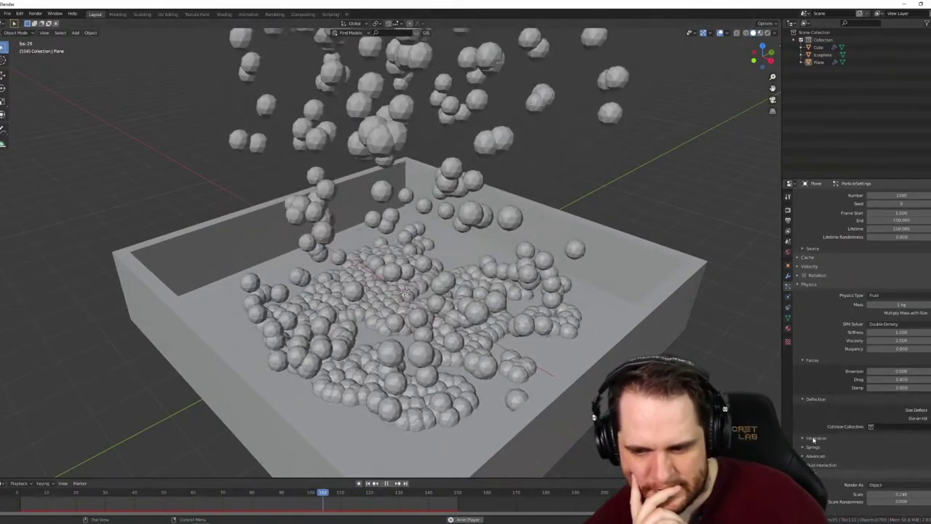
pyautogui.click(816, 438)
pyautogui.scroll(-2, 815, 451)
pyautogui.click(813, 434)
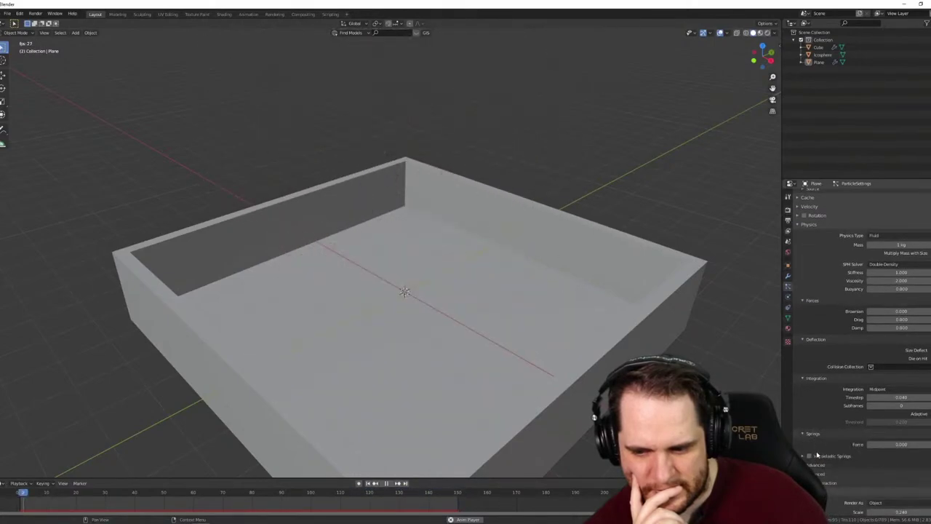
pyautogui.scroll(-2, 815, 437)
pyautogui.click(818, 430)
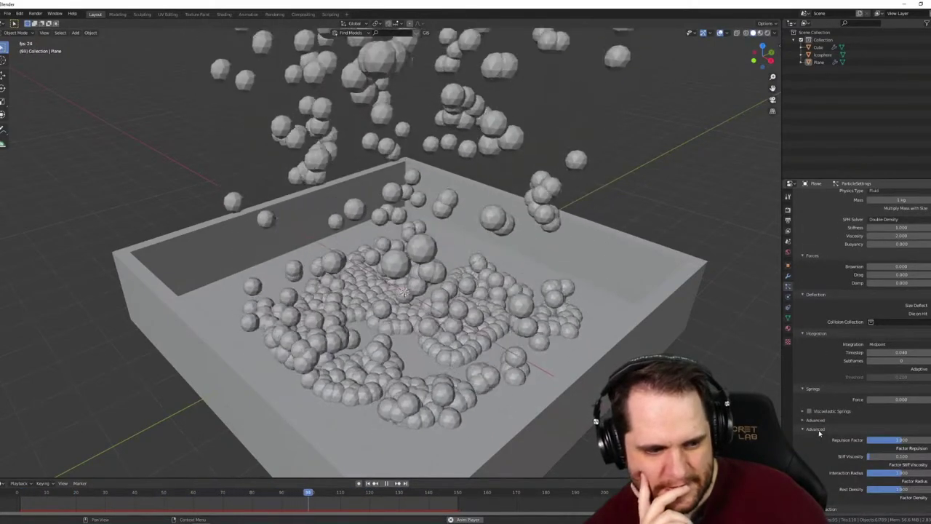
pyautogui.scroll(2, 847, 437)
pyautogui.click(588, 397)
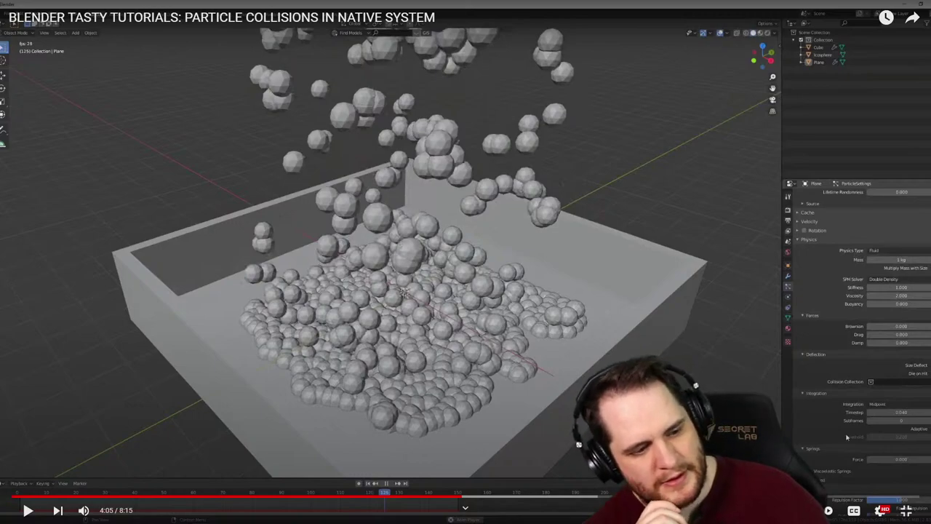
# - Resume the tutorial video and orbit in closer on the box
pyautogui.click(598, 318)
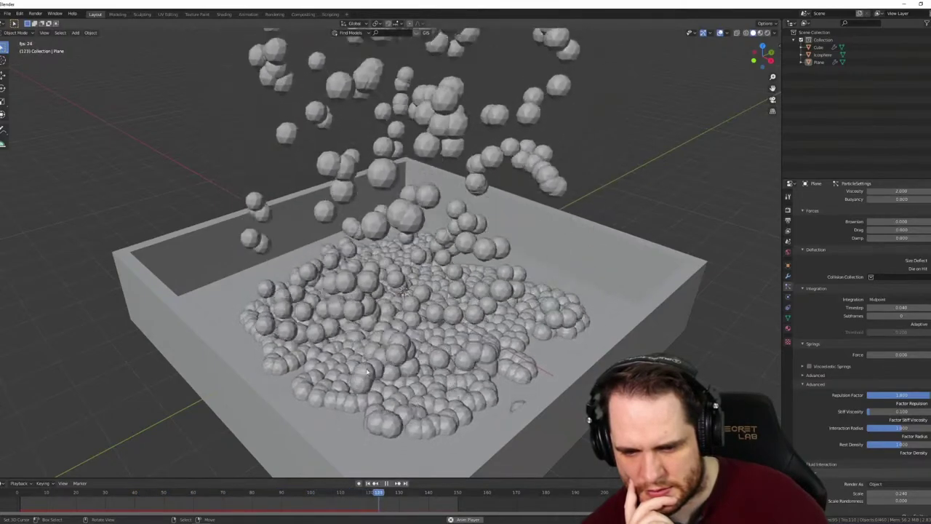
pyautogui.moveTo(367, 371); pyautogui.dragTo(408, 355, button='middle')
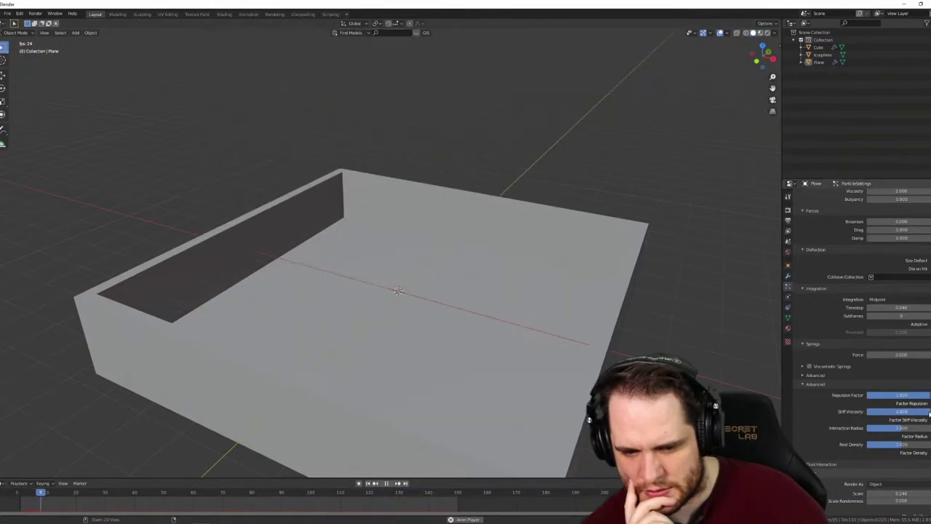
# - Orbit around the box to watch the fluid particles fall and pile up
pyautogui.moveTo(572, 357)
pyautogui.mouseDown(button='middle')
pyautogui.moveTo(581, 340)
pyautogui.moveTo(566, 363)
pyautogui.moveTo(587, 365)
pyautogui.mouseUp(button='middle')
pyautogui.scroll(1, 587, 366)
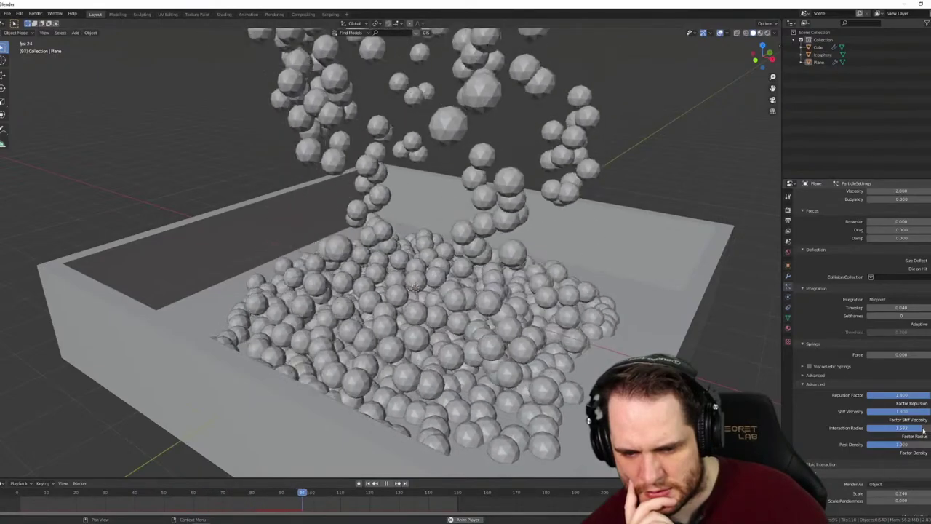
pyautogui.scroll(2, 389, 301)
pyautogui.moveTo(416, 287); pyautogui.dragTo(347, 333, button='middle')
pyautogui.scroll(-3, 390, 301)
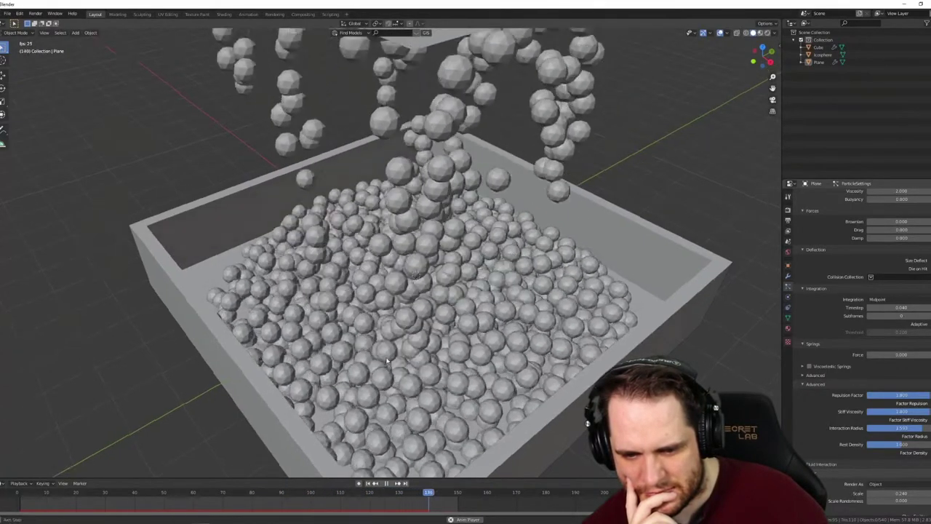
pyautogui.scroll(5, 364, 328)
pyautogui.moveTo(366, 331); pyautogui.dragTo(390, 344, button='middle')
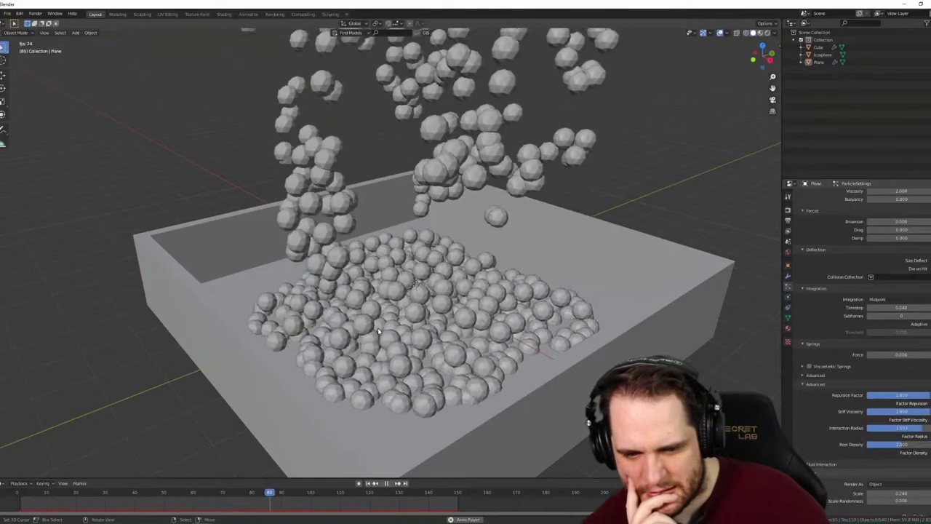
pyautogui.moveTo(380, 299); pyautogui.dragTo(408, 306, button='middle')
pyautogui.scroll(-6, 393, 276)
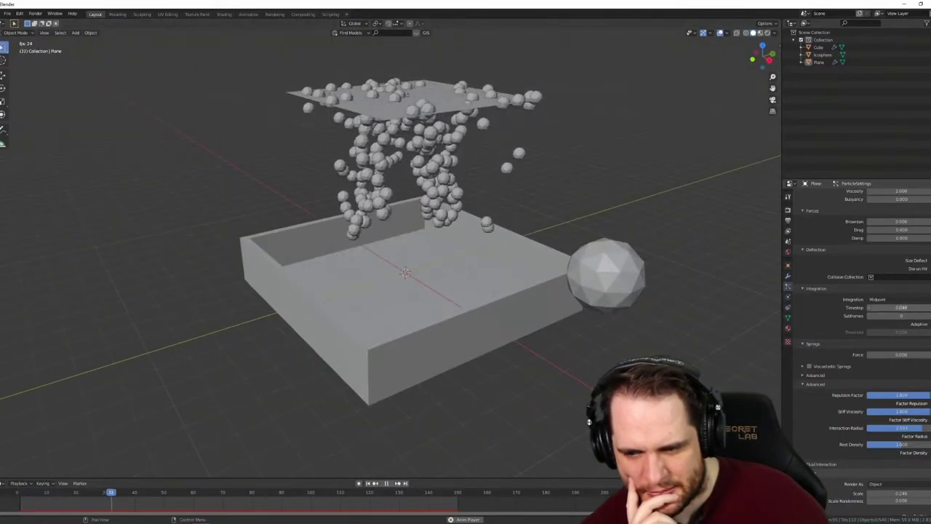
pyautogui.scroll(-5, 896, 306)
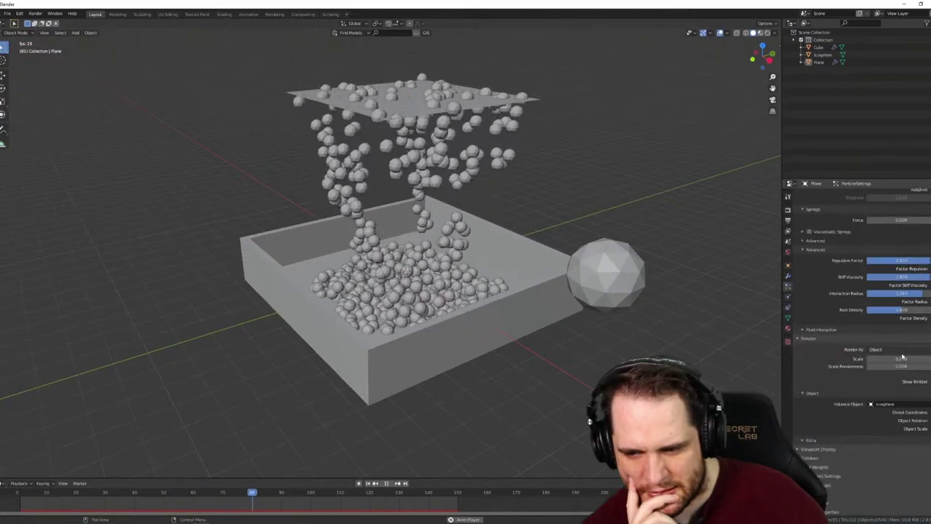
# - Increase the particle Render Scale so larger spheres fill the box
pyautogui.moveTo(902, 359); pyautogui.dragTo(909, 359)
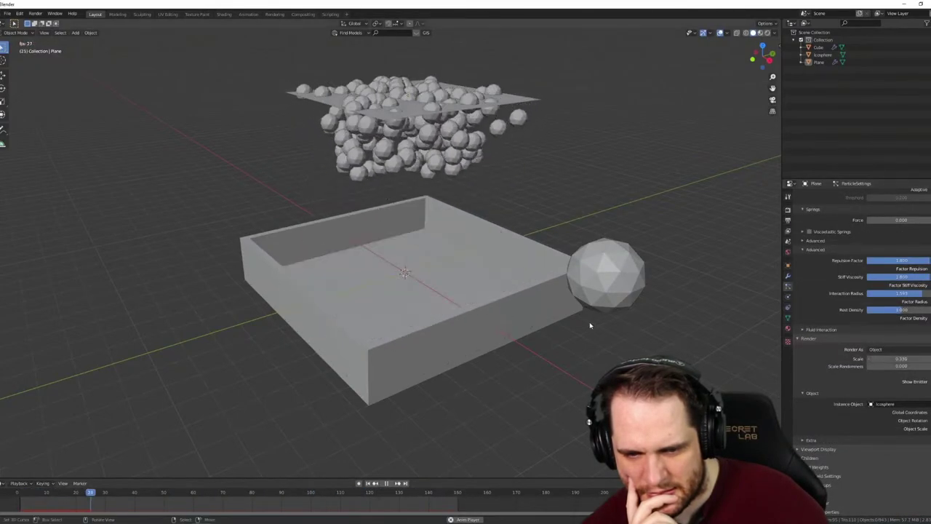
pyautogui.scroll(3, 601, 327)
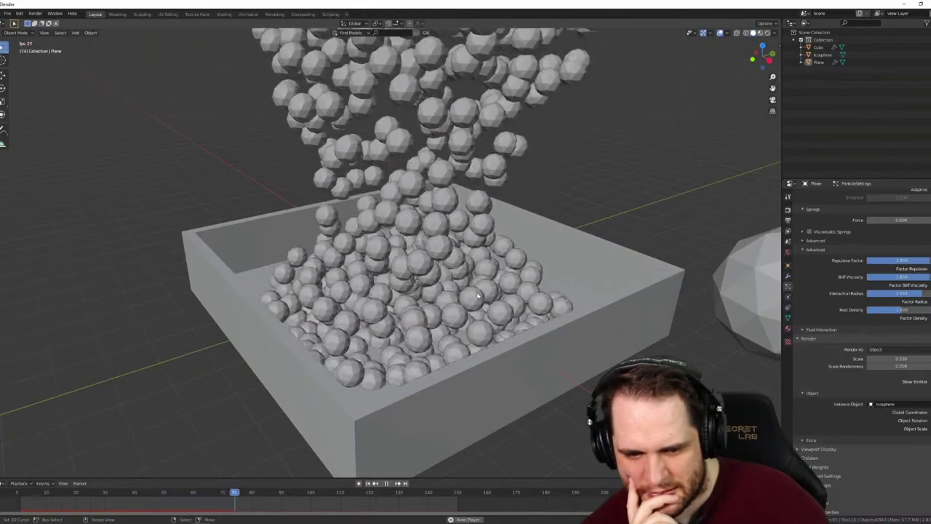
pyautogui.scroll(-3, 478, 295)
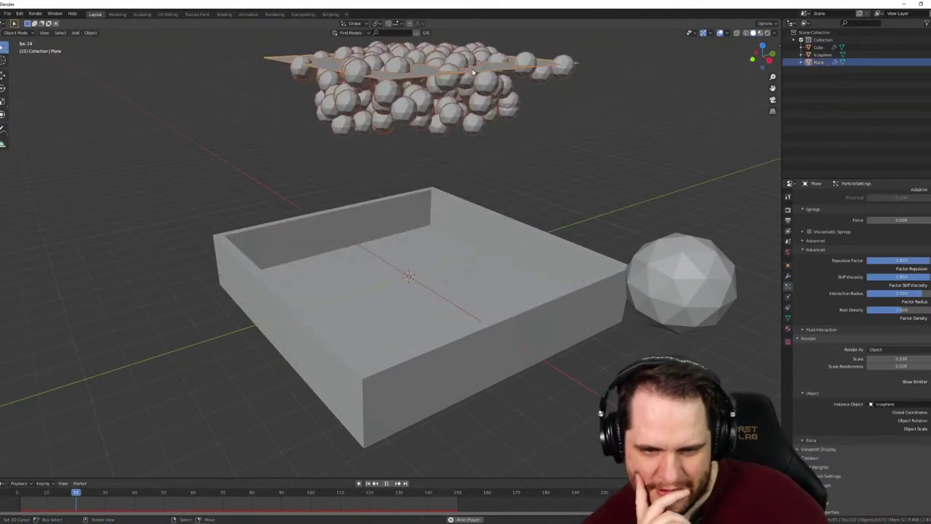
pyautogui.scroll(15, 909, 263)
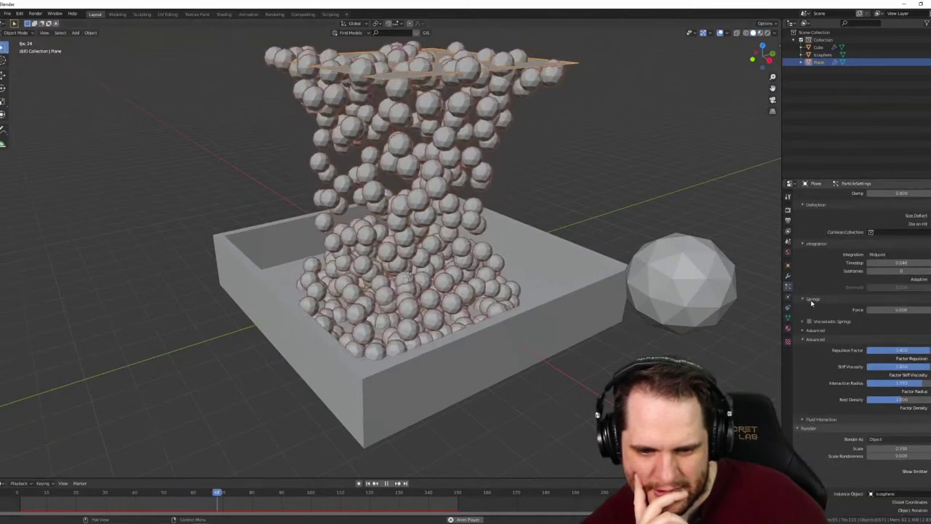
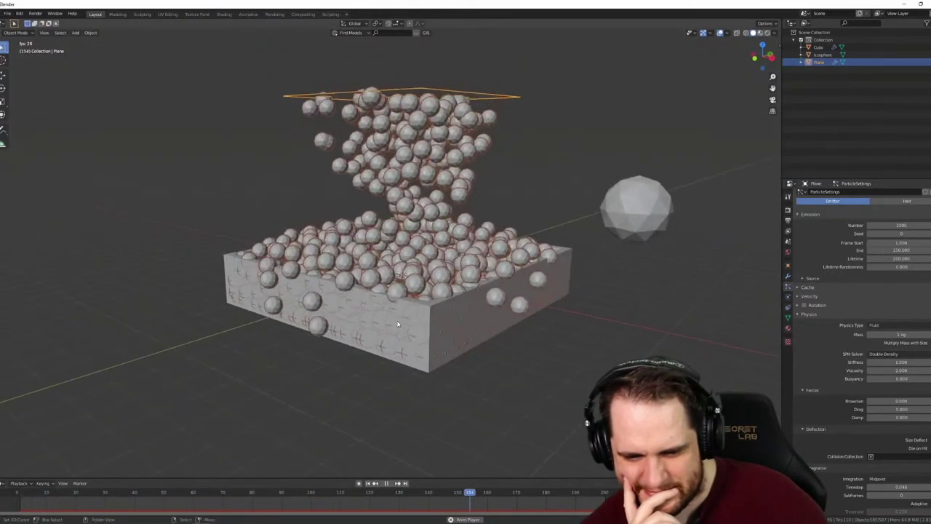
# - Watch the Particle Collisions tutorial, then leave full-screen mode to show the bowl of settled spheres
pyautogui.scroll(-3, 870, 380)
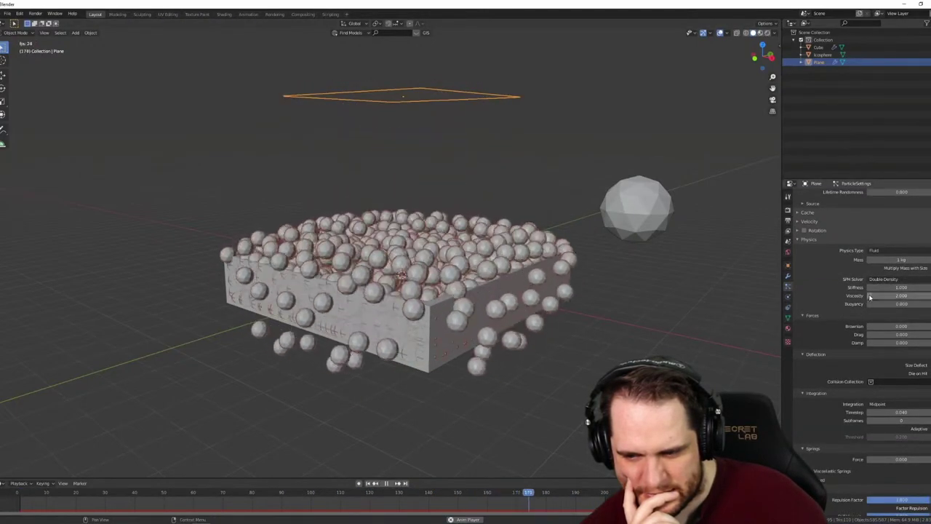
pyautogui.scroll(-5, 866, 313)
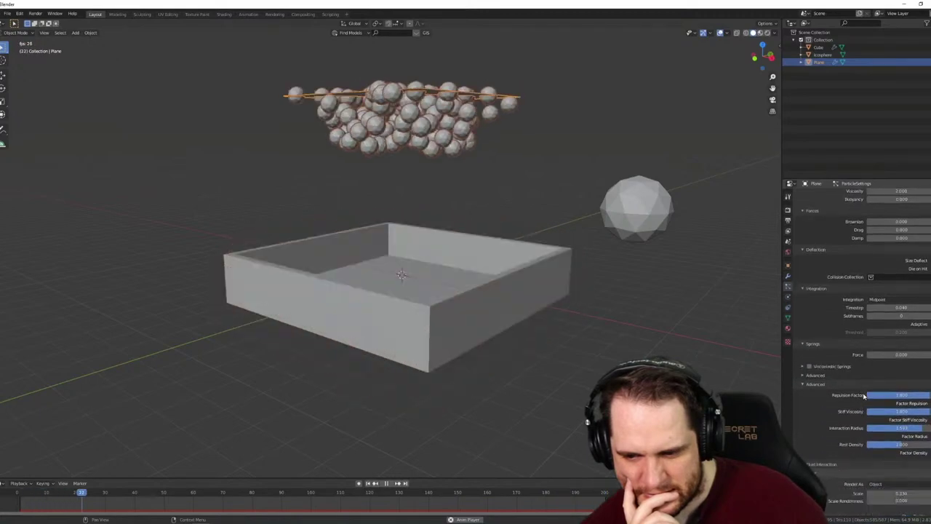
pyautogui.moveTo(598, 320)
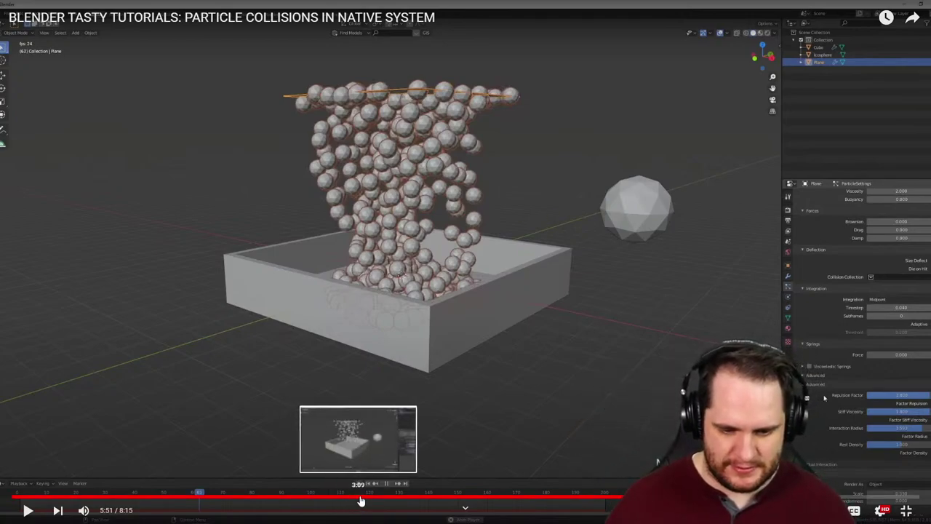
pyautogui.click(906, 511)
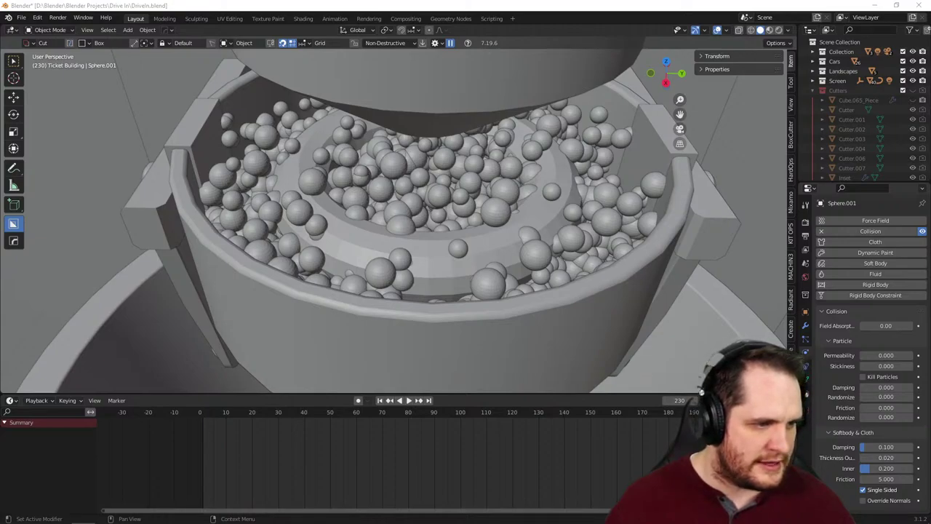
# - Replay the Popcorn Particle System tutorial from 4:01, then minimize Chrome back to Blender
pyautogui.moveTo(930, 73); pyautogui.dragTo(656, 56)
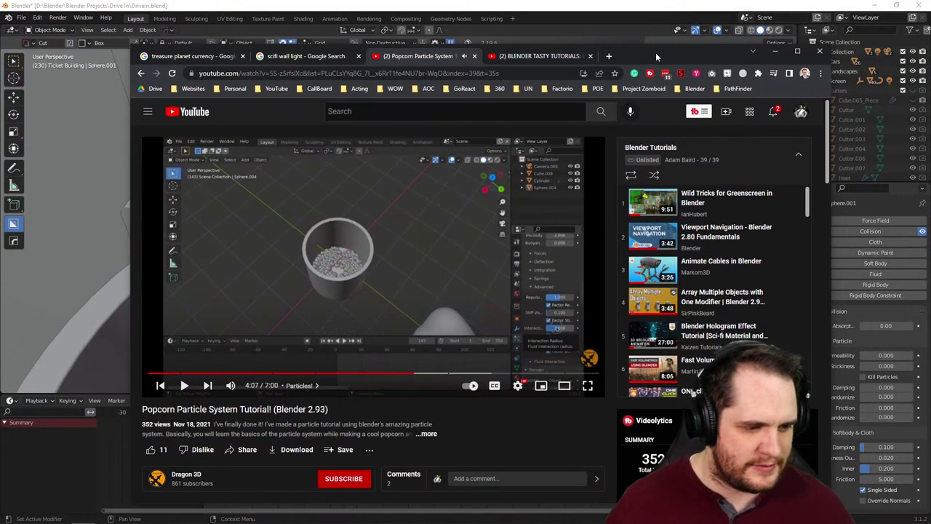
pyautogui.click(562, 308)
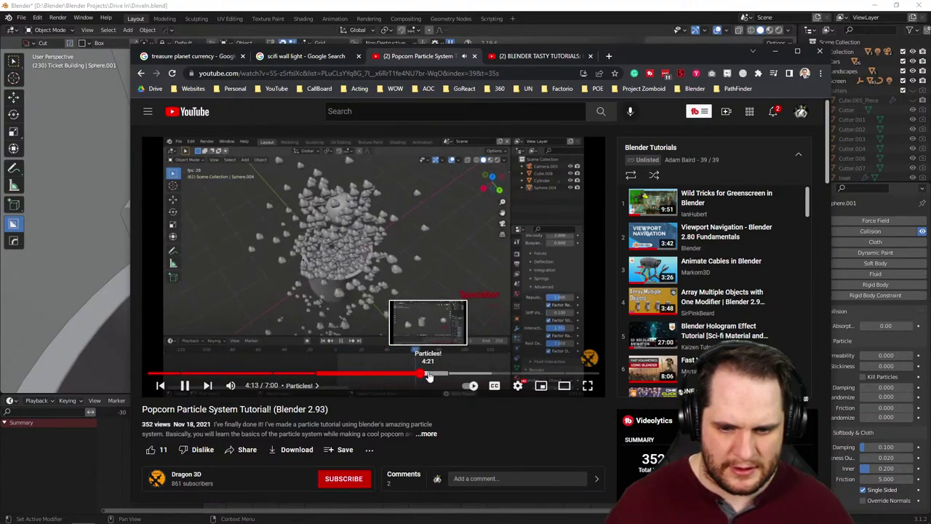
pyautogui.press('space')
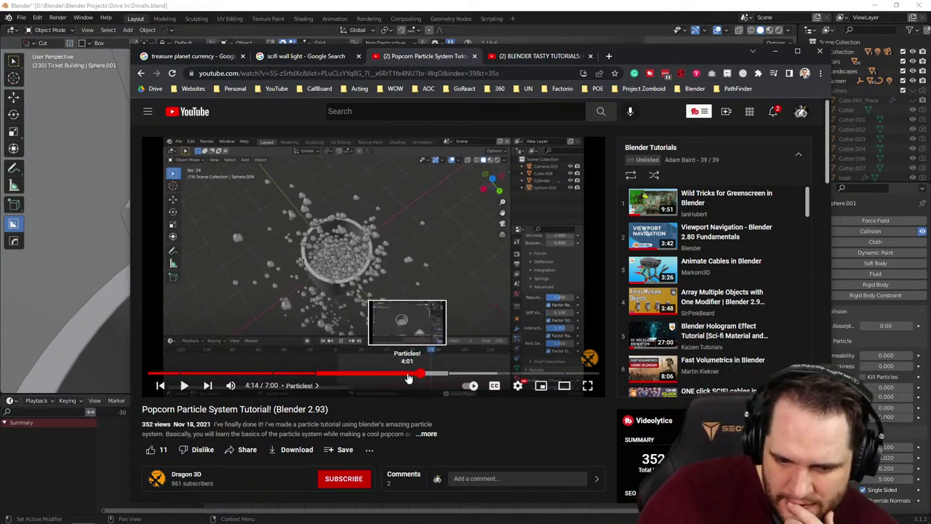
pyautogui.click(408, 375)
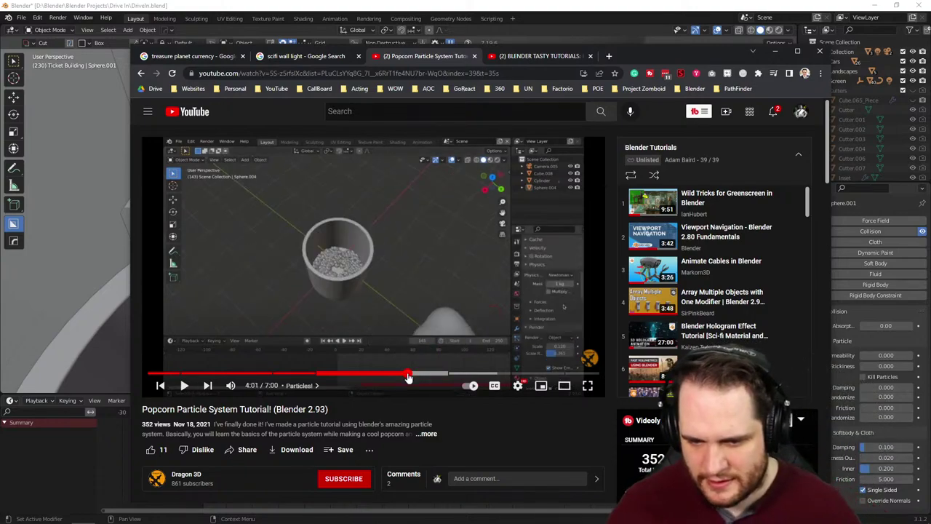
pyautogui.press('space')
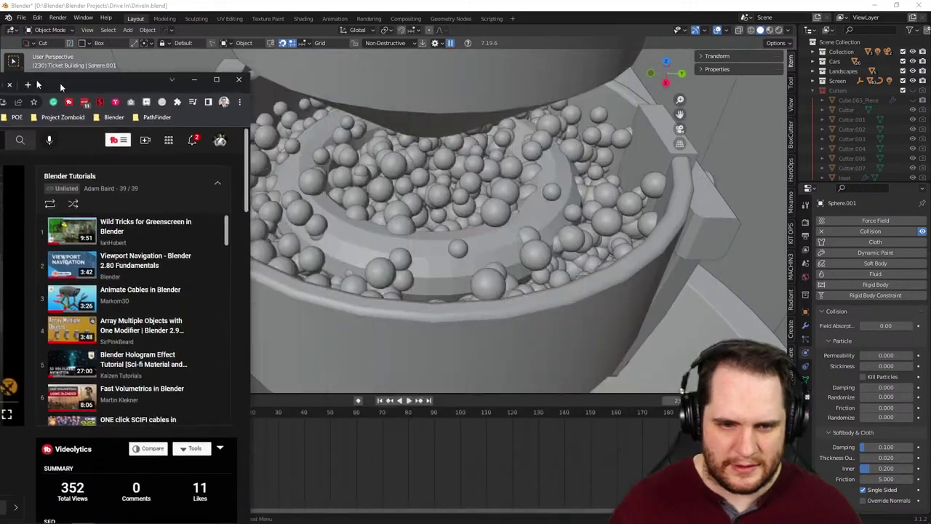
pyautogui.press('super+Down')
pyautogui.moveTo(437, 182); pyautogui.dragTo(526, 270, button='middle')
# - Set the Torus particle system's Physics Type to Fluid
pyautogui.click(439, 248)
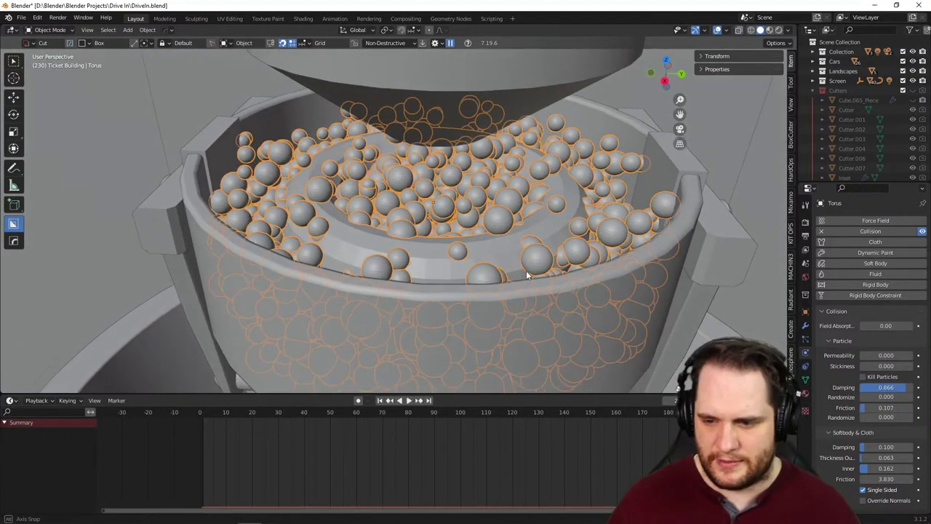
pyautogui.click(804, 339)
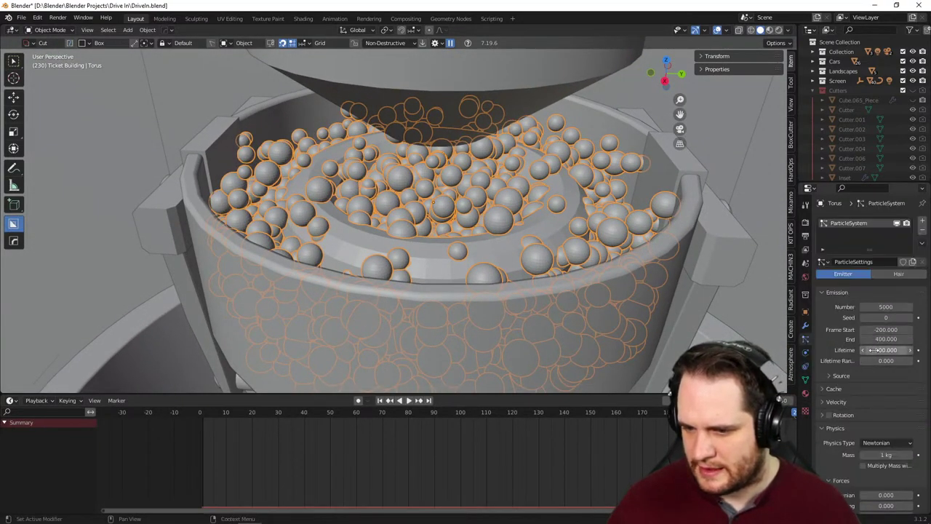
pyautogui.scroll(-3, 874, 350)
pyautogui.click(881, 384)
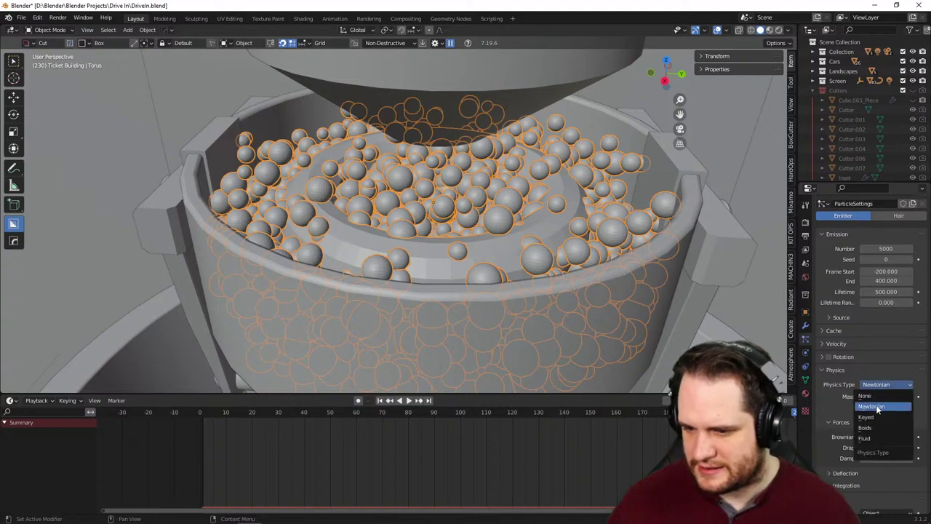
pyautogui.click(877, 439)
# - Replay the kettle simulation from the first frame and stop it at frame 134
pyautogui.moveTo(636, 284); pyautogui.dragTo(645, 280, button='middle')
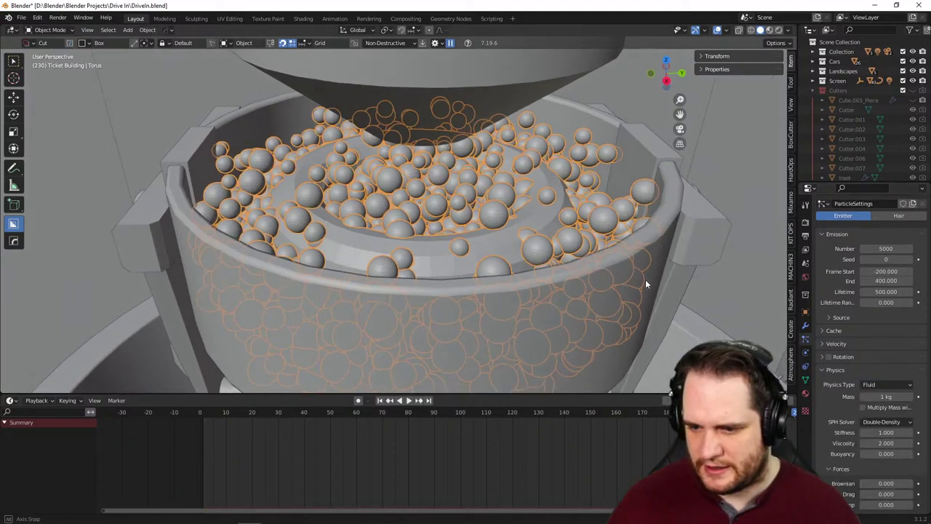
pyautogui.hotkey('shift', 'Left')
pyautogui.press('space')
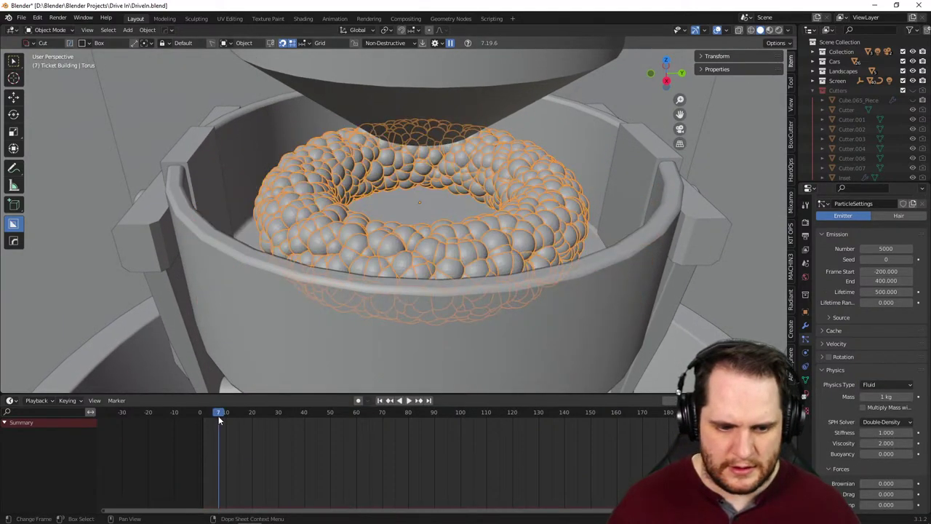
pyautogui.moveTo(618, 320); pyautogui.dragTo(594, 296, button='middle')
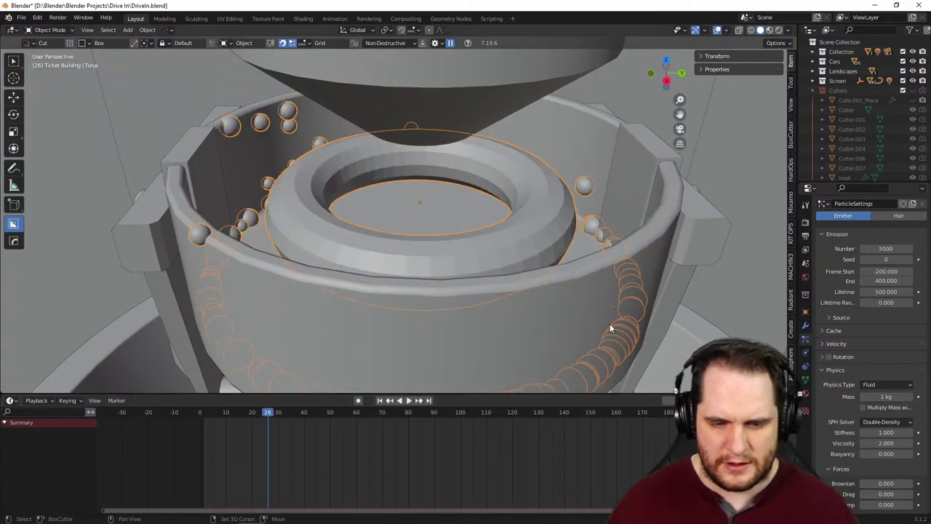
pyautogui.scroll(-3, 552, 326)
pyautogui.moveTo(551, 326); pyautogui.dragTo(503, 306, button='middle')
pyautogui.scroll(-5, 536, 302)
pyautogui.scroll(3, 532, 312)
pyautogui.press('space')
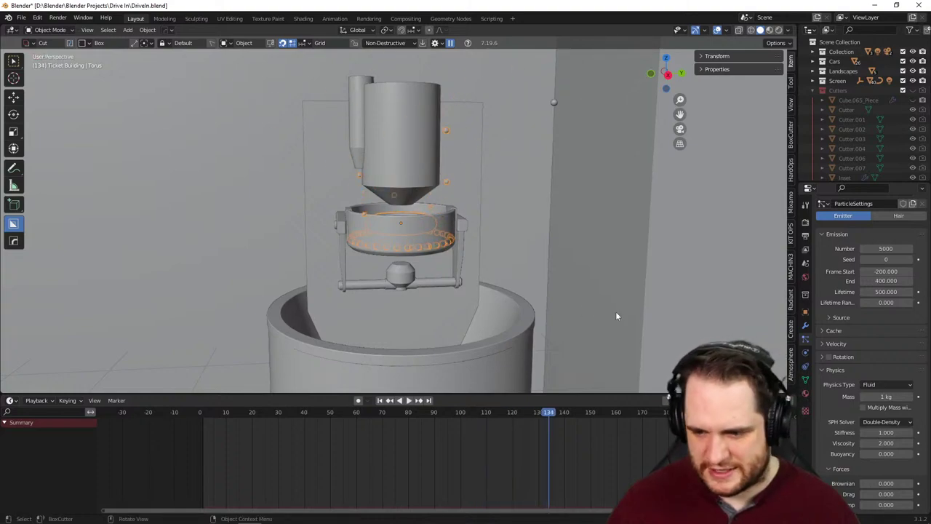
# - Collapse the particle Force Field settings and orbit closer to the kettle
pyautogui.scroll(-7, 911, 400)
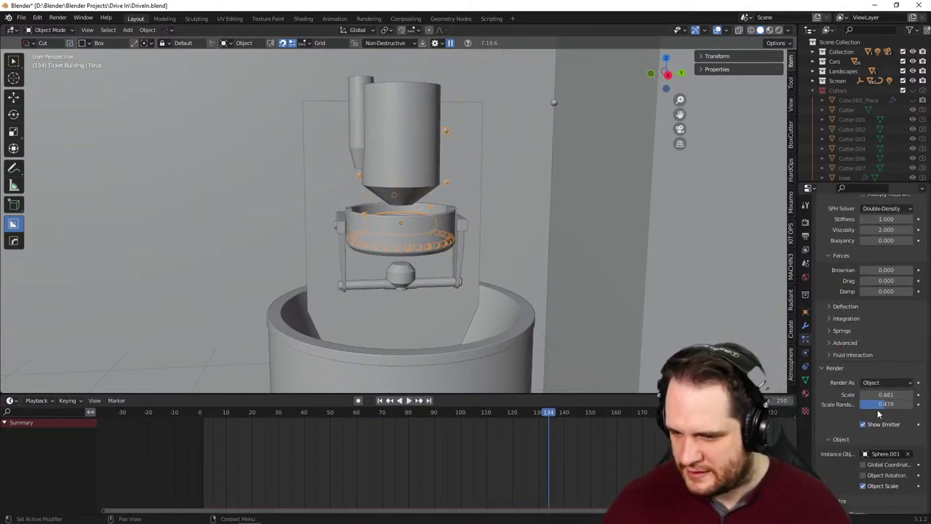
pyautogui.scroll(-4, 844, 407)
pyautogui.scroll(-2, 849, 433)
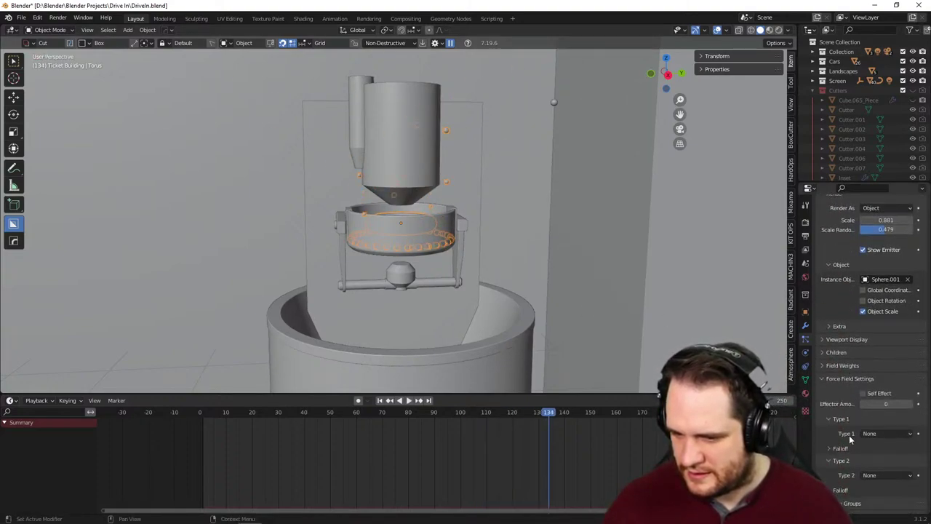
pyautogui.click(822, 381)
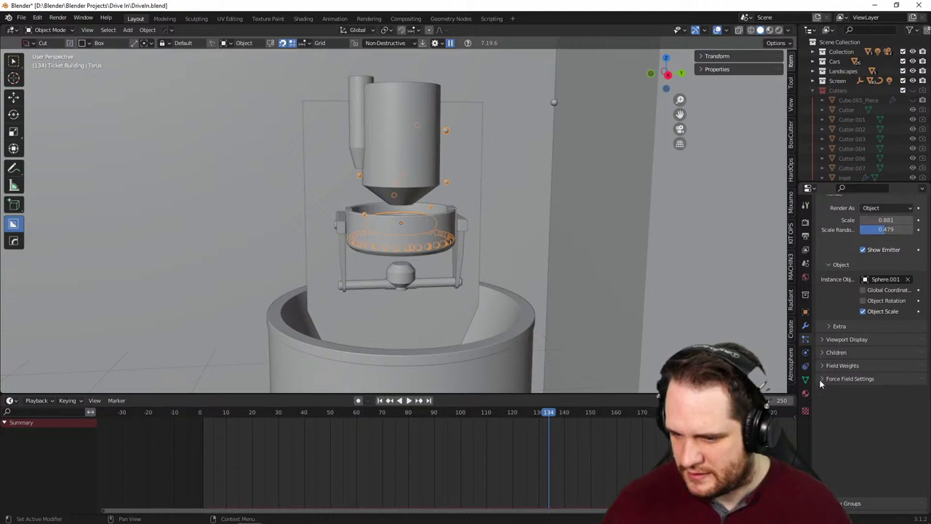
pyautogui.moveTo(509, 364); pyautogui.dragTo(523, 320, button='middle')
pyautogui.scroll(2, 502, 372)
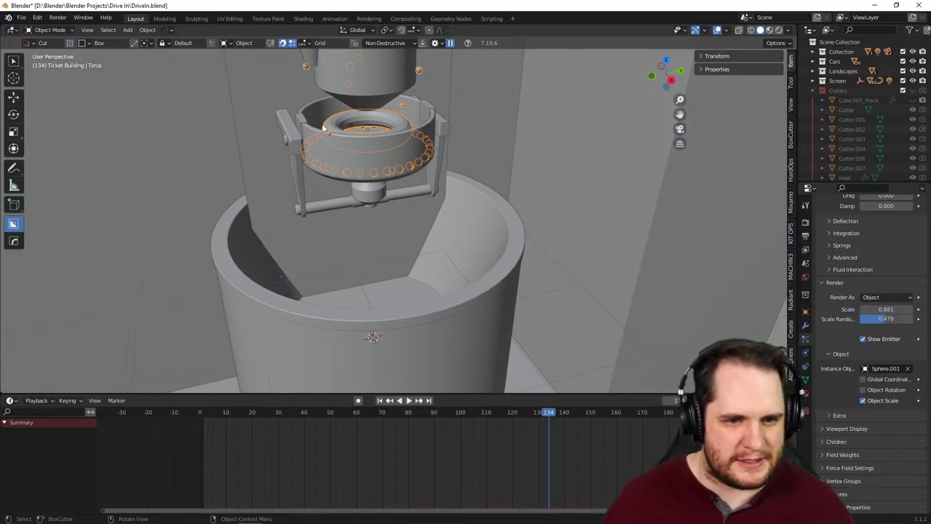
# - Reveal hidden geometry, then hide the side slab Cube.007 and cylinder top again
pyautogui.hotkey('alt', 'h')
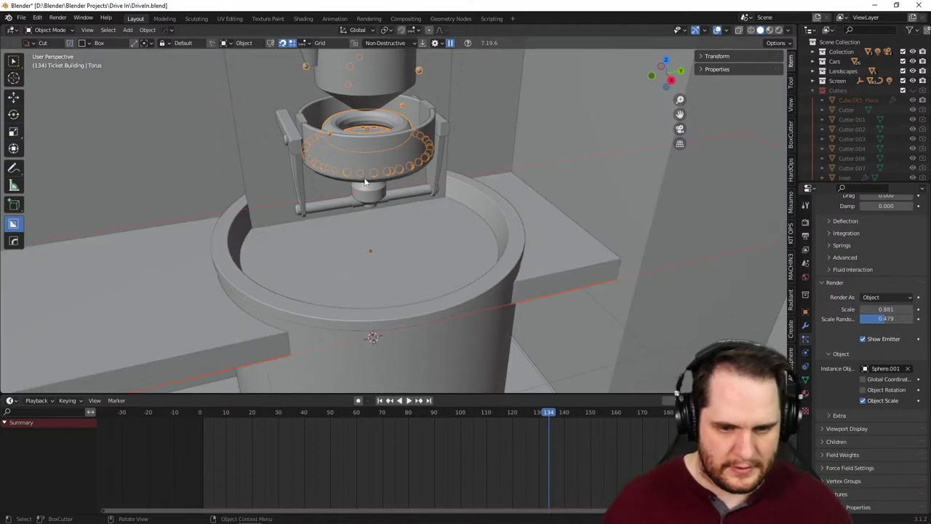
pyautogui.moveTo(366, 182); pyautogui.dragTo(472, 241, button='middle')
pyautogui.click(548, 267)
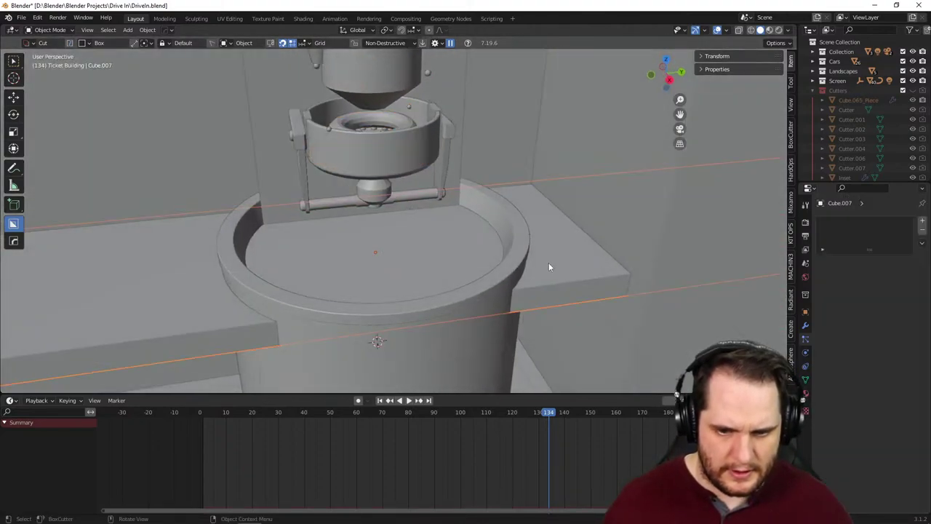
pyautogui.press('h')
pyautogui.moveTo(559, 266); pyautogui.dragTo(482, 268, button='middle')
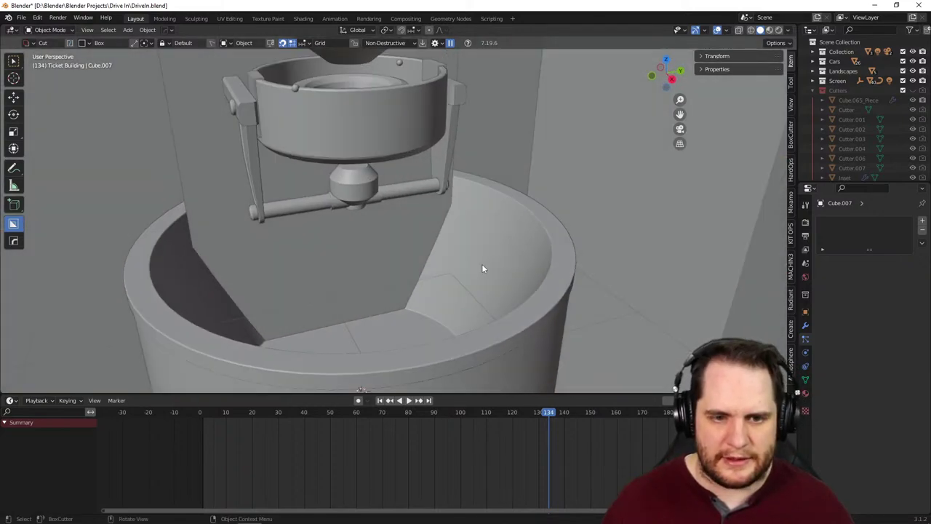
# - Reselect the torus emitter and review its particle Force Field settings
pyautogui.click(404, 85)
pyautogui.scroll(-4, 854, 368)
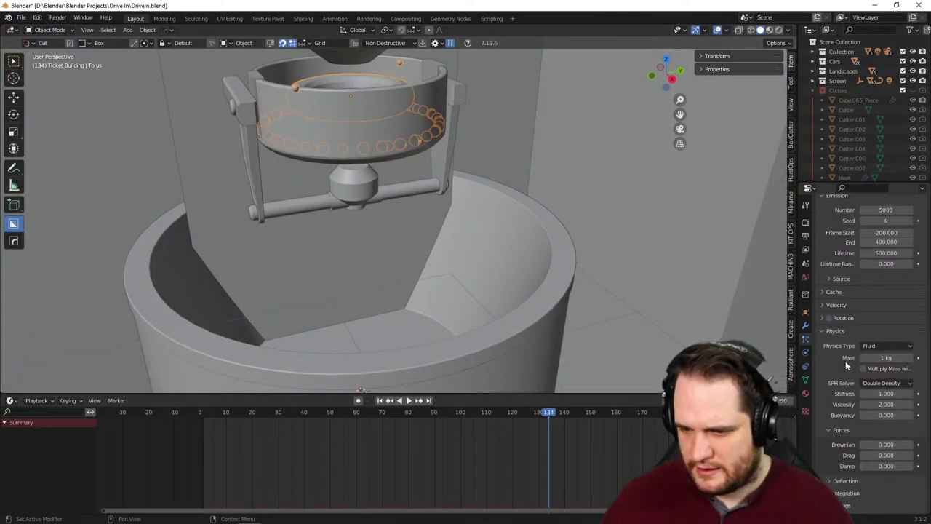
pyautogui.scroll(-3, 845, 361)
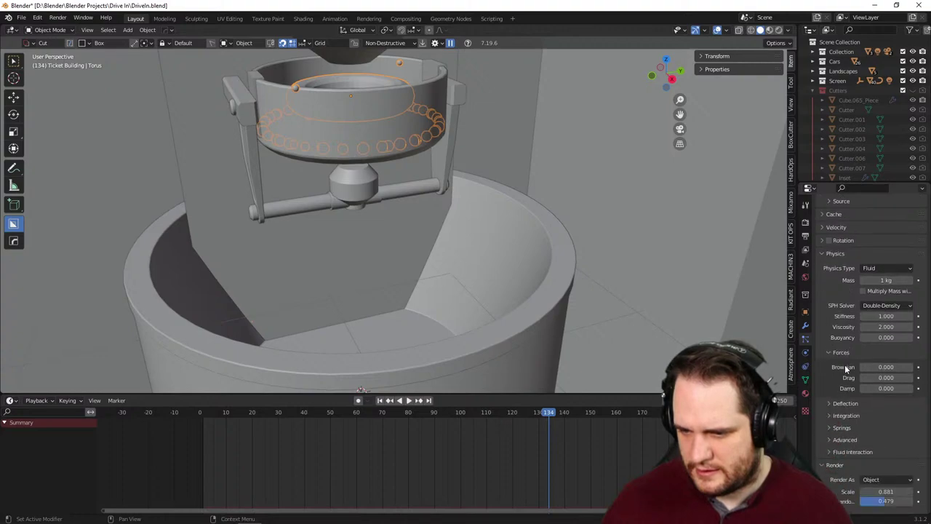
pyautogui.scroll(-5, 845, 365)
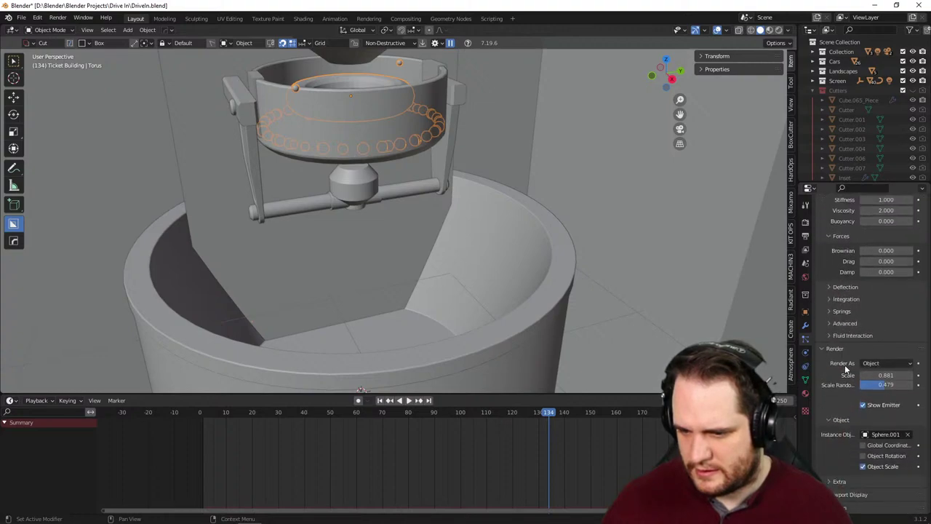
pyautogui.scroll(-2, 845, 364)
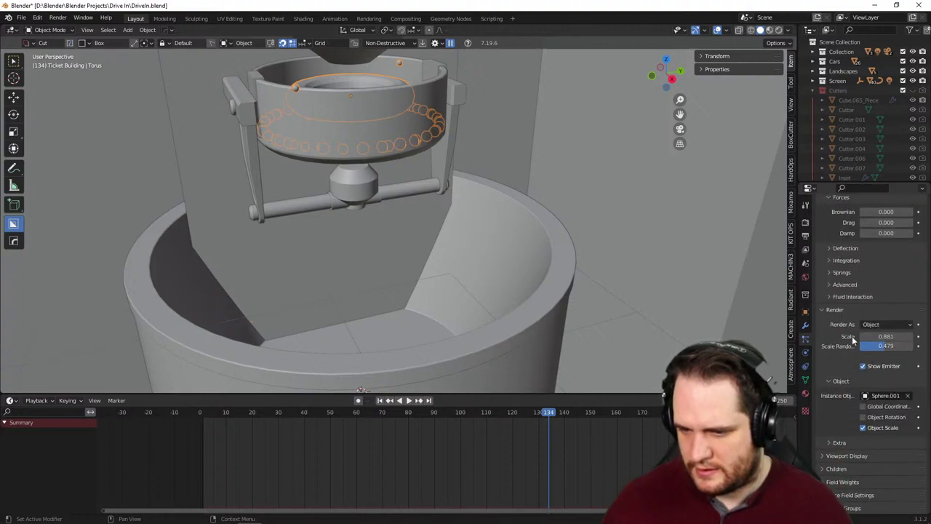
pyautogui.scroll(-1, 844, 356)
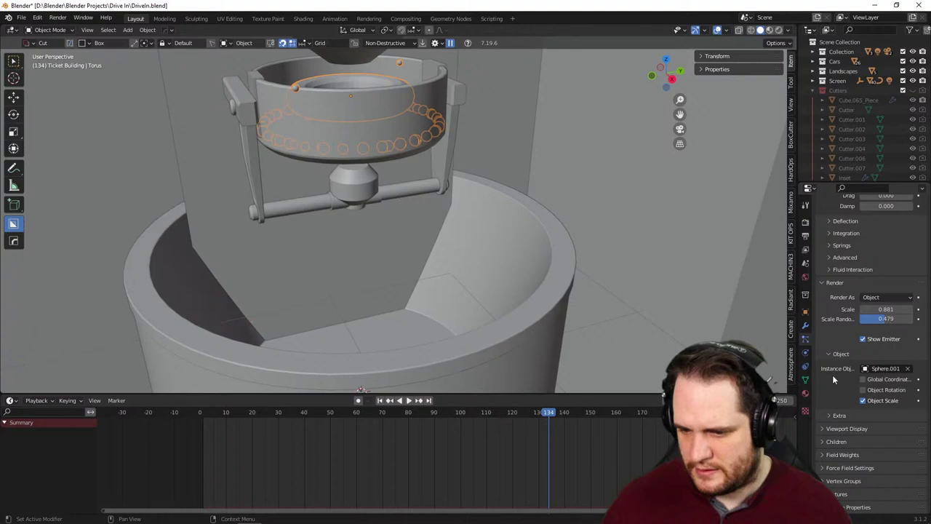
pyautogui.click(864, 469)
pyautogui.scroll(-4, 880, 461)
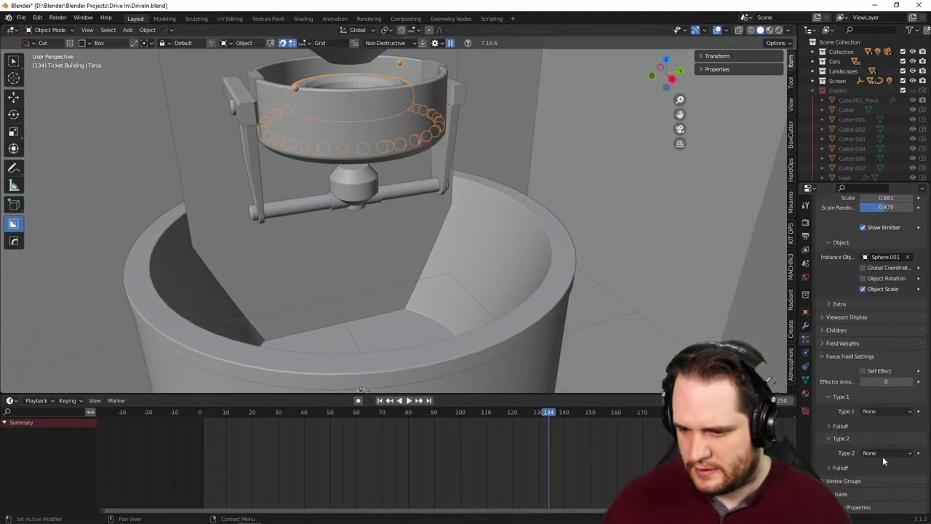
pyautogui.click(861, 358)
pyautogui.moveTo(635, 285); pyautogui.dragTo(486, 247, button='middle')
# - Replay the simulation to frame 81 and centre the view on the kettle
pyautogui.press('space')
pyautogui.scroll(-8, 525, 253)
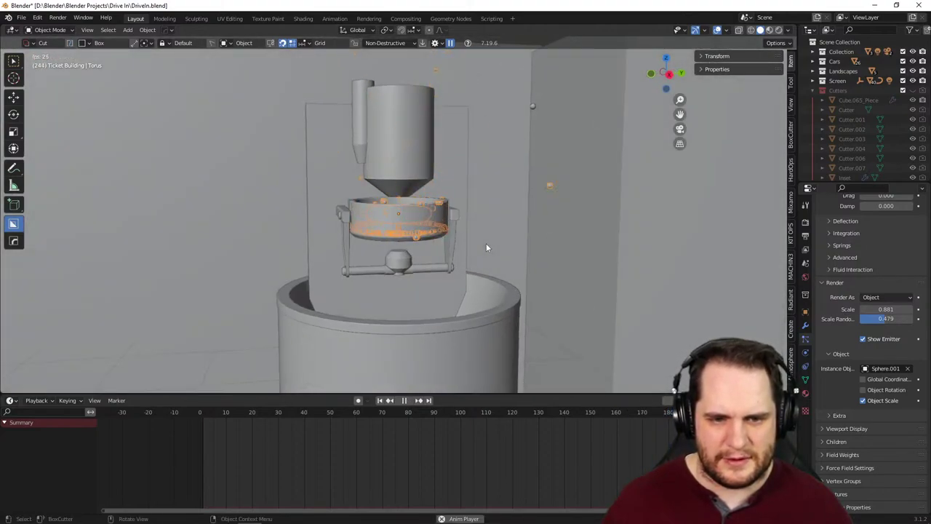
pyautogui.press('space')
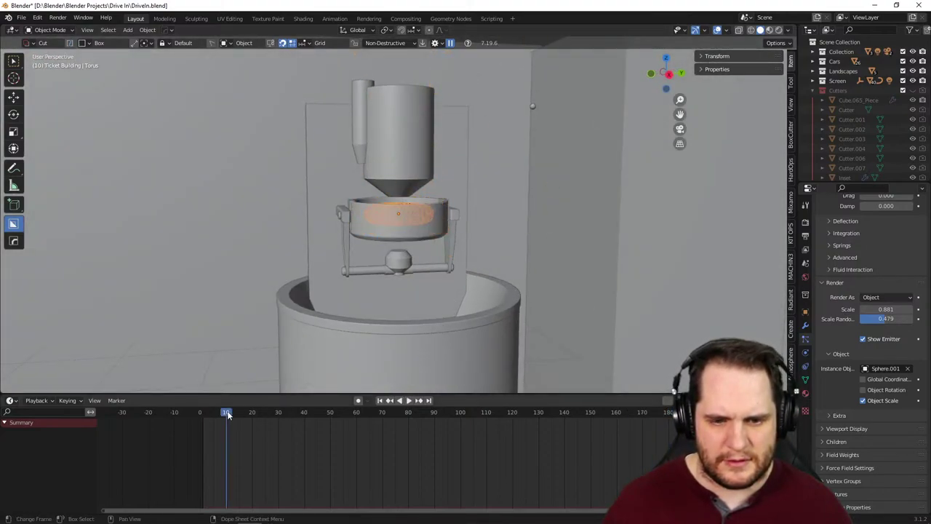
pyautogui.press('space')
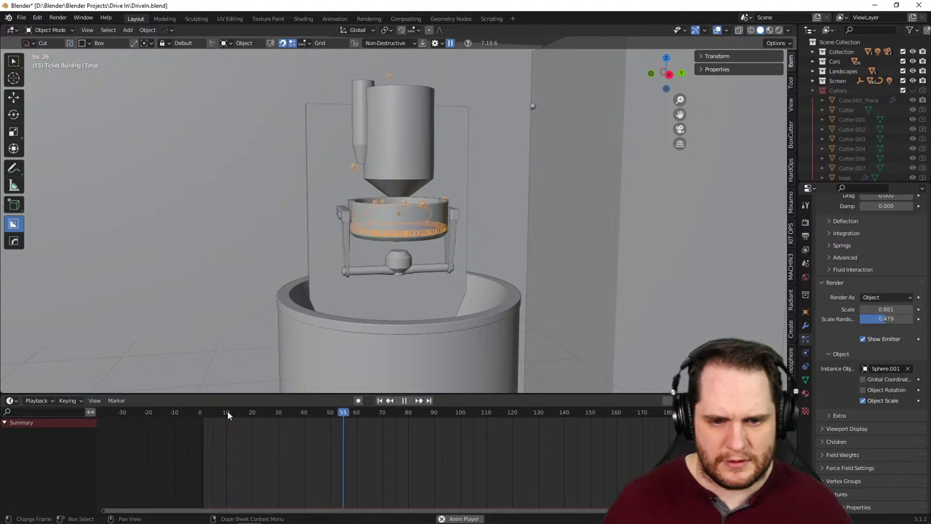
pyautogui.scroll(6, 450, 228)
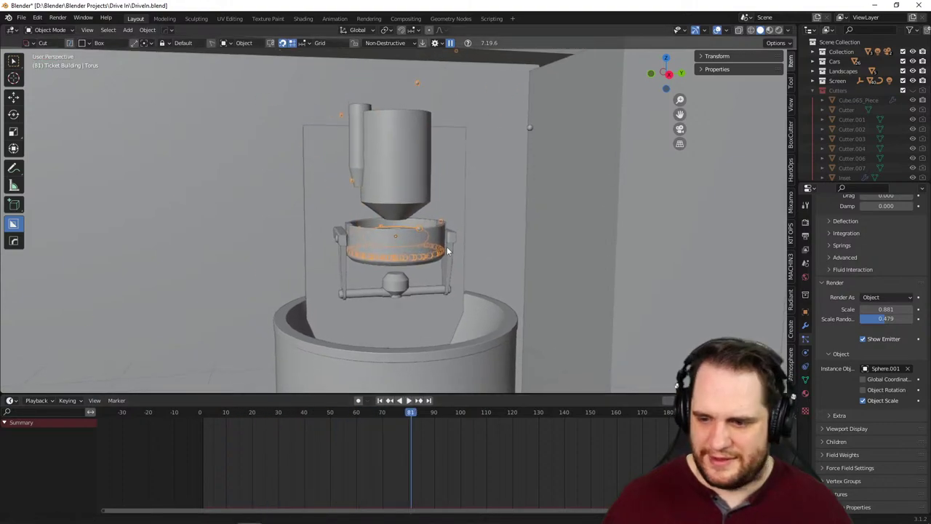
pyautogui.keyDown('shift'); pyautogui.moveTo(509, 296); pyautogui.dragTo(477, 227, button='middle'); pyautogui.keyUp('shift')
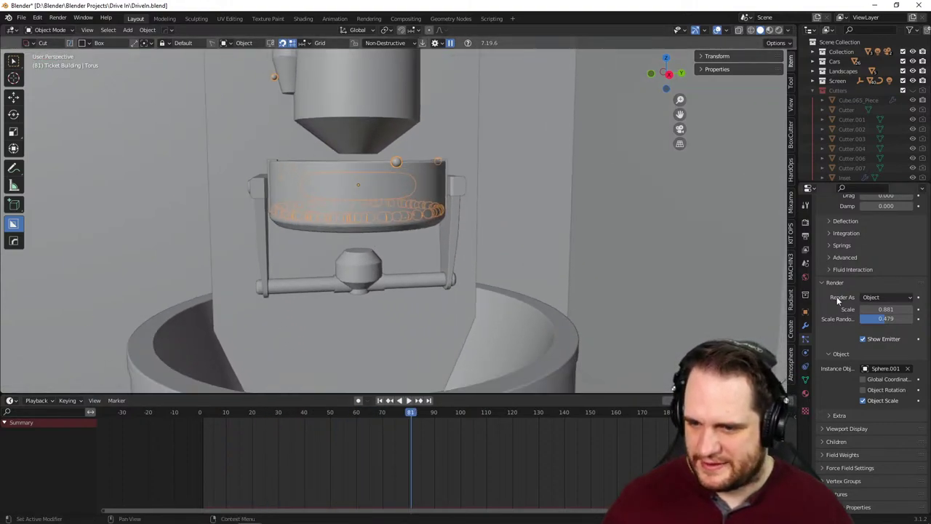
pyautogui.scroll(15, 836, 296)
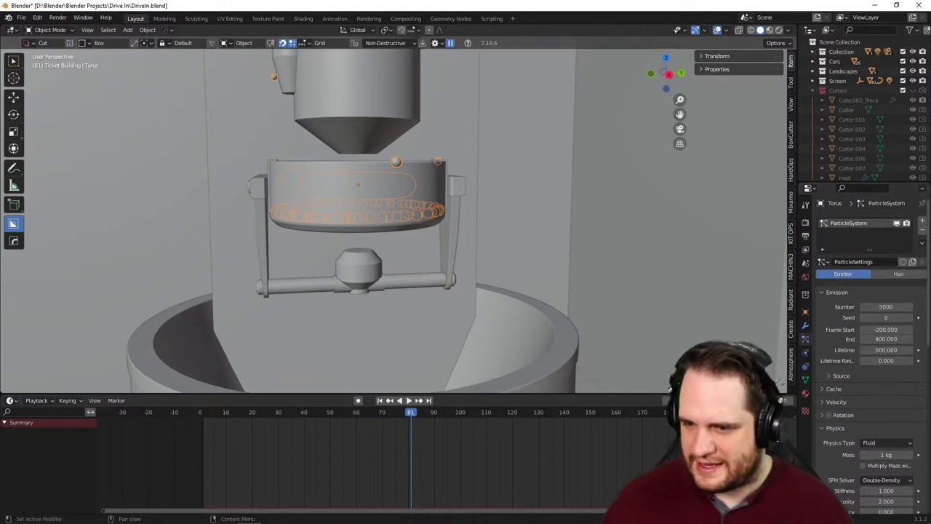
# - Replace the torus particle system with a new one whose settings are named 'Popcorn Particle'
pyautogui.click(923, 230)
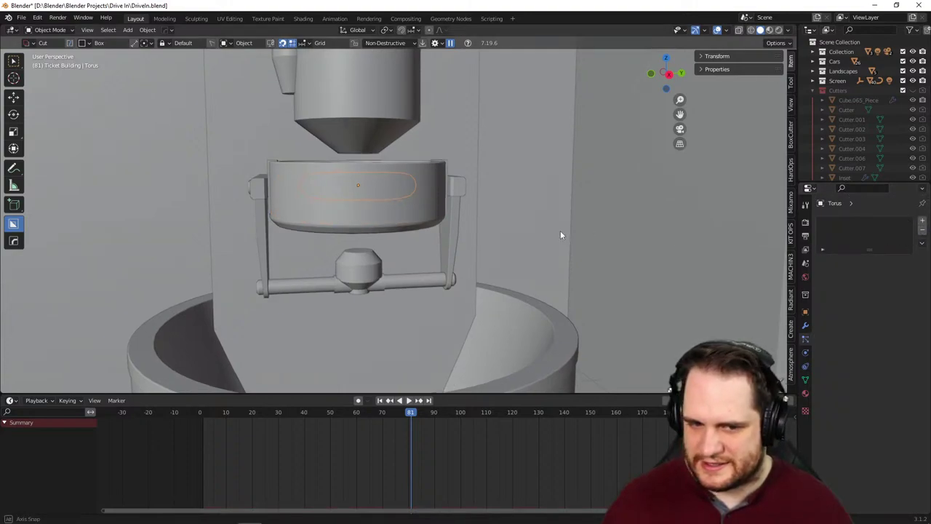
pyautogui.moveTo(560, 230); pyautogui.dragTo(511, 256, button='middle')
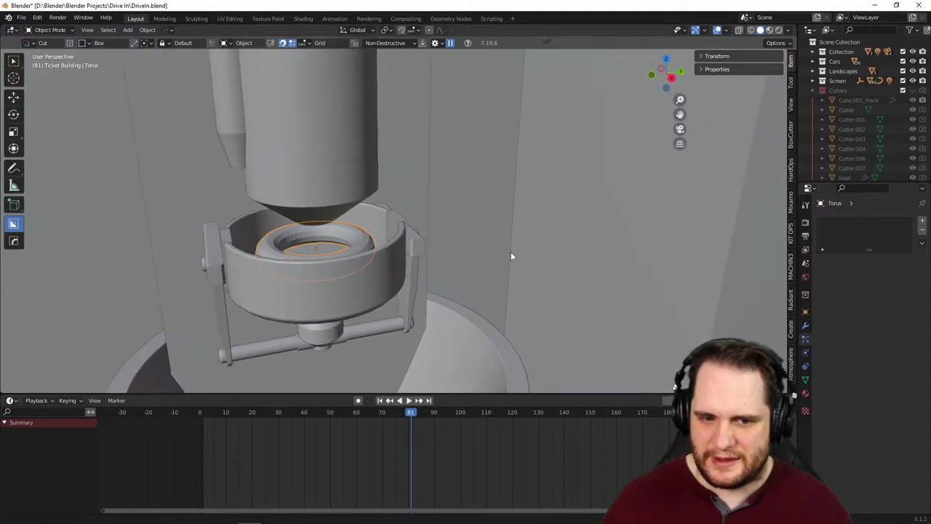
pyautogui.click(922, 222)
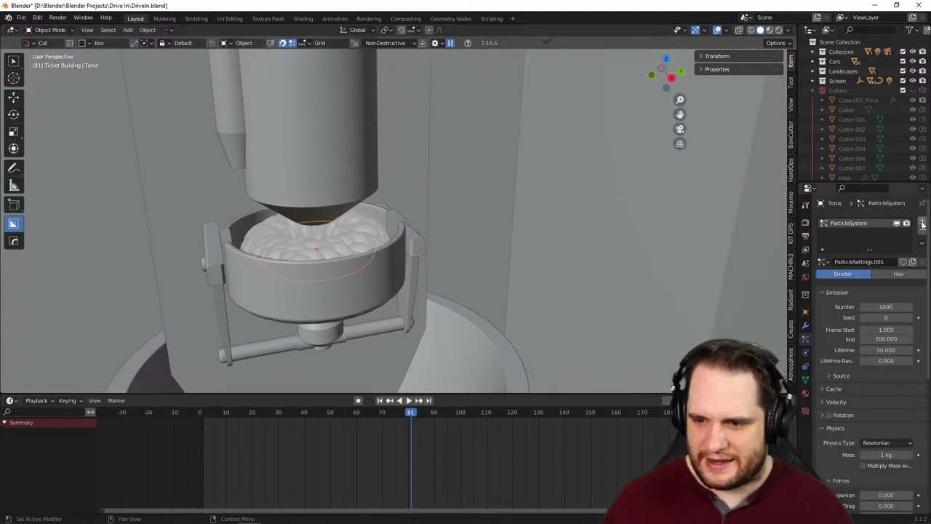
pyautogui.rightClick(847, 225)
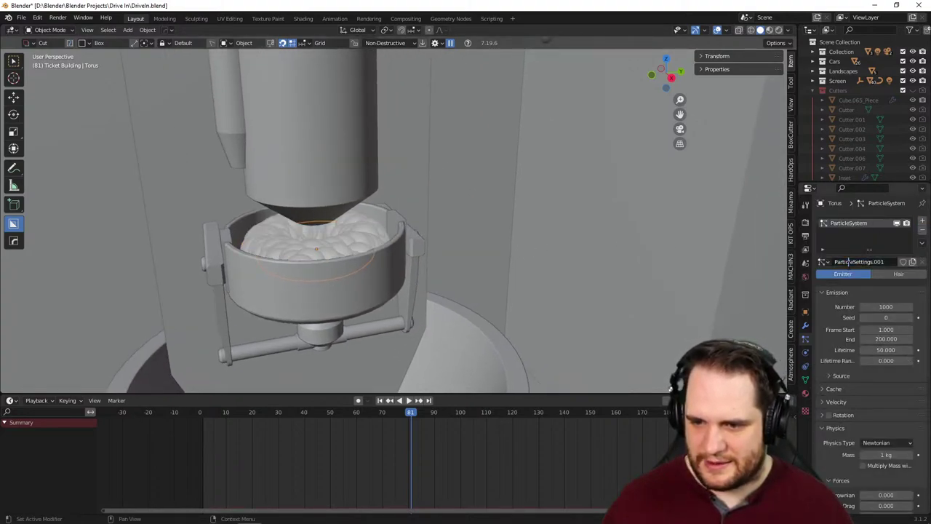
pyautogui.doubleClick(848, 262)
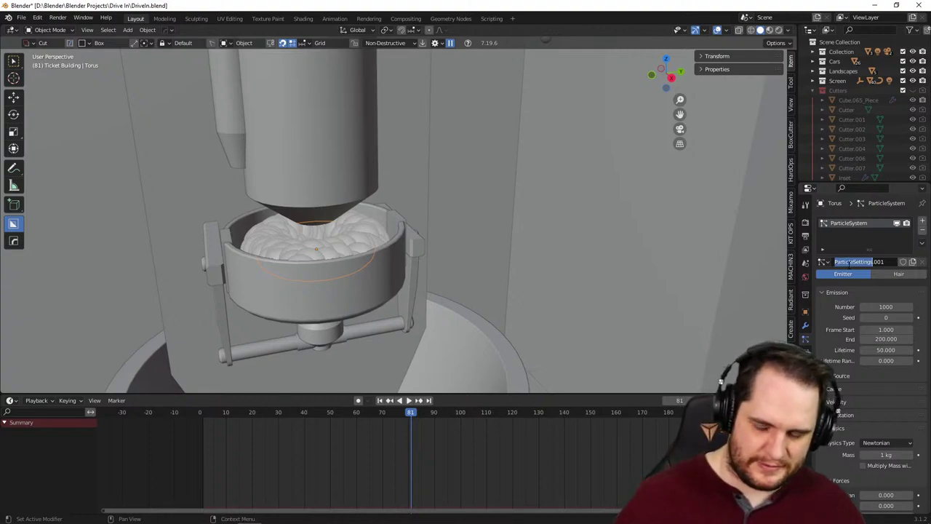
pyautogui.write('A')
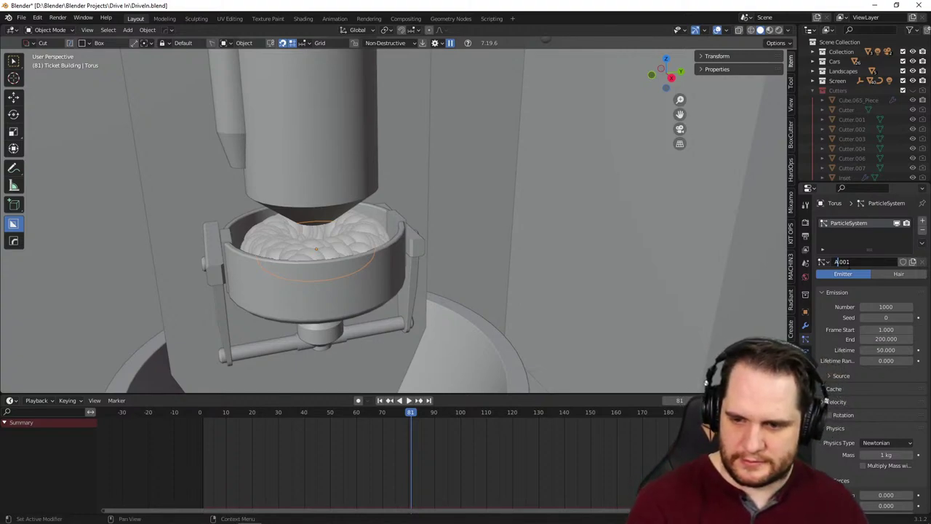
pyautogui.press('End')
pyautogui.press('BackSpace')
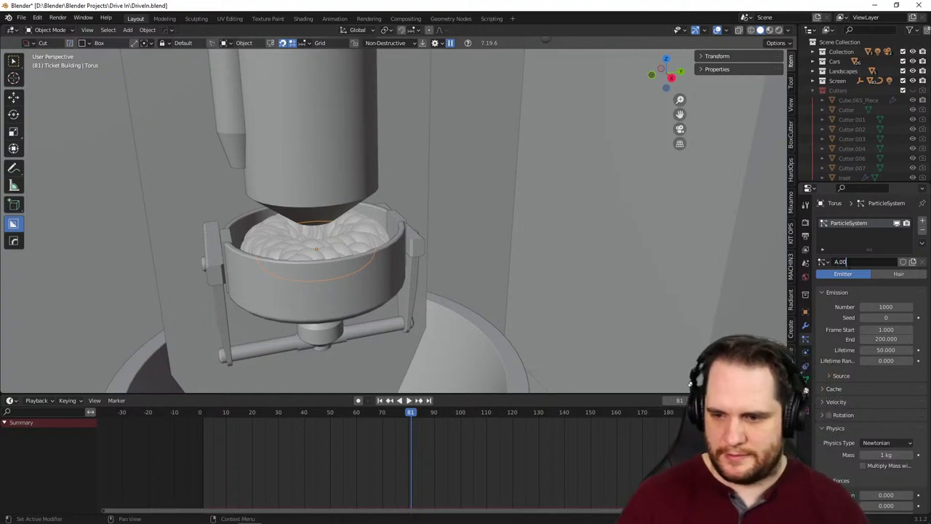
pyautogui.press('BackSpace')
pyautogui.press('BackSpace')
pyautogui.press('BackSpace')
pyautogui.press('BackSpace')
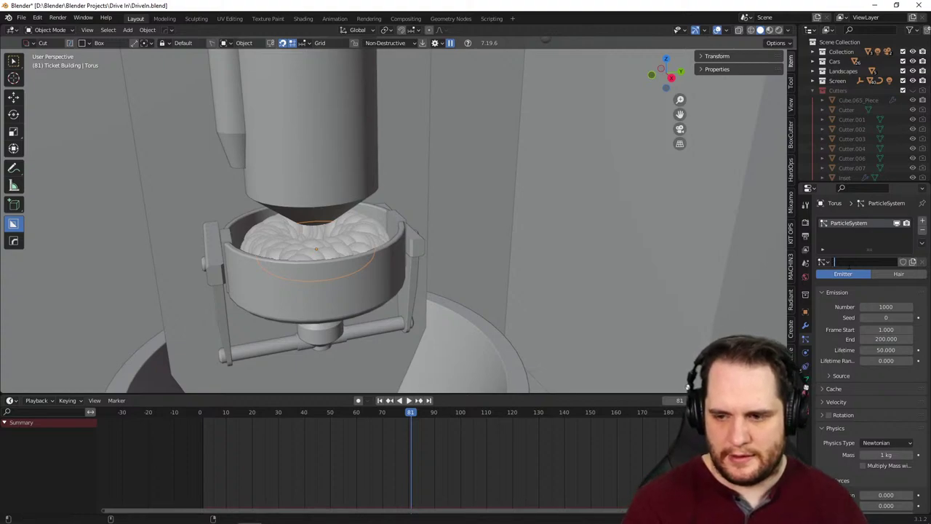
pyautogui.write('Popcorn')
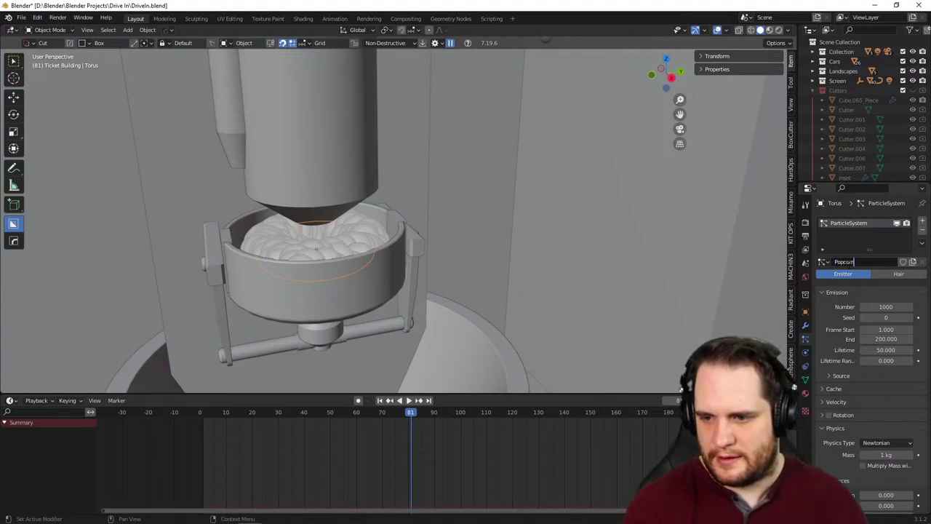
pyautogui.write(' Particle')
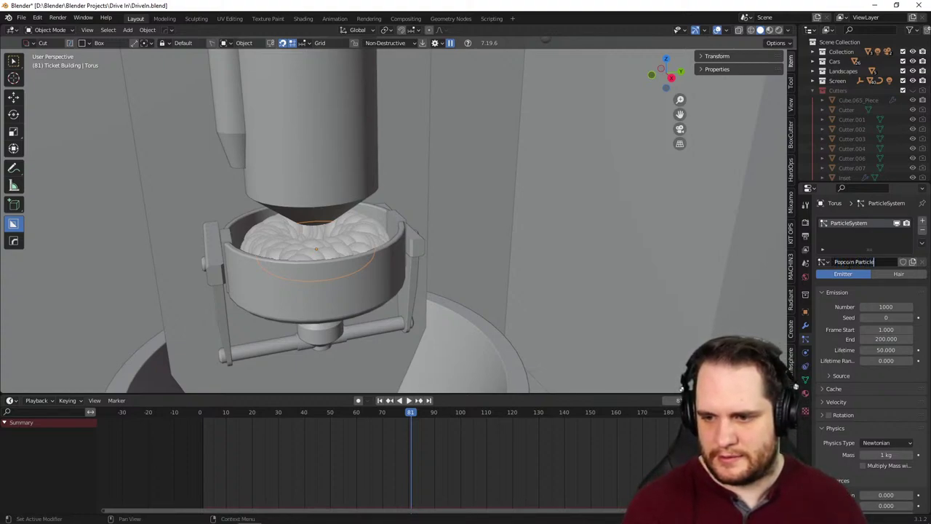
pyautogui.press('Return')
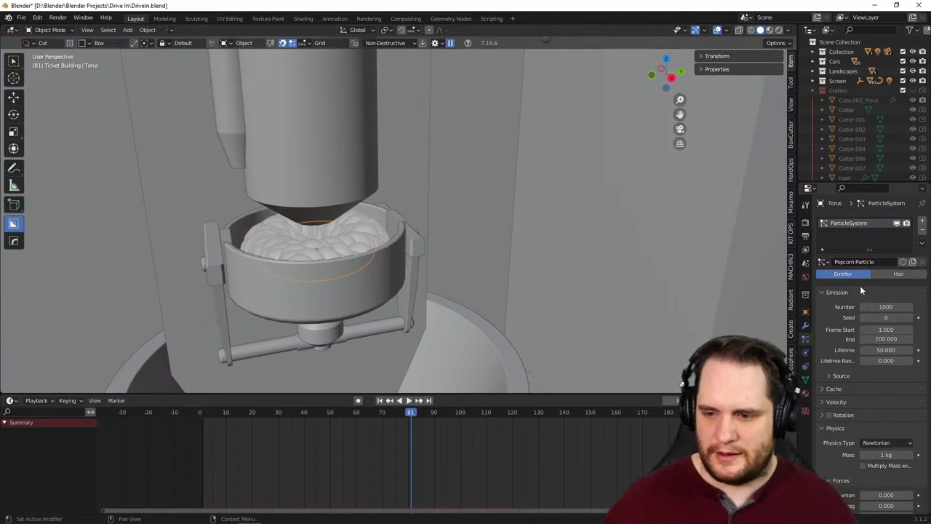
# - Switch Popcorn Particle to Fluid physics and preview the animation
pyautogui.scroll(-3, 862, 291)
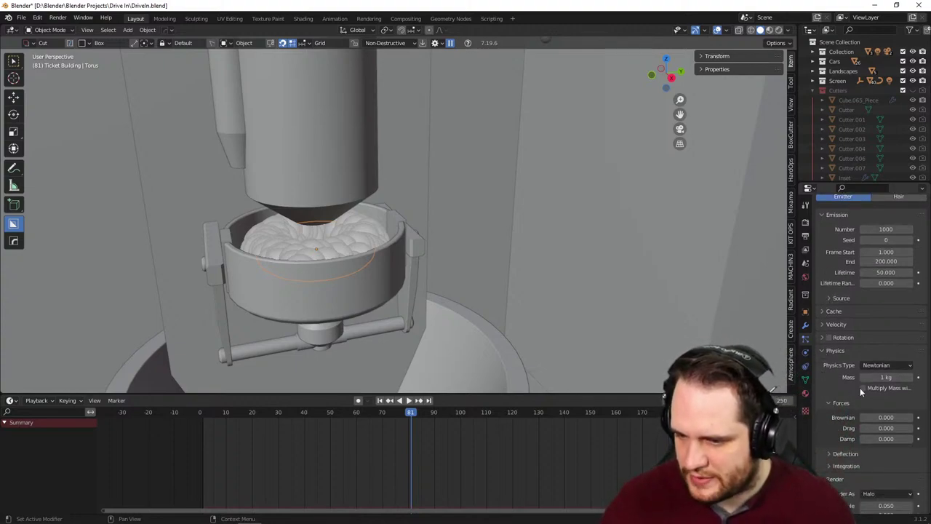
pyautogui.click(876, 366)
pyautogui.click(877, 420)
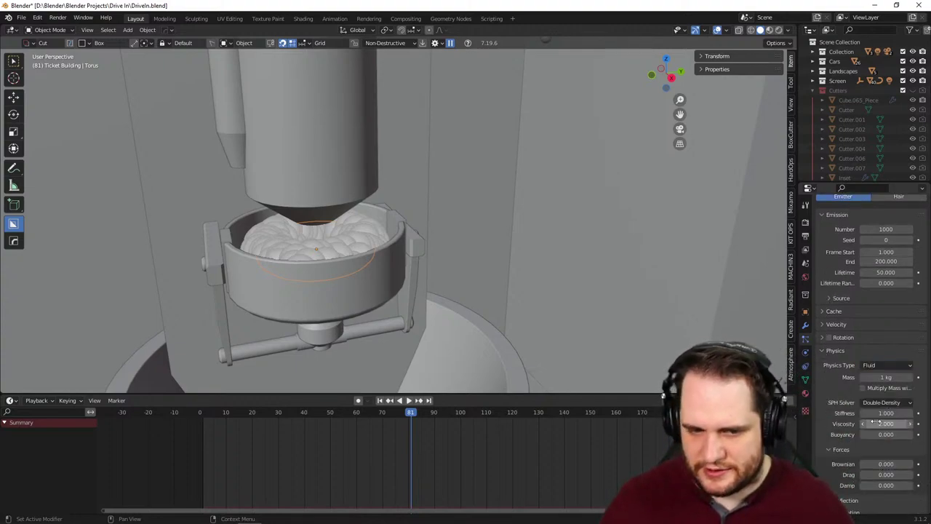
pyautogui.press('space')
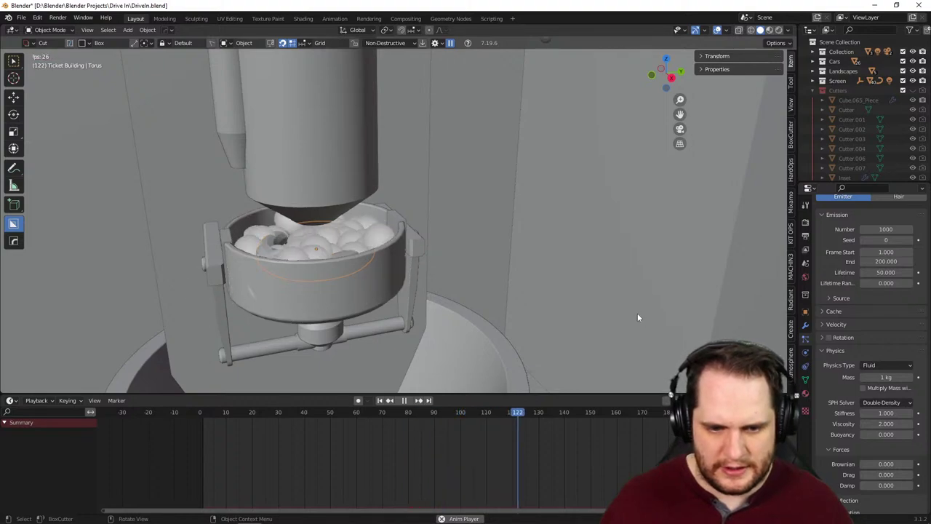
pyautogui.press('space')
pyautogui.scroll(-2, 852, 430)
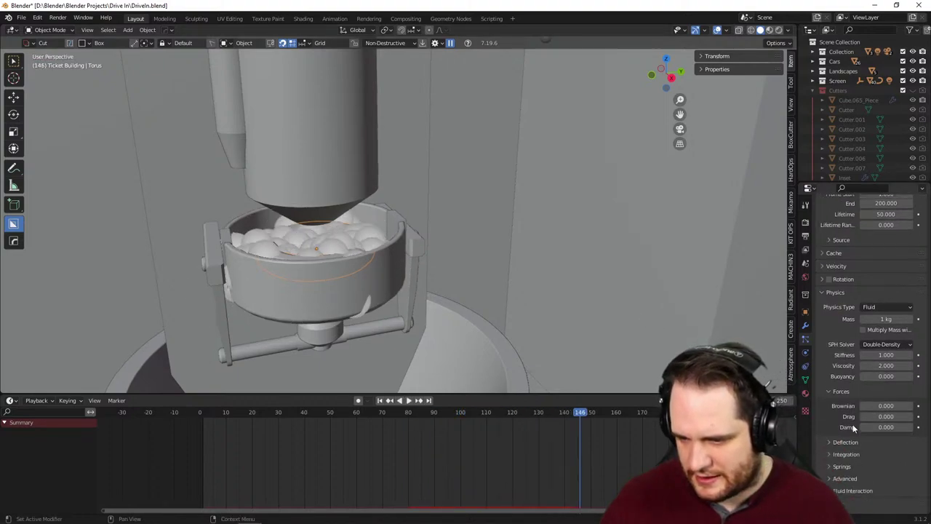
pyautogui.moveTo(610, 263); pyautogui.dragTo(537, 210, button='middle')
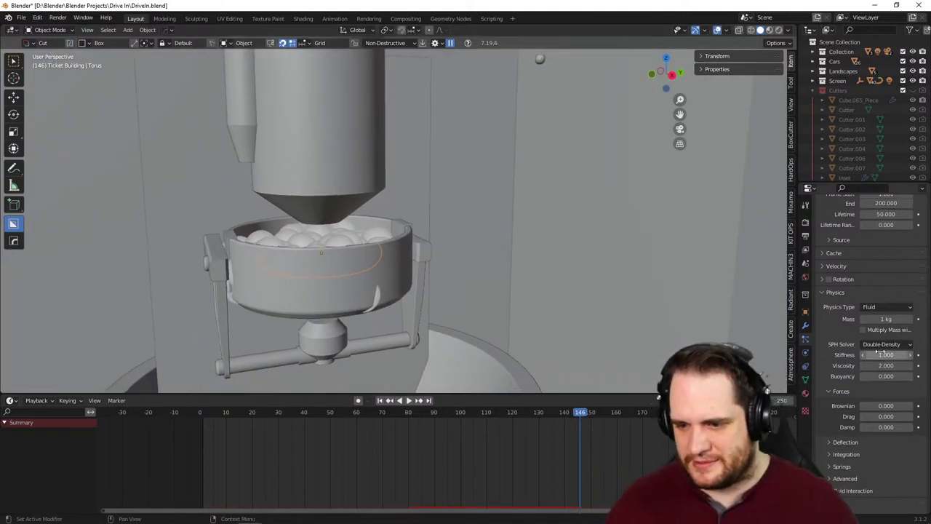
# - Review Popcorn Particle's emission and render settings: 1000 particles, Halo at scale 0.050
pyautogui.scroll(1, 853, 275)
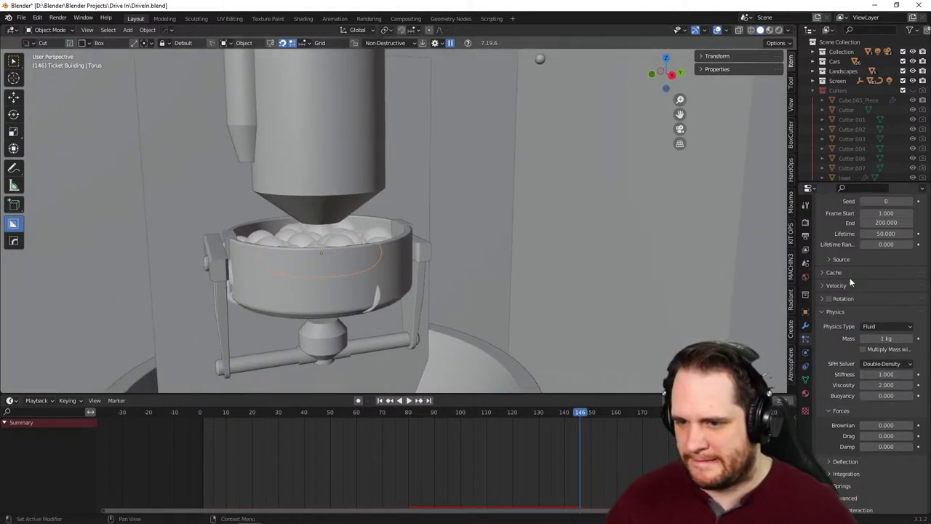
pyautogui.click(830, 259)
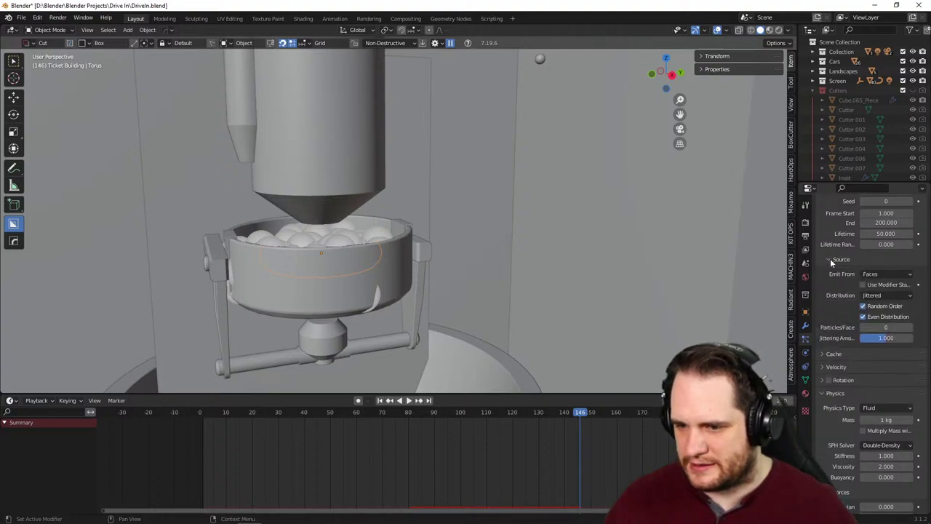
pyautogui.scroll(-5, 852, 325)
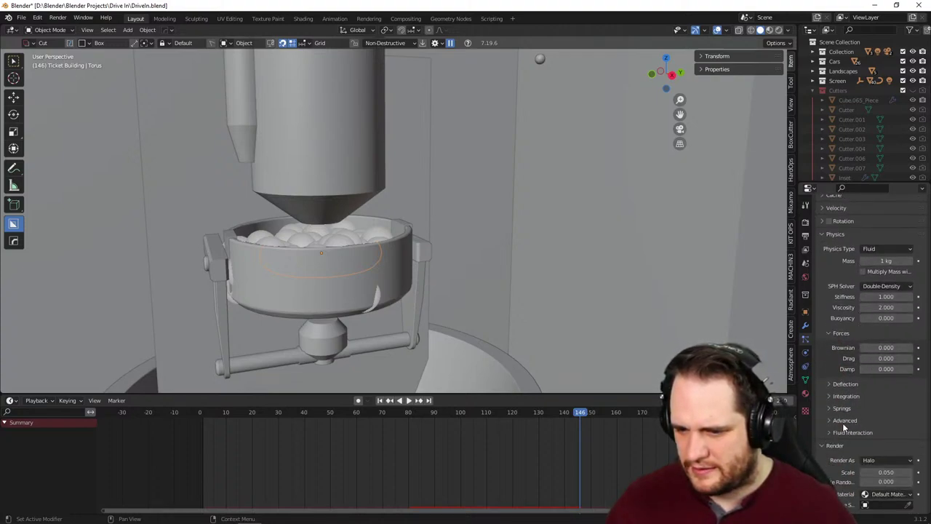
pyautogui.scroll(2, 857, 415)
pyautogui.scroll(2, 857, 414)
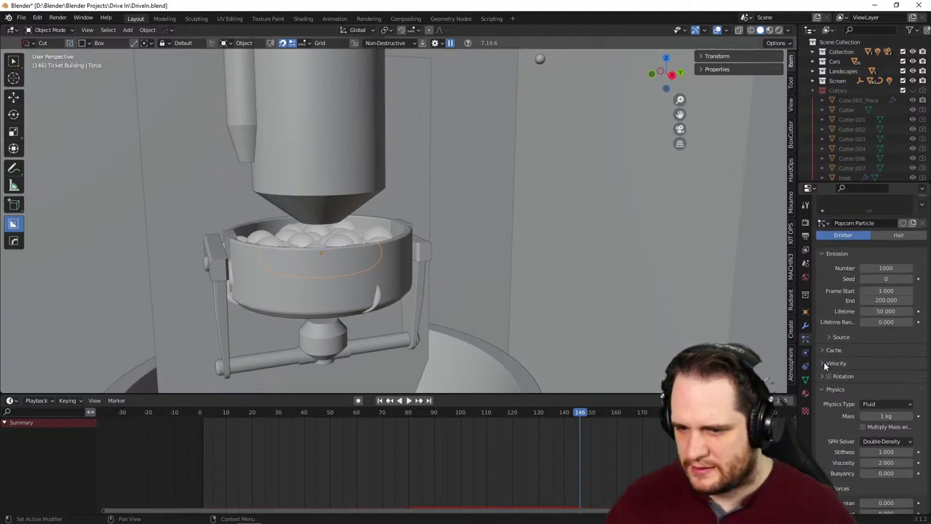
pyautogui.scroll(-2, 830, 400)
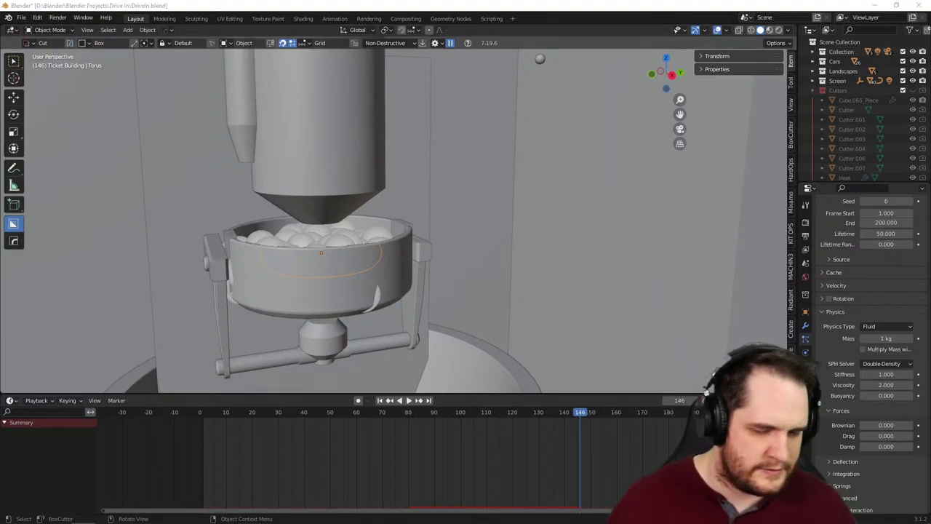
pyautogui.scroll(3, 901, 383)
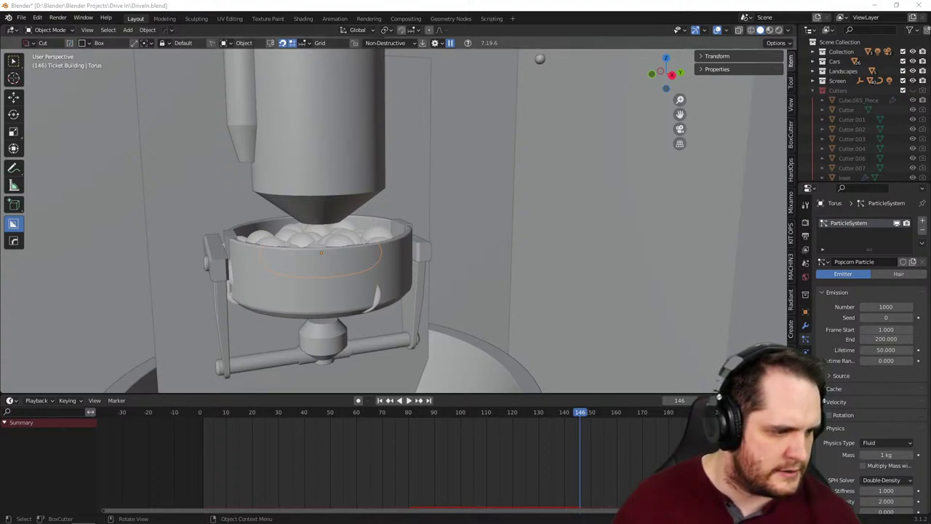
pyautogui.scroll(-4, 850, 398)
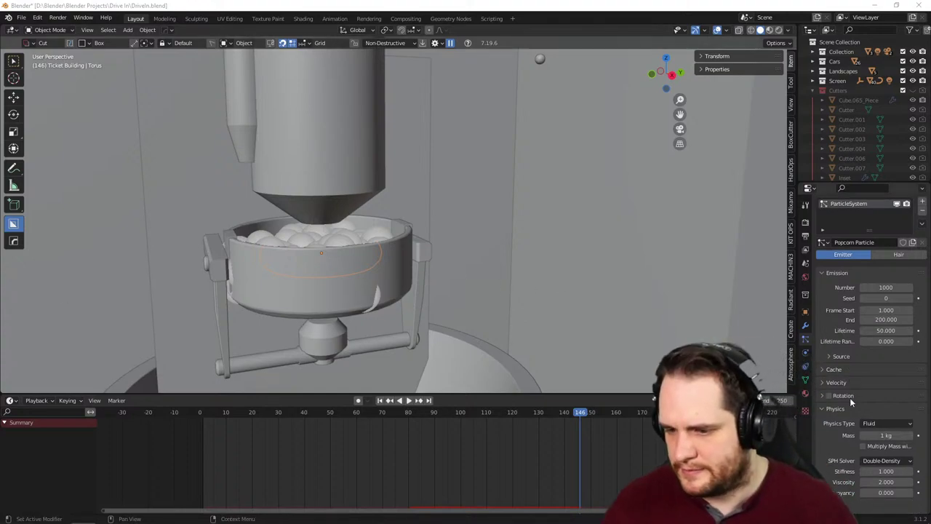
pyautogui.scroll(-3, 850, 398)
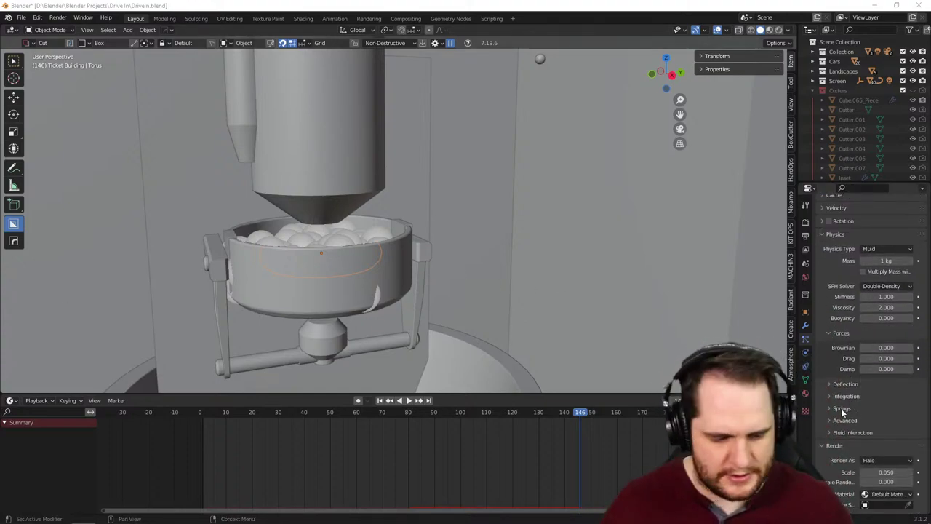
pyautogui.scroll(-5, 851, 421)
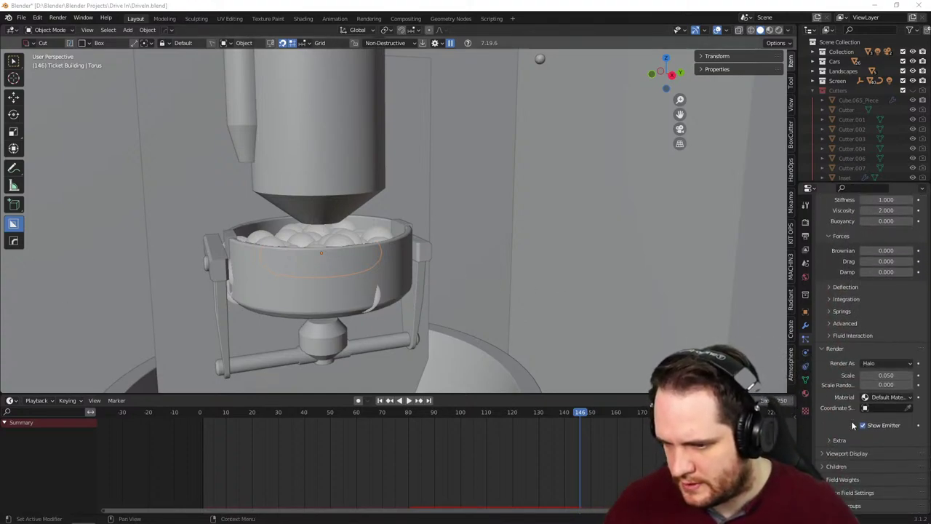
pyautogui.click(883, 364)
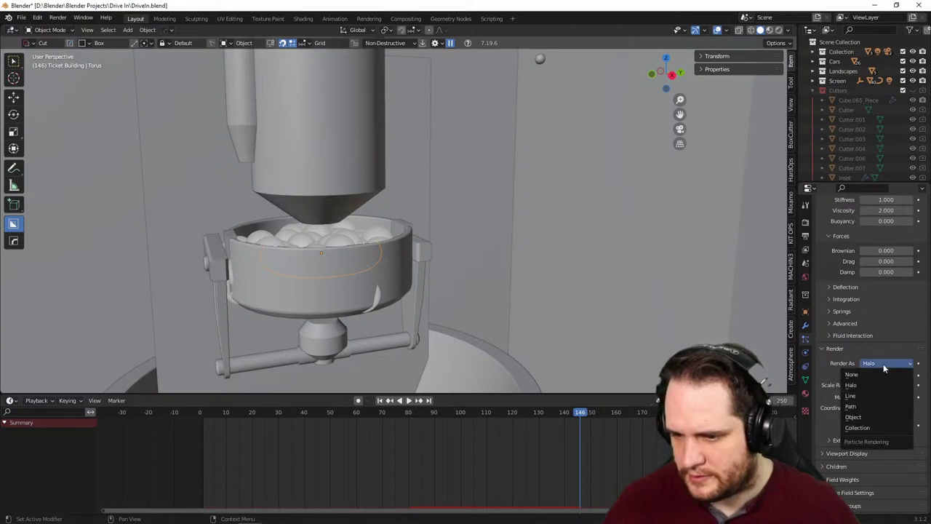
pyautogui.click(871, 416)
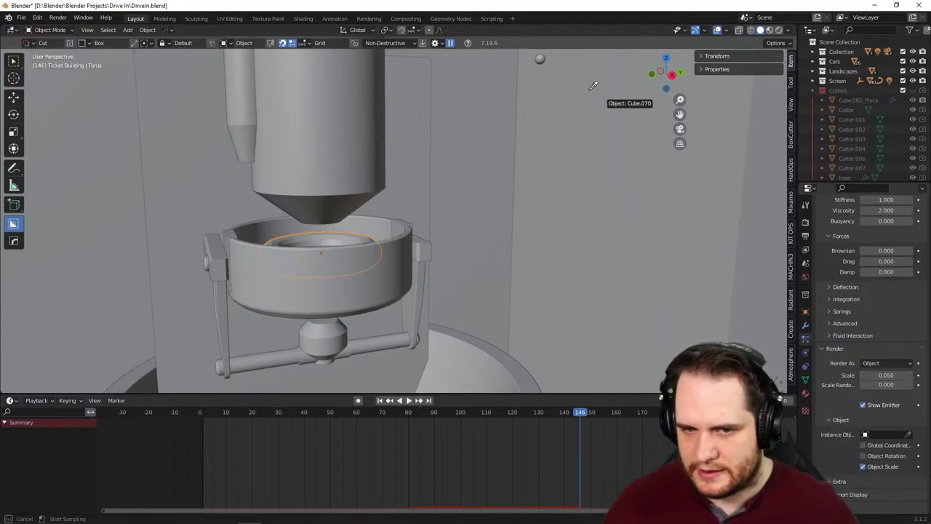
pyautogui.click(540, 58)
pyautogui.moveTo(490, 143); pyautogui.dragTo(471, 179, button='middle')
pyautogui.scroll(5, 404, 246)
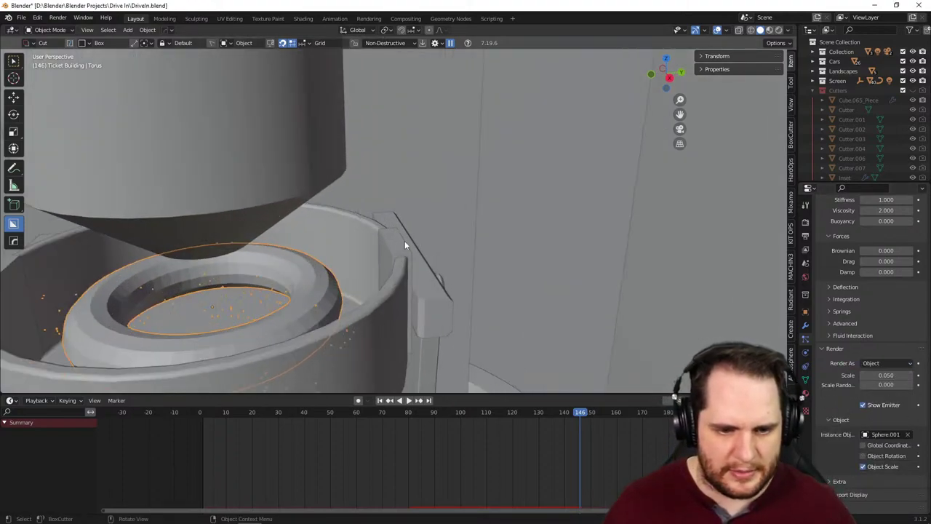
pyautogui.moveTo(303, 300); pyautogui.dragTo(688, 257, button='middle')
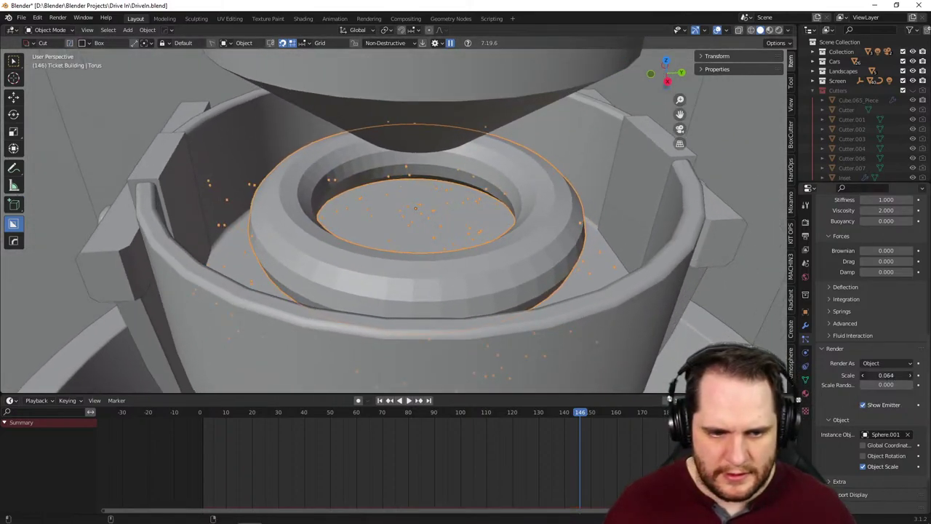
pyautogui.moveTo(886, 375); pyautogui.dragTo(903, 375)
pyautogui.moveTo(537, 219); pyautogui.dragTo(508, 201, button='middle')
pyautogui.press('space')
pyautogui.scroll(-4, 537, 244)
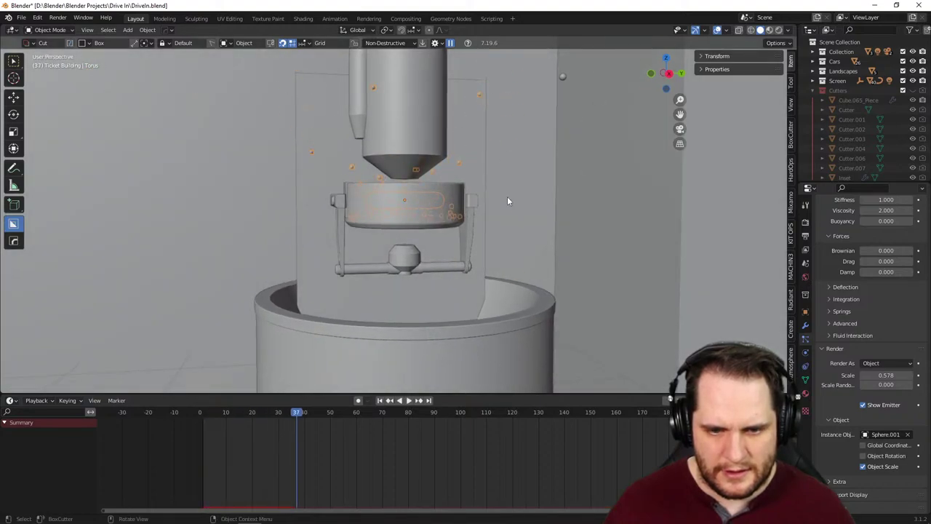
pyautogui.scroll(-6, 507, 201)
pyautogui.moveTo(447, 240)
pyautogui.mouseDown(button='middle')
pyautogui.moveTo(433, 205)
pyautogui.moveTo(420, 243)
pyautogui.moveTo(430, 267)
pyautogui.moveTo(439, 247)
pyautogui.moveTo(439, 256)
pyautogui.mouseUp(button='middle')
pyautogui.scroll(3, 429, 268)
pyautogui.scroll(-6, 428, 265)
pyautogui.scroll(-4, 428, 267)
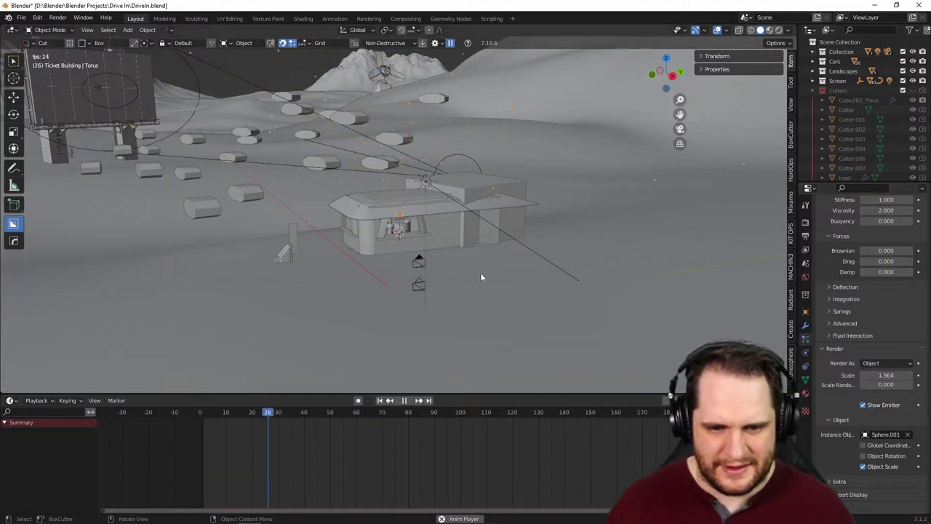
# - Stop the popcorn playback at frame 223 and inspect the kettle and Fluid particle settings
pyautogui.moveTo(478, 277); pyautogui.dragTo(439, 290, button='middle')
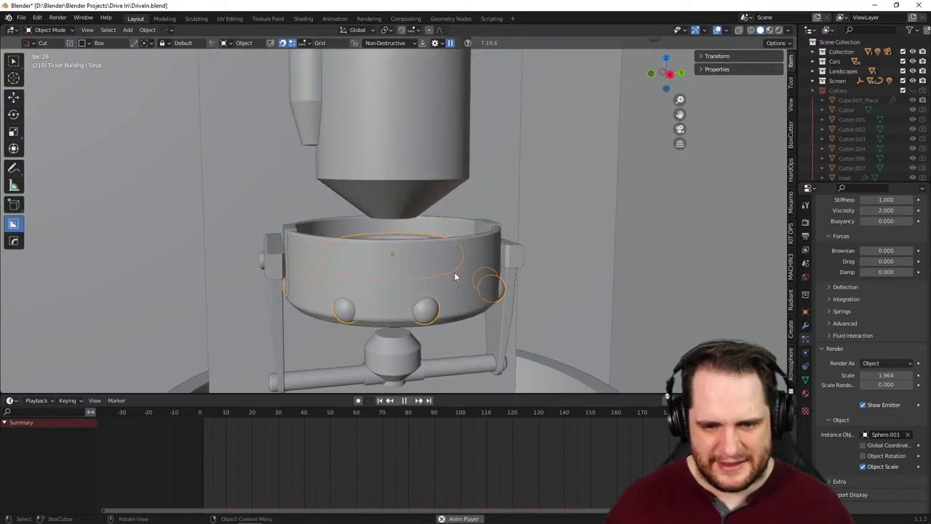
pyautogui.press('space')
pyautogui.scroll(-6, 453, 306)
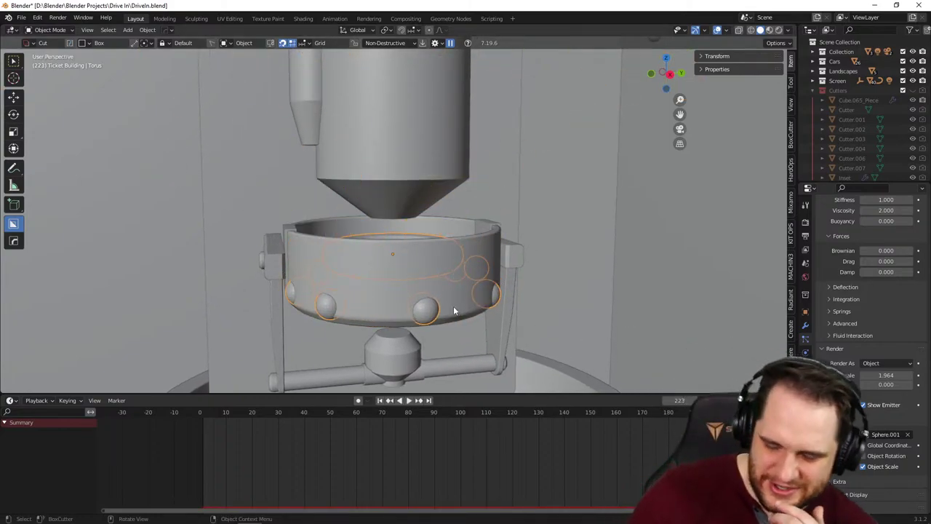
pyautogui.moveTo(417, 315); pyautogui.dragTo(418, 319, button='middle')
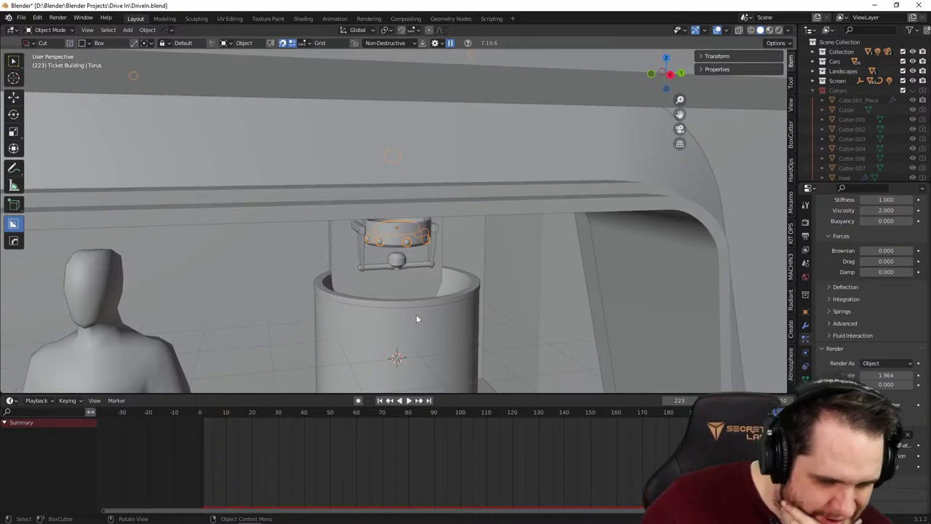
pyautogui.scroll(-8, 416, 318)
pyautogui.scroll(10, 414, 311)
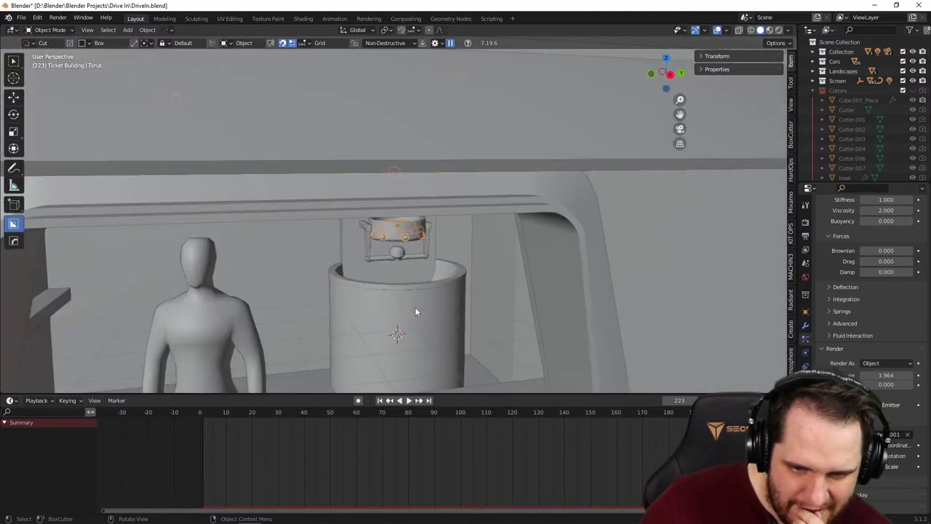
pyautogui.moveTo(387, 309); pyautogui.dragTo(411, 307, button='middle')
pyautogui.scroll(-5, 399, 324)
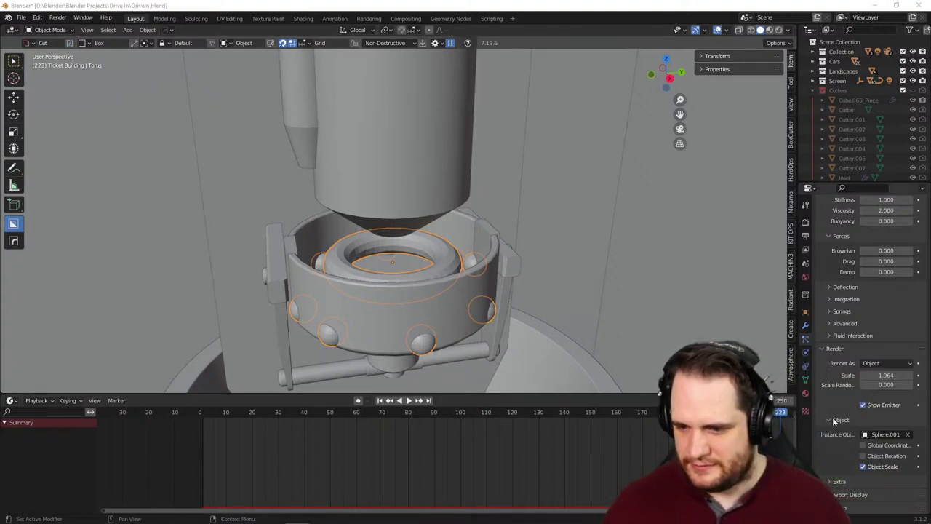
pyautogui.scroll(-3, 855, 416)
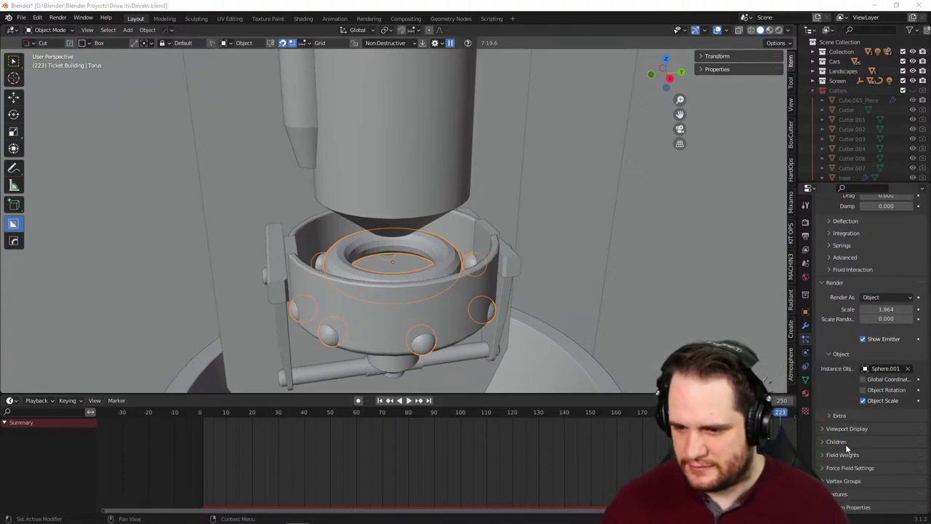
pyautogui.scroll(7, 855, 401)
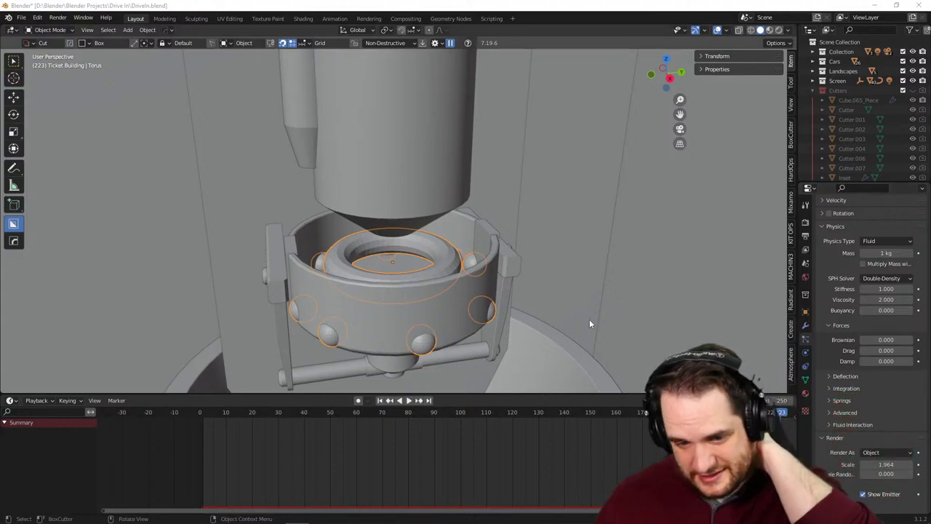
# - Open the kettle bowl's Physics properties and play the simulation to frame 29
pyautogui.click(459, 326)
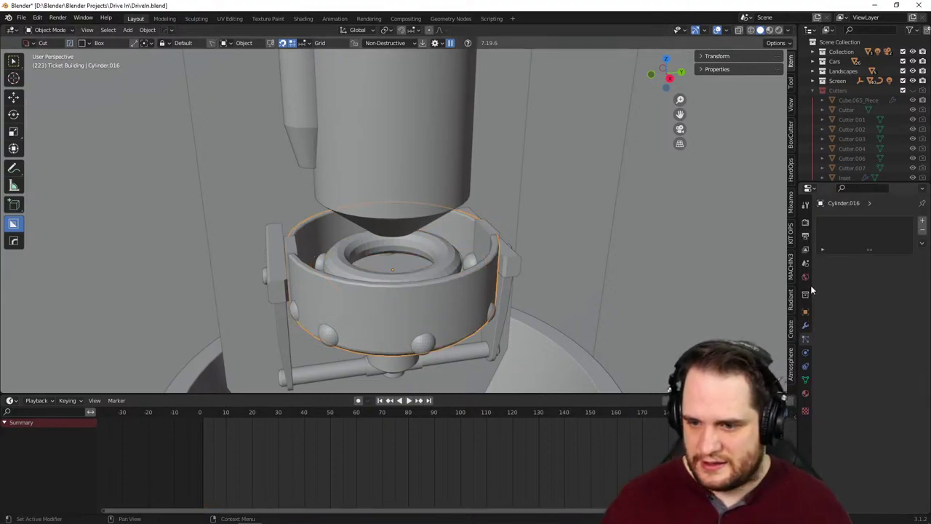
pyautogui.click(805, 326)
pyautogui.click(807, 353)
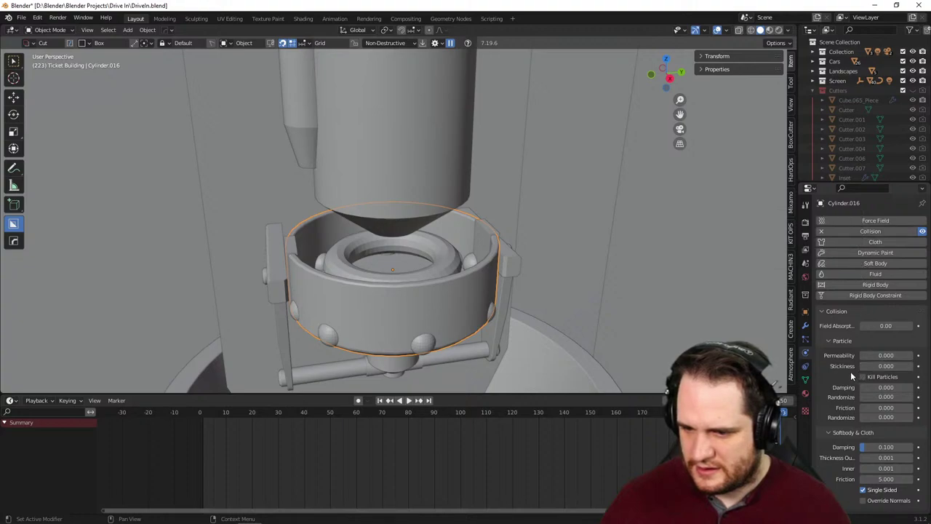
pyautogui.press('space')
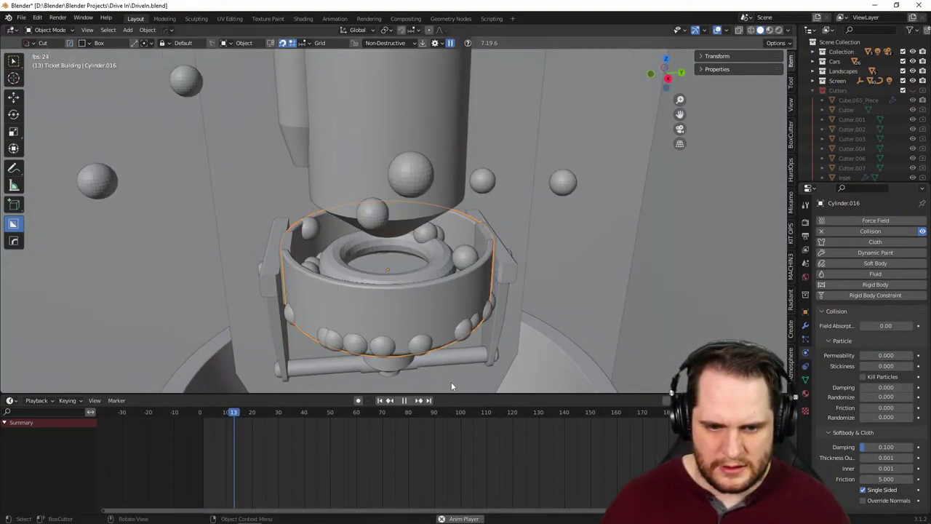
pyautogui.press('space')
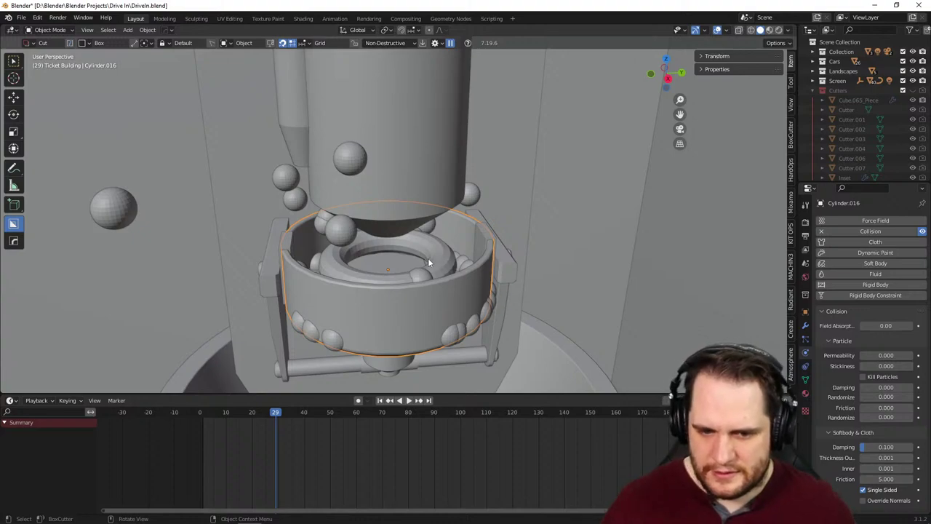
# - Remove Collision physics from the Torus emitter and from Sphere.001
pyautogui.click(496, 274)
pyautogui.click(821, 231)
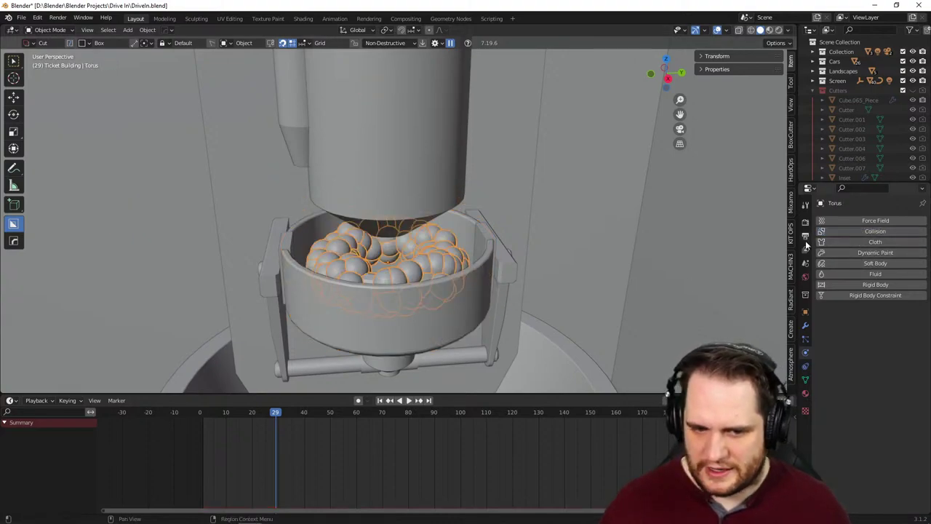
pyautogui.press('space')
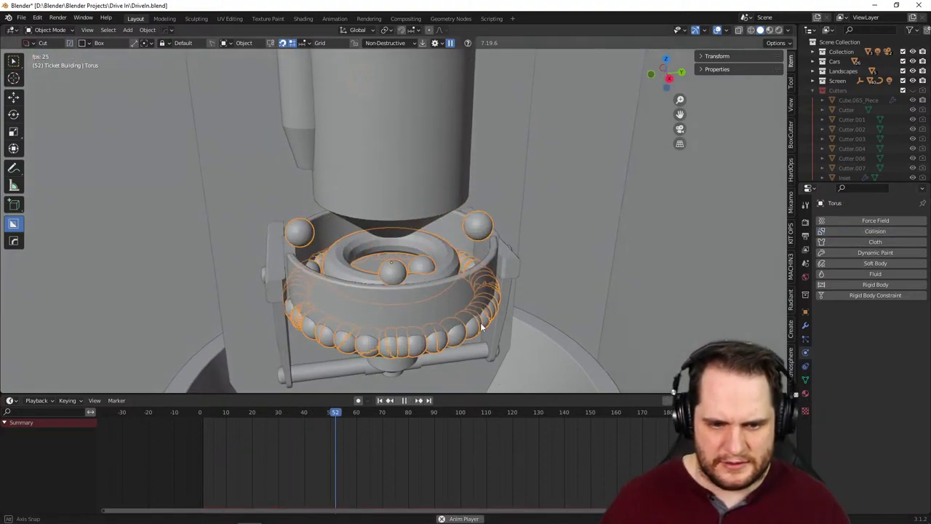
pyautogui.moveTo(497, 320); pyautogui.dragTo(437, 308, button='middle')
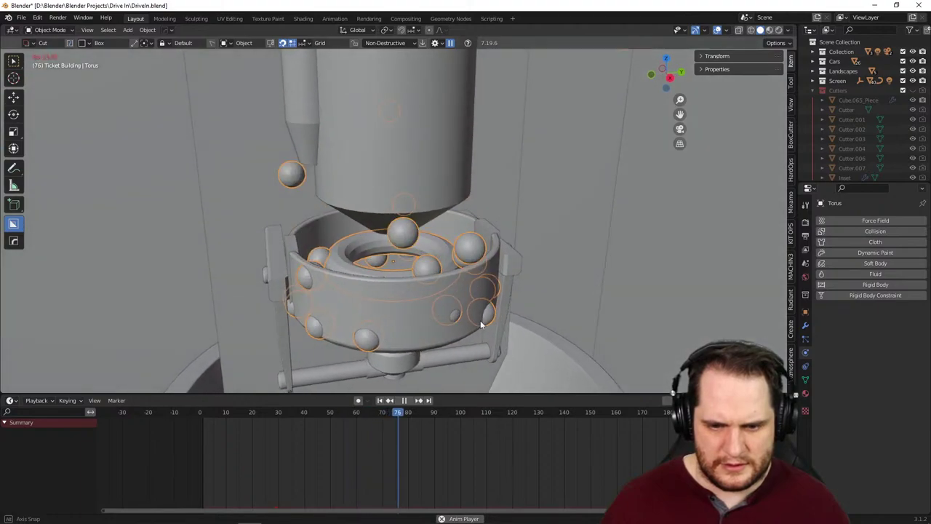
pyautogui.press('space')
pyautogui.click(424, 306)
pyautogui.moveTo(437, 311); pyautogui.dragTo(553, 185, button='middle')
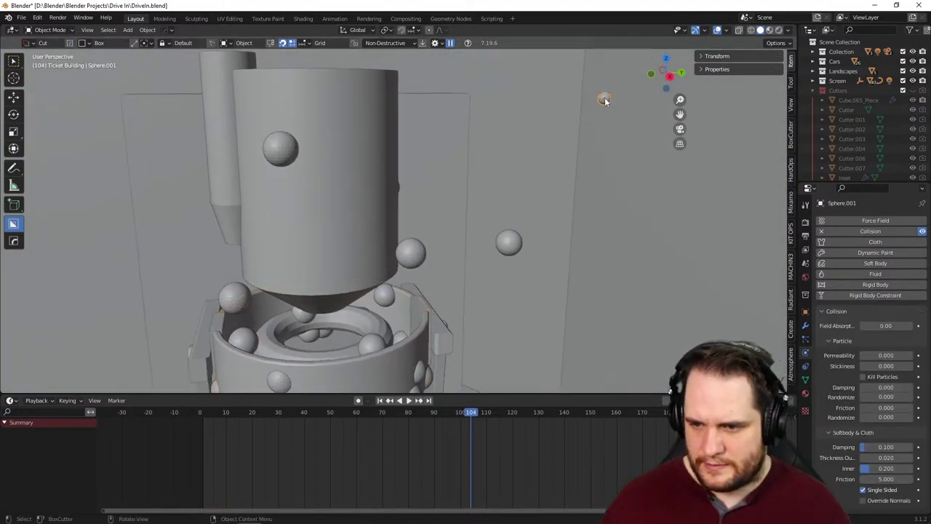
pyautogui.click(820, 231)
# - Scale the kettle wall Cylinder.016 taller along Z while replaying the simulation
pyautogui.click(387, 371)
pyautogui.press('space')
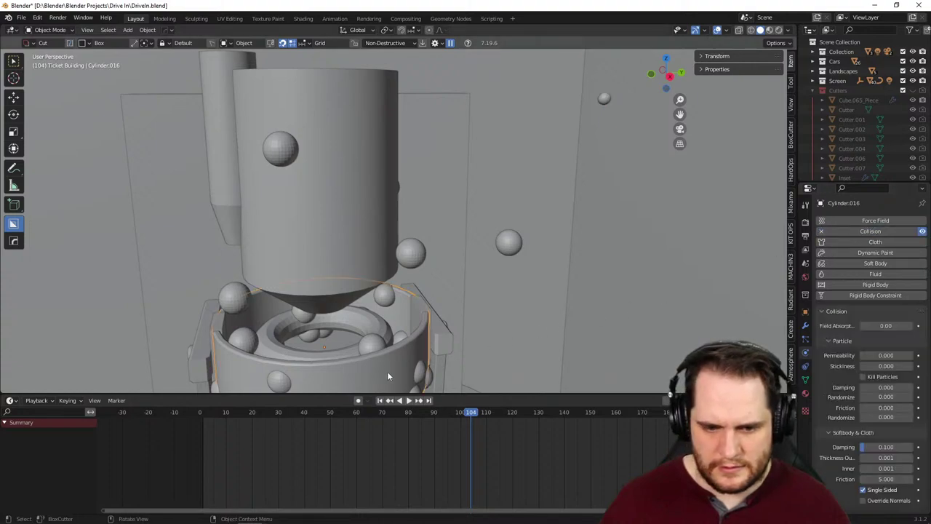
pyautogui.press('s')
pyautogui.press('z')
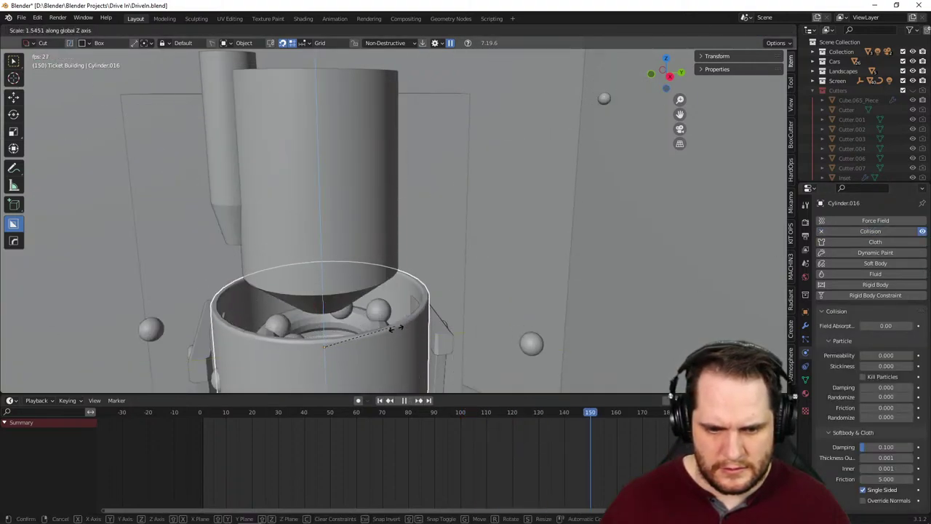
pyautogui.click(413, 345)
pyautogui.keyDown('shift'); pyautogui.moveTo(409, 351); pyautogui.dragTo(501, 261, button='middle'); pyautogui.keyUp('shift')
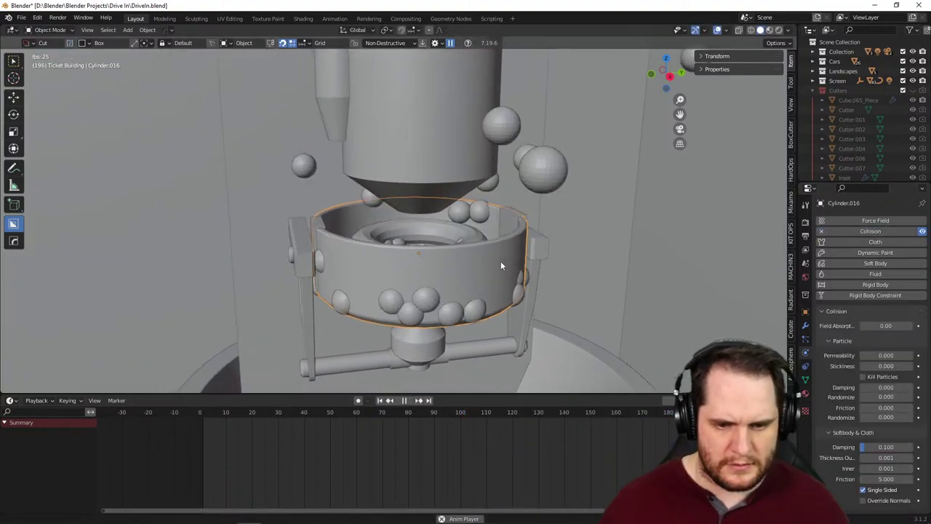
pyautogui.press('space')
pyautogui.scroll(1, 509, 320)
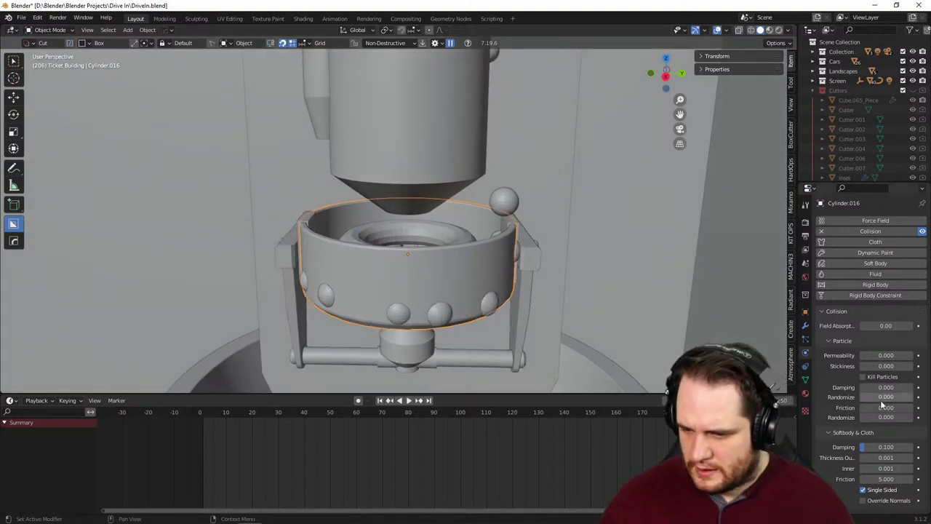
# - Raise the Torus emitter 0.59742 m along Z into the hopper
pyautogui.click(464, 245)
pyautogui.press('g')
pyautogui.press('x')
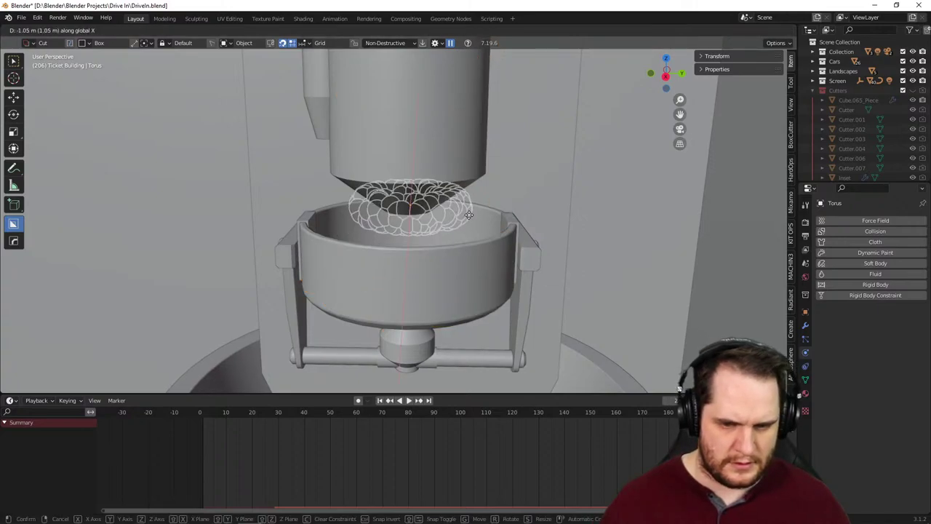
pyautogui.press('z')
pyautogui.click(459, 145)
# - Replay the simulation to frame 219 and display the torus's particle system modifier
pyautogui.press('space')
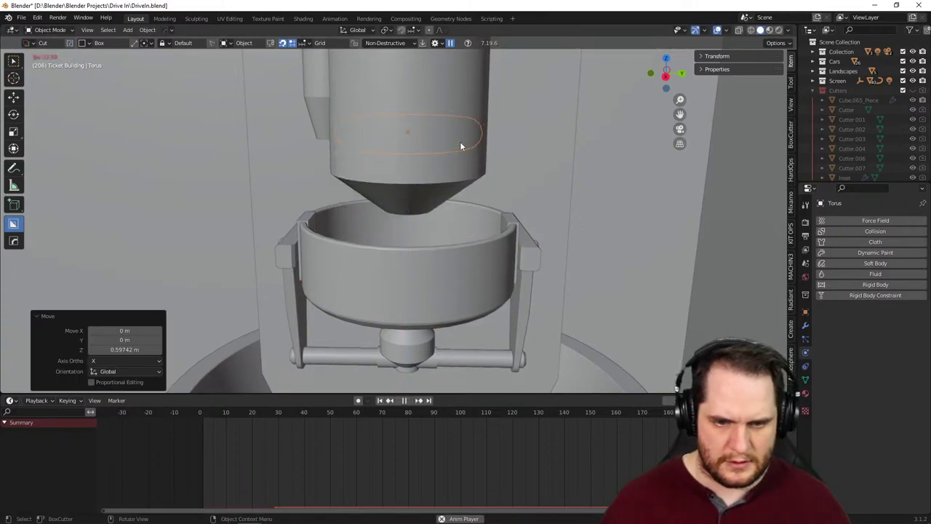
pyautogui.moveTo(460, 142); pyautogui.dragTo(454, 233, button='middle')
pyautogui.scroll(3, 466, 226)
pyautogui.scroll(4, 464, 231)
pyautogui.scroll(-4, 450, 223)
pyautogui.scroll(4, 452, 256)
pyautogui.scroll(-4, 451, 264)
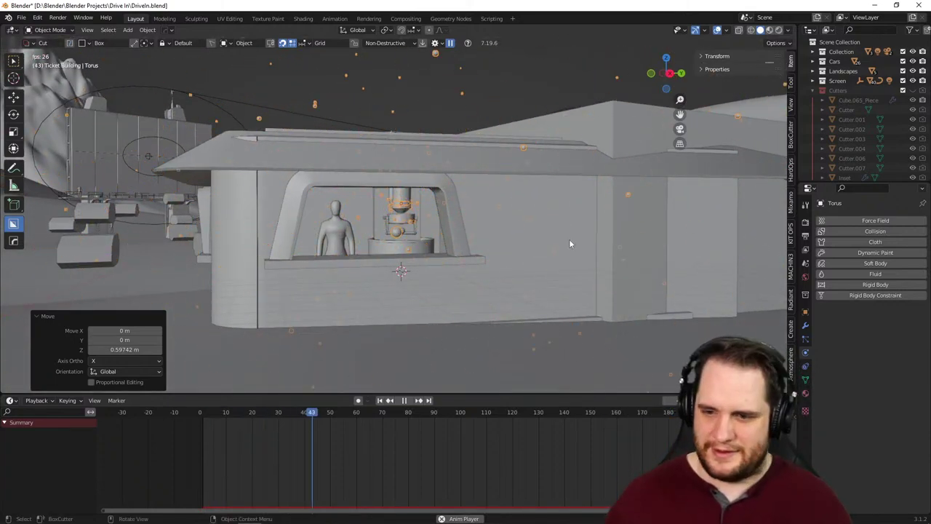
pyautogui.click(806, 327)
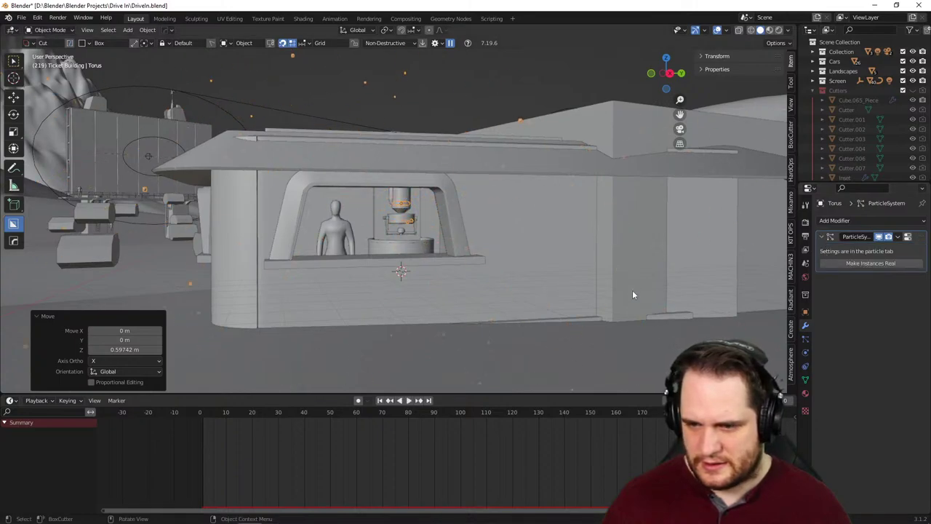
# - Raise the torus emitter vertically to 0.557 m and frame it in view
pyautogui.scroll(8, 369, 268)
pyautogui.moveTo(369, 268); pyautogui.dragTo(458, 258, button='middle')
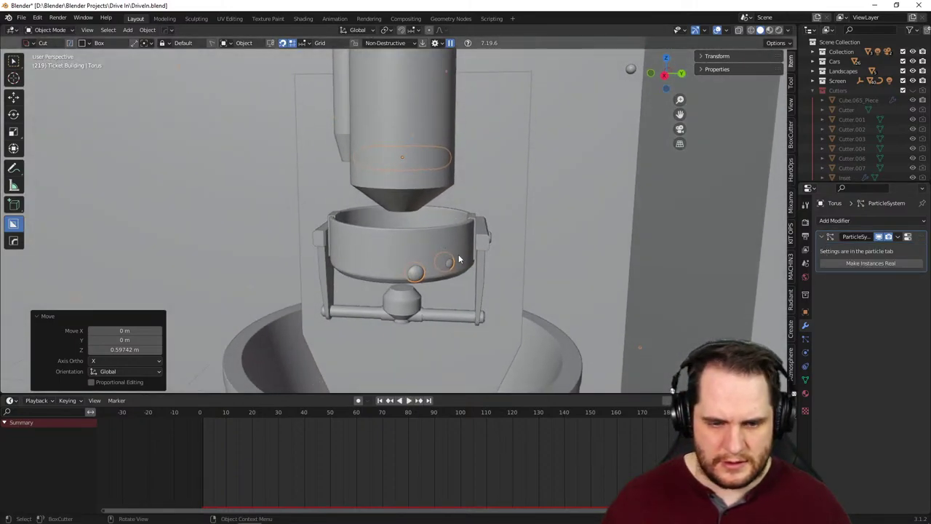
pyautogui.press('g')
pyautogui.press('z')
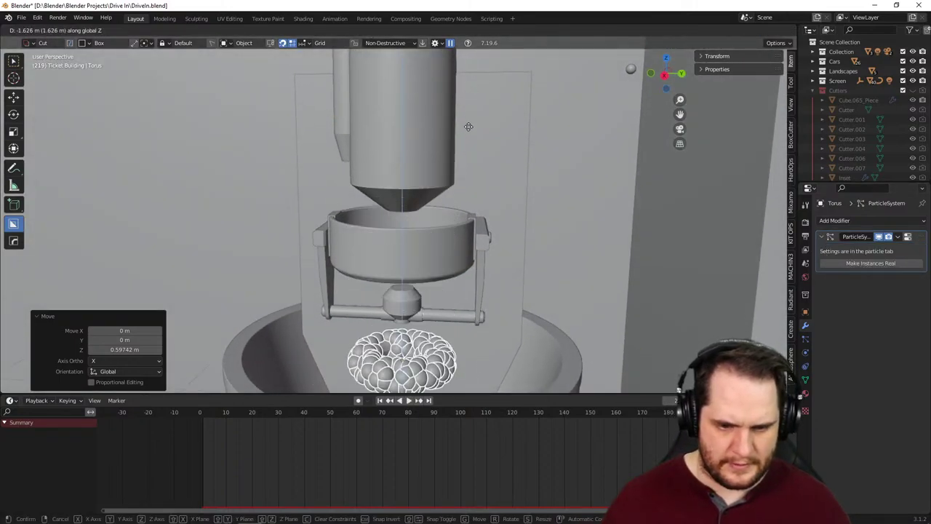
pyautogui.click(466, 347)
pyautogui.press('KP_Decimal')
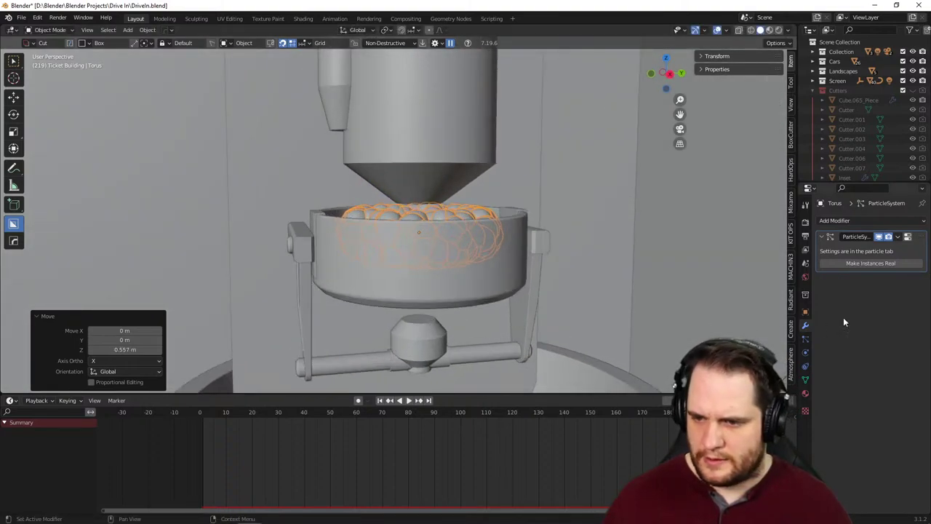
# - Lower the Popcorn Particle normal velocity to 0.021 m/s while the simulation plays
pyautogui.click(806, 339)
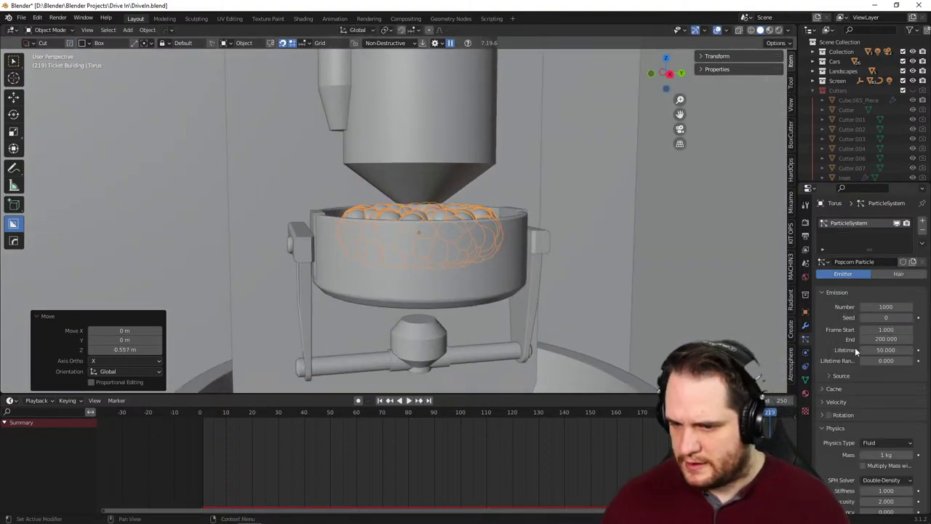
pyautogui.scroll(-2, 857, 347)
pyautogui.click(828, 364)
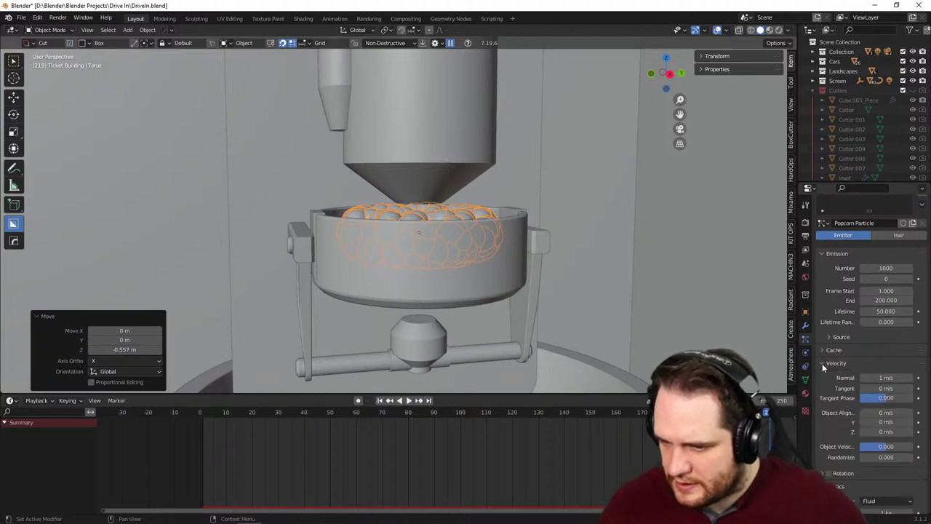
pyautogui.scroll(-2, 854, 371)
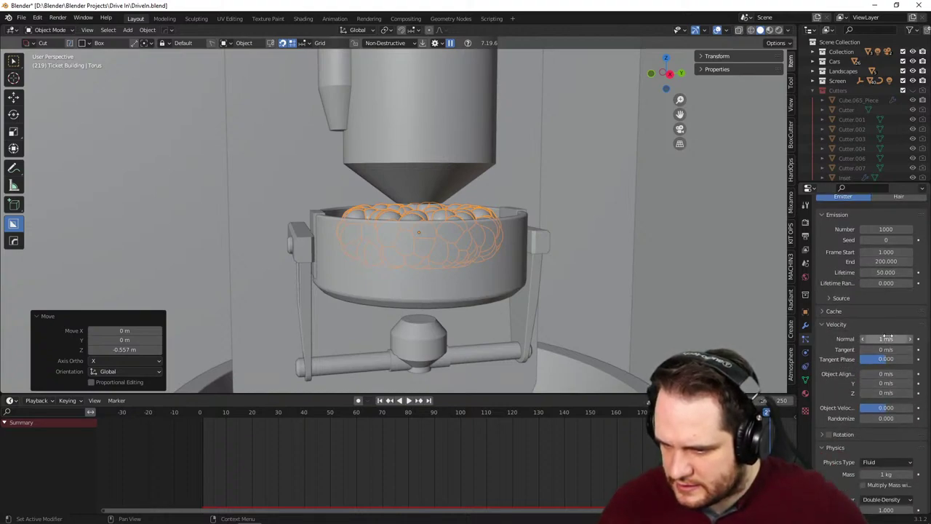
pyautogui.press('space')
pyautogui.moveTo(891, 340); pyautogui.dragTo(771, 339)
pyautogui.moveTo(888, 339); pyautogui.dragTo(890, 339)
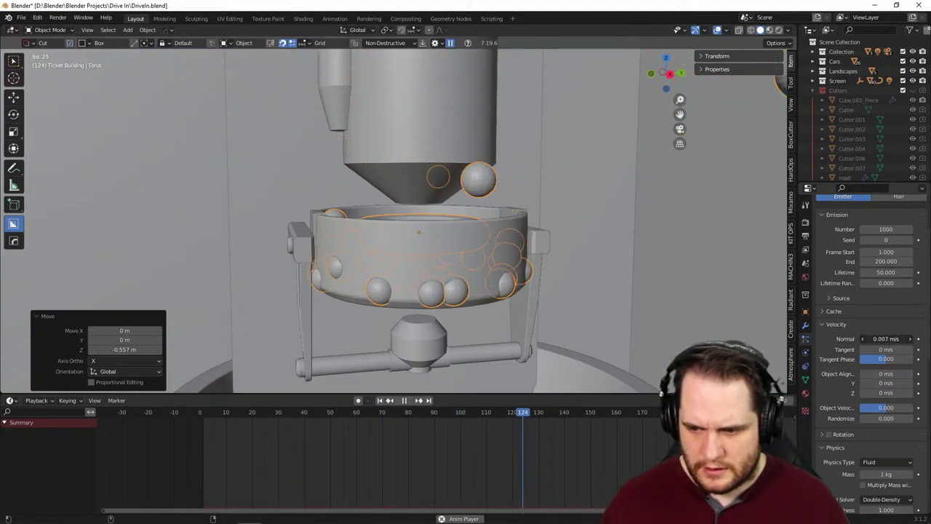
# - Drag the fluid physics Mass field up from 1 kg toward 1.619 kg
pyautogui.scroll(-12, 519, 256)
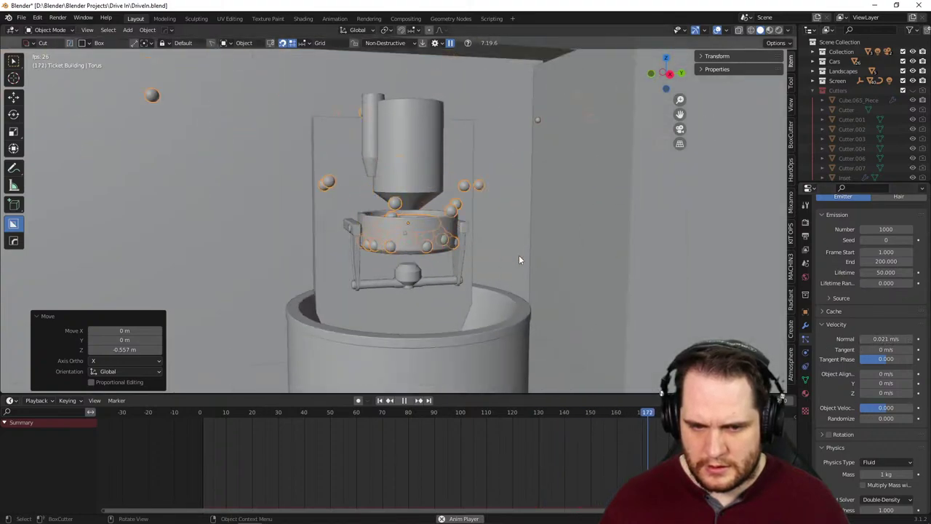
pyautogui.scroll(14, 397, 268)
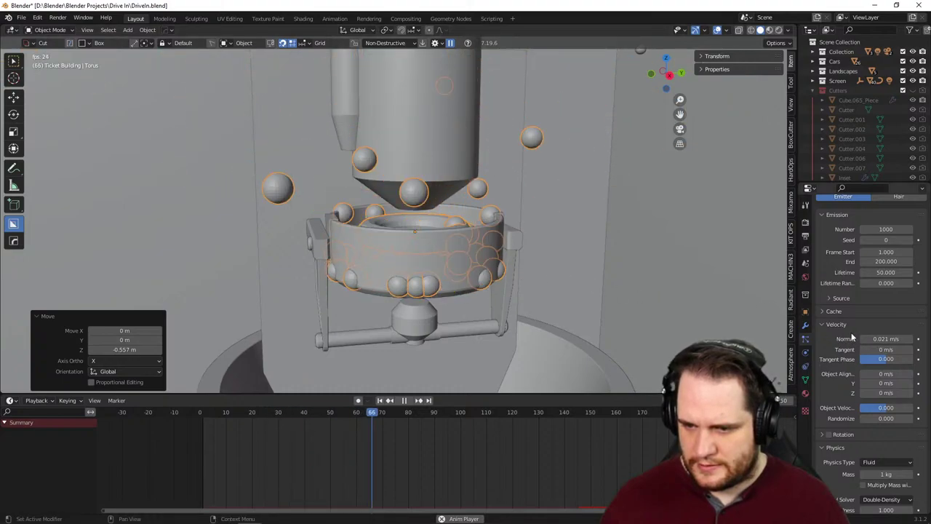
pyautogui.scroll(-4, 851, 334)
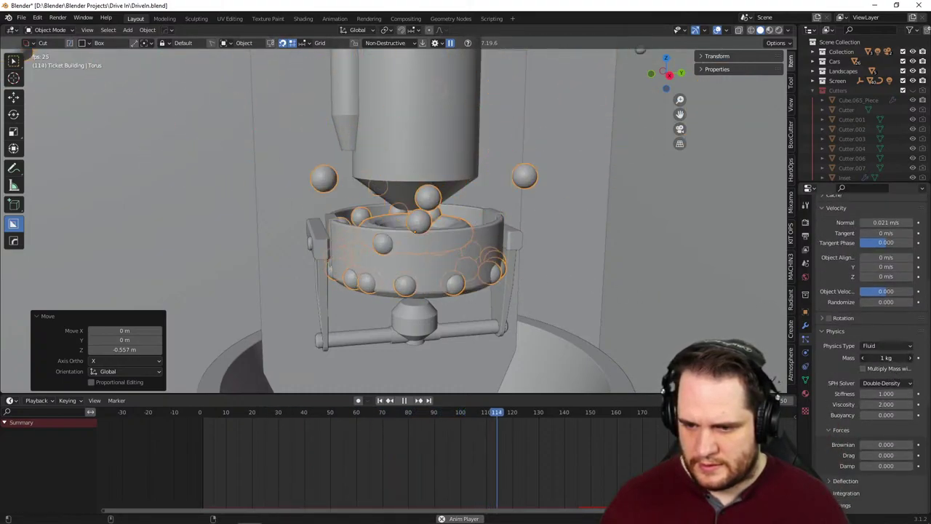
pyautogui.moveTo(886, 357); pyautogui.dragTo(924, 357)
# - Enter an exact popcorn particle mass of 10 kg
pyautogui.click(884, 357)
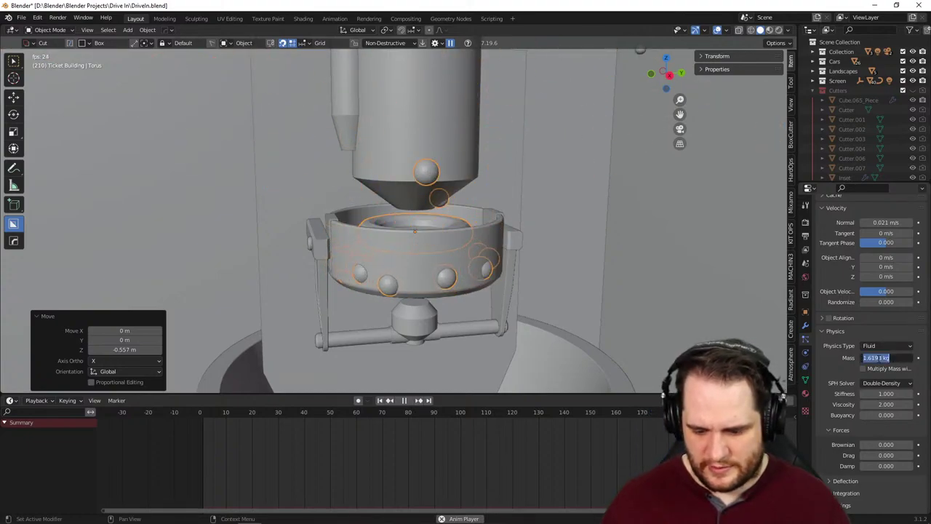
pyautogui.write('10kg')
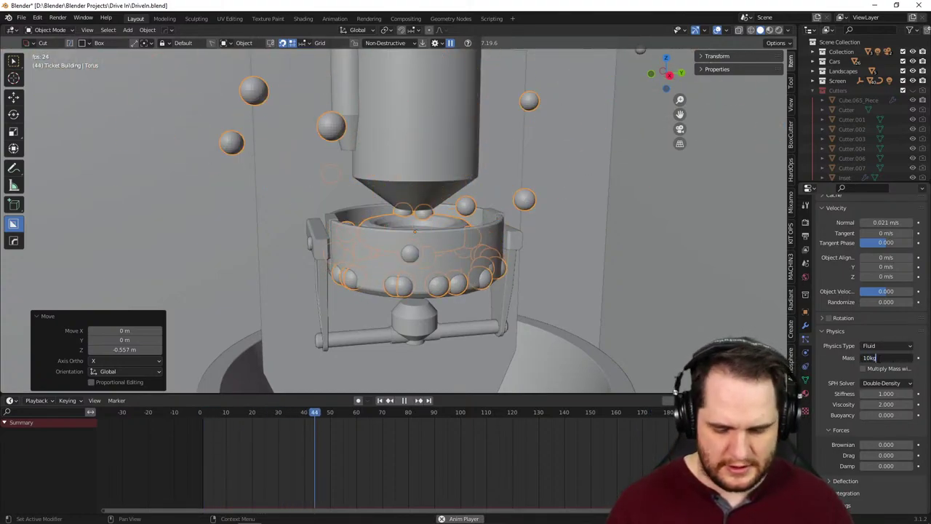
pyautogui.press('Return')
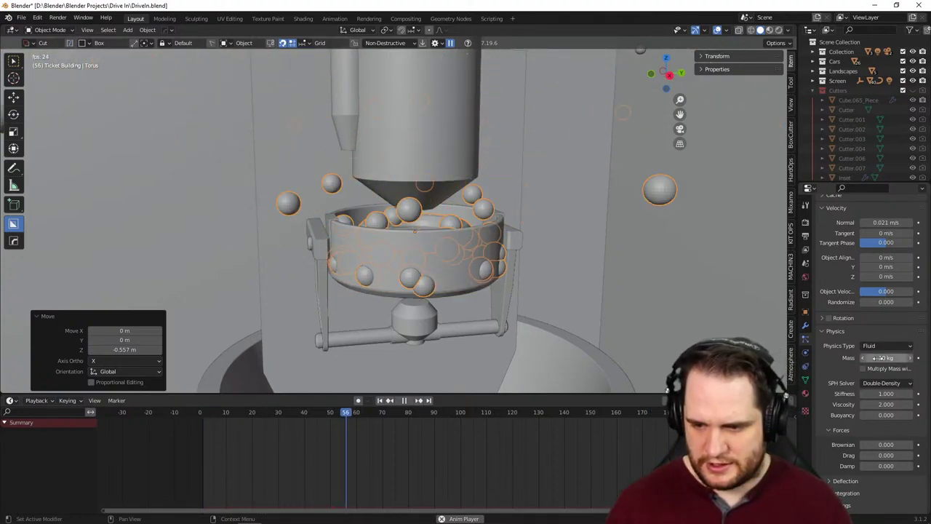
pyautogui.scroll(-5, 425, 166)
pyautogui.scroll(-5, 425, 166)
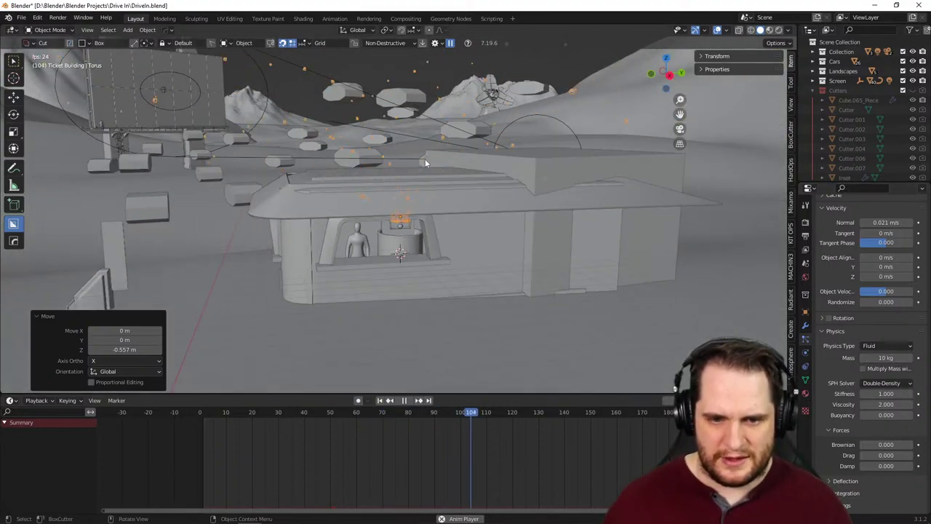
pyautogui.scroll(6, 504, 229)
pyautogui.scroll(-5, 384, 250)
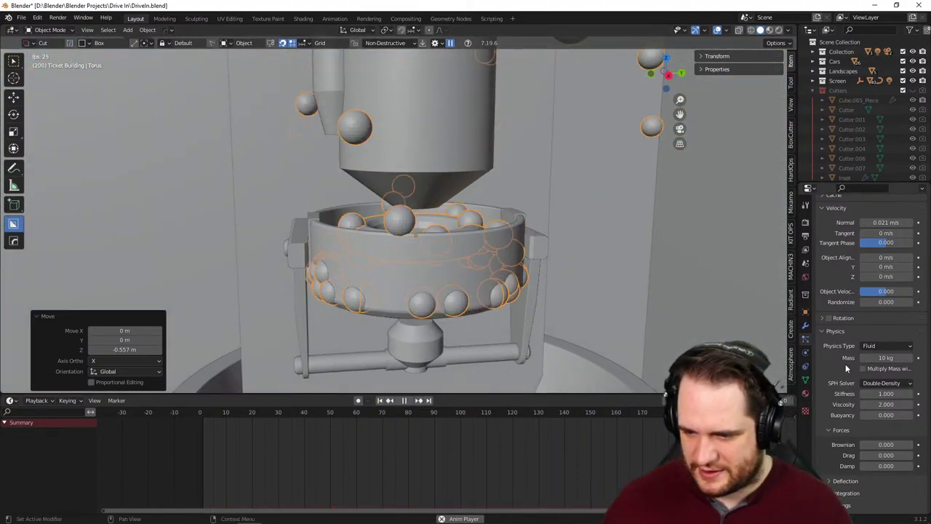
# - Switch particle physics to Newtonian and back to Fluid, then reset mass to 1 kg
pyautogui.click(891, 344)
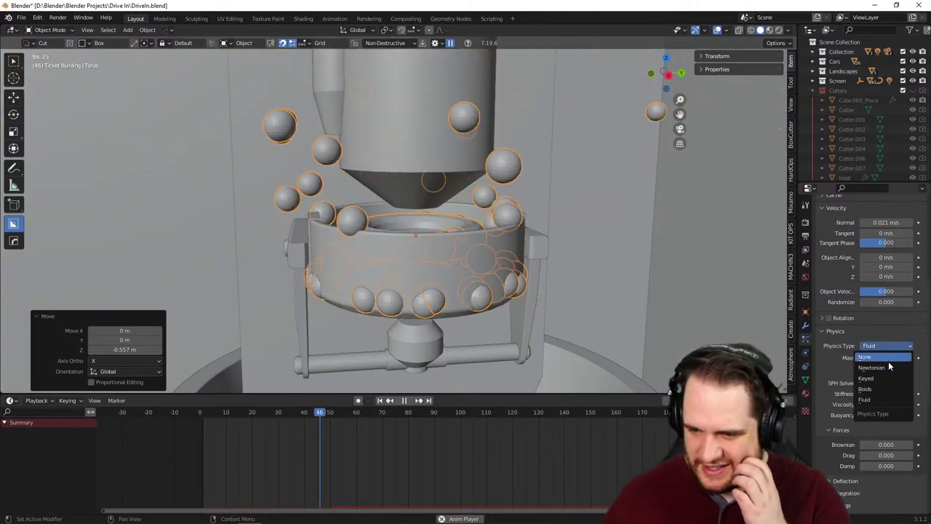
pyautogui.click(889, 367)
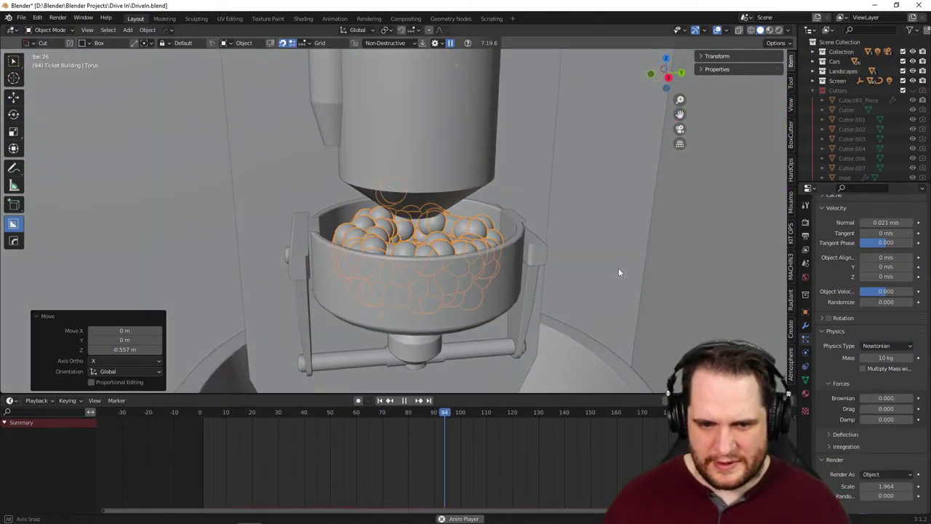
pyautogui.moveTo(618, 272); pyautogui.dragTo(593, 270, button='middle')
pyautogui.click(890, 345)
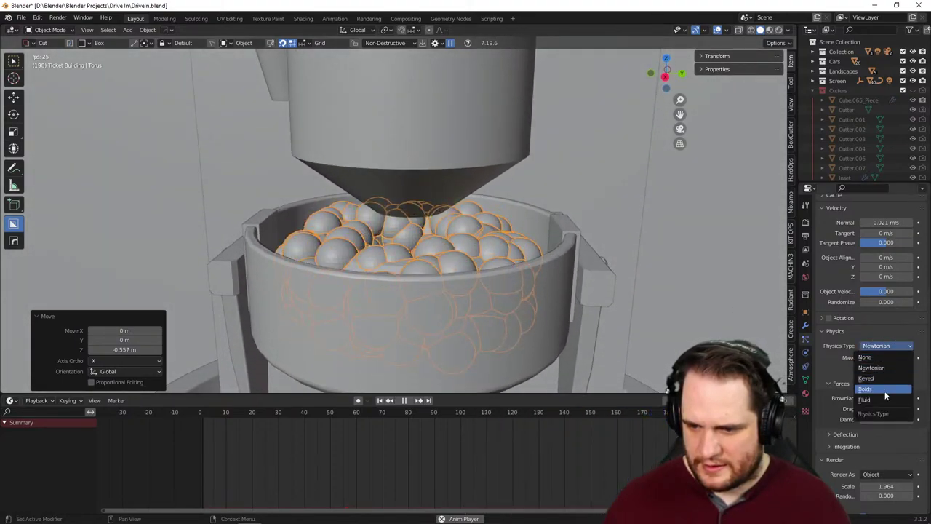
pyautogui.click(865, 399)
pyautogui.moveTo(567, 256); pyautogui.dragTo(583, 261, button='middle')
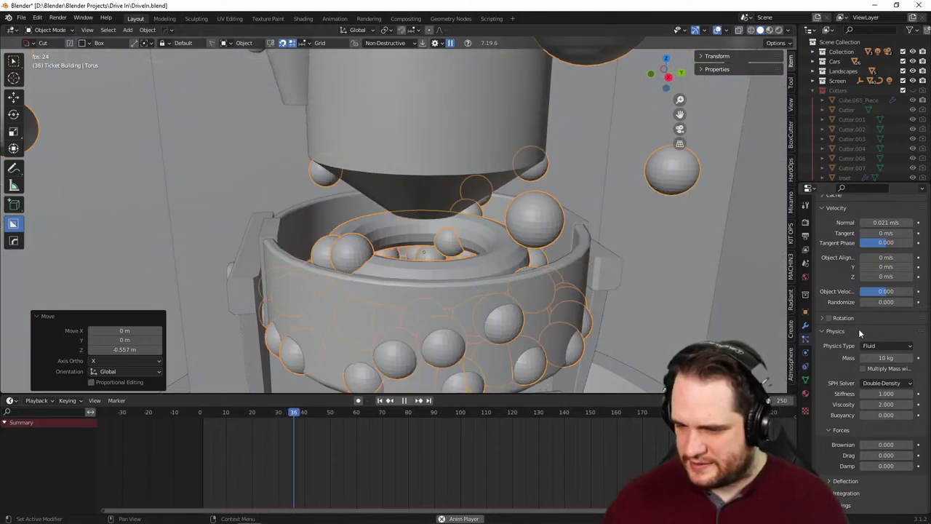
pyautogui.rightClick(906, 358)
pyautogui.click(856, 428)
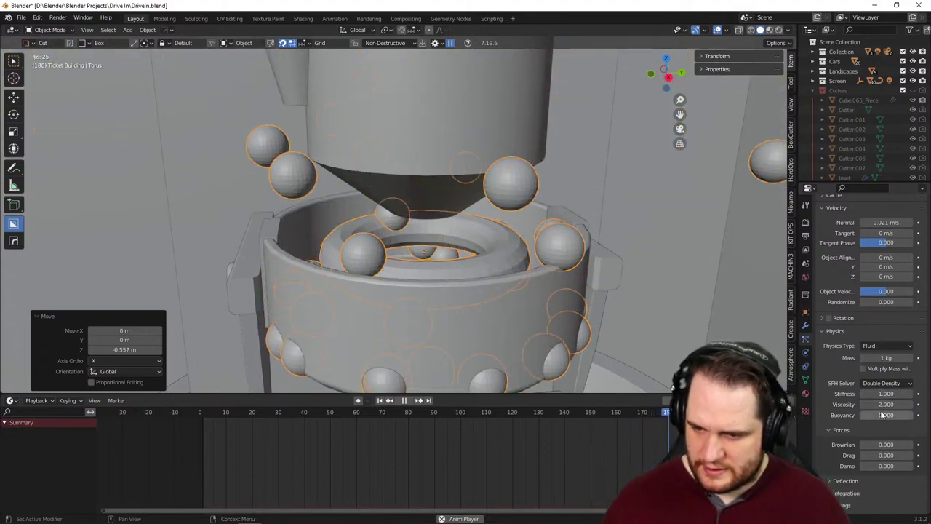
# - Set the popcorn particles' Normal velocity to 1 m/s
pyautogui.scroll(2, 864, 360)
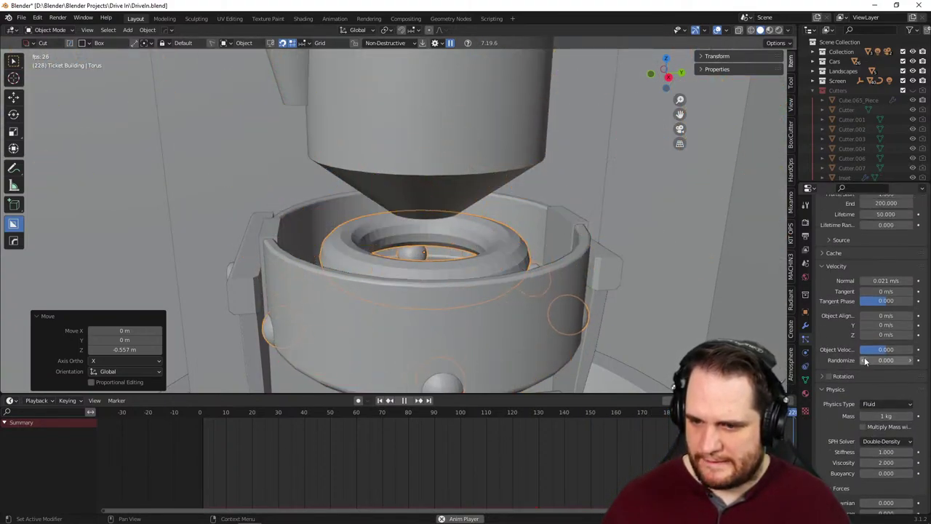
pyautogui.click(874, 350)
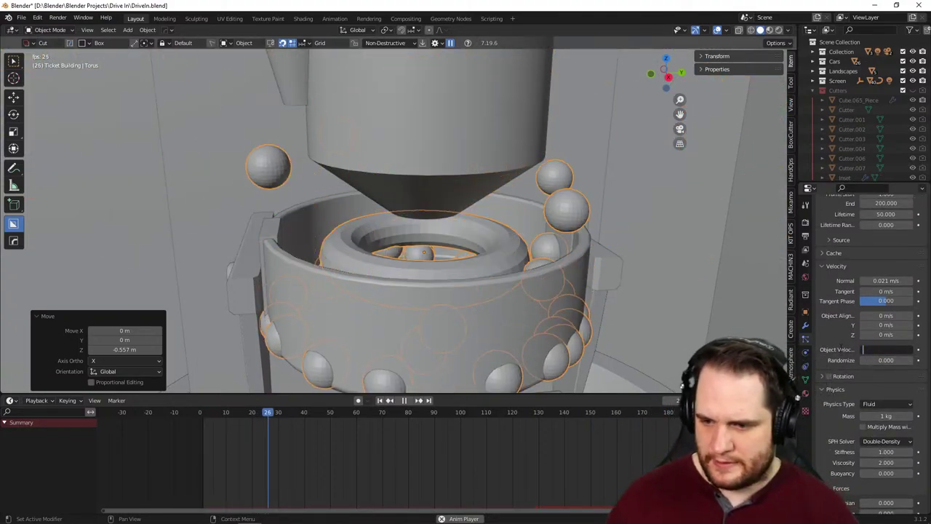
pyautogui.press('Return')
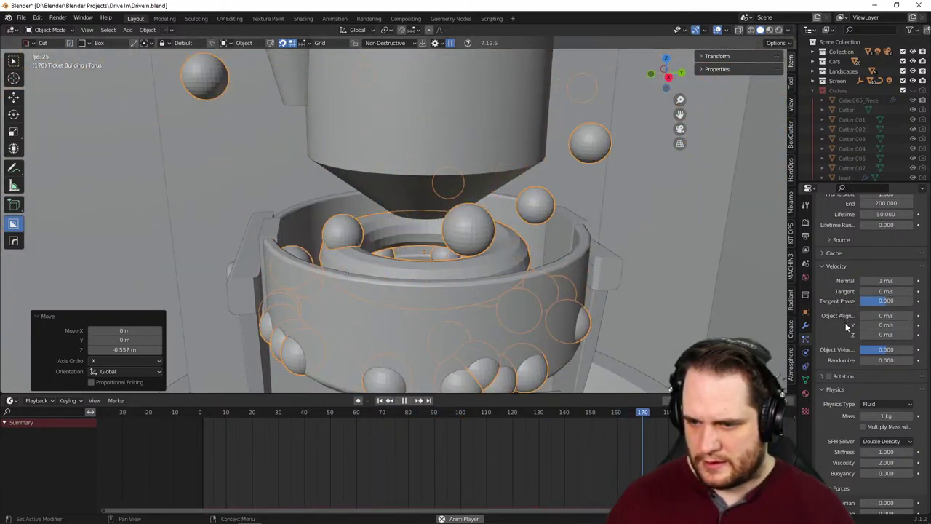
pyautogui.scroll(3, 846, 324)
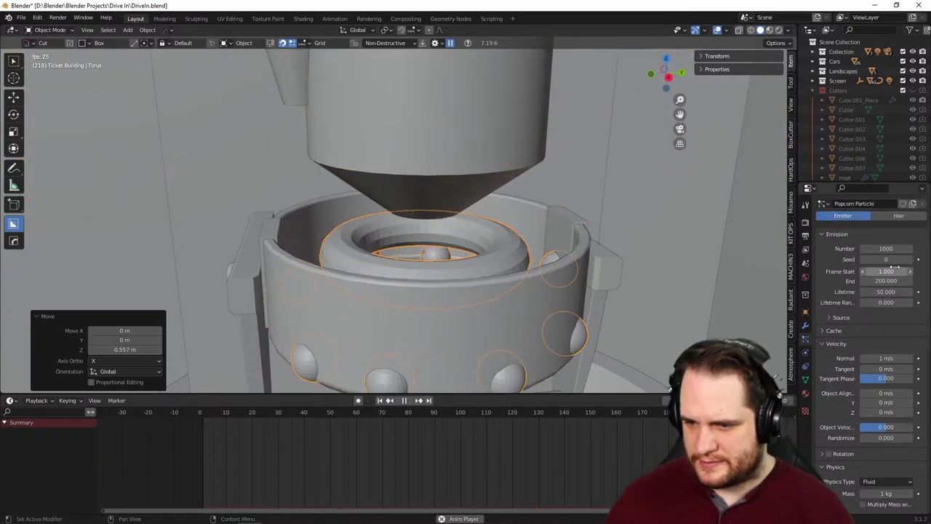
pyautogui.scroll(3, 865, 281)
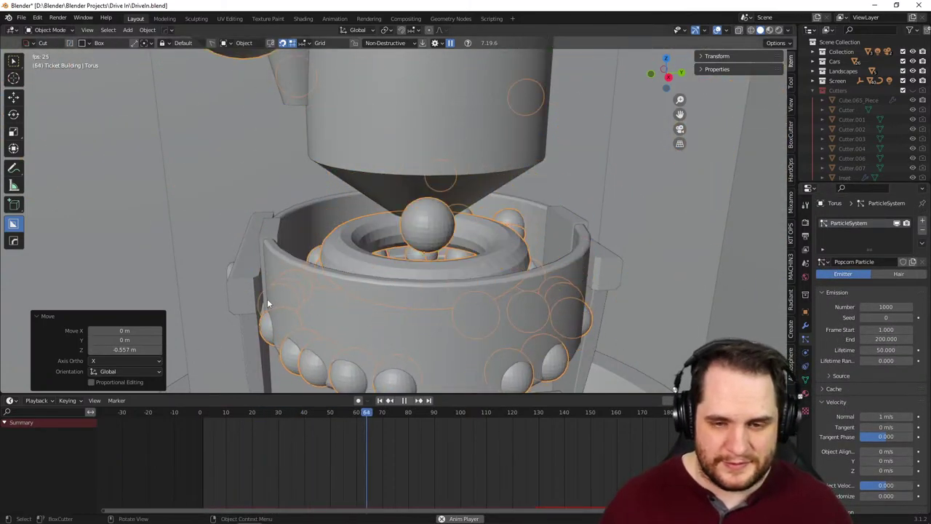
pyautogui.scroll(-8, 379, 331)
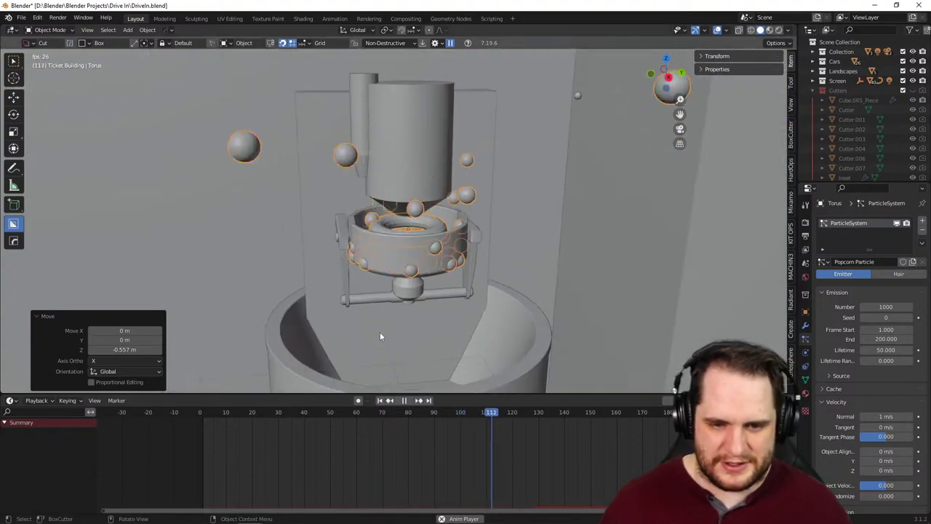
pyautogui.scroll(-4, 380, 331)
# - Check the emission from a low view into the bowl and select the torus emitter ring
pyautogui.moveTo(380, 330); pyautogui.dragTo(412, 314, button='middle')
pyautogui.scroll(12, 396, 320)
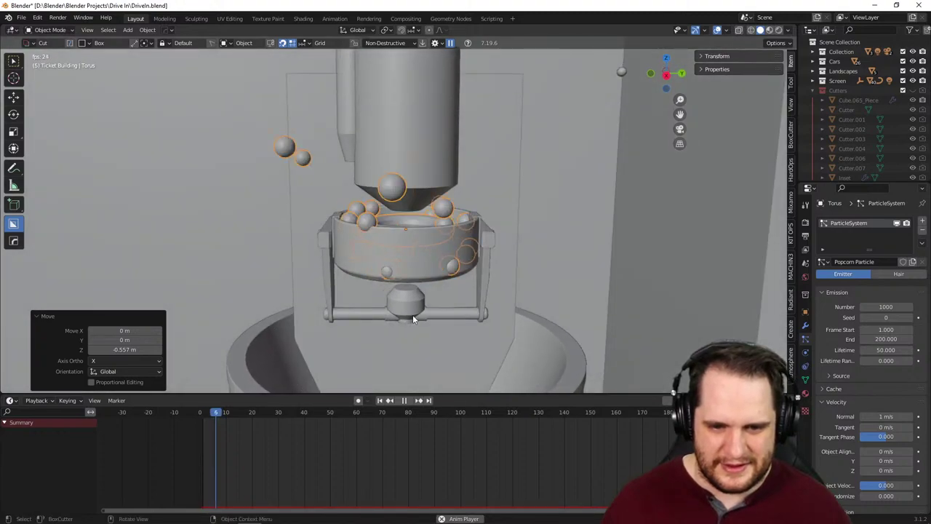
pyautogui.scroll(2, 412, 315)
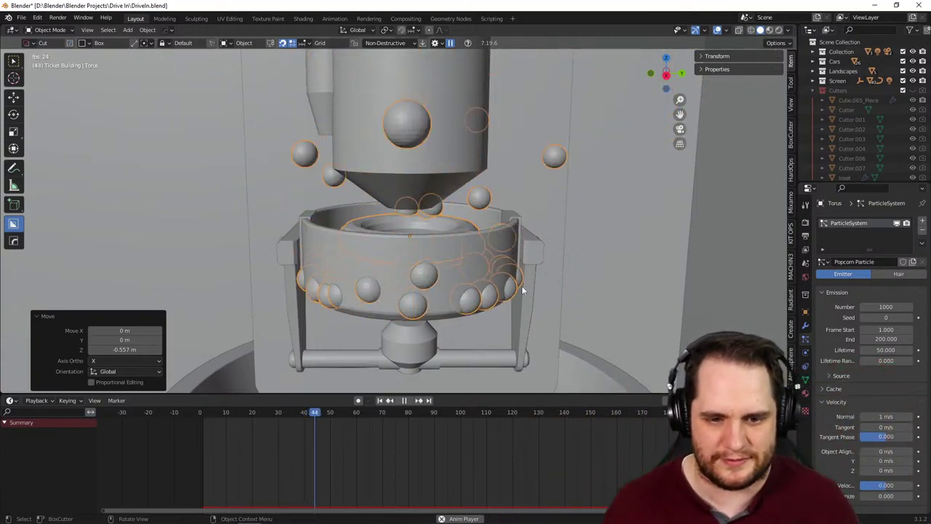
pyautogui.scroll(3, 491, 228)
pyautogui.moveTo(496, 236); pyautogui.dragTo(496, 244, button='middle')
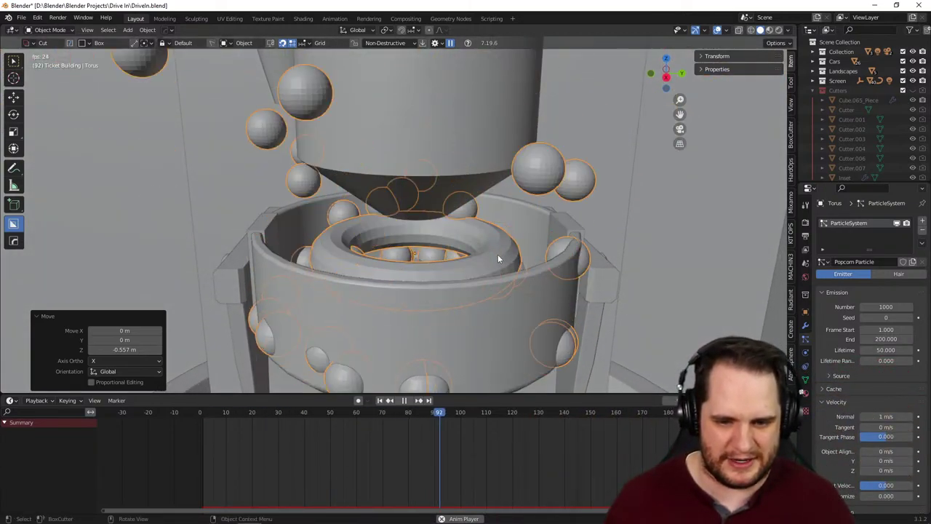
pyautogui.click(498, 261)
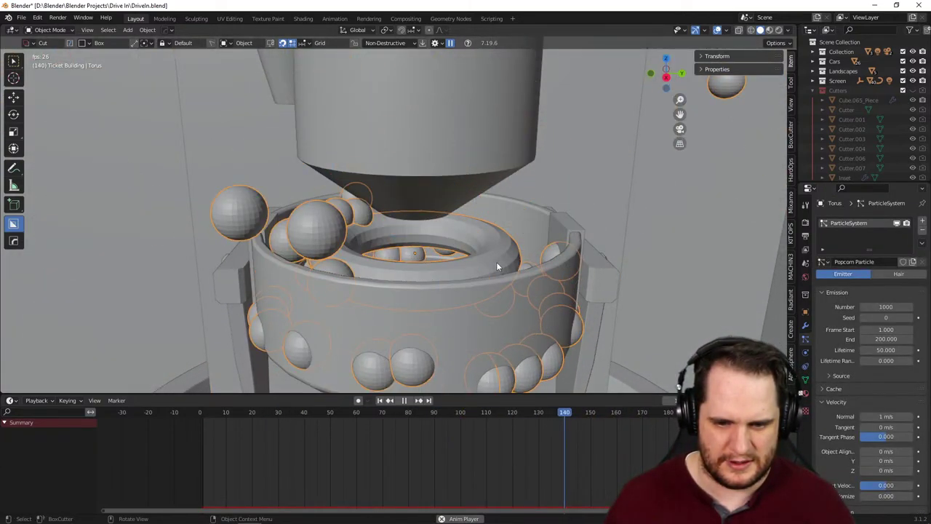
# - Delete the torus emitter and add a new plane in its place
pyautogui.press('Delete')
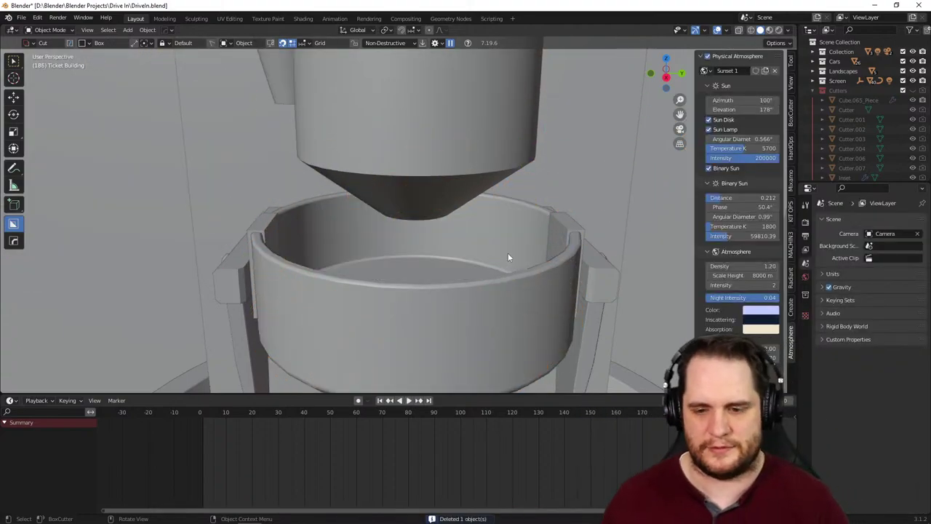
pyautogui.moveTo(481, 239); pyautogui.dragTo(193, 46, button='middle')
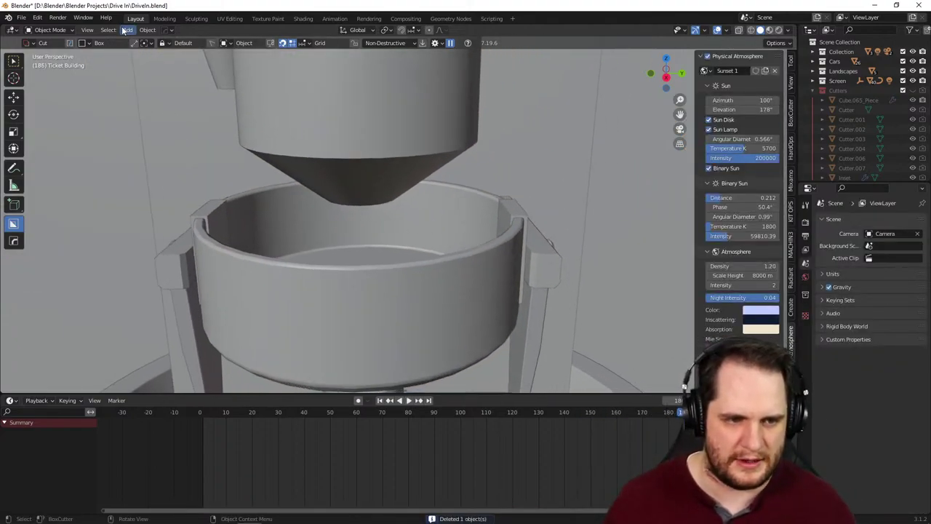
pyautogui.hotkey('shift', 'a')
pyautogui.moveTo(320, 59)
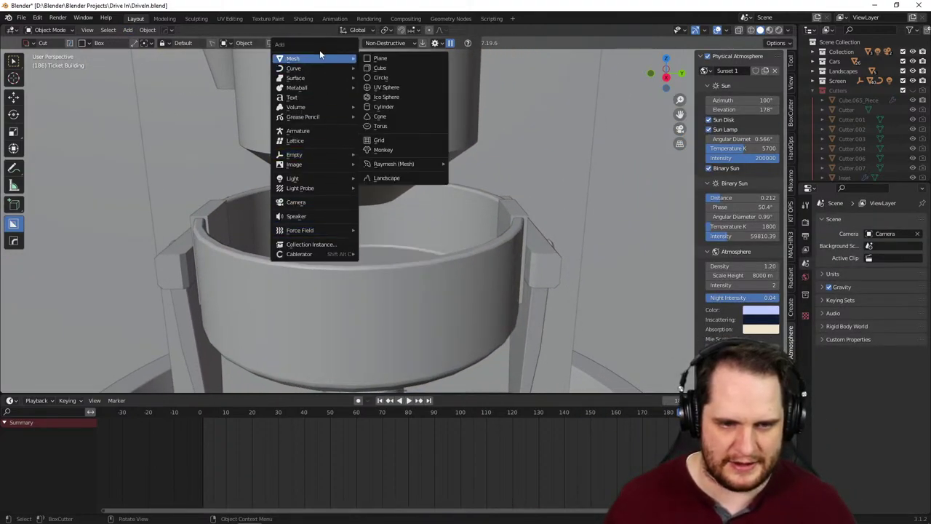
pyautogui.click(388, 60)
# - Lower the plane into the bowl and scale it down to 0.237
pyautogui.press('g')
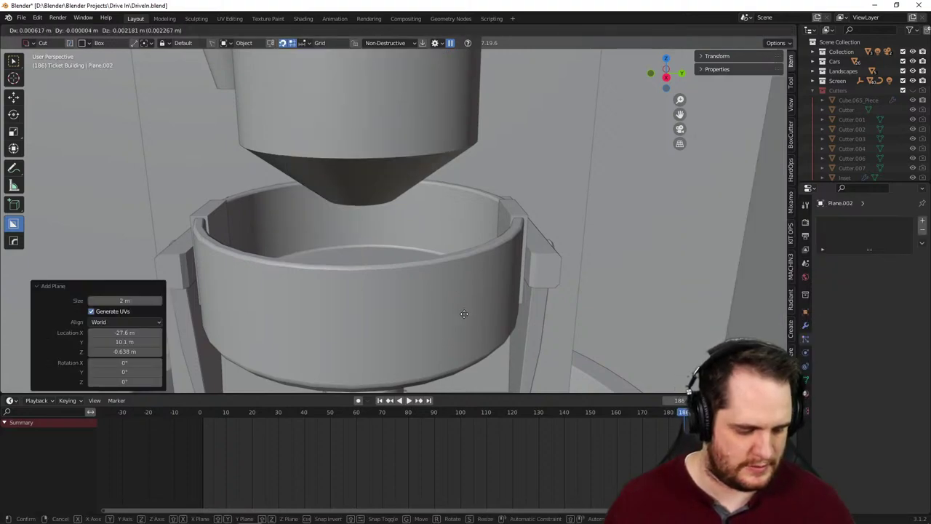
pyautogui.press('z')
pyautogui.click(423, 217)
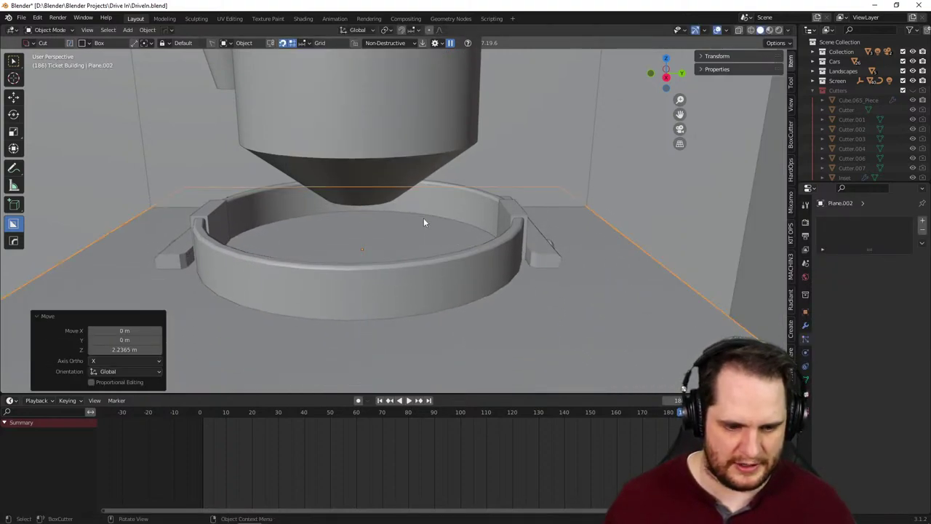
pyautogui.moveTo(467, 349); pyautogui.dragTo(437, 305, button='middle')
pyautogui.press('s')
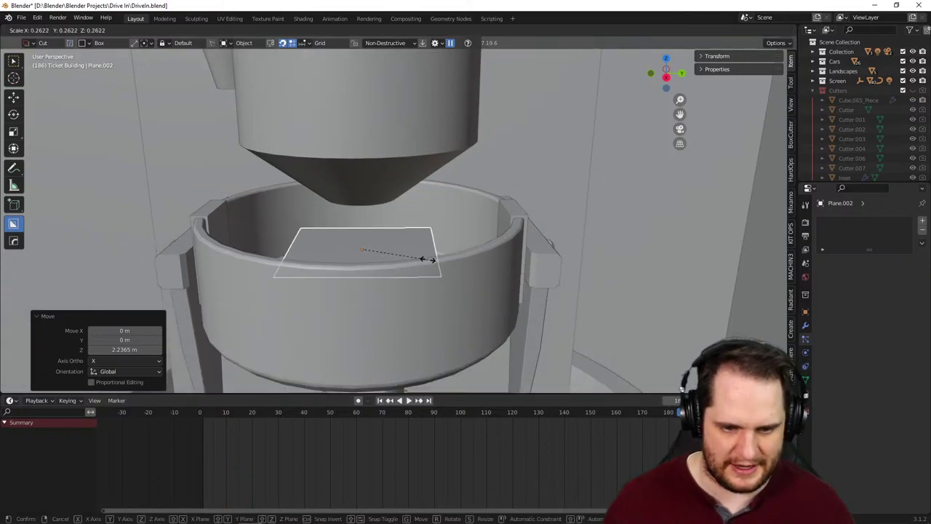
pyautogui.click(421, 258)
pyautogui.moveTo(421, 258); pyautogui.dragTo(590, 316, button='middle')
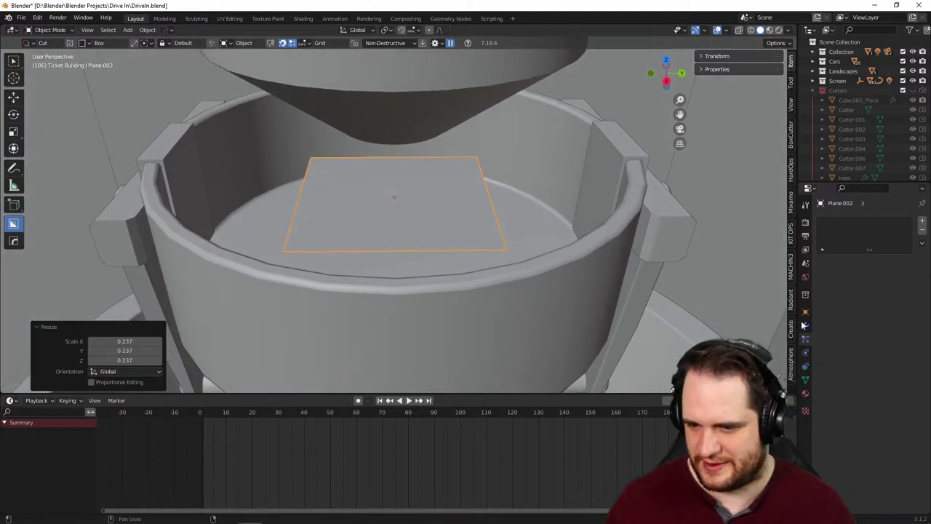
# - Give the plane a particle system using the Popcorn Particle settings and play the animation
pyautogui.click(922, 221)
pyautogui.click(823, 263)
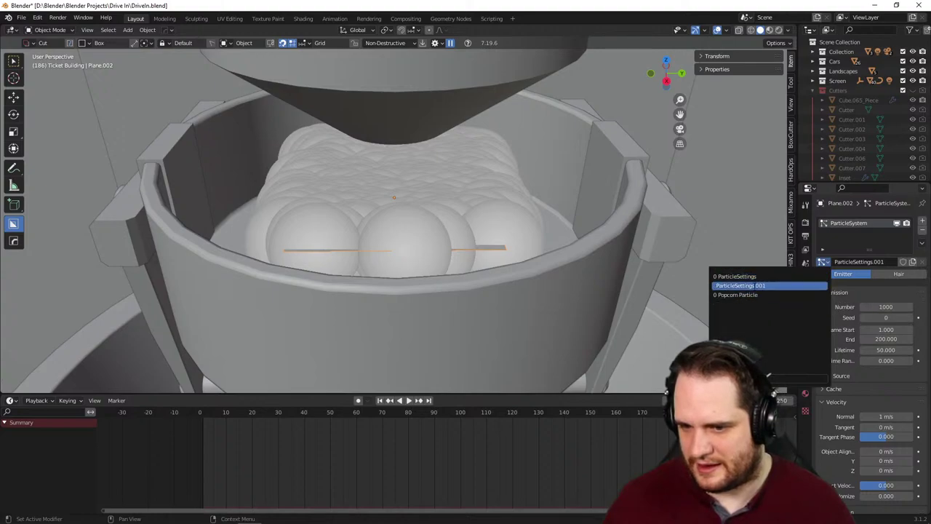
pyautogui.click(735, 295)
pyautogui.press('space')
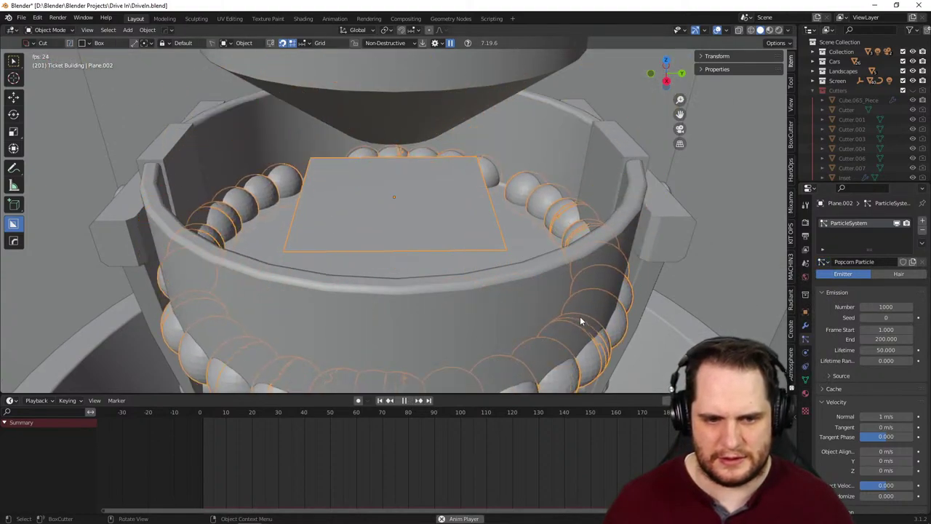
# - Look down on the popcorn machine and select the Sphere.001 popcorn ball
pyautogui.scroll(-4, 577, 316)
pyautogui.scroll(-10, 461, 288)
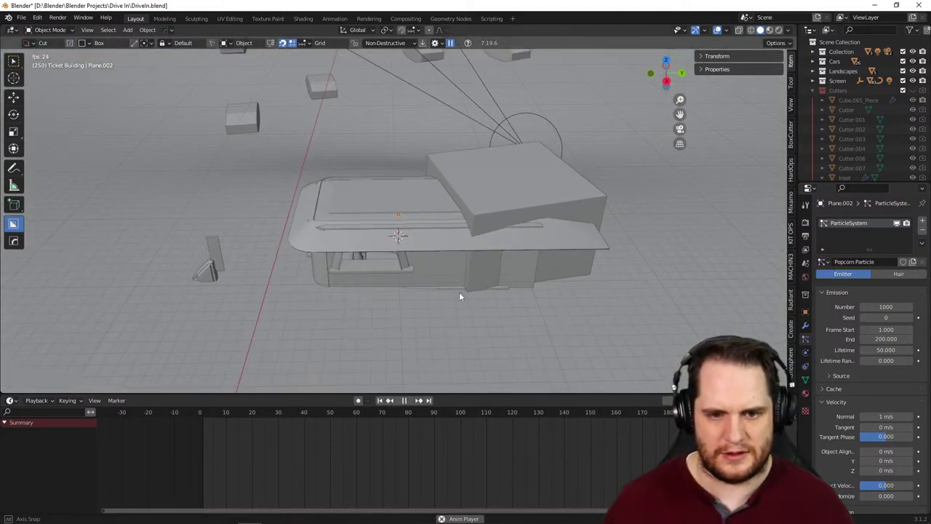
pyautogui.moveTo(459, 292); pyautogui.dragTo(473, 275, button='middle')
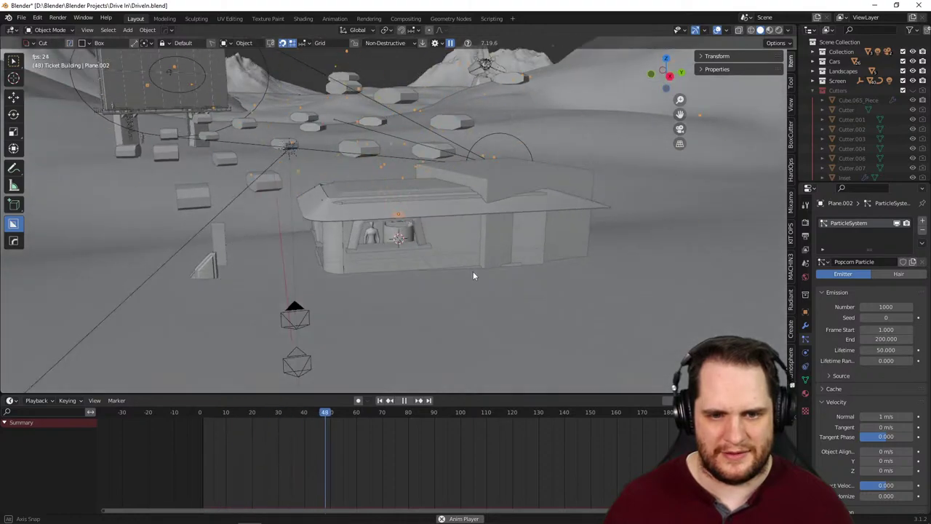
pyautogui.scroll(10, 464, 261)
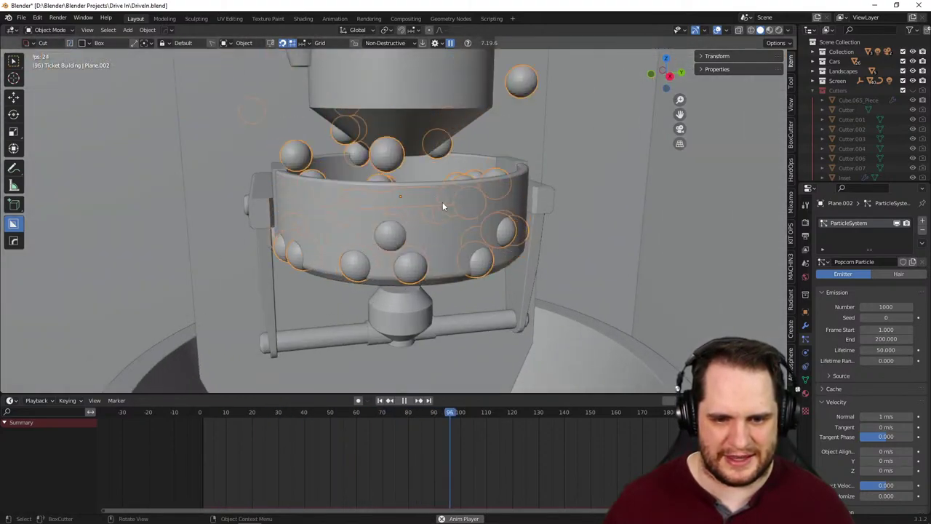
pyautogui.moveTo(442, 202); pyautogui.dragTo(480, 210, button='middle')
pyautogui.scroll(8, 425, 285)
pyautogui.scroll(-10, 451, 268)
pyautogui.click(454, 146)
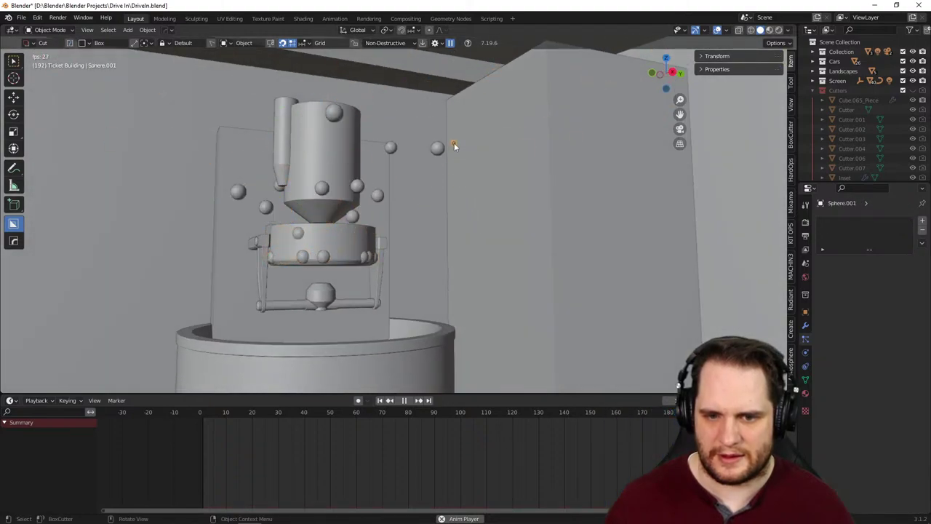
# - Step through the sphere's Modifier, Particles, Physics, Constraints and Object Data tabs
pyautogui.click(806, 327)
pyautogui.click(806, 341)
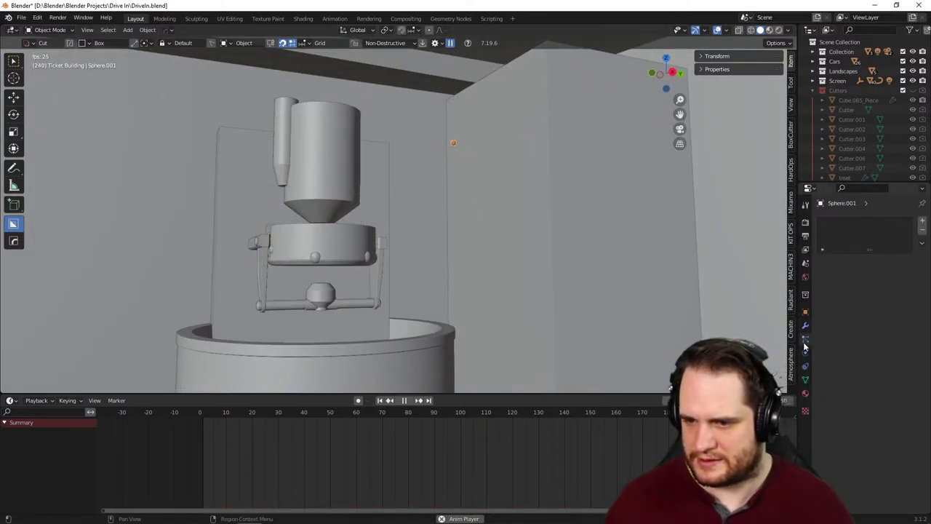
pyautogui.click(806, 353)
pyautogui.click(806, 366)
pyautogui.click(806, 379)
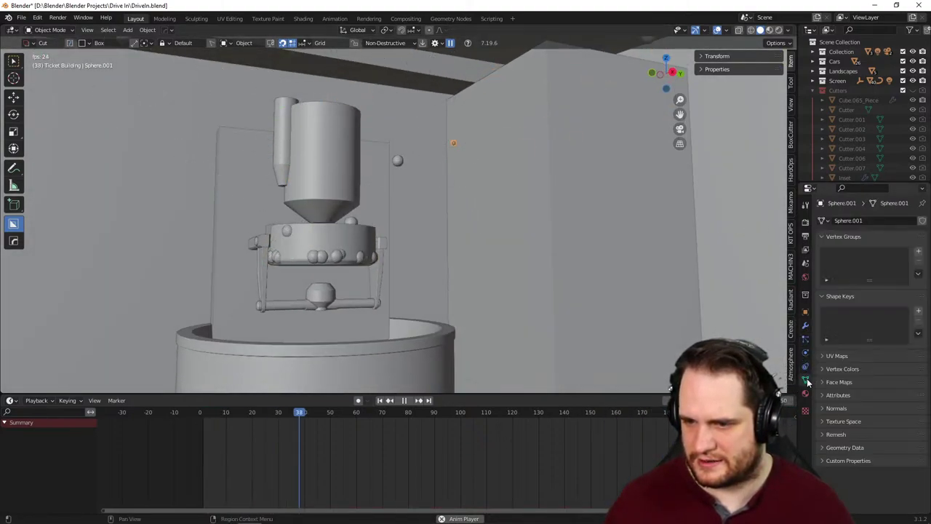
pyautogui.scroll(6, 498, 274)
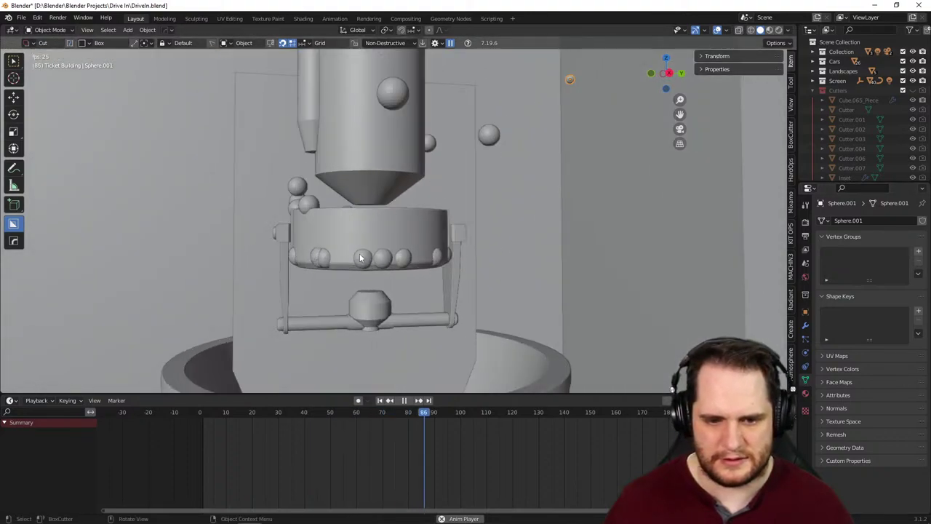
# - Select the kettle drum Cylinder.016 and show its Collision physics settings
pyautogui.moveTo(396, 231); pyautogui.dragTo(381, 258, button='middle')
pyautogui.click(422, 279)
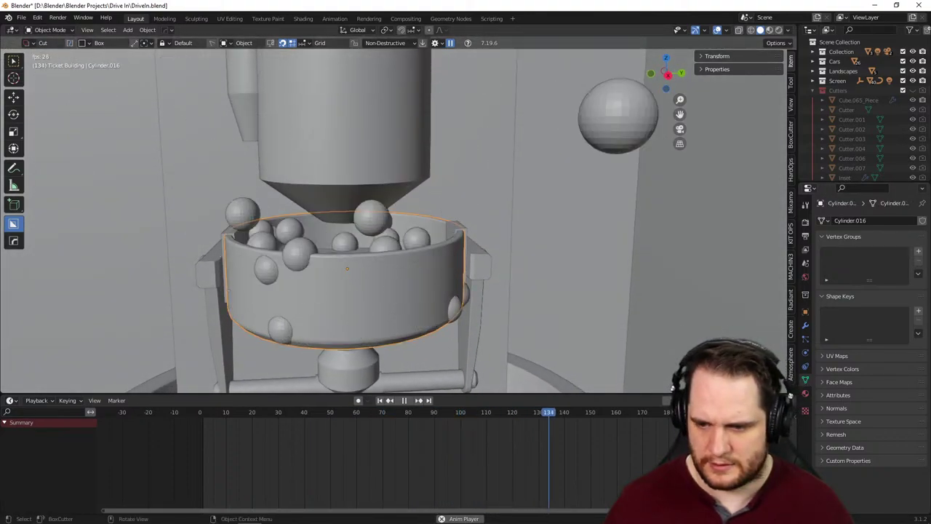
pyautogui.click(805, 353)
pyautogui.click(806, 366)
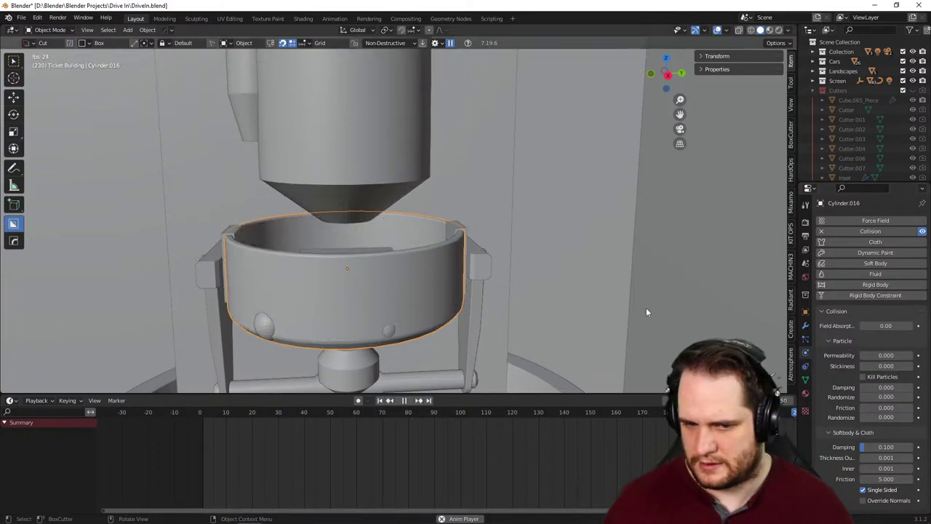
# - Pause the animation at frame 90 and open the context menu over the drum
pyautogui.moveTo(537, 308); pyautogui.dragTo(532, 249, button='middle')
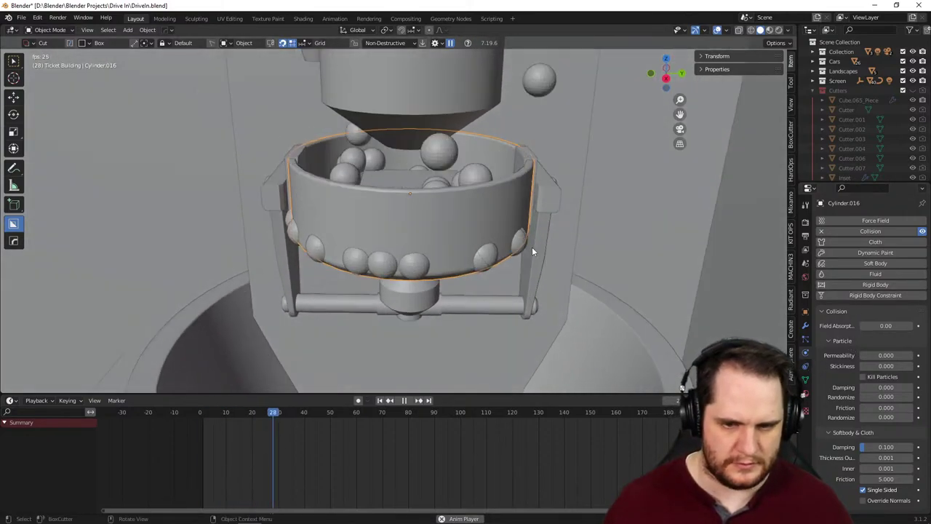
pyautogui.scroll(2, 544, 256)
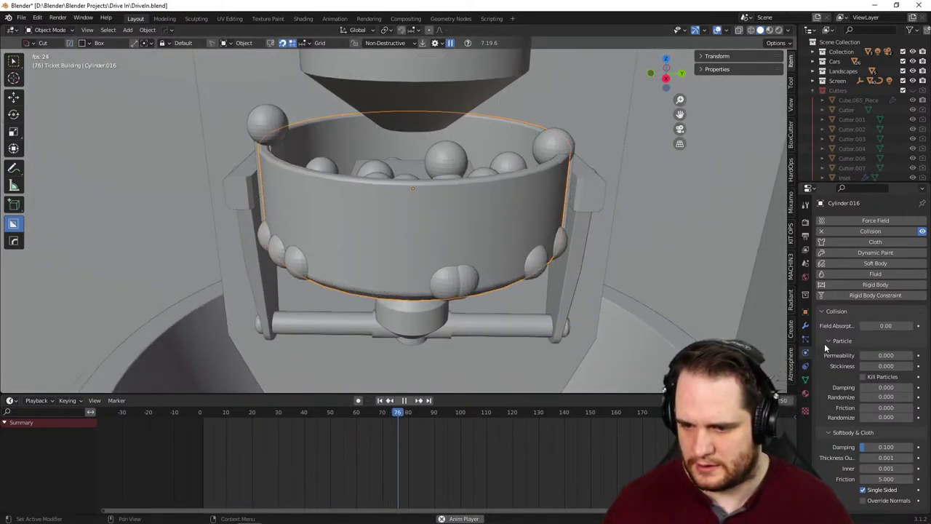
pyautogui.press('space')
pyautogui.rightClick(641, 289)
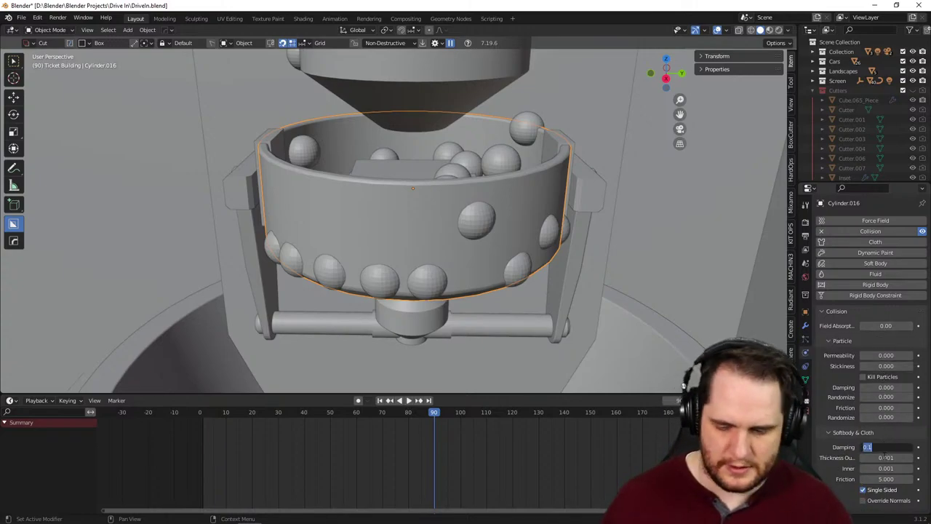
# - Set the drum's Softbody & Cloth collision damping to 0.000, then switch to the YouTube tutorial
pyautogui.press('BackSpace')
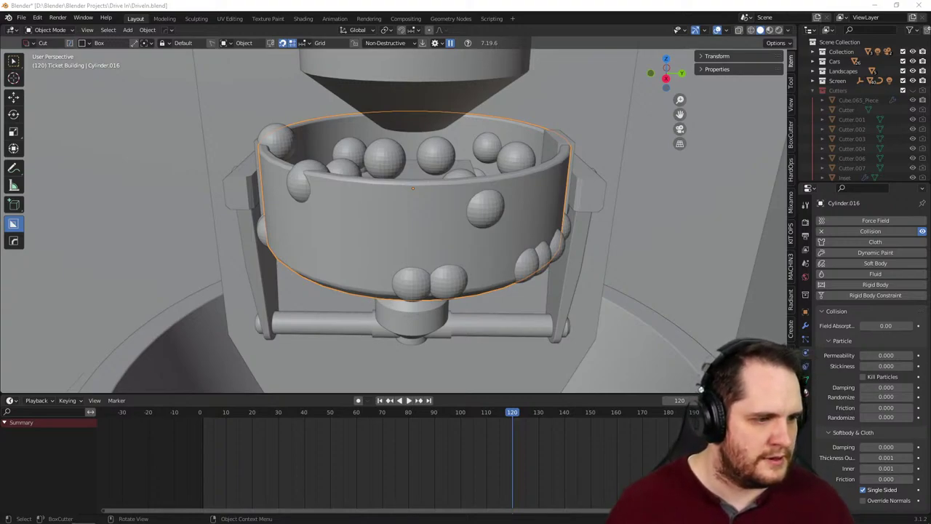
pyautogui.hotkey('alt', 'Tab')
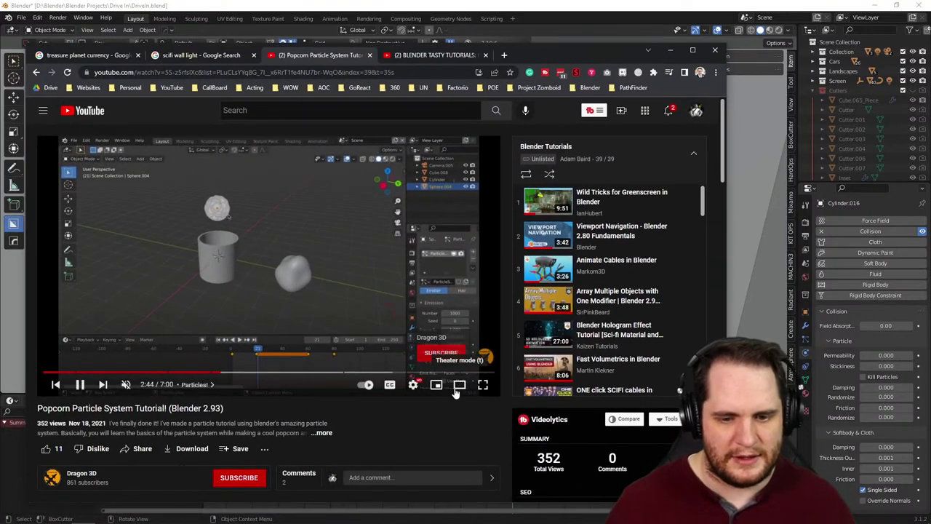
# - Enlarge the tutorial, play it at 1.75× speed, pause at 3:37, and move Chrome aside
pyautogui.click(459, 385)
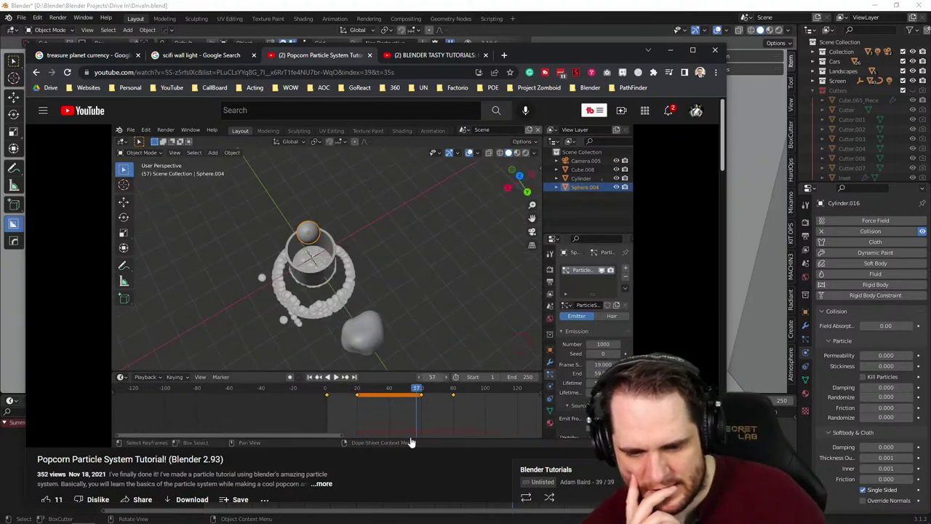
pyautogui.click(634, 436)
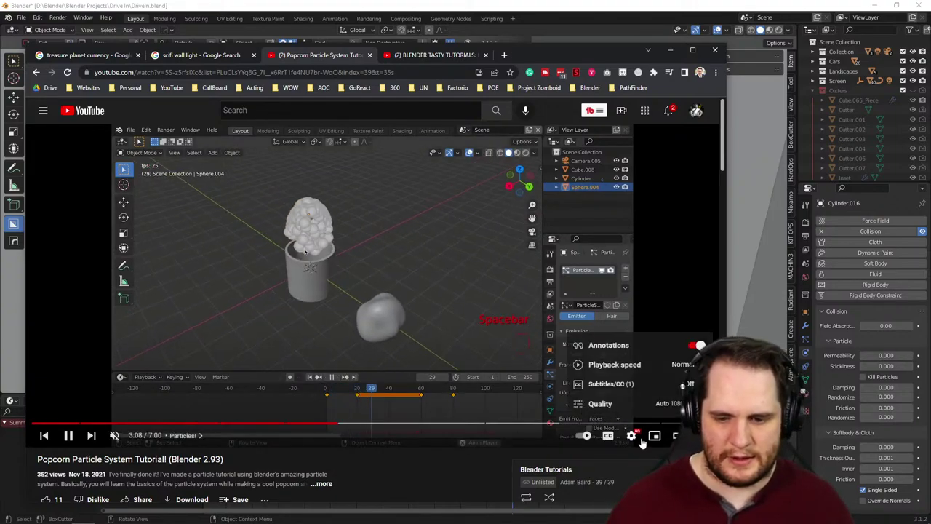
pyautogui.click(675, 364)
pyautogui.click(657, 382)
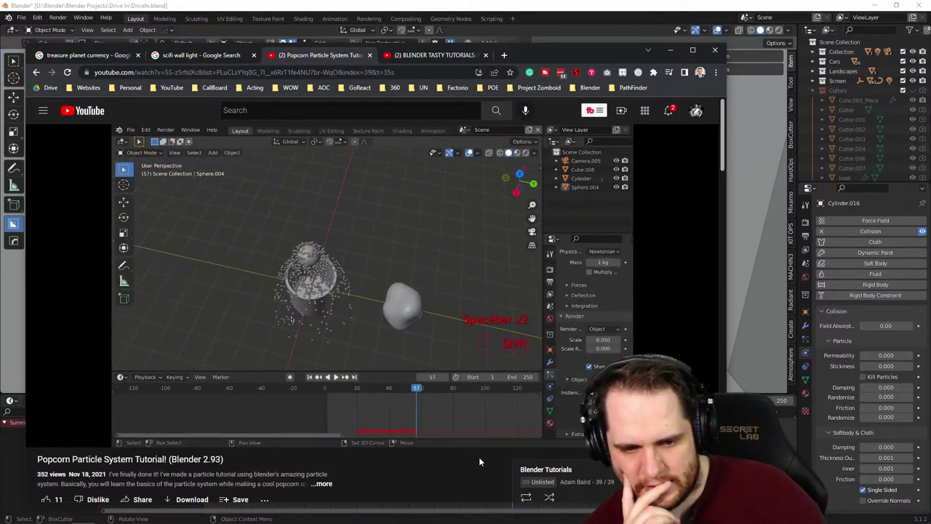
pyautogui.press('space')
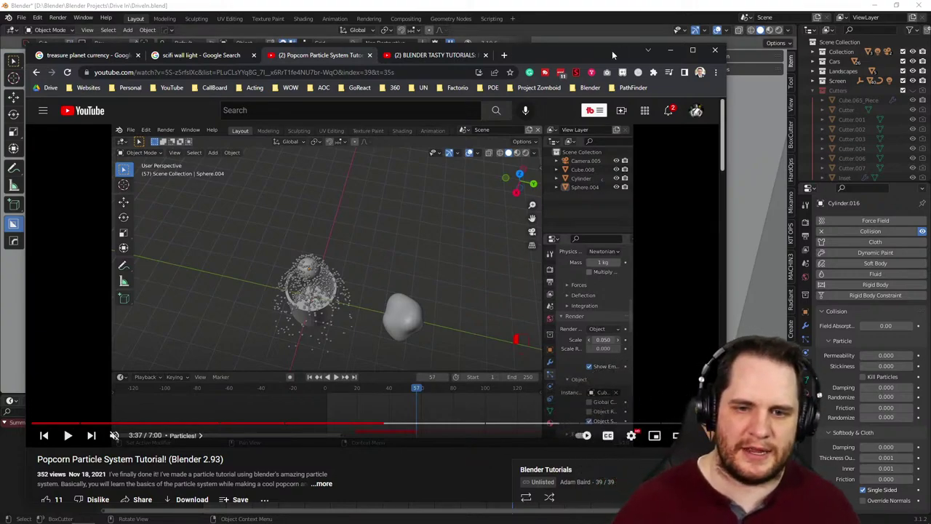
pyautogui.moveTo(612, 50); pyautogui.dragTo(0, 44)
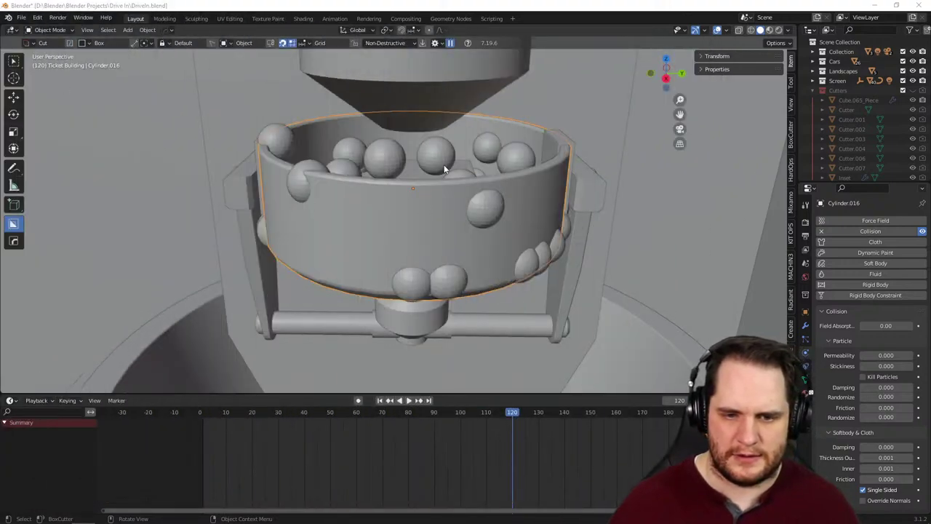
# - Select the emitter plane Plane.002 and bring up its particle Render settings
pyautogui.moveTo(446, 169); pyautogui.dragTo(441, 211, button='middle')
pyautogui.click(441, 211)
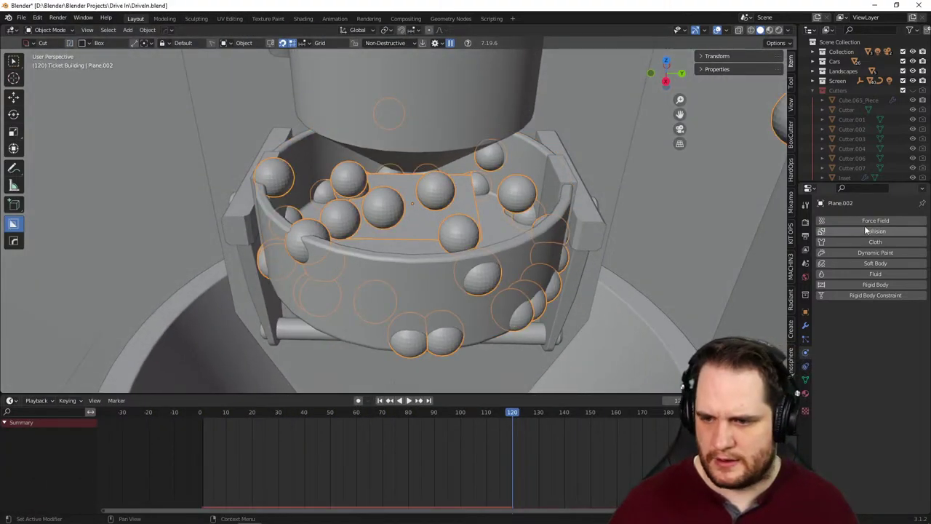
pyautogui.click(807, 339)
pyautogui.keyDown('shift'); pyautogui.moveTo(757, 299); pyautogui.dragTo(672, 272, button='middle'); pyautogui.keyUp('shift')
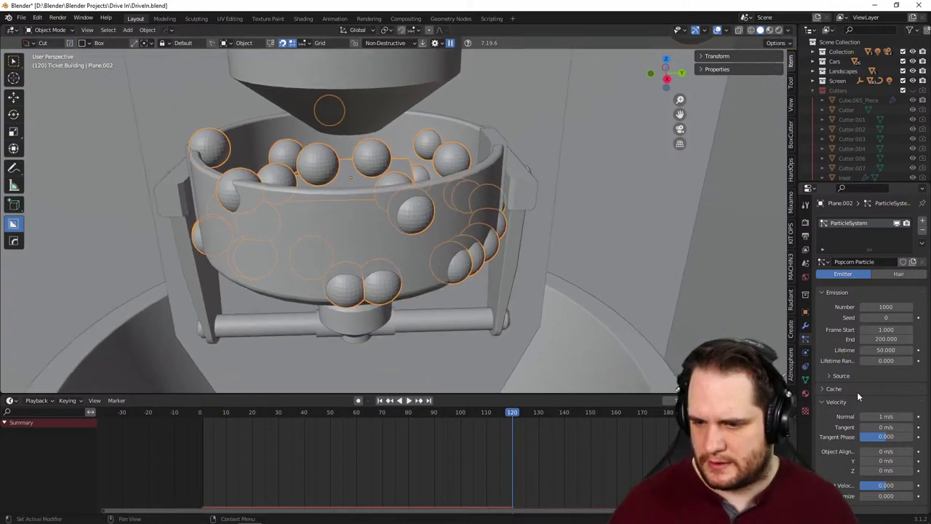
pyautogui.scroll(-3, 867, 380)
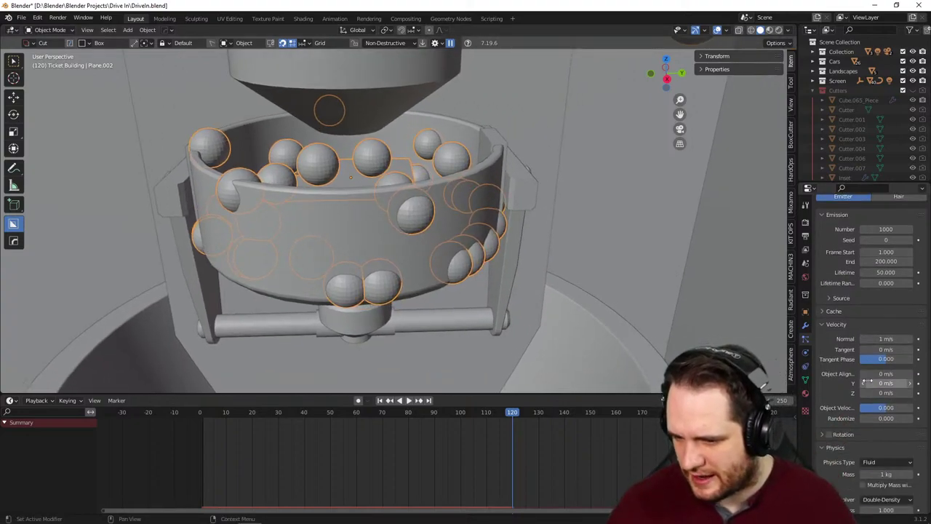
pyautogui.scroll(3, 868, 382)
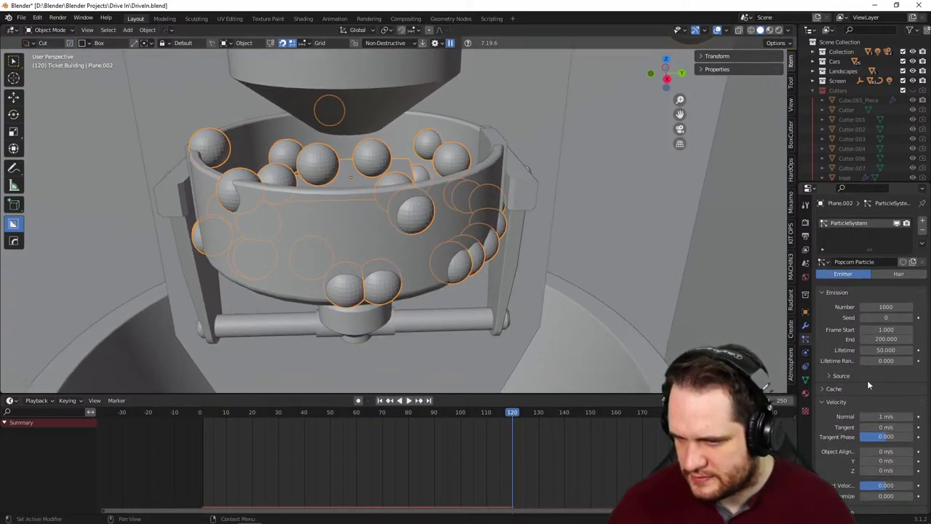
pyautogui.scroll(-10, 868, 380)
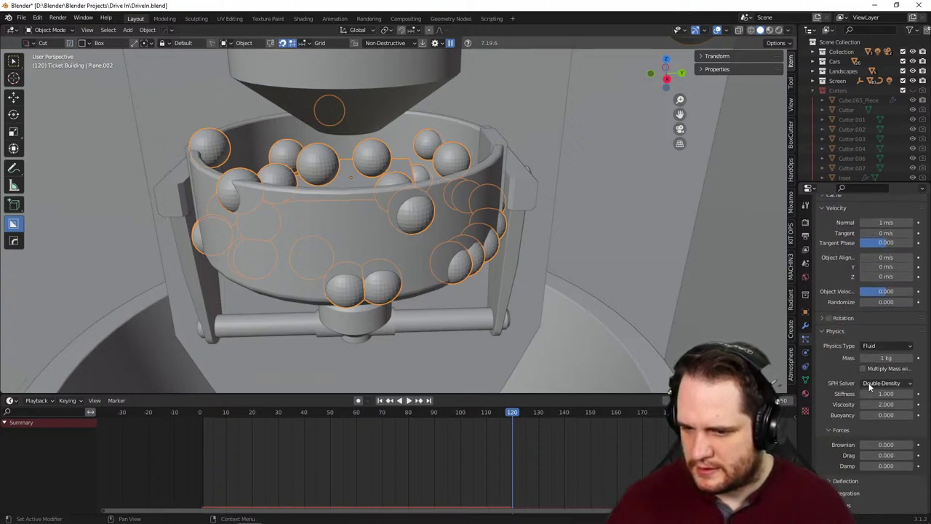
pyautogui.scroll(-4, 869, 382)
# - Shrink the particle render Scale to 0.050 and play the animation around the kettle
pyautogui.moveTo(885, 356)
pyautogui.mouseDown()
pyautogui.moveTo(862, 356)
pyautogui.moveTo(889, 356)
pyautogui.mouseUp()
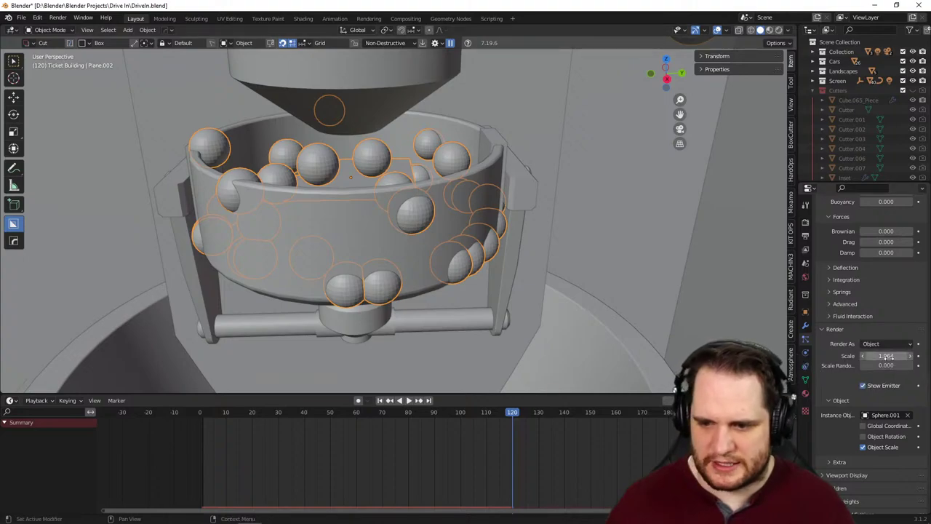
pyautogui.scroll(-6, 602, 196)
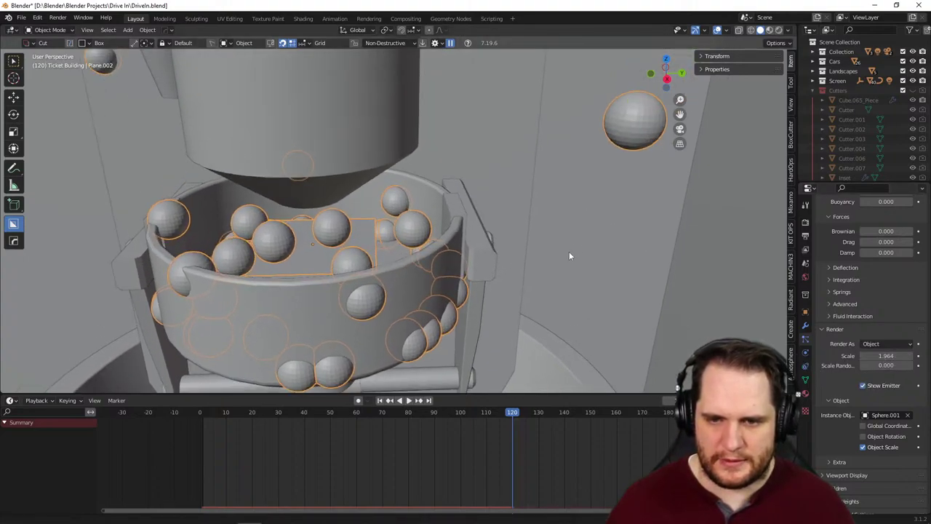
pyautogui.moveTo(569, 251); pyautogui.dragTo(603, 183, button='middle')
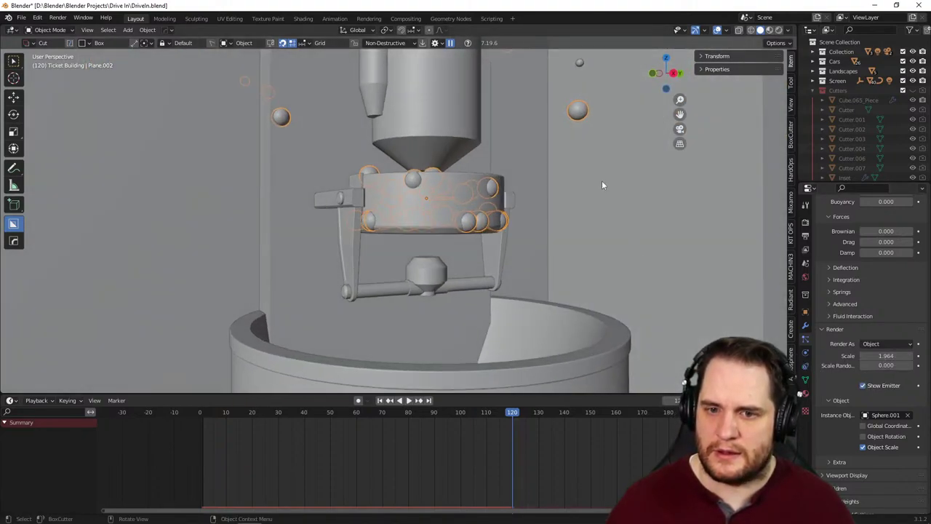
pyautogui.scroll(5, 526, 243)
pyautogui.moveTo(886, 356); pyautogui.dragTo(846, 379)
pyautogui.press('space')
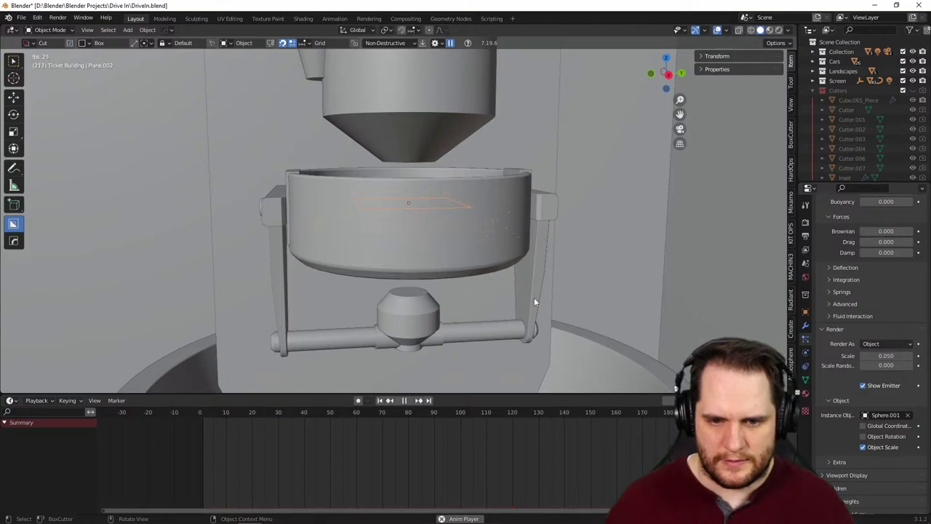
pyautogui.scroll(8, 538, 291)
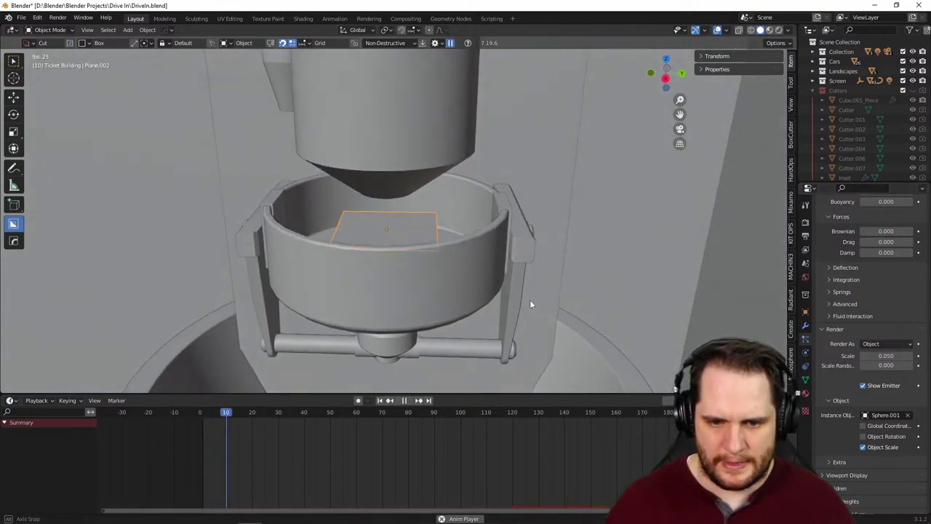
pyautogui.scroll(-8, 479, 311)
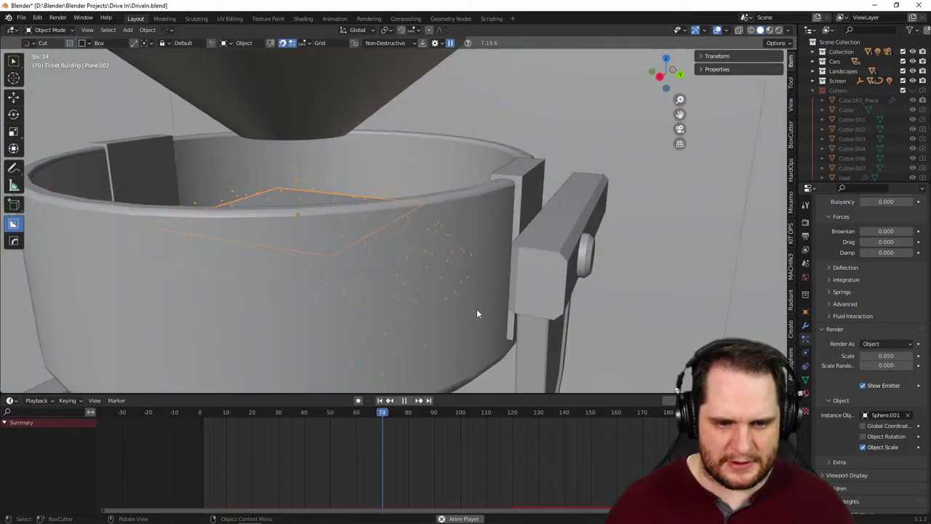
pyautogui.moveTo(476, 309); pyautogui.dragTo(506, 316, button='middle')
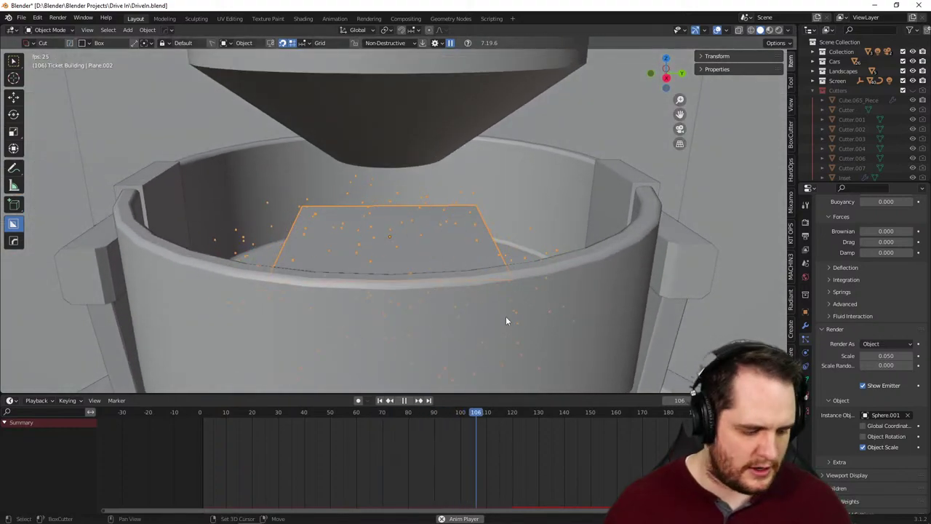
pyautogui.hotkey('shift', 'a')
pyautogui.moveTo(508, 319)
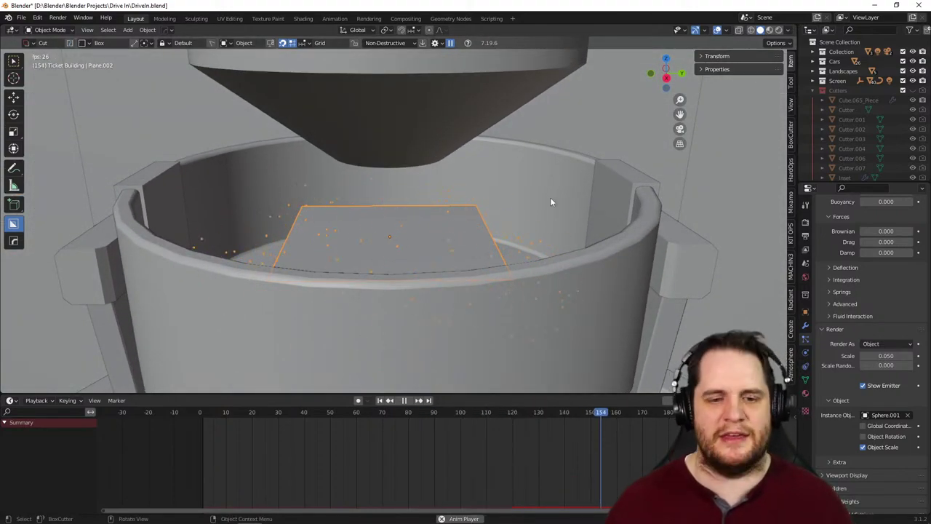
# - Apply the scale of the emitter plane
pyautogui.hotkey('ctrl', 'a')
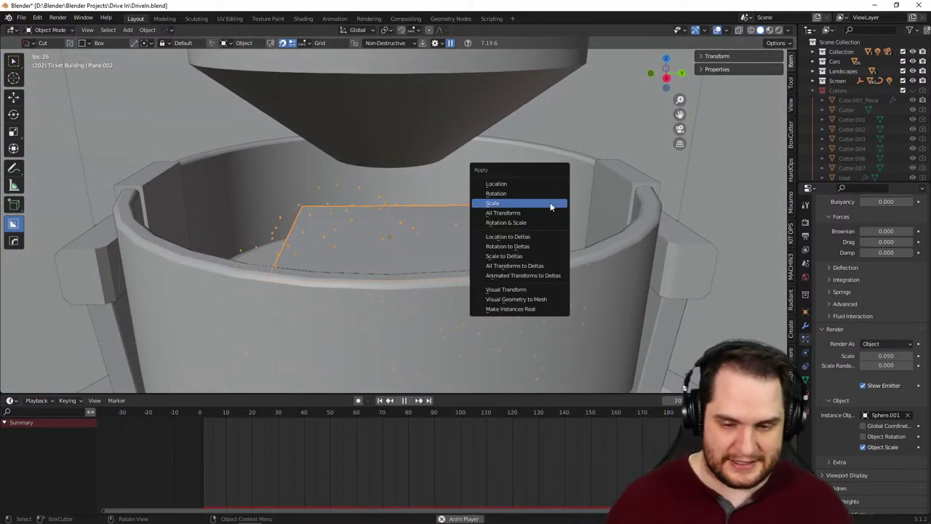
pyautogui.click(550, 202)
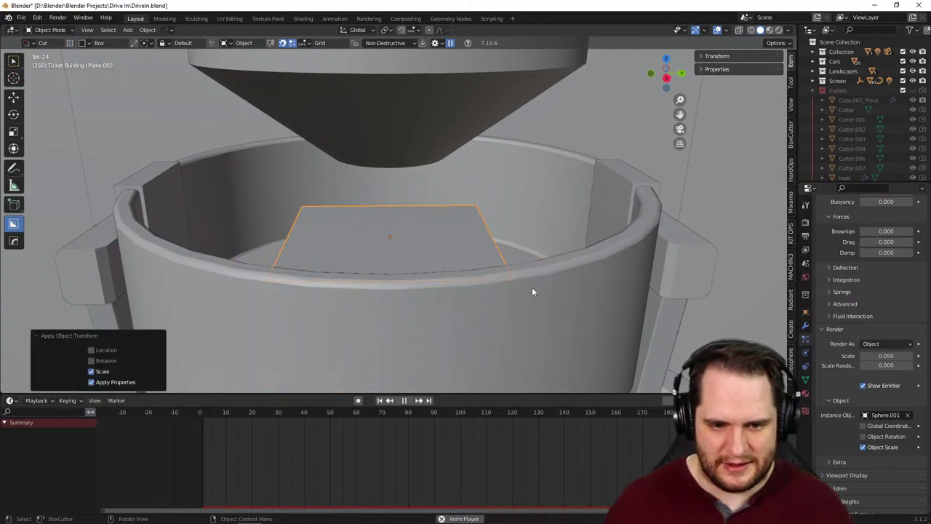
pyautogui.moveTo(532, 289)
pyautogui.mouseDown(button='middle')
pyautogui.moveTo(539, 310)
pyautogui.moveTo(546, 291)
pyautogui.moveTo(533, 291)
pyautogui.mouseUp(button='middle')
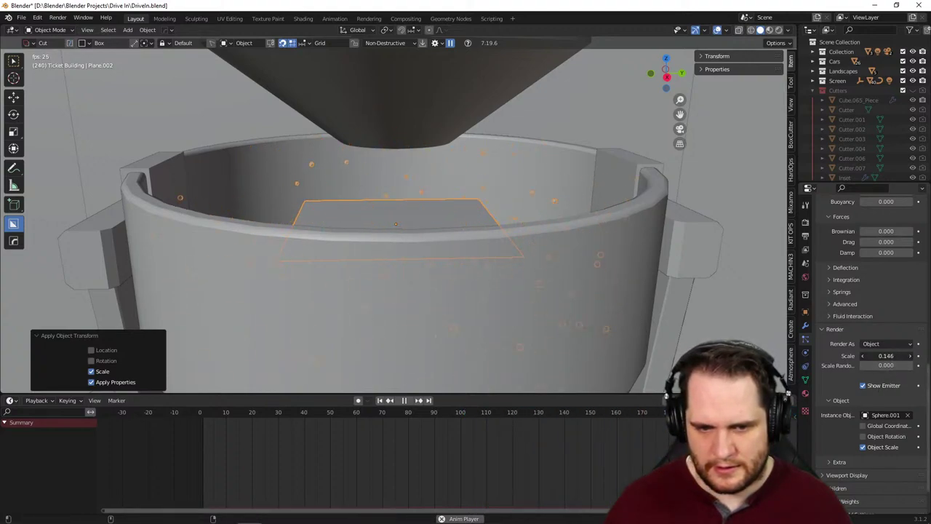
# - Enlarge the particle render Scale to 0.074
pyautogui.moveTo(886, 356); pyautogui.dragTo(873, 356)
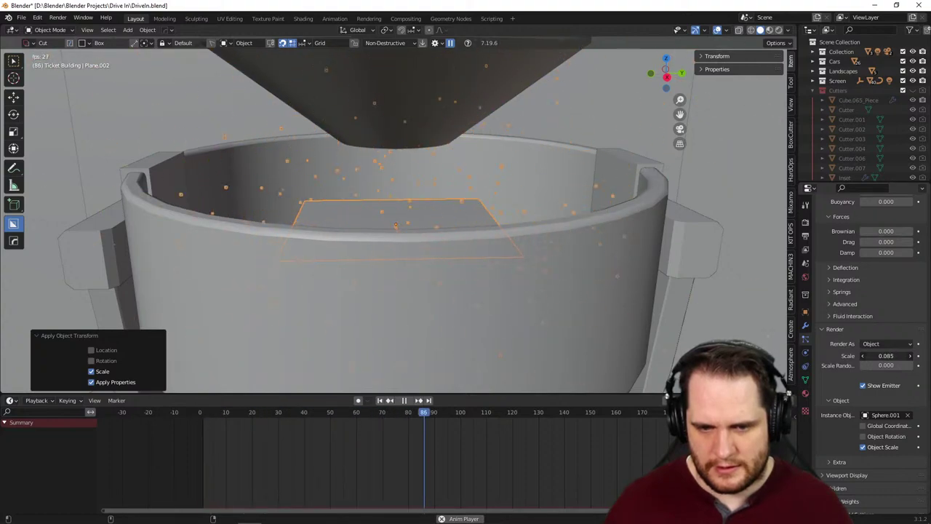
pyautogui.scroll(-4, 499, 276)
pyautogui.moveTo(521, 289); pyautogui.dragTo(409, 300, button='middle')
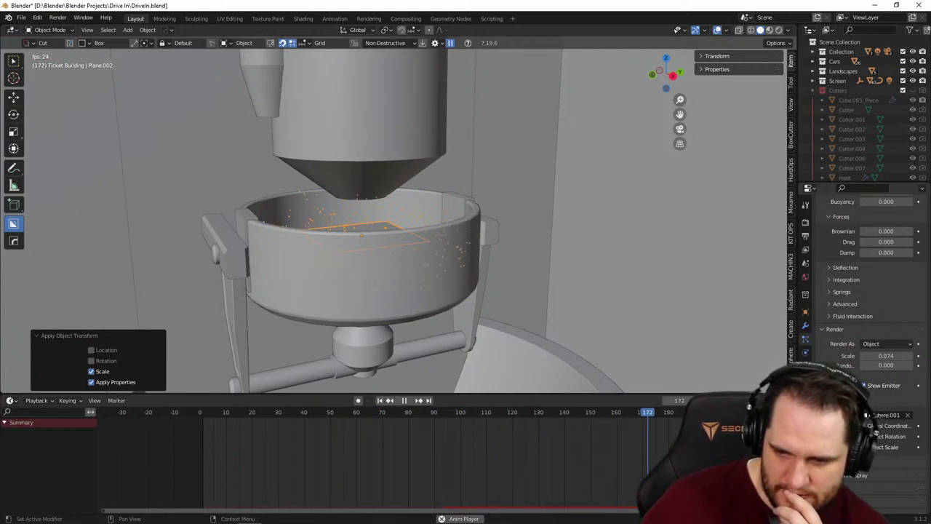
# - Enable Multiply Mass and raise the fluid Stiffness to 0.001
pyautogui.scroll(5, 868, 415)
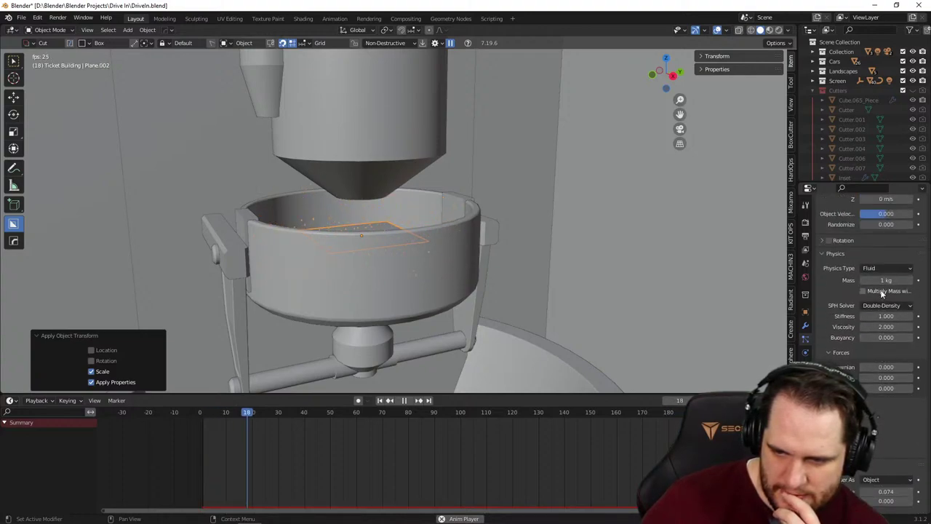
pyautogui.click(862, 291)
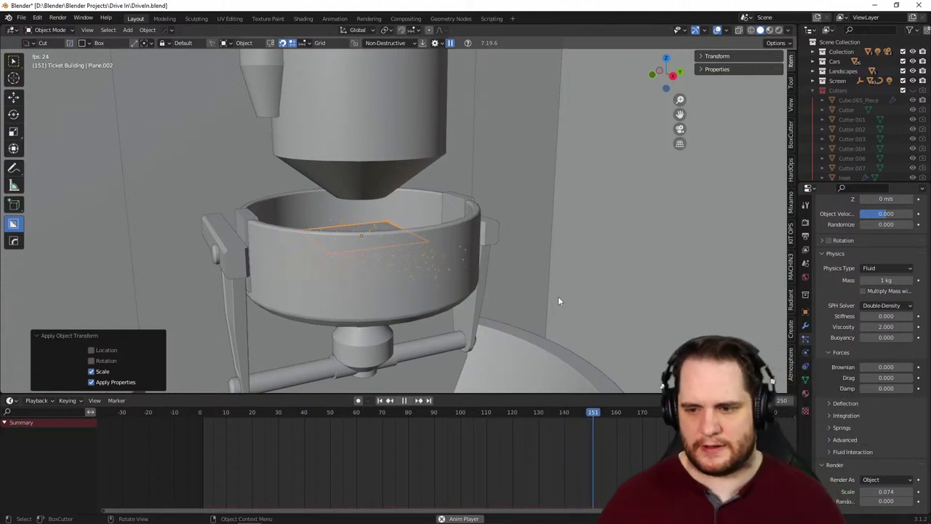
pyautogui.moveTo(537, 293); pyautogui.dragTo(466, 302, button='middle')
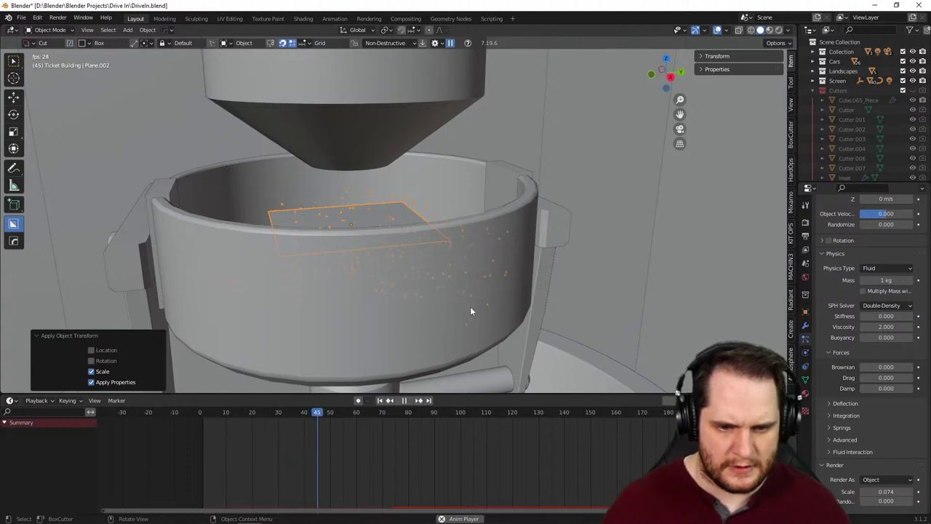
pyautogui.moveTo(866, 318); pyautogui.dragTo(884, 318)
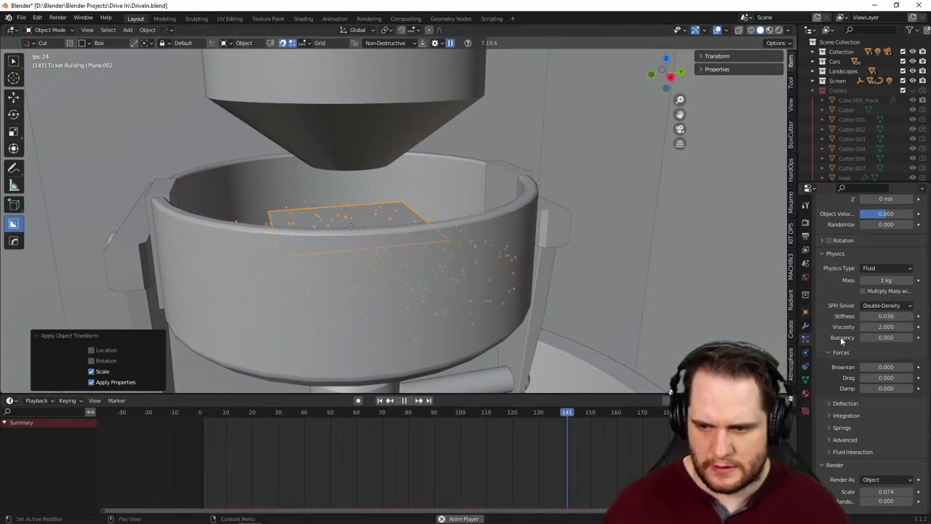
# - Enlarge the particle spheres to a render scale of 0.276 and inspect the kettle
pyautogui.scroll(-3, 859, 371)
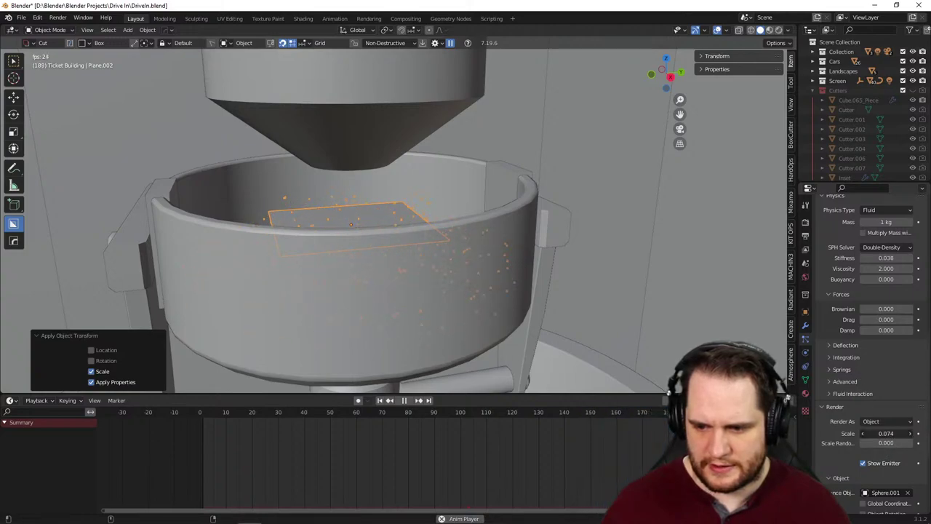
pyautogui.moveTo(886, 433); pyautogui.dragTo(895, 433)
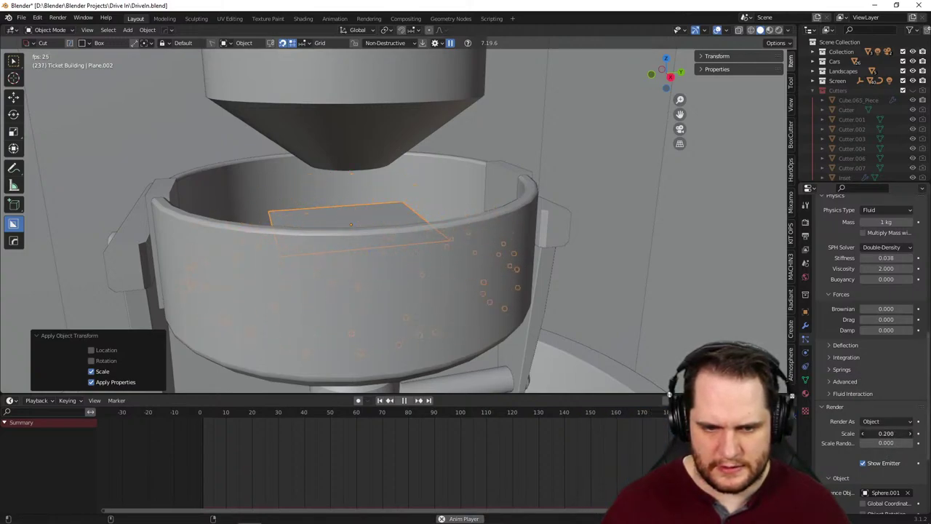
pyautogui.moveTo(886, 433); pyautogui.dragTo(891, 433)
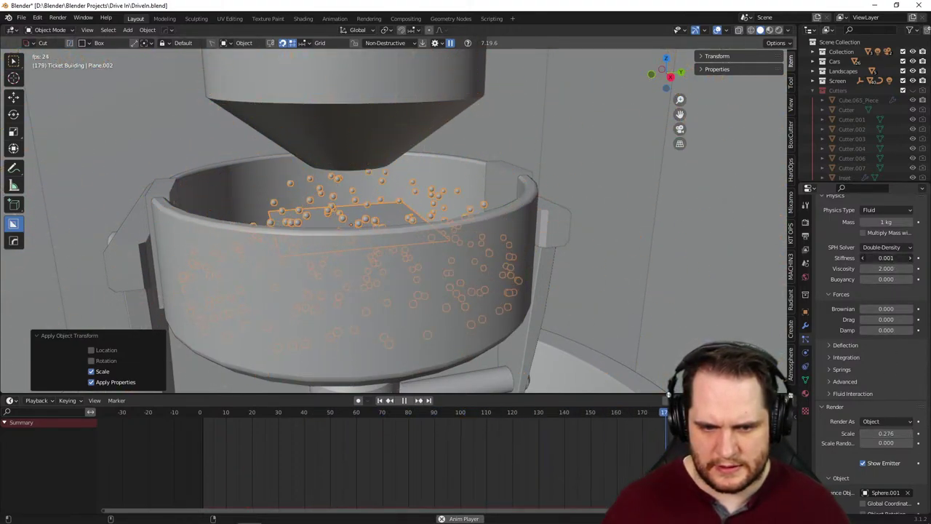
pyautogui.scroll(-4, 555, 297)
pyautogui.moveTo(555, 297); pyautogui.dragTo(520, 289, button='middle')
pyautogui.scroll(2, 518, 287)
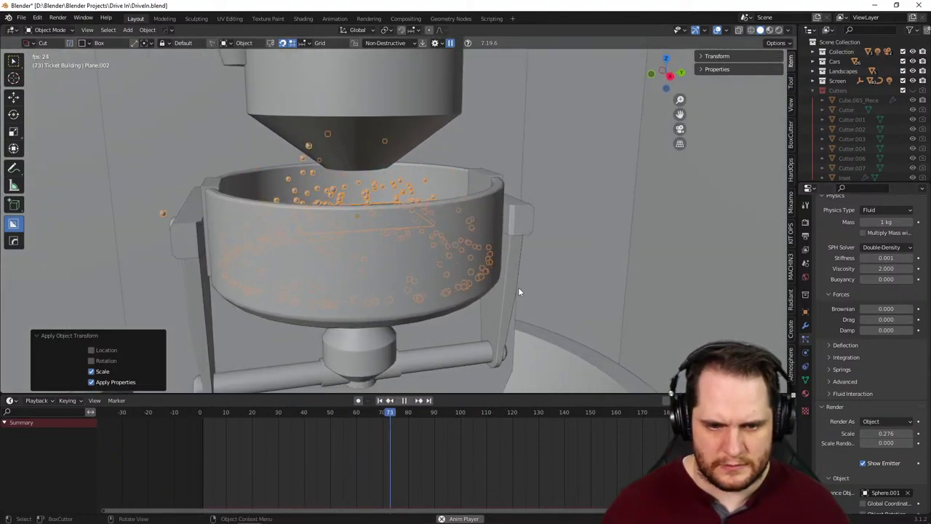
pyautogui.scroll(2, 518, 286)
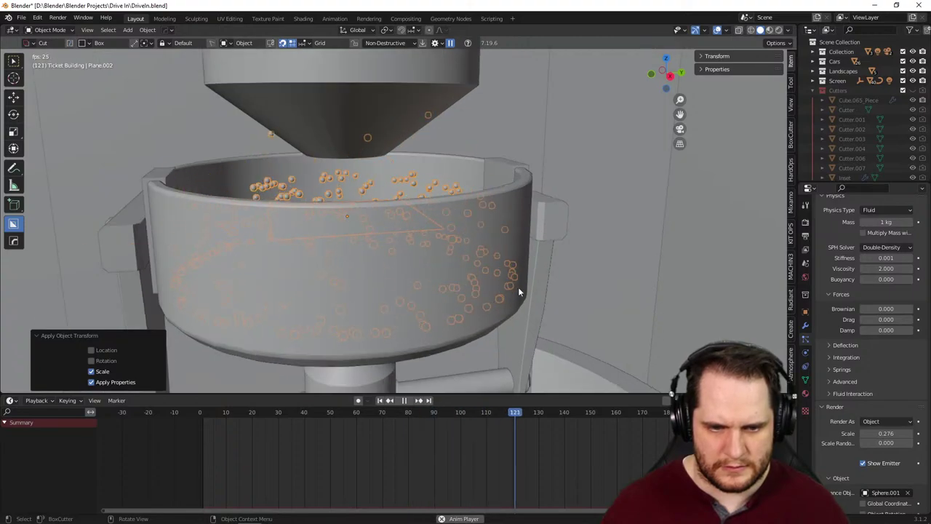
pyautogui.scroll(-4, 518, 287)
pyautogui.moveTo(482, 299)
pyautogui.mouseDown(button='middle')
pyautogui.moveTo(488, 280)
pyautogui.moveTo(484, 289)
pyautogui.mouseUp(button='middle')
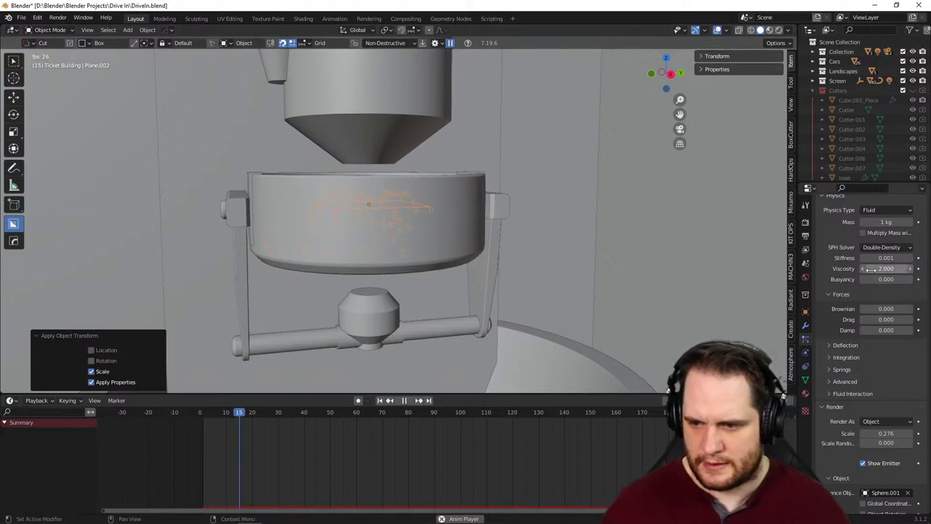
# - Set the particle Mass to 0.01 kg
pyautogui.press('BackSpace')
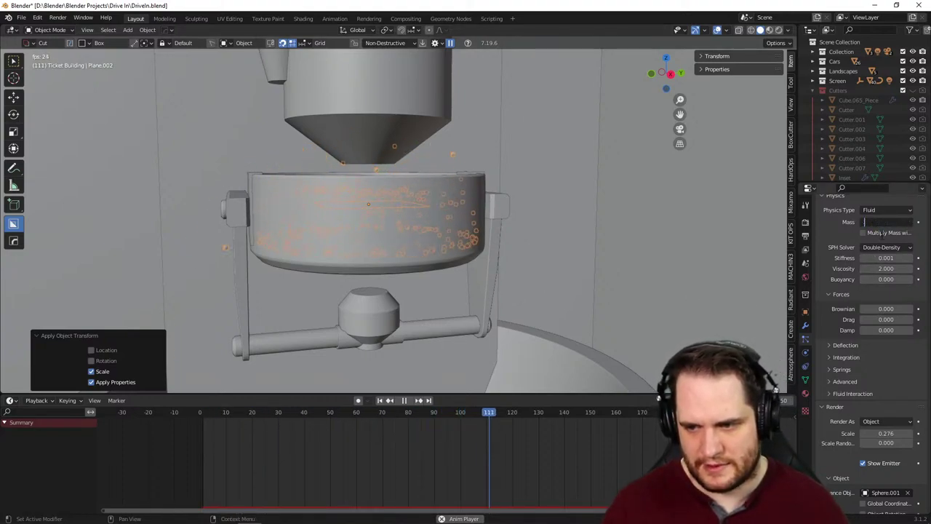
pyautogui.write('0.01')
pyautogui.press('Return')
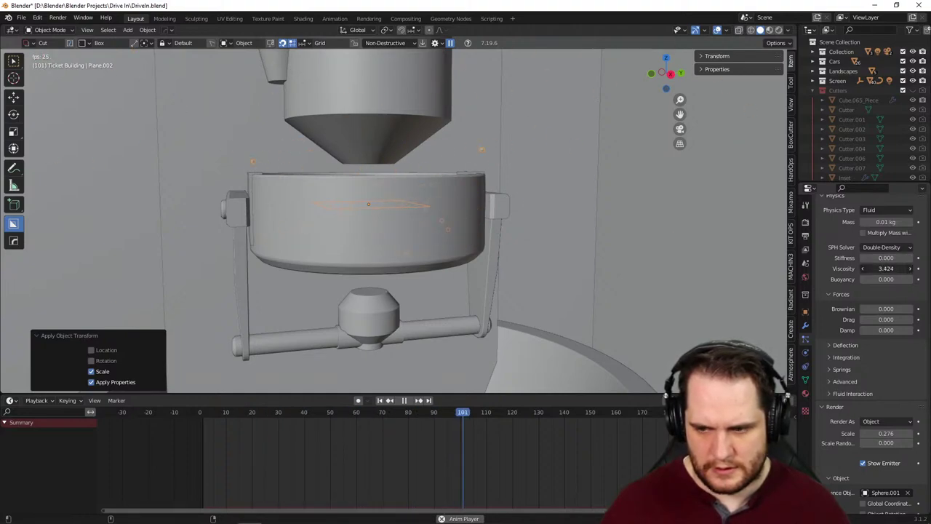
# - Set the fluid Viscosity to 0 and look down into the bowl
pyautogui.moveTo(900, 268); pyautogui.dragTo(889, 268)
pyautogui.click(893, 268)
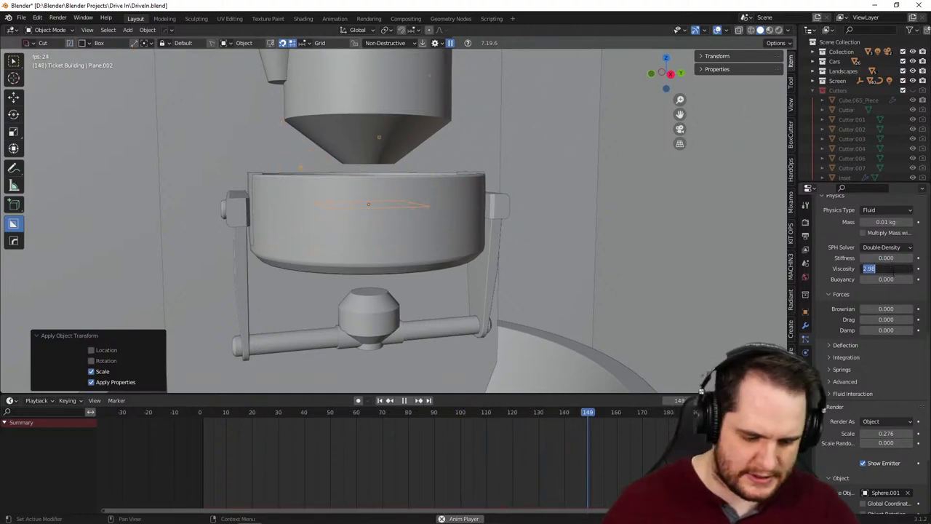
pyautogui.write('0')
pyautogui.press('Return')
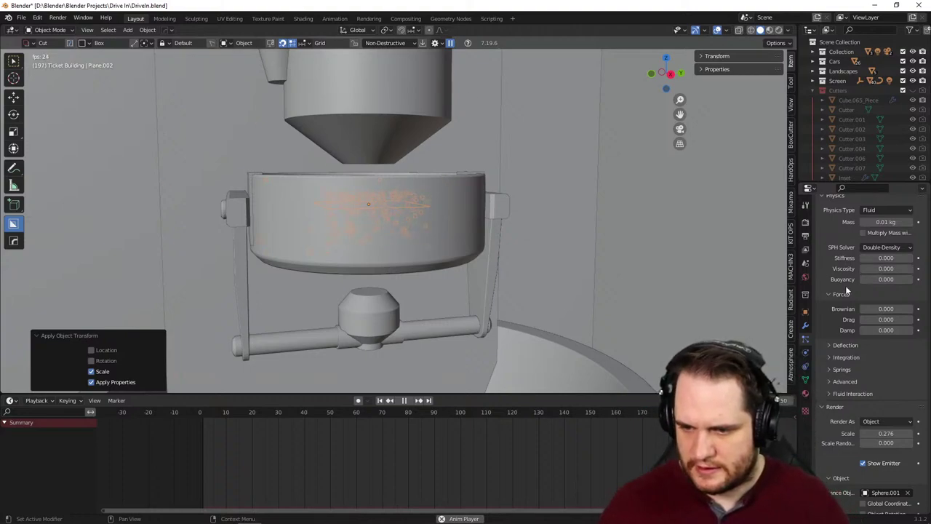
pyautogui.moveTo(580, 241); pyautogui.dragTo(524, 258, button='middle')
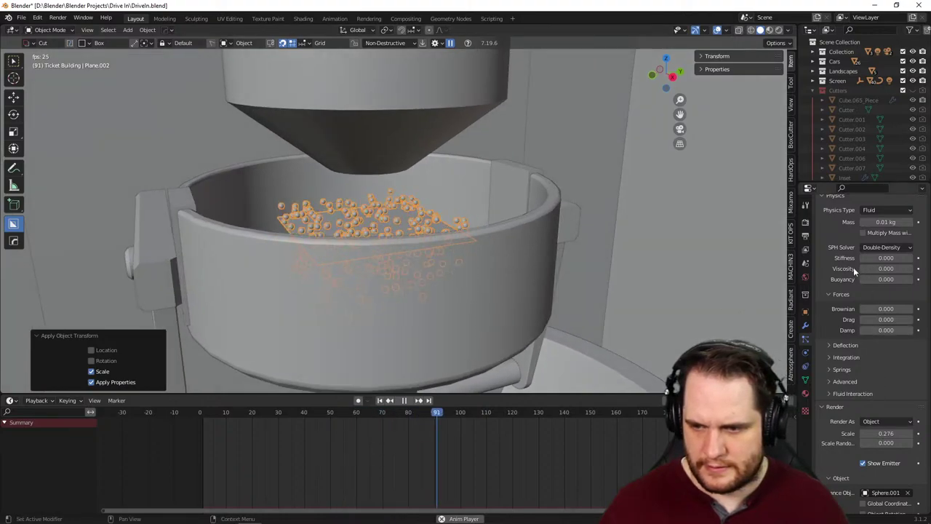
# - Switch the emitter's properties back to the Popcorn Particle settings
pyautogui.click(806, 326)
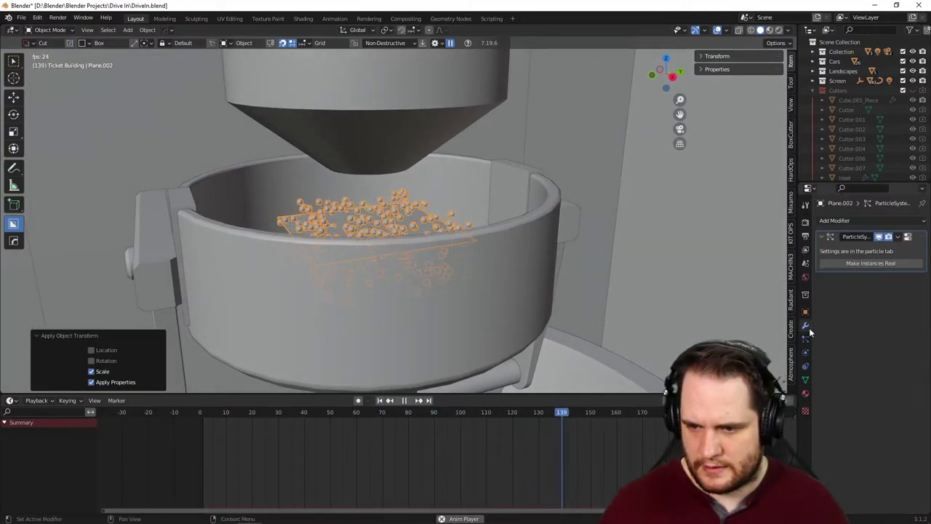
pyautogui.click(807, 339)
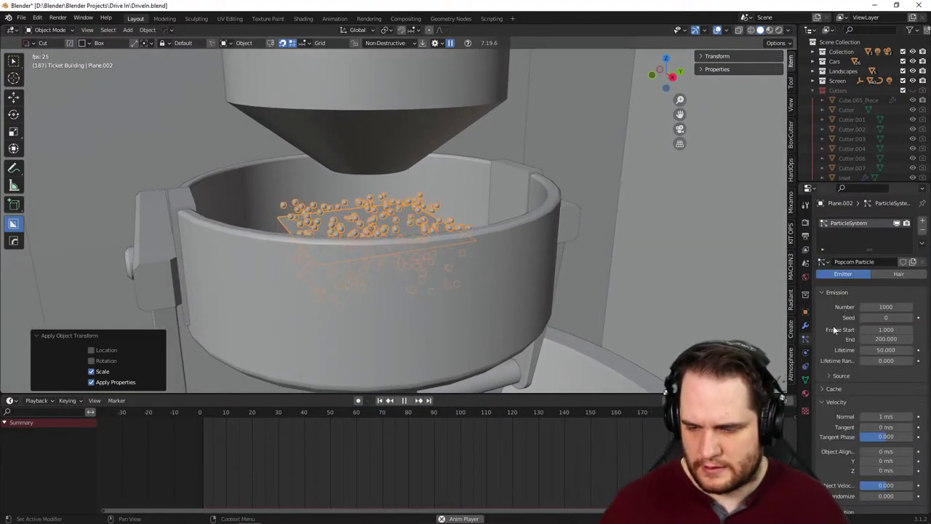
pyautogui.scroll(-4, 833, 325)
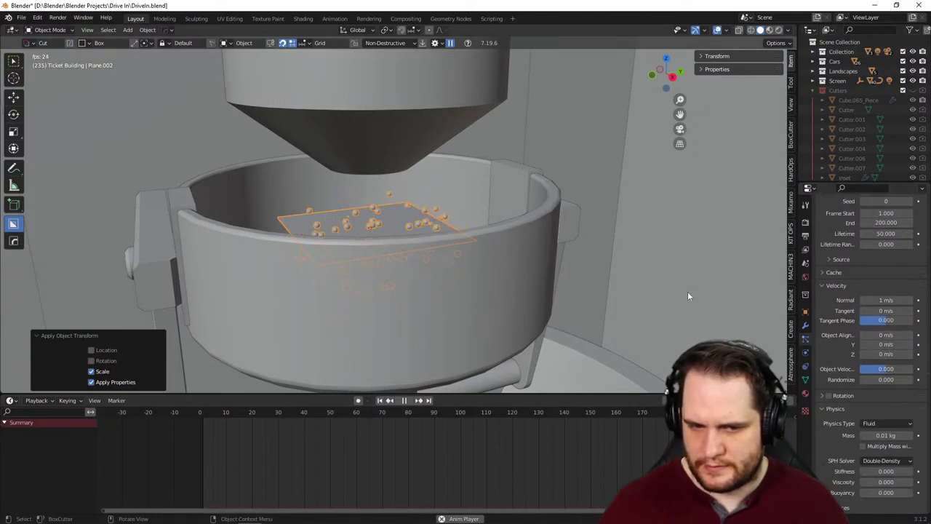
# - Orbit and zoom around the kettle to inspect the spheres at render scale 0.525
pyautogui.moveTo(688, 296); pyautogui.dragTo(570, 252, button='middle')
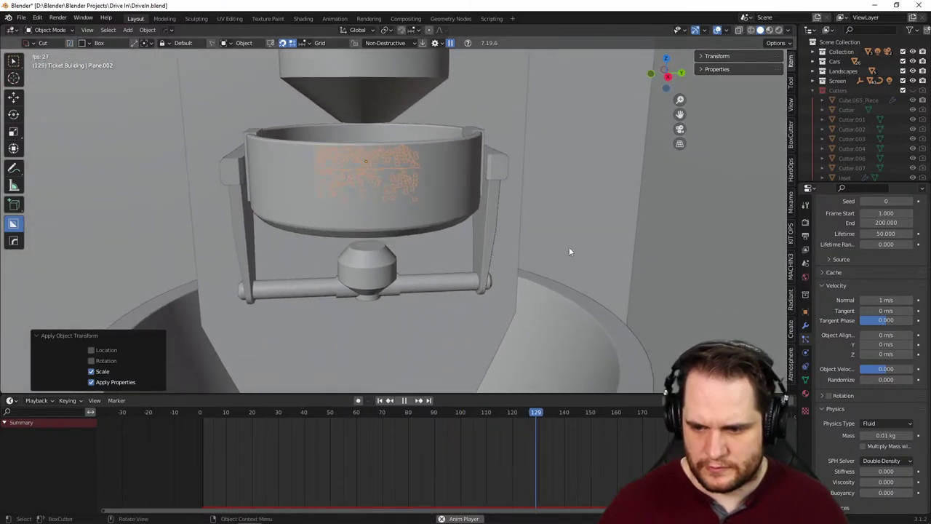
pyautogui.scroll(-4, 844, 392)
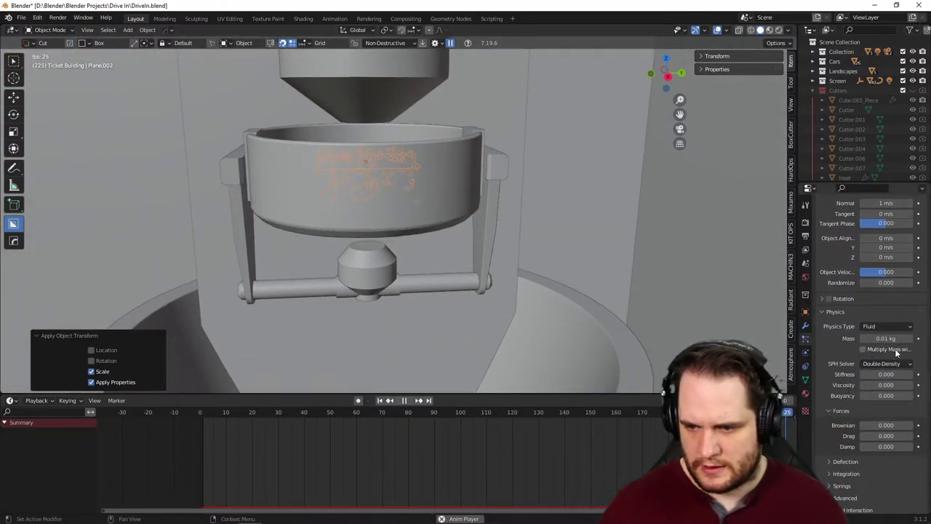
pyautogui.scroll(-5, 882, 399)
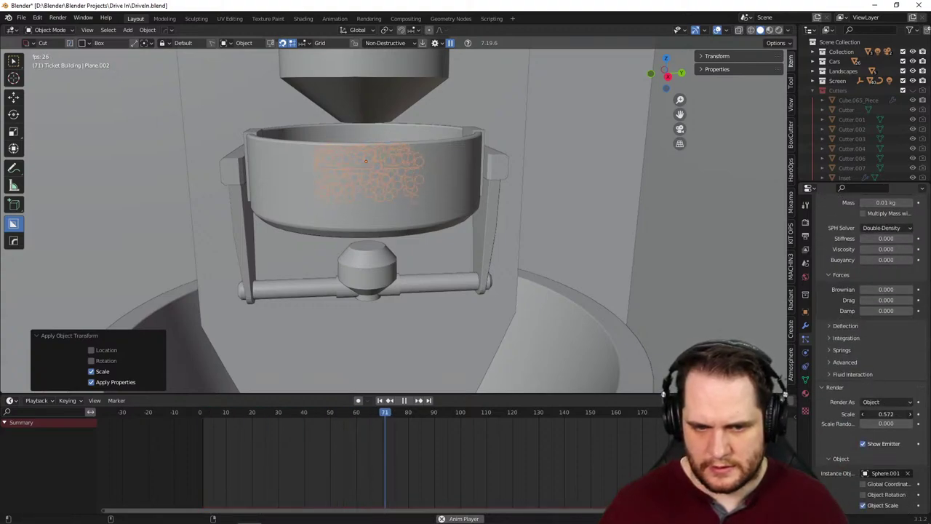
pyautogui.scroll(4, 582, 227)
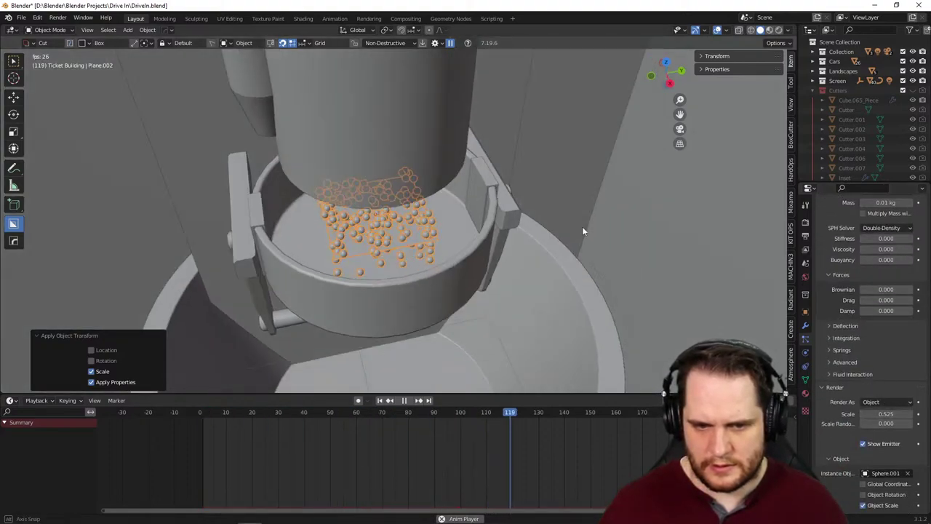
pyautogui.moveTo(582, 226); pyautogui.dragTo(531, 235, button='middle')
pyautogui.scroll(4, 547, 233)
pyautogui.scroll(3, 531, 234)
pyautogui.scroll(-5, 531, 235)
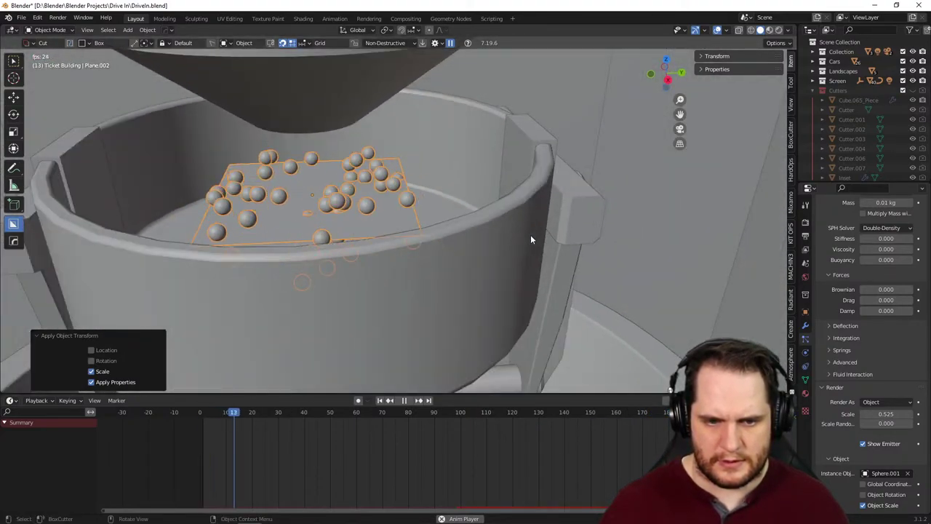
pyautogui.scroll(-2, 476, 234)
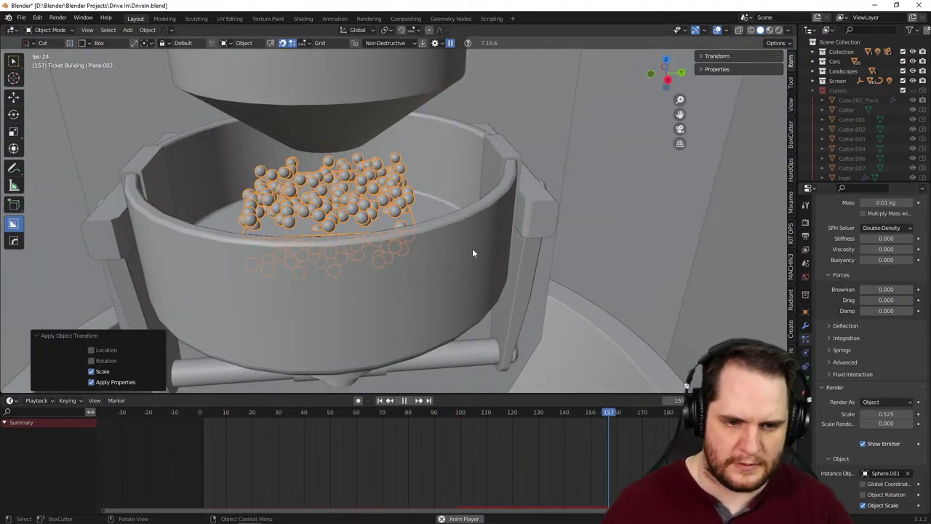
# - Delete the old particle emitter plane and add a new torus mesh
pyautogui.click(370, 231)
pyautogui.click(367, 230)
pyautogui.press('Delete')
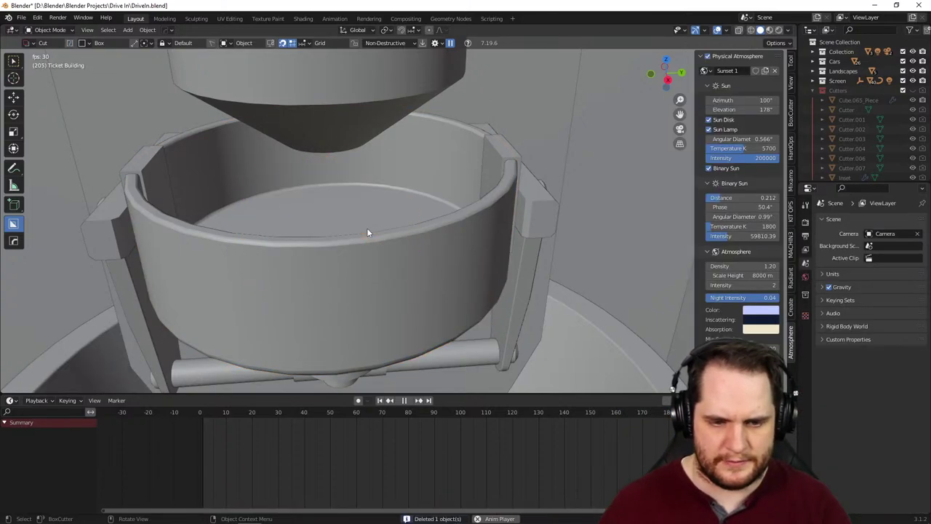
pyautogui.press('space')
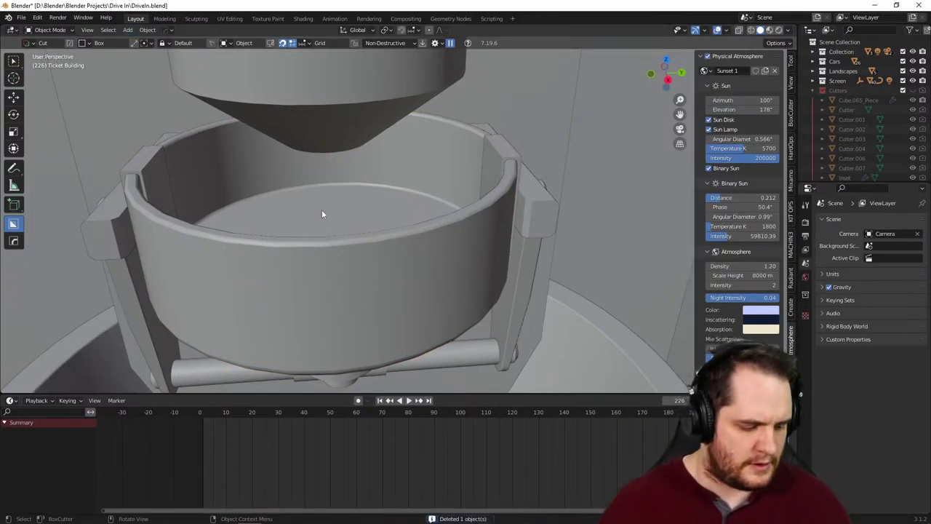
pyautogui.hotkey('shift', 'a')
pyautogui.moveTo(318, 216)
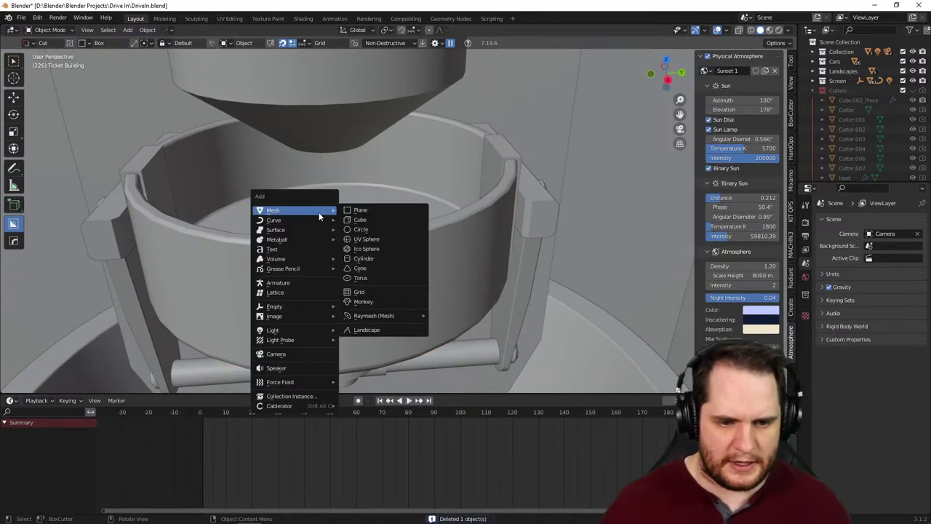
pyautogui.click(386, 279)
# - Raise the torus on Z, scale it down, then lower it into the kettle
pyautogui.press('g')
pyautogui.press('z')
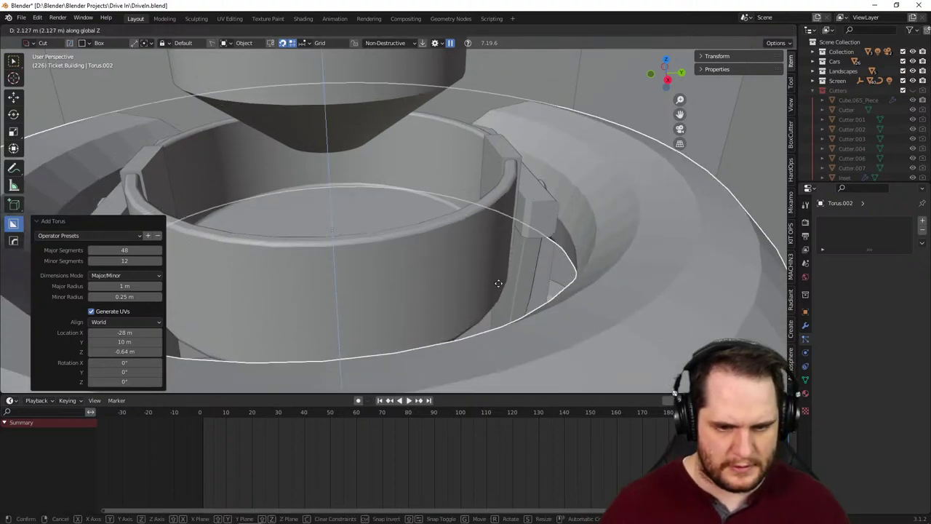
pyautogui.click(488, 269)
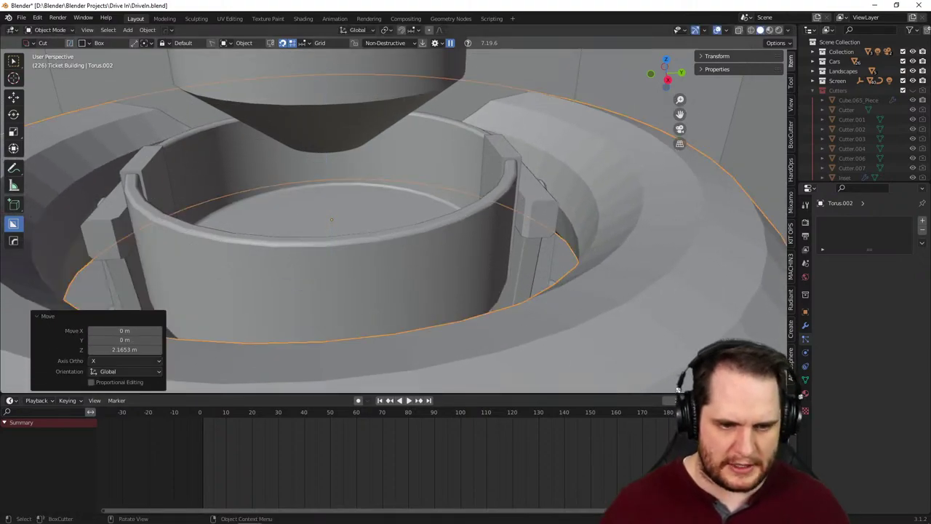
pyautogui.press('s')
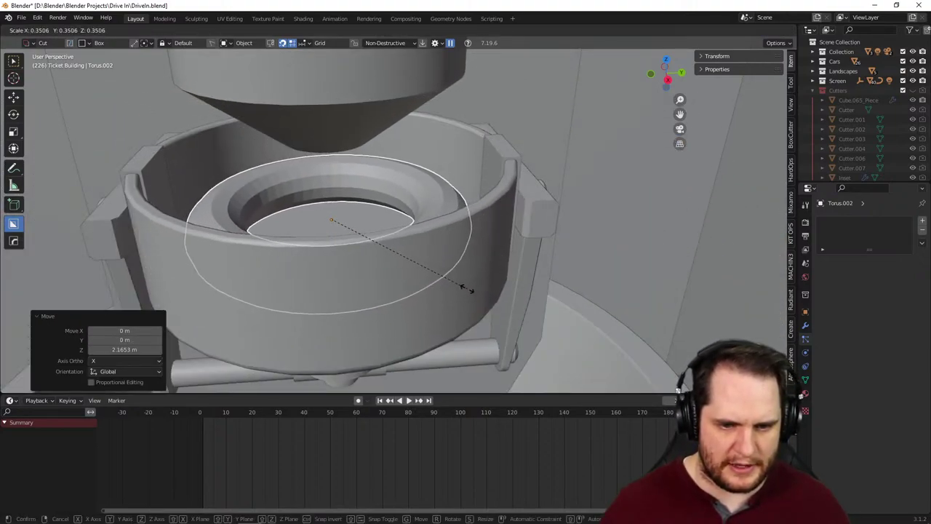
pyautogui.click(467, 289)
pyautogui.moveTo(468, 289); pyautogui.dragTo(542, 305, button='middle')
pyautogui.press('g')
pyautogui.press('z')
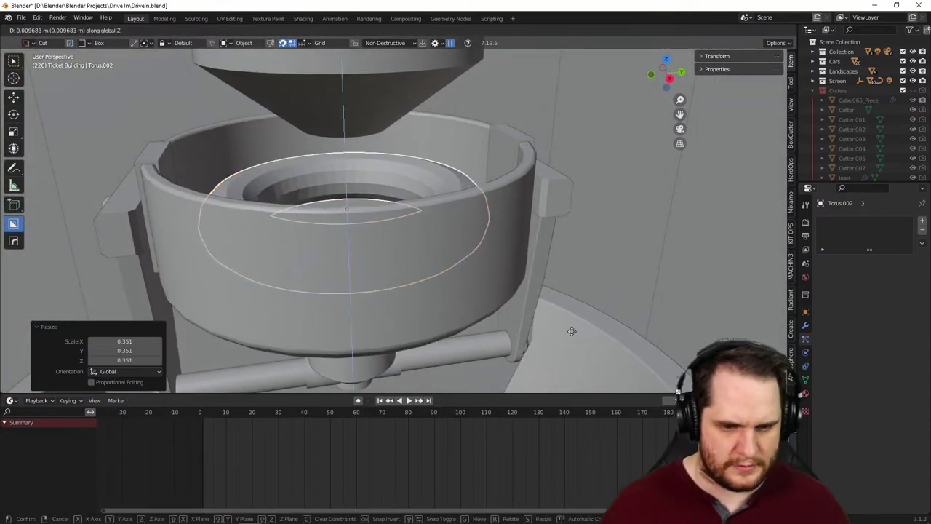
pyautogui.click(572, 335)
# - Frame the torus, view down into the kettle, and shrink it to 0.251
pyautogui.press('KP_0')
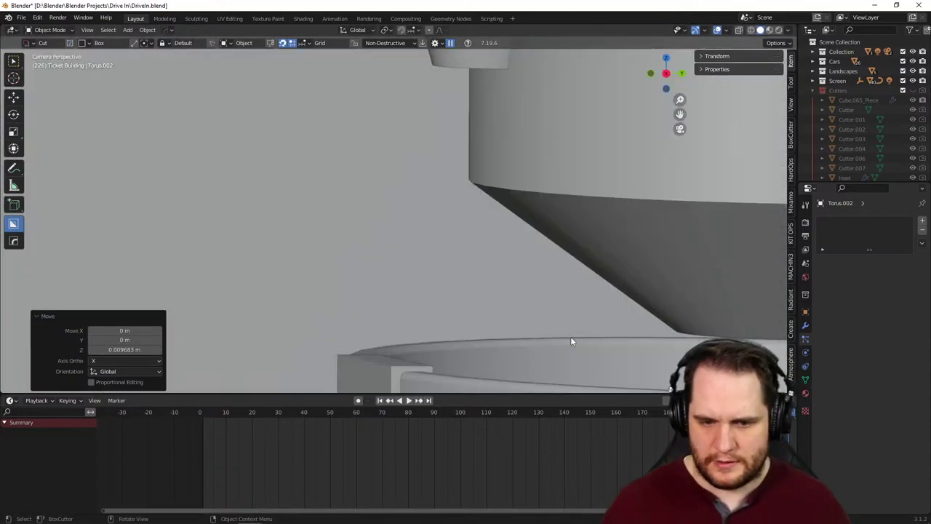
pyautogui.scroll(-3, 732, 313)
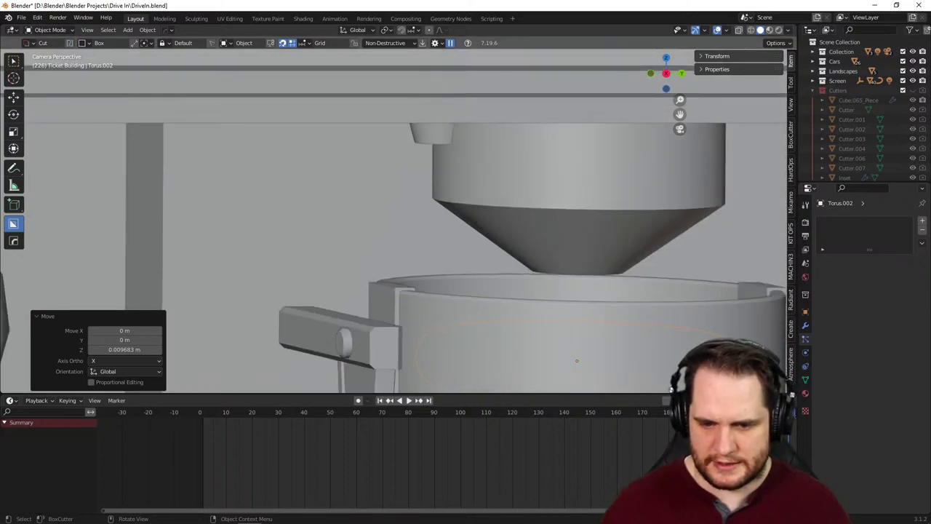
pyautogui.press('KP_Decimal')
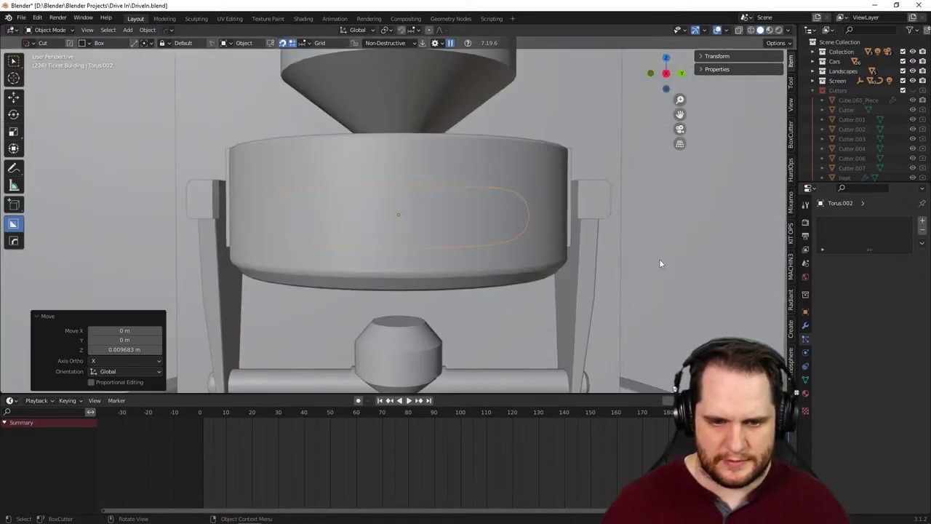
pyautogui.moveTo(659, 259); pyautogui.dragTo(669, 304, button='middle')
pyautogui.scroll(2, 641, 317)
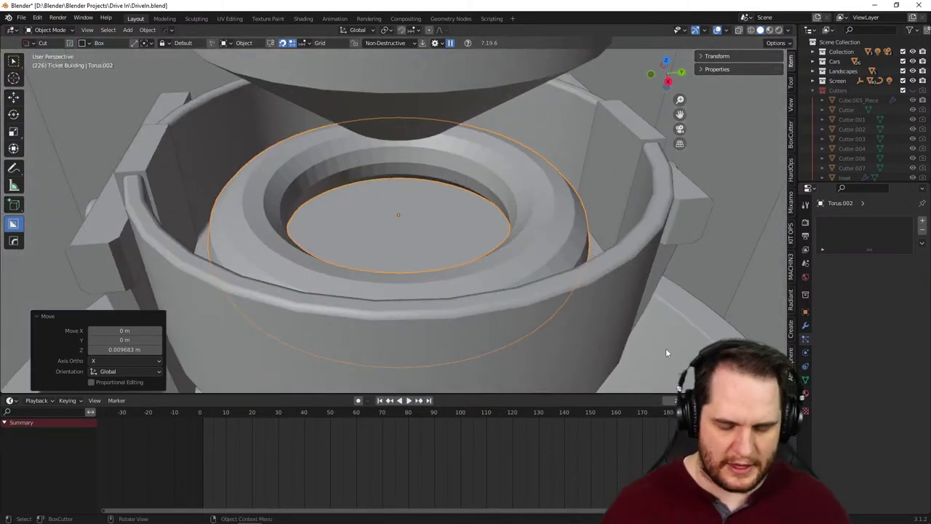
pyautogui.press('s')
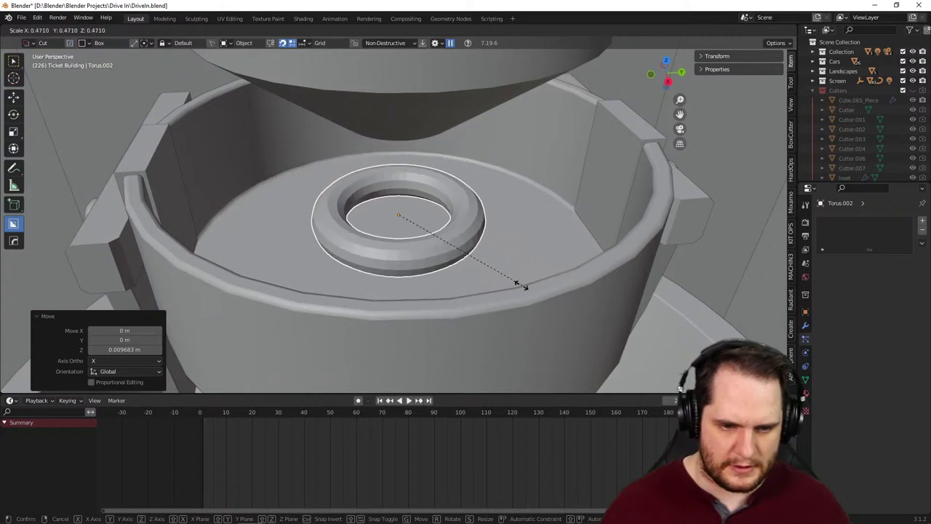
pyautogui.click(460, 262)
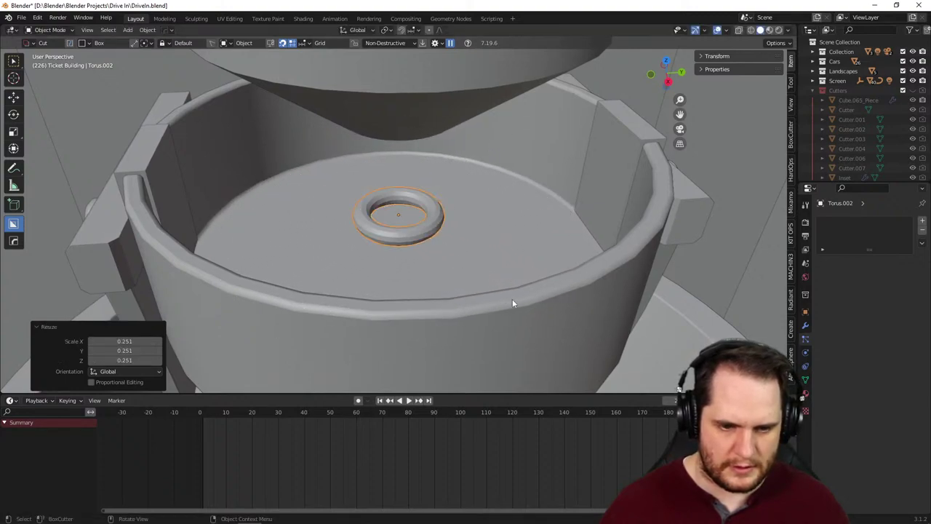
# - Widen the torus to 3.065 along X and Y, keeping its height fixed
pyautogui.press('s')
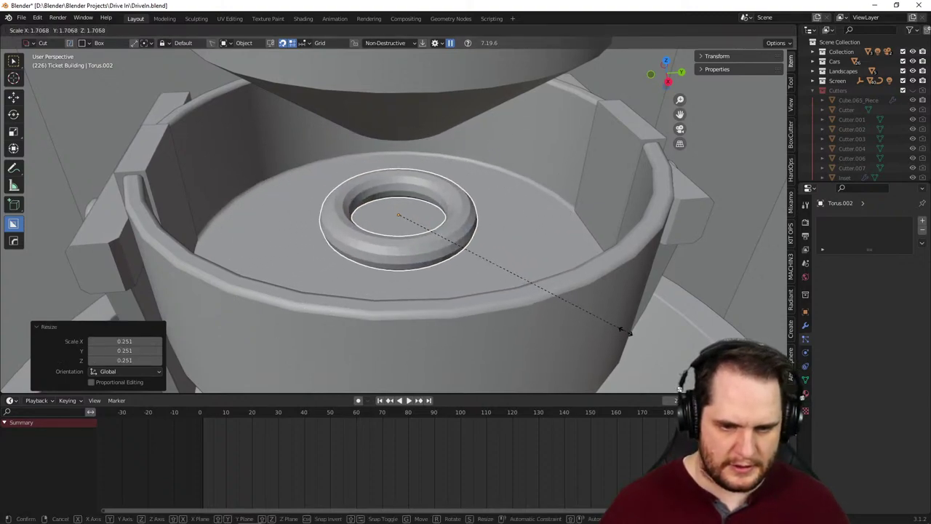
pyautogui.hotkey('shift', 'z')
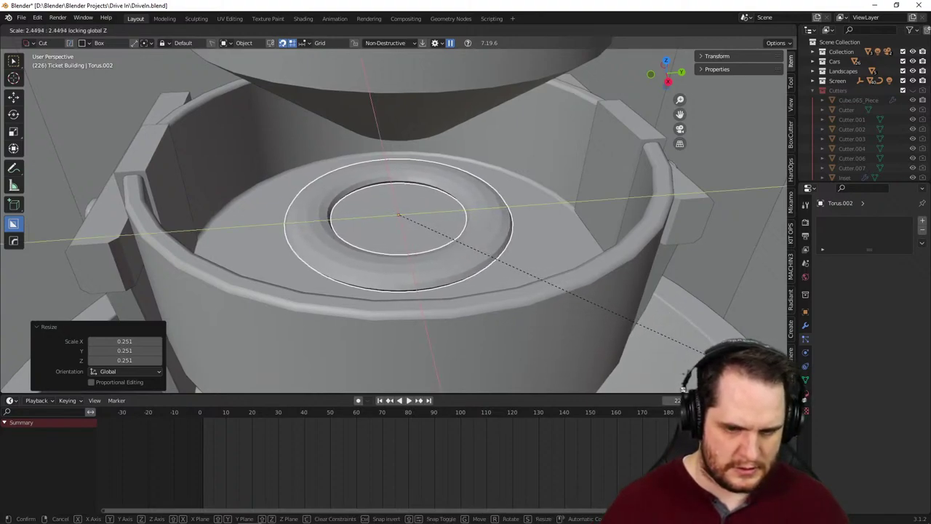
pyautogui.click(651, 191)
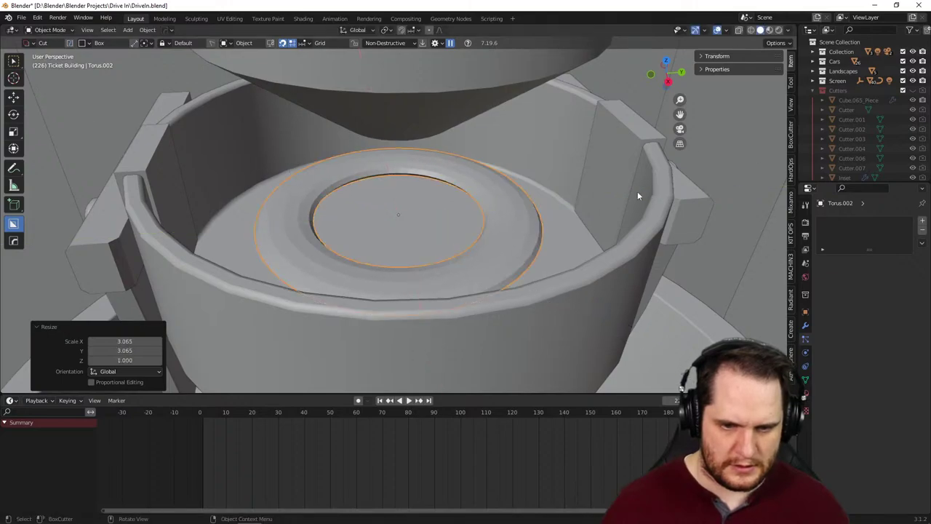
pyautogui.moveTo(403, 228); pyautogui.dragTo(432, 246, button='middle')
pyautogui.hotkey('shift', 'a')
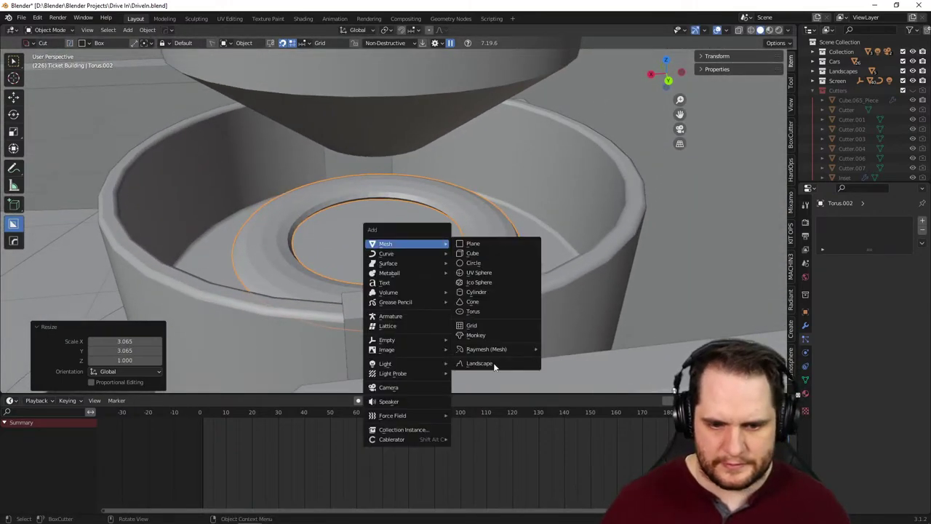
# - Apply the torus's scale with Ctrl+A
pyautogui.press('Escape')
pyautogui.hotkey('ctrl', 'a')
pyautogui.click(543, 259)
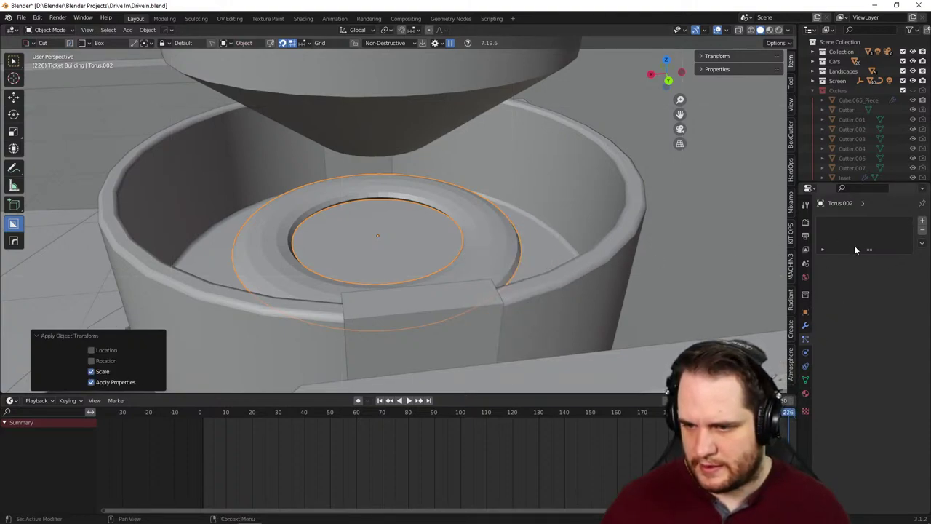
# - Give the torus a particle system using Popcorn Particle settings and play the animation
pyautogui.click(922, 220)
pyautogui.click(824, 262)
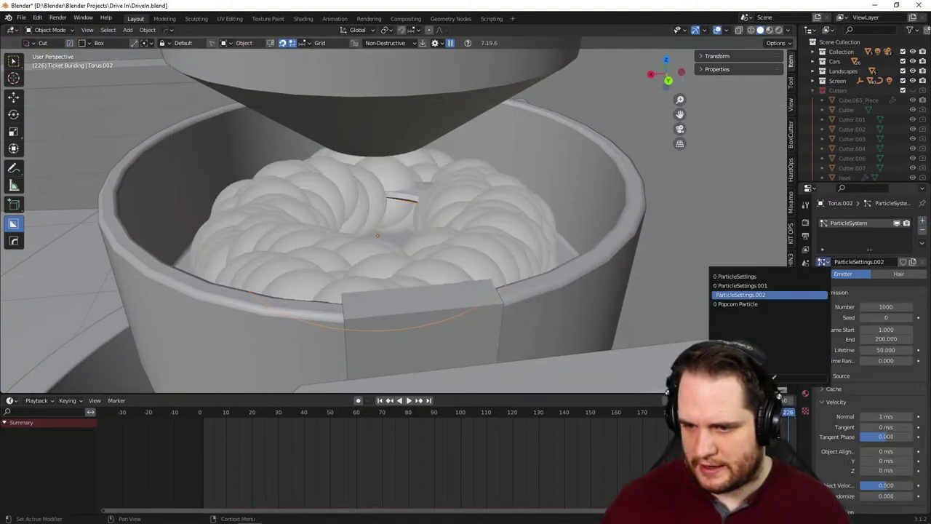
pyautogui.click(772, 304)
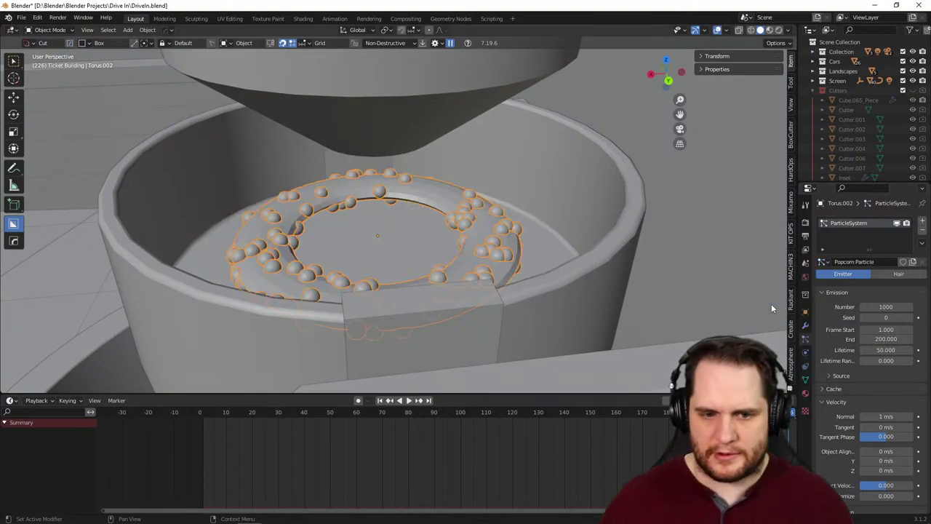
pyautogui.press('space')
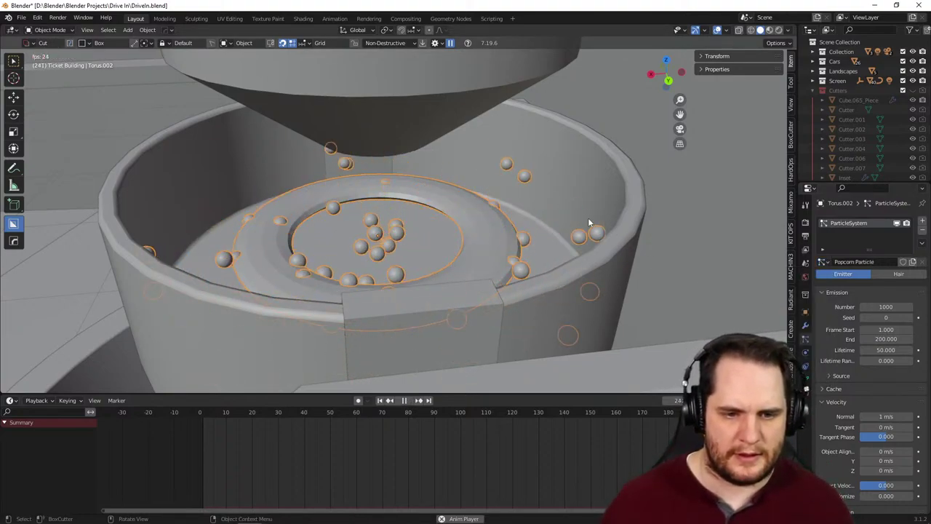
# - Orbit the kettle during playback and scroll down to the particle Physics panel
pyautogui.scroll(-3, 503, 245)
pyautogui.moveTo(503, 244)
pyautogui.mouseDown(button='middle')
pyautogui.moveTo(509, 225)
pyautogui.moveTo(522, 222)
pyautogui.moveTo(553, 231)
pyautogui.moveTo(555, 243)
pyautogui.moveTo(594, 266)
pyautogui.moveTo(580, 254)
pyautogui.moveTo(541, 251)
pyautogui.moveTo(503, 260)
pyautogui.moveTo(514, 269)
pyautogui.moveTo(495, 252)
pyautogui.mouseUp(button='middle')
pyautogui.scroll(-3, 500, 266)
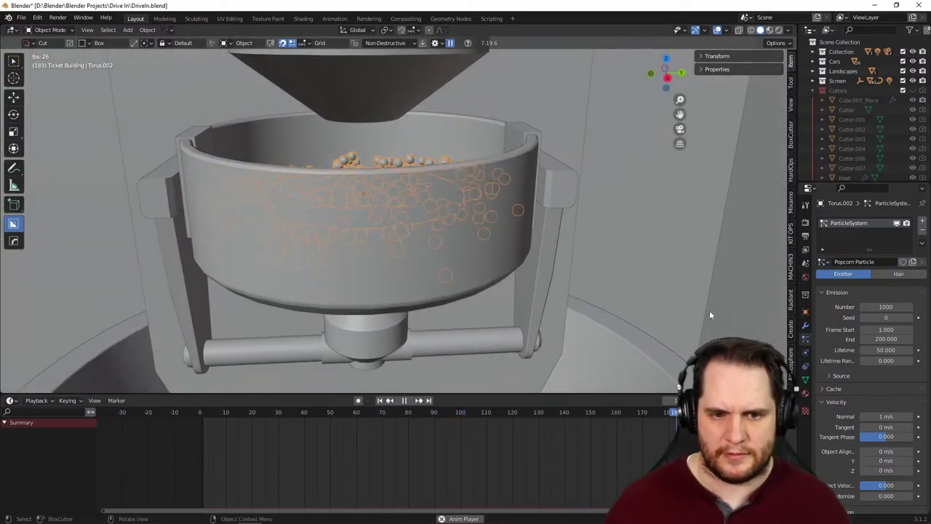
pyautogui.scroll(-3, 889, 400)
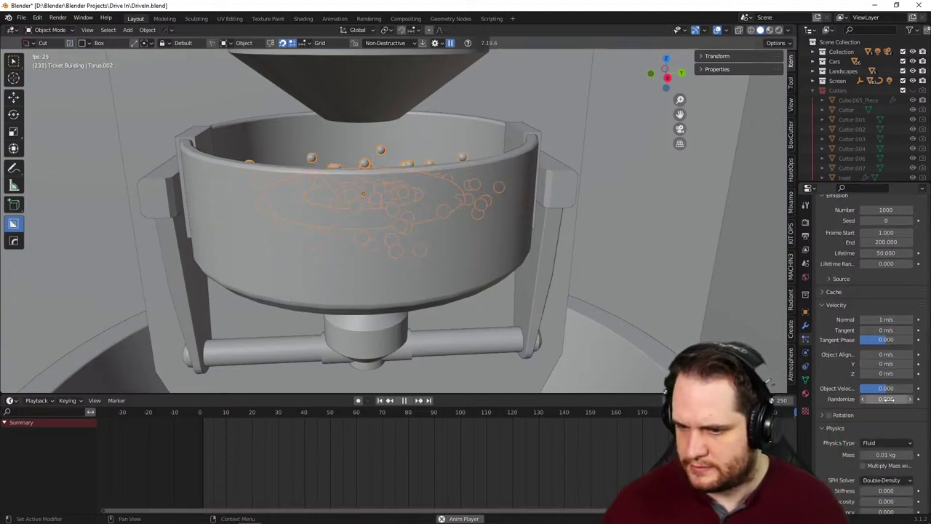
pyautogui.scroll(-1, 883, 390)
pyautogui.scroll(-2, 558, 310)
pyautogui.moveTo(559, 310)
pyautogui.mouseDown(button='middle')
pyautogui.moveTo(558, 300)
pyautogui.moveTo(557, 308)
pyautogui.mouseUp(button='middle')
pyautogui.scroll(-3, 850, 379)
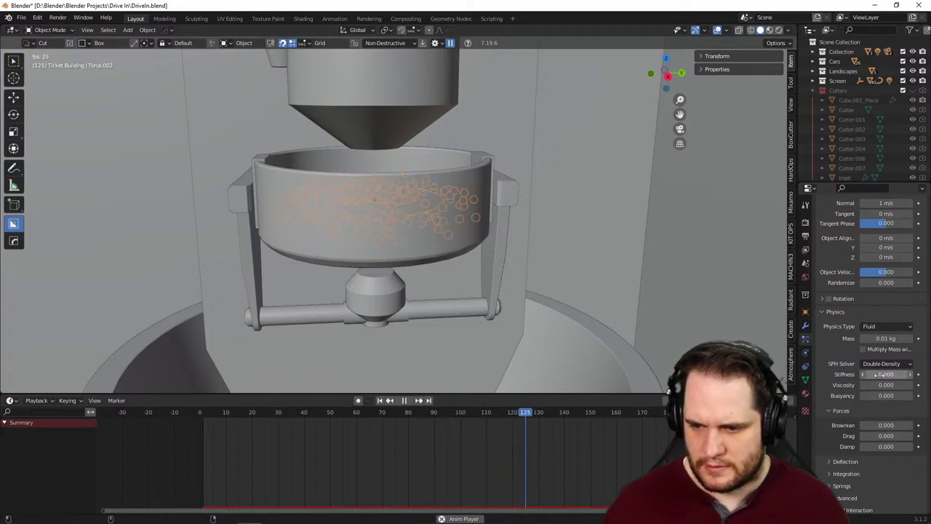
# - Set the fluid Stiffness to 0.001, then briefly hide and reveal the meshes
pyautogui.moveTo(887, 374); pyautogui.dragTo(889, 374)
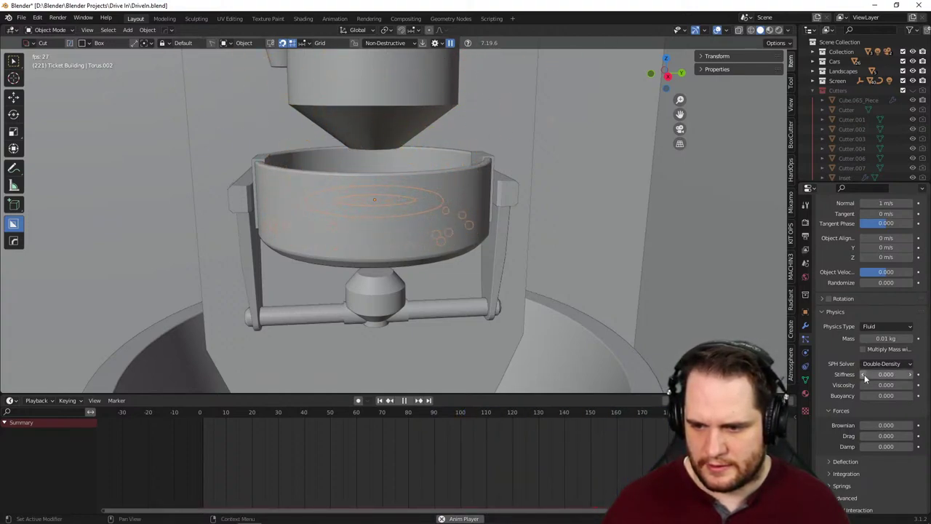
pyautogui.click(899, 374)
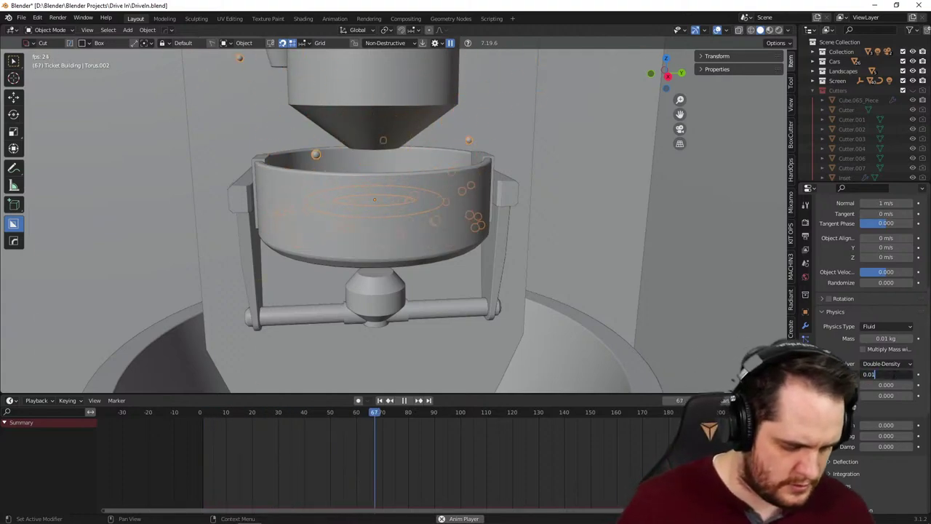
pyautogui.press('Left')
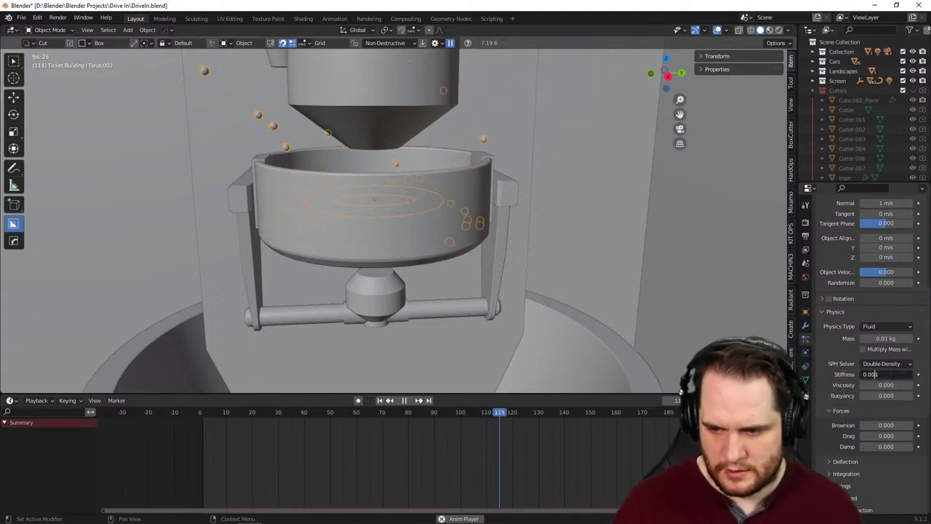
pyautogui.write('0')
pyautogui.press('Return')
pyautogui.hotkey('shift', 'h')
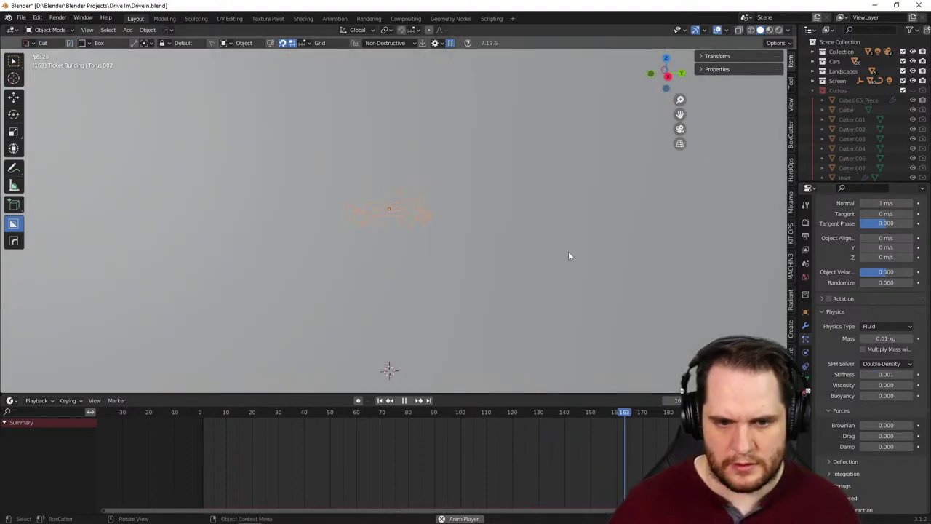
pyautogui.hotkey('alt', 'h')
pyautogui.moveTo(457, 219); pyautogui.dragTo(479, 202, button='middle')
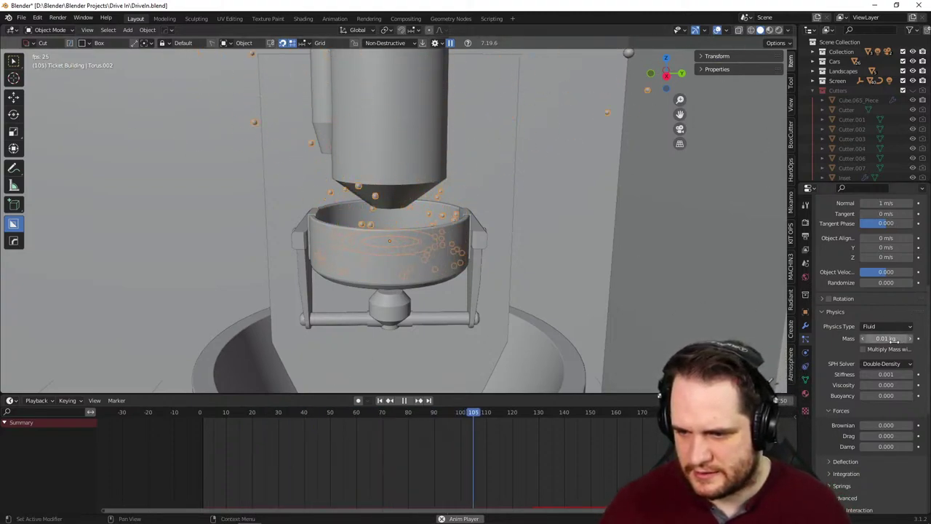
# - Set the particle Scale to 1.000 with a Scale Randomness of 0.250
pyautogui.scroll(-3, 882, 408)
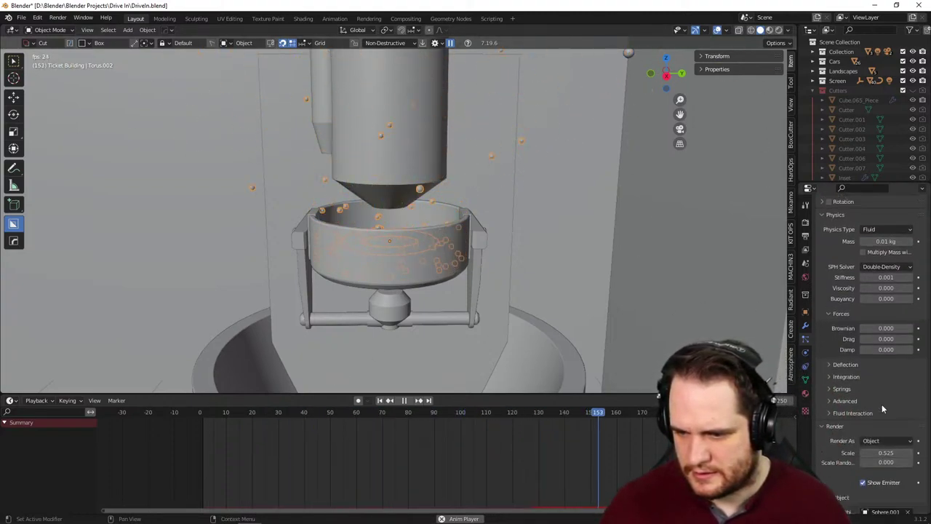
pyautogui.scroll(-1, 882, 404)
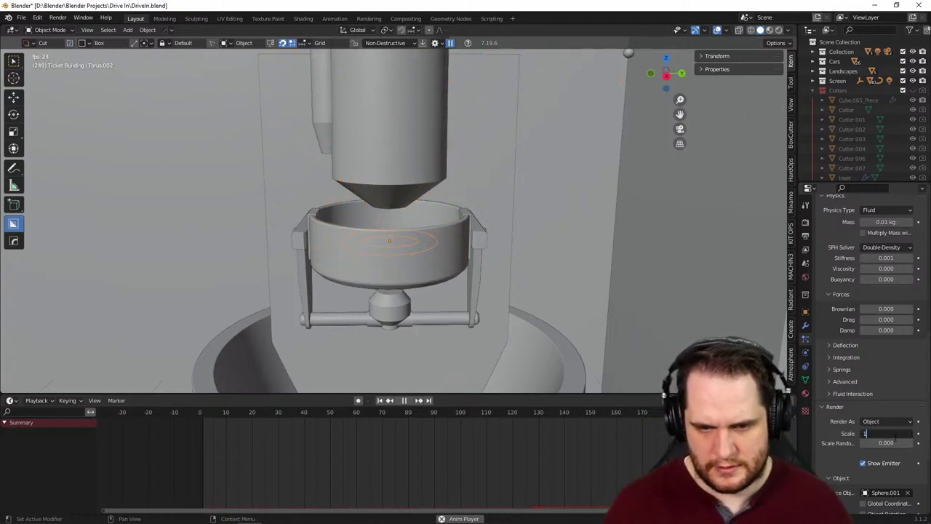
pyautogui.press('Return')
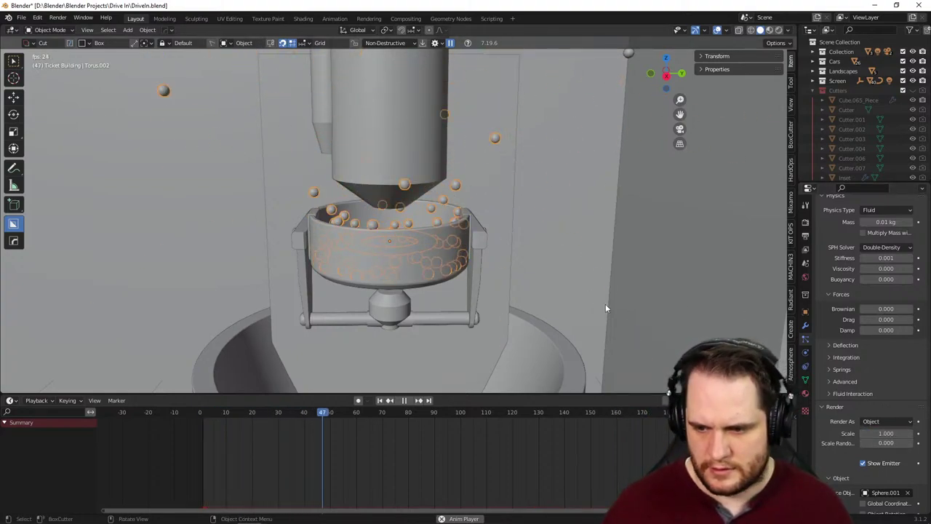
pyautogui.click(884, 443)
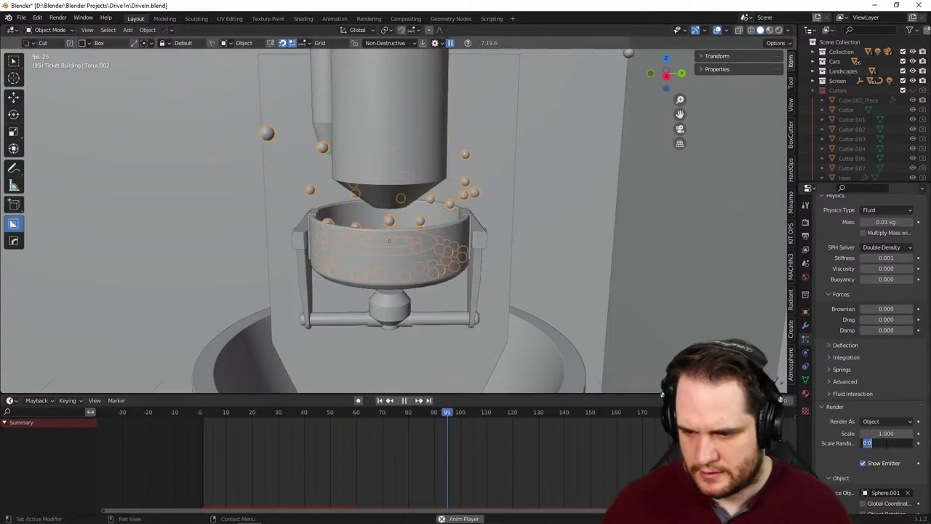
pyautogui.press('Return')
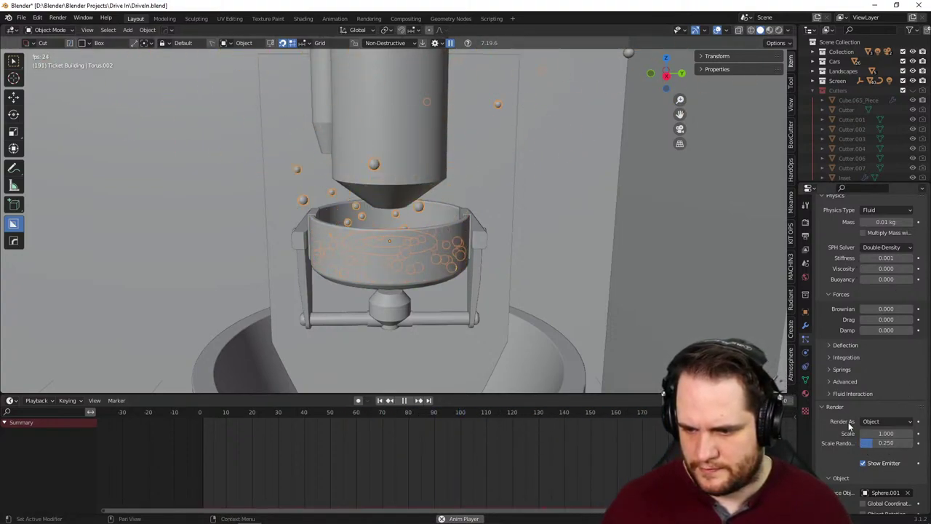
# - Raise the Viscosity and start editing the 0.01 kg Mass field
pyautogui.scroll(2, 878, 333)
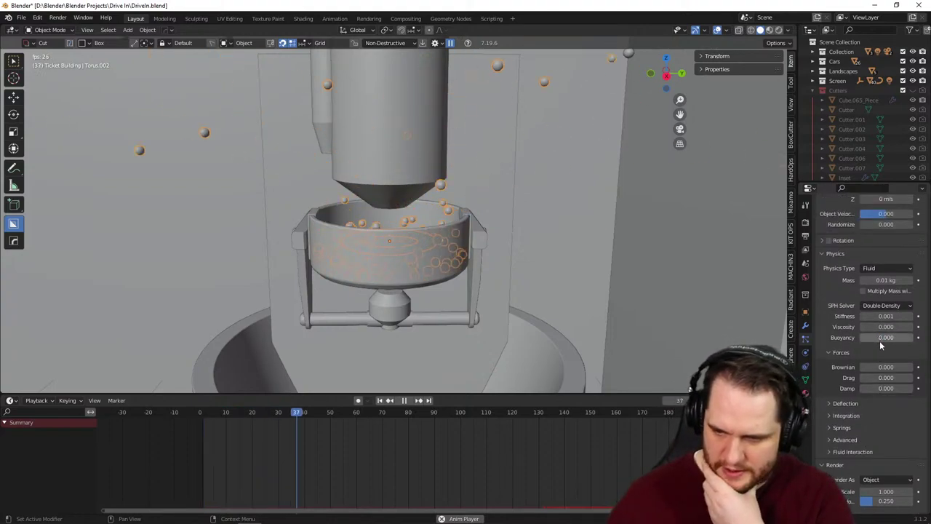
pyautogui.moveTo(881, 327)
pyautogui.mouseDown()
pyautogui.moveTo(917, 326)
pyautogui.moveTo(874, 327)
pyautogui.mouseUp()
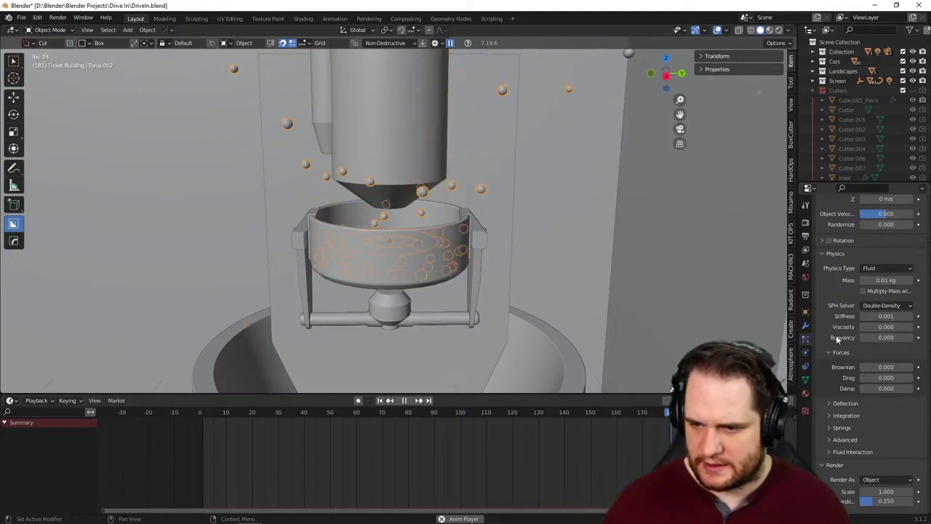
pyautogui.click(887, 281)
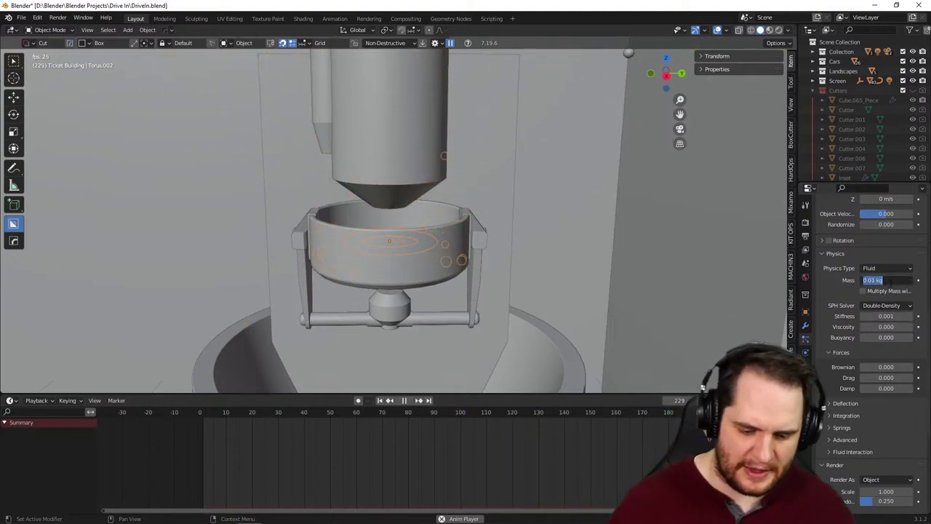
# - Try a 100 kg particle mass, set Stiffness to 0, then drag Mass to 1 kg
pyautogui.write('100k')
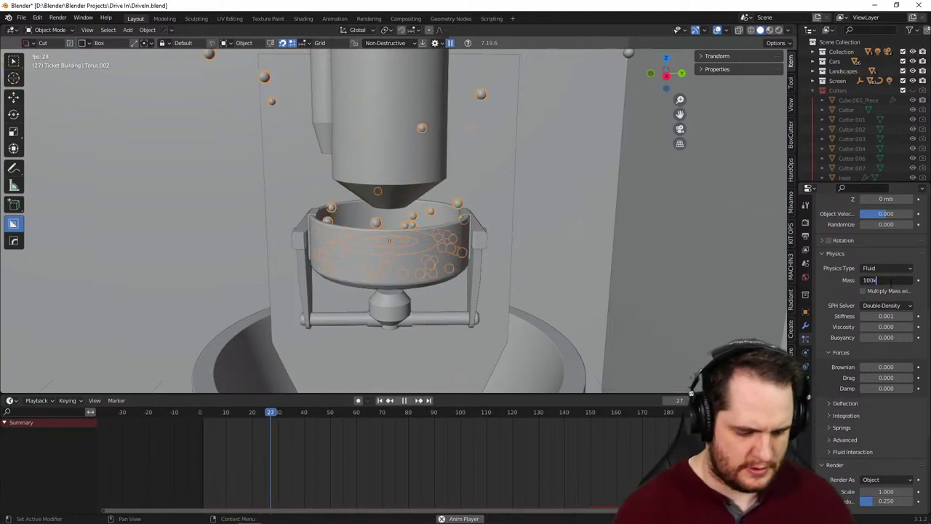
pyautogui.press('Return')
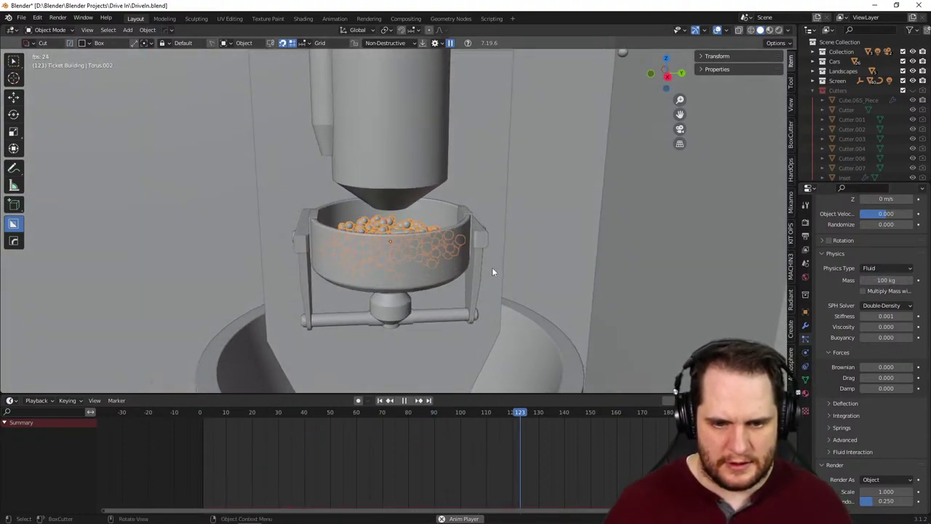
pyautogui.scroll(2, 492, 267)
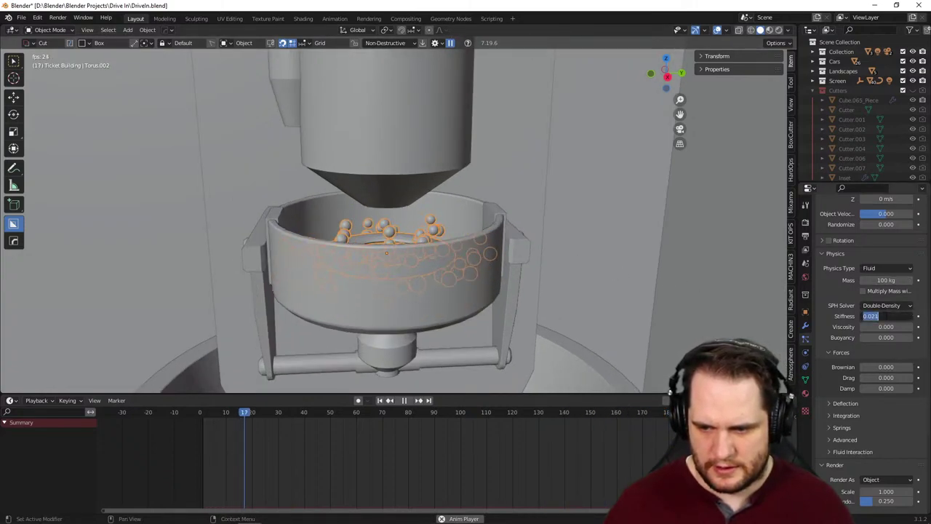
pyautogui.write('0')
pyautogui.press('Return')
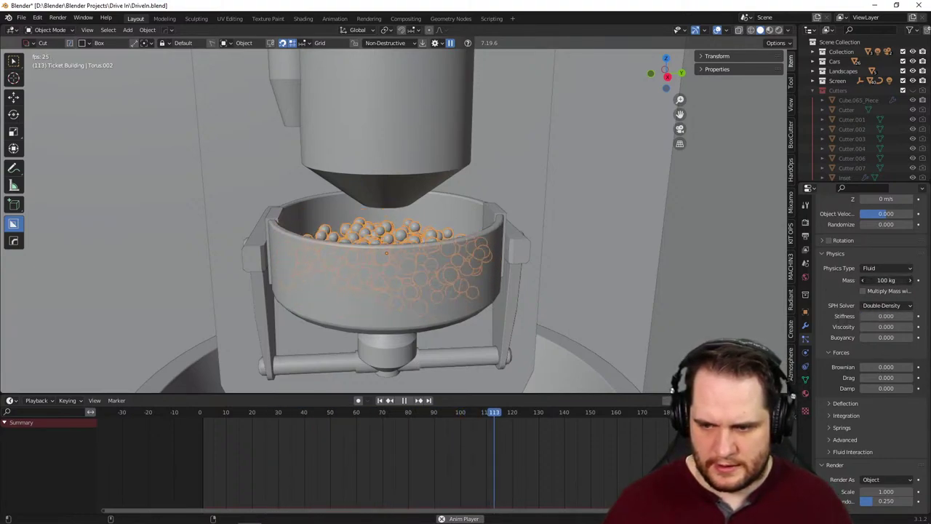
pyautogui.moveTo(886, 280); pyautogui.dragTo(878, 280)
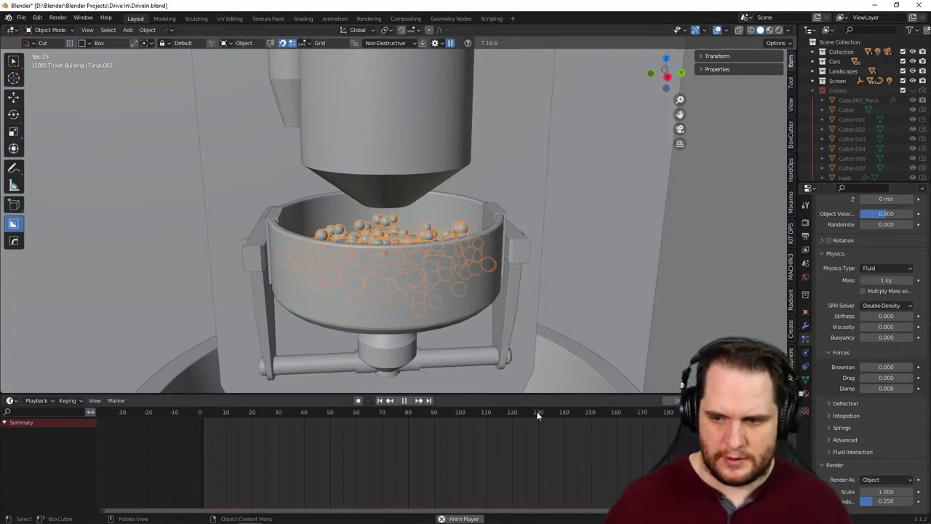
# - Jump back to frame 48 and raise the particle mass to 20 kg
pyautogui.click(322, 417)
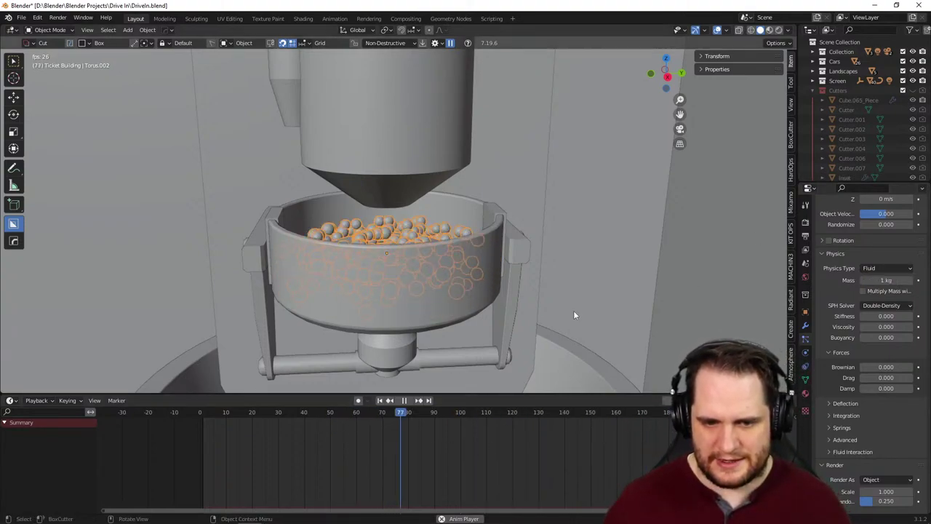
pyautogui.moveTo(579, 307); pyautogui.dragTo(544, 281, button='middle')
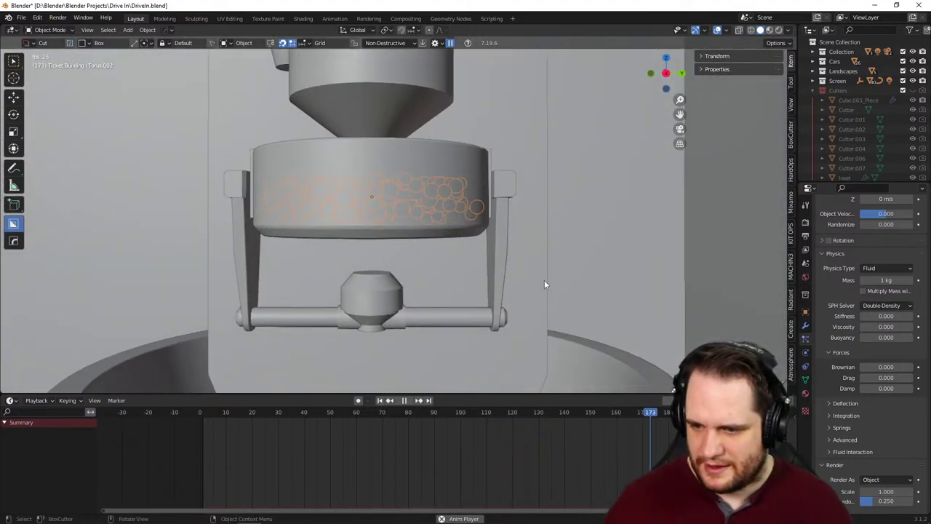
pyautogui.doubleClick(885, 281)
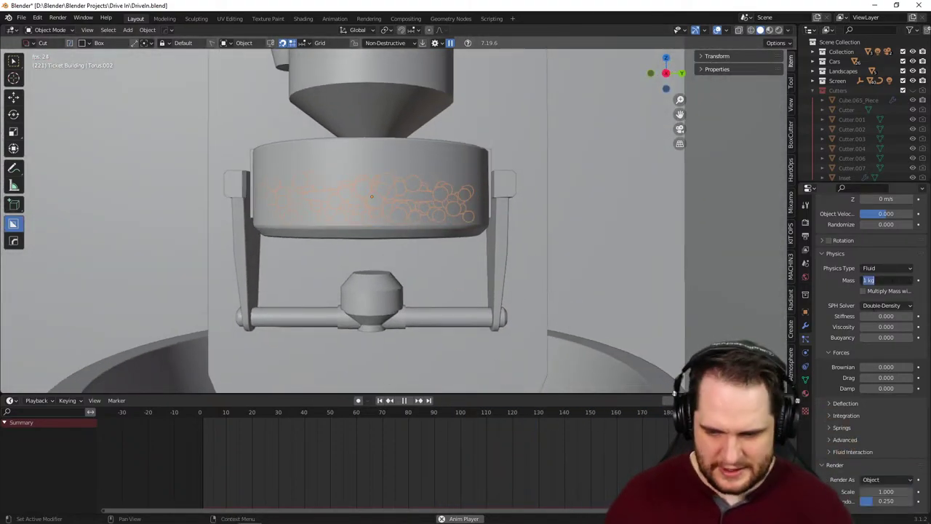
pyautogui.moveTo(641, 260); pyautogui.dragTo(636, 298, button='middle')
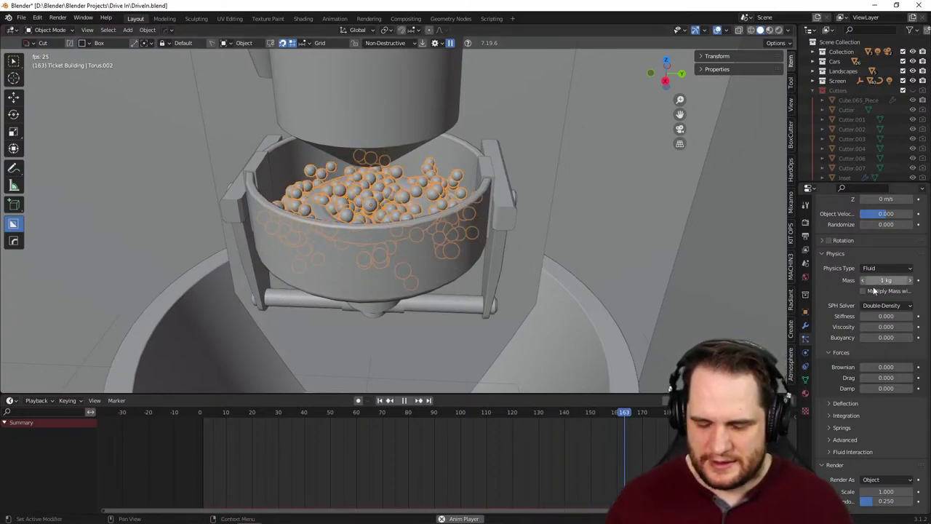
pyautogui.moveTo(874, 284); pyautogui.dragTo(903, 283)
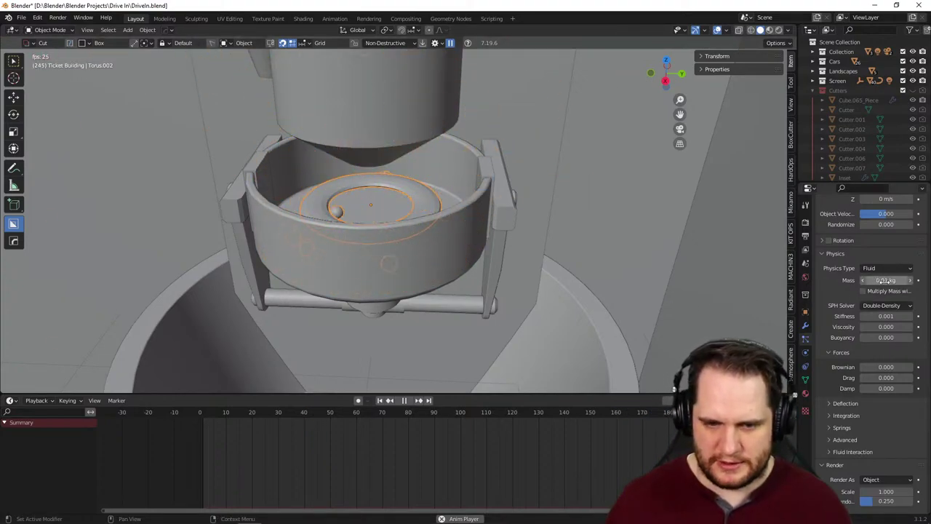
# - Set the particle mass back to 1 kg and look down into the bowl
pyautogui.click(885, 280)
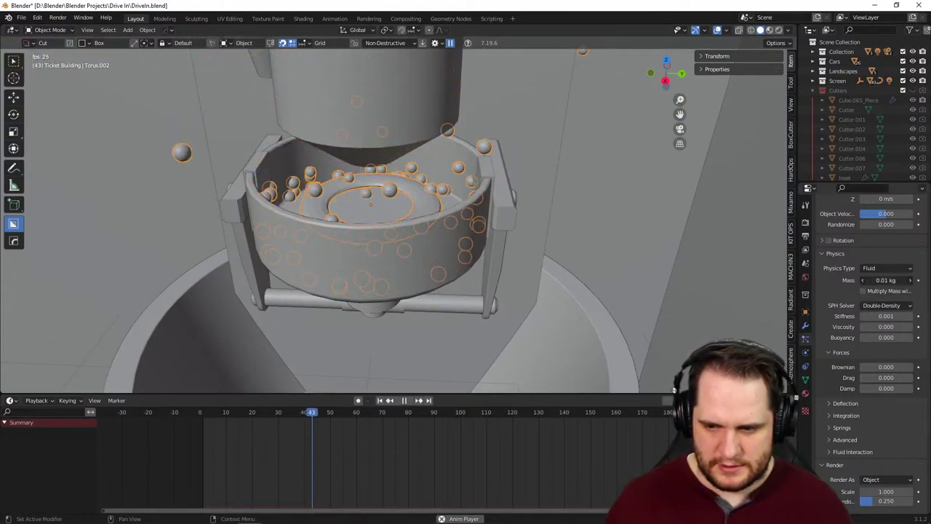
pyautogui.write('1')
pyautogui.press('Return')
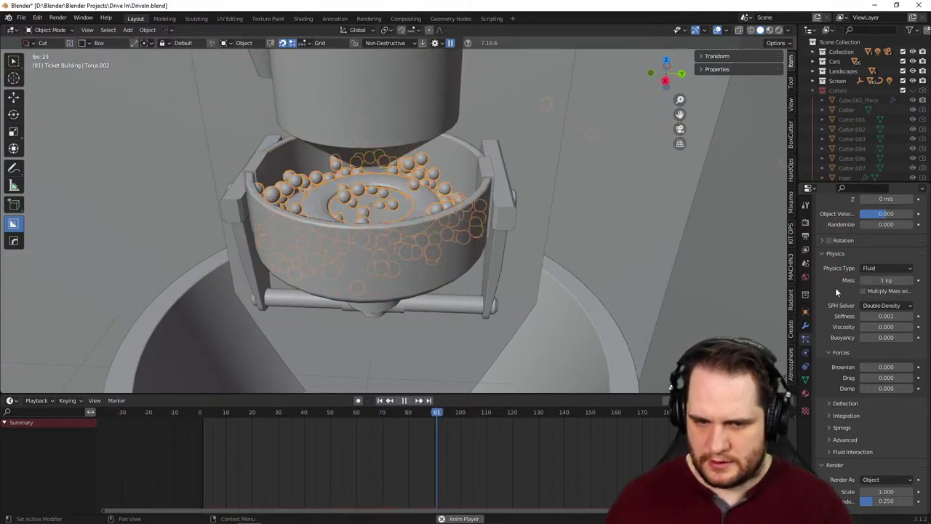
pyautogui.moveTo(518, 290)
pyautogui.mouseDown(button='middle')
pyautogui.moveTo(537, 269)
pyautogui.moveTo(506, 281)
pyautogui.mouseUp(button='middle')
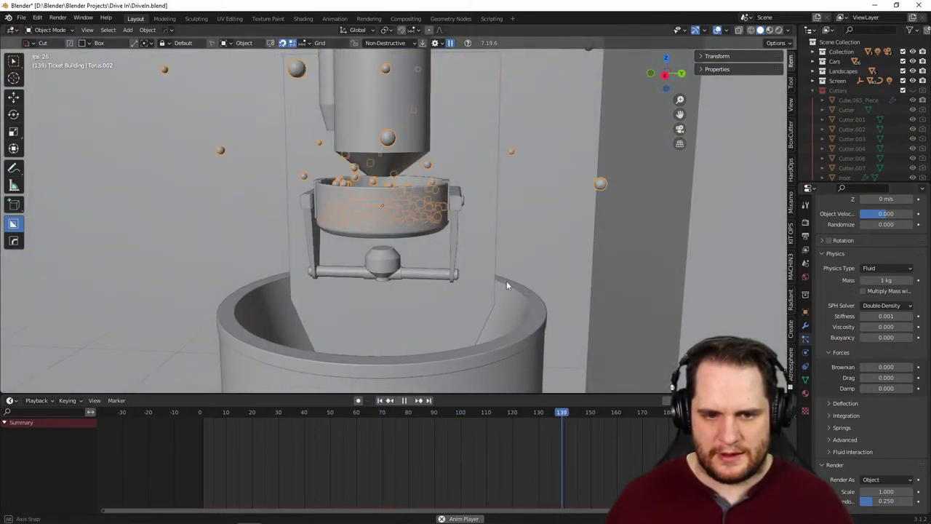
pyautogui.scroll(-5, 507, 280)
pyautogui.scroll(5, 507, 285)
pyautogui.scroll(-2, 532, 279)
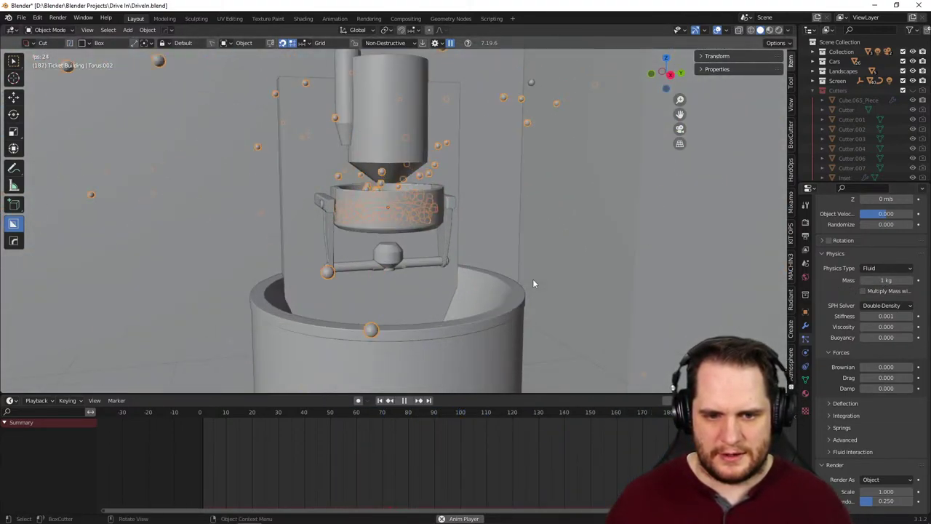
pyautogui.scroll(-1, 515, 253)
pyautogui.scroll(4, 508, 278)
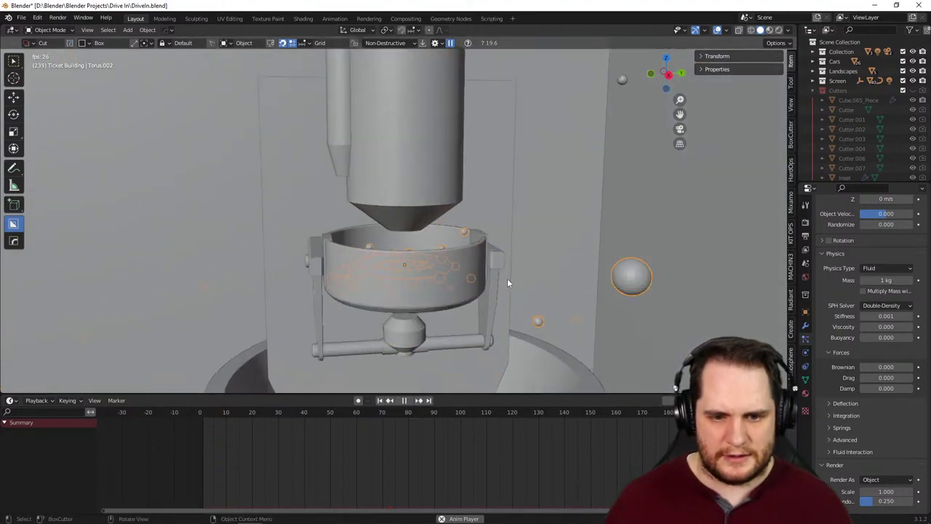
pyautogui.moveTo(505, 280); pyautogui.dragTo(510, 302, button='middle')
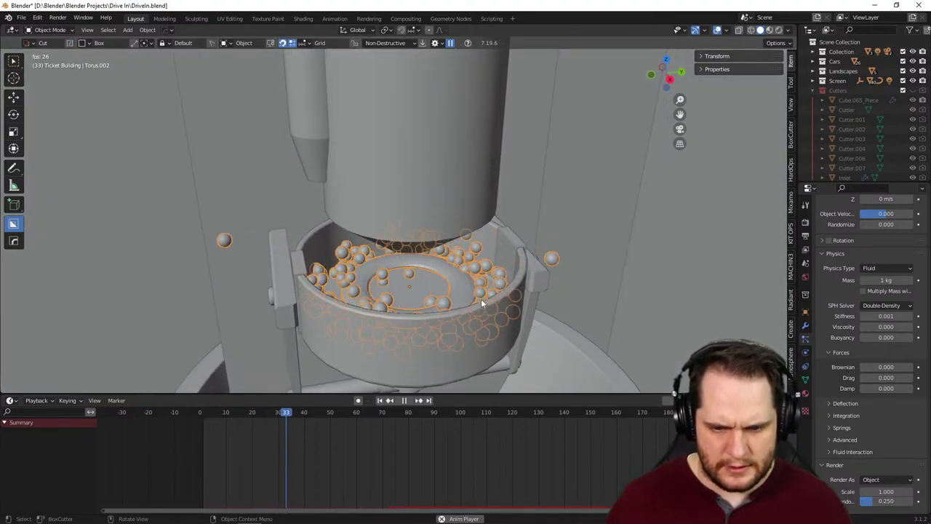
# - Reselect the torus emitter and return to its Popcorn Particle settings
pyautogui.click(465, 286)
pyautogui.click(458, 286)
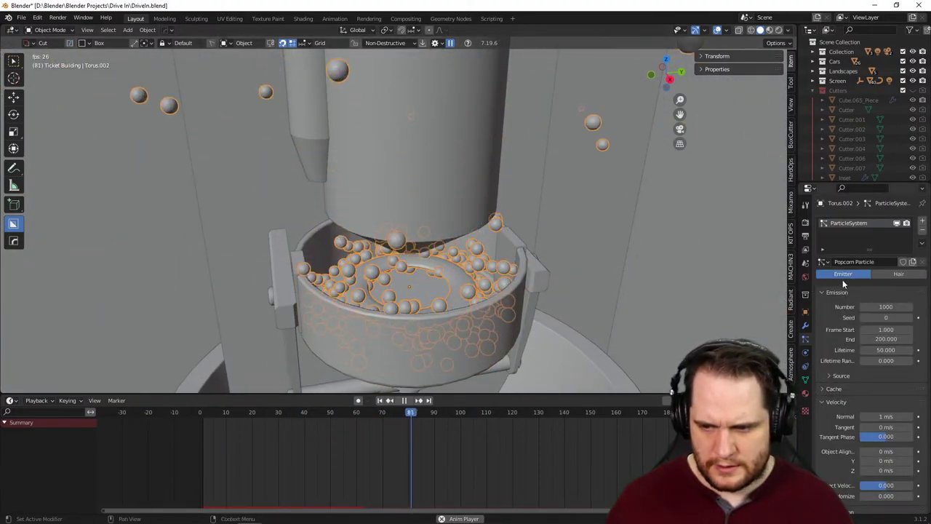
pyautogui.click(806, 326)
pyautogui.click(805, 353)
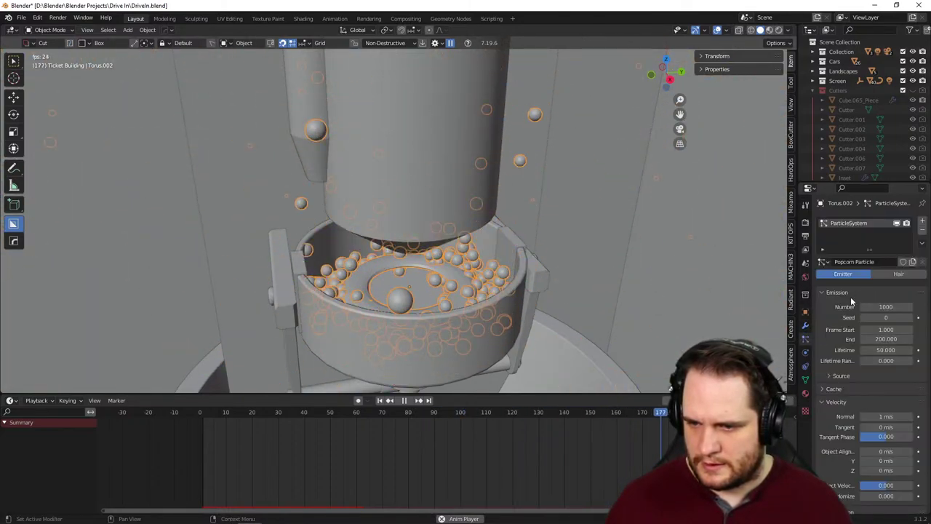
pyautogui.click(807, 352)
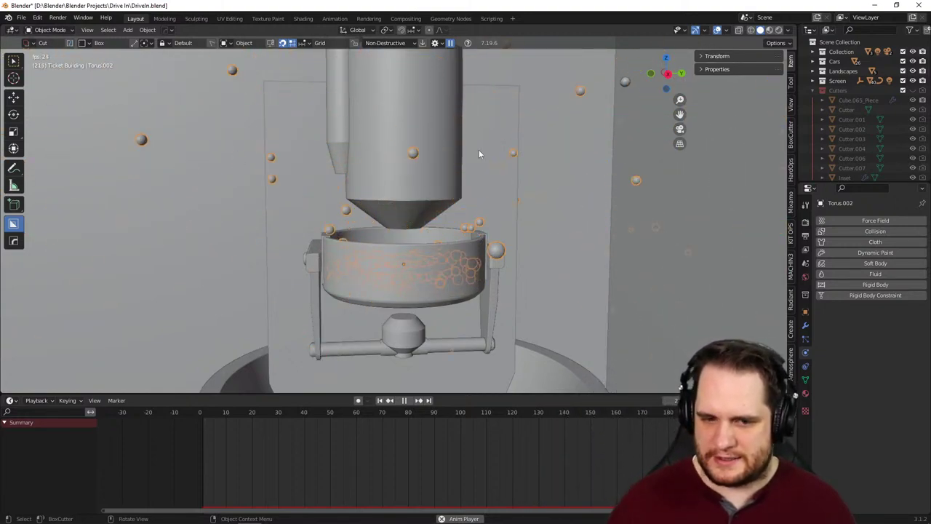
pyautogui.click(806, 340)
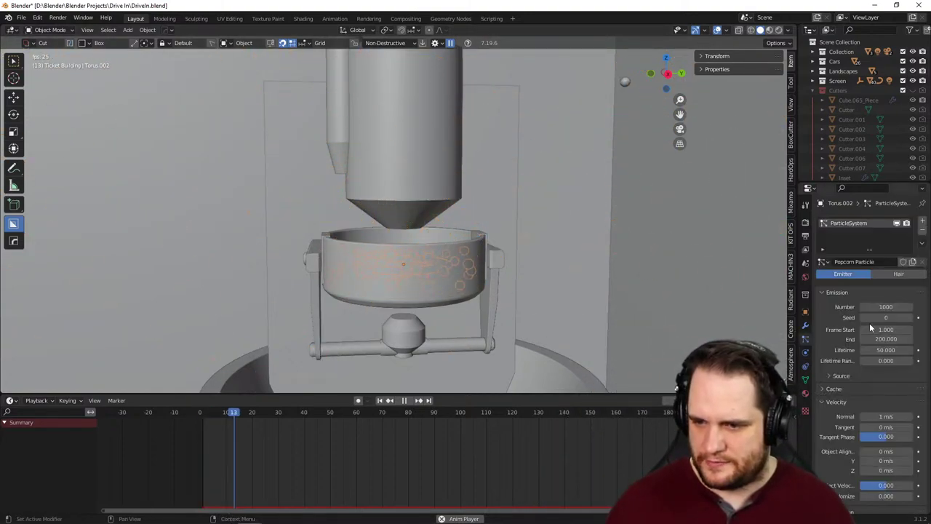
# - Enter 5kg in the particle Mass field
pyautogui.scroll(-15, 894, 386)
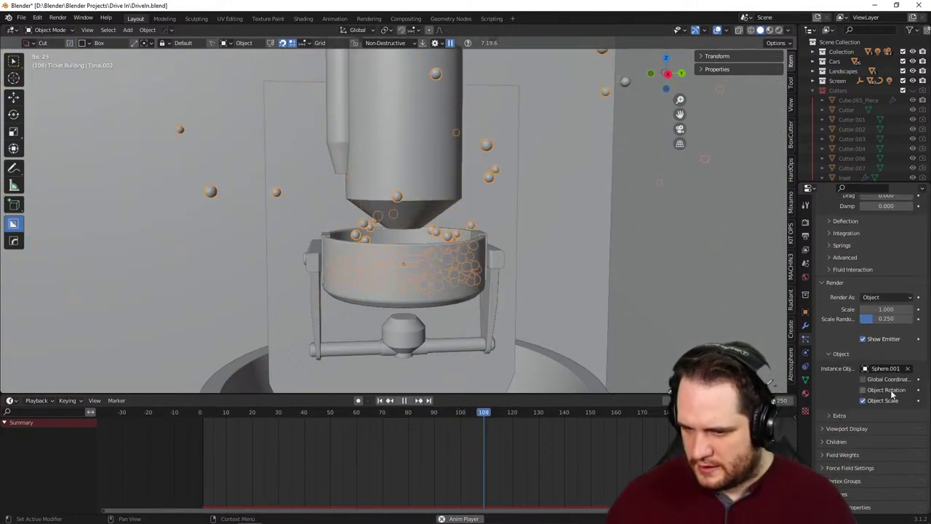
pyautogui.scroll(3, 877, 320)
pyautogui.scroll(5, 878, 320)
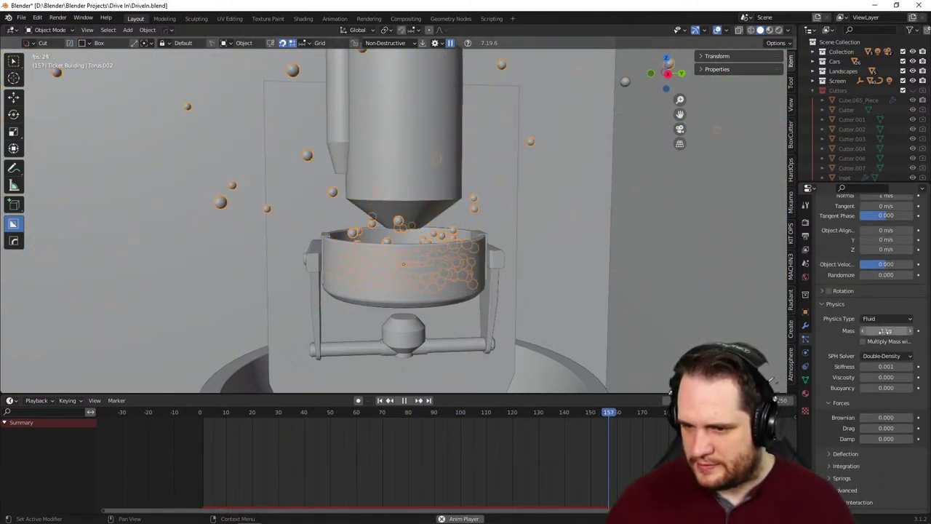
pyautogui.click(884, 331)
pyautogui.write('5kg')
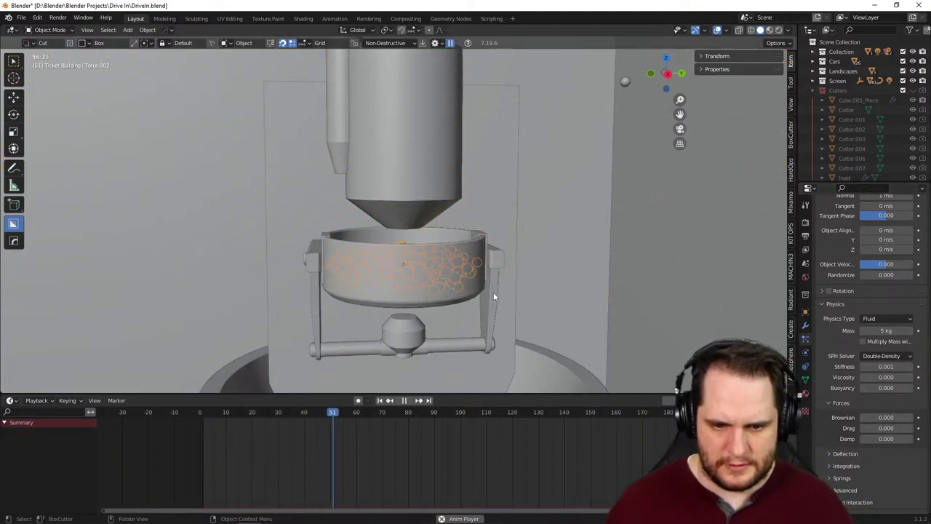
# - Orbit and zoom out to watch the whole popcorn machine during playback
pyautogui.moveTo(502, 290); pyautogui.dragTo(491, 272, button='middle')
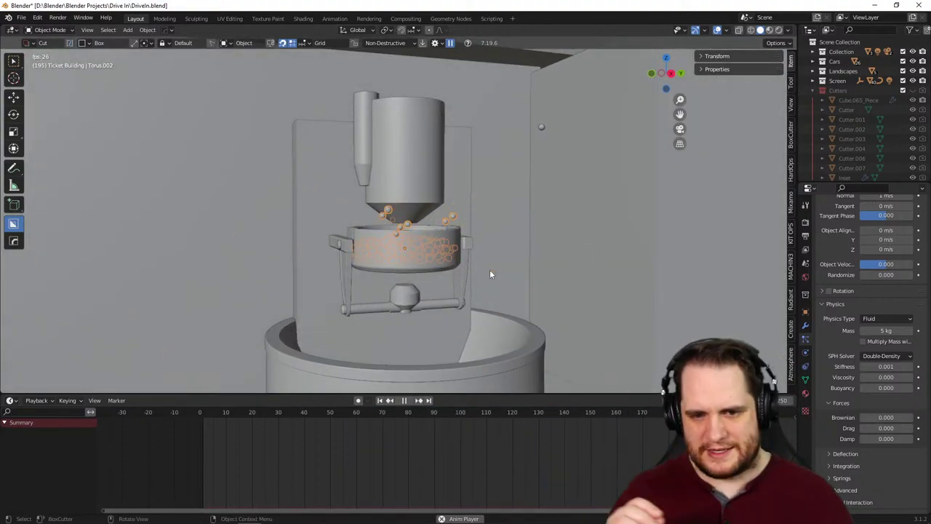
pyautogui.scroll(4, 505, 270)
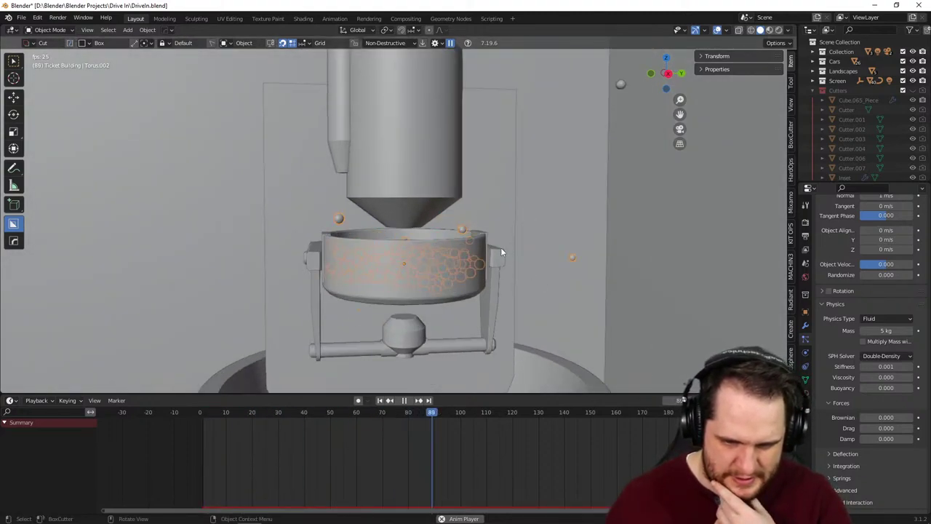
pyautogui.moveTo(506, 247)
pyautogui.mouseDown(button='middle')
pyautogui.moveTo(536, 240)
pyautogui.moveTo(580, 248)
pyautogui.moveTo(507, 255)
pyautogui.moveTo(494, 245)
pyautogui.mouseUp(button='middle')
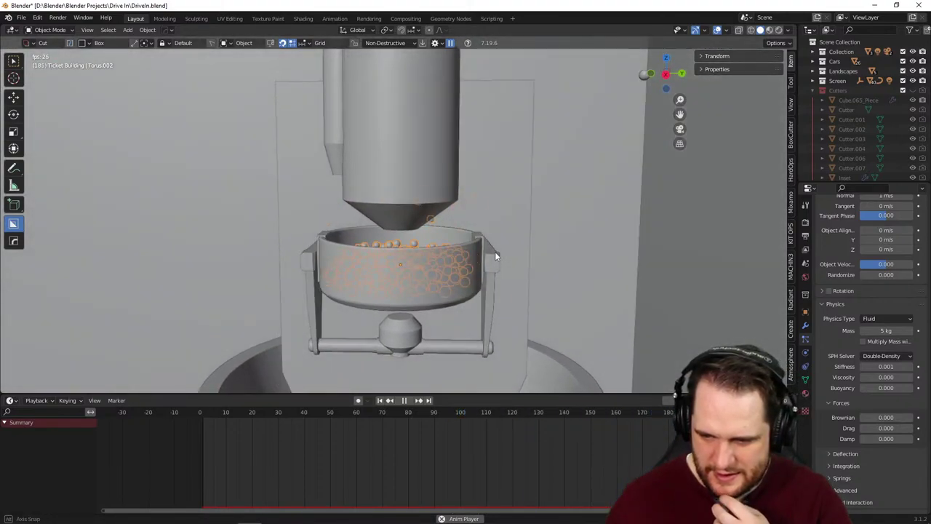
pyautogui.scroll(2, 493, 246)
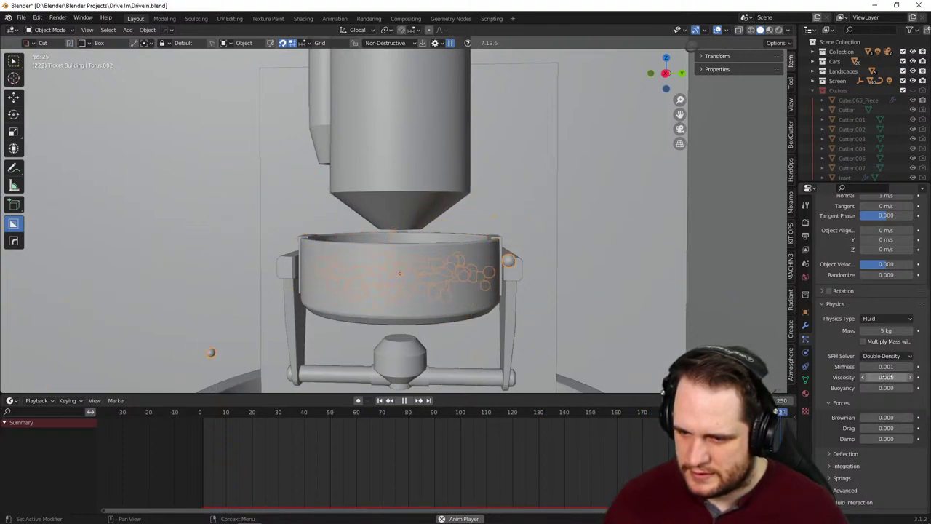
# - Turn off Multiply Mass, return Stiffness to zero, and watch particles pile in the kettle
pyautogui.click(865, 341)
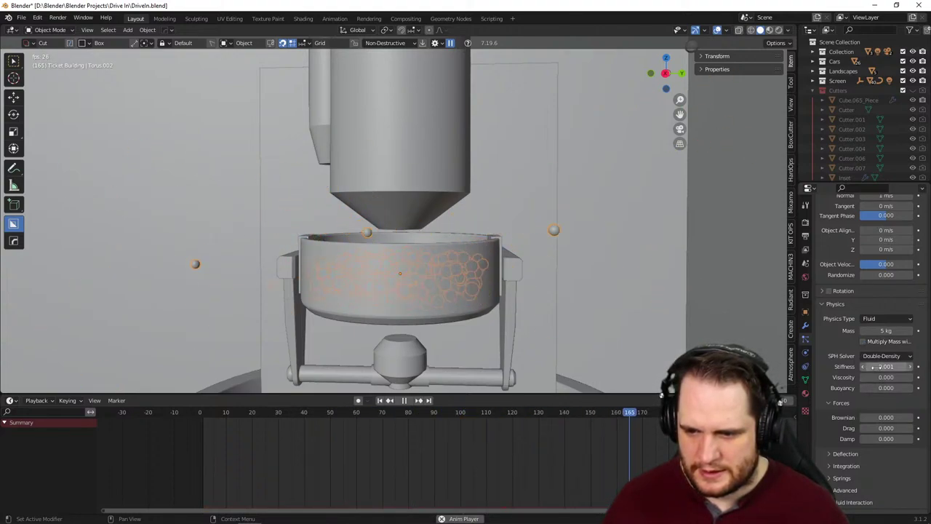
pyautogui.moveTo(877, 367); pyautogui.dragTo(906, 367)
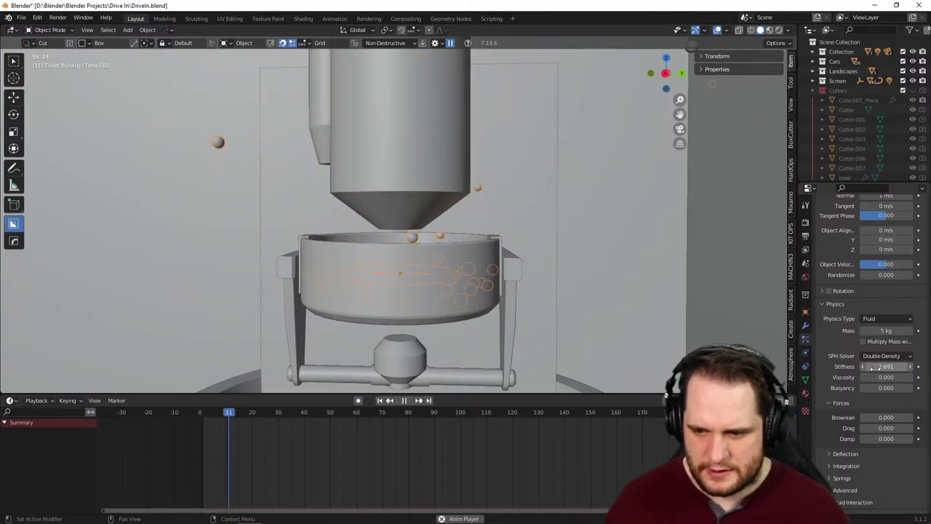
pyautogui.moveTo(876, 367); pyautogui.dragTo(844, 367)
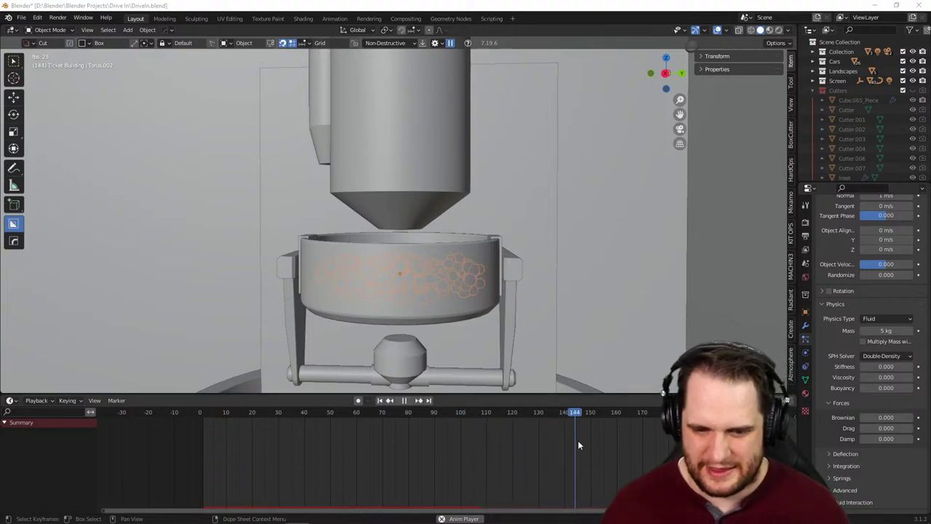
pyautogui.moveTo(504, 300); pyautogui.dragTo(528, 324, button='middle')
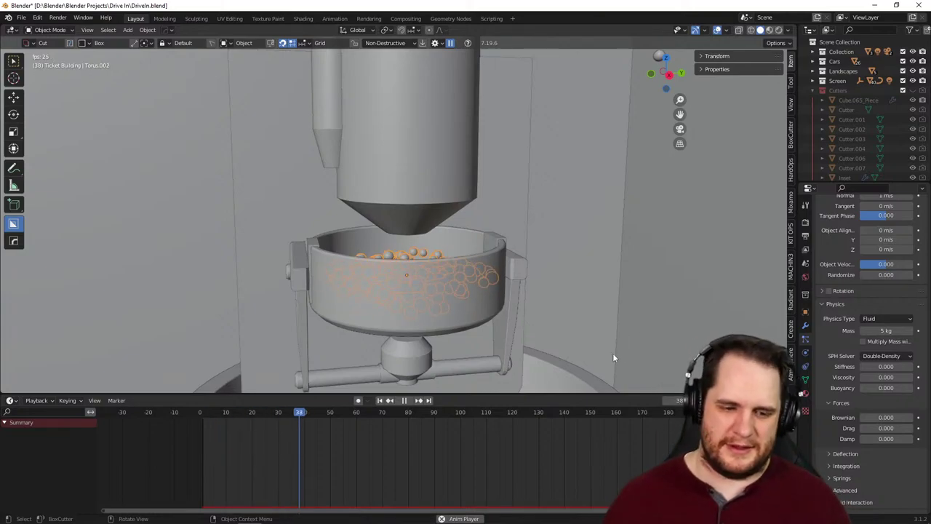
pyautogui.moveTo(558, 360); pyautogui.dragTo(510, 312, button='middle')
# - Stop playback and add a Wind force field to the scene
pyautogui.press('space')
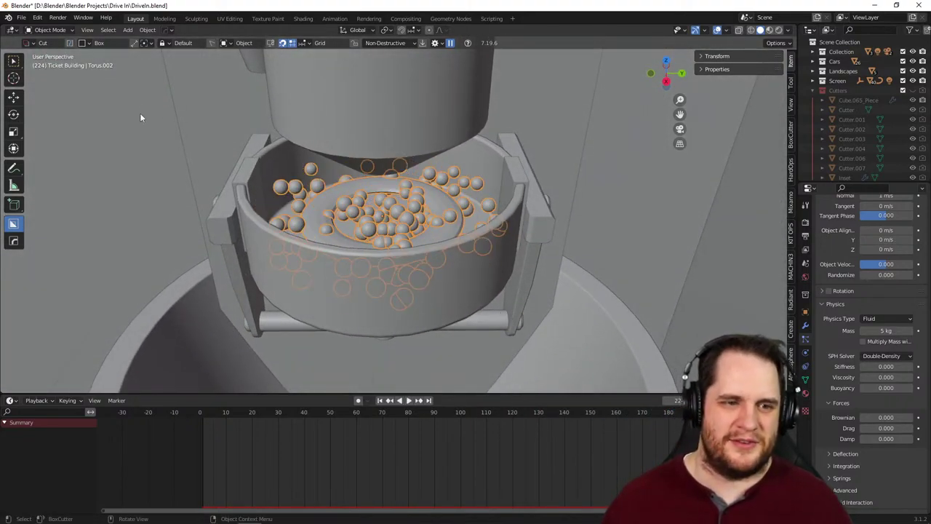
pyautogui.click(127, 30)
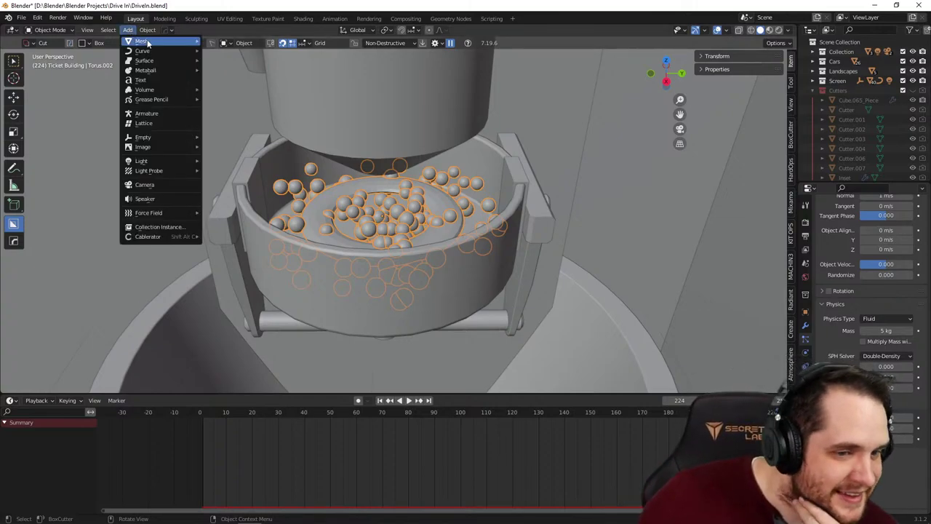
pyautogui.moveTo(150, 45)
pyautogui.moveTo(259, 149)
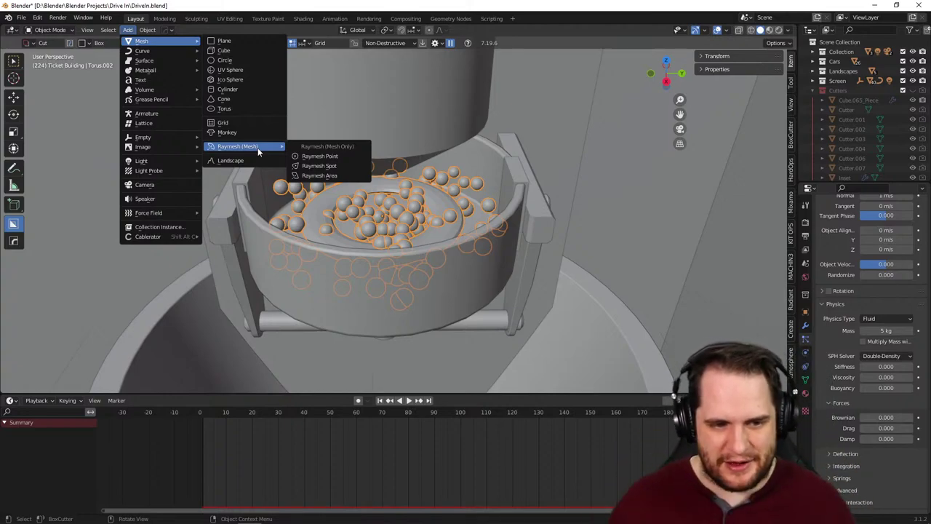
pyautogui.moveTo(175, 213)
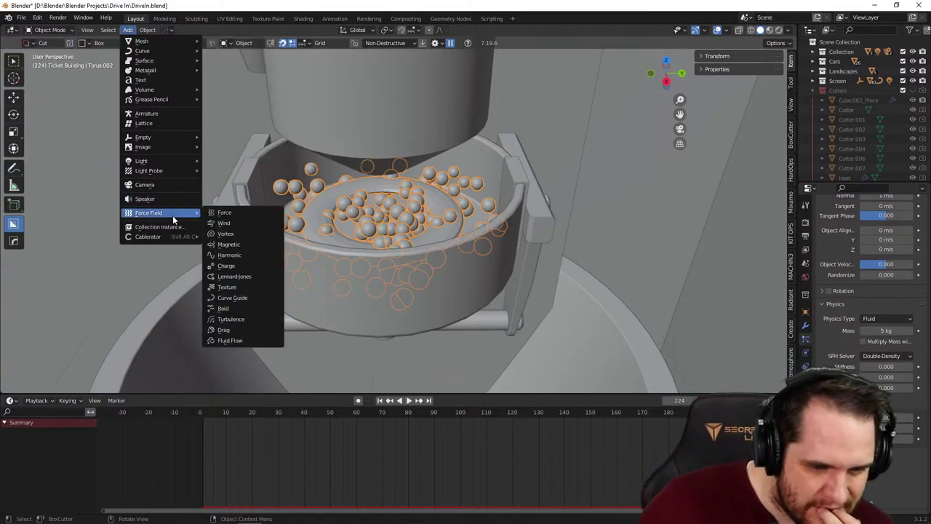
pyautogui.click(249, 222)
pyautogui.moveTo(249, 222); pyautogui.dragTo(393, 273, button='middle')
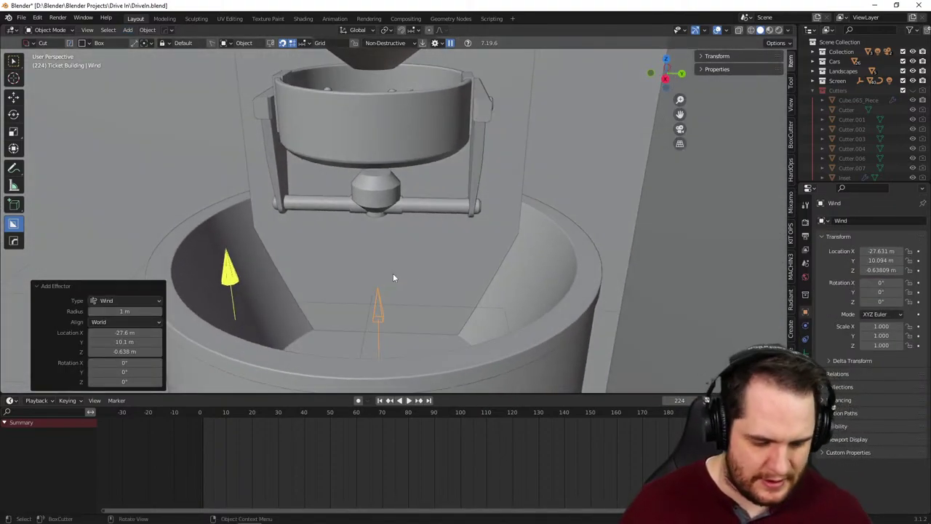
# - Raise the wind field 2.17 m along Z into the bowl, scale it to 0.526, and replay the simulation
pyautogui.press('g')
pyautogui.press('z')
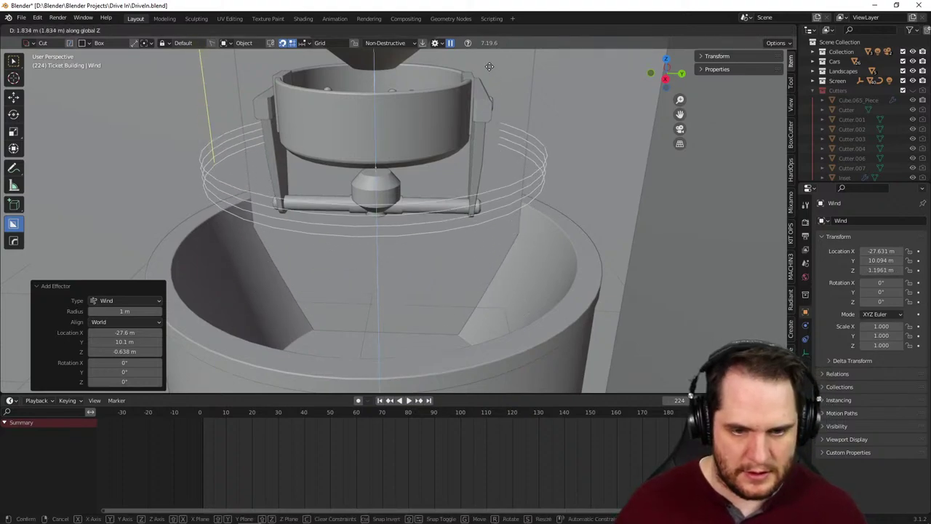
pyautogui.click(474, 366)
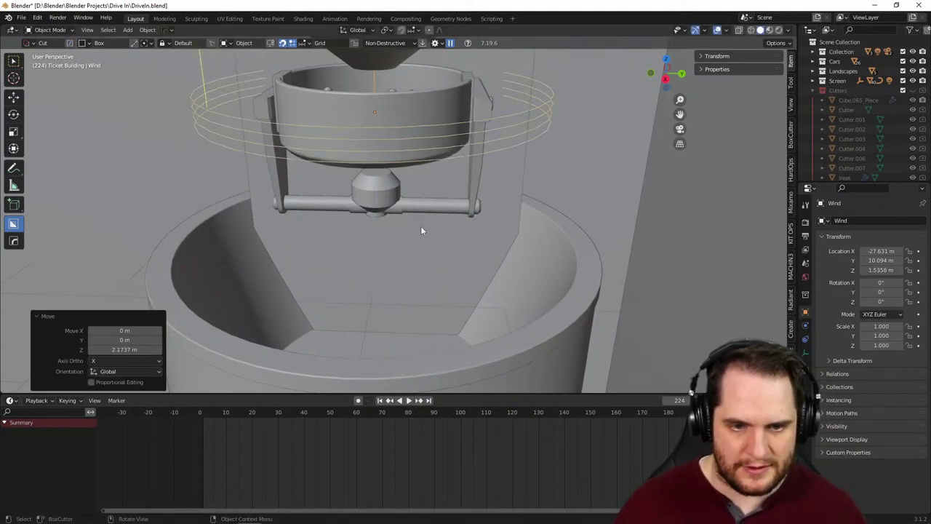
pyautogui.moveTo(422, 225); pyautogui.dragTo(656, 318, button='middle')
pyautogui.press('s')
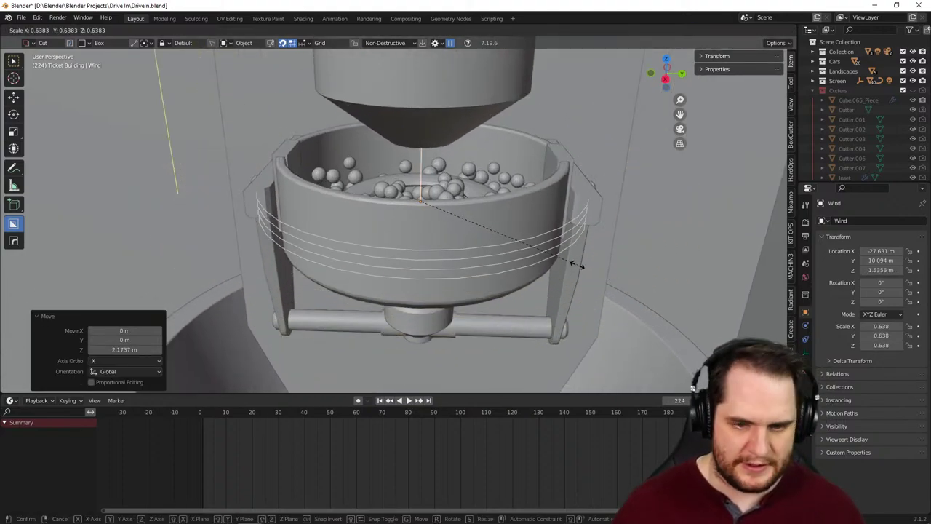
pyautogui.click(551, 254)
pyautogui.press('space')
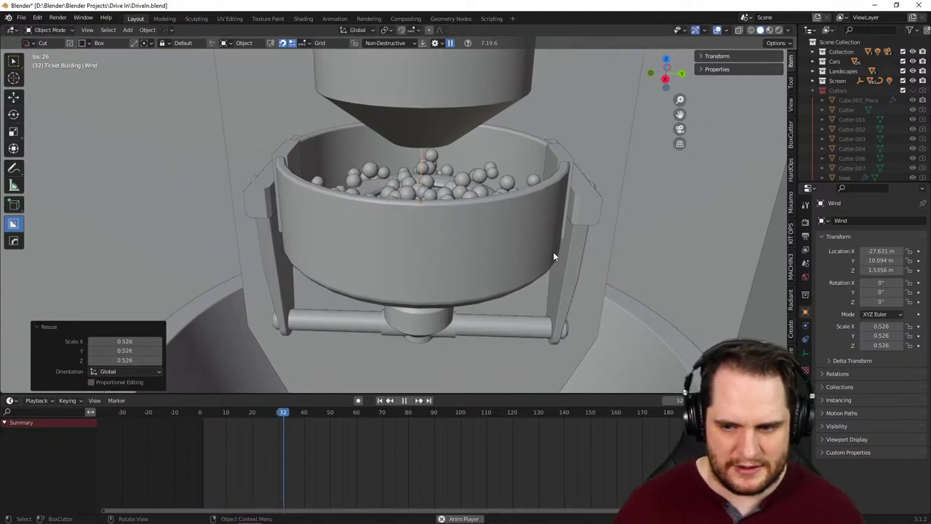
pyautogui.press('space')
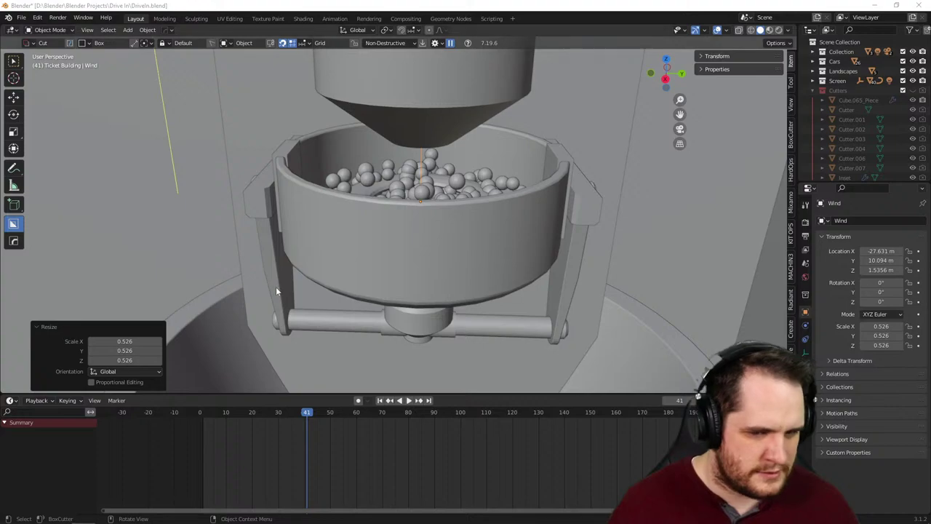
# - Select the Torus.002 emitter and expand its particle physics Advanced fluid settings
pyautogui.click(433, 176)
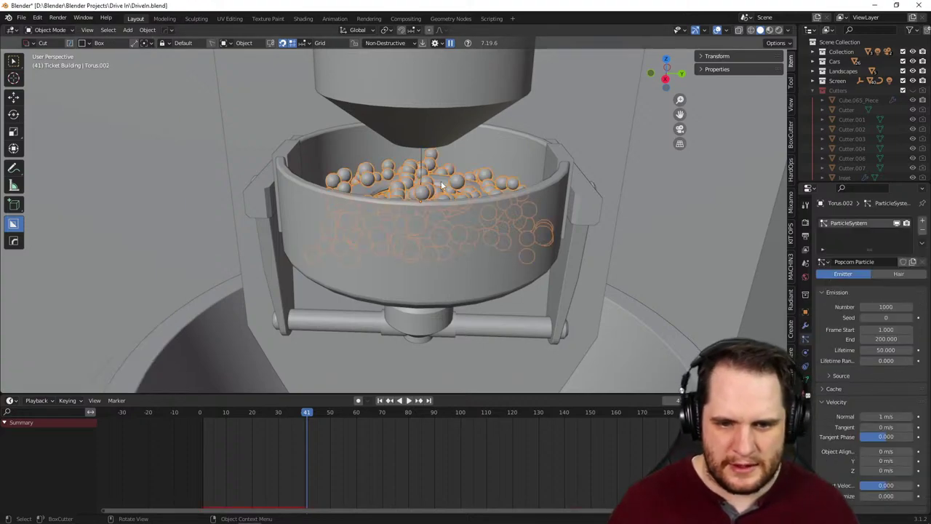
pyautogui.click(806, 353)
pyautogui.scroll(-5, 875, 408)
pyautogui.scroll(-6, 875, 408)
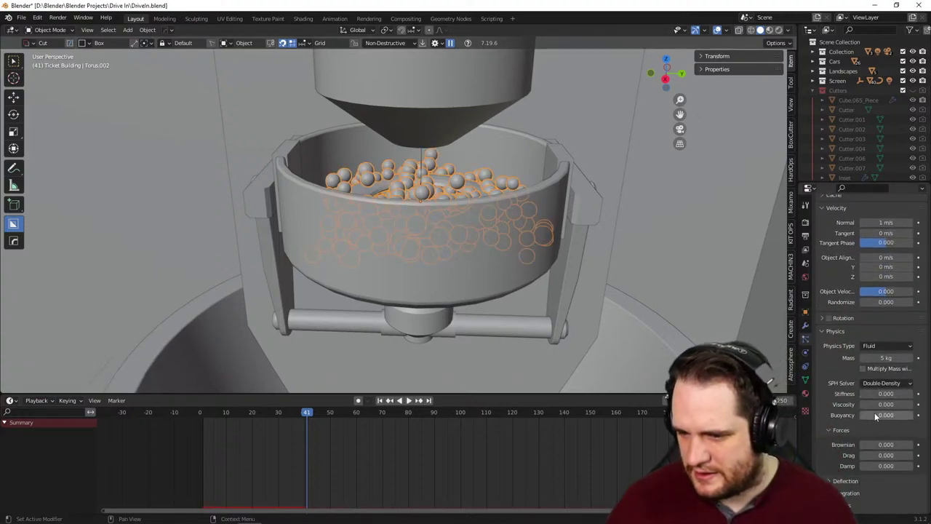
pyautogui.scroll(5, 854, 422)
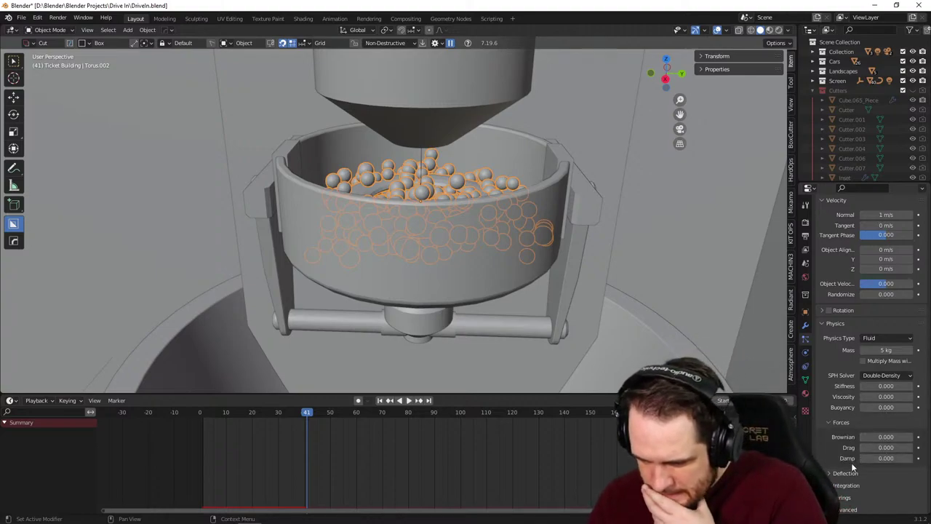
pyautogui.scroll(-2, 851, 463)
pyautogui.click(830, 428)
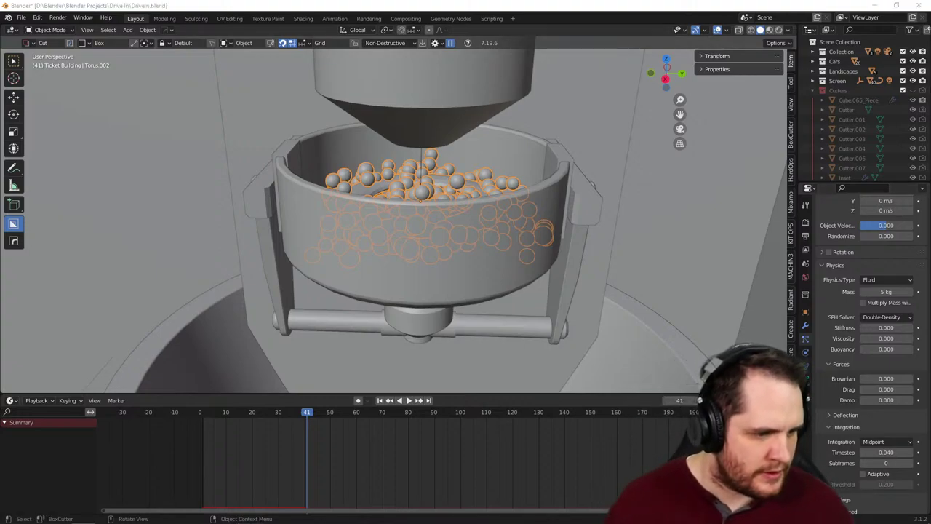
pyautogui.click(831, 428)
pyautogui.click(829, 452)
pyautogui.scroll(-4, 841, 451)
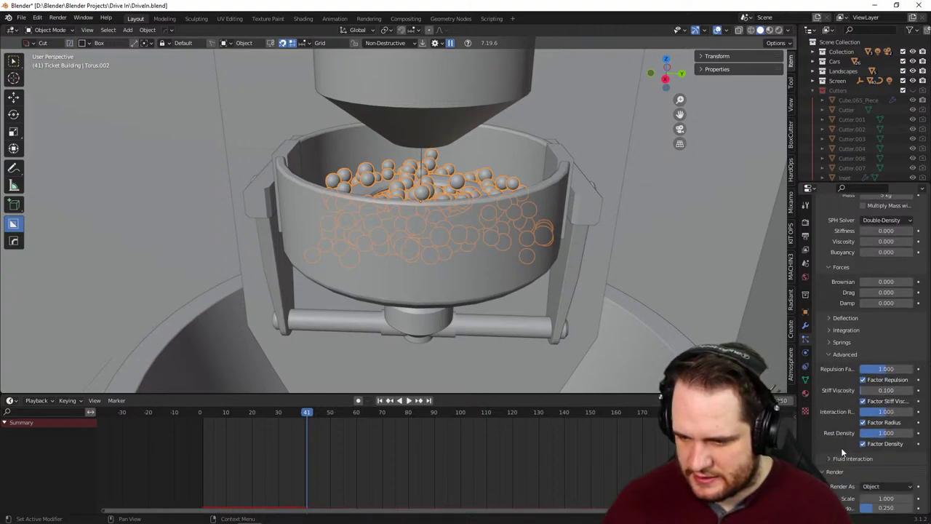
# - Test Interaction Radius values 2 and 1 while playing, ending at radius 1.304 with Repulsion 1.000
pyautogui.click(886, 394)
pyautogui.write('2')
pyautogui.press('Return')
pyautogui.press('space')
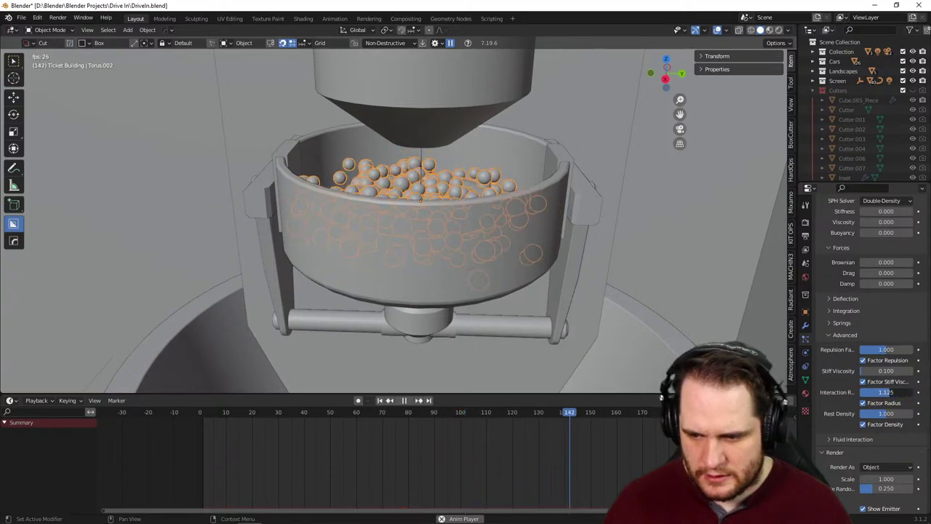
pyautogui.click(889, 393)
pyautogui.write('1')
pyautogui.press('Return')
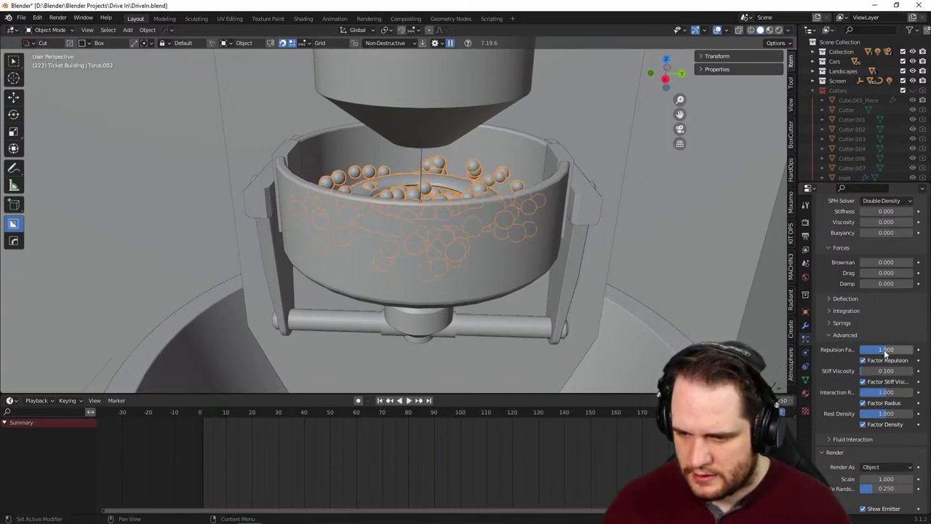
pyautogui.write('0')
pyautogui.press('Return')
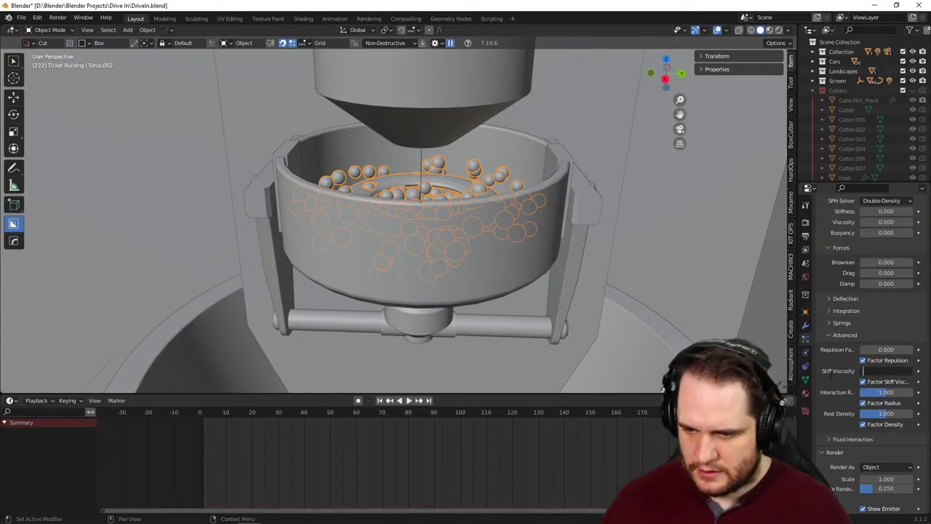
pyautogui.write('1')
pyautogui.press('Return')
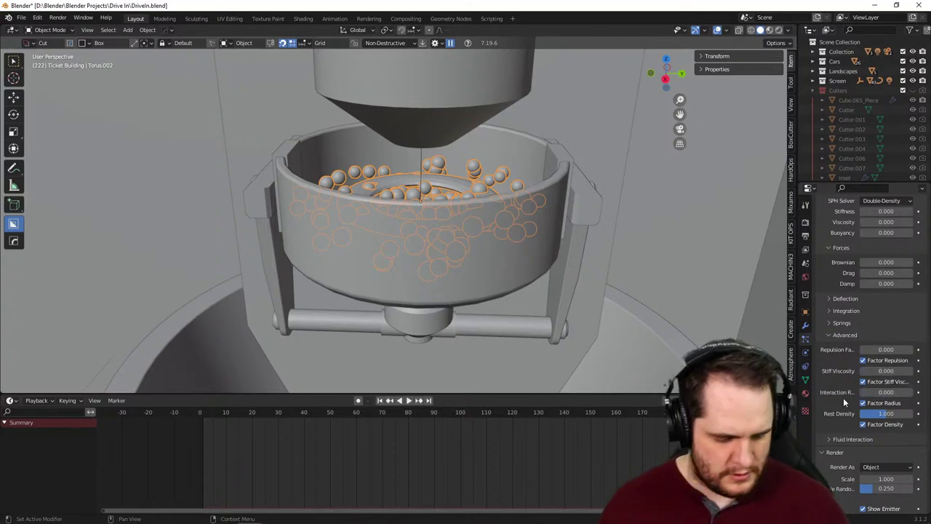
pyautogui.hotkey('ctrl', 'z')
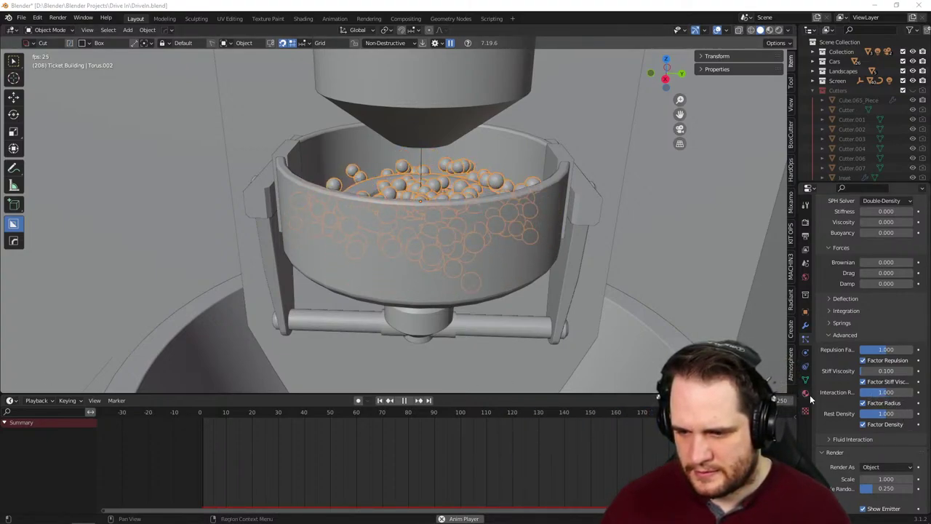
# - Replay the simulation from the first frame, then bring the YouTube popcorn tutorial to the front
pyautogui.press('space')
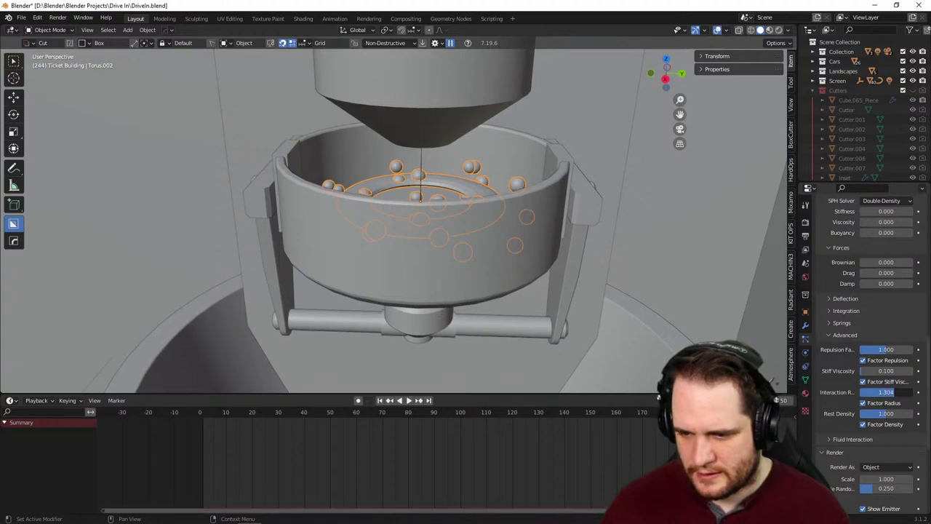
pyautogui.hotkey('shift', 'Left')
pyautogui.press('space')
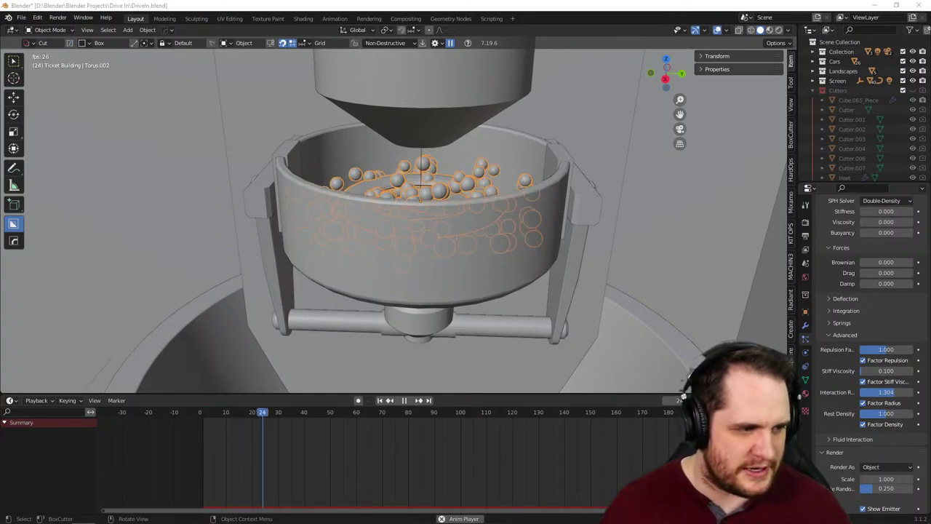
pyautogui.hotkey('alt', 'Tab')
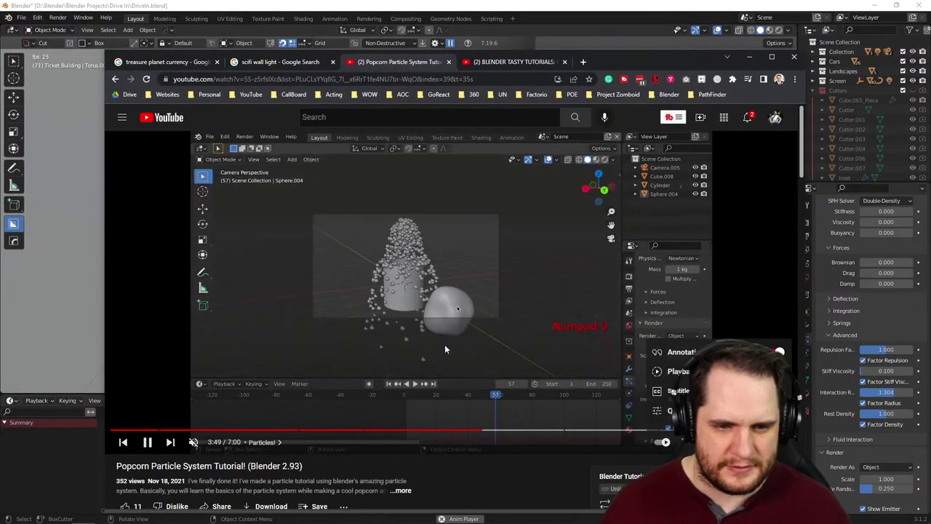
# - Seek the popcorn tutorial back to about 3:31, glance at Blender, and resume the video
pyautogui.click(370, 430)
pyautogui.click(454, 430)
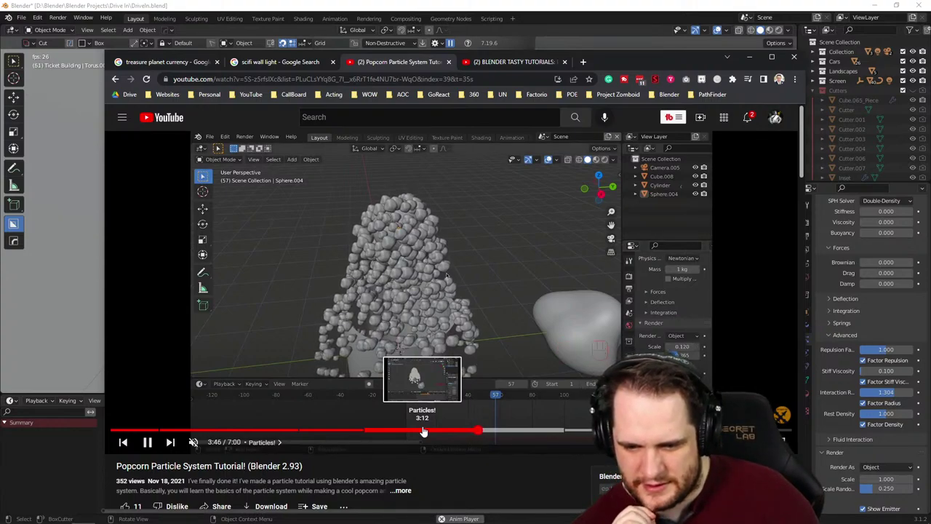
pyautogui.click(424, 431)
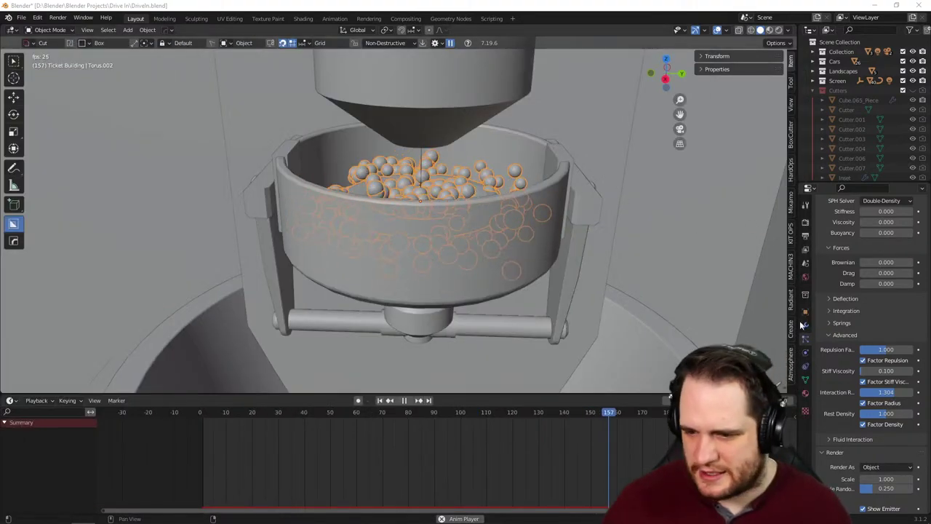
pyautogui.scroll(-4, 851, 419)
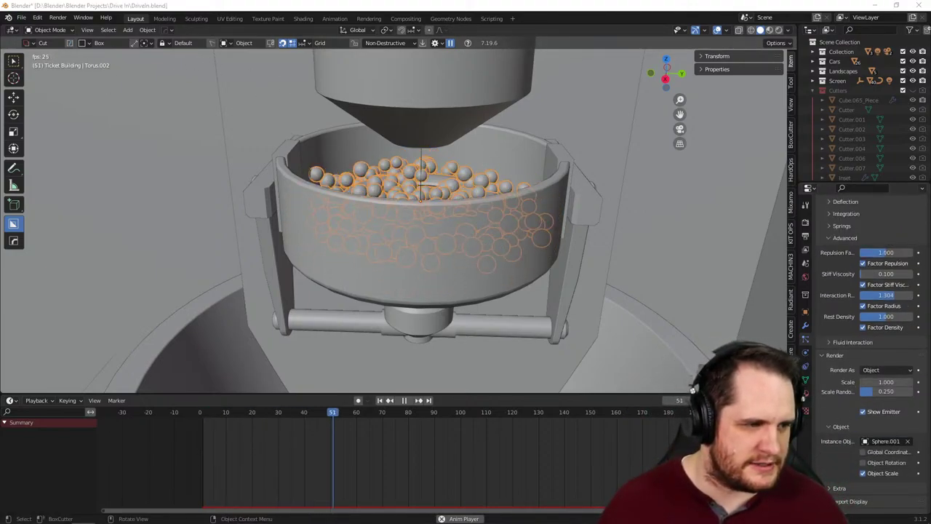
pyautogui.hotkey('alt', 'Tab')
pyautogui.click(499, 220)
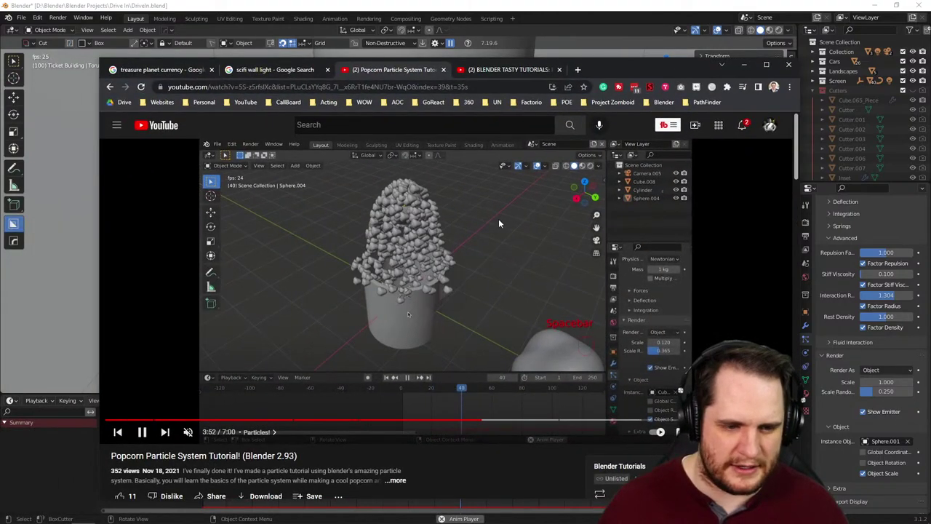
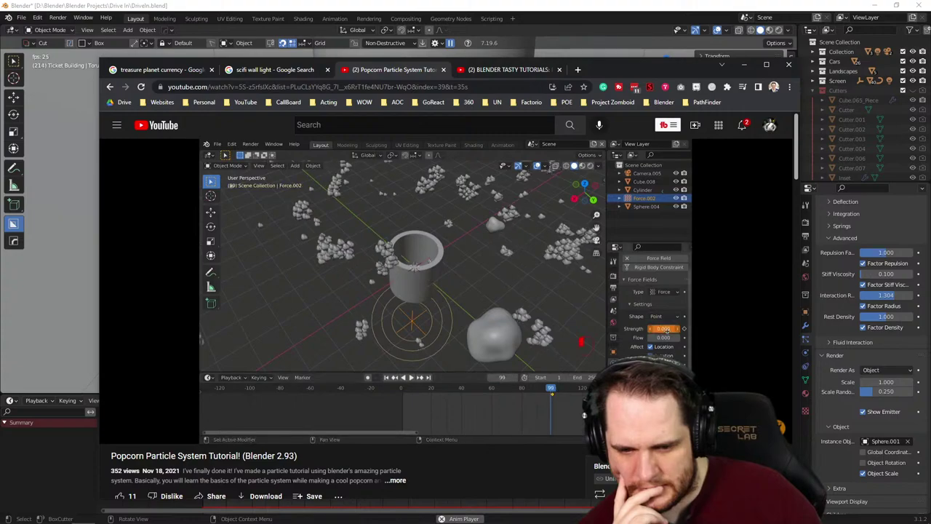
# - Pause the popcorn particle tutorial at 5:06 and switch back to the Blender scene
pyautogui.click(498, 221)
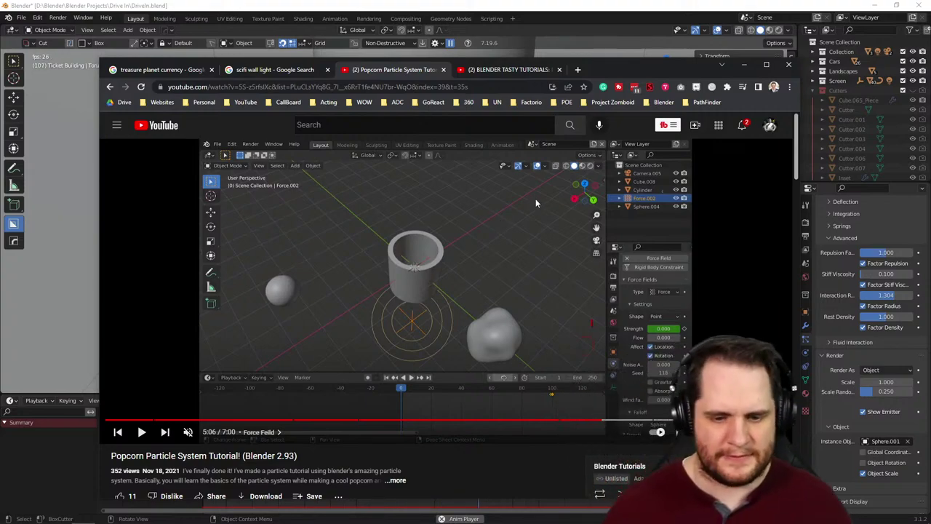
pyautogui.hotkey('alt', 'Tab')
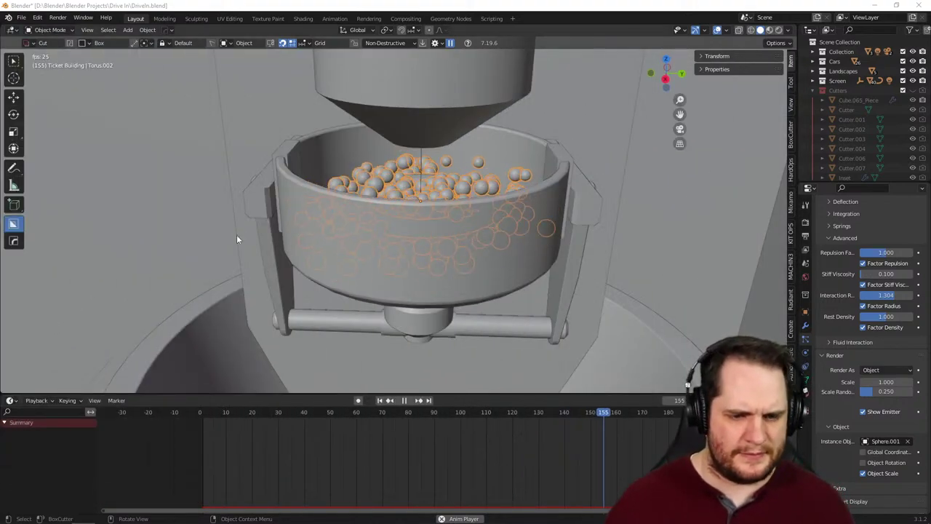
# - Stop playback at frame 183, then select the kettle bowl and then the Wind force field
pyautogui.press('space')
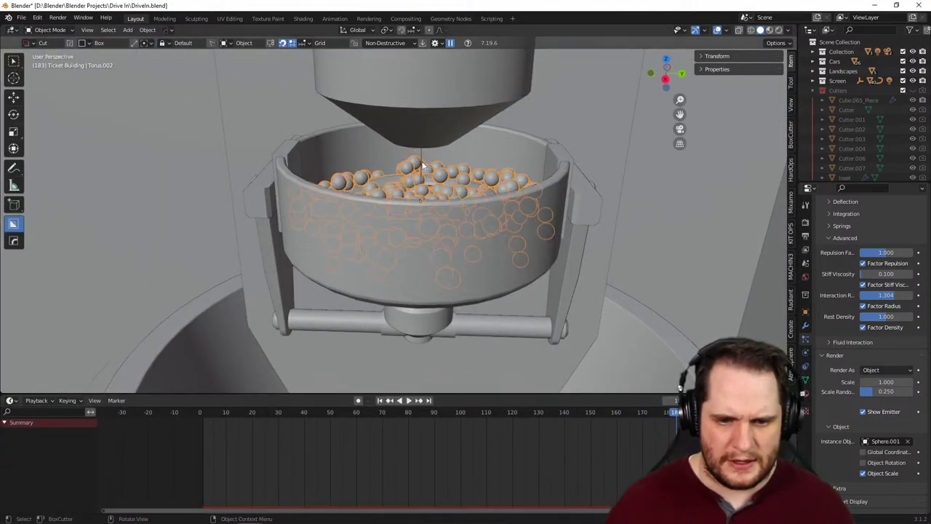
pyautogui.click(423, 166)
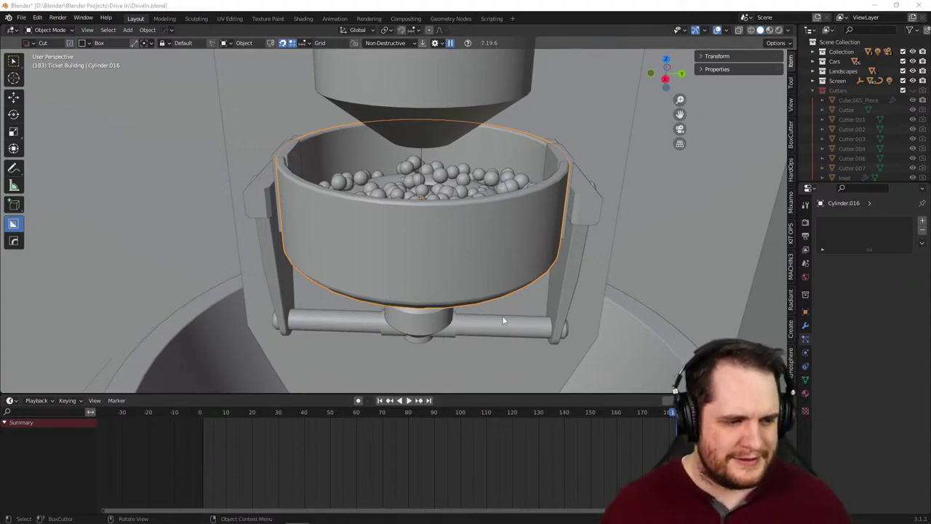
pyautogui.moveTo(505, 322); pyautogui.dragTo(494, 296, button='middle')
pyautogui.click(420, 183)
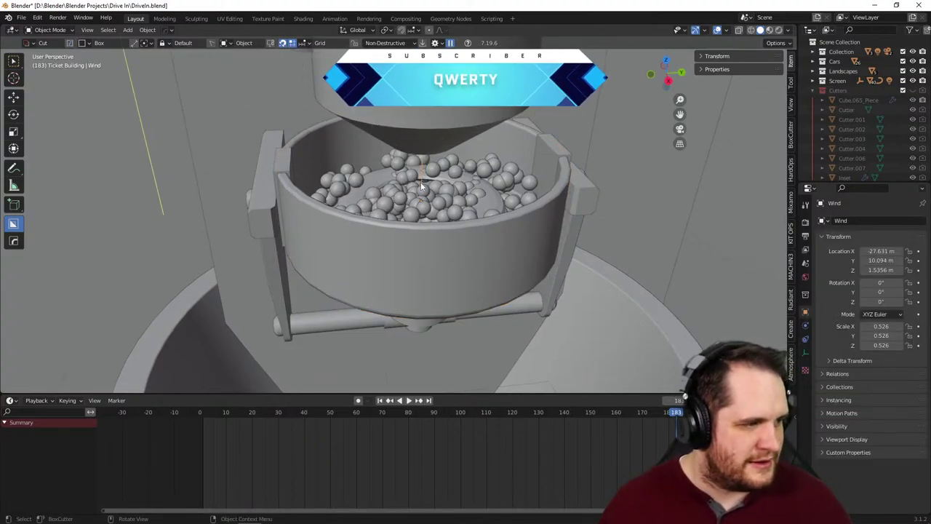
pyautogui.moveTo(411, 185); pyautogui.dragTo(493, 271, button='middle')
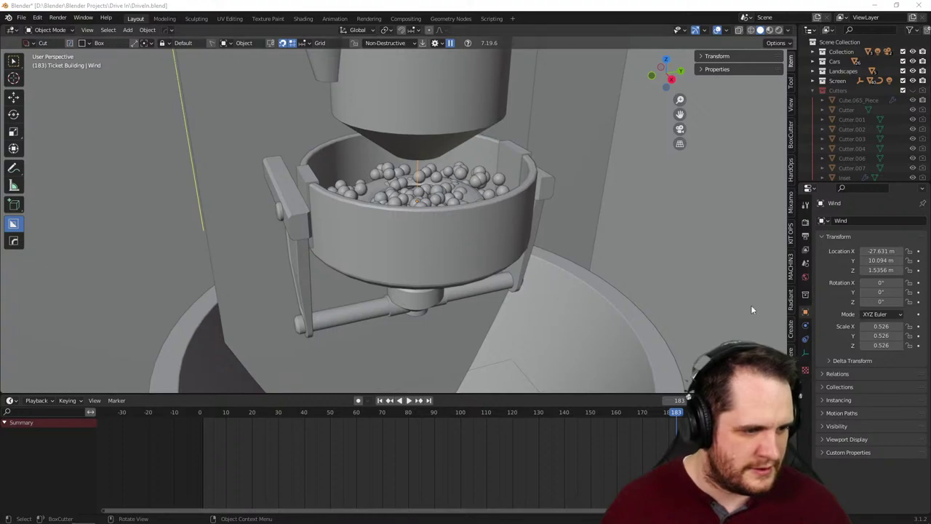
# - With the animation playing, adjust the Wind force field strength until it reads 42.240
pyautogui.click(805, 325)
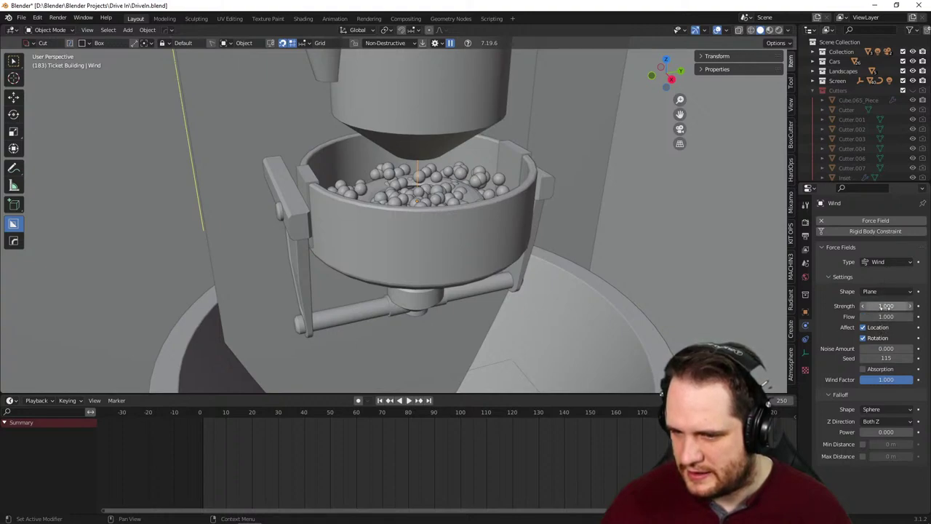
pyautogui.press('space')
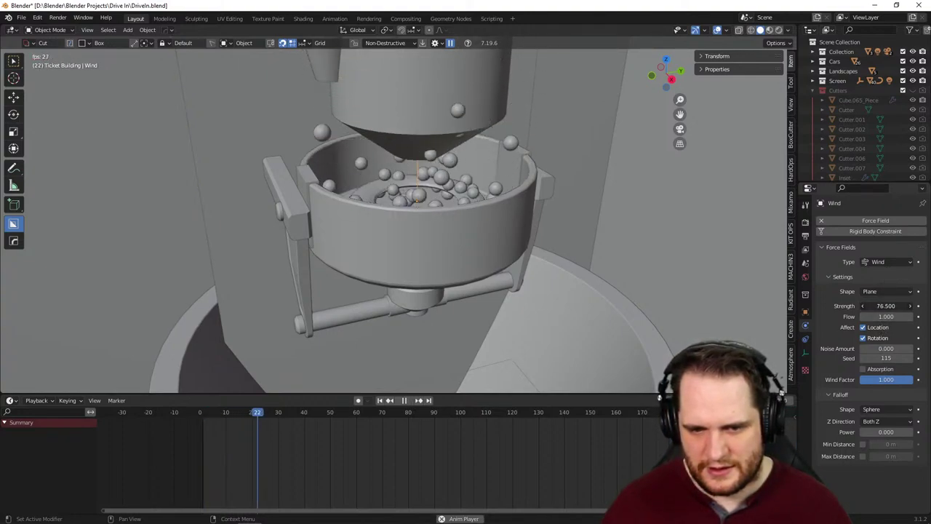
pyautogui.moveTo(886, 306); pyautogui.dragTo(785, 306)
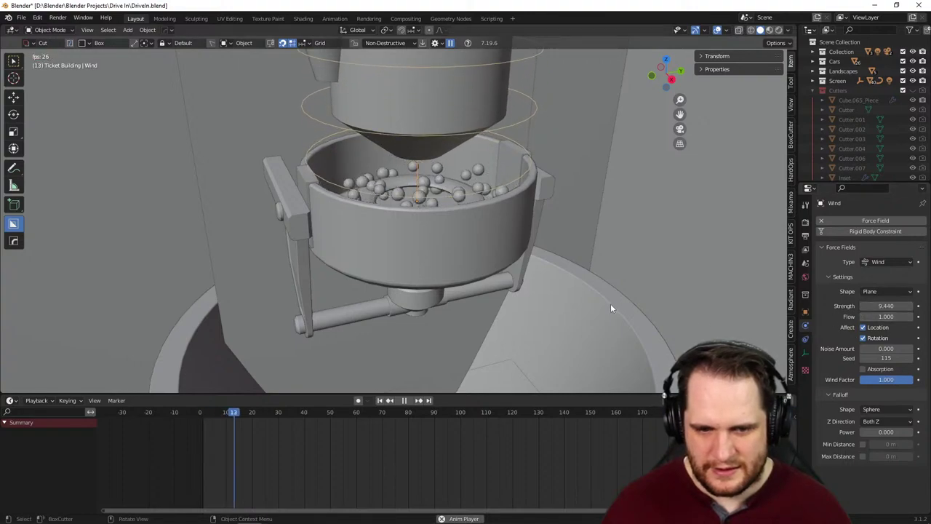
pyautogui.moveTo(611, 308); pyautogui.dragTo(568, 298, button='middle')
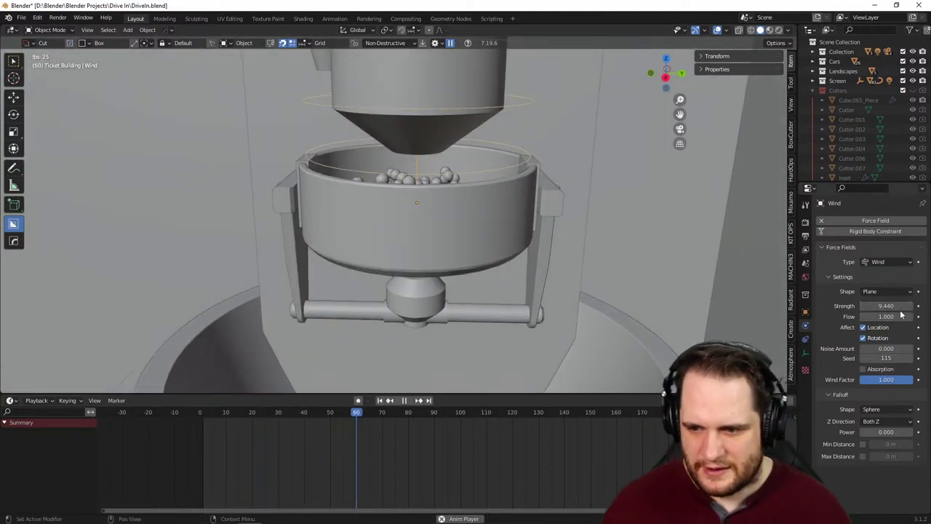
pyautogui.moveTo(887, 305); pyautogui.dragTo(916, 306)
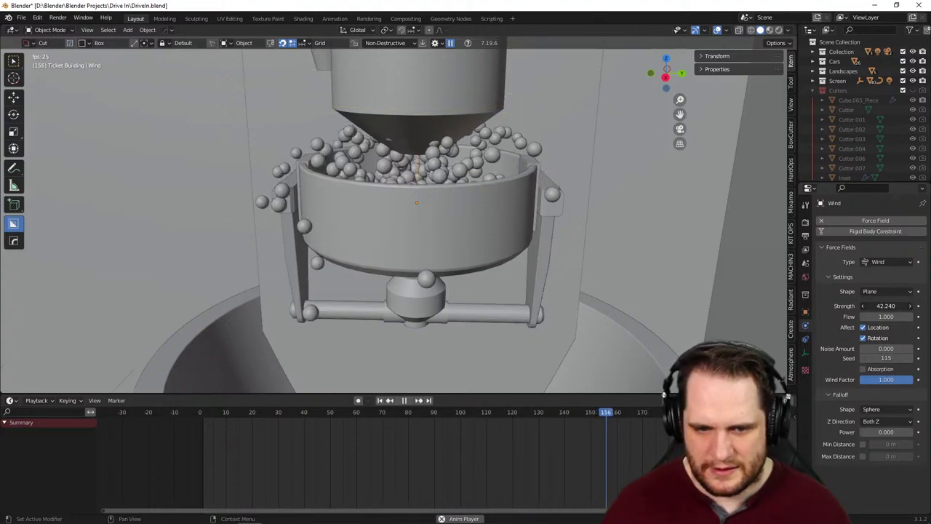
pyautogui.scroll(-2, 454, 280)
pyautogui.scroll(-2, 453, 277)
pyautogui.moveTo(453, 277); pyautogui.dragTo(467, 263, button='middle')
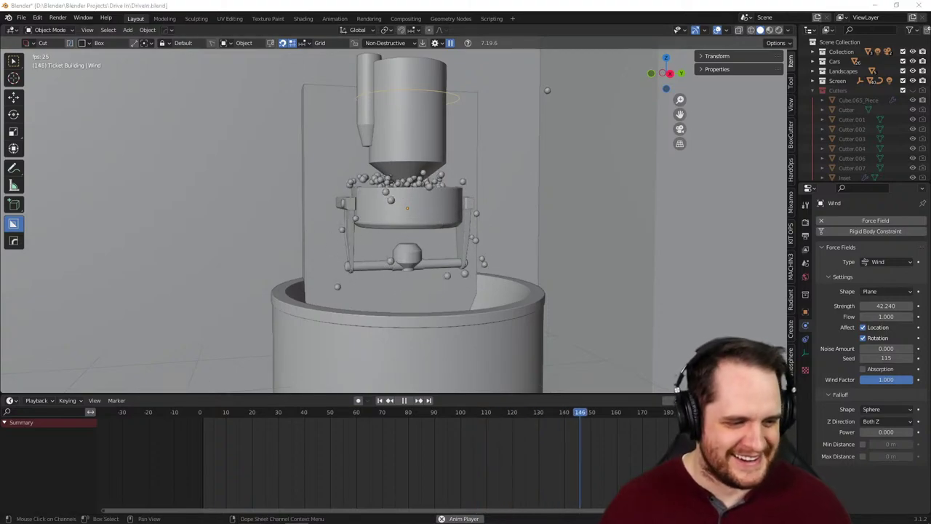
pyautogui.scroll(2, 412, 239)
pyautogui.moveTo(411, 239); pyautogui.dragTo(470, 226, button='middle')
pyautogui.scroll(2, 421, 256)
# - Raise the Lifetime of the Torus.002 popcorn particle system from 50 to 150 frames
pyautogui.click(468, 210)
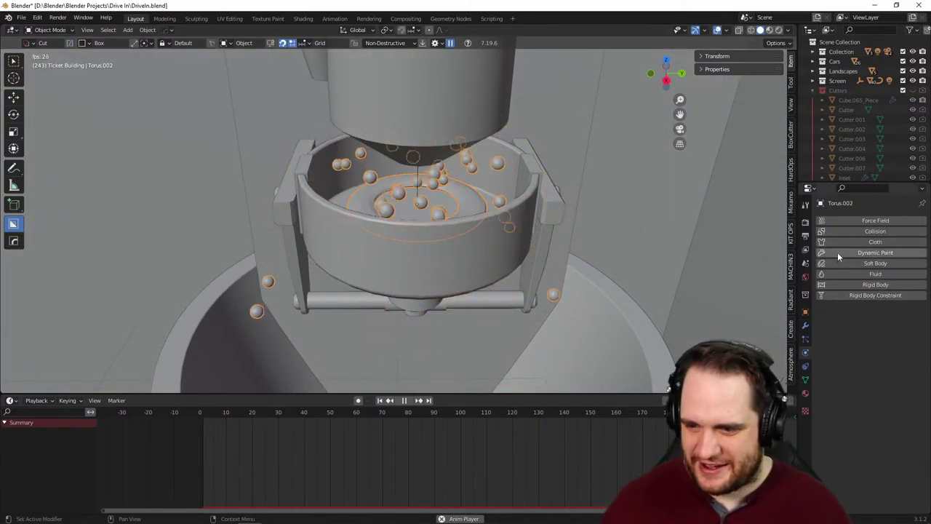
pyautogui.moveTo(502, 269); pyautogui.dragTo(517, 256, button='middle')
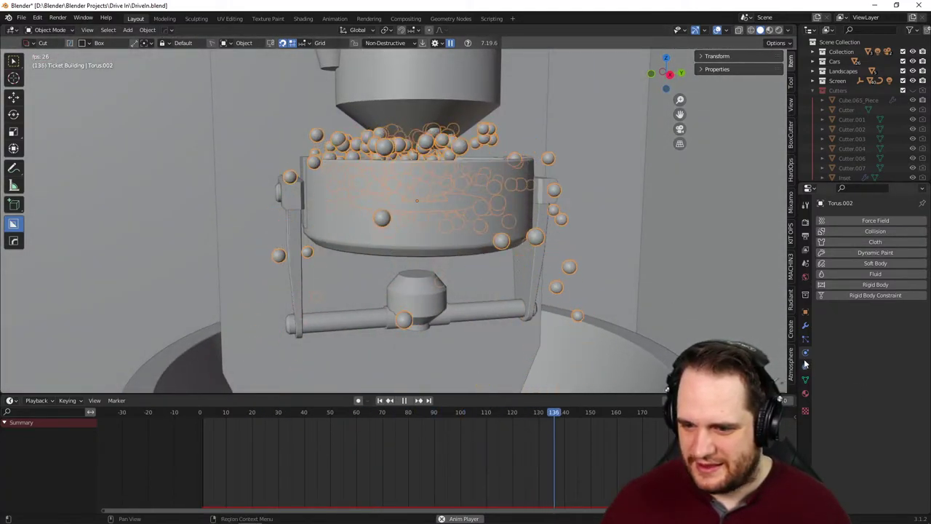
pyautogui.click(806, 339)
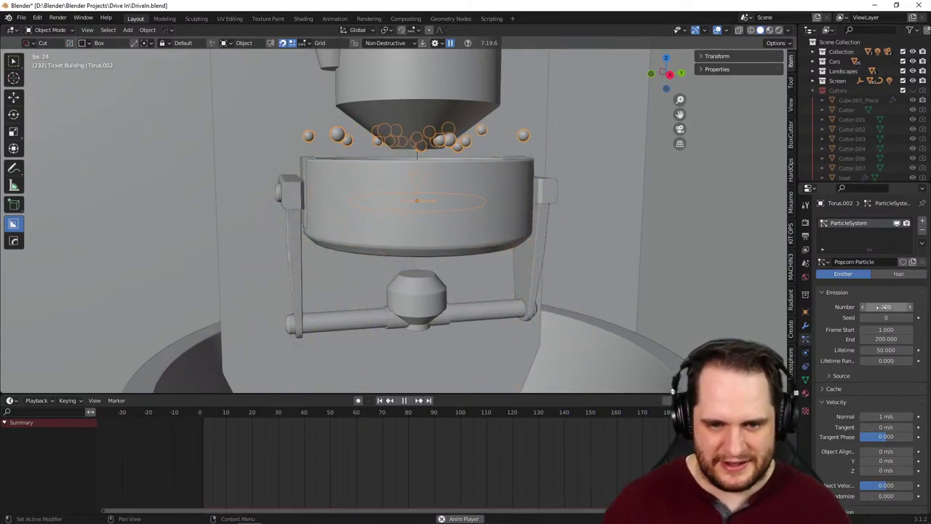
pyautogui.moveTo(512, 314); pyautogui.dragTo(531, 317, button='middle')
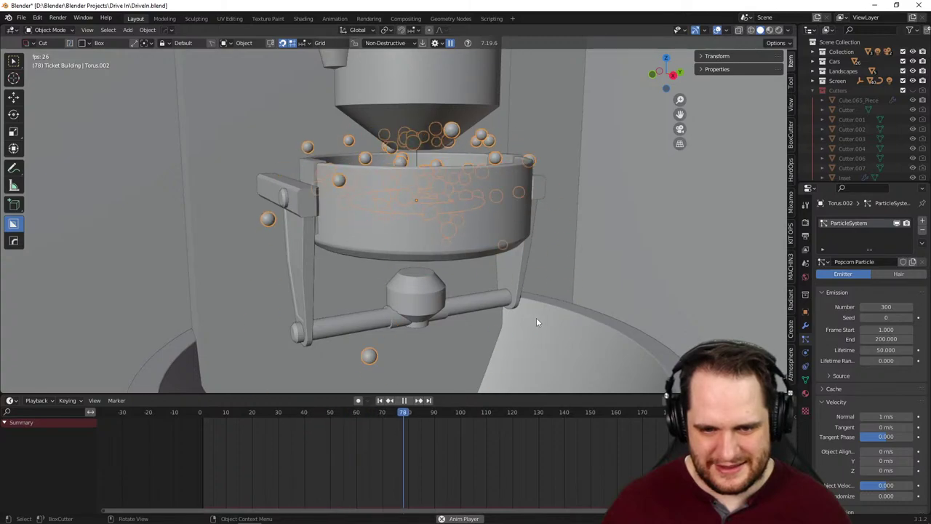
pyautogui.moveTo(537, 318); pyautogui.dragTo(512, 313, button='middle')
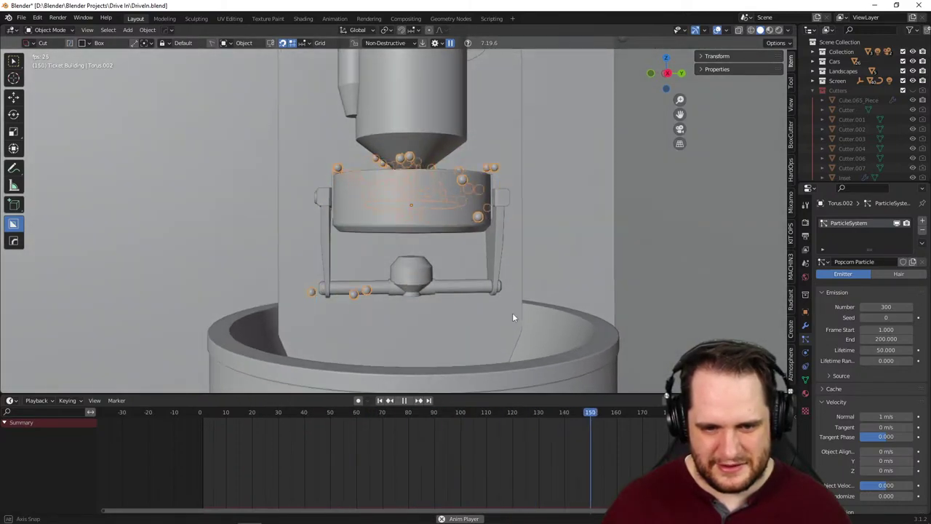
pyautogui.click(887, 350)
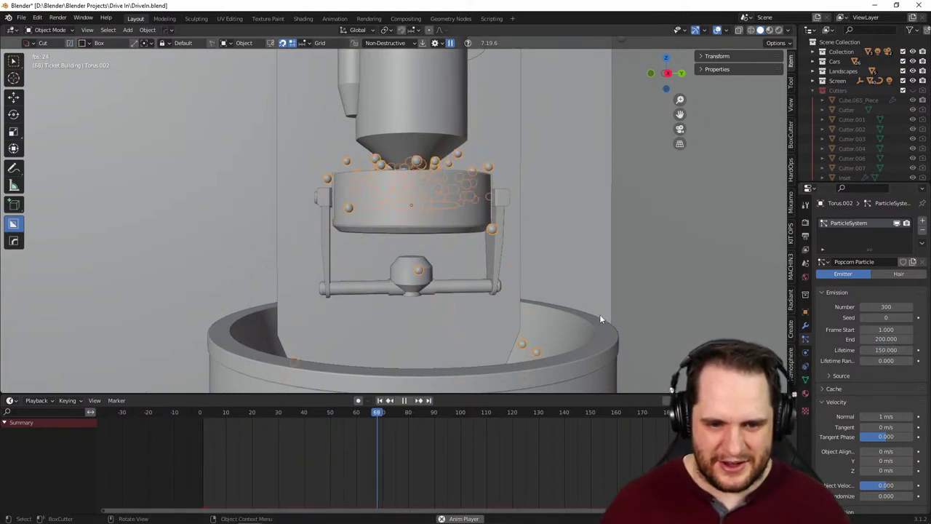
# - Select the ticket building and view the scene through the camera
pyautogui.moveTo(558, 316)
pyautogui.mouseDown(button='middle')
pyautogui.moveTo(548, 308)
pyautogui.moveTo(609, 312)
pyautogui.moveTo(540, 315)
pyautogui.mouseUp(button='middle')
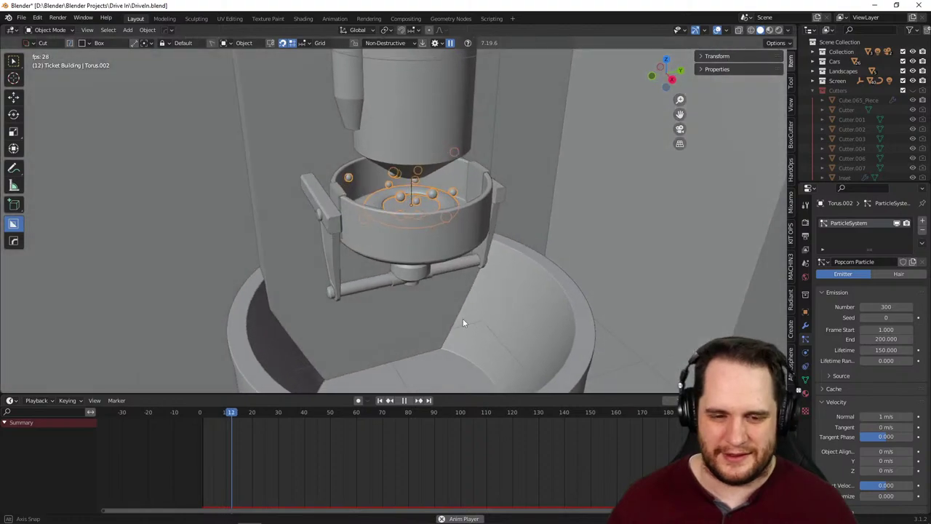
pyautogui.moveTo(463, 322); pyautogui.dragTo(471, 302, button='middle')
pyautogui.scroll(-6, 441, 316)
pyautogui.press('Tab')
pyautogui.press('Tab')
pyautogui.click(493, 251)
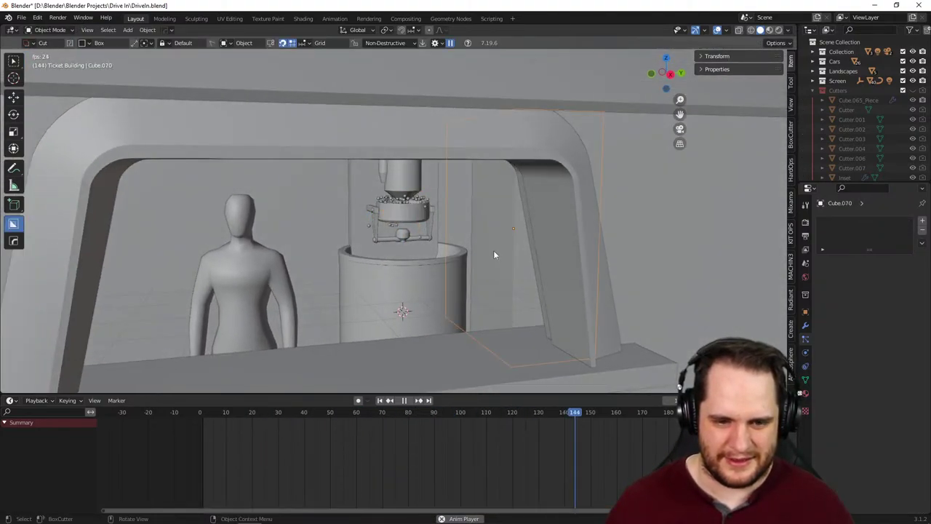
pyautogui.press('KP_0')
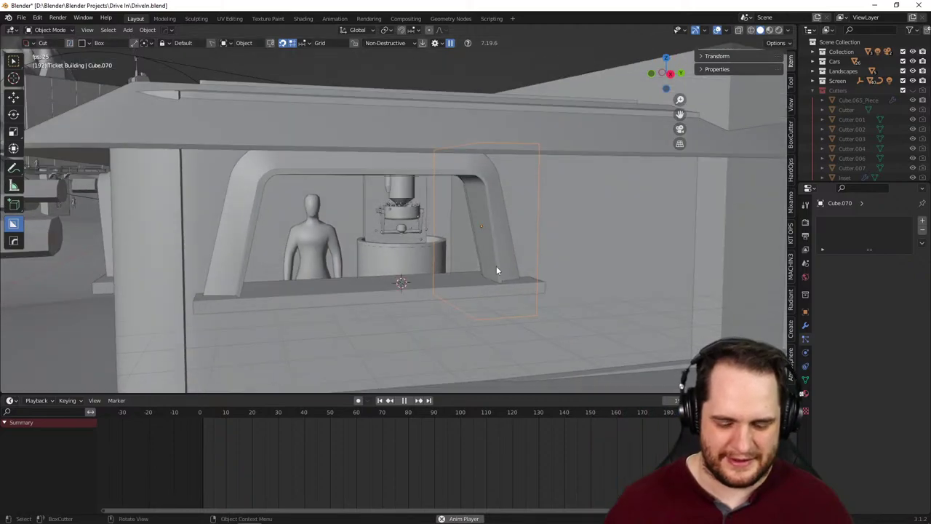
# - Inspect the bouncing popcorn in the bowl, then select the funnel Cylinder.018 above the kettle
pyautogui.scroll(-8, 496, 267)
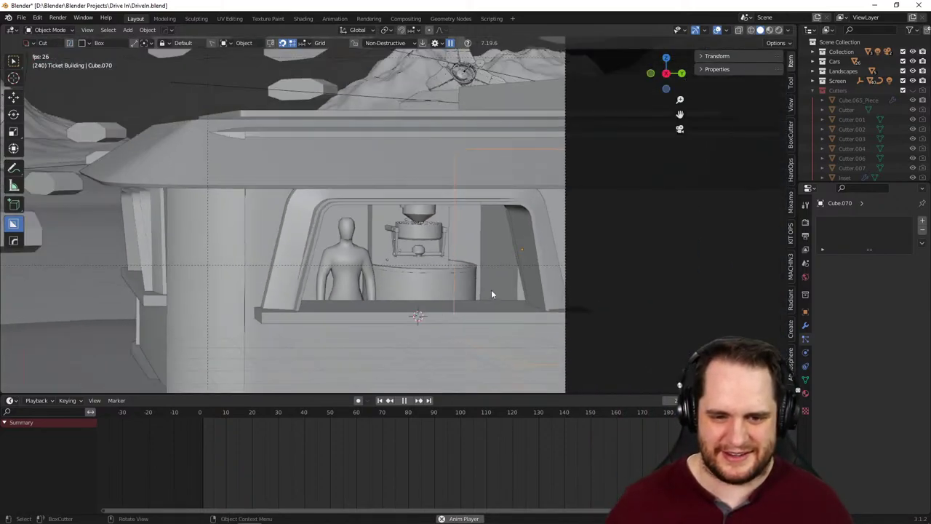
pyautogui.scroll(2, 476, 287)
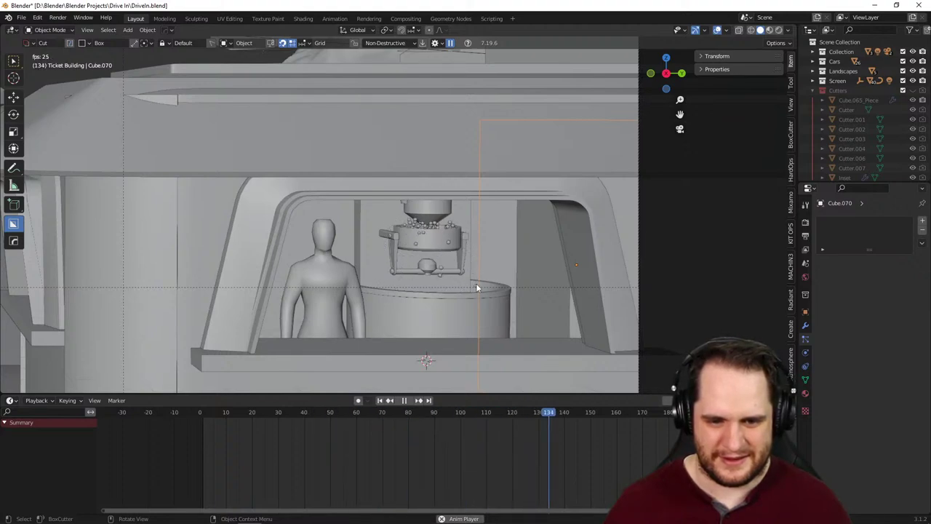
pyautogui.scroll(-1, 476, 288)
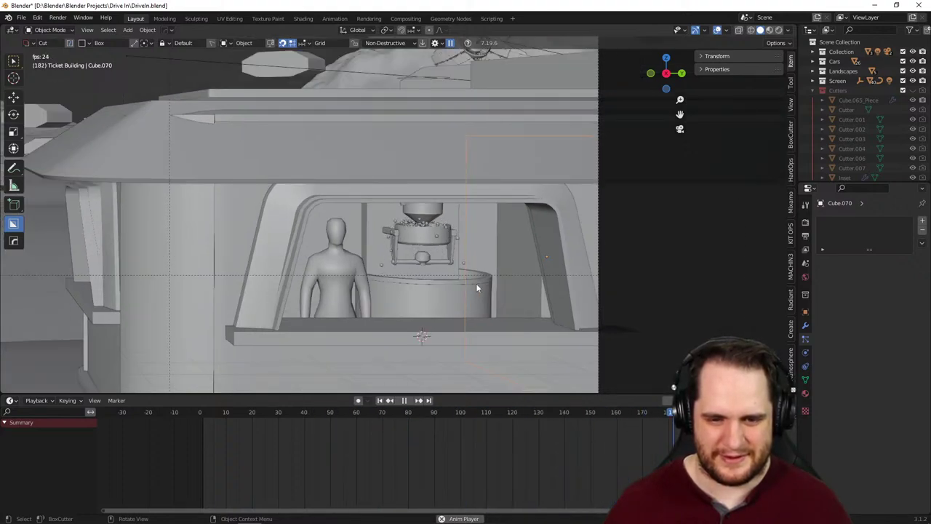
pyautogui.scroll(-1, 477, 288)
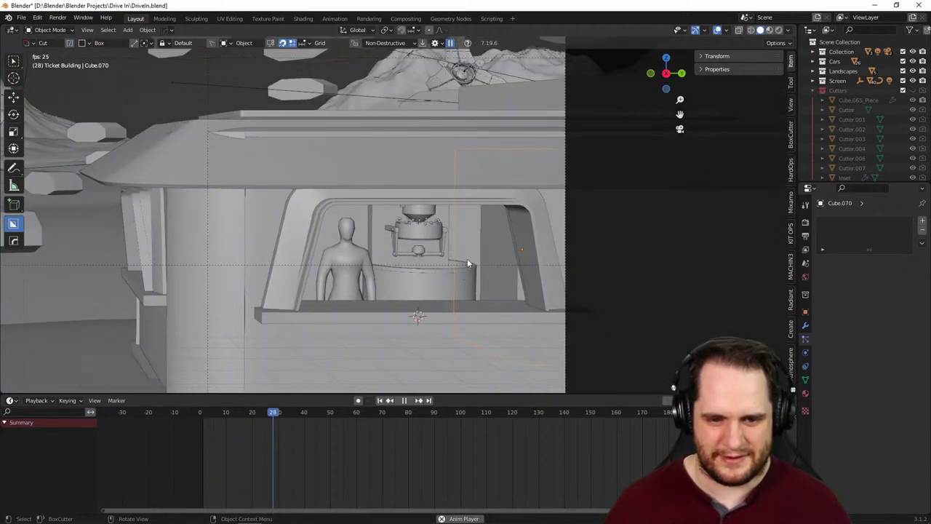
pyautogui.scroll(4, 467, 264)
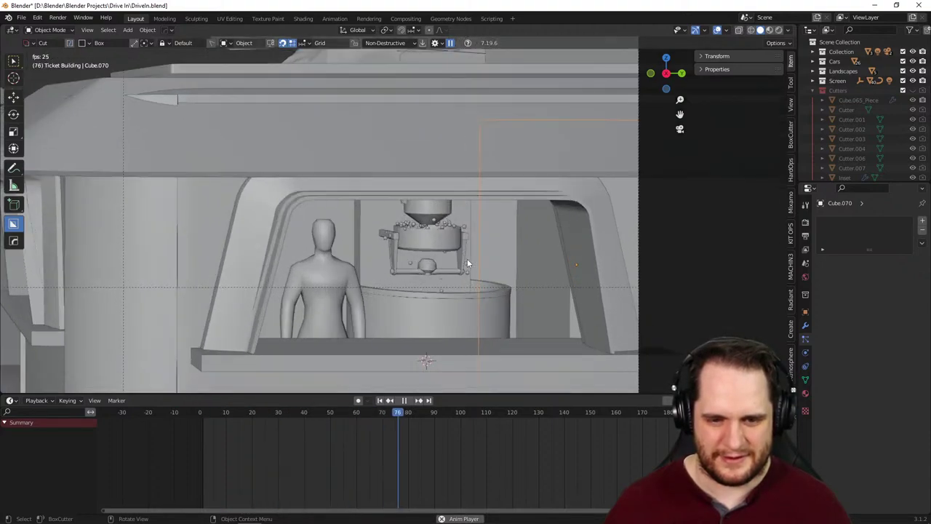
pyautogui.scroll(2, 467, 262)
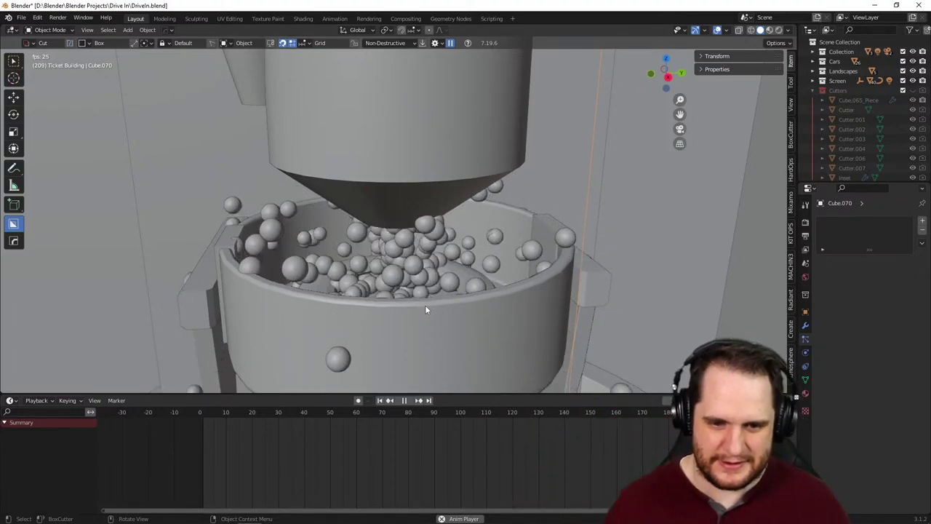
pyautogui.moveTo(509, 283); pyautogui.dragTo(527, 275, button='middle')
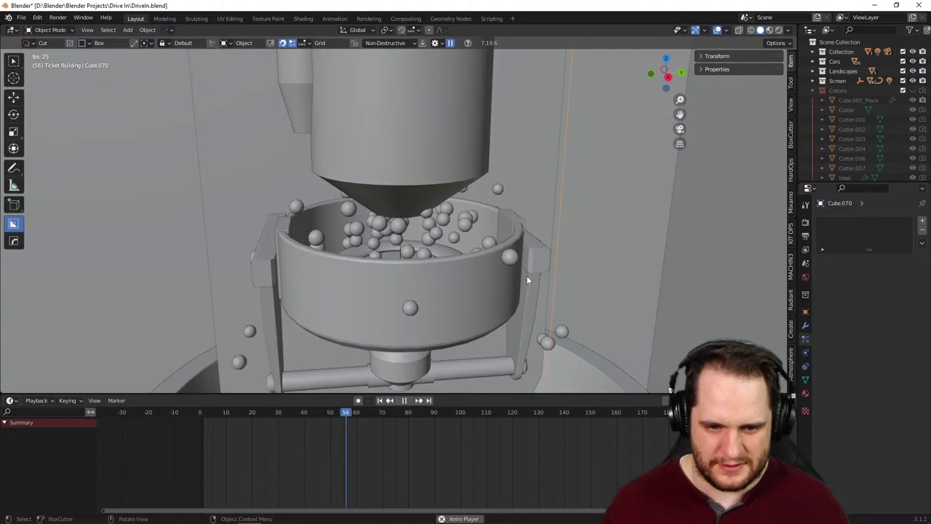
pyautogui.scroll(3, 526, 279)
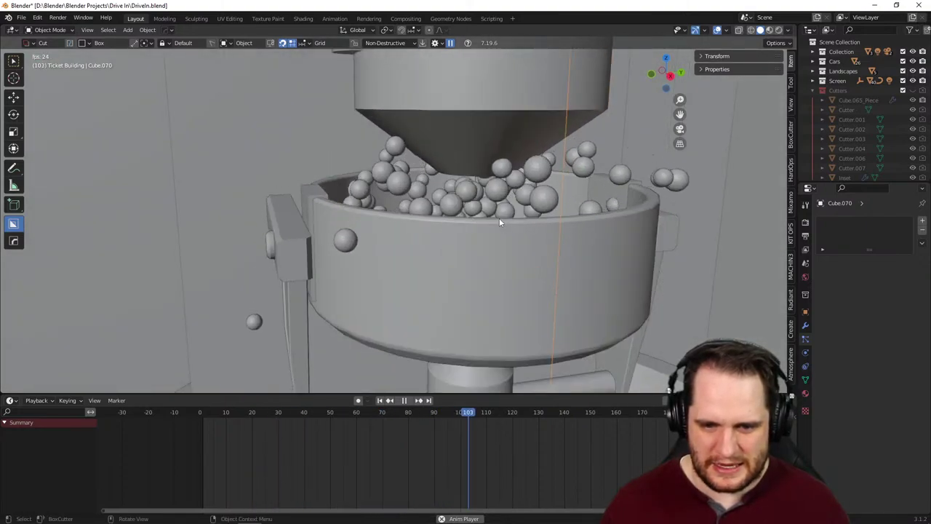
pyautogui.moveTo(499, 218); pyautogui.dragTo(468, 242, button='middle')
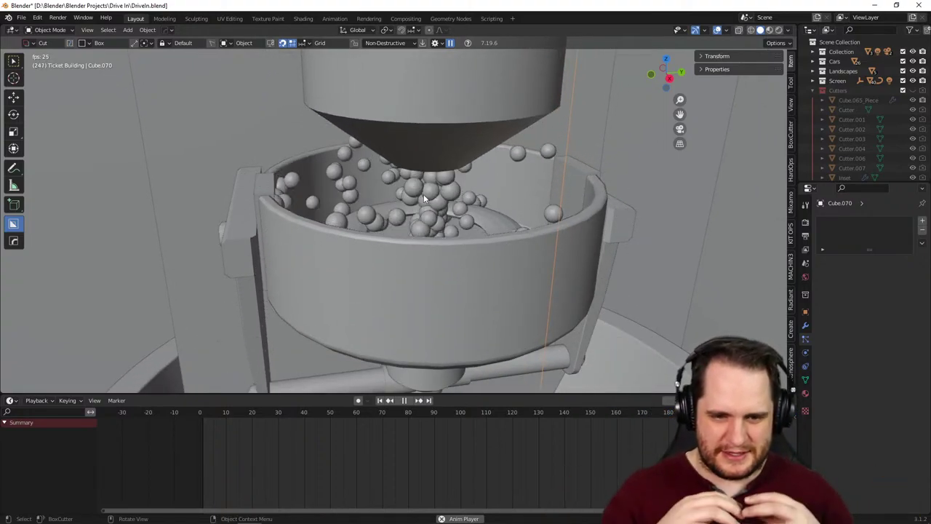
pyautogui.moveTo(451, 173); pyautogui.dragTo(451, 193, button='middle')
pyautogui.click(428, 136)
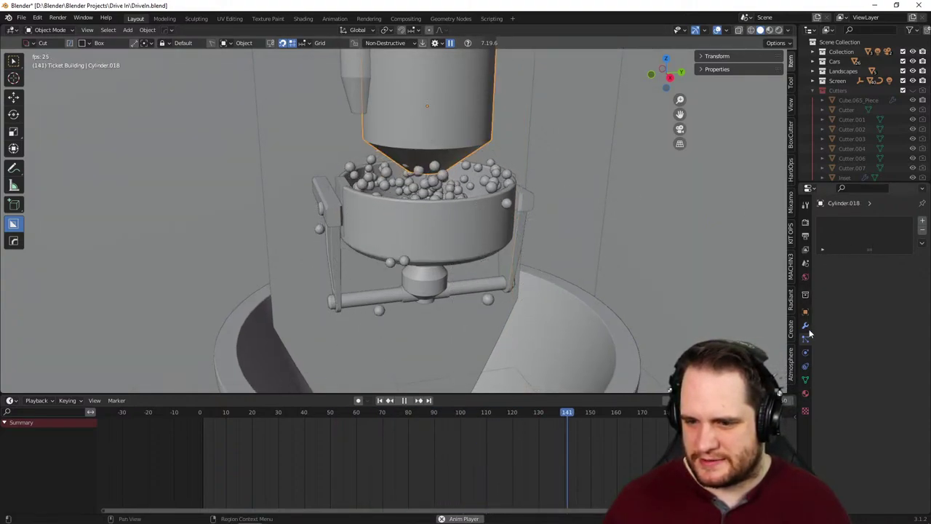
# - Make the funnel a collision object with Softbody & Cloth Inner thickness 0.200
pyautogui.click(805, 353)
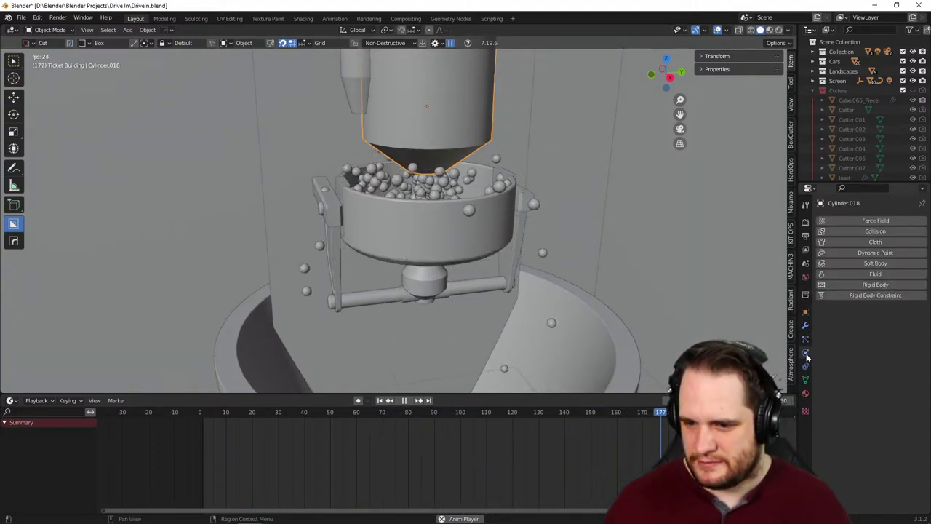
pyautogui.click(820, 232)
pyautogui.scroll(3, 666, 214)
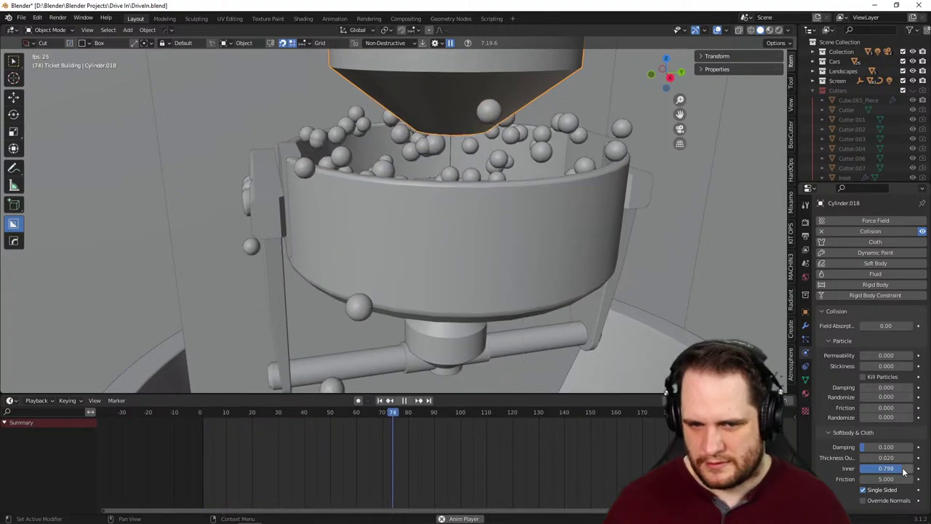
pyautogui.moveTo(565, 262); pyautogui.dragTo(530, 251, button='middle')
pyautogui.scroll(6, 510, 246)
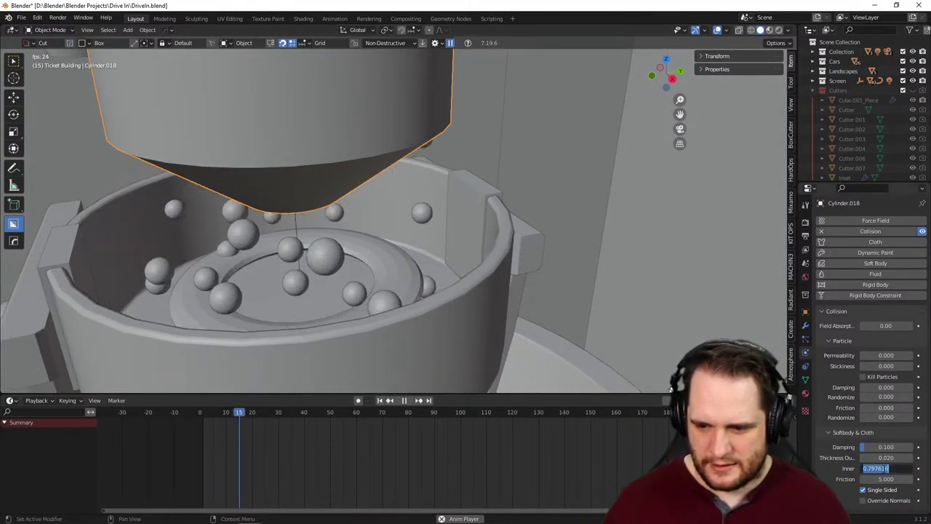
pyautogui.press('Return')
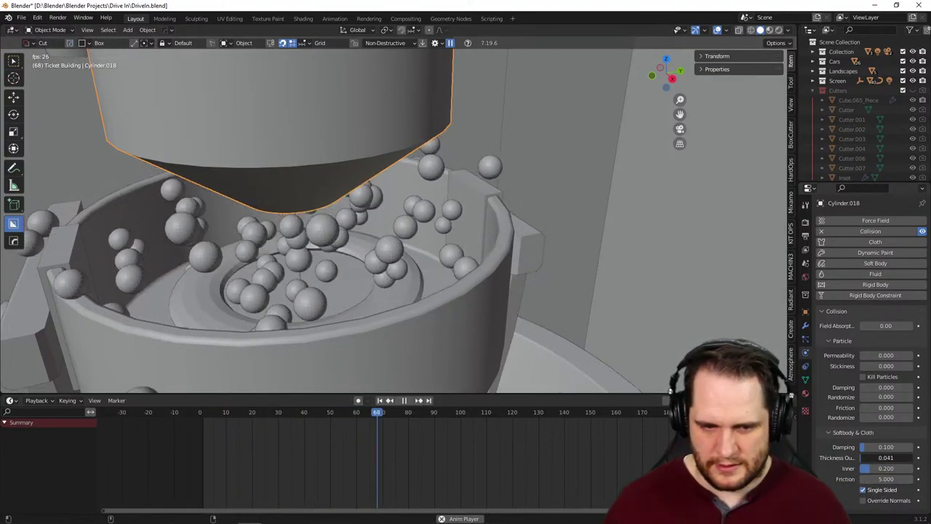
# - Try other collision Thickness Outer values, then reset it to 0.020
pyautogui.moveTo(887, 457)
pyautogui.mouseDown()
pyautogui.moveTo(924, 457)
pyautogui.moveTo(895, 460)
pyautogui.mouseUp()
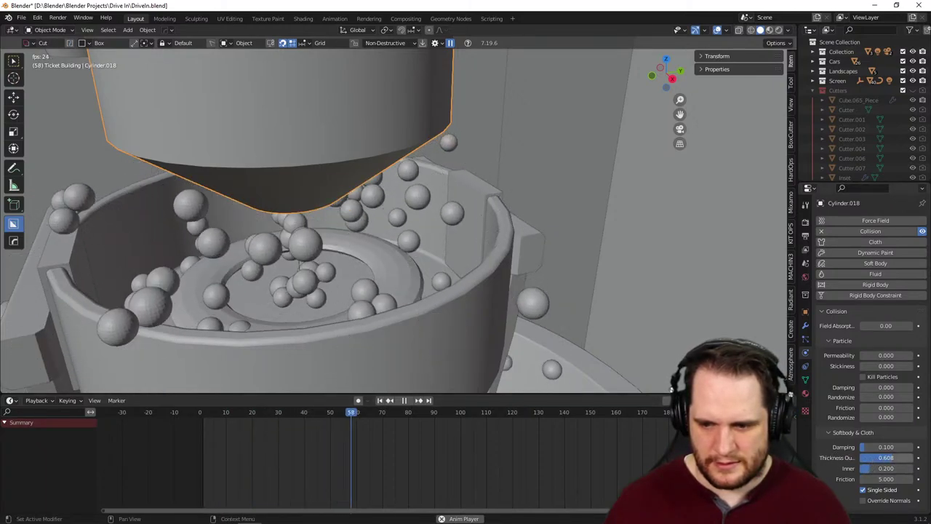
pyautogui.doubleClick(873, 458)
pyautogui.press('Return')
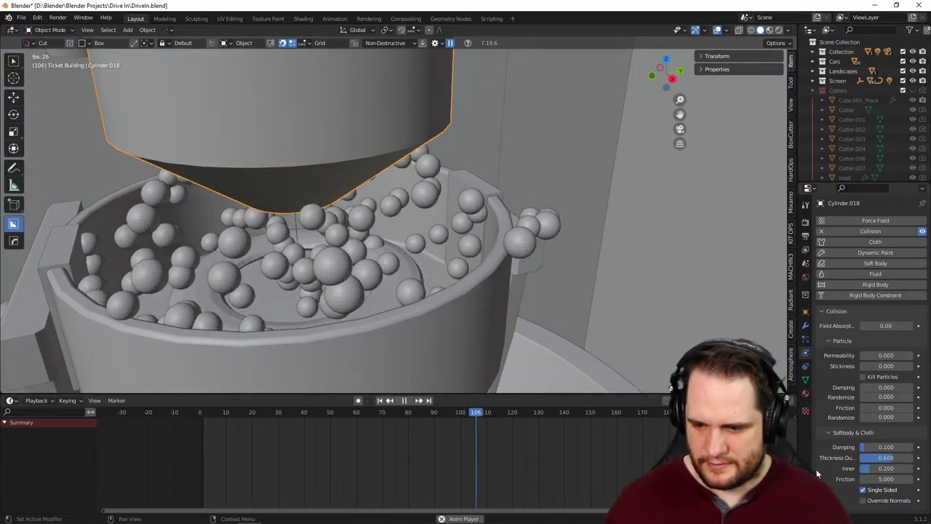
pyautogui.hotkey('ctrl', 'z')
pyautogui.moveTo(409, 294); pyautogui.dragTo(378, 243, button='middle')
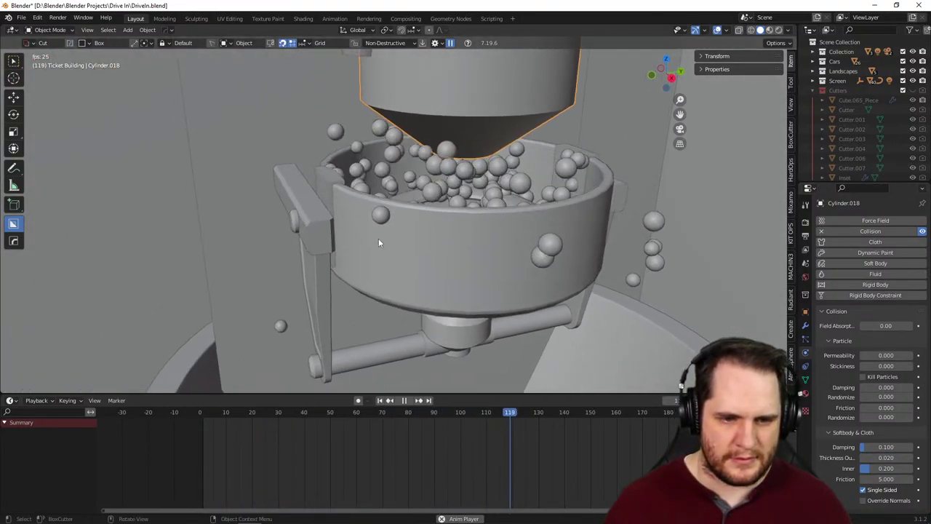
# - Make the long bracket arm Cube.080 a collision object, leaving the small pin Cylinder.020 without collision
pyautogui.click(327, 230)
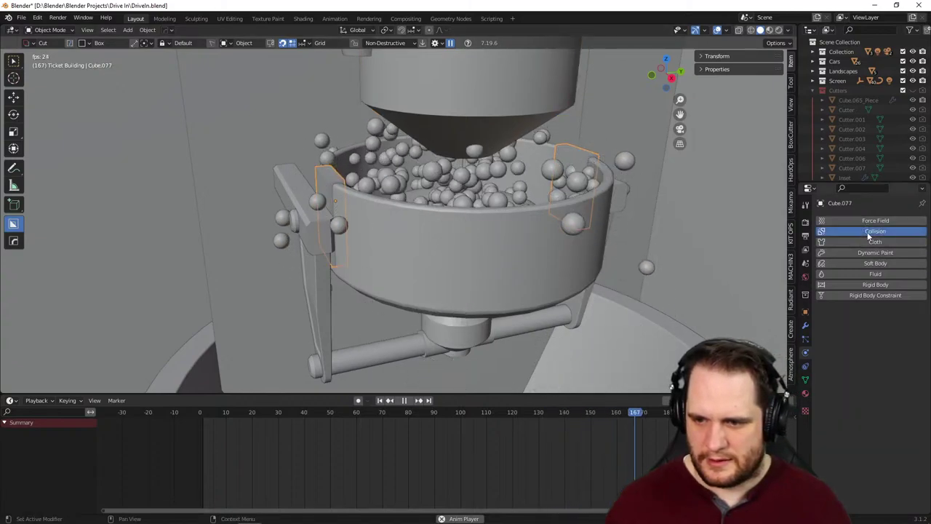
pyautogui.click(294, 232)
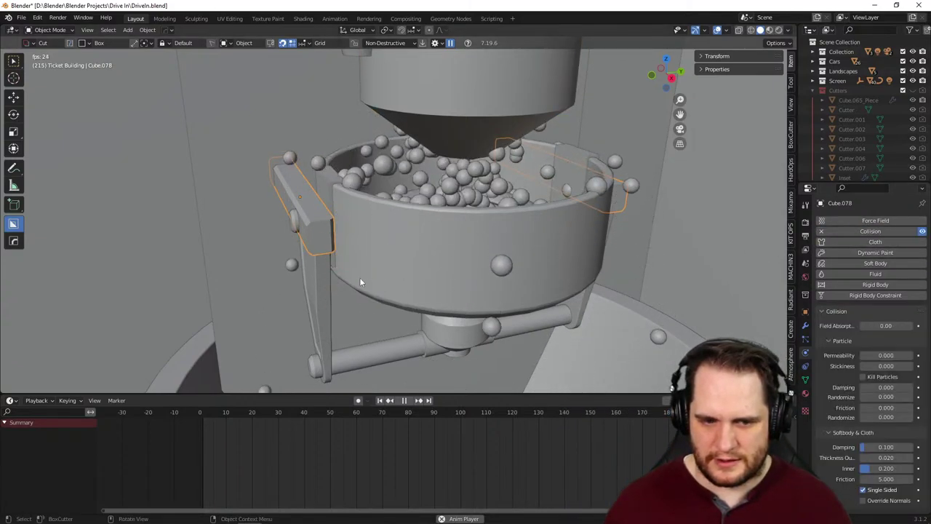
pyautogui.click(300, 231)
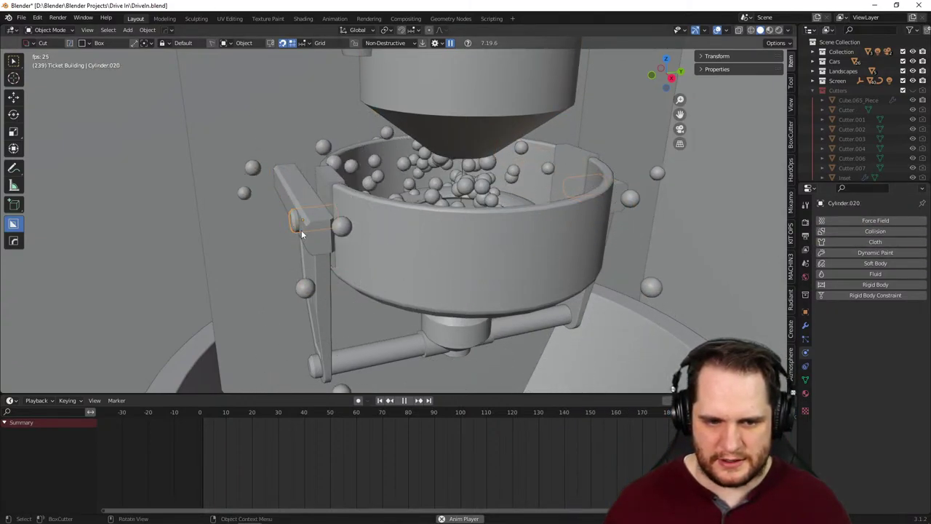
pyautogui.click(875, 231)
pyautogui.click(329, 308)
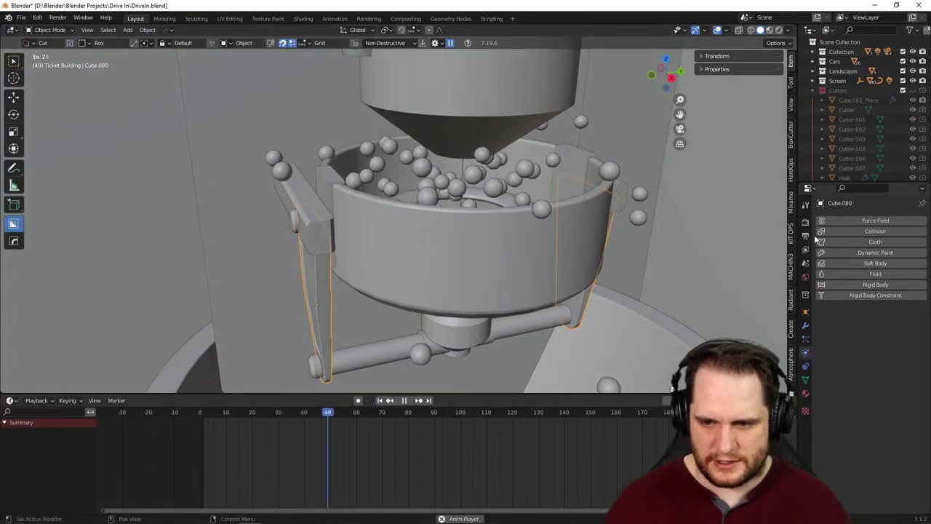
pyautogui.click(856, 232)
pyautogui.click(294, 223)
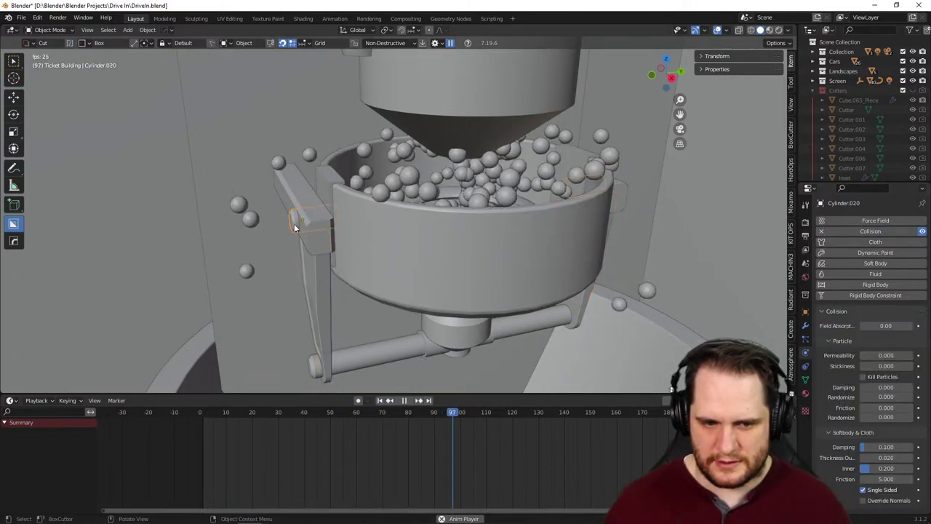
pyautogui.click(822, 231)
# - Make the horizontal bar under the bowl (Cylinder.015) a collision object as well
pyautogui.moveTo(570, 334); pyautogui.dragTo(557, 325, button='middle')
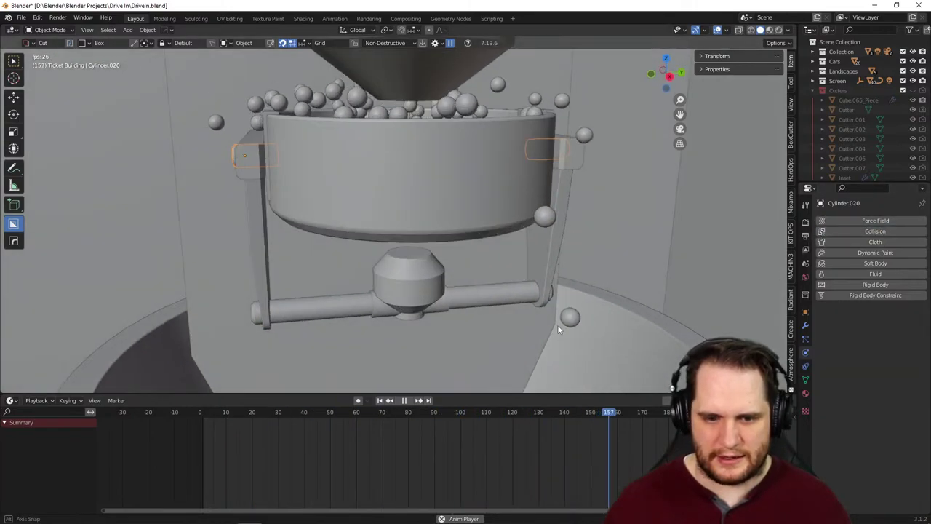
pyautogui.click(322, 311)
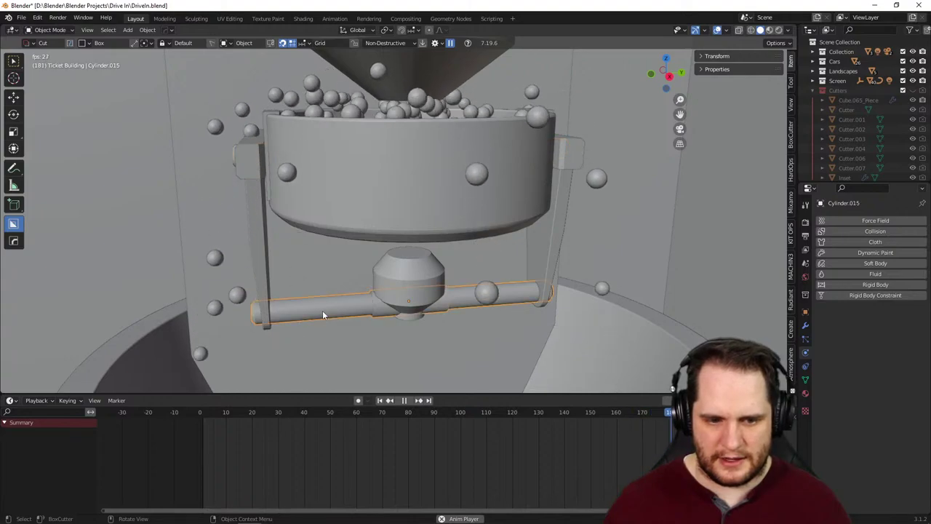
pyautogui.click(854, 232)
pyautogui.scroll(-2, 636, 343)
pyautogui.moveTo(613, 336); pyautogui.dragTo(592, 344, button='middle')
pyautogui.scroll(-2, 637, 338)
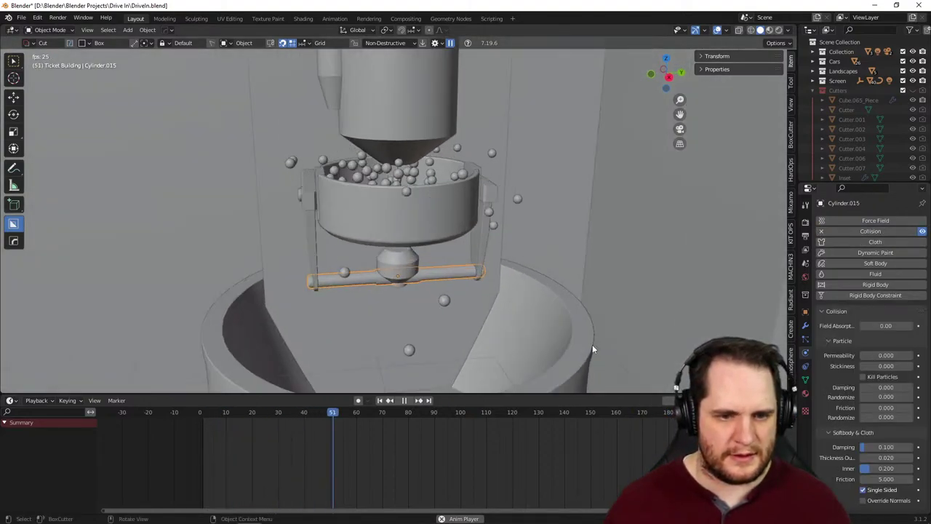
pyautogui.scroll(5, 557, 347)
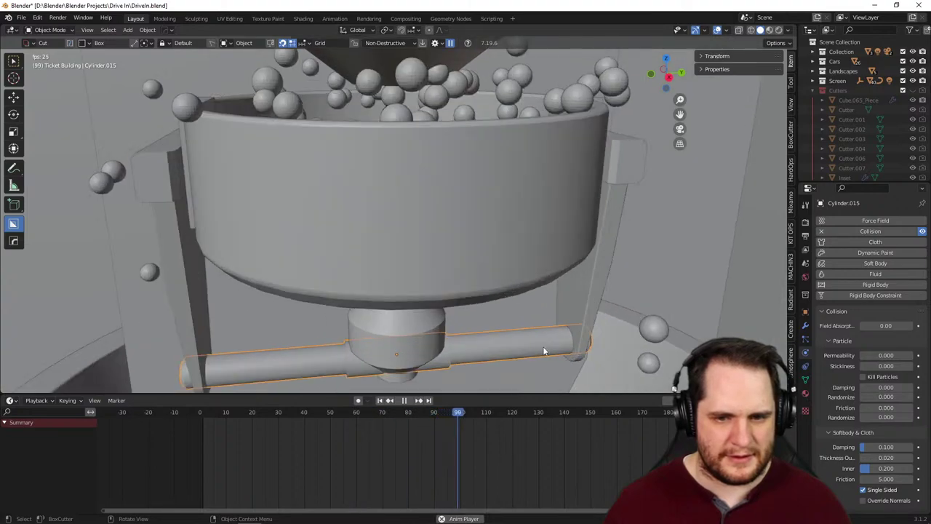
pyautogui.moveTo(537, 334)
pyautogui.mouseDown(button='middle')
pyautogui.moveTo(551, 336)
pyautogui.moveTo(543, 345)
pyautogui.mouseUp(button='middle')
pyautogui.scroll(-2, 544, 340)
pyautogui.click(492, 219)
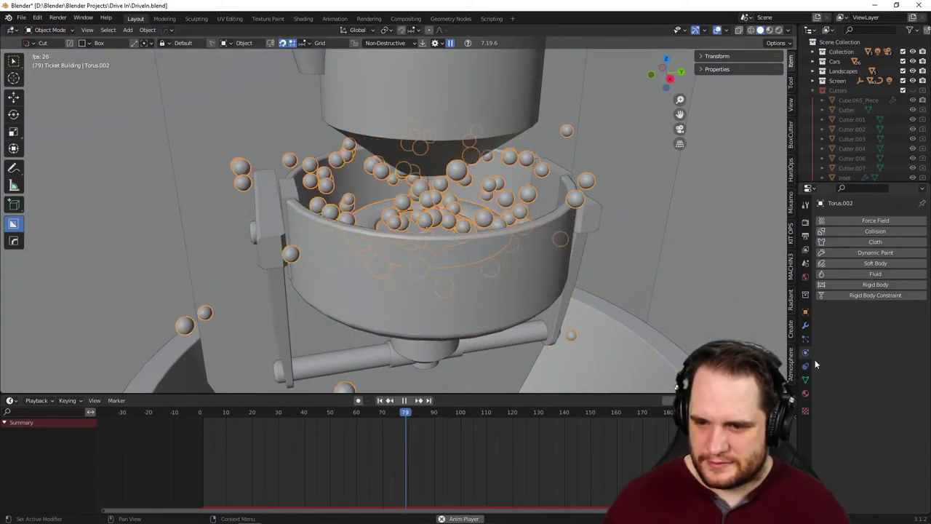
# - Review the popcorn particles' Velocity and fluid Physics settings, then select the left bracket Cube.078
pyautogui.click(805, 339)
pyautogui.scroll(-6, 873, 366)
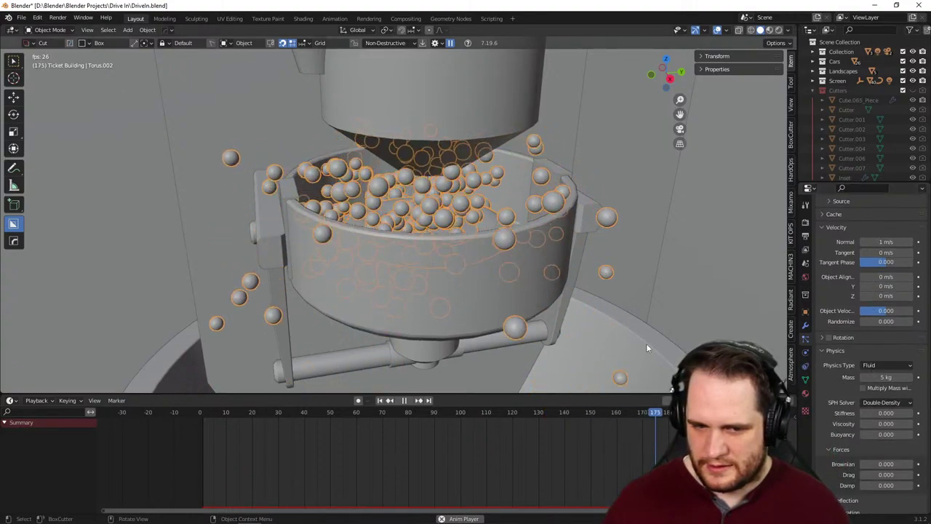
pyautogui.scroll(-4, 529, 321)
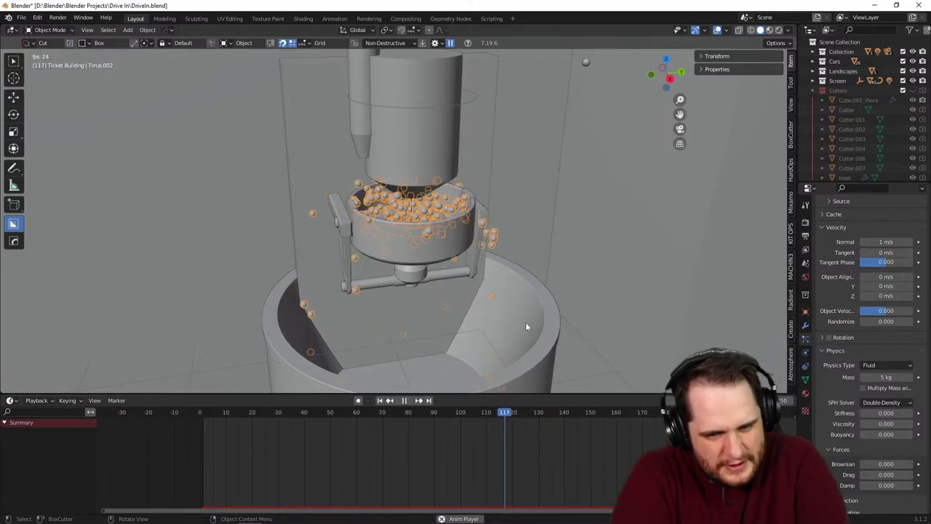
pyautogui.scroll(3, 455, 258)
pyautogui.moveTo(456, 257); pyautogui.dragTo(272, 150, button='middle')
pyautogui.scroll(2, 339, 233)
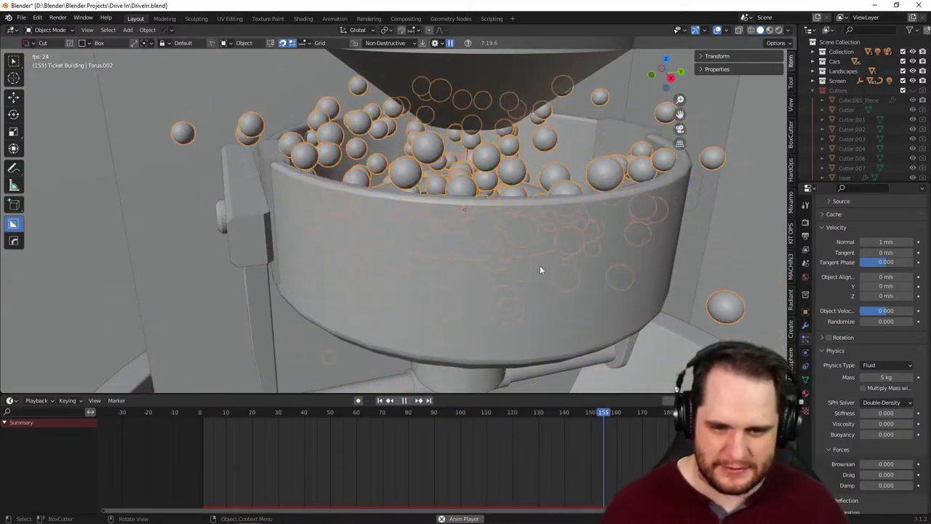
pyautogui.click(249, 210)
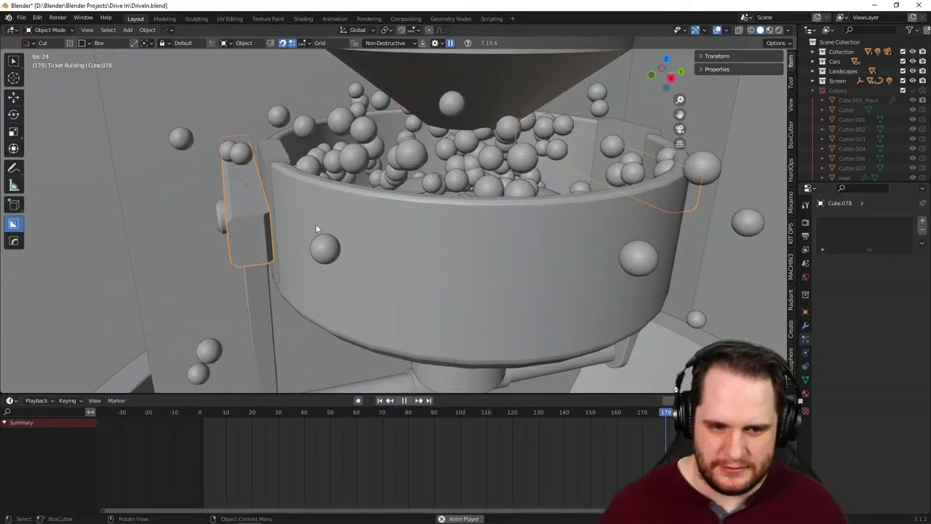
# - Turn on Collision for the left bracket Cube.078, then select the funnel above the bowl
pyautogui.click(806, 352)
pyautogui.click(870, 230)
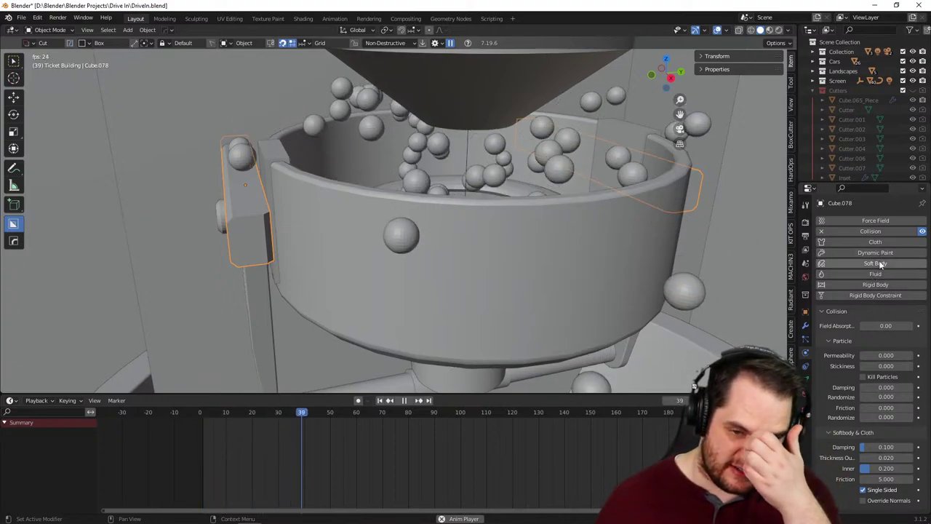
pyautogui.scroll(-4, 624, 248)
pyautogui.moveTo(611, 238); pyautogui.dragTo(608, 273, button='middle')
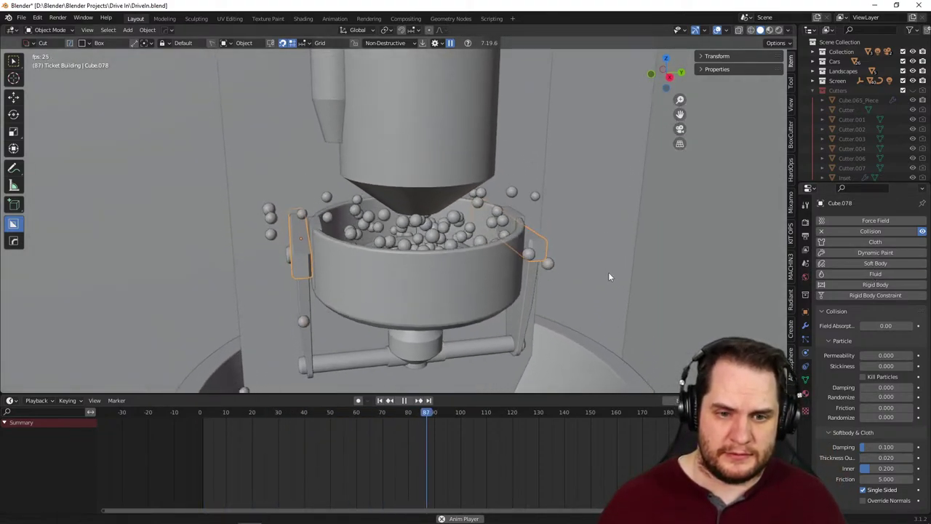
pyautogui.click(434, 174)
pyautogui.scroll(3, 470, 226)
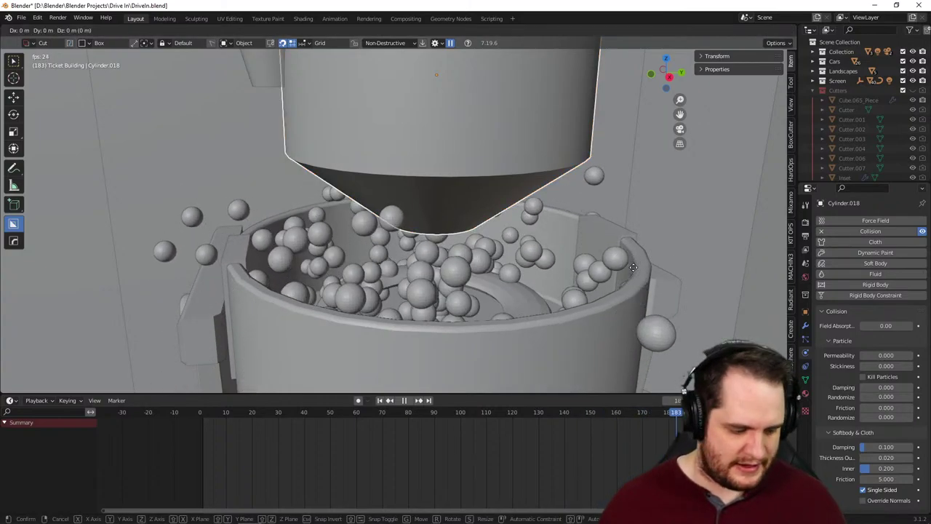
# - Move the funnel vertically along Z and inspect the balls collecting in the bowl
pyautogui.press('g')
pyautogui.press('z')
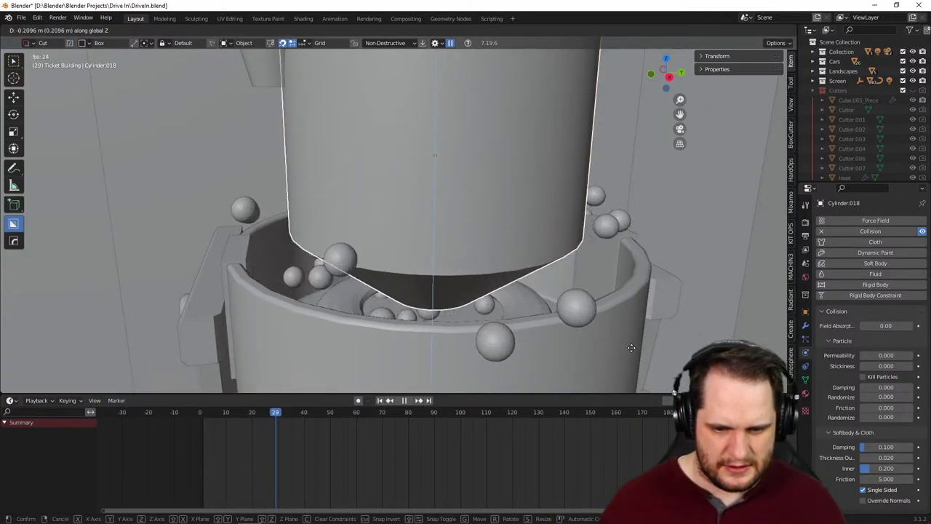
pyautogui.click(632, 347)
pyautogui.scroll(-5, 575, 306)
pyautogui.moveTo(540, 292); pyautogui.dragTo(538, 283, button='middle')
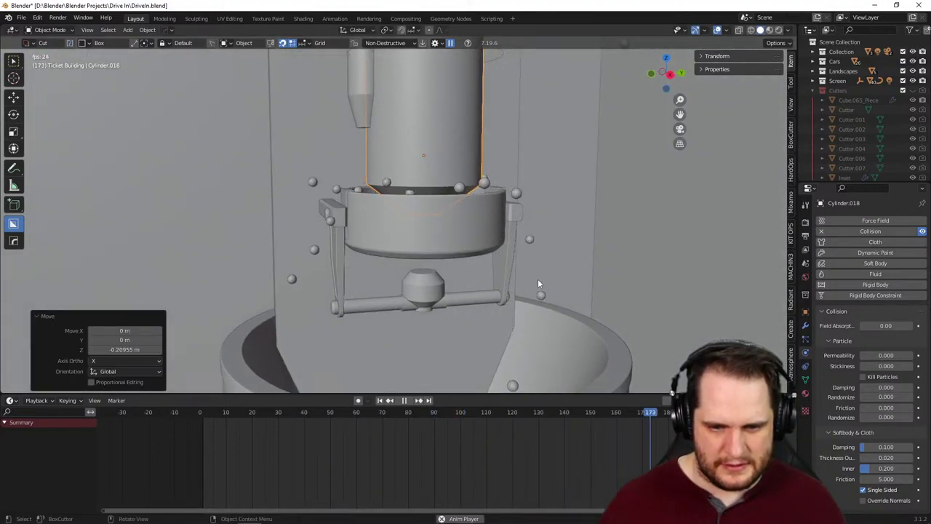
pyautogui.scroll(3, 505, 241)
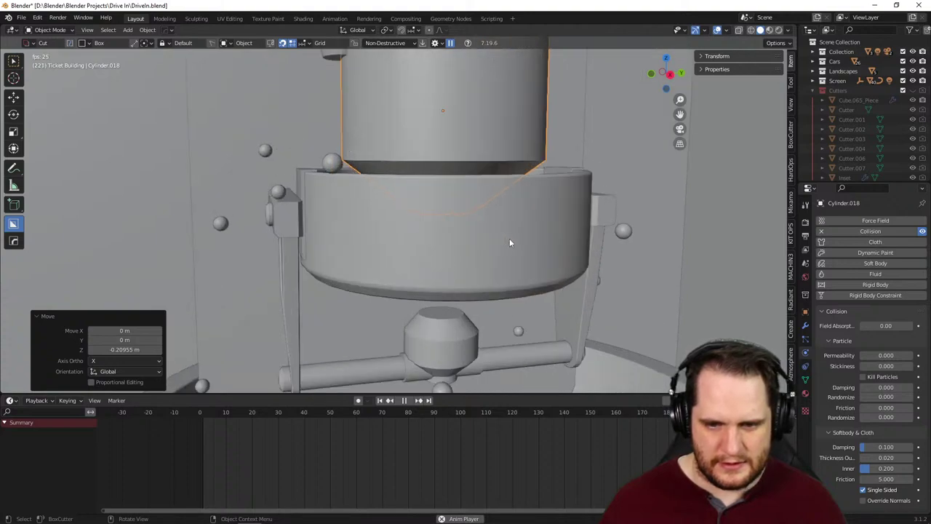
pyautogui.keyDown('shift'); pyautogui.moveTo(410, 248); pyautogui.dragTo(504, 199, button='middle'); pyautogui.keyUp('shift')
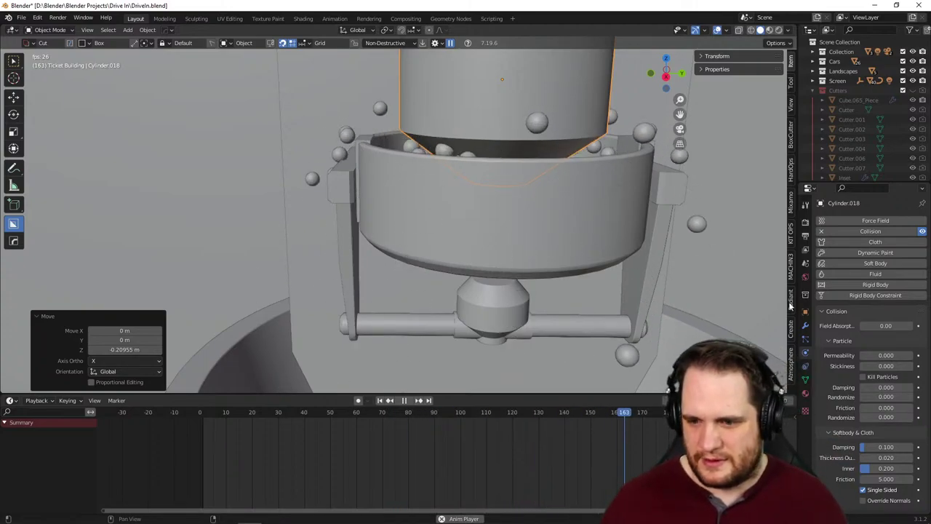
pyautogui.moveTo(628, 163); pyautogui.dragTo(582, 249, button='middle')
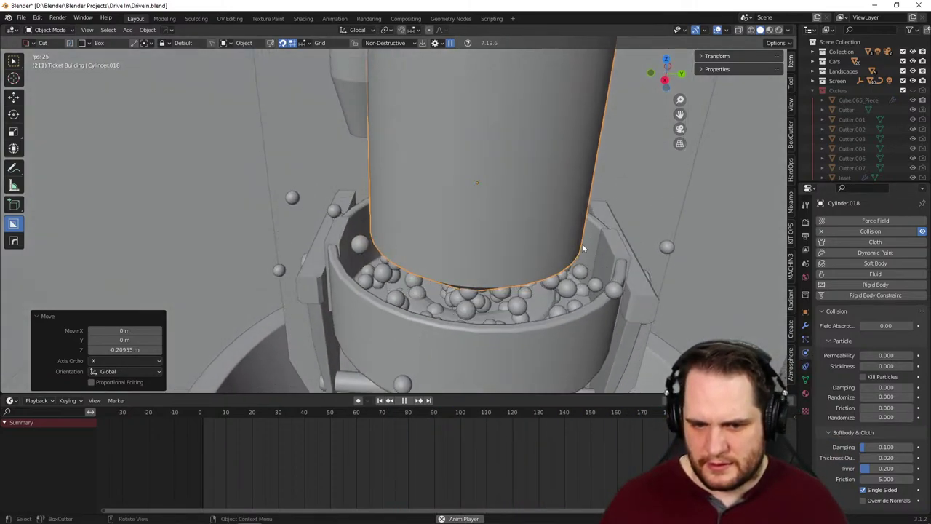
pyautogui.moveTo(548, 274); pyautogui.dragTo(519, 231, button='middle')
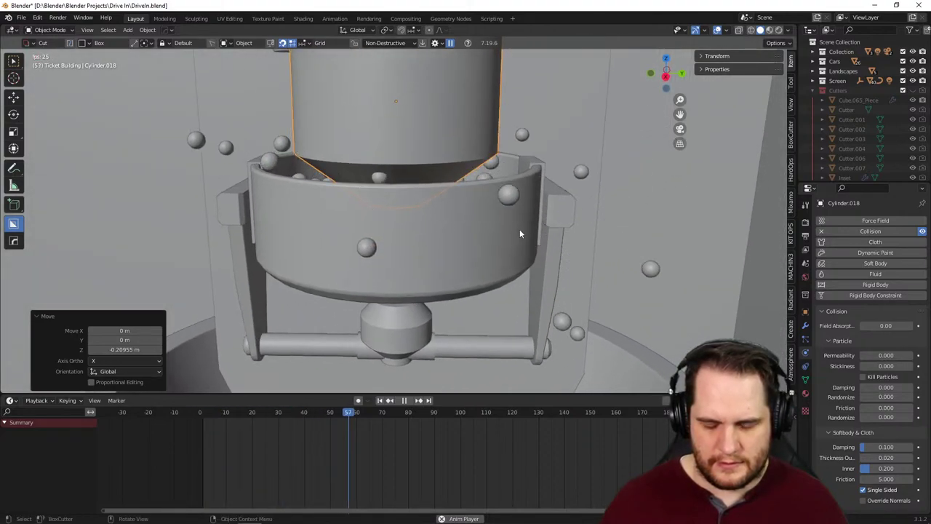
pyautogui.scroll(-5, 520, 230)
# - Raise the upper cylinder about 0.096 m, frame it in view, and stop playback
pyautogui.click(648, 202)
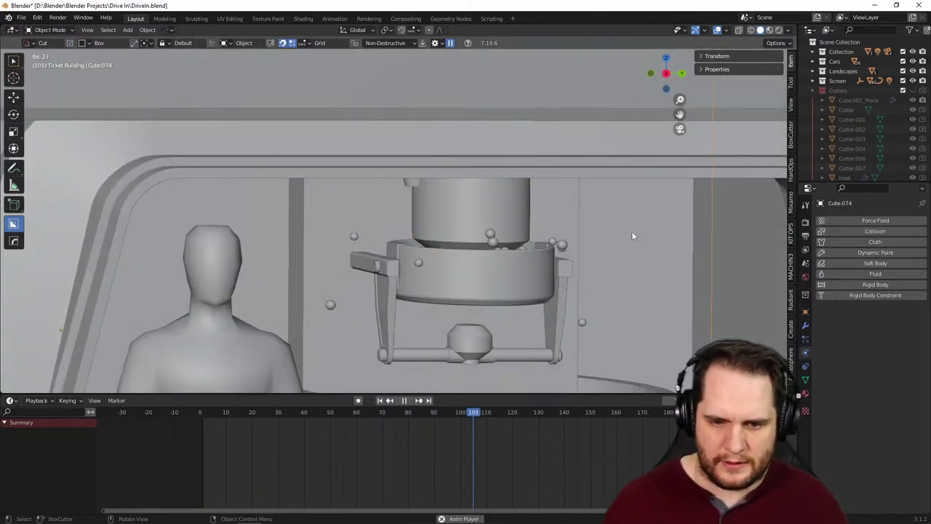
pyautogui.scroll(-1, 618, 252)
pyautogui.click(463, 206)
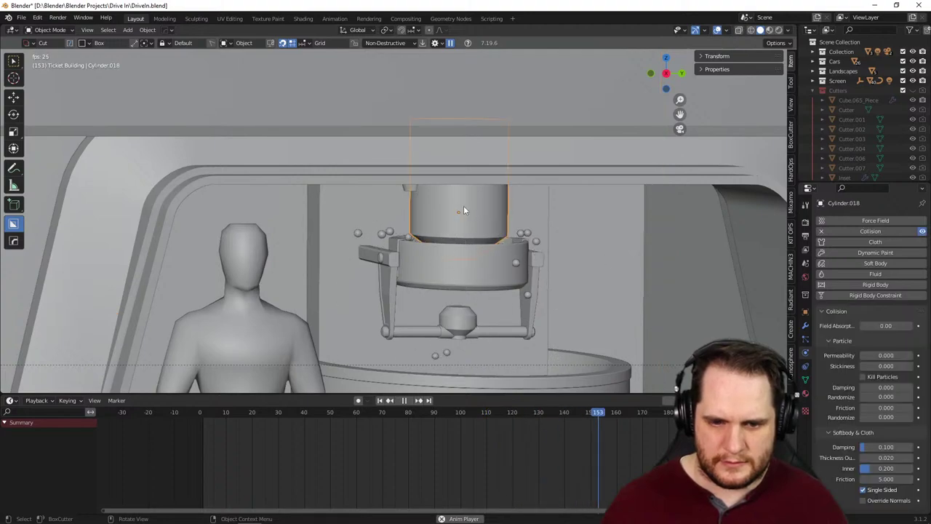
pyautogui.press('g')
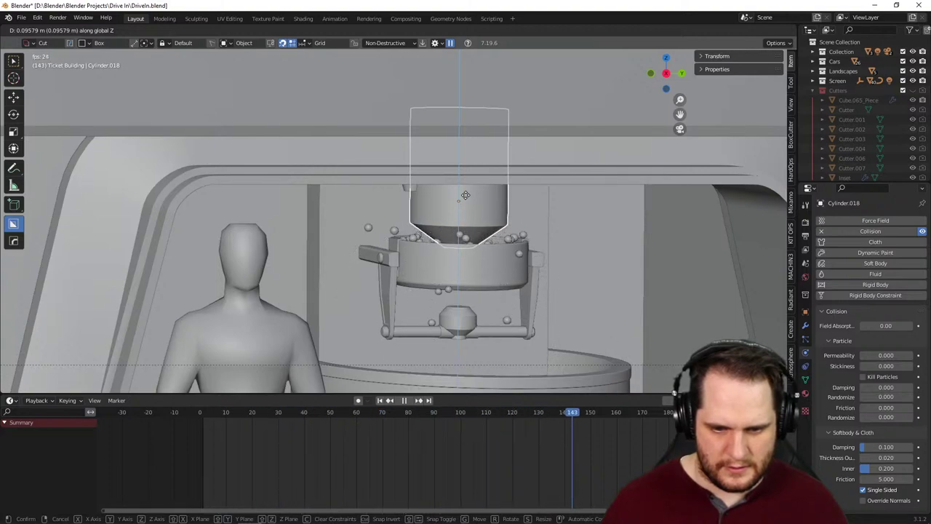
pyautogui.click(466, 195)
pyautogui.scroll(-5, 575, 267)
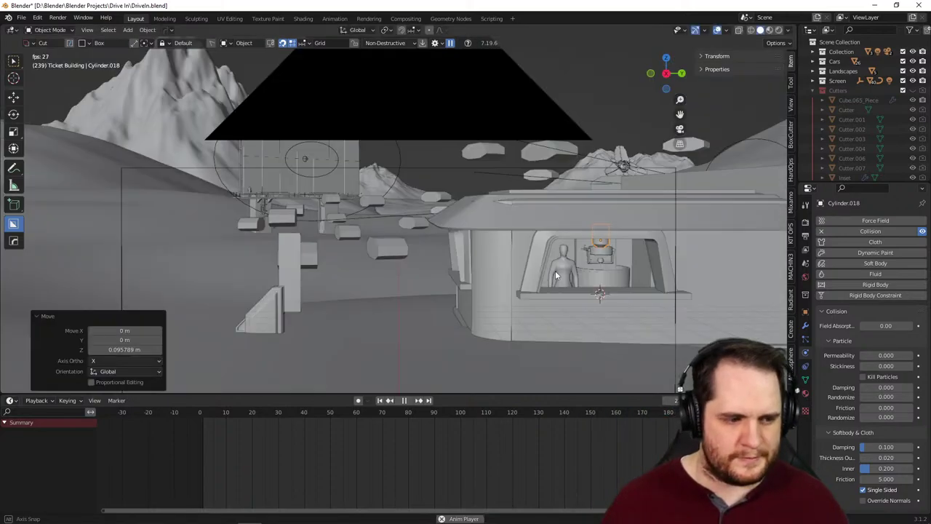
pyautogui.press('KP_Decimal')
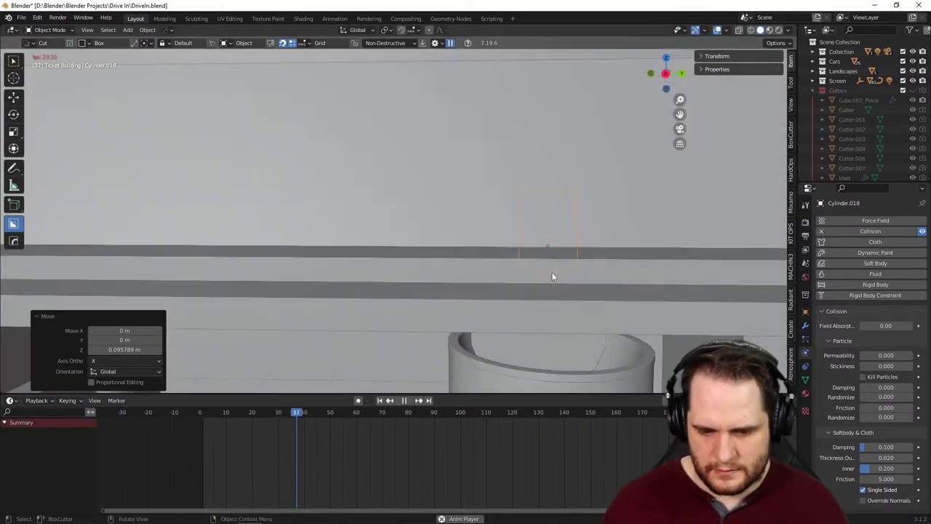
pyautogui.press('space')
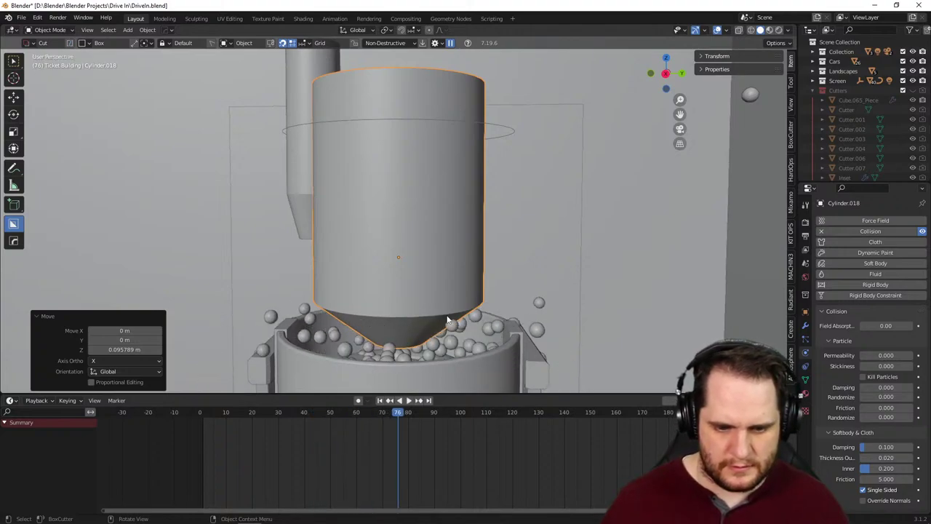
pyautogui.moveTo(433, 317); pyautogui.dragTo(538, 318, button='middle')
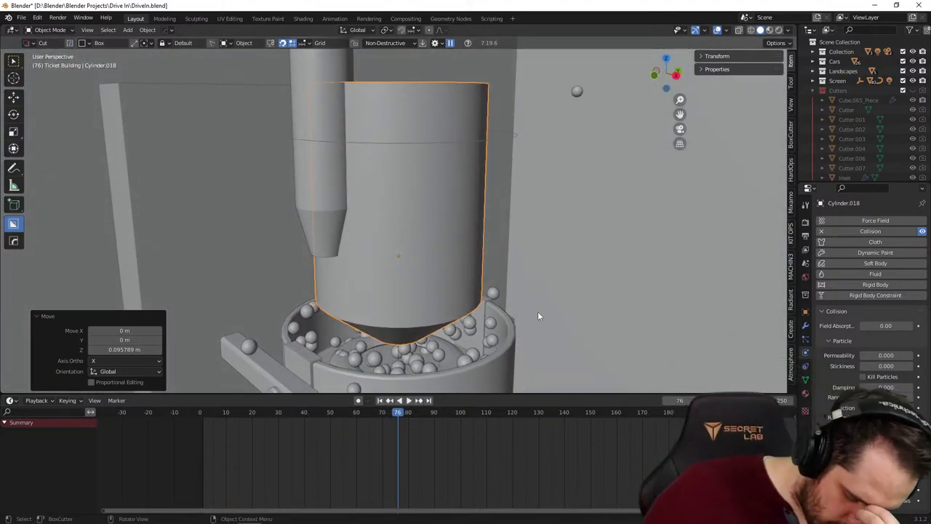
# - Change the scene frame rate from 24 to 30 fps in the Output settings
pyautogui.click(806, 222)
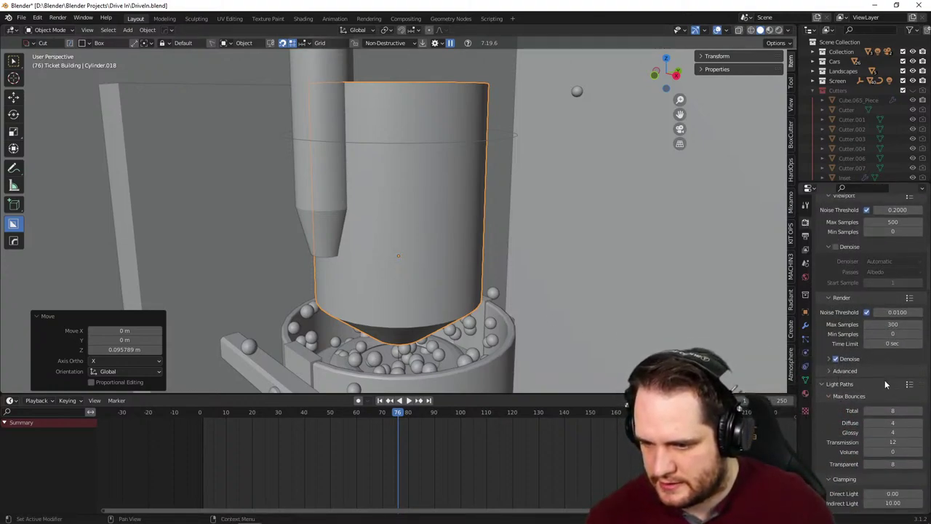
pyautogui.scroll(-4, 885, 380)
pyautogui.click(810, 237)
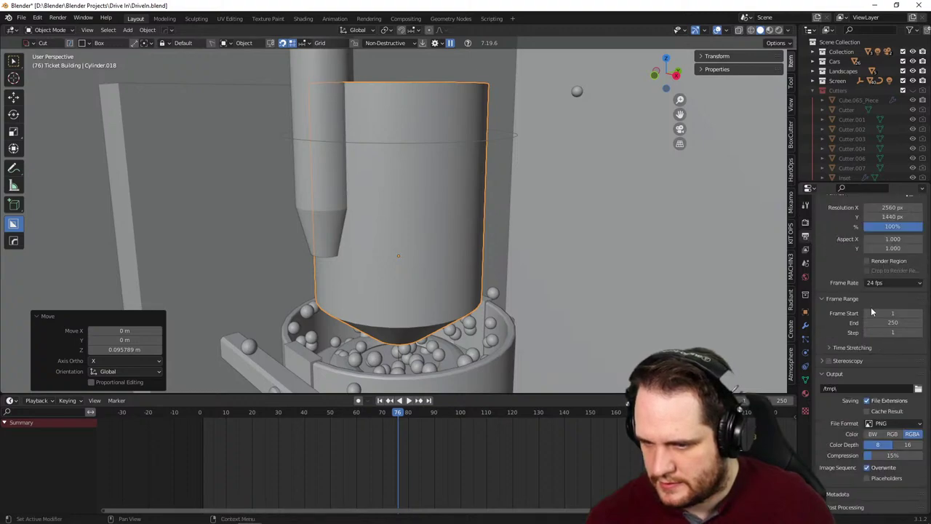
pyautogui.scroll(2, 871, 312)
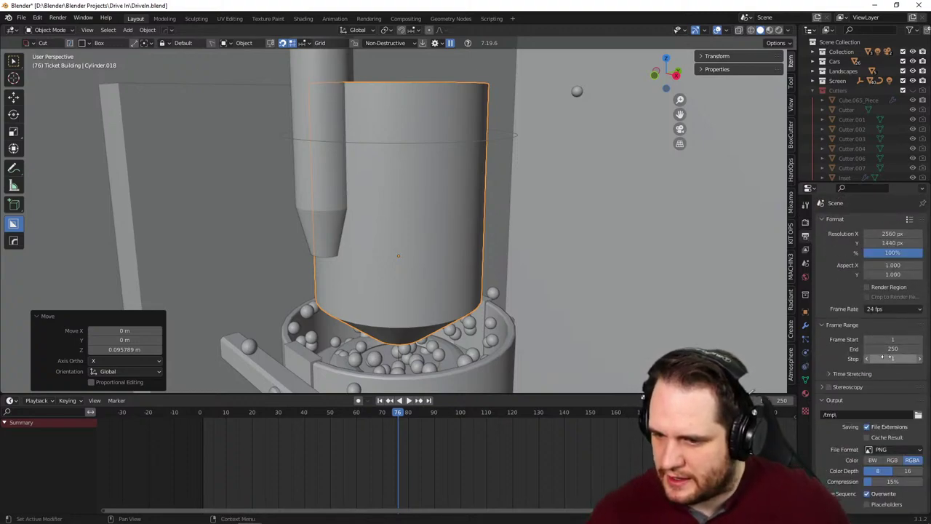
pyautogui.click(881, 309)
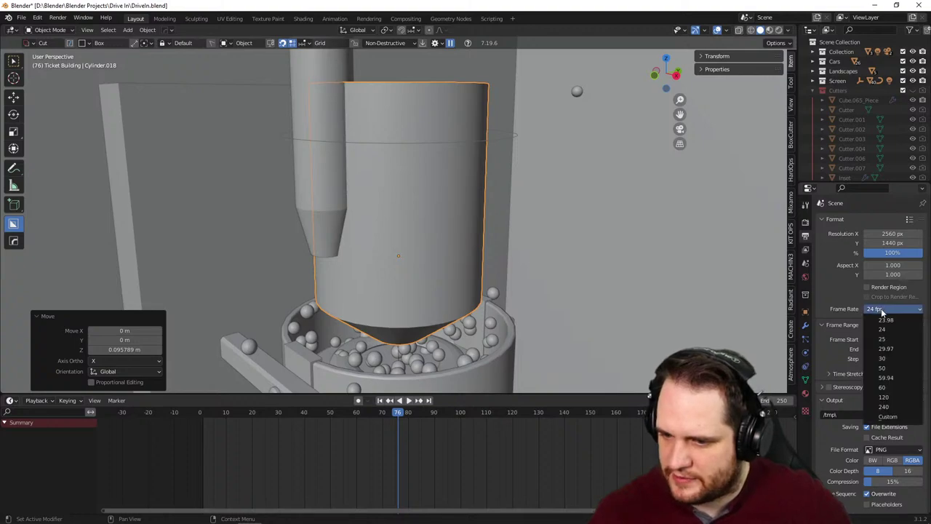
pyautogui.click(889, 360)
# - Play the popcorn simulation and return the playhead to frame 1
pyautogui.press('space')
pyautogui.click(210, 418)
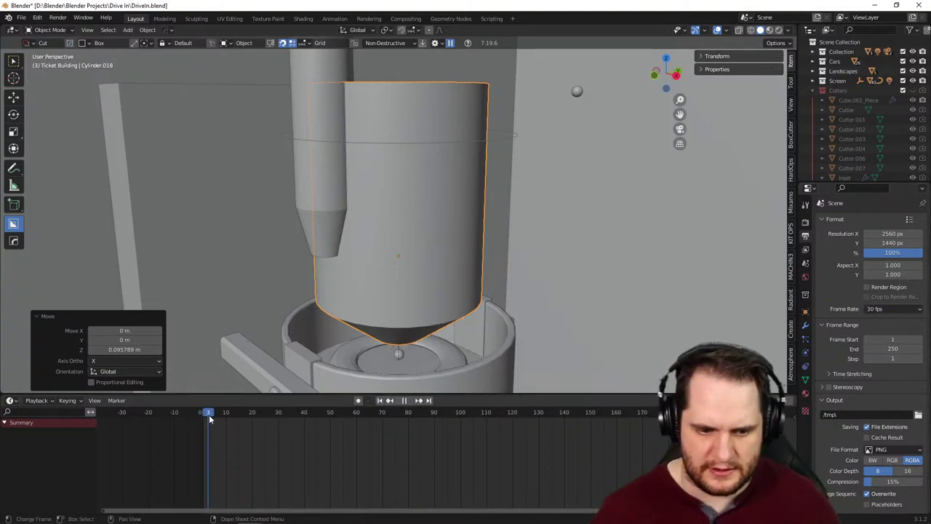
pyautogui.press('Escape')
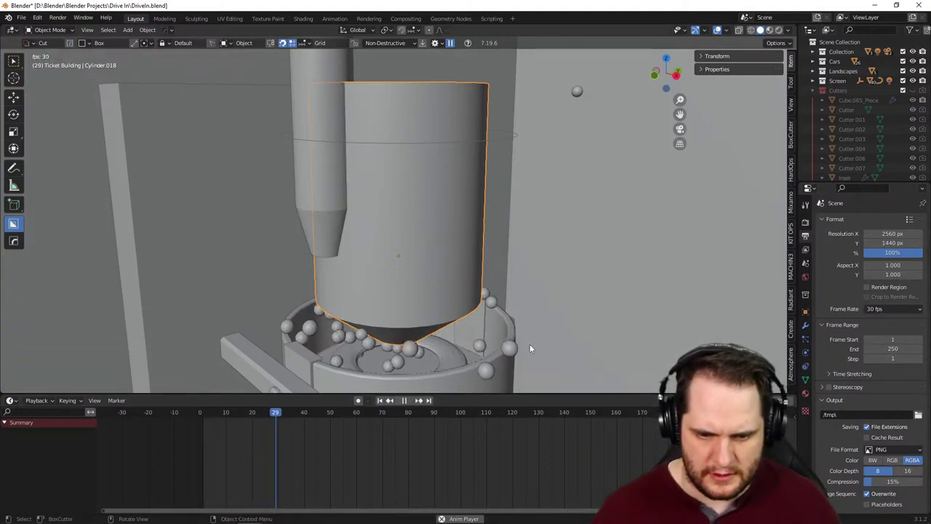
pyautogui.moveTo(530, 348); pyautogui.dragTo(499, 336, button='middle')
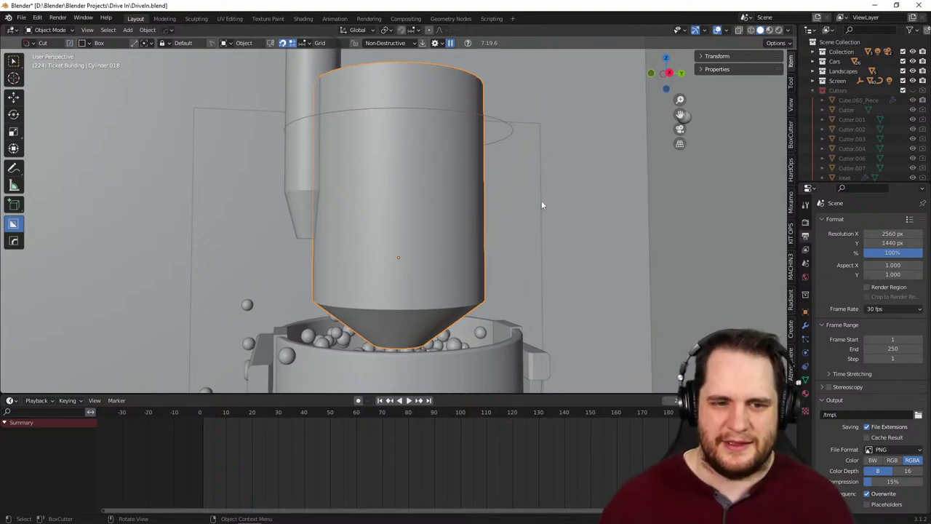
pyautogui.moveTo(543, 203); pyautogui.dragTo(500, 244, button='middle')
pyautogui.scroll(2, 521, 248)
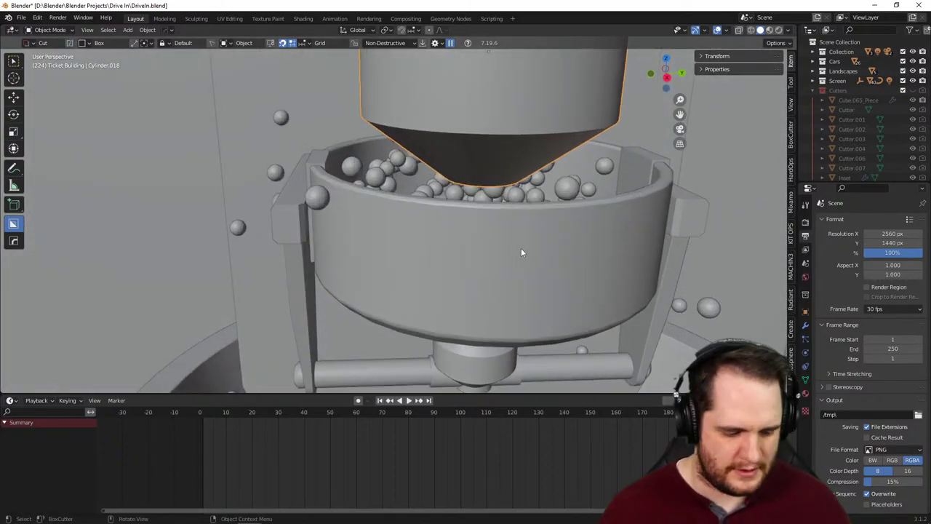
# - Add a Force field effector and raise it along Z up to the kettle
pyautogui.hotkey('shift', 'a')
pyautogui.moveTo(526, 263)
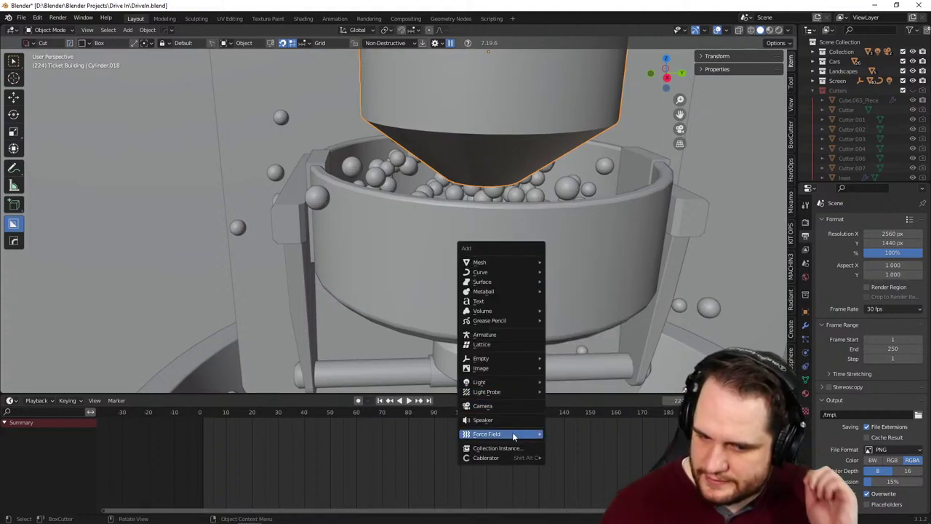
pyautogui.moveTo(534, 434)
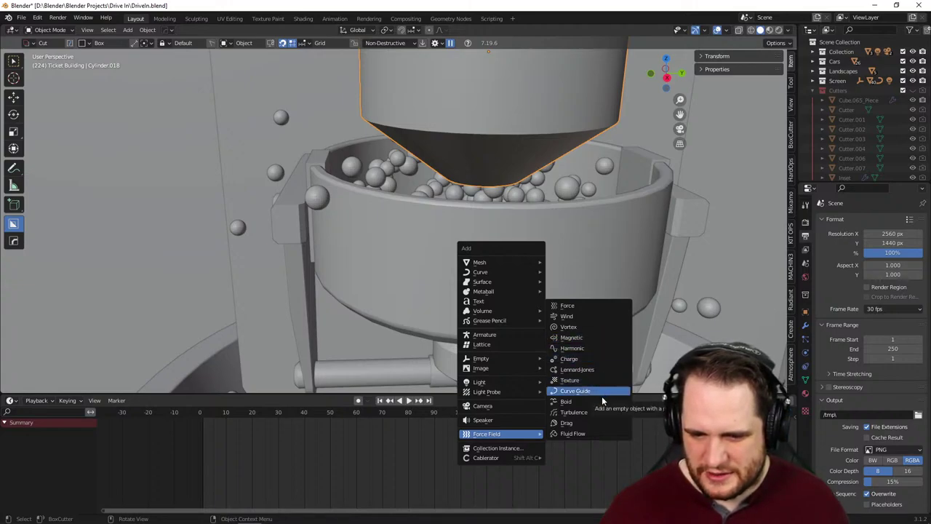
pyautogui.click(587, 308)
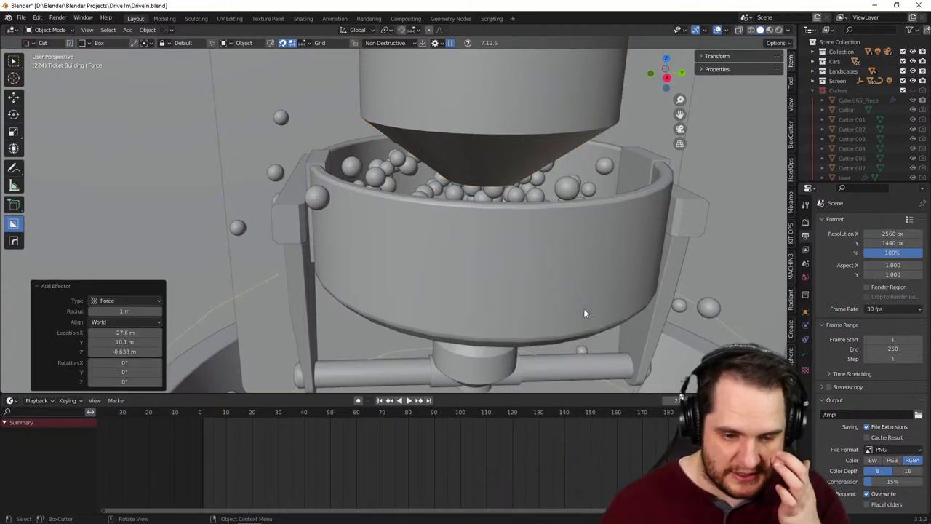
pyautogui.scroll(-3, 578, 316)
pyautogui.moveTo(527, 340); pyautogui.dragTo(525, 263, button='middle')
pyautogui.press('g')
pyautogui.press('z')
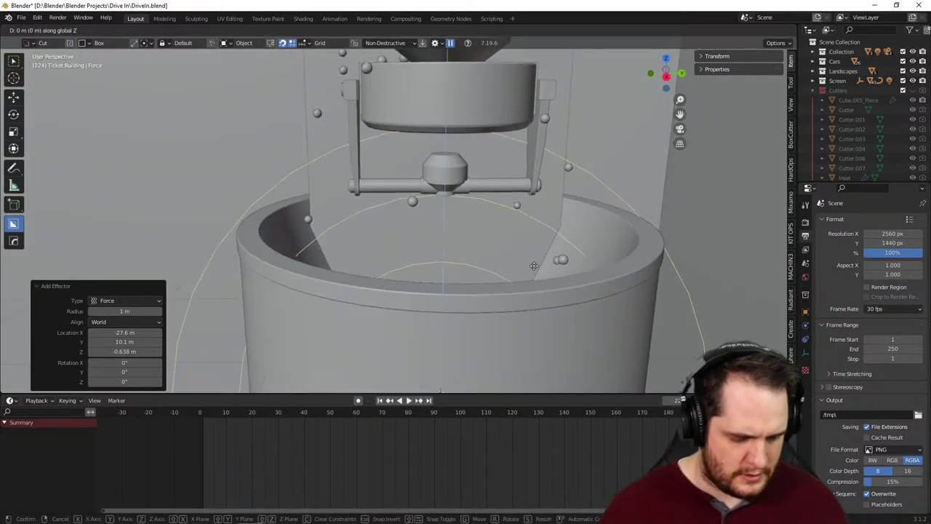
pyautogui.click(529, 307)
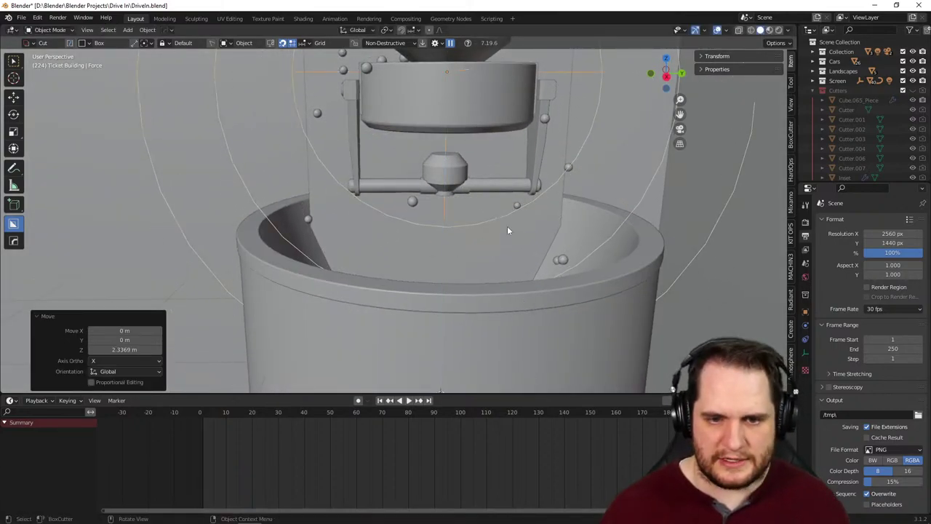
# - Play the simulation and scale the force field down to 0.522
pyautogui.moveTo(507, 231); pyautogui.dragTo(452, 305, button='middle')
pyautogui.press('space')
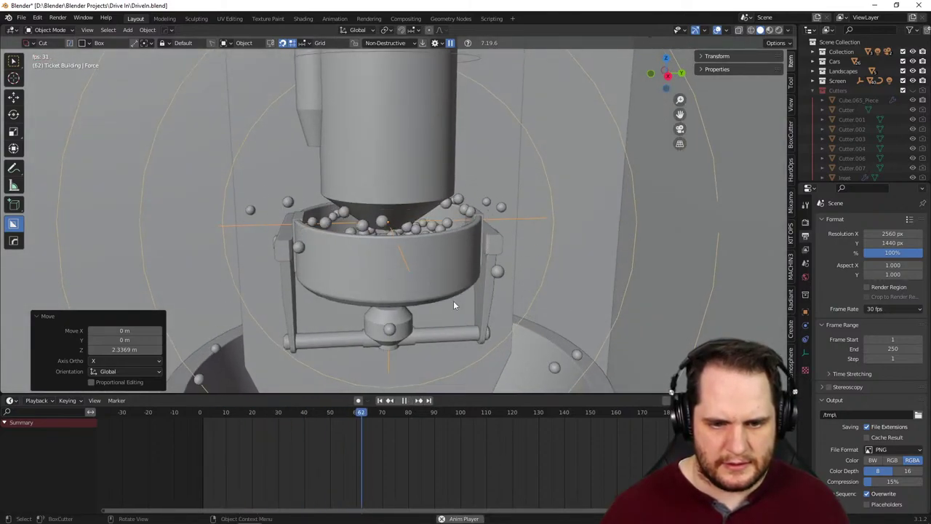
pyautogui.scroll(2, 452, 302)
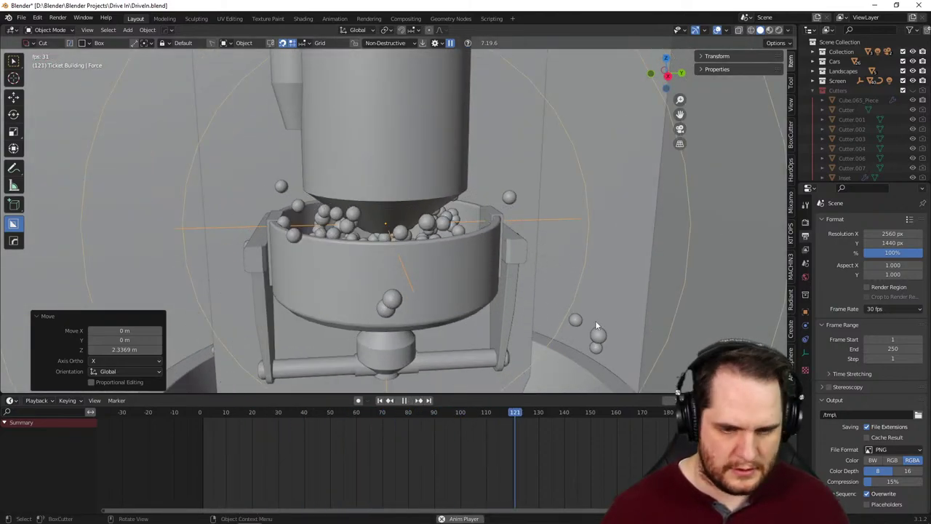
pyautogui.press('s')
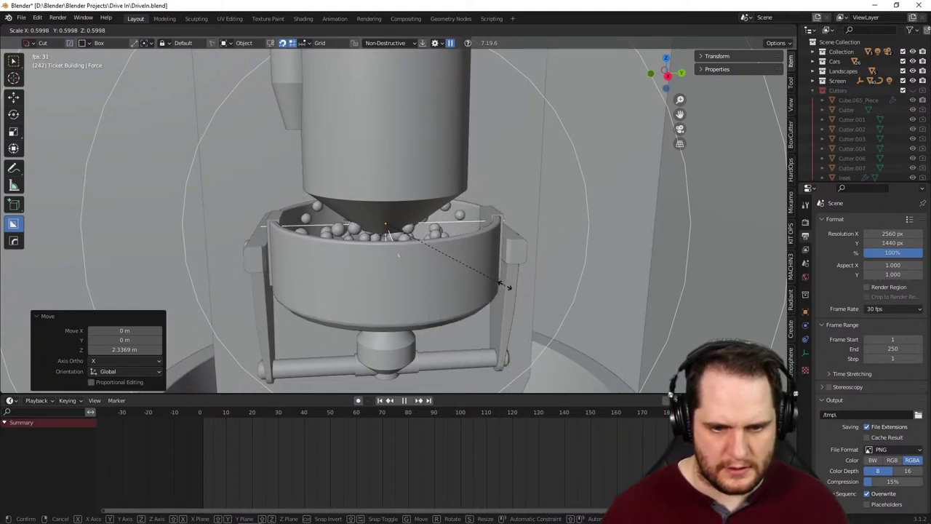
pyautogui.click(485, 279)
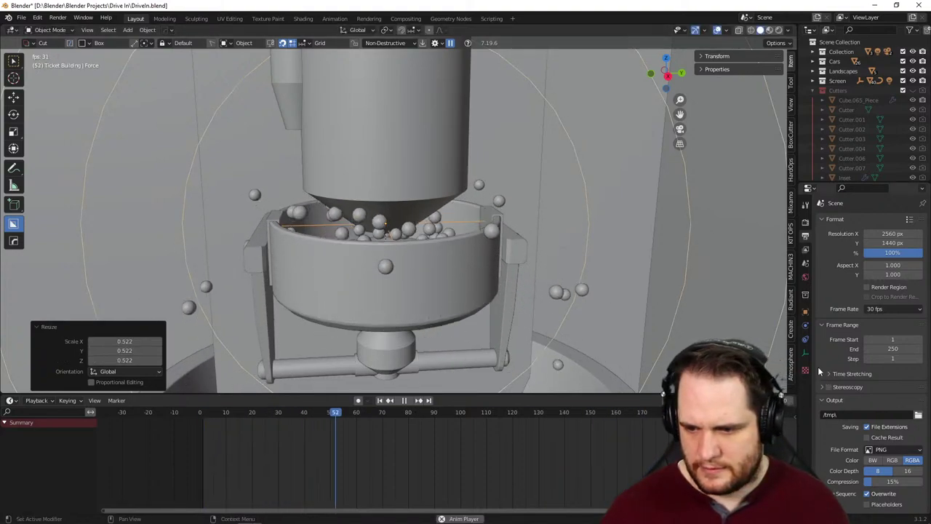
# - Tune the force field Strength, trying 7.7 before settling at 1.6
pyautogui.click(806, 326)
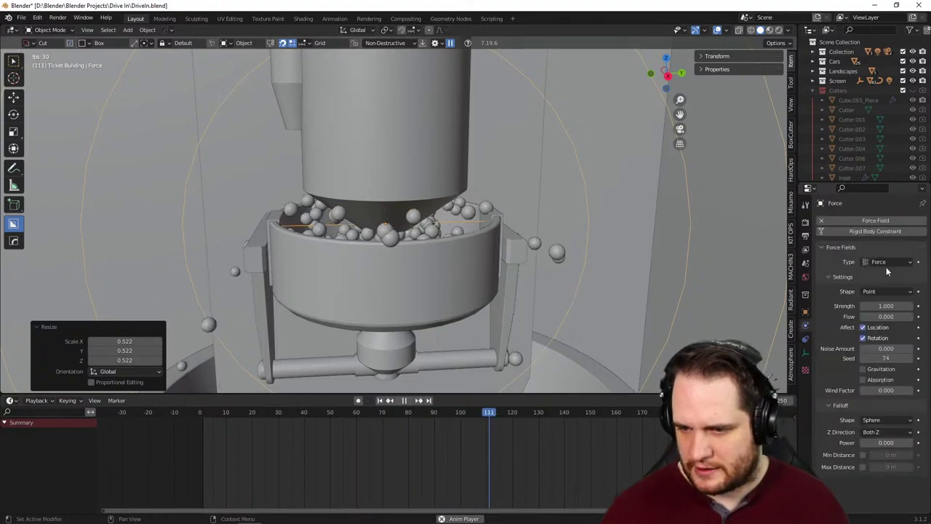
pyautogui.moveTo(889, 305); pyautogui.dragTo(915, 305)
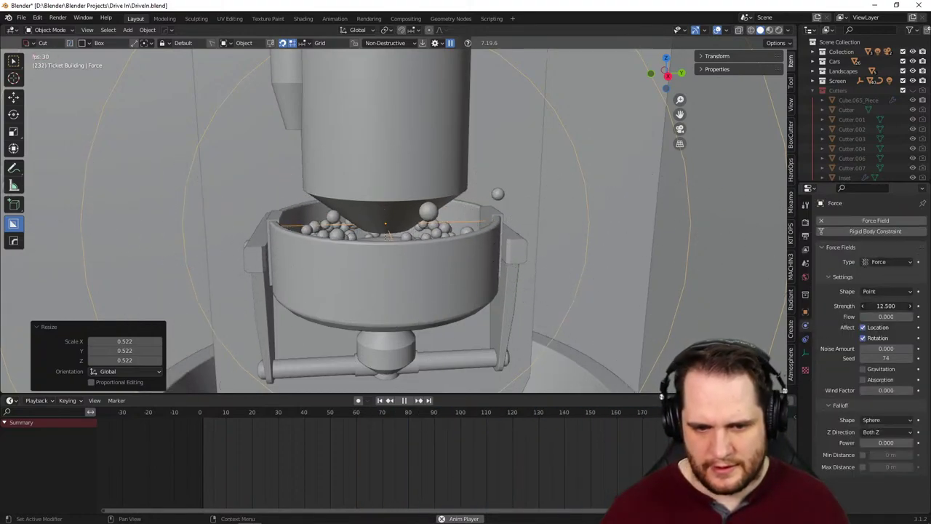
pyautogui.moveTo(886, 306); pyautogui.dragTo(835, 306)
pyautogui.moveTo(499, 309); pyautogui.dragTo(521, 246, button='middle')
pyautogui.moveTo(525, 304); pyautogui.dragTo(453, 275, button='middle')
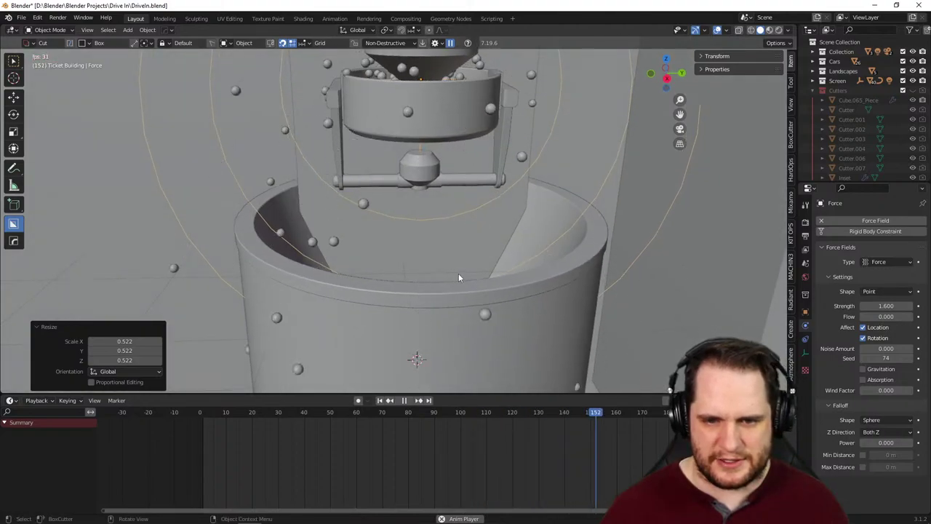
# - Delete the Force field object and orbit to look down into the bucket
pyautogui.press('Delete')
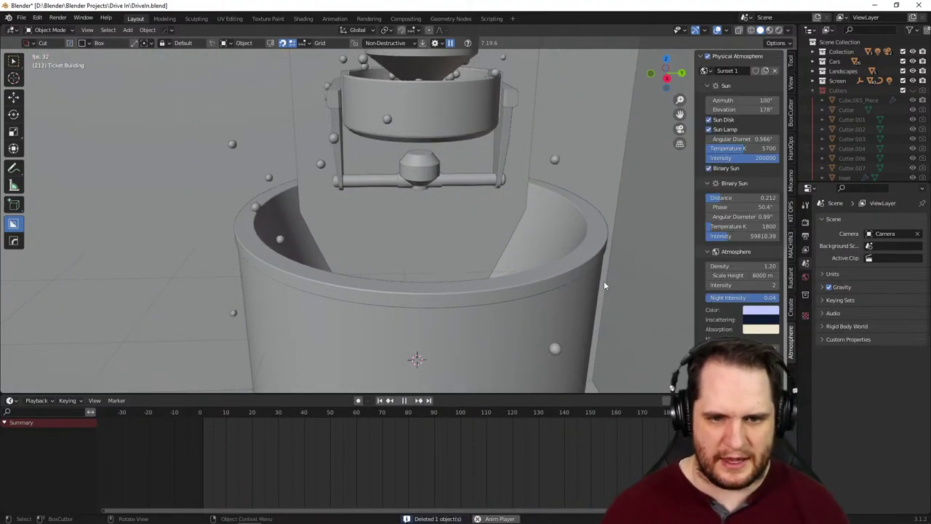
pyautogui.moveTo(604, 281); pyautogui.dragTo(552, 299, button='middle')
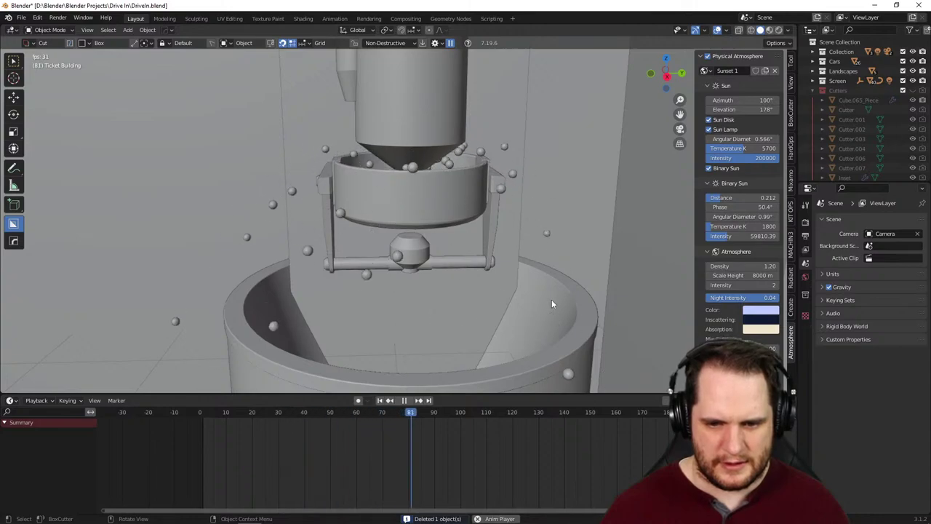
pyautogui.moveTo(506, 298); pyautogui.dragTo(466, 303, button='middle')
pyautogui.scroll(6, 466, 303)
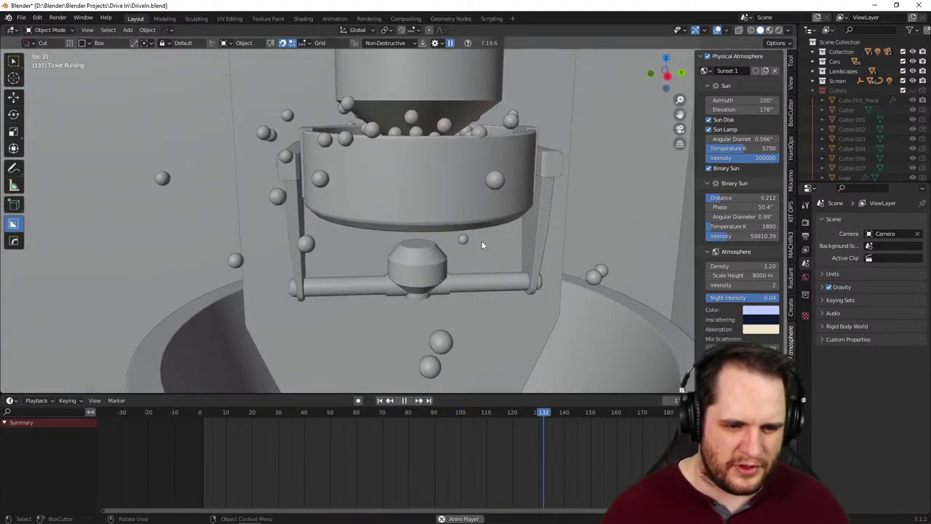
pyautogui.moveTo(450, 181); pyautogui.dragTo(451, 237, button='middle')
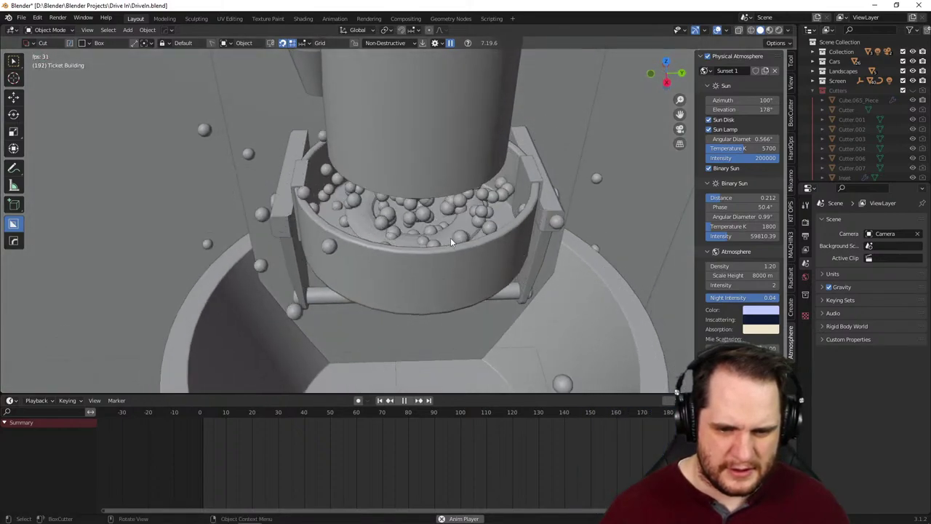
# - Select the popcorn emitter Torus.002 and show its modifier settings
pyautogui.click(451, 237)
pyautogui.moveTo(516, 242); pyautogui.dragTo(554, 214, button='middle')
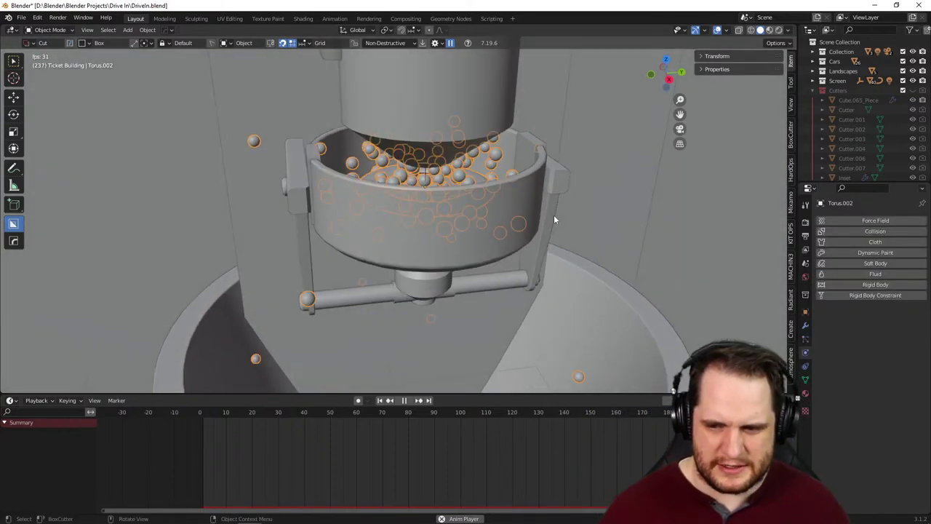
pyautogui.click(805, 325)
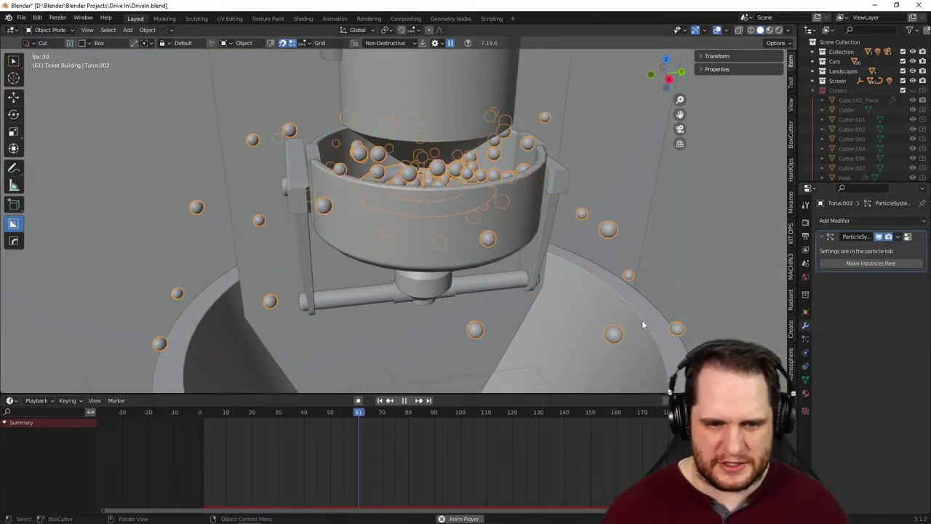
# - Restart playback and change the popcorn particles' Mass from 5 kg to 20 kg
pyautogui.moveTo(642, 320); pyautogui.dragTo(554, 277, button='middle')
pyautogui.press('space')
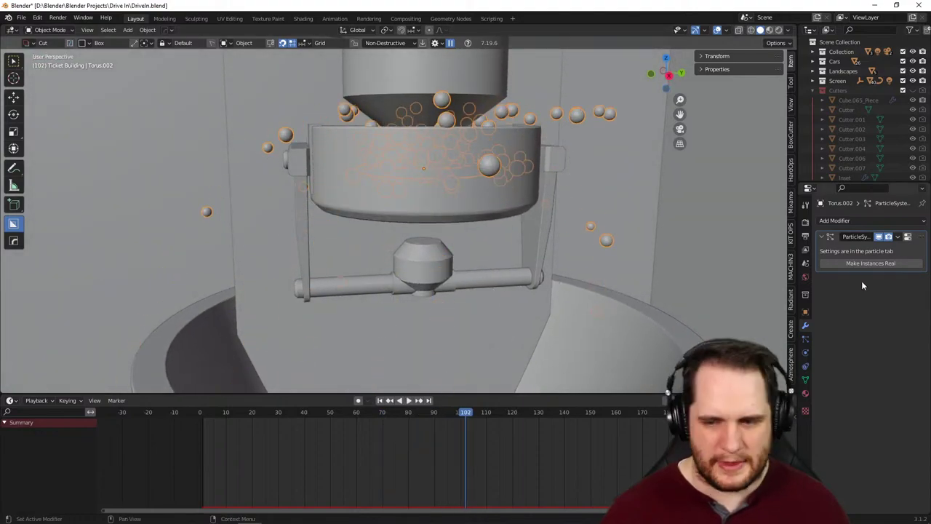
pyautogui.press('space')
pyautogui.click(807, 339)
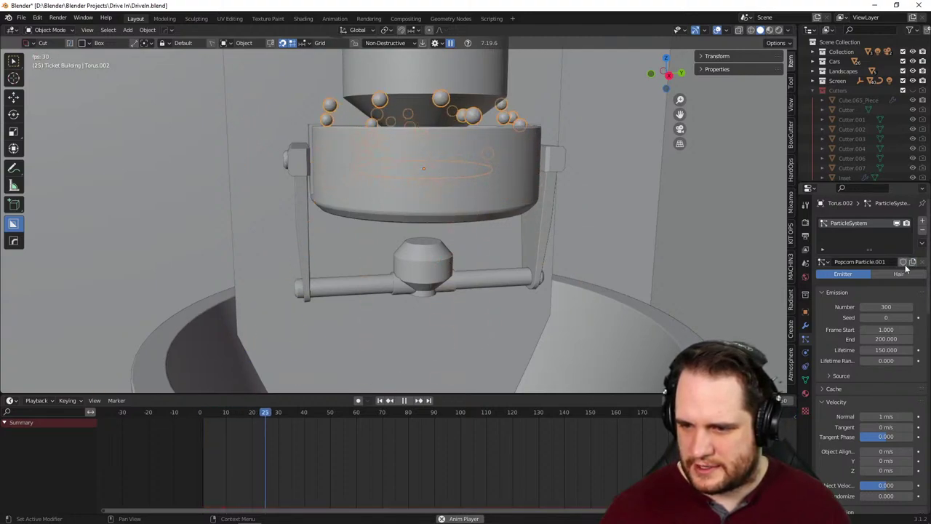
pyautogui.scroll(-5, 856, 338)
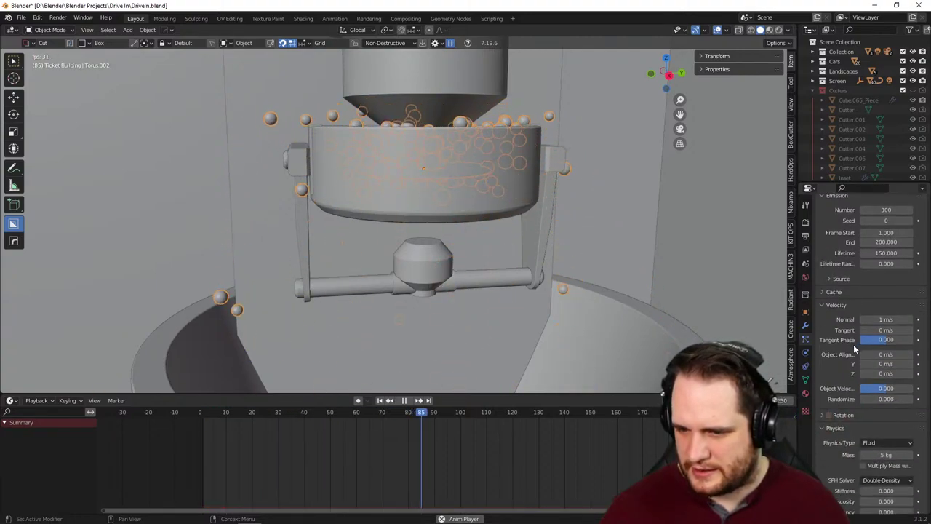
pyautogui.scroll(-3, 854, 344)
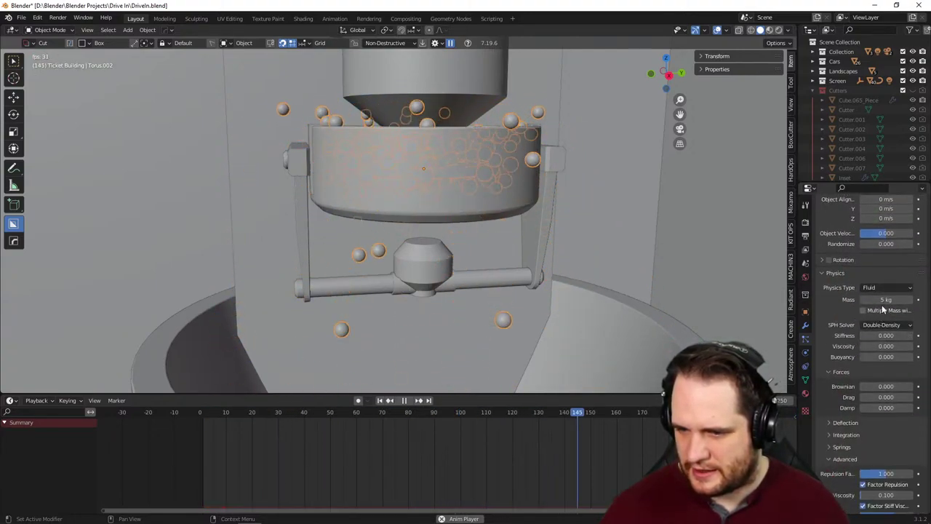
pyautogui.click(885, 299)
pyautogui.write('20 ')
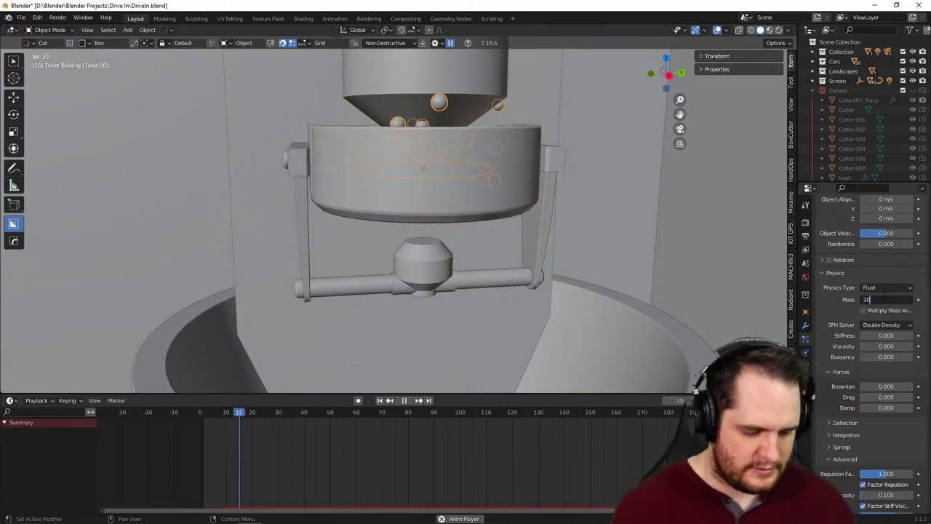
pyautogui.write('kg')
pyautogui.press('Return')
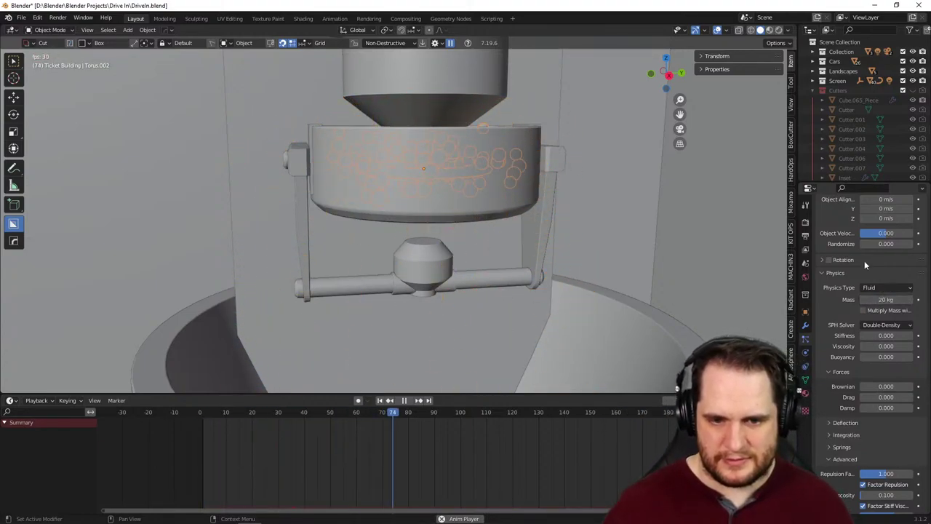
pyautogui.scroll(-3, 539, 146)
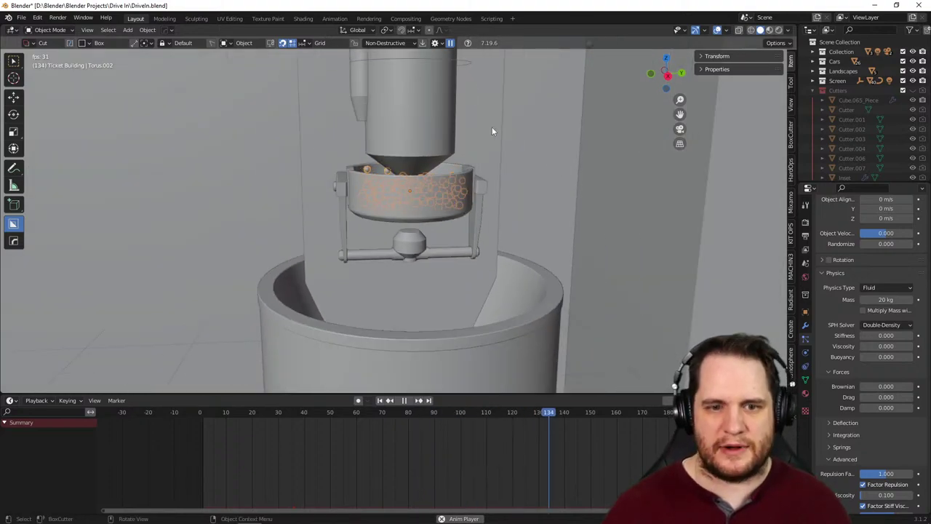
# - Select the Wind field, test a Strength of about 188.84, then undo back to 42.24
pyautogui.click(468, 64)
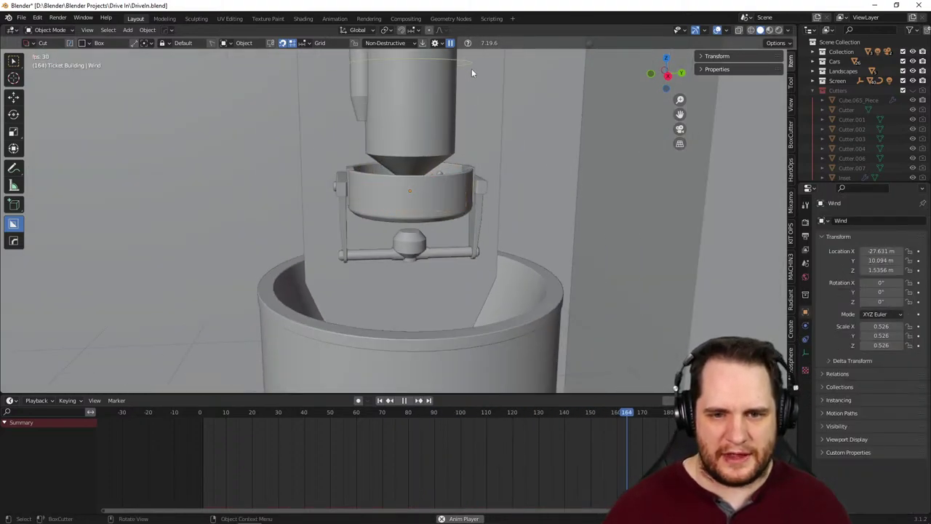
pyautogui.click(807, 340)
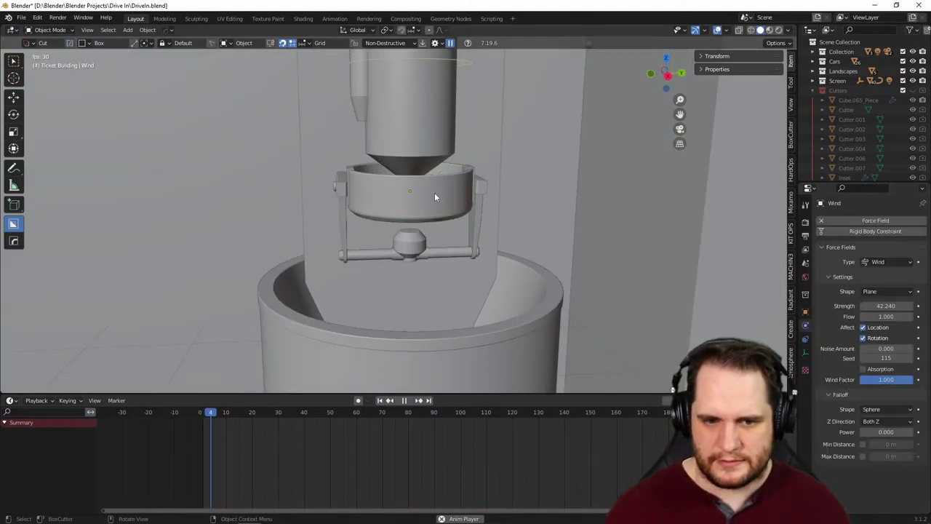
pyautogui.moveTo(434, 192); pyautogui.dragTo(489, 221, button='middle')
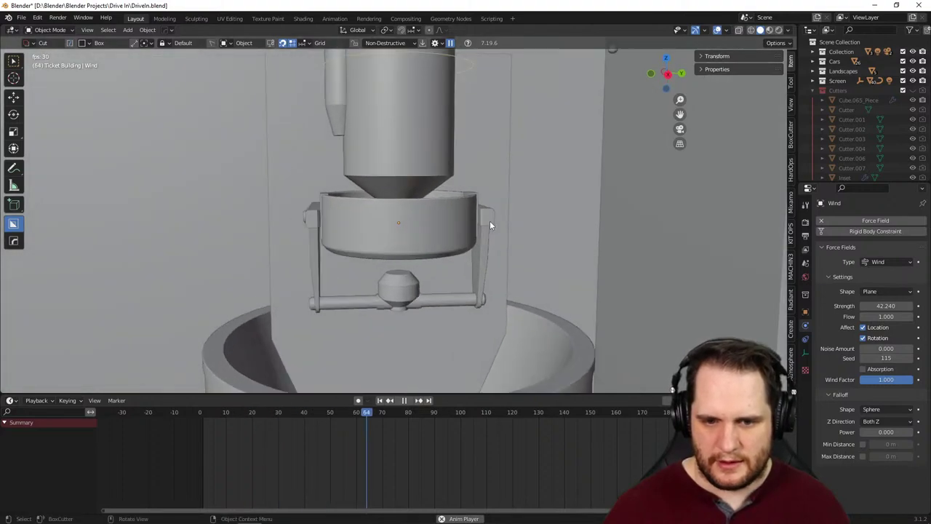
pyautogui.moveTo(886, 306); pyautogui.dragTo(902, 306)
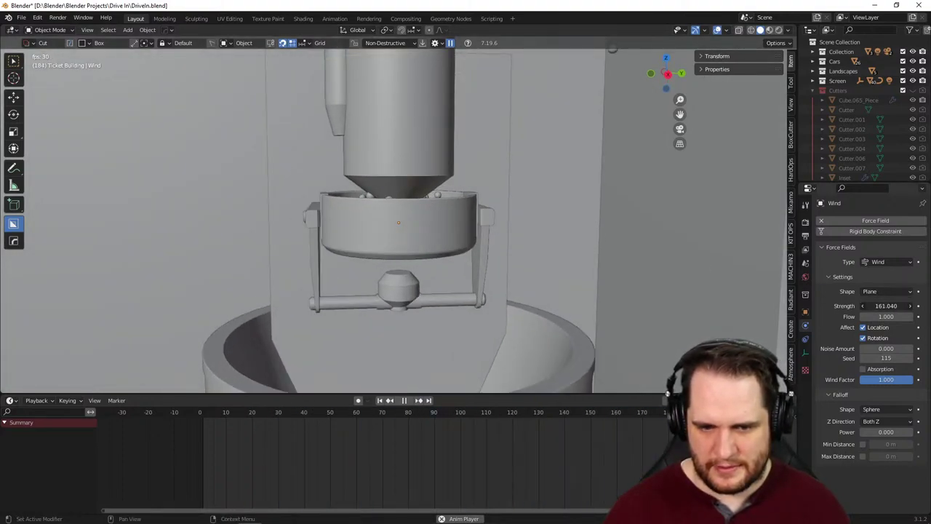
pyautogui.moveTo(887, 305); pyautogui.dragTo(882, 305)
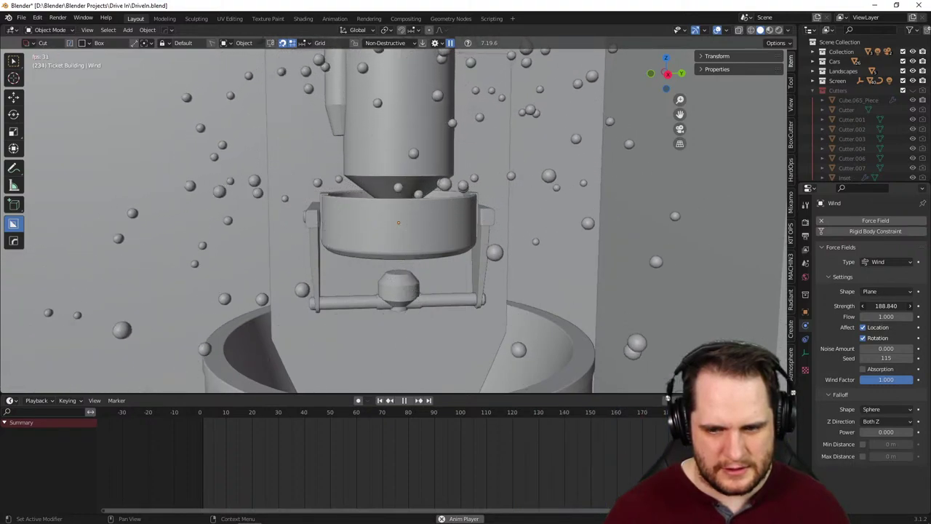
pyautogui.hotkey('ctrl', 'z')
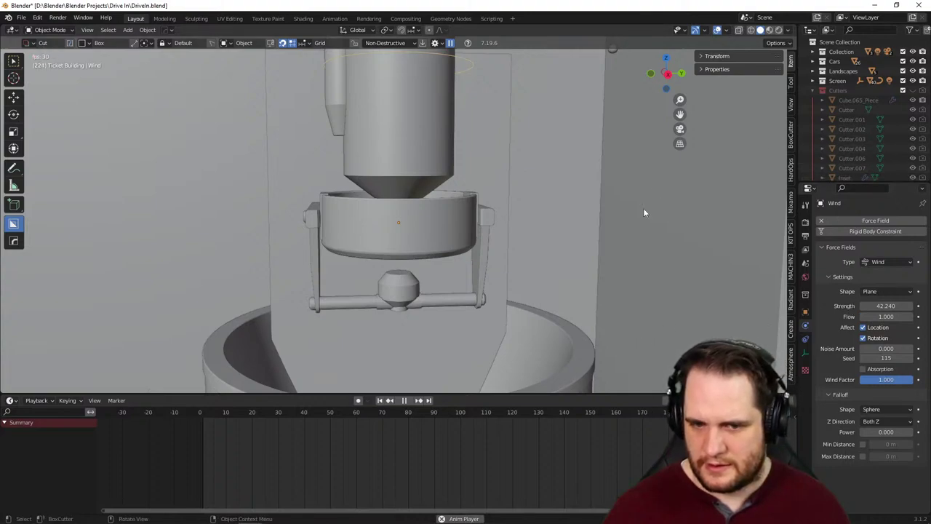
pyautogui.moveTo(643, 213); pyautogui.dragTo(460, 250, button='middle')
# - Select Torus.002 and switch its particle system to the Popcorn Particle settings
pyautogui.click(460, 250)
pyautogui.scroll(-2, 464, 281)
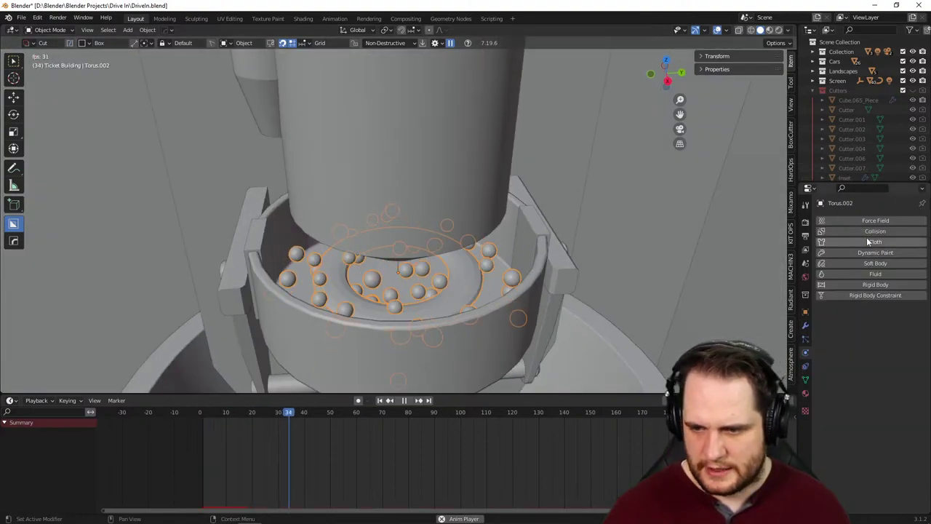
pyautogui.click(805, 325)
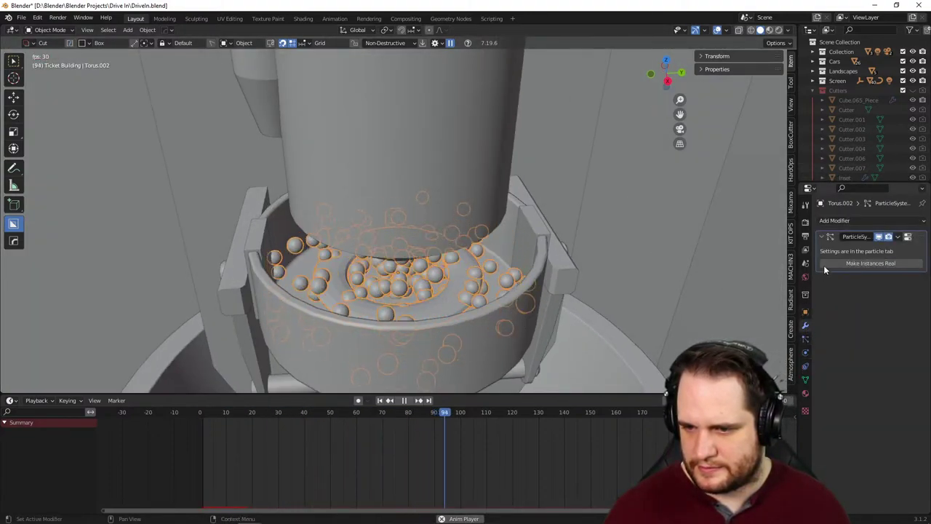
pyautogui.click(908, 237)
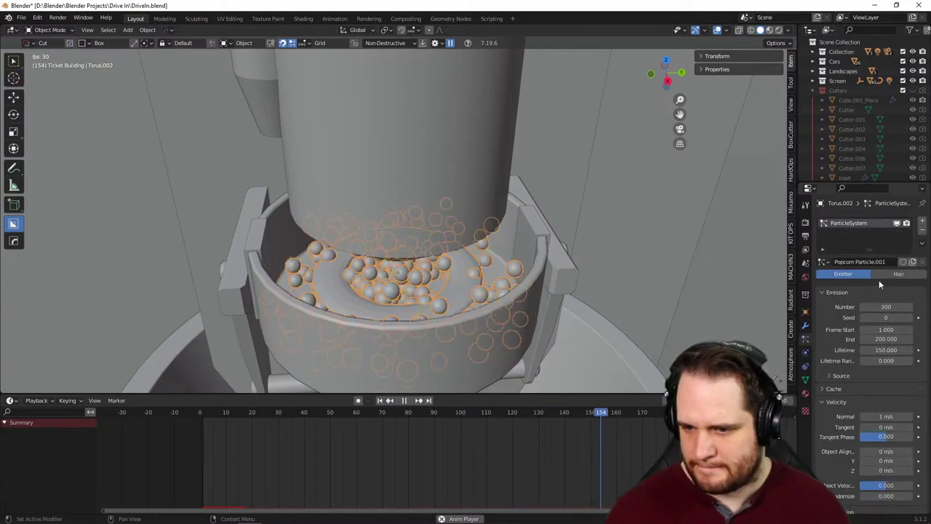
pyautogui.click(823, 262)
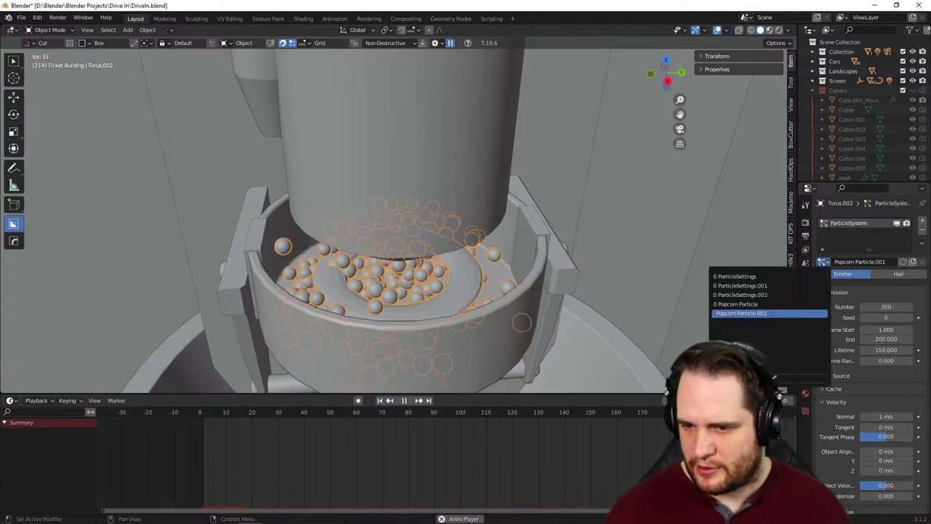
pyautogui.click(738, 304)
pyautogui.moveTo(641, 314); pyautogui.dragTo(575, 197, button='middle')
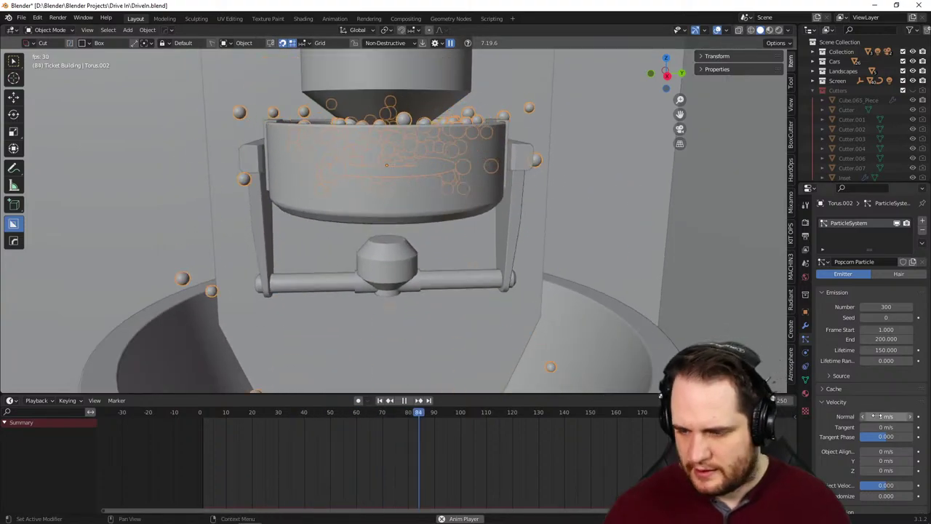
# - Set the popcorn particles' Mass to 1 kg and look down into the kettle
pyautogui.scroll(-3, 855, 399)
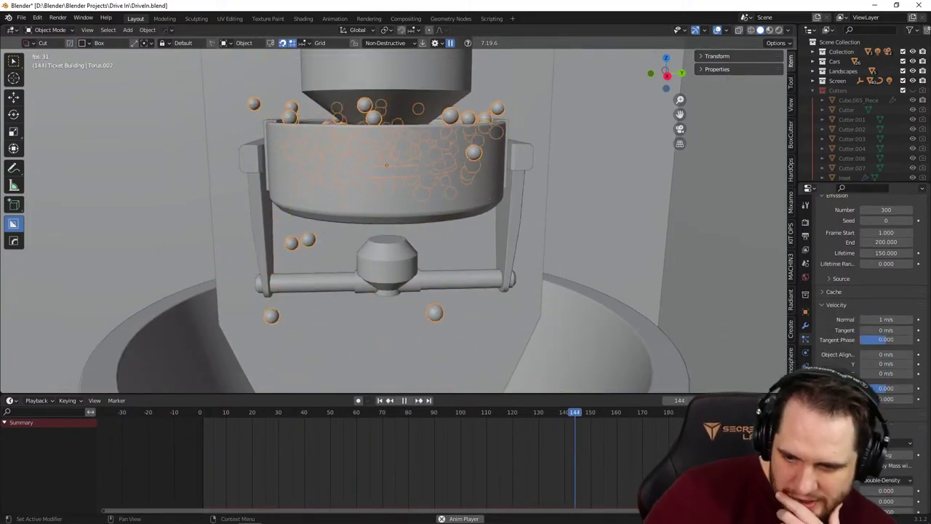
pyautogui.scroll(-2, 880, 378)
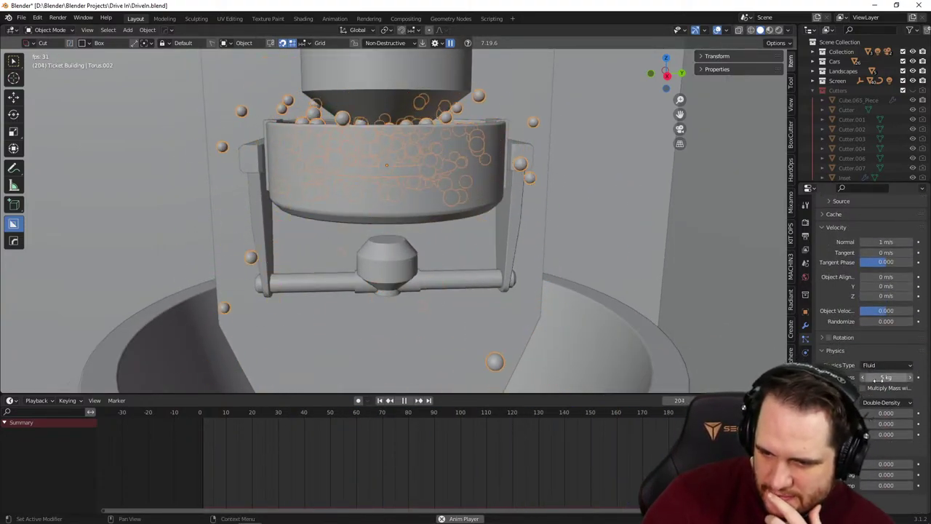
pyautogui.click(880, 377)
pyautogui.write('1 k')
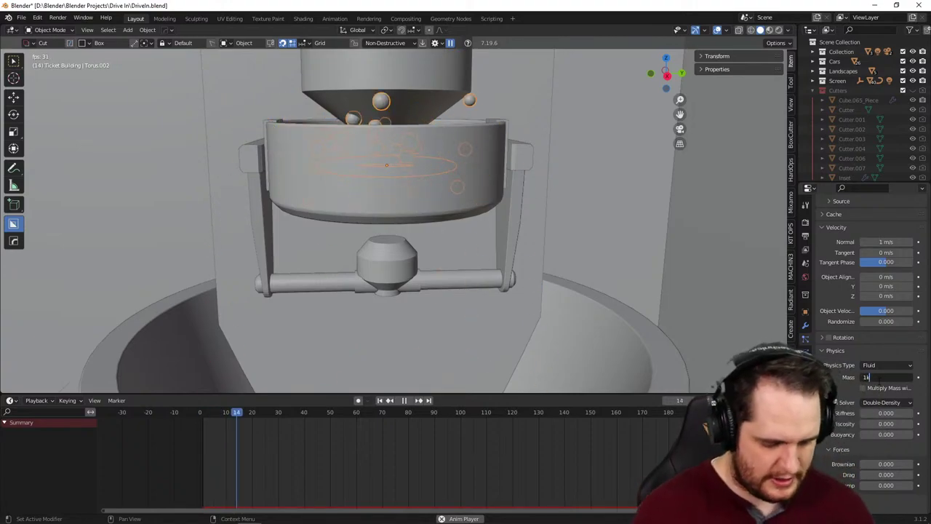
pyautogui.write('g')
pyautogui.press('Return')
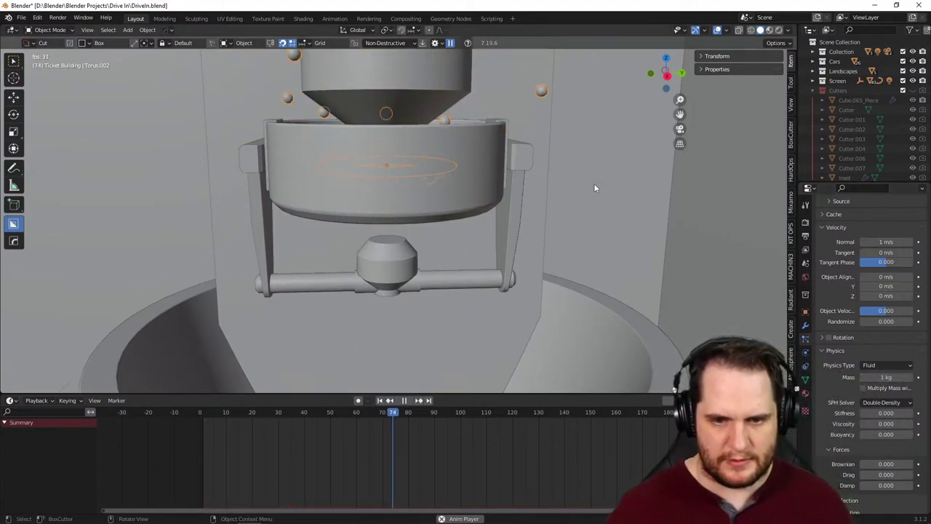
pyautogui.moveTo(594, 187); pyautogui.dragTo(586, 270, button='middle')
pyautogui.click(550, 177)
pyautogui.scroll(-8, 548, 169)
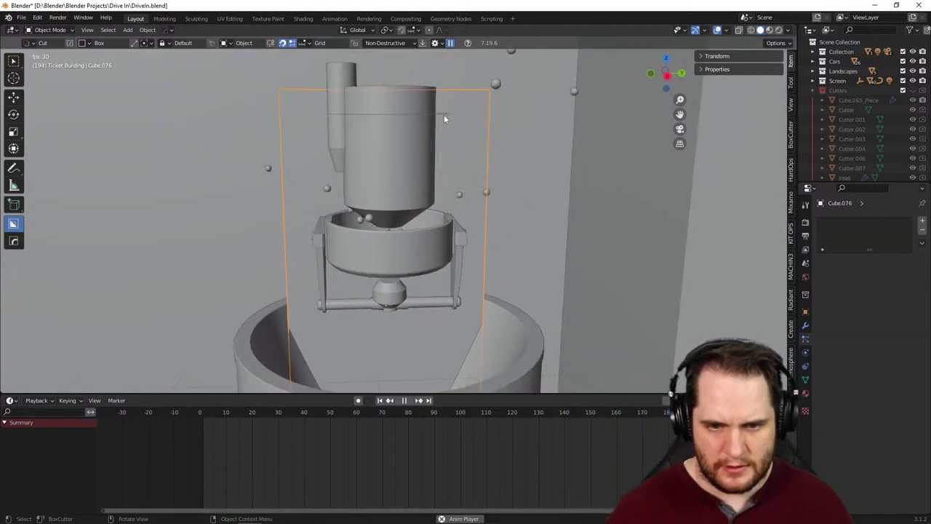
# - Review the Wind field's plane shape and 9.840 strength while the simulation plays
pyautogui.click(477, 145)
pyautogui.scroll(2, 542, 210)
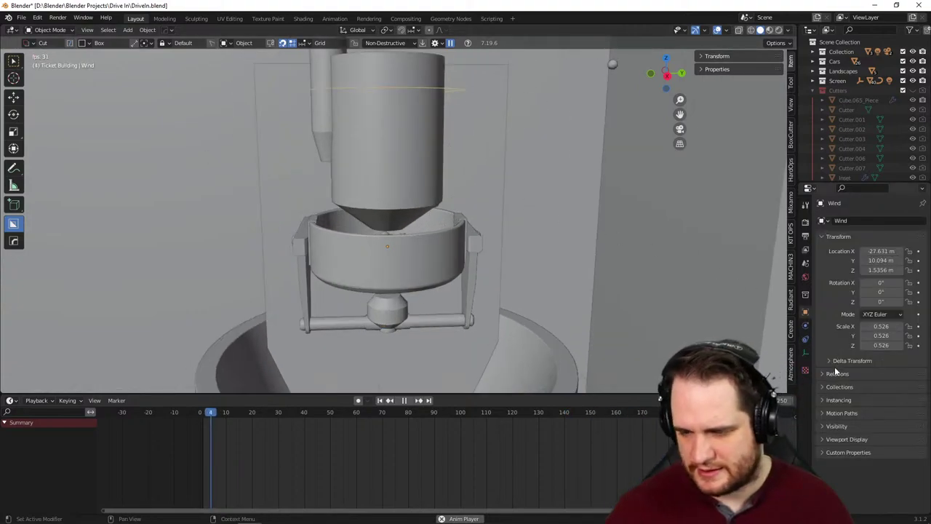
pyautogui.click(806, 324)
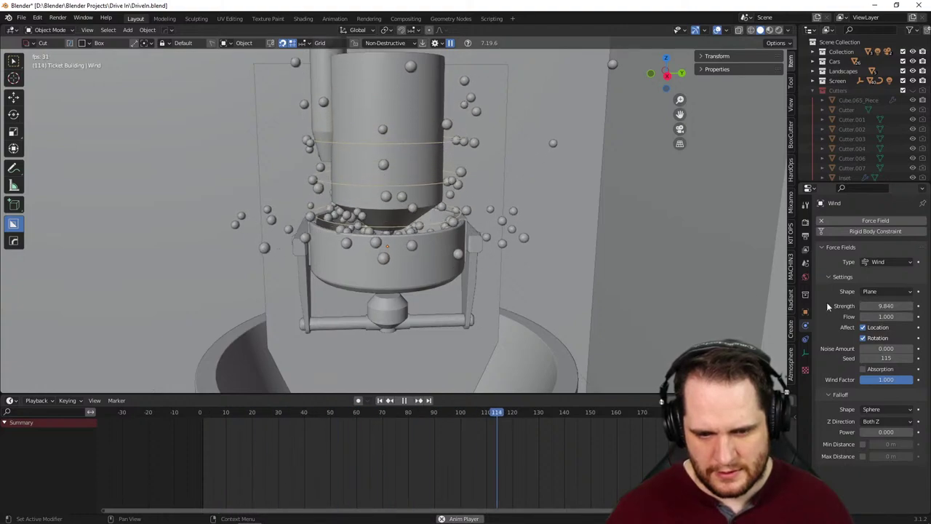
pyautogui.scroll(-4, 542, 288)
pyautogui.scroll(1, 518, 282)
pyautogui.scroll(2, 510, 285)
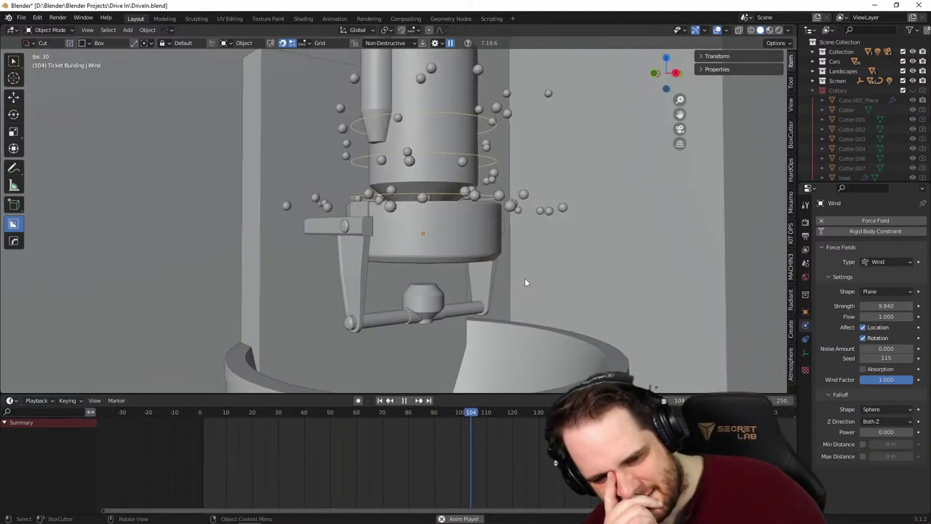
pyautogui.press('space')
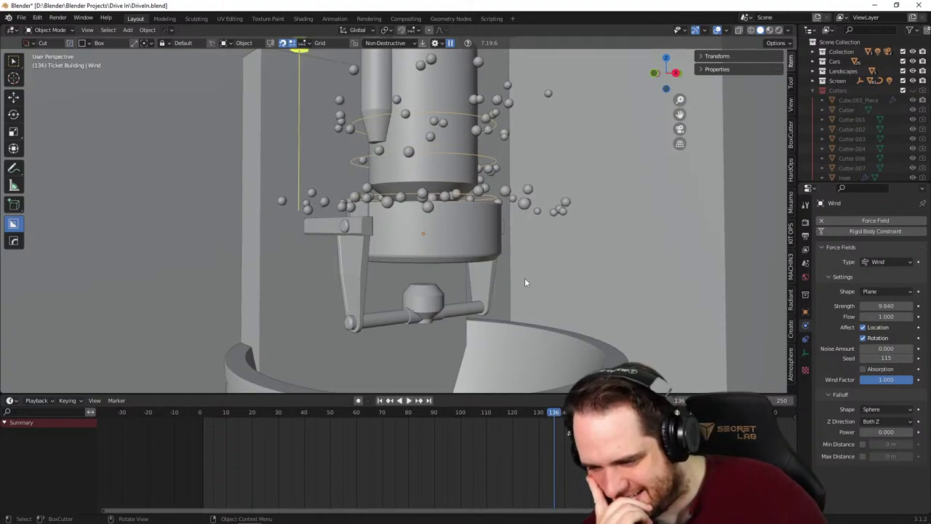
pyautogui.press('space')
pyautogui.moveTo(528, 265); pyautogui.dragTo(446, 343, button='middle')
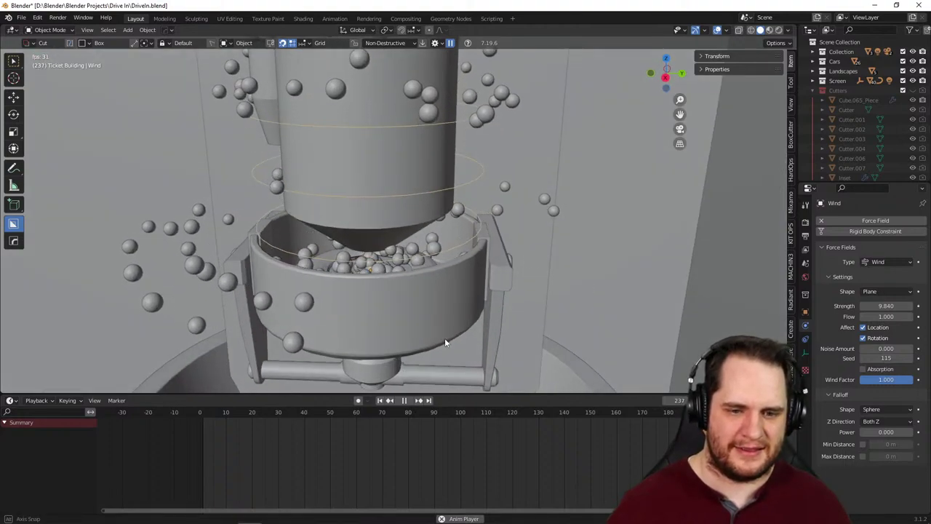
pyautogui.click(407, 169)
pyautogui.click(411, 170)
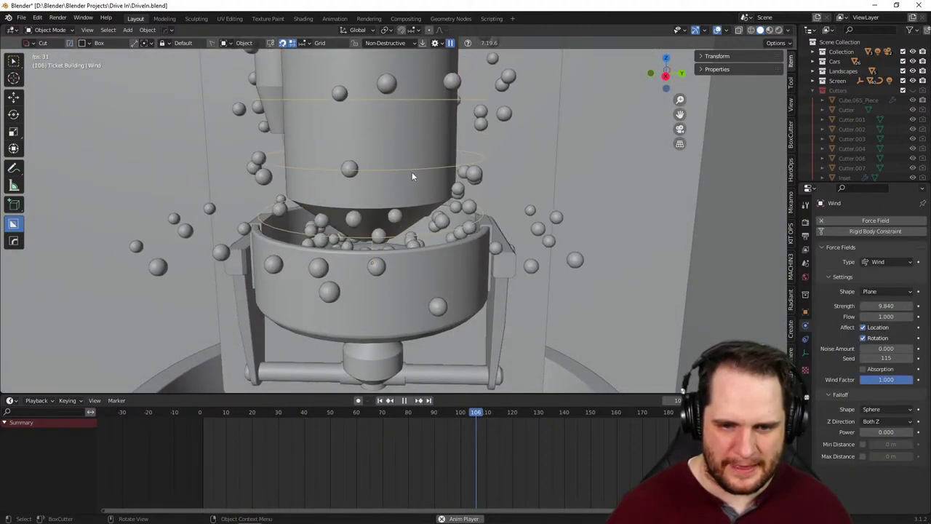
# - Make Torus.002 active again and watch the popcorn bounce from around the bowl
pyautogui.hotkey('ctrl', 'z')
pyautogui.hotkey('ctrl', 'z')
pyautogui.hotkey('ctrl', 'z')
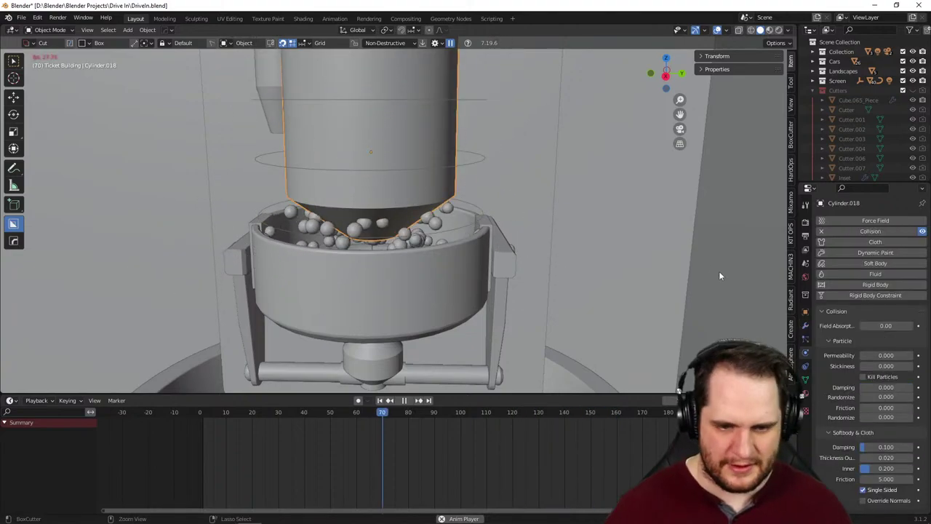
pyautogui.hotkey('ctrl', 'z')
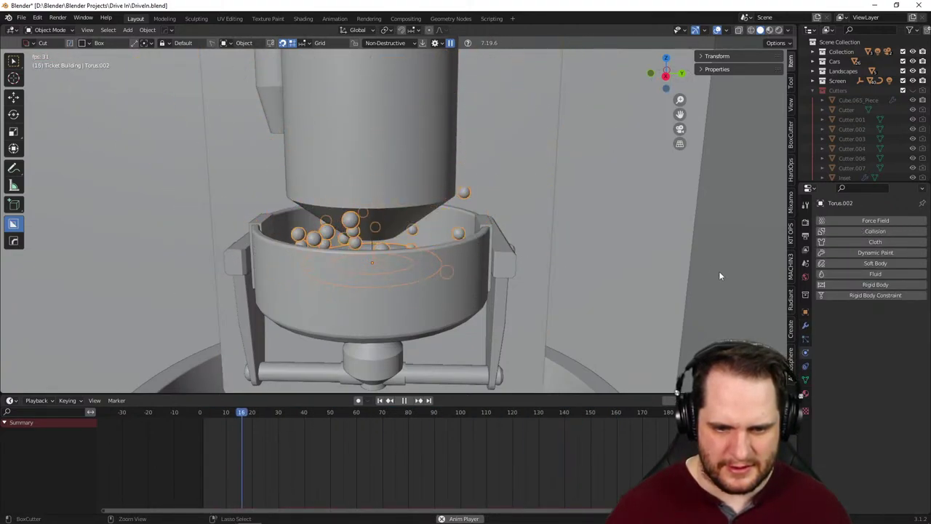
pyautogui.moveTo(601, 278); pyautogui.dragTo(541, 269, button='middle')
pyautogui.scroll(-1, 541, 265)
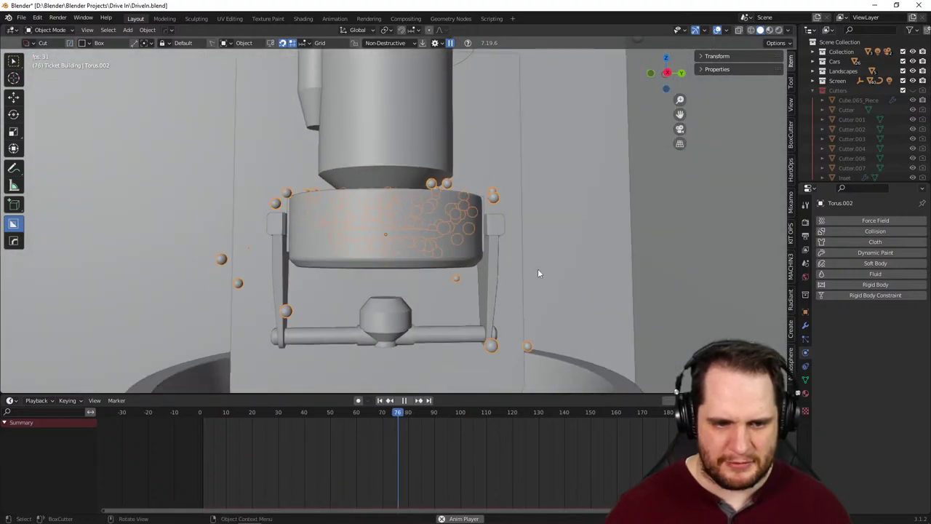
pyautogui.scroll(-3, 490, 304)
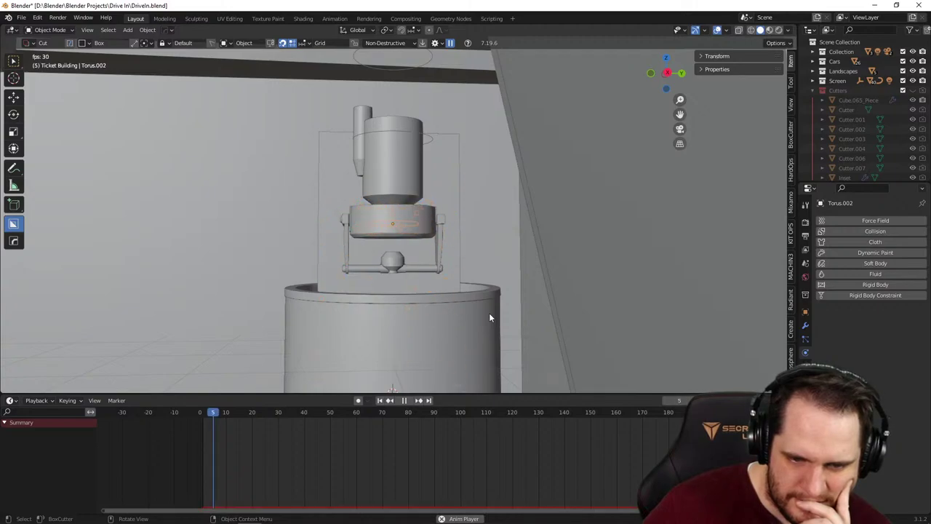
pyautogui.scroll(5, 489, 313)
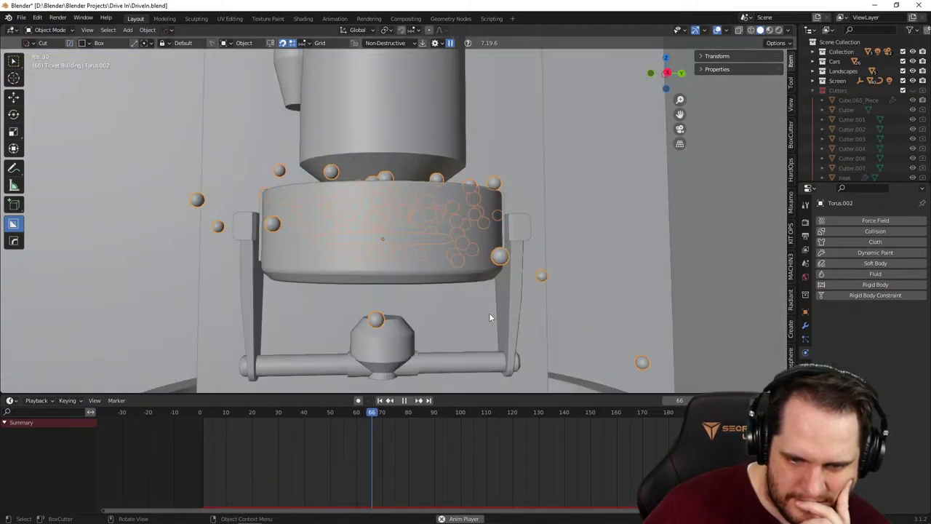
pyautogui.moveTo(500, 315)
pyautogui.mouseDown(button='middle')
pyautogui.moveTo(525, 318)
pyautogui.moveTo(493, 320)
pyautogui.mouseUp(button='middle')
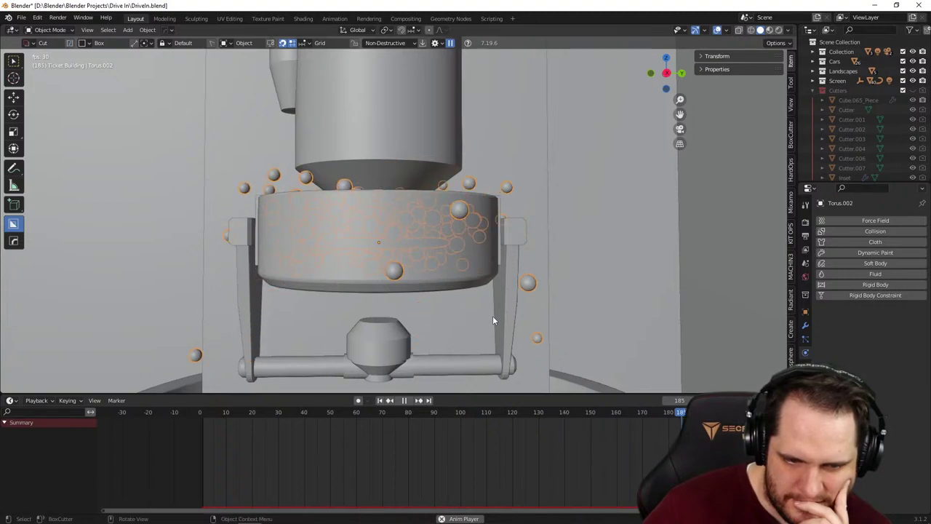
pyautogui.scroll(2, 493, 319)
pyautogui.scroll(2, 459, 318)
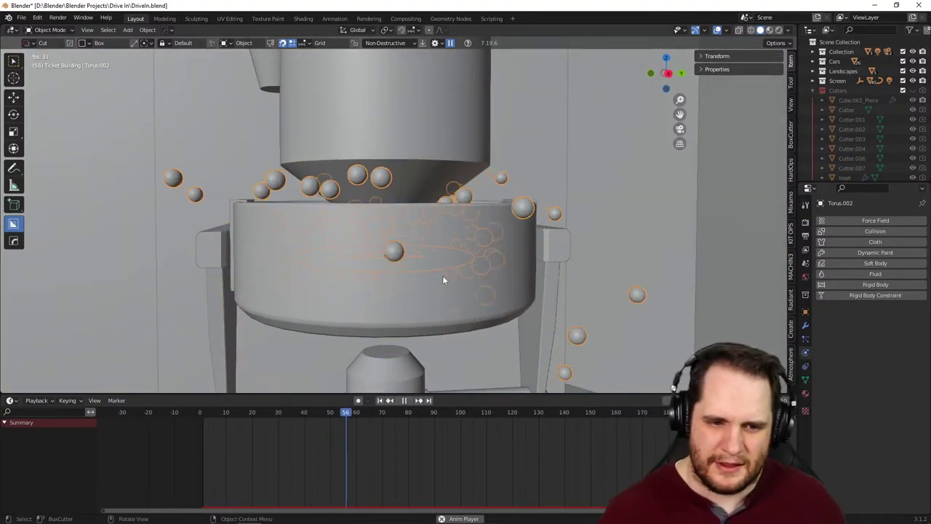
# - Check the kettle bowl Cylinder.016's collision, then reselect the emitter Torus.002
pyautogui.click(487, 254)
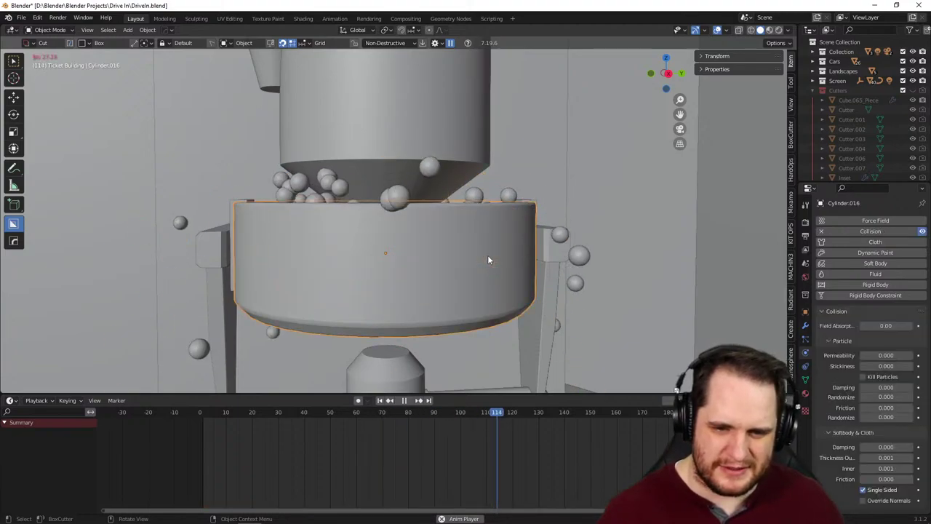
pyautogui.moveTo(463, 218); pyautogui.dragTo(464, 254, button='middle')
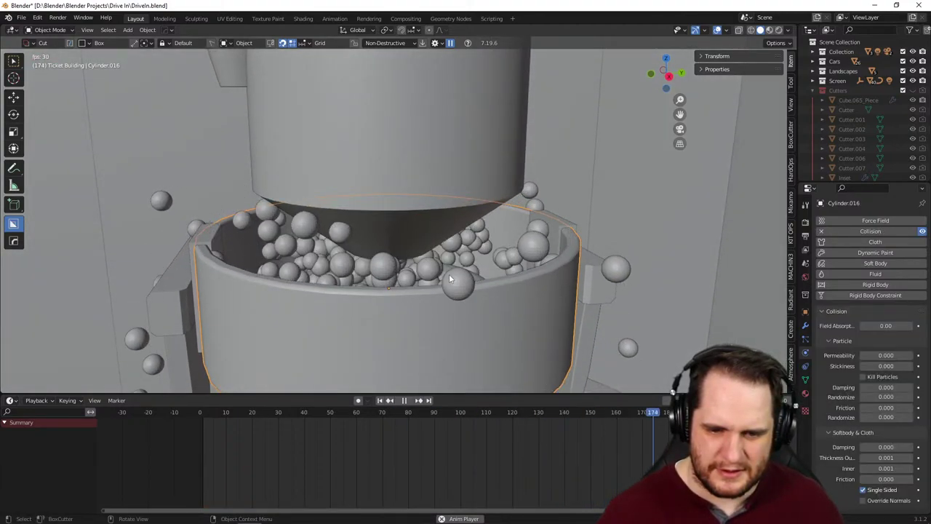
pyautogui.click(462, 264)
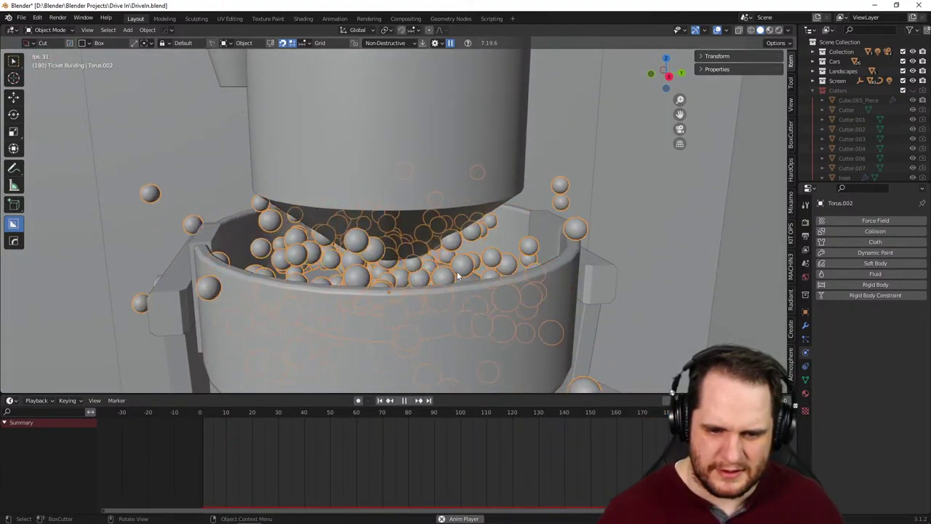
# - In the Popcorn Particle settings, try a new Object Velocity, then reset it to 0
pyautogui.click(806, 339)
pyautogui.scroll(-5, 862, 363)
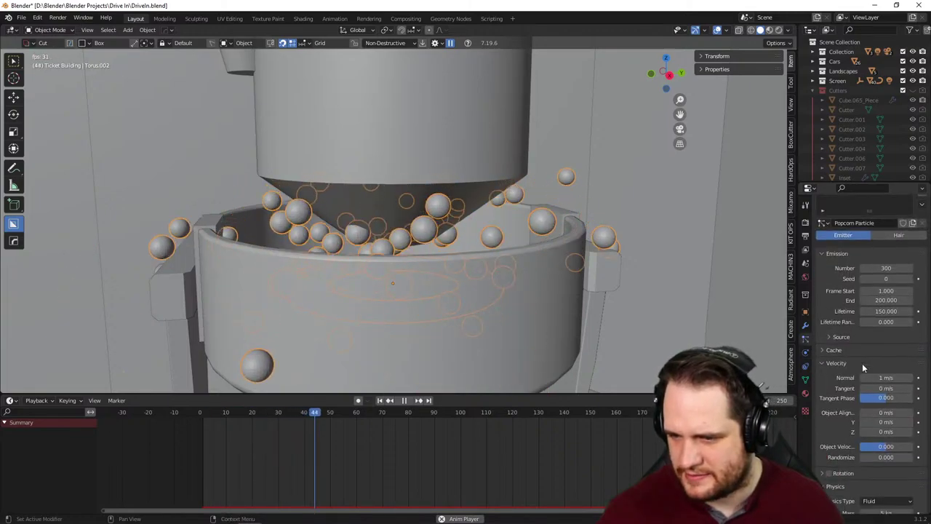
pyautogui.scroll(-5, 863, 363)
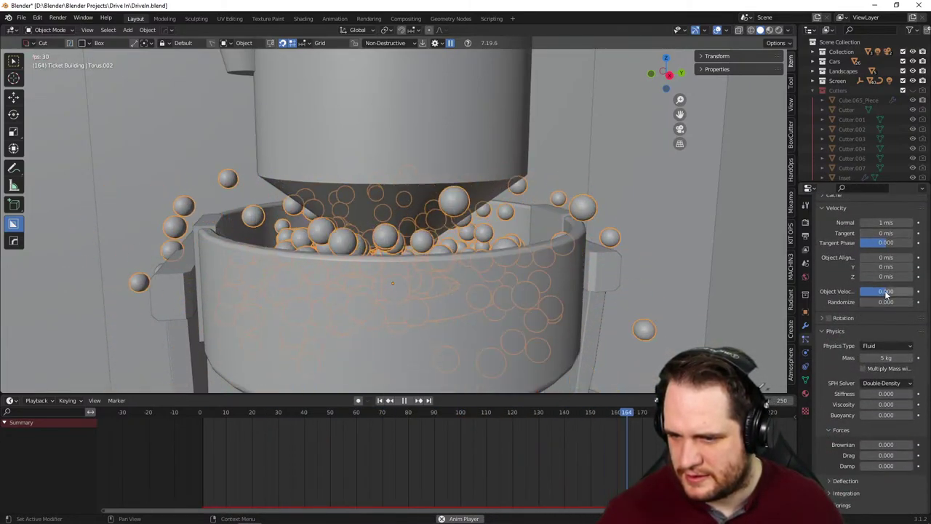
pyautogui.moveTo(874, 291); pyautogui.dragTo(906, 291)
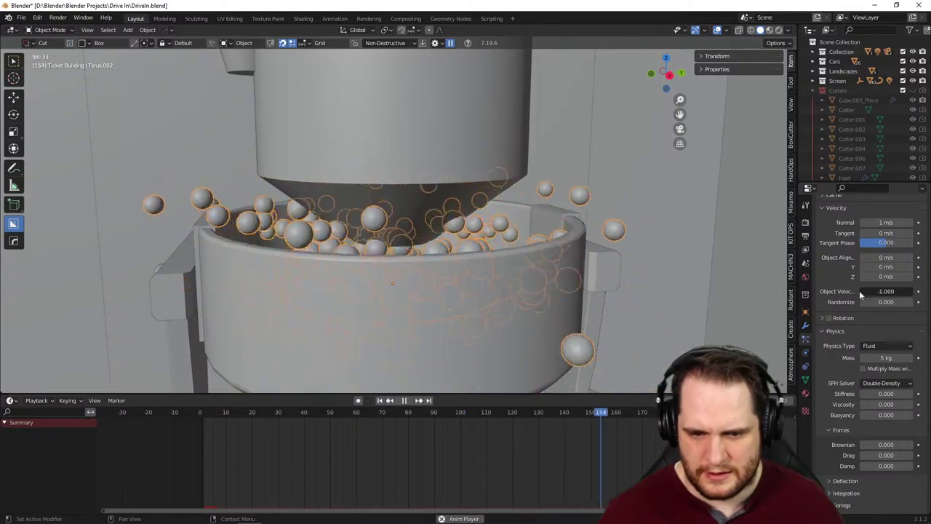
pyautogui.press('BackSpace')
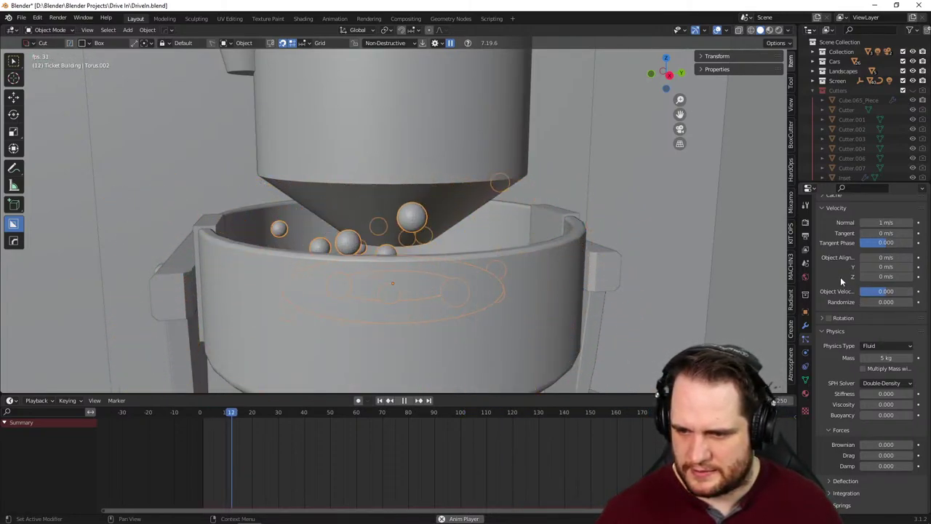
# - Set the fluid Stiffness to 0.62, then drag it down to 0.013
pyautogui.scroll(-2, 846, 295)
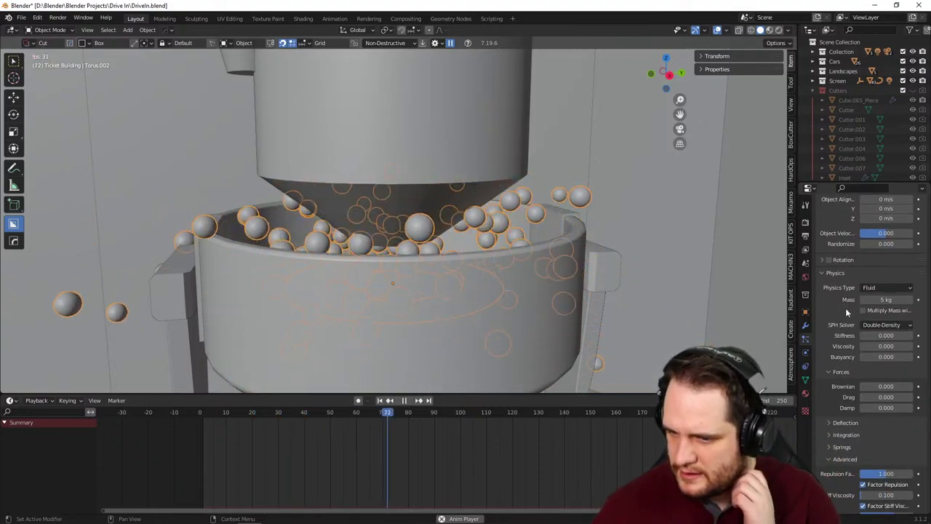
pyautogui.doubleClick(886, 335)
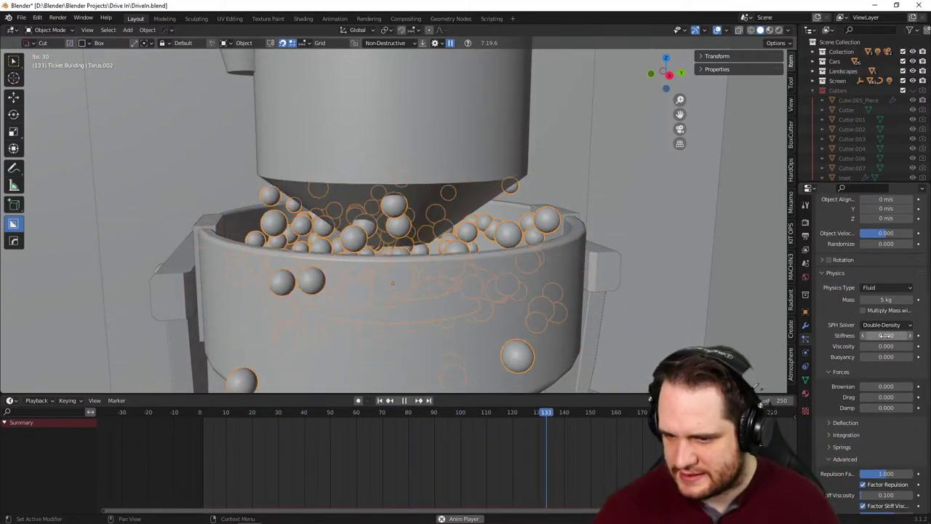
pyautogui.write('0.62')
pyautogui.press('Return')
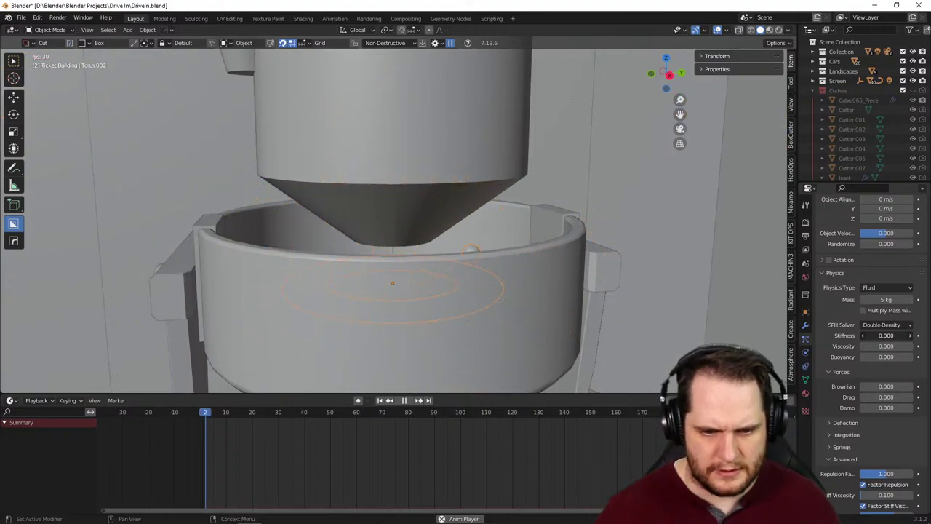
pyautogui.moveTo(886, 335); pyautogui.dragTo(860, 336)
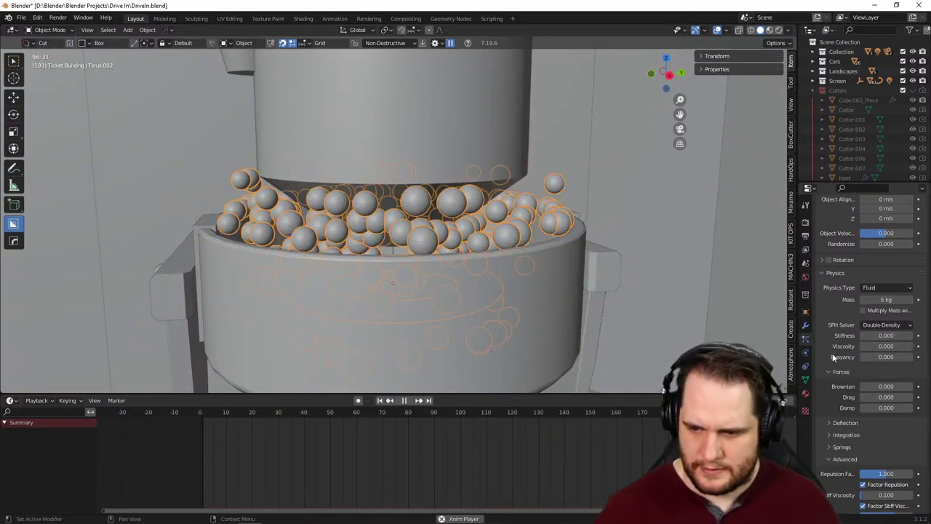
# - Undo to the kettle bowl Cylinder.016 and check its modifier and particle settings
pyautogui.hotkey('ctrl', 'z')
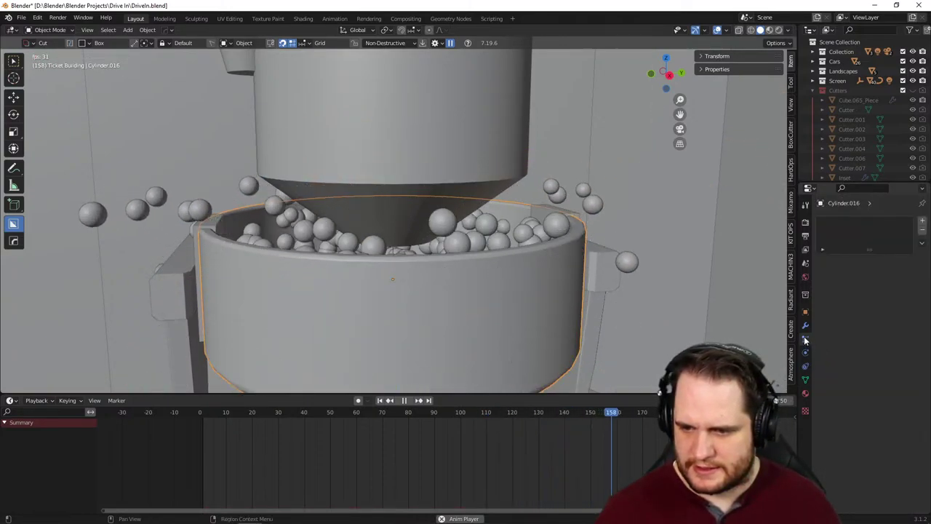
pyautogui.click(806, 327)
pyautogui.click(805, 338)
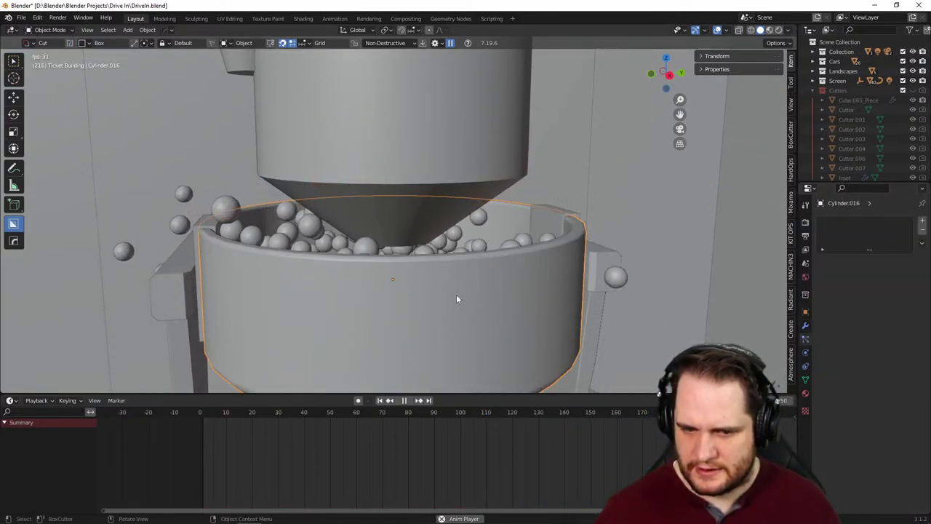
pyautogui.moveTo(456, 294); pyautogui.dragTo(460, 292, button='middle')
# - Reselect Torus.002 and raise Viscosity to 0.010 and Buoyancy to 0.071
pyautogui.click(480, 313)
pyautogui.moveTo(496, 323); pyautogui.dragTo(486, 313, button='middle')
pyautogui.scroll(-10, 851, 410)
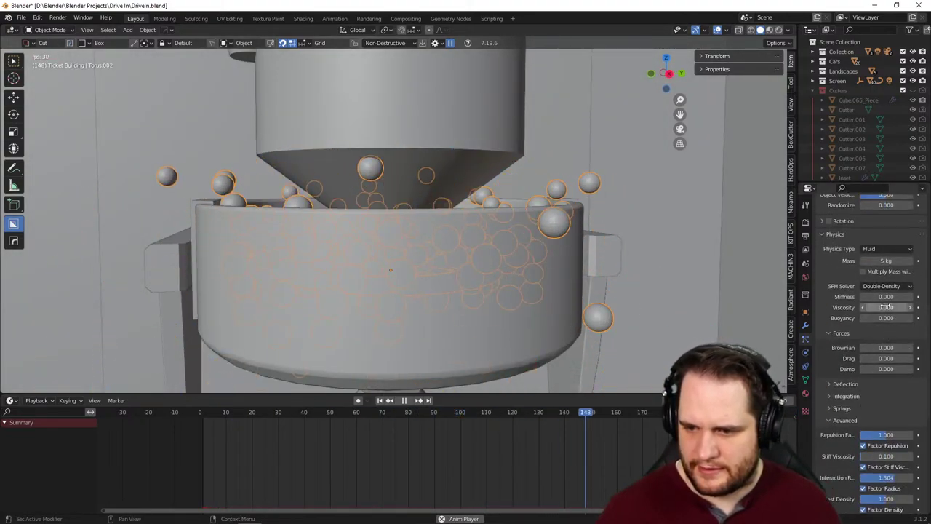
pyautogui.moveTo(886, 307); pyautogui.dragTo(893, 307)
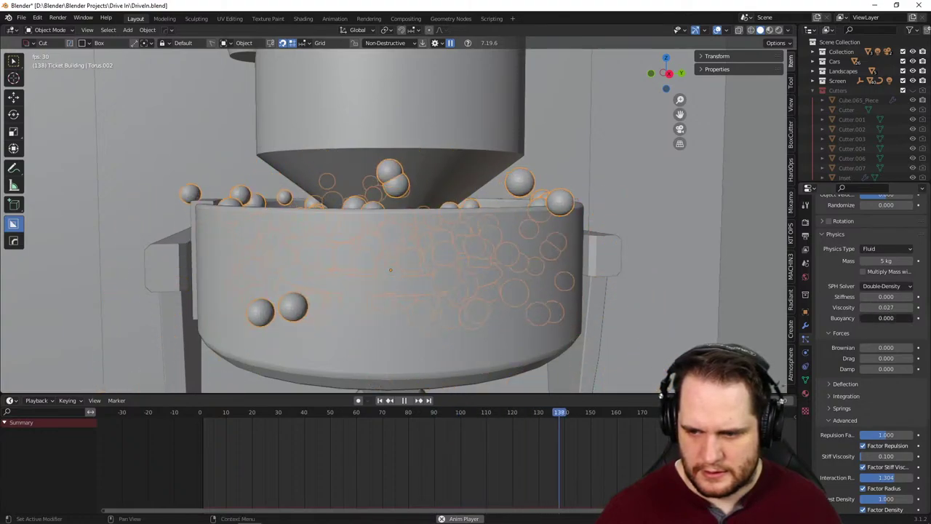
pyautogui.moveTo(887, 318); pyautogui.dragTo(891, 318)
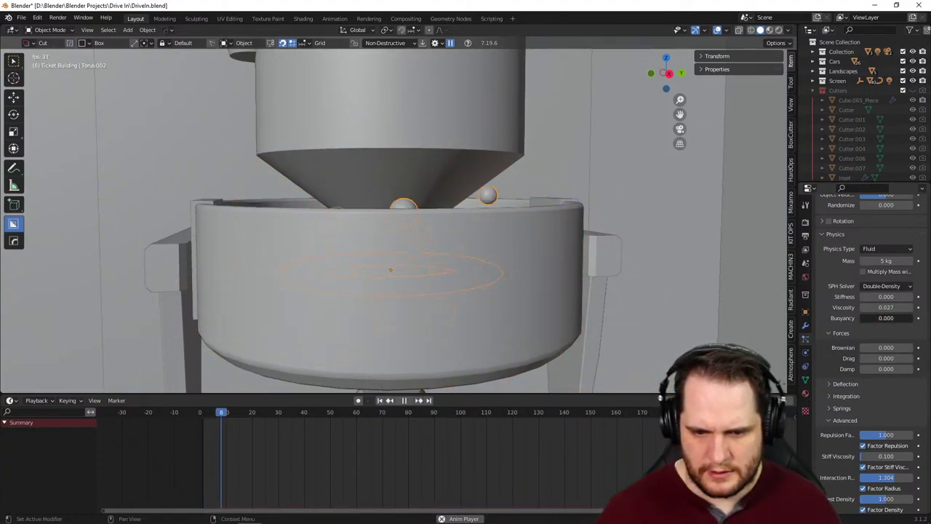
pyautogui.moveTo(887, 318); pyautogui.dragTo(891, 318)
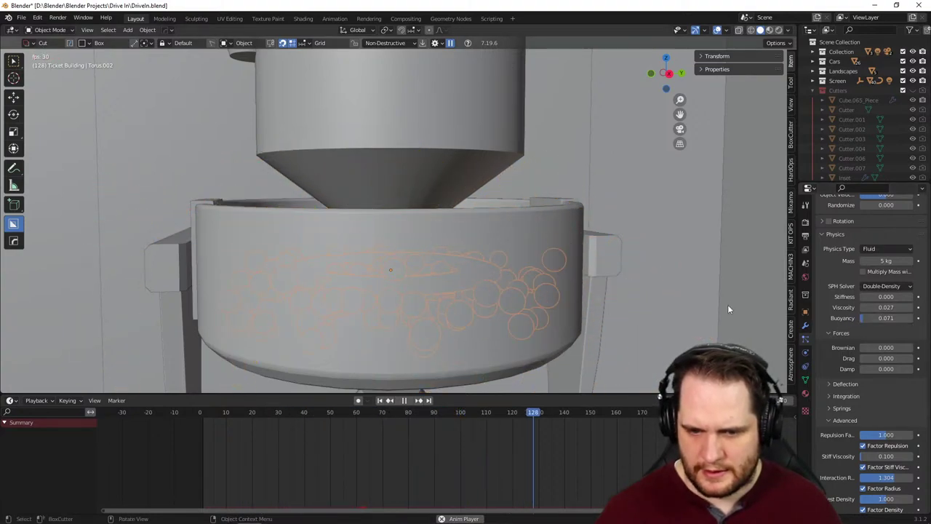
pyautogui.scroll(-4, 595, 244)
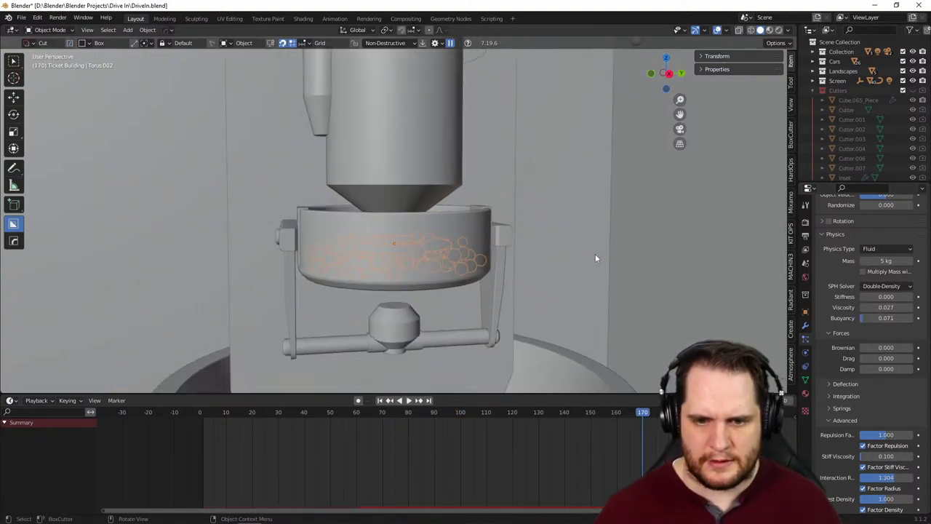
# - Make the Wind field active and show its force field physics settings
pyautogui.hotkey('ctrl', 'z')
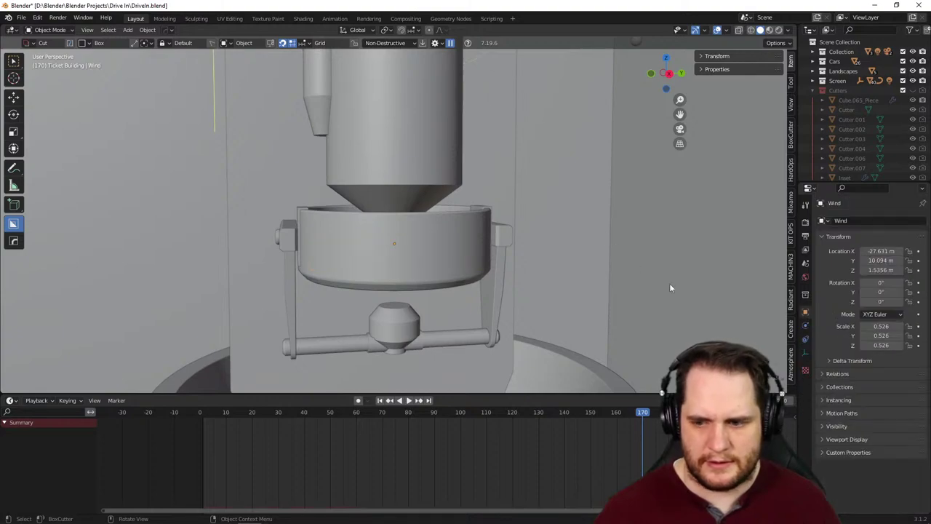
pyautogui.click(806, 339)
pyautogui.click(807, 328)
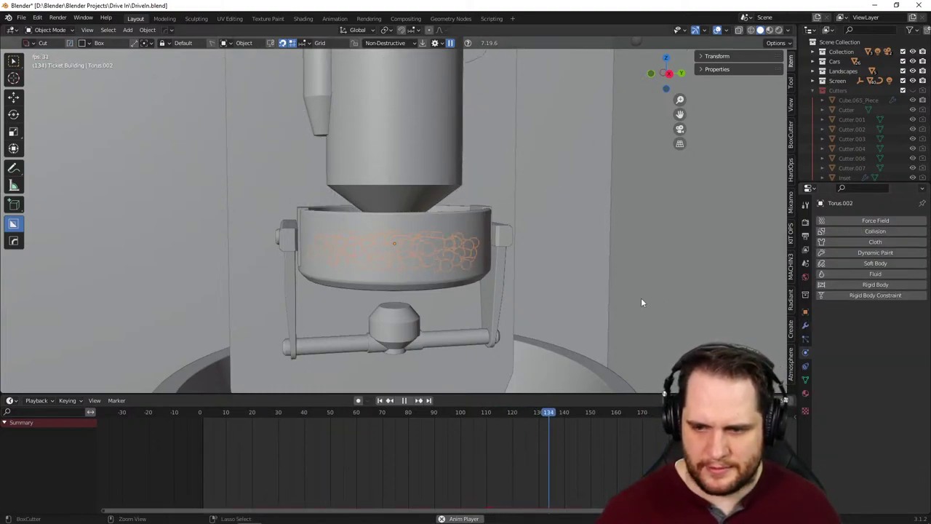
pyautogui.moveTo(607, 260); pyautogui.dragTo(593, 277, button='middle')
pyautogui.scroll(3, 553, 291)
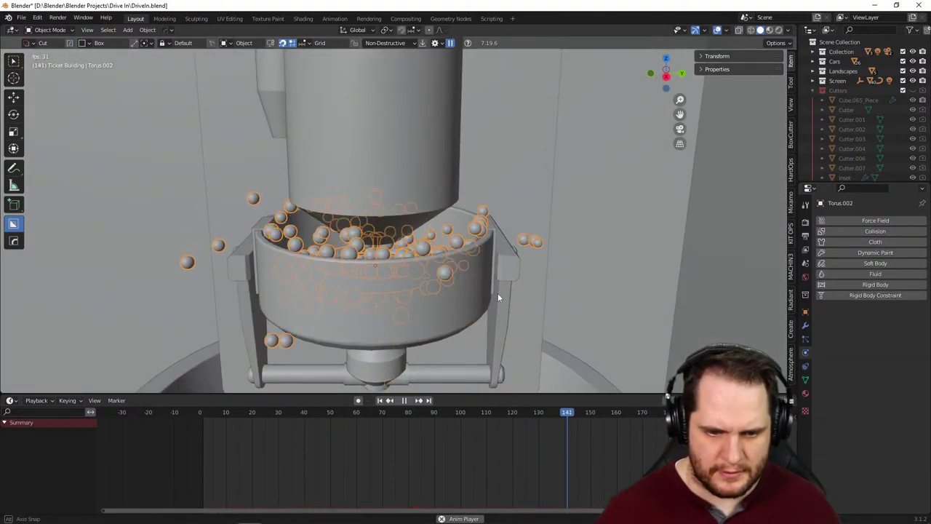
pyautogui.moveTo(498, 293); pyautogui.dragTo(419, 325, button='middle')
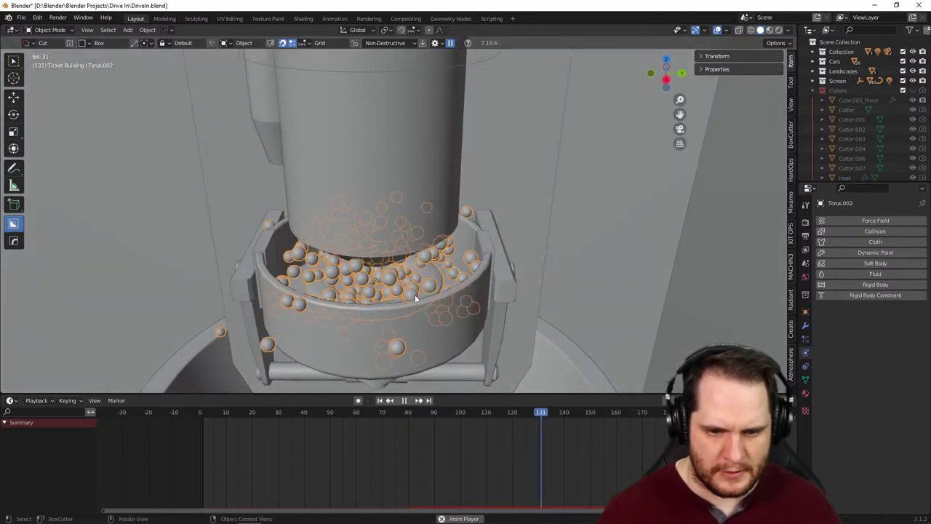
pyautogui.click(433, 292)
pyautogui.click(430, 289)
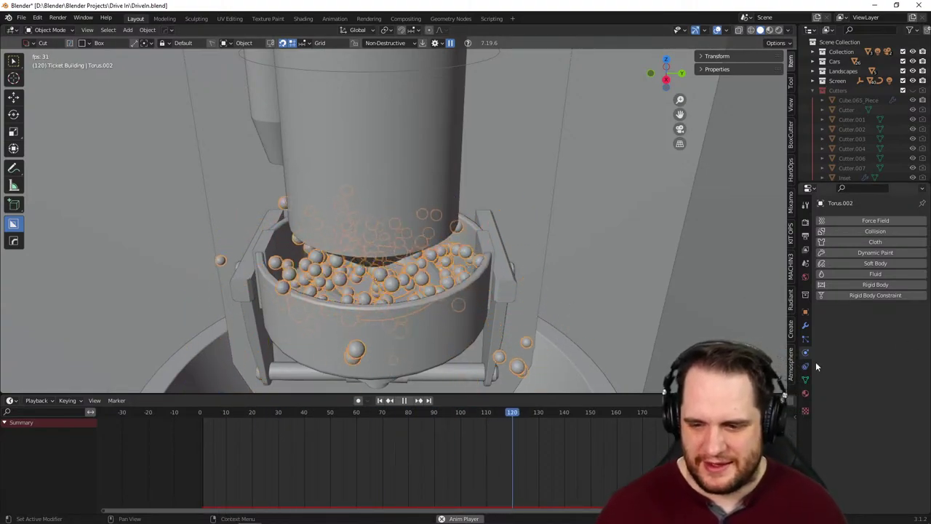
pyautogui.scroll(-6, 620, 257)
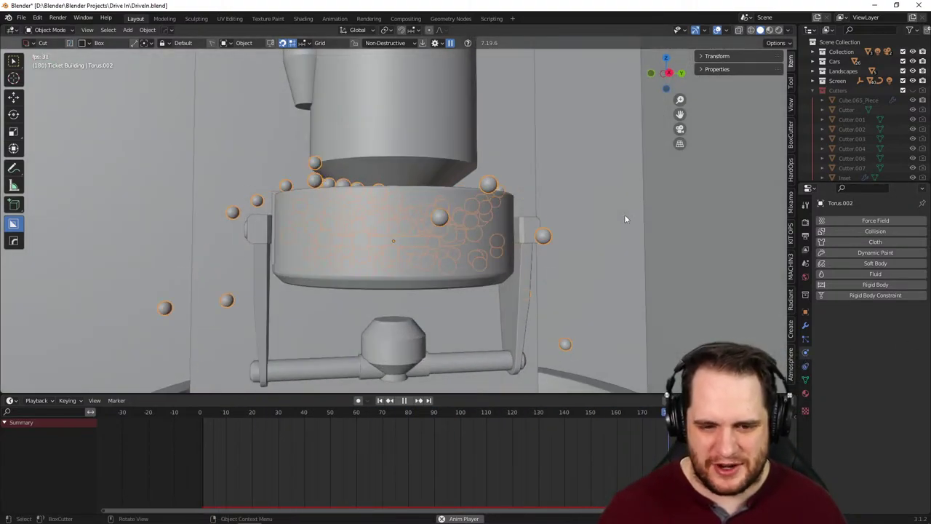
pyautogui.moveTo(626, 216); pyautogui.dragTo(540, 262, button='middle')
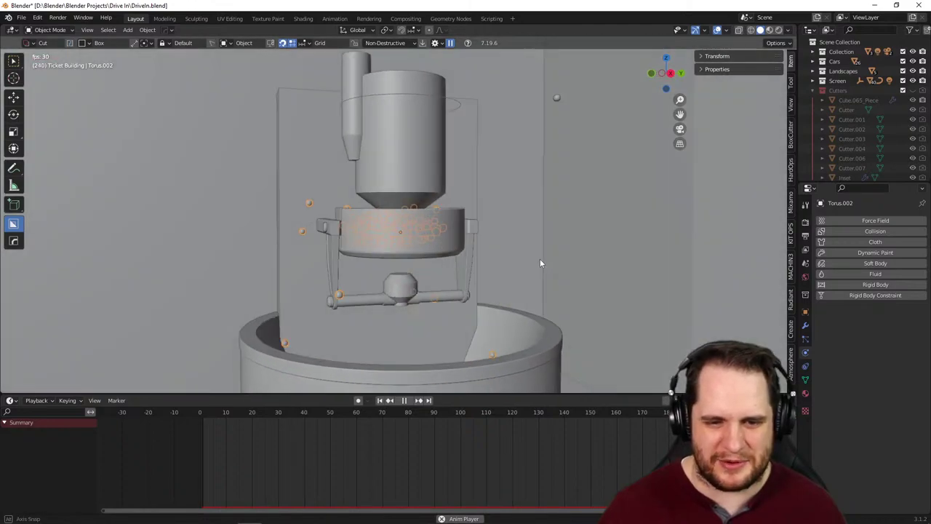
pyautogui.scroll(-2, 534, 264)
pyautogui.scroll(5, 530, 267)
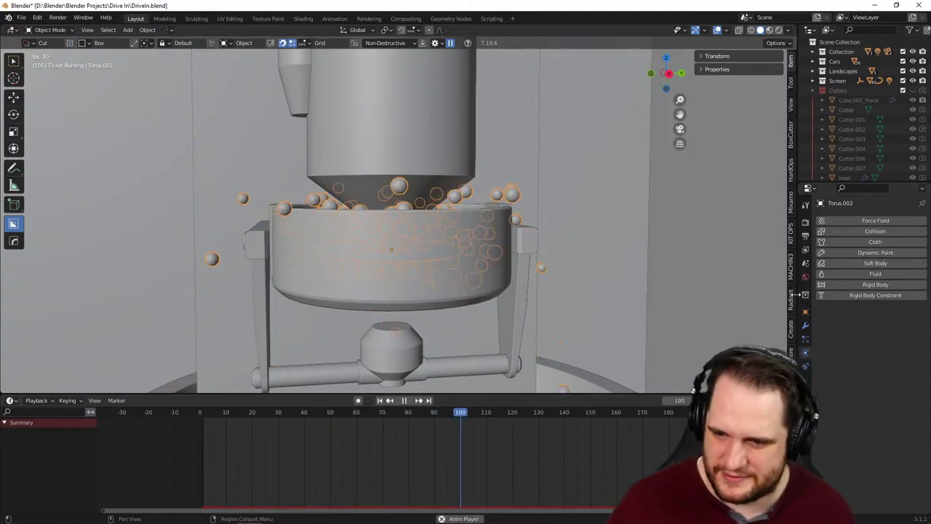
# - In the popcorn particle Forces settings, try some Brownian jitter, then reset Brownian to 0
pyautogui.click(806, 331)
pyautogui.click(805, 338)
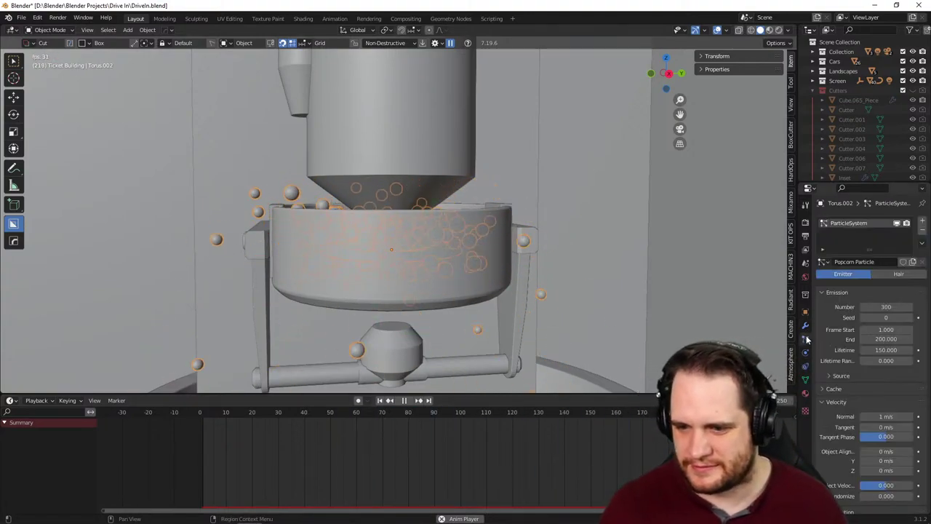
pyautogui.scroll(-10, 850, 369)
pyautogui.scroll(-3, 851, 372)
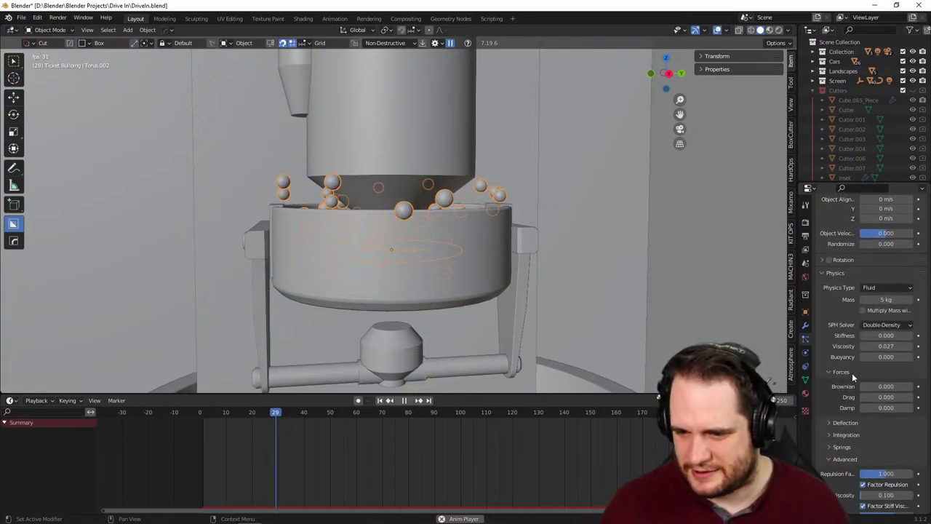
pyautogui.scroll(-5, 880, 328)
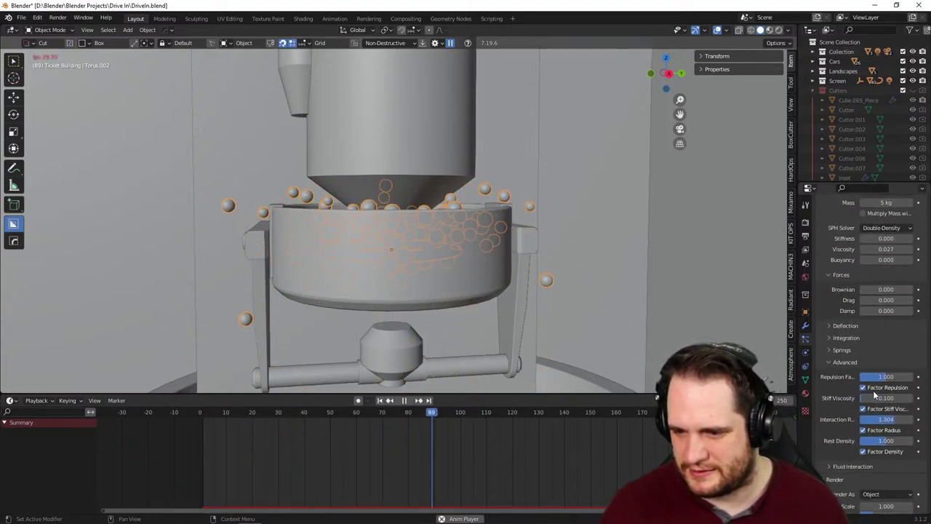
pyautogui.moveTo(881, 288); pyautogui.dragTo(903, 289)
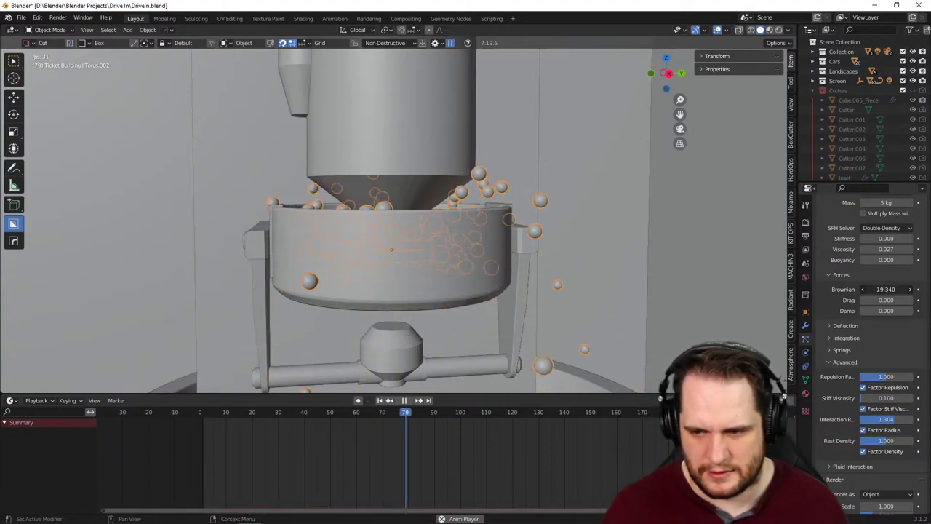
pyautogui.press('BackSpace')
# - Try Drag at 1, return Drag to 0, and lower Damp from 1 down to 0.009
pyautogui.moveTo(883, 300); pyautogui.dragTo(924, 301)
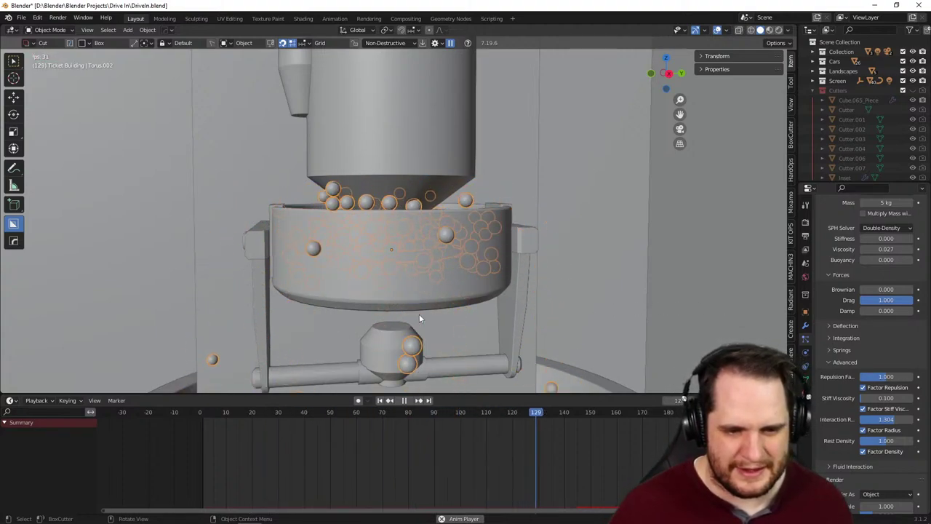
pyautogui.moveTo(888, 301)
pyautogui.mouseDown()
pyautogui.moveTo(863, 301)
pyautogui.moveTo(879, 312)
pyautogui.mouseUp()
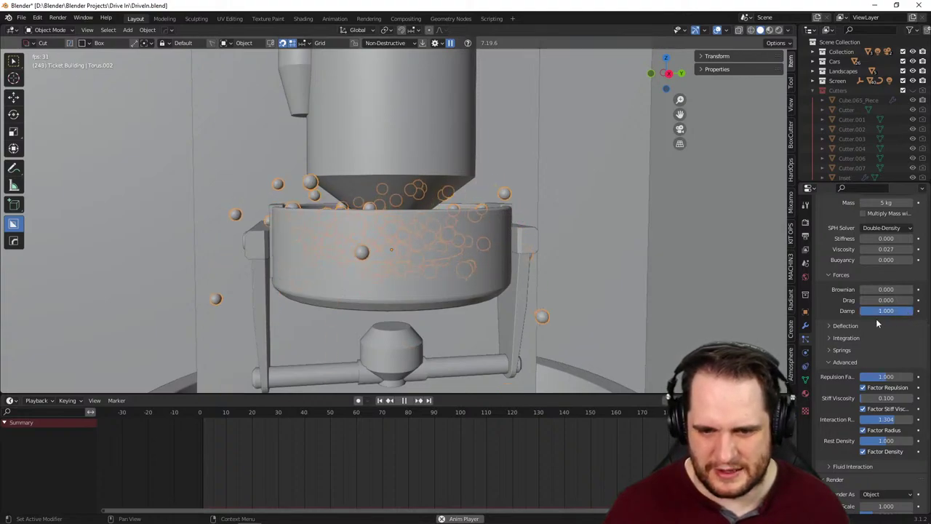
pyautogui.moveTo(885, 316); pyautogui.dragTo(870, 316)
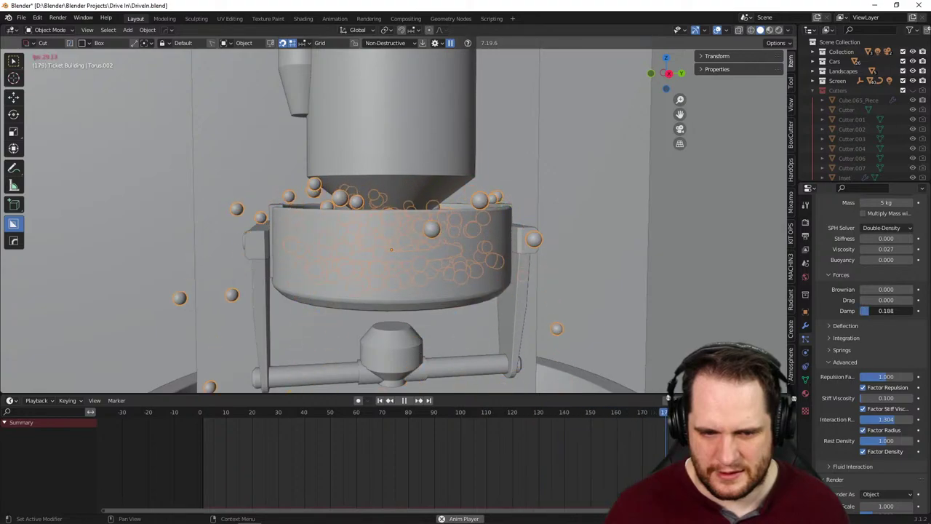
pyautogui.moveTo(873, 311)
pyautogui.mouseDown()
pyautogui.moveTo(859, 311)
pyautogui.moveTo(880, 311)
pyautogui.moveTo(867, 311)
pyautogui.mouseUp()
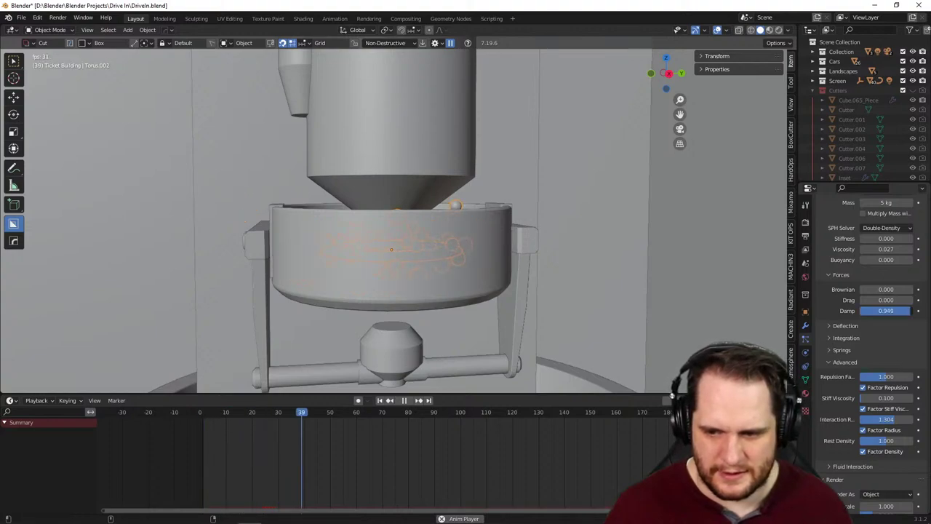
pyautogui.moveTo(886, 311); pyautogui.dragTo(860, 310)
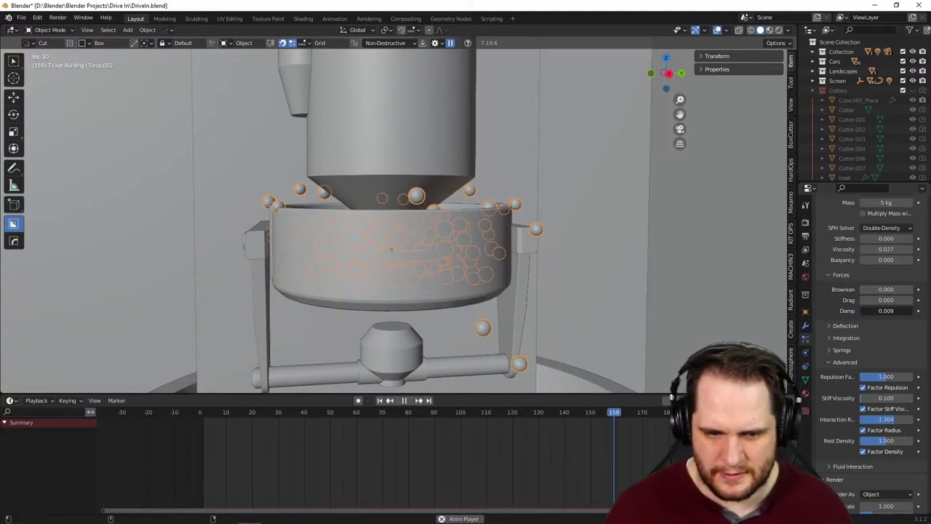
# - Orbit down onto the kettle's popcorn and nudge Damp up to about 0.046
pyautogui.moveTo(437, 281); pyautogui.dragTo(375, 255, button='middle')
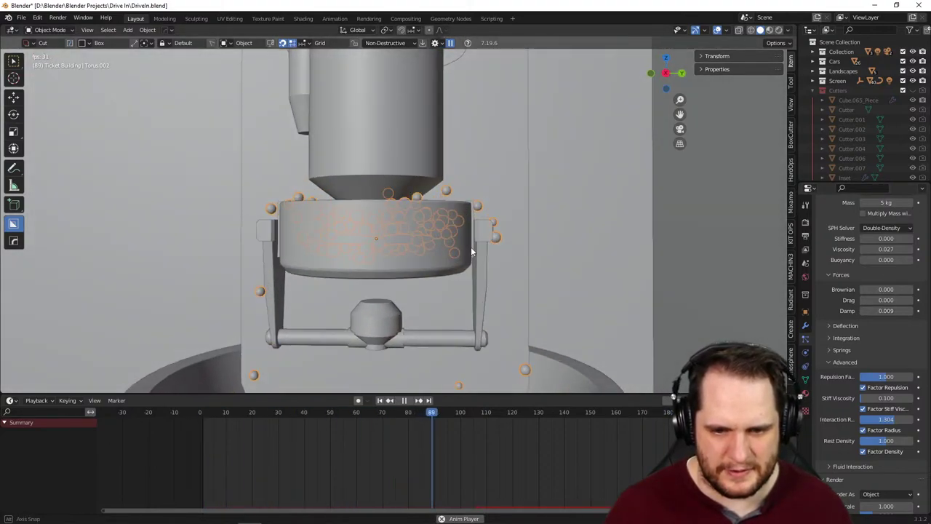
pyautogui.scroll(3, 451, 248)
pyautogui.moveTo(452, 248); pyautogui.dragTo(478, 260, button='middle')
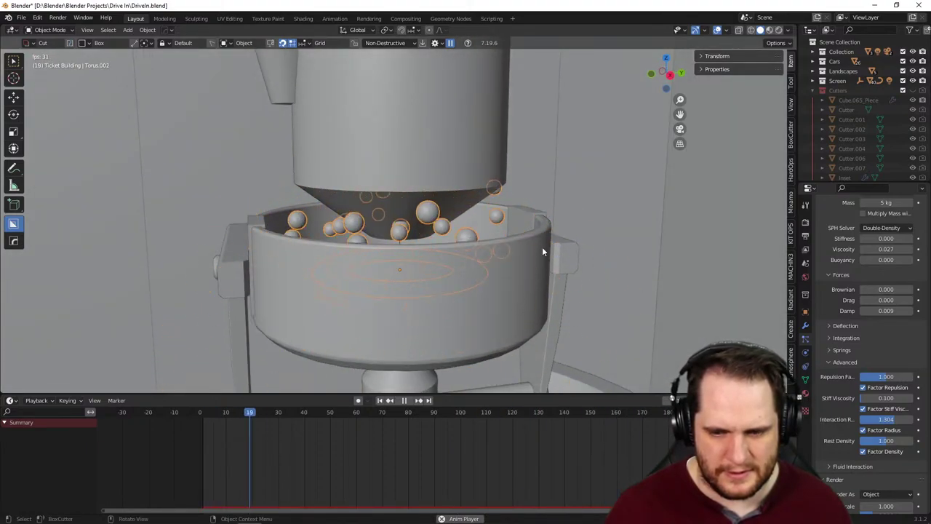
pyautogui.moveTo(624, 289); pyautogui.dragTo(628, 279, button='middle')
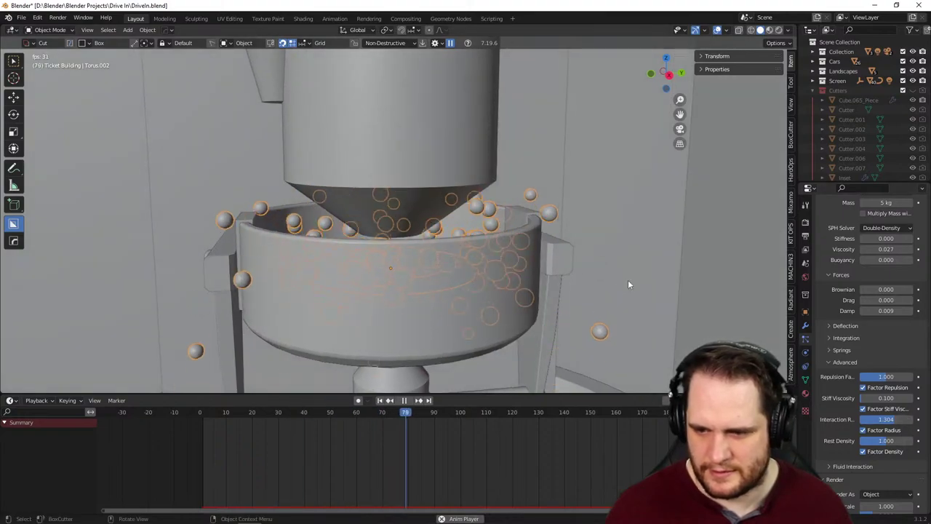
pyautogui.moveTo(885, 312); pyautogui.dragTo(863, 313)
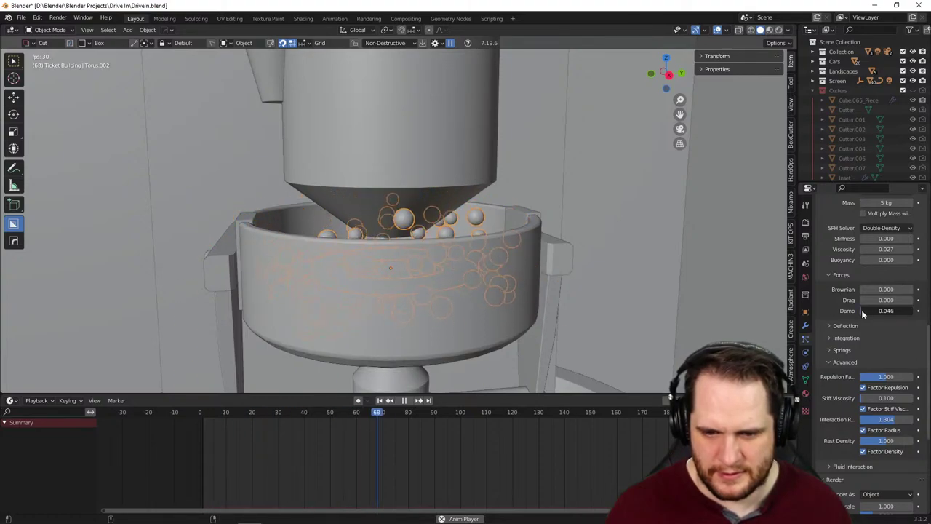
pyautogui.scroll(-3, 551, 179)
pyautogui.moveTo(551, 180); pyautogui.dragTo(499, 172, button='middle')
pyautogui.scroll(3, 473, 56)
pyautogui.click(474, 57)
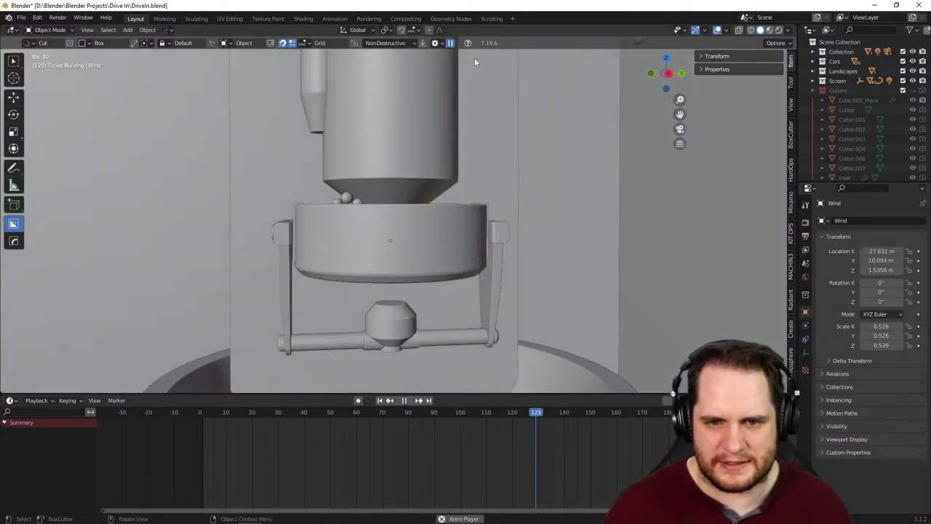
pyautogui.click(806, 339)
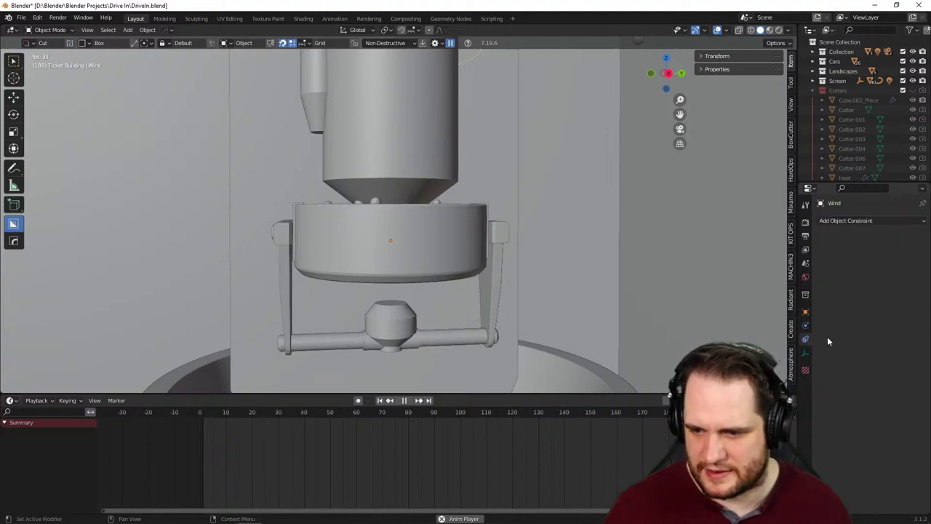
pyautogui.click(806, 326)
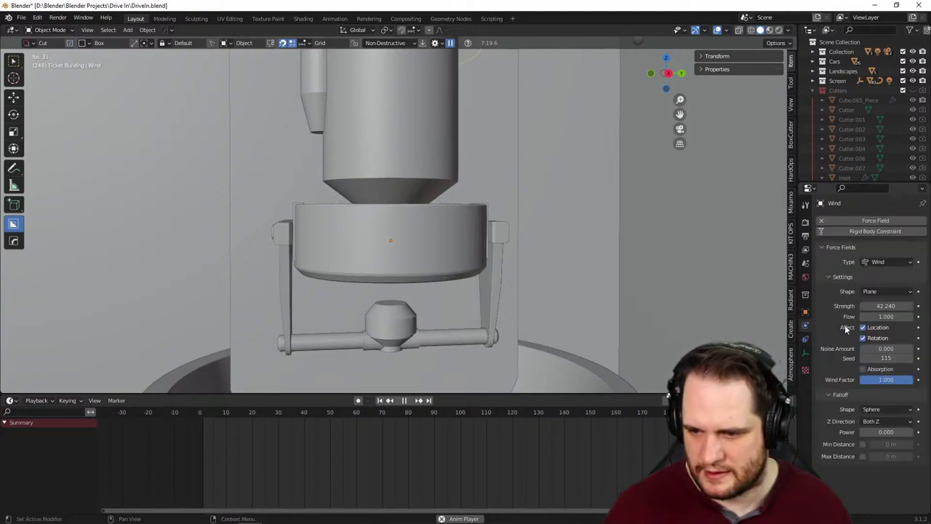
pyautogui.moveTo(881, 307); pyautogui.dragTo(898, 307)
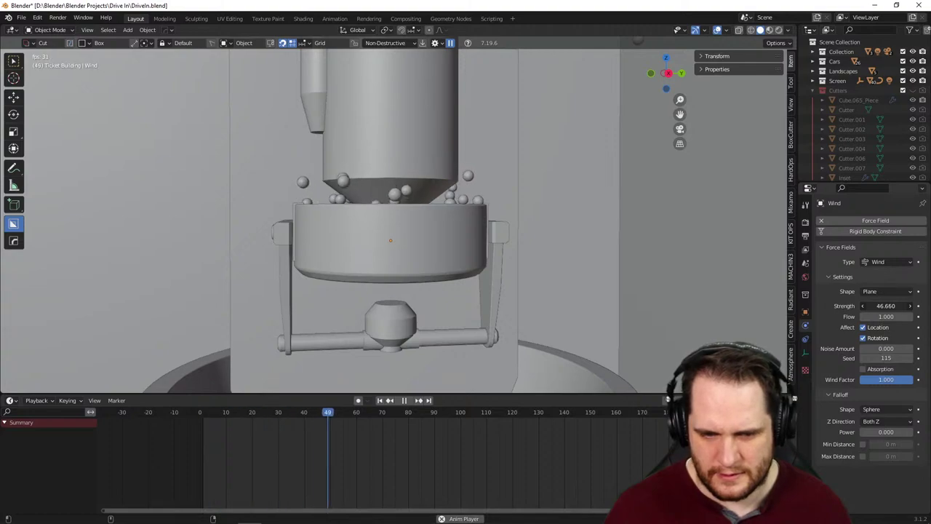
pyautogui.moveTo(569, 222); pyautogui.dragTo(463, 210, button='middle')
pyautogui.scroll(3, 543, 234)
pyautogui.hotkey('ctrl', 'z')
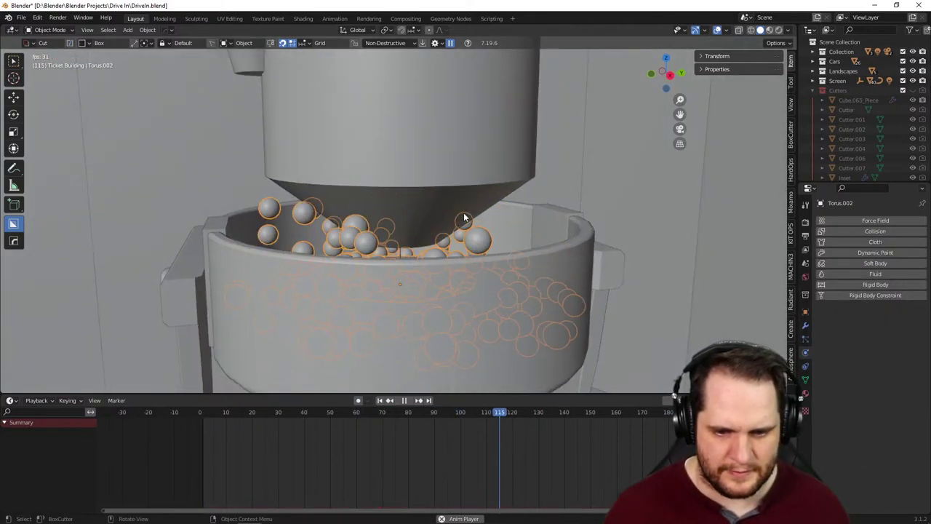
pyautogui.scroll(-3, 464, 212)
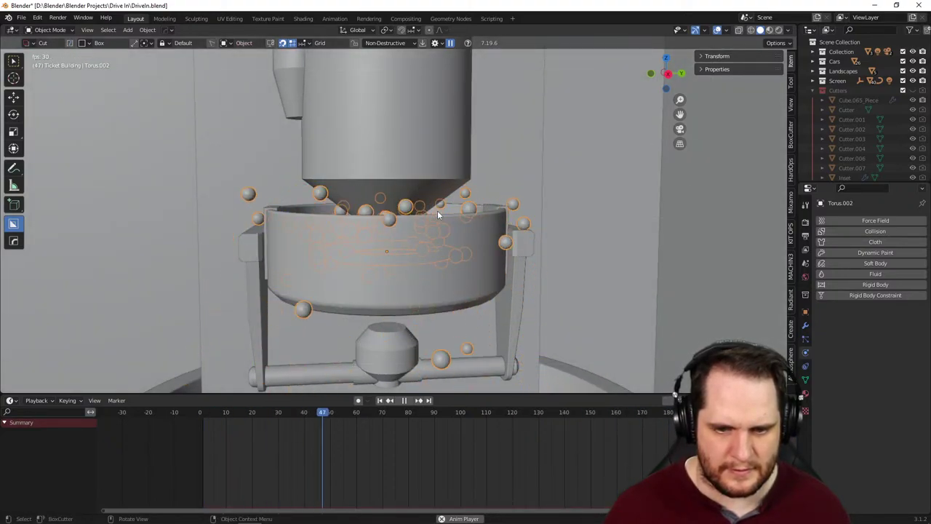
pyautogui.moveTo(434, 211); pyautogui.dragTo(449, 203, button='middle')
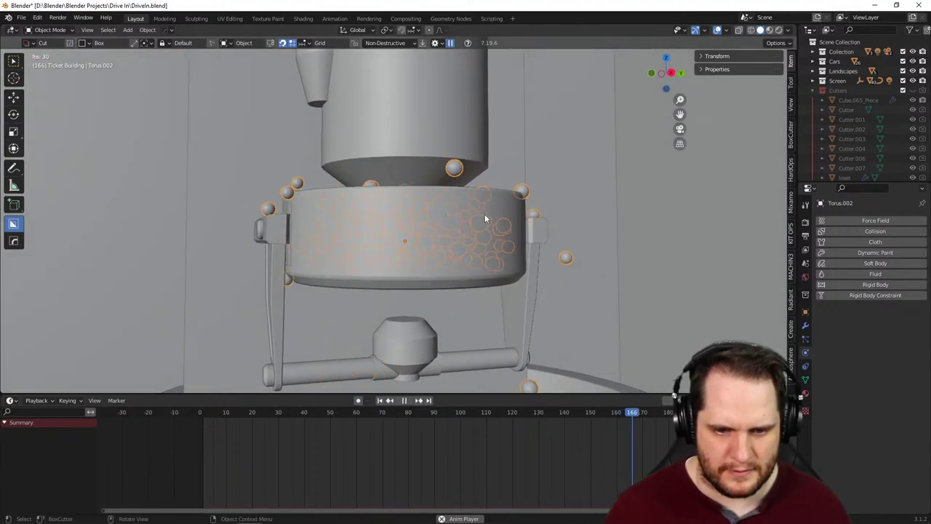
pyautogui.scroll(-8, 473, 237)
pyautogui.moveTo(451, 240); pyautogui.dragTo(445, 247, button='middle')
pyautogui.scroll(-2, 444, 247)
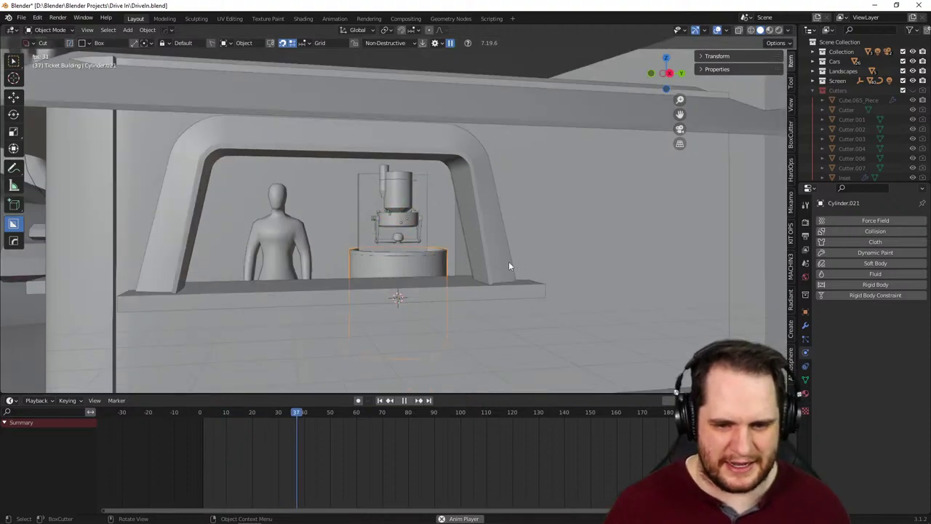
# - Check Cylinder.021's object, modifier and particle tabs, then give it Collision physics
pyautogui.click(805, 313)
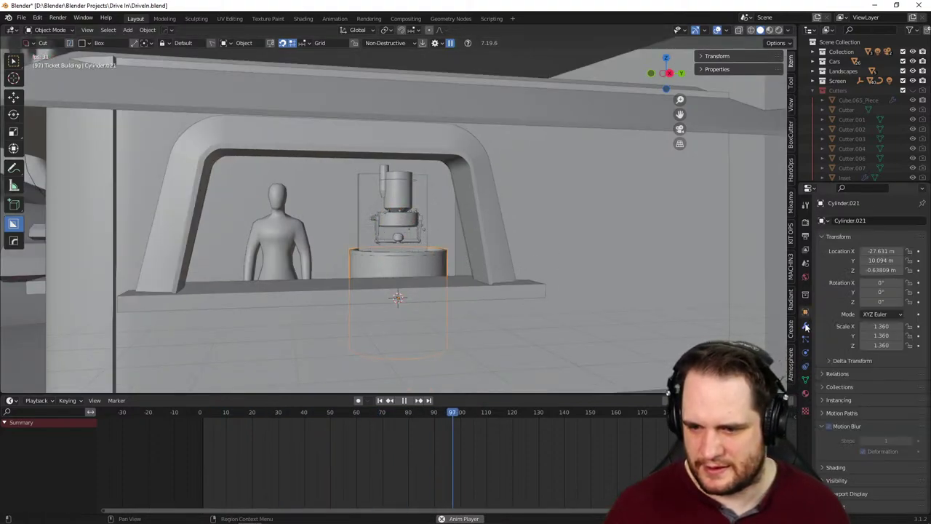
pyautogui.click(805, 328)
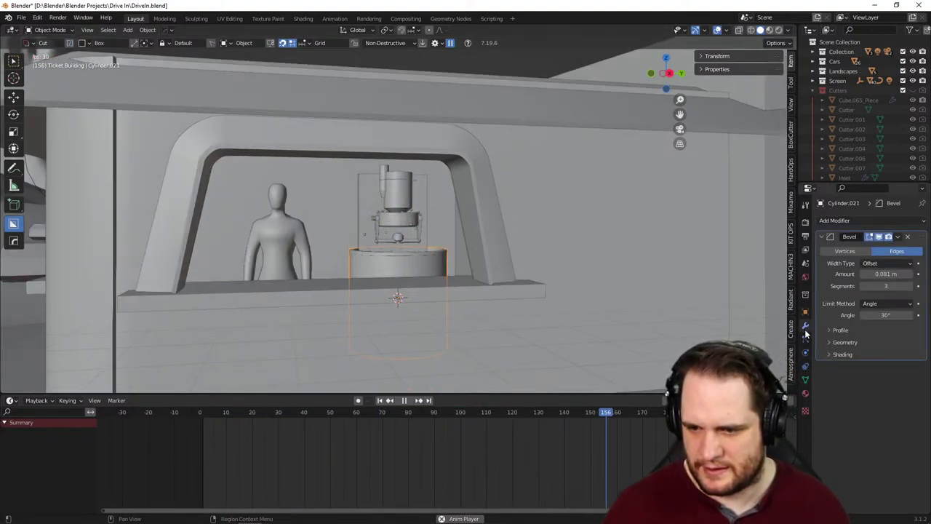
pyautogui.click(806, 339)
pyautogui.click(806, 354)
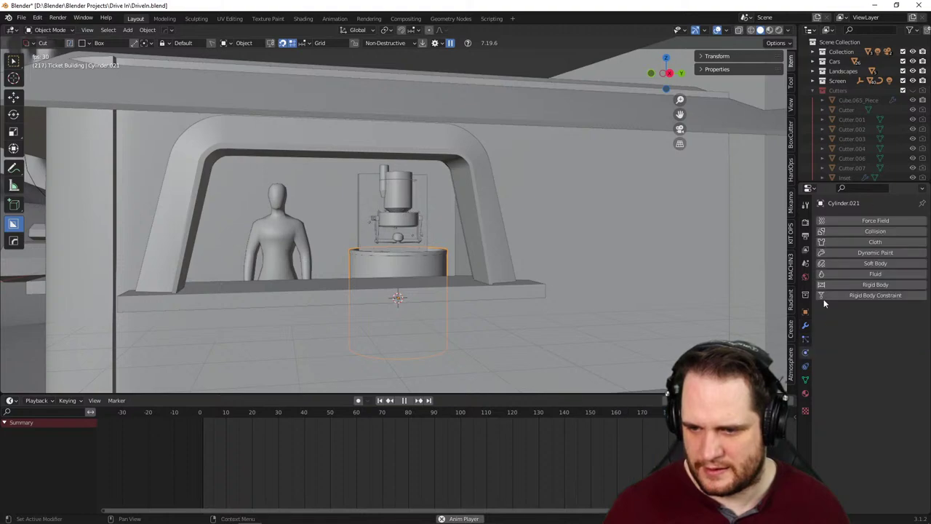
pyautogui.click(874, 231)
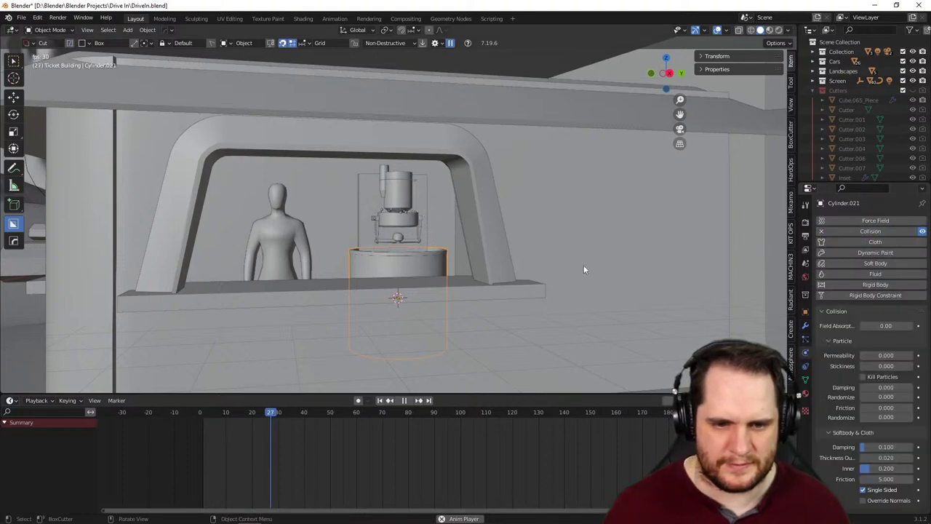
pyautogui.scroll(-3, 575, 262)
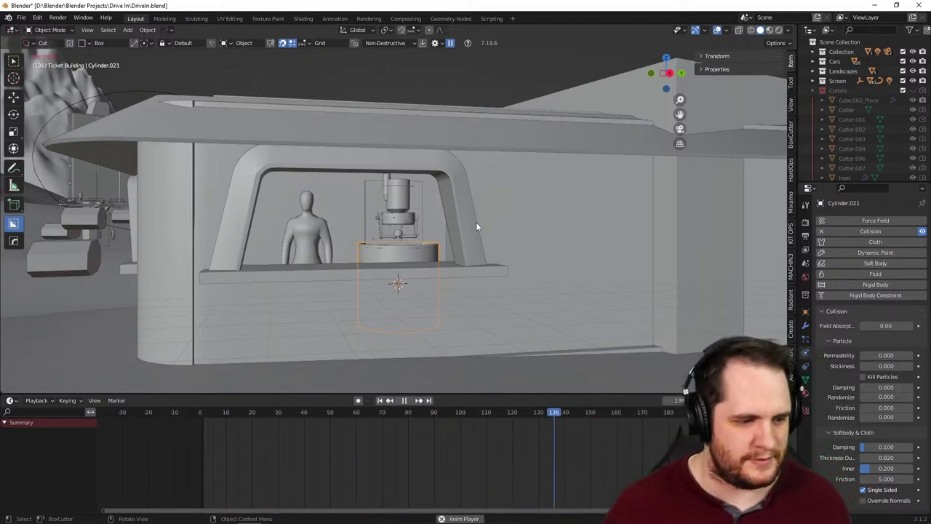
# - Stop playback, select the kettle Torus.002, and review its popcorn particle settings
pyautogui.press('space')
pyautogui.scroll(6, 390, 246)
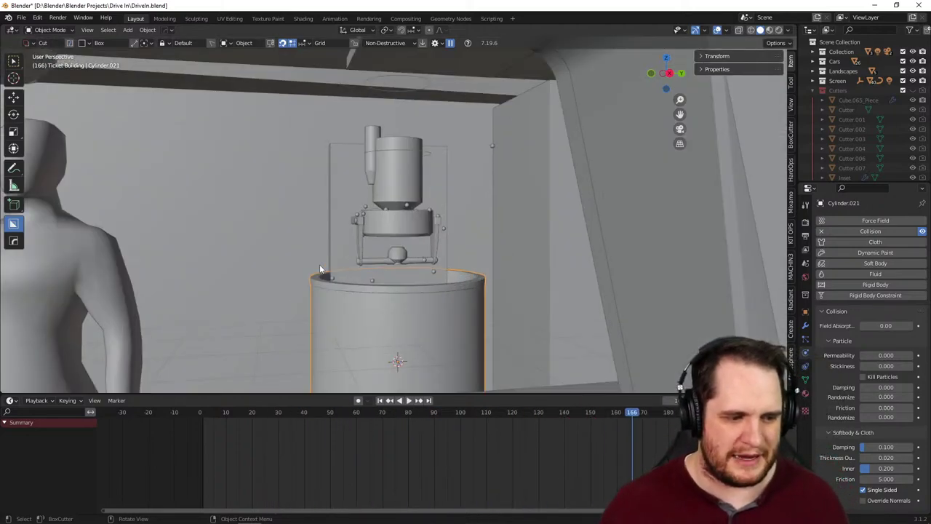
pyautogui.moveTo(422, 258)
pyautogui.mouseDown(button='middle')
pyautogui.moveTo(437, 286)
pyautogui.moveTo(441, 260)
pyautogui.mouseUp(button='middle')
pyautogui.click(440, 261)
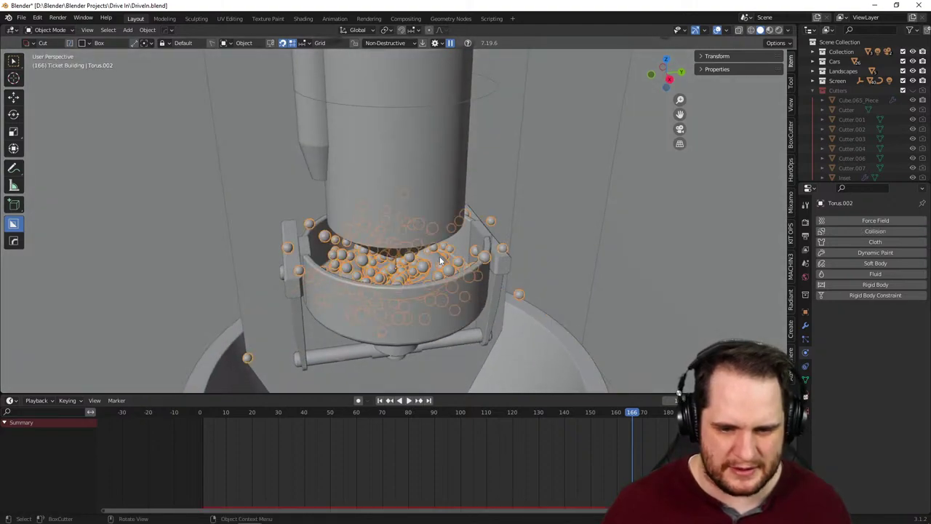
pyautogui.click(806, 340)
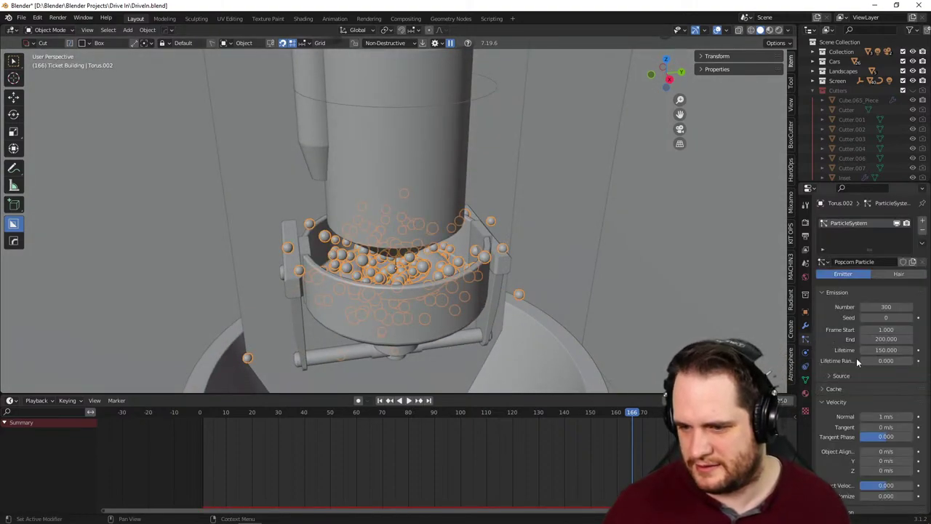
pyautogui.scroll(-10, 858, 362)
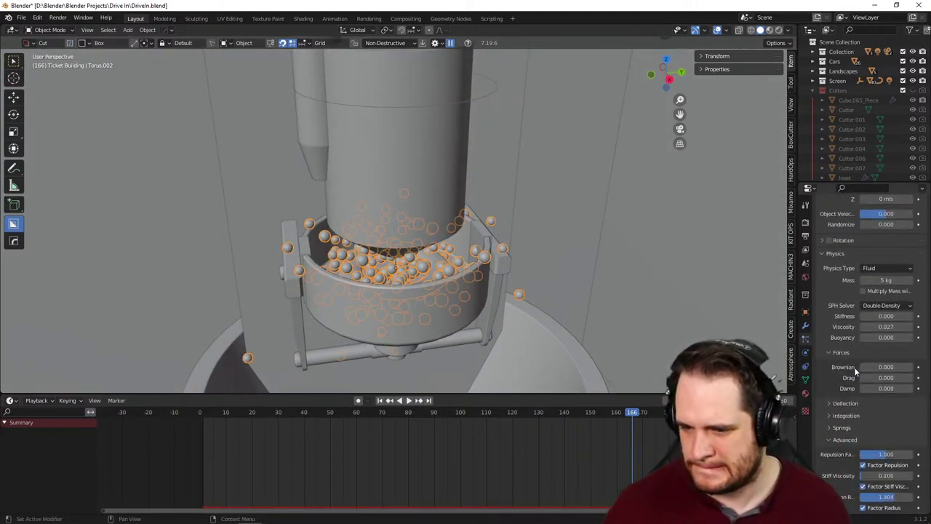
pyautogui.scroll(-5, 855, 372)
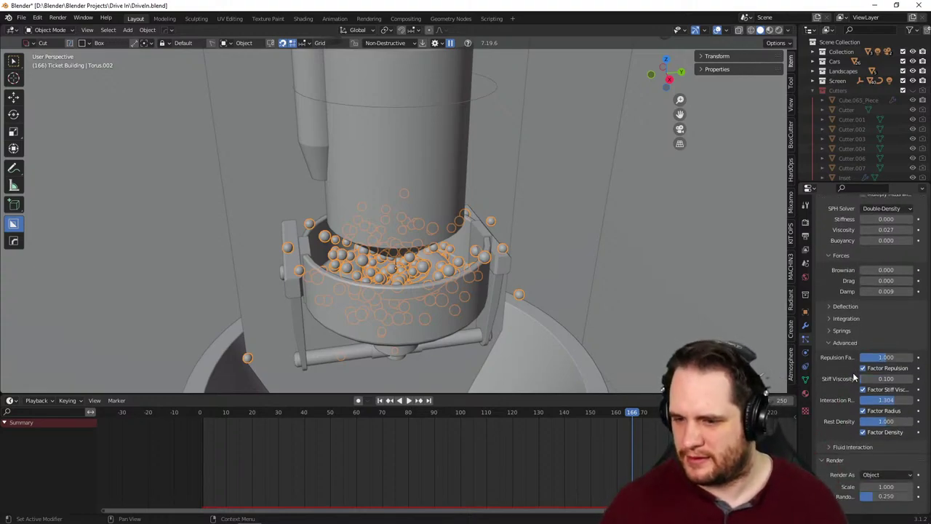
pyautogui.scroll(12, 854, 375)
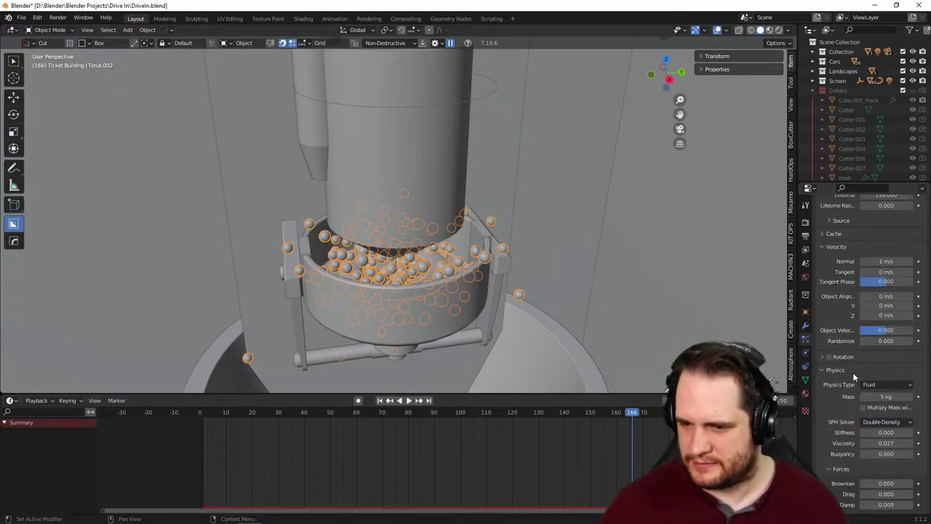
pyautogui.scroll(-1, 854, 375)
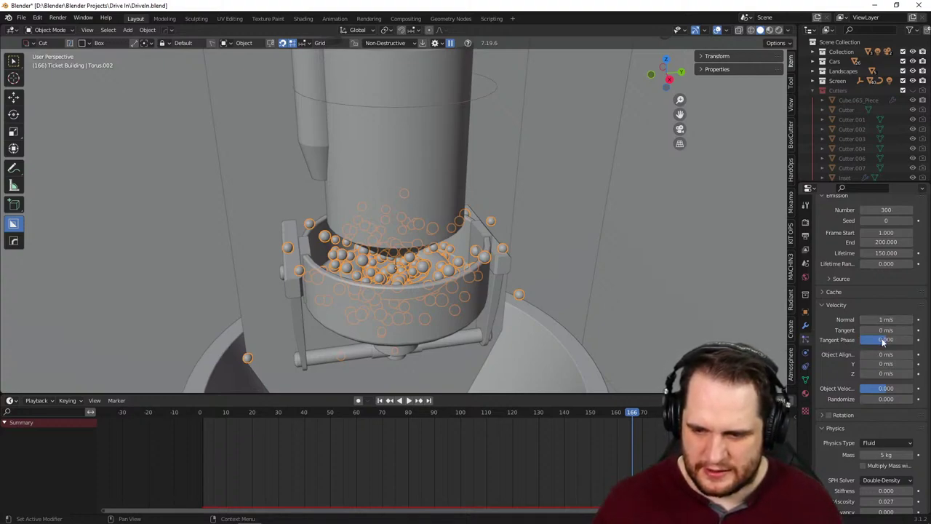
pyautogui.scroll(-2, 884, 387)
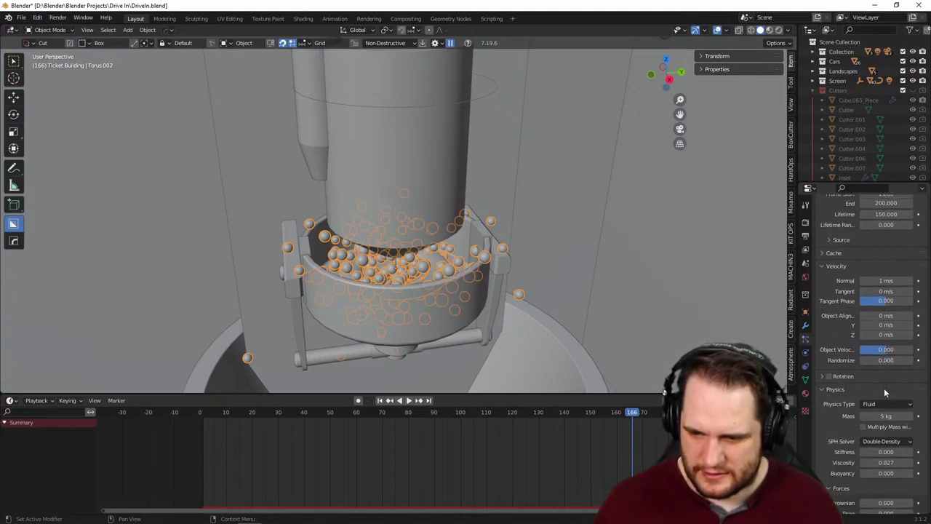
pyautogui.scroll(-5, 885, 390)
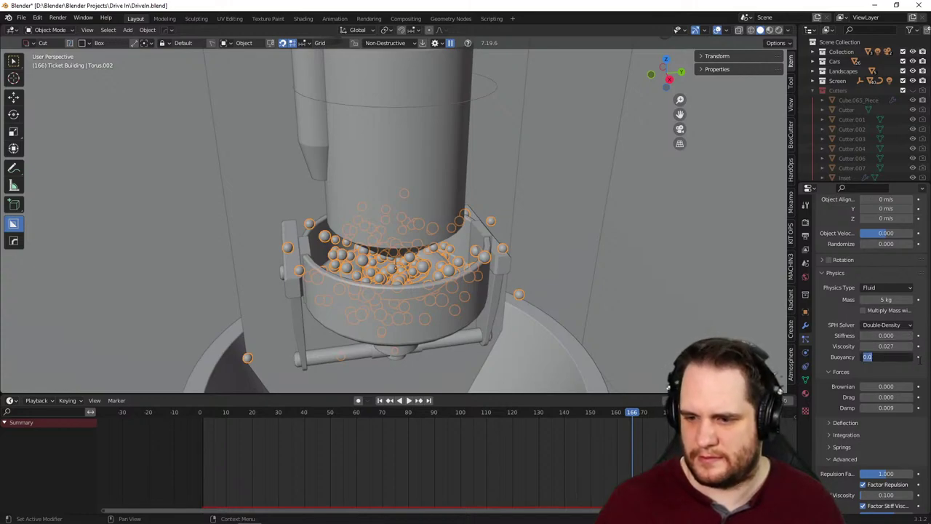
pyautogui.write('-1')
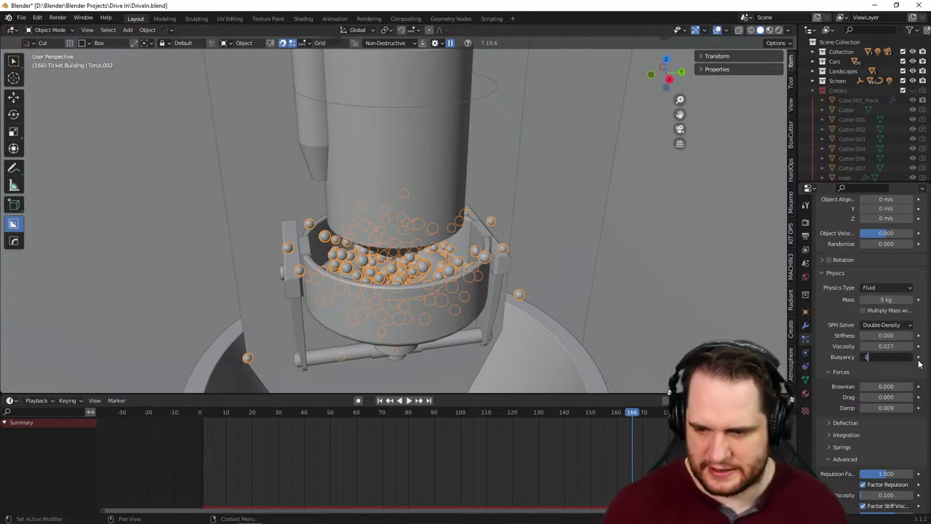
pyautogui.press('Return')
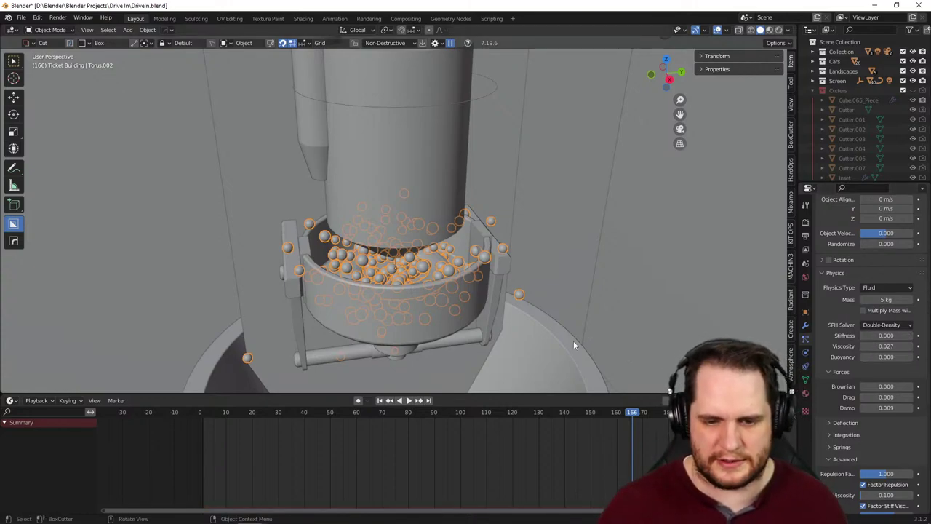
pyautogui.moveTo(574, 345); pyautogui.dragTo(562, 320, button='middle')
pyautogui.scroll(2, 561, 320)
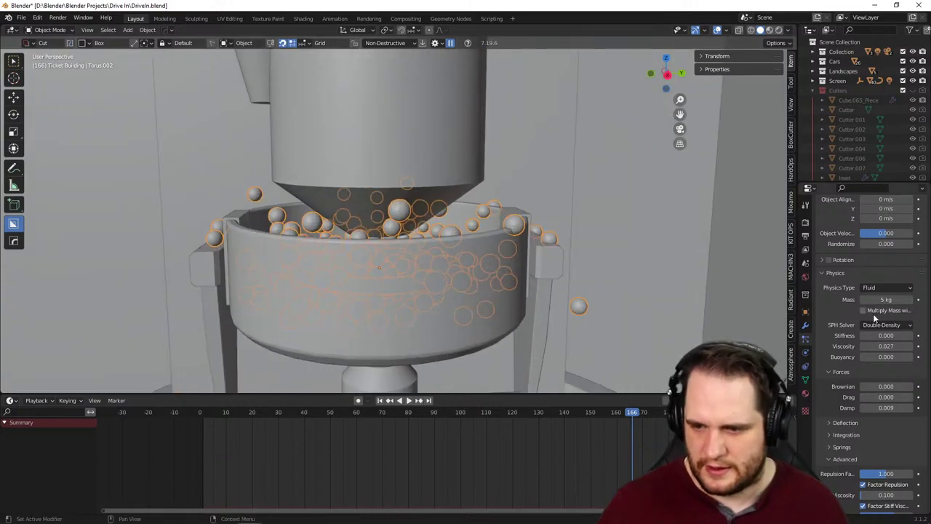
pyautogui.press('space')
pyautogui.scroll(2, 874, 312)
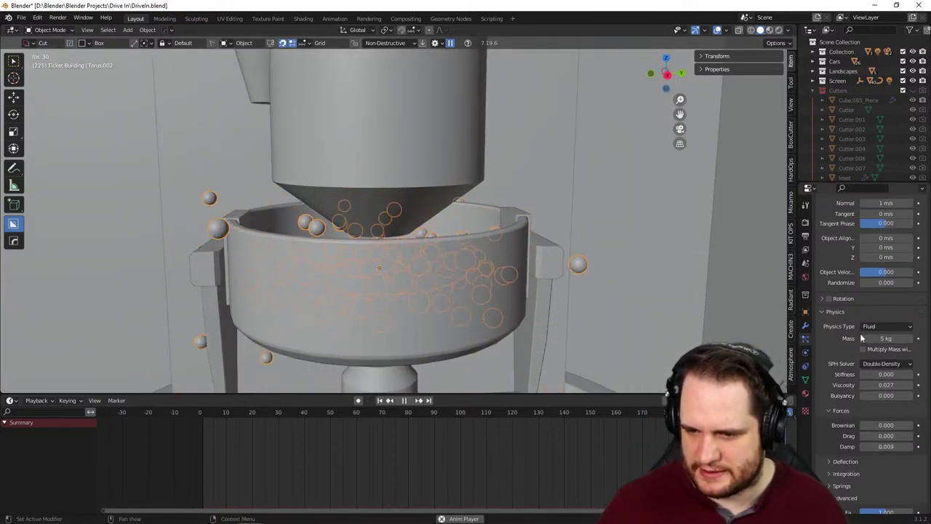
pyautogui.scroll(5, 866, 348)
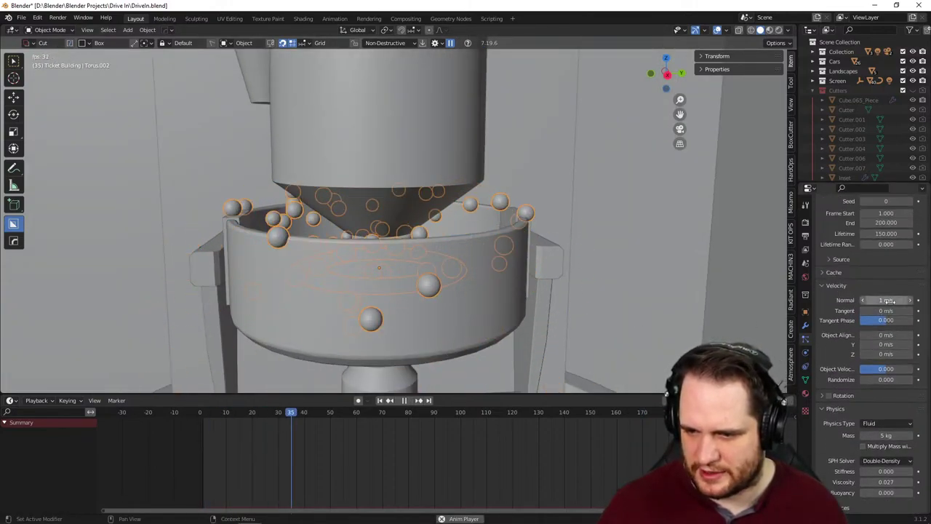
pyautogui.moveTo(890, 300); pyautogui.dragTo(918, 301)
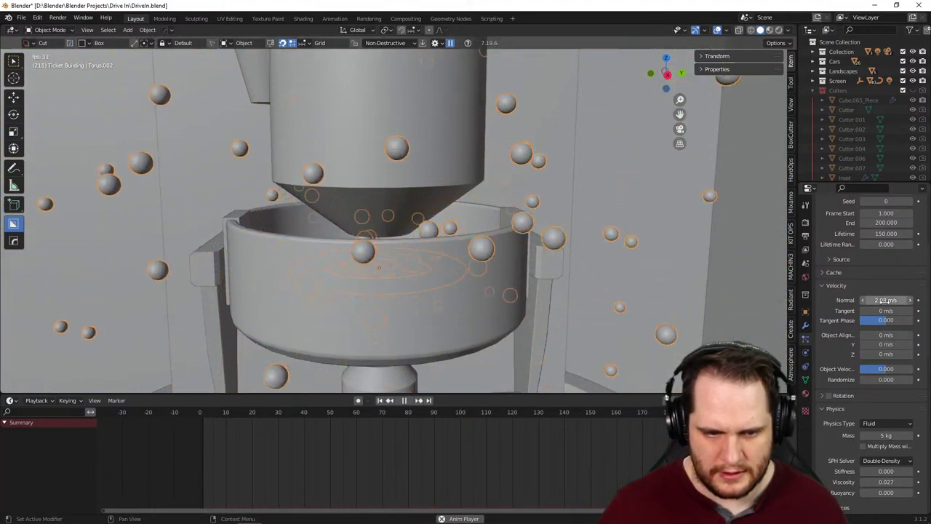
pyautogui.hotkey('ctrl', 'z')
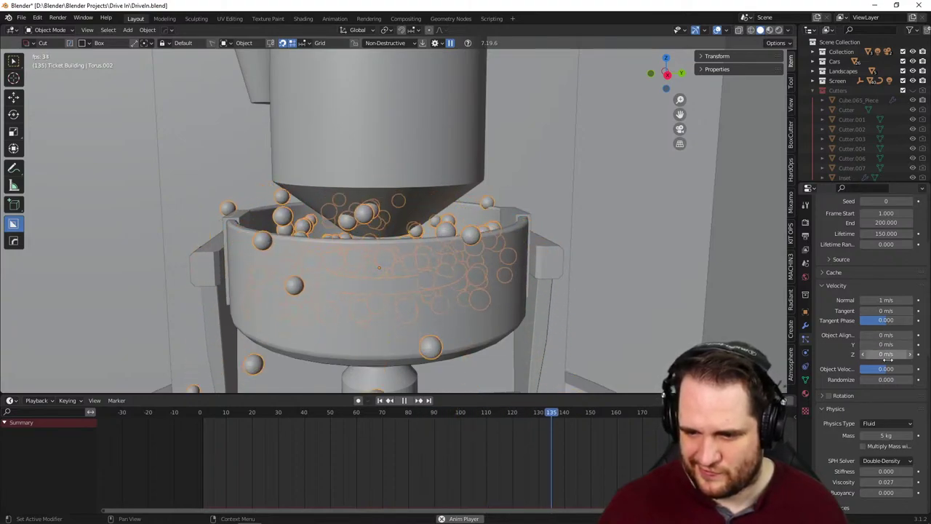
pyautogui.moveTo(886, 369); pyautogui.dragTo(774, 360)
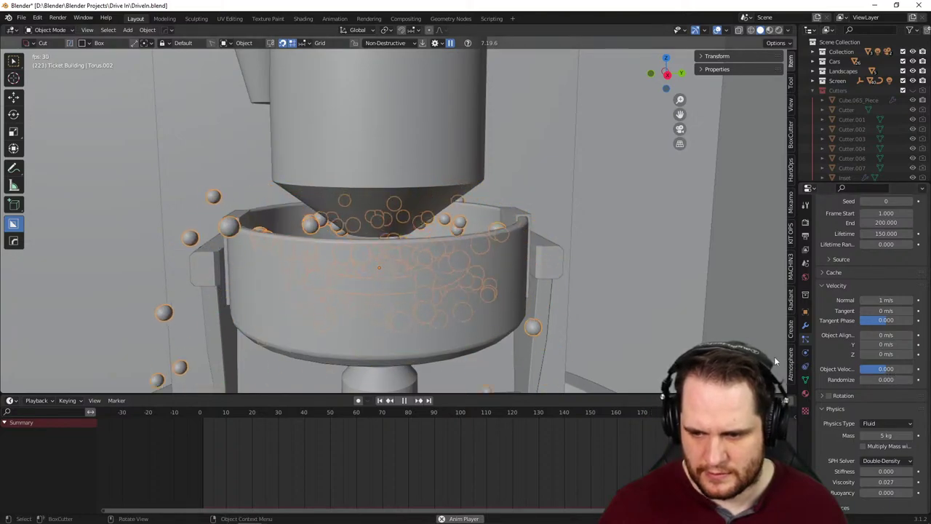
pyautogui.press('space')
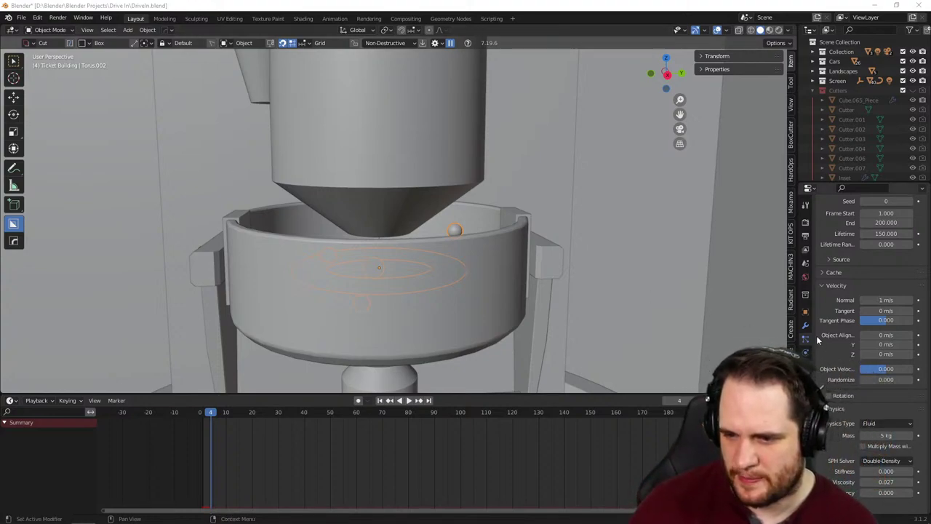
# - Collapse the Advanced, Forces and Deflection subpanels in the particle physics settings
pyautogui.scroll(-3, 844, 336)
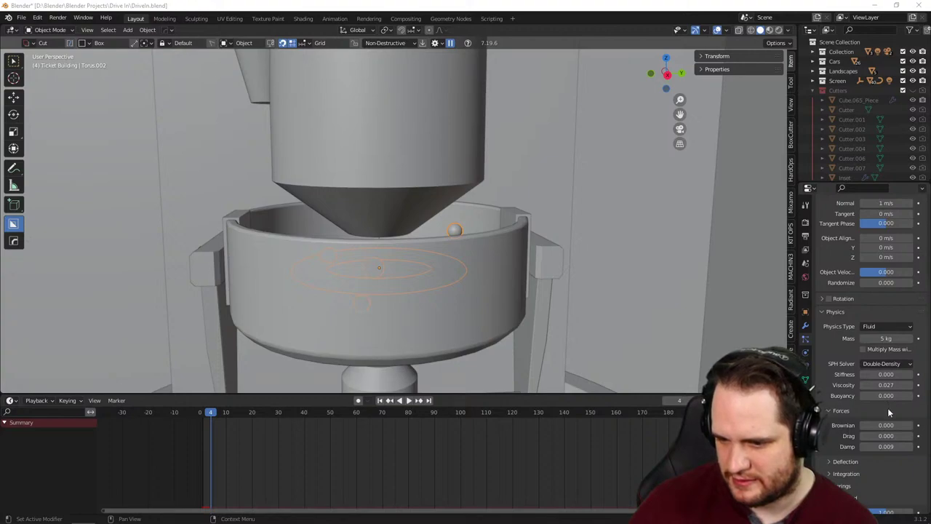
pyautogui.scroll(-4, 889, 412)
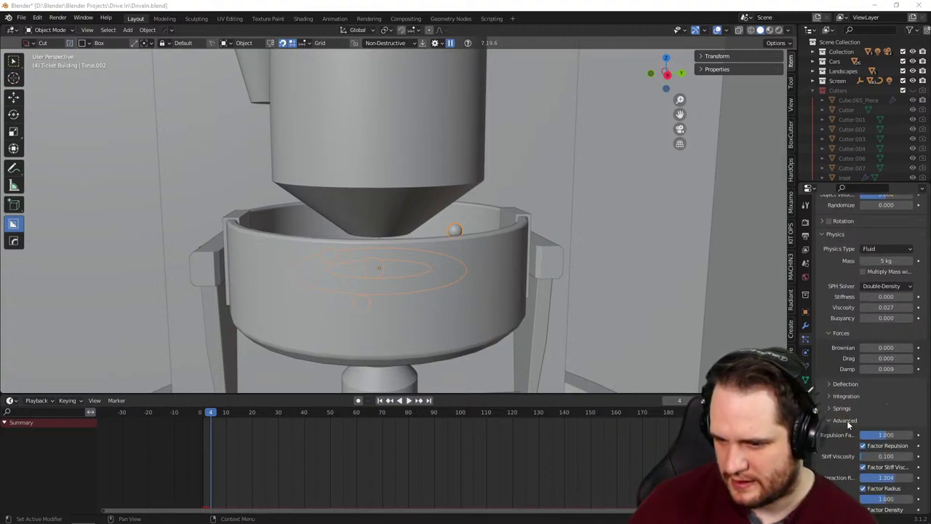
pyautogui.click(836, 420)
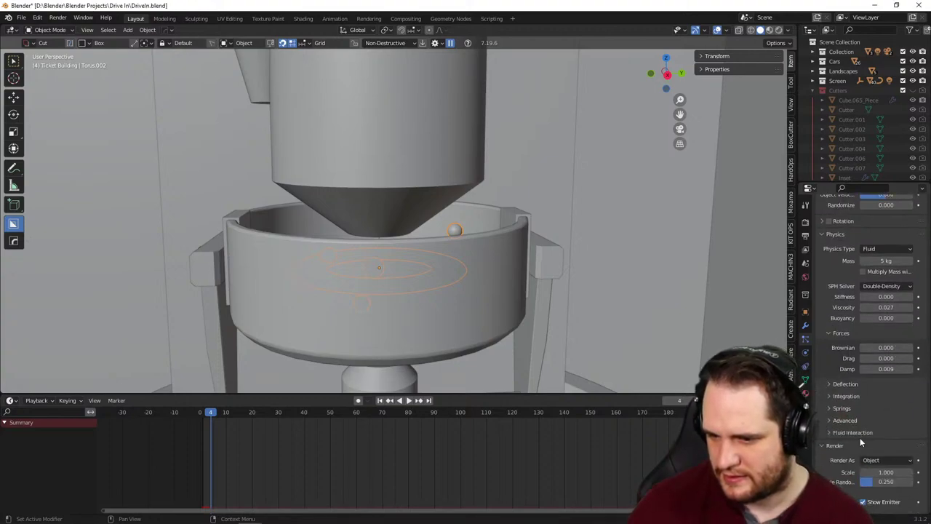
pyautogui.click(828, 333)
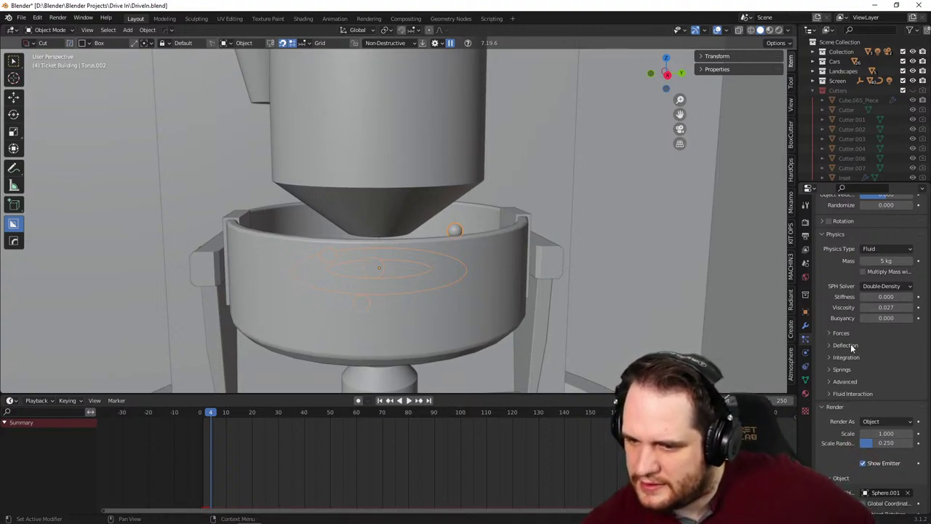
pyautogui.click(829, 346)
pyautogui.click(828, 346)
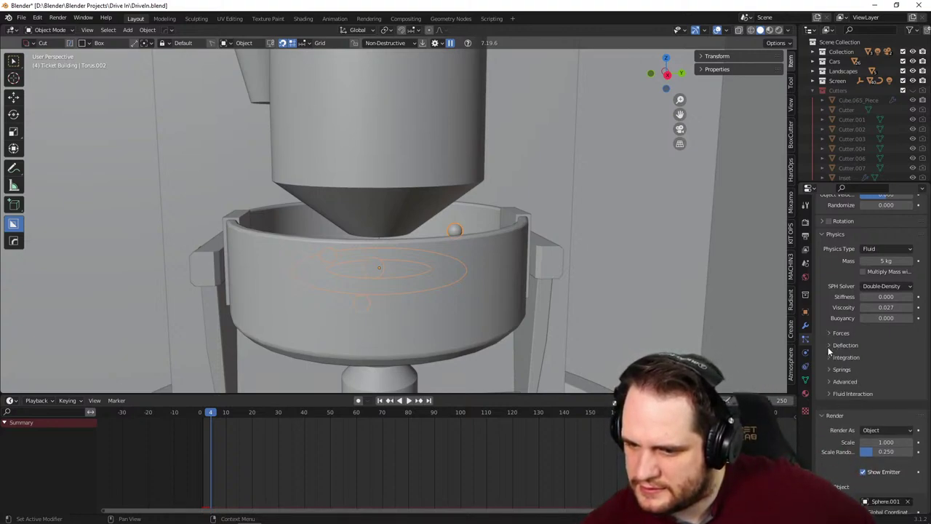
# - Switch the popcorn Physics Type to Newtonian, back to Fluid, and play the simulation
pyautogui.click(880, 249)
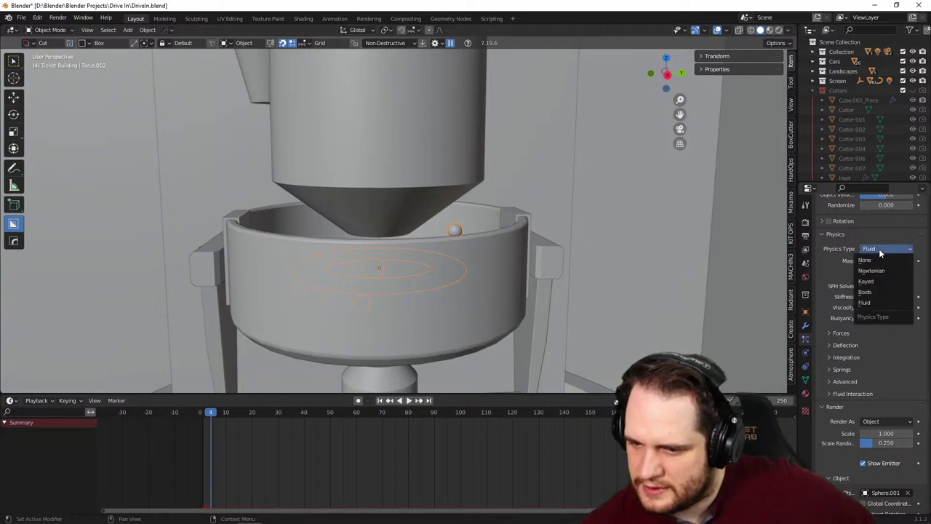
pyautogui.click(872, 270)
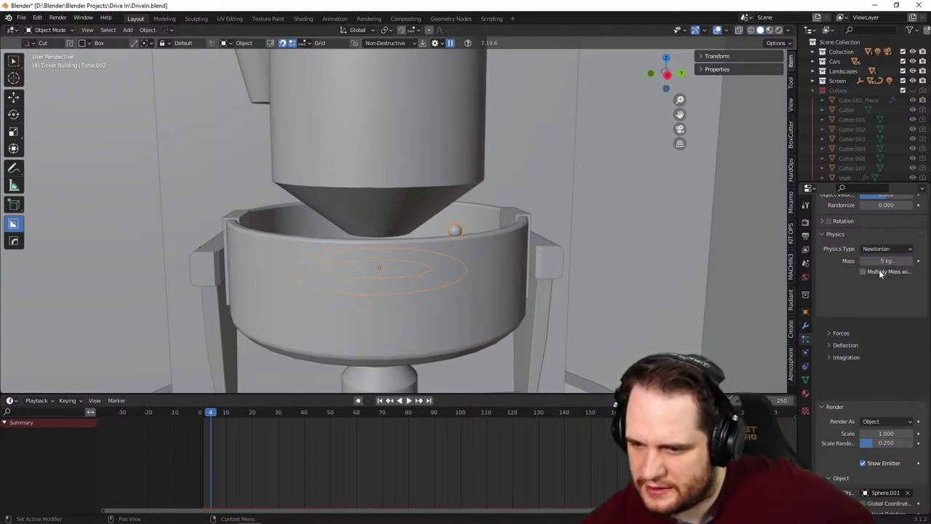
pyautogui.click(871, 251)
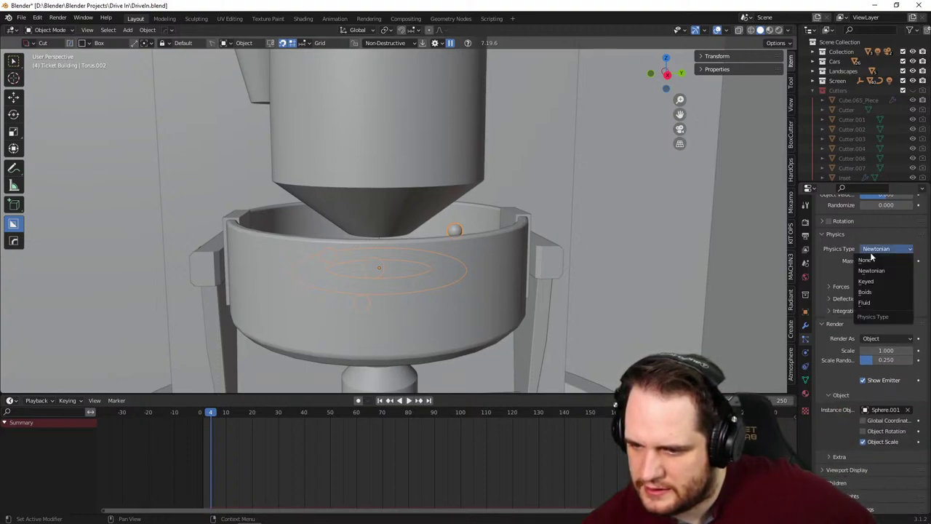
pyautogui.click(880, 303)
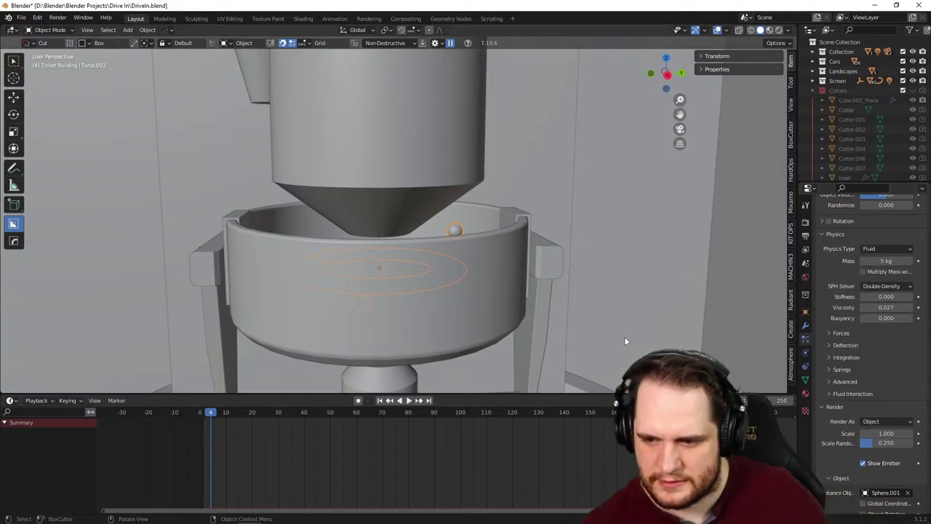
pyautogui.press('space')
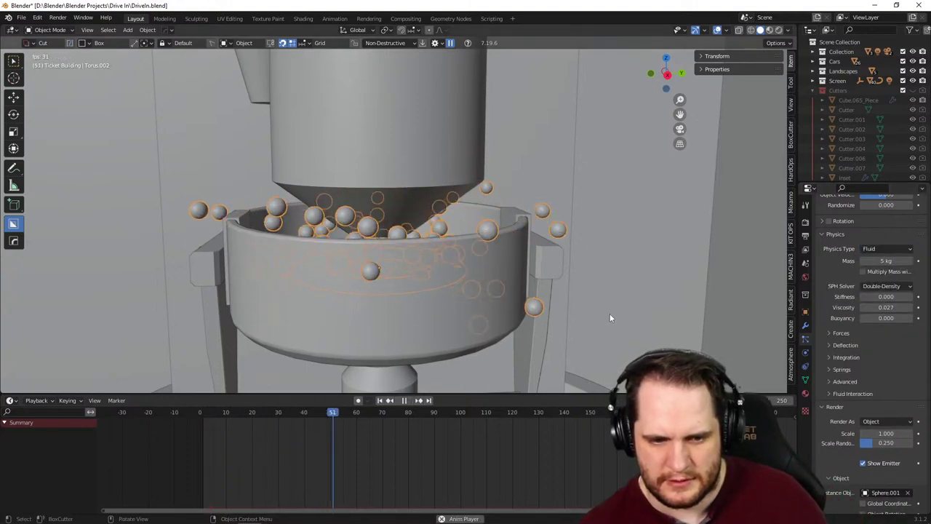
# - Raise the fluid Springs force to 1.310, then reset it to the default 0.000
pyautogui.moveTo(610, 313); pyautogui.dragTo(615, 298, button='middle')
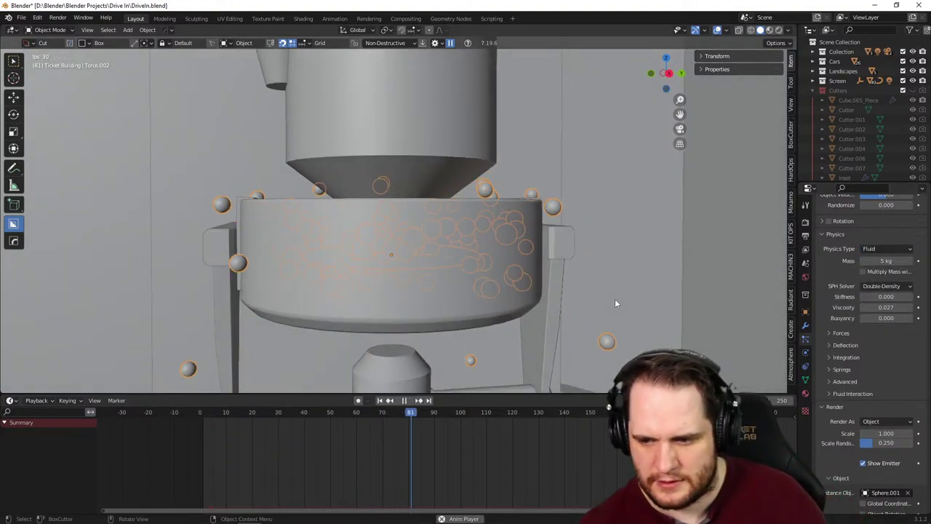
pyautogui.click(838, 369)
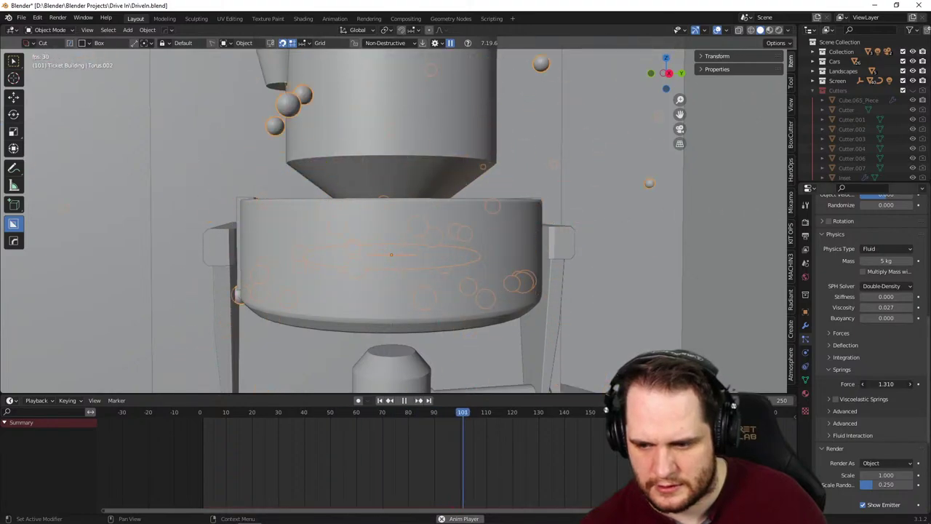
pyautogui.moveTo(869, 384)
pyautogui.mouseDown()
pyautogui.moveTo(895, 384)
pyautogui.moveTo(859, 384)
pyautogui.moveTo(877, 385)
pyautogui.mouseUp()
pyautogui.rightClick(877, 384)
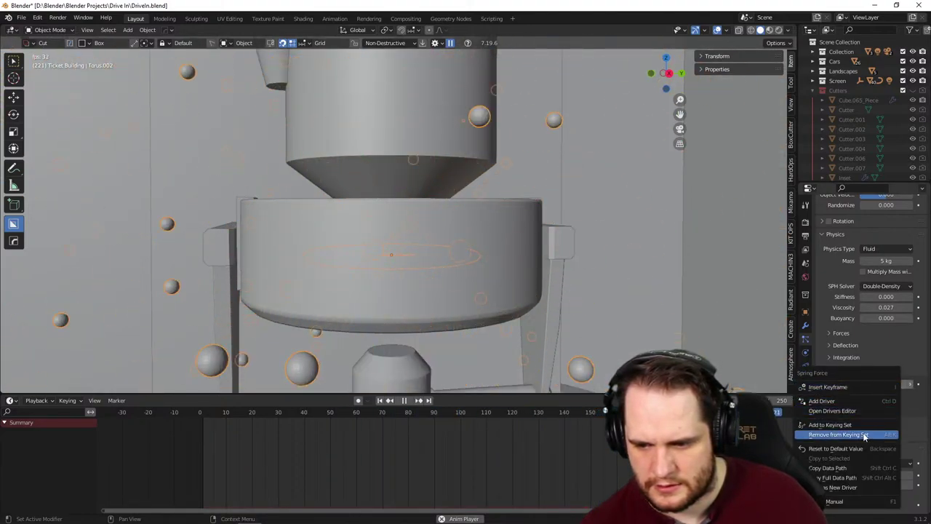
pyautogui.click(853, 405)
pyautogui.click(828, 370)
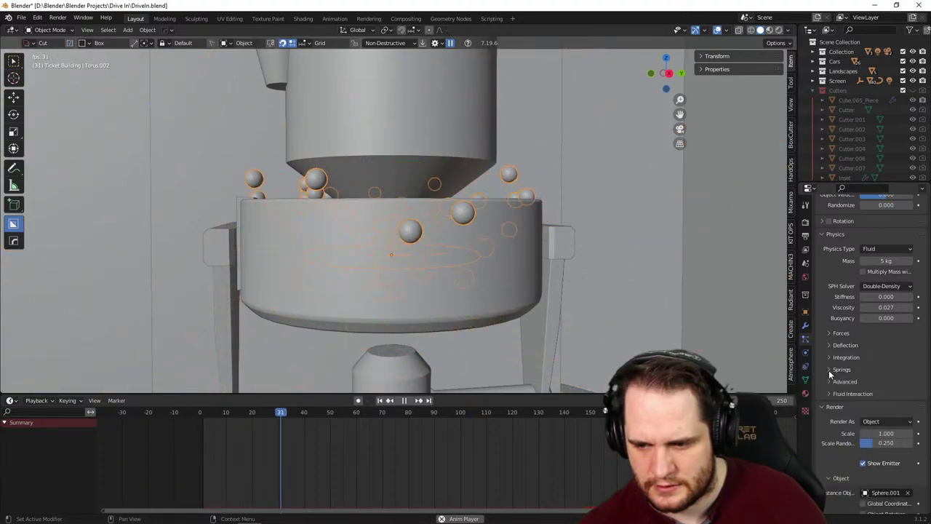
# - Raise the Integration timestep from 0.040 through 0.060 to 0.080
pyautogui.click(830, 357)
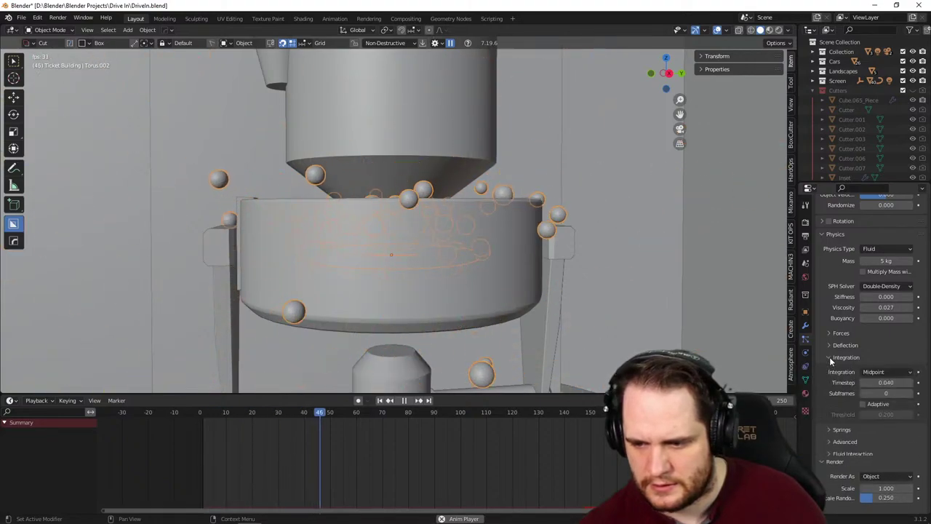
pyautogui.click(909, 382)
pyautogui.click(909, 382)
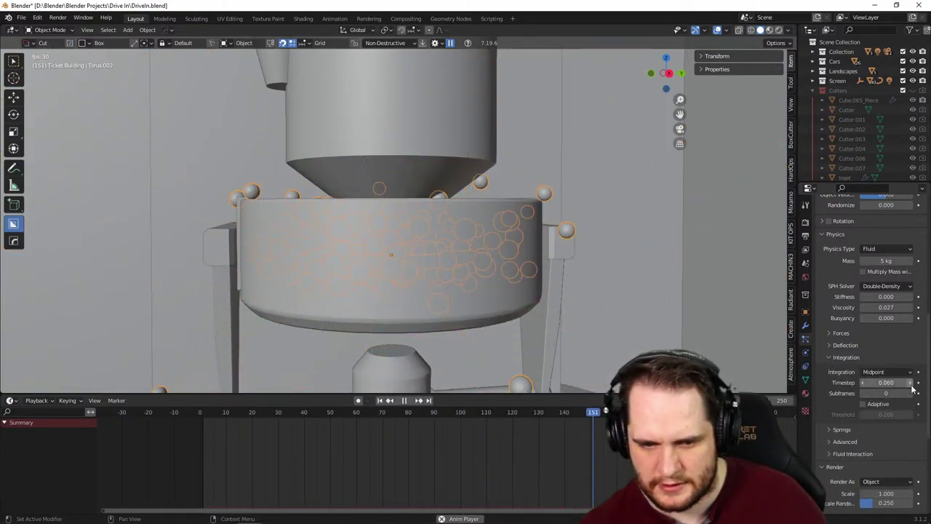
pyautogui.click(910, 382)
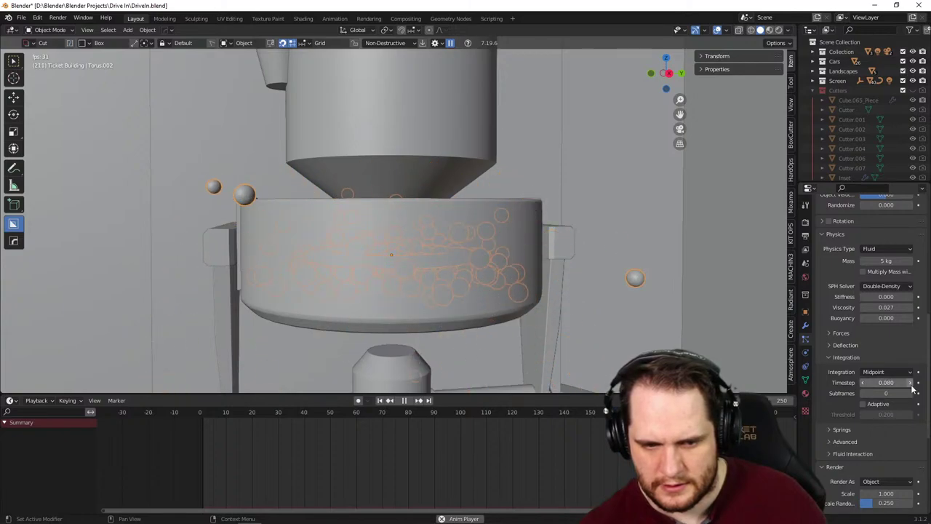
pyautogui.scroll(-3, 521, 299)
pyautogui.scroll(-3, 497, 288)
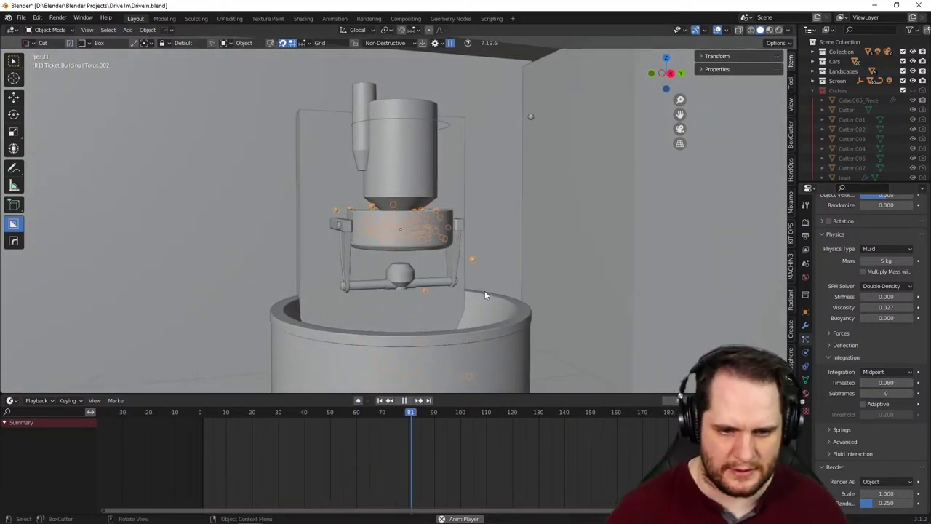
pyautogui.scroll(-3, 480, 299)
pyautogui.moveTo(479, 304); pyautogui.dragTo(432, 299, button='middle')
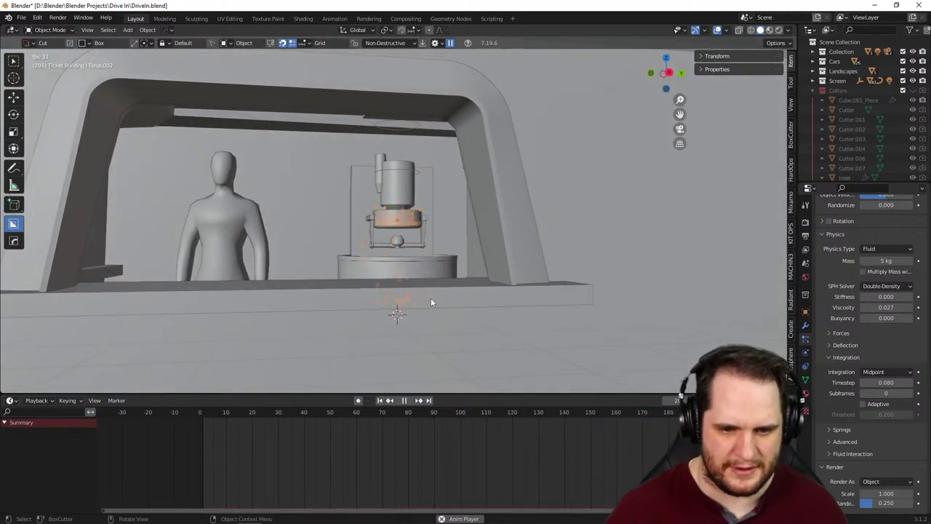
pyautogui.scroll(5, 431, 303)
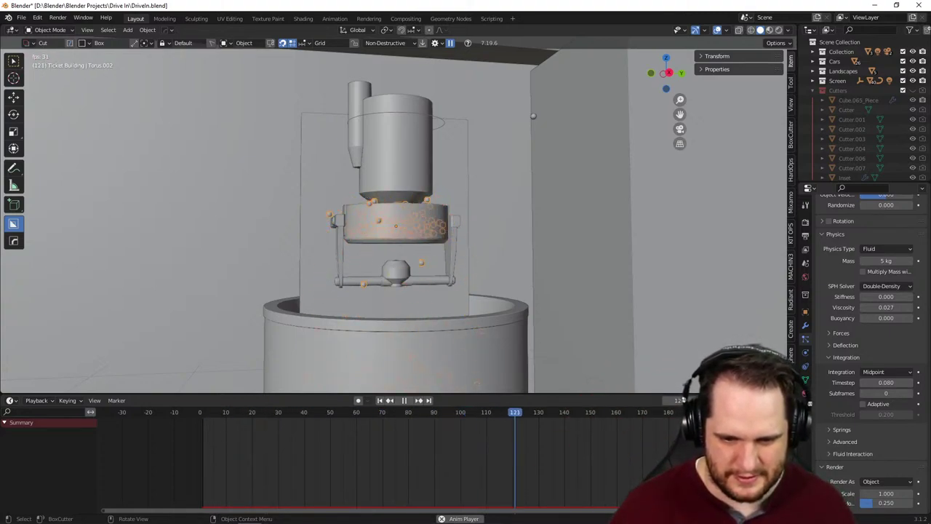
pyautogui.click(573, 271)
pyautogui.moveTo(577, 316); pyautogui.dragTo(582, 330, button='middle')
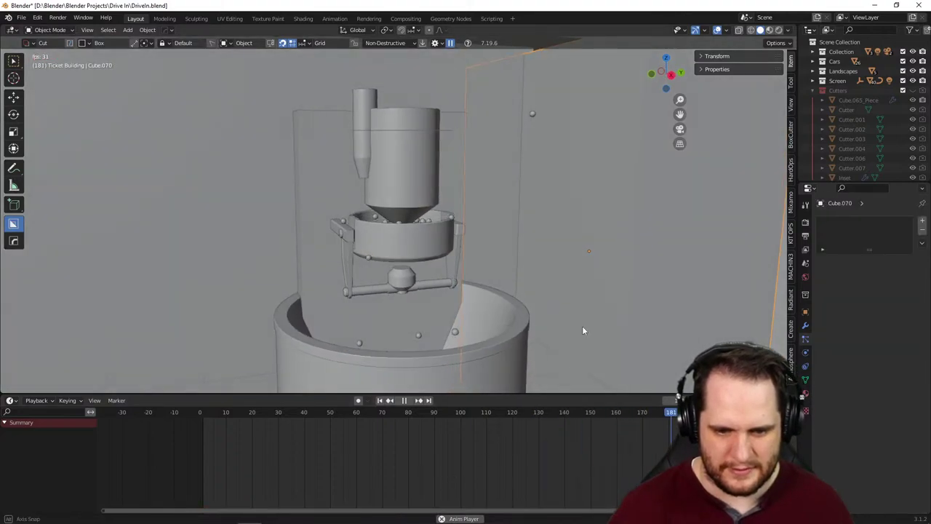
pyautogui.scroll(5, 582, 330)
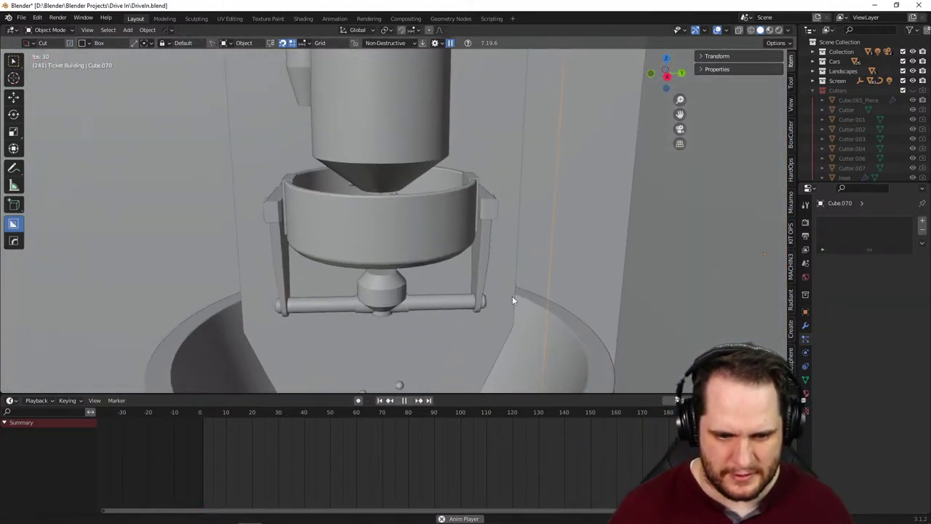
pyautogui.keyDown('shift'); pyautogui.moveTo(512, 300); pyautogui.dragTo(508, 207, button='middle'); pyautogui.keyUp('shift')
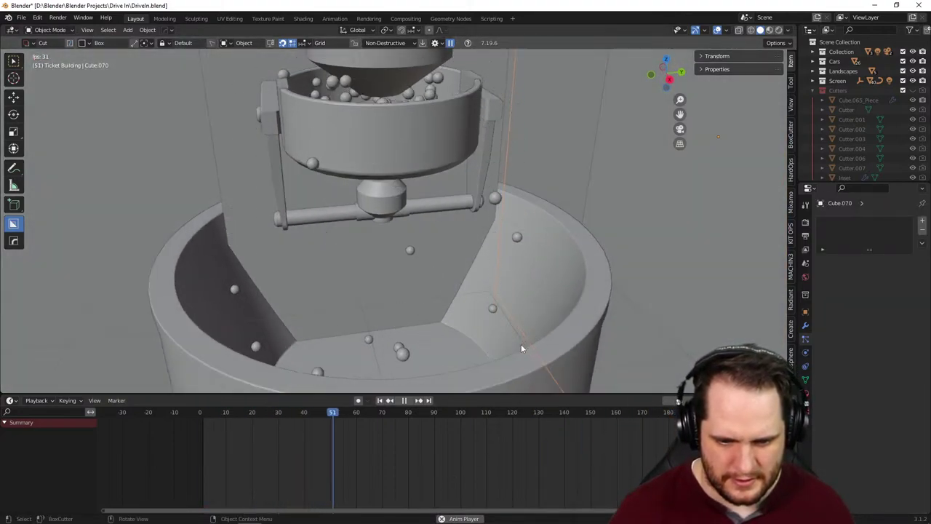
pyautogui.moveTo(521, 348); pyautogui.dragTo(465, 375, button='middle')
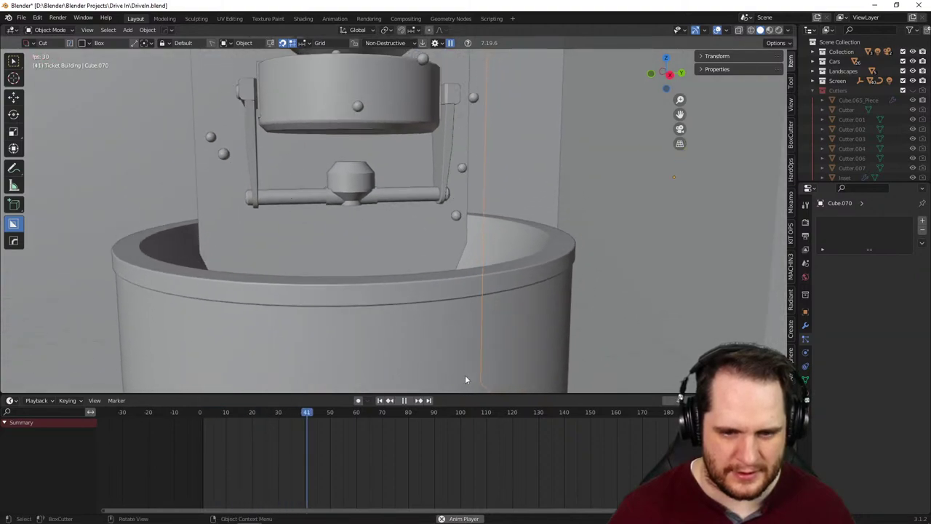
pyautogui.scroll(-5, 466, 371)
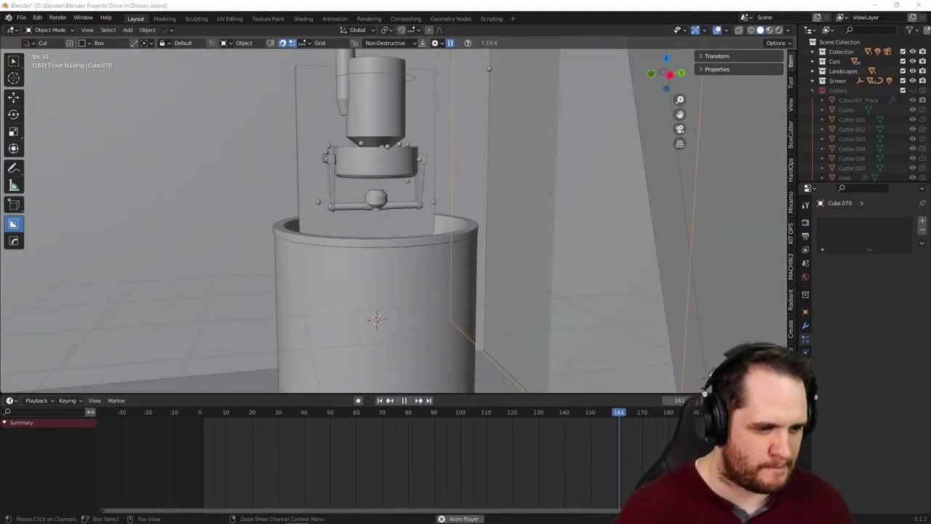
pyautogui.scroll(-5, 400, 335)
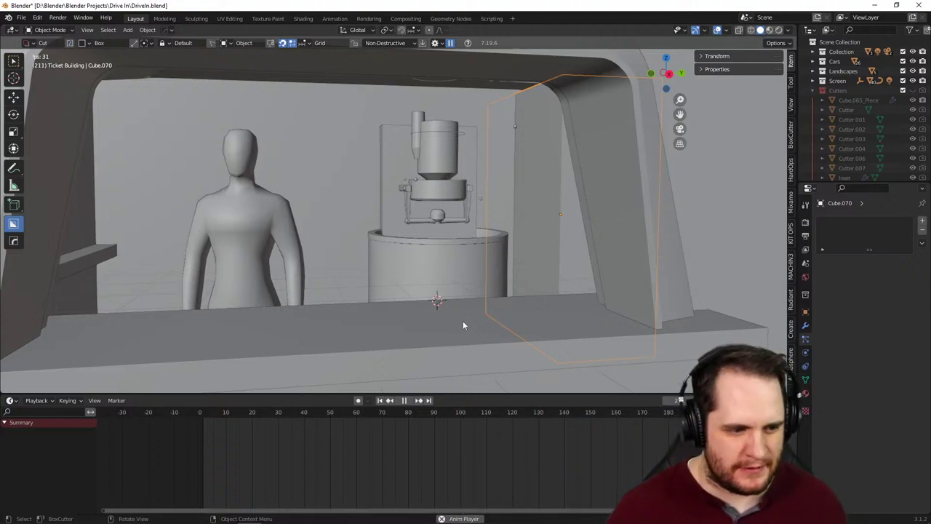
pyautogui.scroll(-6, 442, 324)
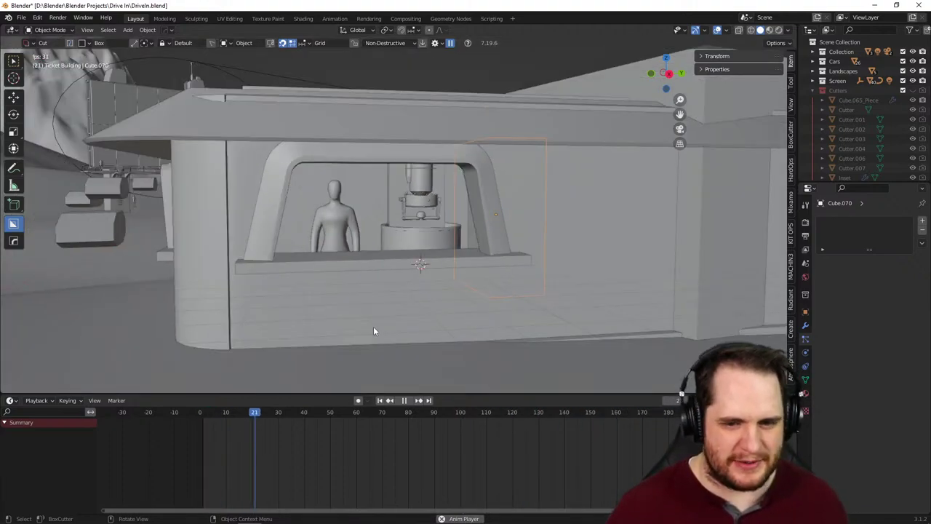
pyautogui.moveTo(373, 326); pyautogui.dragTo(311, 302, button='middle')
pyautogui.scroll(-4, 311, 303)
pyautogui.scroll(7, 313, 302)
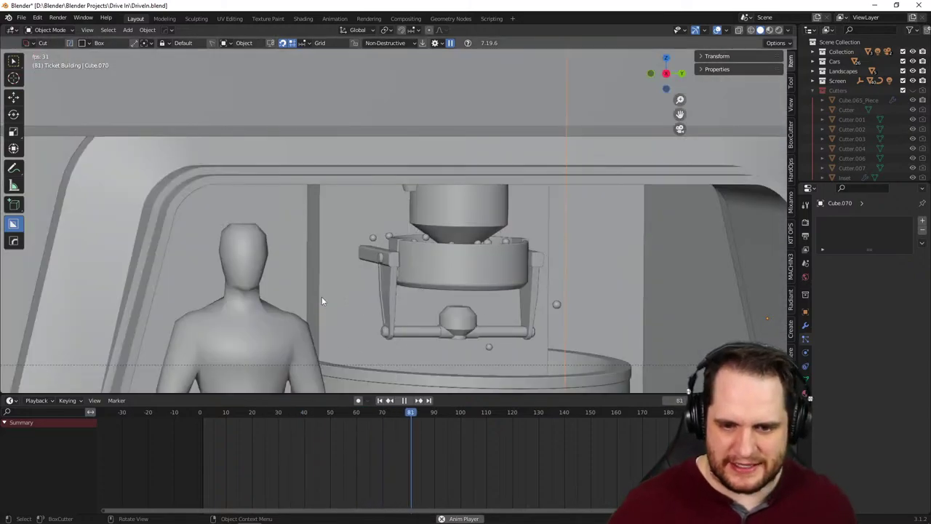
pyautogui.scroll(-2, 364, 276)
pyautogui.scroll(-3, 336, 233)
pyautogui.moveTo(336, 234); pyautogui.dragTo(543, 285, button='middle')
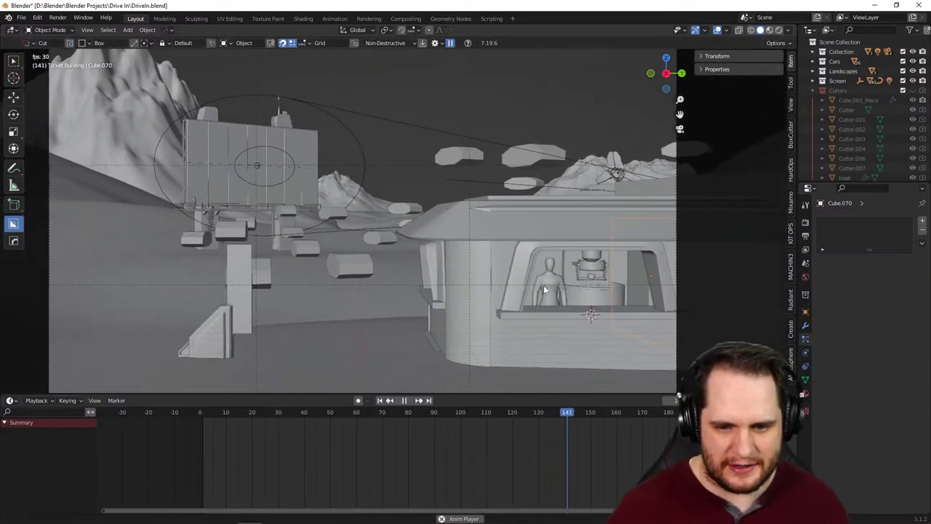
# - Switch to Camera view (Numpad 0) and zoom in on the ticket booth's popcorn machine
pyautogui.press('KP_0')
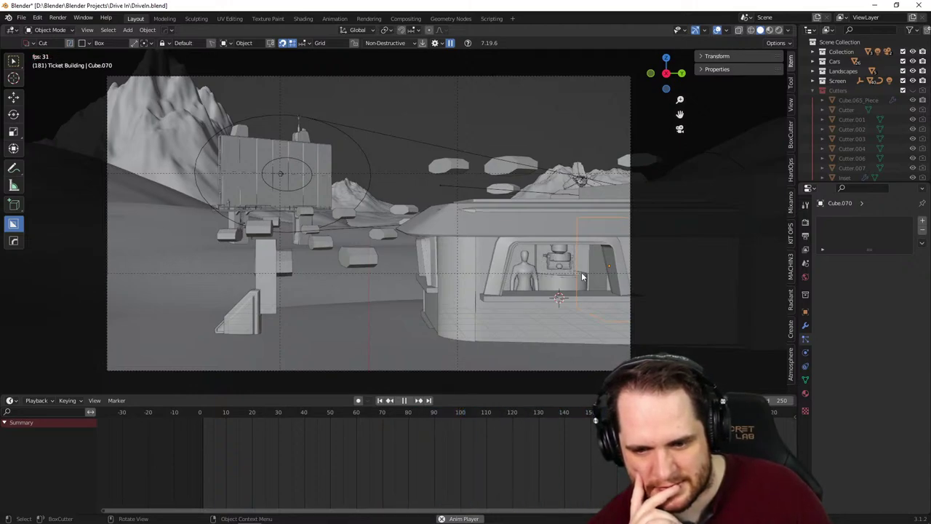
pyautogui.scroll(3, 566, 285)
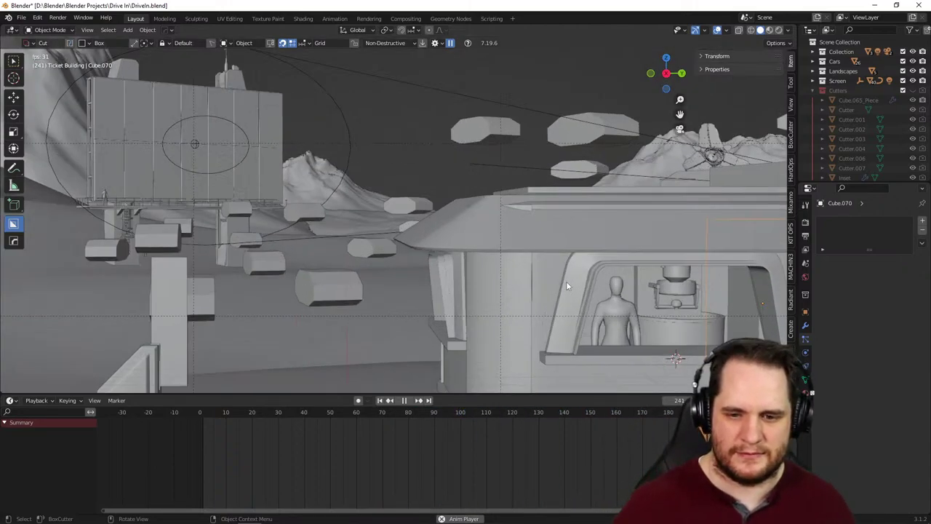
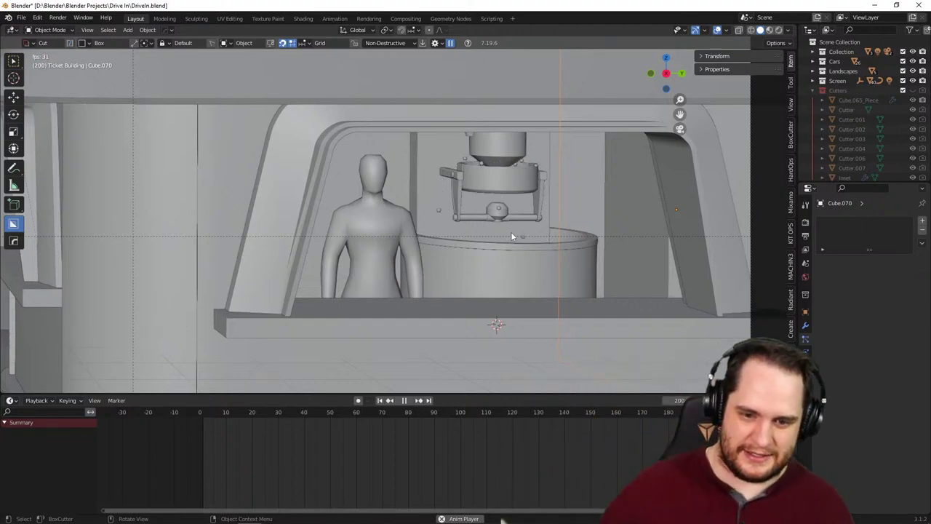
# - Orbit and zoom around the booth to view the popcorn machine from the left side
pyautogui.moveTo(511, 231); pyautogui.dragTo(478, 297, button='middle')
pyautogui.scroll(-4, 591, 290)
pyautogui.moveTo(591, 289); pyautogui.dragTo(583, 340, button='middle')
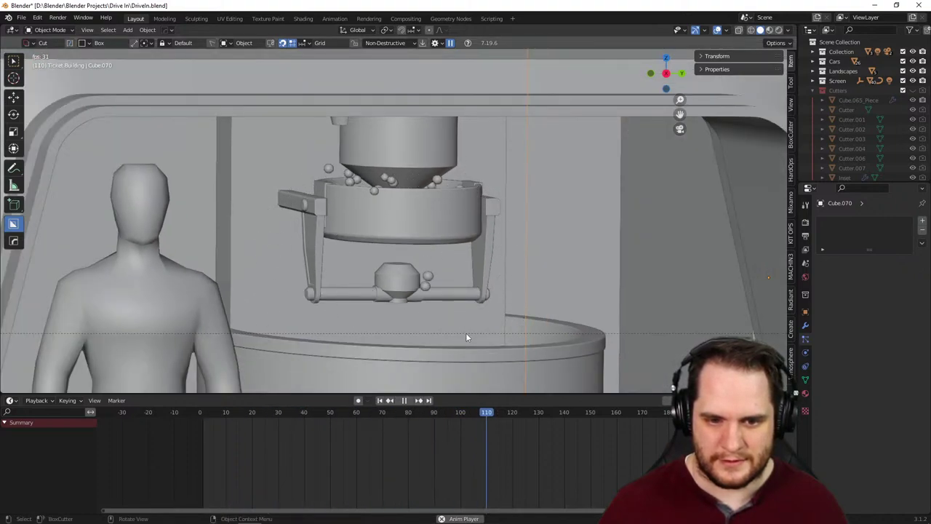
pyautogui.scroll(4, 466, 337)
pyautogui.scroll(-10, 500, 262)
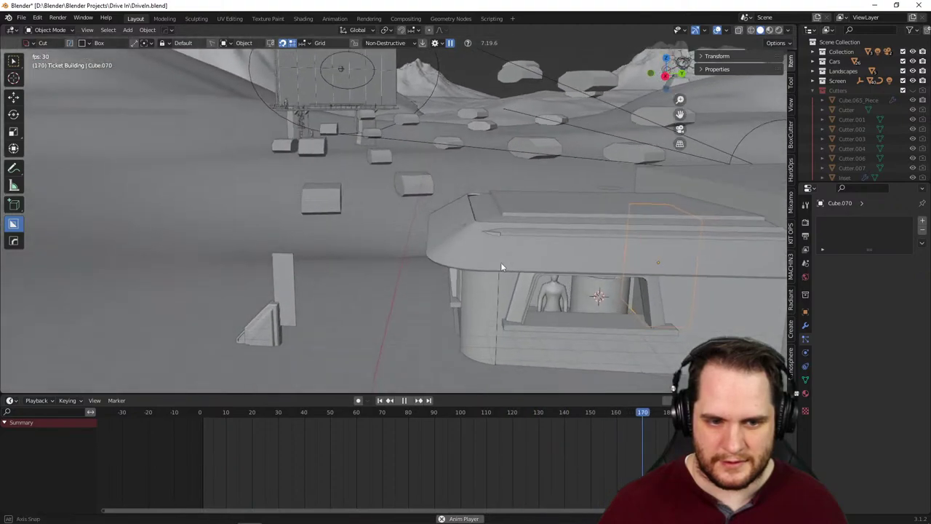
# - Select the popcorn kettle and frame it up close
pyautogui.click(602, 257)
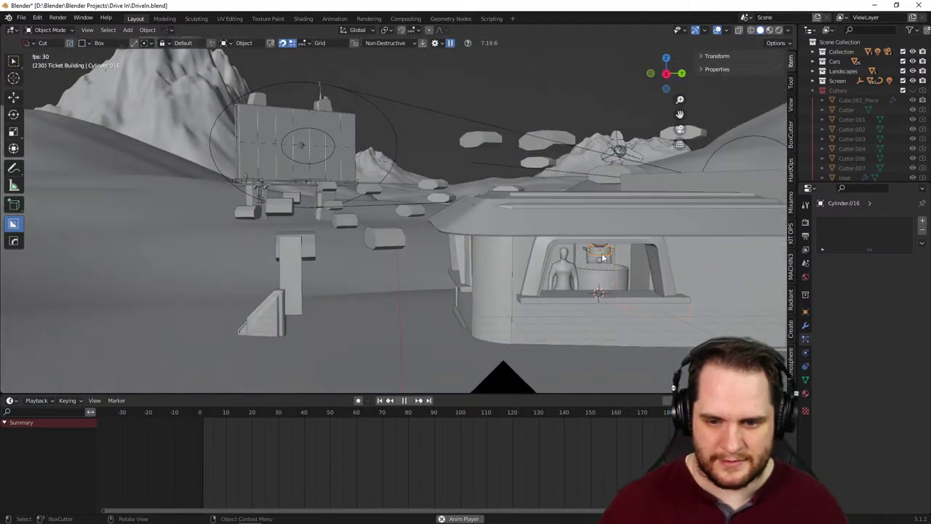
pyautogui.press('KP_Decimal')
pyautogui.moveTo(513, 171)
pyautogui.mouseDown(button='middle')
pyautogui.moveTo(501, 218)
pyautogui.moveTo(528, 171)
pyautogui.mouseUp(button='middle')
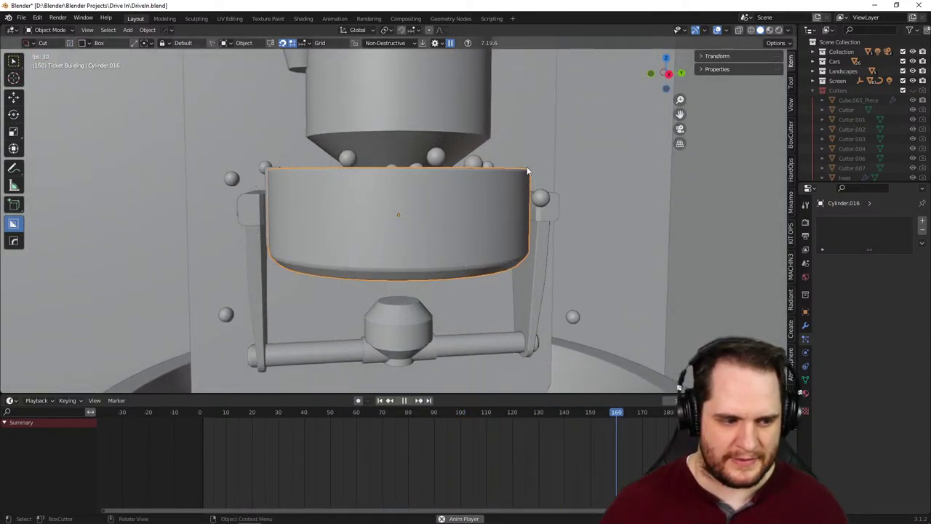
pyautogui.scroll(-10, 527, 181)
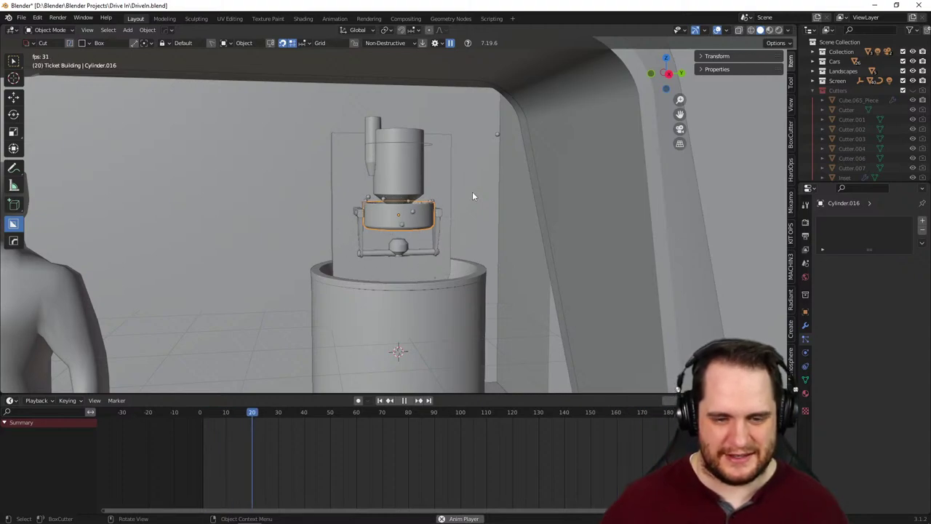
# - Orbit around the kettle from higher angles to watch the kernels popping
pyautogui.scroll(4, 472, 194)
pyautogui.moveTo(472, 194); pyautogui.dragTo(521, 238, button='middle')
pyautogui.scroll(2, 521, 238)
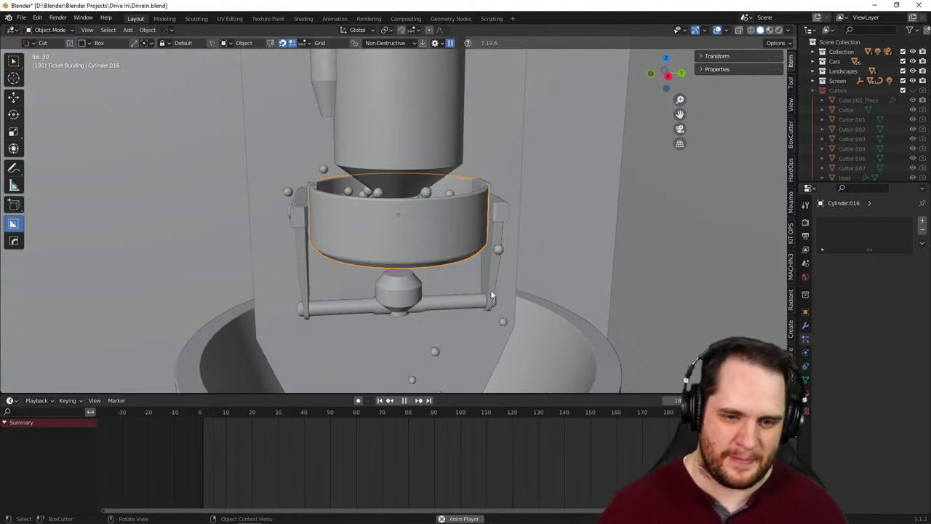
pyautogui.moveTo(490, 289); pyautogui.dragTo(518, 281, button='middle')
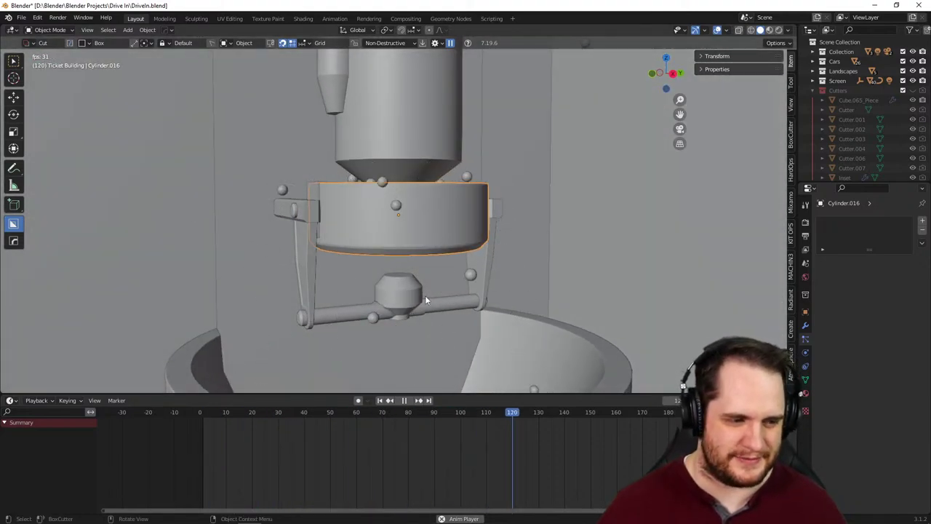
pyautogui.moveTo(425, 296); pyautogui.dragTo(378, 310, button='middle')
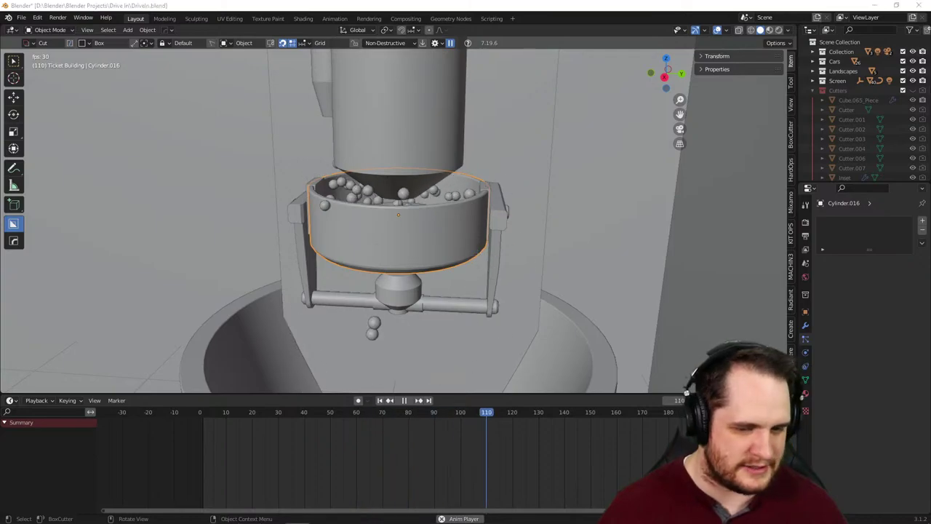
pyautogui.moveTo(470, 290)
pyautogui.mouseDown(button='middle')
pyautogui.moveTo(554, 282)
pyautogui.moveTo(571, 305)
pyautogui.moveTo(484, 295)
pyautogui.moveTo(468, 272)
pyautogui.mouseUp(button='middle')
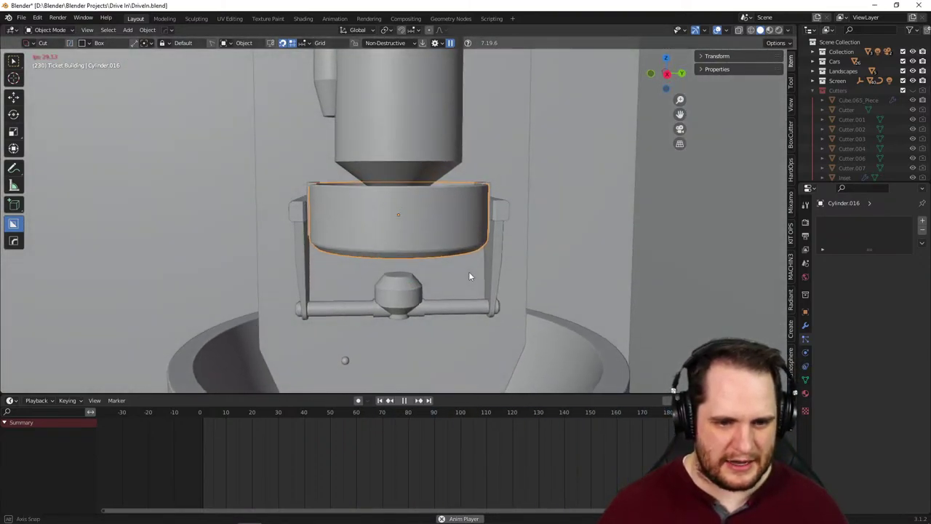
# - Orbit and zoom down onto the tub below the machine
pyautogui.scroll(-3, 452, 284)
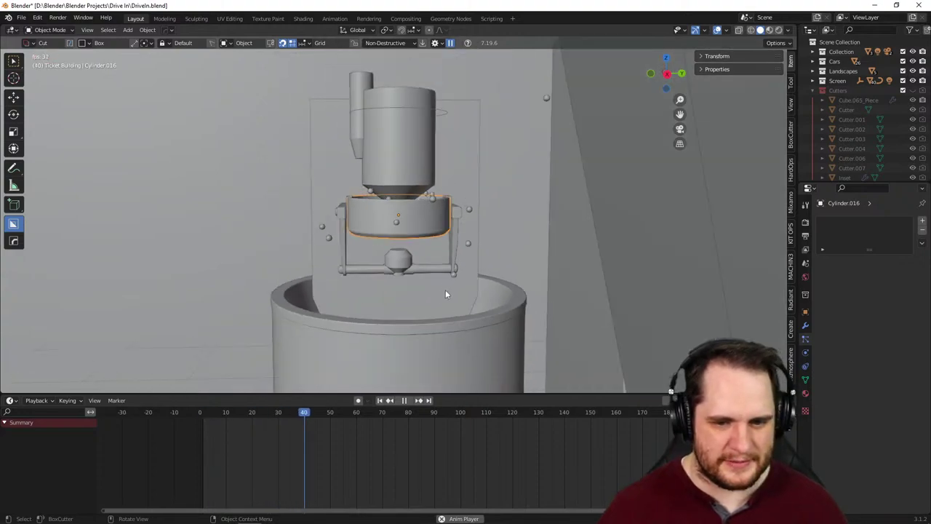
pyautogui.moveTo(400, 304); pyautogui.dragTo(413, 322, button='middle')
pyautogui.scroll(-2, 412, 321)
pyautogui.scroll(3, 417, 291)
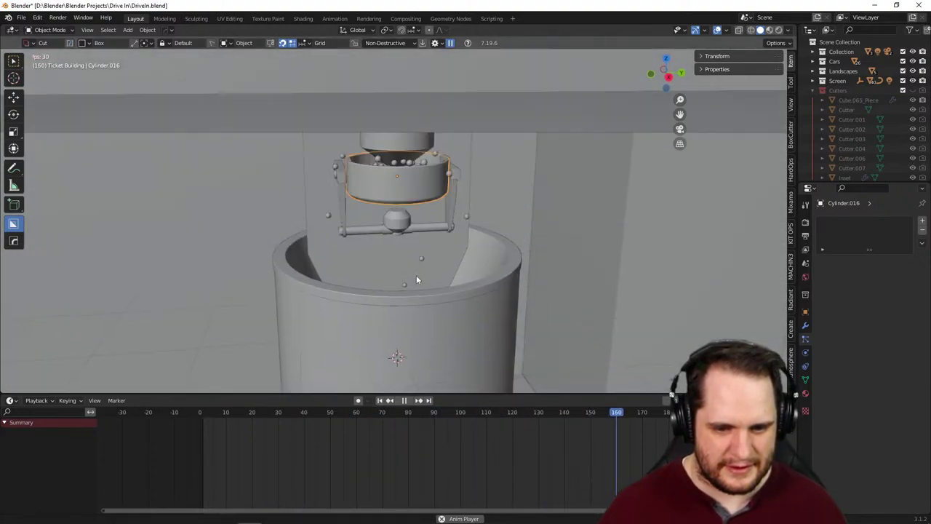
pyautogui.moveTo(416, 275); pyautogui.dragTo(418, 253, button='middle')
pyautogui.scroll(5, 418, 253)
pyautogui.moveTo(394, 297)
pyautogui.mouseDown(button='middle')
pyautogui.moveTo(402, 323)
pyautogui.moveTo(390, 259)
pyautogui.moveTo(389, 283)
pyautogui.mouseUp(button='middle')
# - Select the bucket under the popcorn machine and show its physics collision settings
pyautogui.click(287, 340)
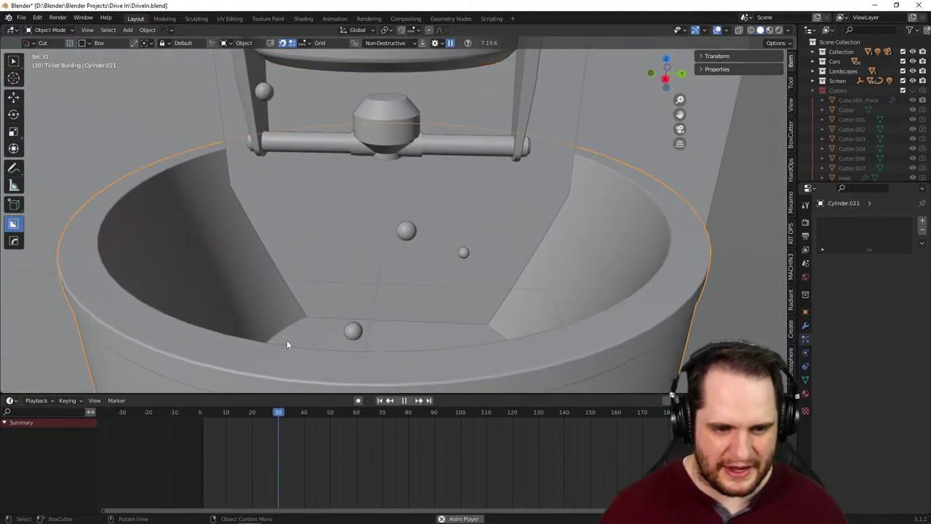
pyautogui.click(808, 325)
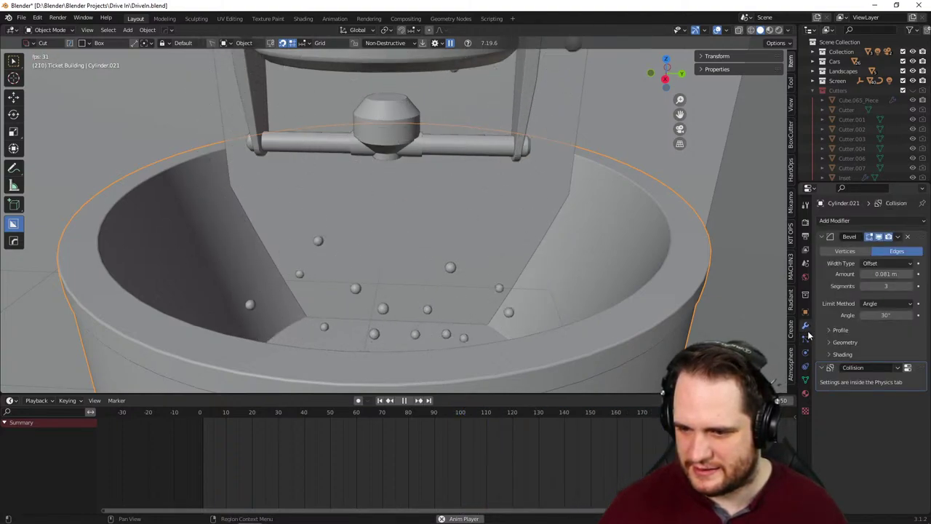
pyautogui.click(806, 353)
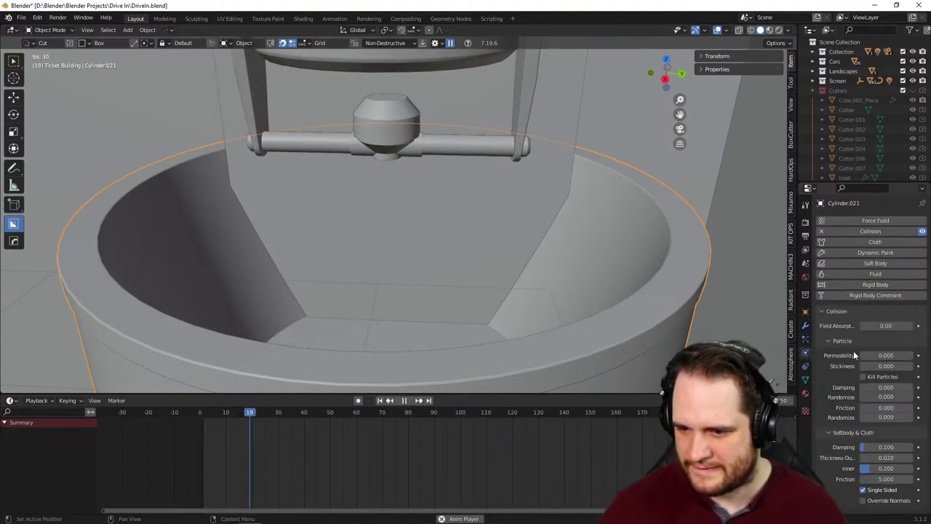
# - Set the collision Stickiness to 10, then lower it to 9.2 and view the tub
pyautogui.click(881, 366)
pyautogui.write('10')
pyautogui.press('Return')
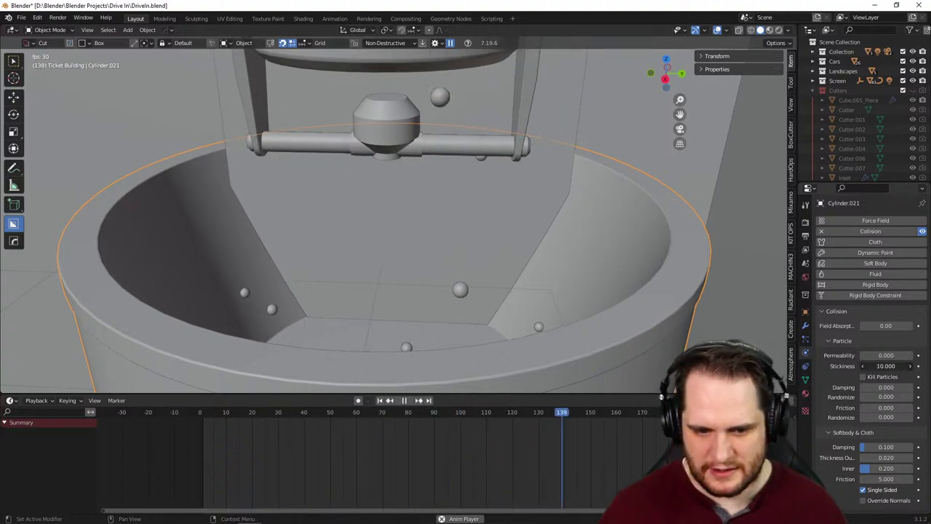
pyautogui.moveTo(886, 366); pyautogui.dragTo(873, 366)
pyautogui.moveTo(437, 305); pyautogui.dragTo(359, 274, button='middle')
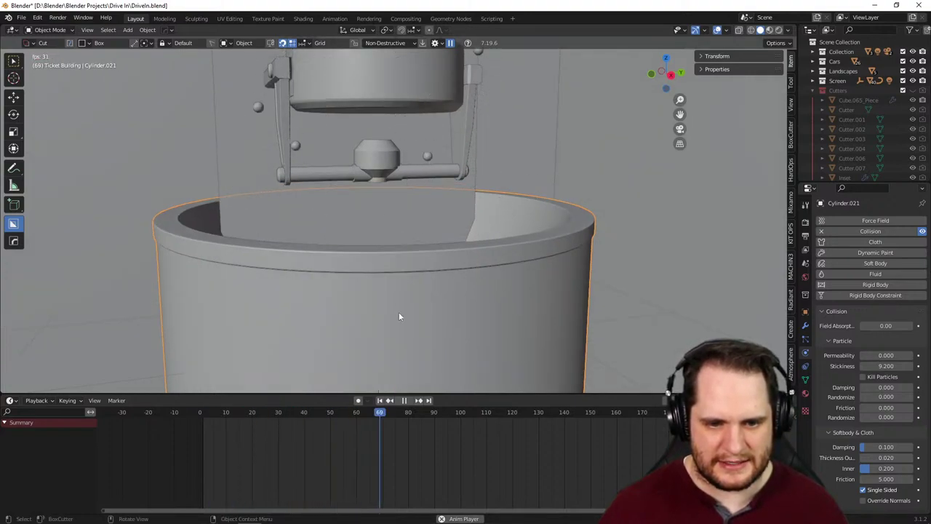
pyautogui.scroll(-2, 391, 269)
pyautogui.moveTo(391, 269); pyautogui.dragTo(480, 266, button='middle')
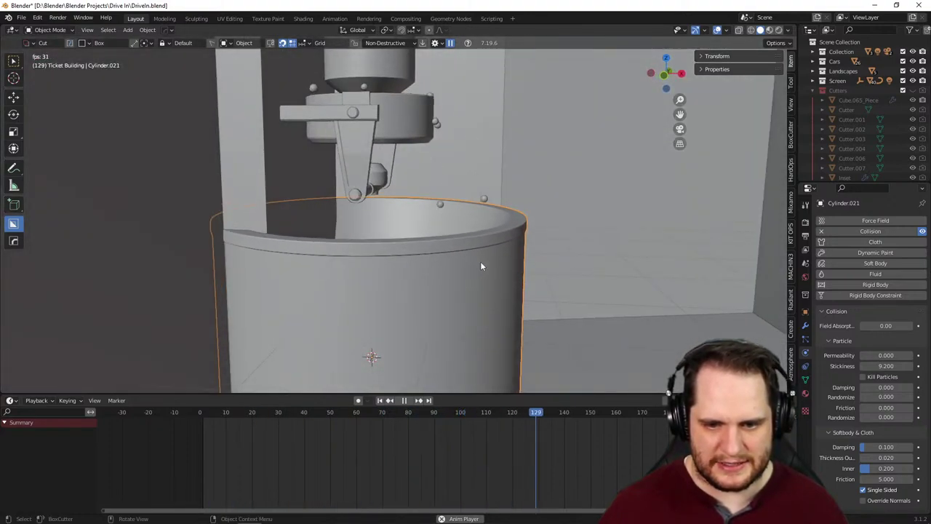
# - Stop playback and step through the simulation frames back to frame 88
pyautogui.press('space')
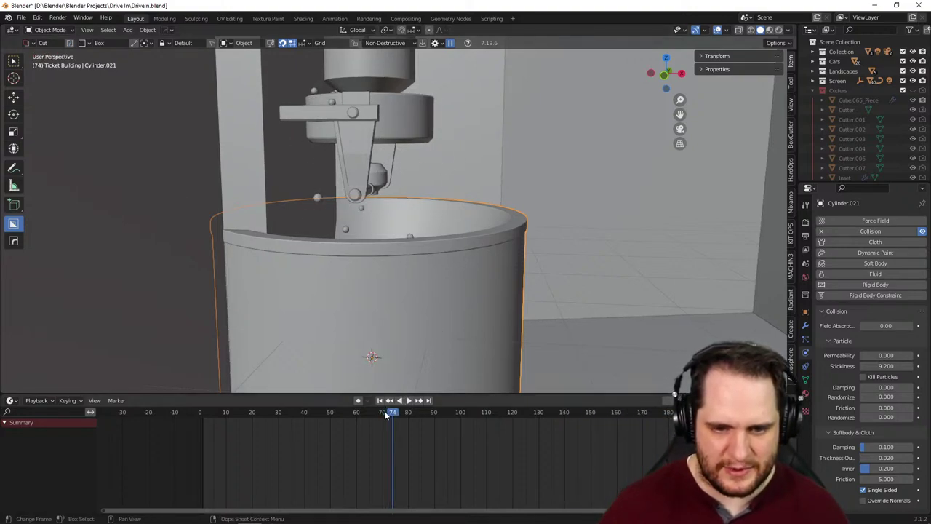
pyautogui.press('Right')
pyautogui.press('Right')
pyautogui.press('Right')
pyautogui.press('Right')
pyautogui.press('Right')
pyautogui.press('Right')
pyautogui.press('Right')
pyautogui.press('Right')
pyautogui.press('Right')
pyautogui.press('Right')
pyautogui.press('Right')
pyautogui.press('Right')
pyautogui.press('Right')
pyautogui.press('Right')
pyautogui.press('Right')
pyautogui.press('Right')
pyautogui.press('Right')
pyautogui.press('Right')
pyautogui.press('Right')
pyautogui.press('Right')
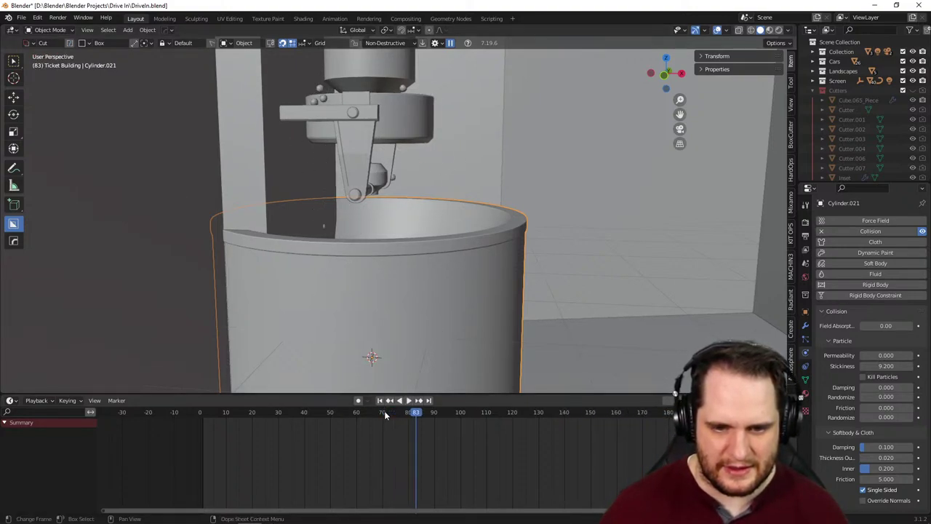
pyautogui.press('Left')
pyautogui.press('Left')
pyautogui.press('Left')
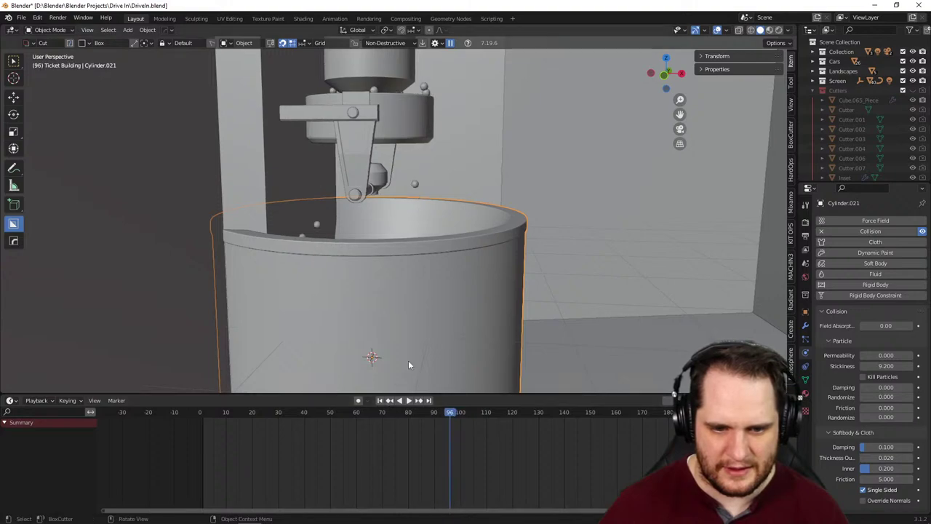
pyautogui.press('Left')
pyautogui.press('Left')
pyautogui.press('Left')
pyautogui.moveTo(440, 290); pyautogui.dragTo(325, 321, button='middle')
pyautogui.press('Left')
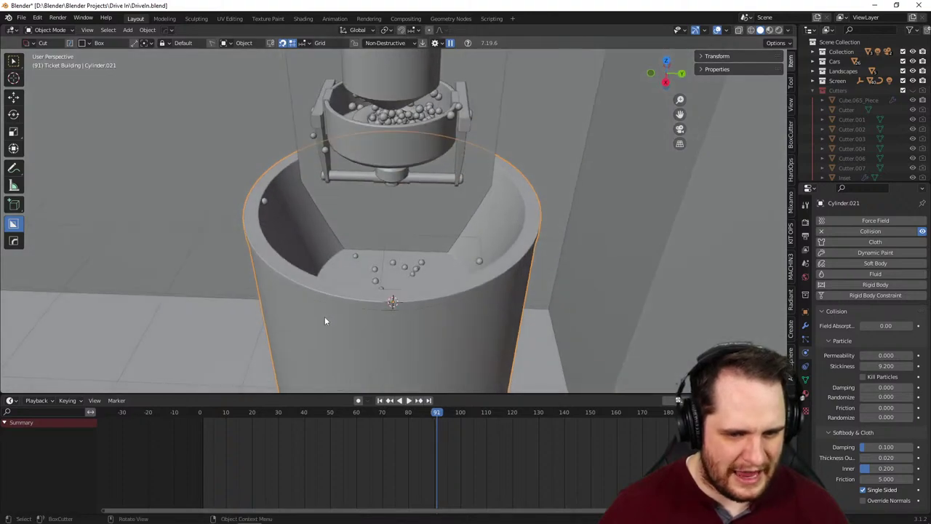
pyautogui.press('Left')
pyautogui.press('Left')
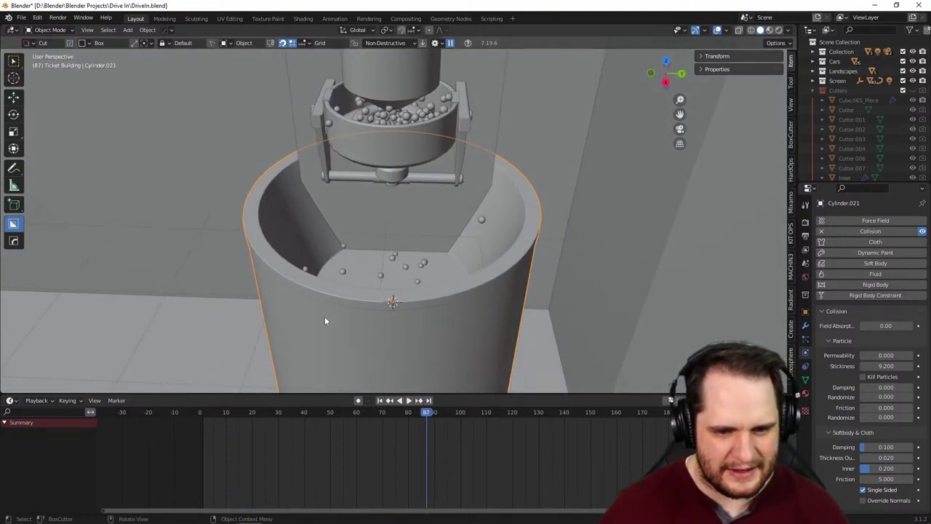
pyautogui.press('Right')
pyautogui.press('Right')
pyautogui.press('Right')
pyautogui.press('Right')
pyautogui.press('Right')
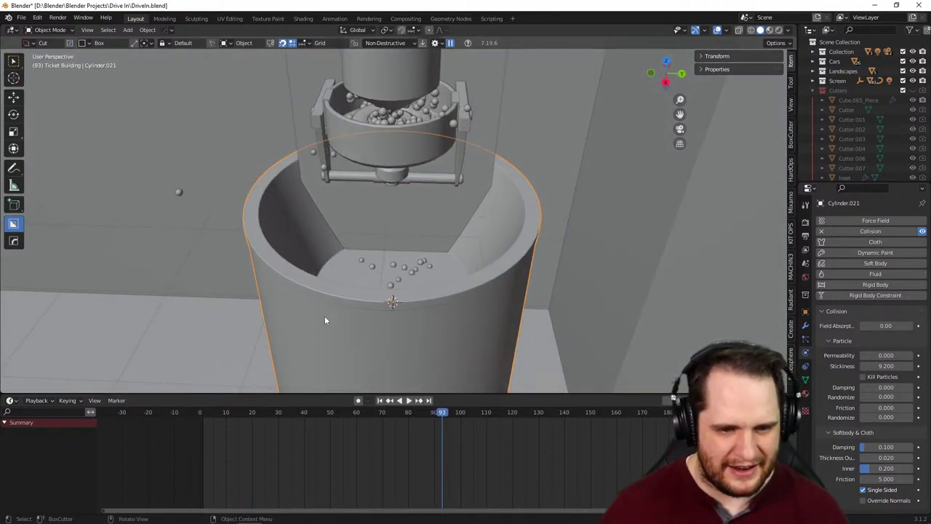
pyautogui.press('Left')
pyautogui.press('Left')
pyautogui.press('Left')
pyautogui.press('Left')
pyautogui.press('Left')
pyautogui.press('Left')
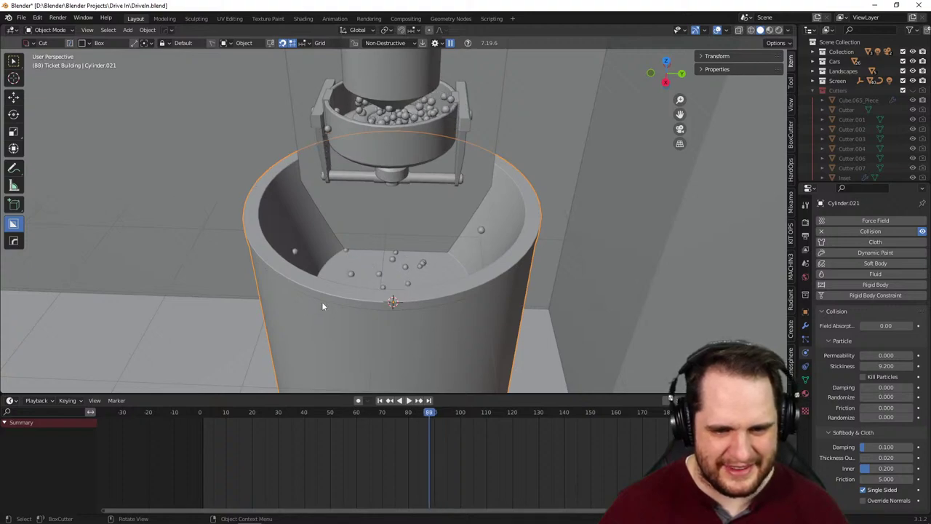
# - Lower the bucket's Stickiness to 0.4 and replay the popcorn simulation
pyautogui.moveTo(886, 366); pyautogui.dragTo(862, 366)
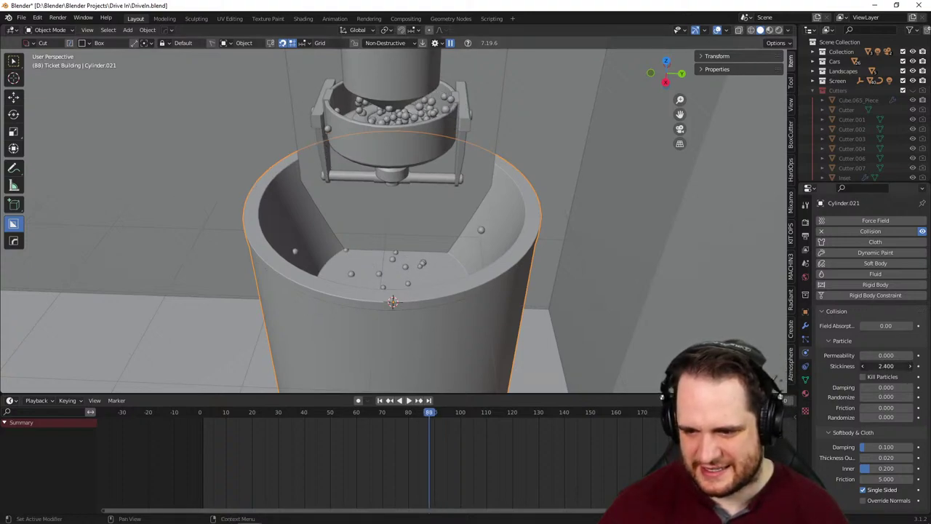
pyautogui.press('space')
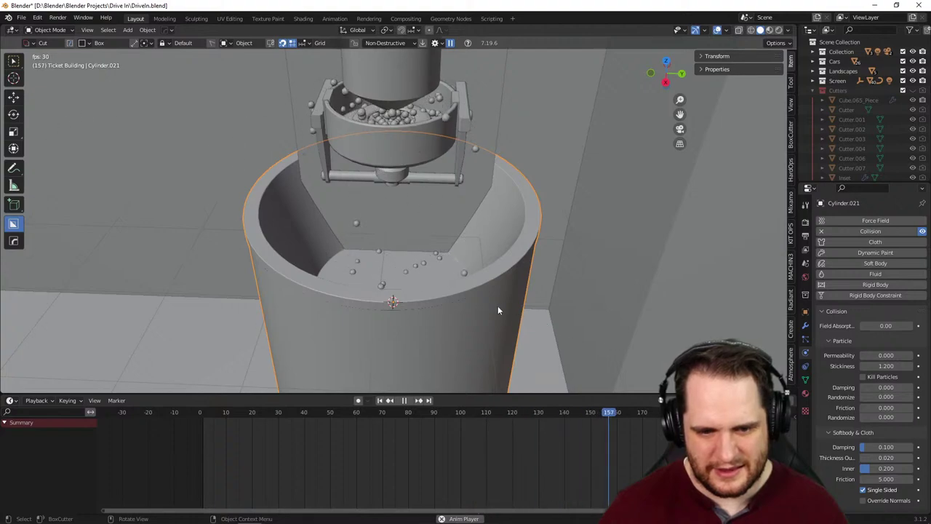
pyautogui.moveTo(476, 304); pyautogui.dragTo(488, 291, button='middle')
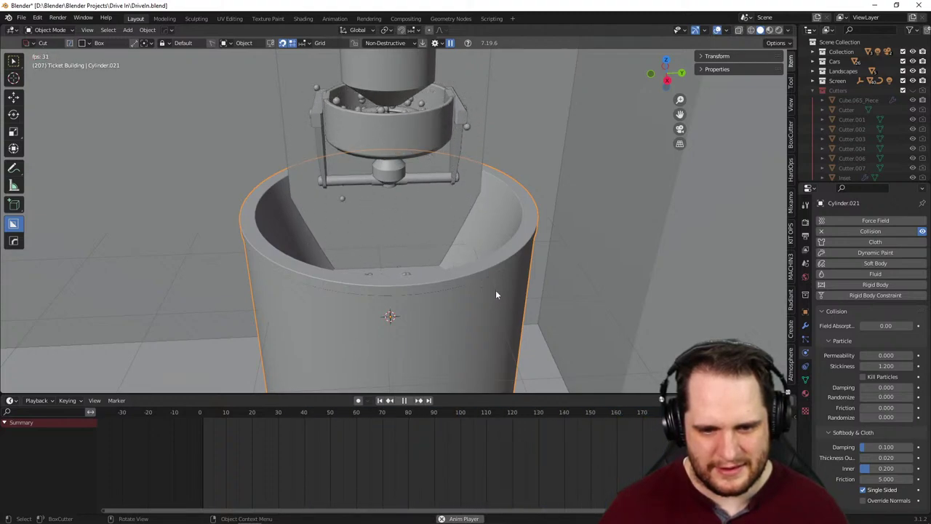
pyautogui.press('space')
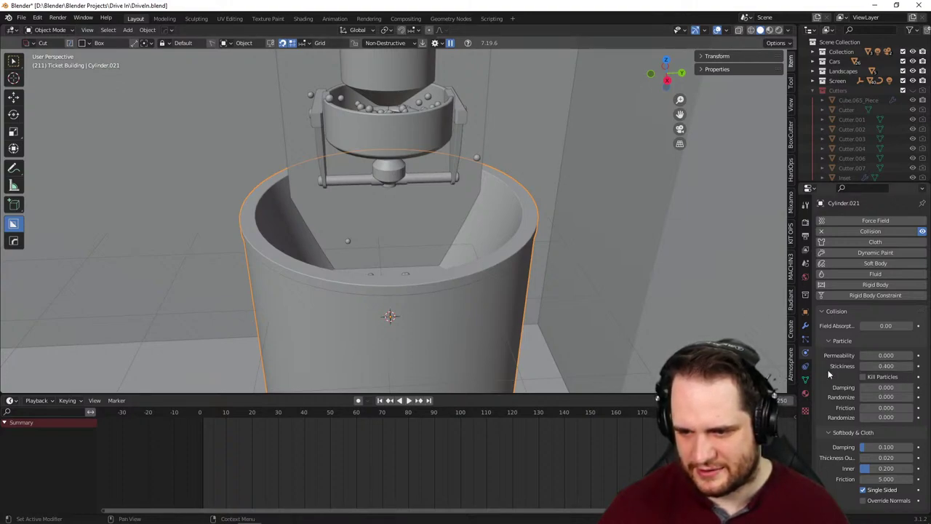
pyautogui.press('space')
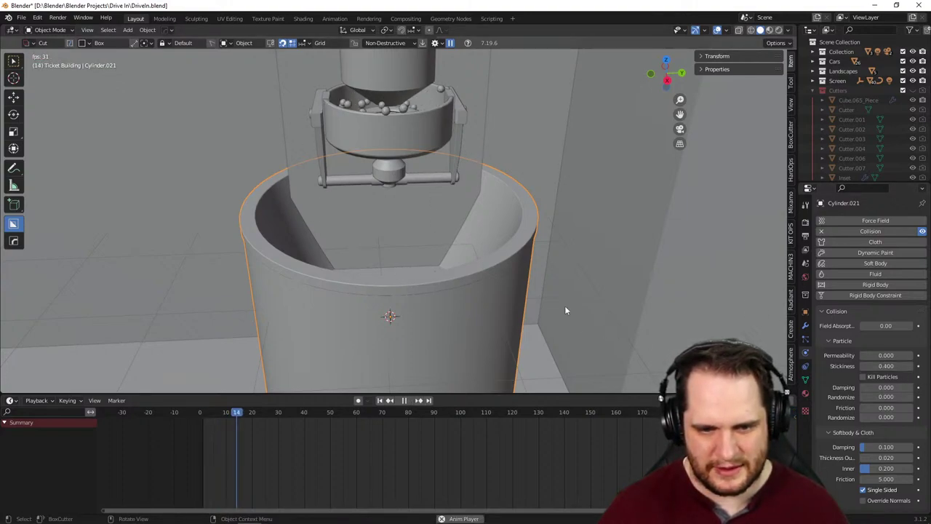
pyautogui.scroll(5, 509, 299)
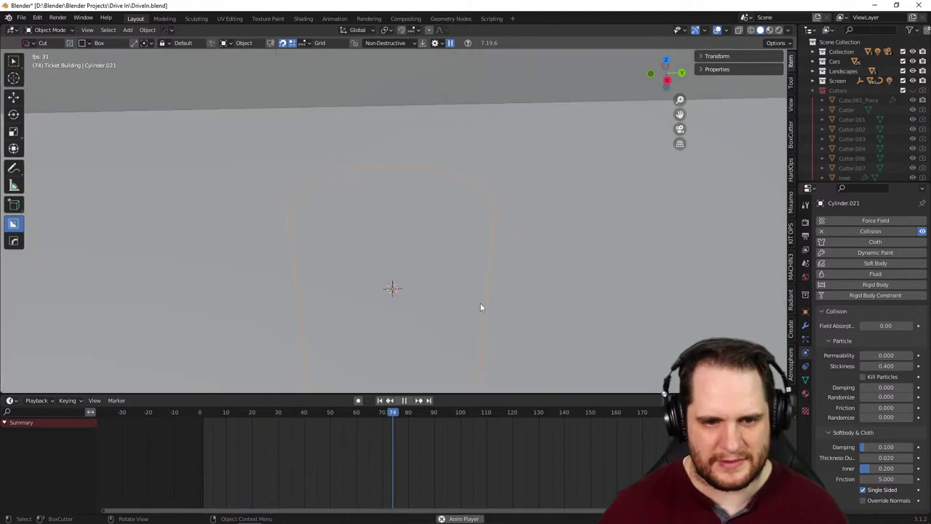
pyautogui.scroll(-5, 501, 269)
pyautogui.scroll(3, 494, 278)
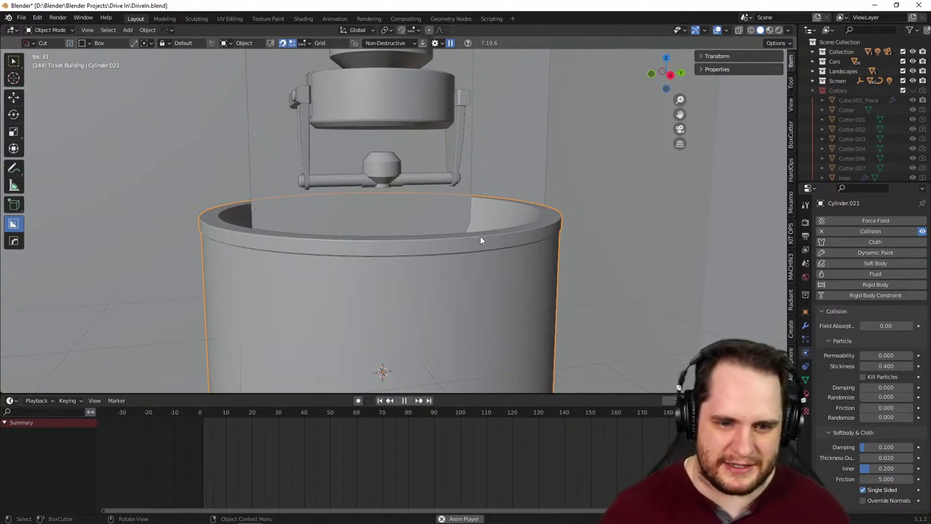
pyautogui.moveTo(479, 245)
pyautogui.mouseDown(button='middle')
pyautogui.moveTo(552, 245)
pyautogui.moveTo(462, 242)
pyautogui.mouseUp(button='middle')
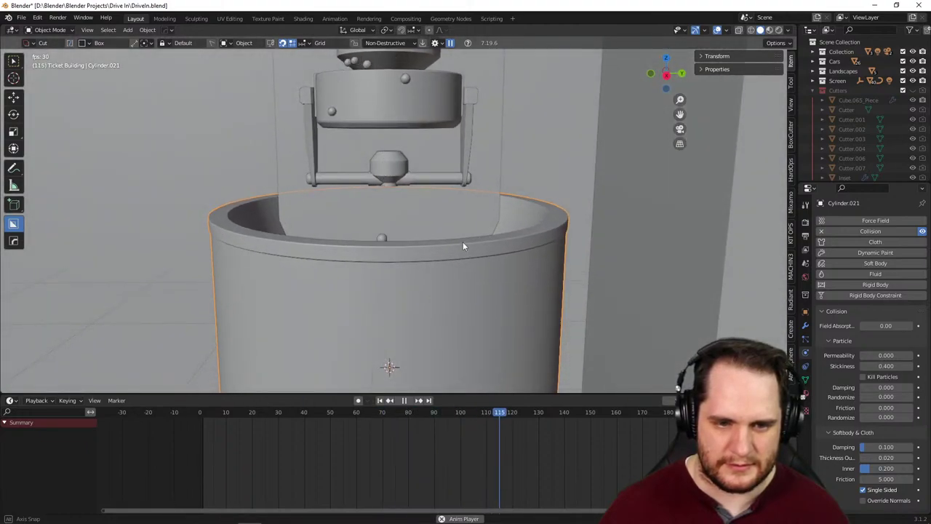
pyautogui.scroll(-2, 463, 245)
pyautogui.scroll(2, 469, 246)
pyautogui.scroll(-1, 495, 243)
pyautogui.scroll(1, 471, 245)
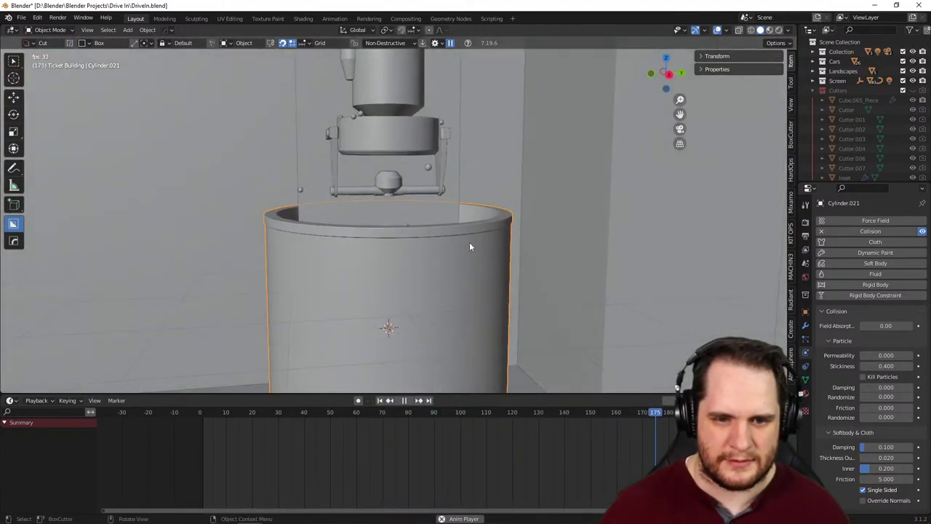
pyautogui.moveTo(473, 264); pyautogui.dragTo(449, 324, button='middle')
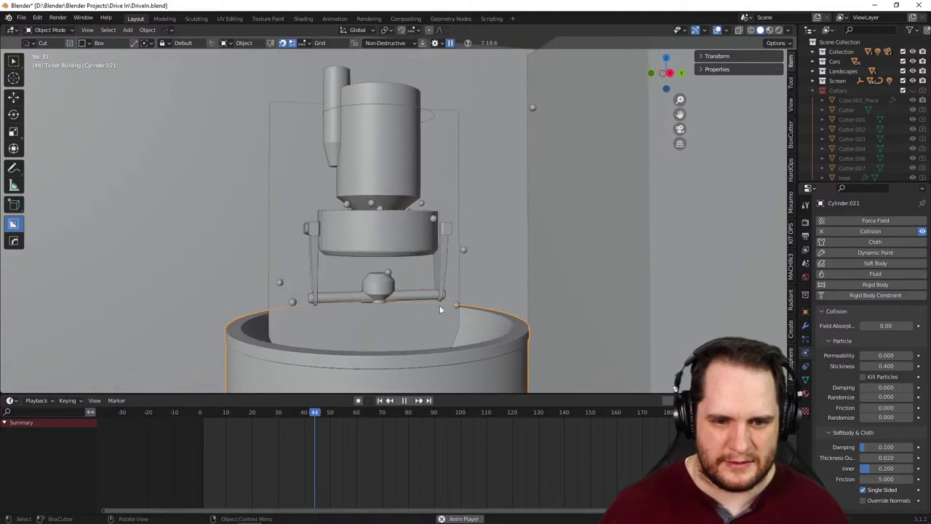
pyautogui.scroll(3, 440, 305)
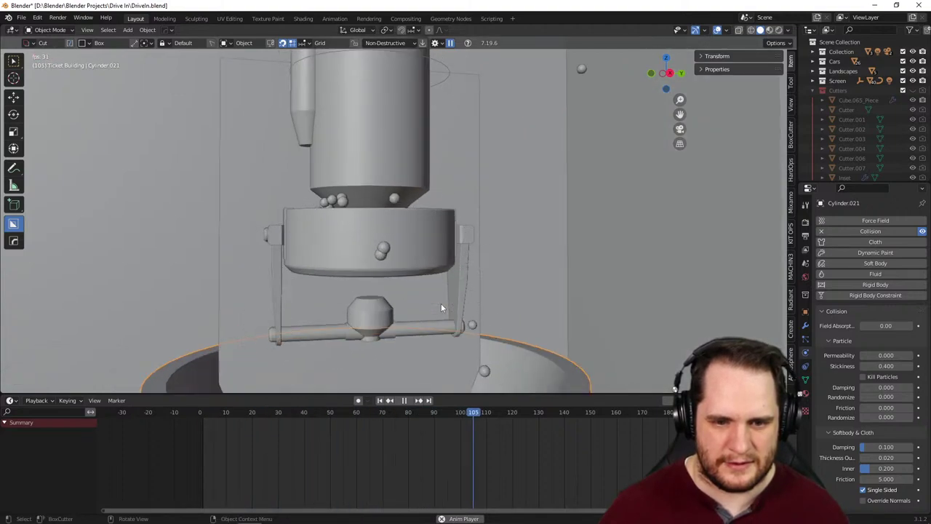
pyautogui.moveTo(442, 301); pyautogui.dragTo(460, 234, button='middle')
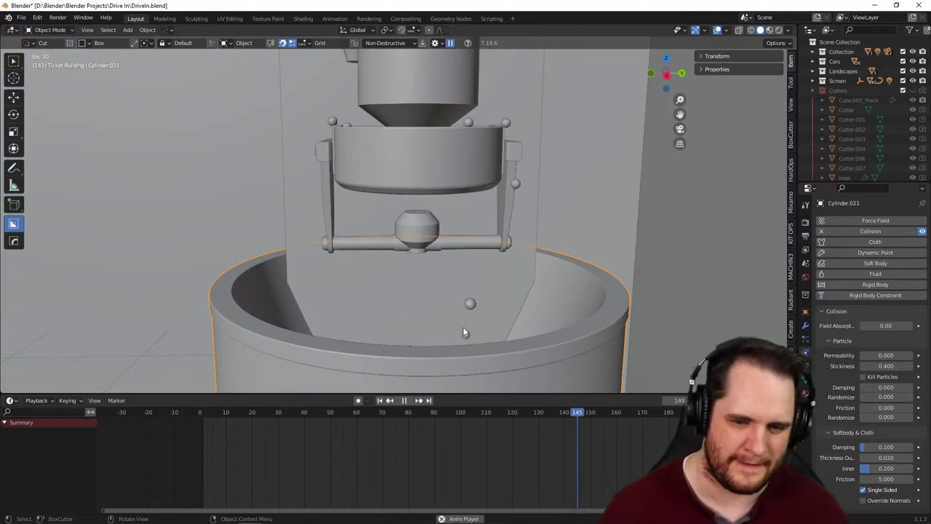
pyautogui.moveTo(489, 278); pyautogui.dragTo(451, 265, button='middle')
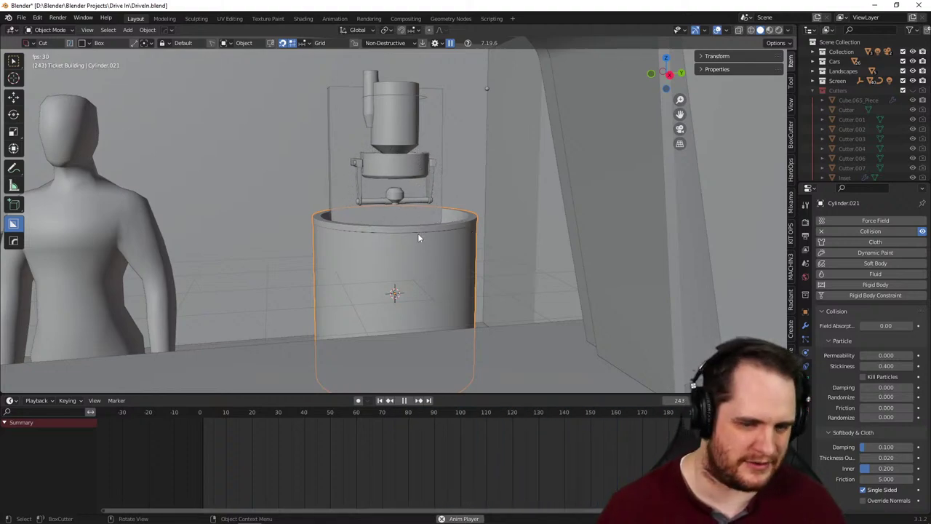
pyautogui.scroll(-5, 418, 236)
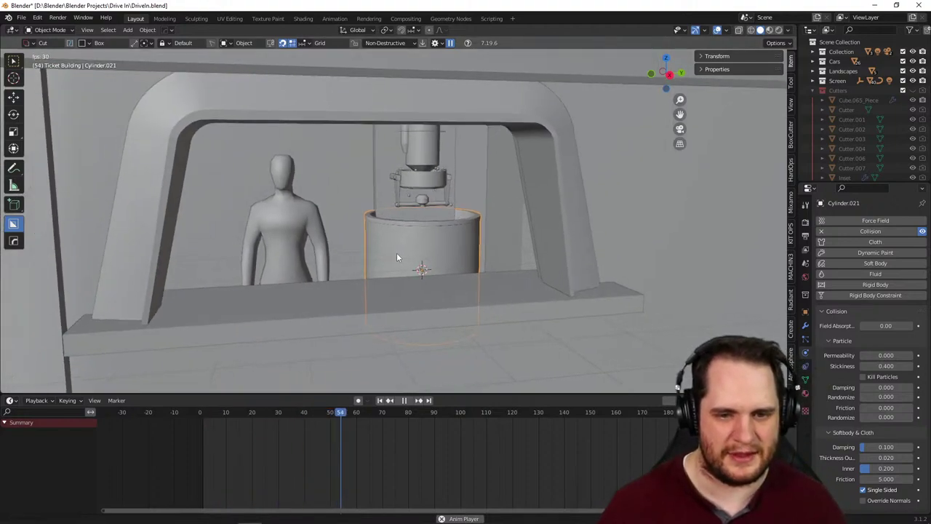
pyautogui.moveTo(397, 257); pyautogui.dragTo(402, 250, button='middle')
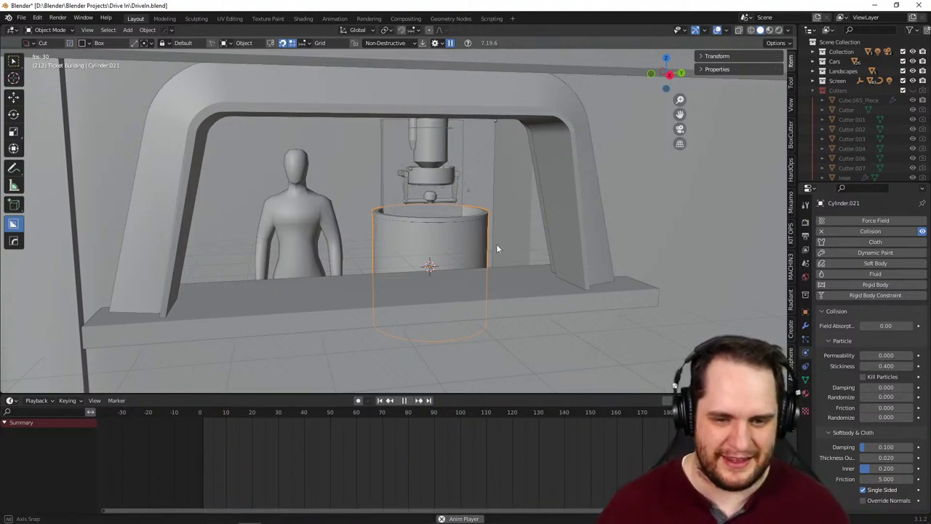
pyautogui.scroll(5, 495, 248)
pyautogui.moveTo(496, 250); pyautogui.dragTo(509, 292, button='middle')
pyautogui.scroll(-6, 462, 295)
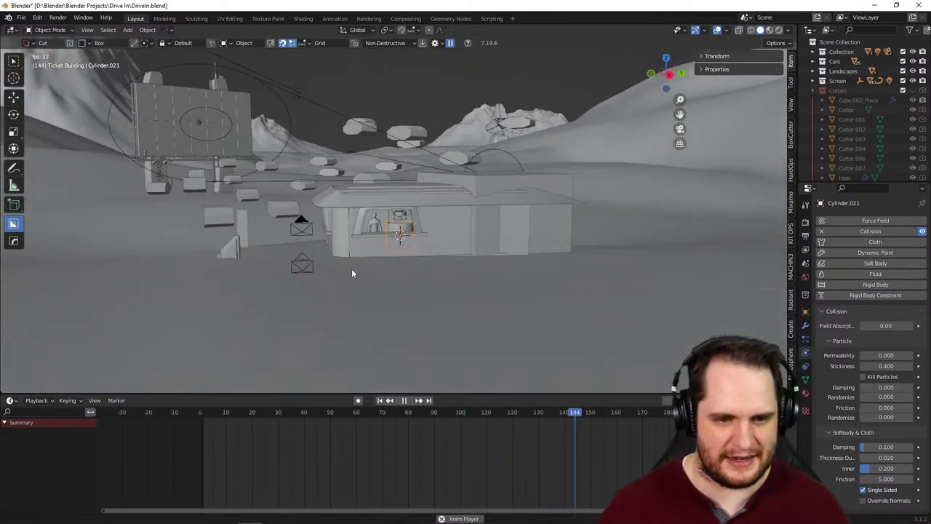
pyautogui.moveTo(353, 270); pyautogui.dragTo(337, 288, button='middle')
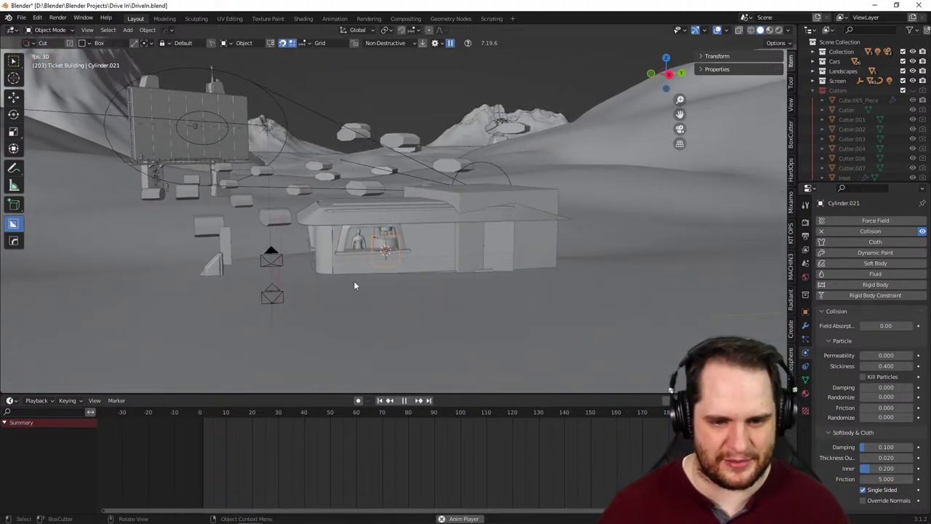
pyautogui.scroll(10, 354, 286)
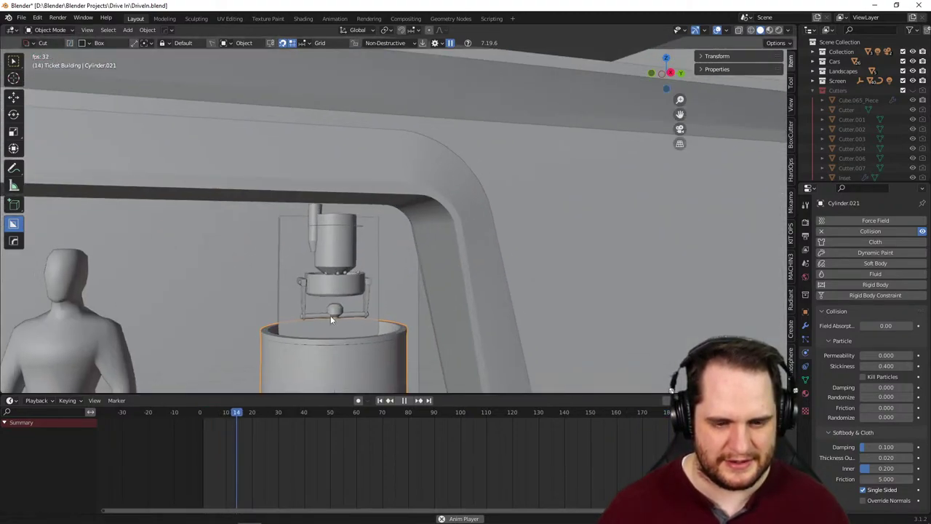
pyautogui.moveTo(331, 319); pyautogui.dragTo(391, 266, button='middle')
pyautogui.scroll(3, 390, 266)
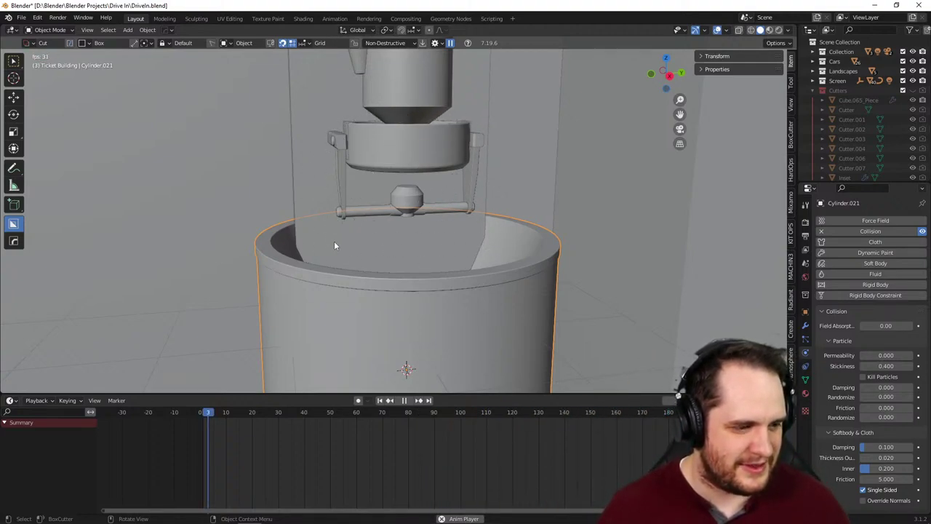
pyautogui.moveTo(407, 211); pyautogui.dragTo(400, 278, button='middle')
pyautogui.scroll(2, 441, 233)
pyautogui.scroll(-2, 440, 329)
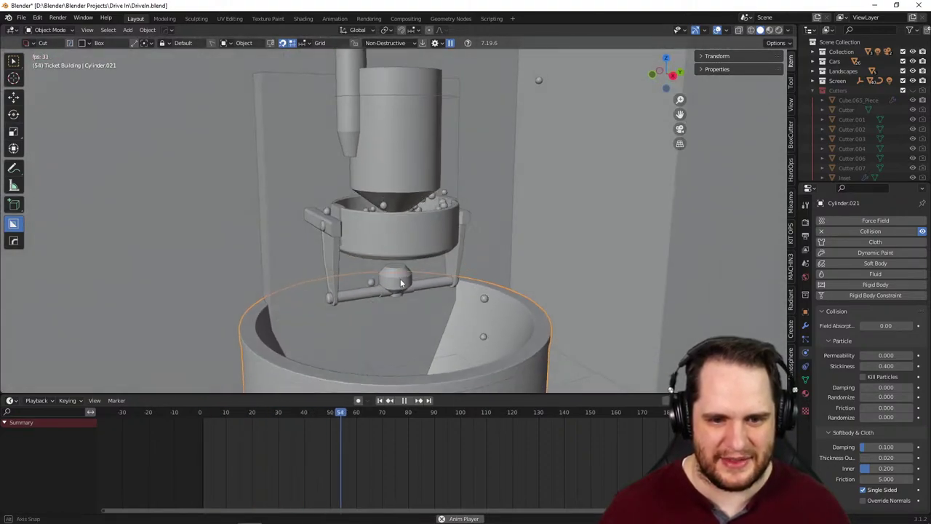
pyautogui.scroll(4, 400, 278)
pyautogui.scroll(-5, 430, 246)
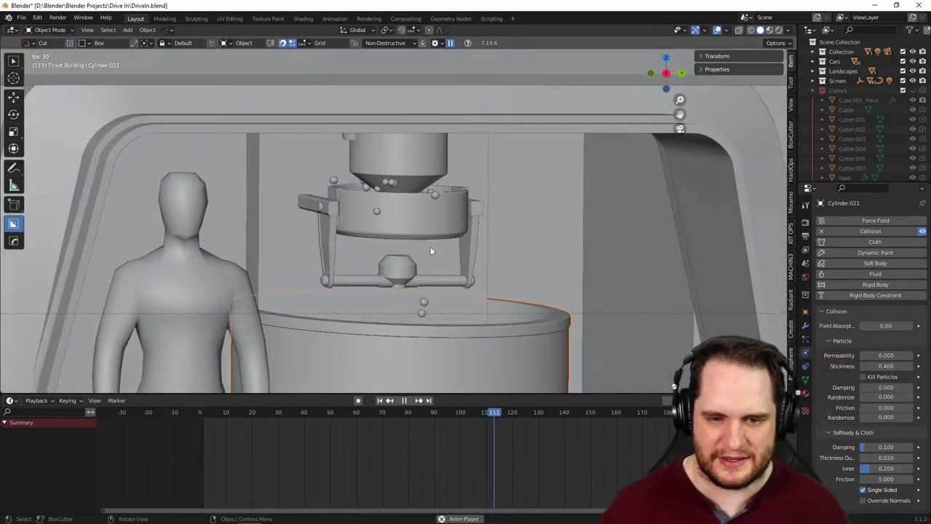
pyautogui.scroll(-2, 429, 260)
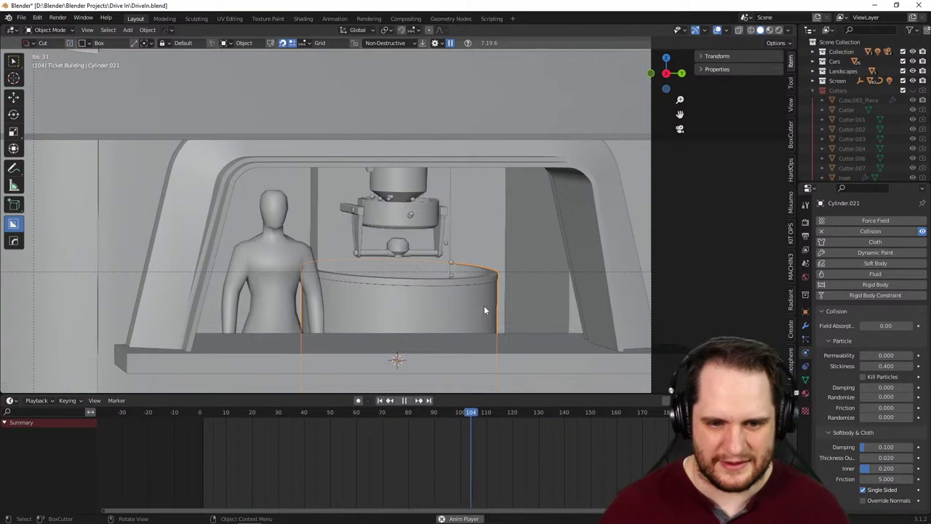
pyautogui.scroll(-3, 457, 309)
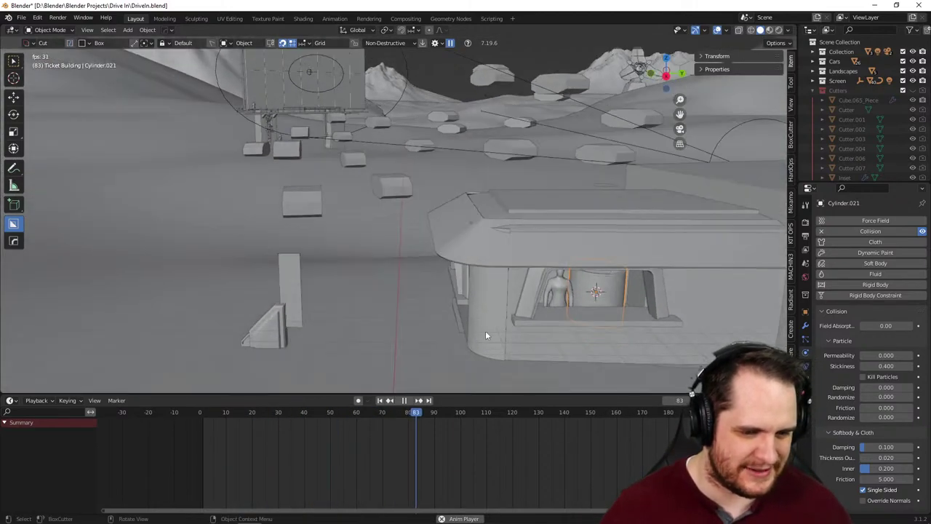
pyautogui.press('KP_Decimal')
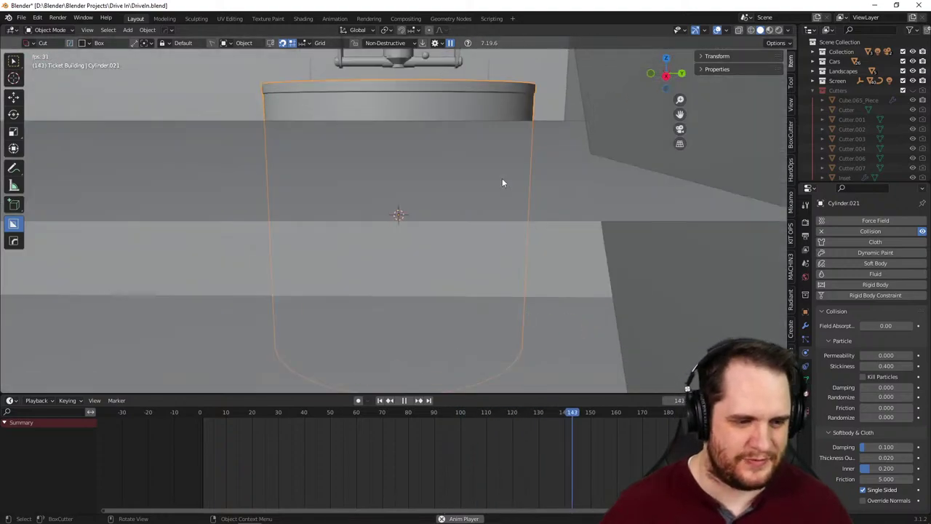
pyautogui.moveTo(446, 82); pyautogui.dragTo(485, 232, button='middle')
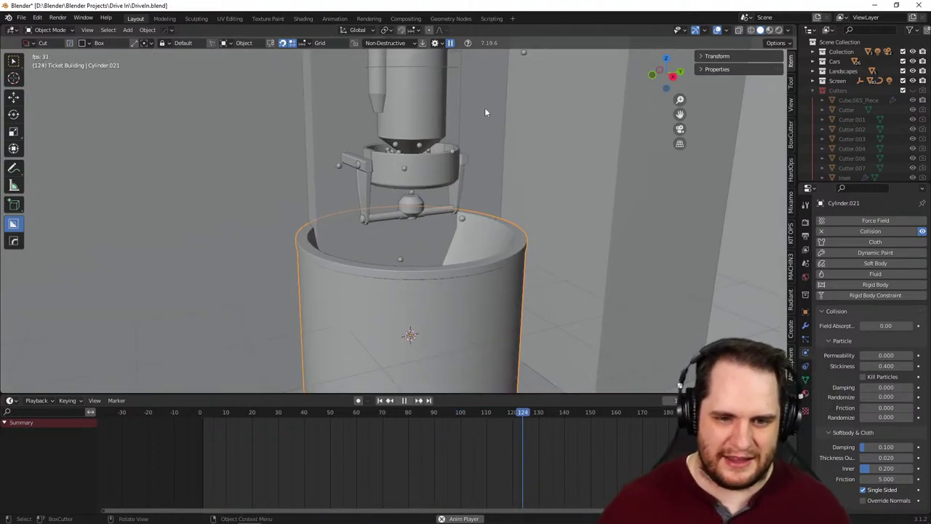
# - Create a new child collection inside the Ticket Building collection
pyautogui.click(816, 81)
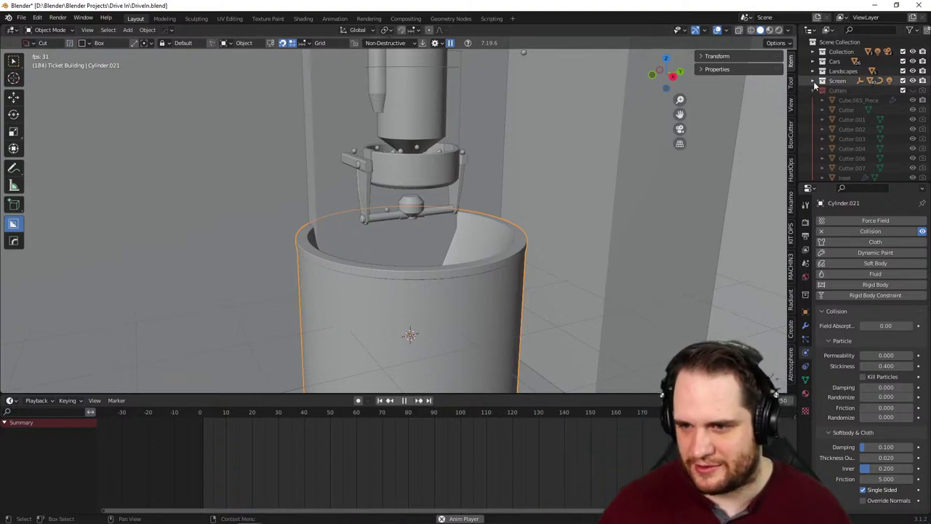
pyautogui.click(815, 81)
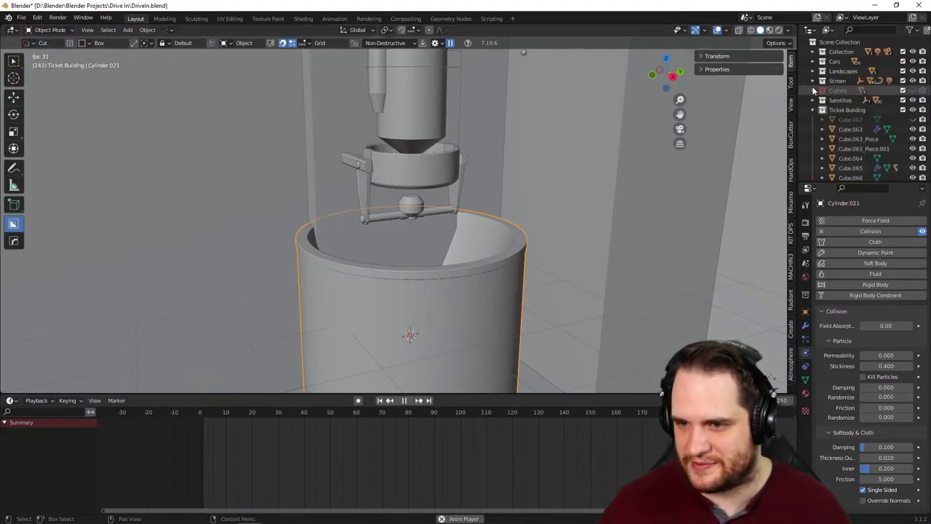
pyautogui.click(814, 110)
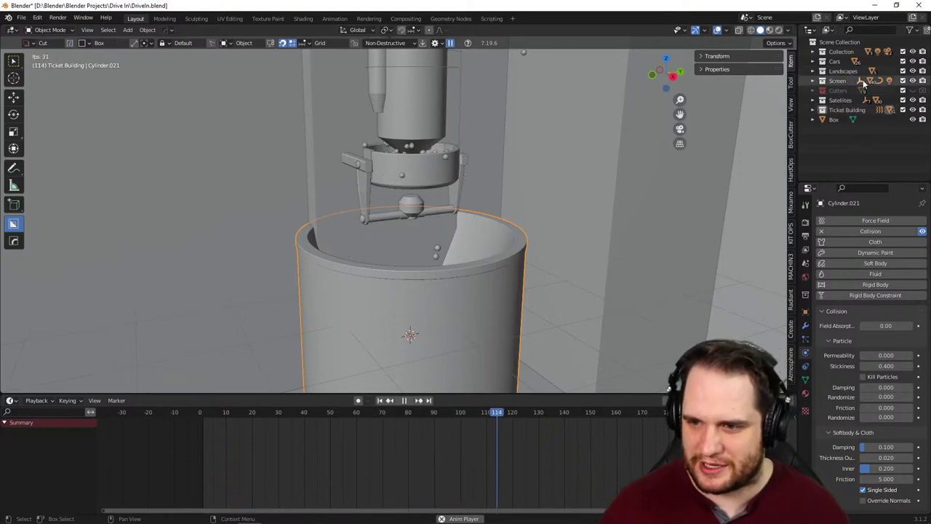
pyautogui.rightClick(839, 113)
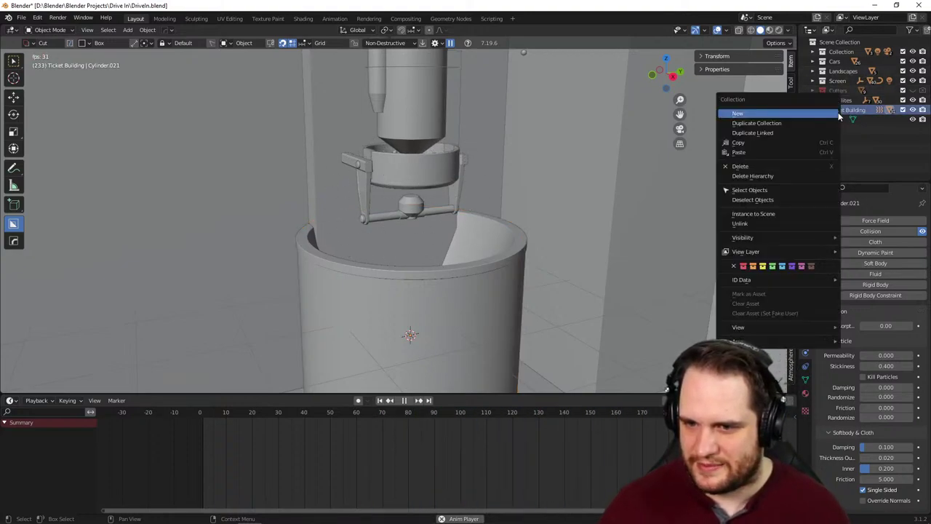
pyautogui.click(837, 113)
# - Rename the new collection to 'Popcorn'
pyautogui.click(852, 119)
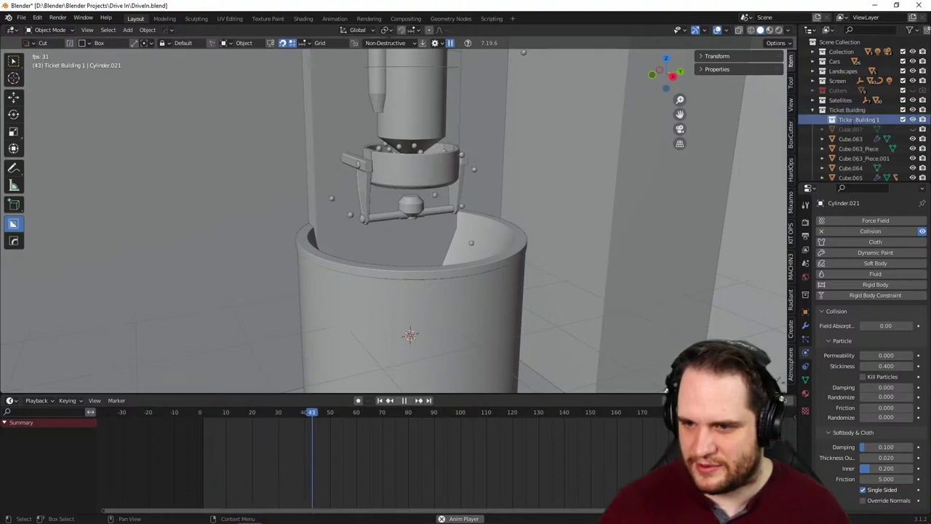
pyautogui.scroll(-1, 852, 119)
pyautogui.doubleClick(858, 103)
pyautogui.write('Po')
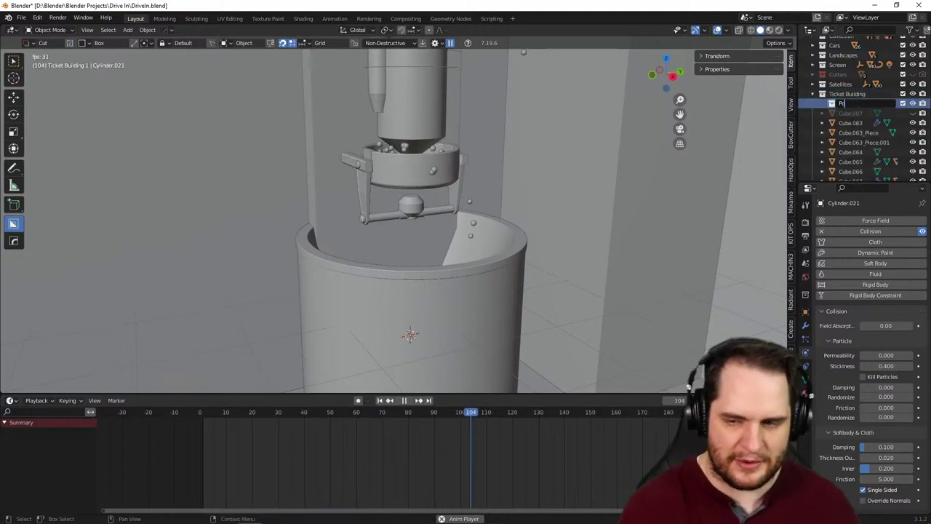
pyautogui.write('pcor')
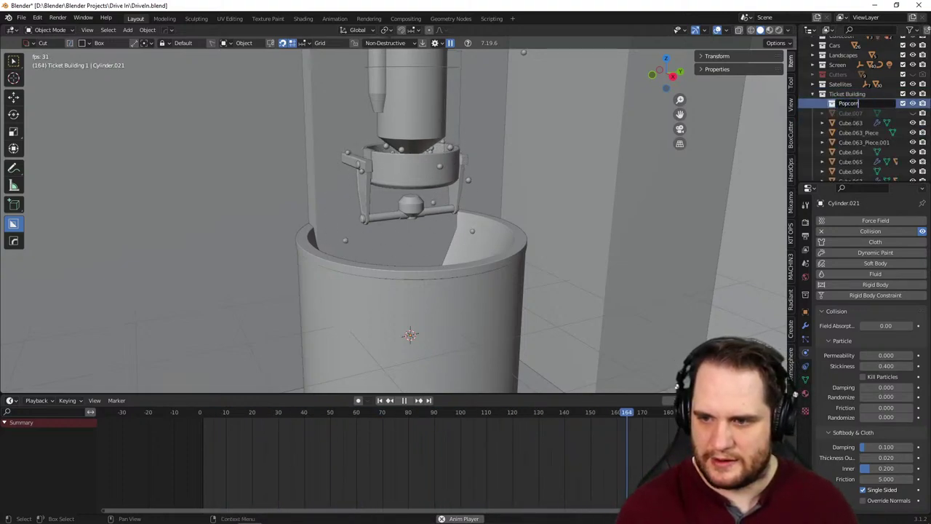
pyautogui.write('n')
pyautogui.press('Return')
pyautogui.click(209, 202)
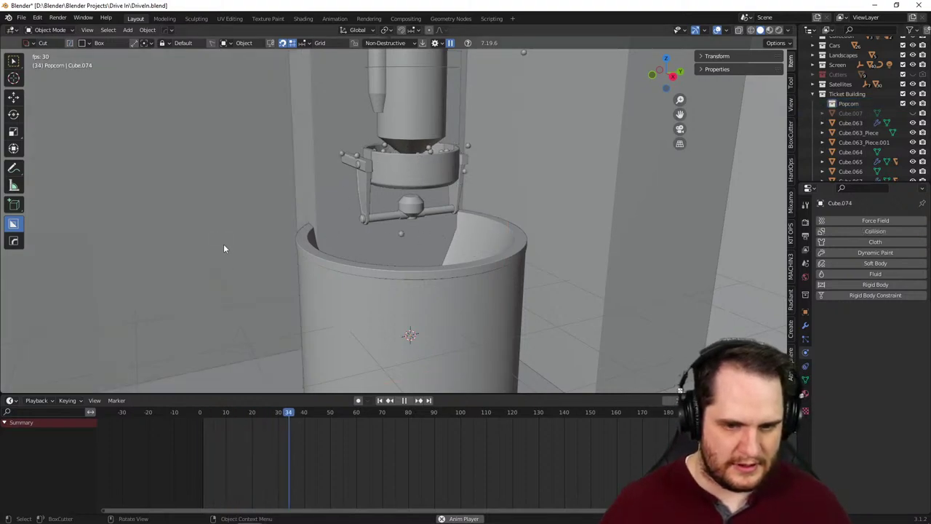
# - Hide the floor plane, curved walls and flat plate to expose the popcorn machine
pyautogui.click(229, 278)
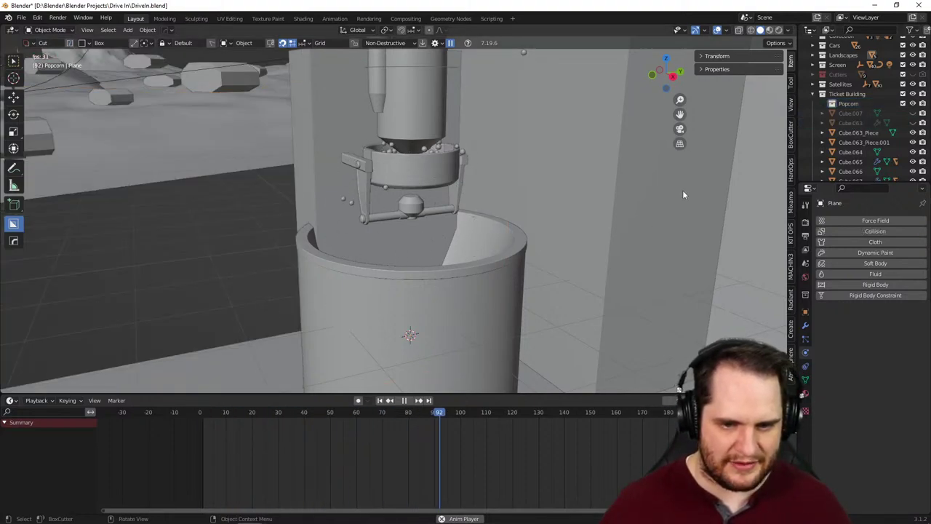
pyautogui.click(581, 331)
pyautogui.click(582, 331)
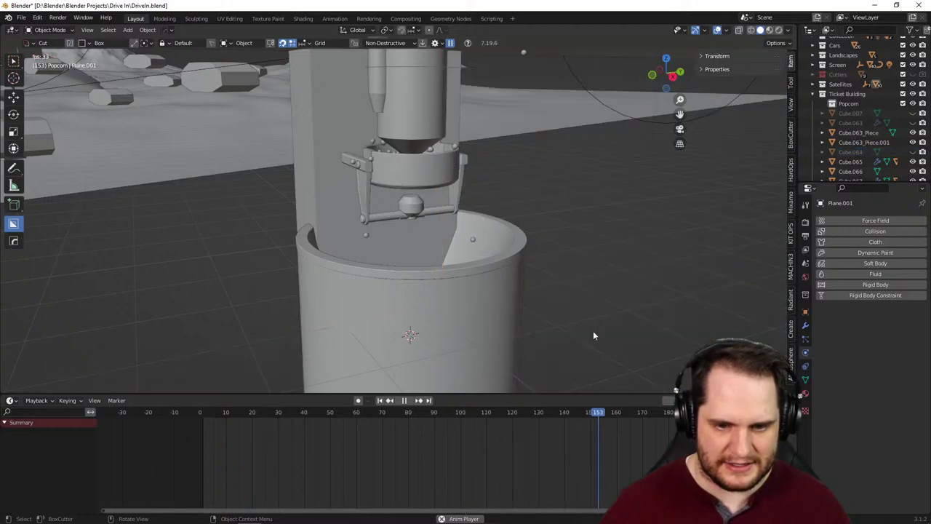
pyautogui.moveTo(593, 330); pyautogui.dragTo(550, 275, button='middle')
pyautogui.press('h')
pyautogui.click(339, 291)
pyautogui.press('h')
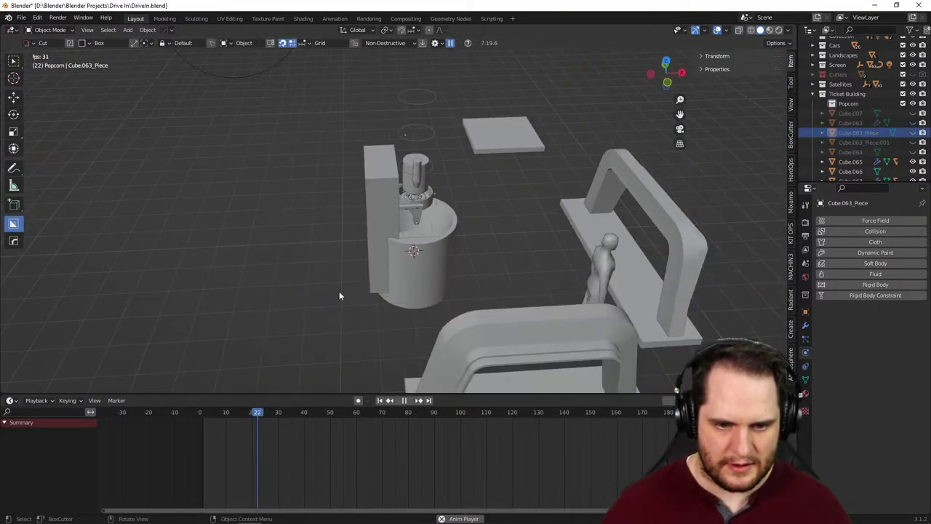
pyautogui.moveTo(339, 291); pyautogui.dragTo(497, 139, button='middle')
pyautogui.press('h')
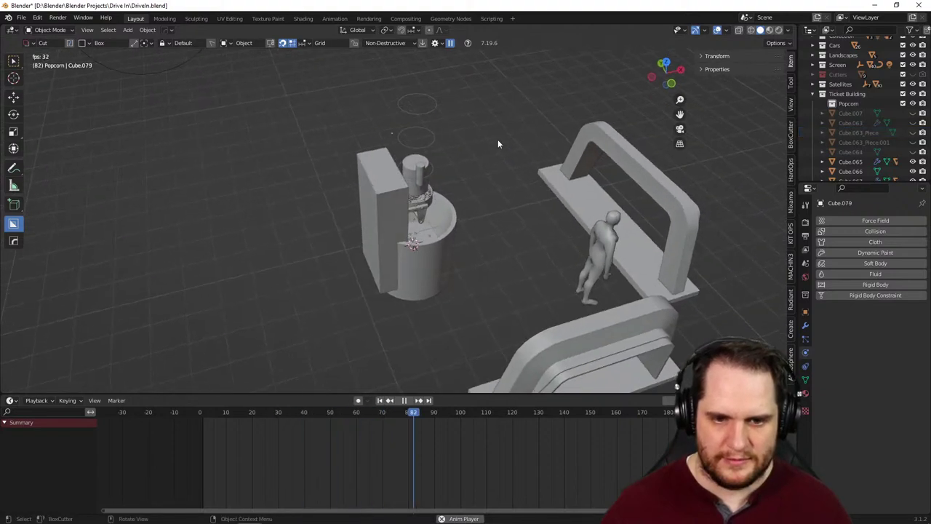
# - Box-select the popcorn machine parts in wireframe and move them into the Popcorn collection
pyautogui.hotkey('shift', 'z')
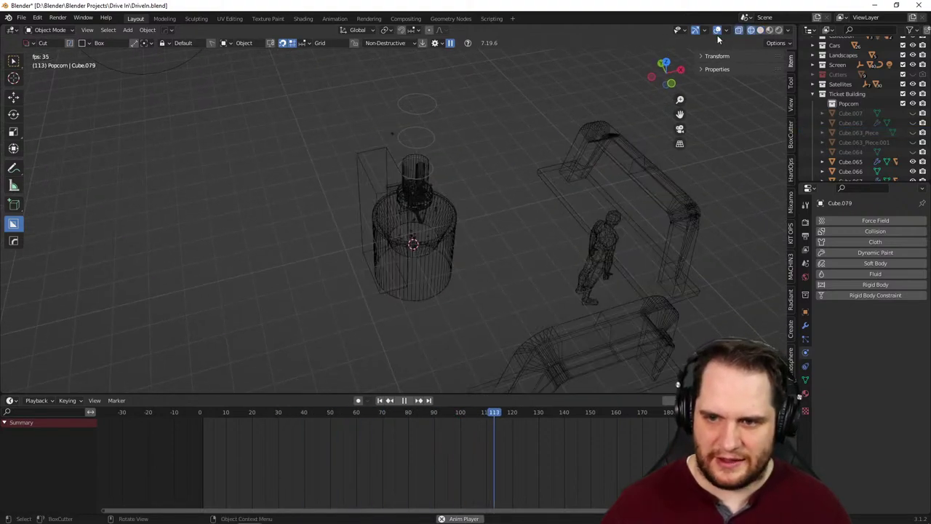
pyautogui.click(14, 62)
pyautogui.moveTo(371, 212); pyautogui.dragTo(468, 333)
pyautogui.scroll(-5, 886, 134)
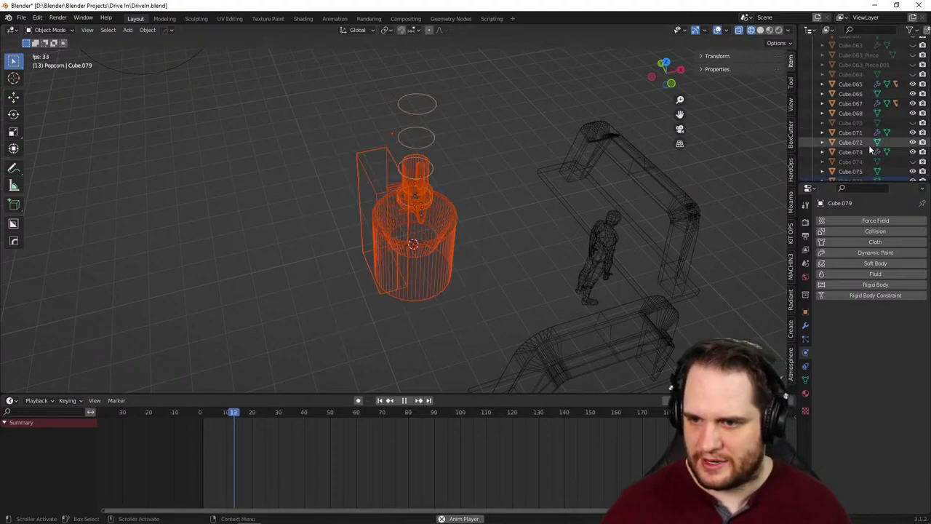
pyautogui.moveTo(846, 130)
pyautogui.mouseDown()
pyautogui.moveTo(848, 53)
pyautogui.moveTo(859, 36)
pyautogui.moveTo(849, 118)
pyautogui.mouseUp()
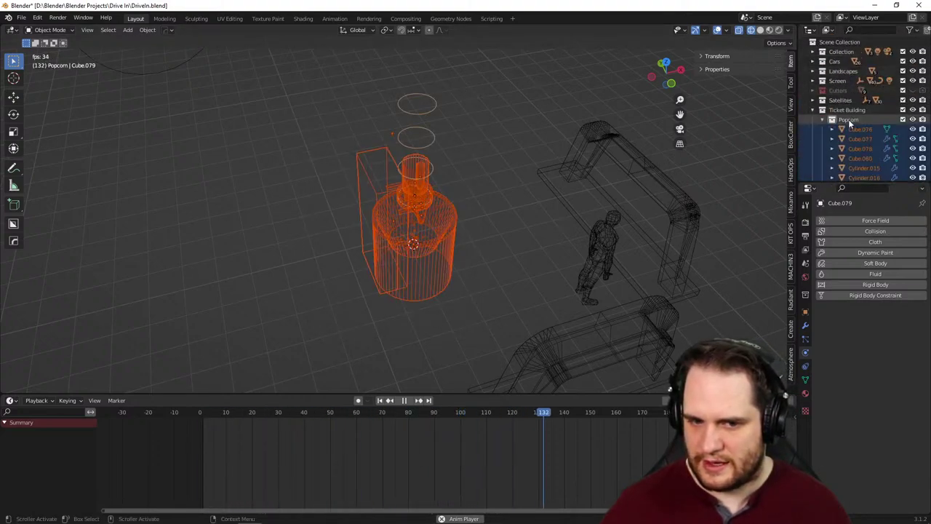
pyautogui.moveTo(727, 206); pyautogui.dragTo(590, 202, button='middle')
pyautogui.hotkey('alt', 'a')
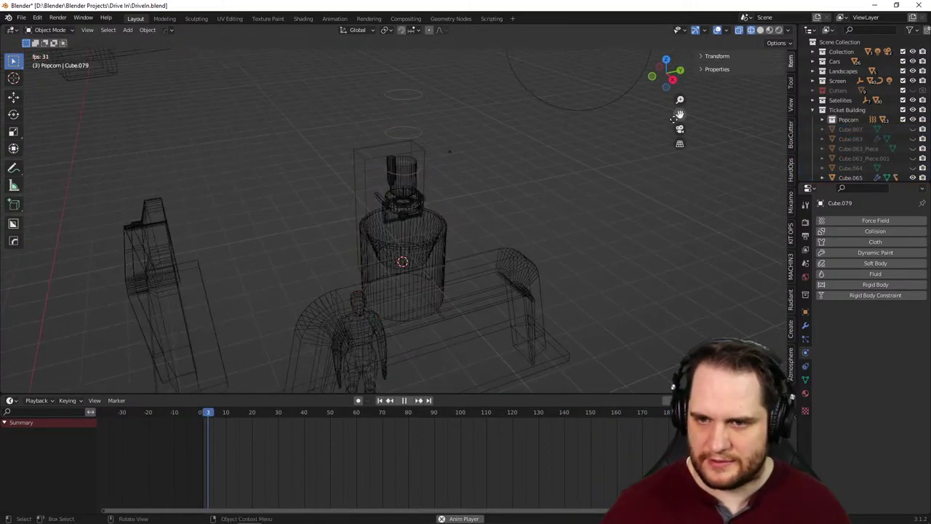
# - Unhide all objects and return to solid shading with the whole scene framed
pyautogui.hotkey('alt', 'h')
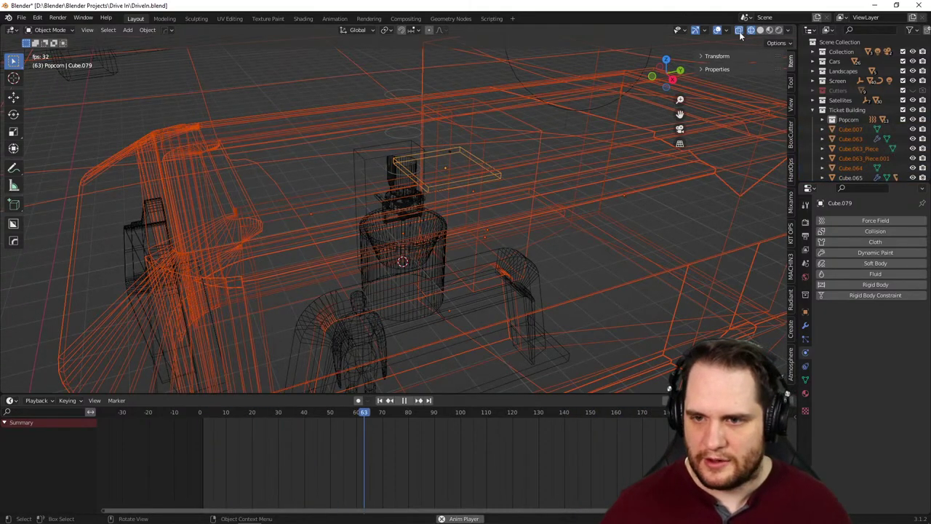
pyautogui.click(761, 30)
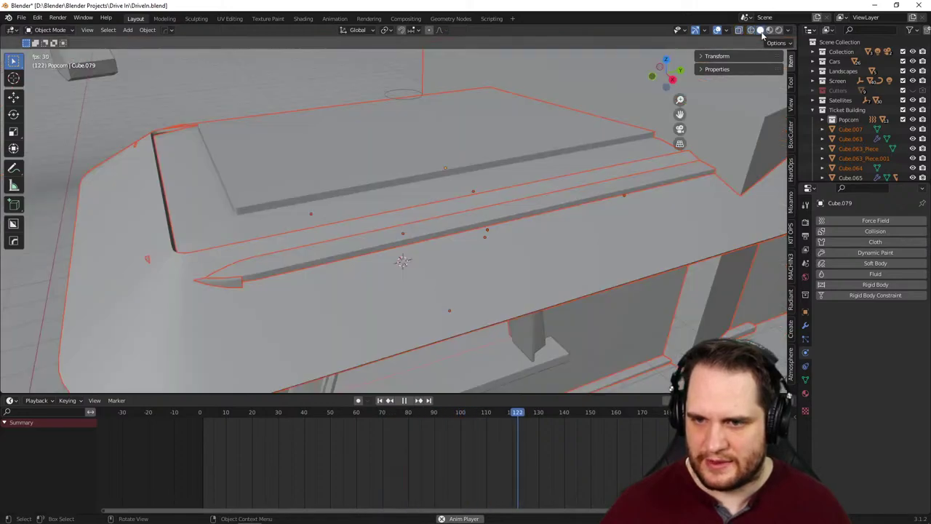
pyautogui.press('Home')
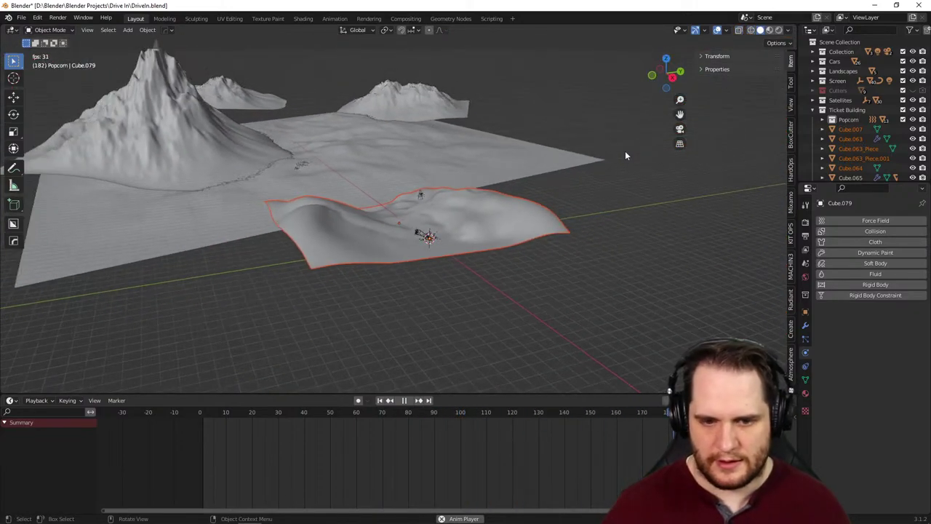
pyautogui.scroll(8, 524, 299)
pyautogui.moveTo(533, 303); pyautogui.dragTo(323, 181, button='middle')
# - Frame and inspect the roof piece and the collision cylinder Cylinder.021
pyautogui.click(367, 253)
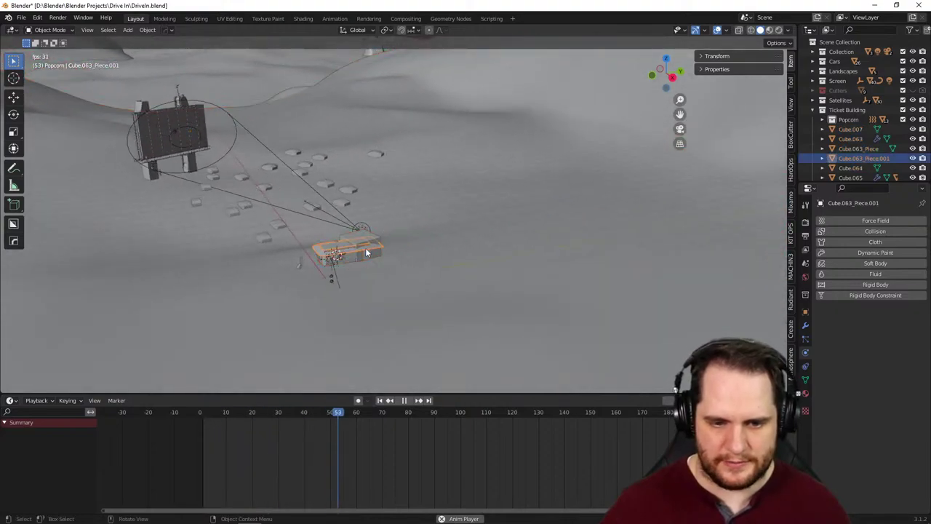
pyautogui.press('KP_Decimal')
pyautogui.scroll(5, 369, 264)
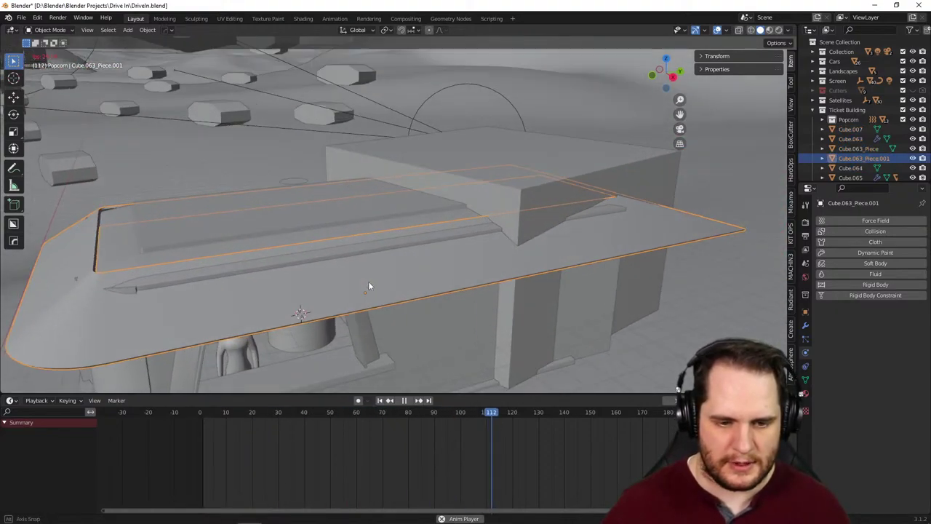
pyautogui.click(311, 318)
pyautogui.press('KP_Decimal')
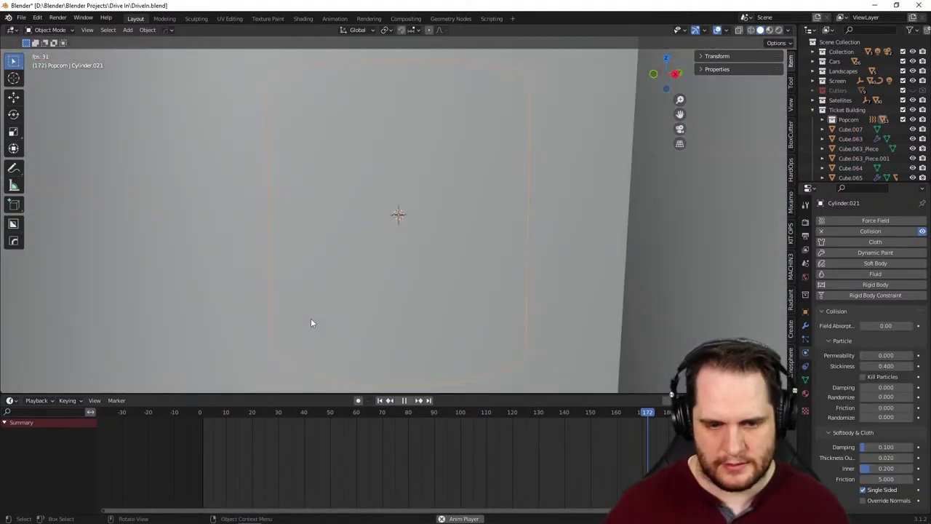
pyautogui.scroll(-2, 368, 295)
pyautogui.moveTo(367, 294); pyautogui.dragTo(417, 313, button='middle')
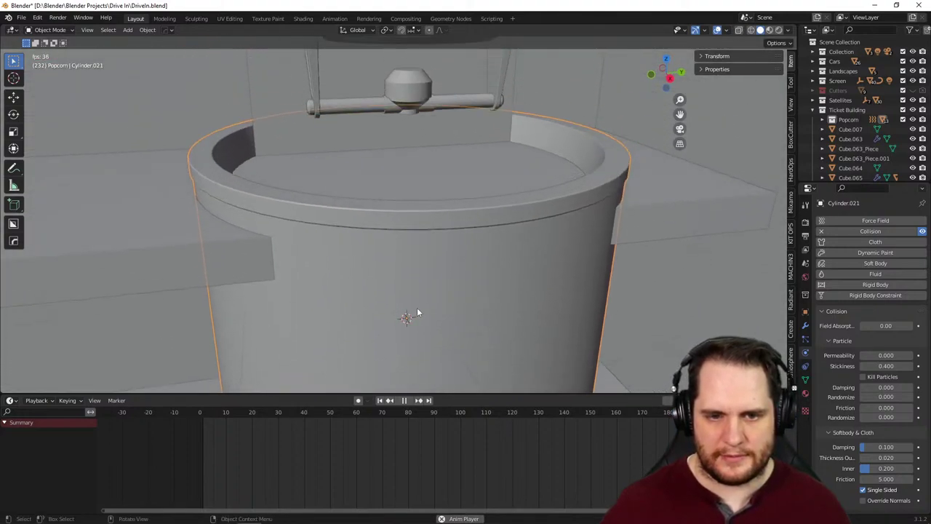
pyautogui.scroll(-2, 415, 315)
# - Hide the counter piece Cube.007 to reveal the popcorn machine
pyautogui.click(214, 265)
pyautogui.press('h')
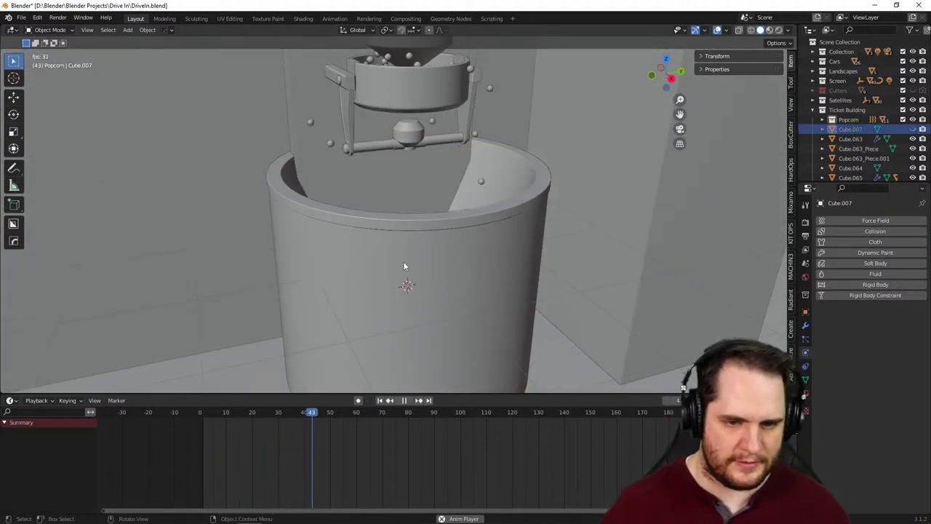
pyautogui.moveTo(511, 235); pyautogui.dragTo(508, 272, button='middle')
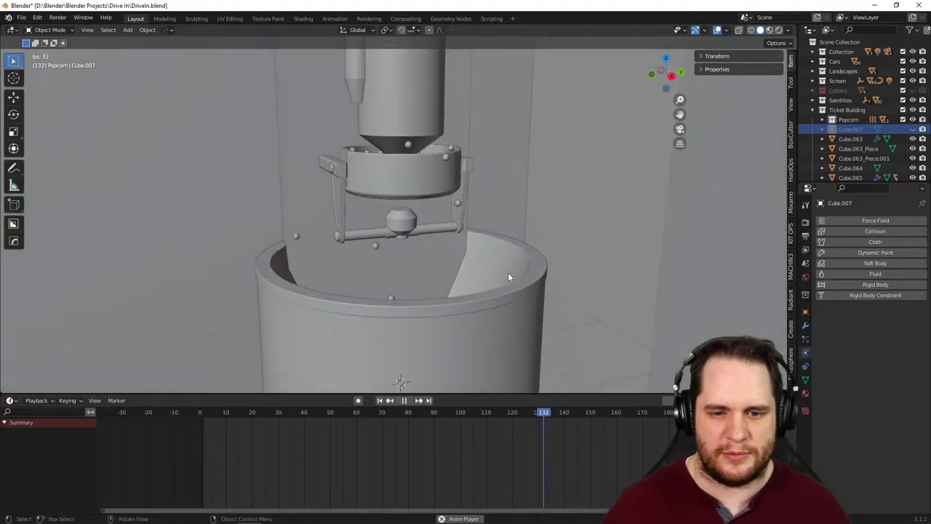
# - Select all objects in the Popcorn collection and make a first move
pyautogui.rightClick(851, 121)
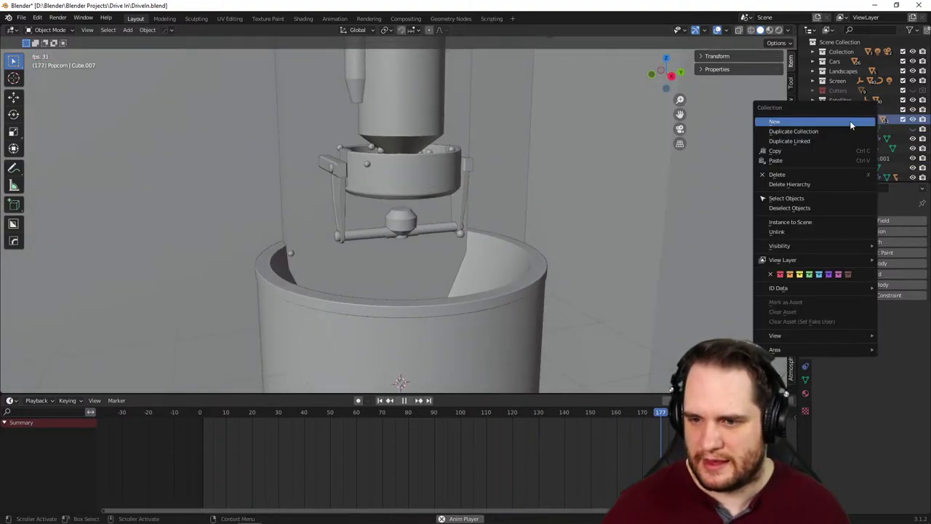
pyautogui.click(835, 198)
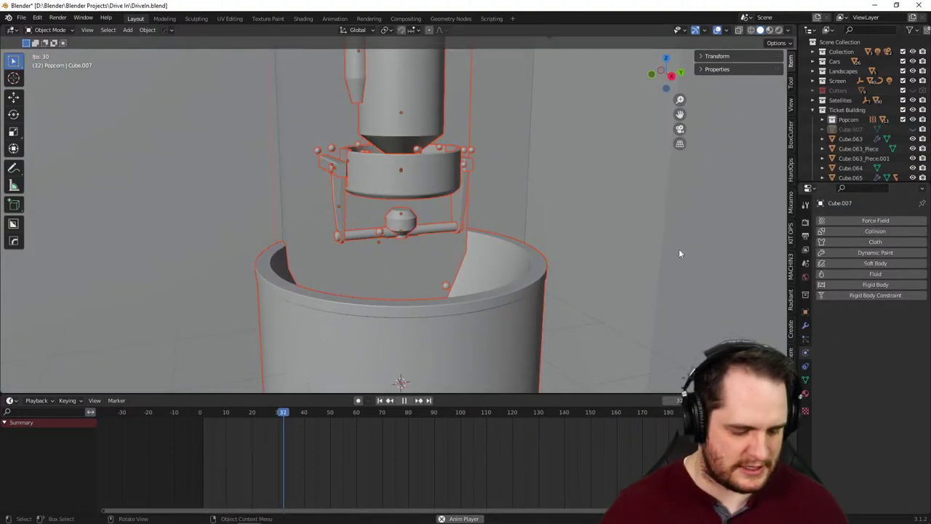
pyautogui.press('g')
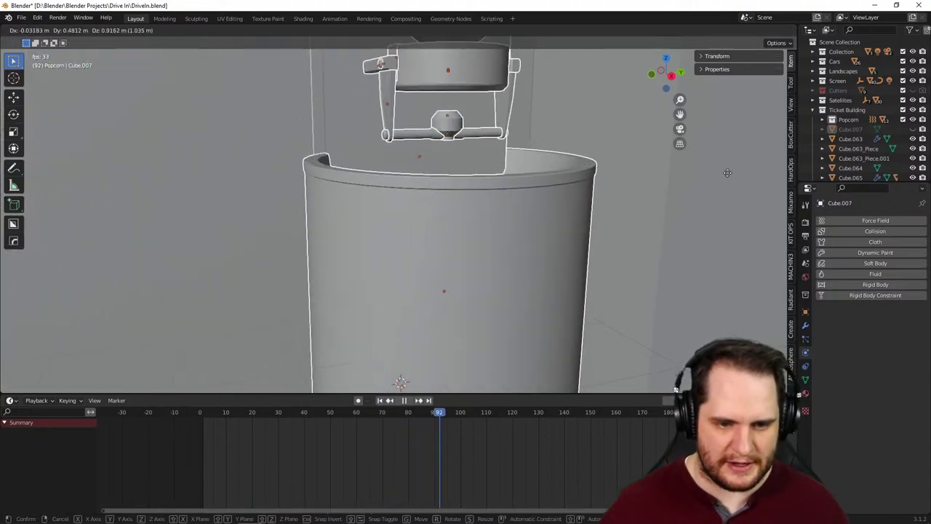
pyautogui.click(727, 172)
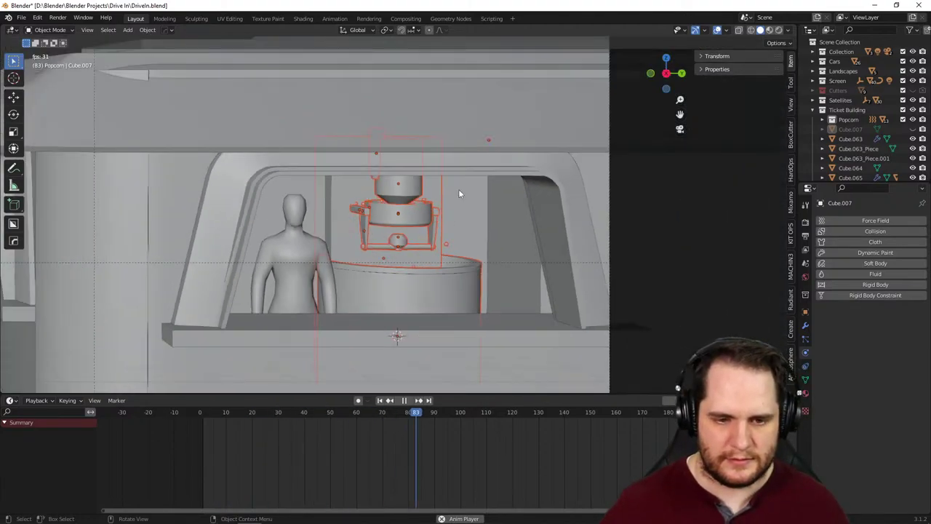
# - Move the popcorn machine -1.2814 m along Y, then select the attendant figure
pyautogui.press('g')
pyautogui.press('y')
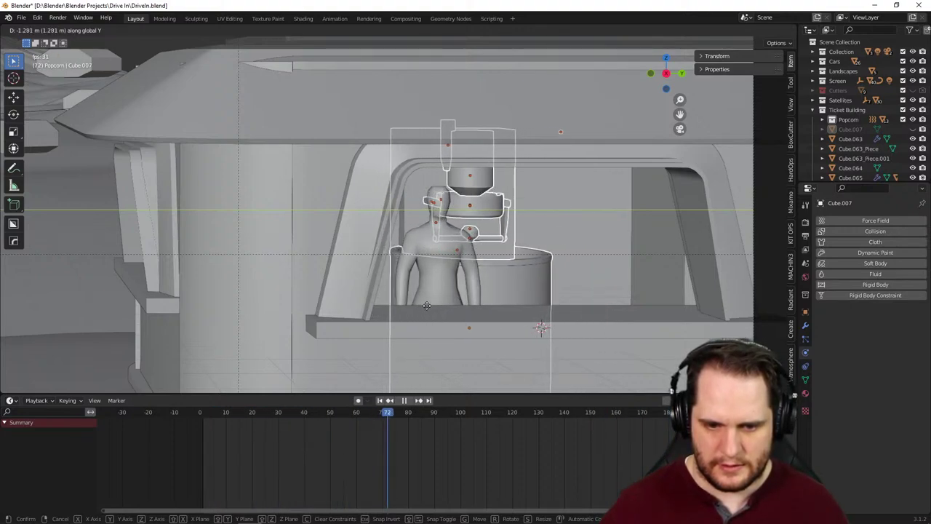
pyautogui.click(427, 306)
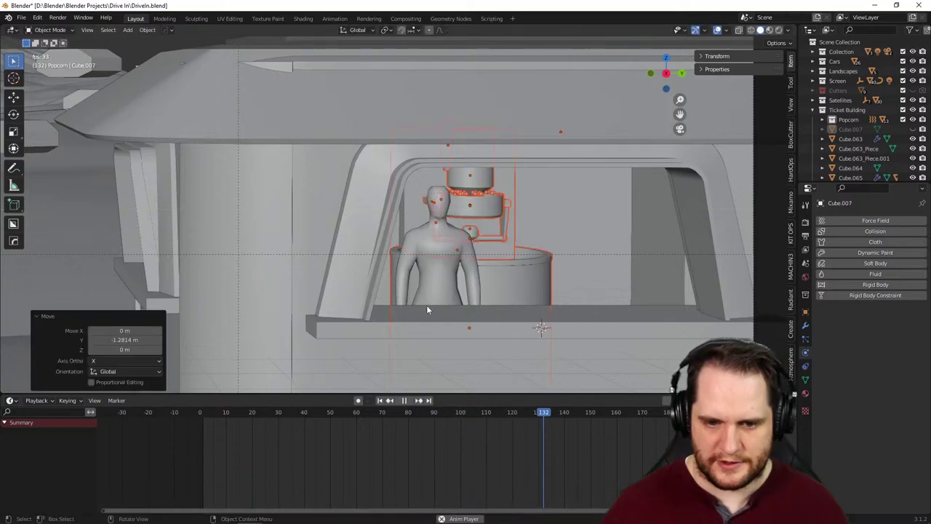
pyautogui.click(424, 286)
# - Move the attendant figure 2.393 m along Y beside the popcorn machine
pyautogui.press('g')
pyautogui.press('y')
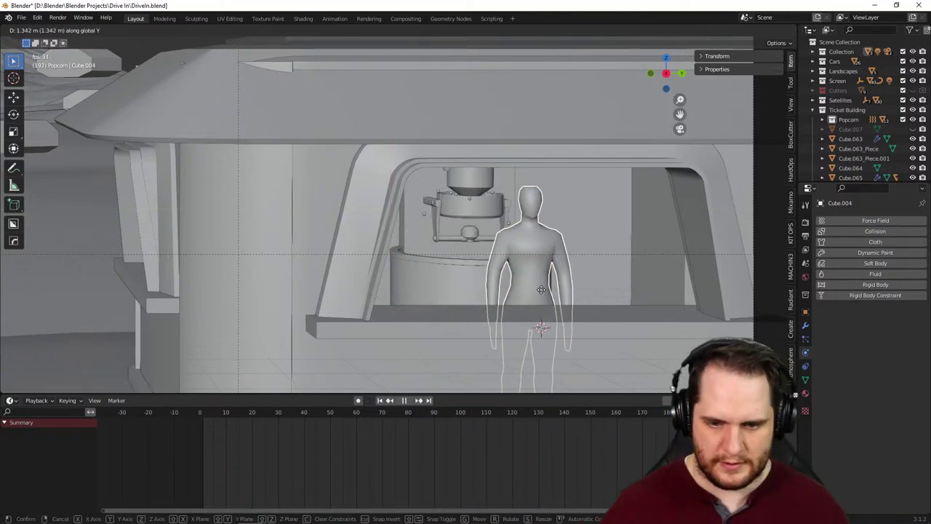
pyautogui.click(600, 293)
# - Reframe the view on the booth and billboard, then bring up the Popcorn collection's menu
pyautogui.scroll(-5, 546, 292)
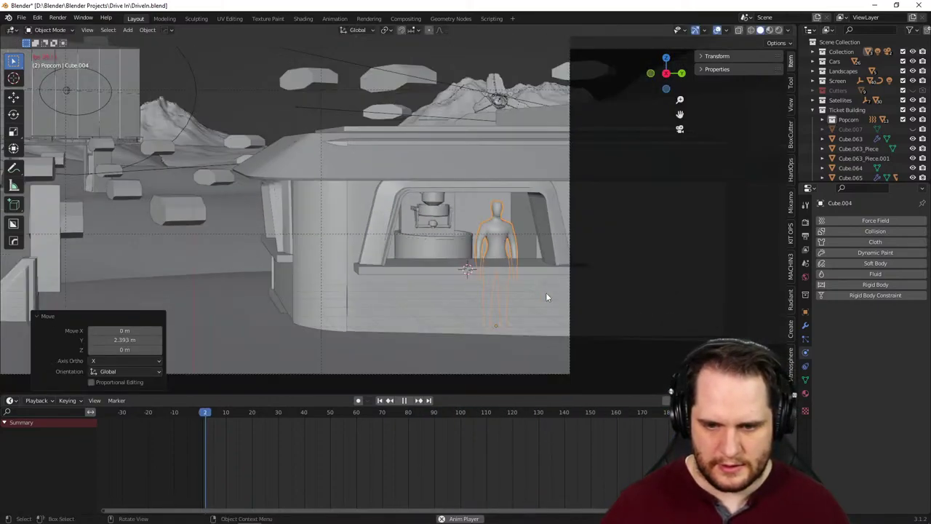
pyautogui.scroll(1, 332, 239)
pyautogui.keyDown('shift'); pyautogui.moveTo(332, 239); pyautogui.dragTo(499, 252, button='middle'); pyautogui.keyUp('shift')
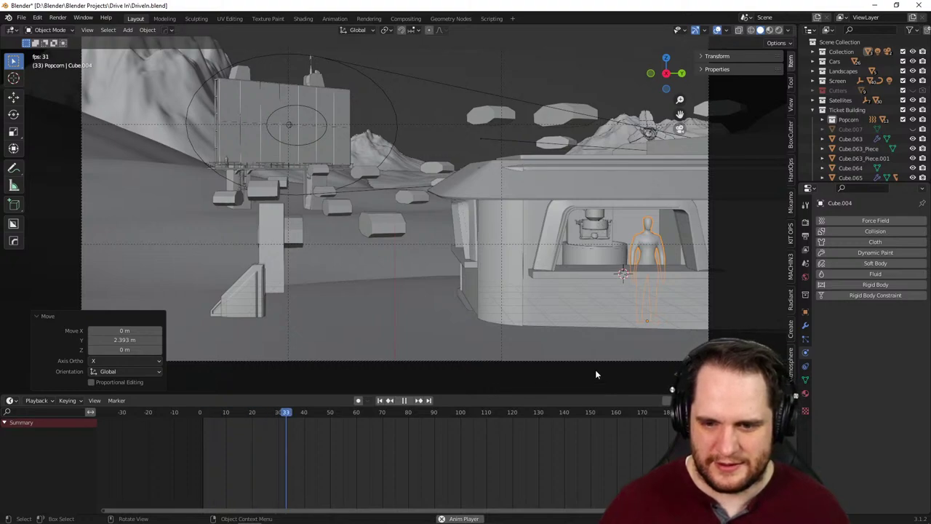
pyautogui.click(598, 261)
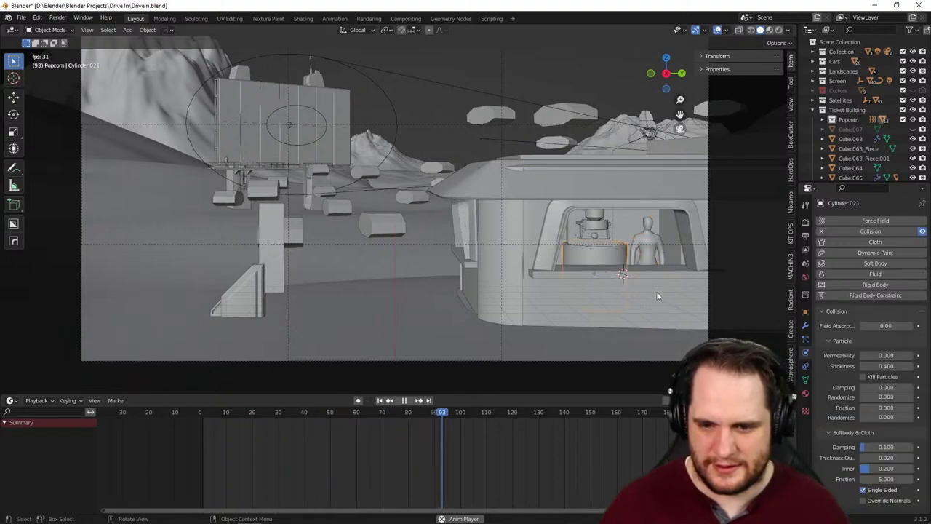
pyautogui.click(566, 67)
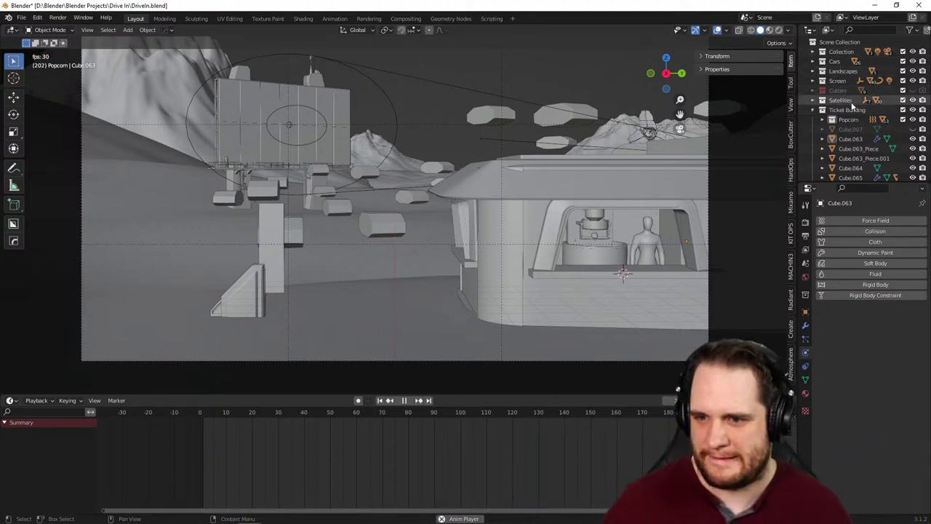
pyautogui.rightClick(853, 120)
# - Select the Popcorn collection's objects, scale them to 0.875, then deselect
pyautogui.click(853, 118)
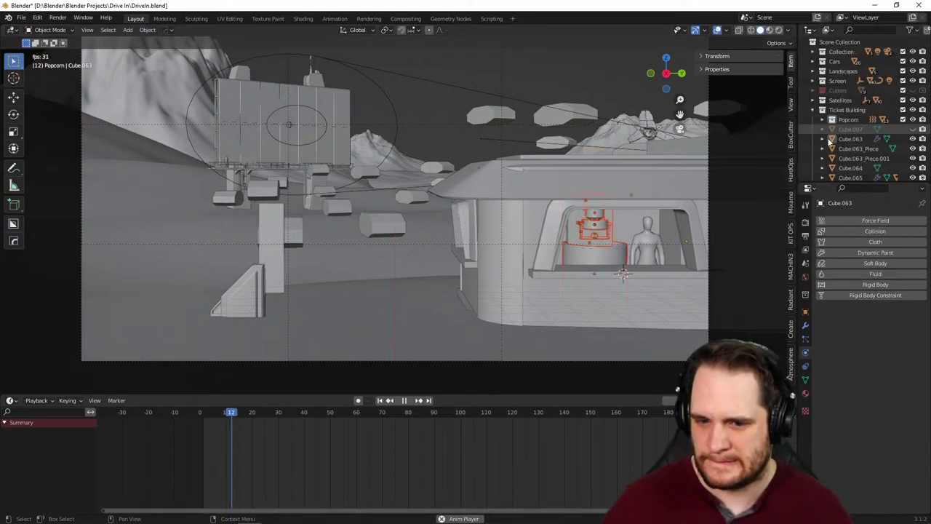
pyautogui.press('s')
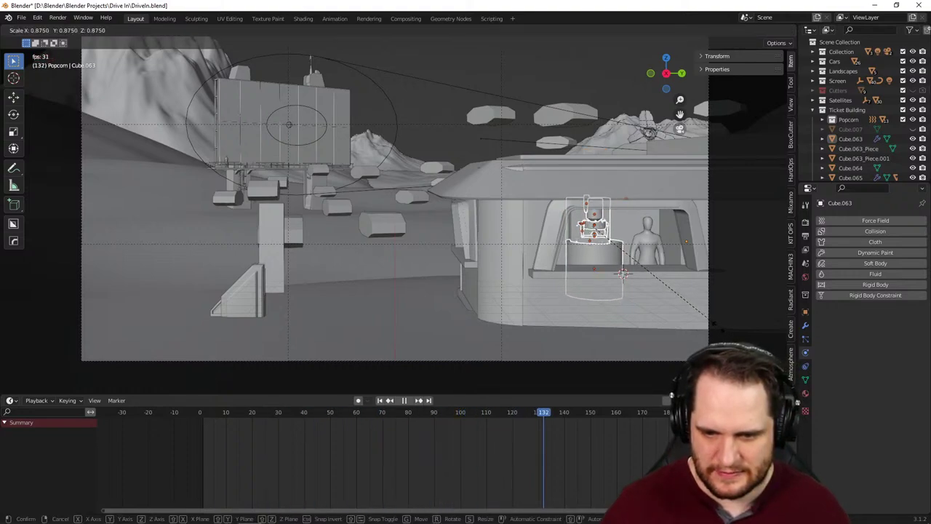
pyautogui.click(718, 326)
pyautogui.click(536, 73)
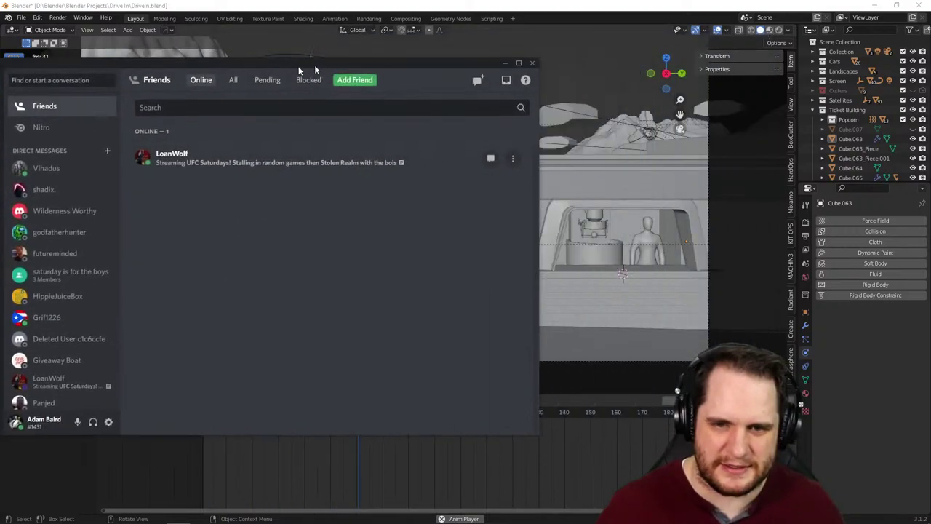
pyautogui.click(571, 41)
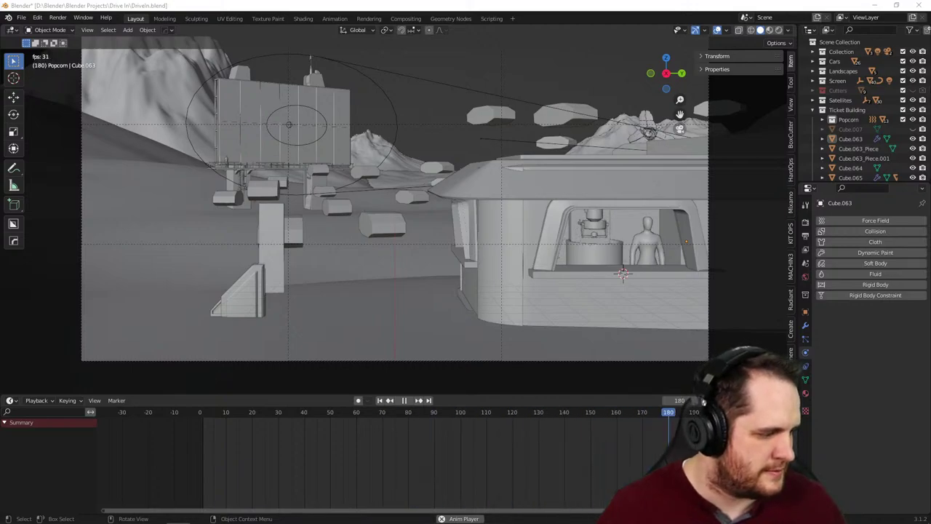
# - Open the room render JPG from the Ticket Office folder in a new Chrome tab, then return to Blender
pyautogui.hotkey('alt', 'Tab')
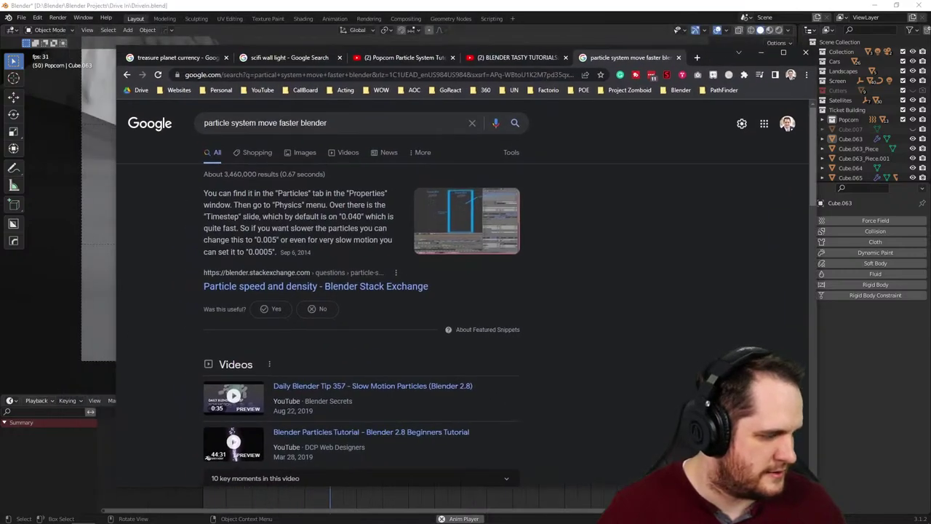
pyautogui.hotkey('alt', 'Tab')
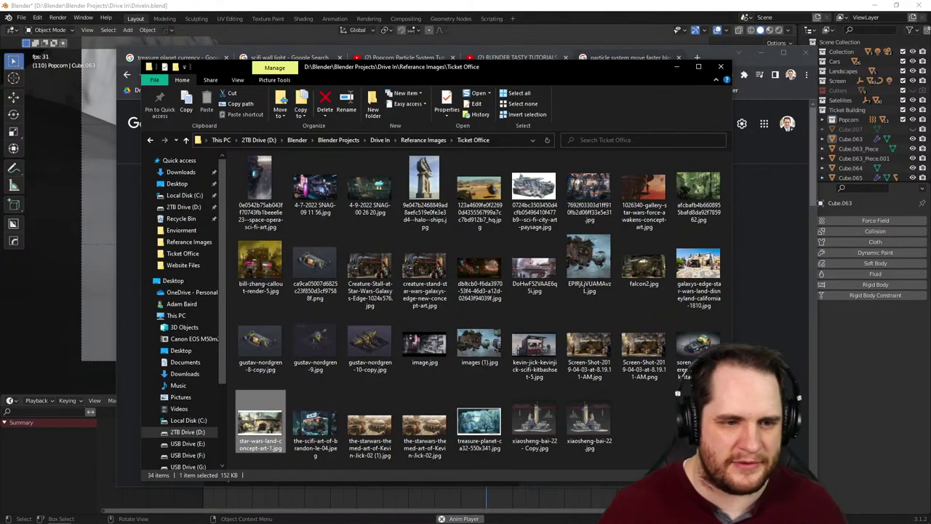
pyautogui.hotkey('alt', 'Tab')
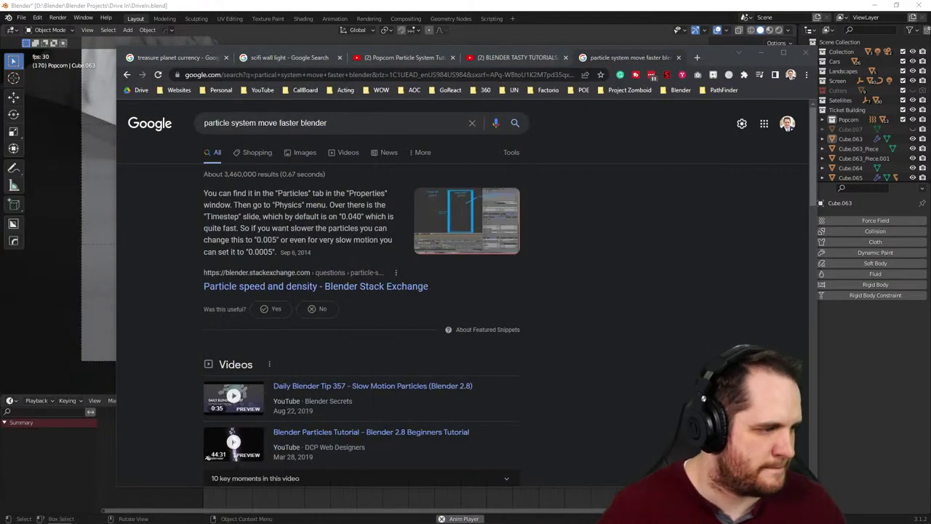
pyautogui.moveTo(209, 455); pyautogui.dragTo(444, 326)
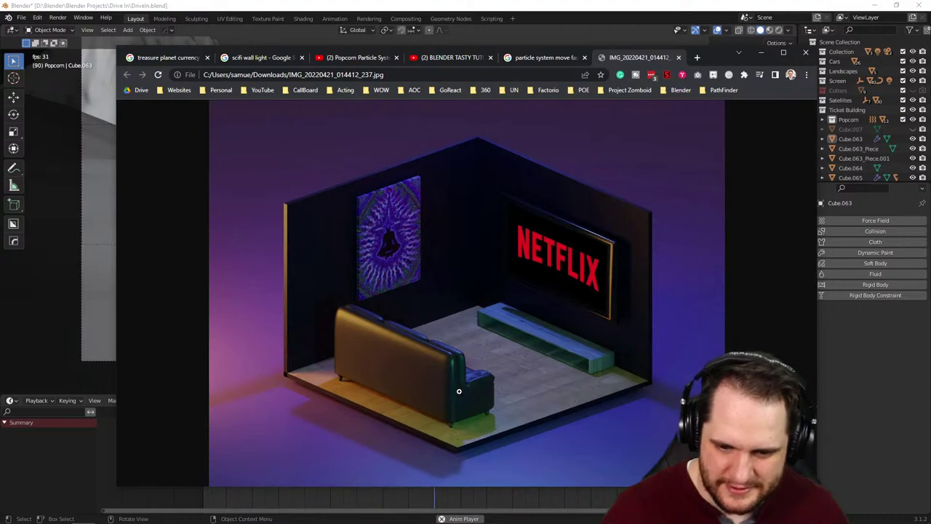
pyautogui.hotkey('alt', 'Tab')
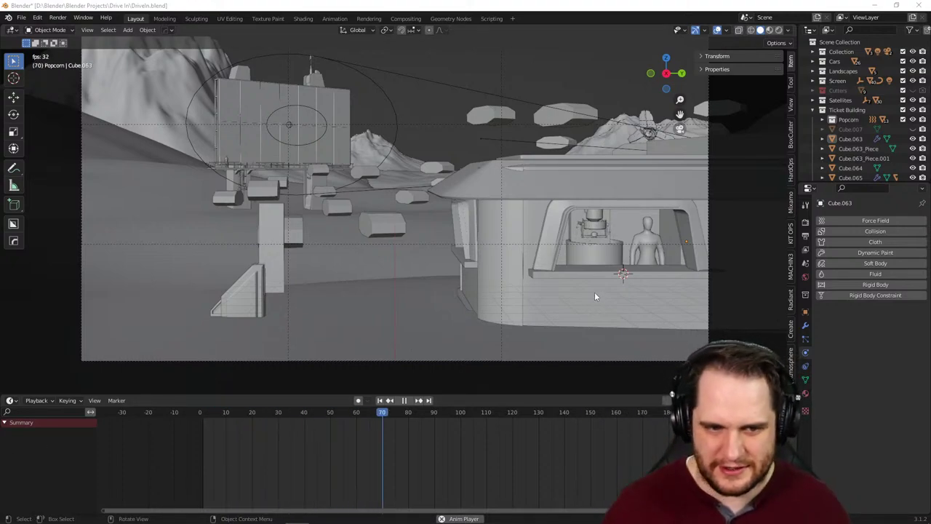
# - Select and frame the Cylinder.021 collision bucket, then go back to the camera view
pyautogui.moveTo(594, 293); pyautogui.dragTo(521, 286, button='middle')
pyautogui.scroll(-5, 521, 290)
pyautogui.moveTo(416, 286); pyautogui.dragTo(590, 291, button='middle')
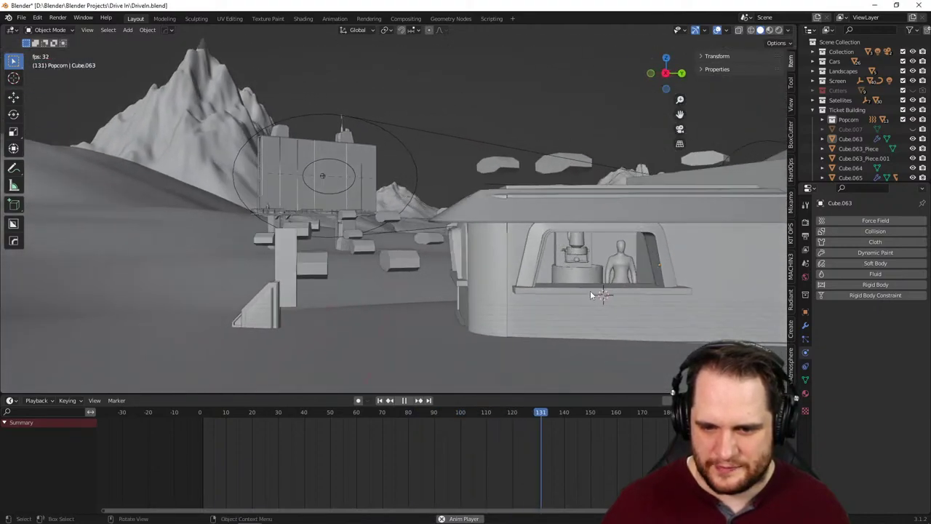
pyautogui.click(570, 281)
pyautogui.press('KP_Decimal')
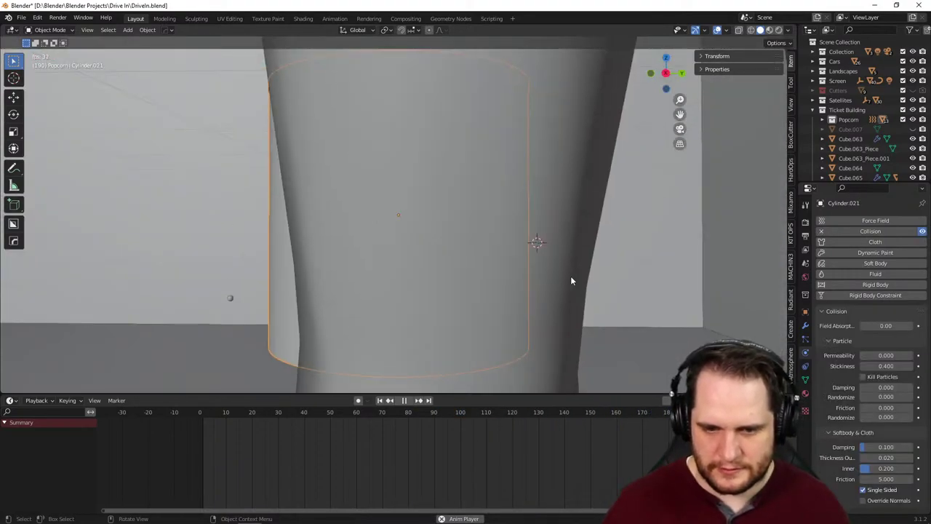
pyautogui.press('KP_0')
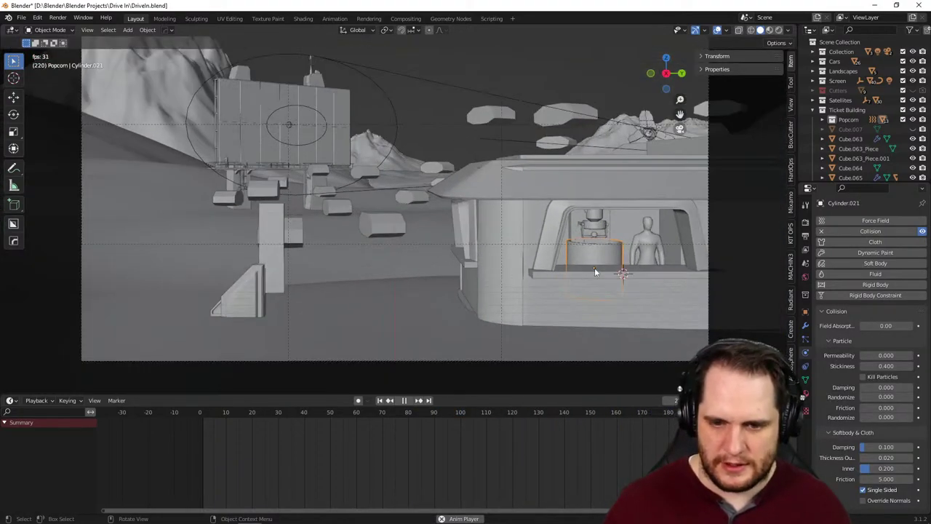
pyautogui.click(603, 148)
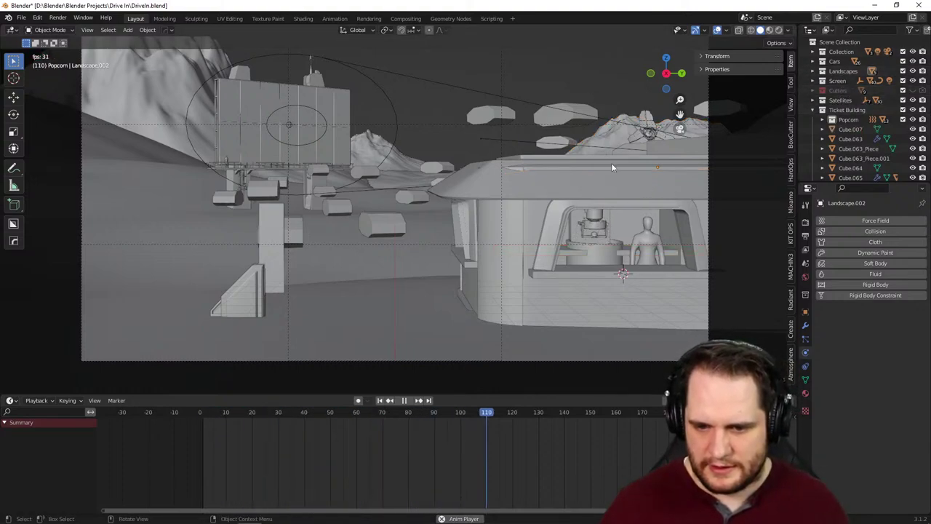
# - Select the Popcorn collection's objects, move them about -0.17 m along global Y, then deselect
pyautogui.rightClick(847, 122)
pyautogui.click(843, 126)
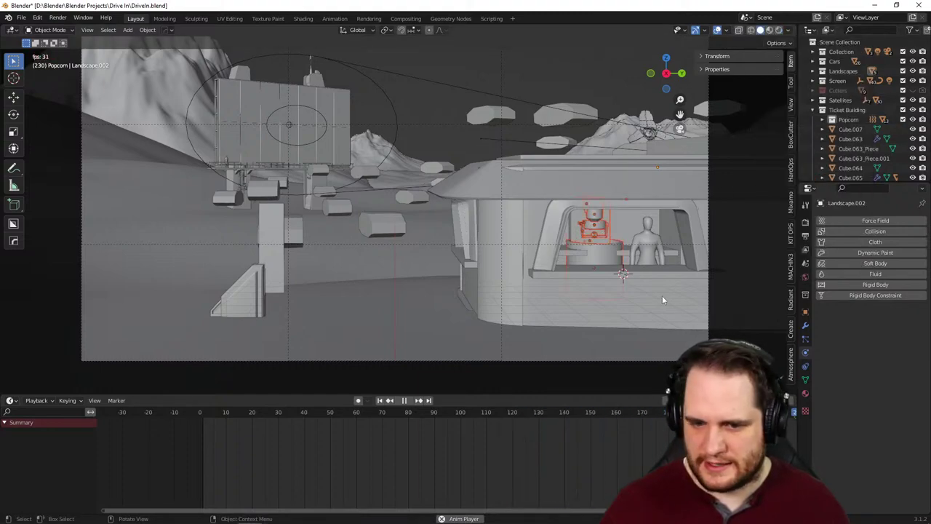
pyautogui.press('g')
pyautogui.press('y')
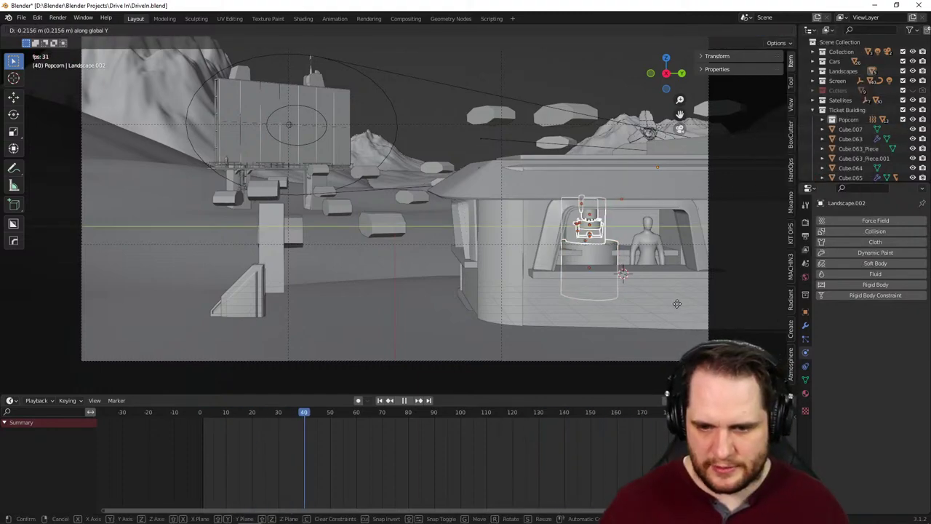
pyautogui.click(675, 298)
pyautogui.click(612, 72)
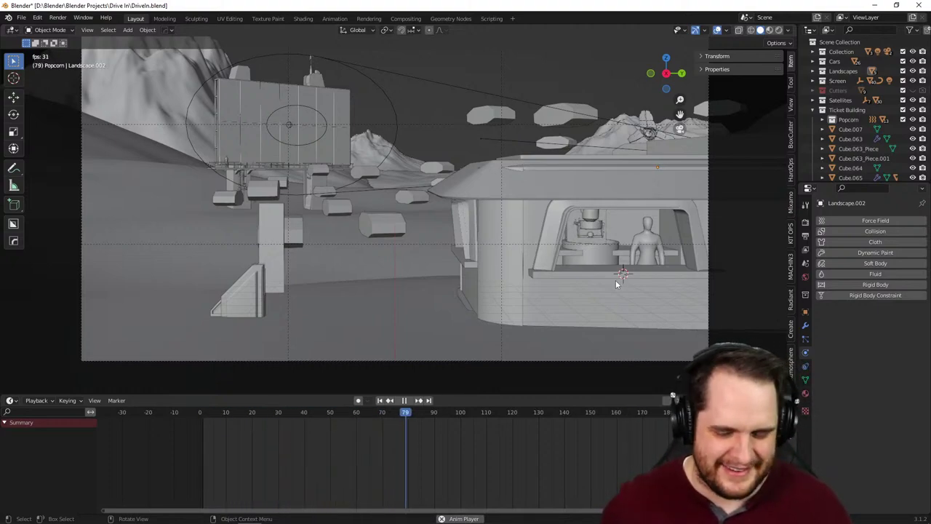
pyautogui.click(607, 259)
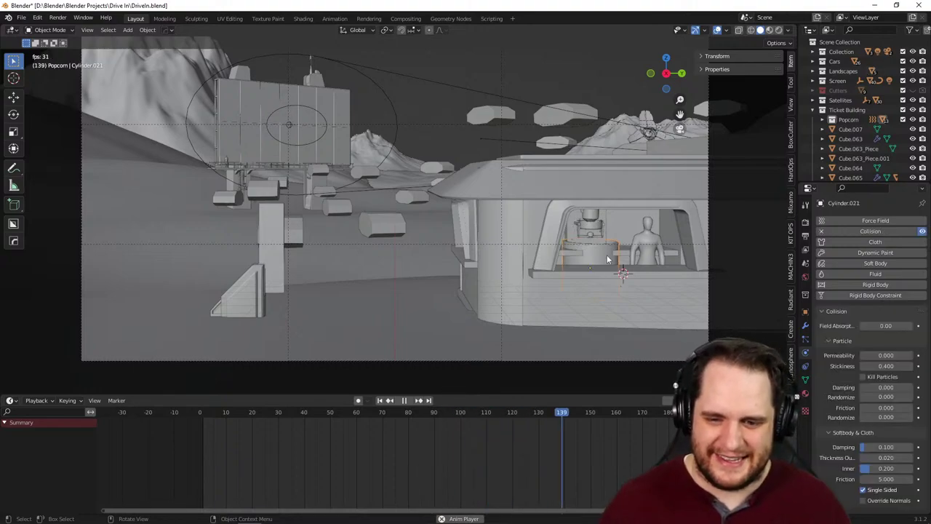
pyautogui.press('KP_Decimal')
pyautogui.moveTo(607, 259); pyautogui.dragTo(433, 258, button='middle')
pyautogui.scroll(-8, 432, 256)
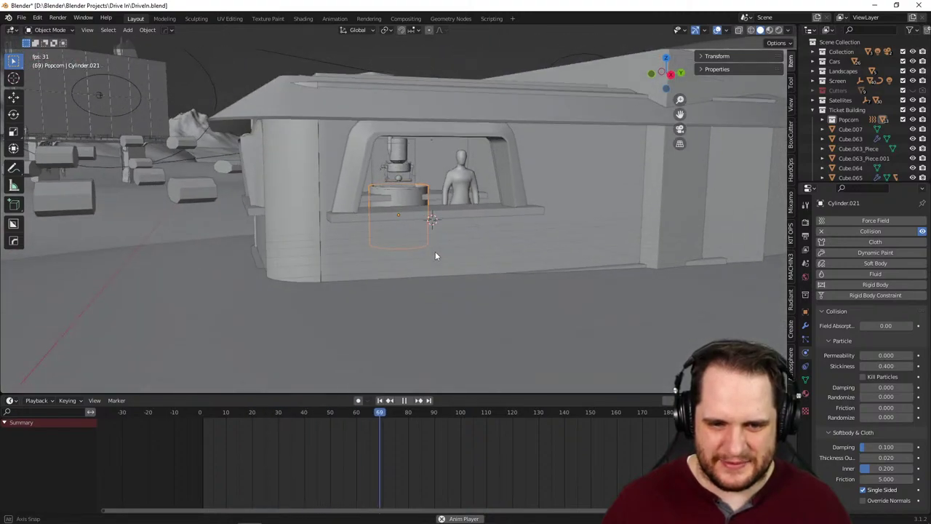
pyautogui.press('KP_0')
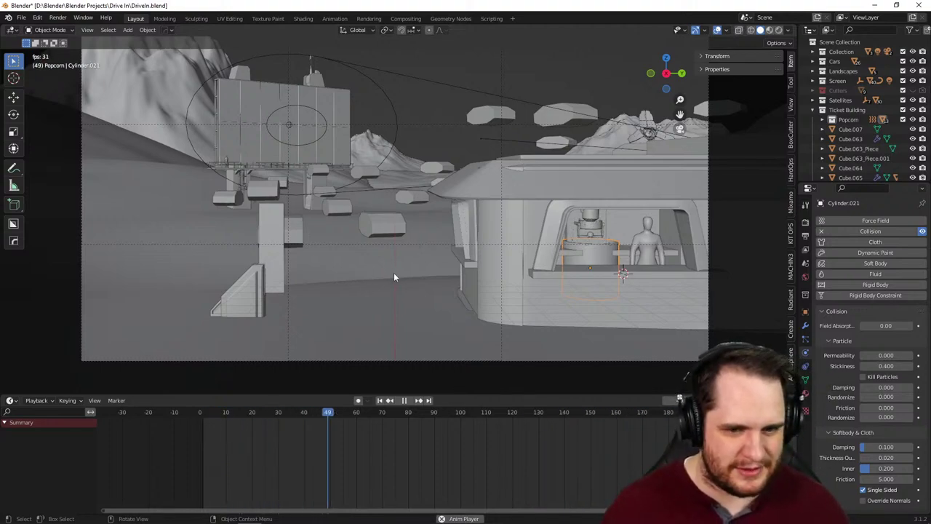
pyautogui.press('space')
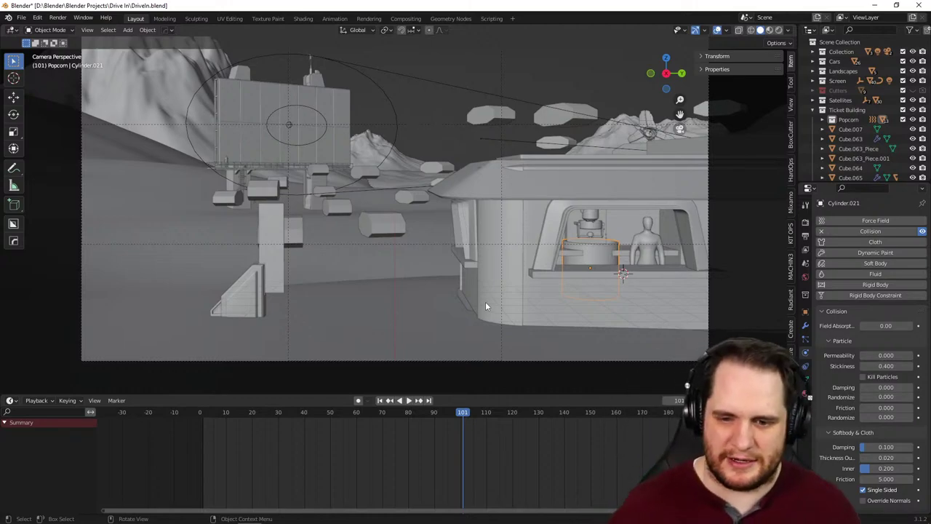
pyautogui.moveTo(509, 280); pyautogui.dragTo(516, 282, button='middle')
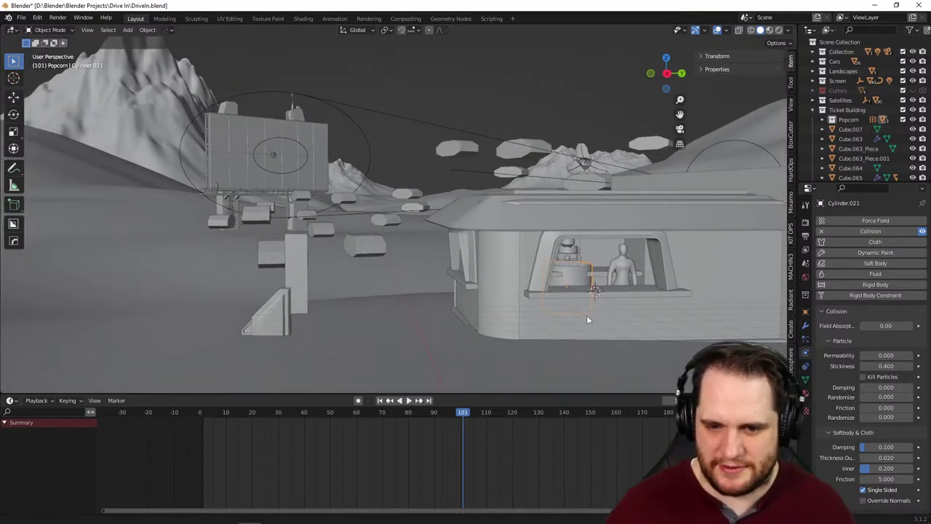
pyautogui.moveTo(586, 315); pyautogui.dragTo(512, 280, button='middle')
pyautogui.press('KP_Decimal')
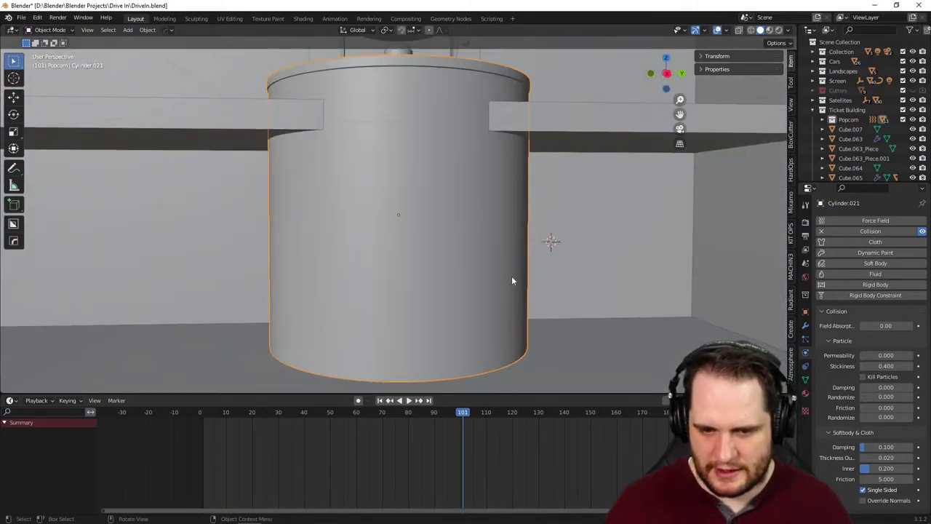
pyautogui.scroll(3, 479, 275)
pyautogui.scroll(-5, 478, 275)
pyautogui.moveTo(422, 289); pyautogui.dragTo(426, 303, button='middle')
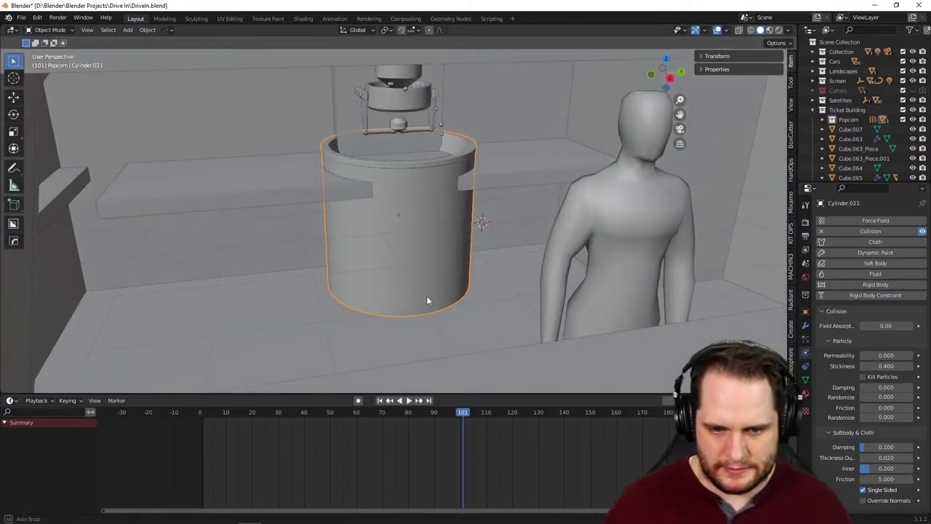
pyautogui.scroll(1, 428, 301)
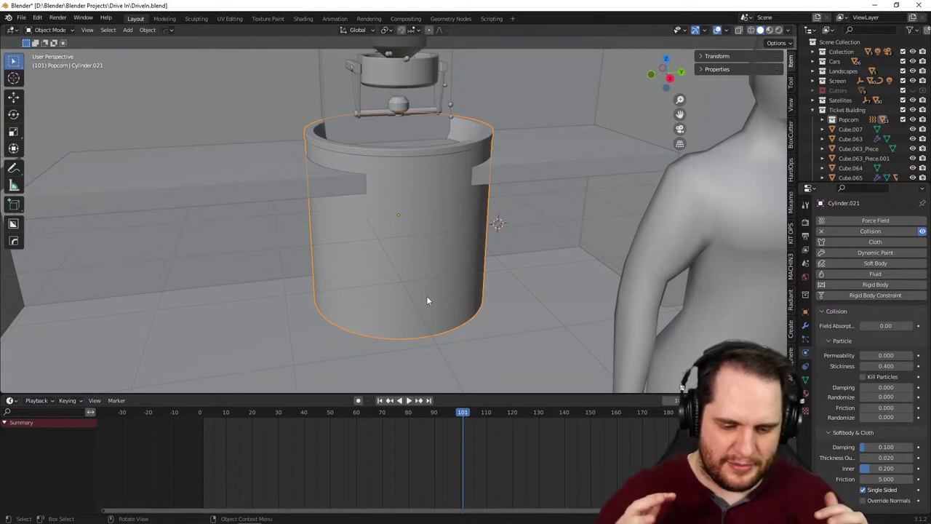
pyautogui.scroll(-1, 426, 298)
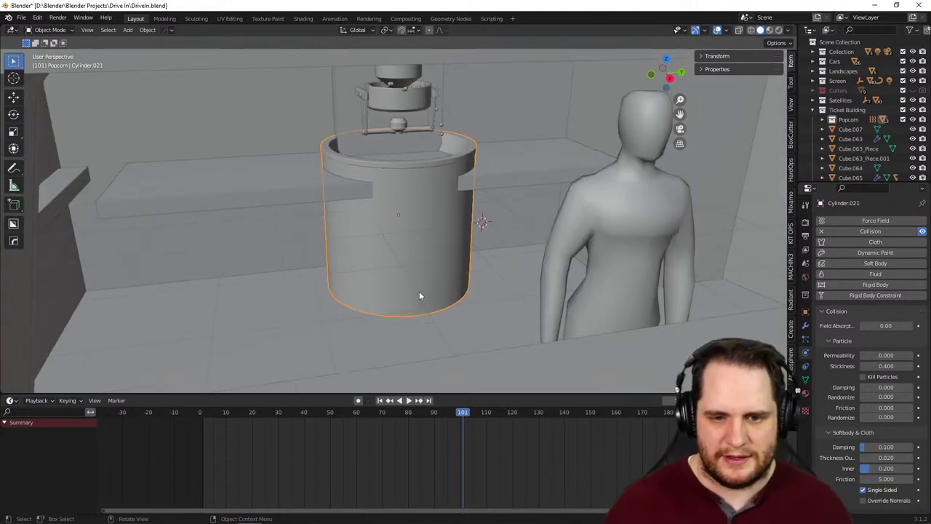
pyautogui.moveTo(419, 291); pyautogui.dragTo(423, 266, button='middle')
pyautogui.scroll(-5, 413, 283)
pyautogui.scroll(4, 422, 267)
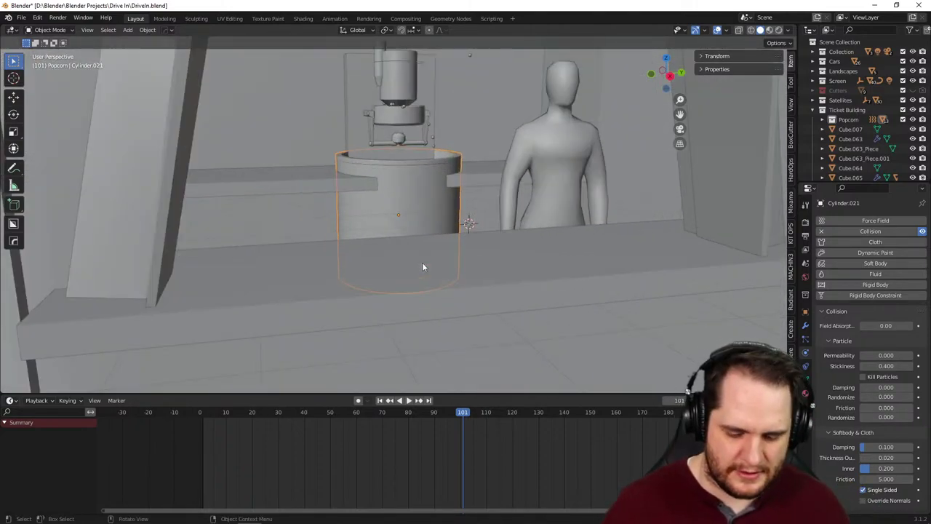
pyautogui.press('KP_0')
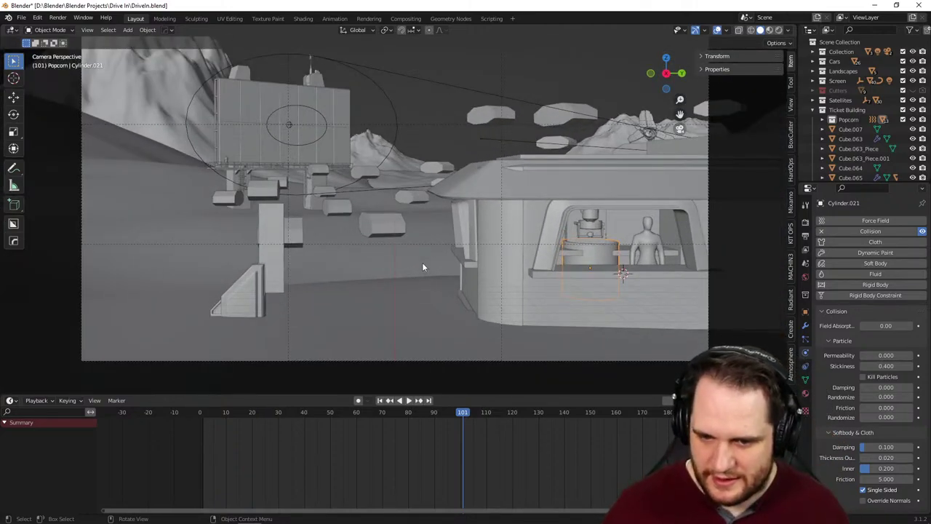
# - Play and stop the popcorn animation, then pan the view left and back
pyautogui.press('space')
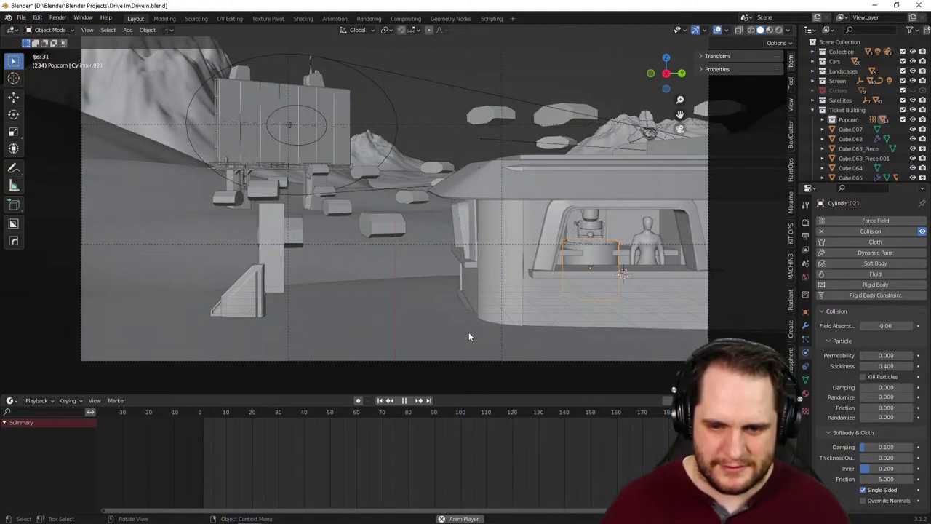
pyautogui.press('space')
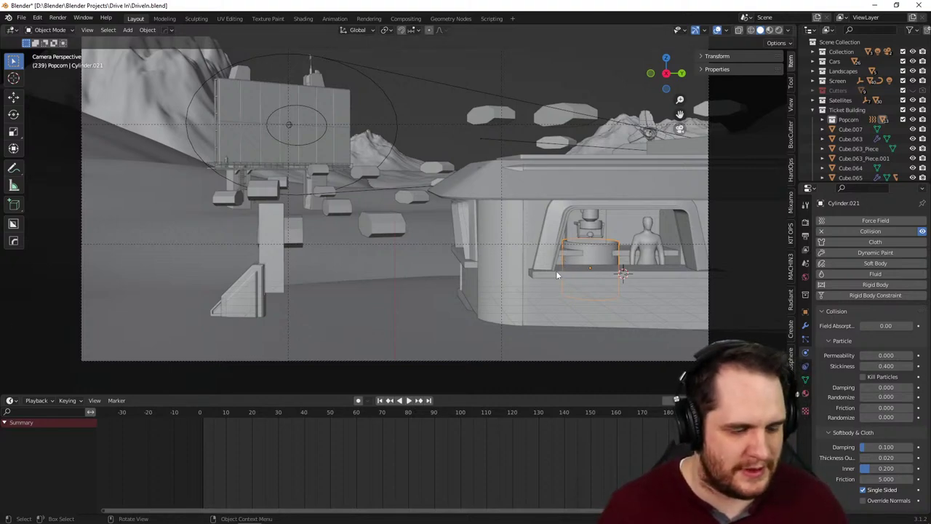
pyautogui.keyDown('shift'); pyautogui.moveTo(602, 298); pyautogui.dragTo(544, 286, button='middle'); pyautogui.keyUp('shift')
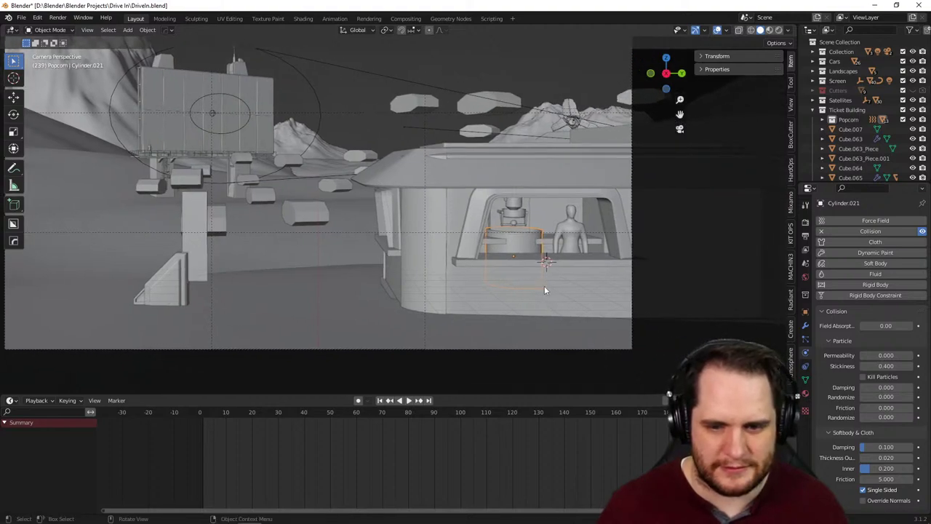
pyautogui.keyDown('shift'); pyautogui.moveTo(393, 269); pyautogui.dragTo(515, 282, button='middle'); pyautogui.keyUp('shift')
# - Replay the animation, stop it, and scrub the timeline playhead to frame 179
pyautogui.press('space')
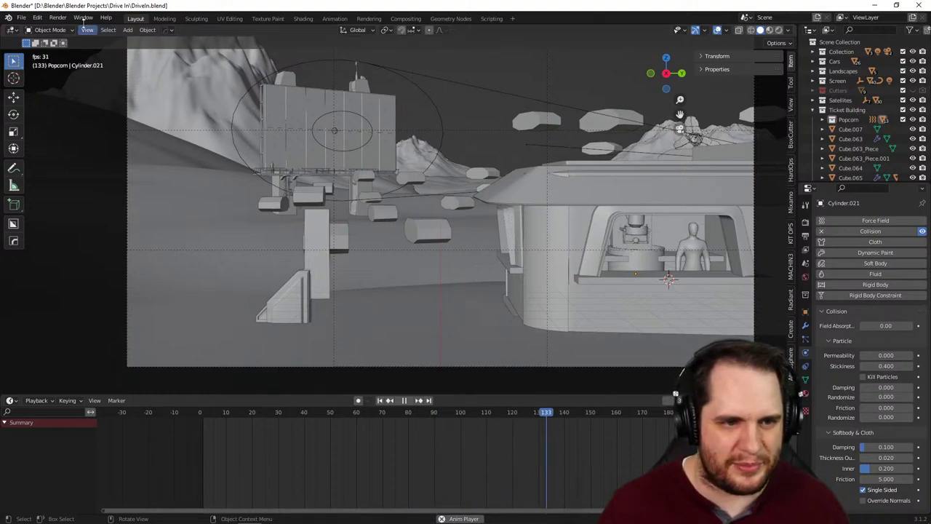
pyautogui.click(60, 18)
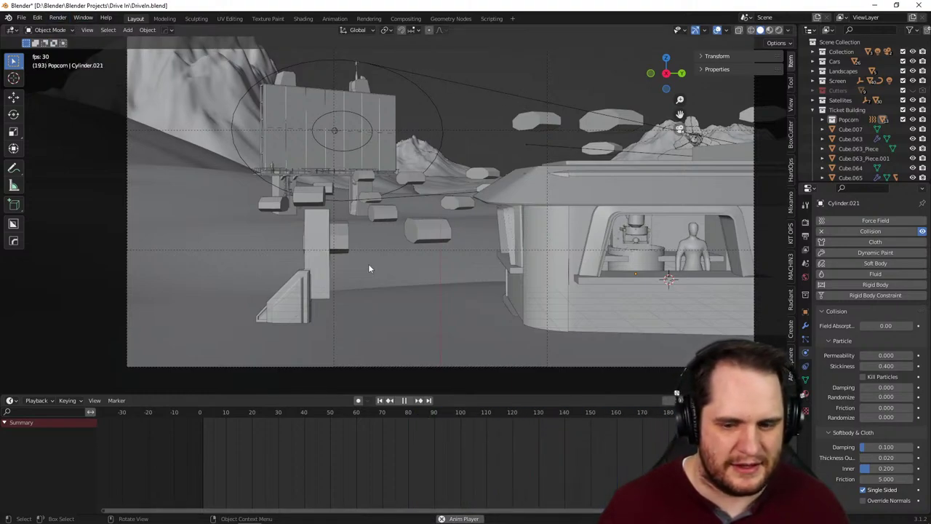
pyautogui.click(437, 413)
pyautogui.press('space')
pyautogui.moveTo(565, 415); pyautogui.dragTo(639, 427)
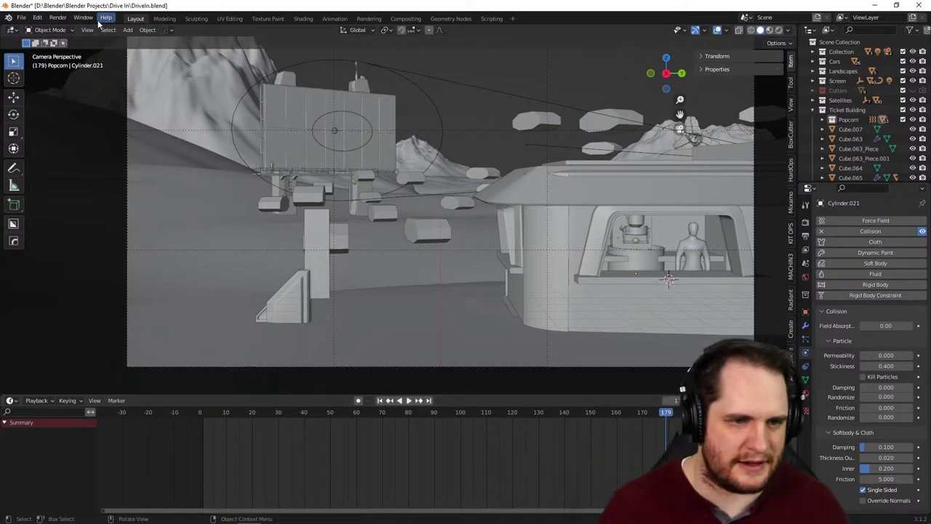
# - Render frame 179 with Render Image and zoom and pan the result to inspect the booth window
pyautogui.click(58, 17)
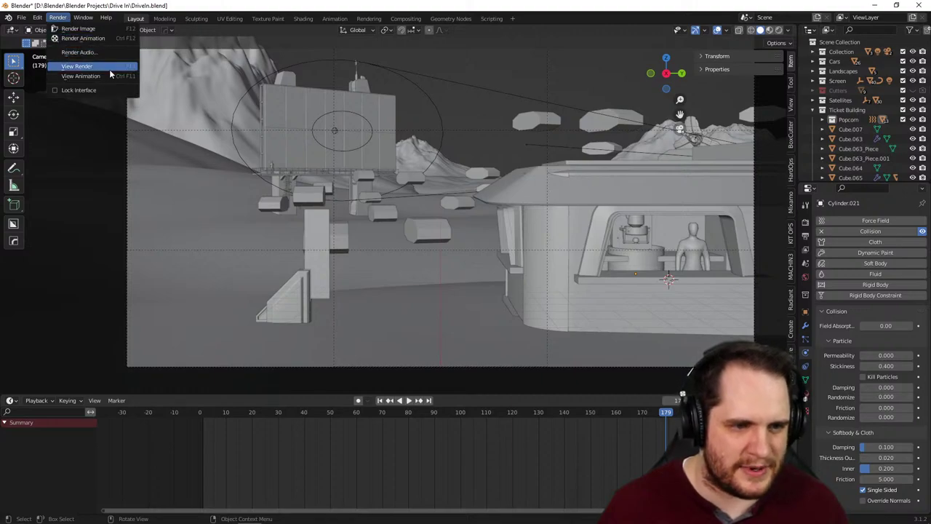
pyautogui.click(94, 30)
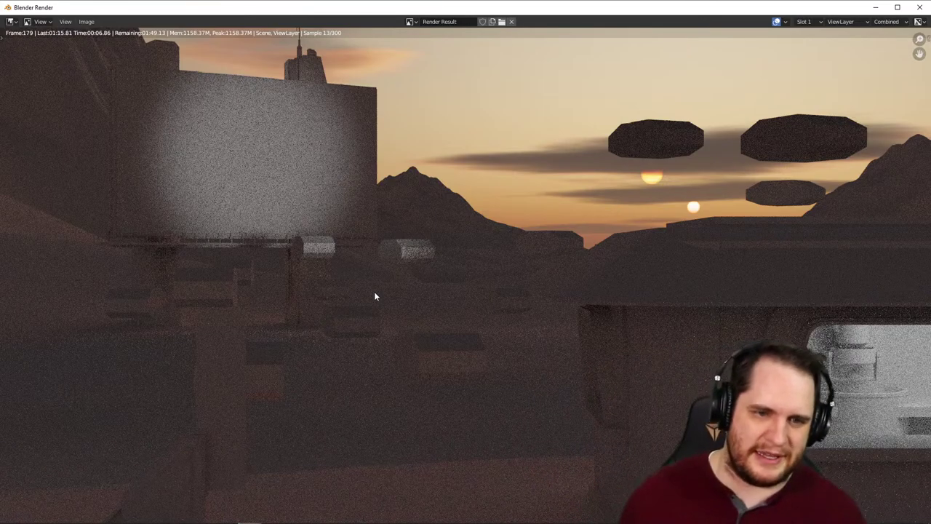
pyautogui.scroll(-3, 546, 369)
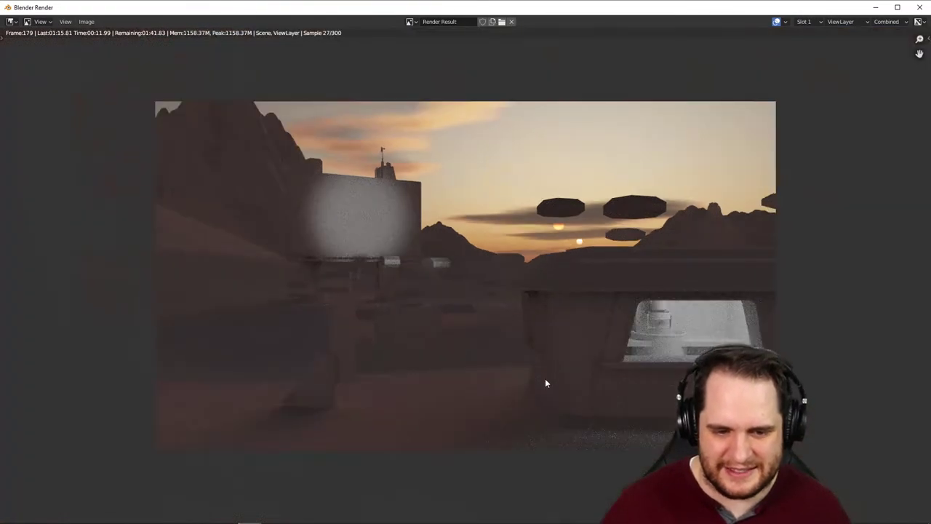
pyautogui.scroll(1, 544, 382)
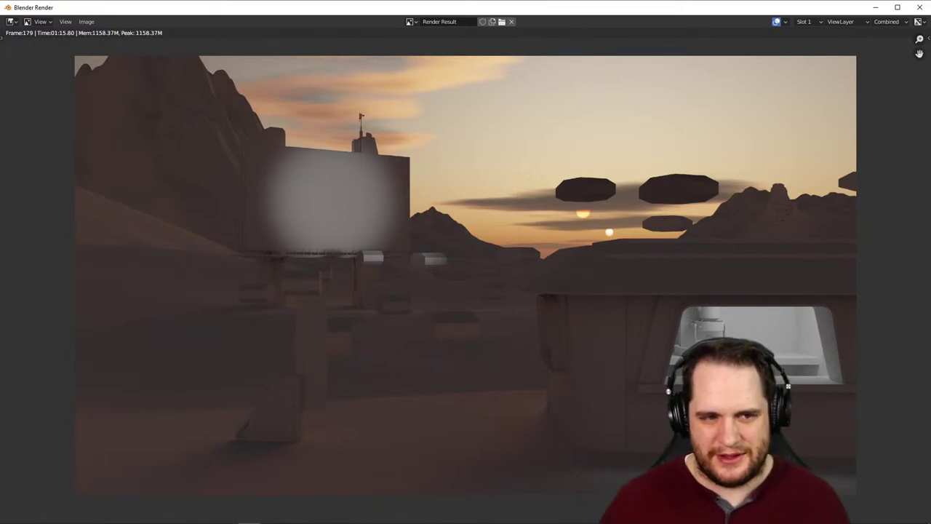
pyautogui.scroll(3, 661, 358)
pyautogui.scroll(-1, 660, 358)
pyautogui.scroll(2, 661, 358)
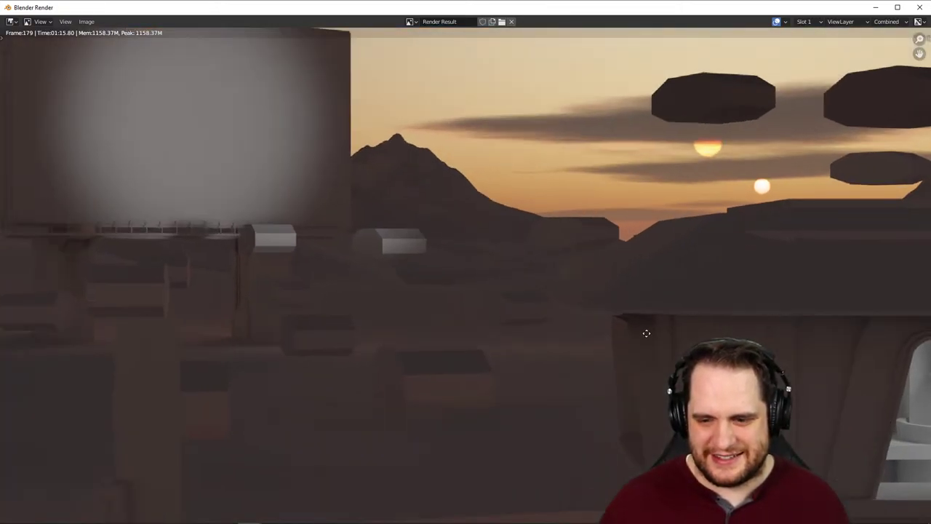
pyautogui.moveTo(660, 358); pyautogui.dragTo(237, 175, button='middle')
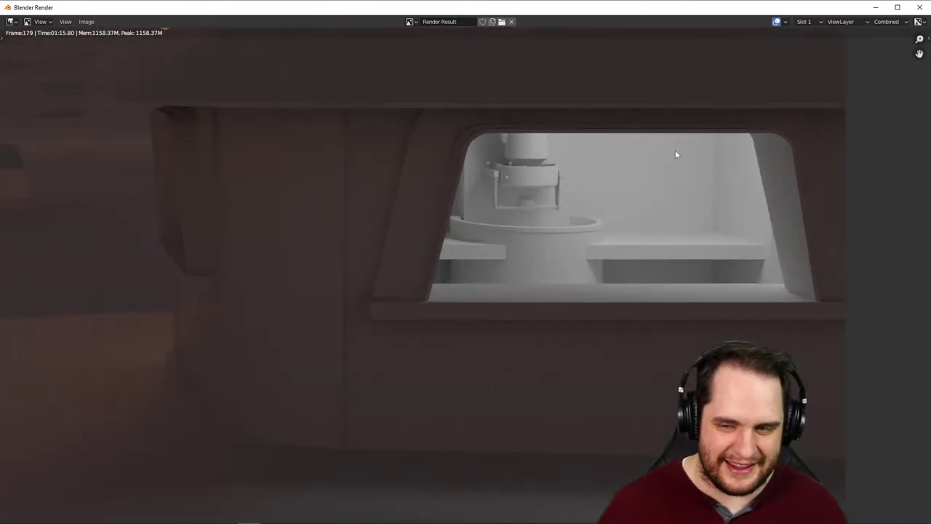
# - Close the render window and scrub the timeline back and forth, ending at frame 168
pyautogui.click(916, 12)
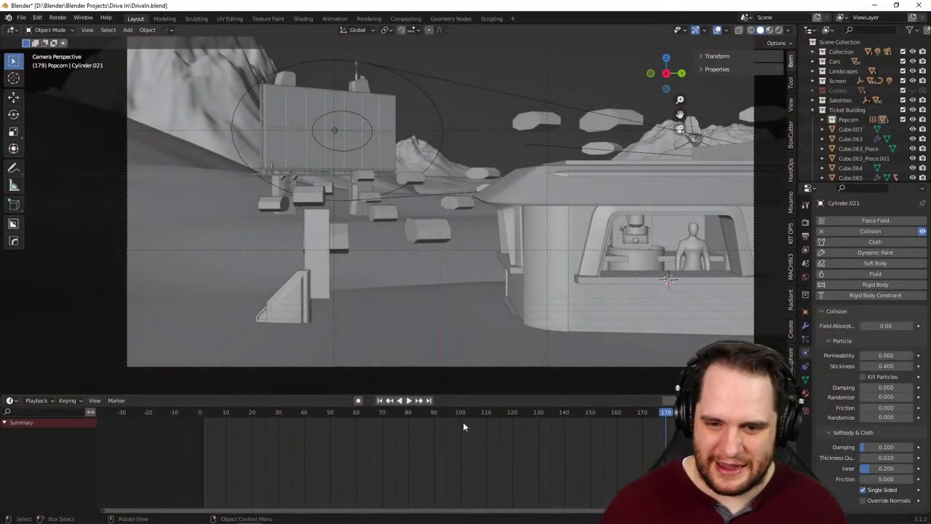
pyautogui.click(482, 421)
pyautogui.moveTo(539, 414); pyautogui.dragTo(654, 413)
pyautogui.moveTo(589, 412); pyautogui.dragTo(471, 434)
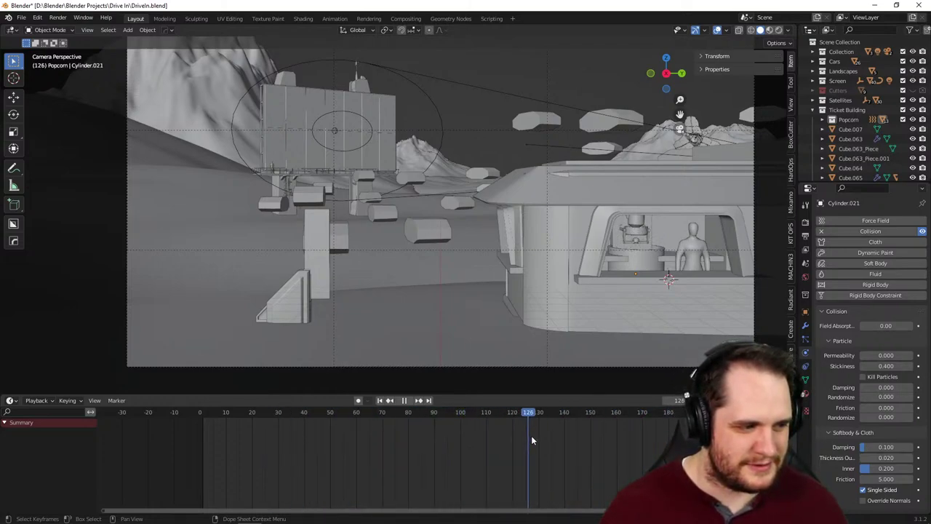
pyautogui.moveTo(562, 437); pyautogui.dragTo(638, 442)
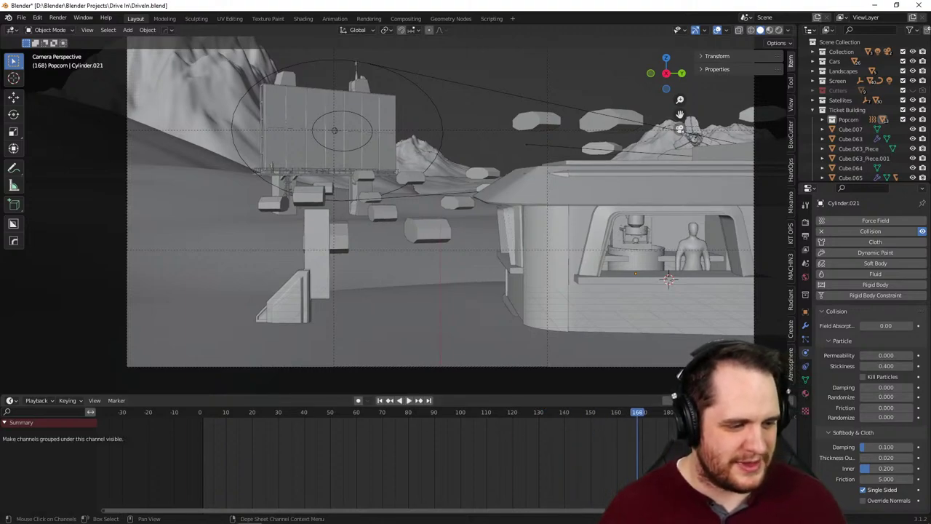